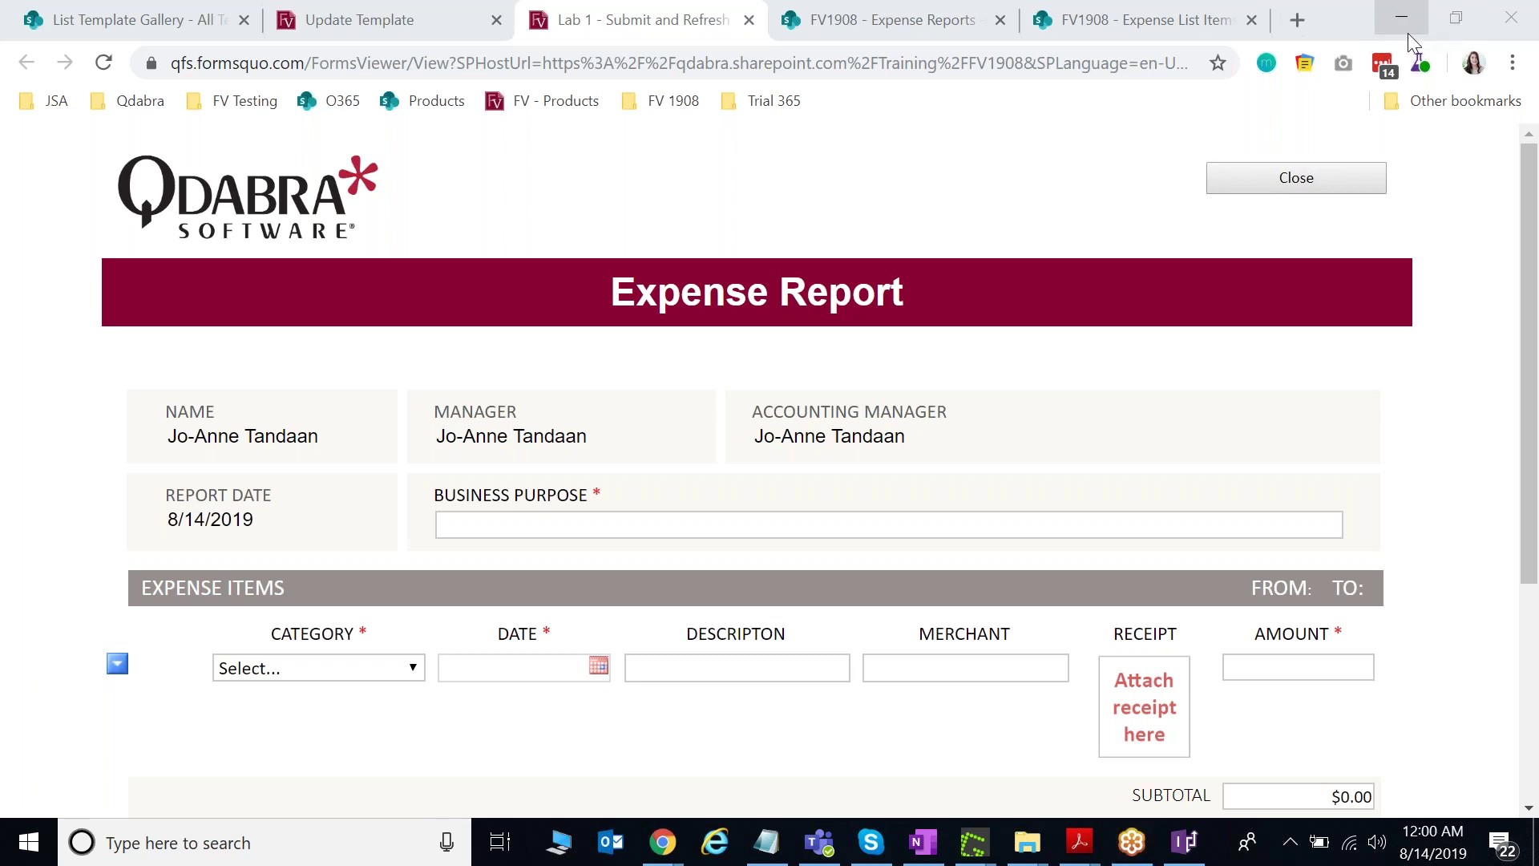
Switch from the PDF guide to the Expense Report form in Chrome and enter Client meetings as the business purpose.
mouse_move(1082, 844)
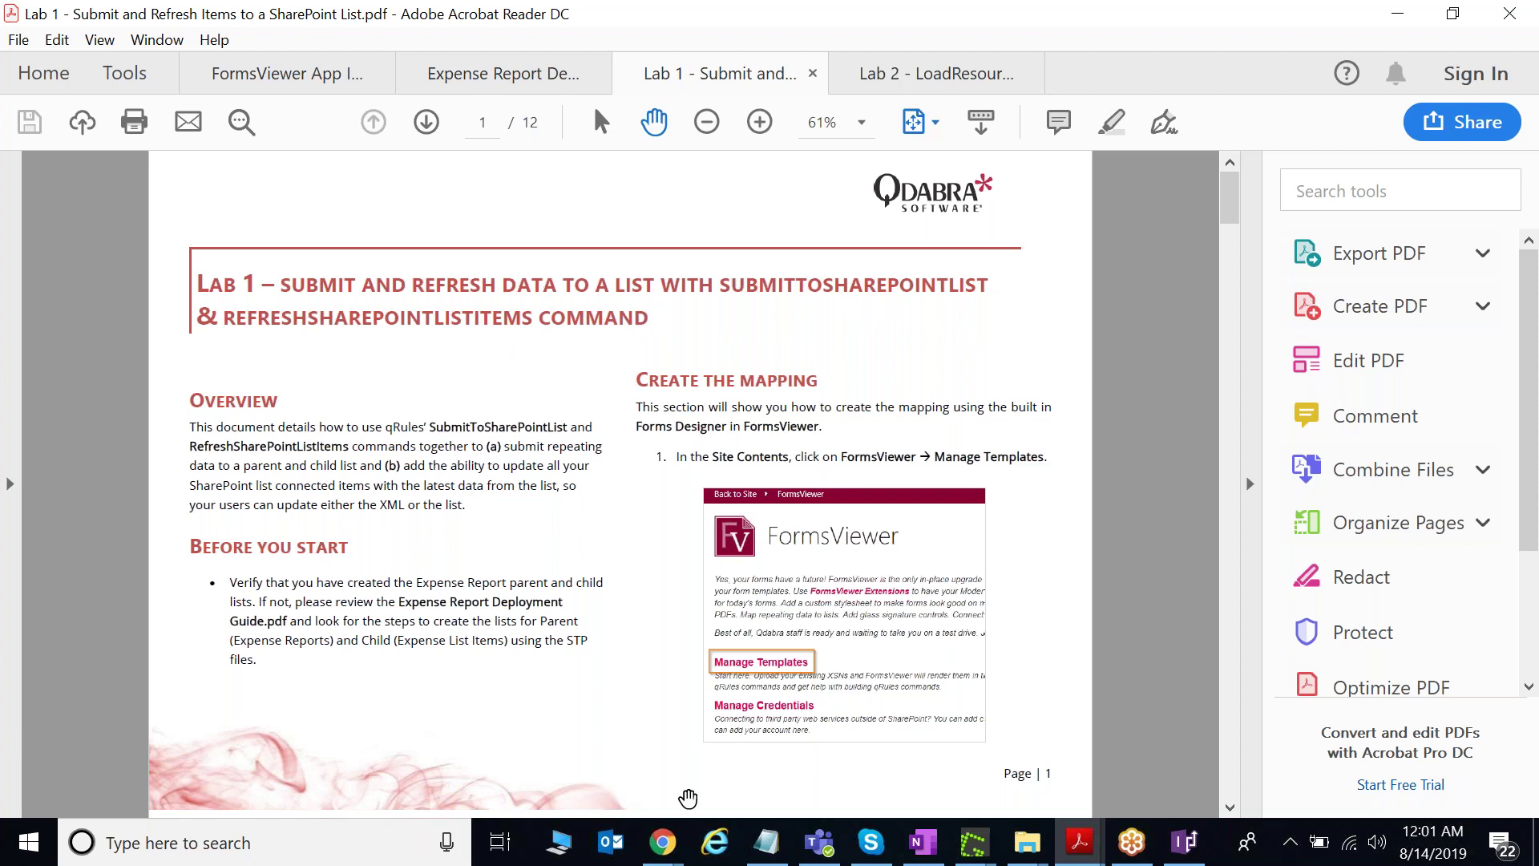
click(653, 852)
click(399, 704)
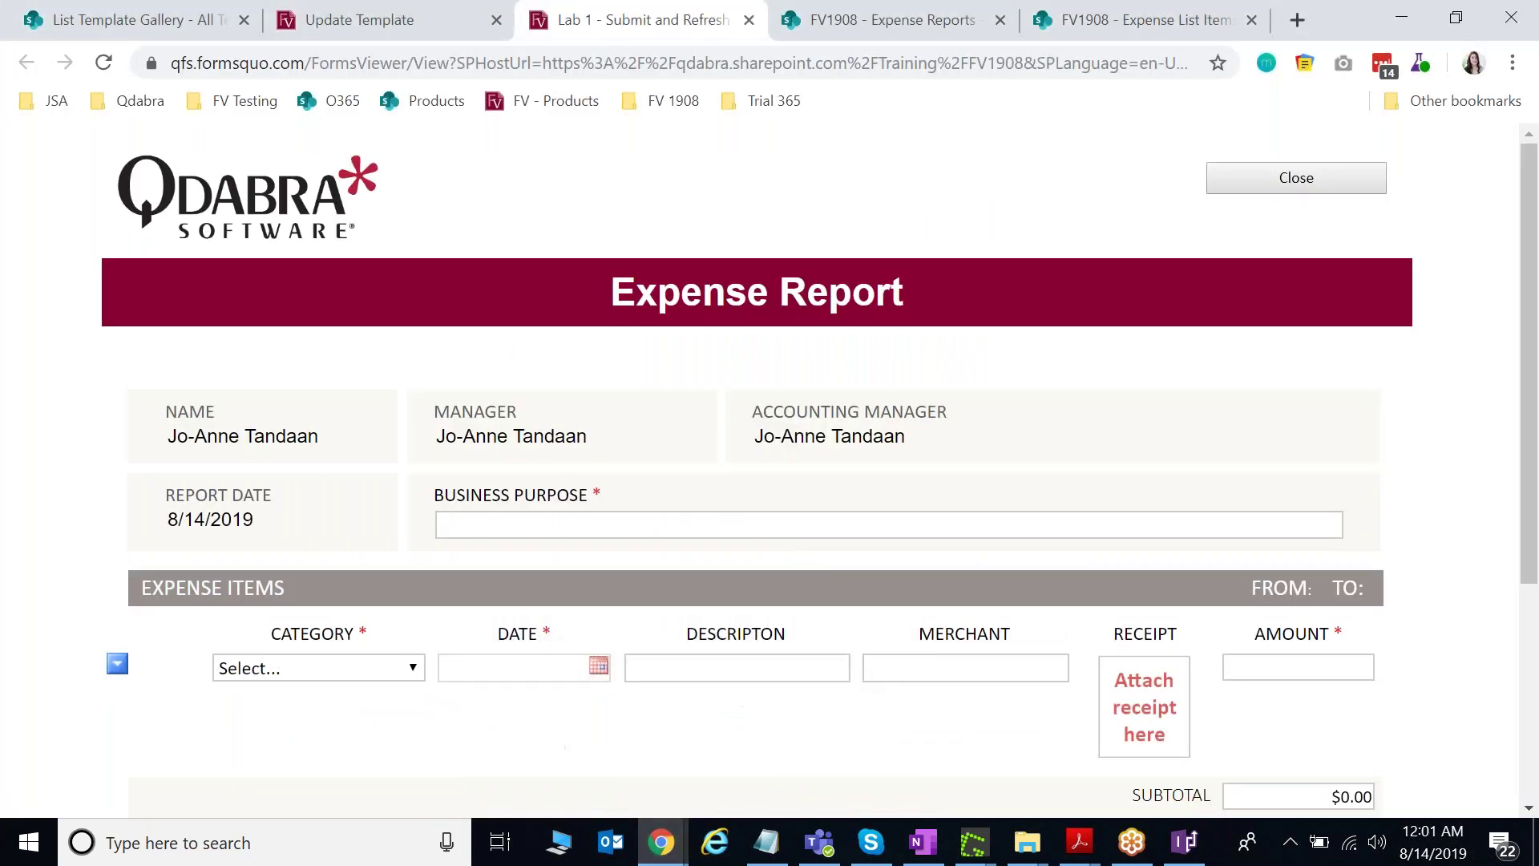
click(567, 530)
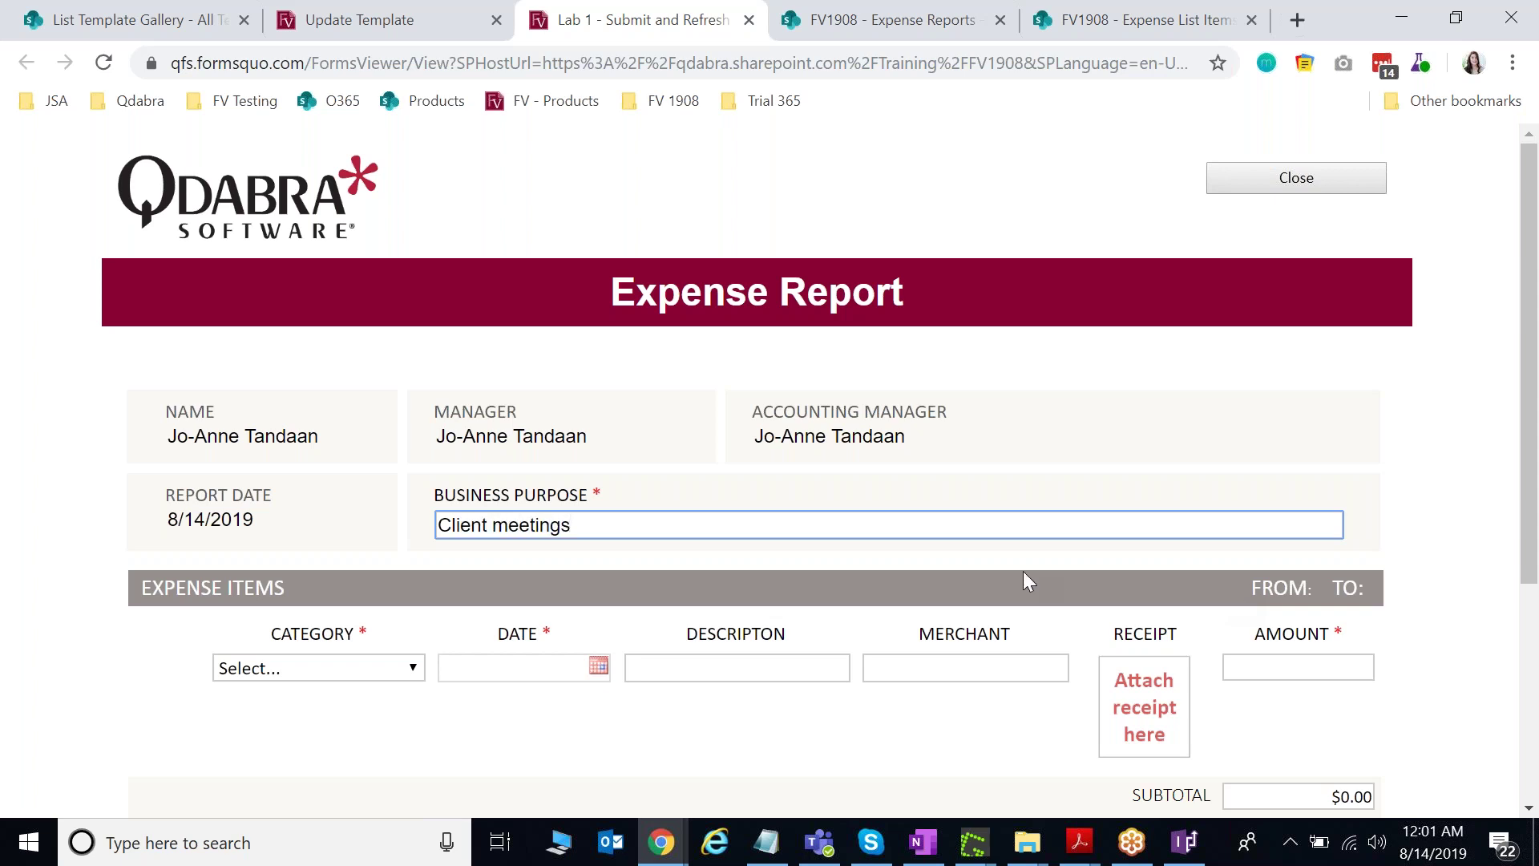
Fill in the first expense item as Lodging dated 8/14/2019, with description Hotel and merchant Astoria Palawan.
scroll(801, 573, down, 3)
click(334, 429)
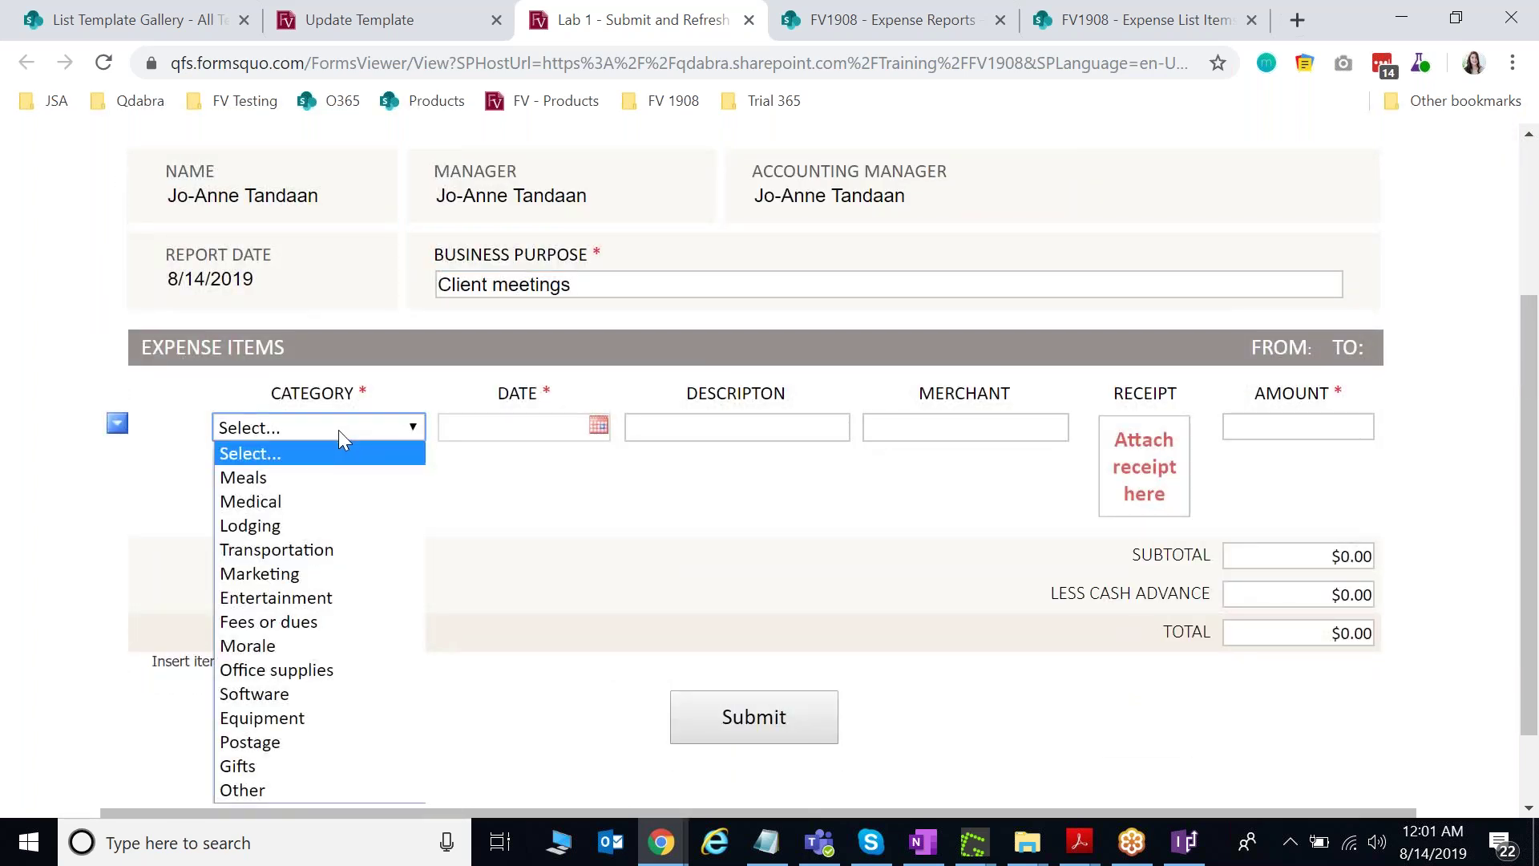
click(355, 527)
click(599, 425)
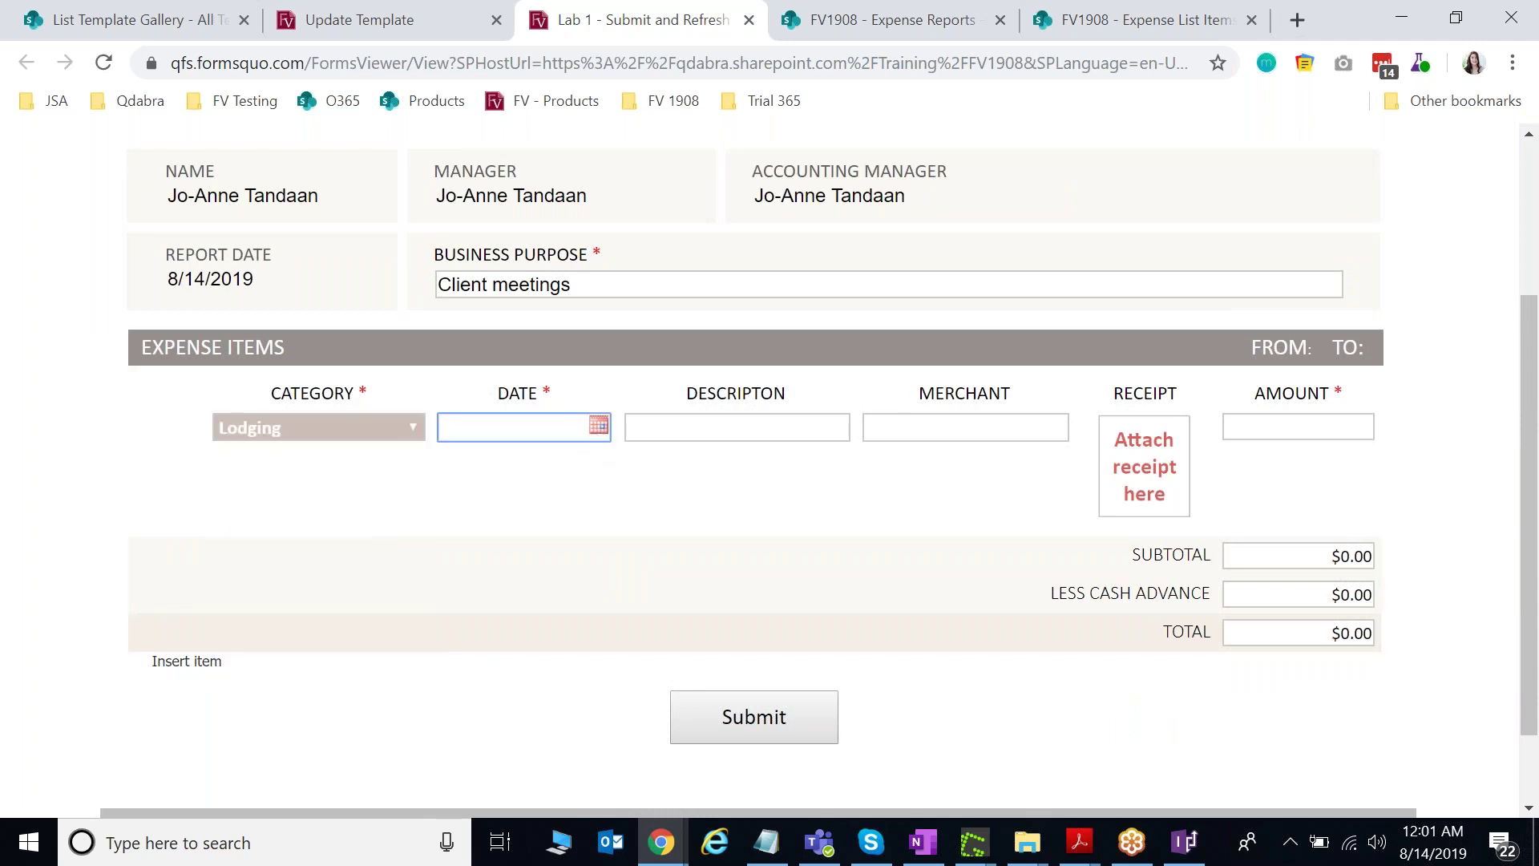
click(599, 603)
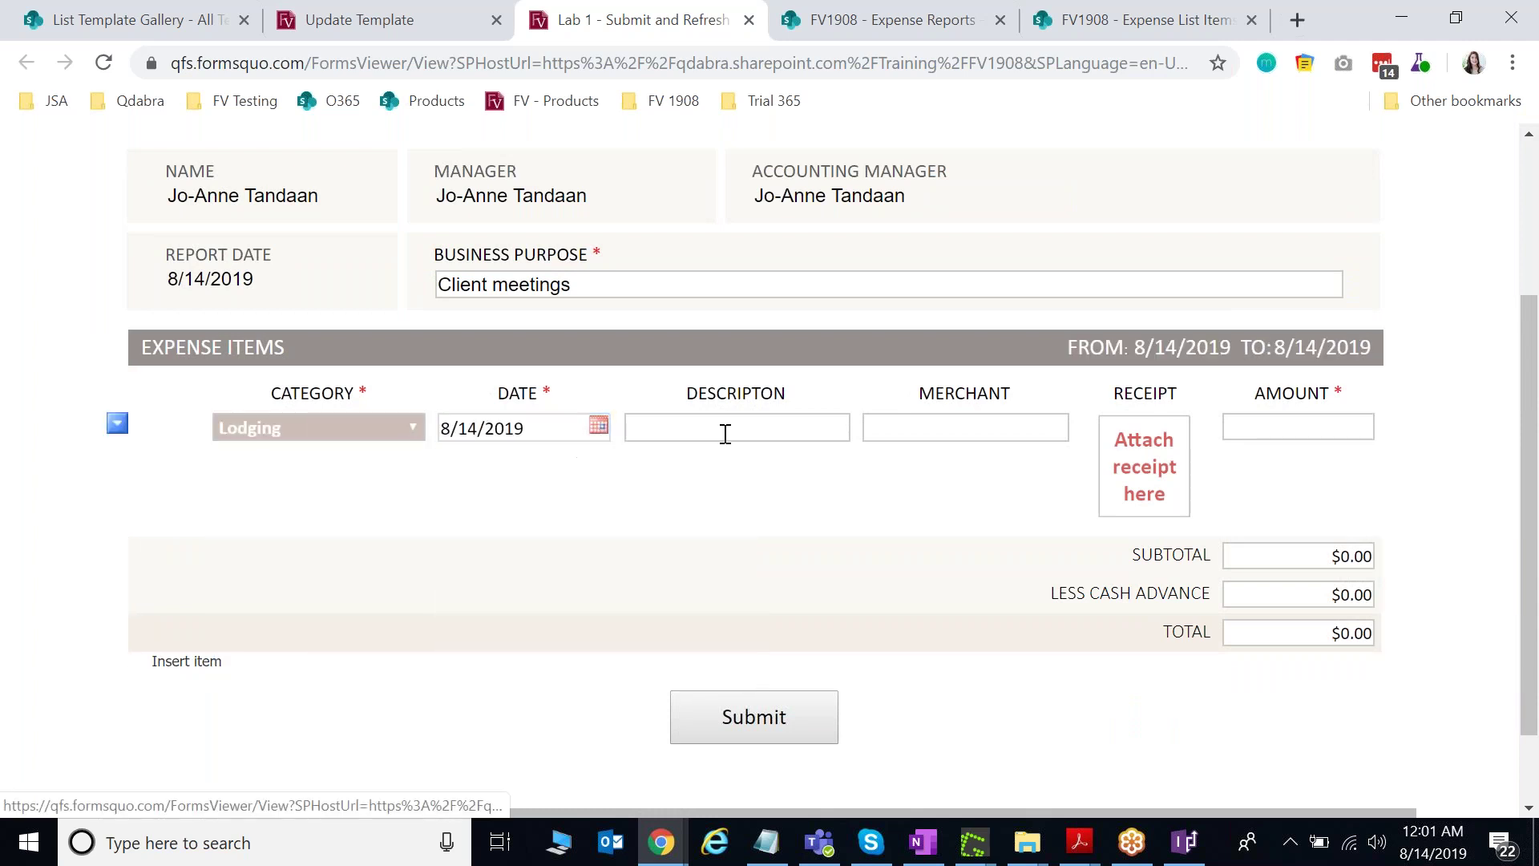
click(725, 430)
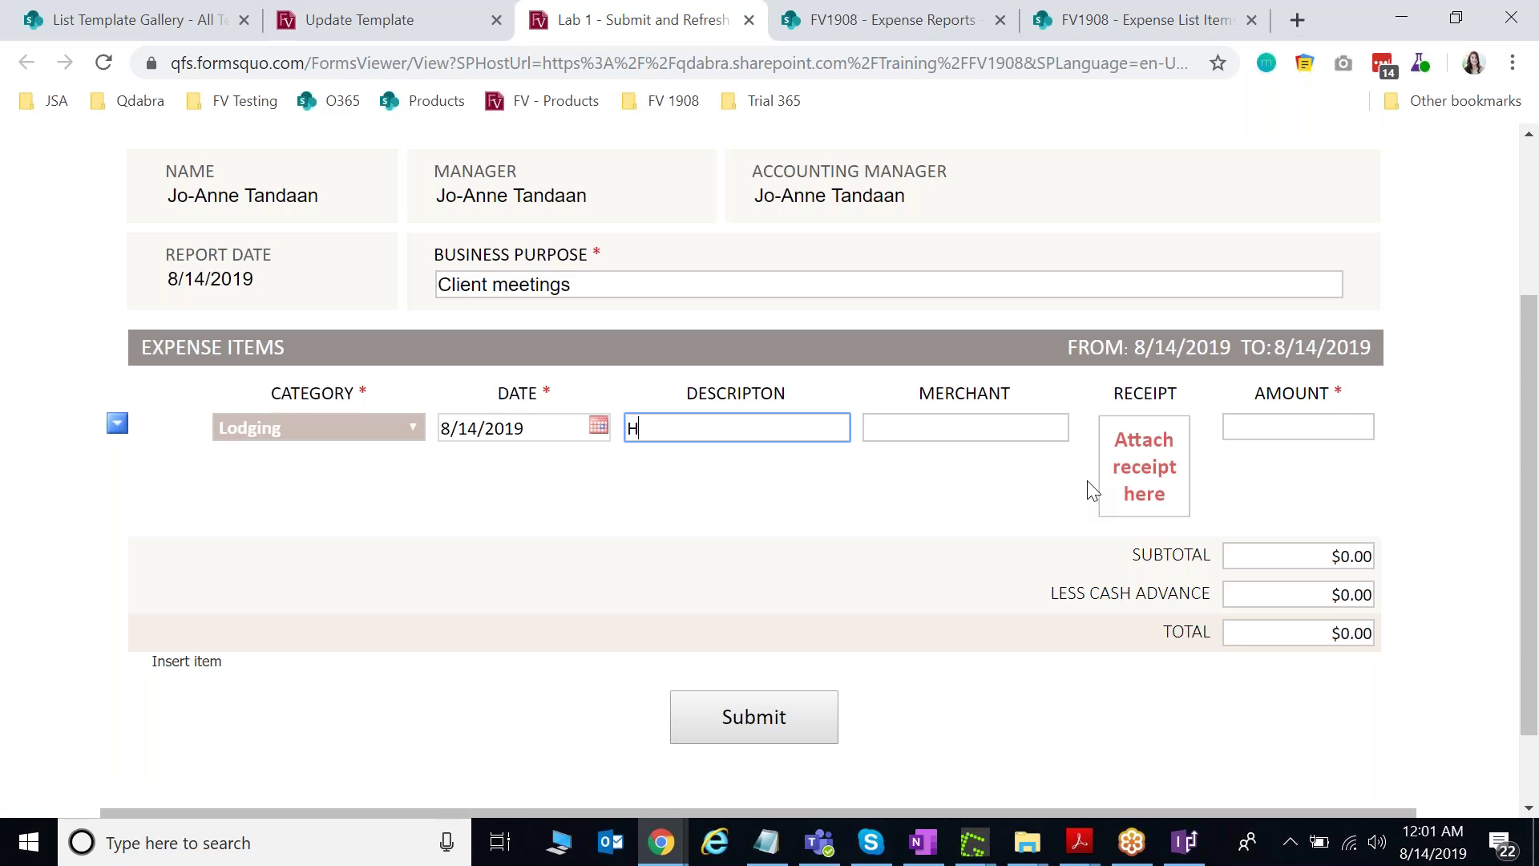
key(Tab)
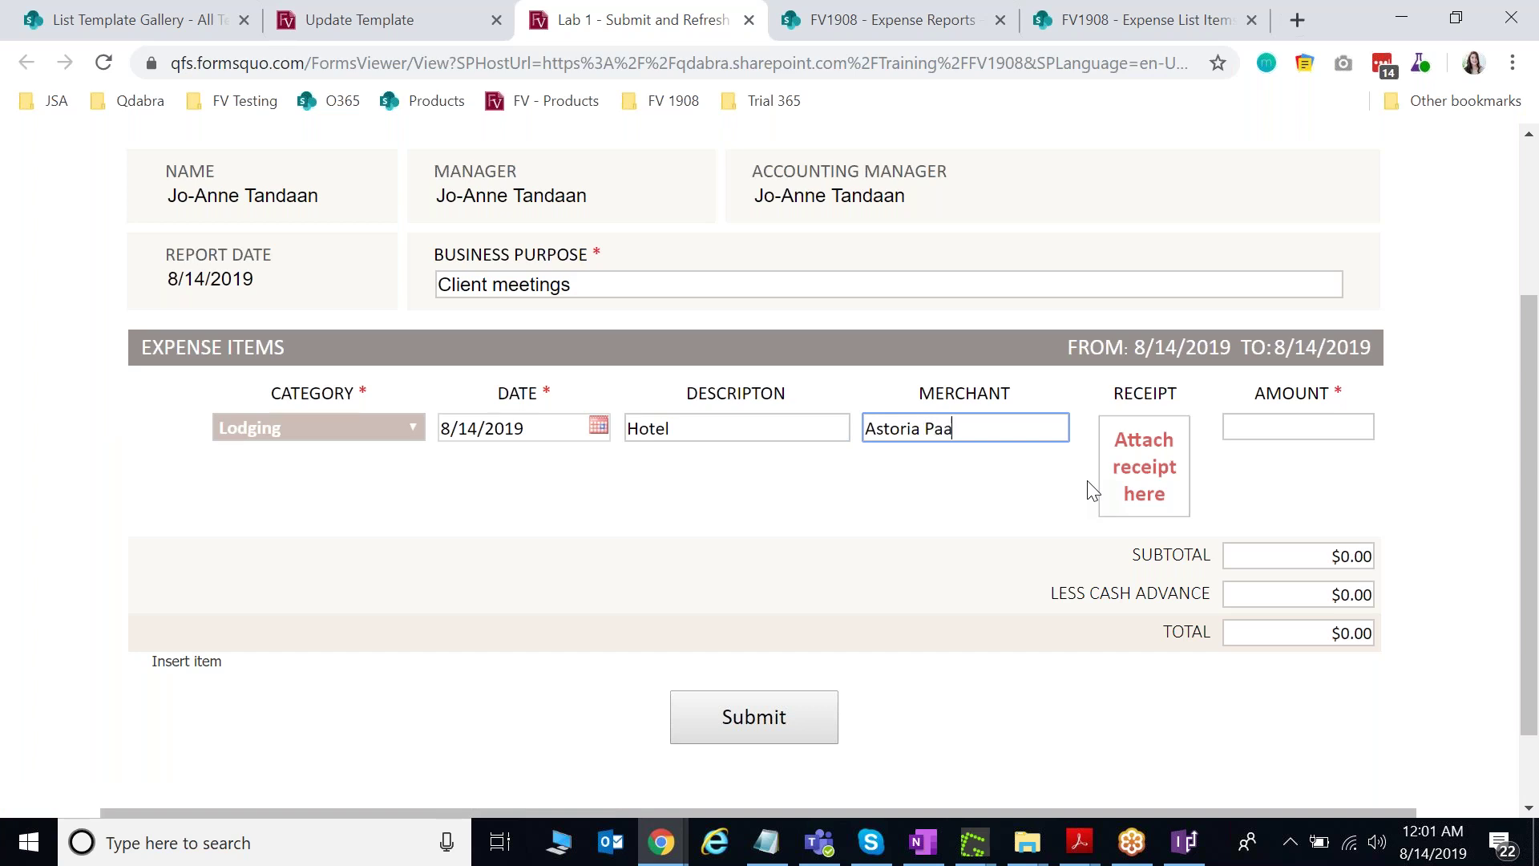
Attach El Nido.jpg from the Demo folder as the receipt for the Lodging item.
click(1154, 481)
click(633, 418)
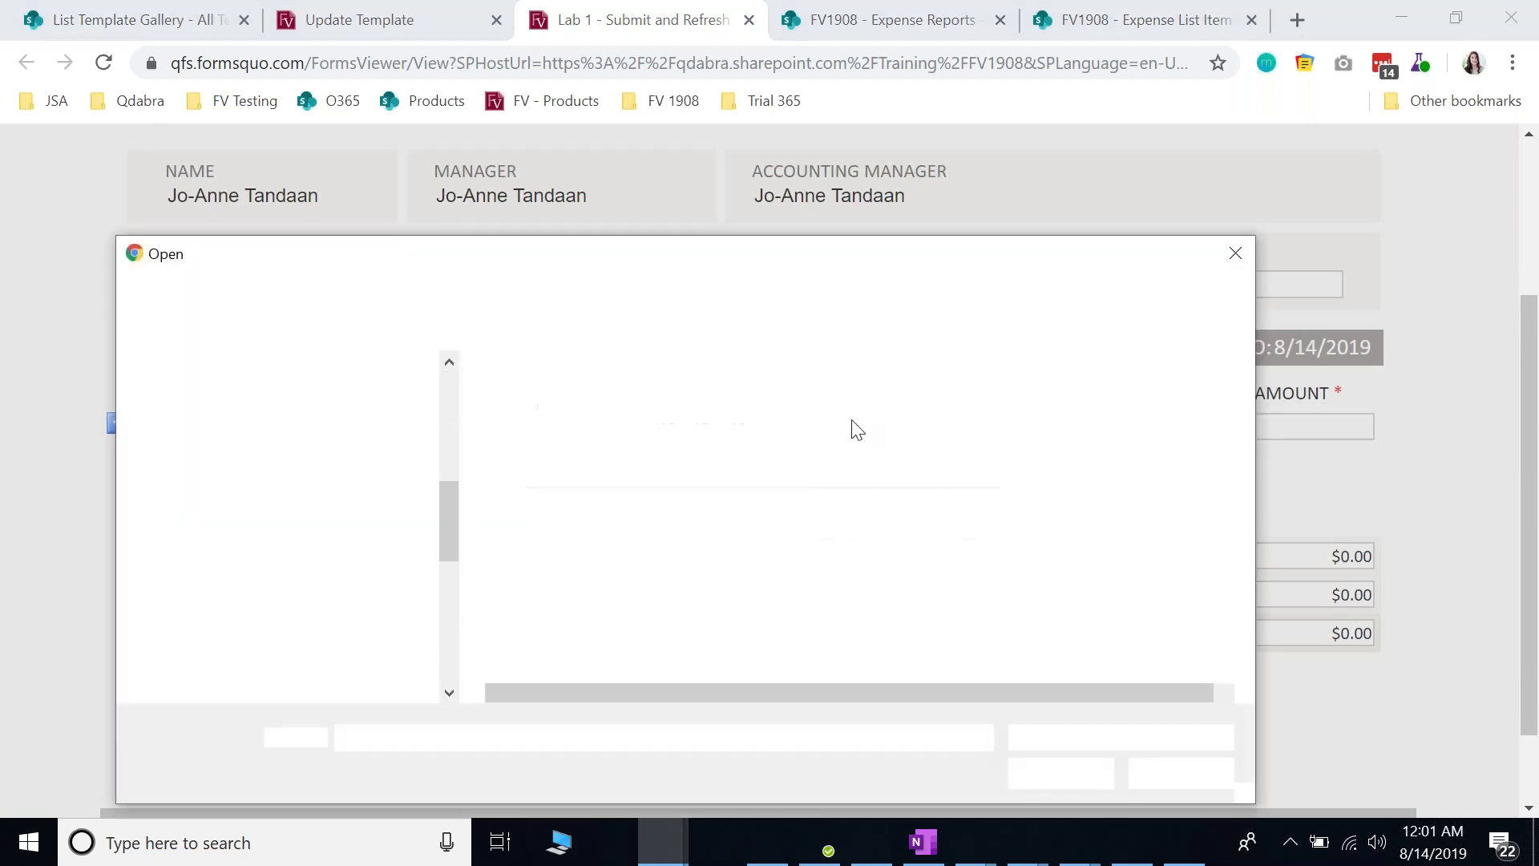
click(590, 484)
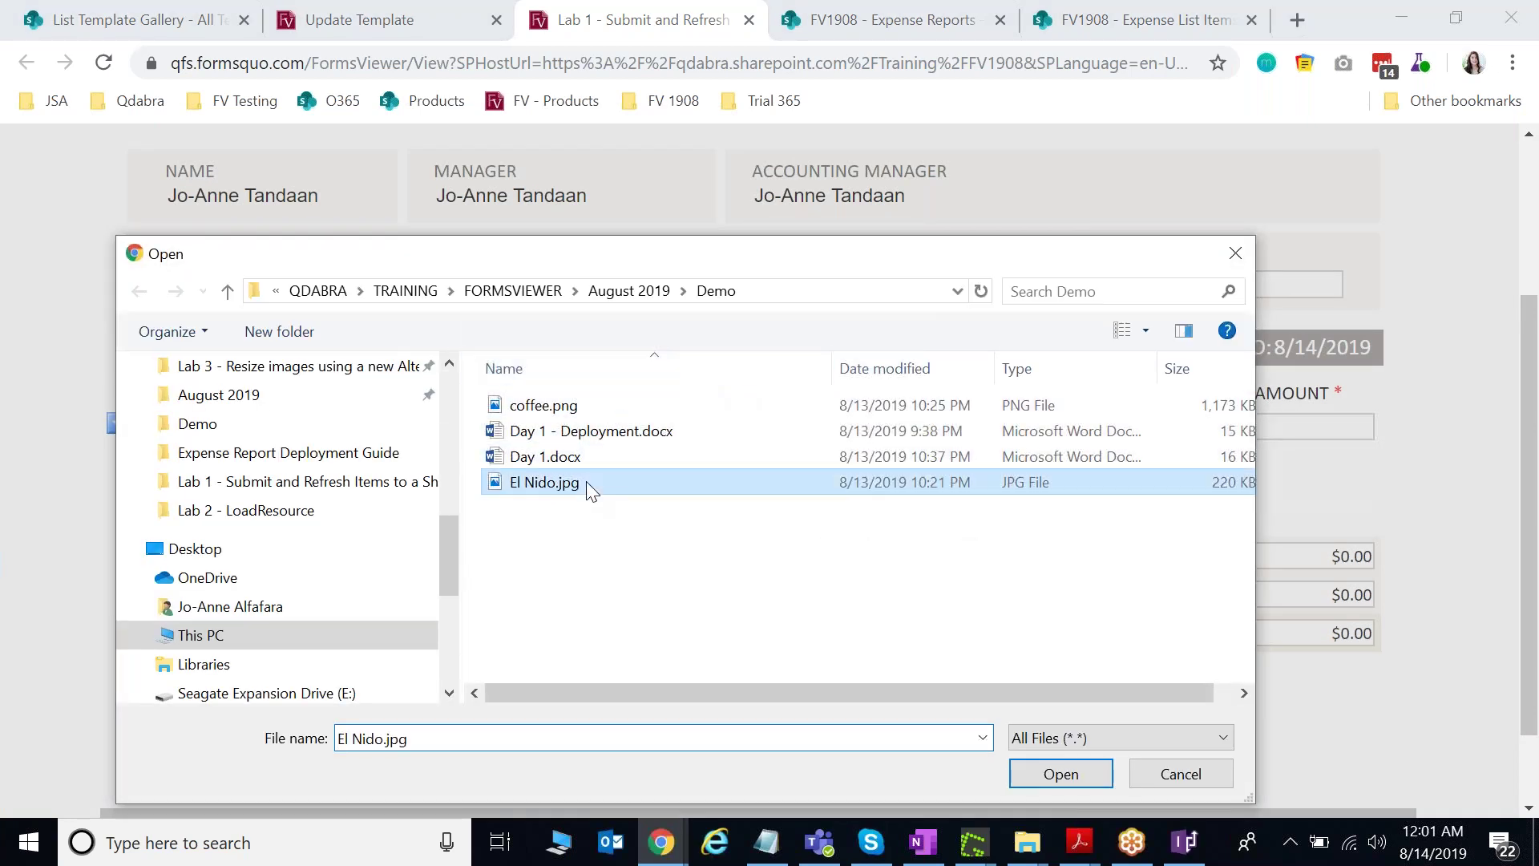
double_click(589, 483)
click(834, 521)
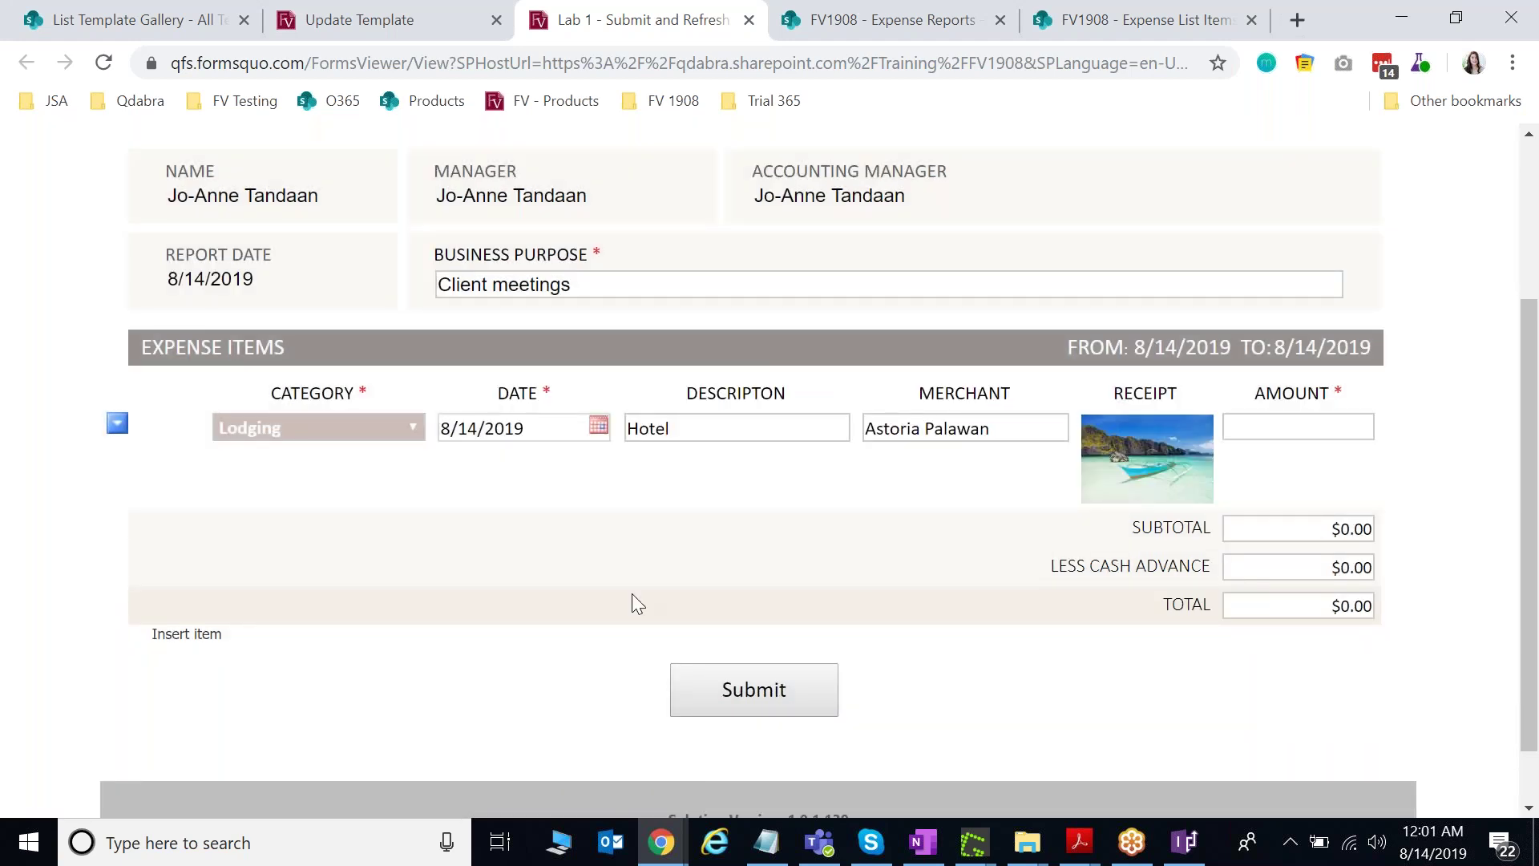
Insert a second expense item as Meals dated 8/14/2019, with description Snacks and merchant Starbucks.
click(255, 637)
click(410, 525)
key(Up)
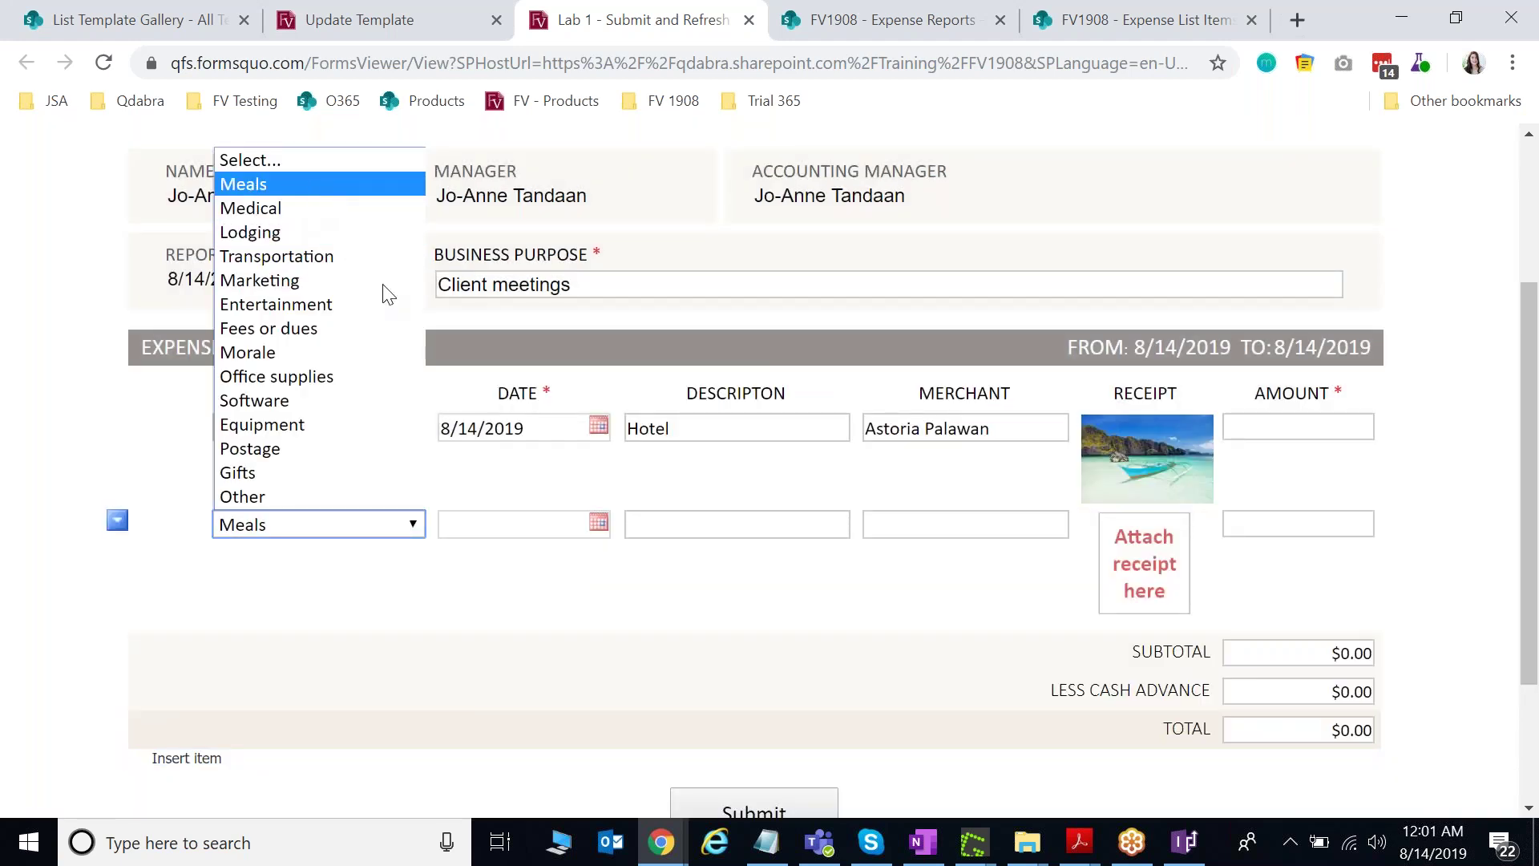
key(Return)
click(599, 522)
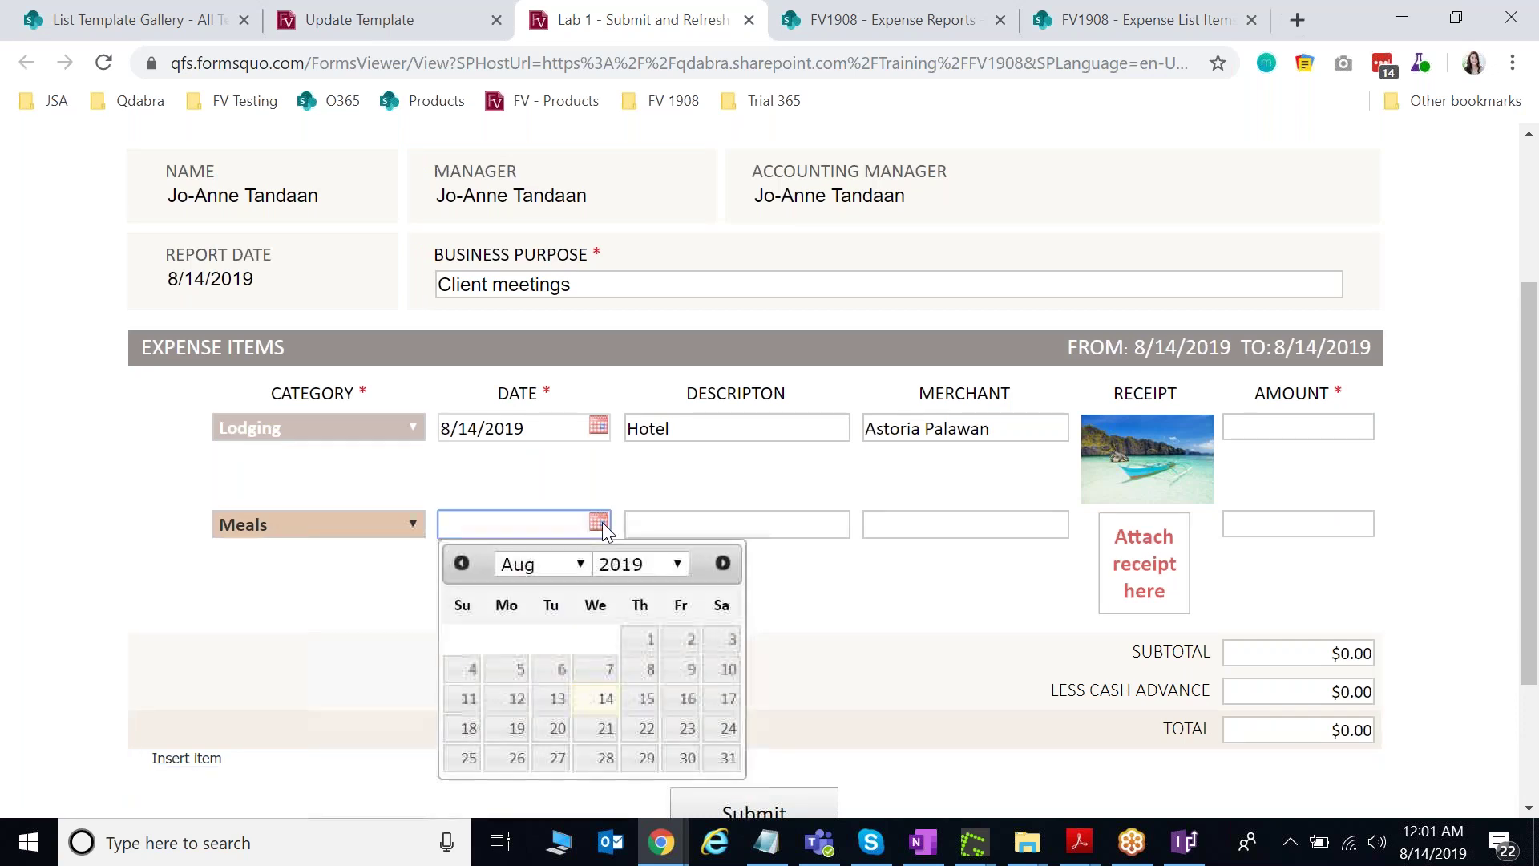
click(606, 699)
click(711, 530)
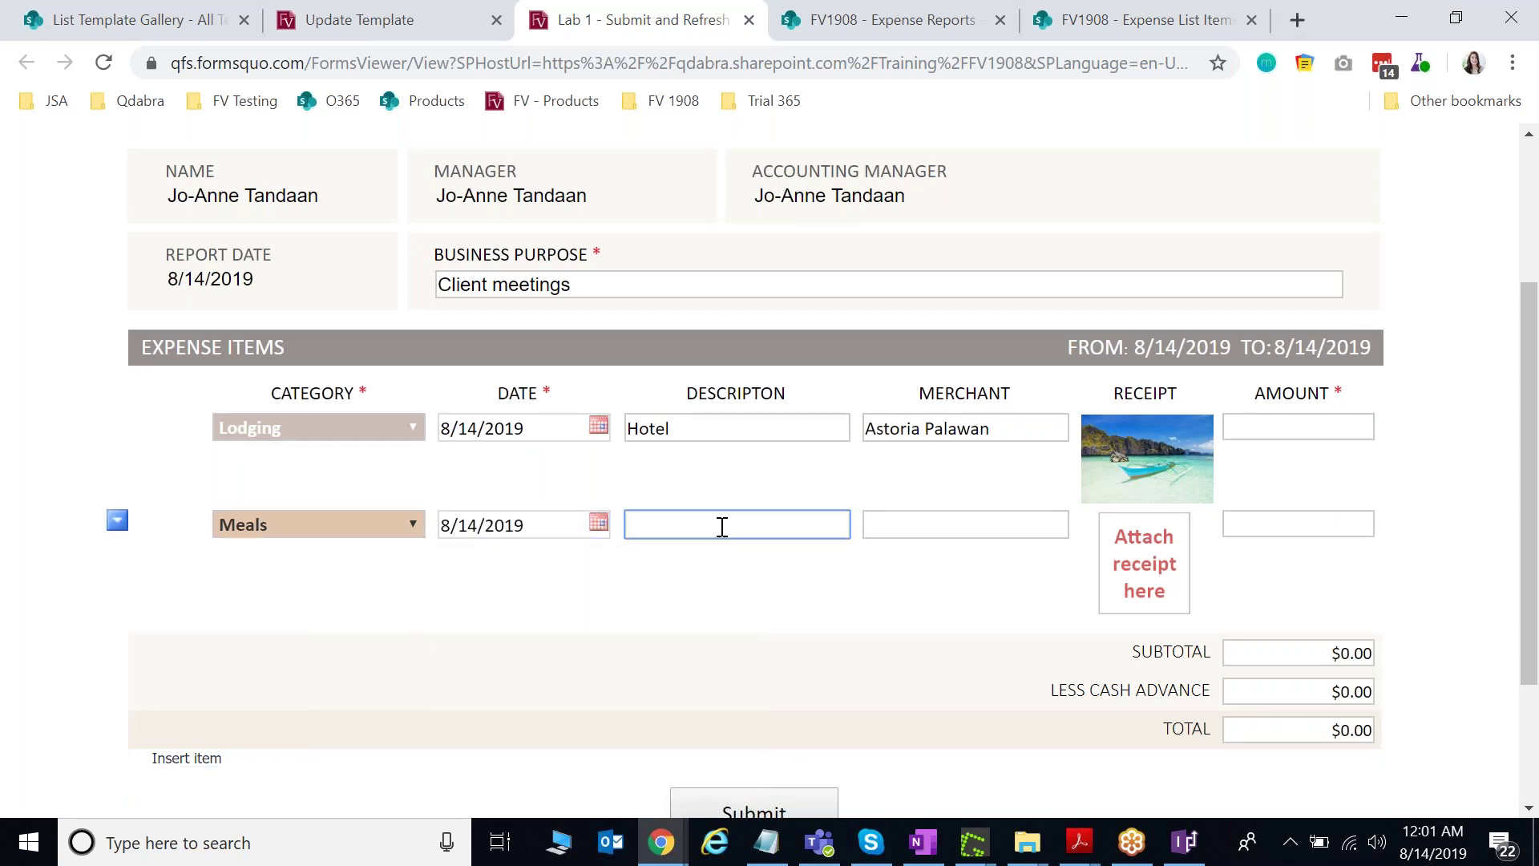
key(Tab)
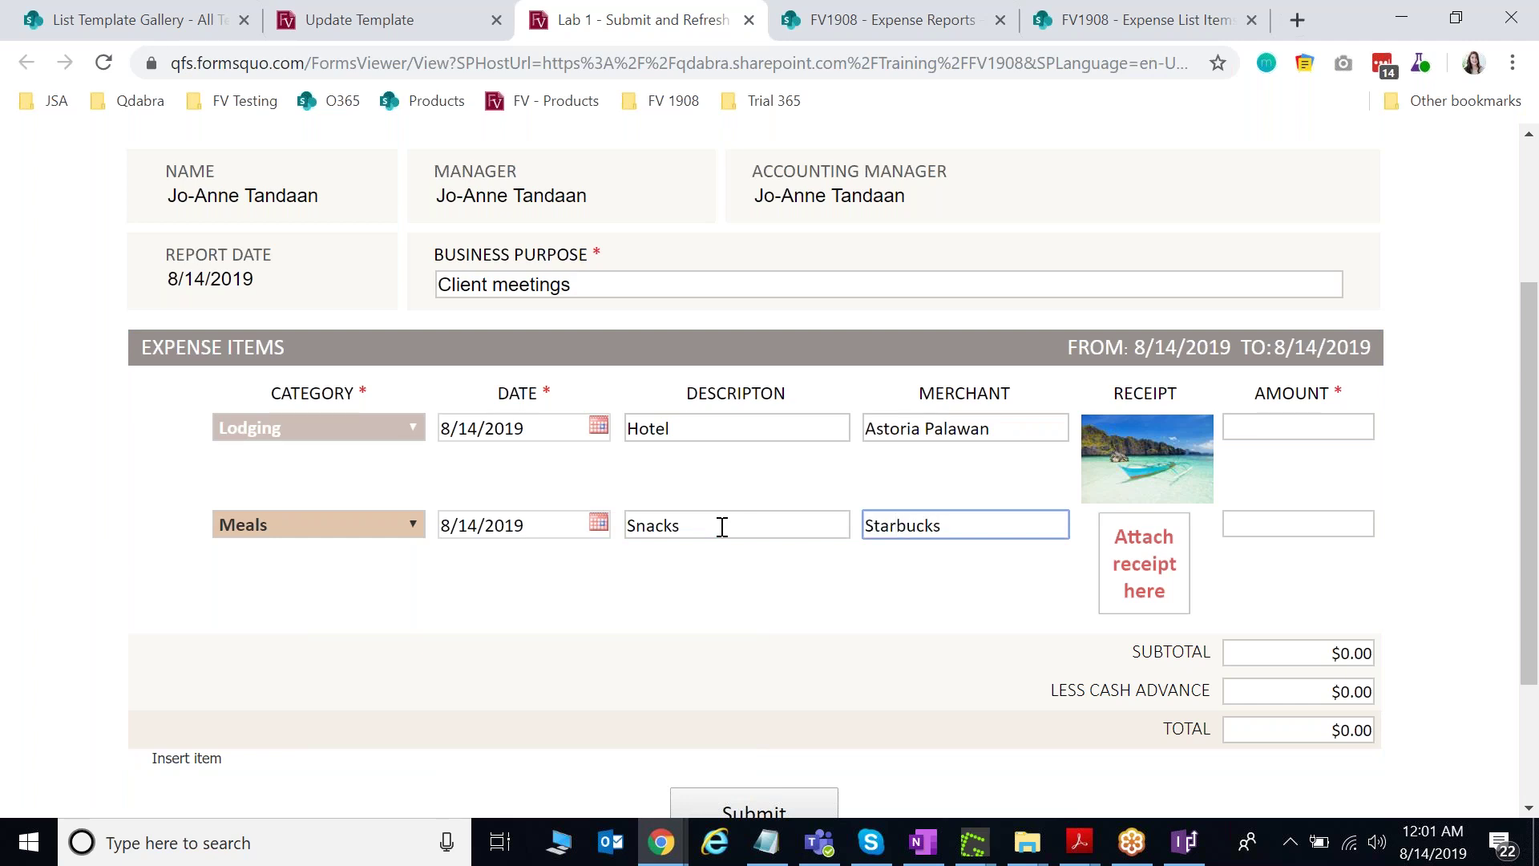
Attach coffee.png as the receipt for the Meals item.
click(1172, 566)
click(633, 433)
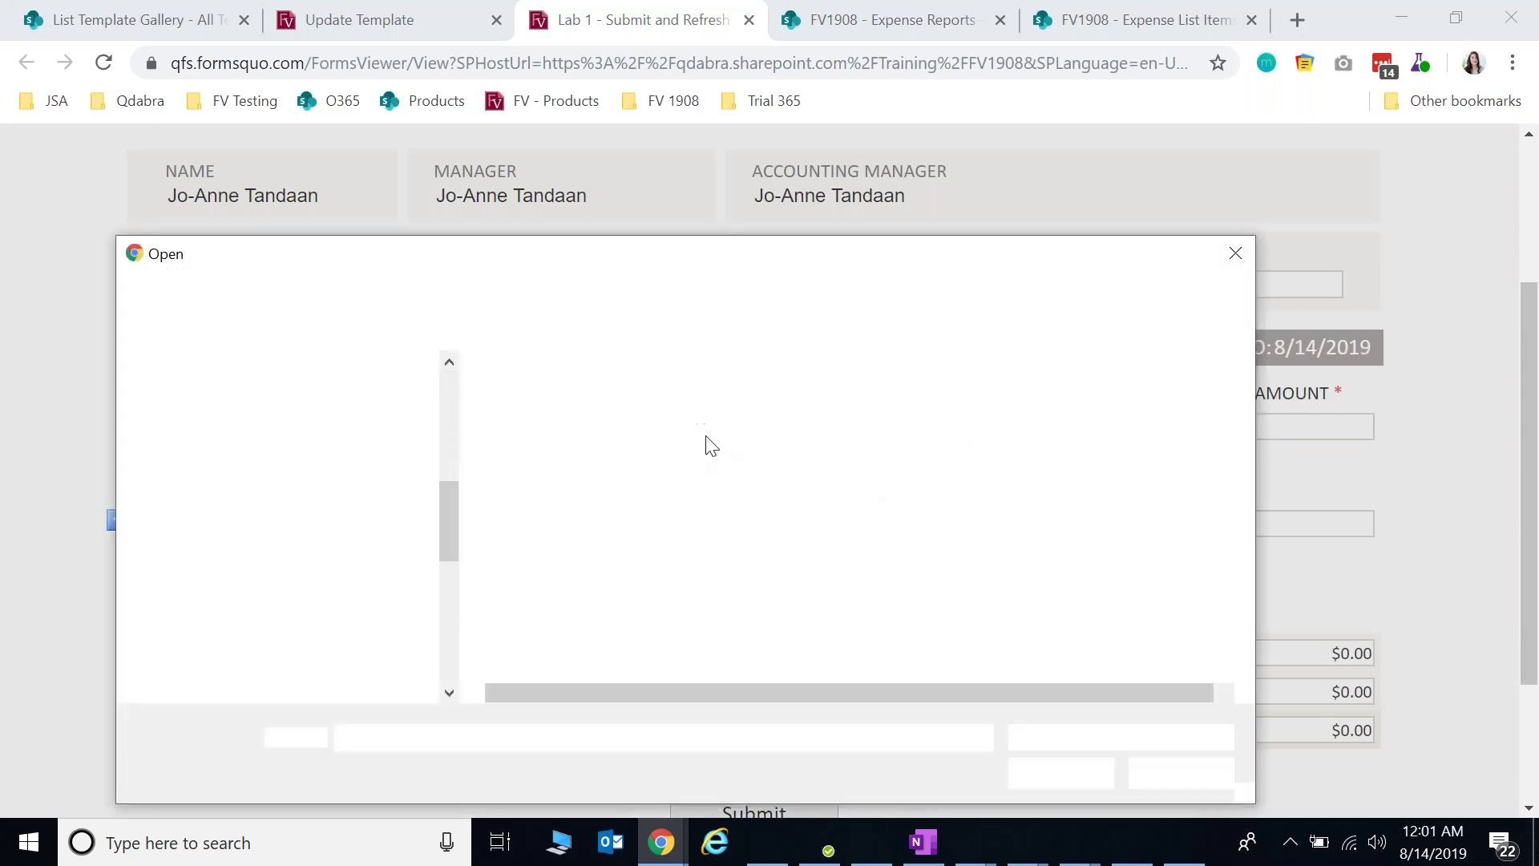
double_click(591, 407)
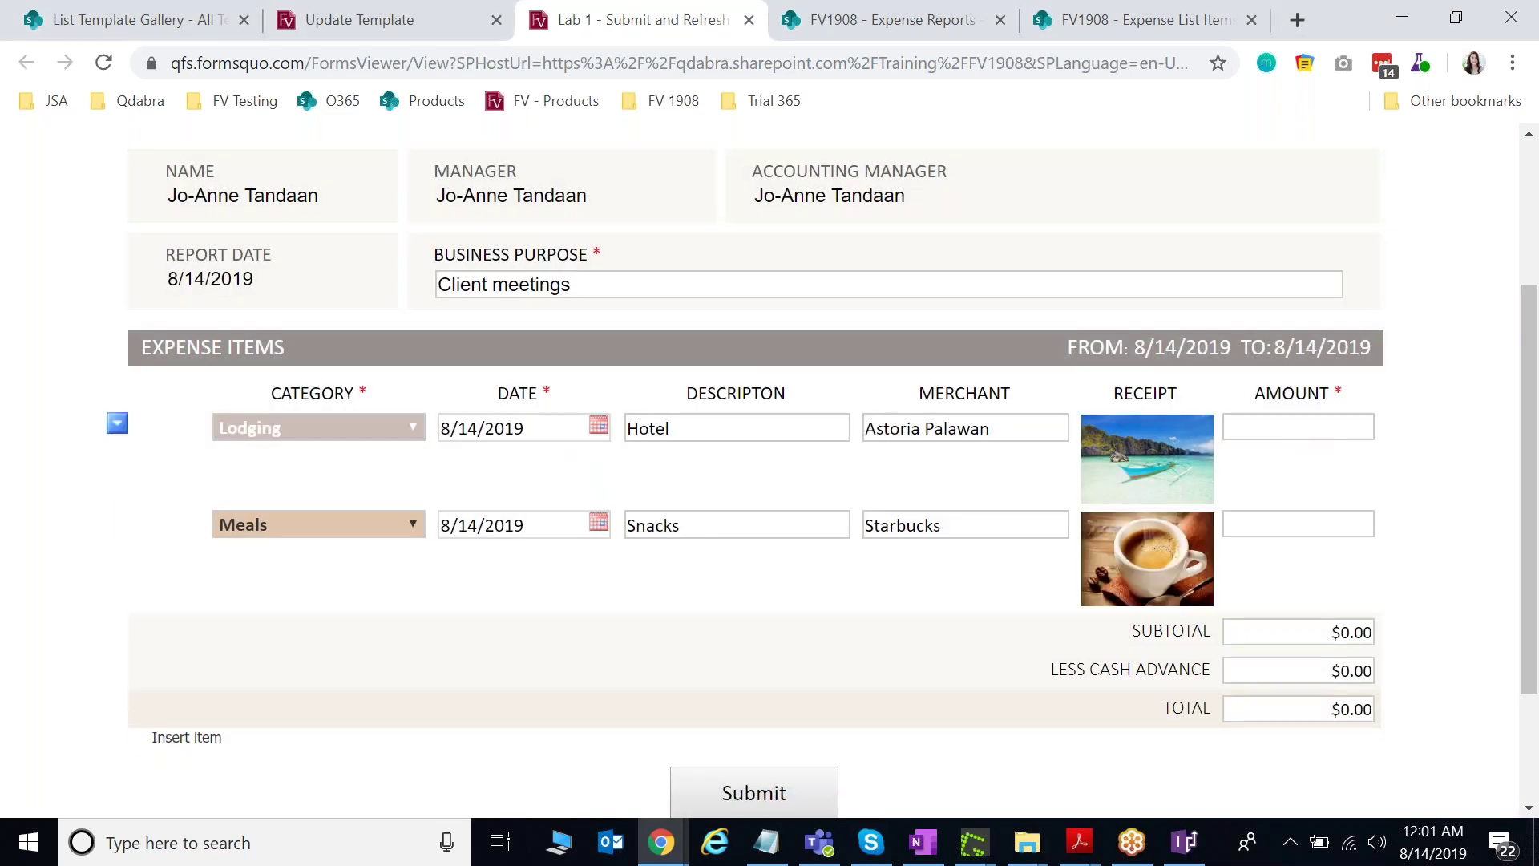
Enter an amount of 400 for the Lodging item and 20 for the Meals item.
click(1302, 431)
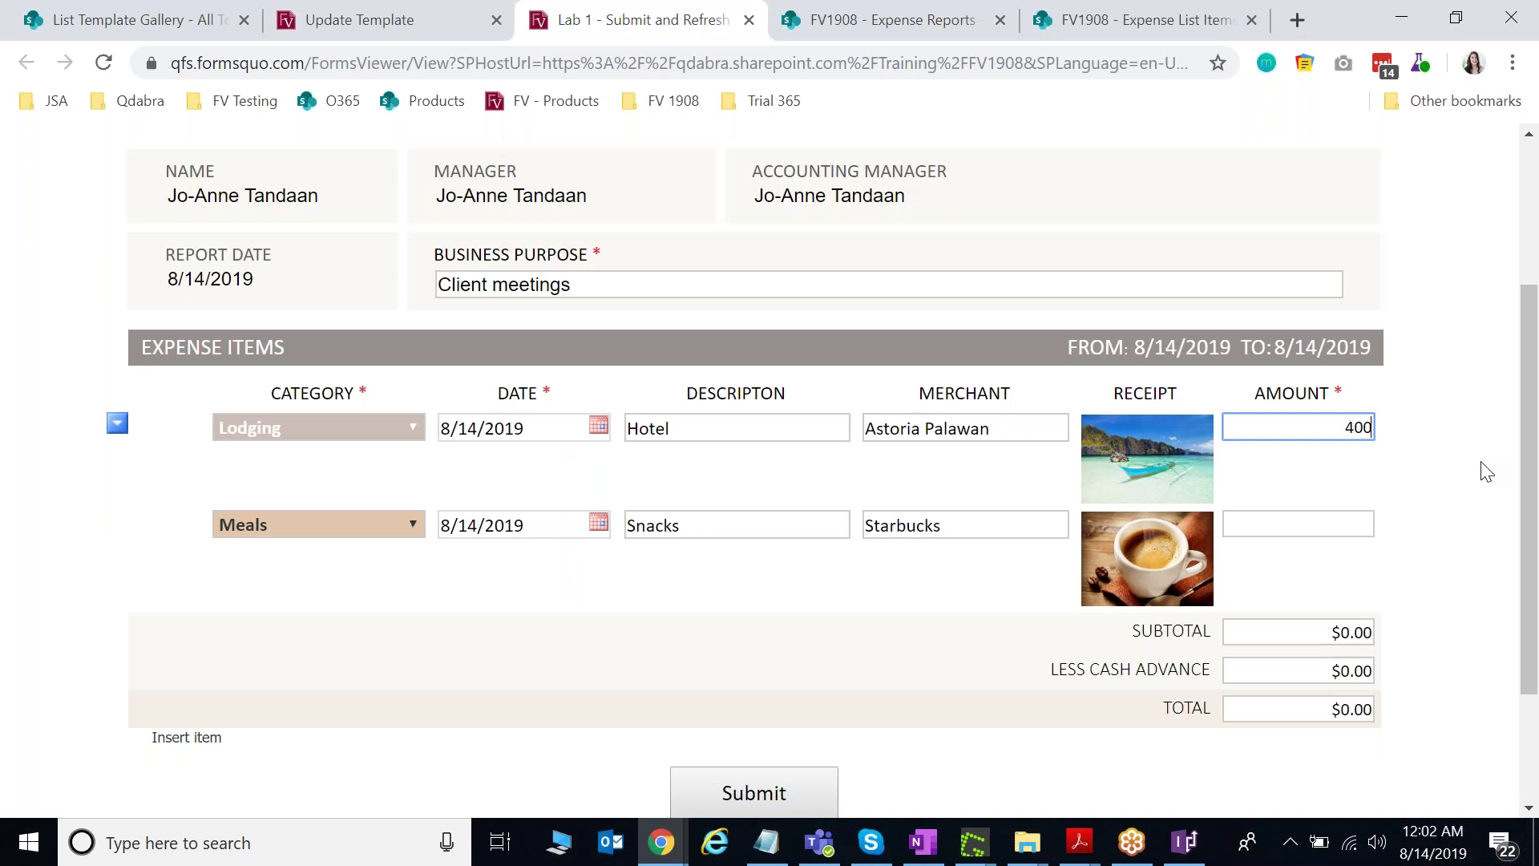
click(1354, 522)
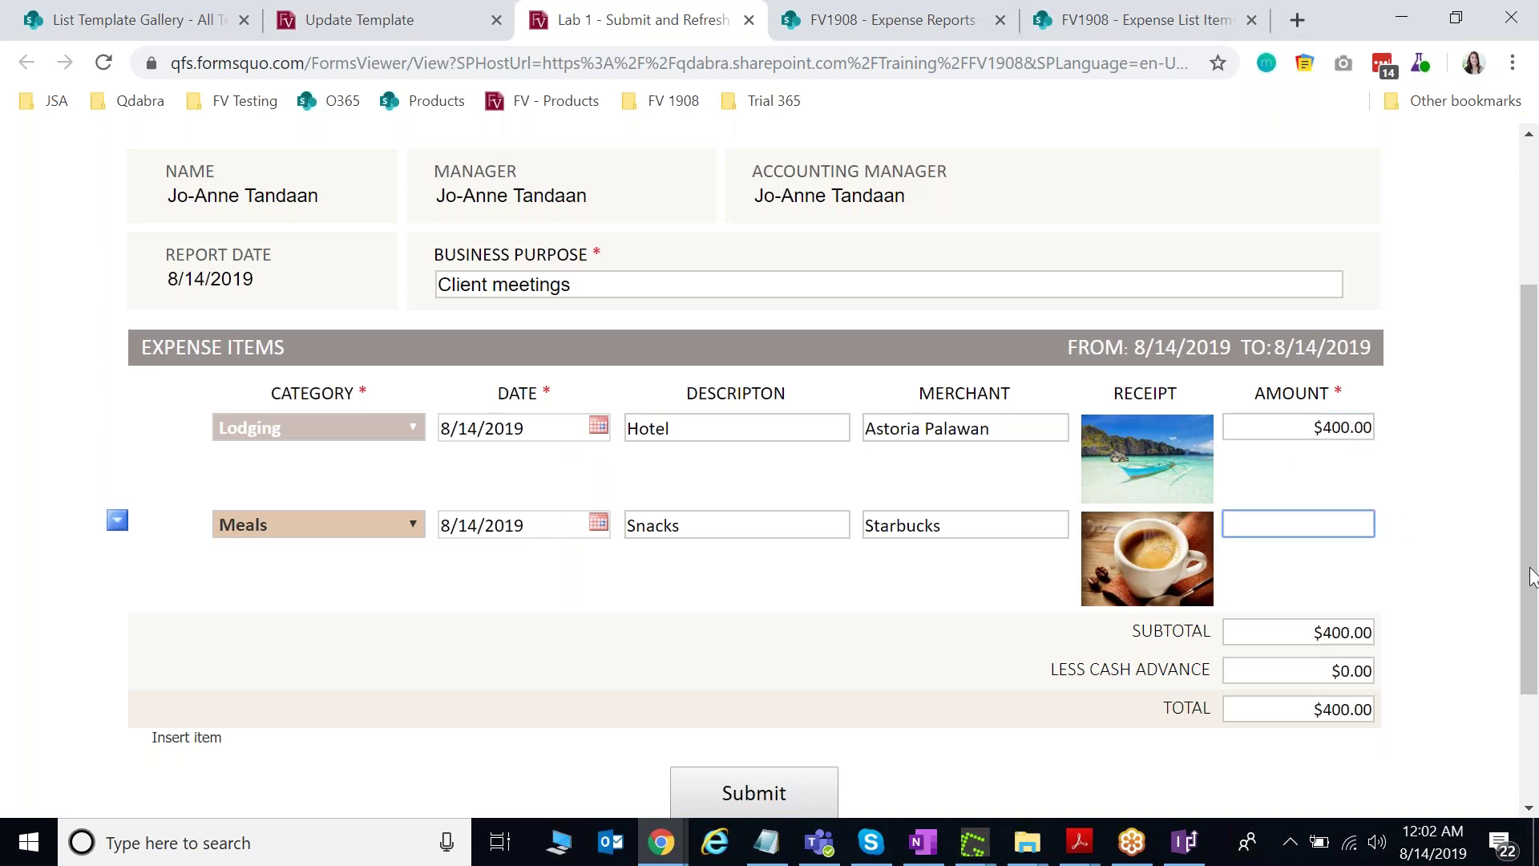
click(1470, 707)
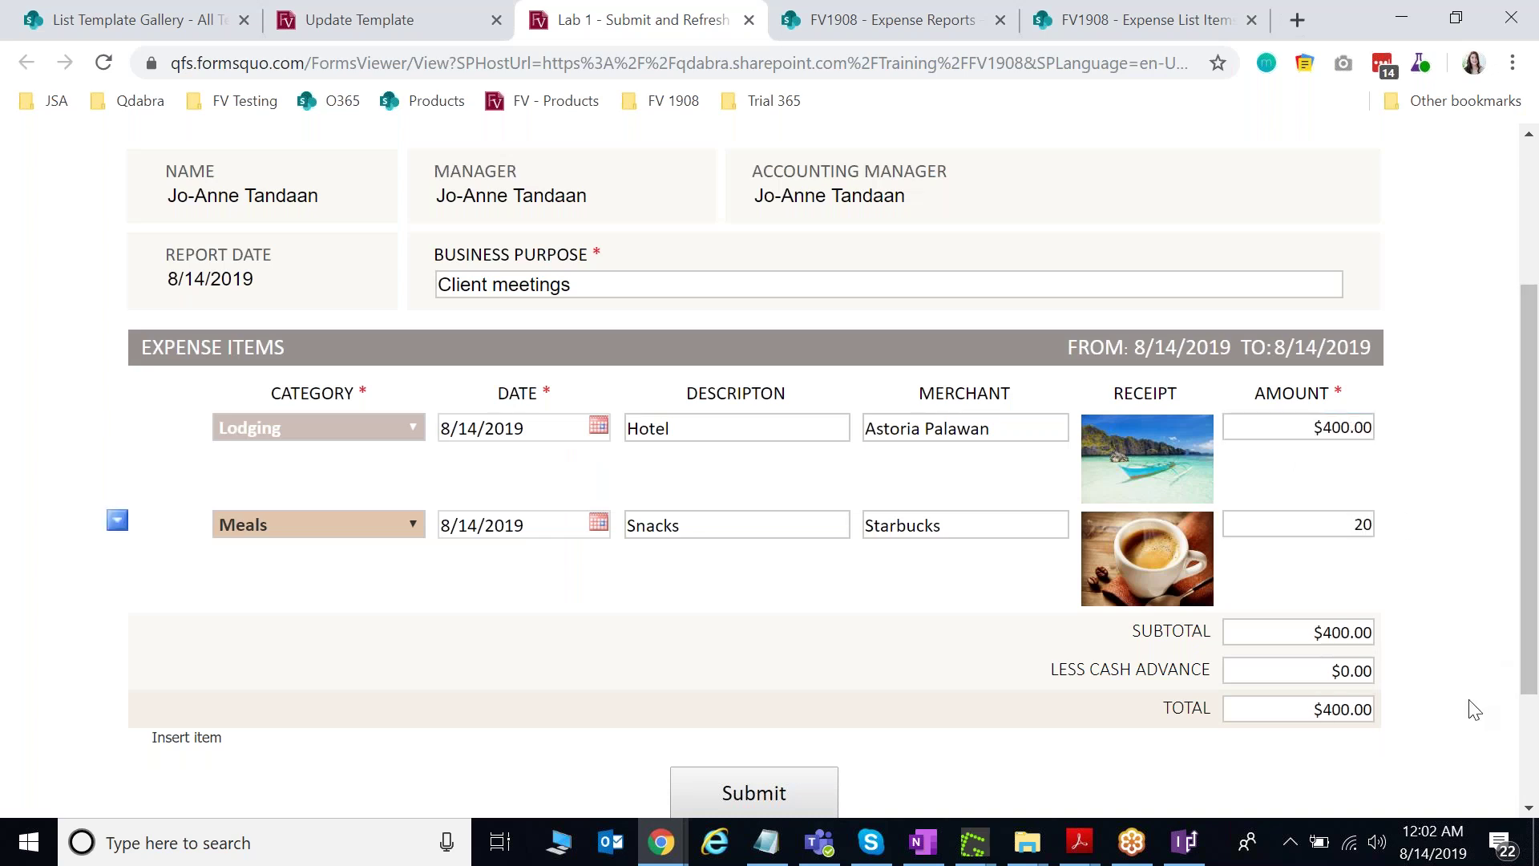
Submit the expense report and dismiss the submission message.
scroll(1040, 705, down, 2)
click(786, 685)
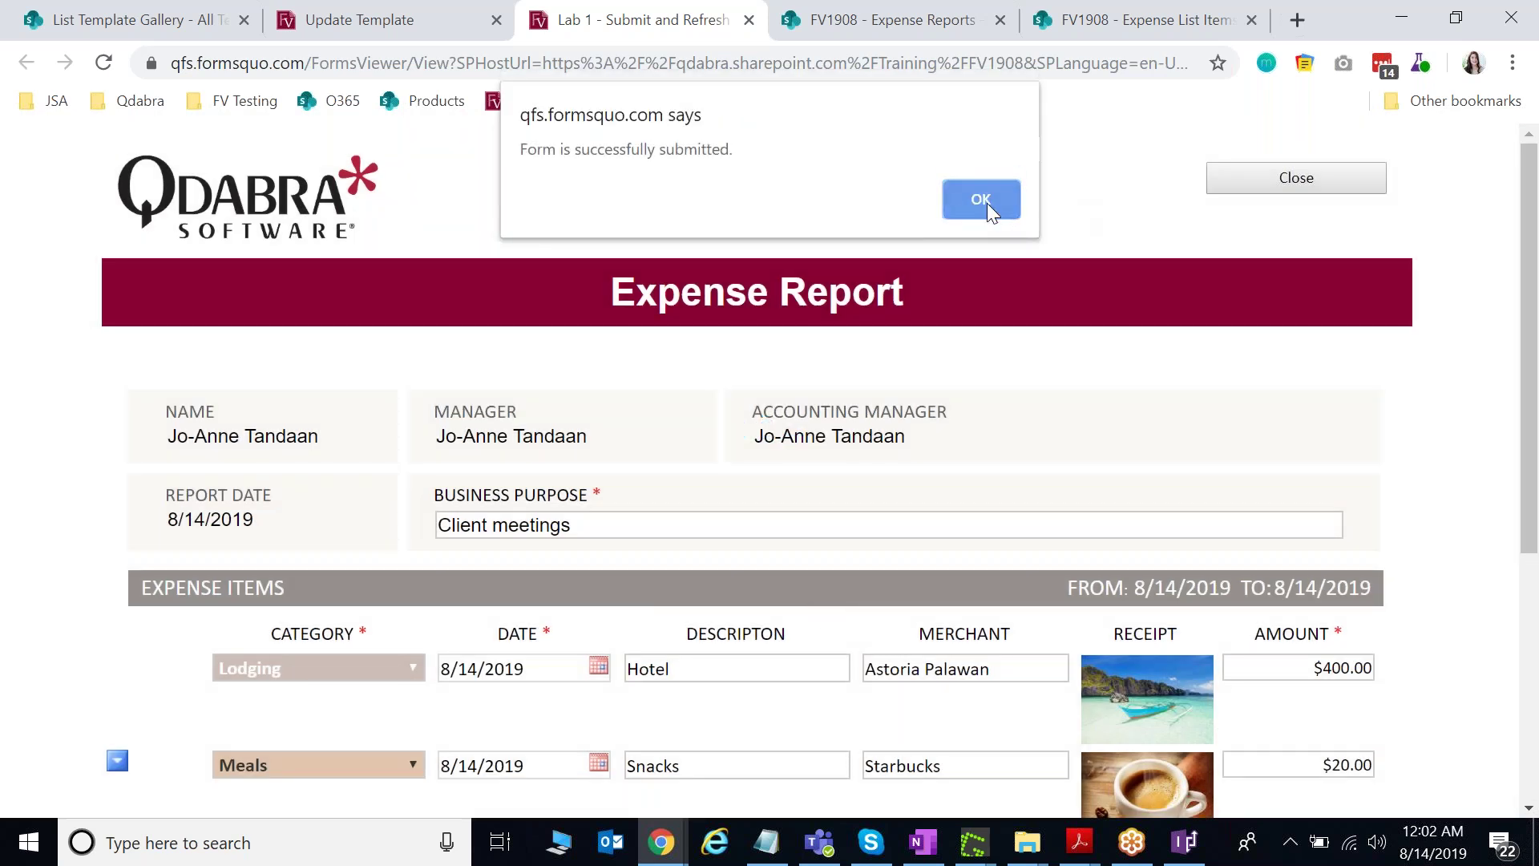
click(987, 204)
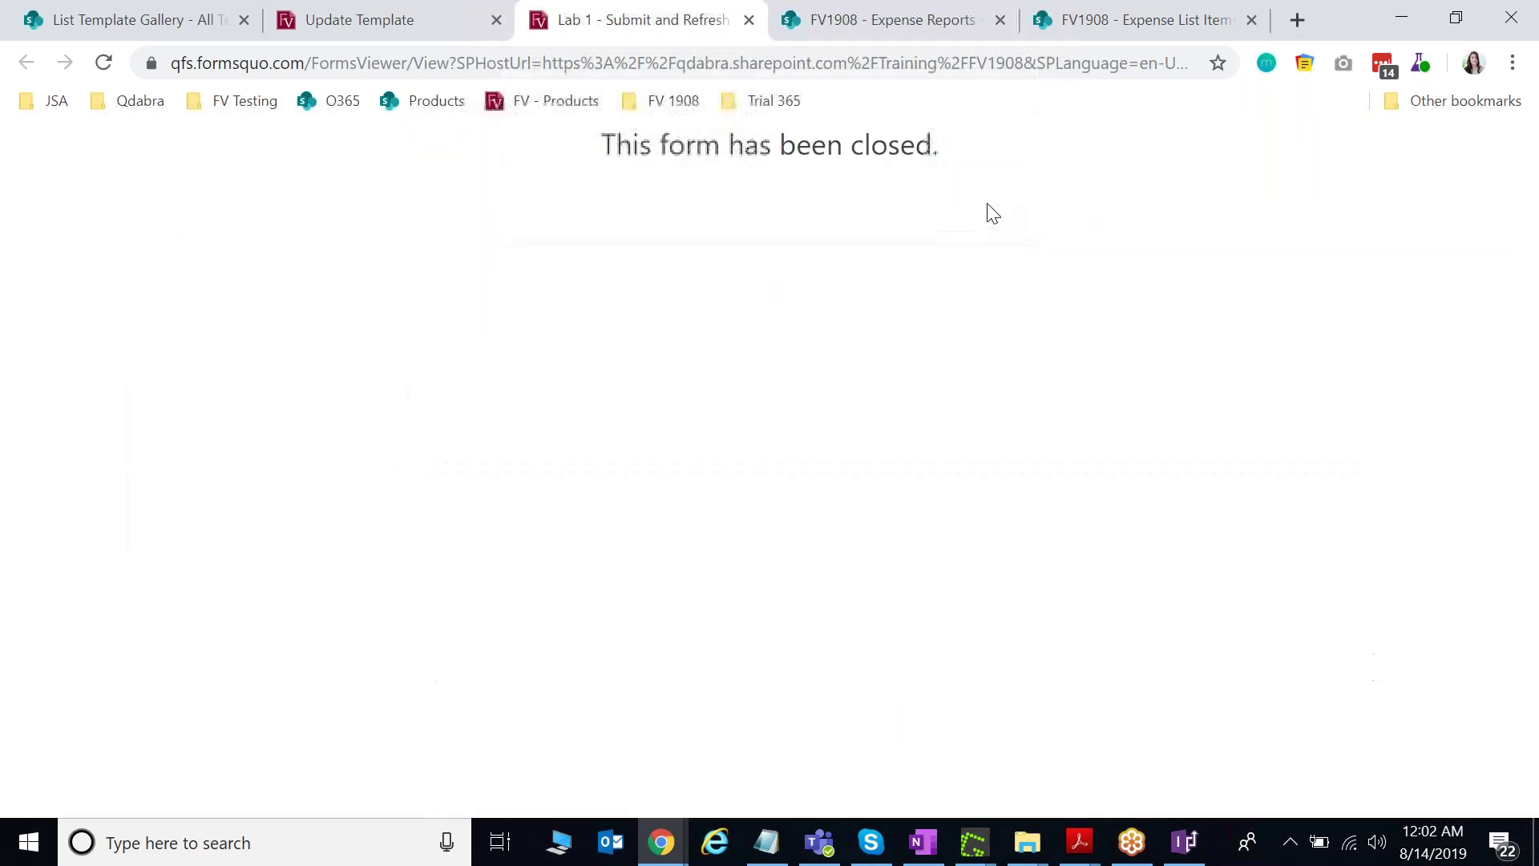
Reload the Expense Reports and Expense List Items lists and check both for the submitted report and its items.
click(952, 16)
click(102, 62)
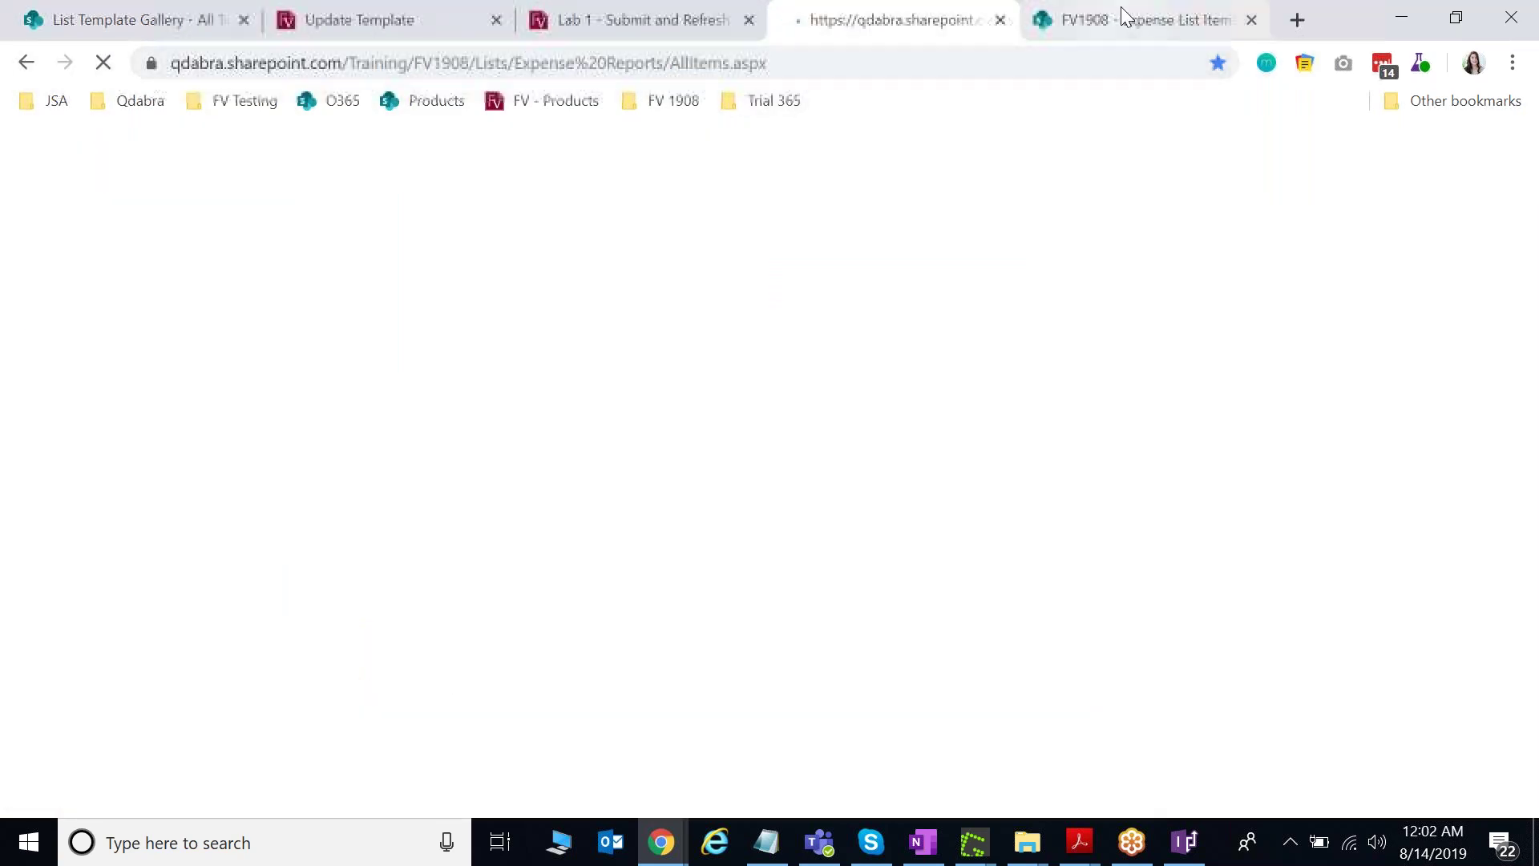
click(1123, 16)
click(102, 62)
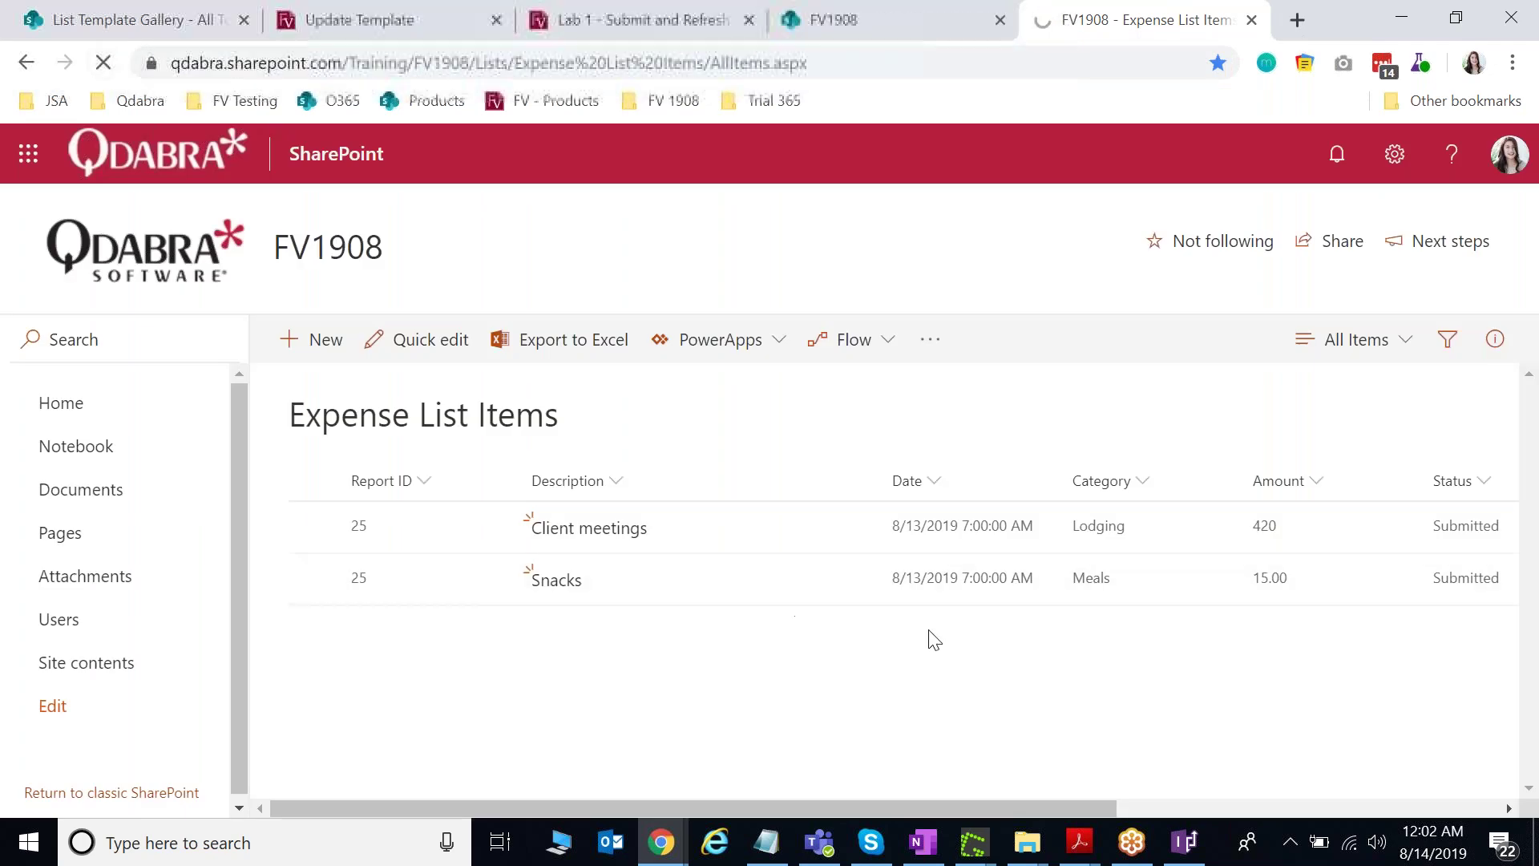
click(871, 10)
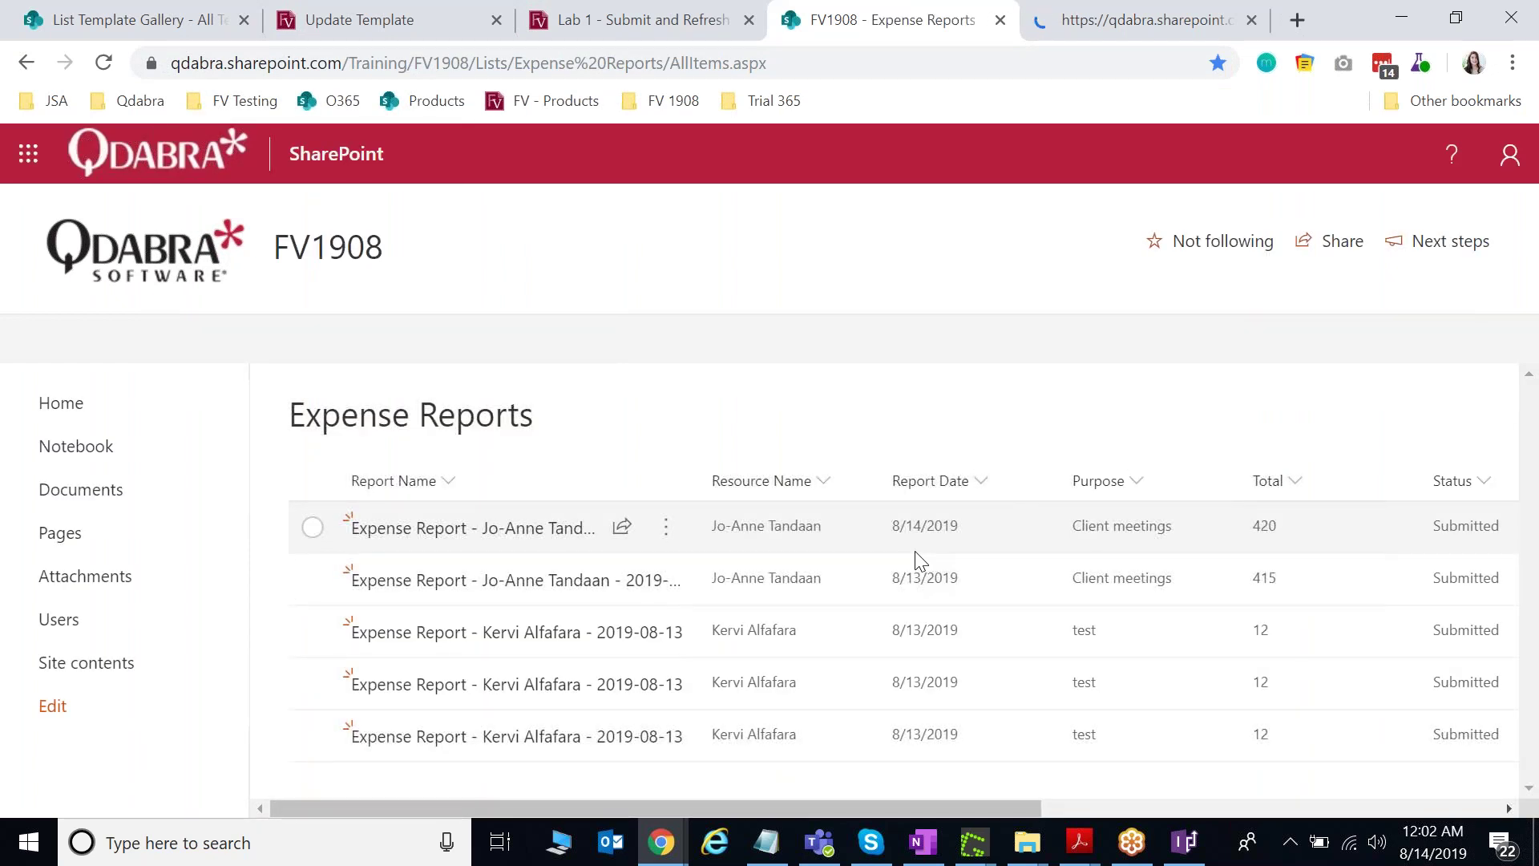
click(1143, 24)
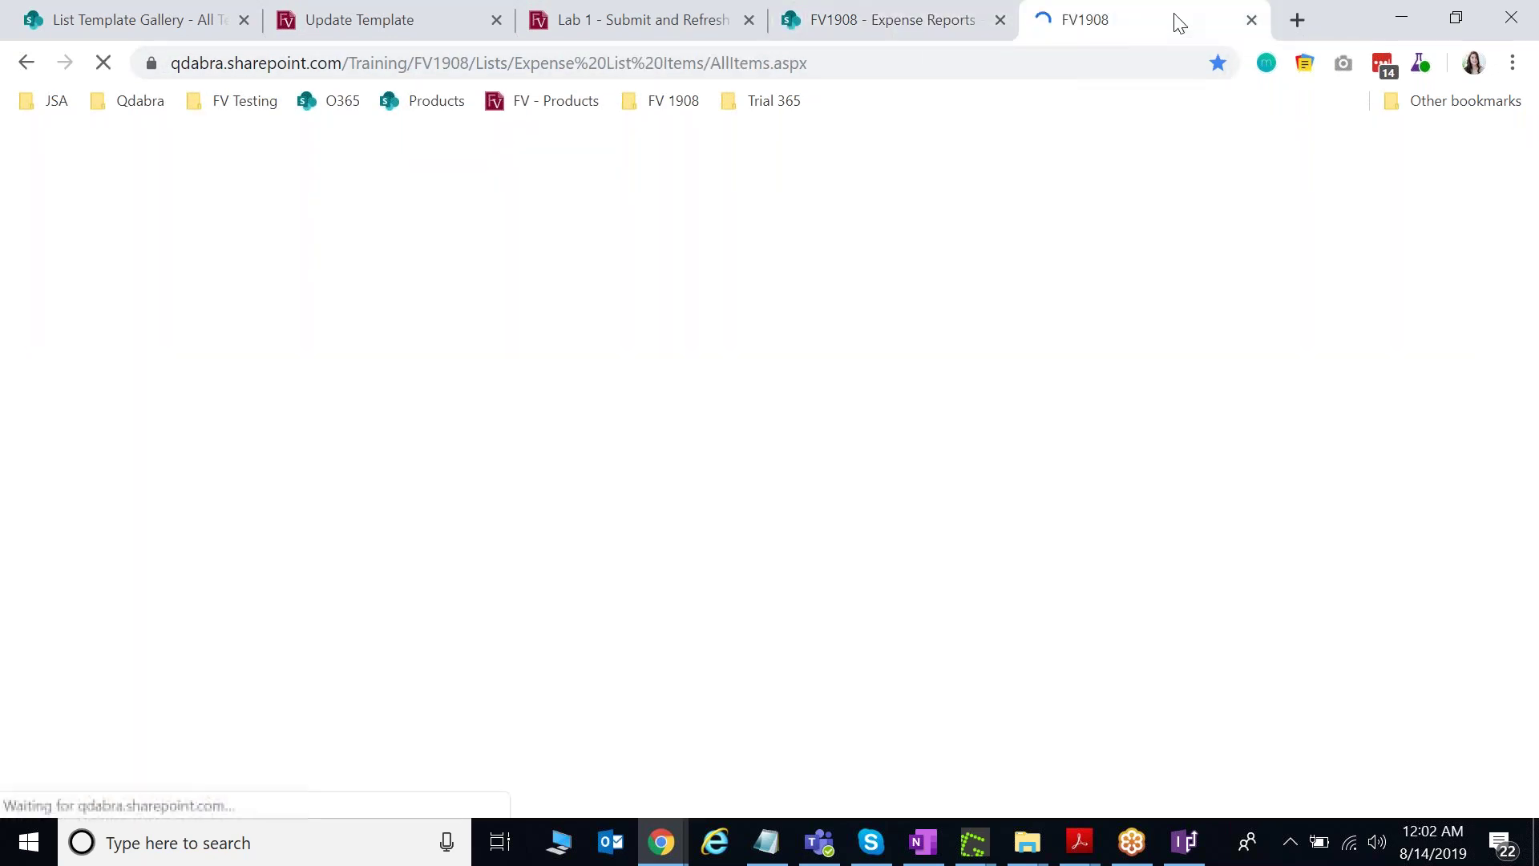
click(929, 11)
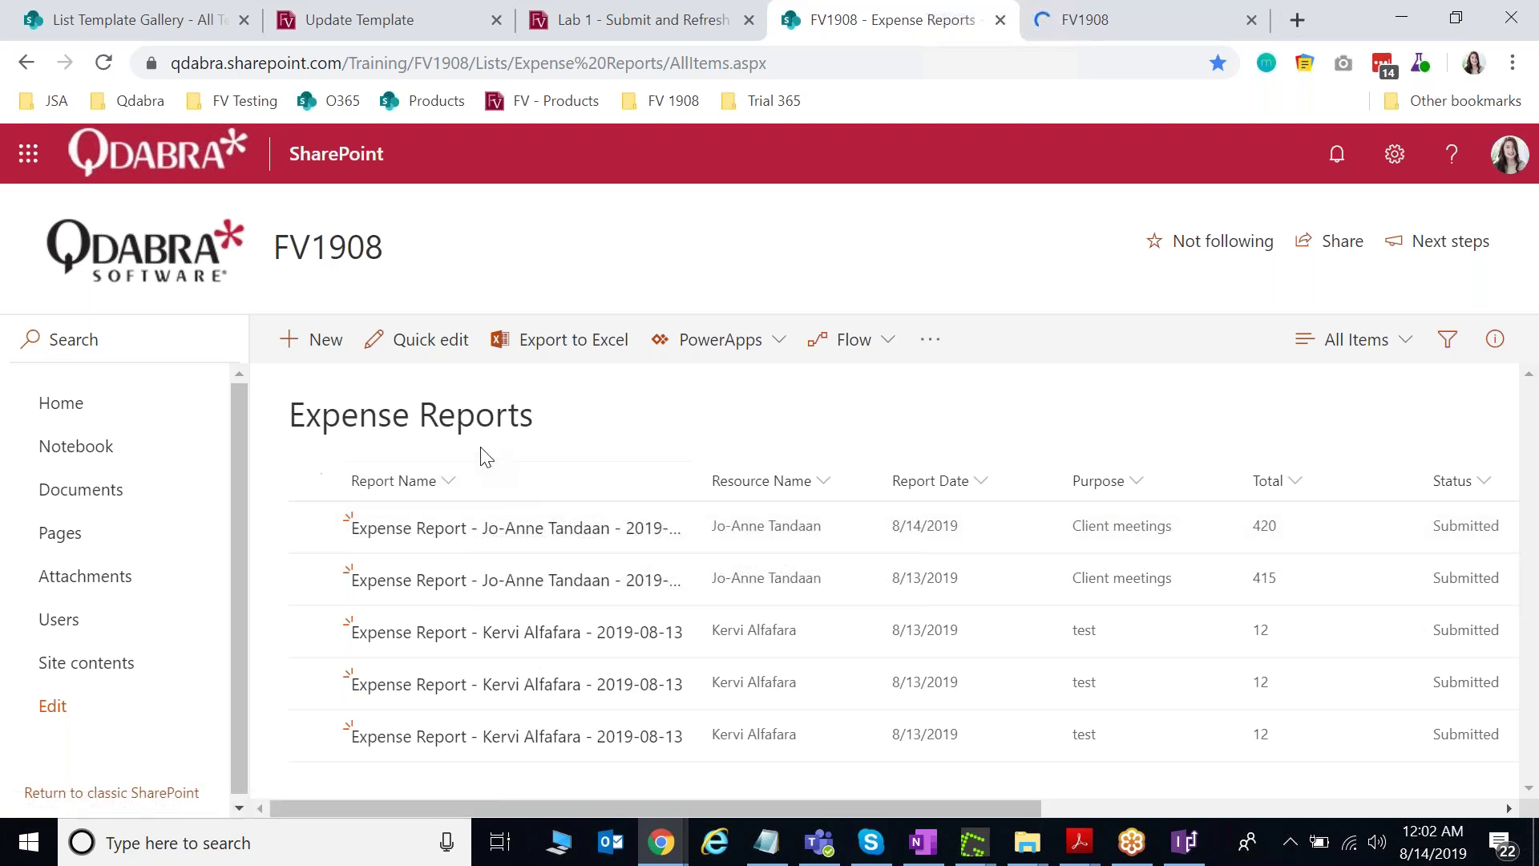
key(ctrl+Tab)
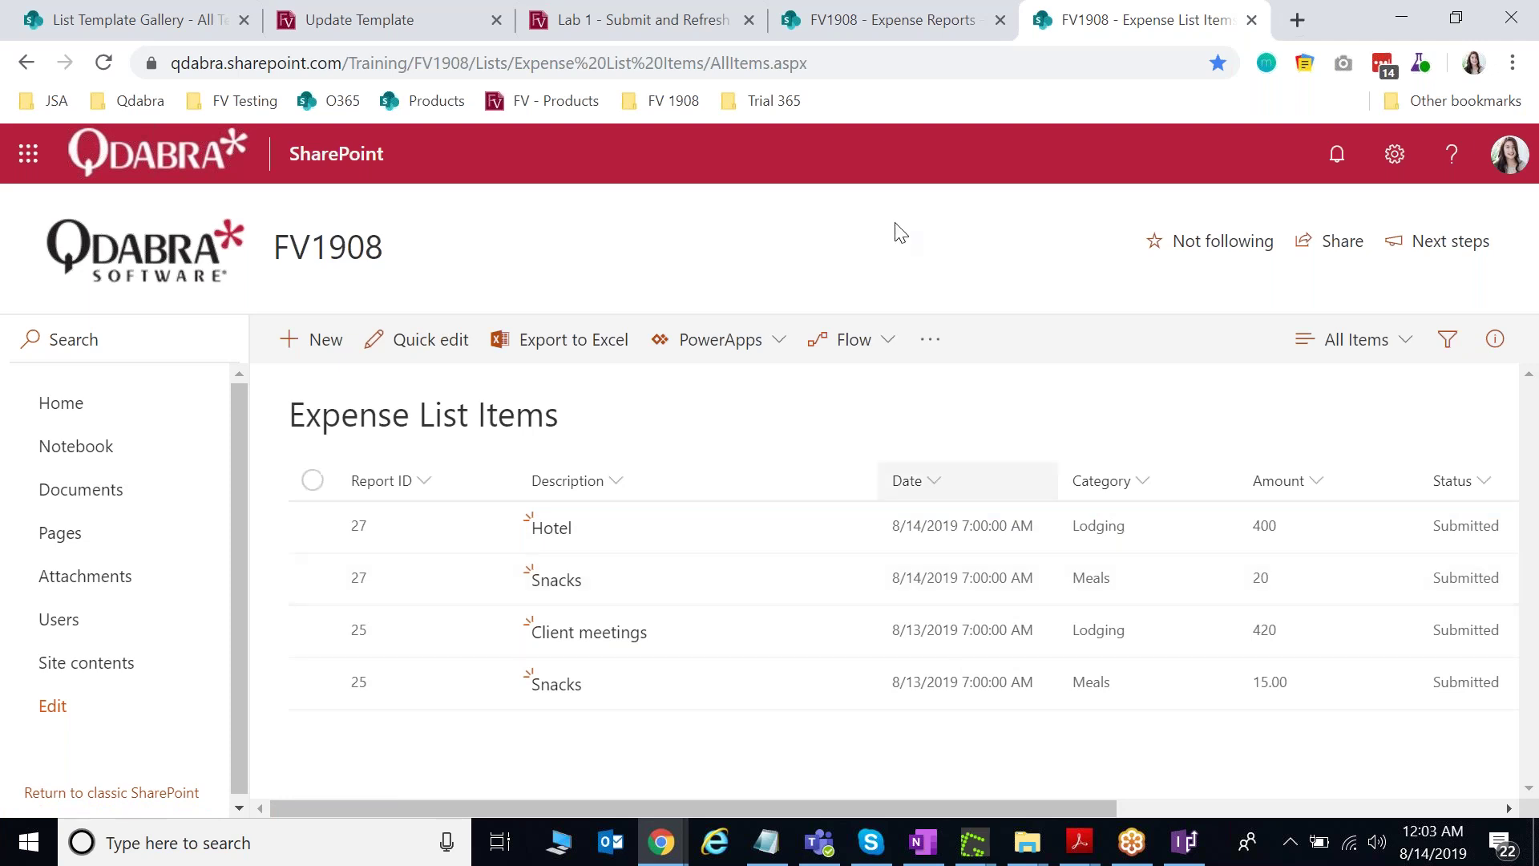
Close the finished Lab 1 form and open the Forms Designer from the Update Template page.
click(834, 10)
click(609, 11)
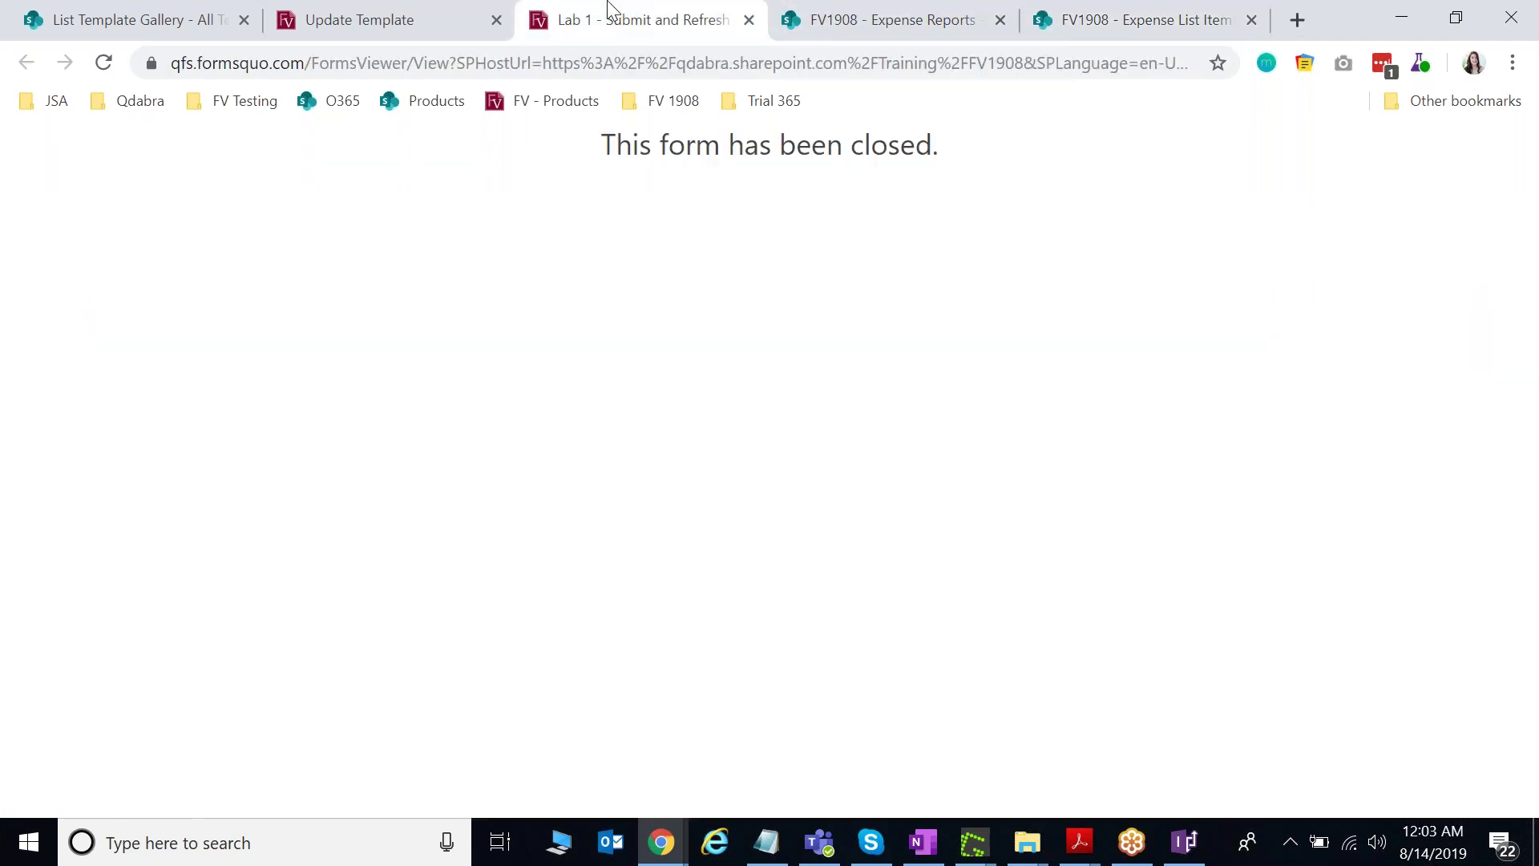
click(749, 21)
click(361, 19)
click(583, 314)
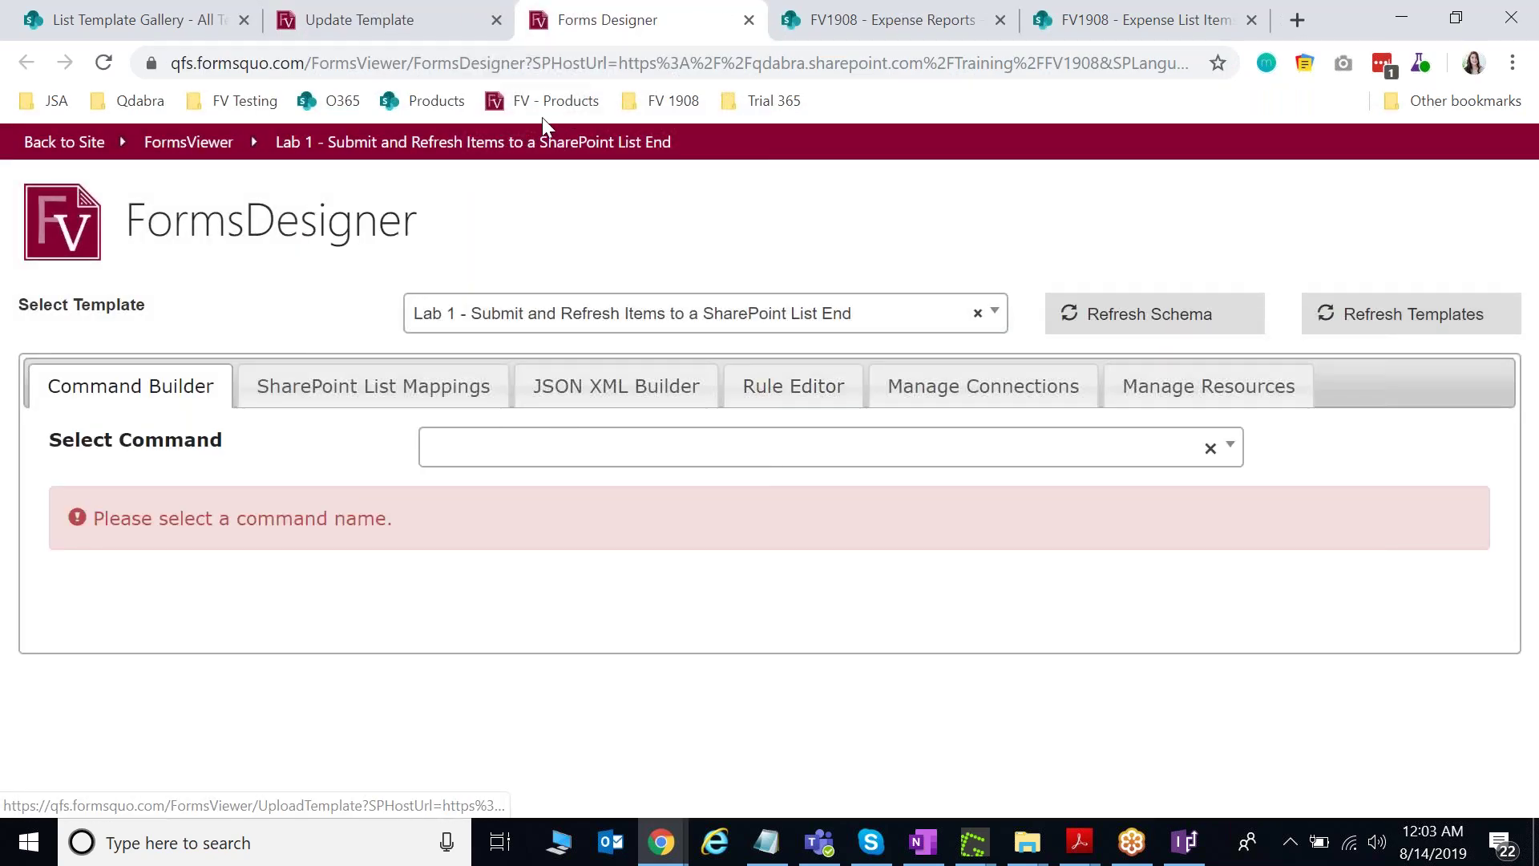
Load the SharePoint list mapping named mapping and examine the Expense Reports mapping definition.
click(477, 388)
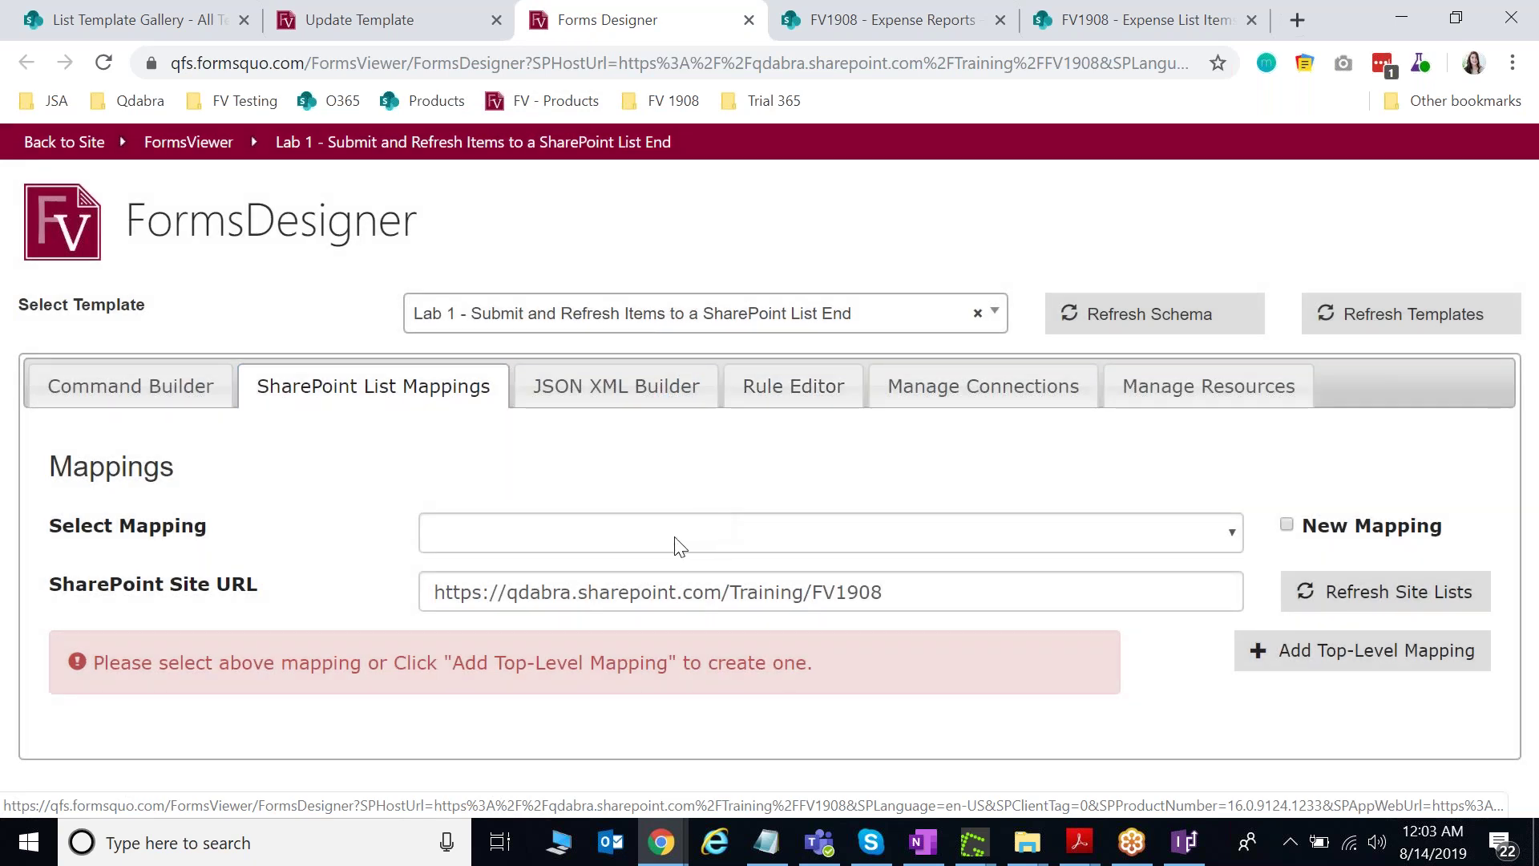
click(675, 536)
click(680, 584)
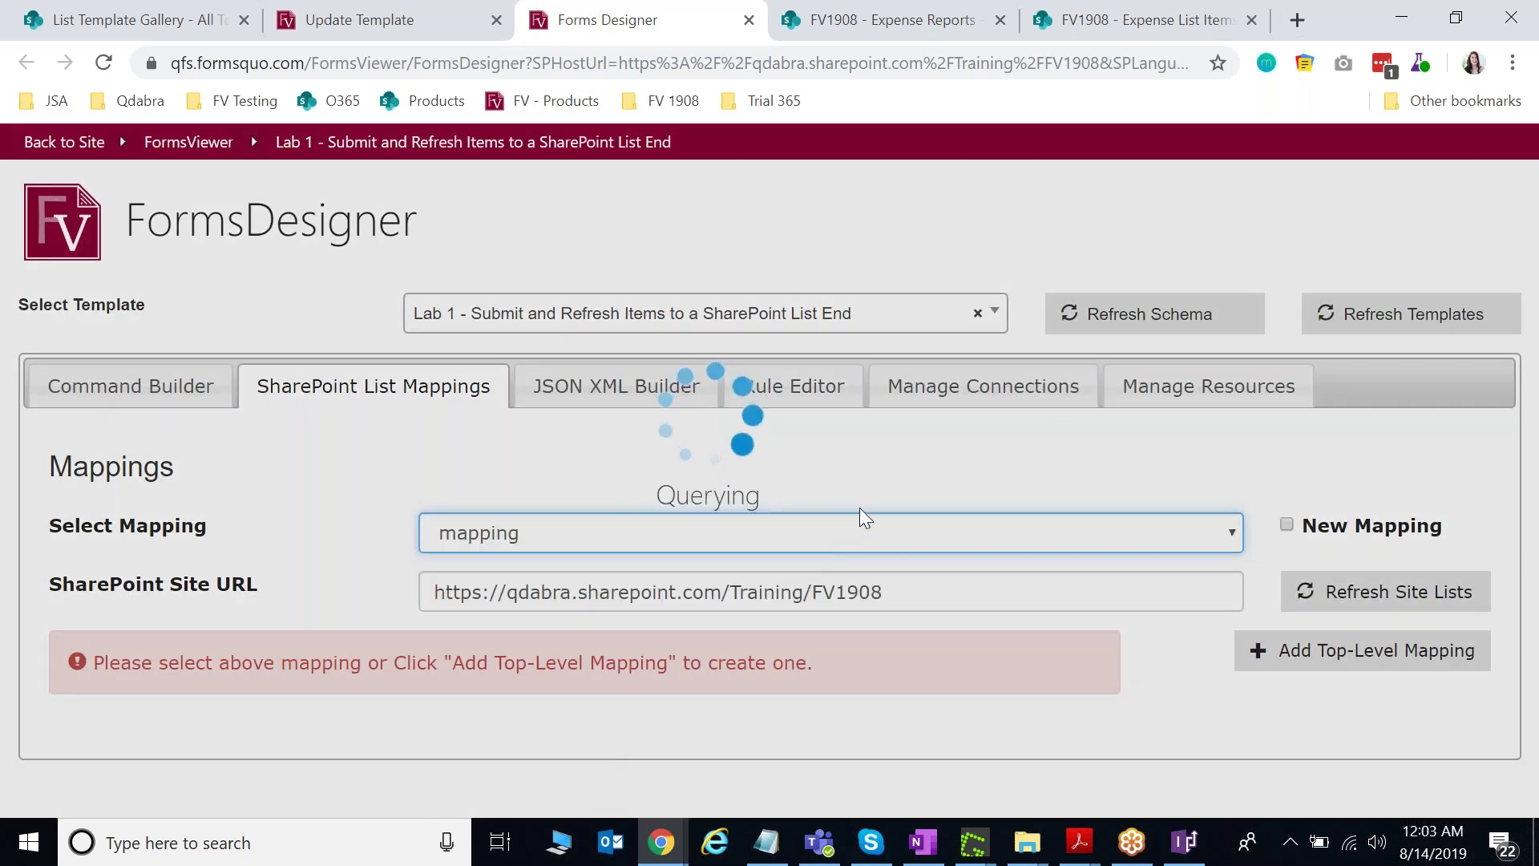
scroll(847, 523, down, 6)
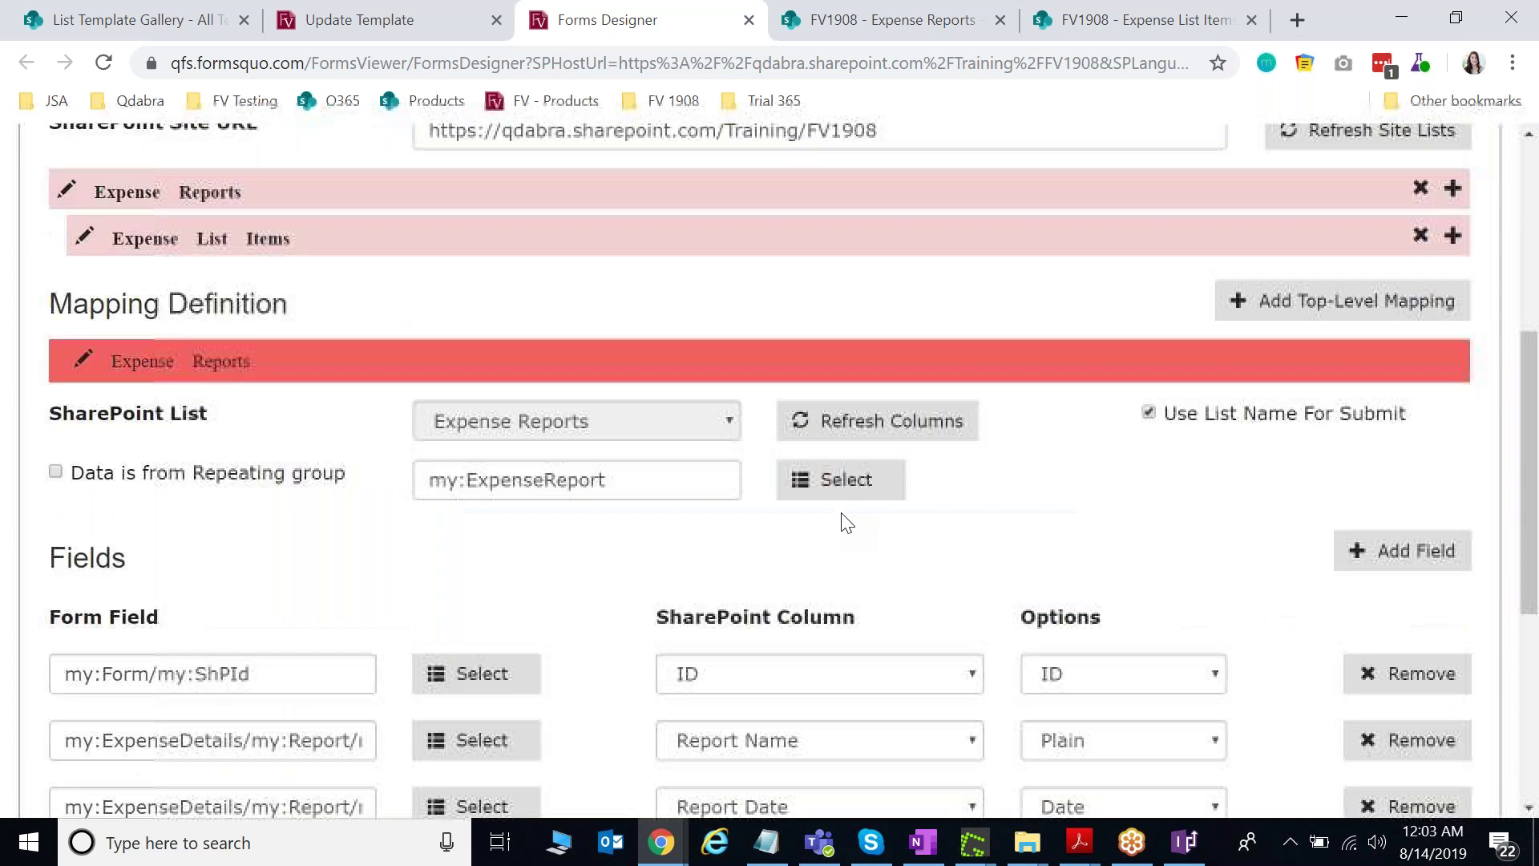
scroll(843, 522, up, 2)
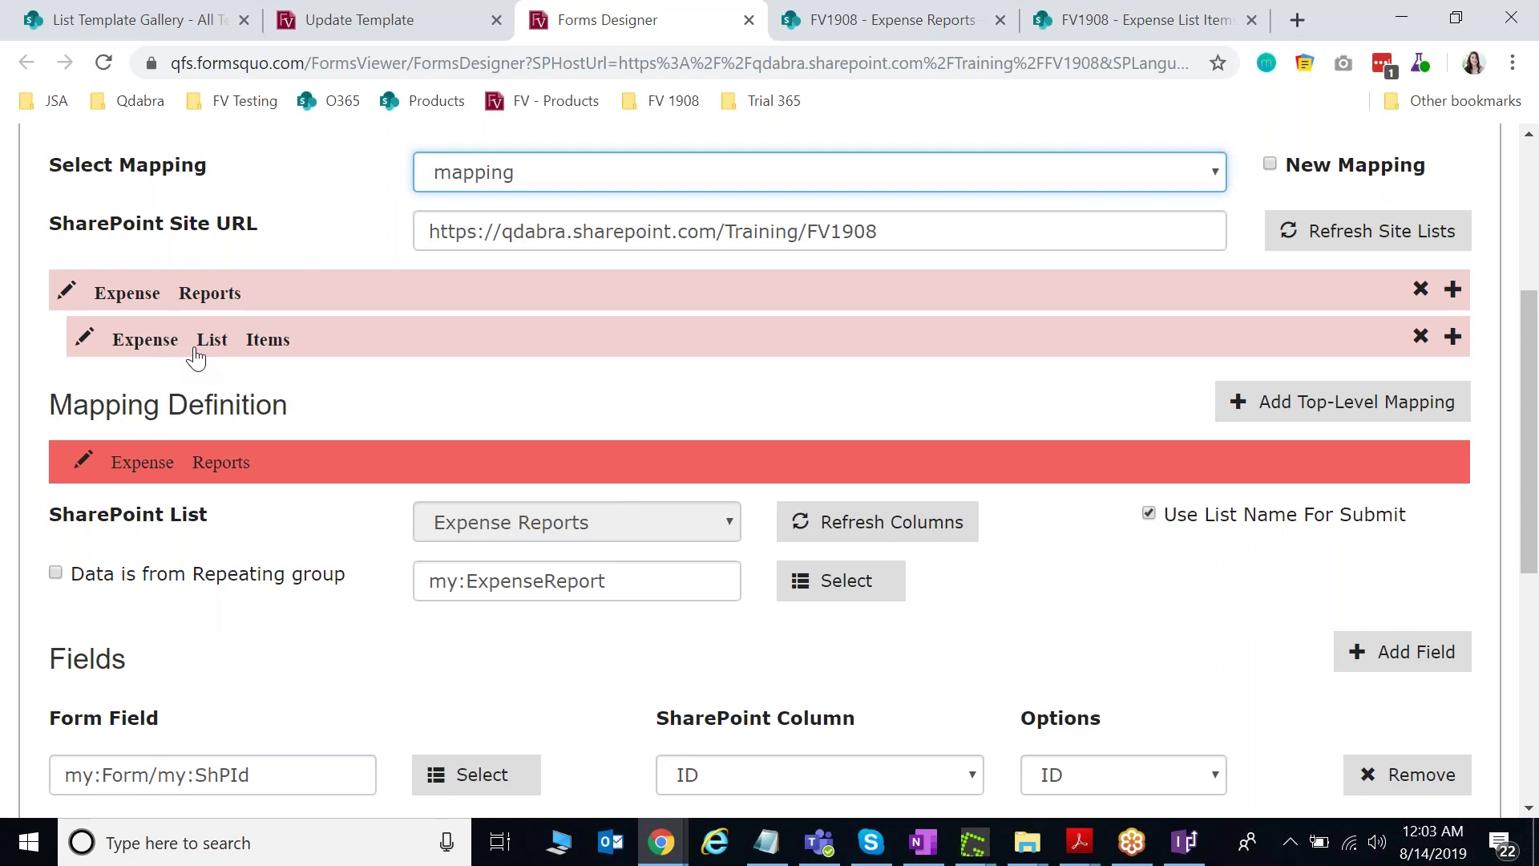
click(68, 295)
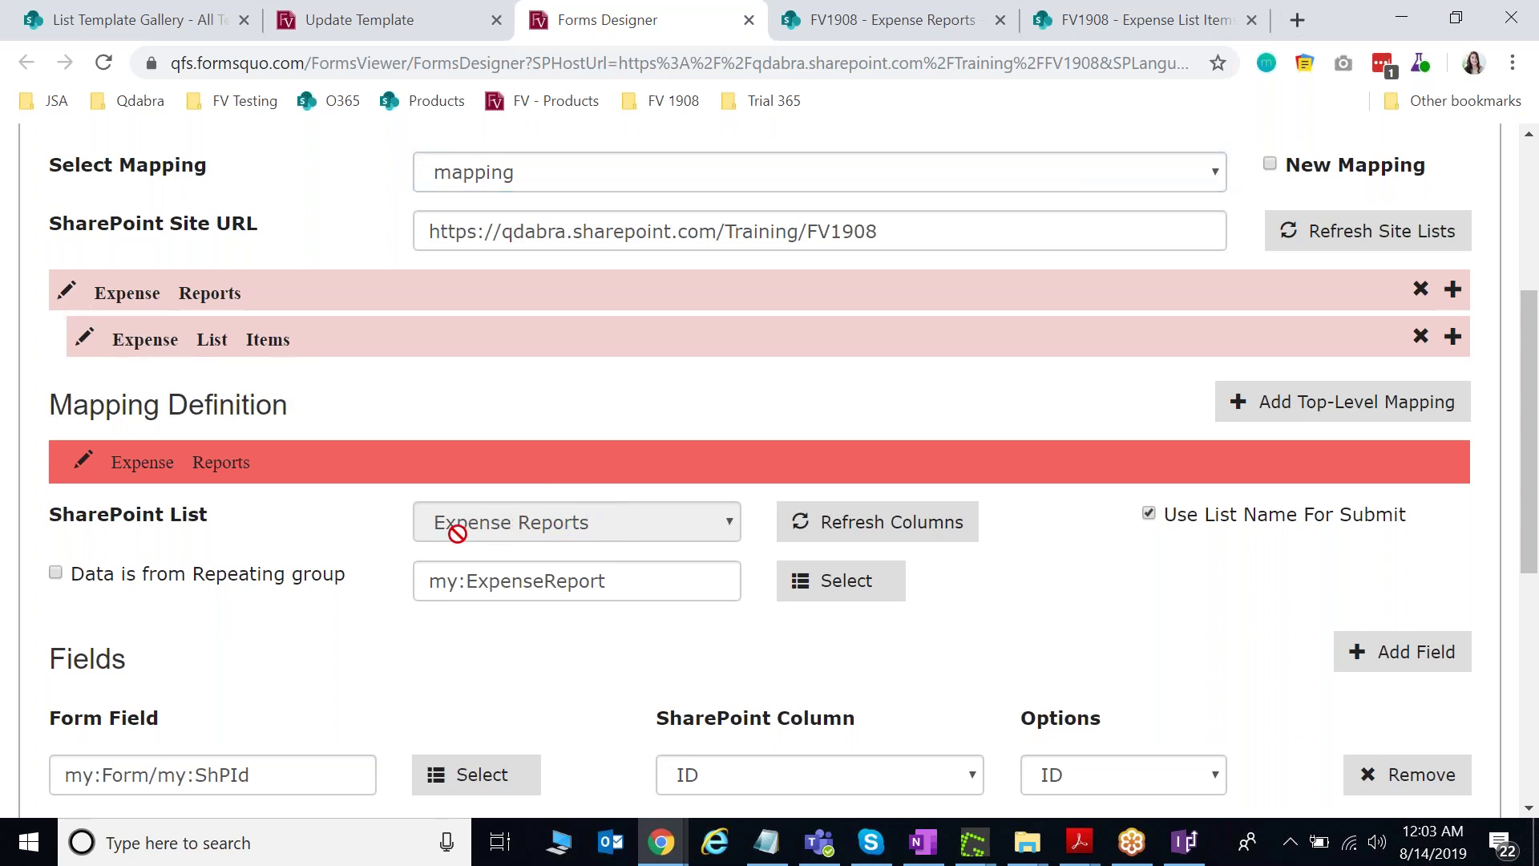
Compare the Expense List Items and Expense Reports mapping definitions, examining their list, base path and field mappings.
click(85, 338)
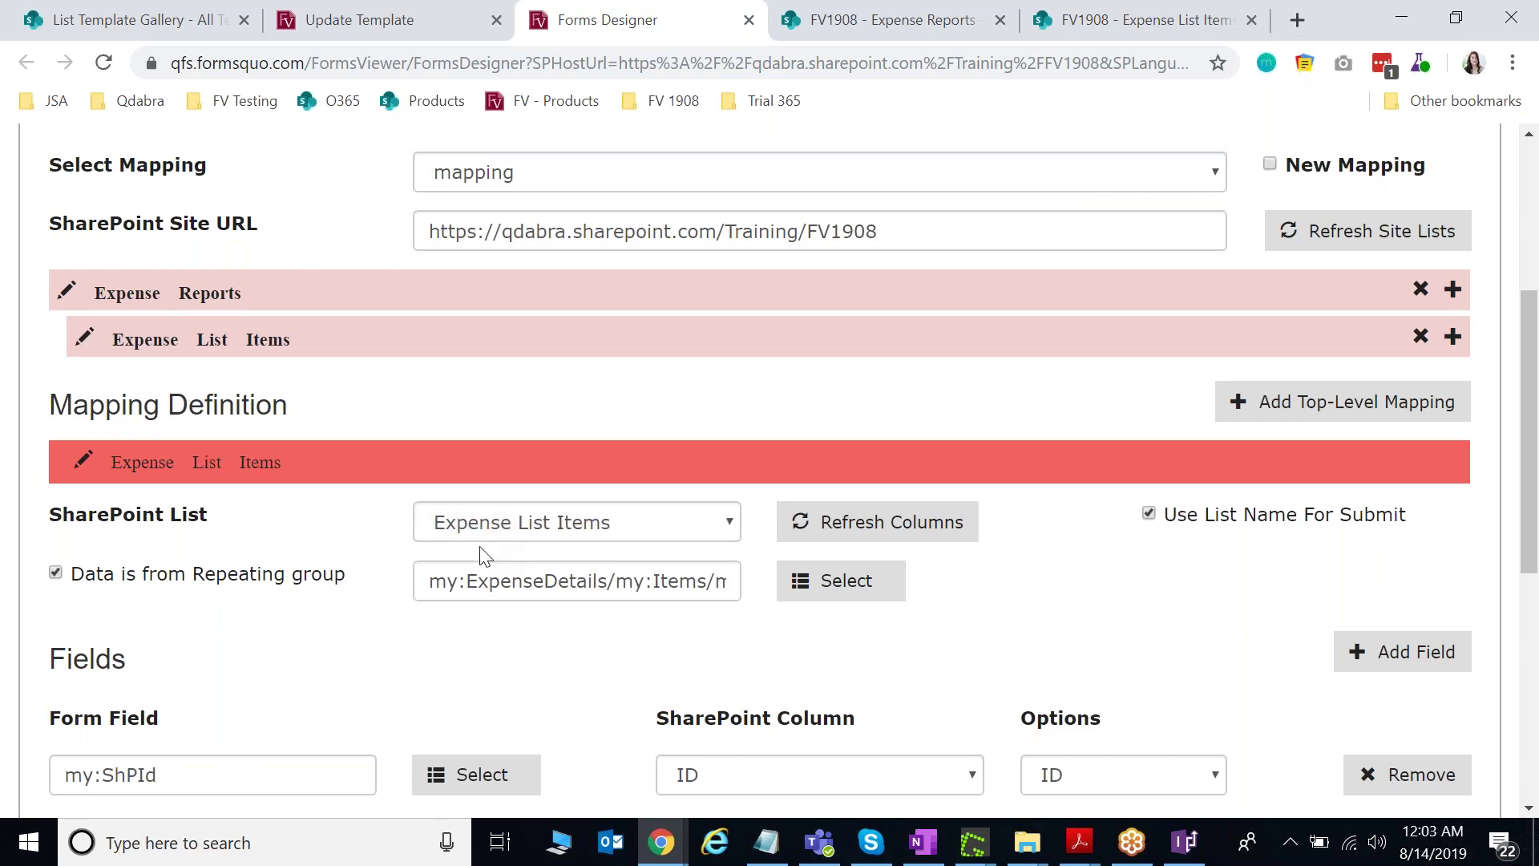
click(68, 294)
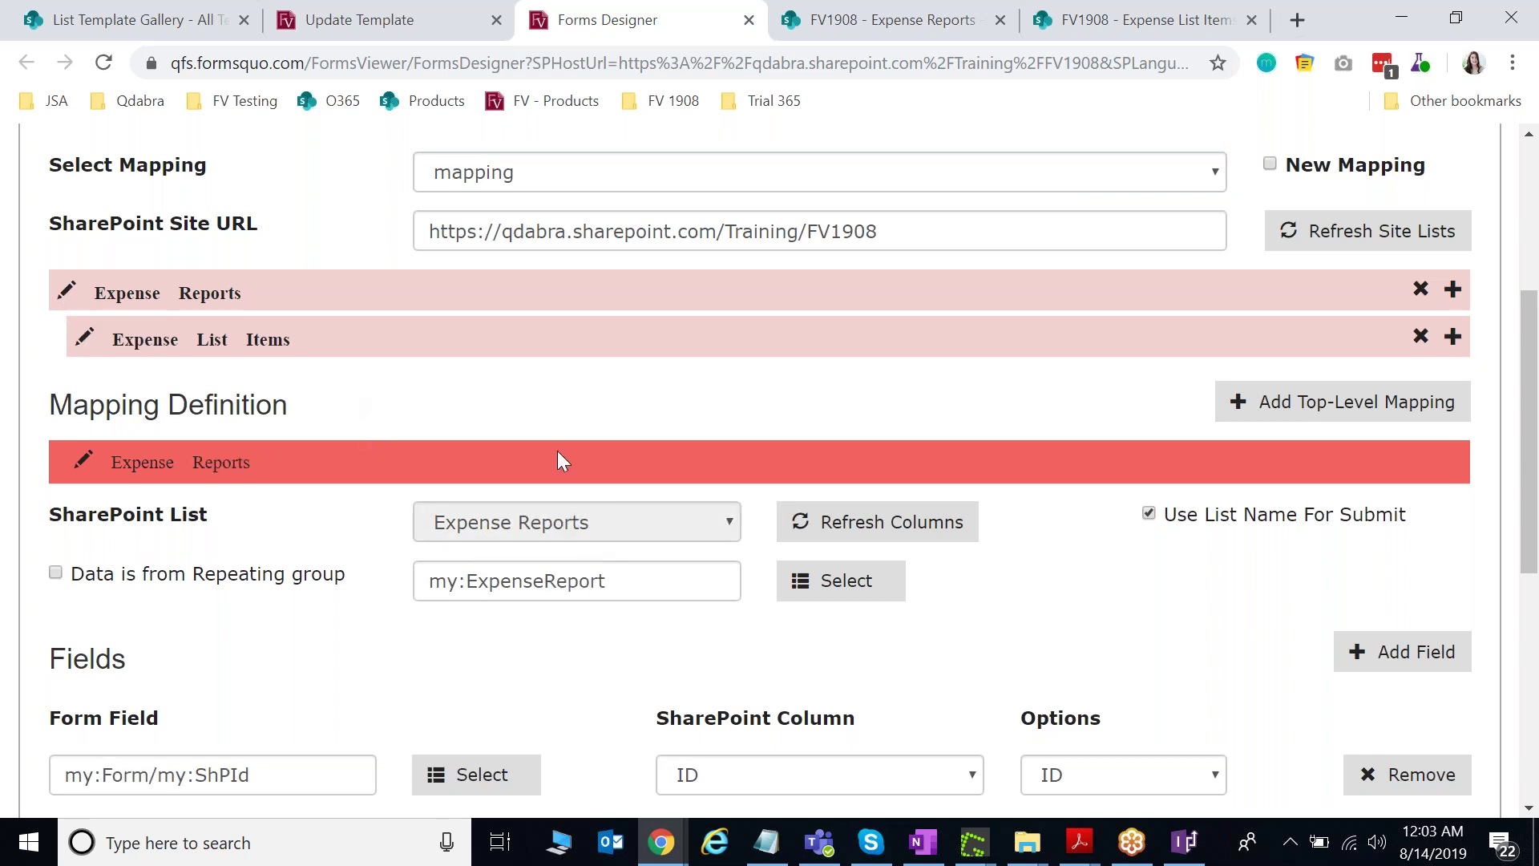
scroll(581, 456, down, 2)
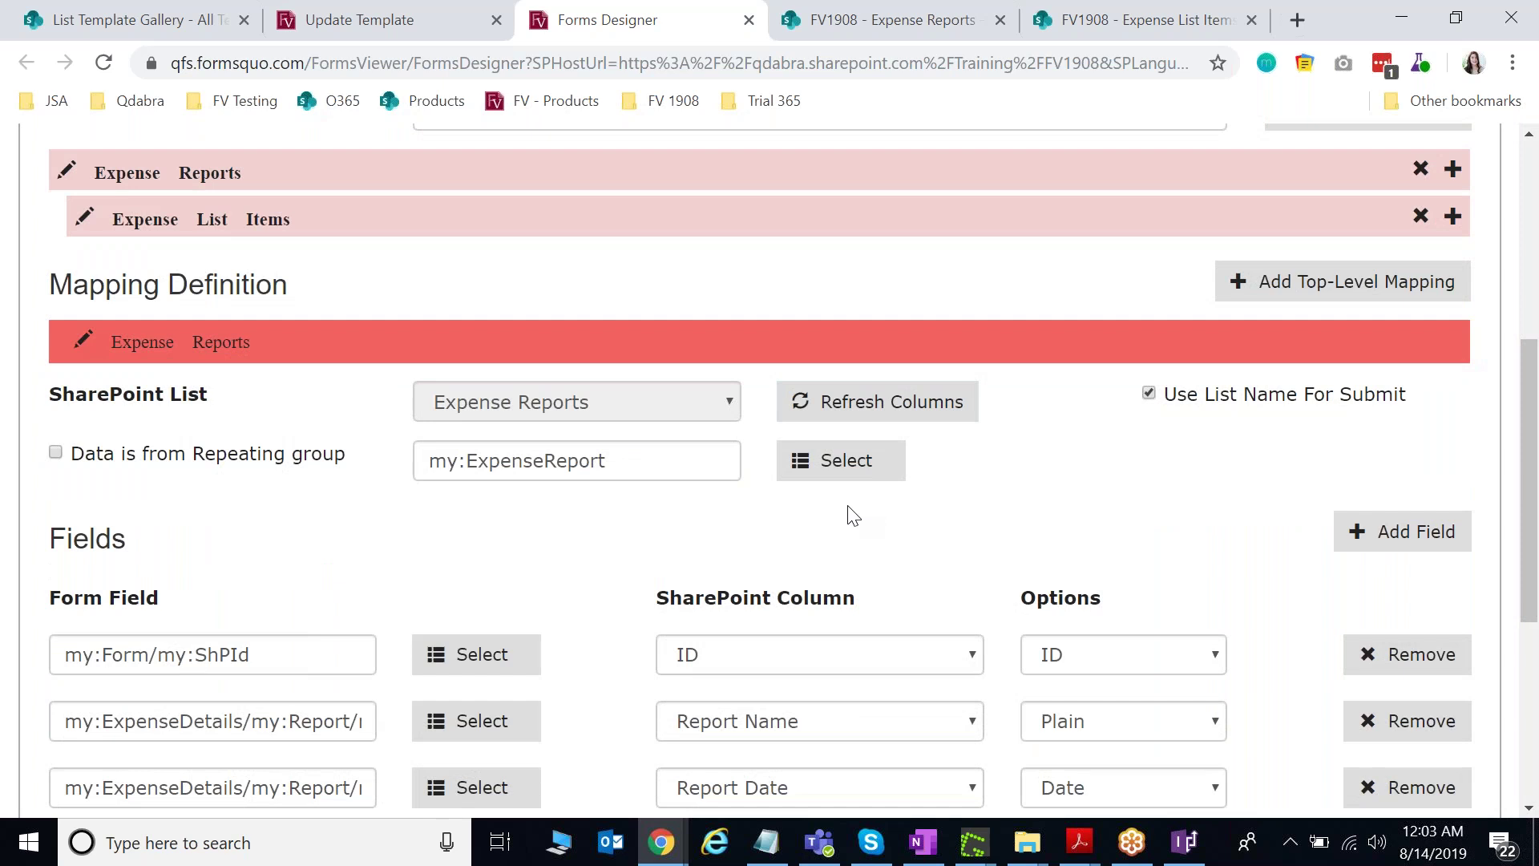
scroll(787, 525, up, 3)
scroll(1021, 567, down, 3)
scroll(767, 529, down, 3)
scroll(763, 517, up, 3)
scroll(930, 559, up, 3)
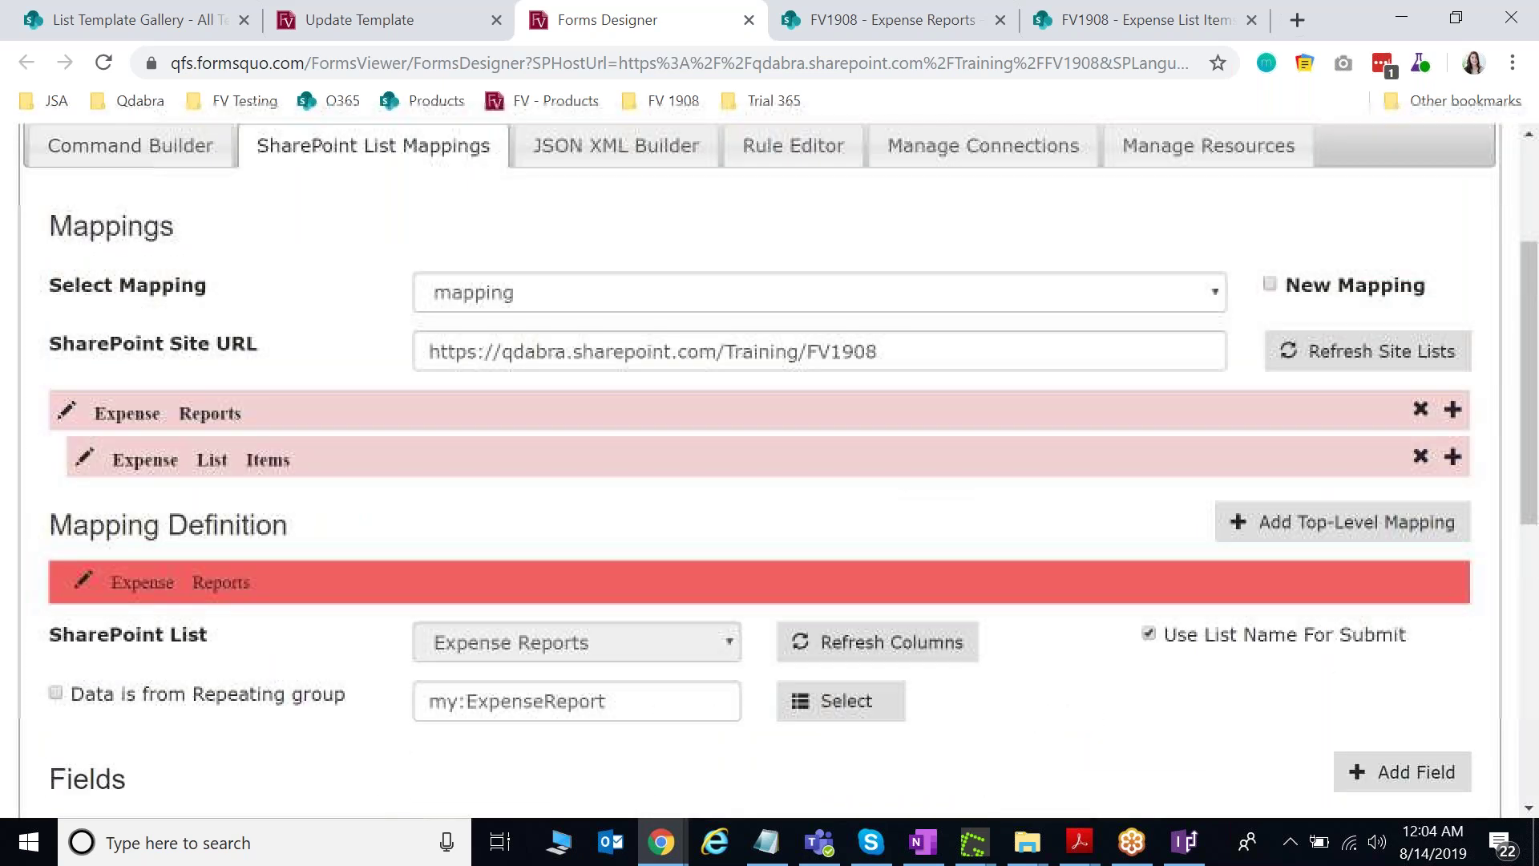
Open the Expense Report Form template from the FV Training Day 1 group in the Forms Designer.
click(424, 36)
click(171, 322)
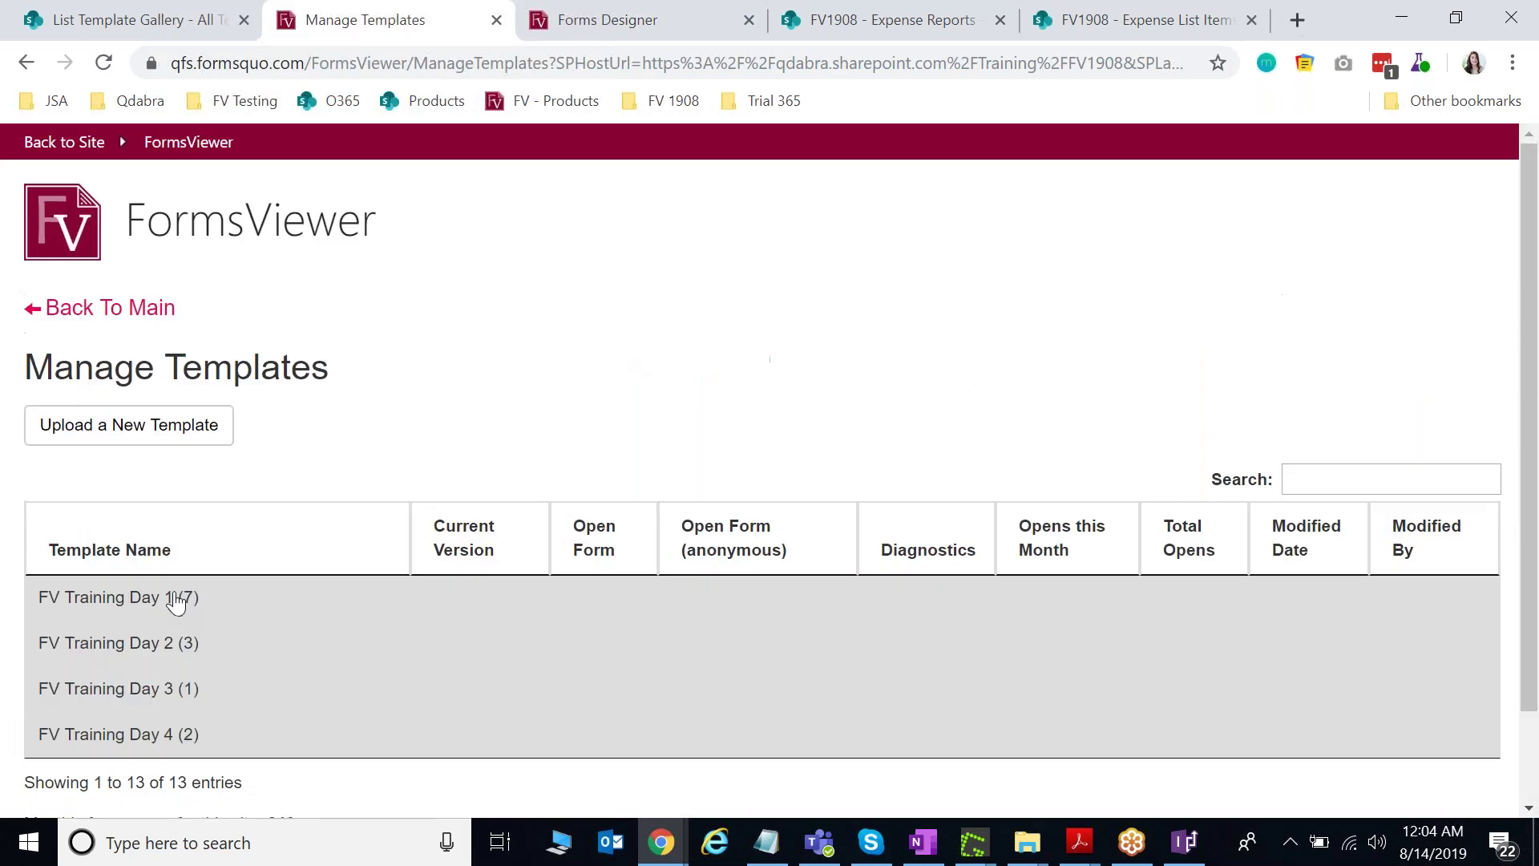
click(178, 597)
click(182, 651)
scroll(709, 453, down, 1)
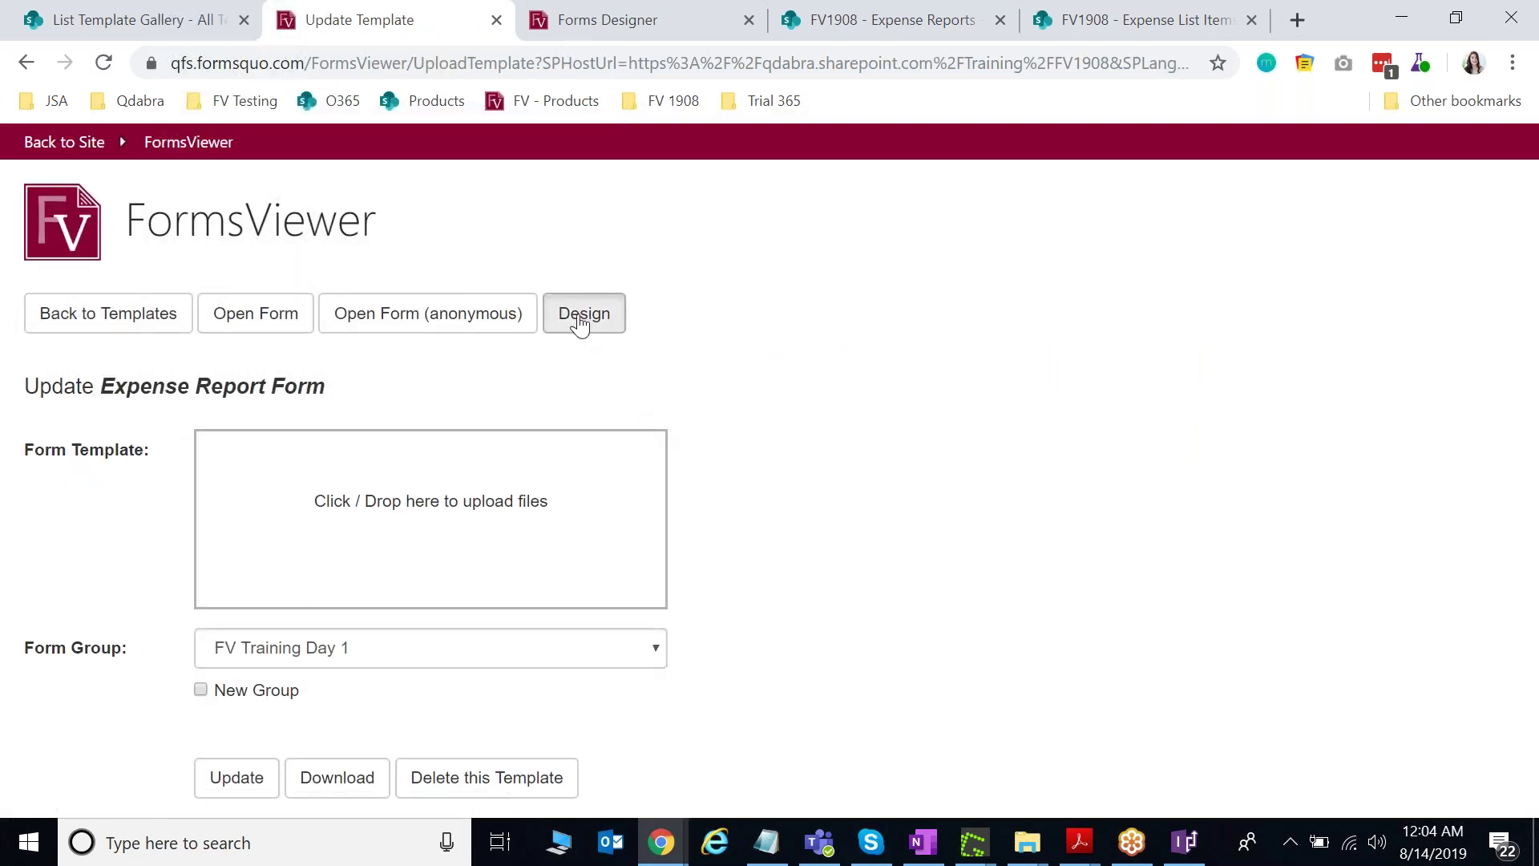
click(584, 315)
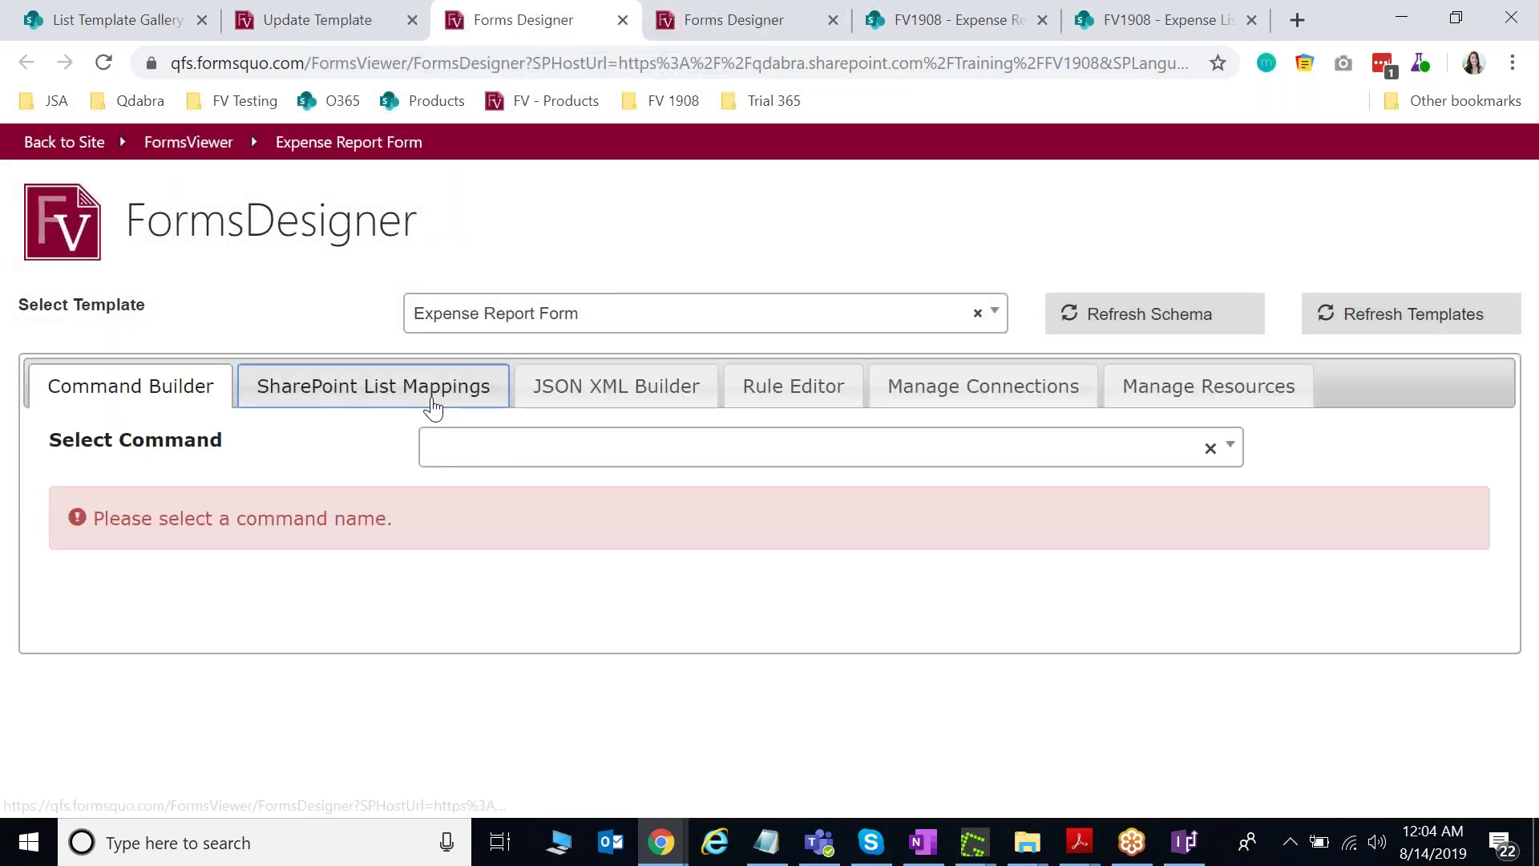
Start a new SharePoint list mapping for the template and name it "mapping".
click(433, 392)
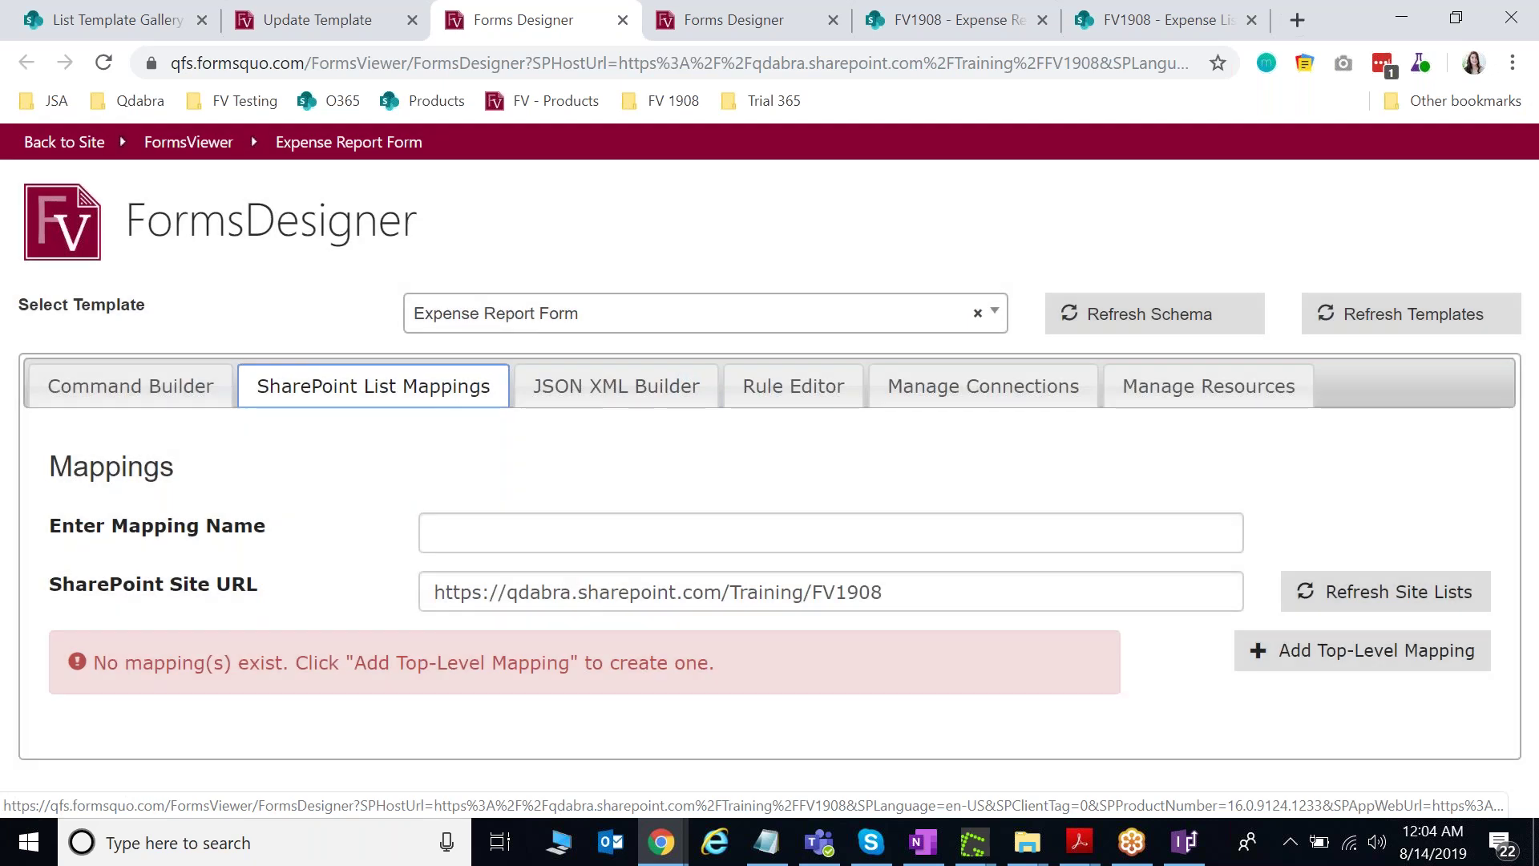
click(879, 530)
text(mapping)
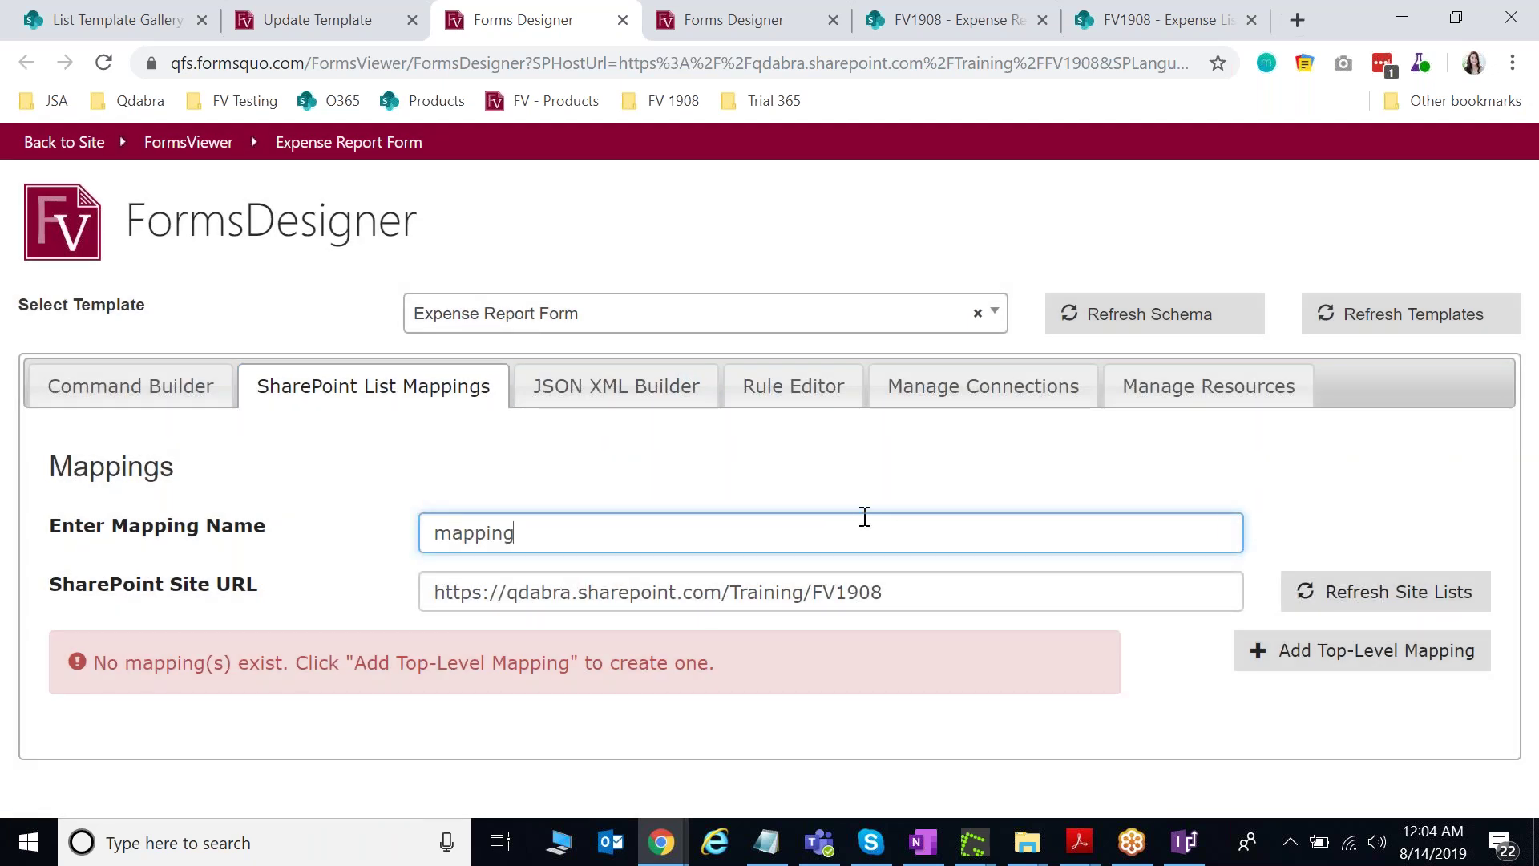
double_click(508, 535)
click(639, 494)
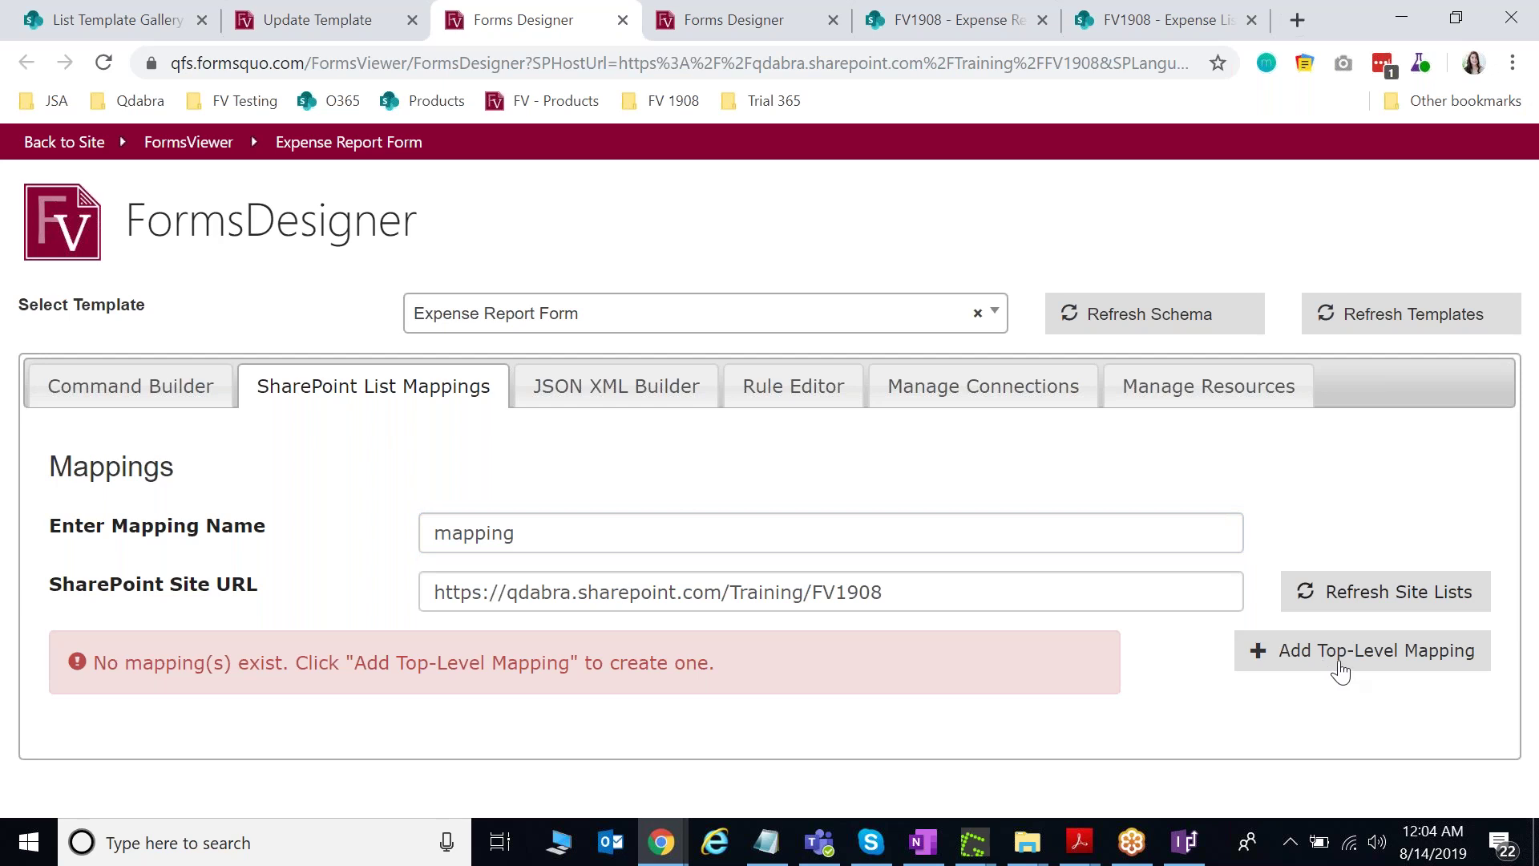
Add a top-level mapping to the Expense Reports list with ExpenseReport as its base path.
click(1387, 658)
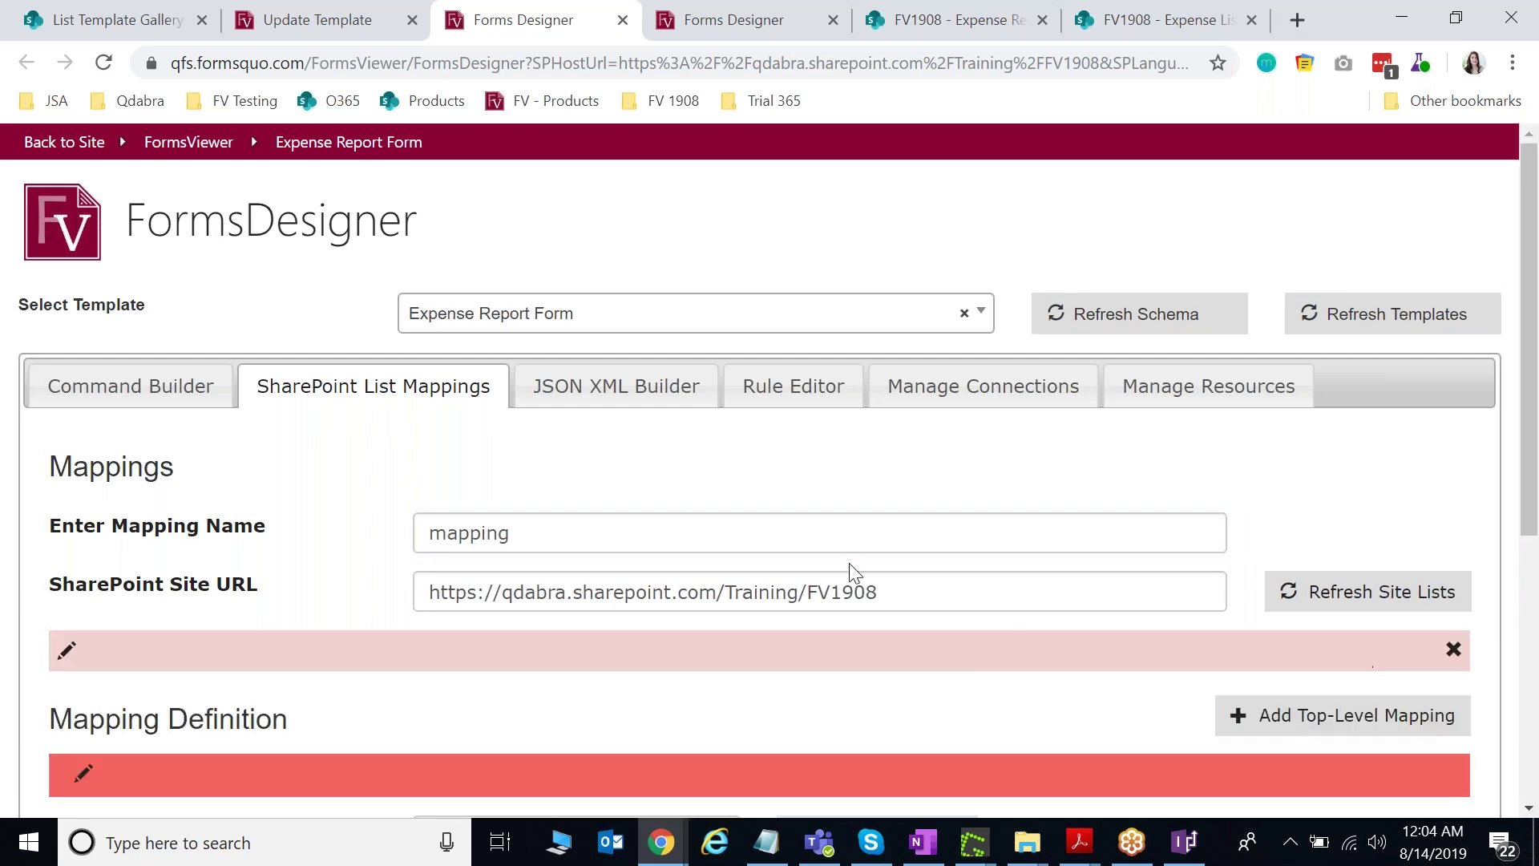
scroll(641, 577, down, 5)
click(576, 479)
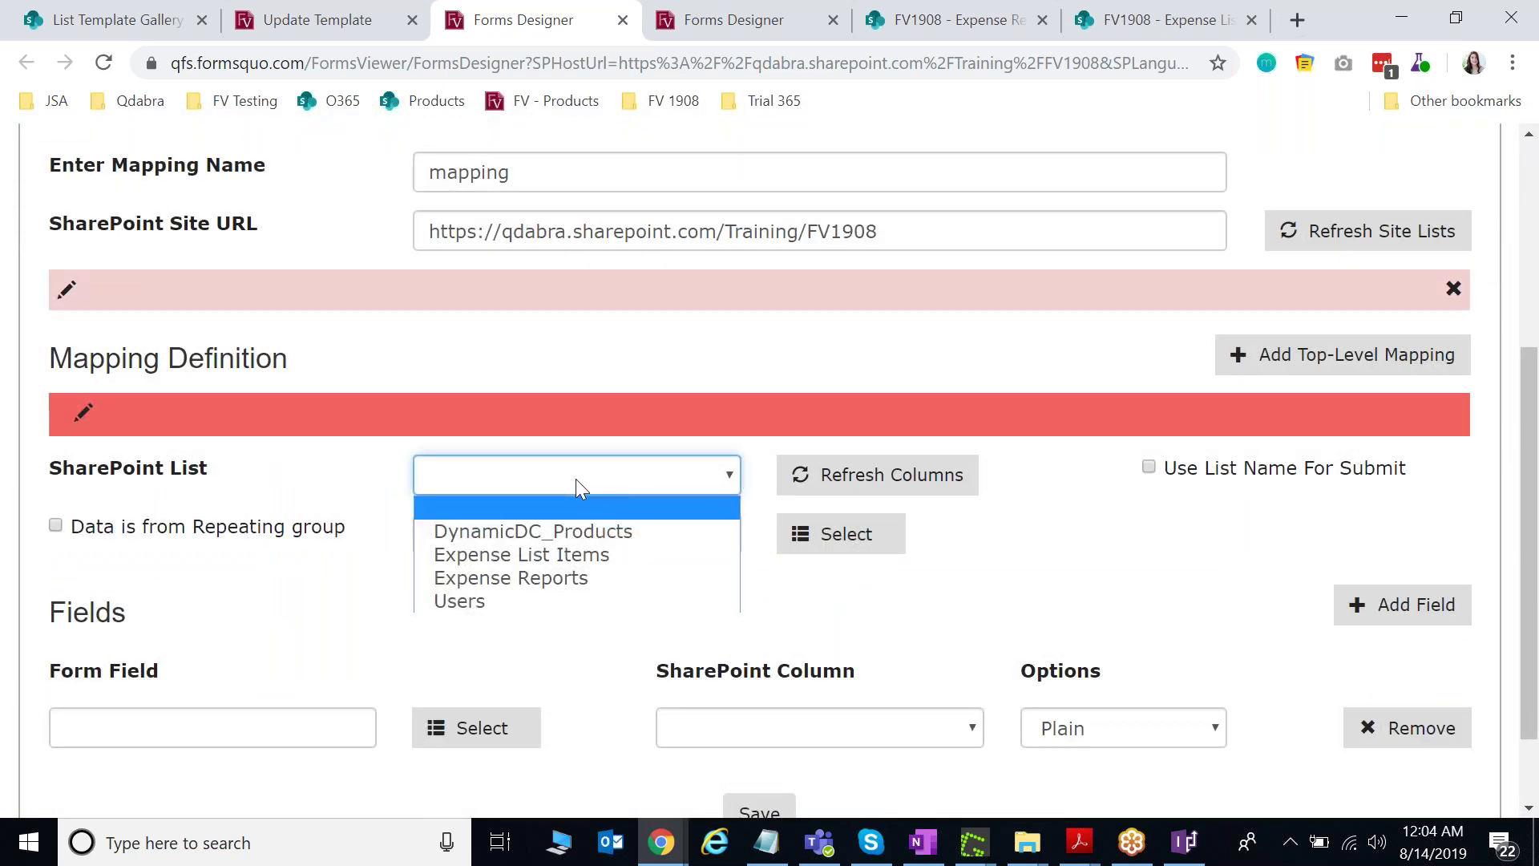
click(586, 577)
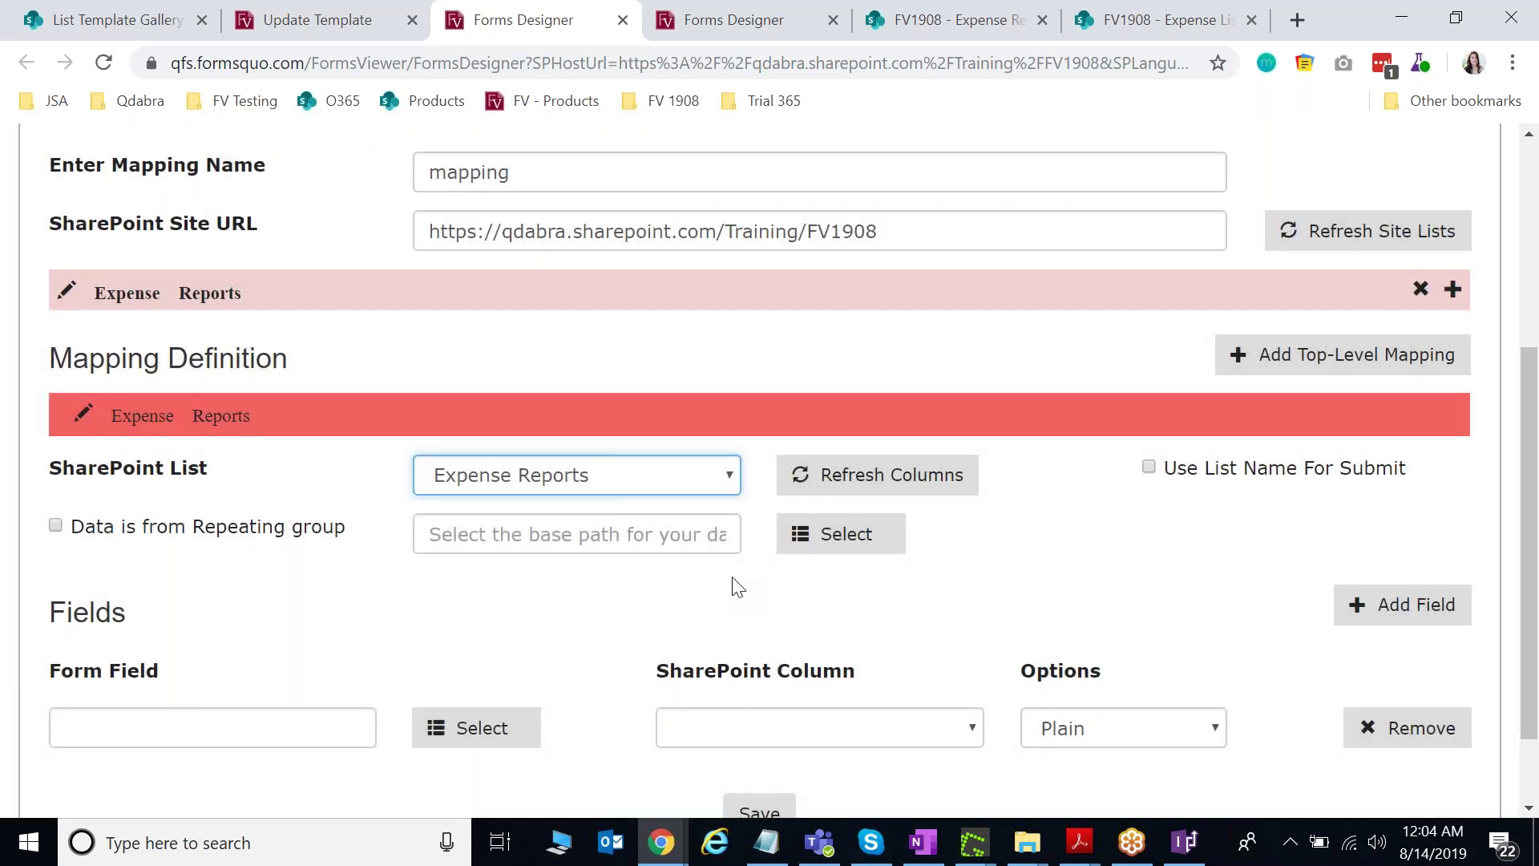
click(794, 536)
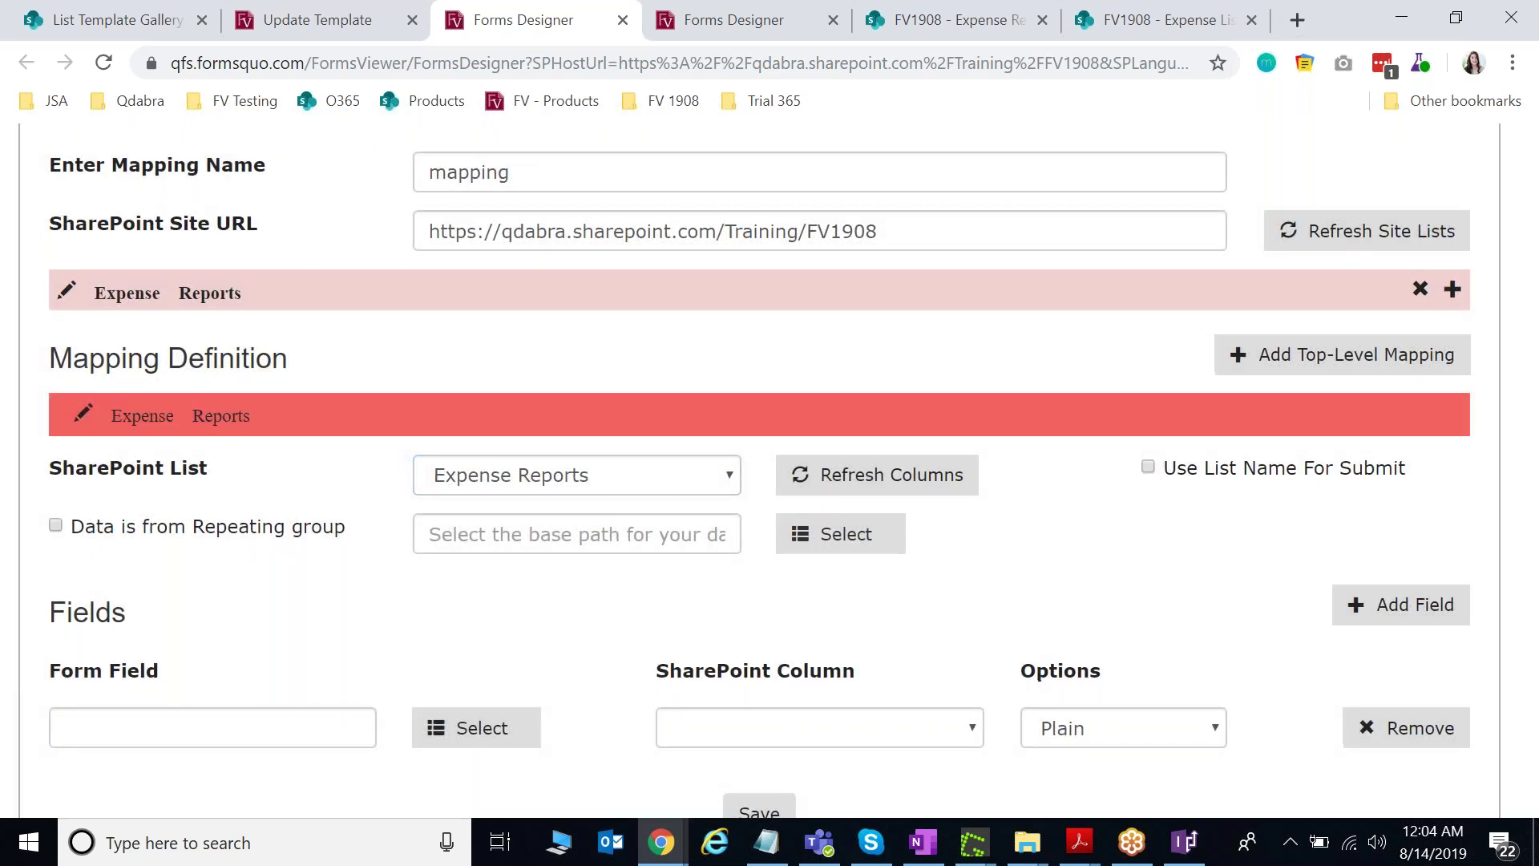
click(503, 422)
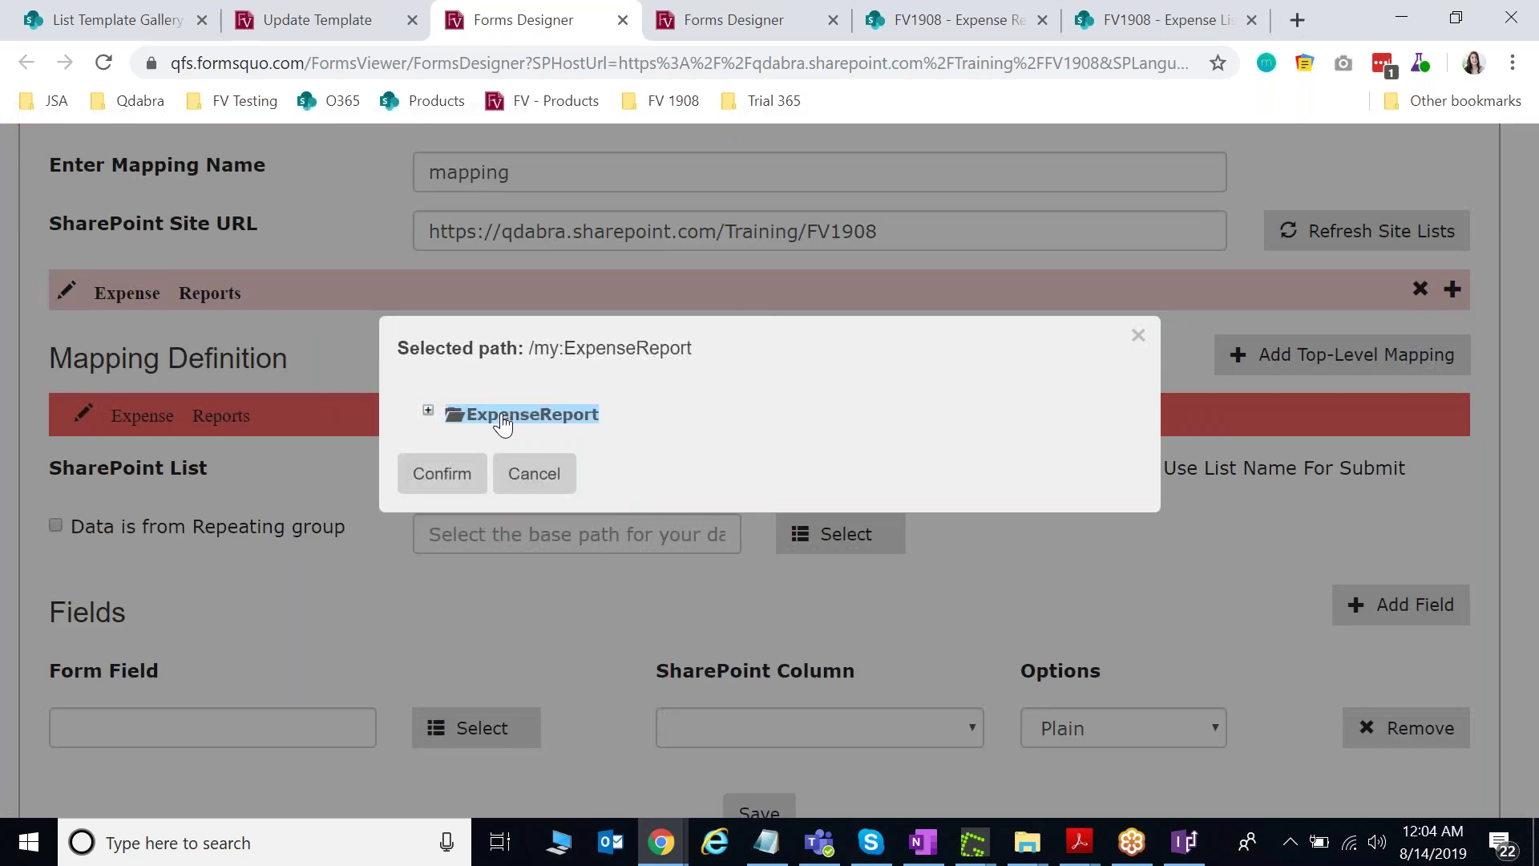
click(462, 480)
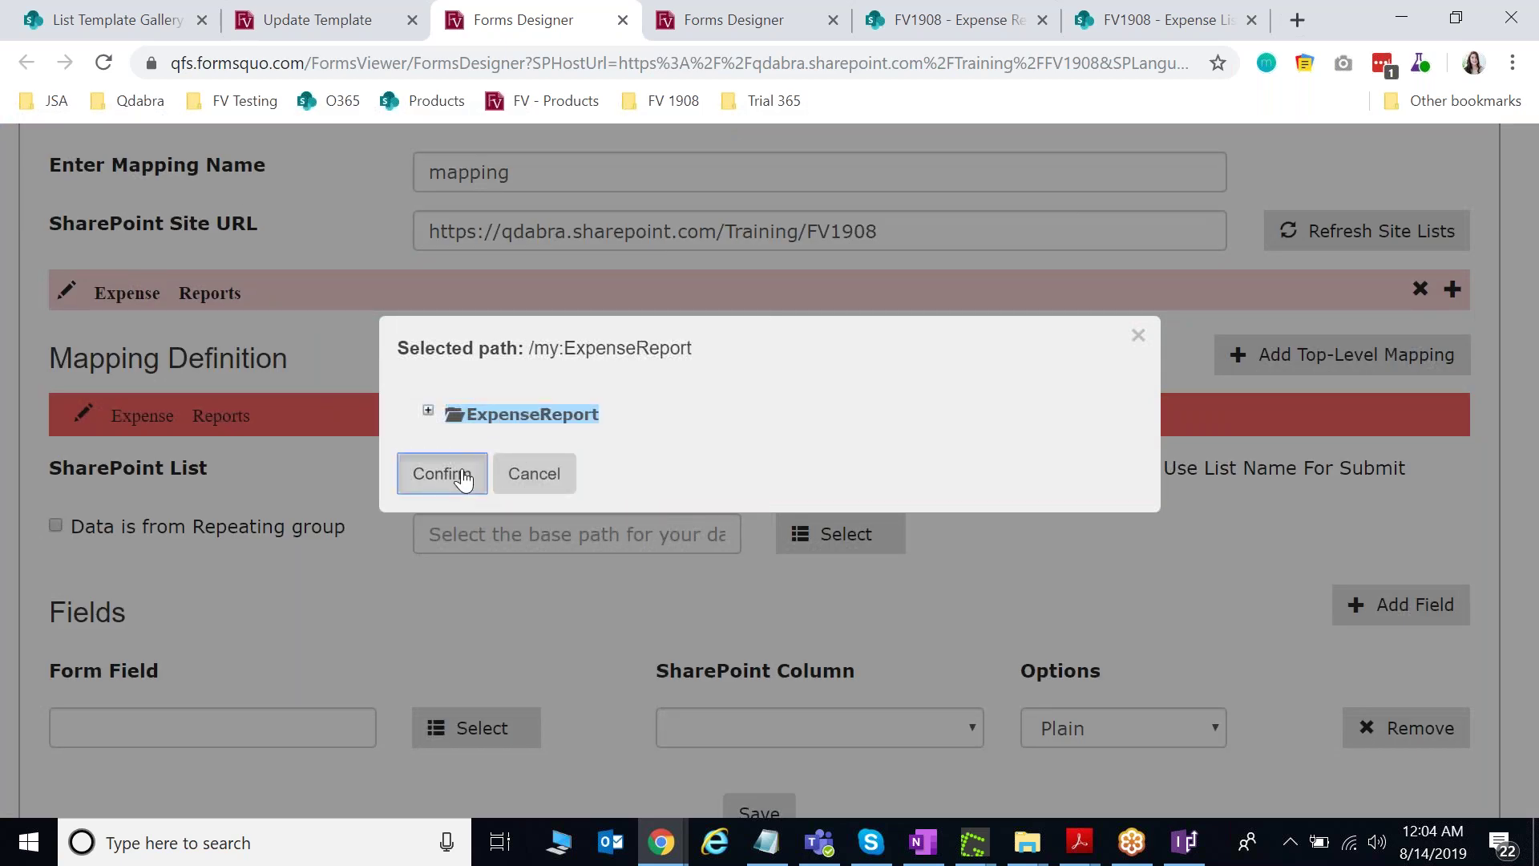
Map the employee's Name form field, under Resource, to the Resource Name column.
scroll(361, 630, down, 2)
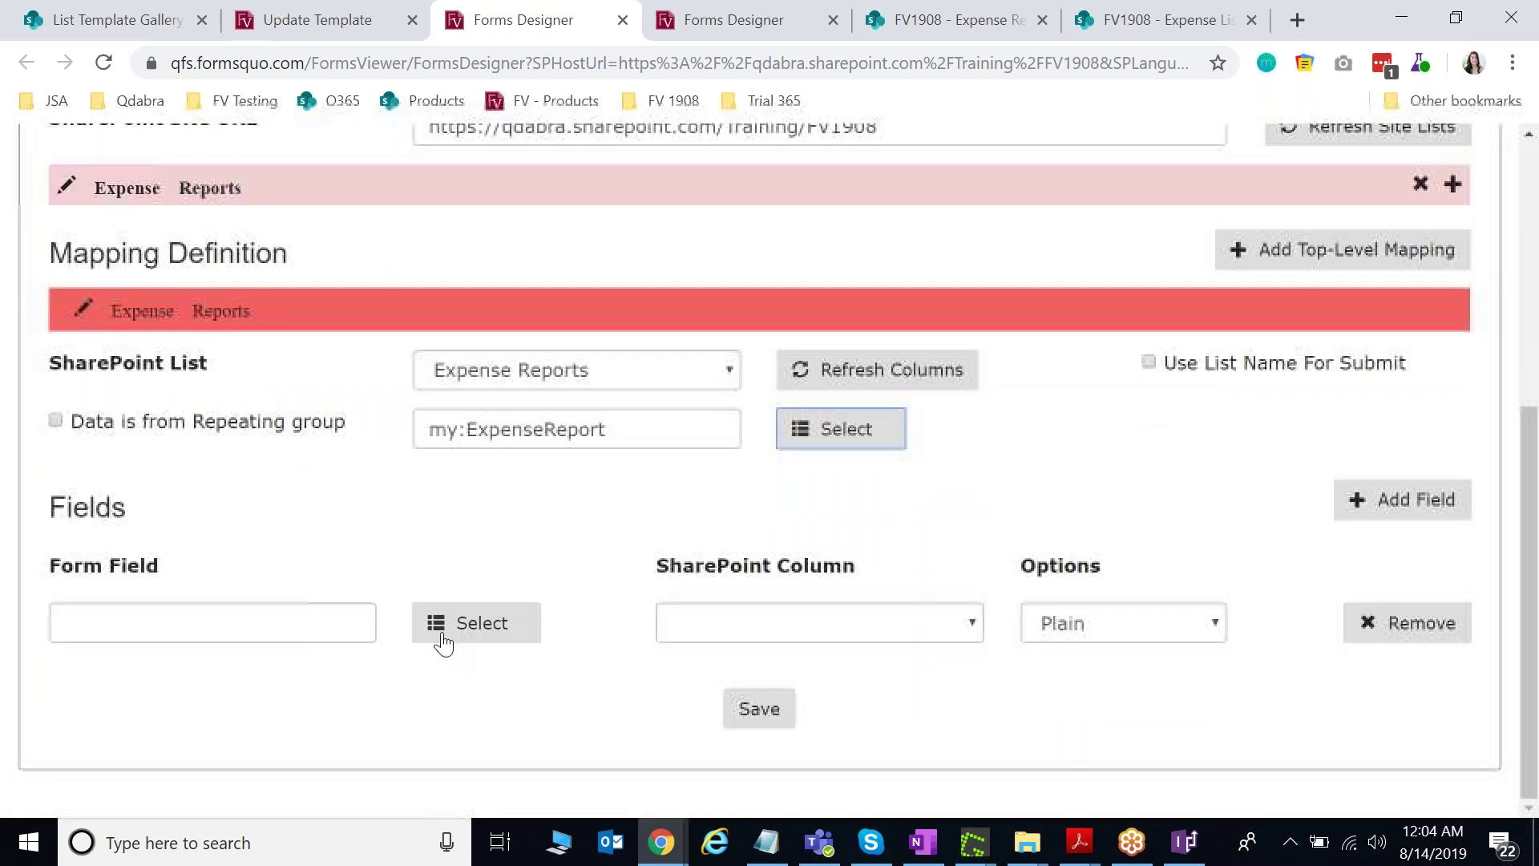
click(443, 635)
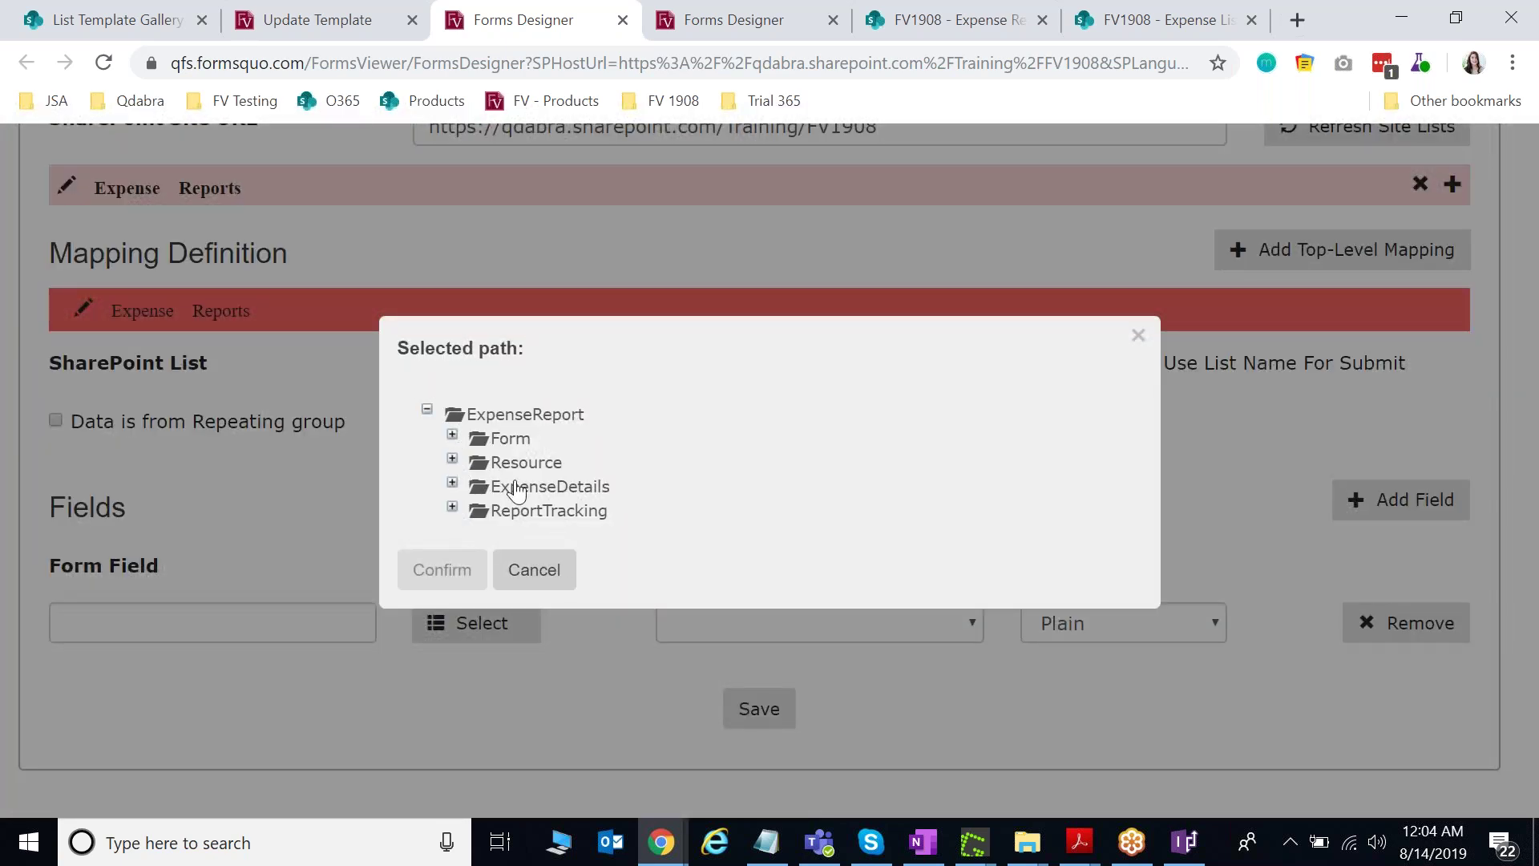
click(454, 461)
click(465, 481)
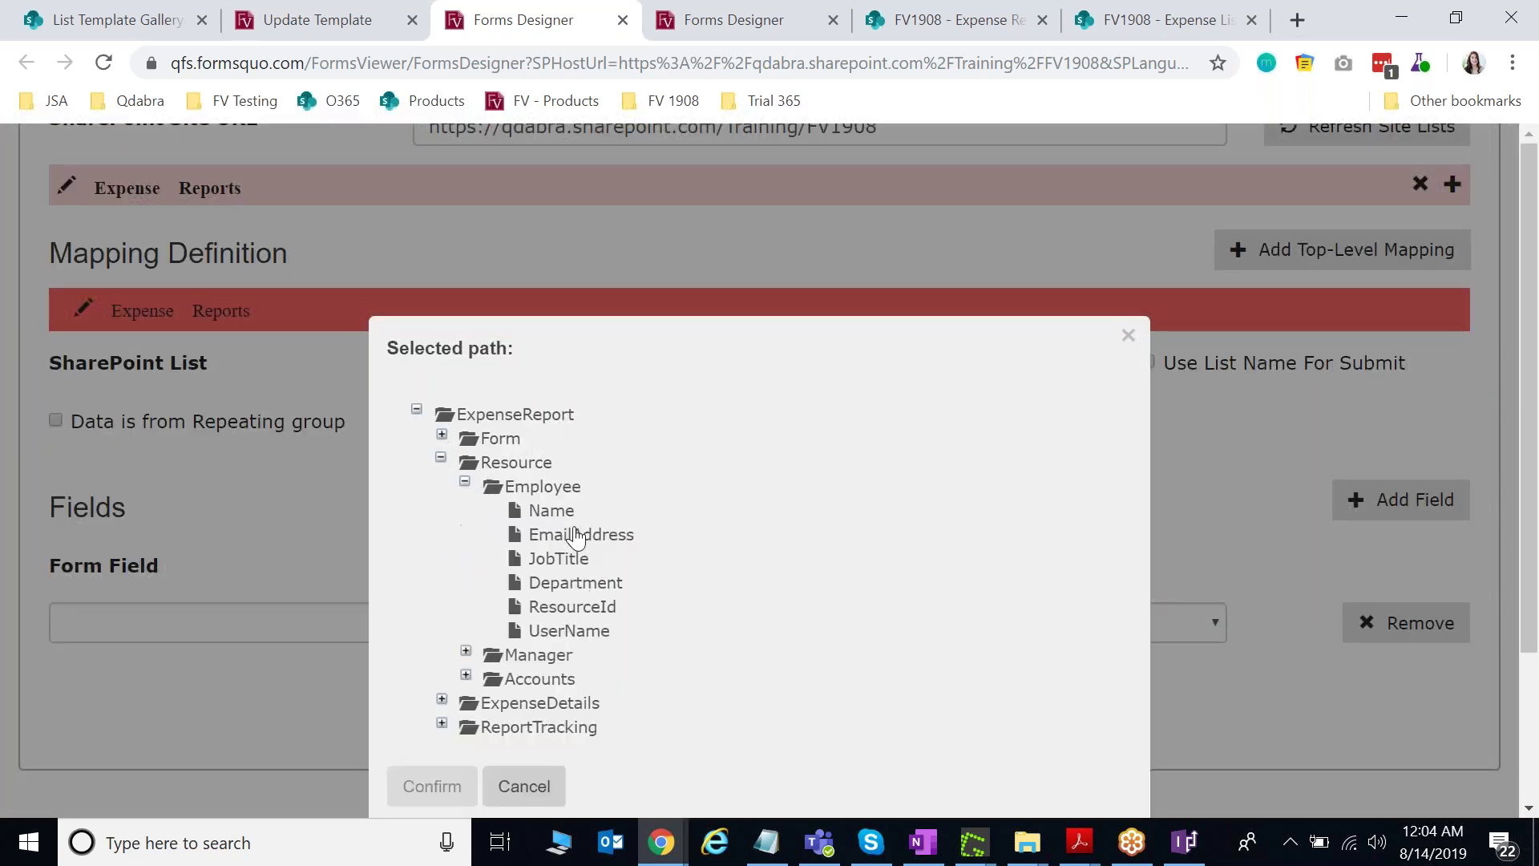
click(561, 514)
click(453, 787)
click(814, 624)
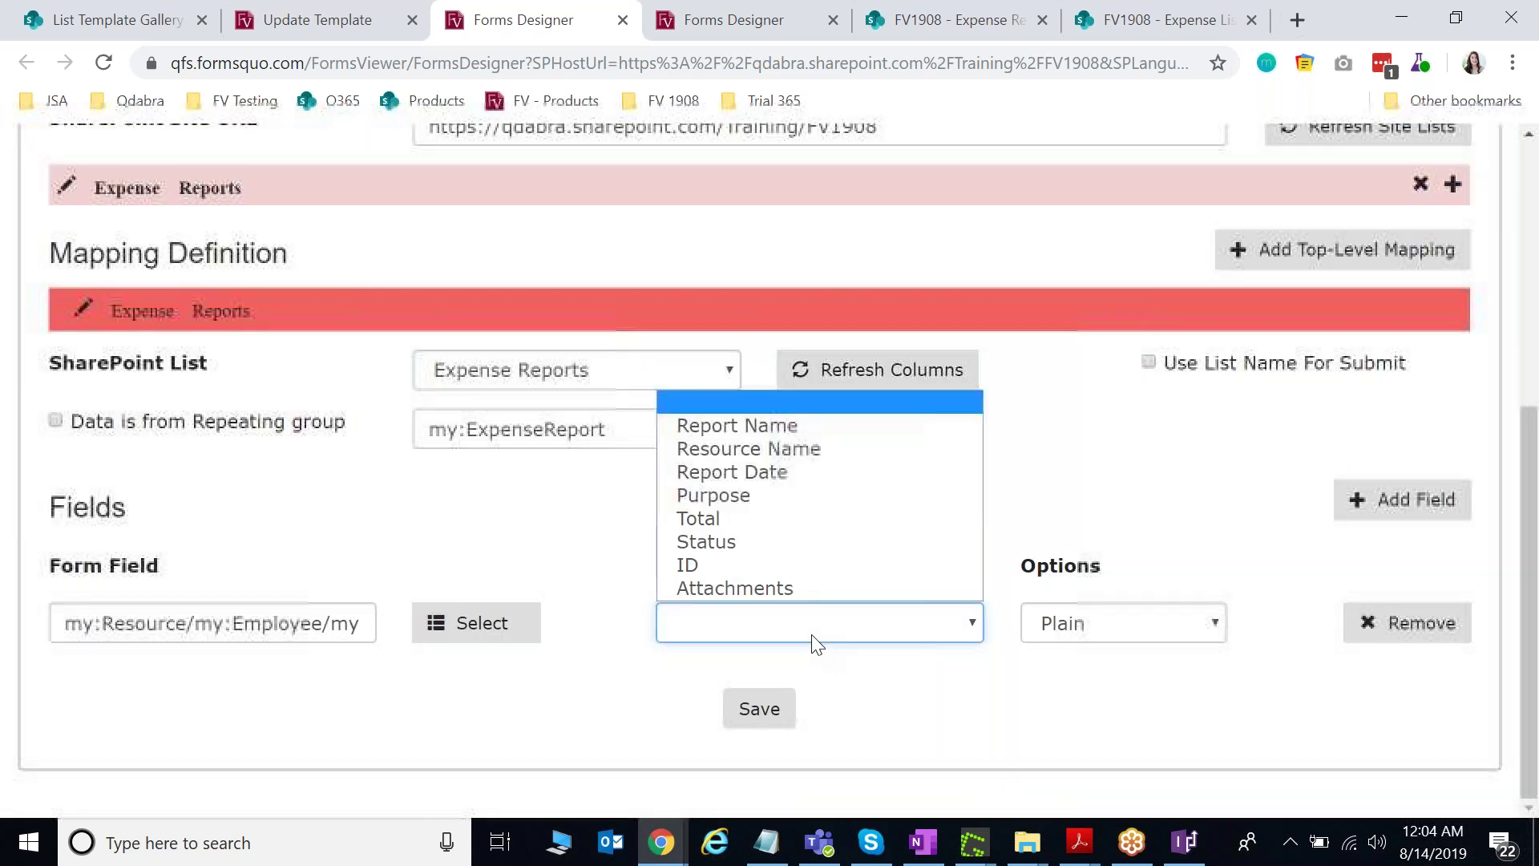
click(797, 448)
Add two field rows and map the ReportDate form field, under ExpenseDetails, to the Report Date column with the Date option.
click(1383, 513)
click(1392, 517)
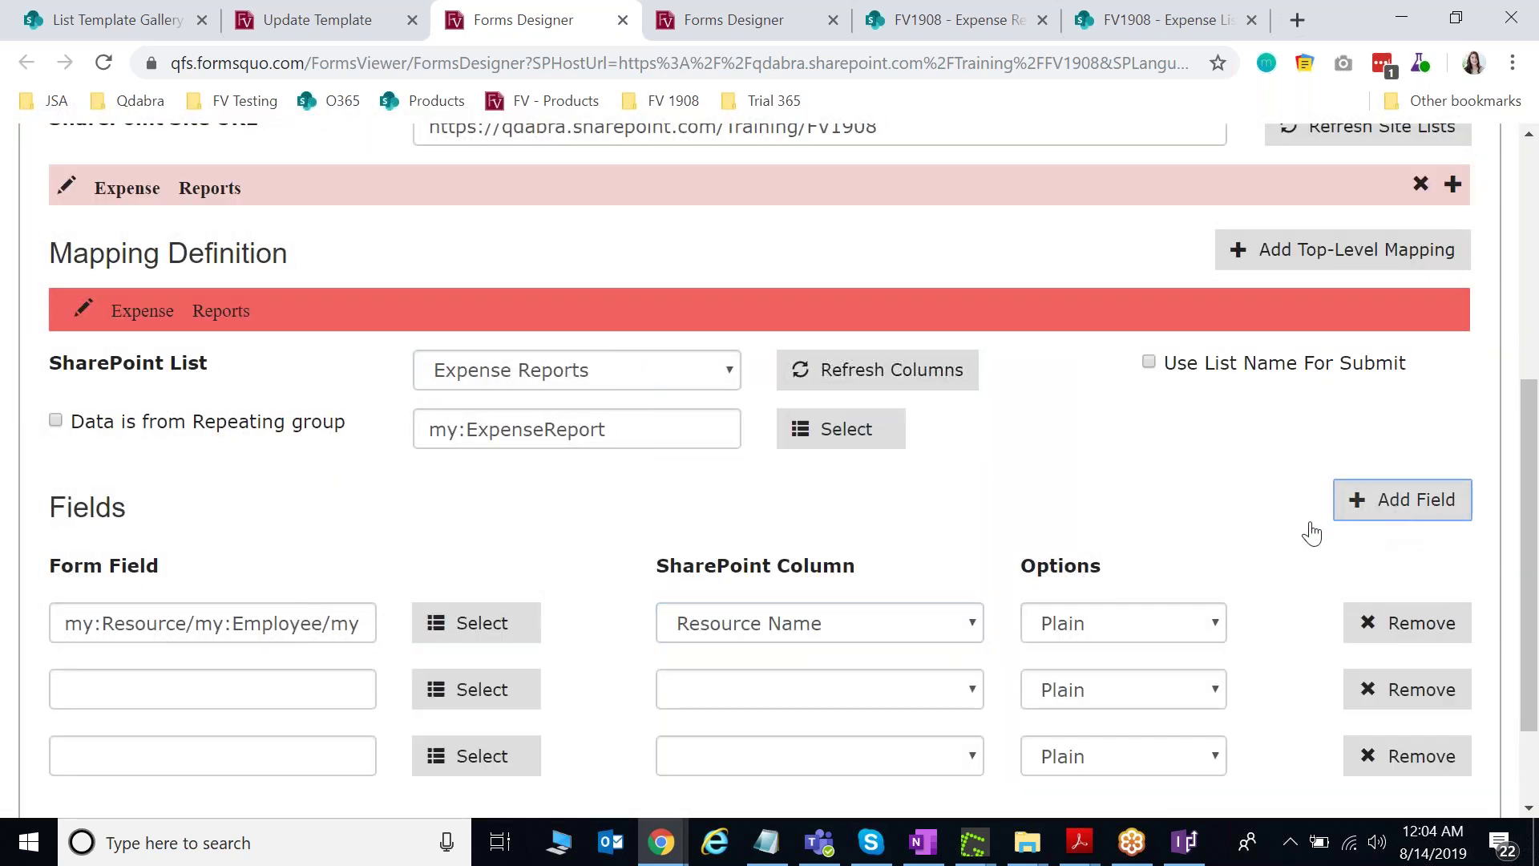
scroll(776, 574, down, 2)
click(481, 569)
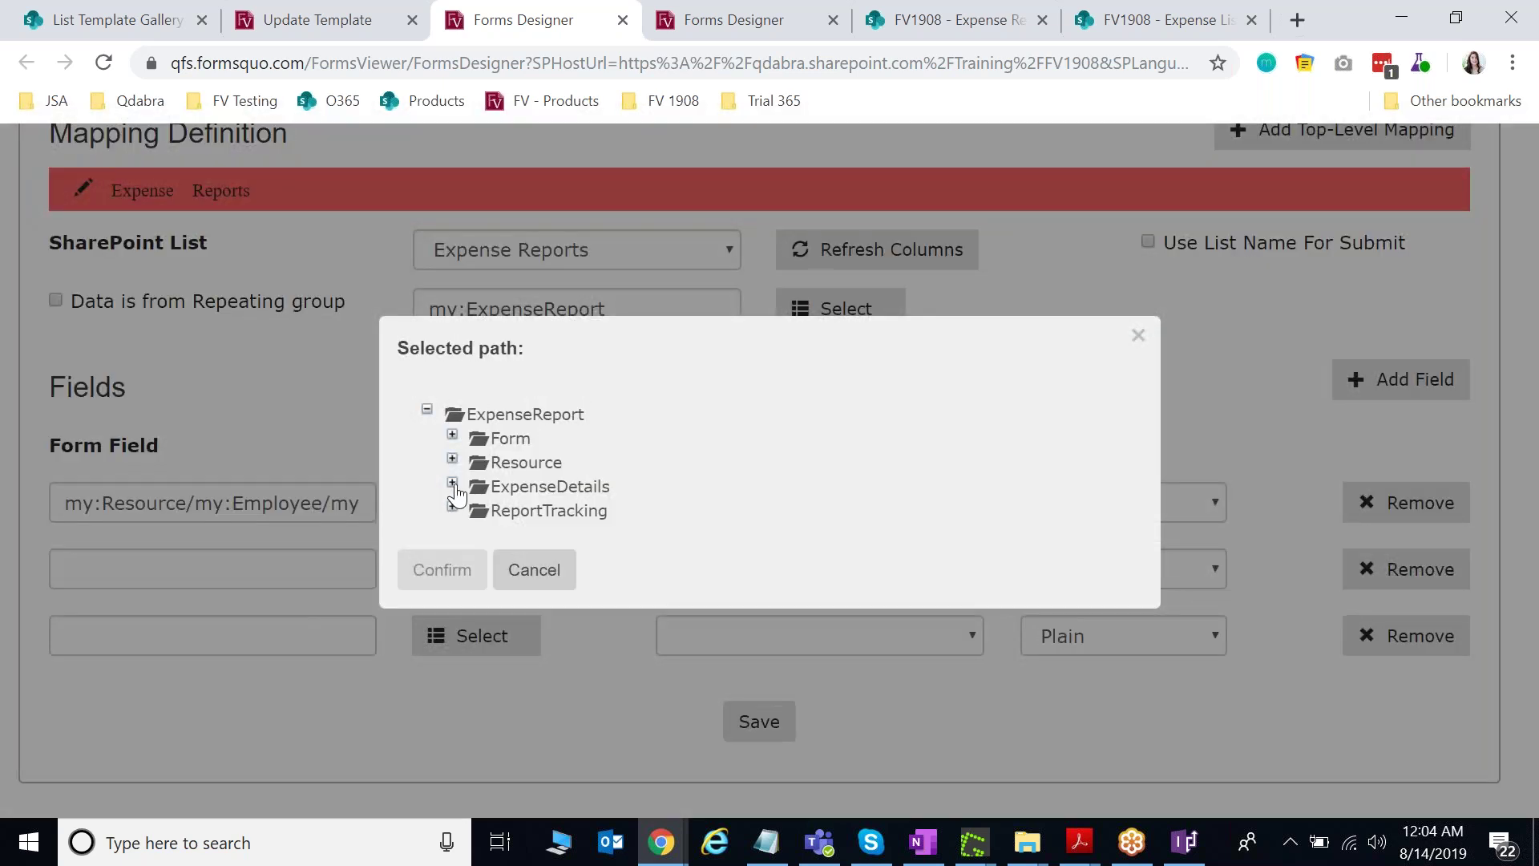
click(454, 483)
click(466, 506)
click(576, 535)
scroll(577, 747, down, 2)
click(426, 622)
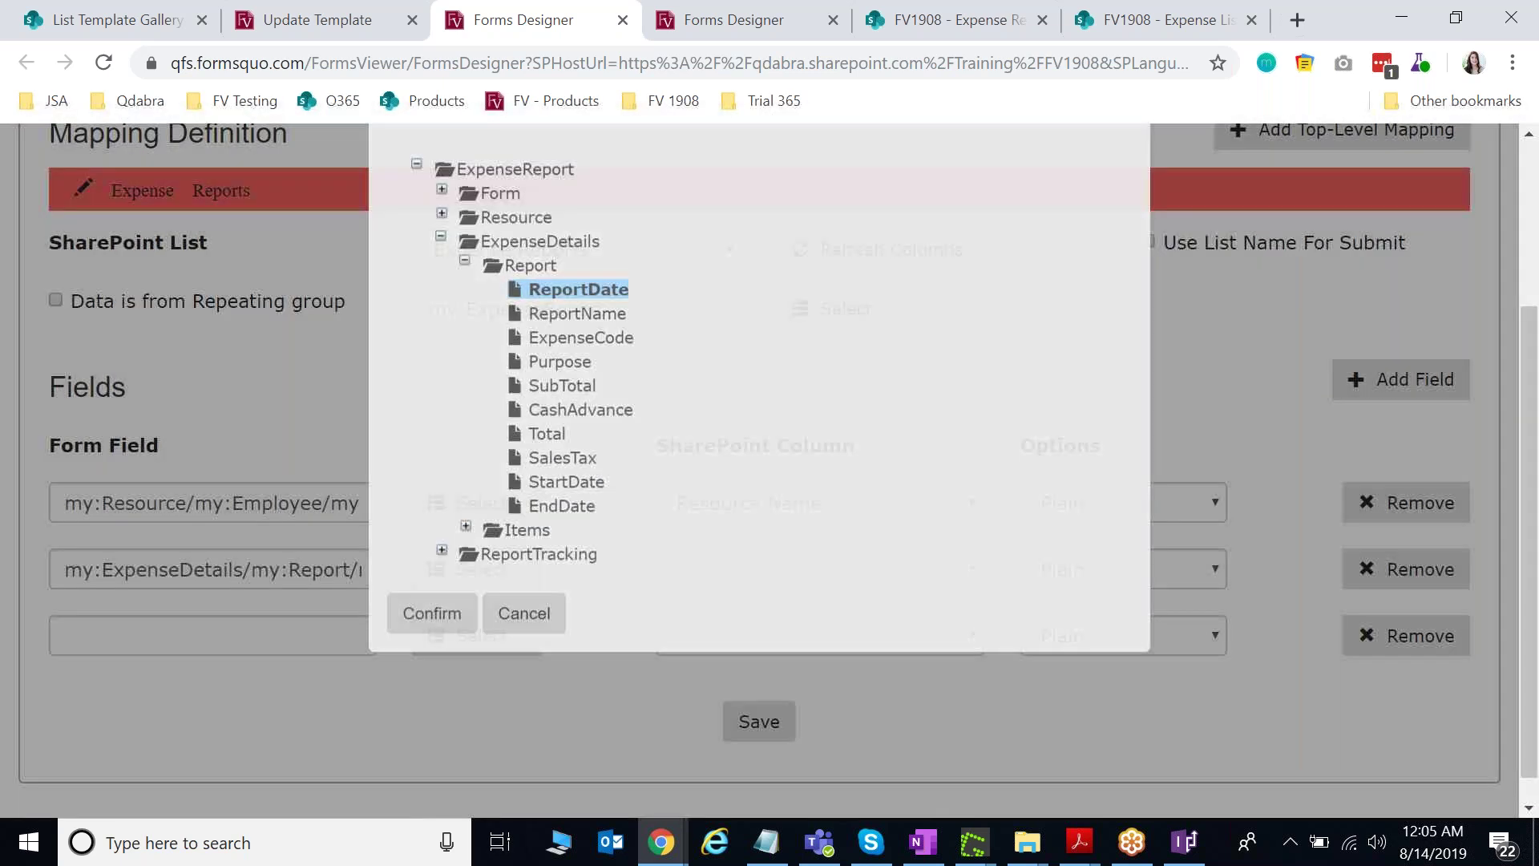
click(719, 590)
click(748, 671)
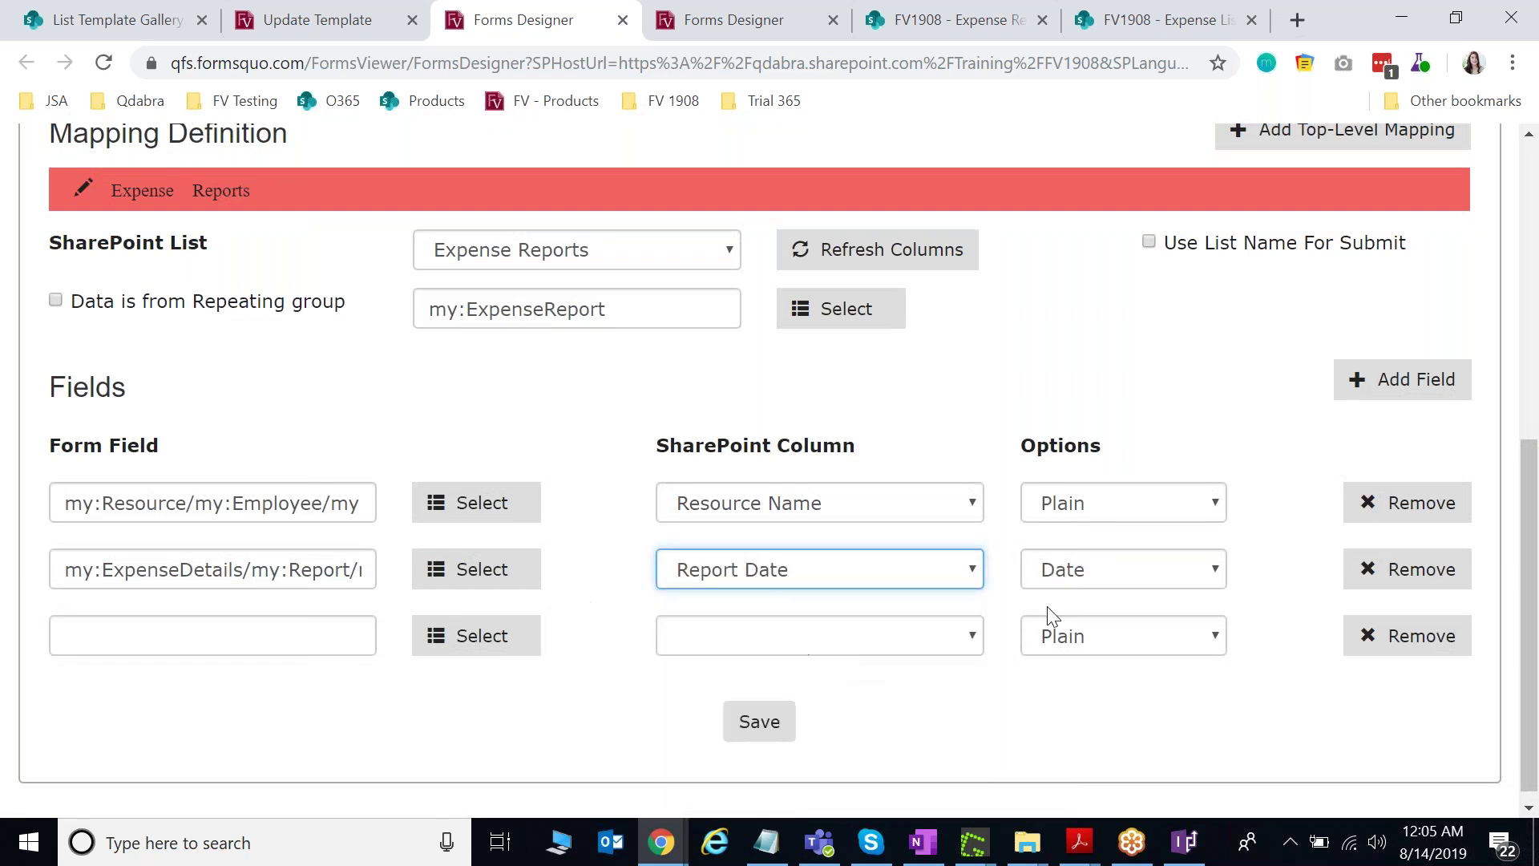
scroll(1153, 633, up, 1)
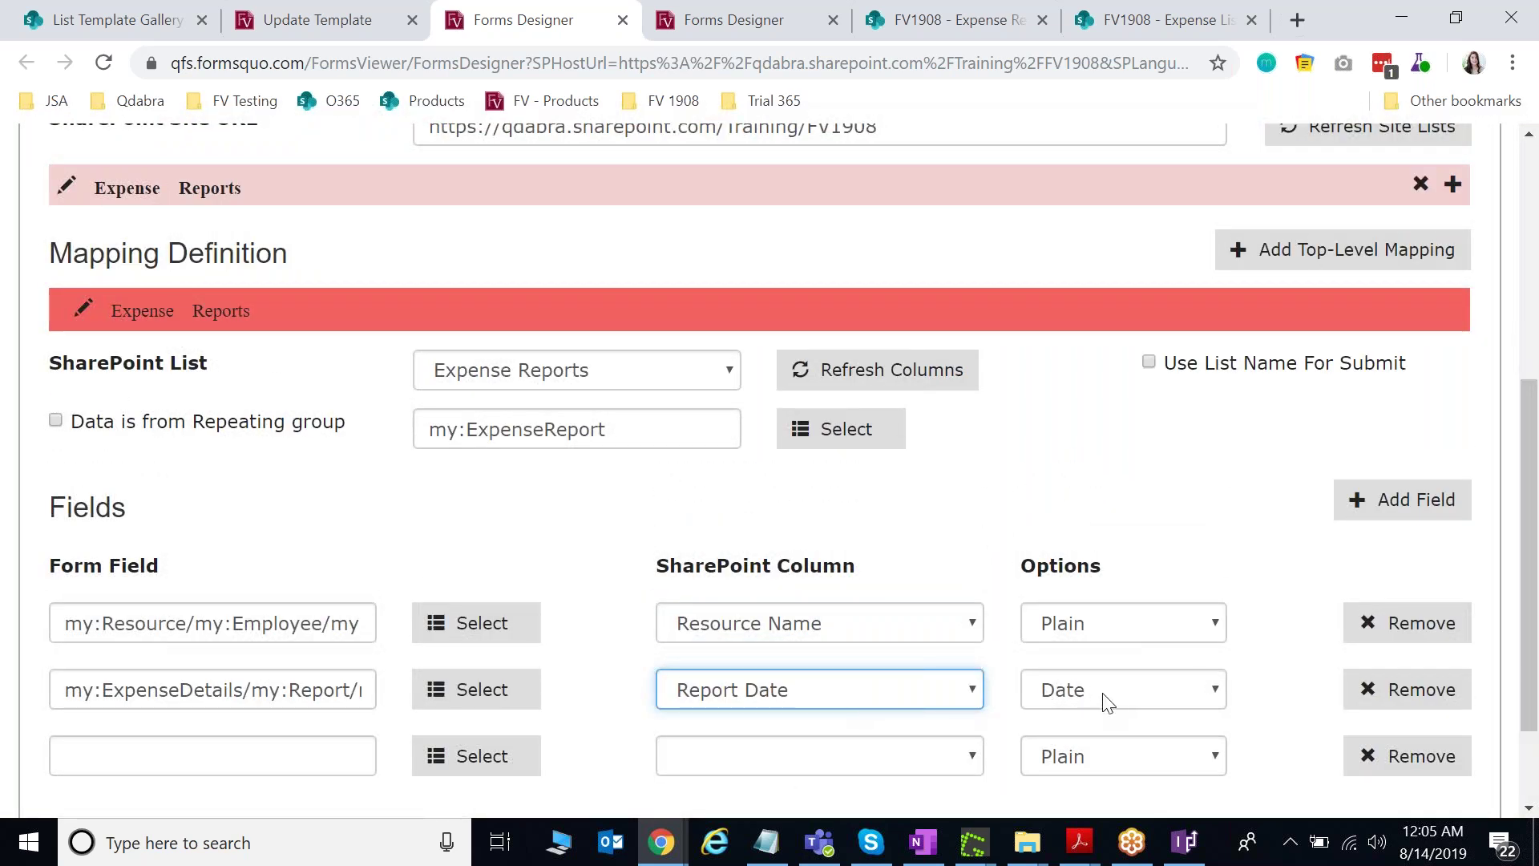
click(1107, 702)
click(921, 531)
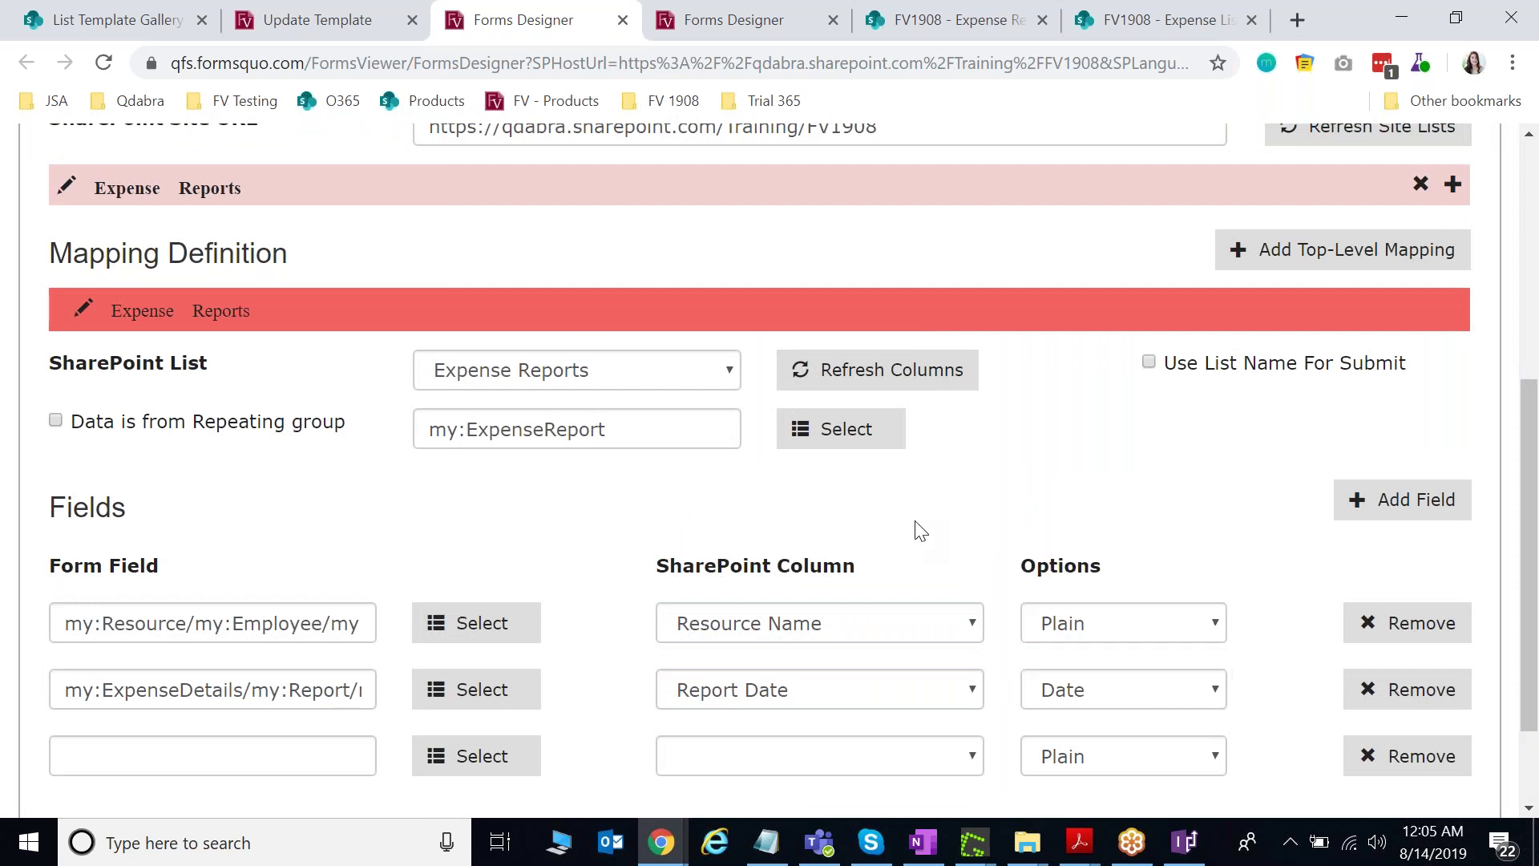
Remove the empty third field row and save the Expense Reports mapping.
scroll(920, 531, down, 2)
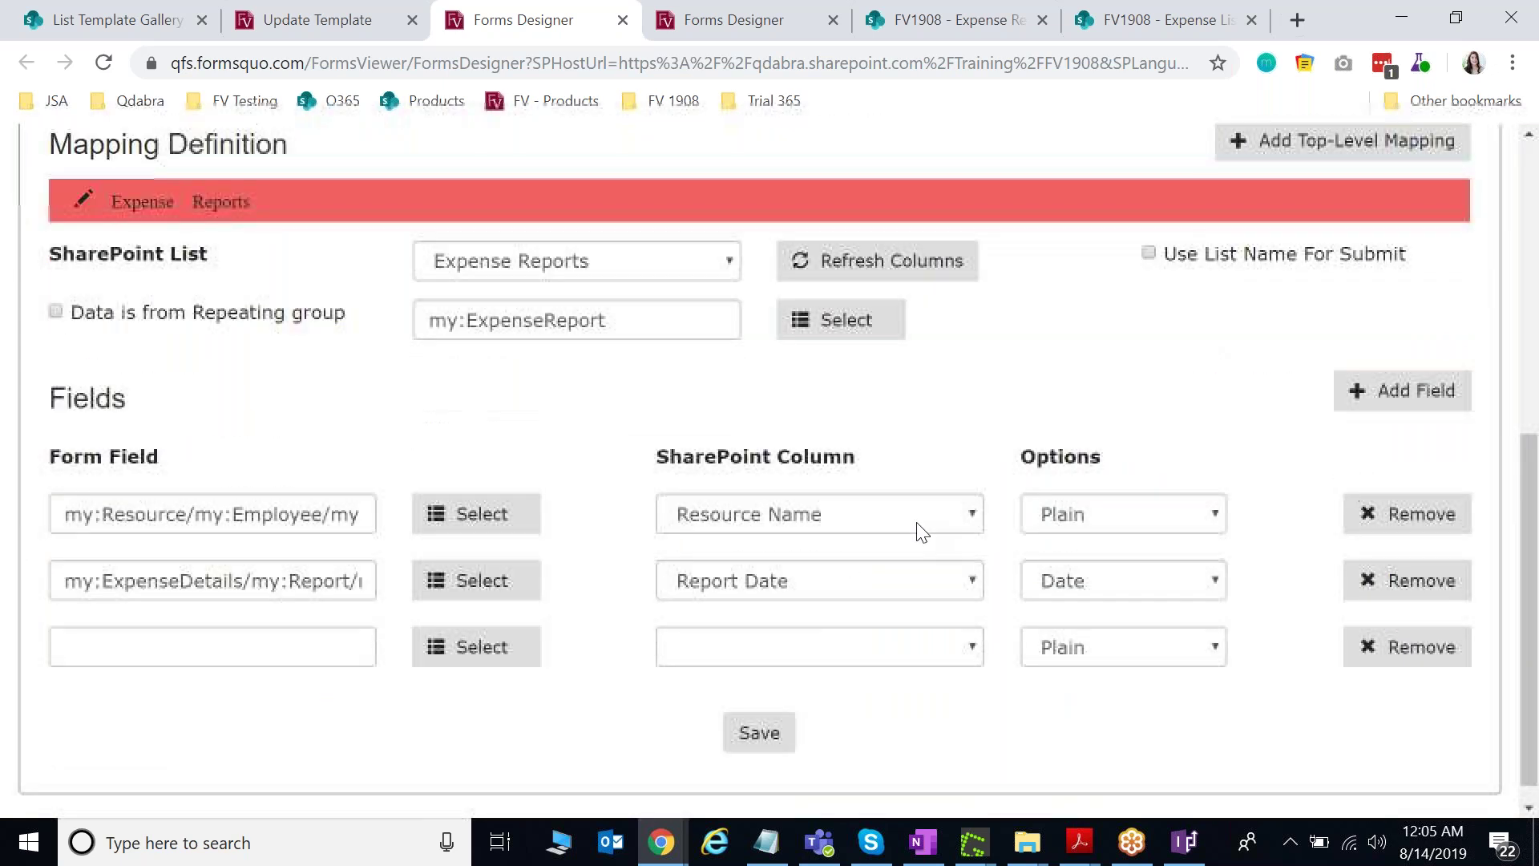
click(1395, 635)
scroll(1014, 709, up, 2)
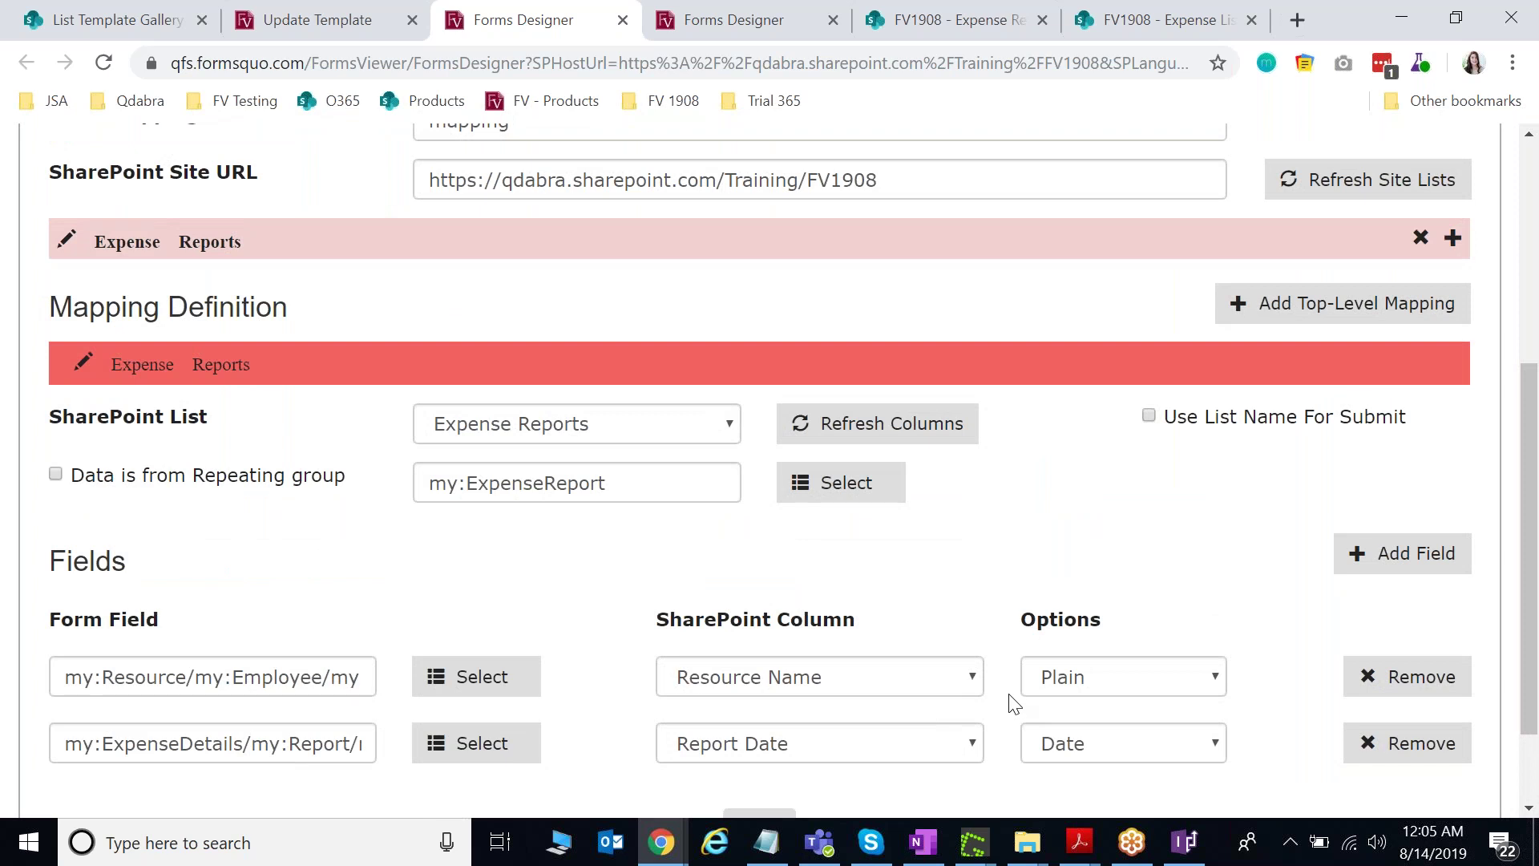
scroll(818, 769, down, 2)
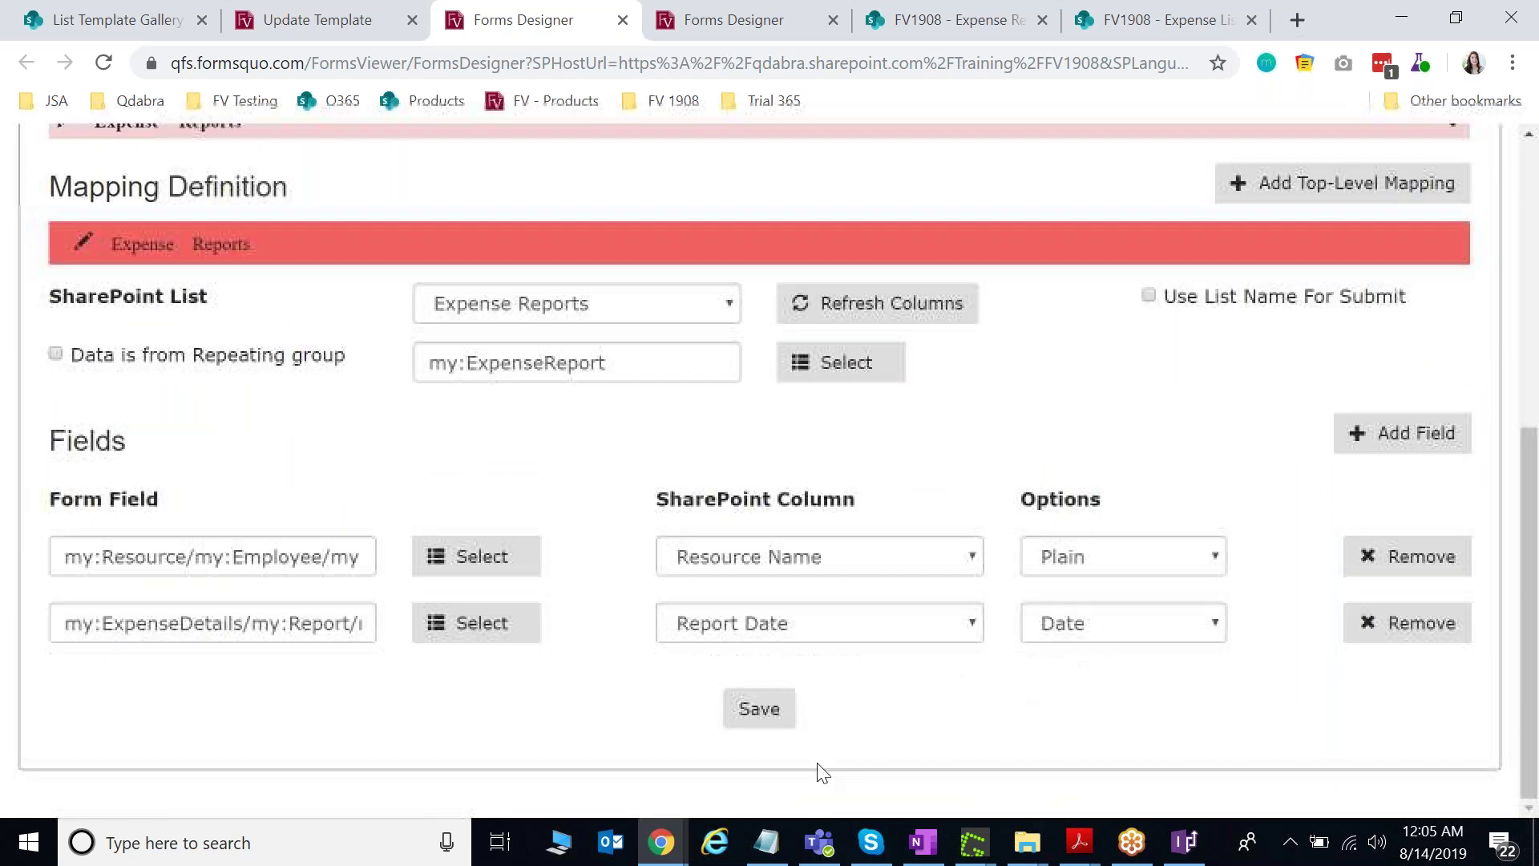
click(759, 709)
Add a child mapping under Expense Reports and assign it the Expense List Items list.
scroll(776, 717, up, 2)
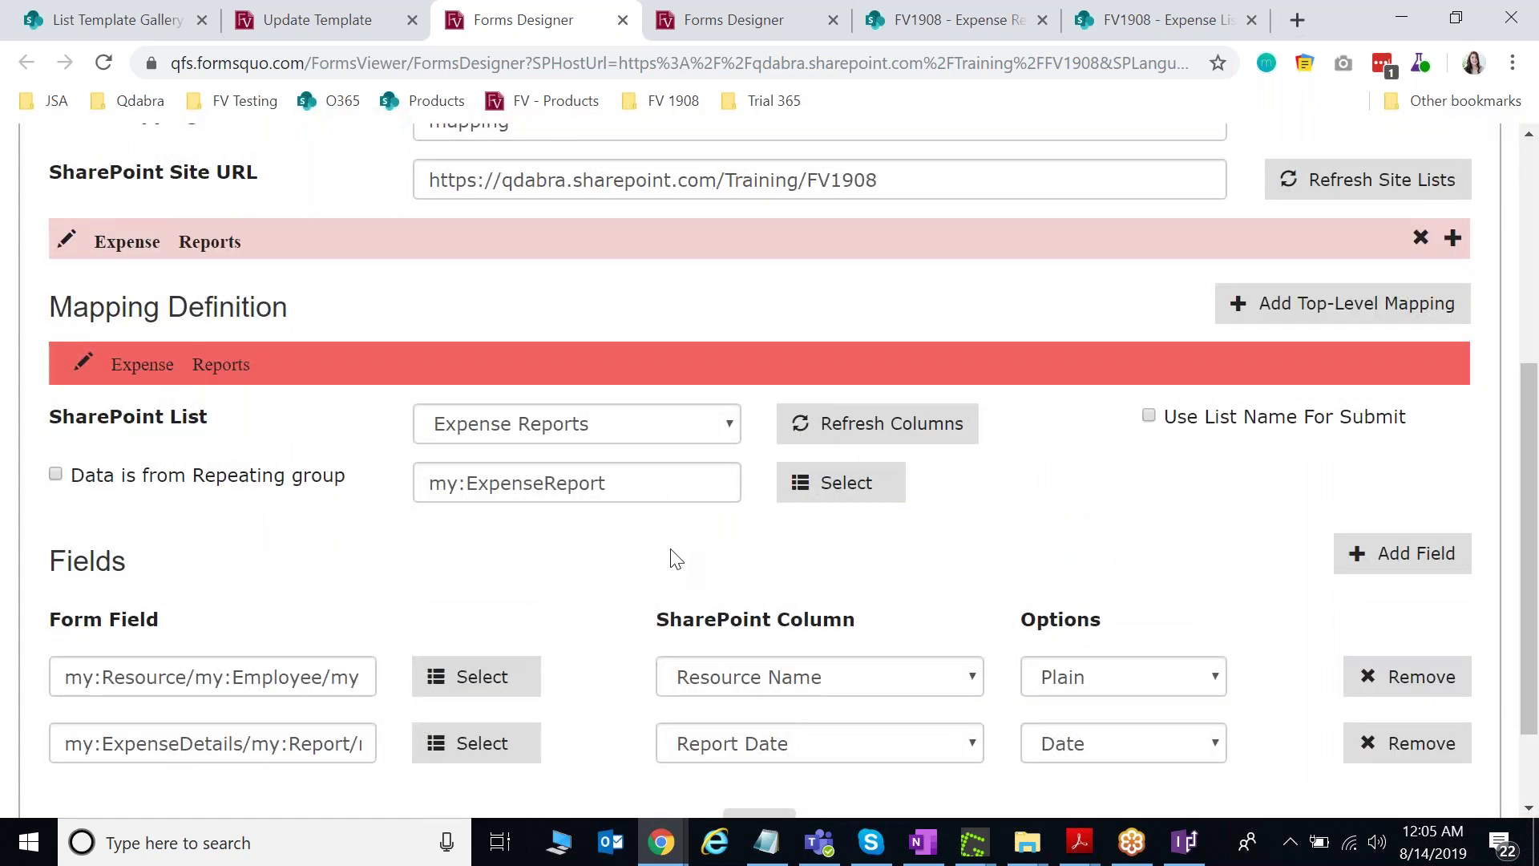
scroll(676, 559, up, 2)
scroll(756, 388, down, 2)
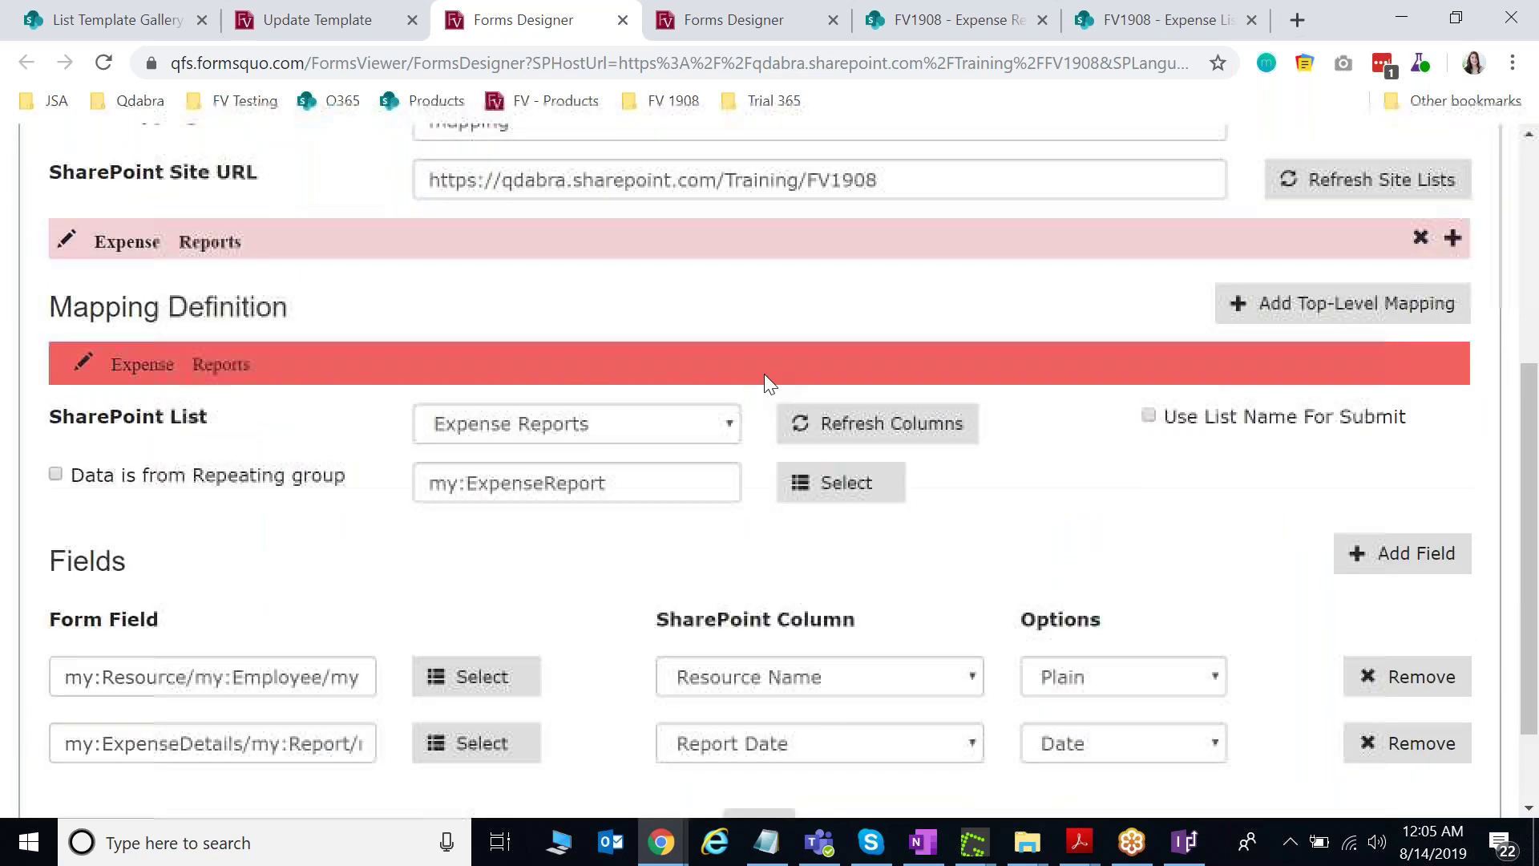
click(1453, 238)
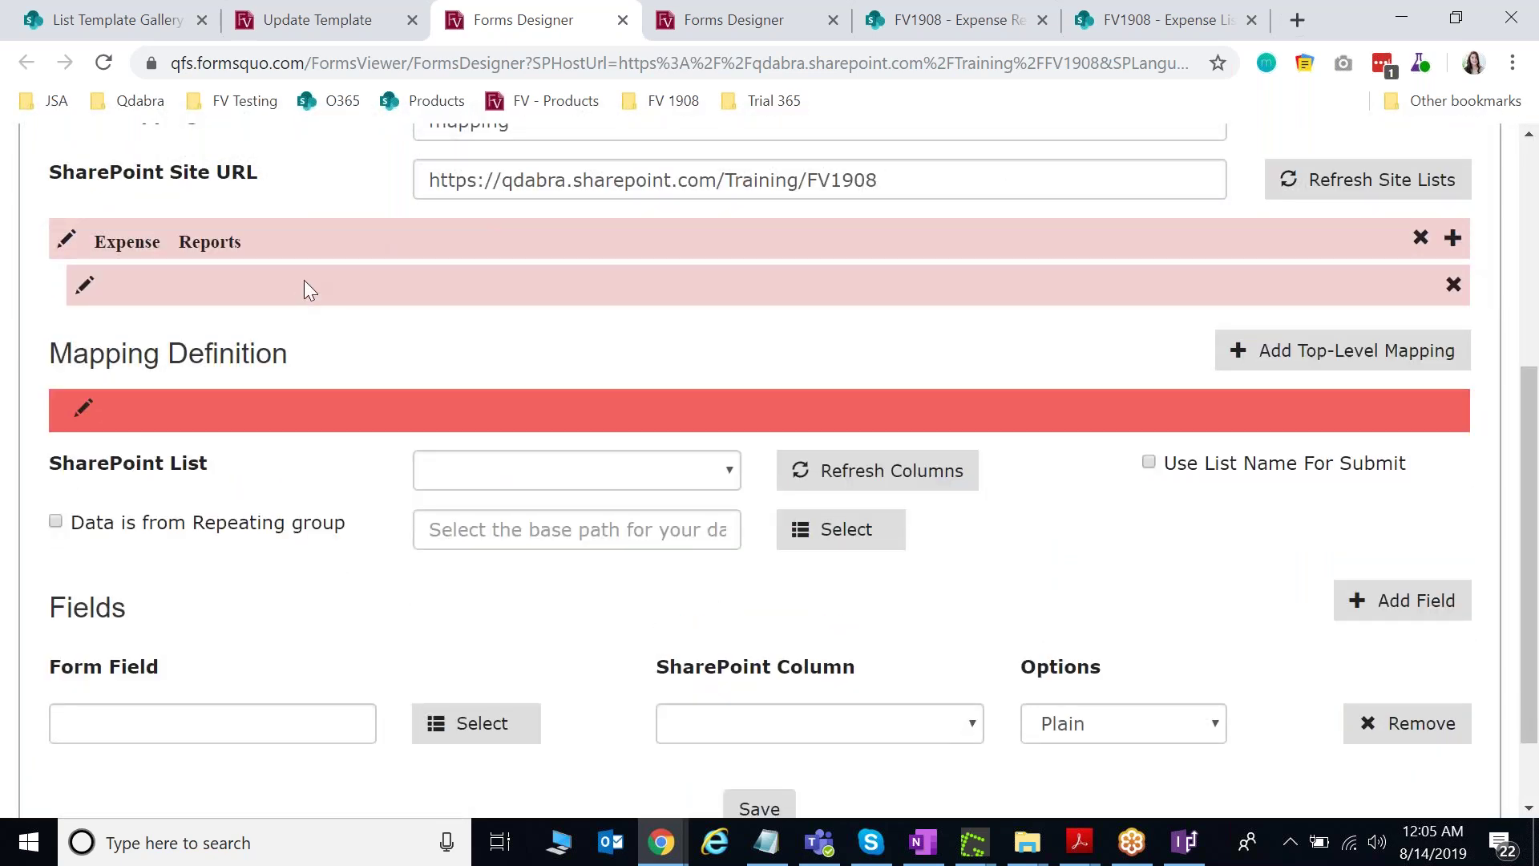
click(526, 471)
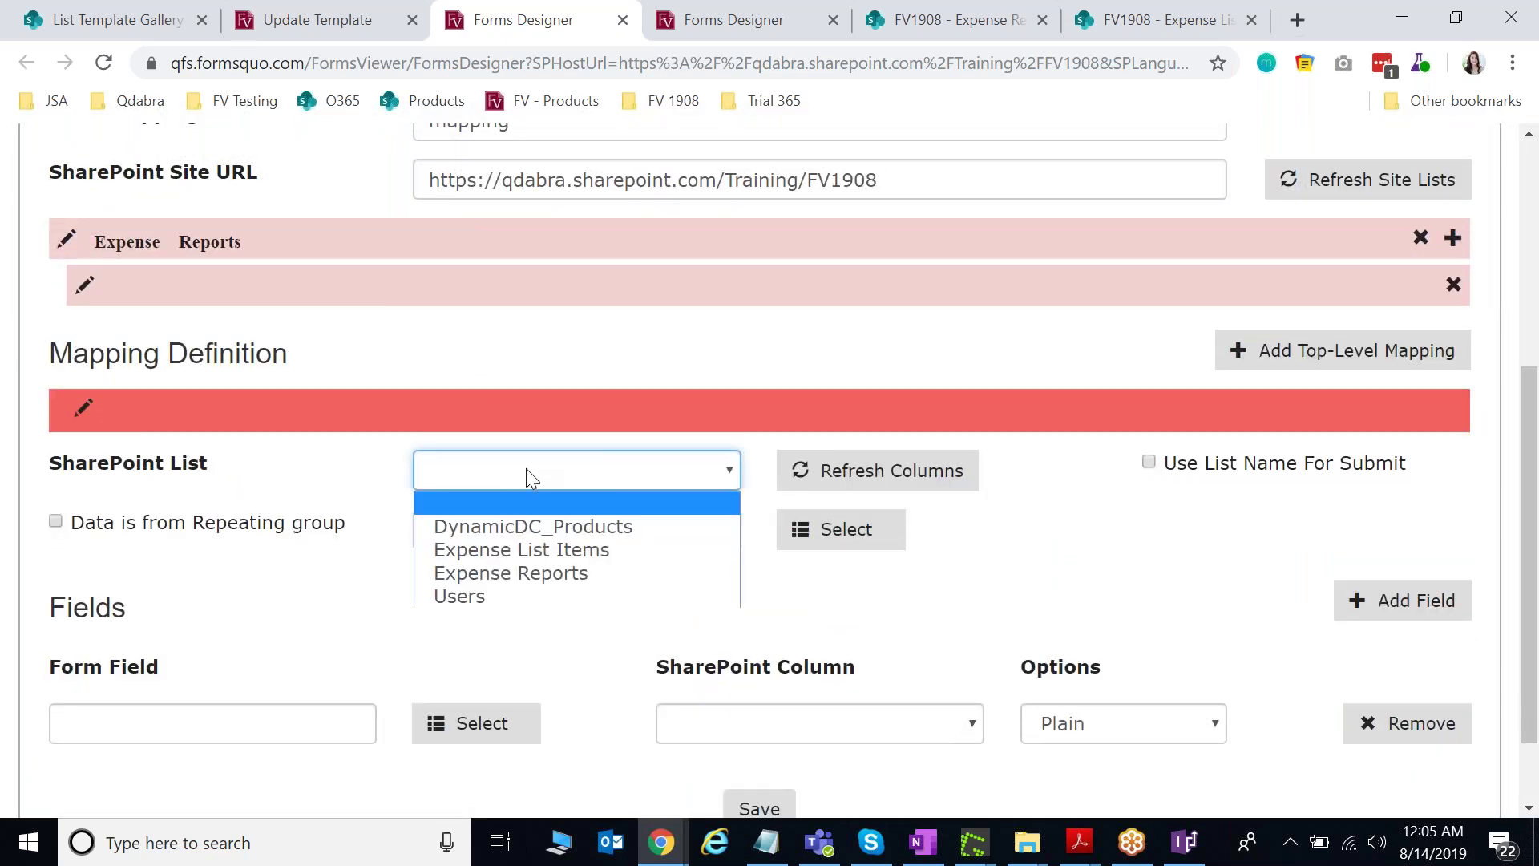
click(550, 545)
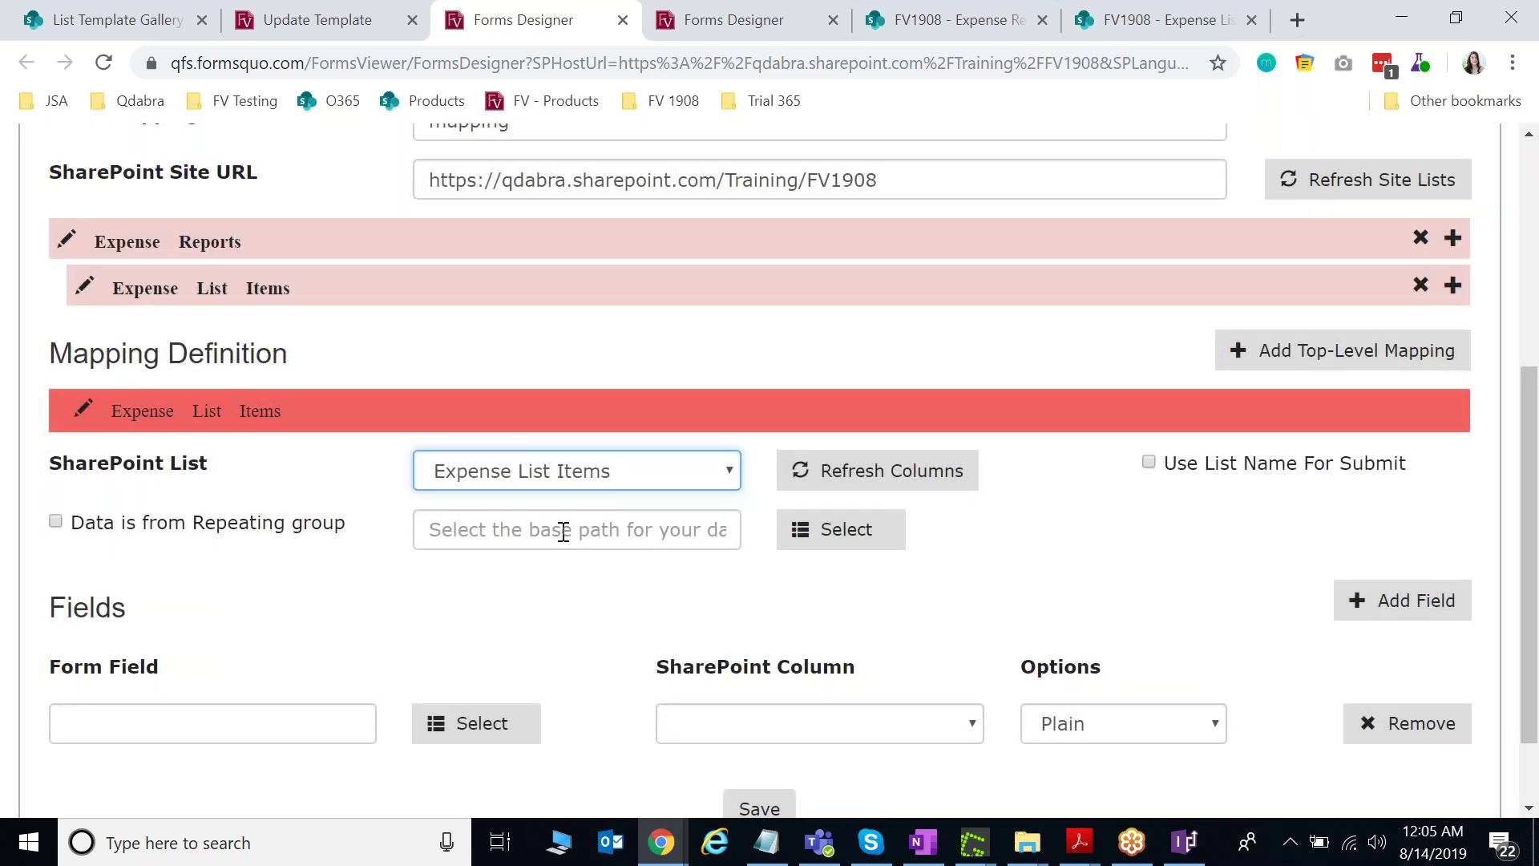
scroll(381, 393, down, 2)
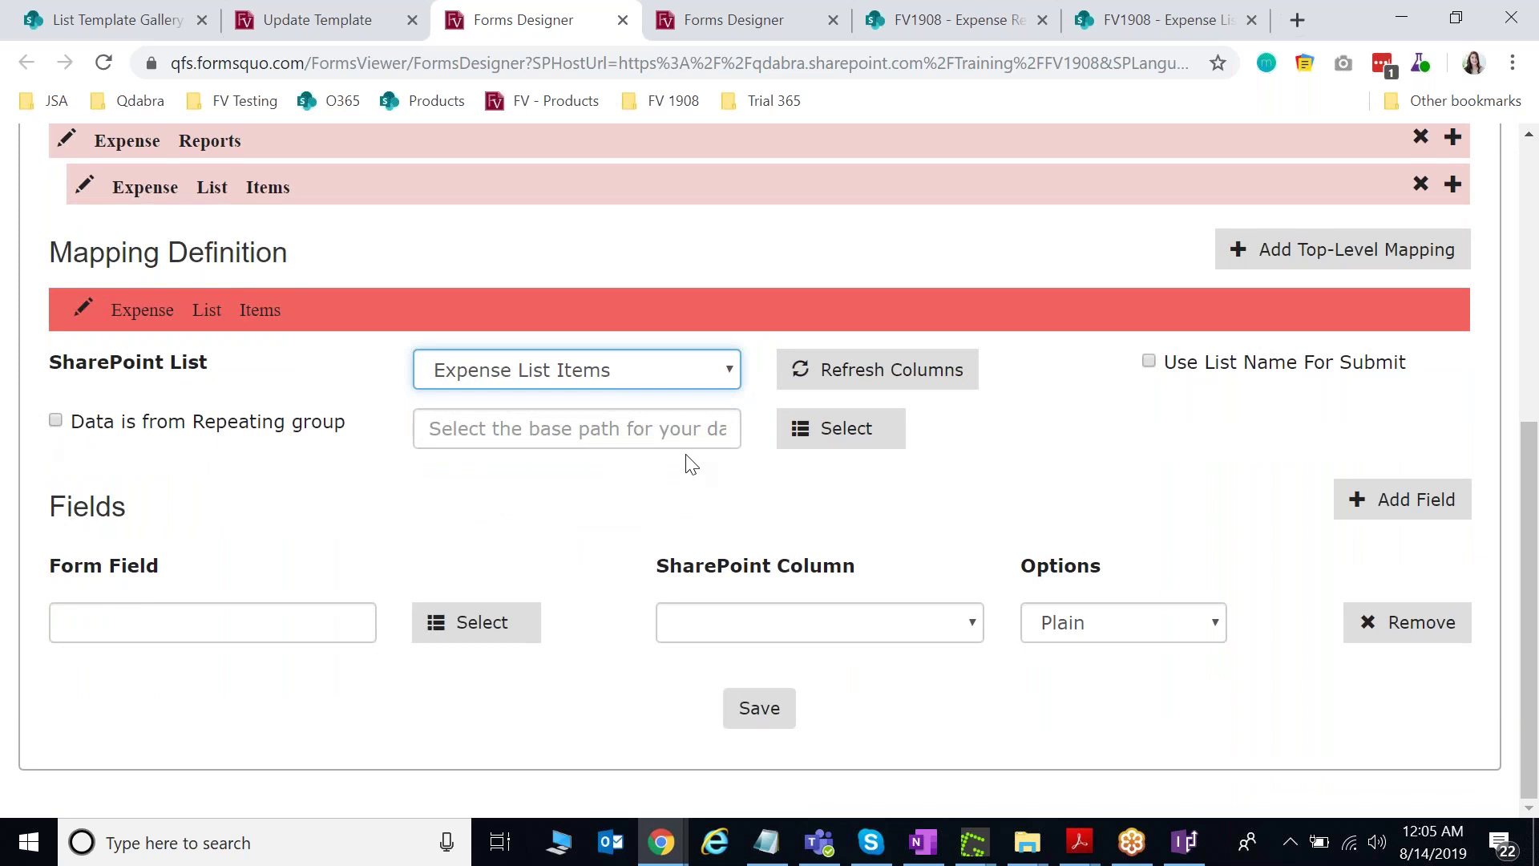
Review the field mappings of the Expense List Items child mapping in the completed mapping open in the other Forms Designer tab.
click(754, 30)
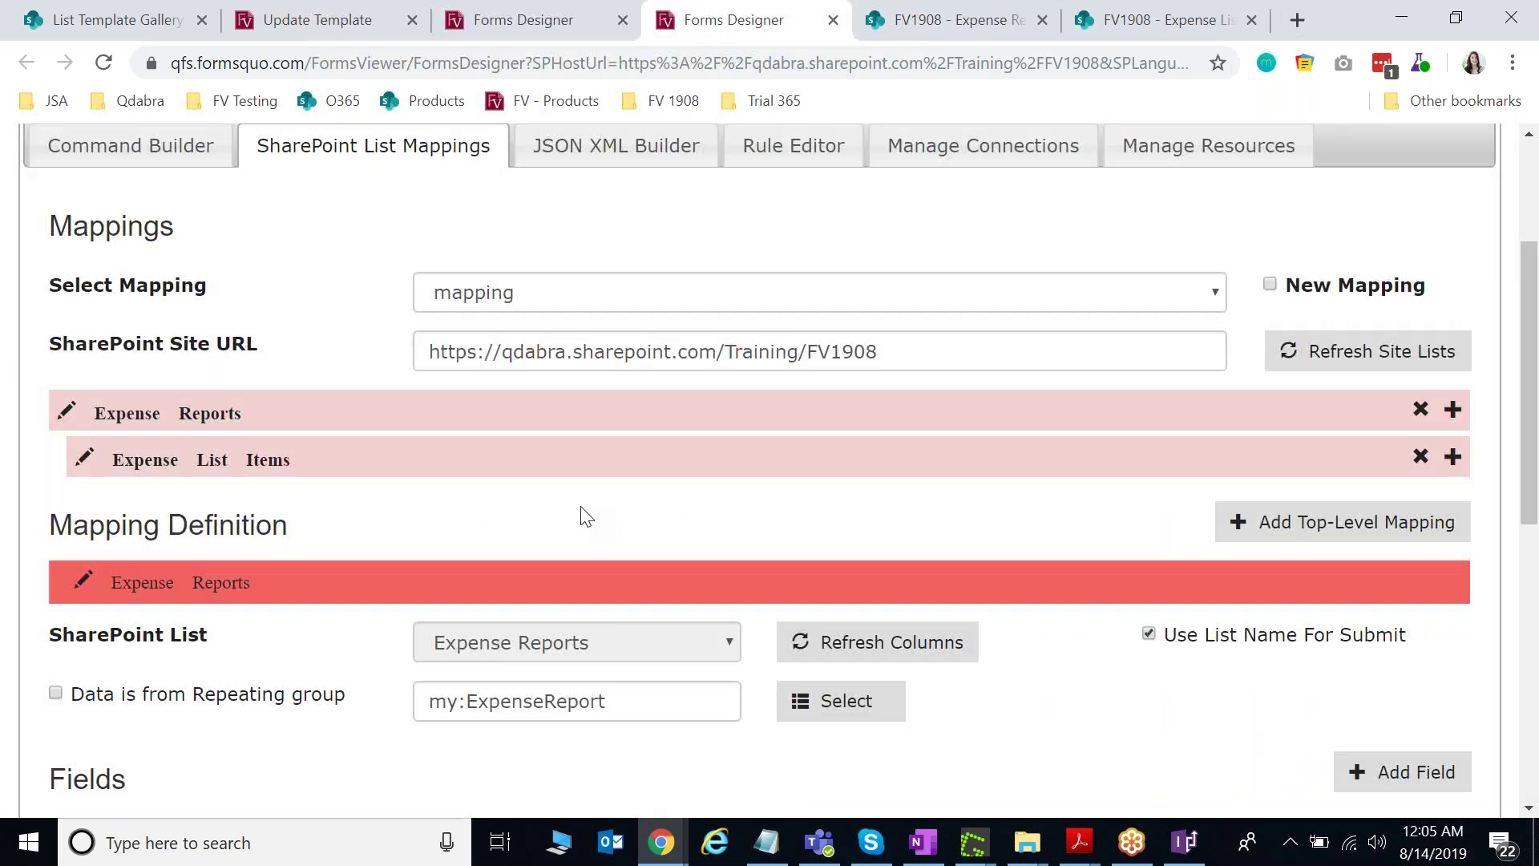
click(84, 458)
scroll(863, 513, down, 7)
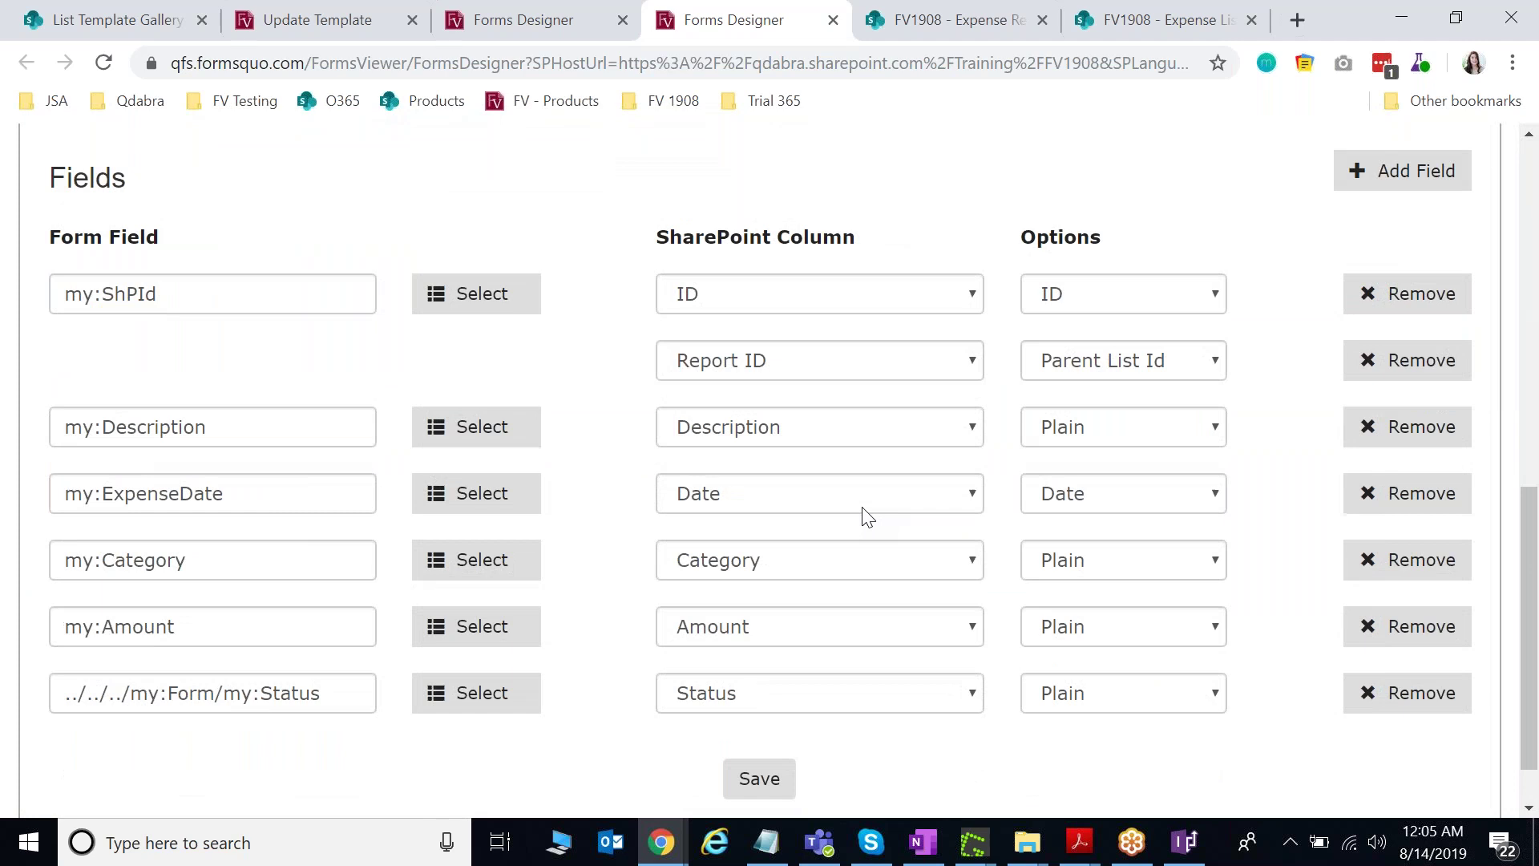
scroll(862, 517, up, 2)
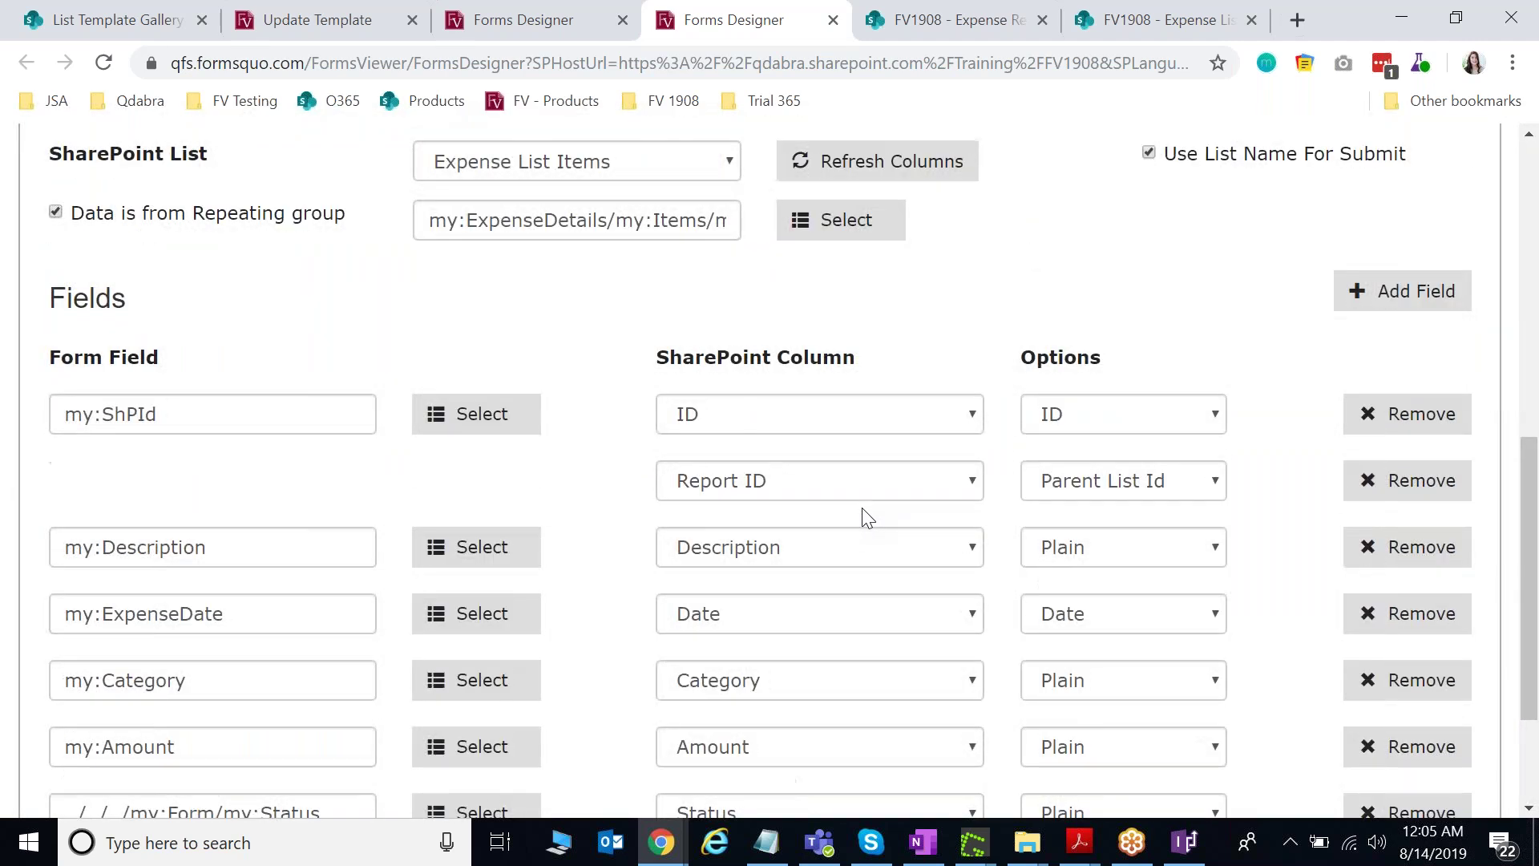
scroll(850, 609, down, 2)
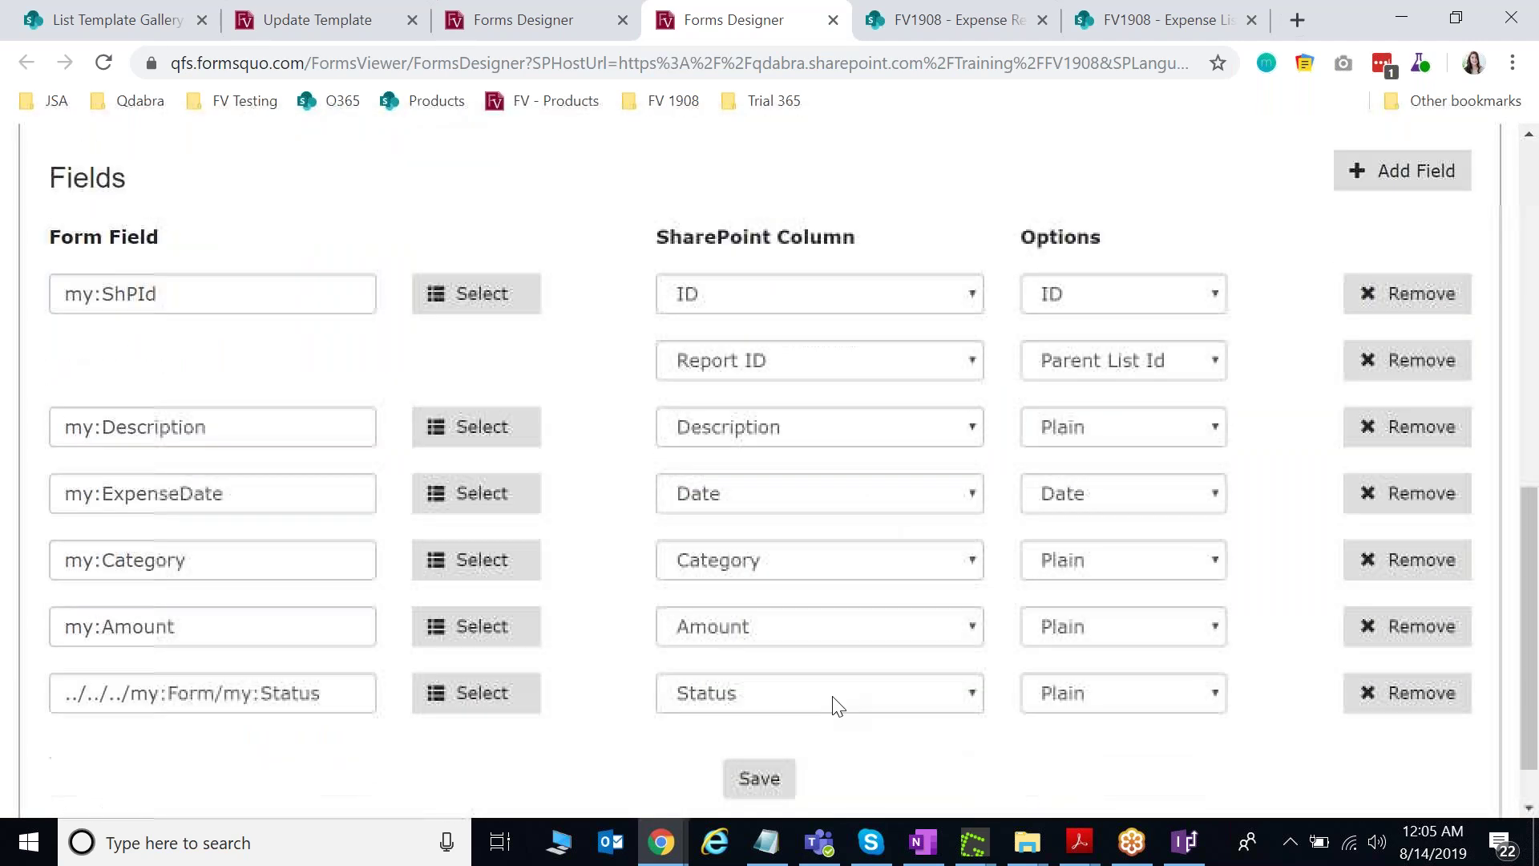
Switch to InfoPath, dismiss the Data Connections dialog, and close the Expense Report Form without saving changes.
click(1175, 845)
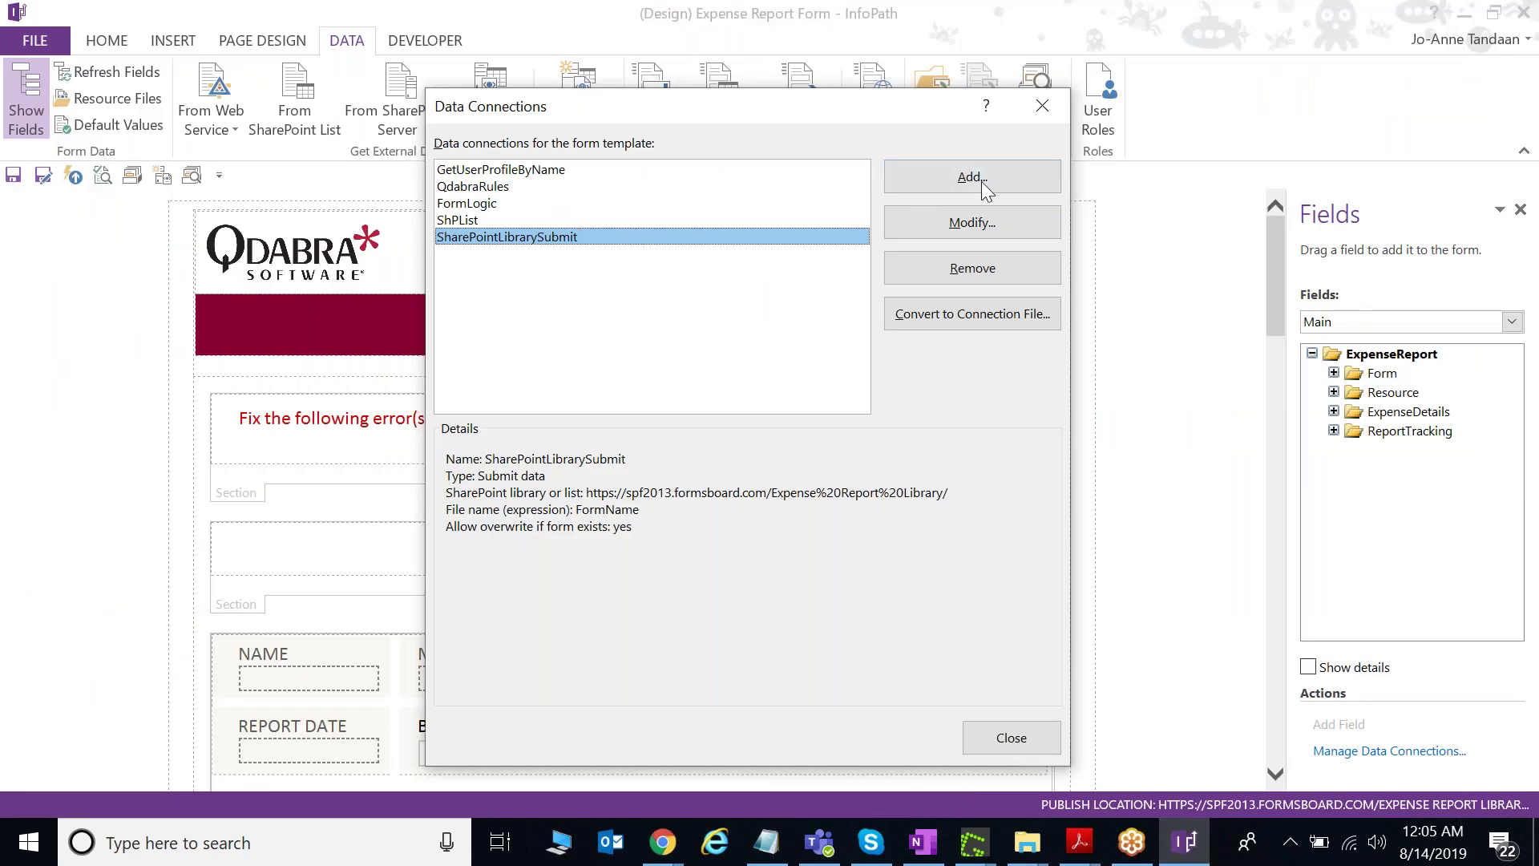
click(1042, 105)
key(alt+F4)
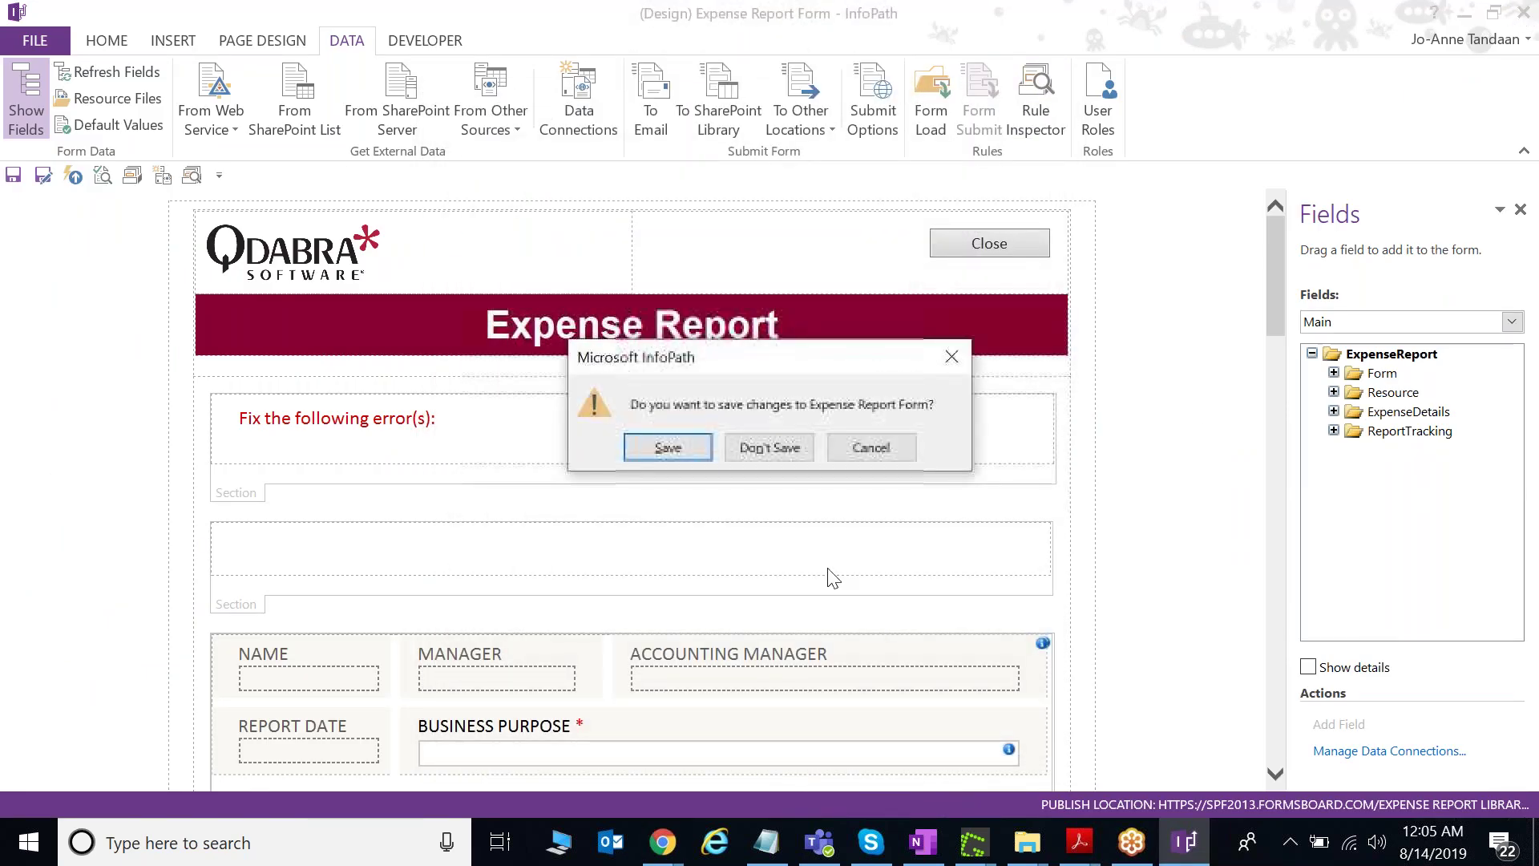
click(778, 447)
click(1185, 845)
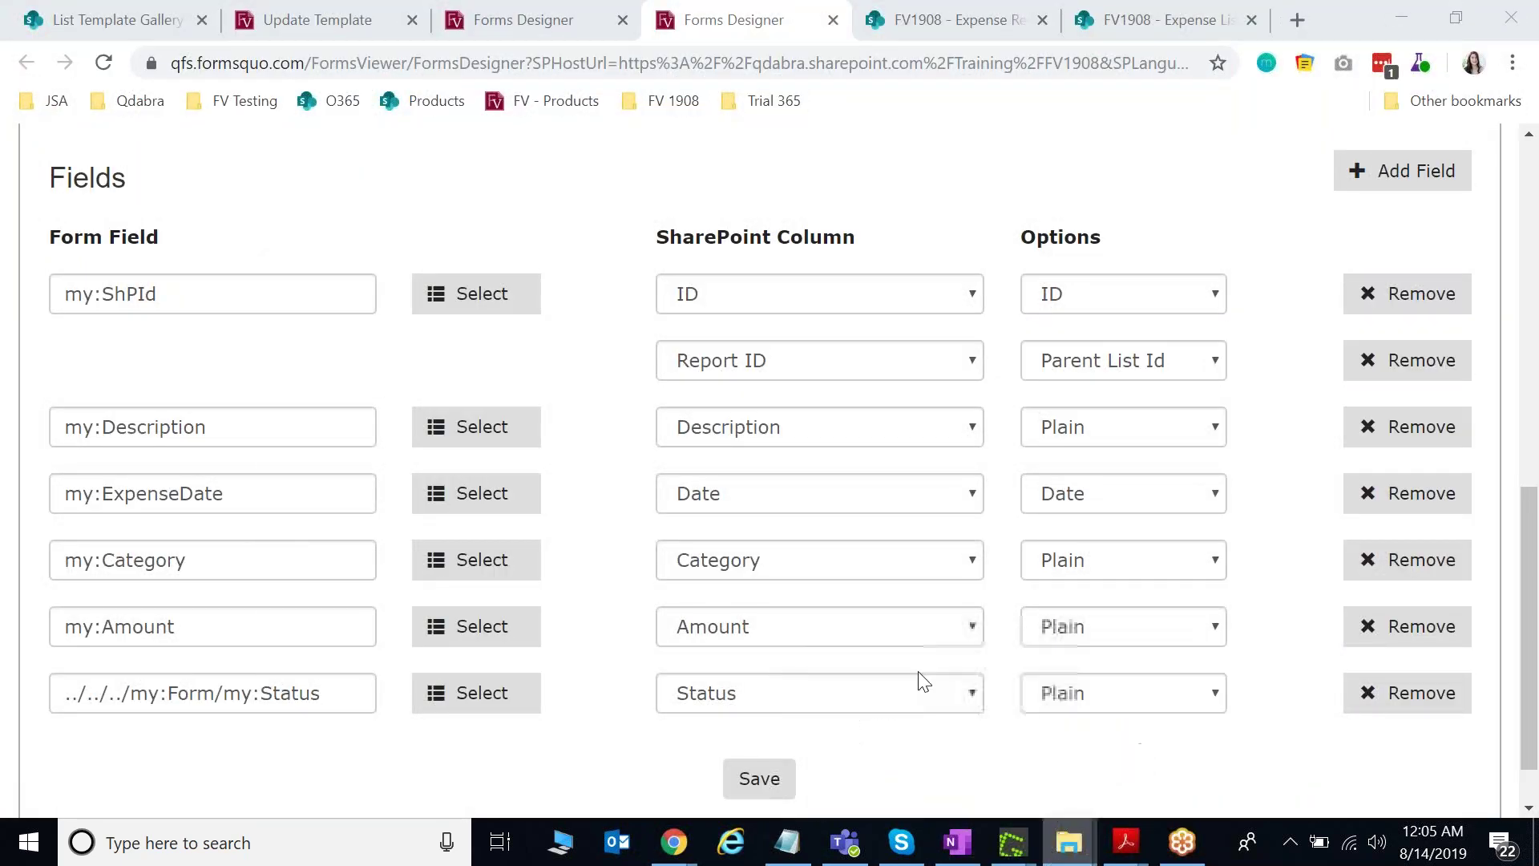
From the Day 1 training folder, open the form template in the Lab 1 - Submit and Refresh Items to a SharePoint List folder for design.
click(1069, 841)
click(461, 334)
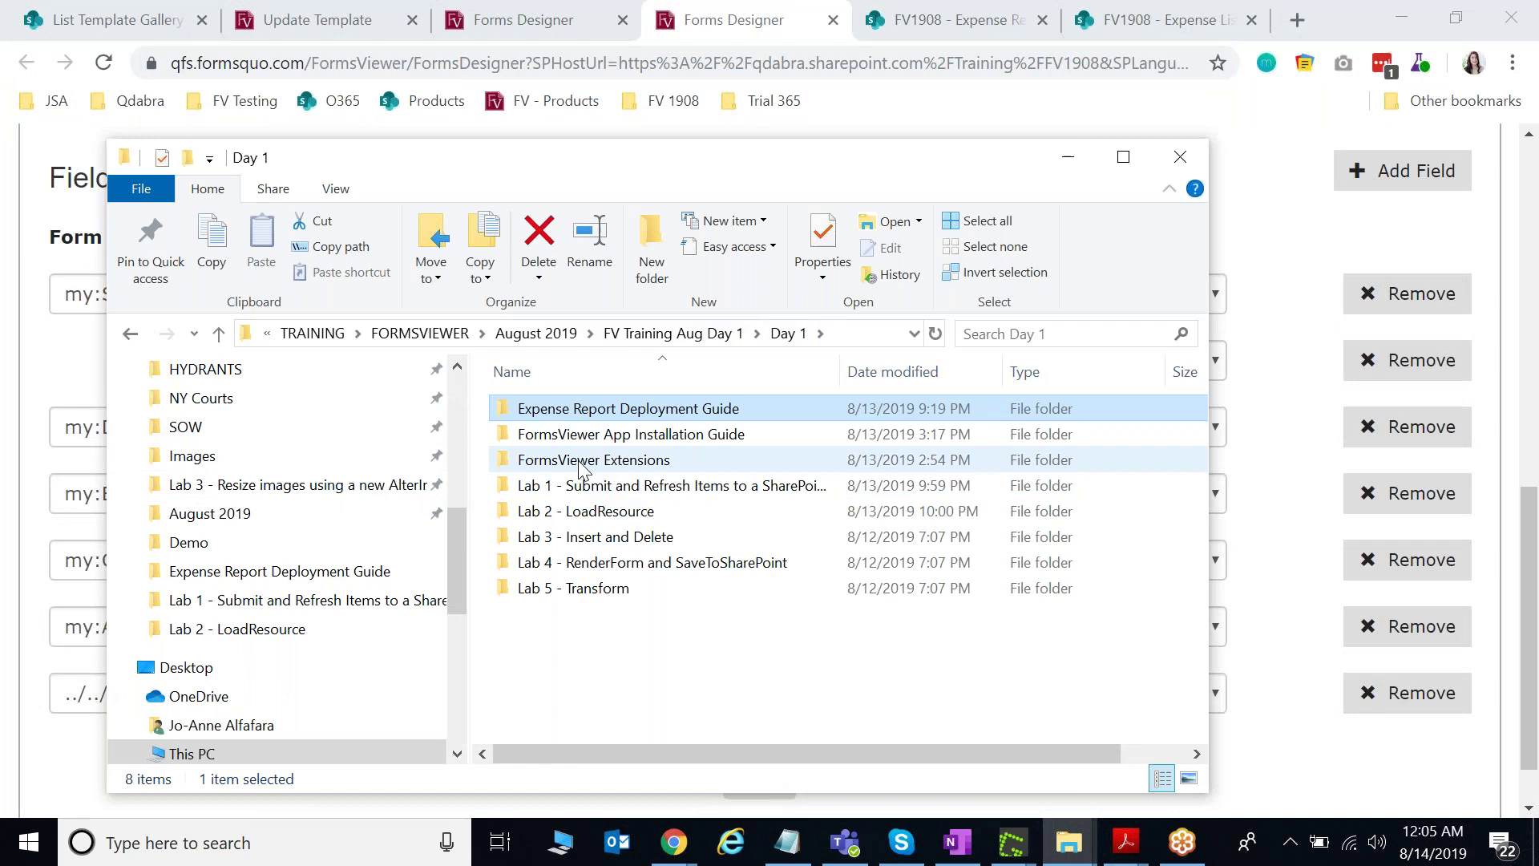
double_click(585, 486)
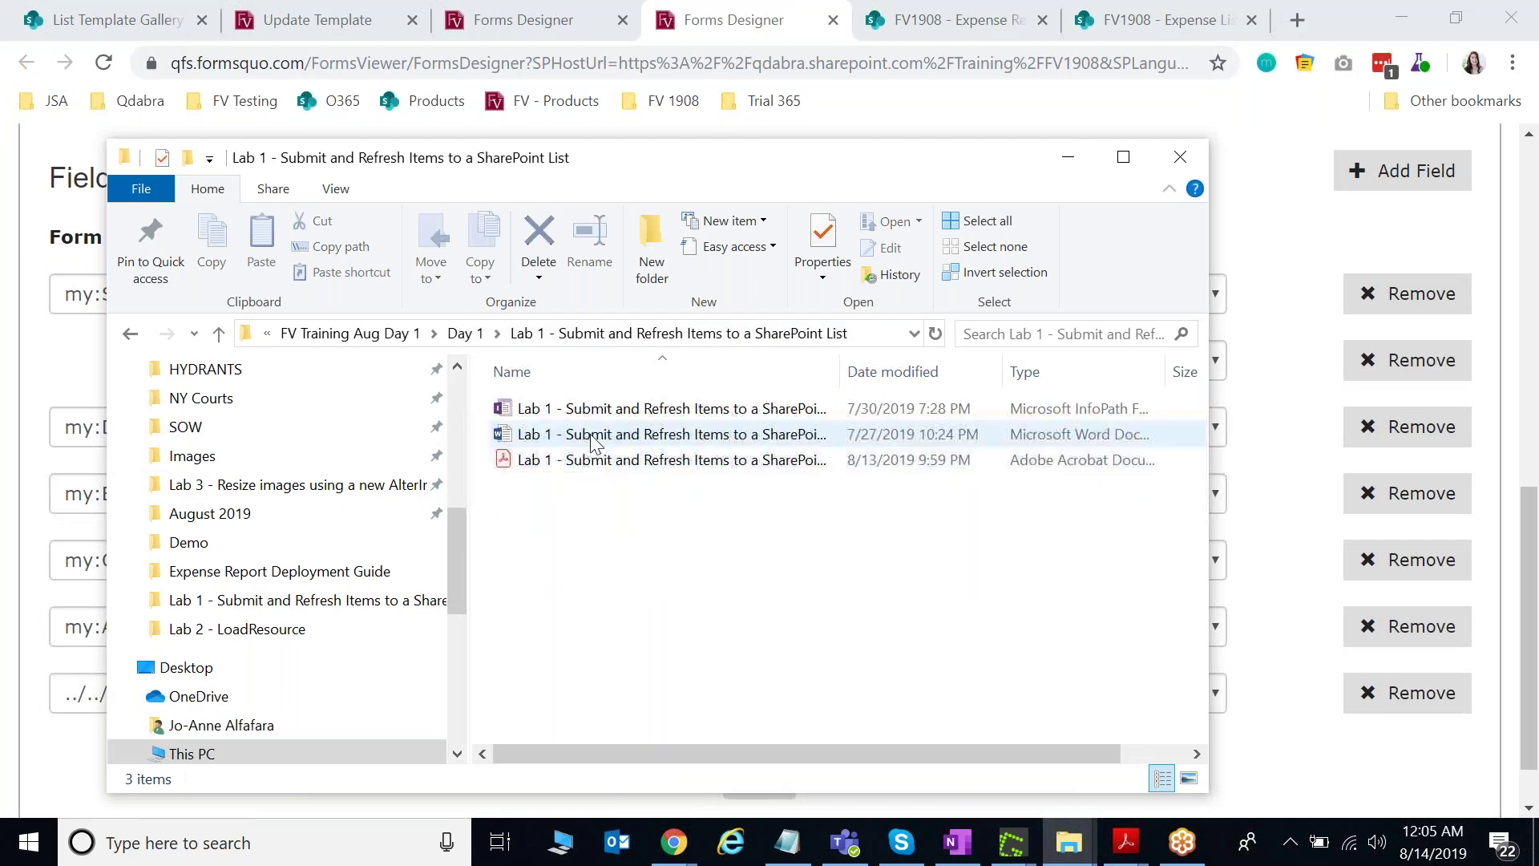
click(590, 411)
right_click(589, 415)
click(677, 449)
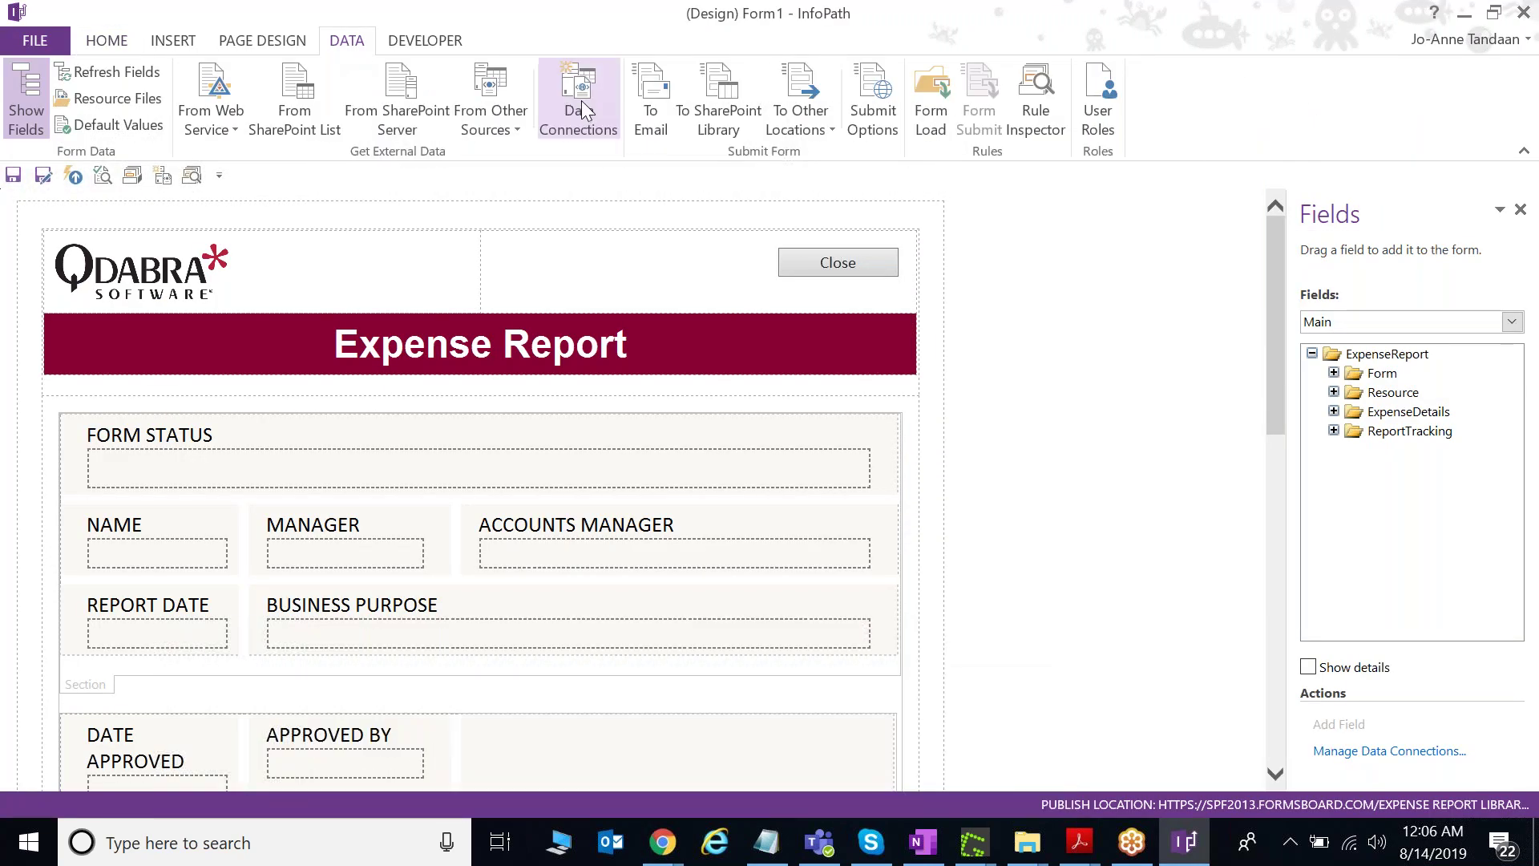
Check the details of the mapping connection among the form template's data connections.
click(581, 99)
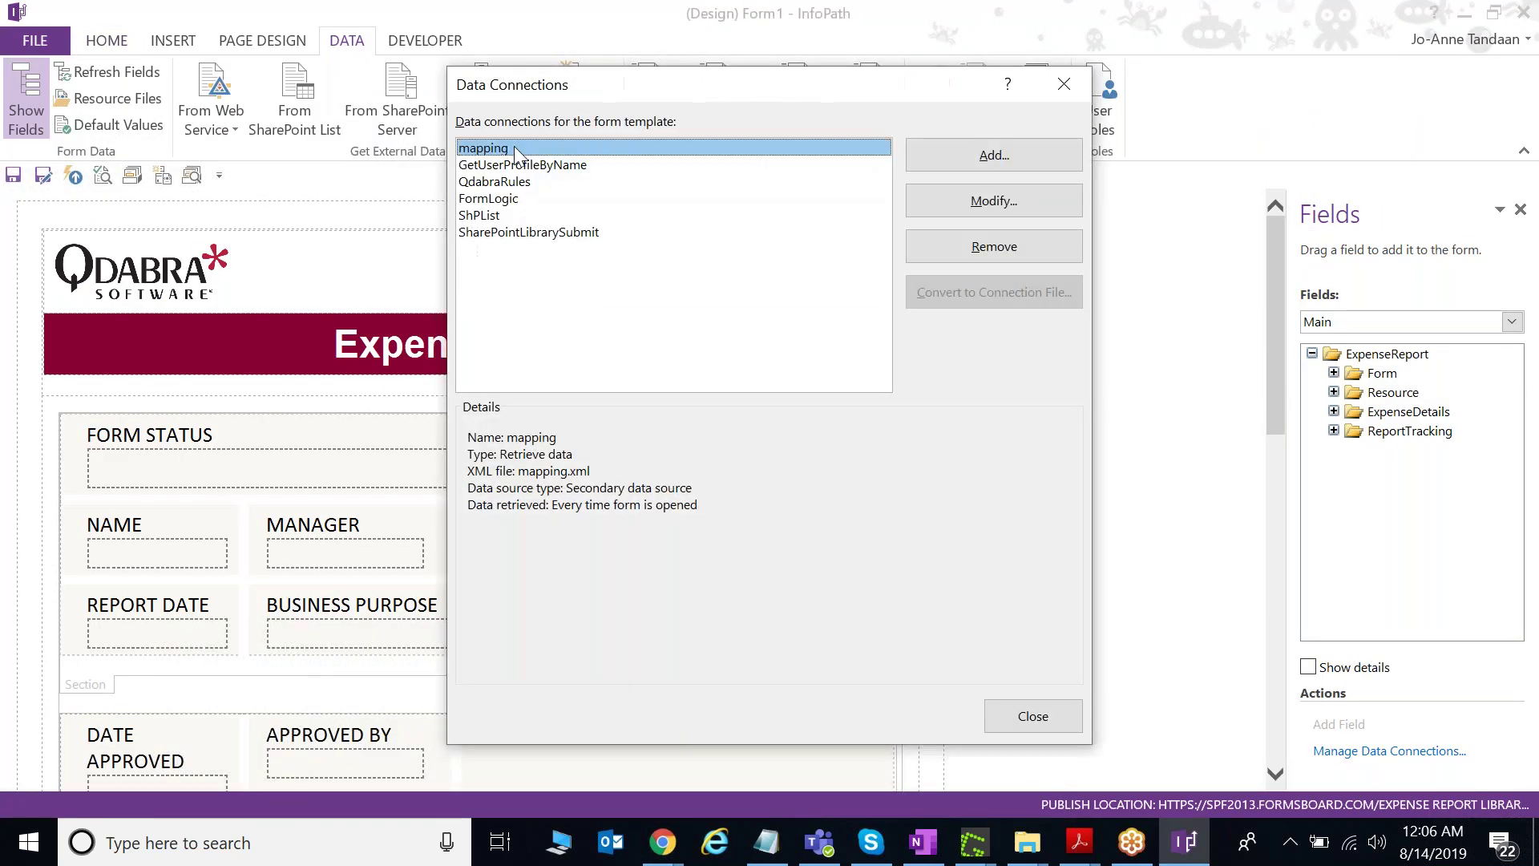
click(1080, 93)
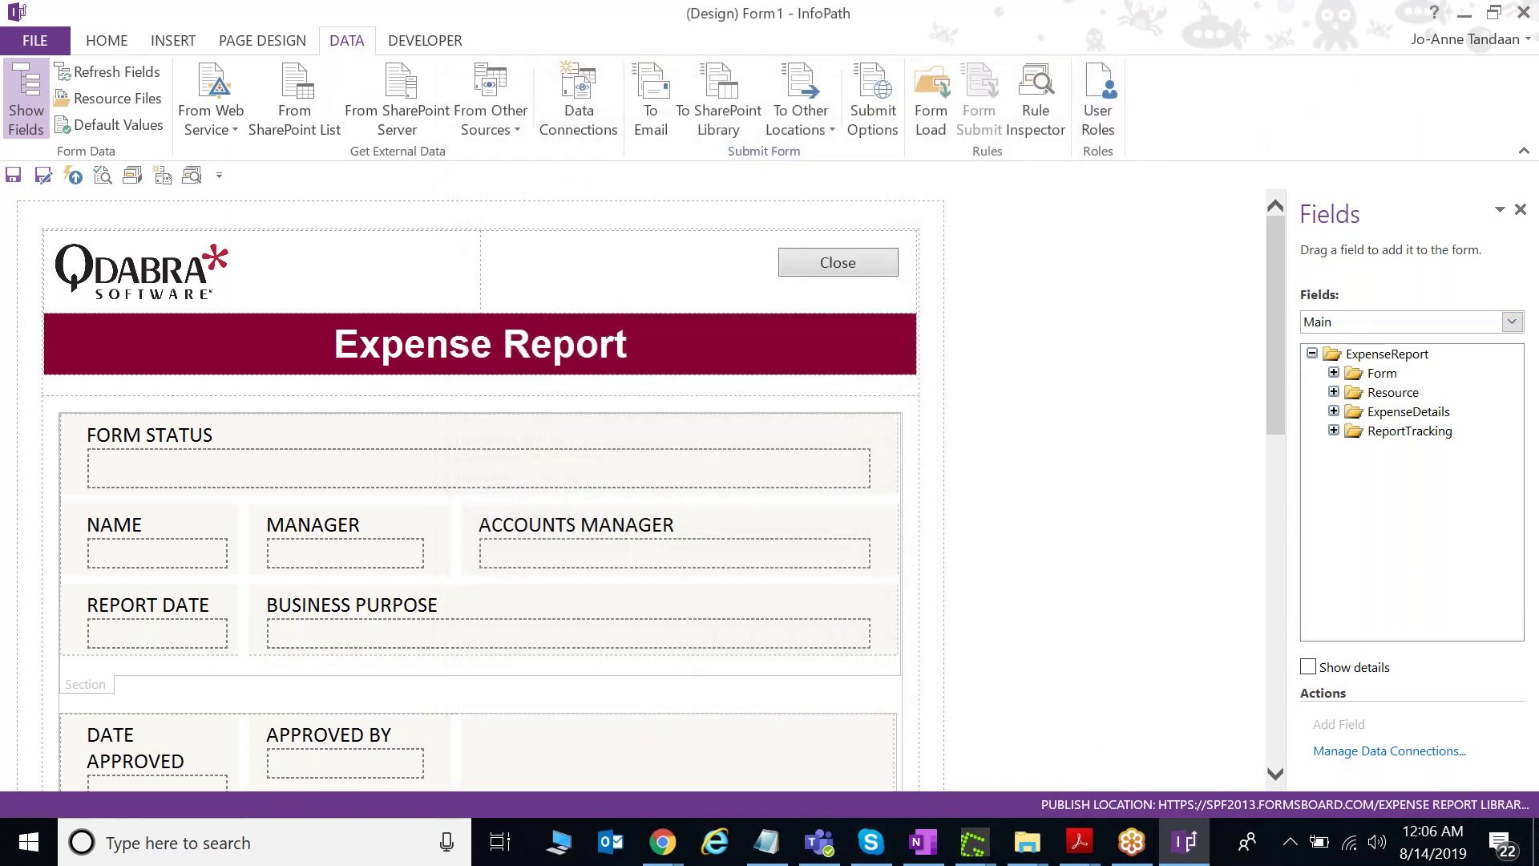
Show the rules of the Submit field under Actions in the FormLogic secondary data source.
drag(1284, 552, 1209, 552)
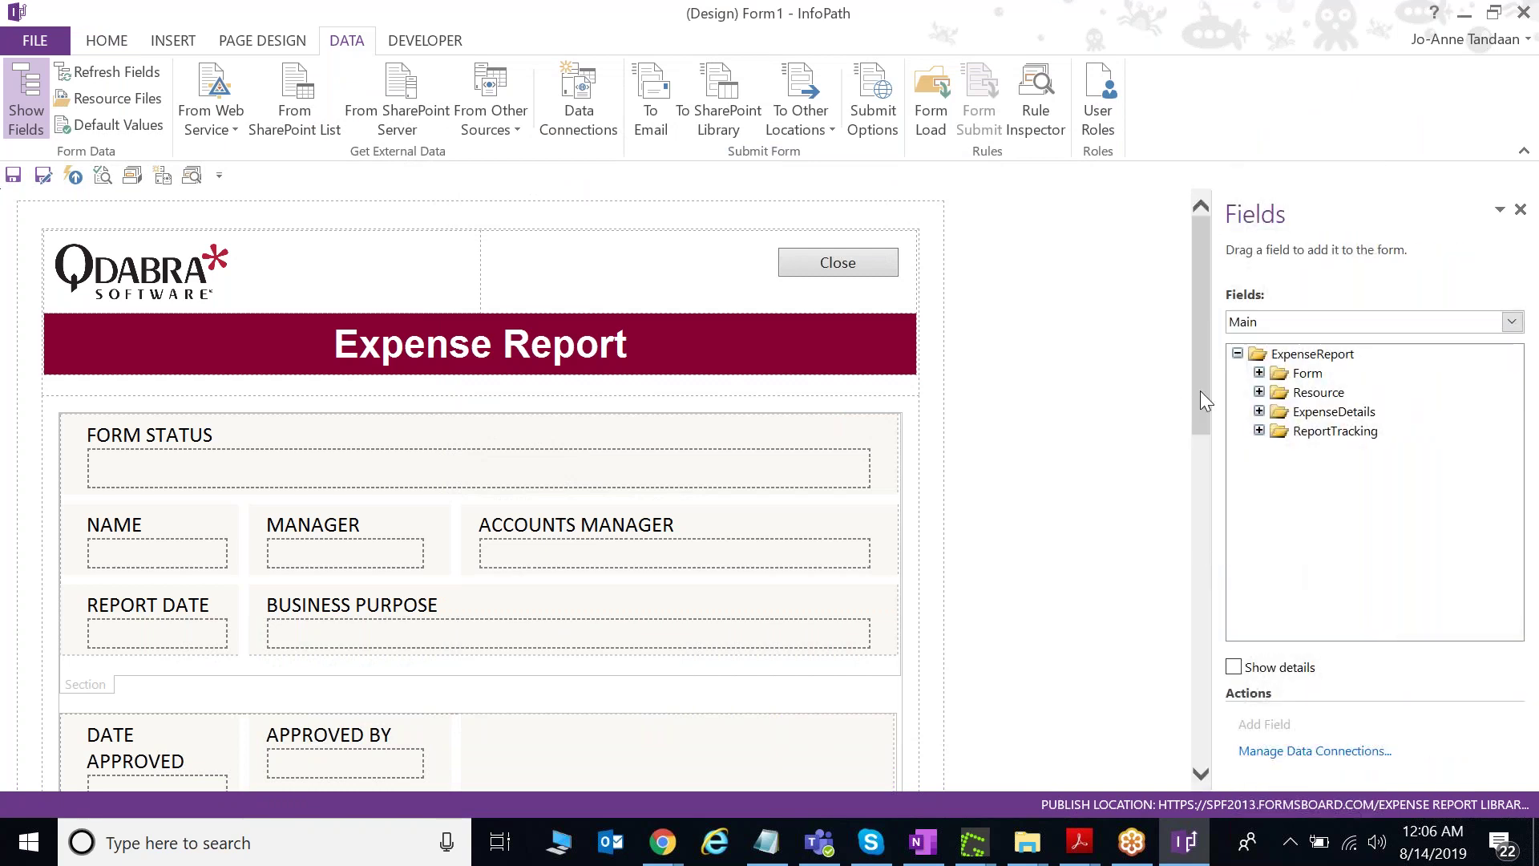
click(1291, 321)
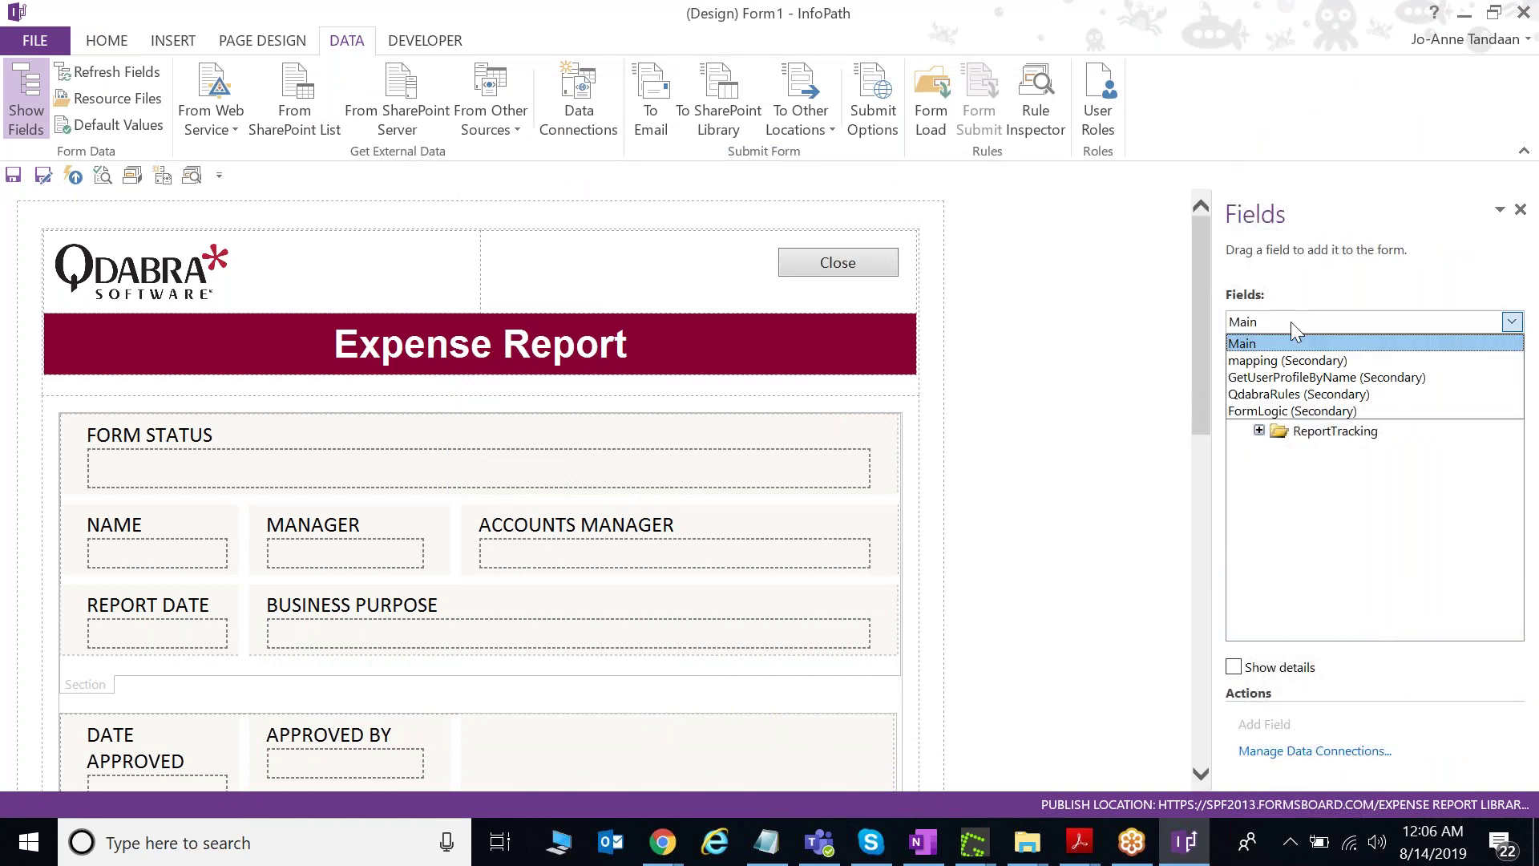
click(1291, 410)
click(1260, 470)
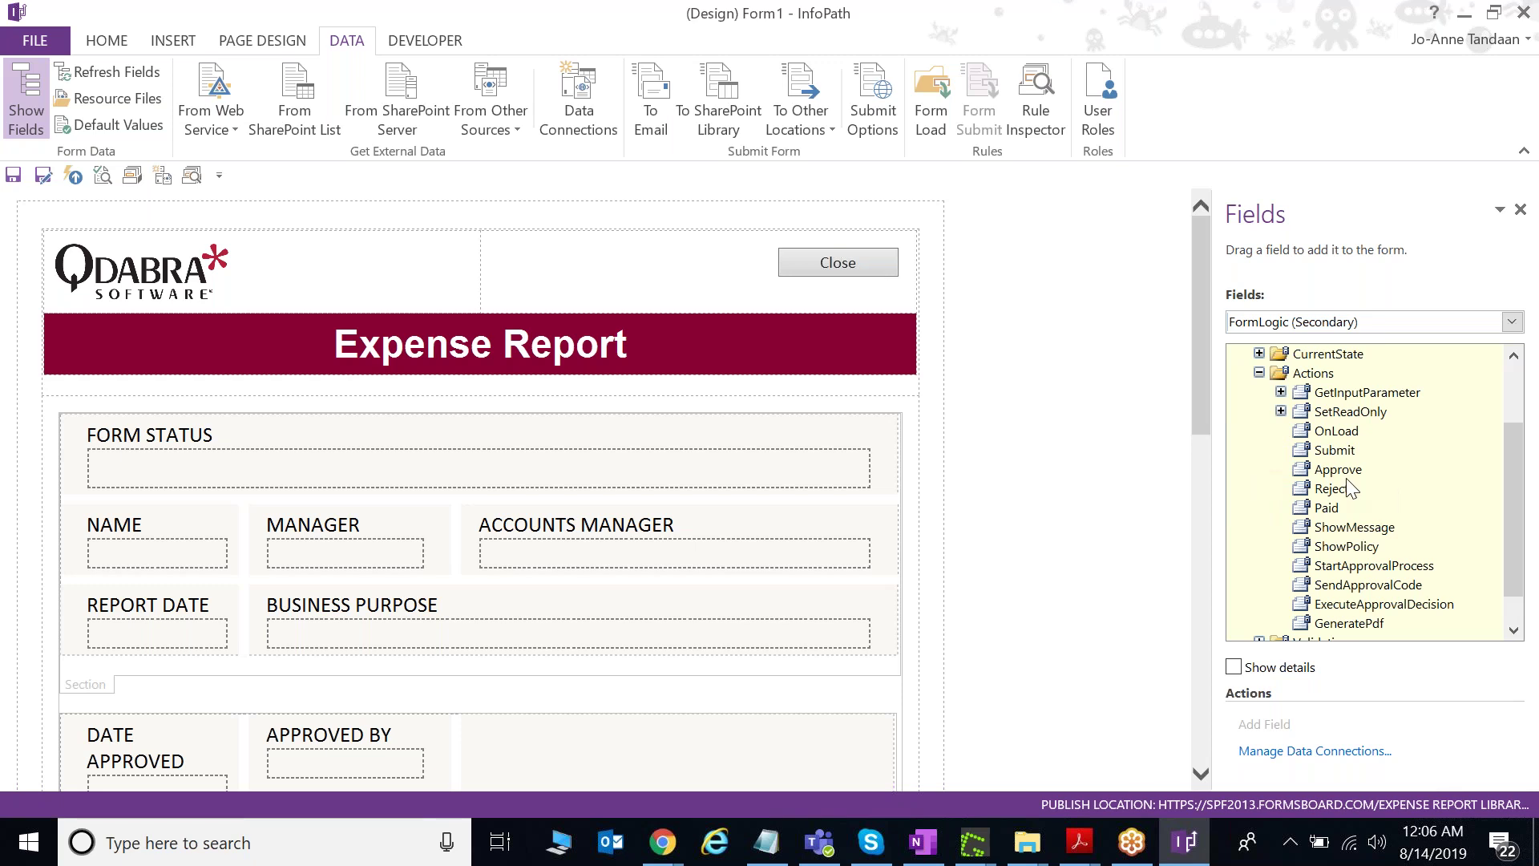
click(1345, 451)
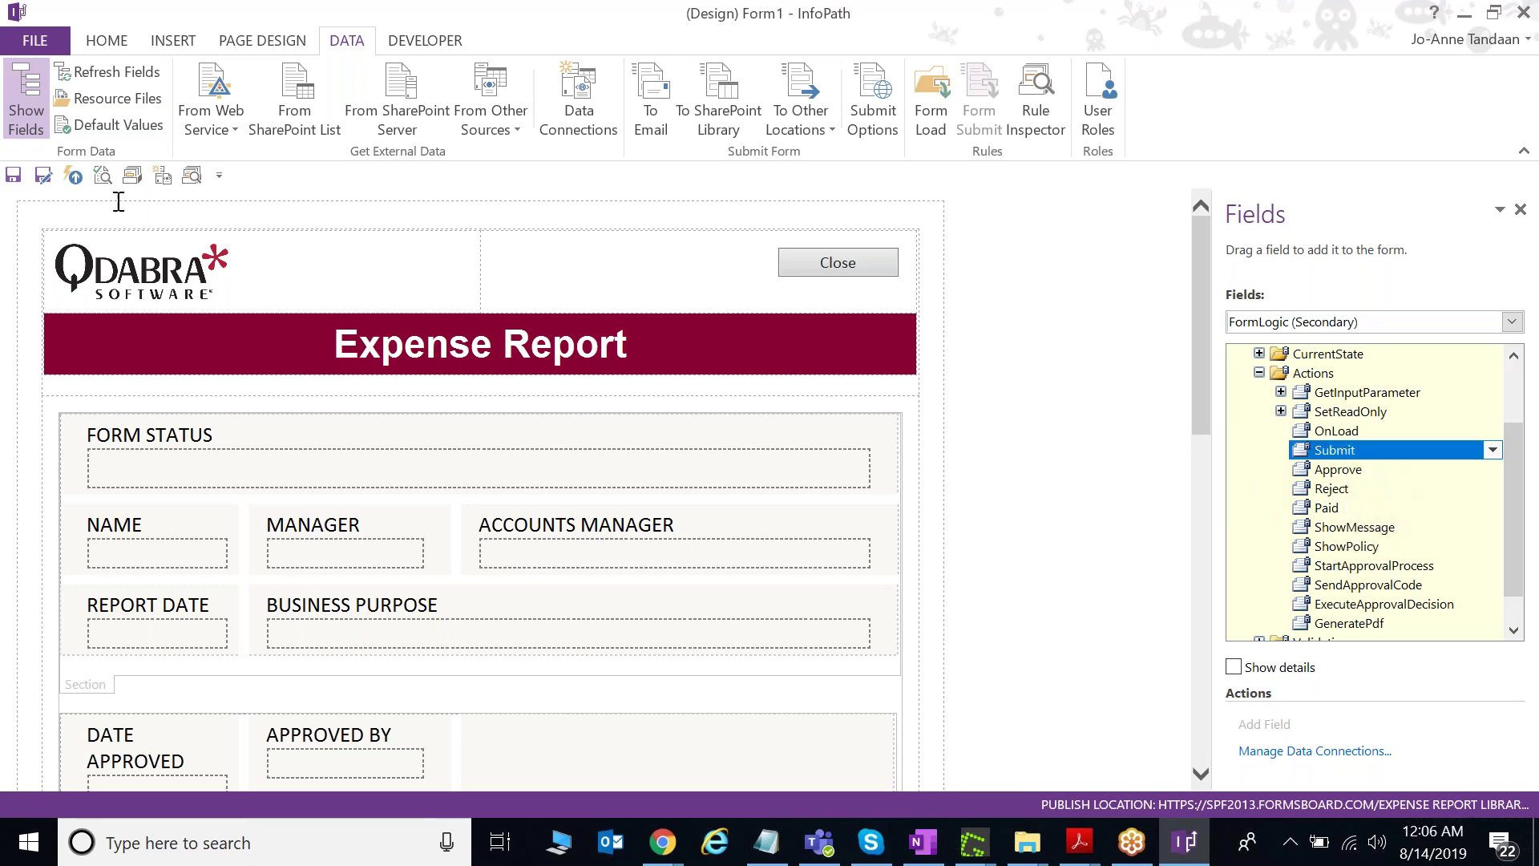
click(133, 175)
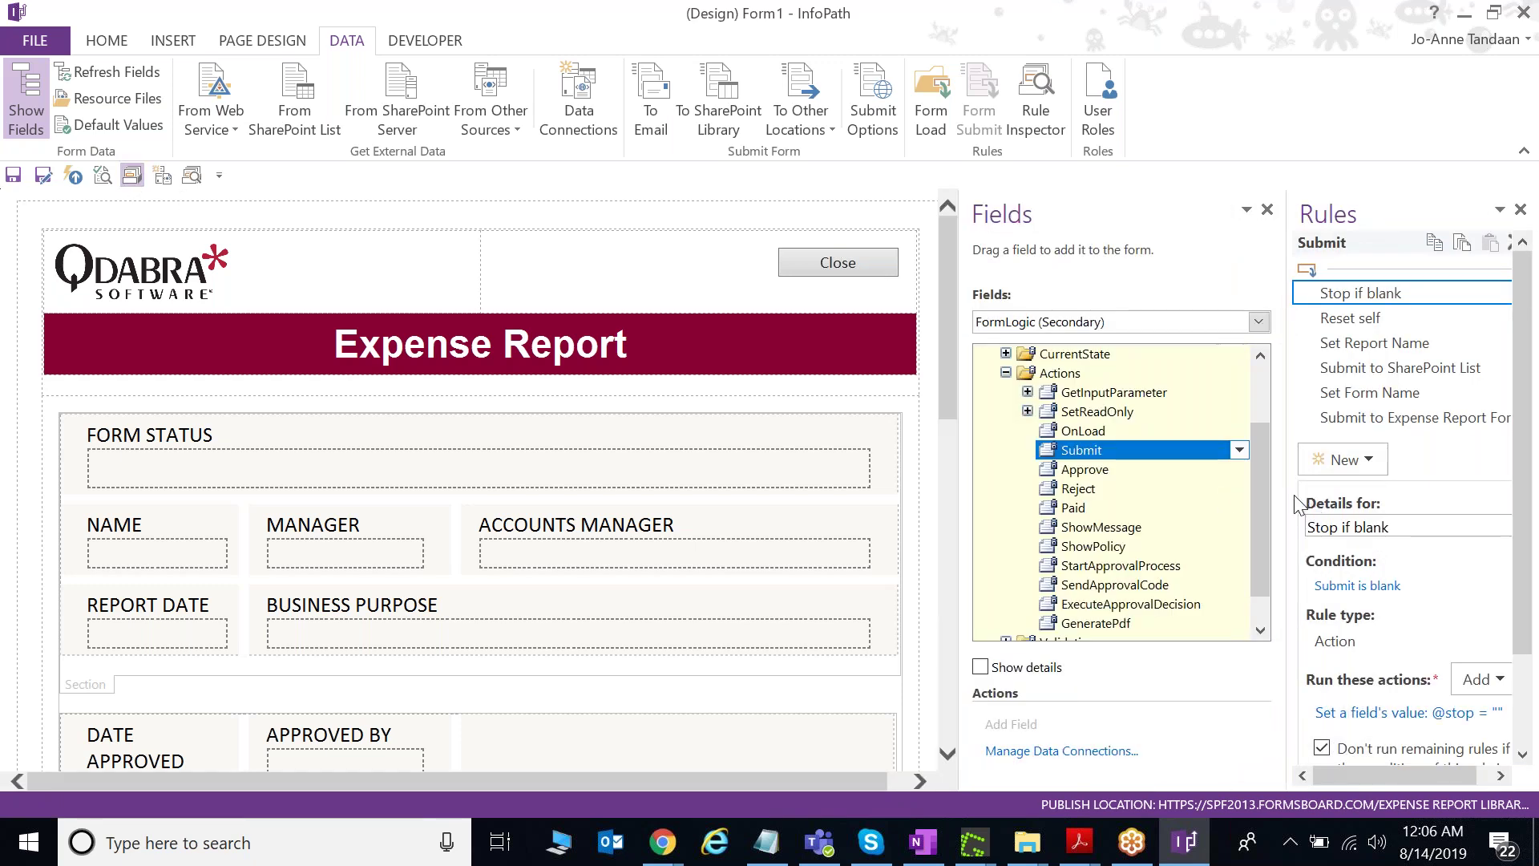
Inspect the action details of the Submit to SharePoint List rule, leaving them unchanged.
drag(1258, 497, 948, 497)
click(1113, 361)
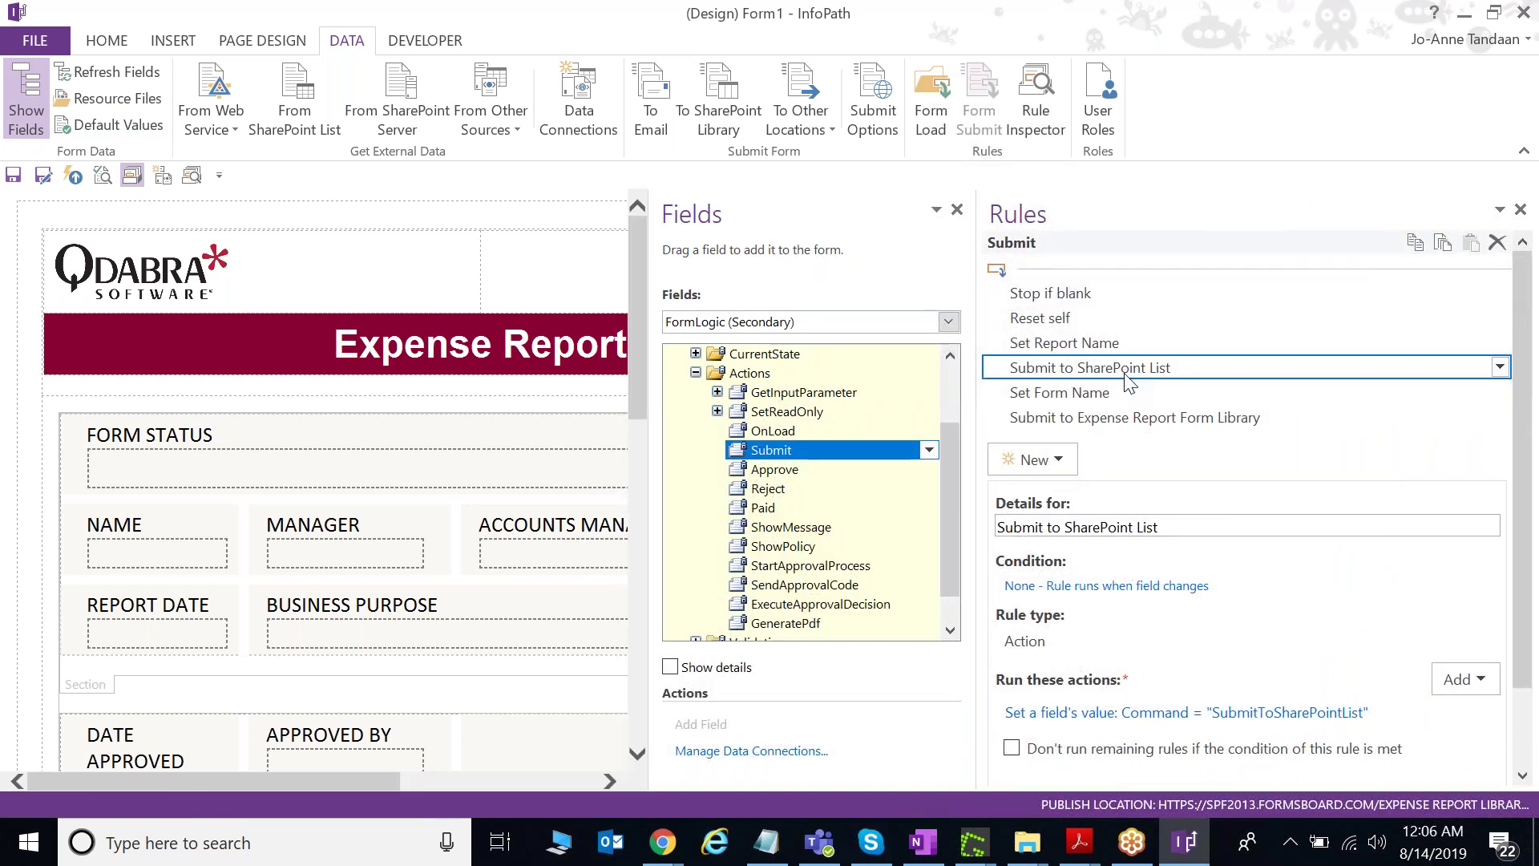
scroll(1137, 404, down, 1)
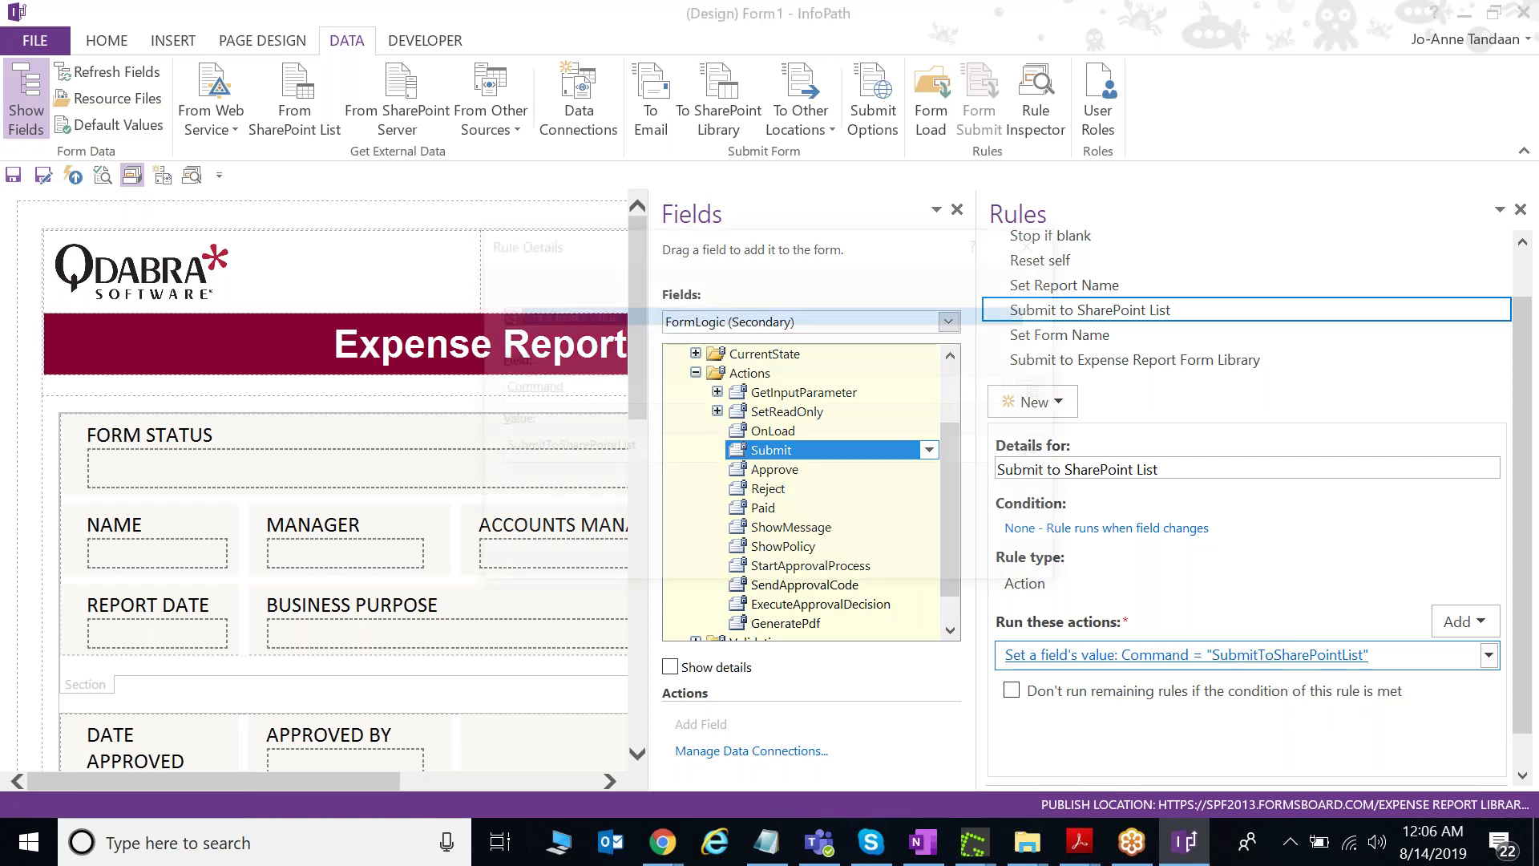
click(1209, 654)
click(1022, 560)
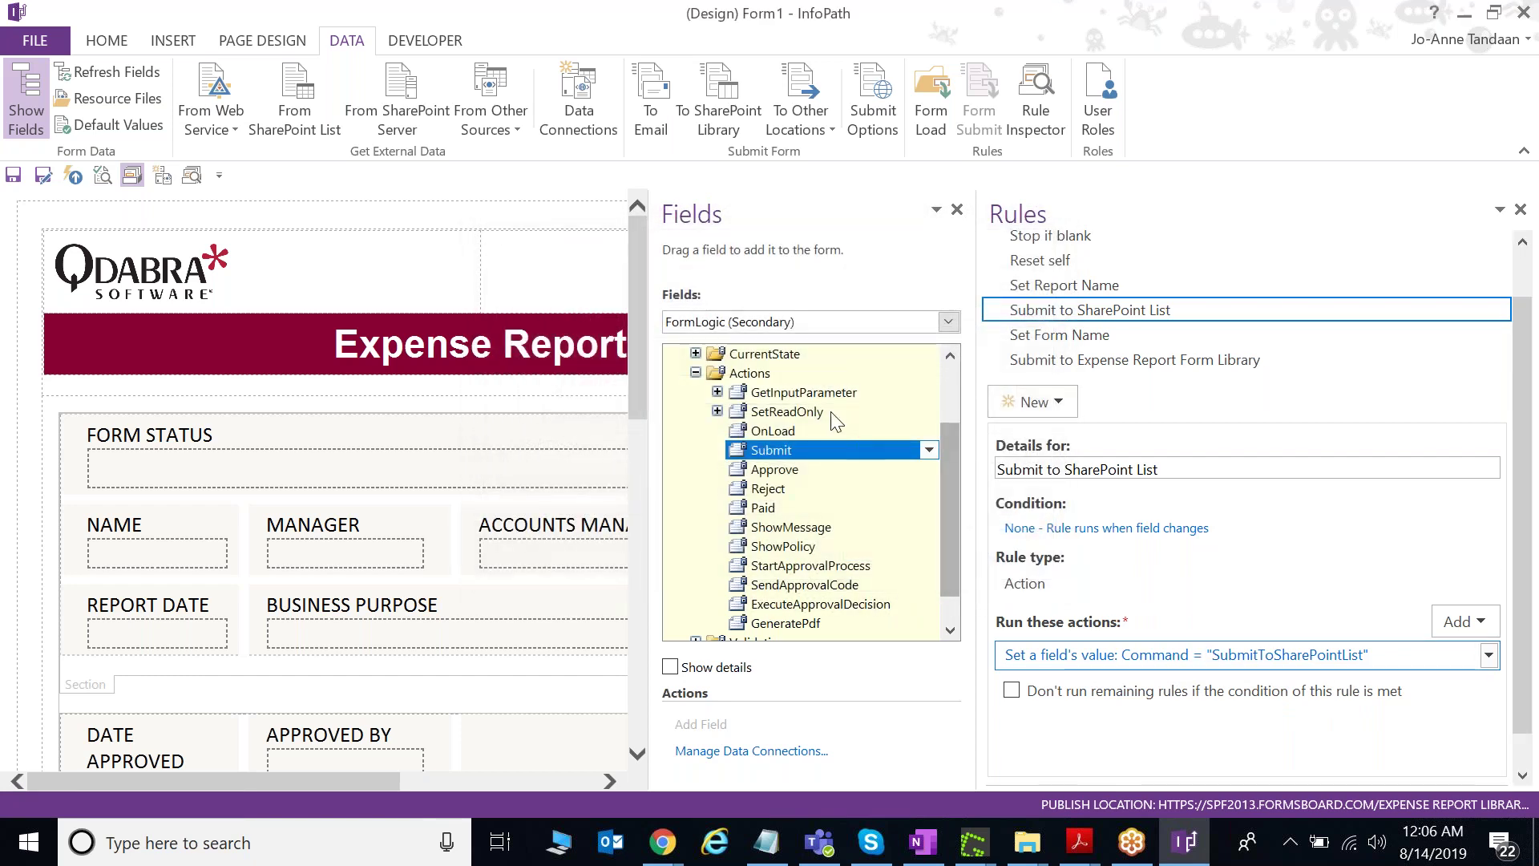
Show the rules of the finishedLoading field in the QdabraRules secondary data source.
click(821, 322)
click(812, 343)
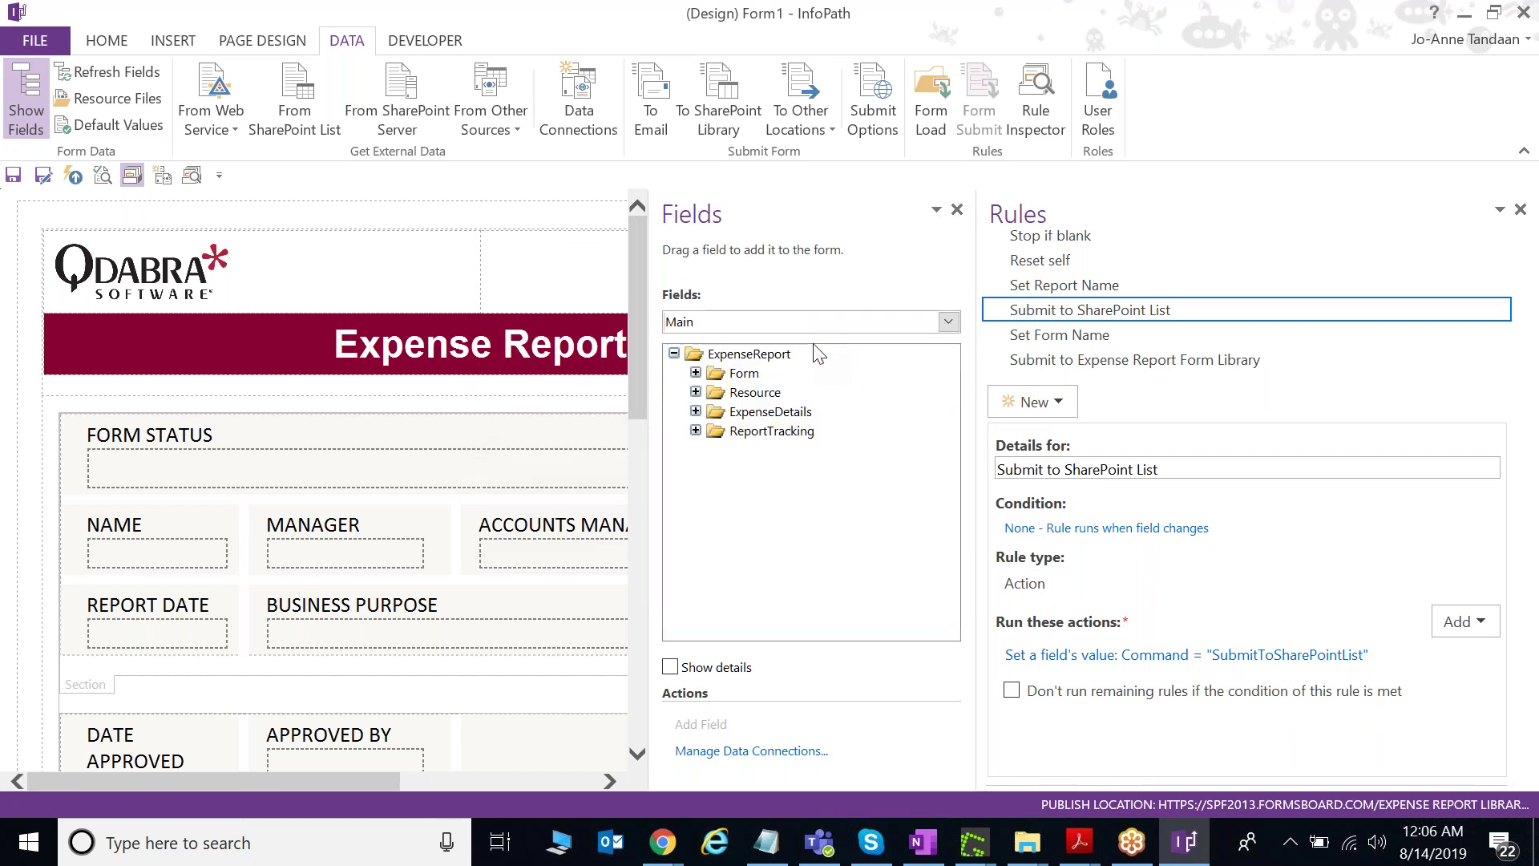
click(696, 372)
click(696, 373)
click(699, 322)
click(734, 393)
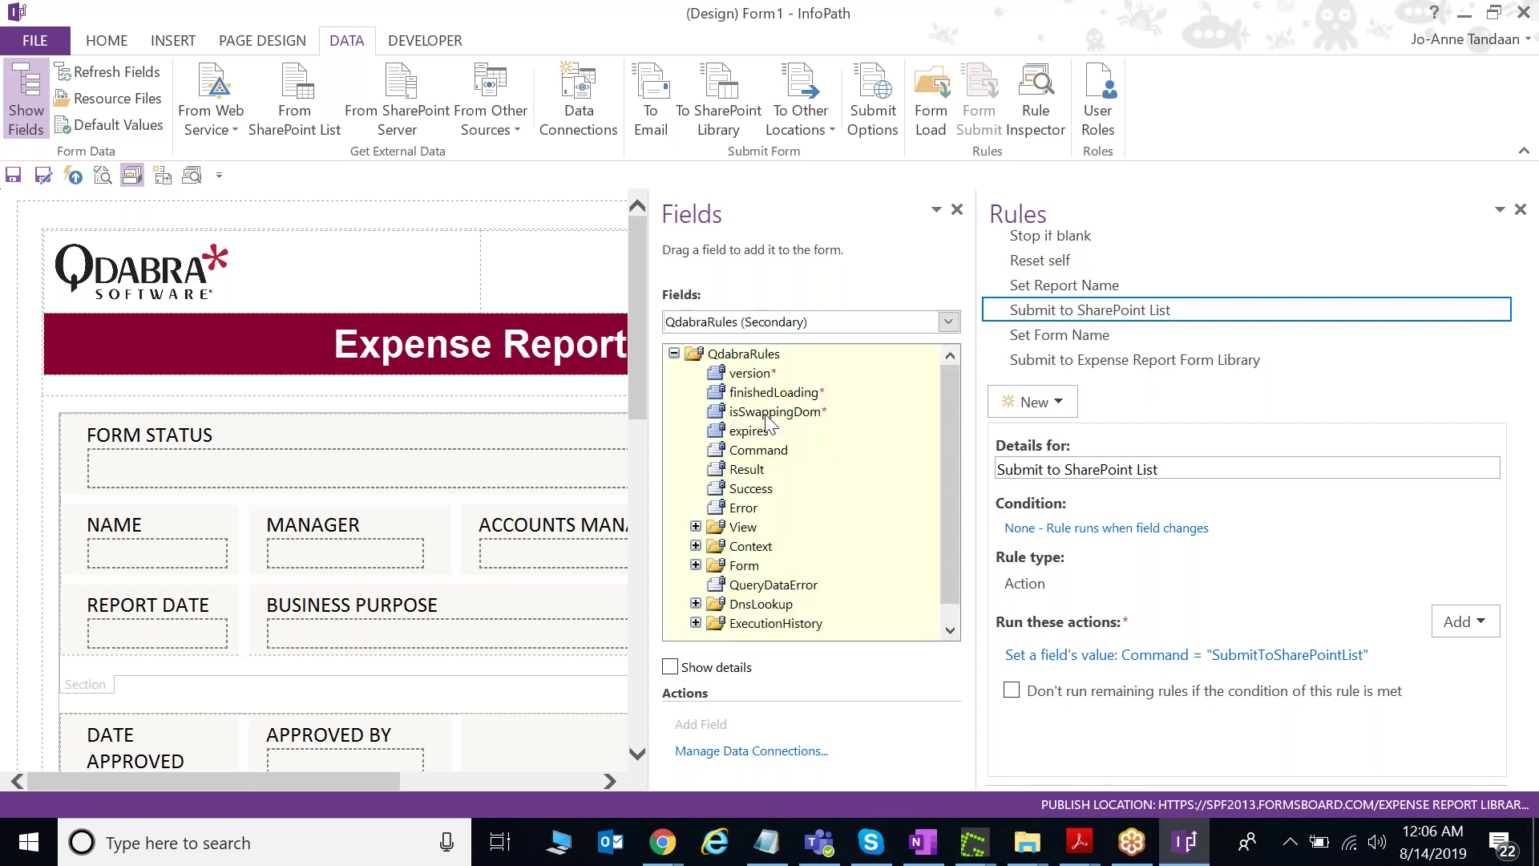
click(770, 392)
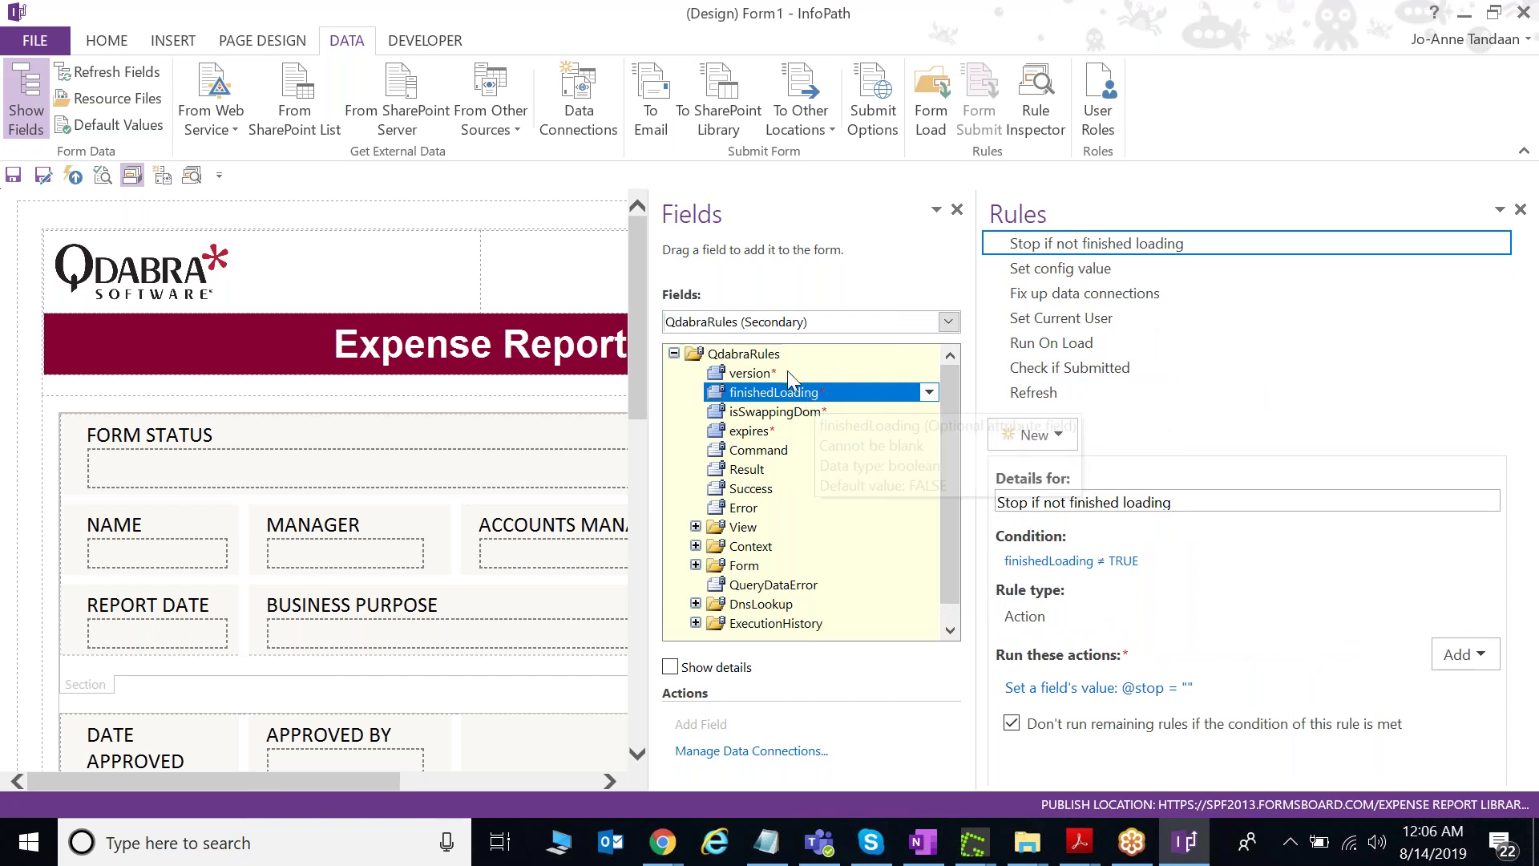
Inspect the Refresh rule's action that sets the Command value, and exit its details without changes.
click(1106, 395)
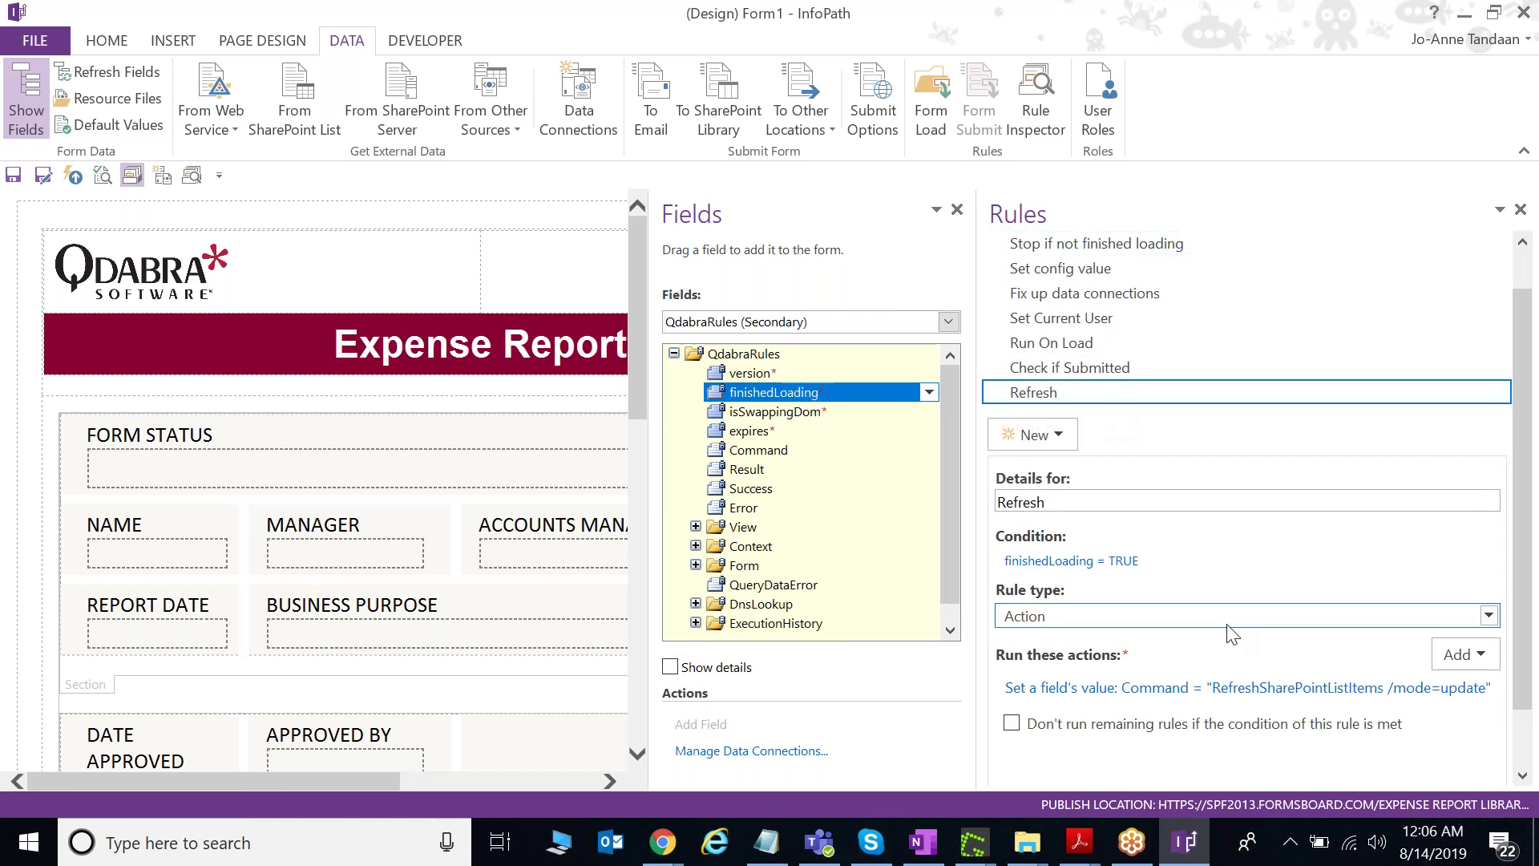
click(1233, 689)
drag(783, 456, 493, 449)
click(991, 551)
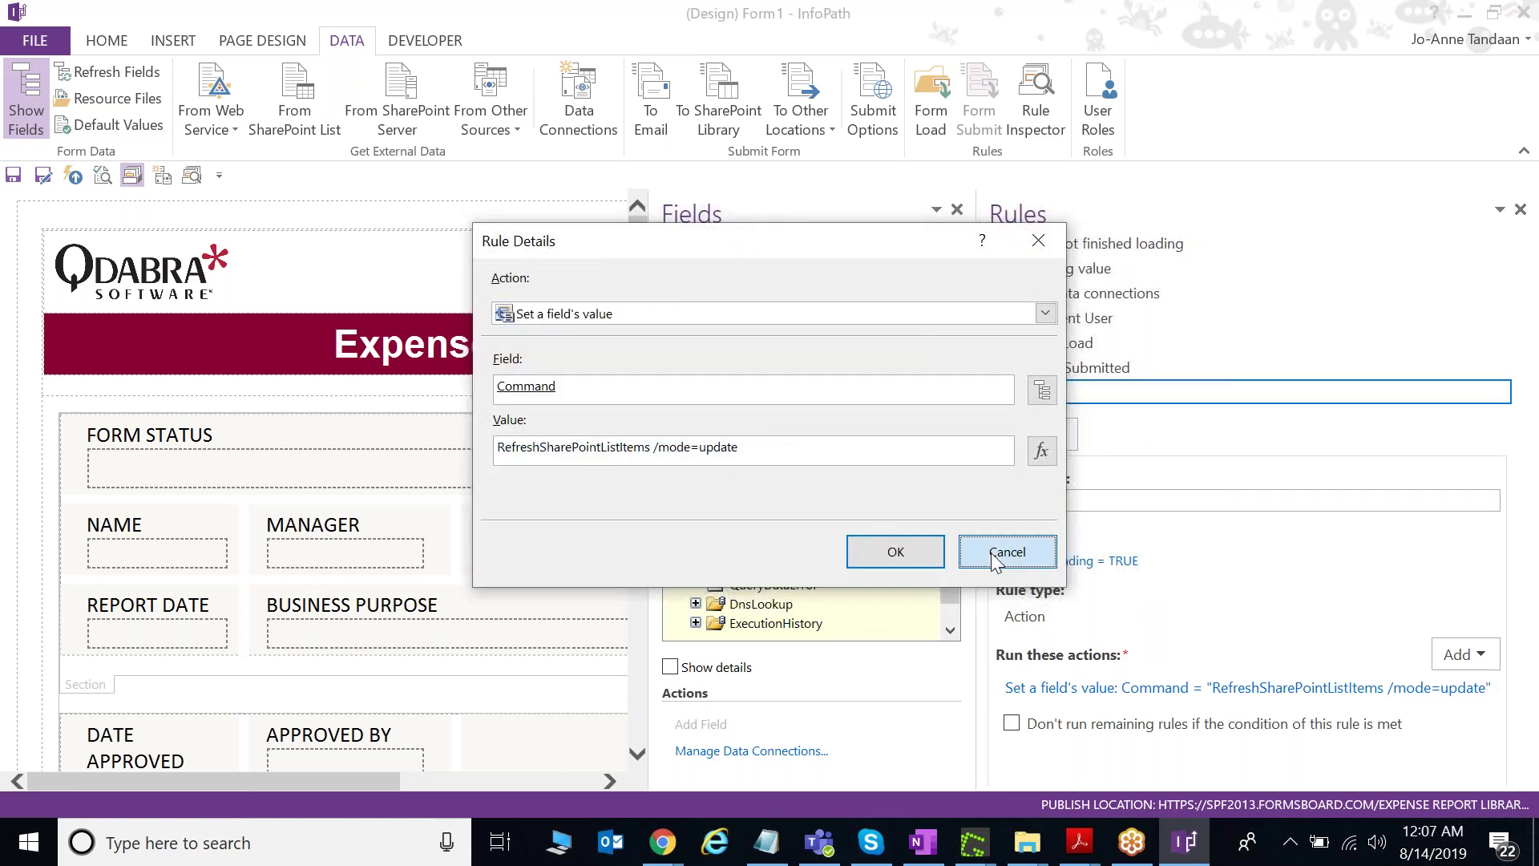
Switch to Chrome and view the items in the Expense Reports and Expense List Items SharePoint lists.
mouse_move(682, 854)
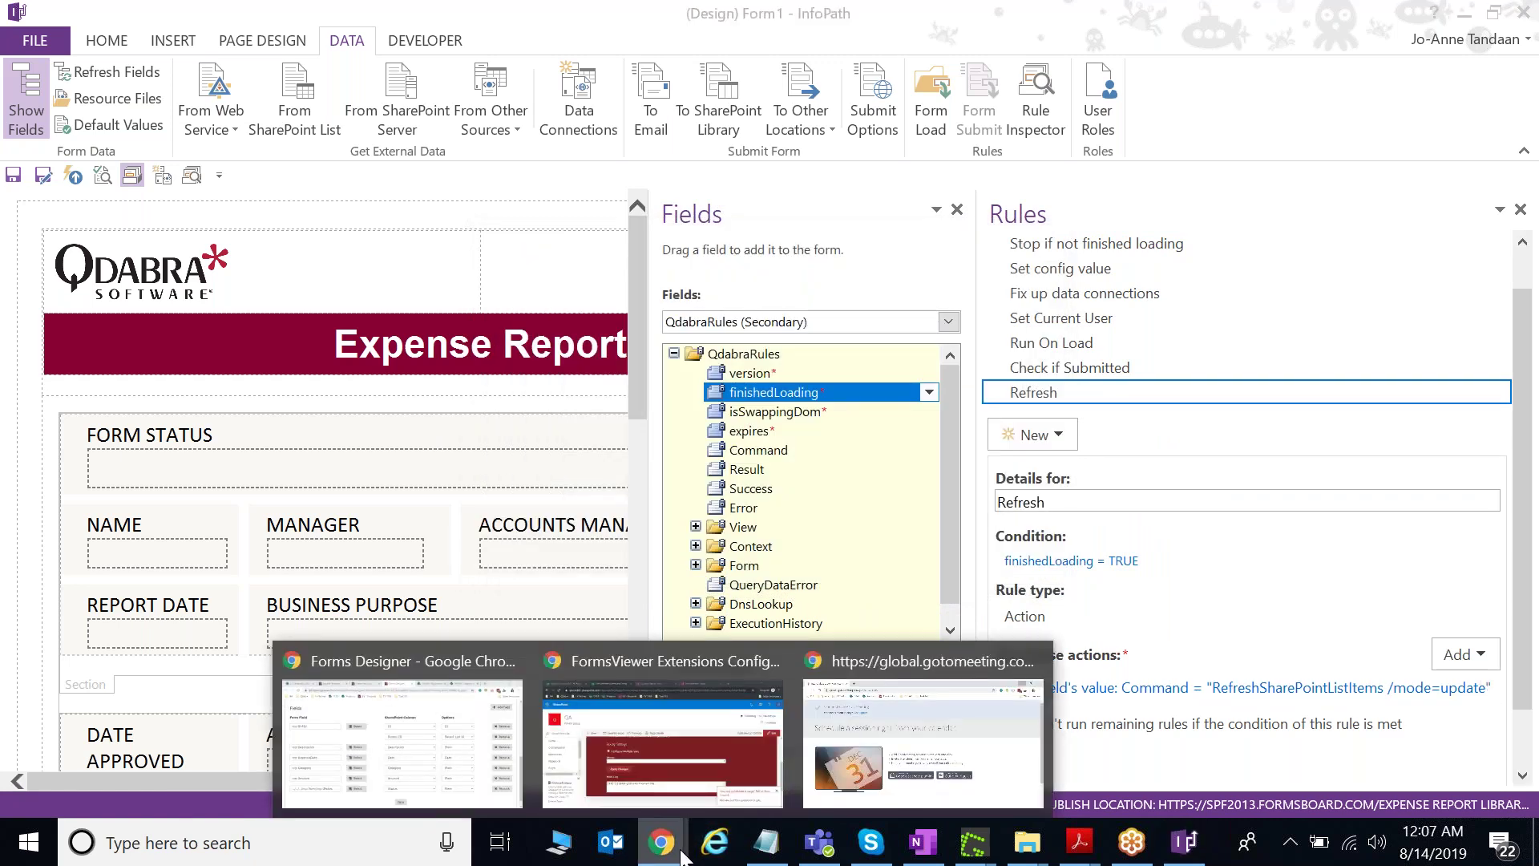
click(467, 792)
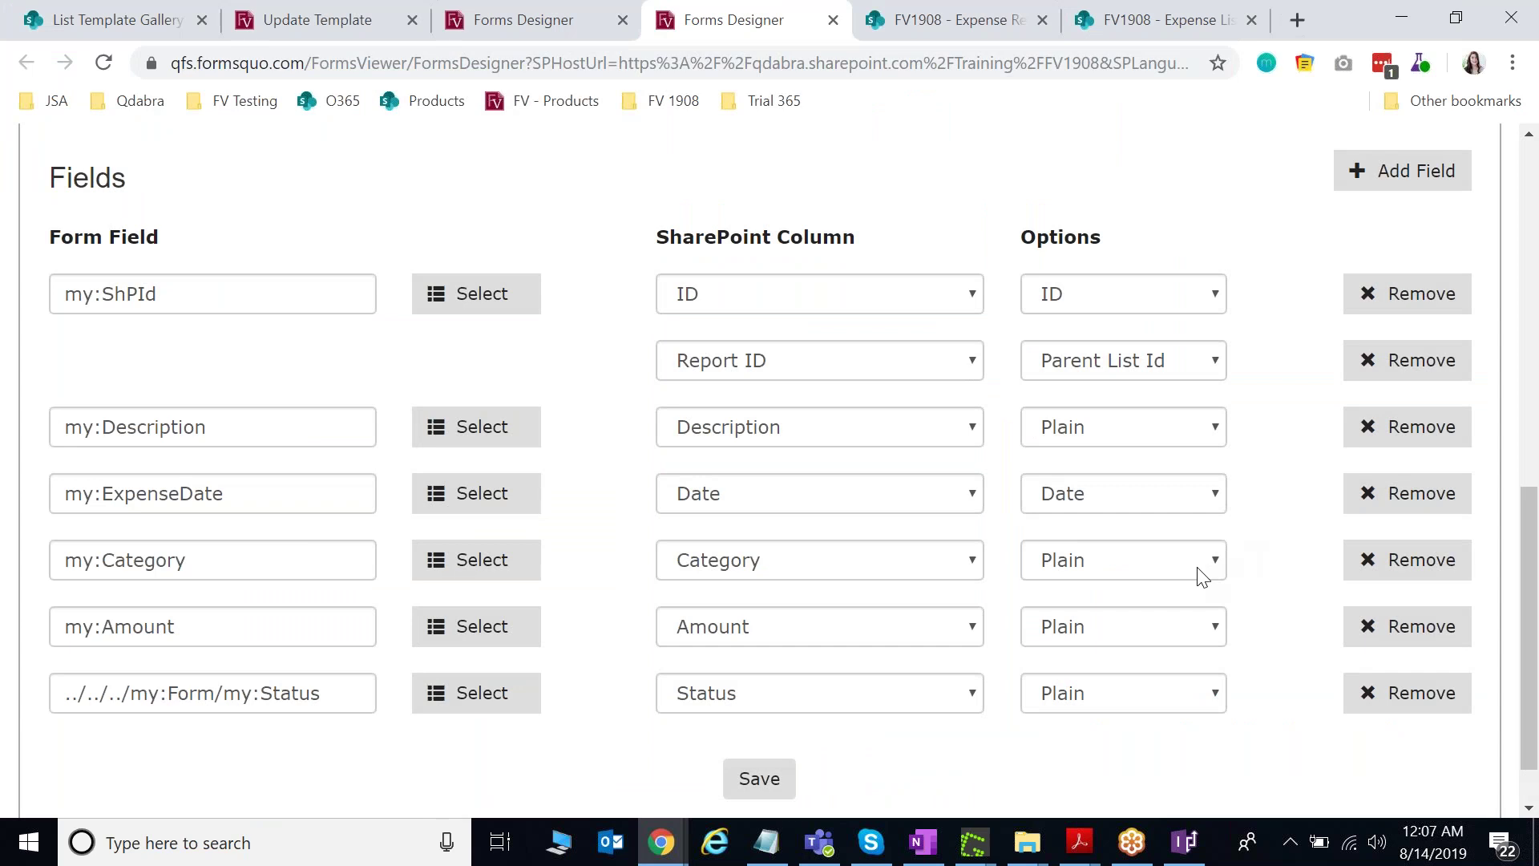
click(998, 29)
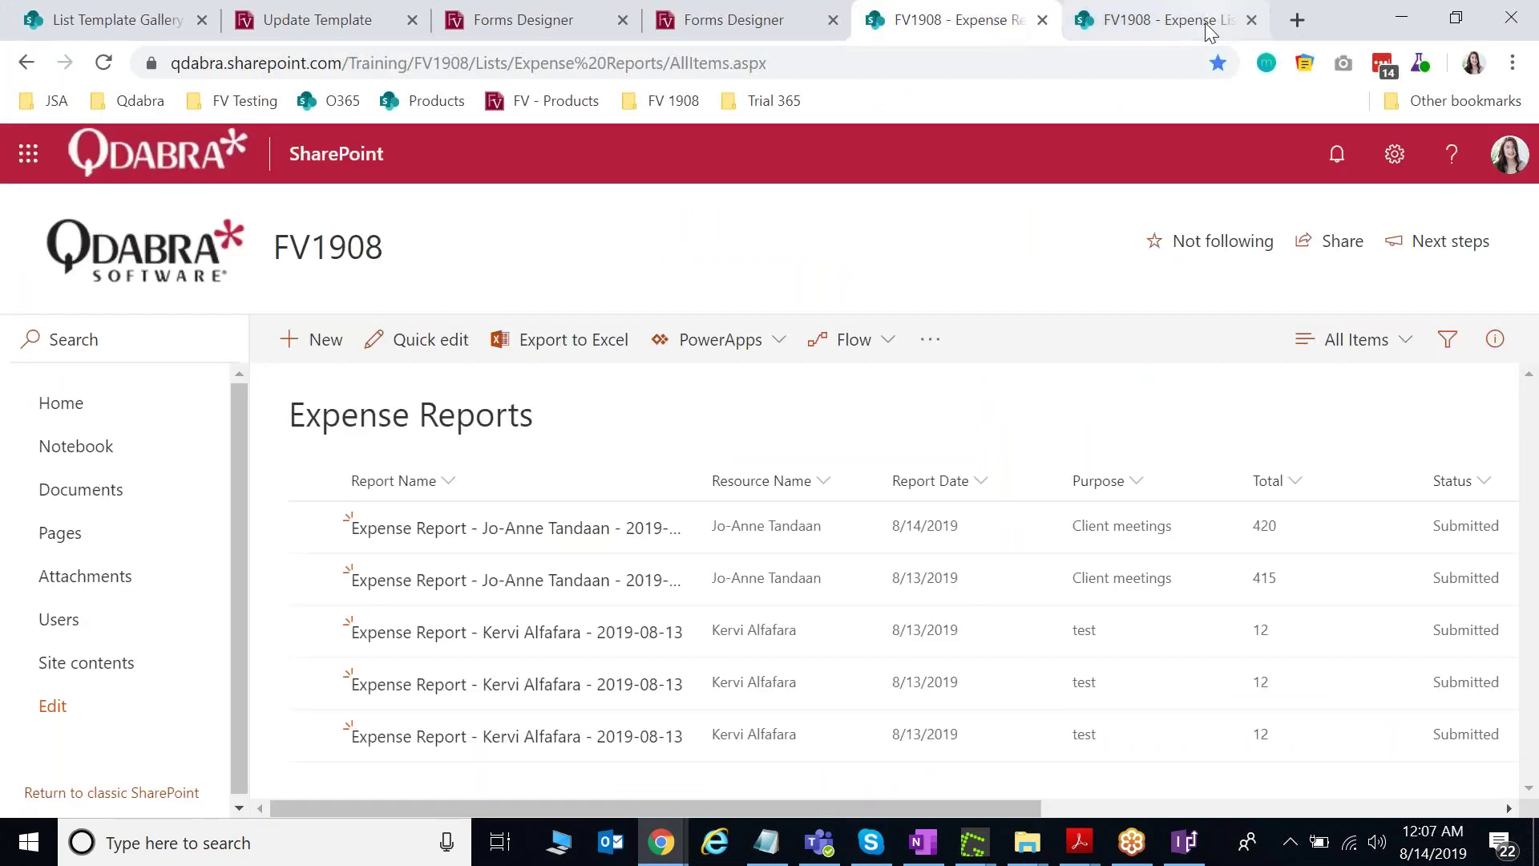
click(1211, 30)
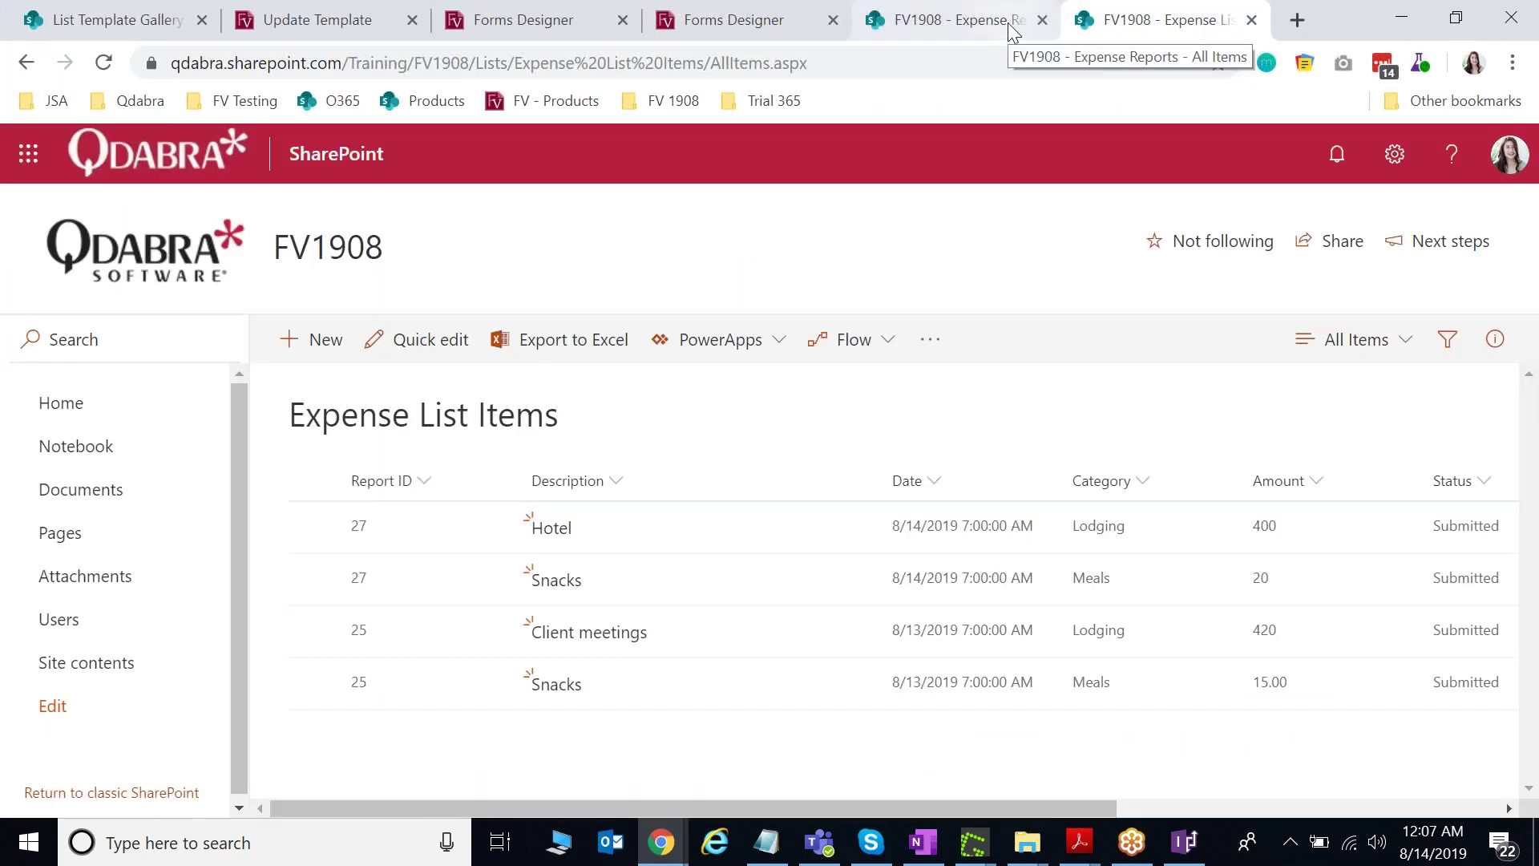
Open the Hotel item in the Expense List Items list and set its Amount to 420.
click(553, 528)
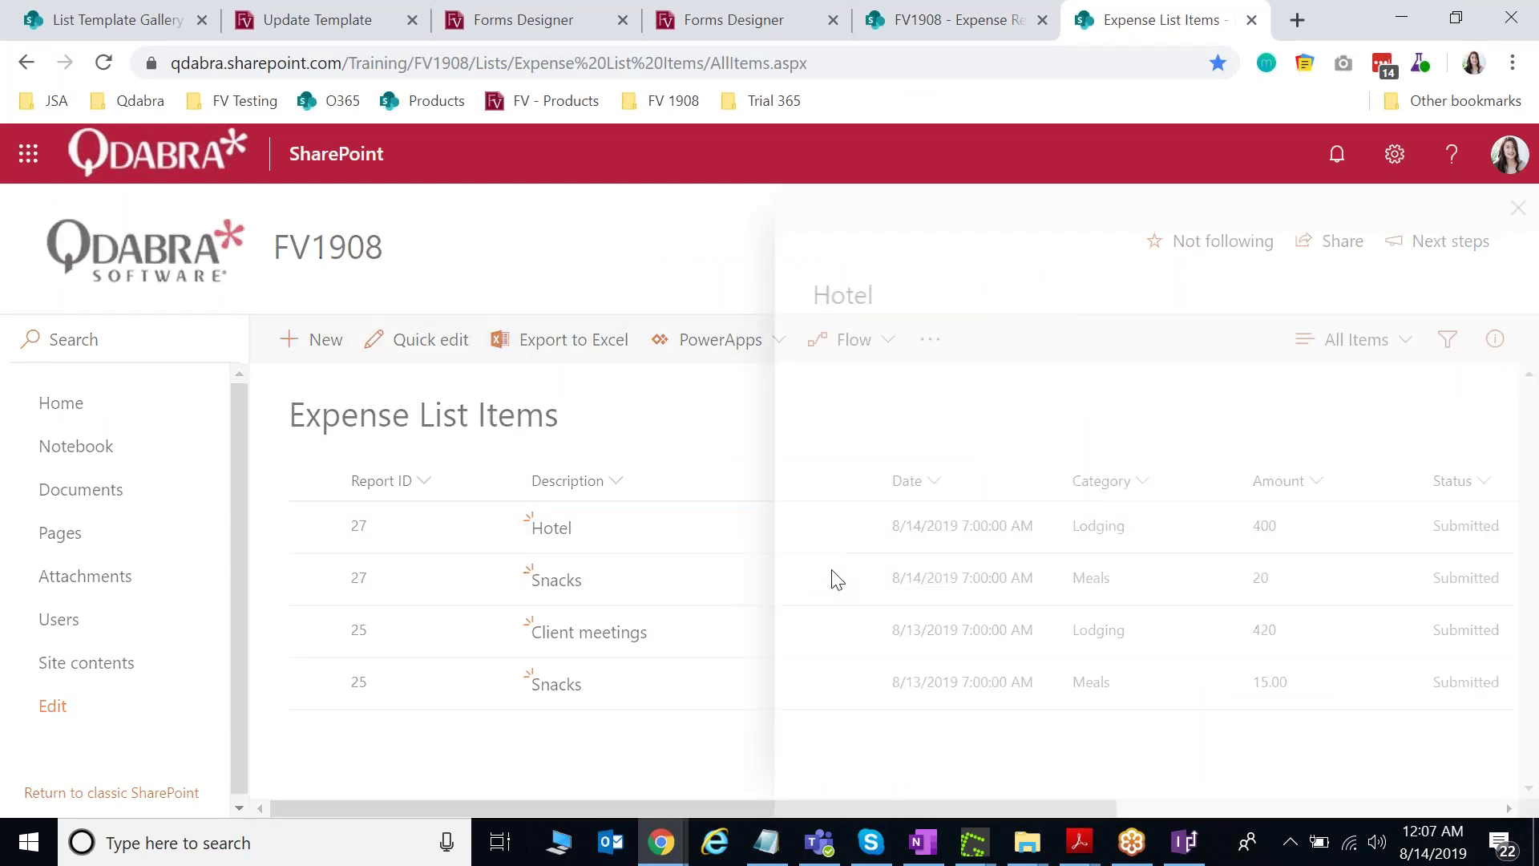
scroll(1061, 468, down, 2)
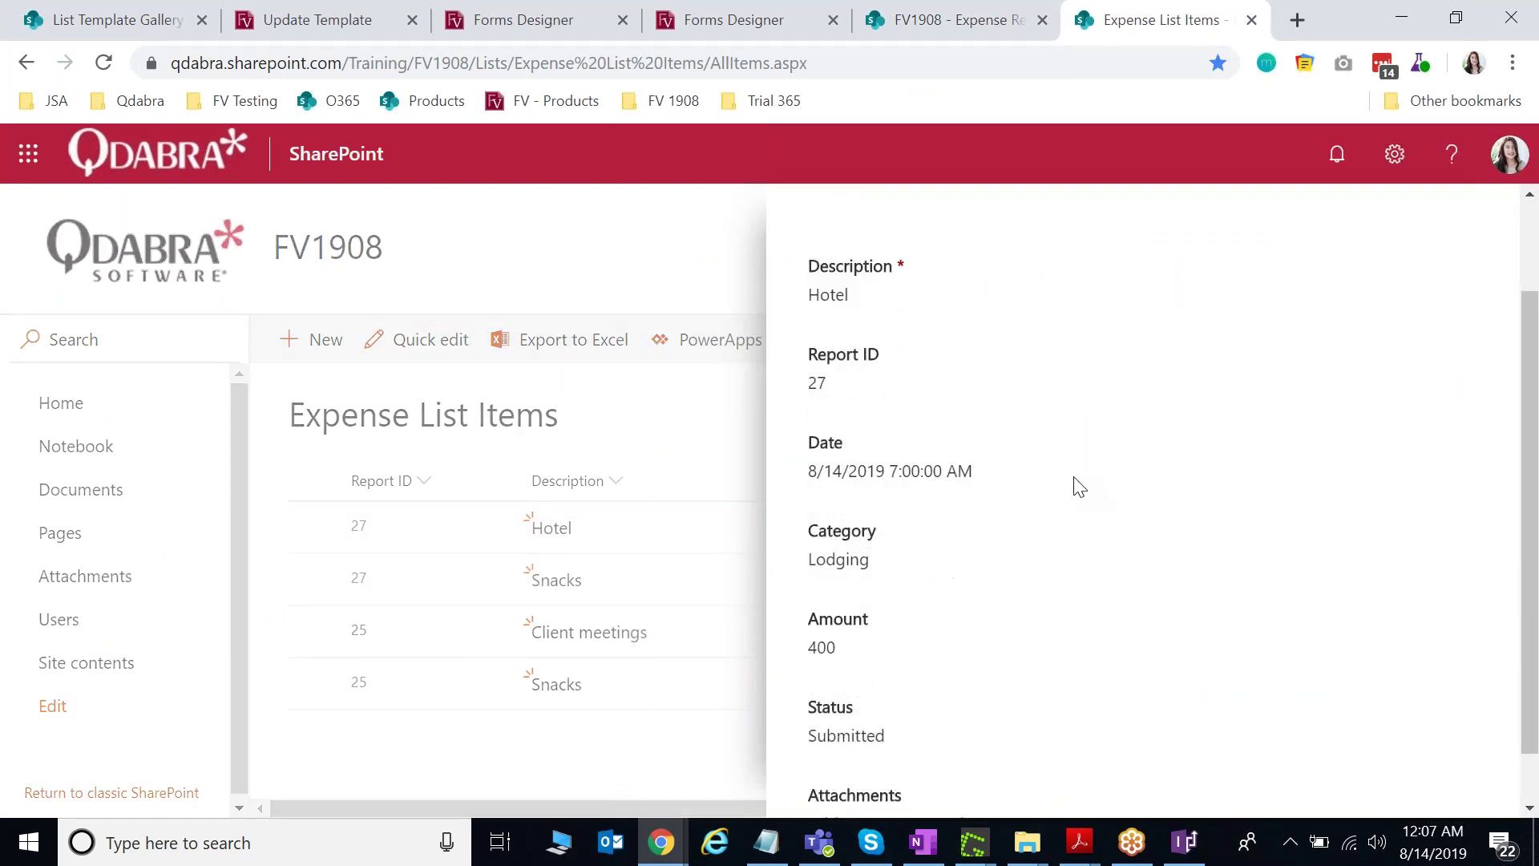
scroll(1079, 486, down, 1)
click(873, 597)
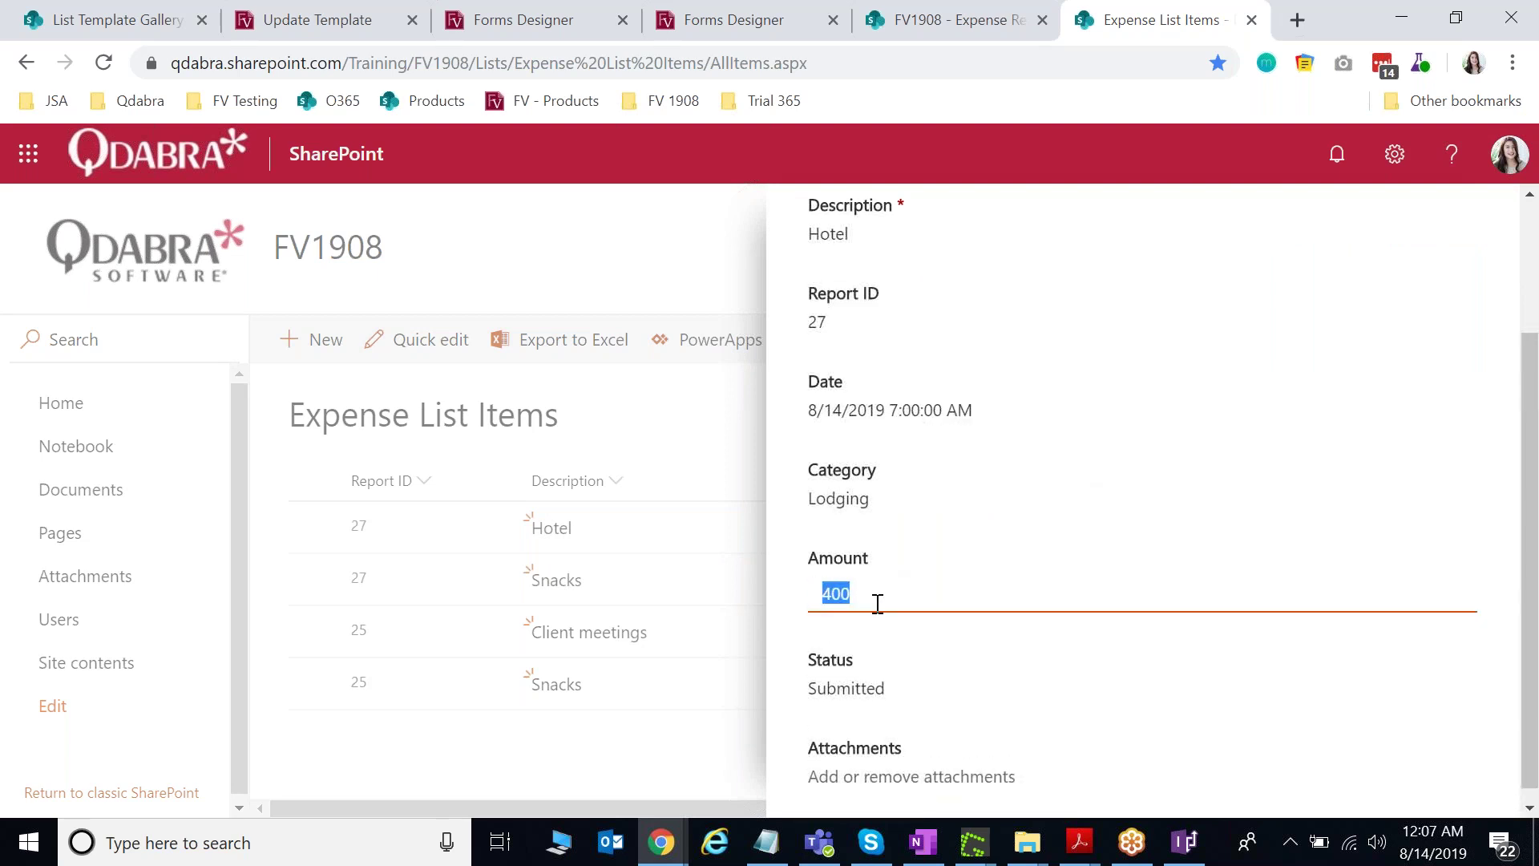
click(859, 594)
key(BackSpace)
key(BackSpace)
text(20)
click(906, 565)
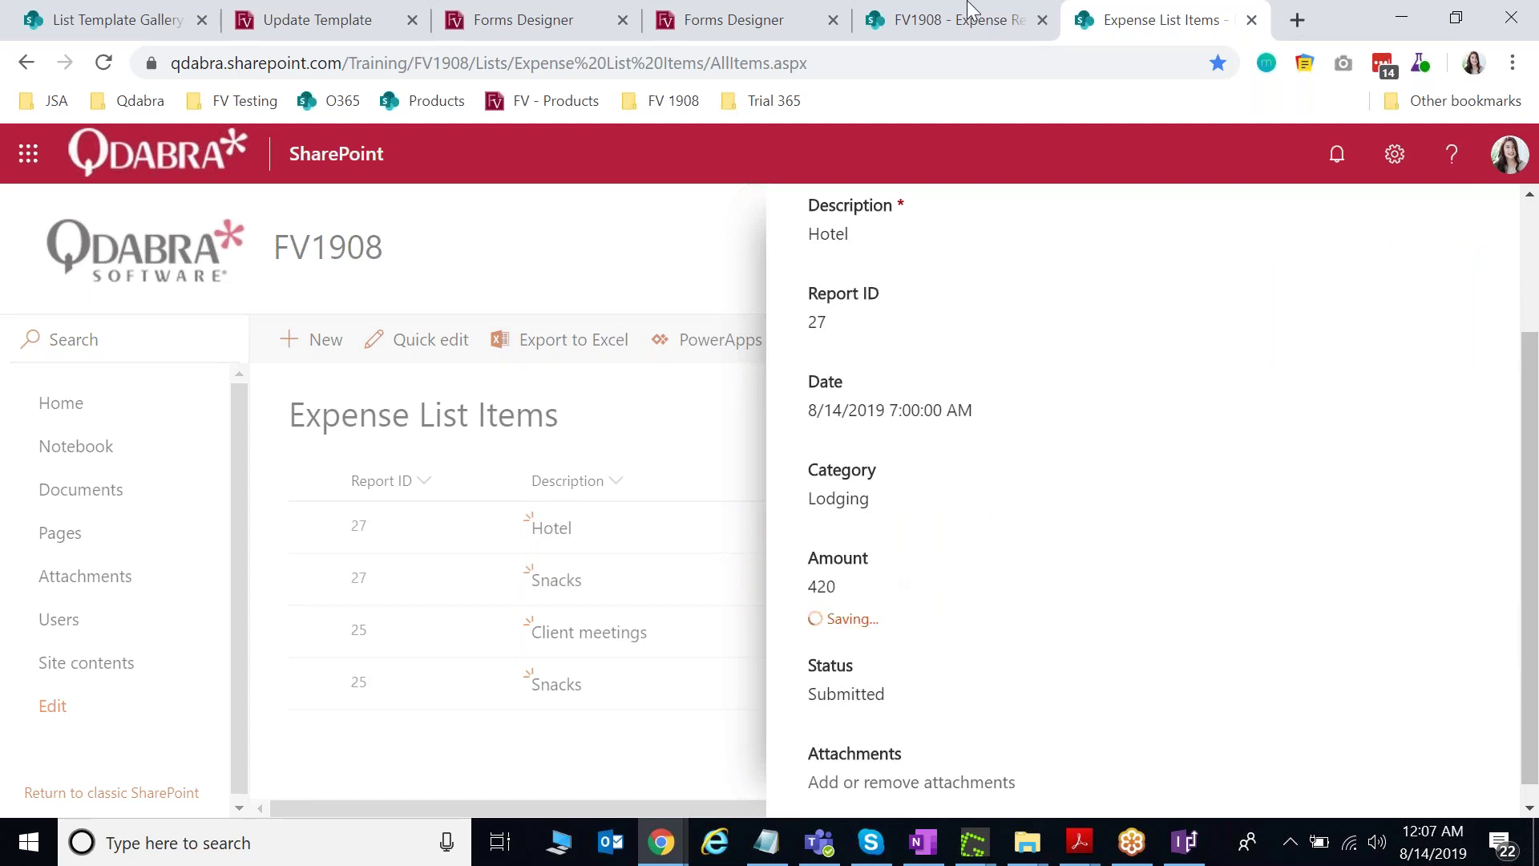
Open the Expense Report Form Lib bookmark from the FV 1908 folder in a new browser tab.
click(1296, 19)
click(686, 106)
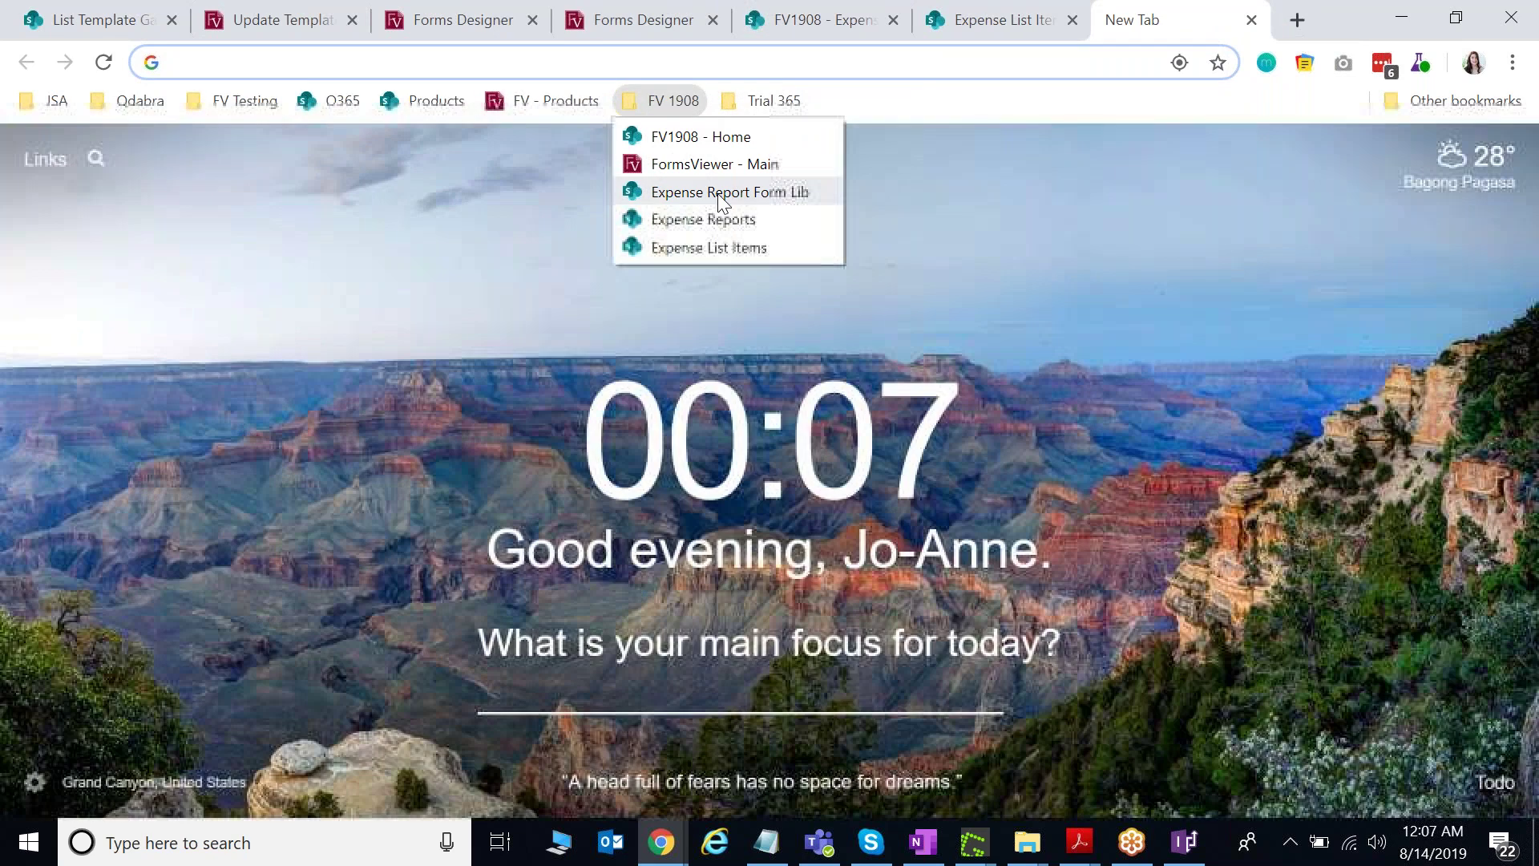
click(720, 193)
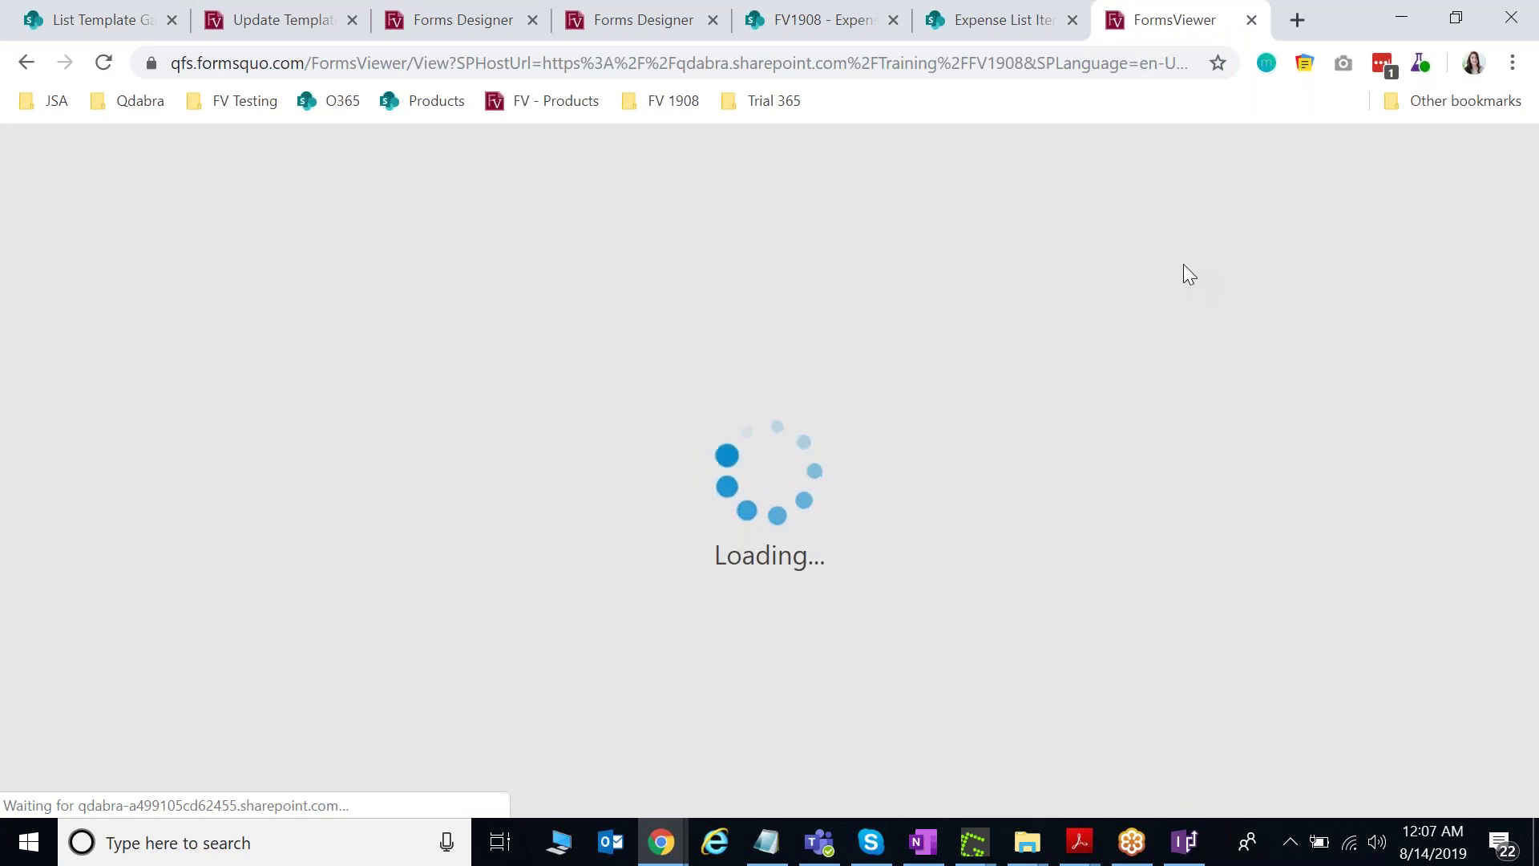
Examine the Expense Items table in the loaded FormsViewer expense report and highlight the Hotel item's amount.
click(1021, 29)
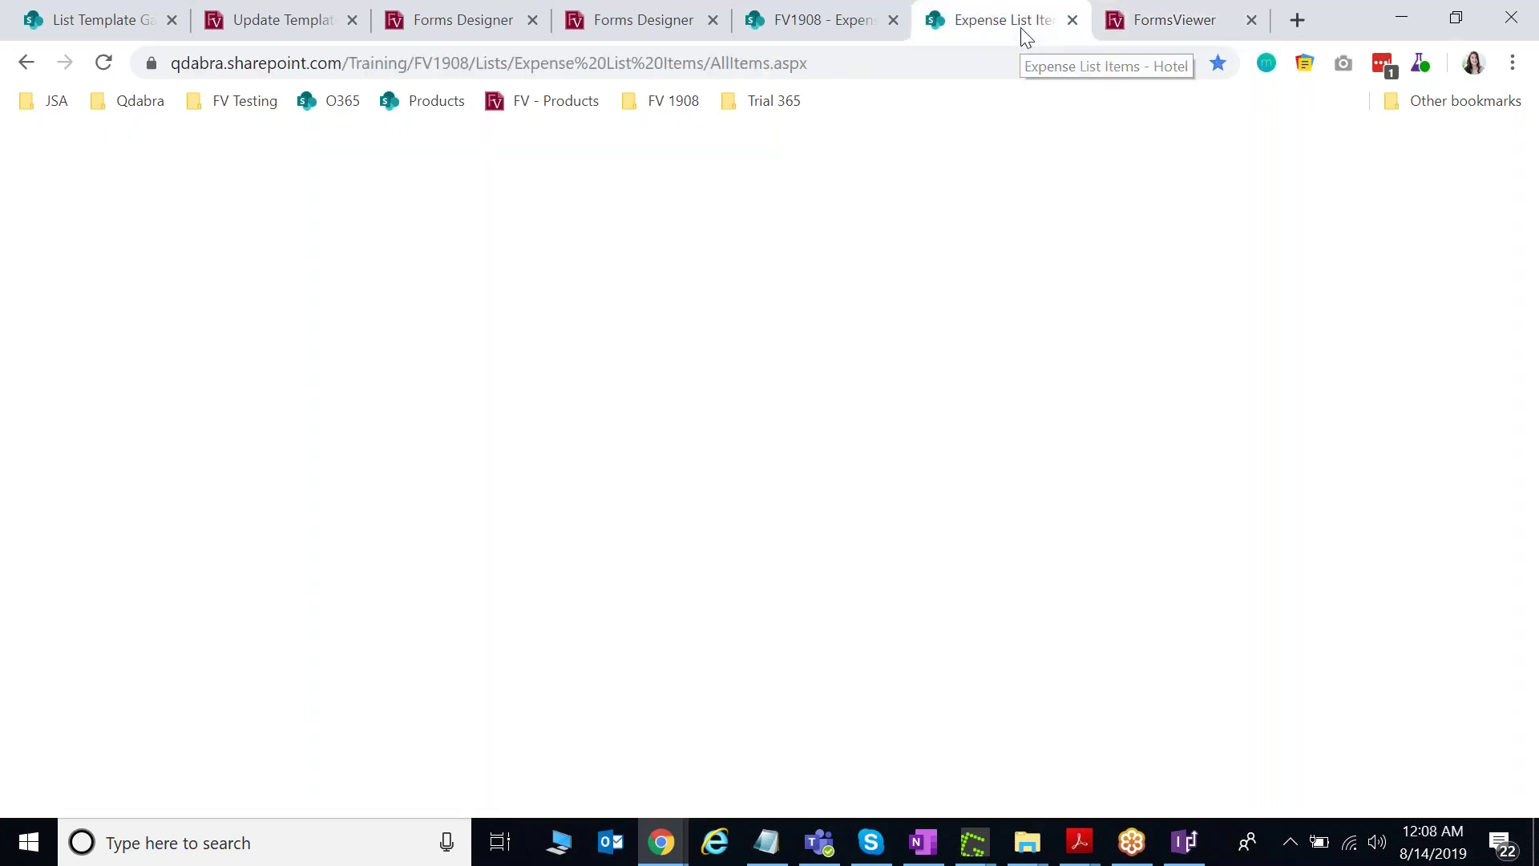
click(1134, 27)
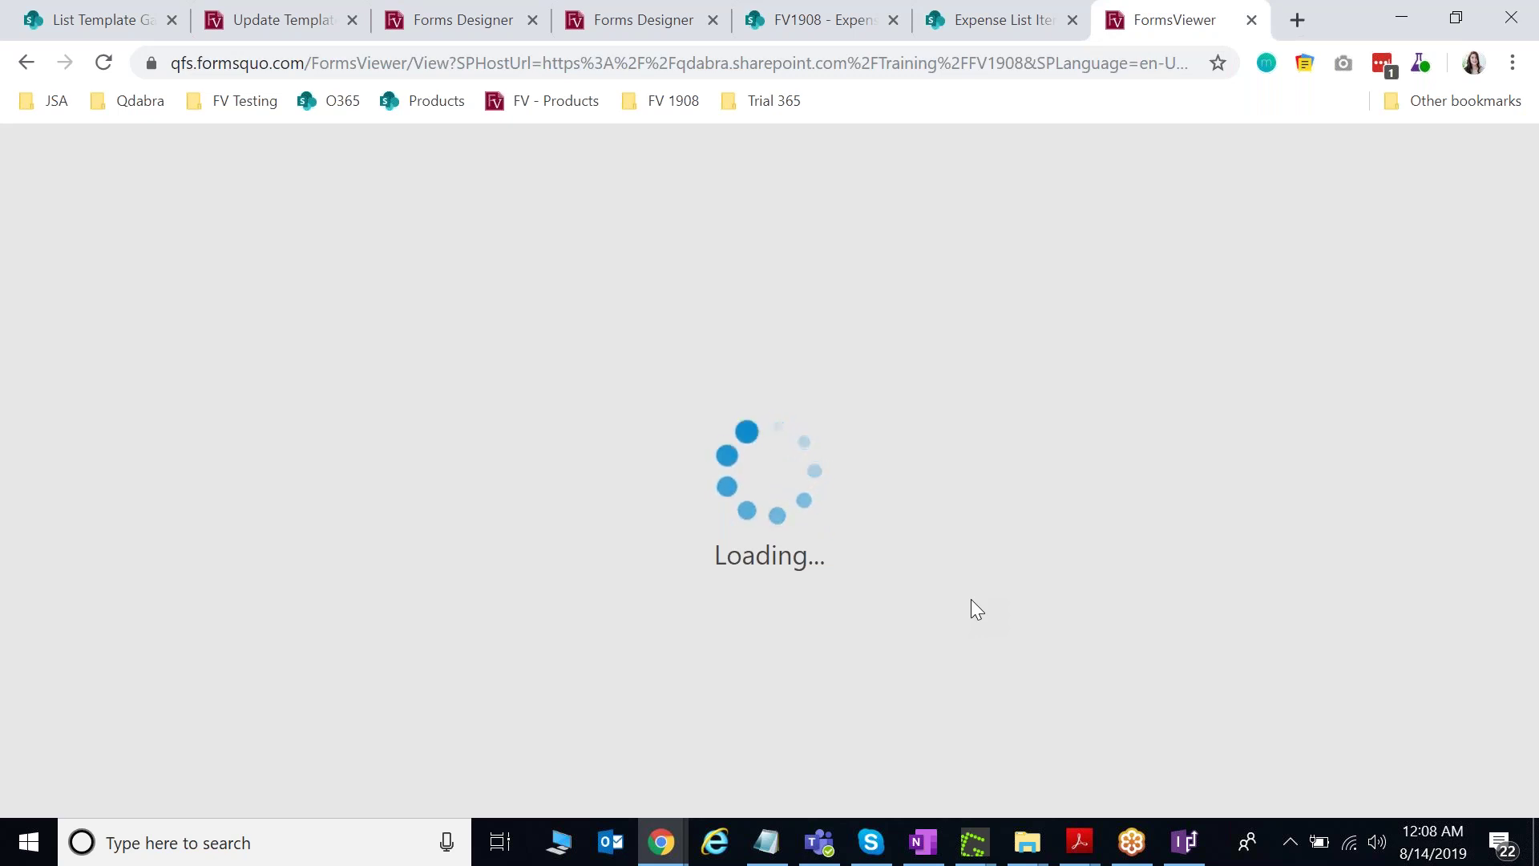
scroll(973, 609, down, 5)
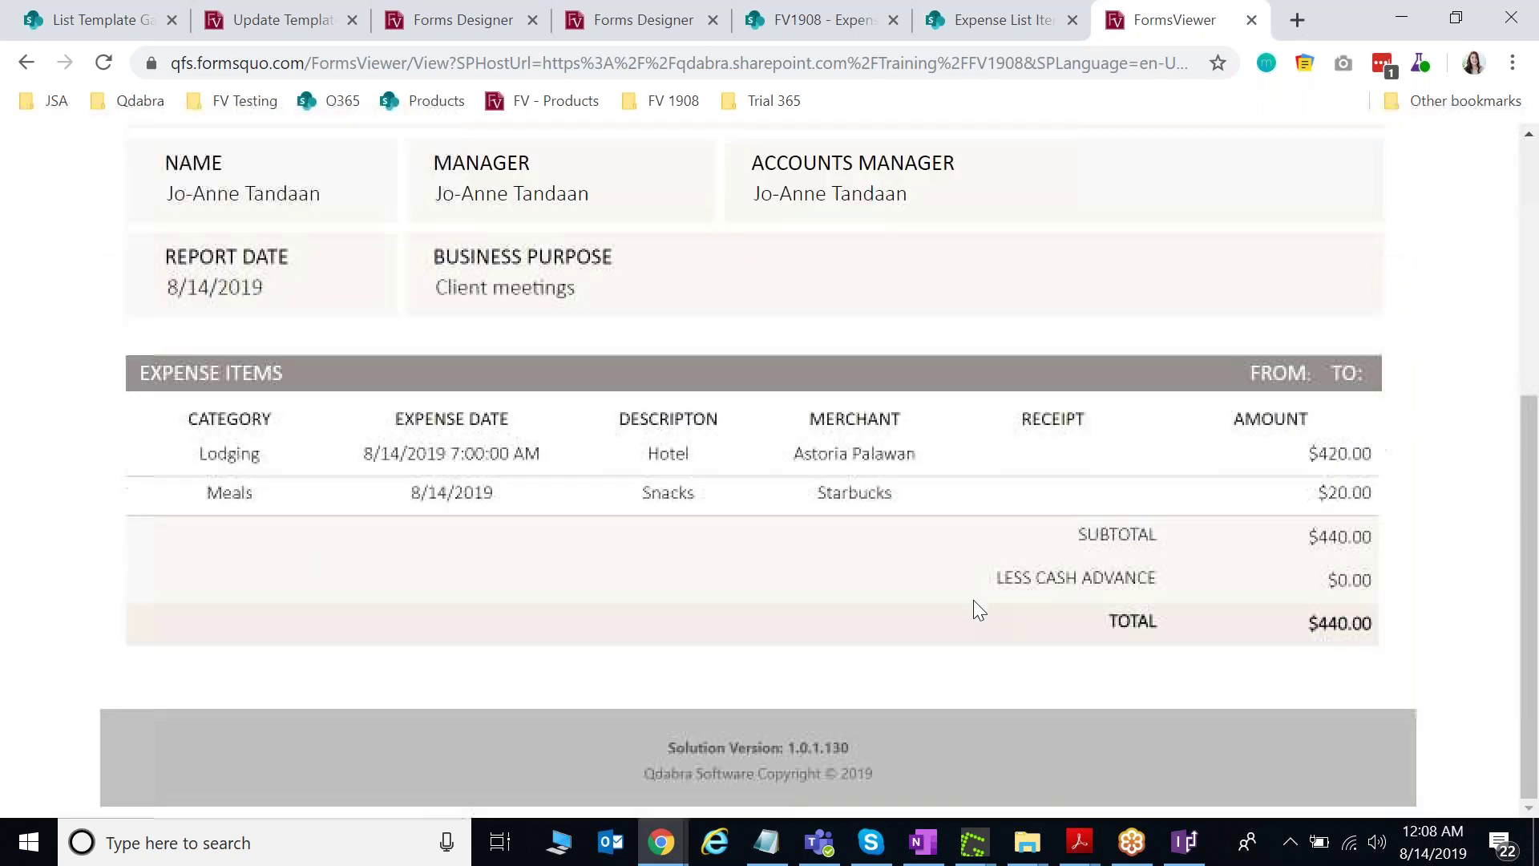
drag(1319, 453, 1374, 457)
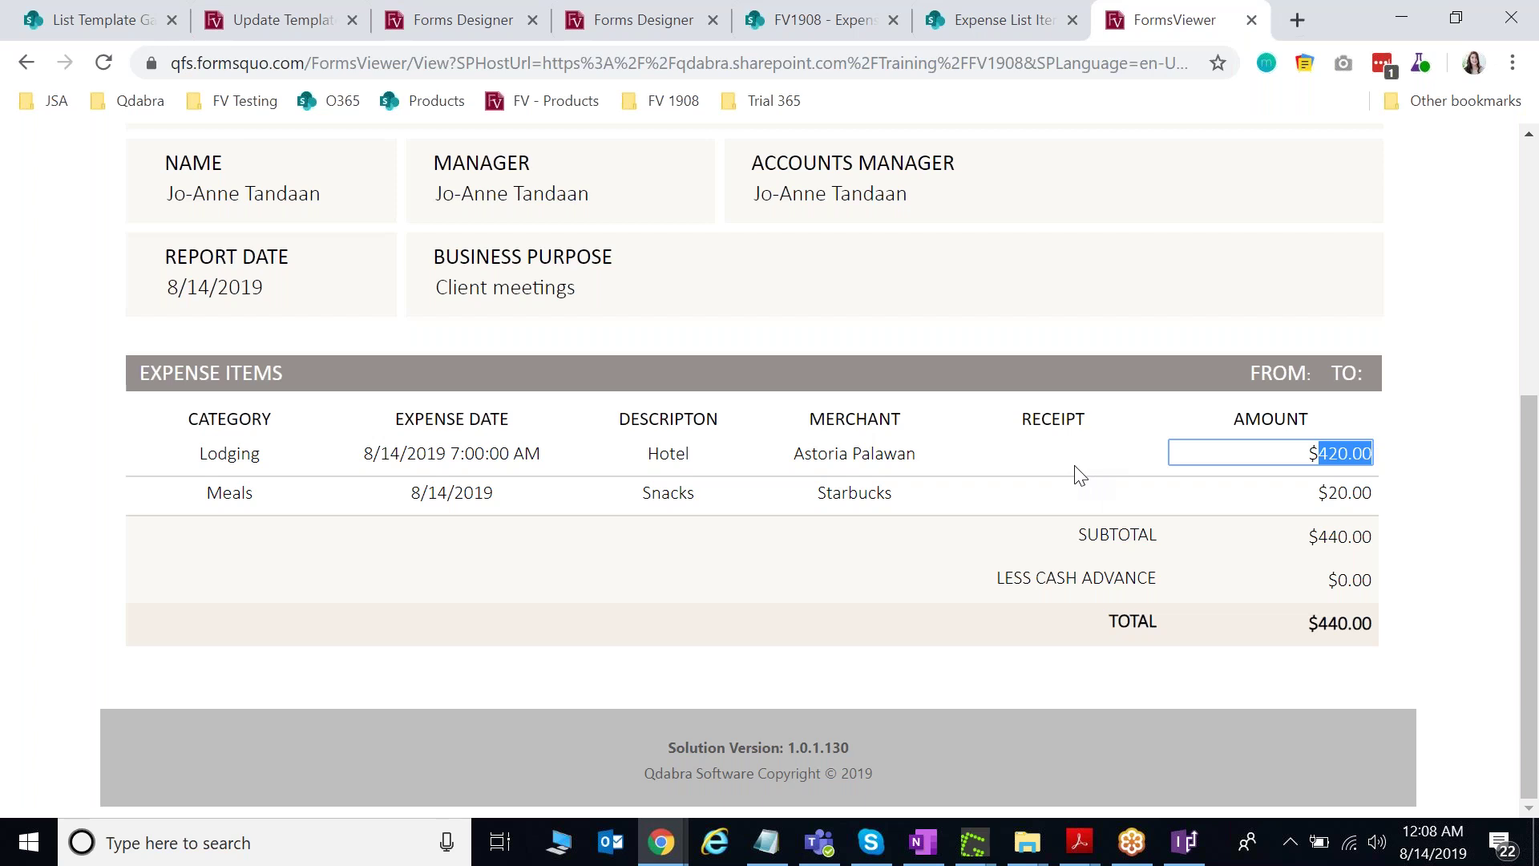
Open the form's debug view, highlight the RefreshSharePointListItems /mode=update command, and return to the expense report.
triple_click(795, 746)
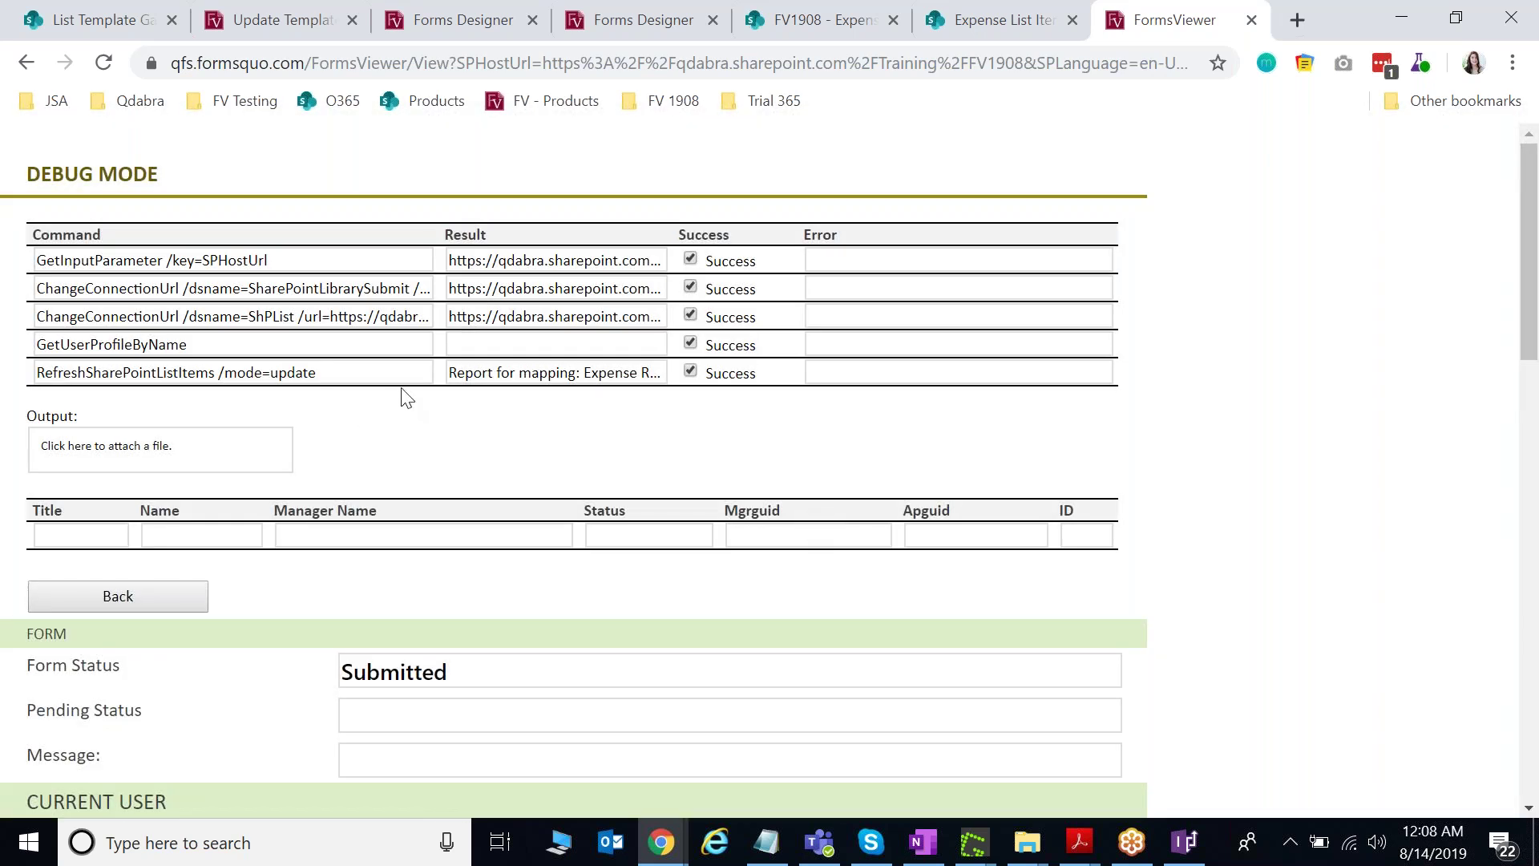
triple_click(387, 368)
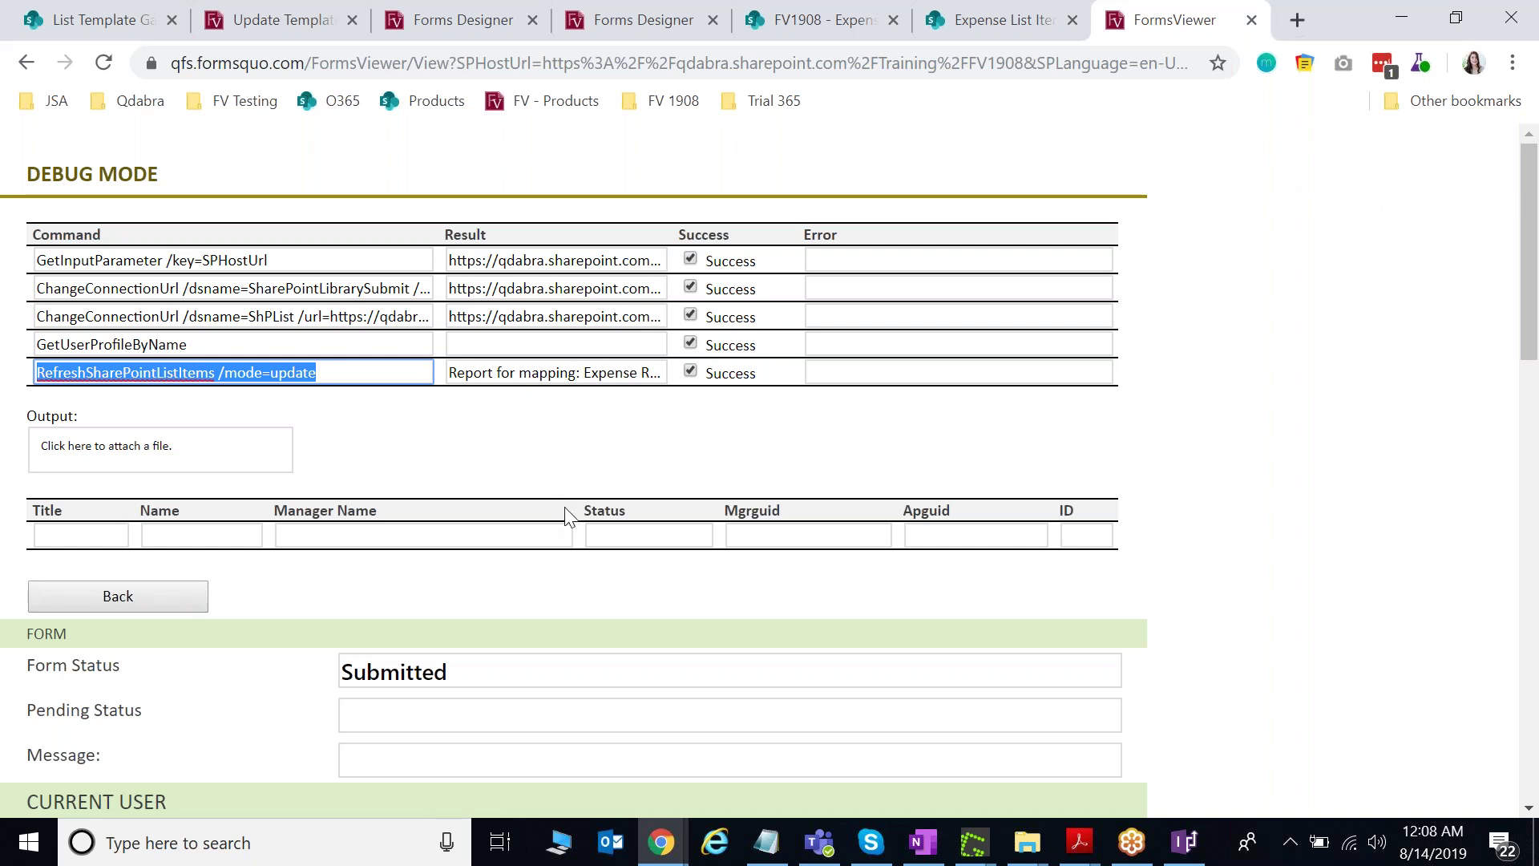
click(170, 598)
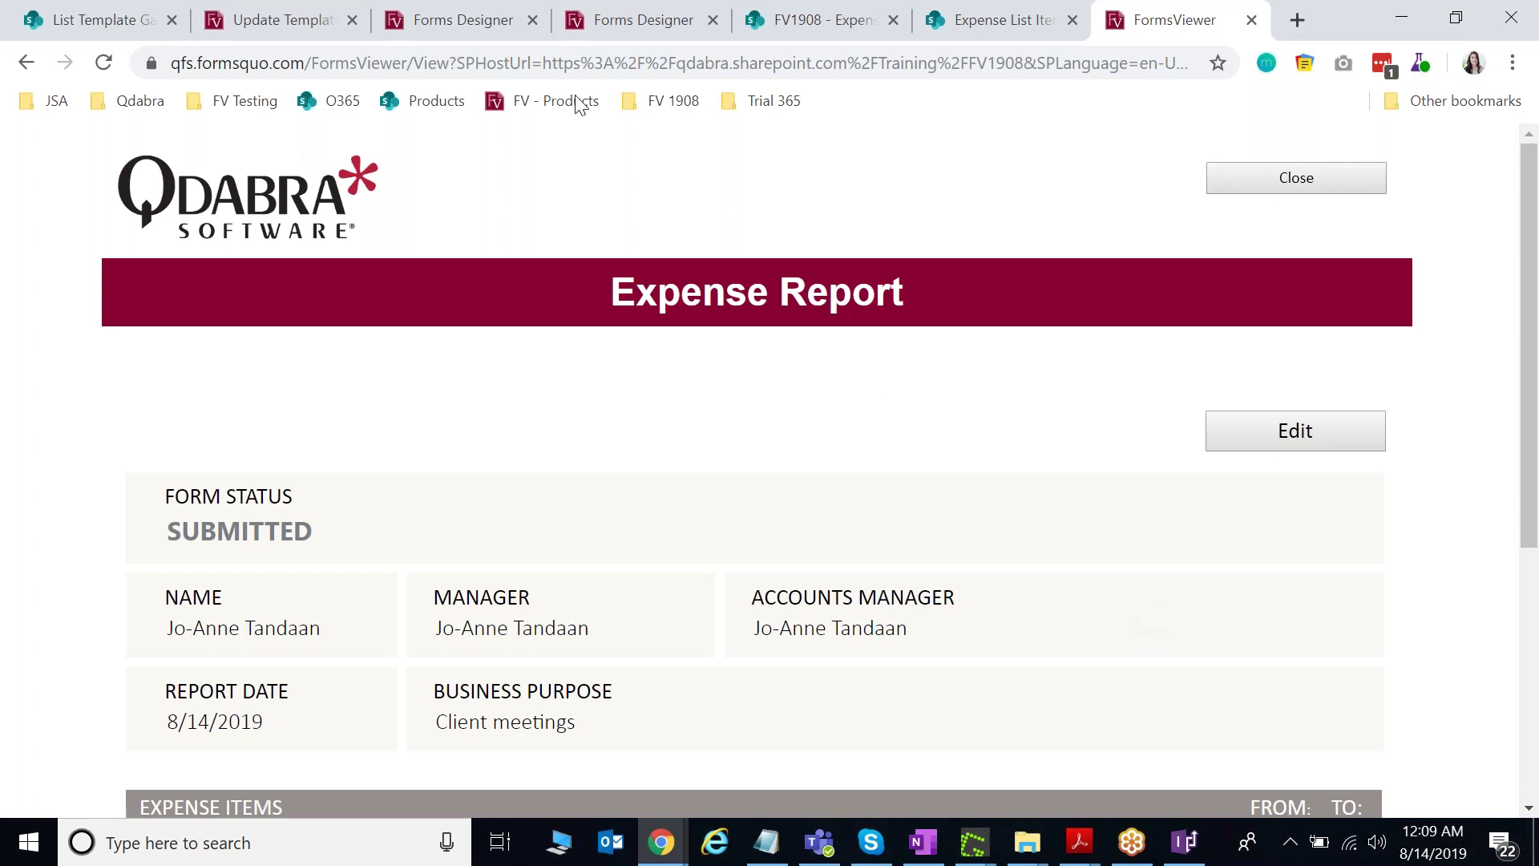
Review the Expense Reports and Expense List Items mapping hierarchy in the Forms Designer's SharePoint list mappings.
click(619, 24)
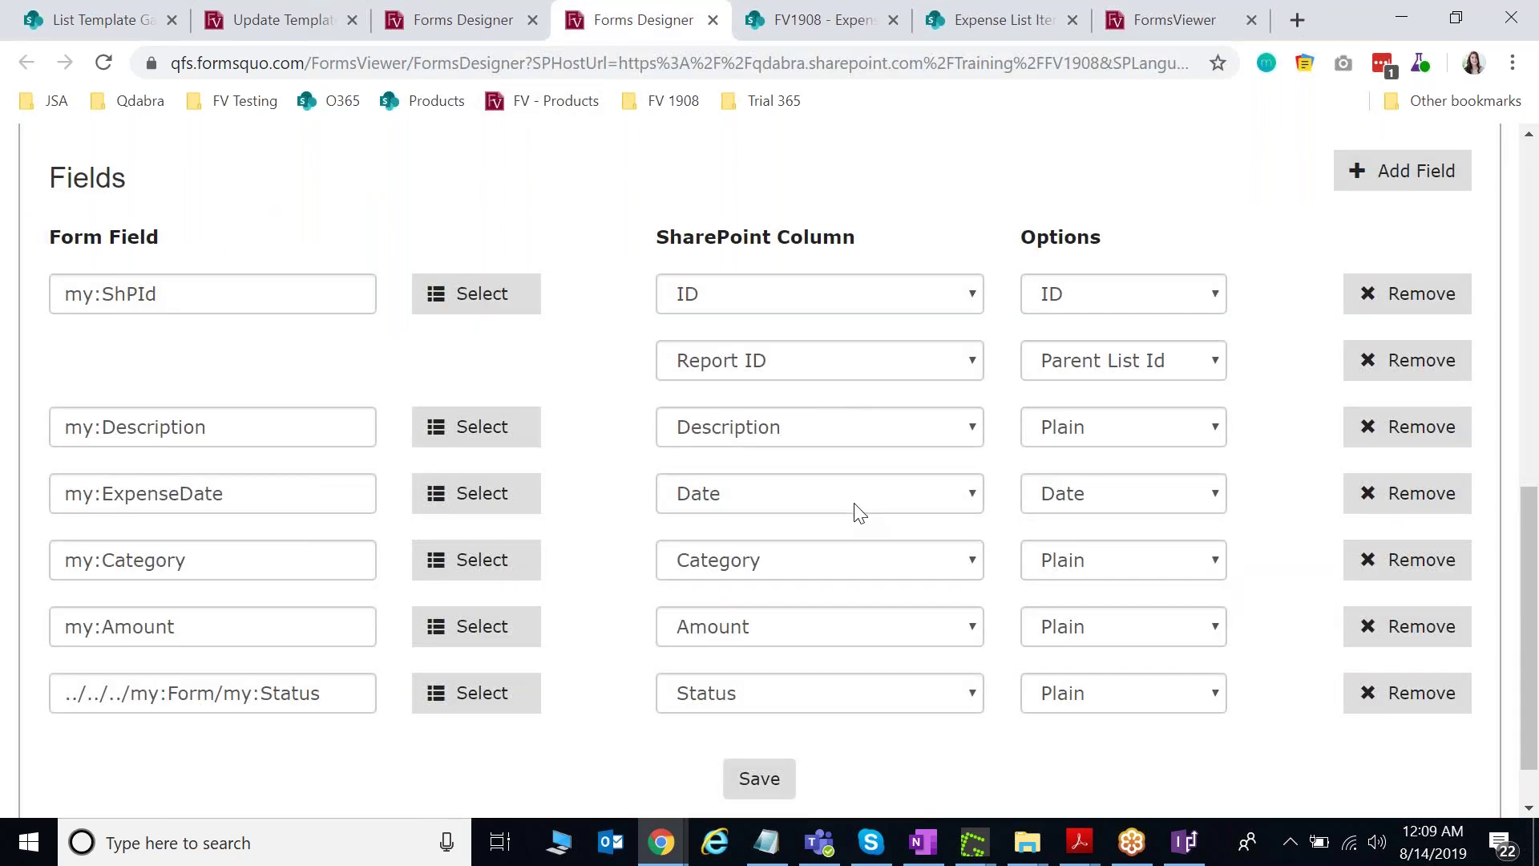
scroll(853, 509, up, 5)
scroll(854, 510, up, 3)
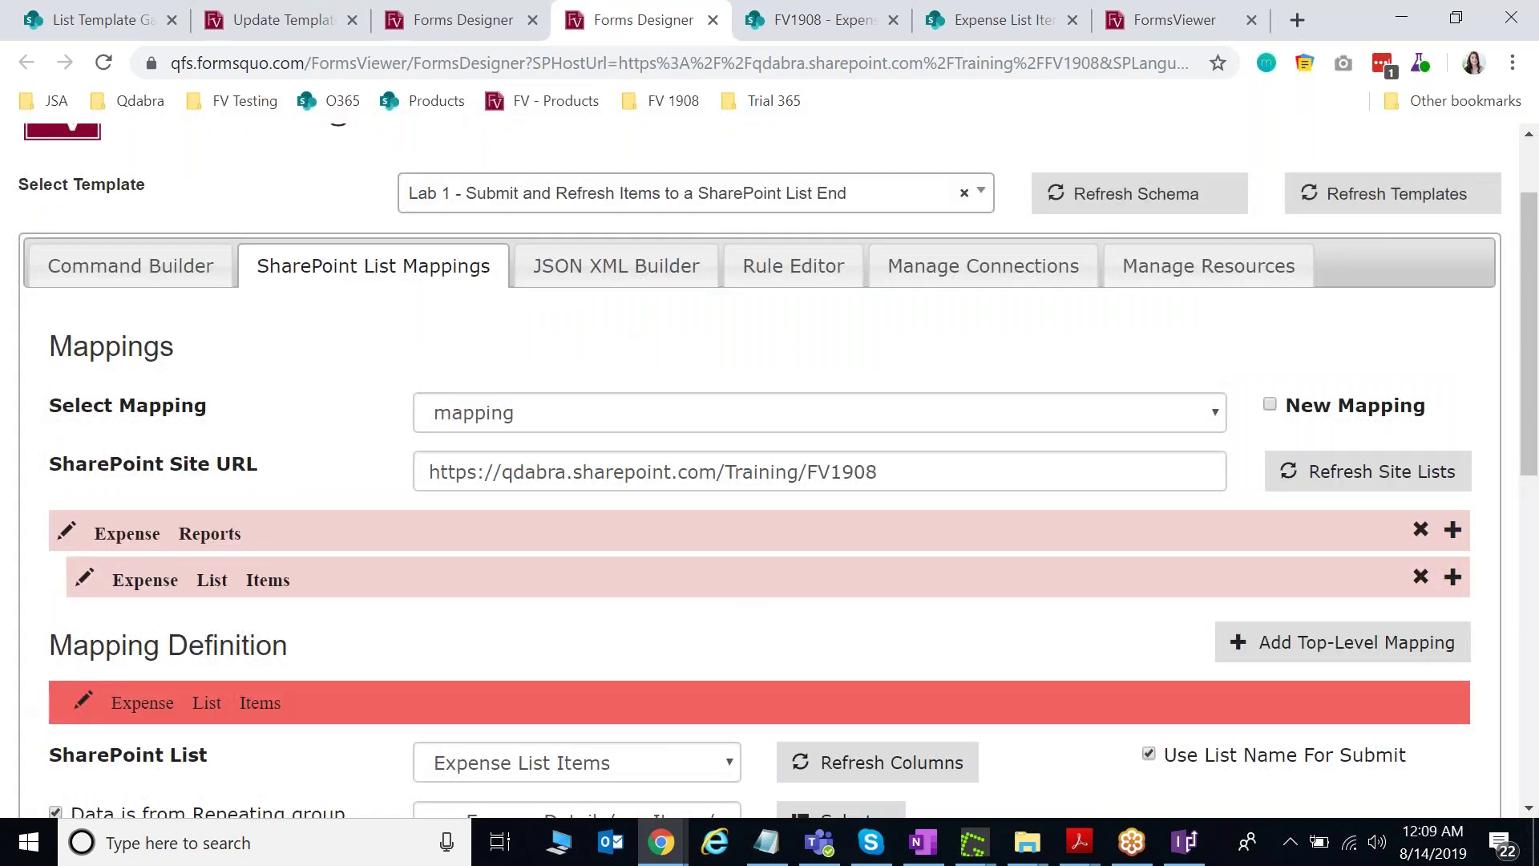
scroll(769, 473, up, 2)
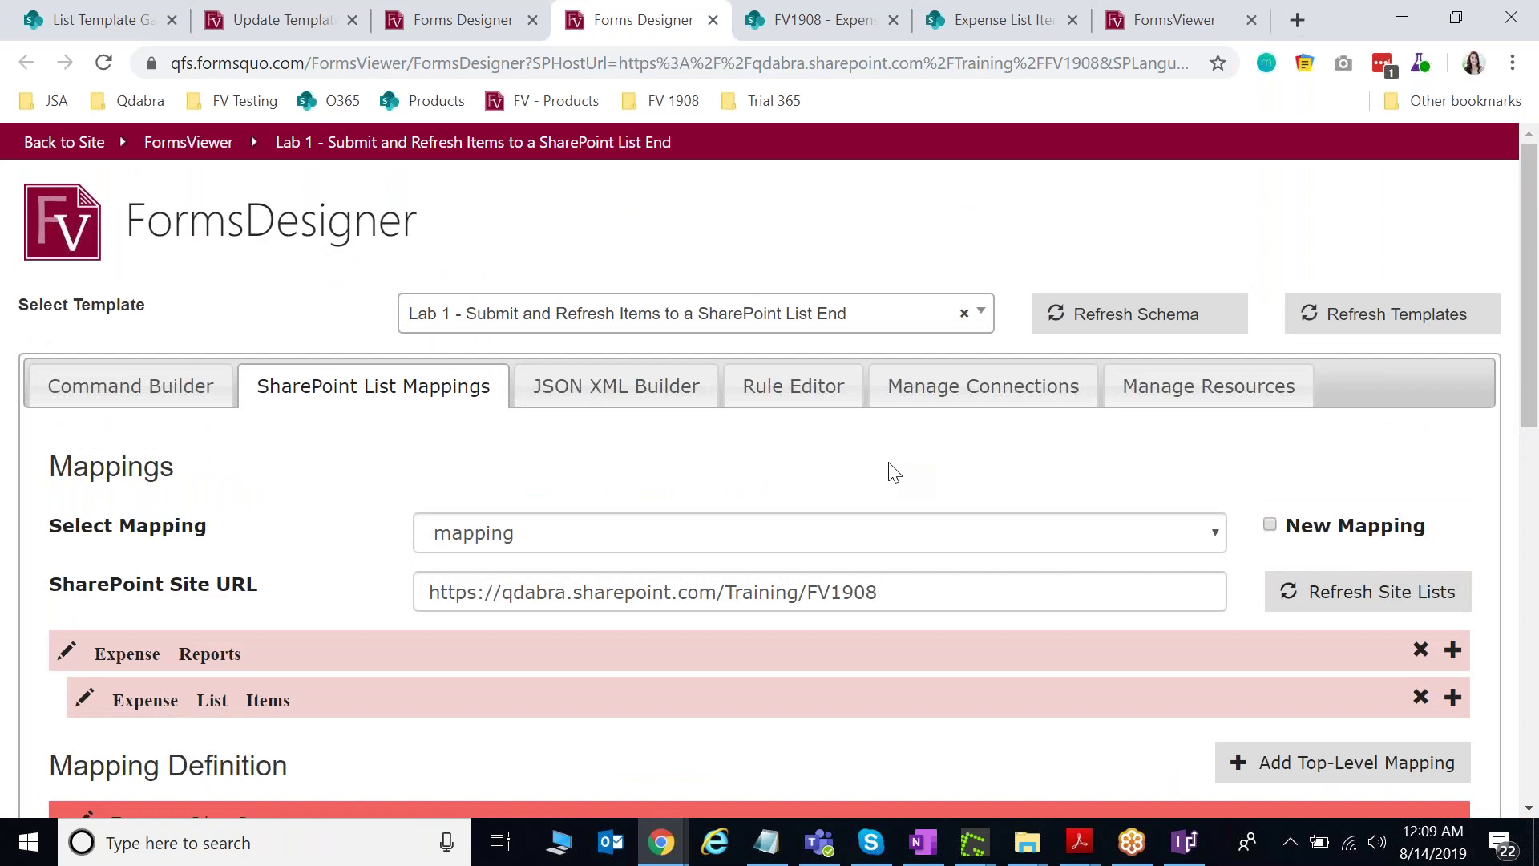
scroll(894, 473, down, 2)
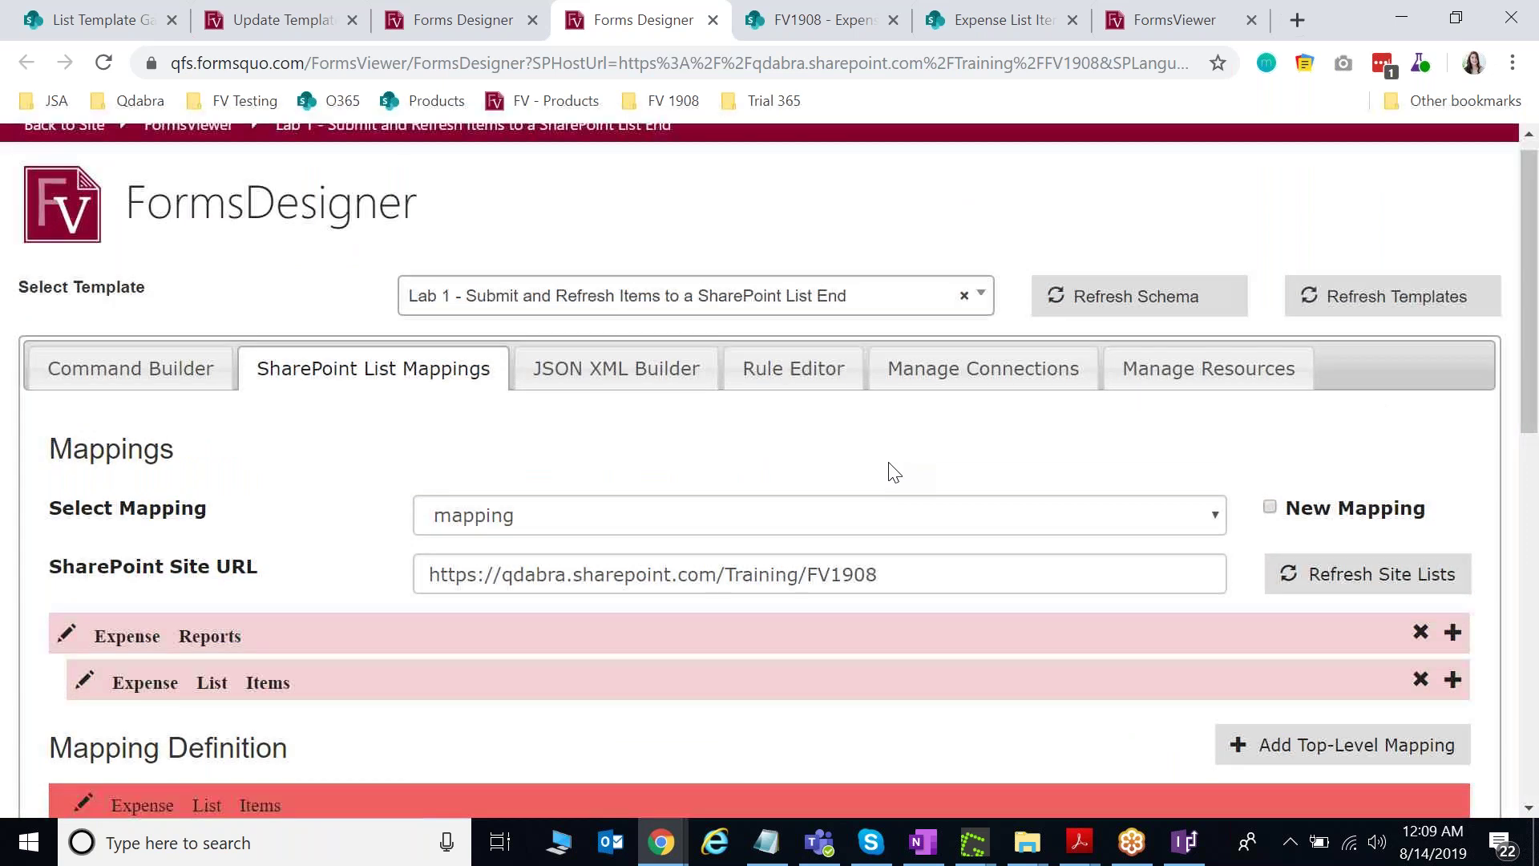
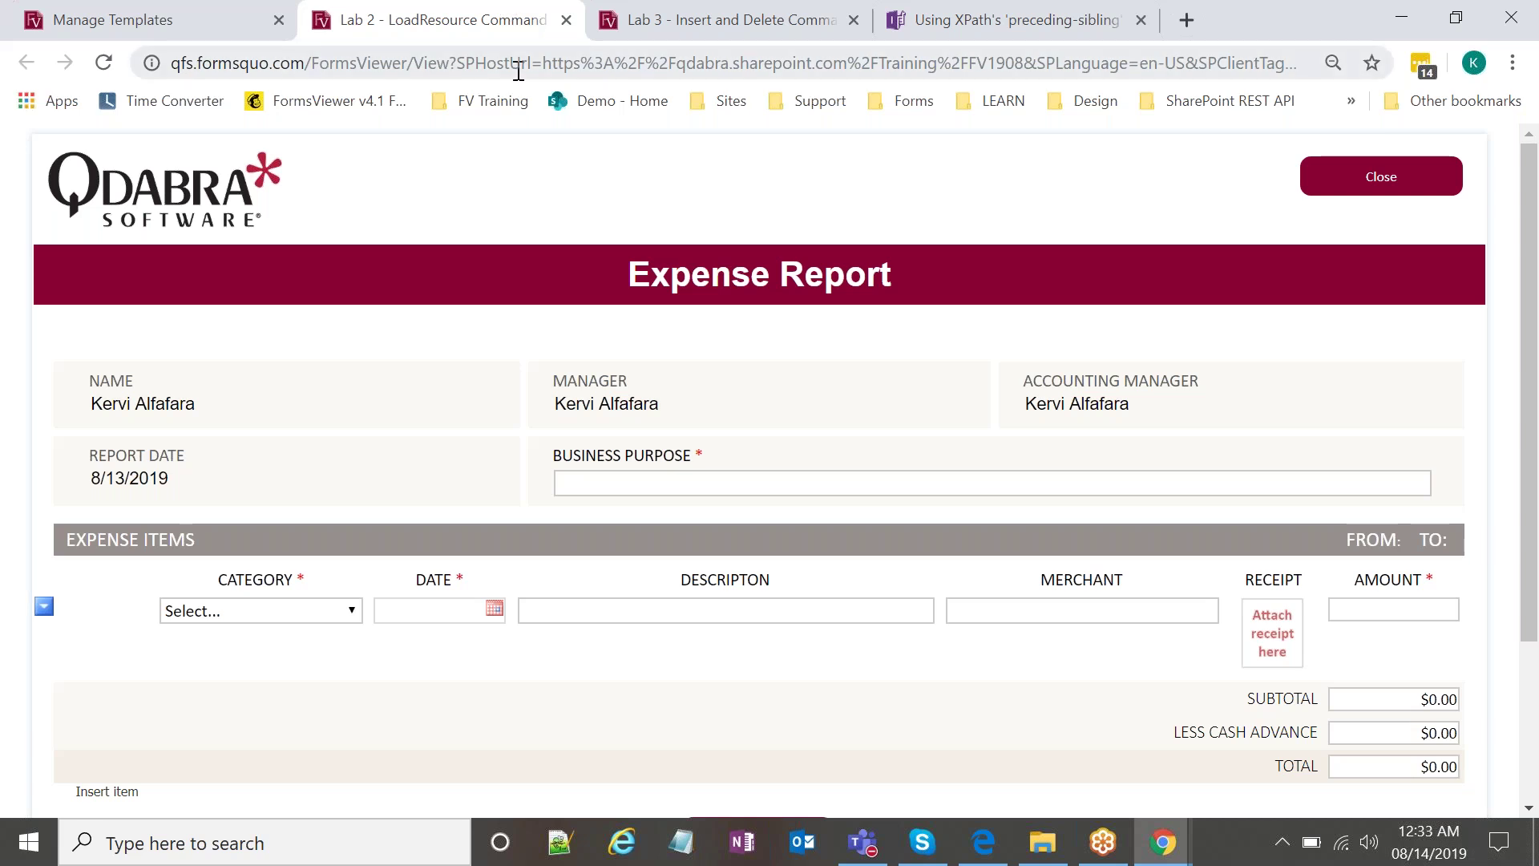
Add three blank expense item rows to the Lab 2 expense report, two with Insert Item after and one with Insert item.
scroll(525, 337, down, 2)
scroll(525, 337, up, 2)
scroll(134, 528, down, 2)
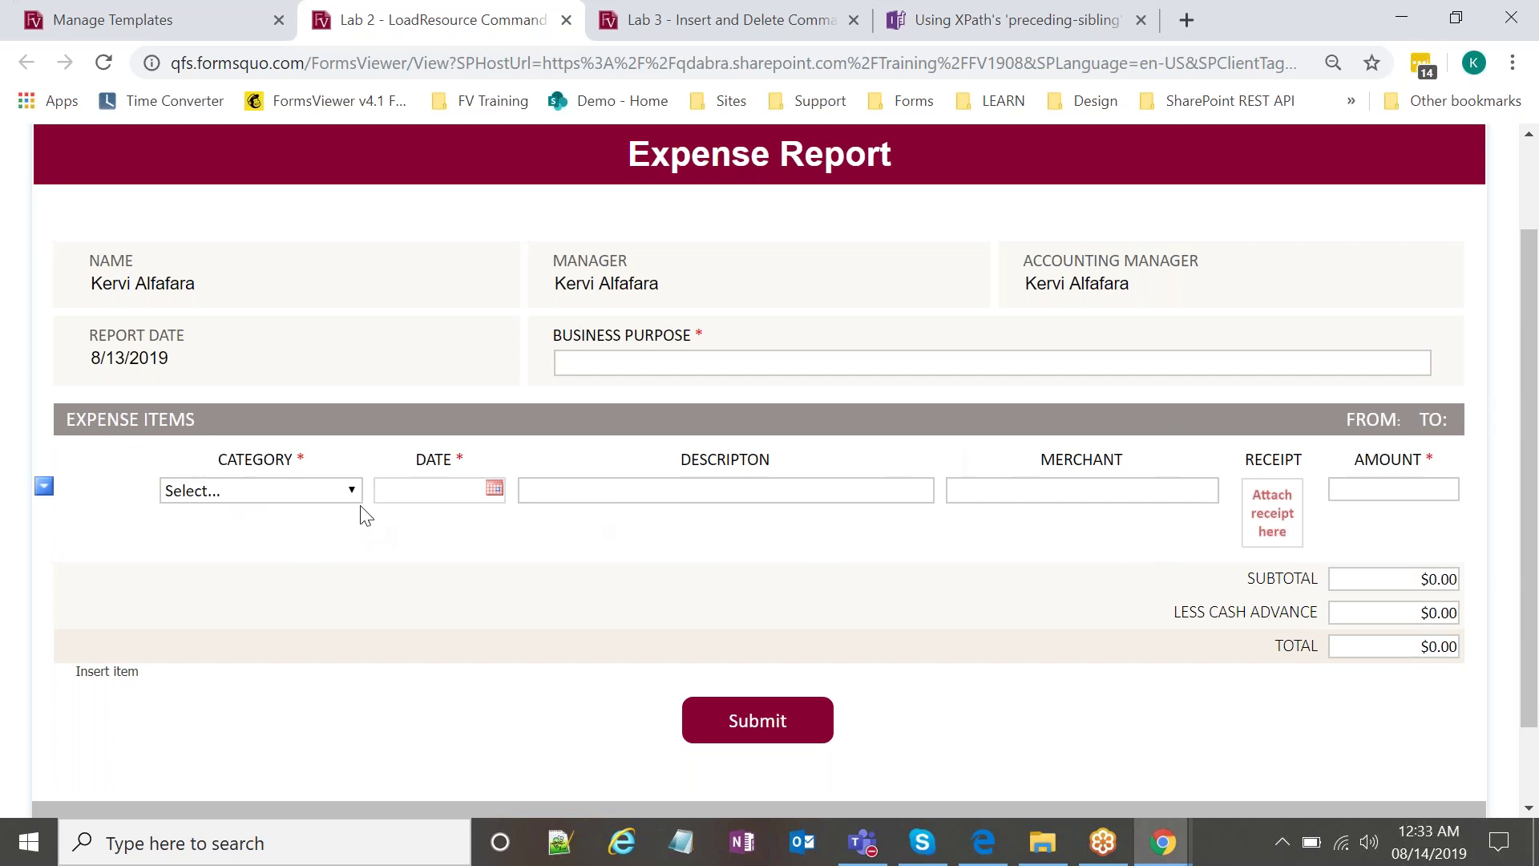
click(46, 493)
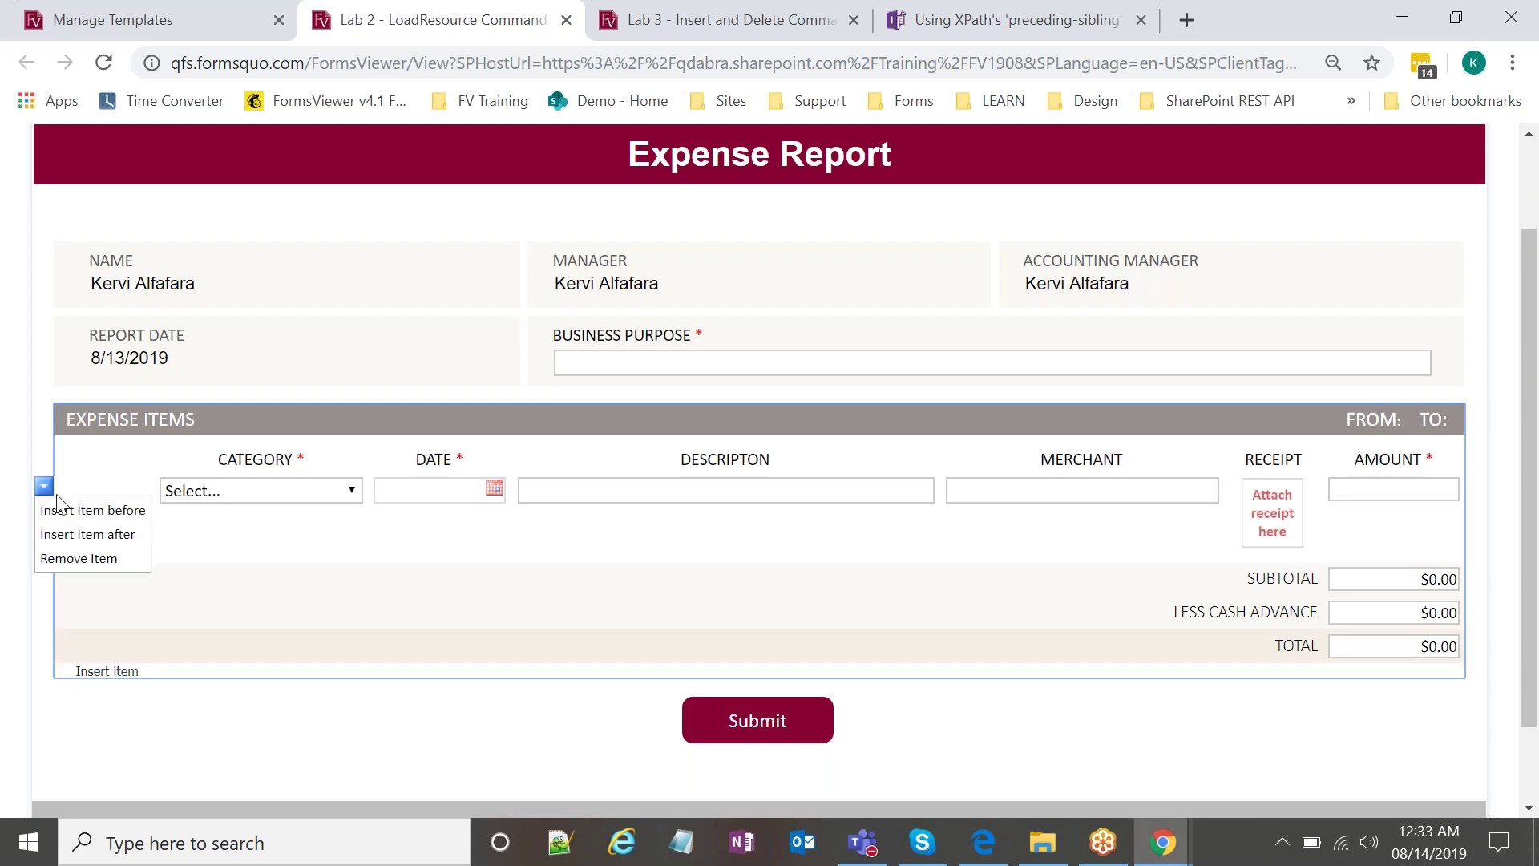
click(113, 527)
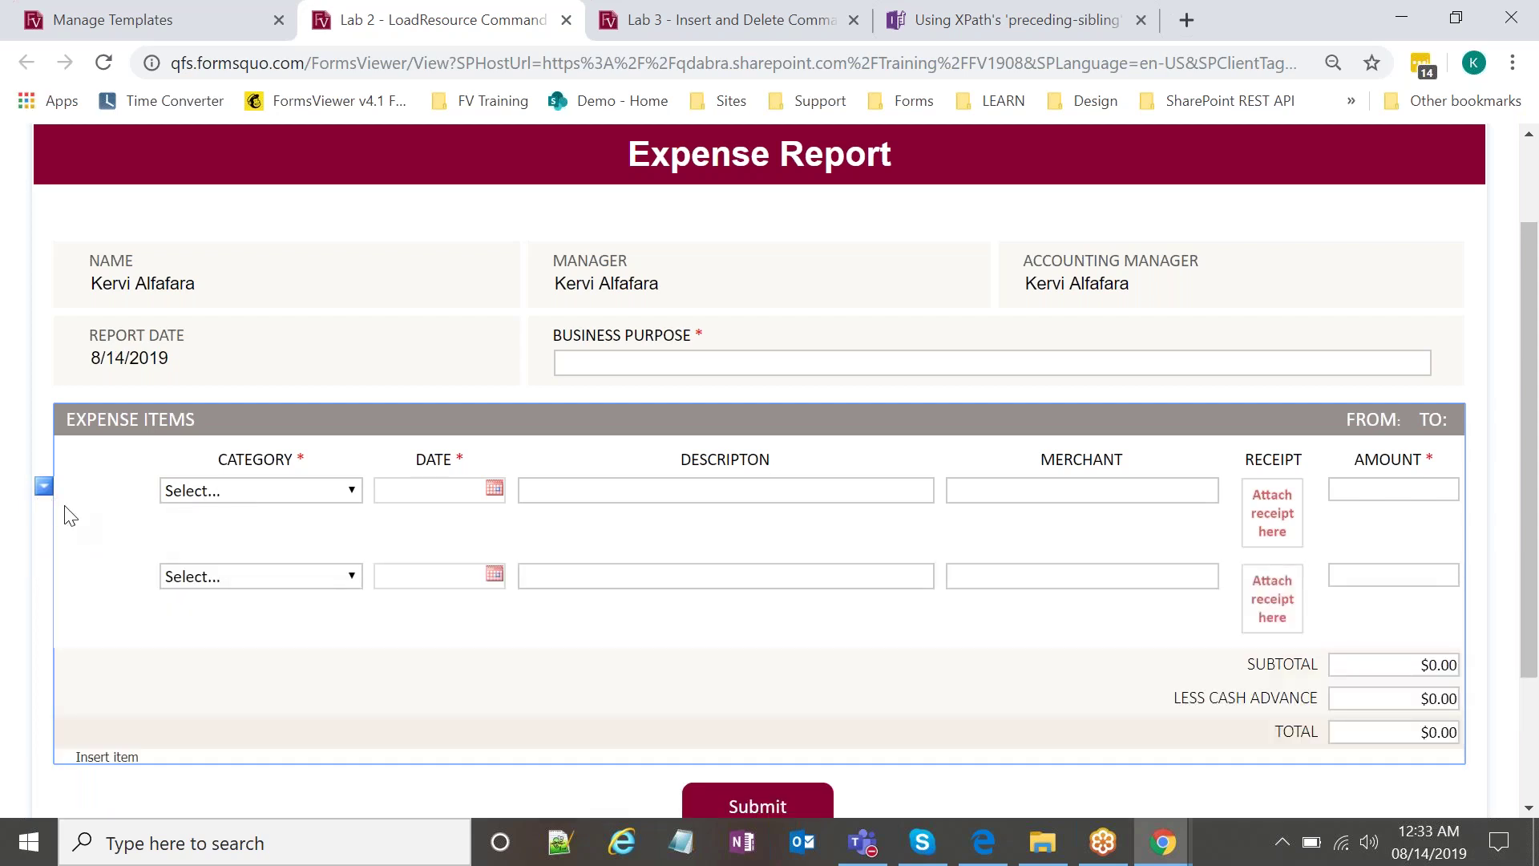
click(43, 486)
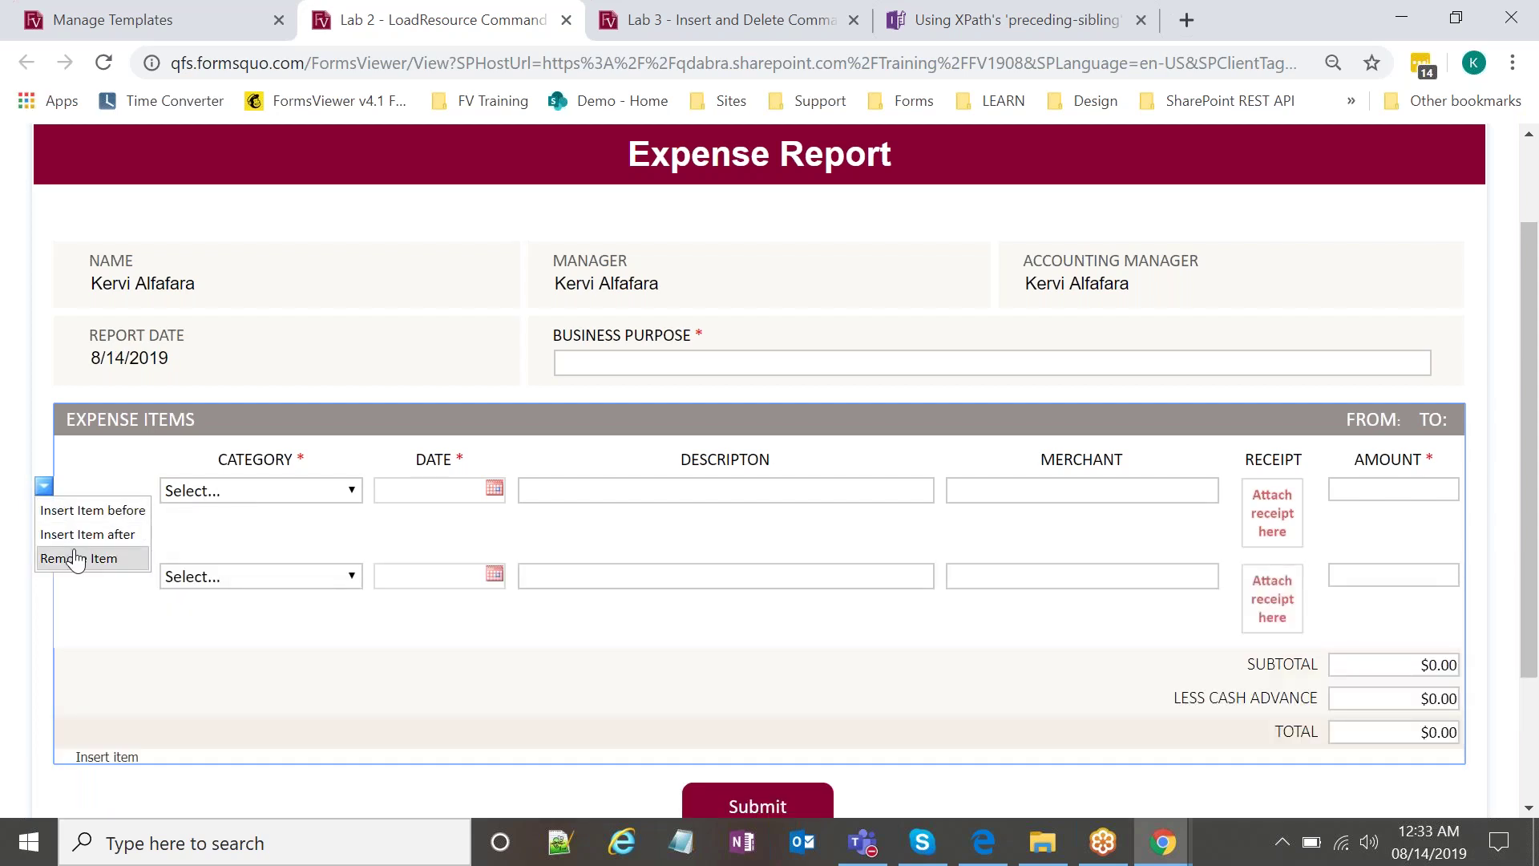
click(88, 535)
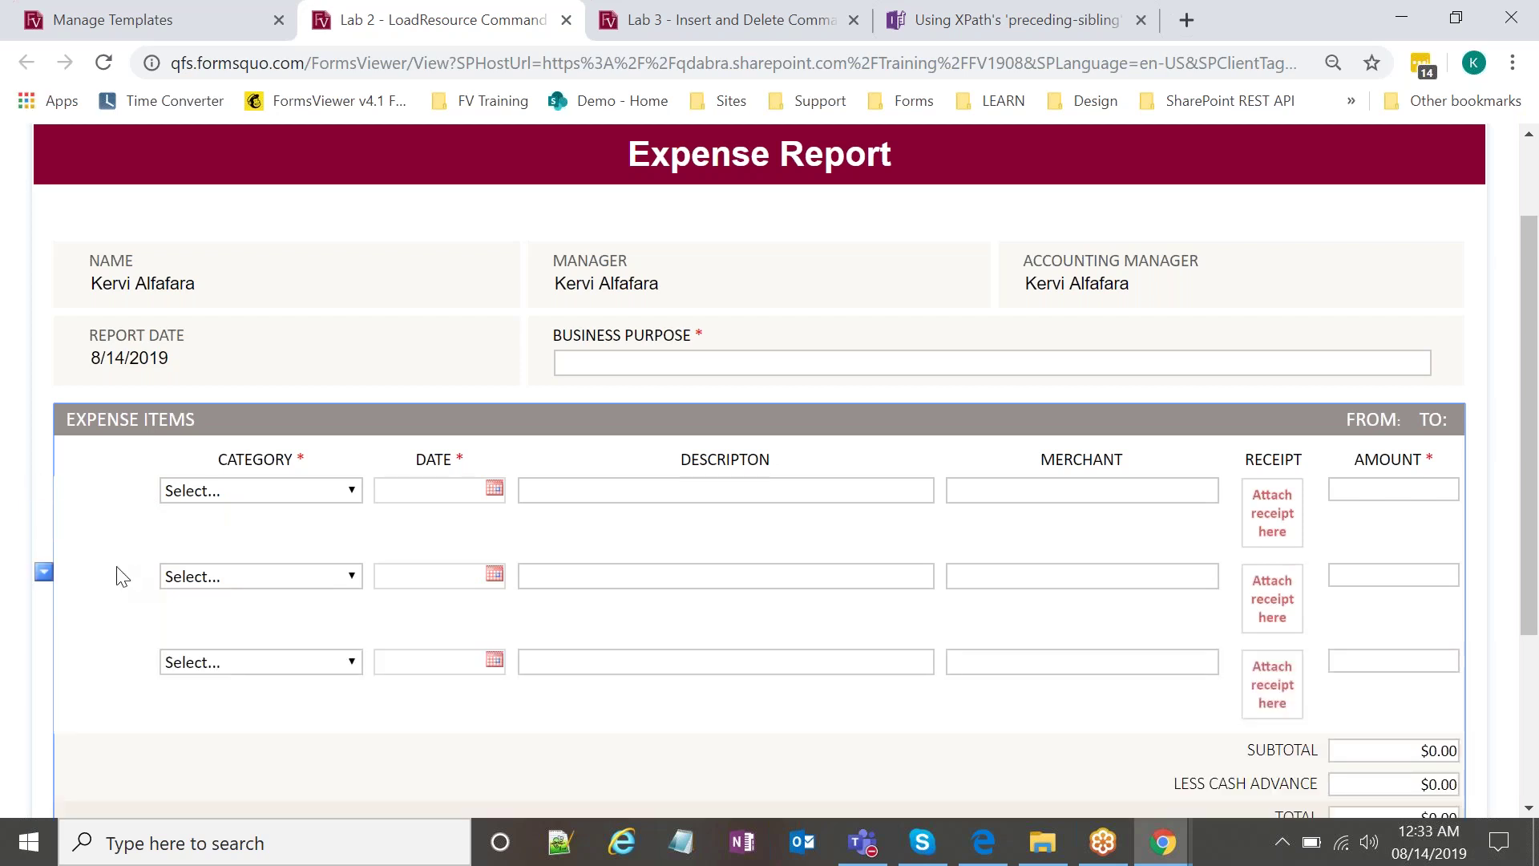
scroll(120, 576, down, 3)
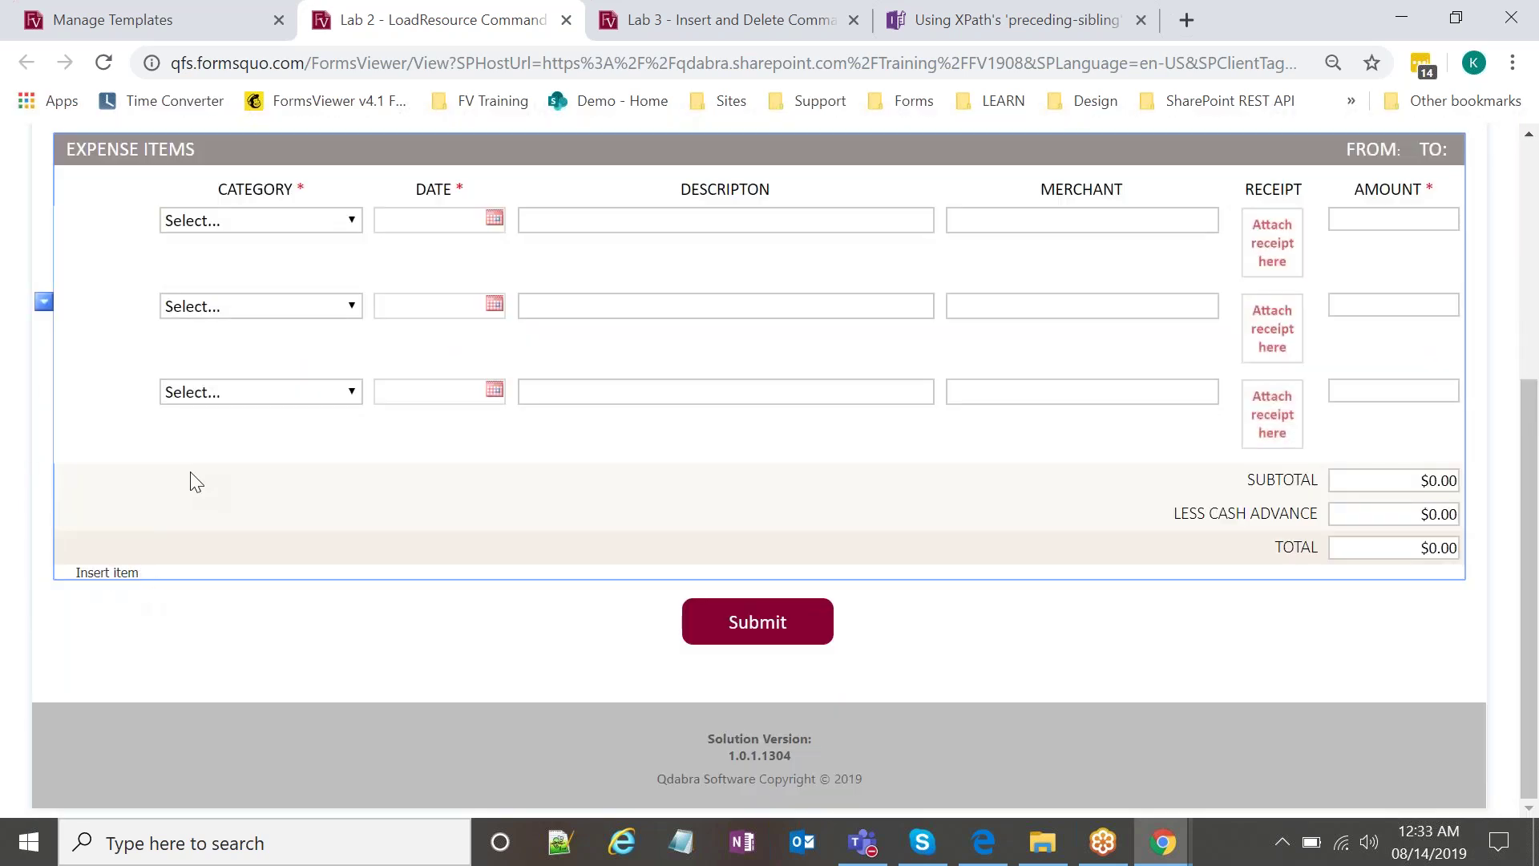
click(119, 574)
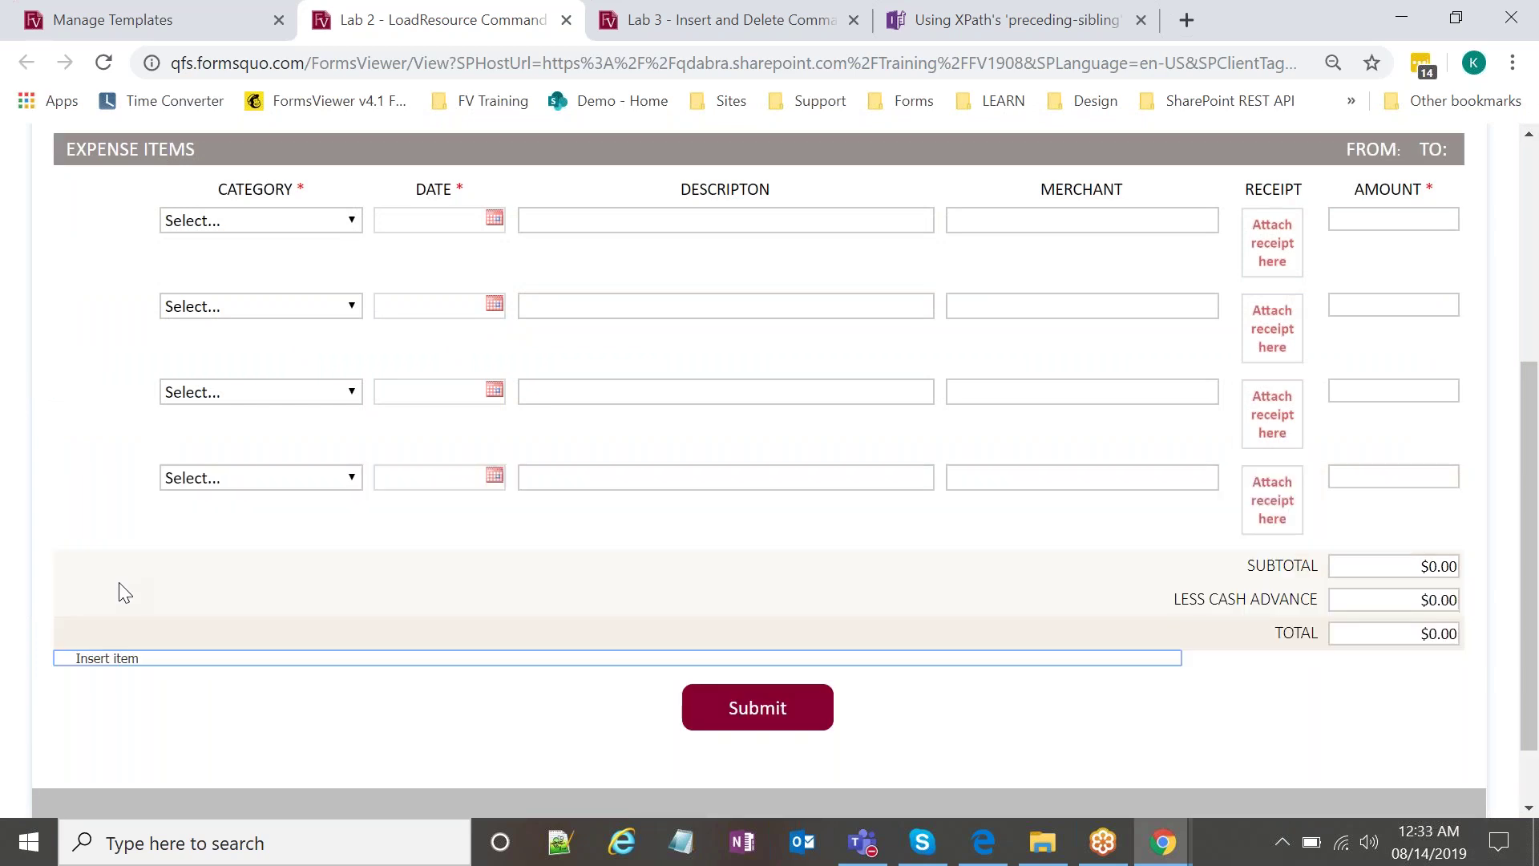
scroll(334, 588, up, 5)
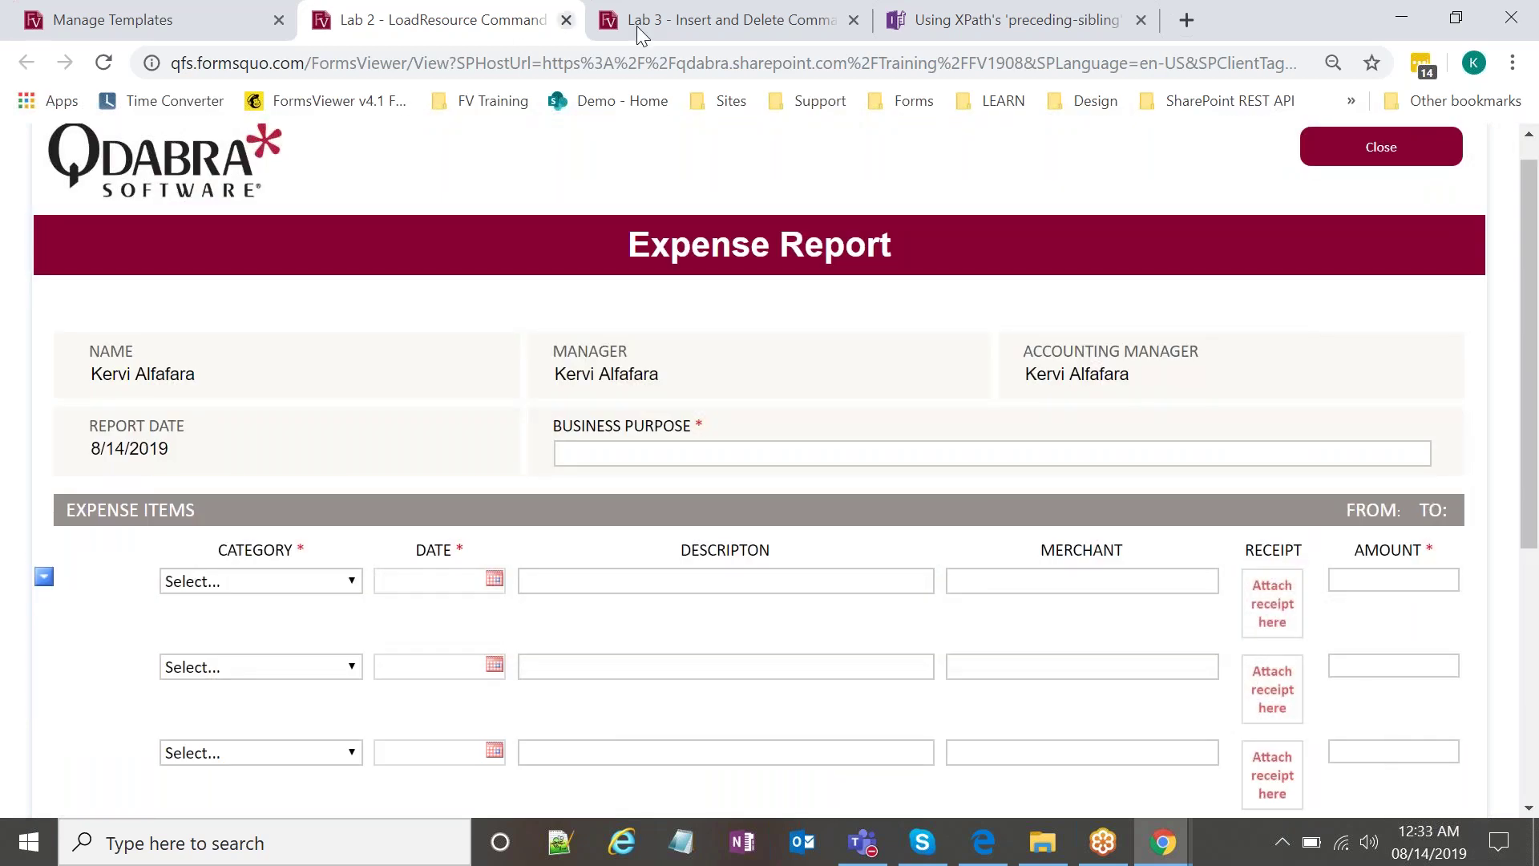
Switch to the Lab 3 - Insert and Delete Commands form, add a second expense item row, and delete it.
click(687, 27)
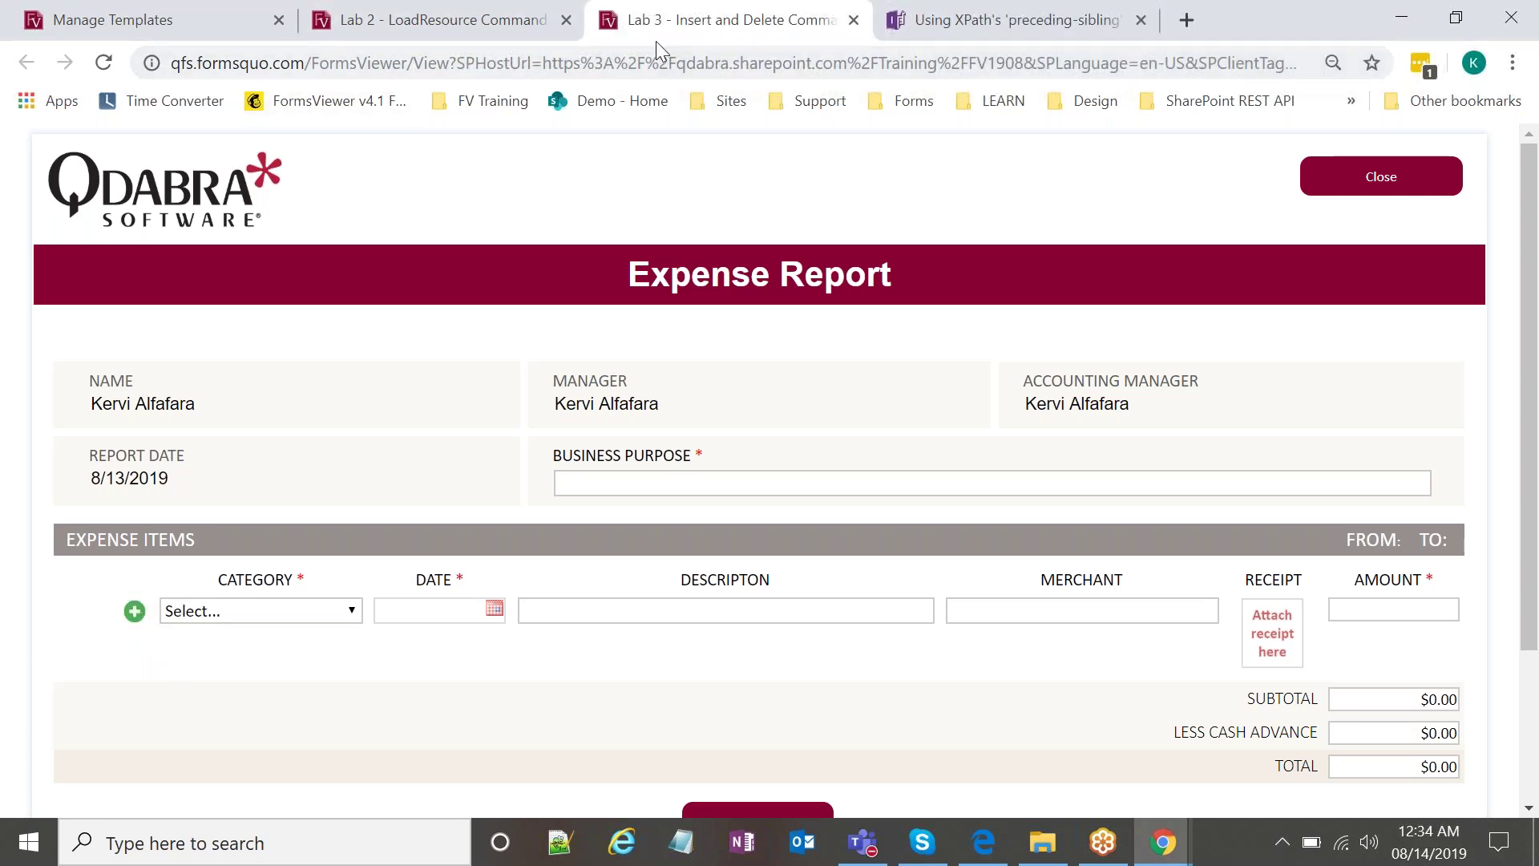
scroll(473, 525, down, 3)
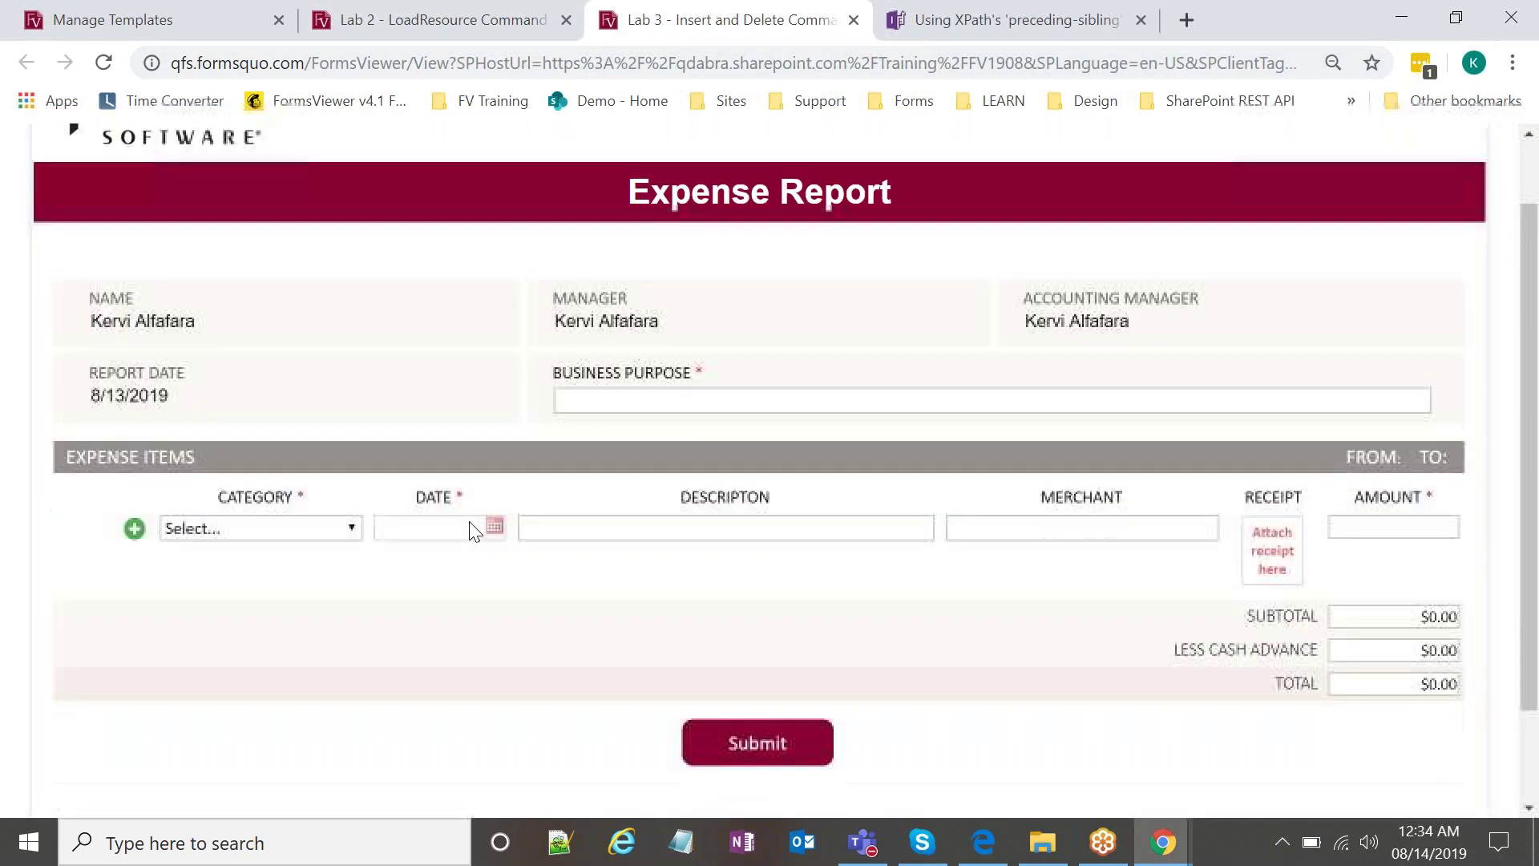
scroll(497, 497, up, 3)
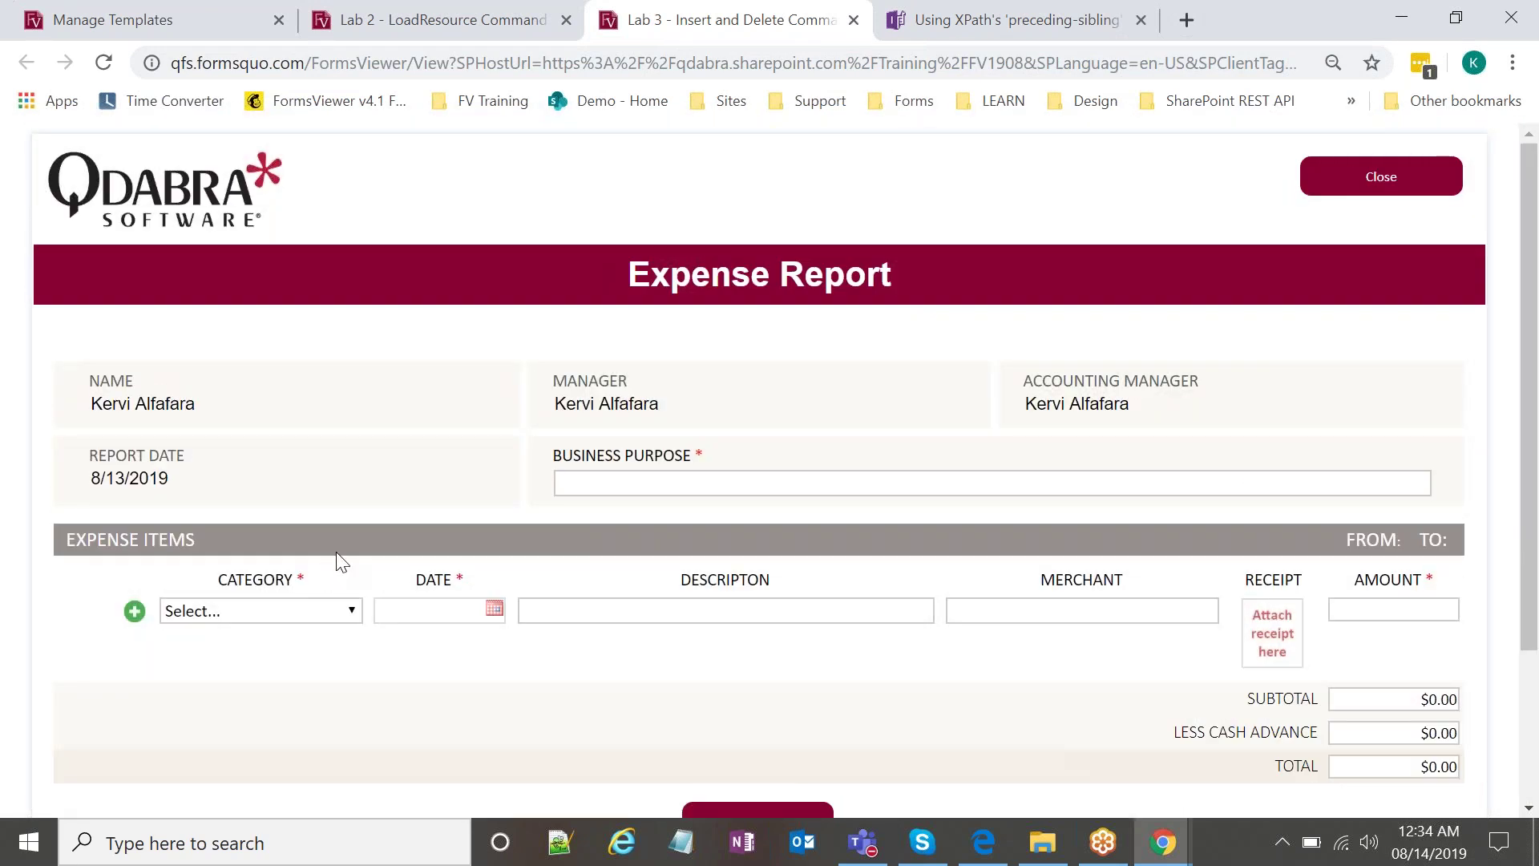
scroll(293, 542, down, 1)
scroll(293, 542, down, 1)
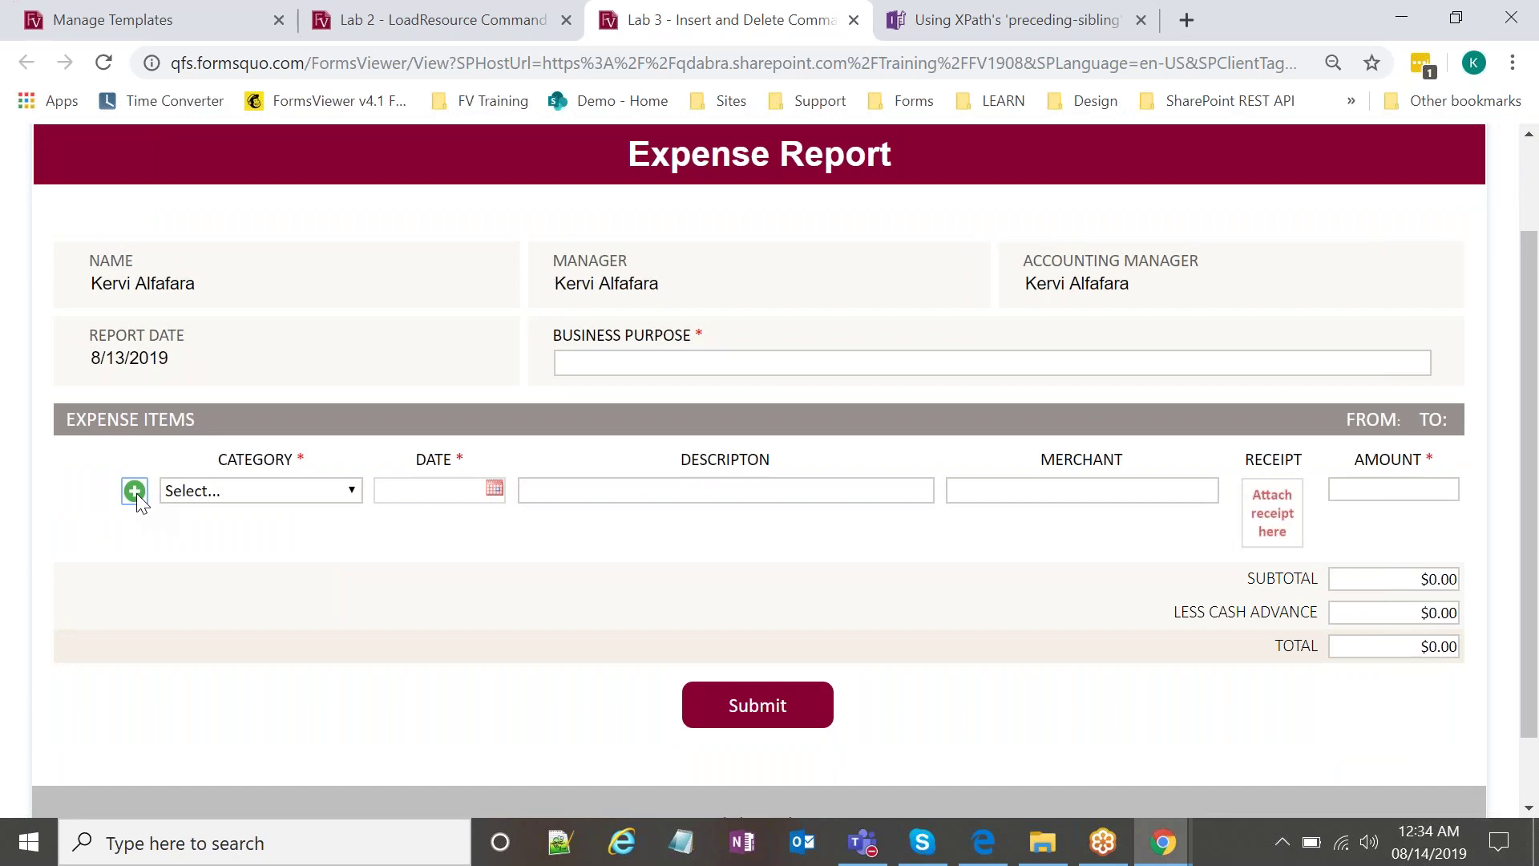
click(135, 490)
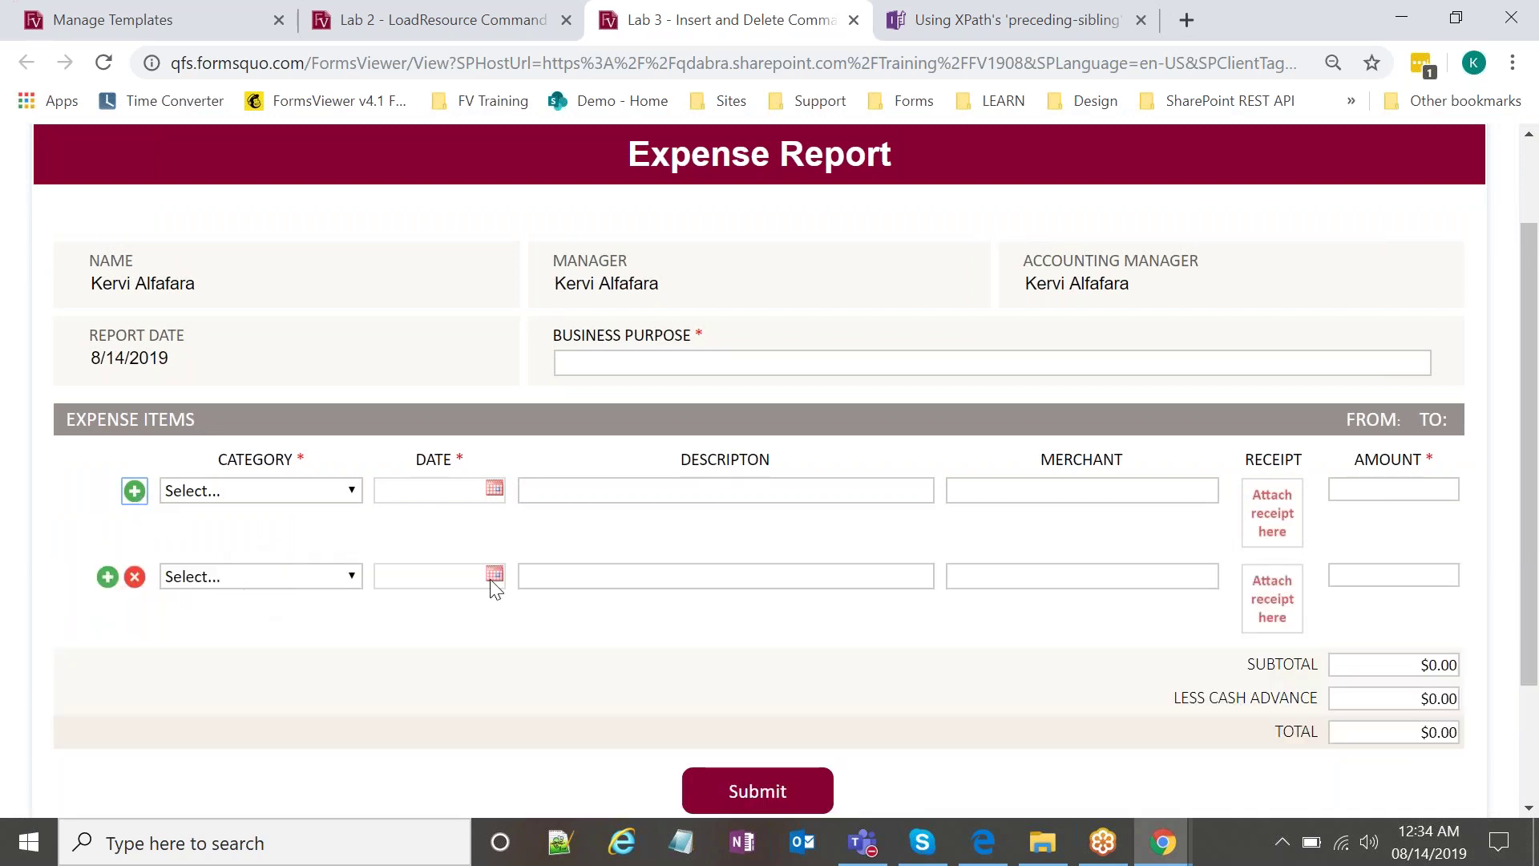
click(135, 576)
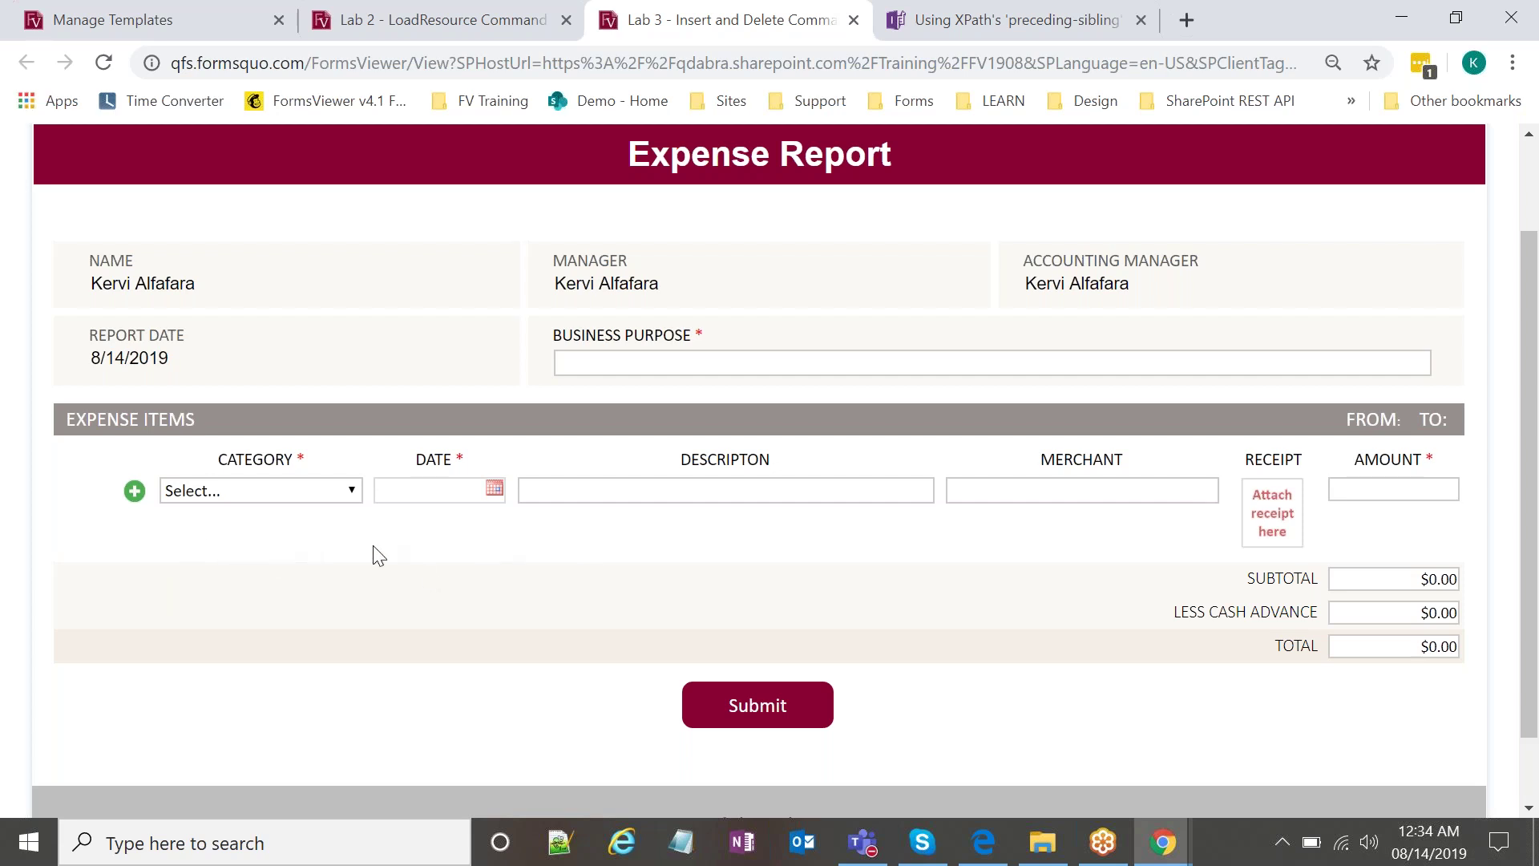
Insert two blank expense item rows below the first row of the Lab 3 form, one after the other.
click(135, 491)
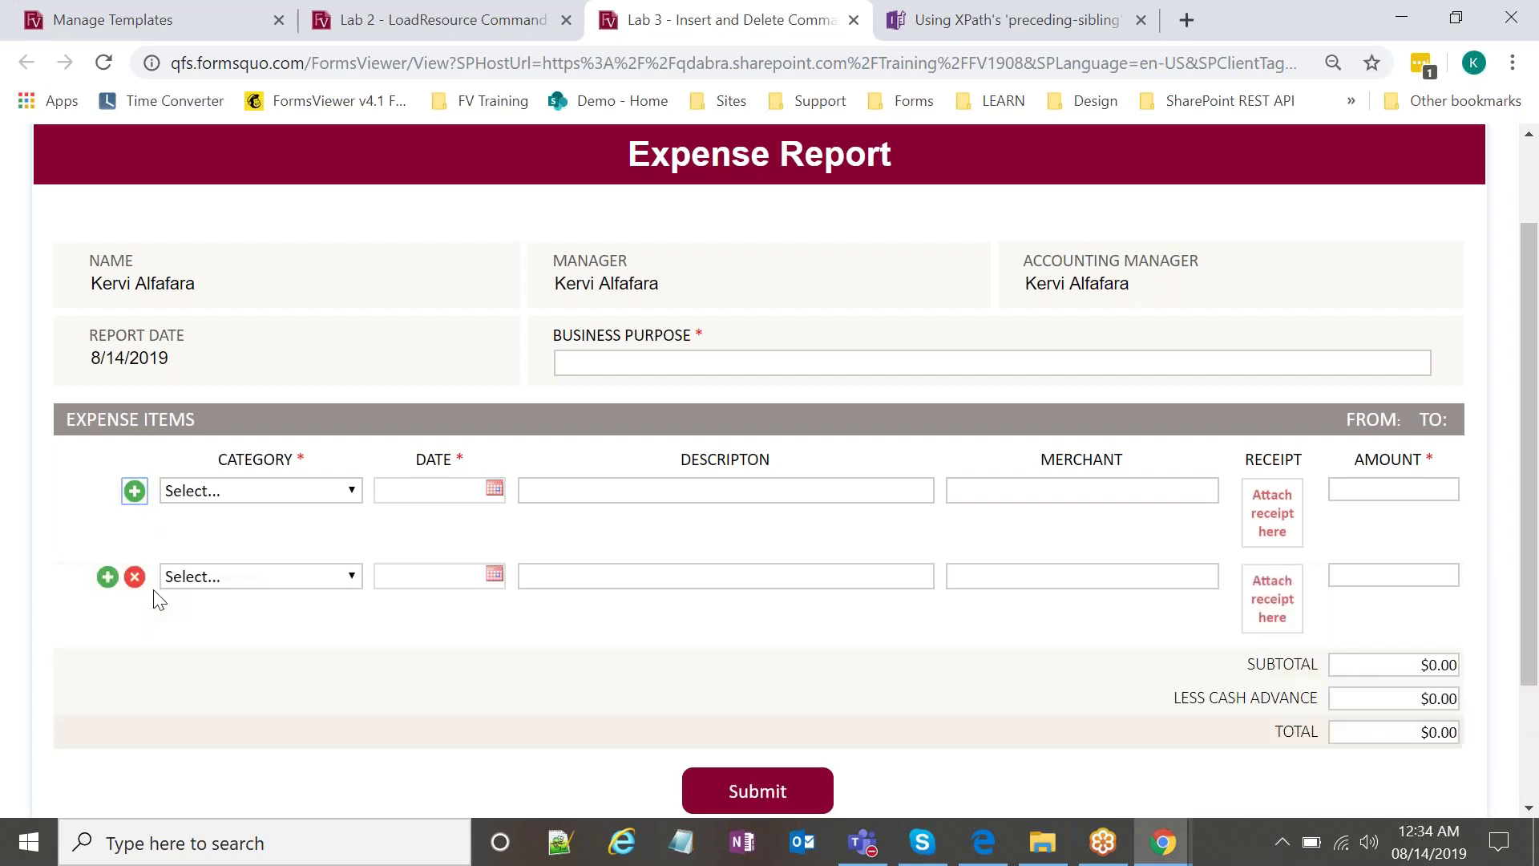
click(106, 577)
scroll(224, 577, down, 2)
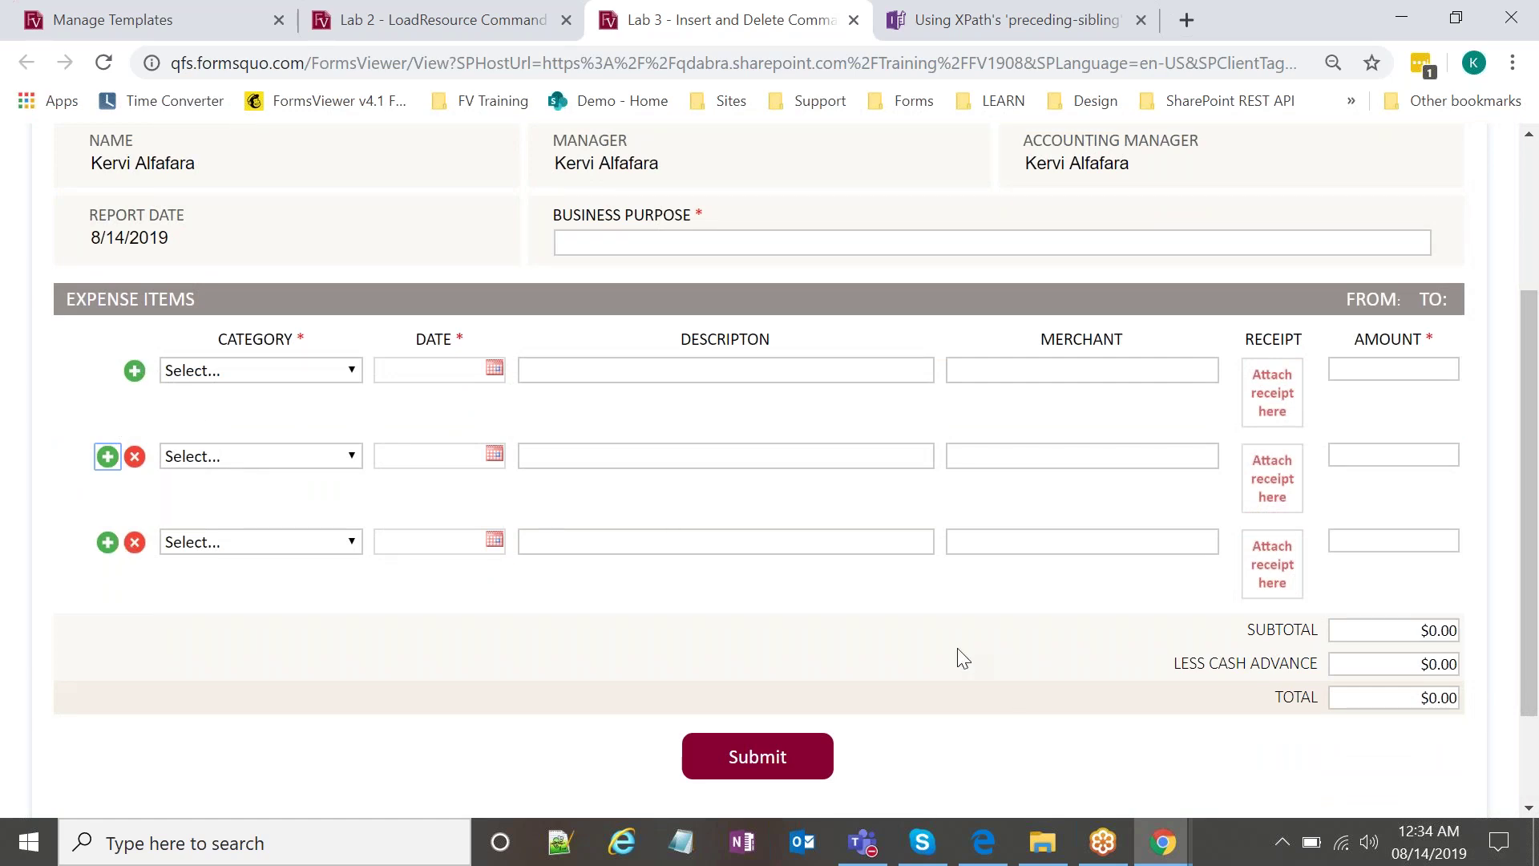
Open the Lab 3 - Insert and Delete Commands End template from its lab folder in InfoPath design mode and look over the form layout.
click(1042, 841)
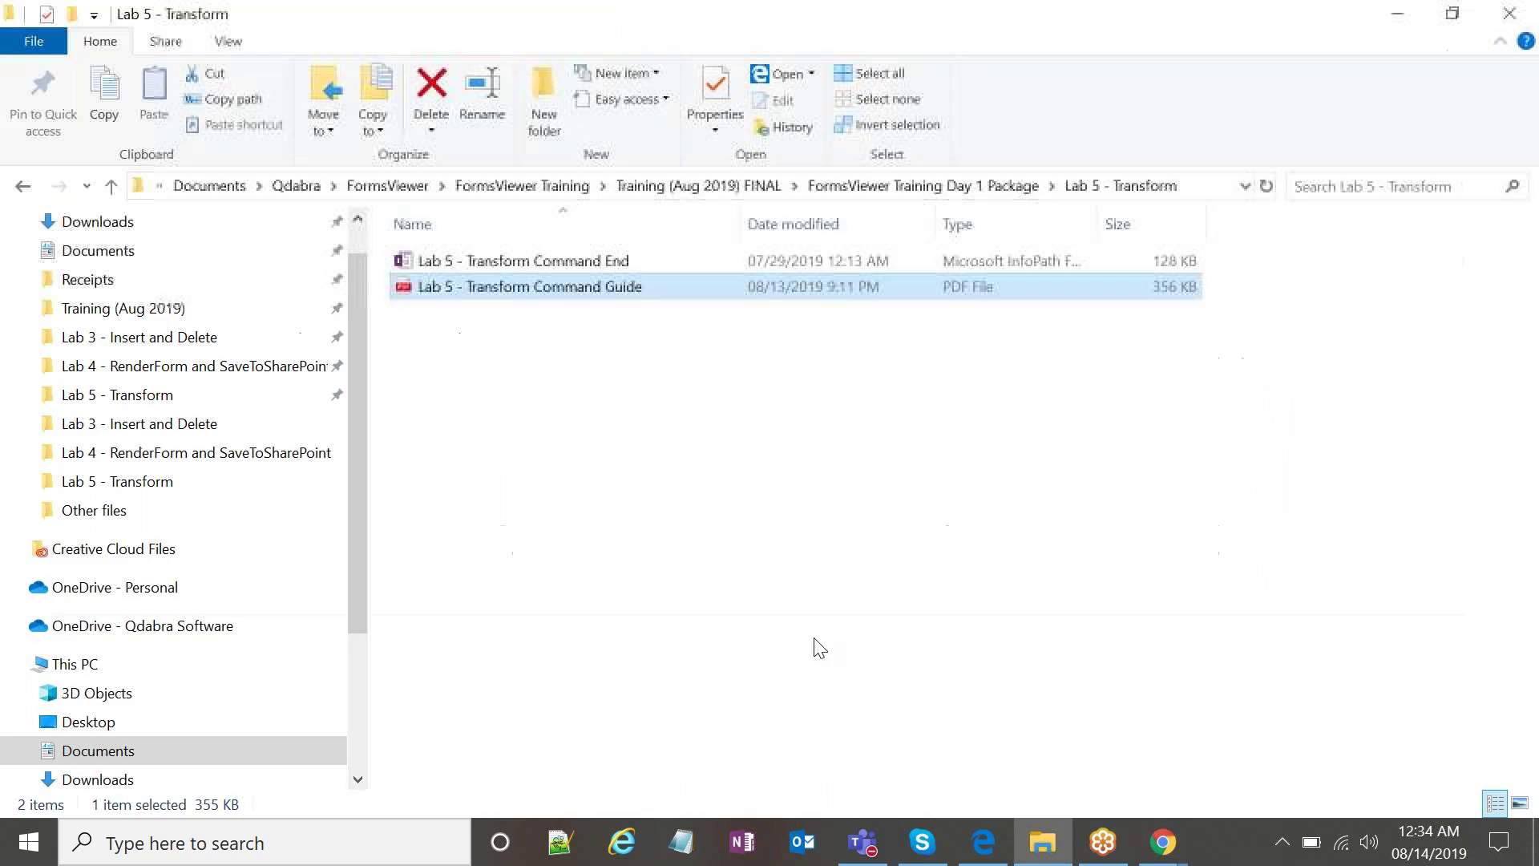
click(251, 338)
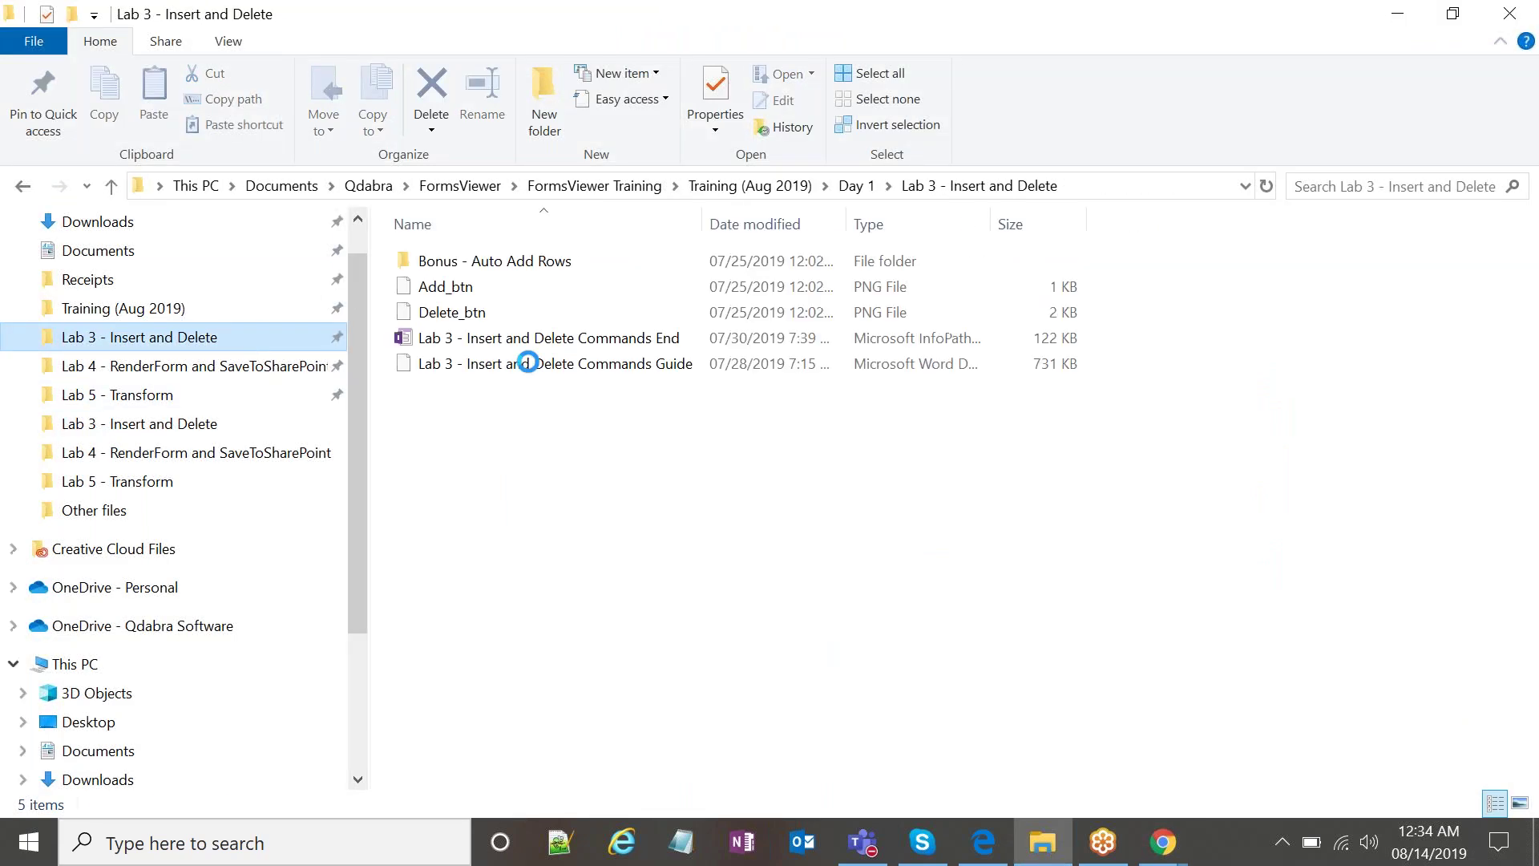
double_click(561, 339)
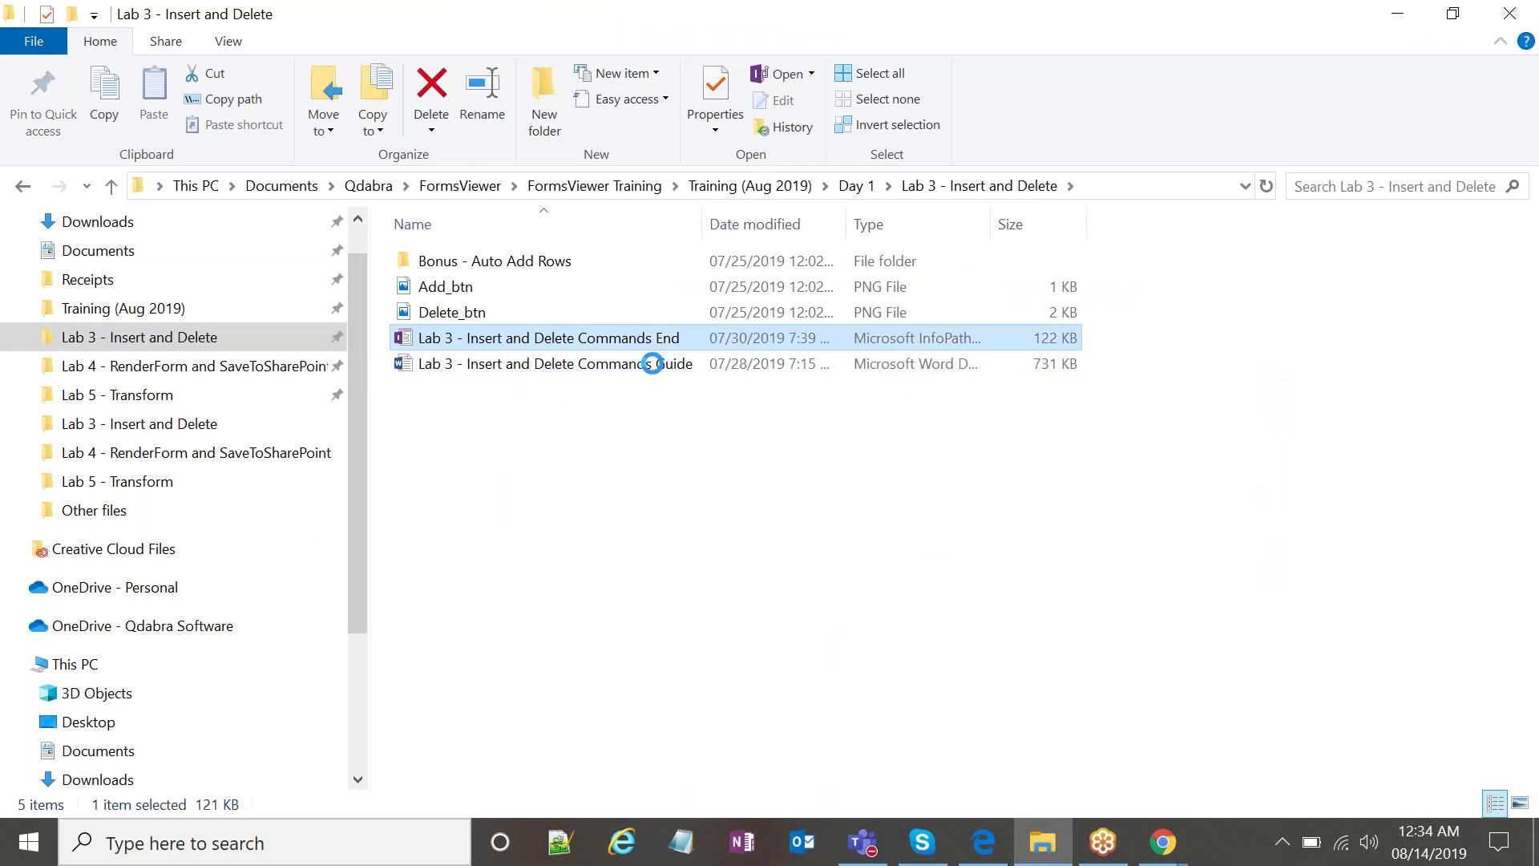
right_click(632, 342)
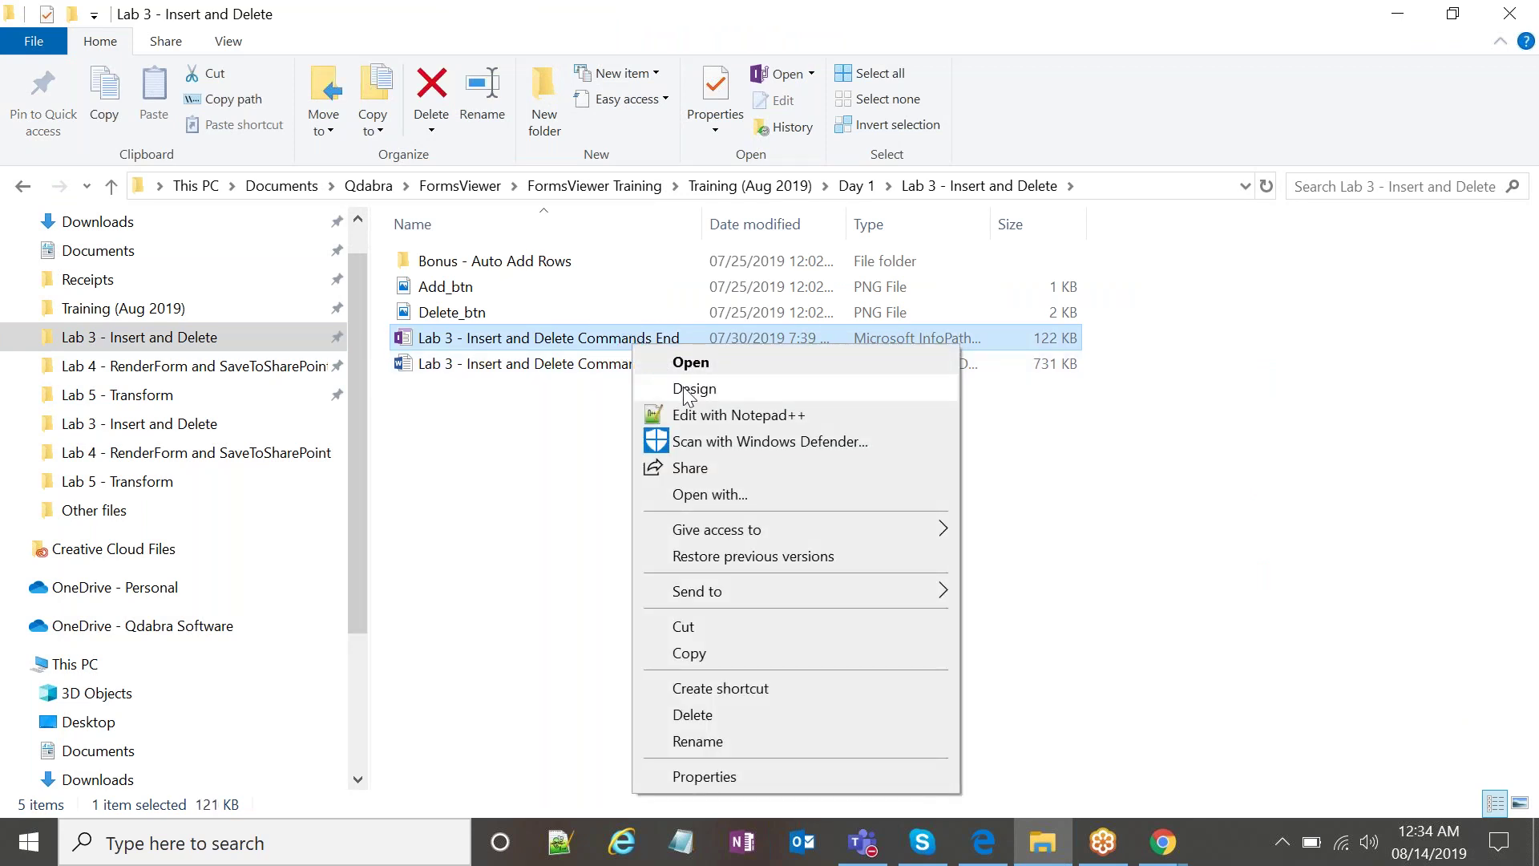
click(683, 385)
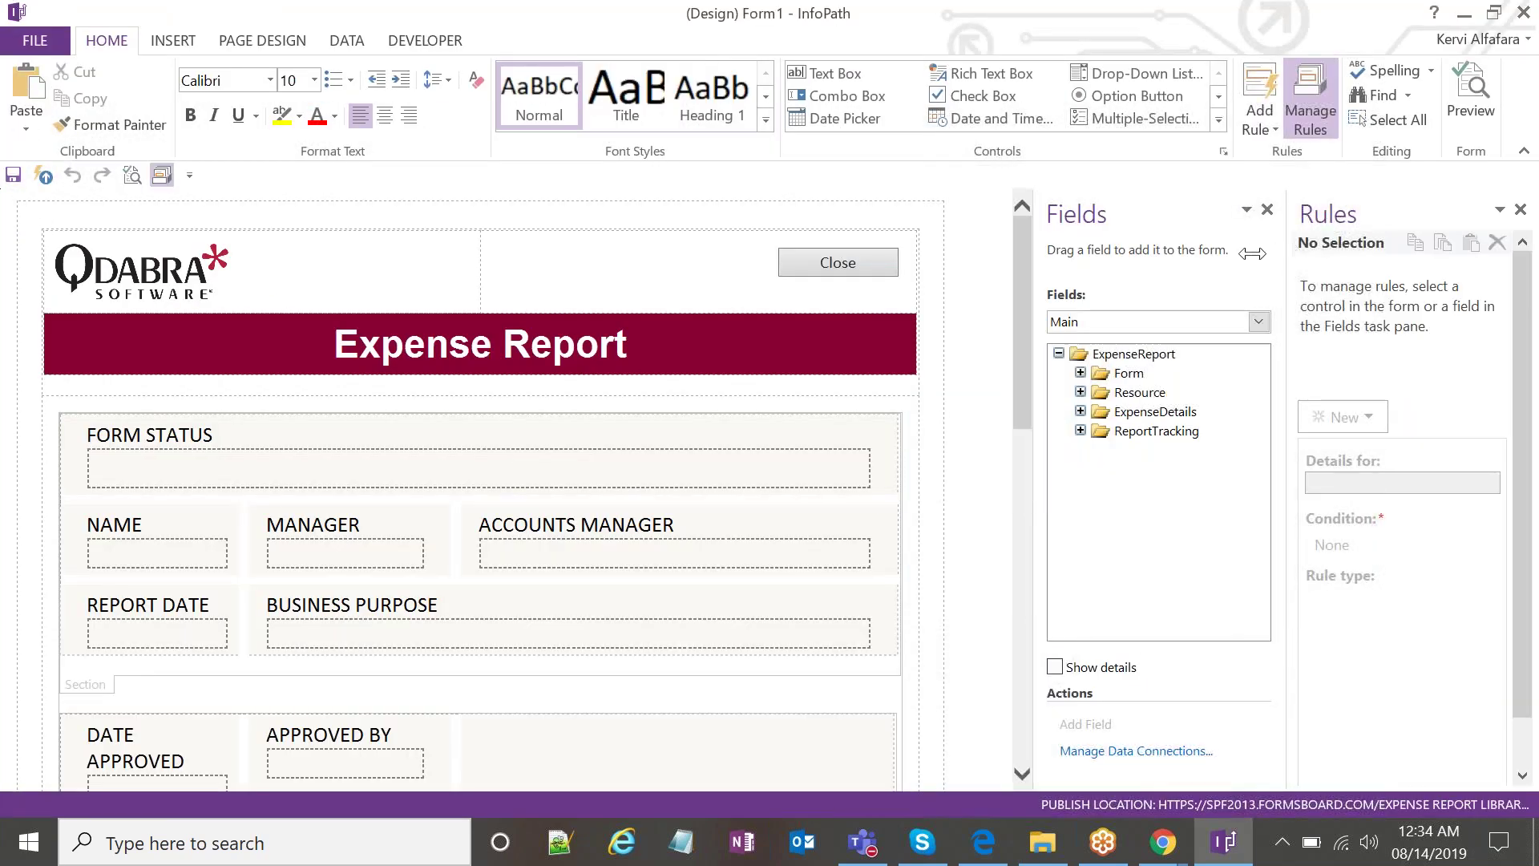
scroll(516, 454, down, 7)
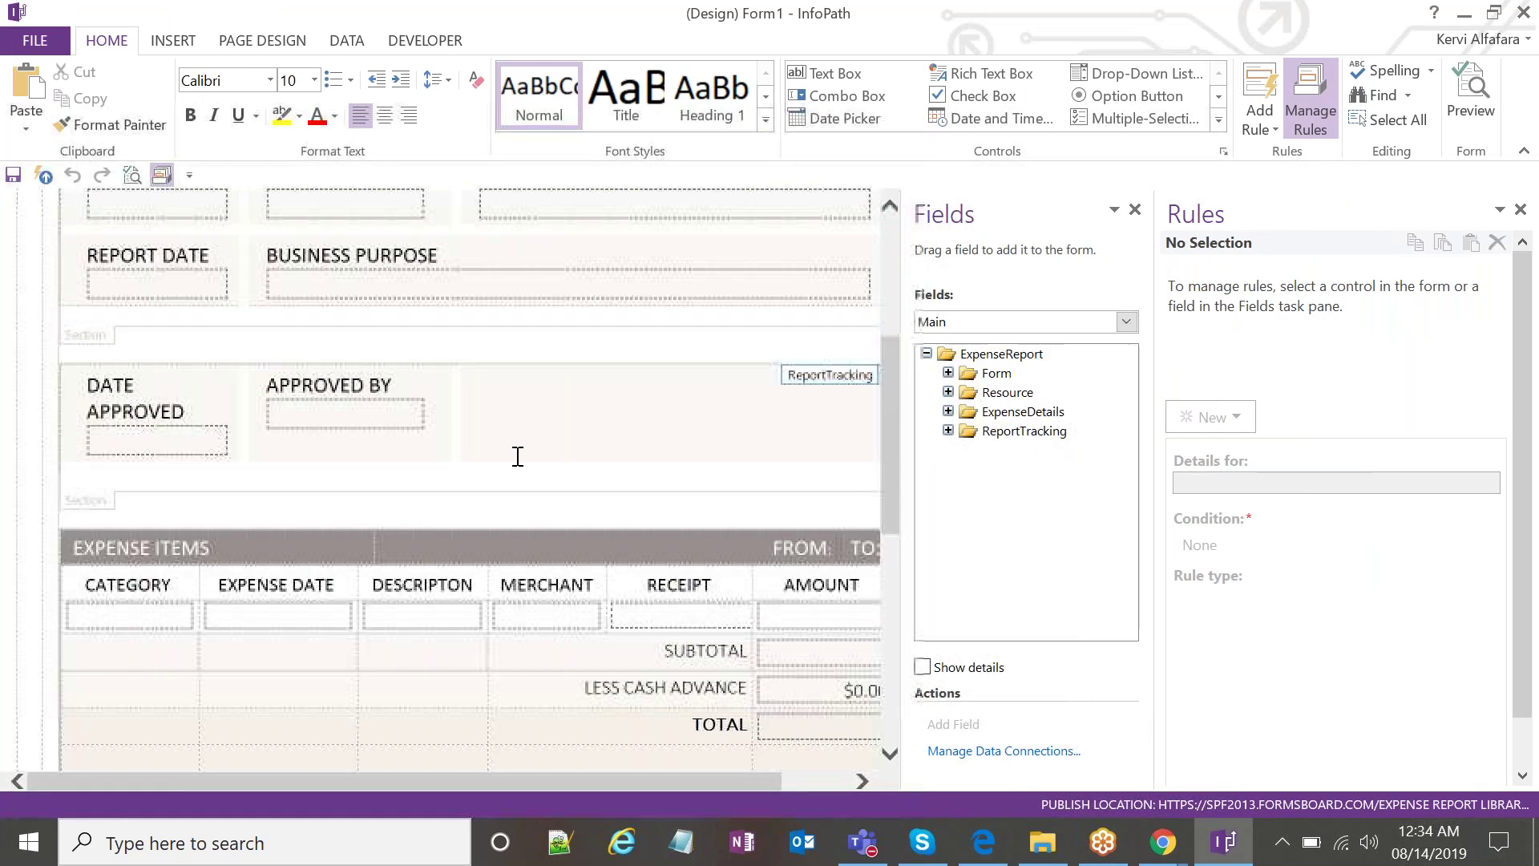
scroll(508, 415, up, 8)
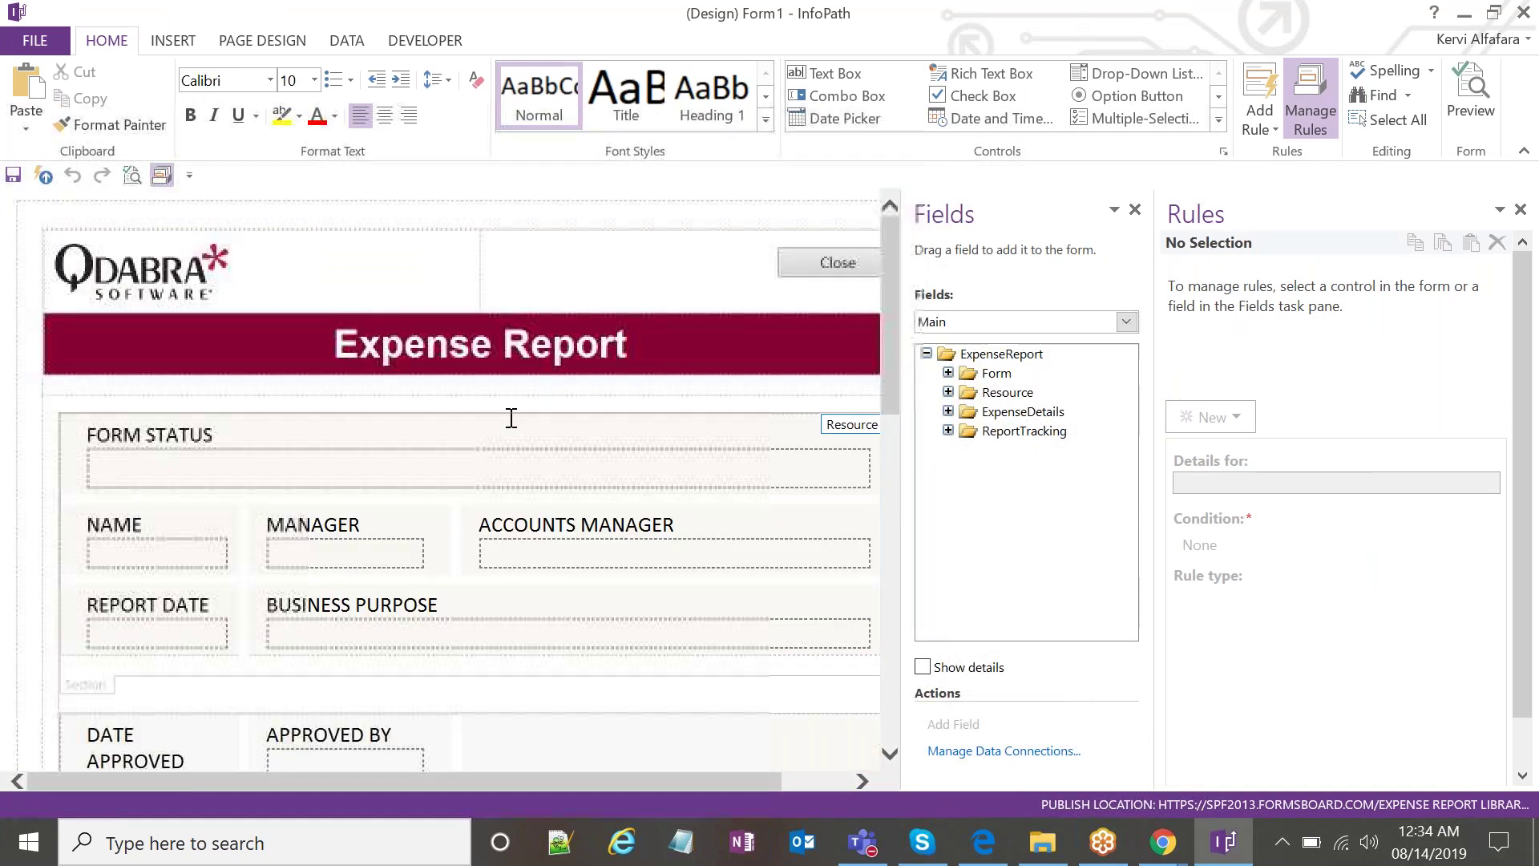
Switch the template's design view to ExpenseReport (default) and bring up the Expense Items table.
click(342, 41)
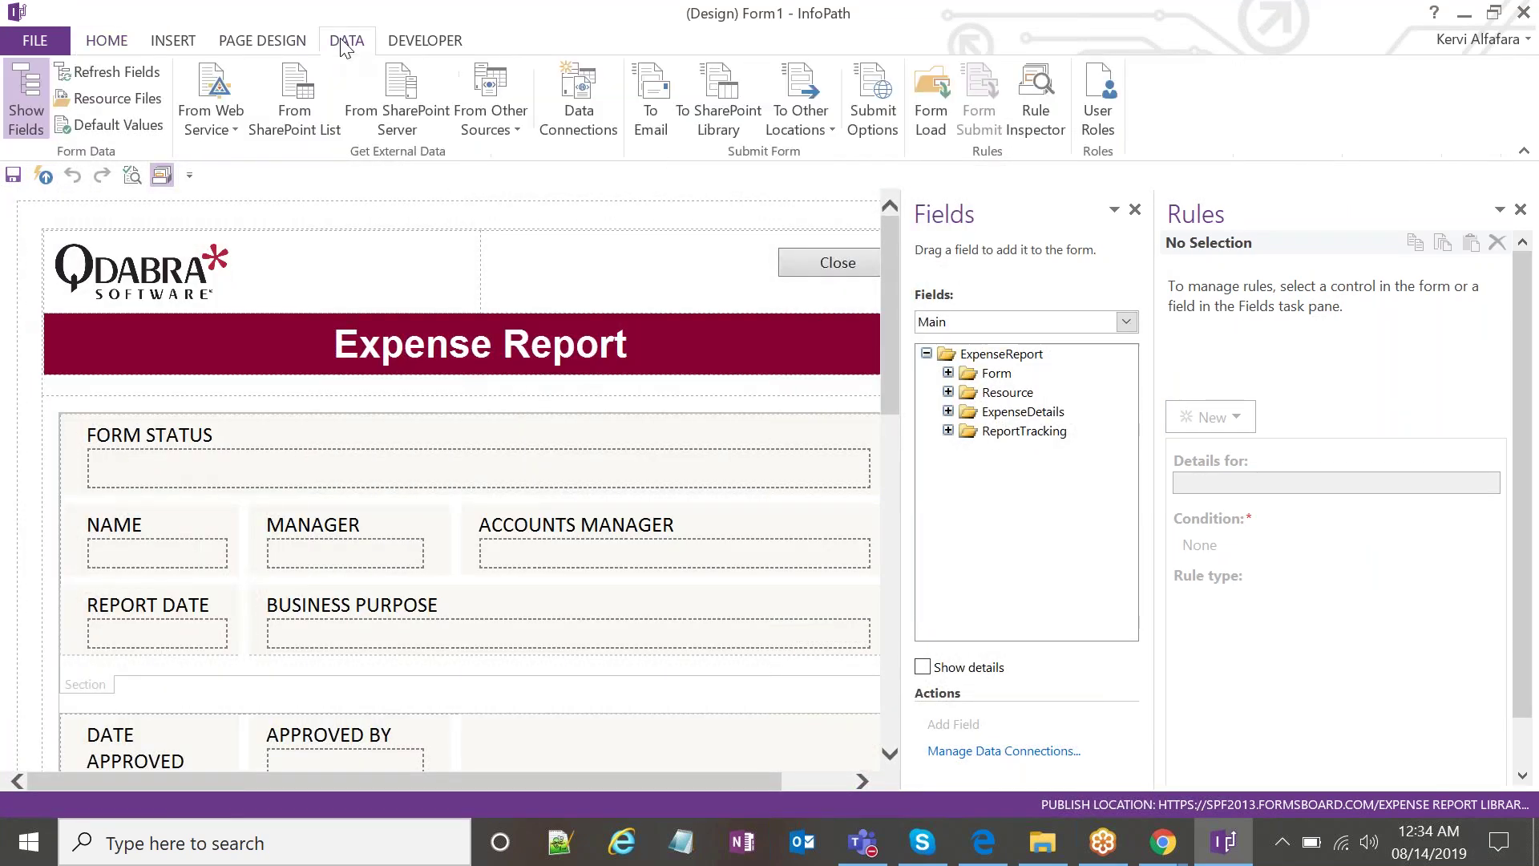
click(265, 41)
click(123, 99)
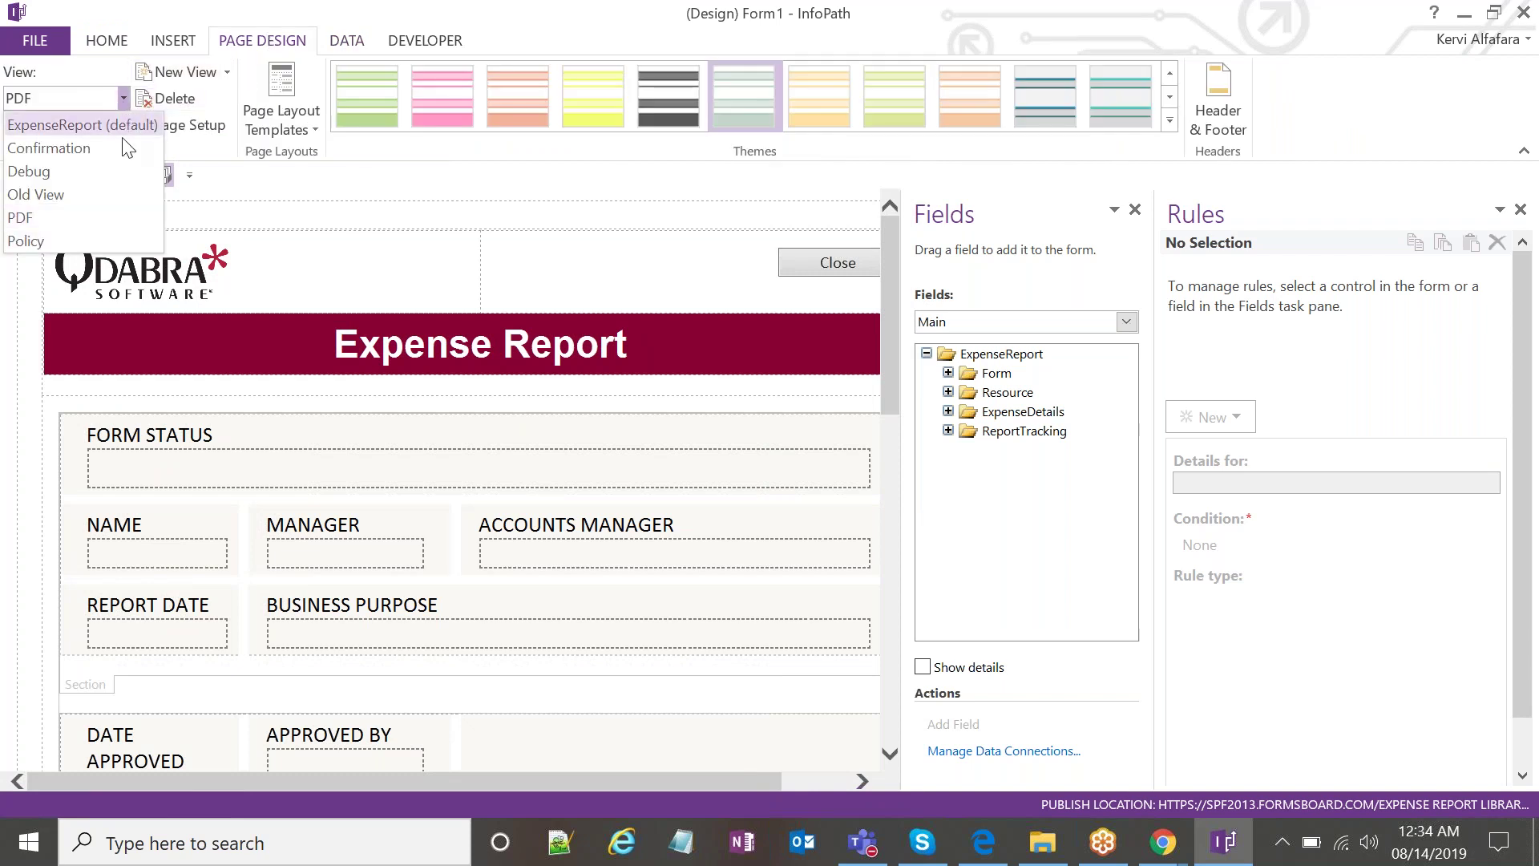
click(114, 126)
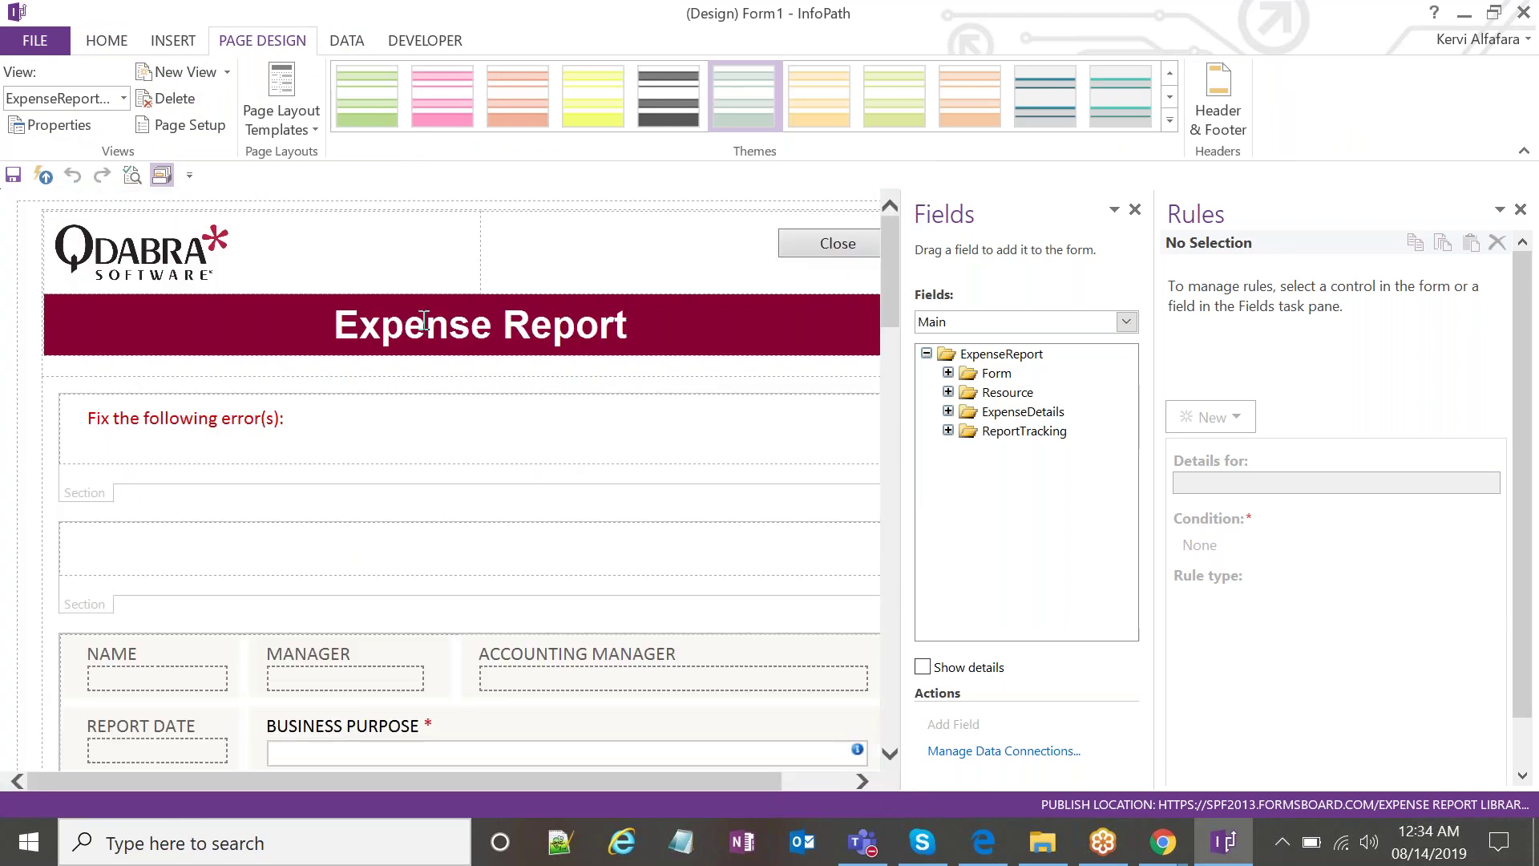
scroll(566, 449, down, 6)
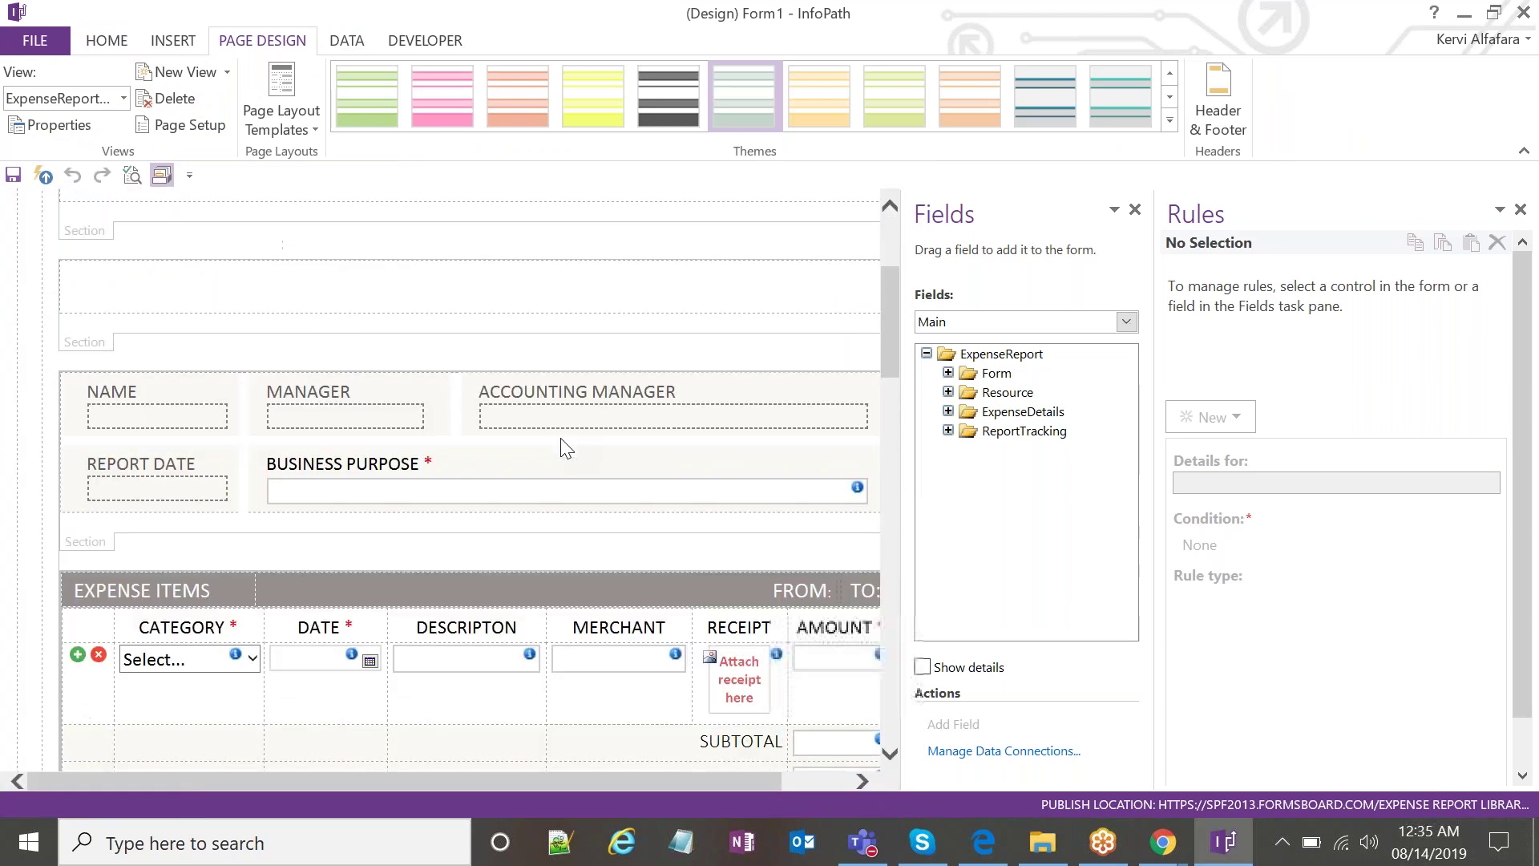
Inspect the rules of the green add picture button in the Expense Items row.
click(79, 394)
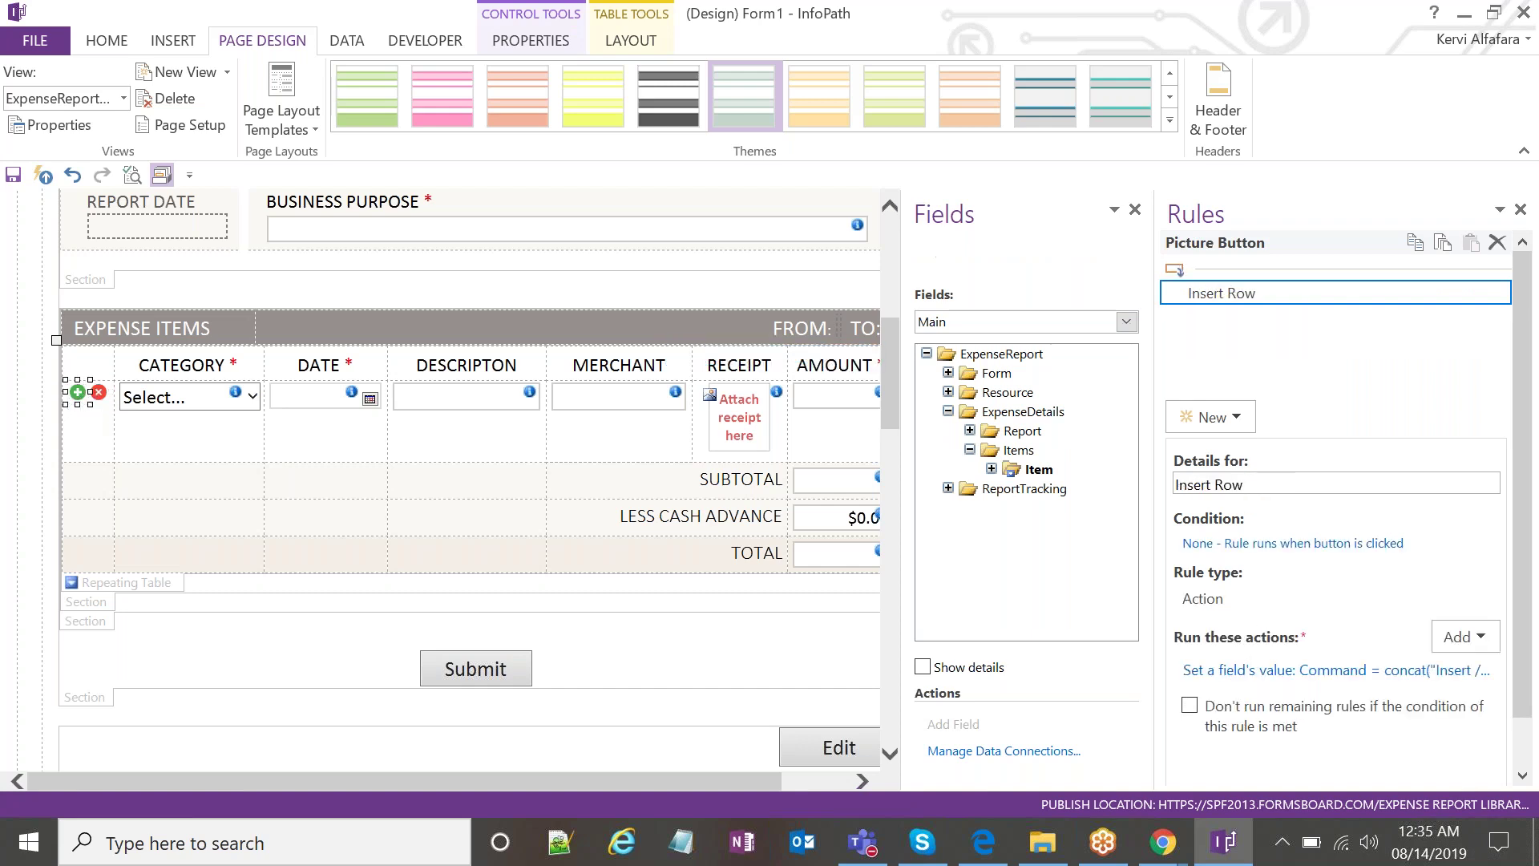
click(86, 413)
click(80, 396)
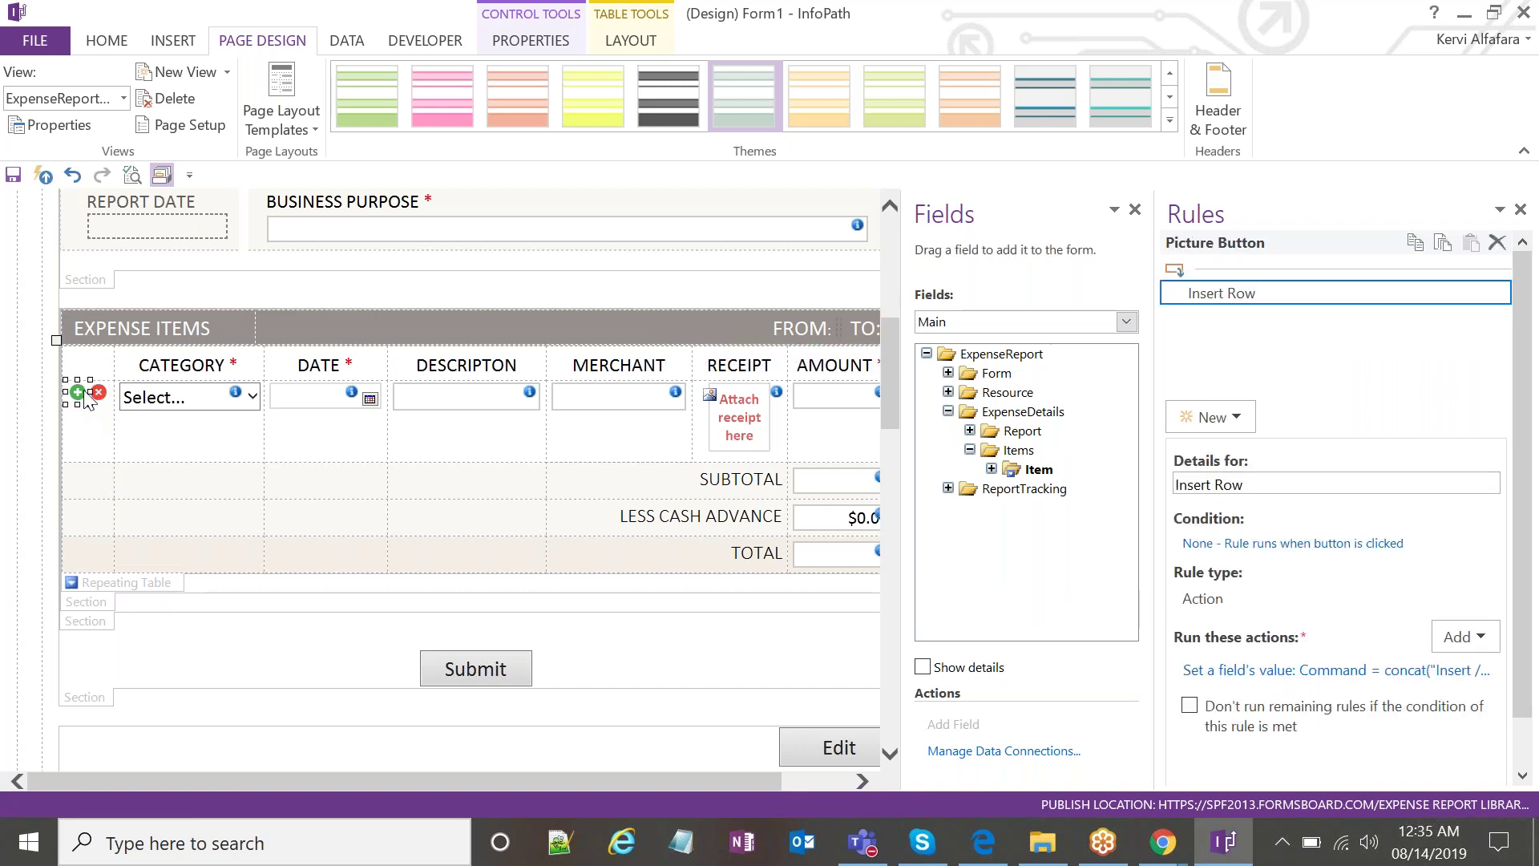
Insert a new Picture Button after the red delete button in the first cell of the Expense Items row.
click(108, 409)
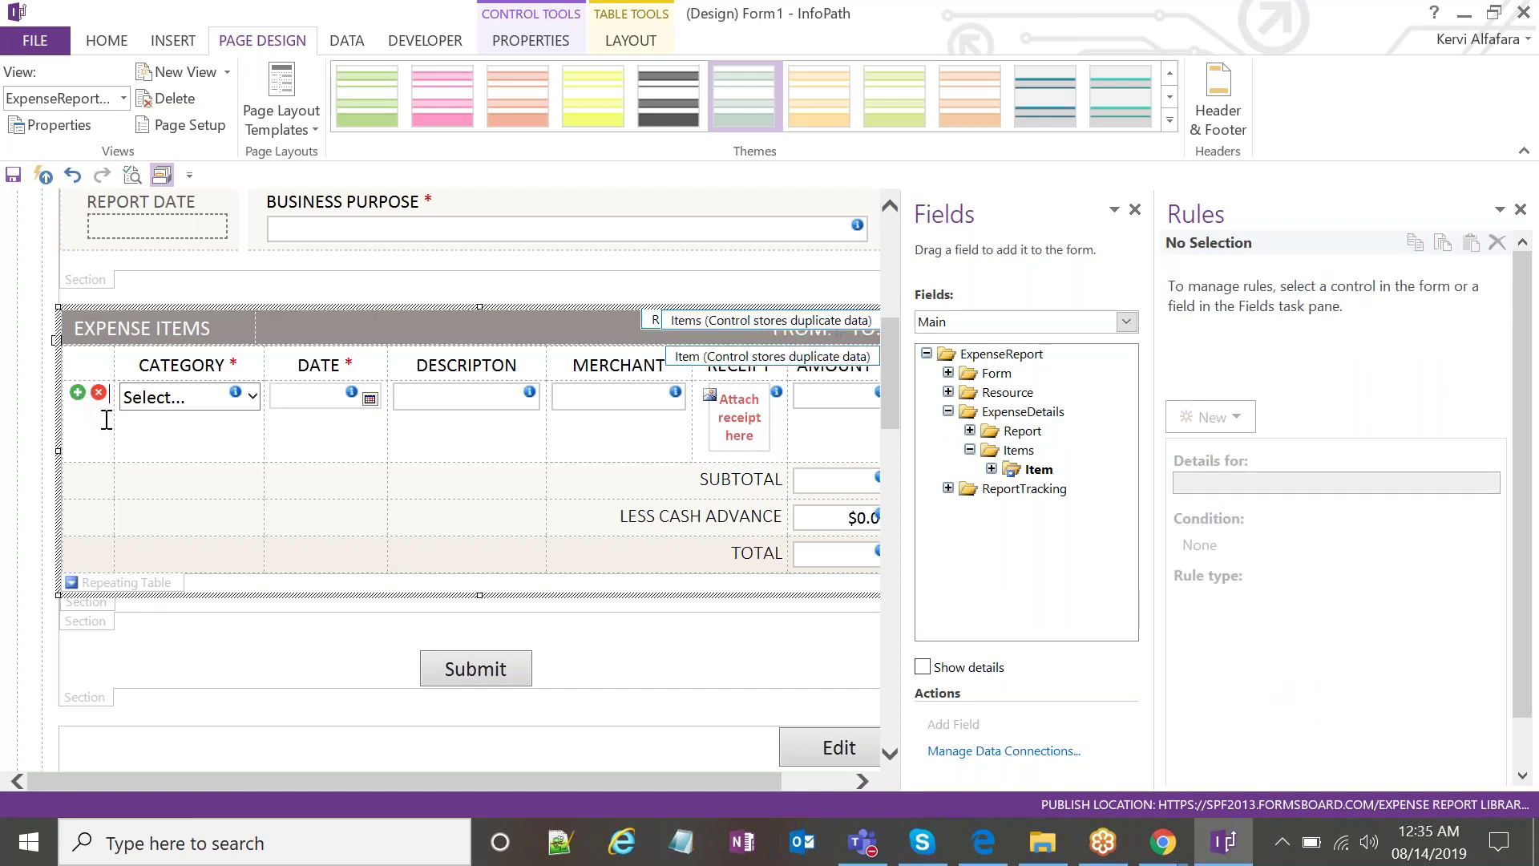
click(118, 45)
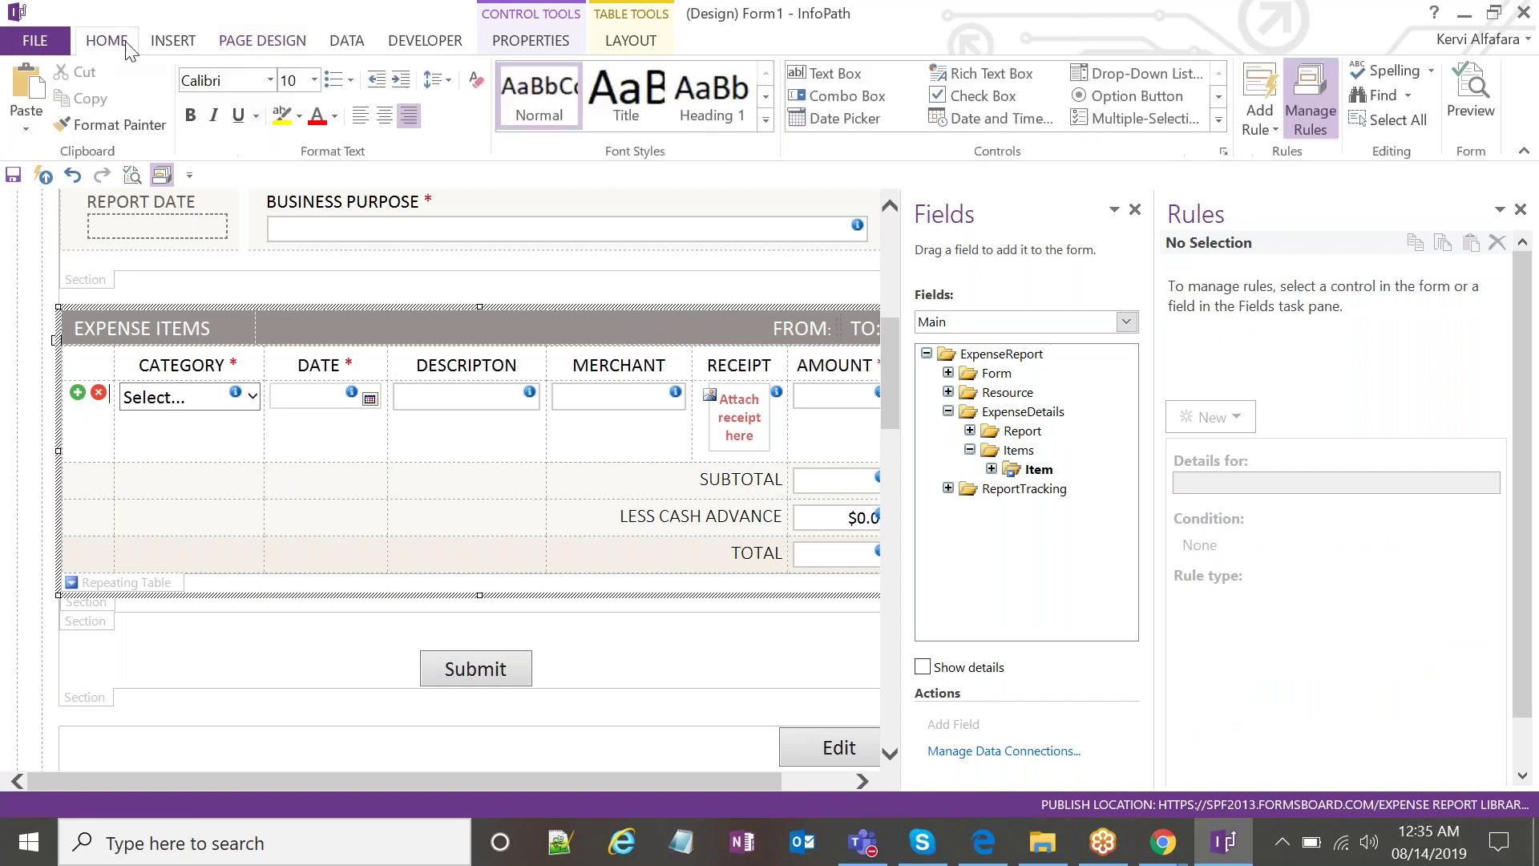
click(1219, 120)
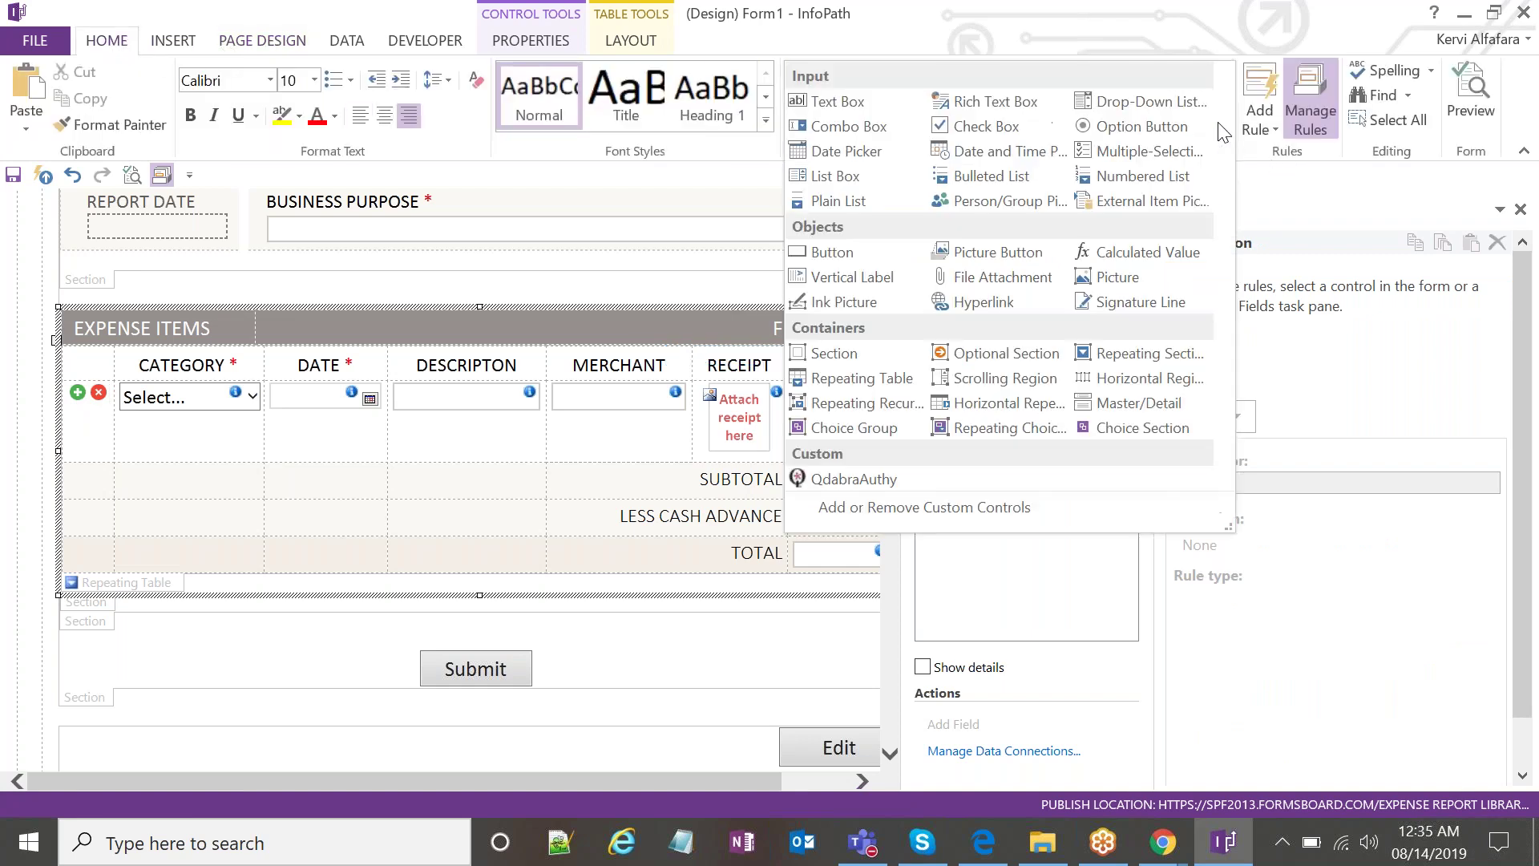
click(1040, 255)
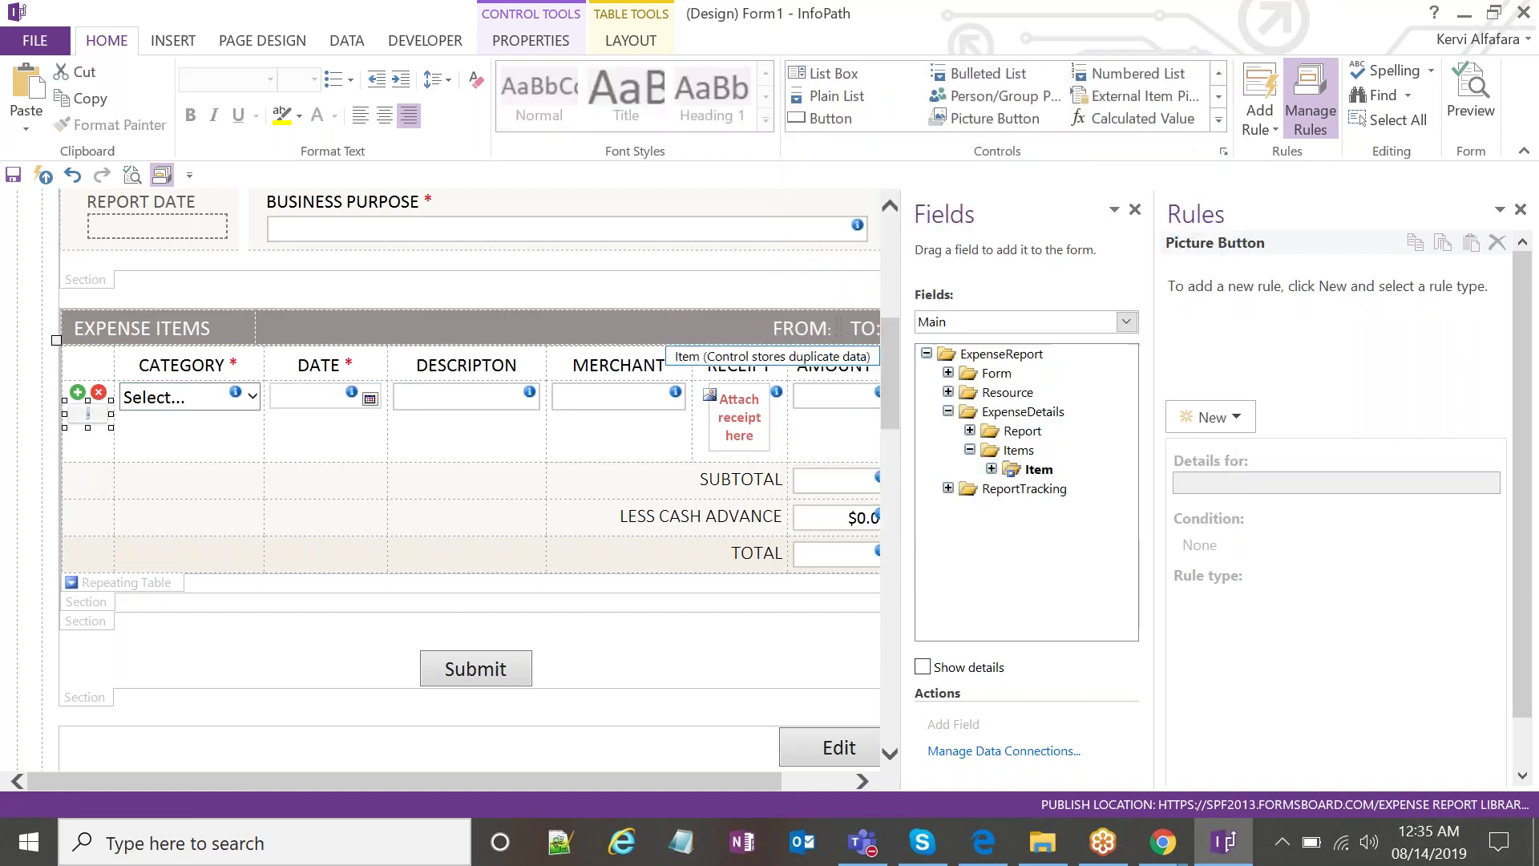
Open the new picture button's properties and browse for its picture in the Lab 3 - Insert and Delete folder.
right_click(103, 425)
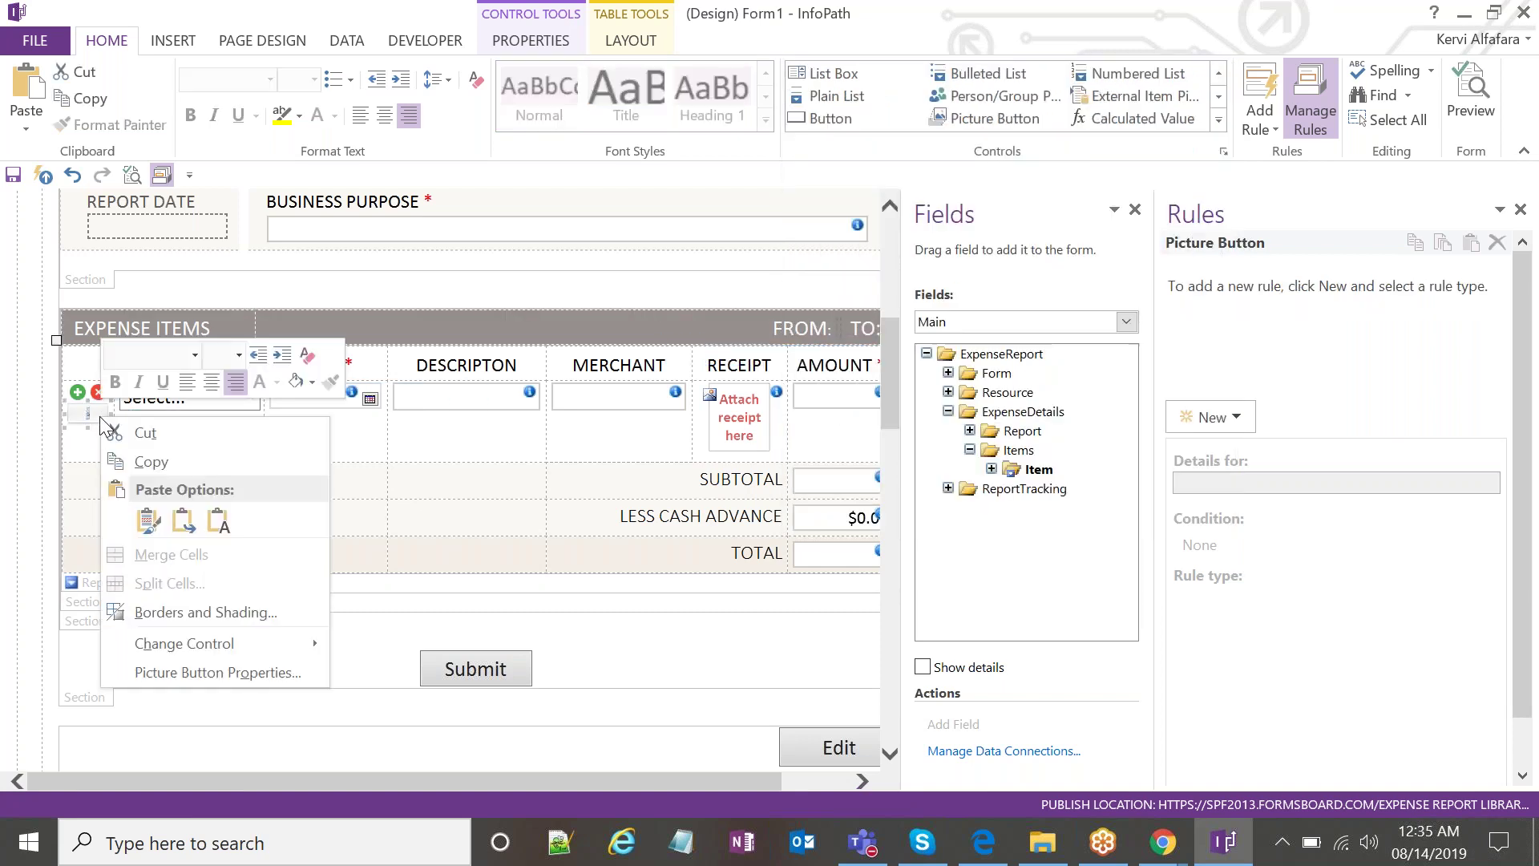
click(204, 674)
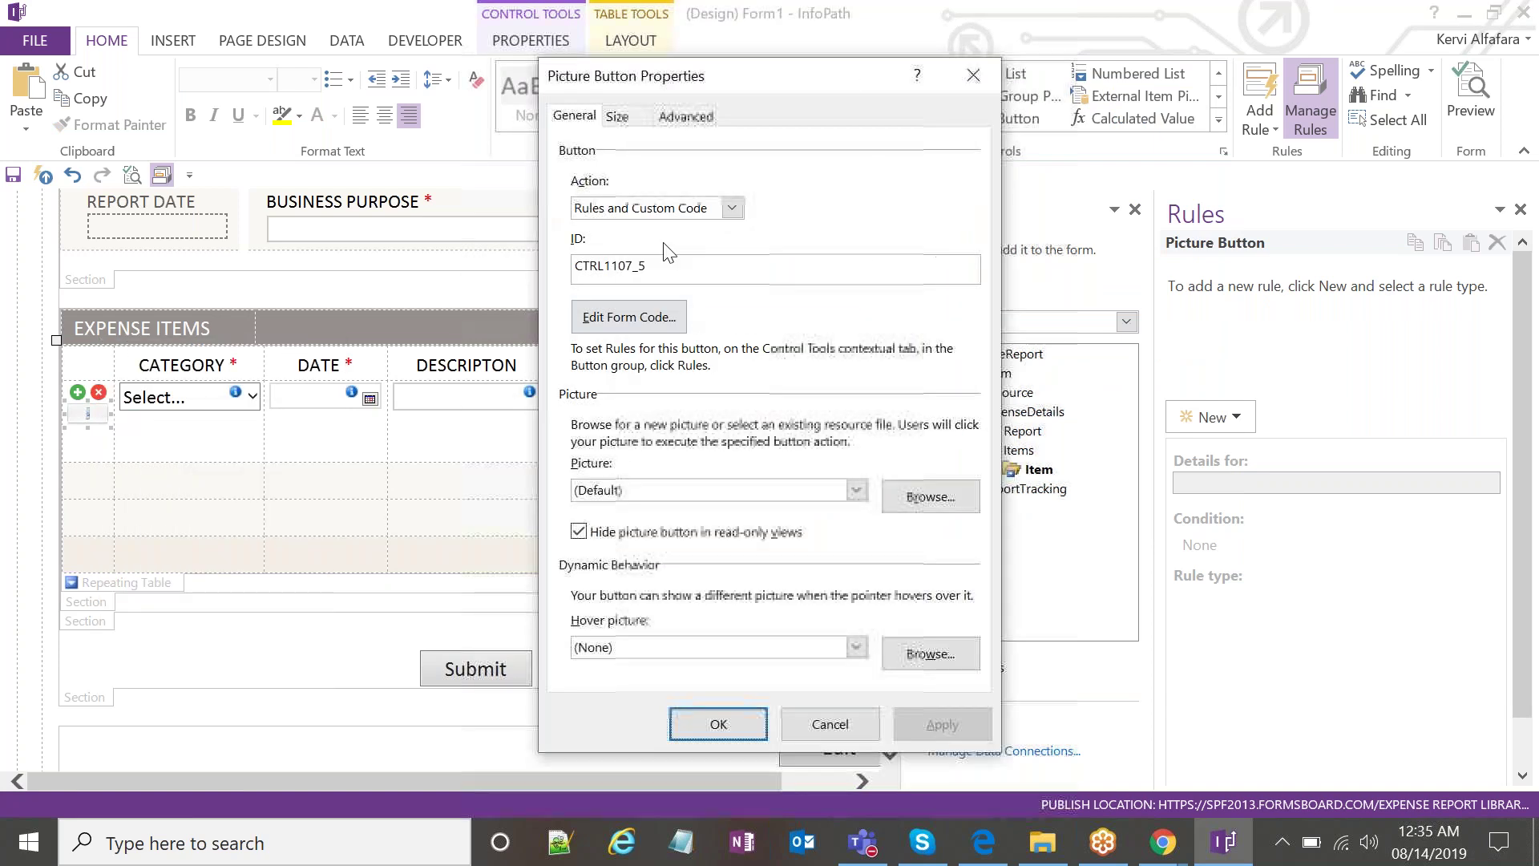
click(932, 496)
scroll(725, 309, up, 4)
click(726, 295)
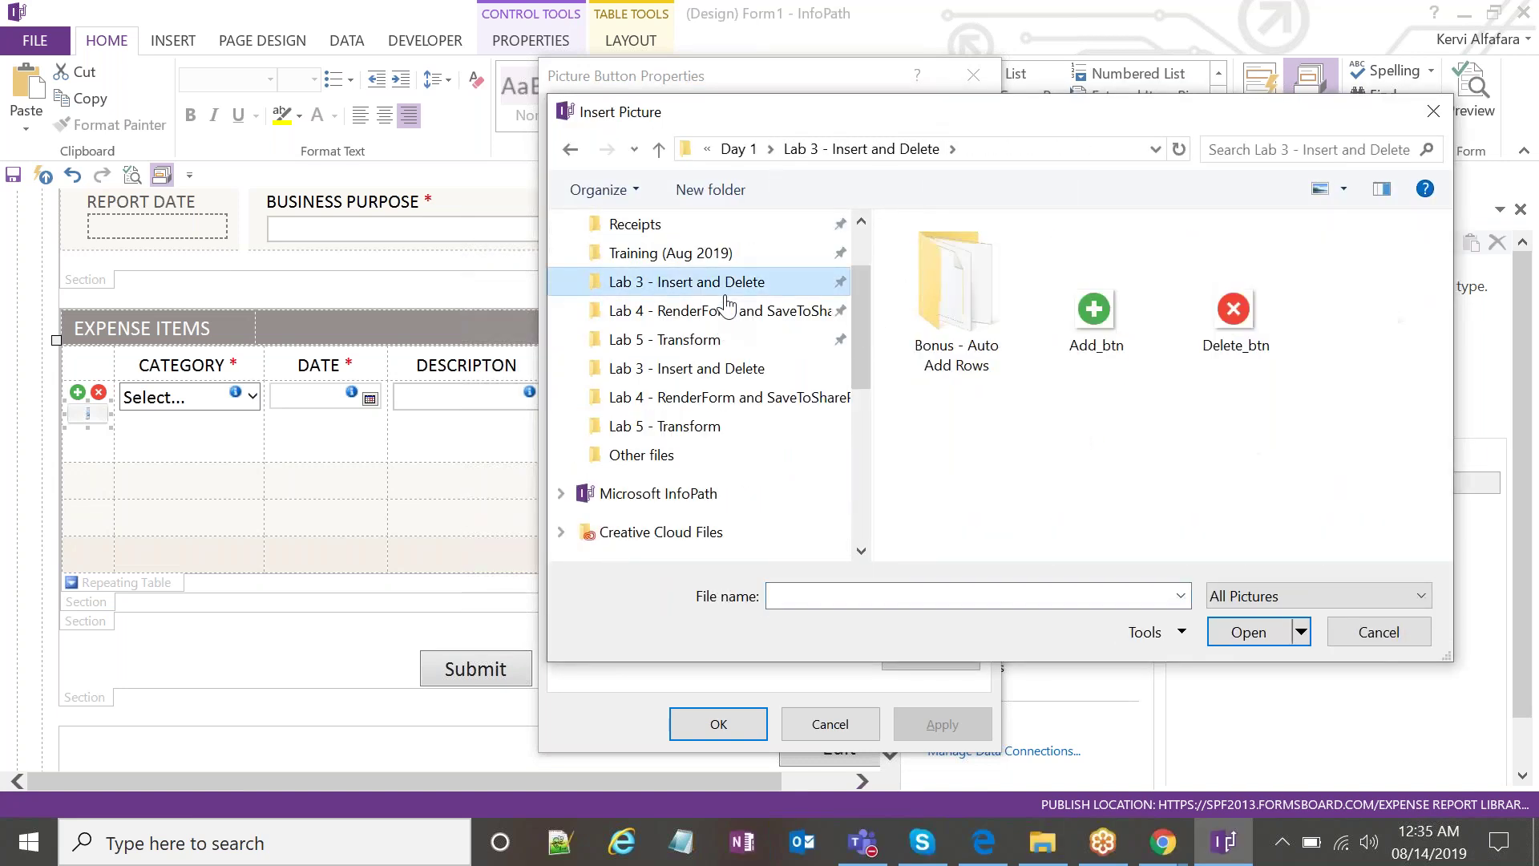
drag(972, 131, 828, 161)
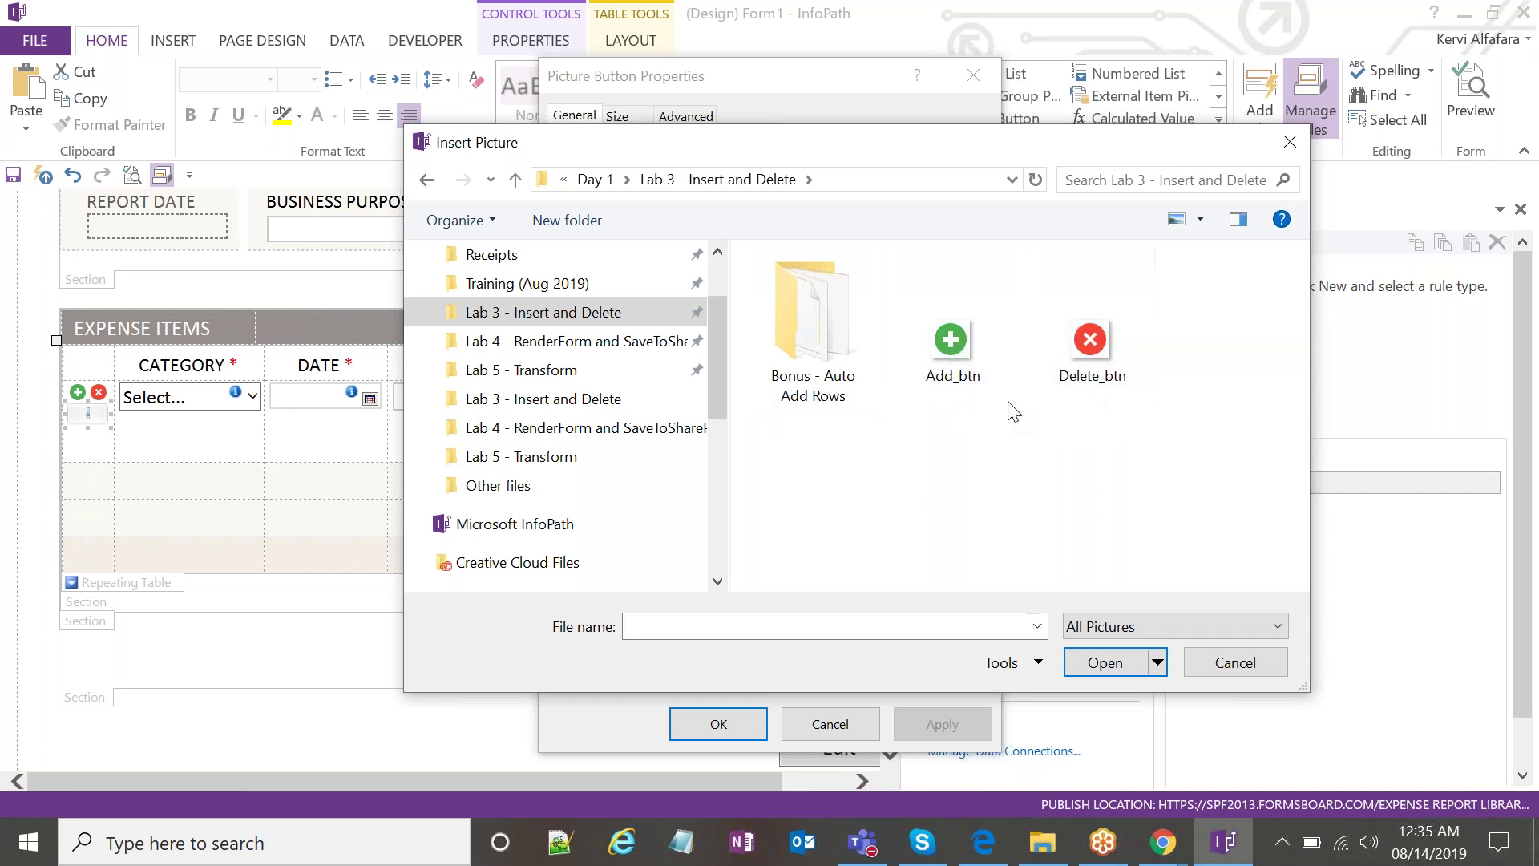
Switch to Chrome and open the icons8.com website in a new tab.
click(1163, 842)
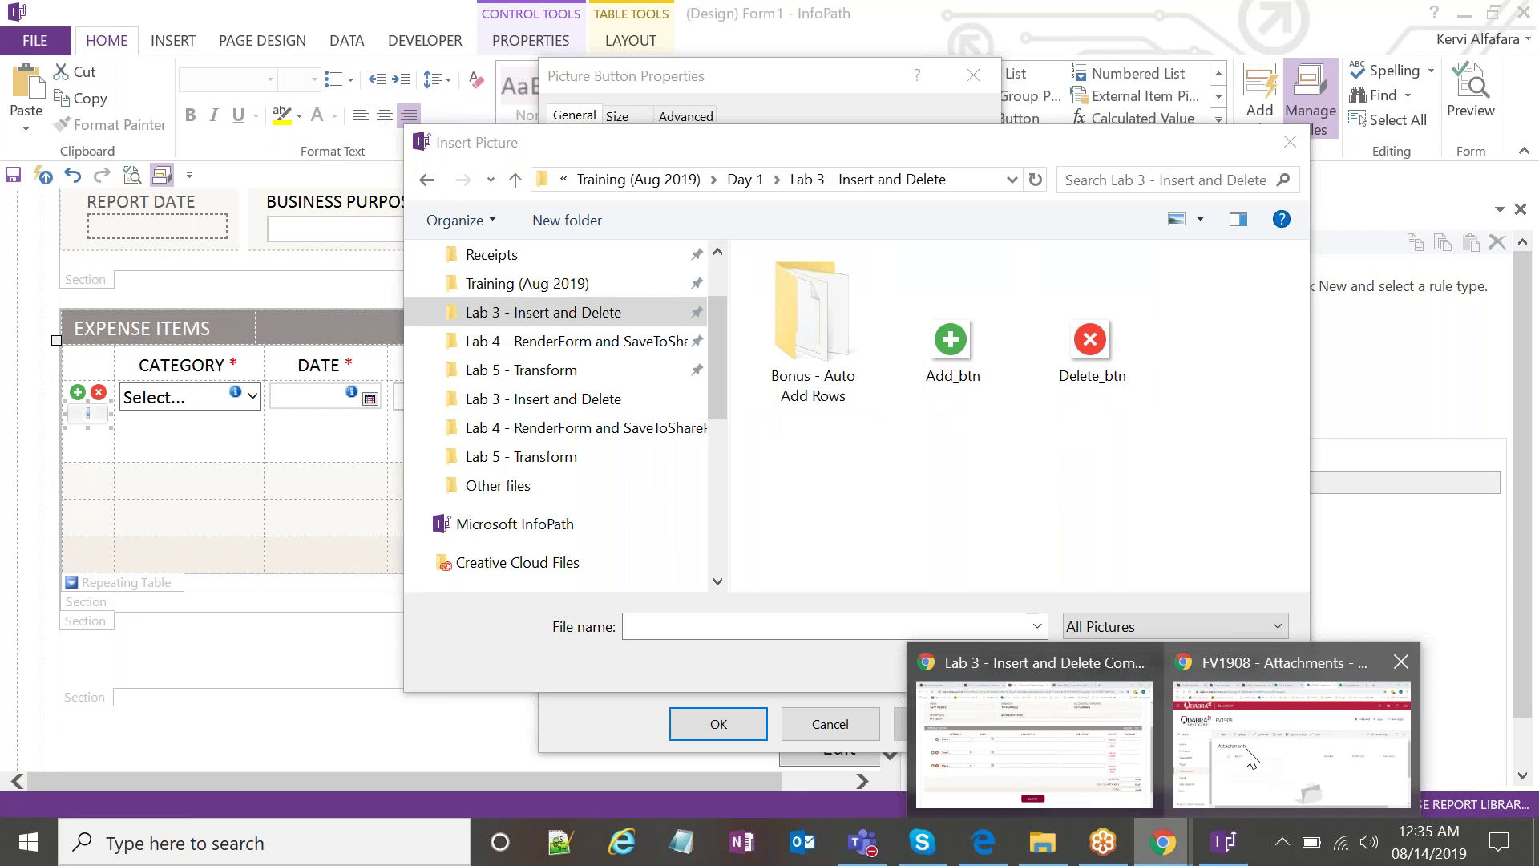
click(1249, 758)
click(1293, 21)
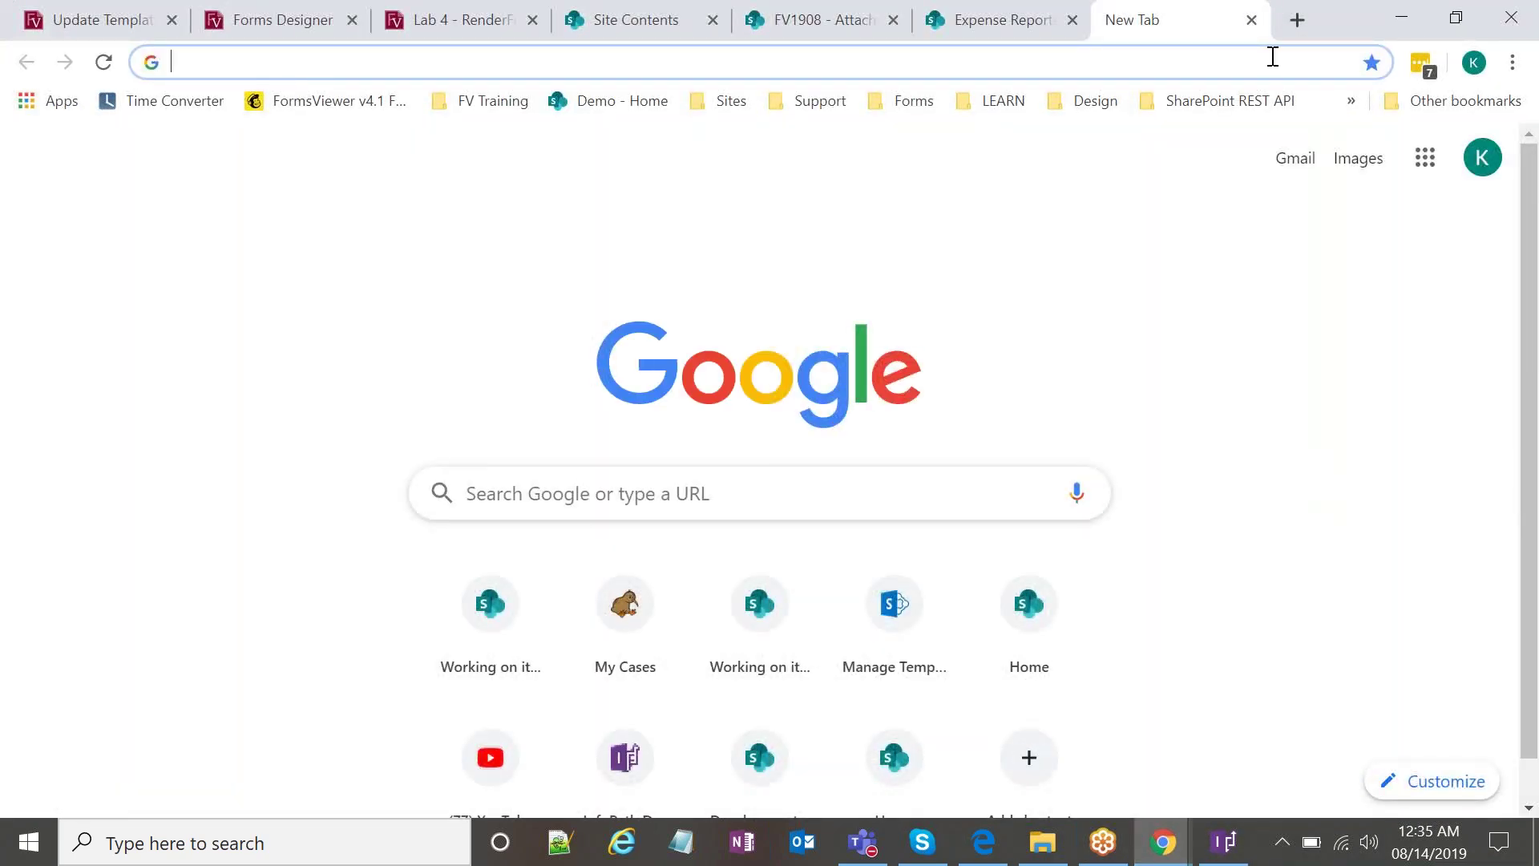
text(icons)
key(Return)
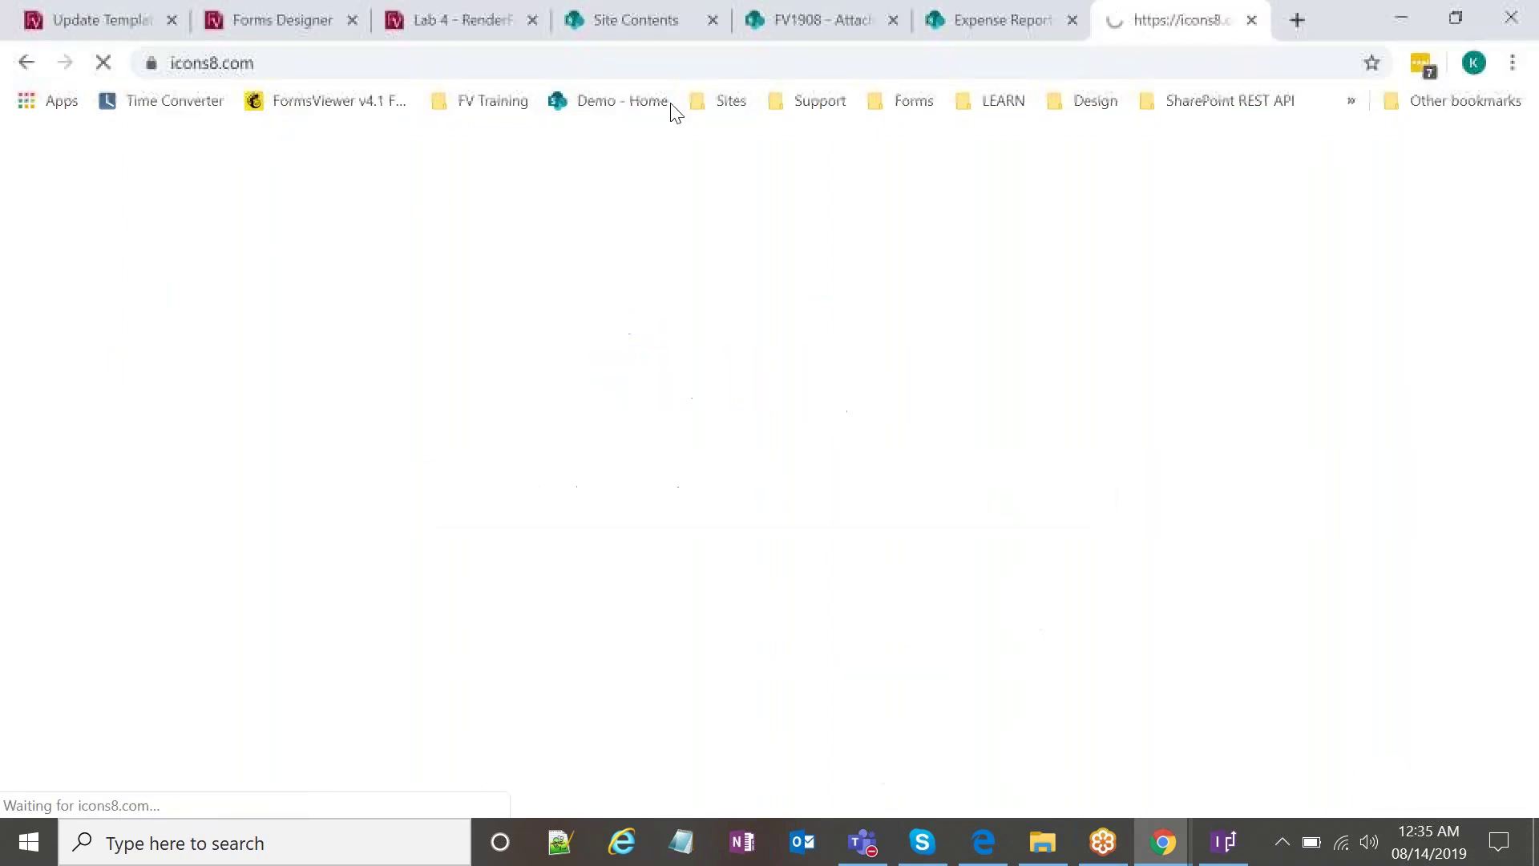
click(319, 67)
click(326, 67)
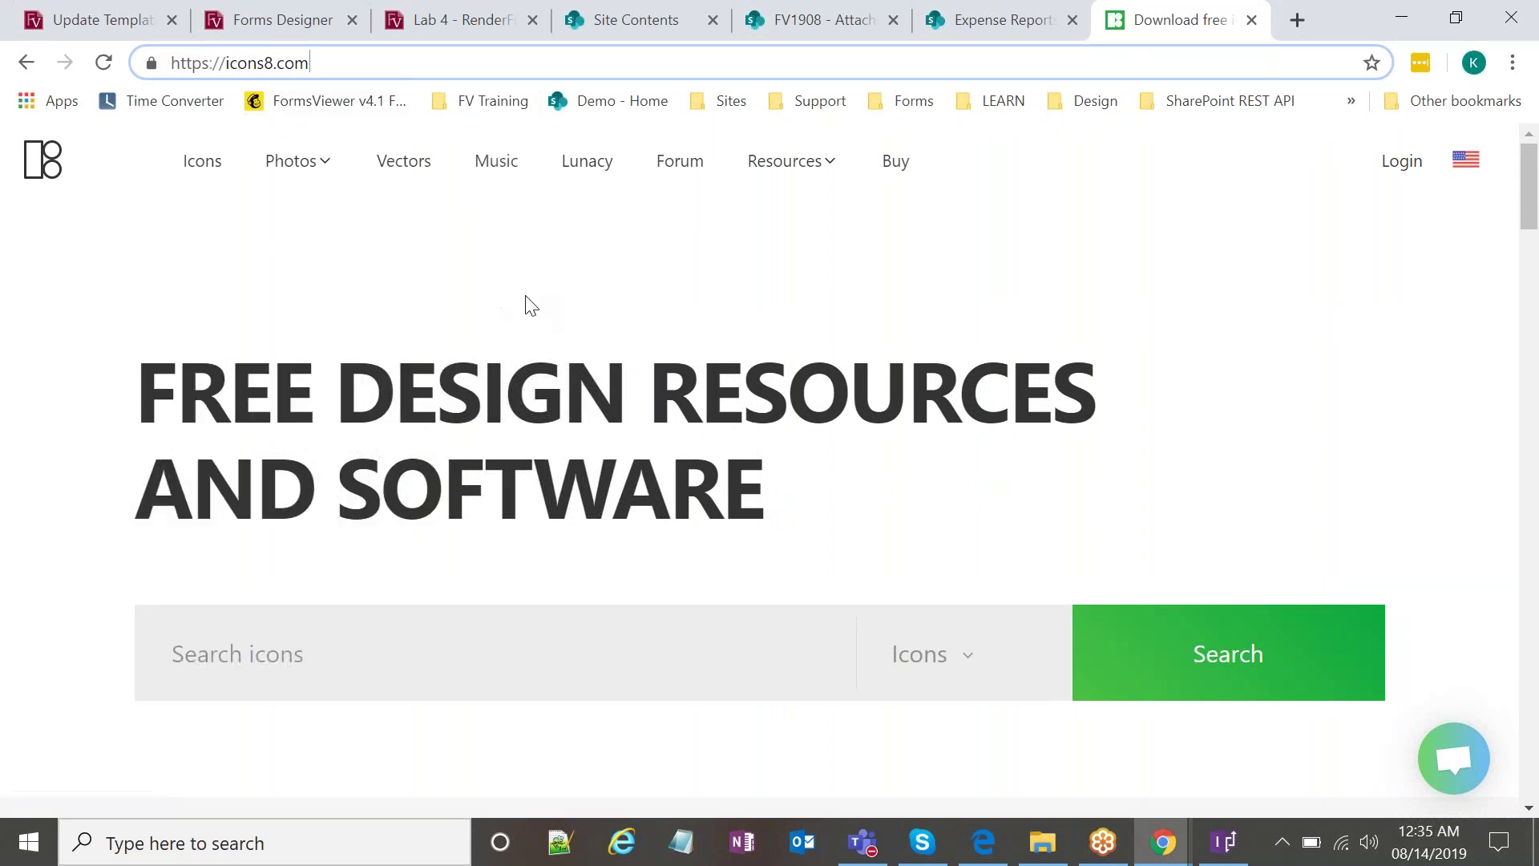
Look through the icons8.com home page down to the downloadable icon packs.
scroll(574, 329, down, 3)
scroll(708, 378, up, 3)
scroll(670, 394, down, 1)
scroll(485, 306, down, 2)
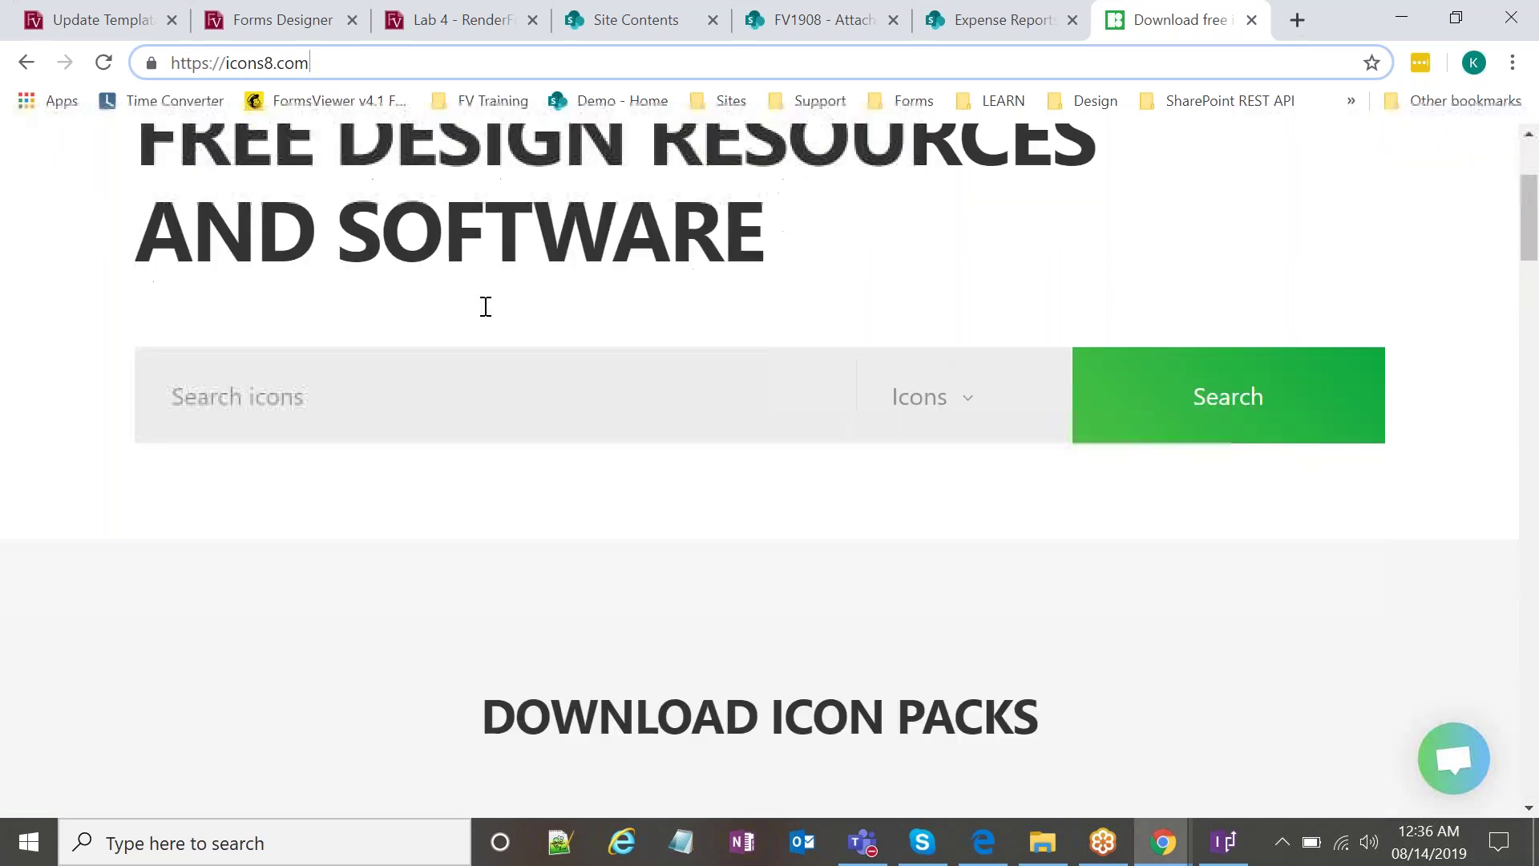
scroll(485, 306, down, 1)
scroll(522, 331, up, 1)
scroll(521, 331, down, 3)
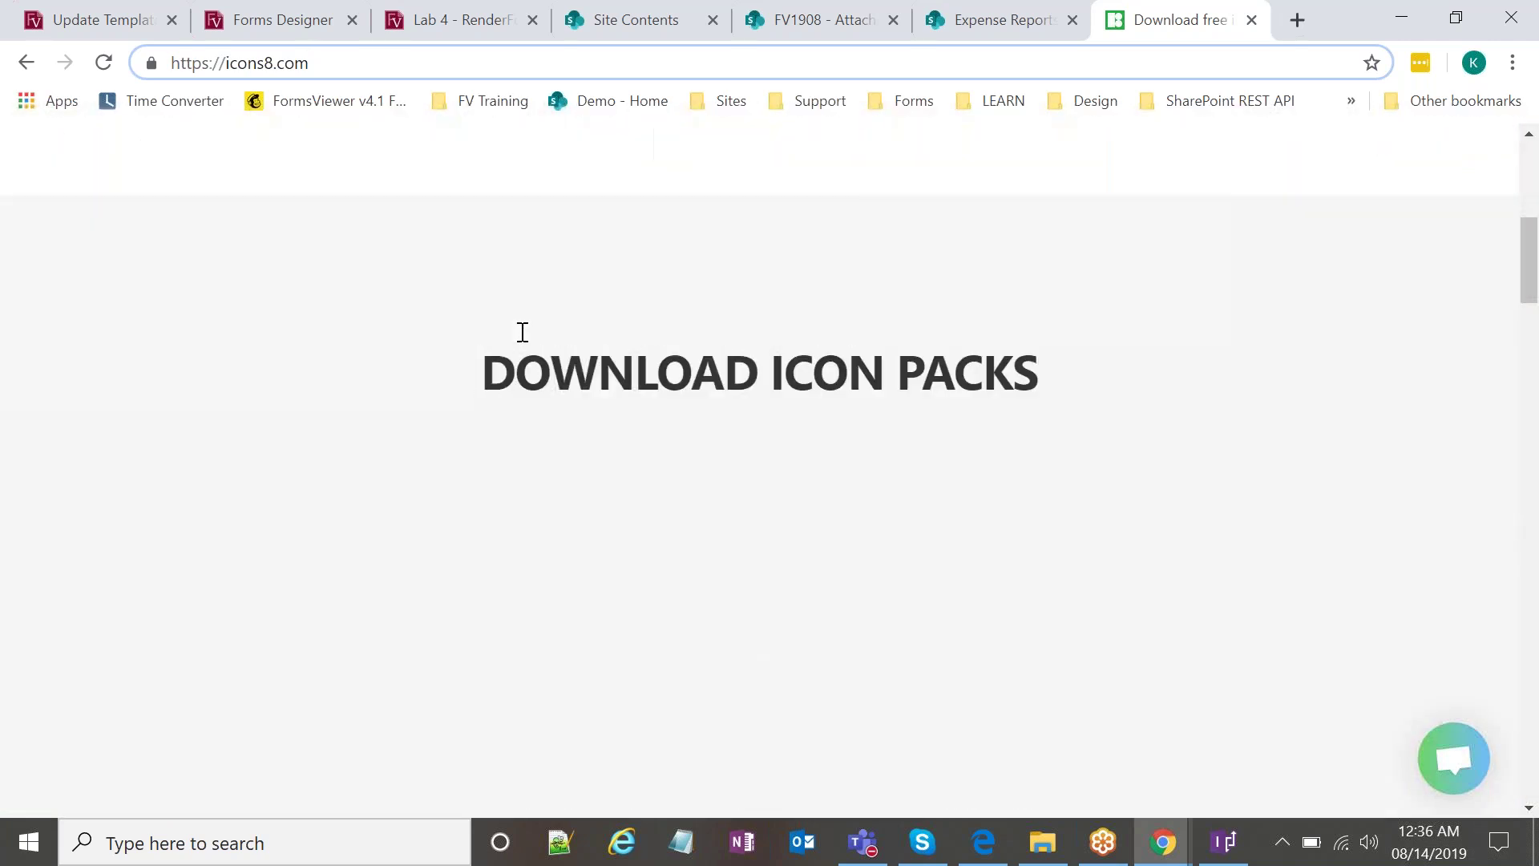
scroll(529, 339, down, 3)
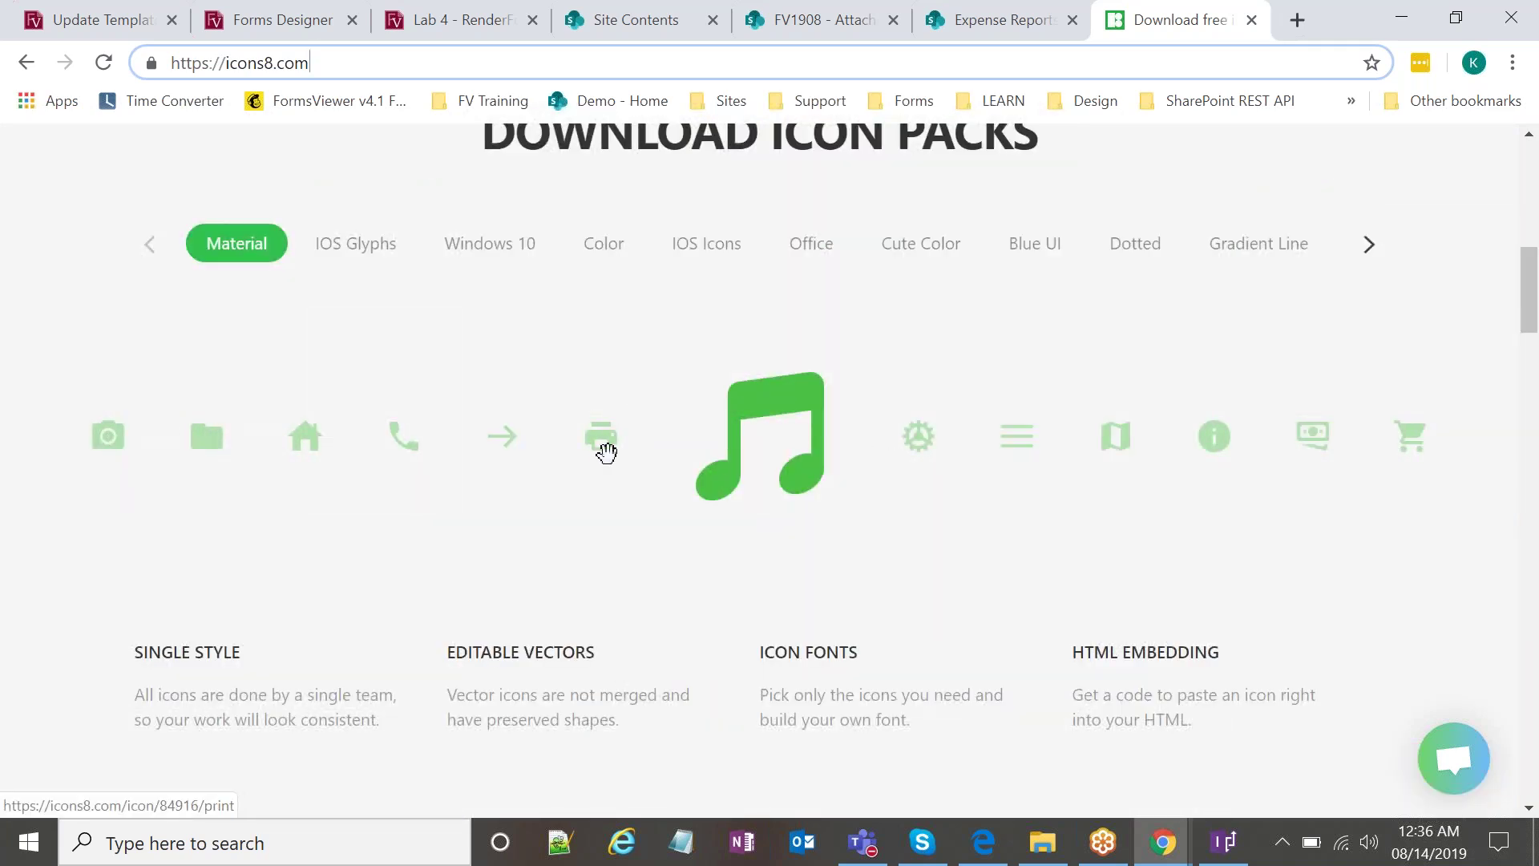
Return to InfoPath and apply Add_btn as the new picture button's picture.
click(1223, 842)
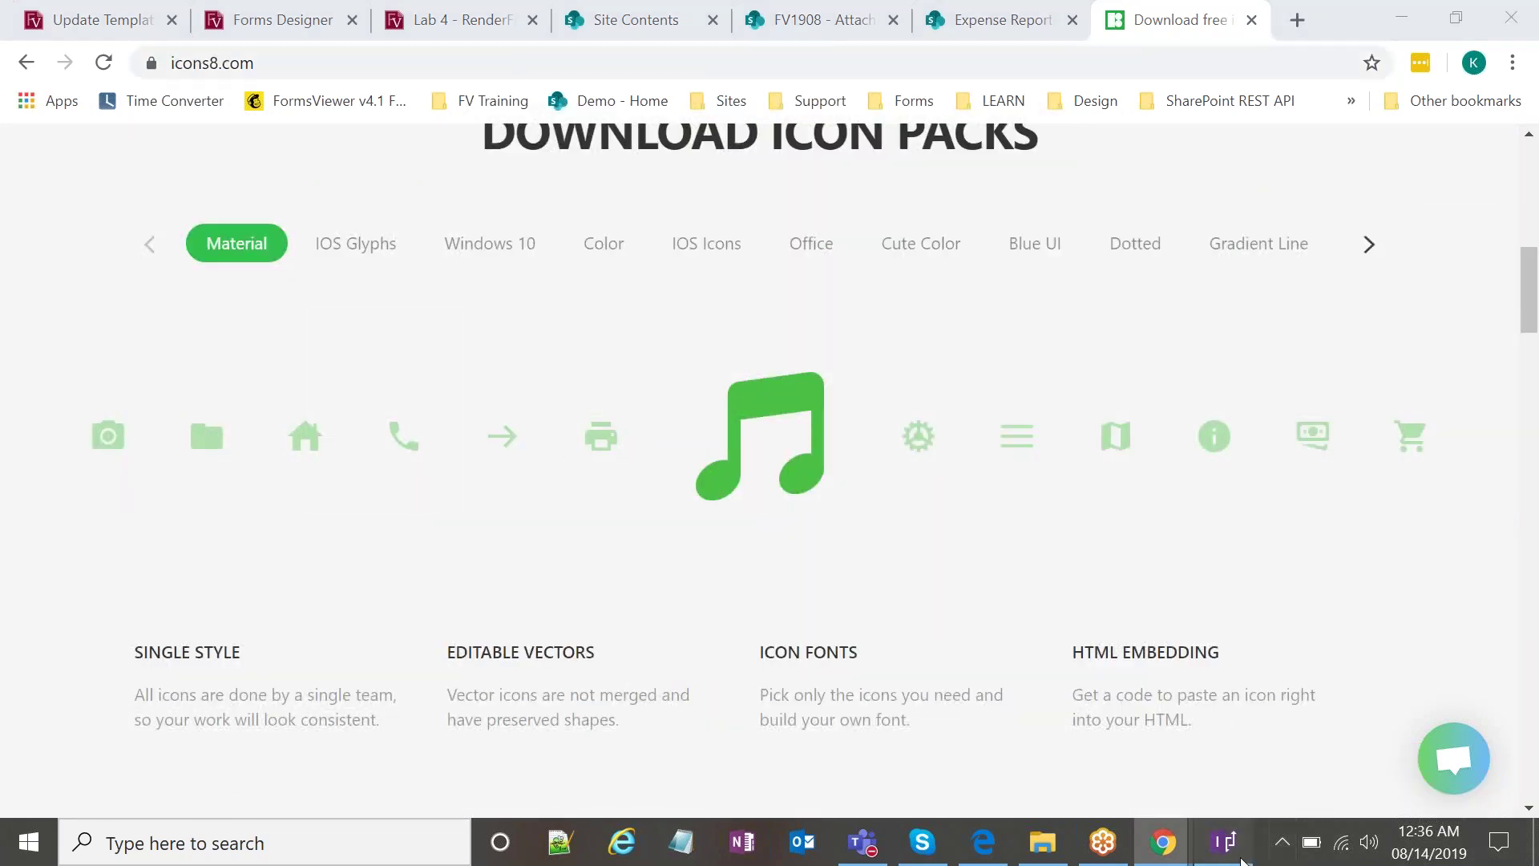
drag(1138, 158, 1088, 182)
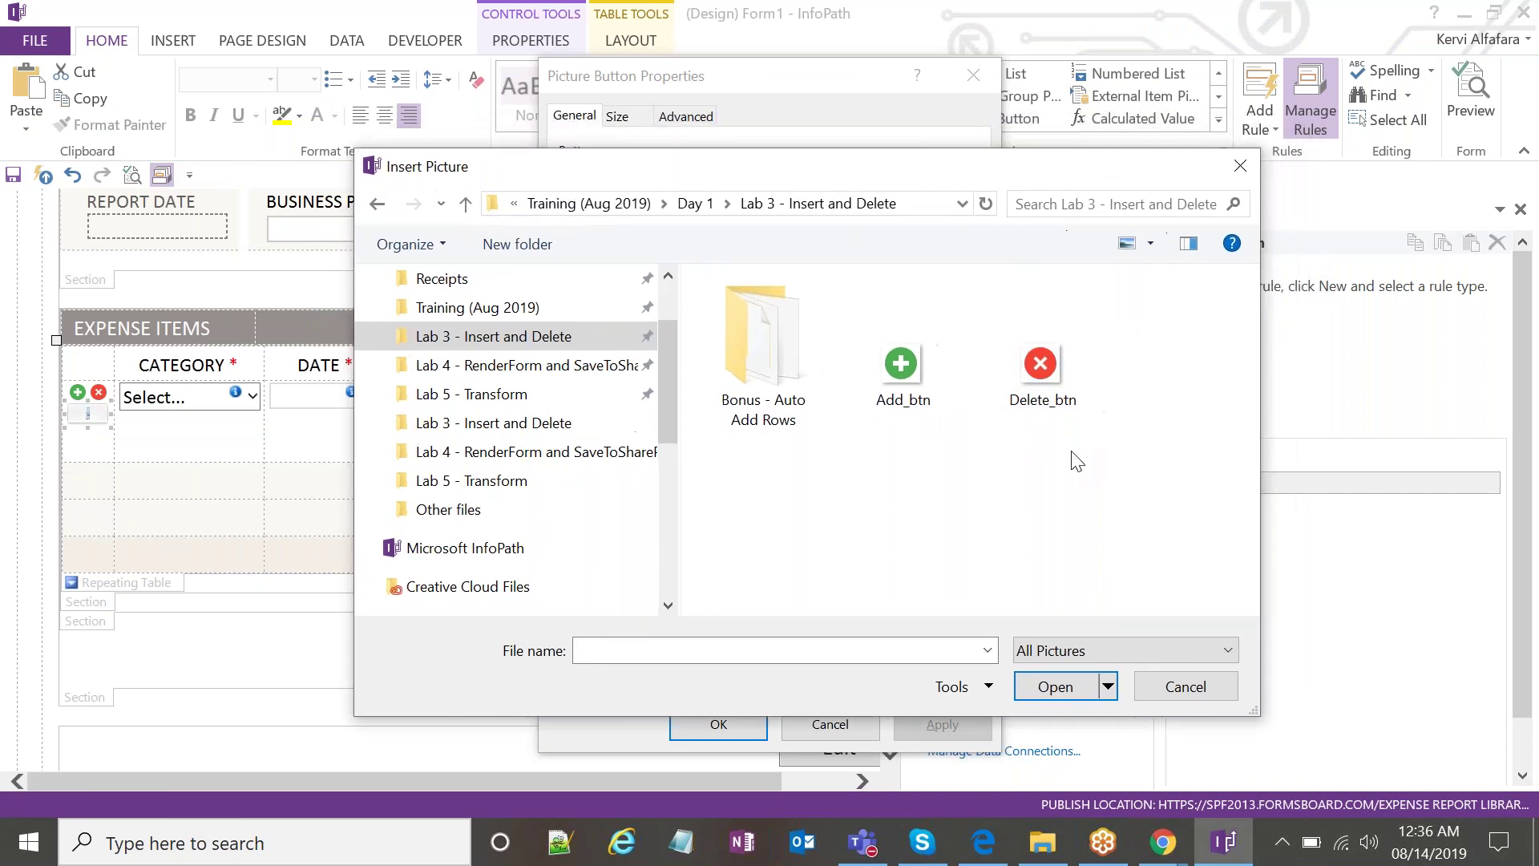
click(916, 406)
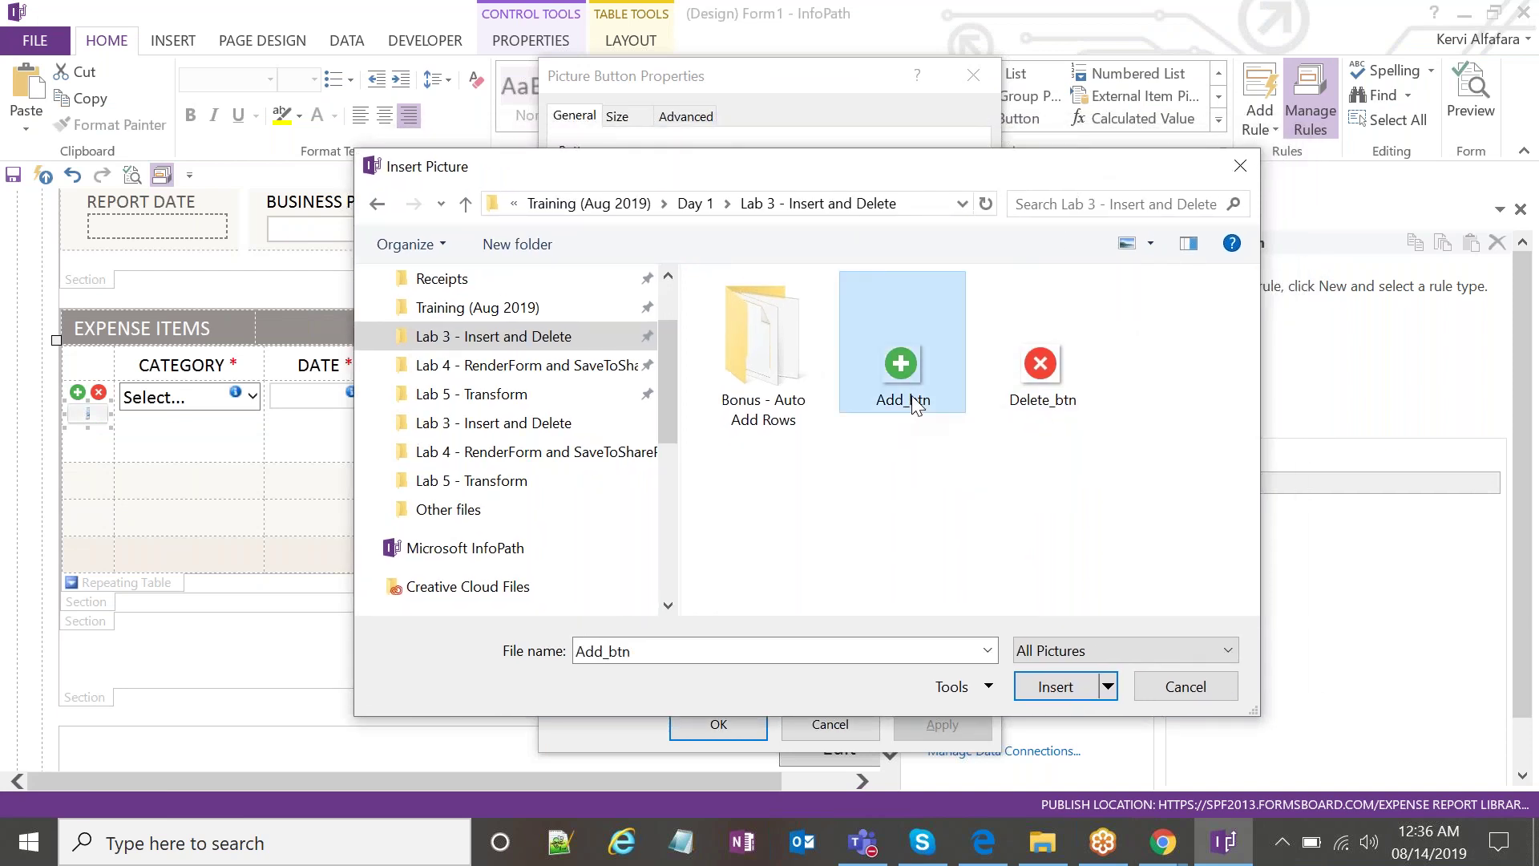
double_click(916, 406)
click(941, 728)
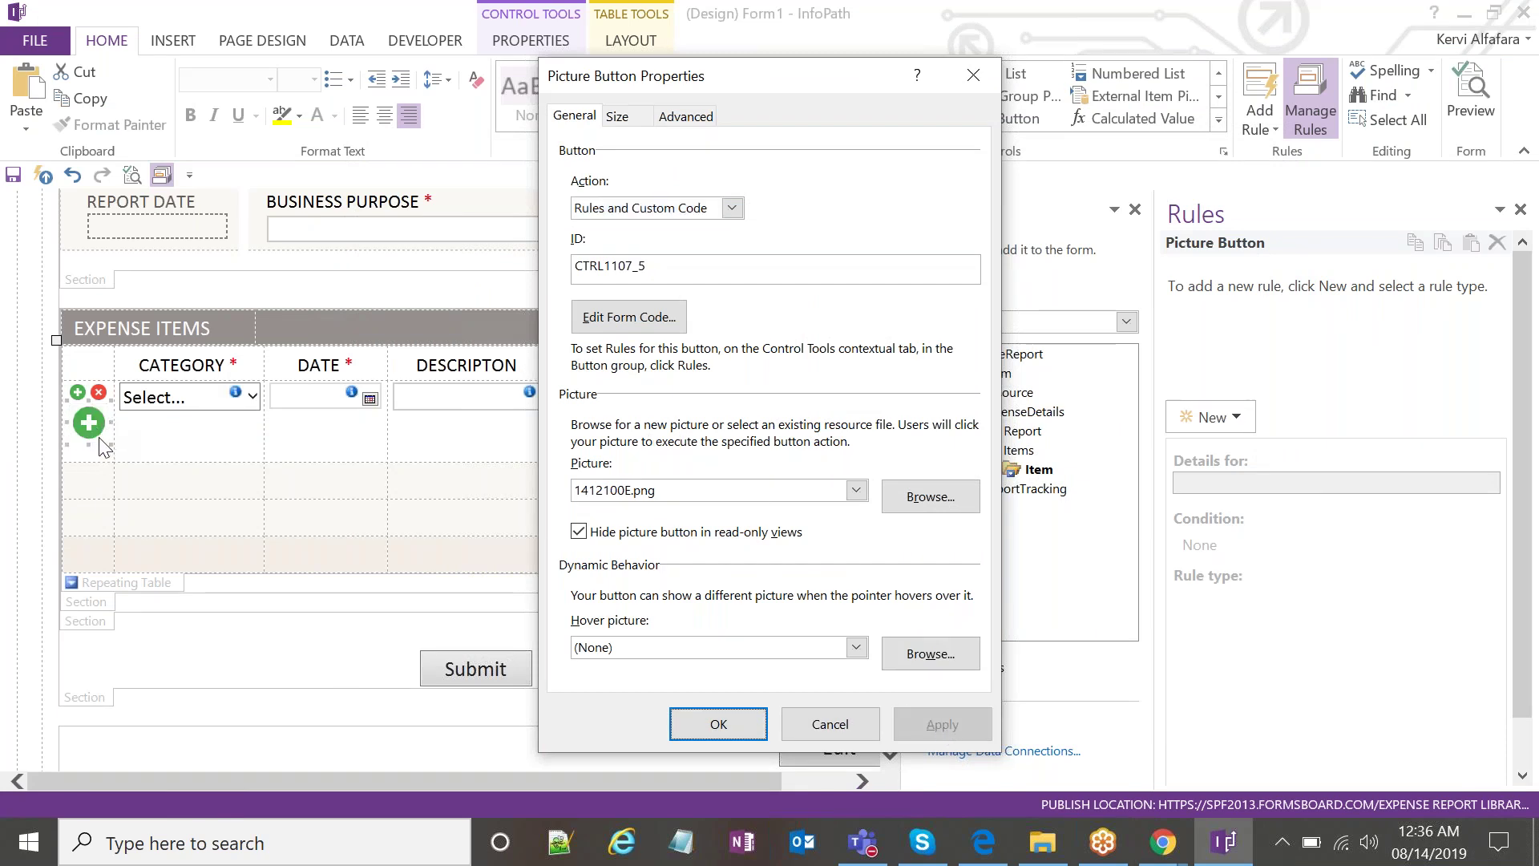
Set the new picture button's height and width to 24 px, and remove the button from the row.
click(628, 119)
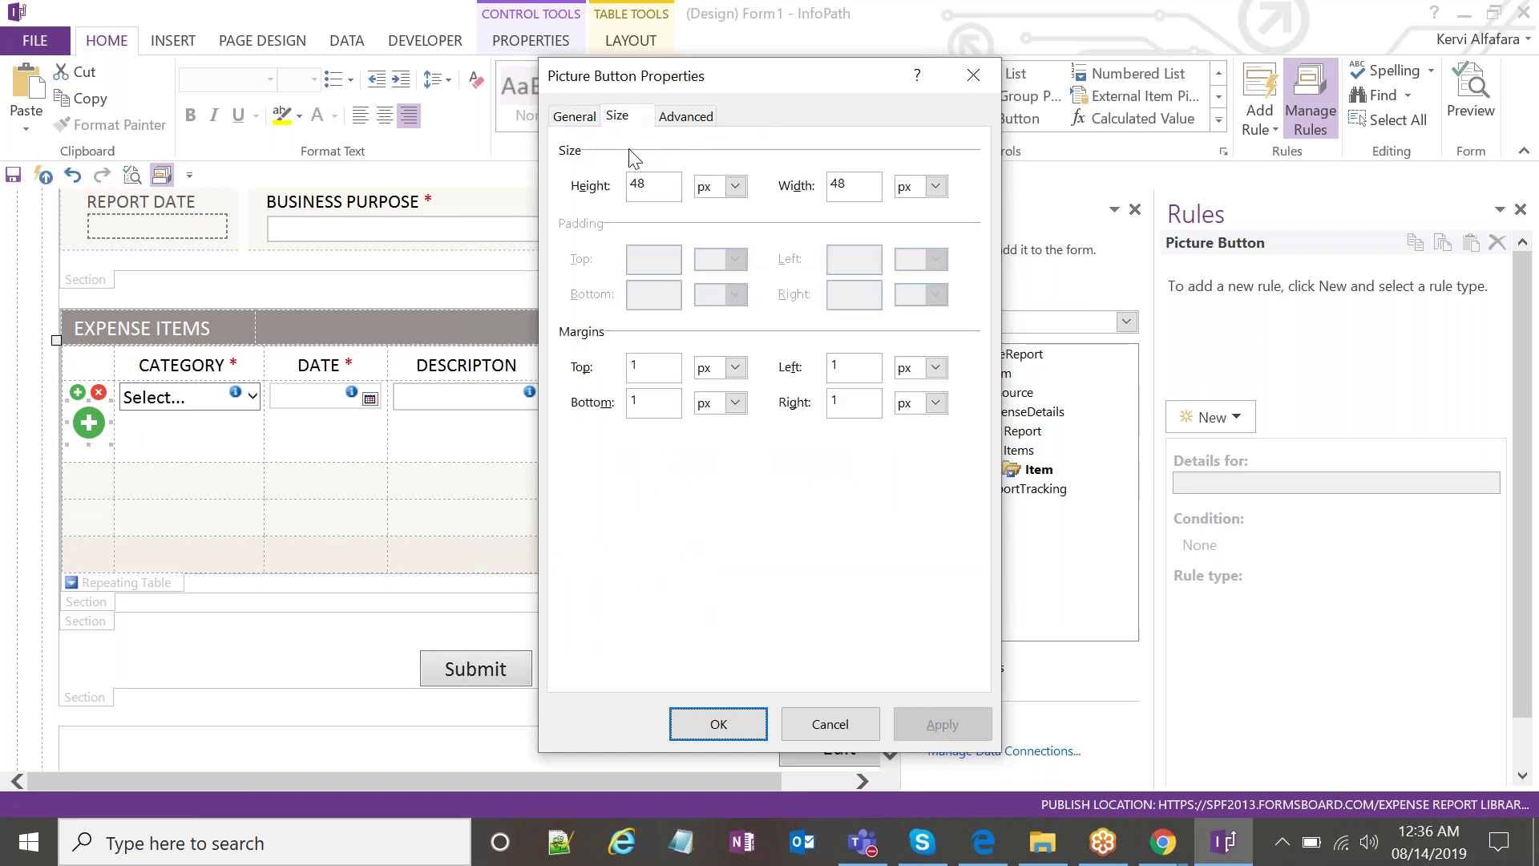
double_click(653, 184)
text(24)
double_click(843, 185)
text(24)
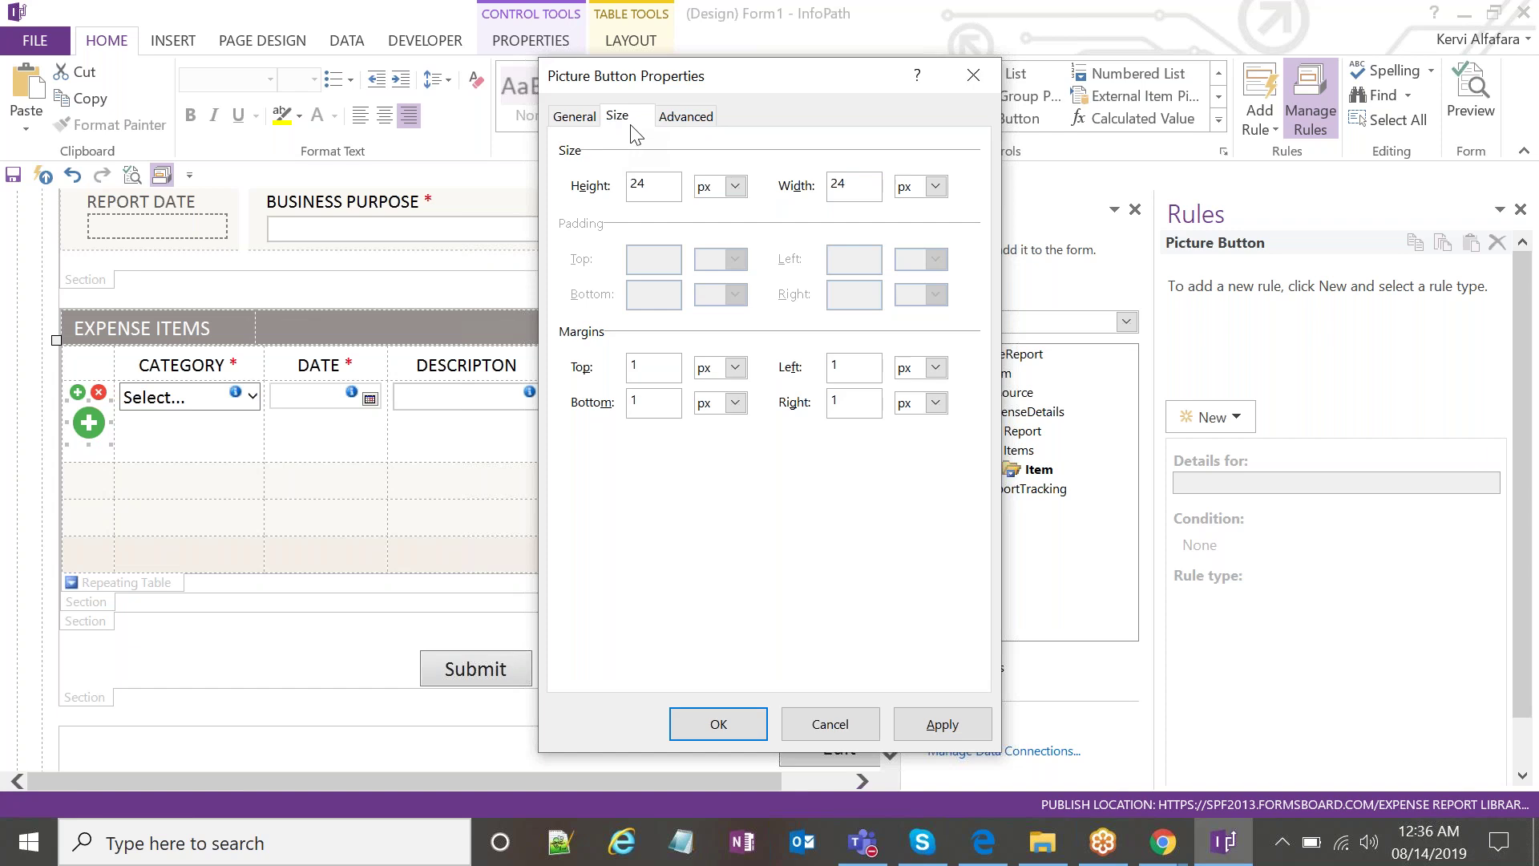
click(941, 724)
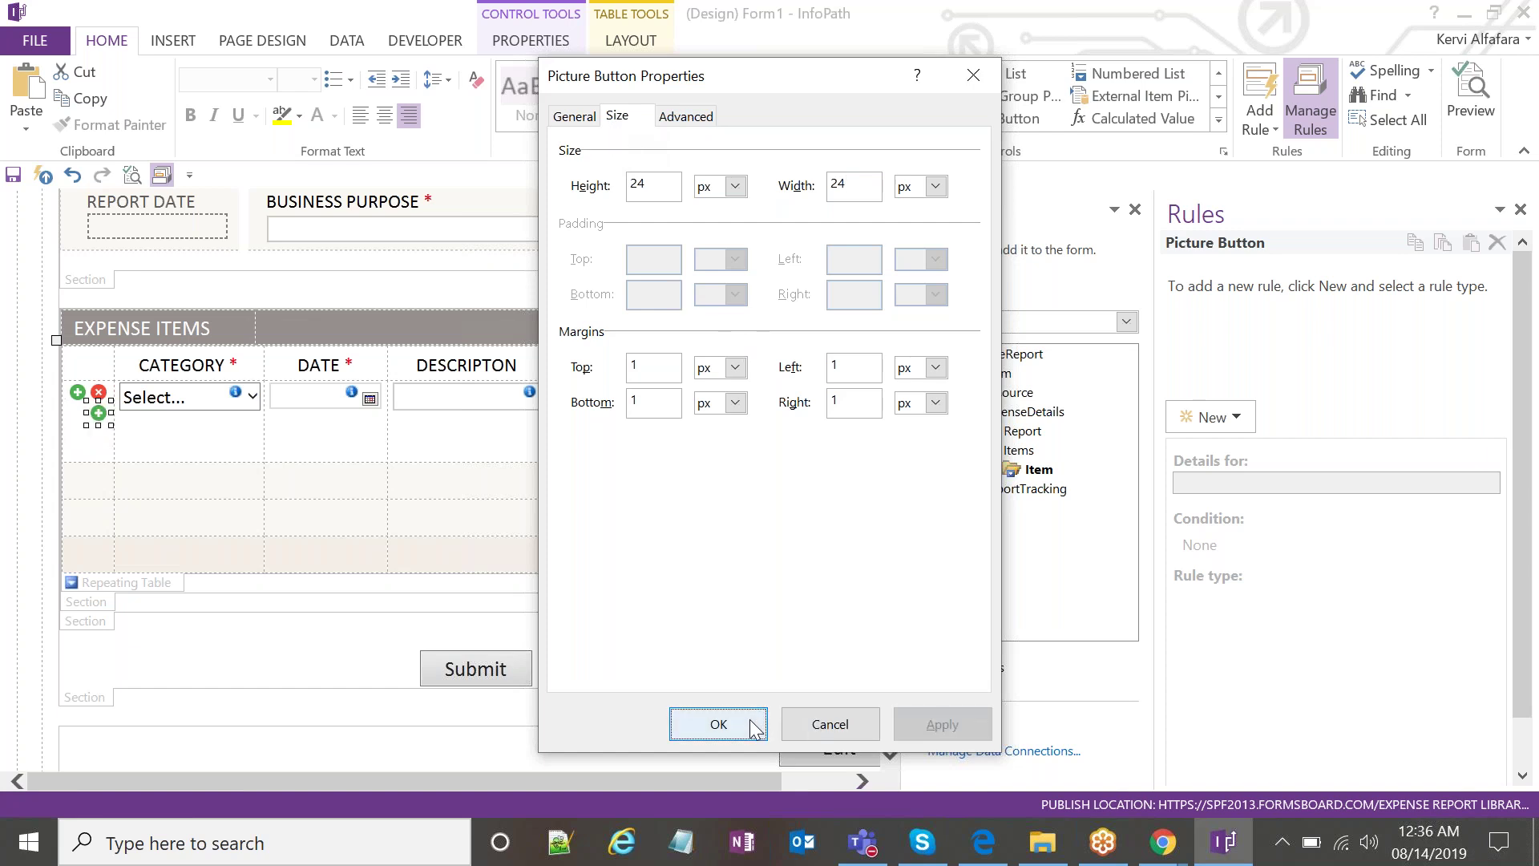
click(719, 724)
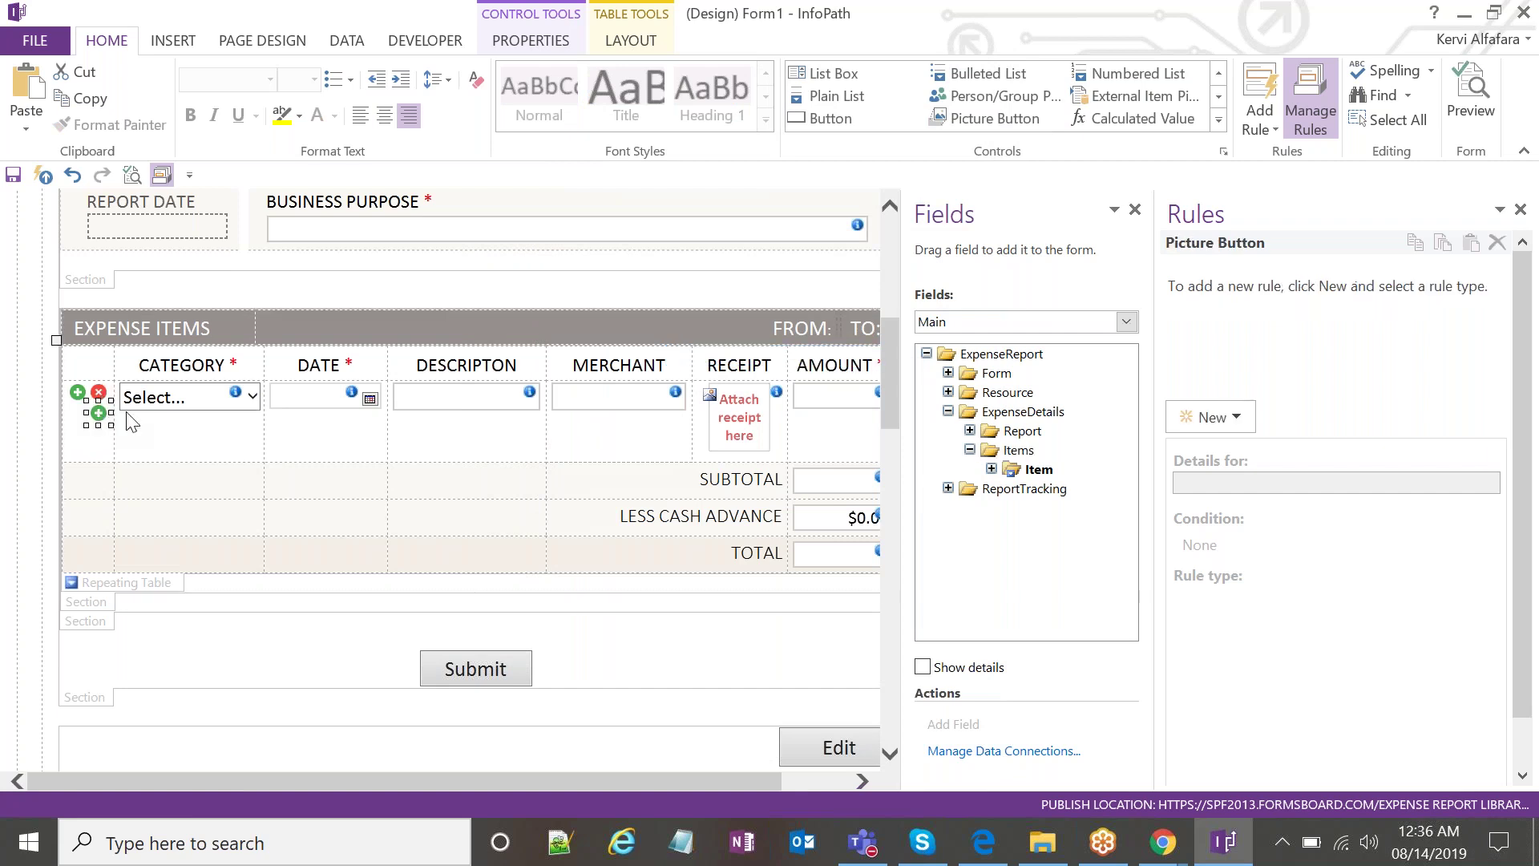
click(161, 416)
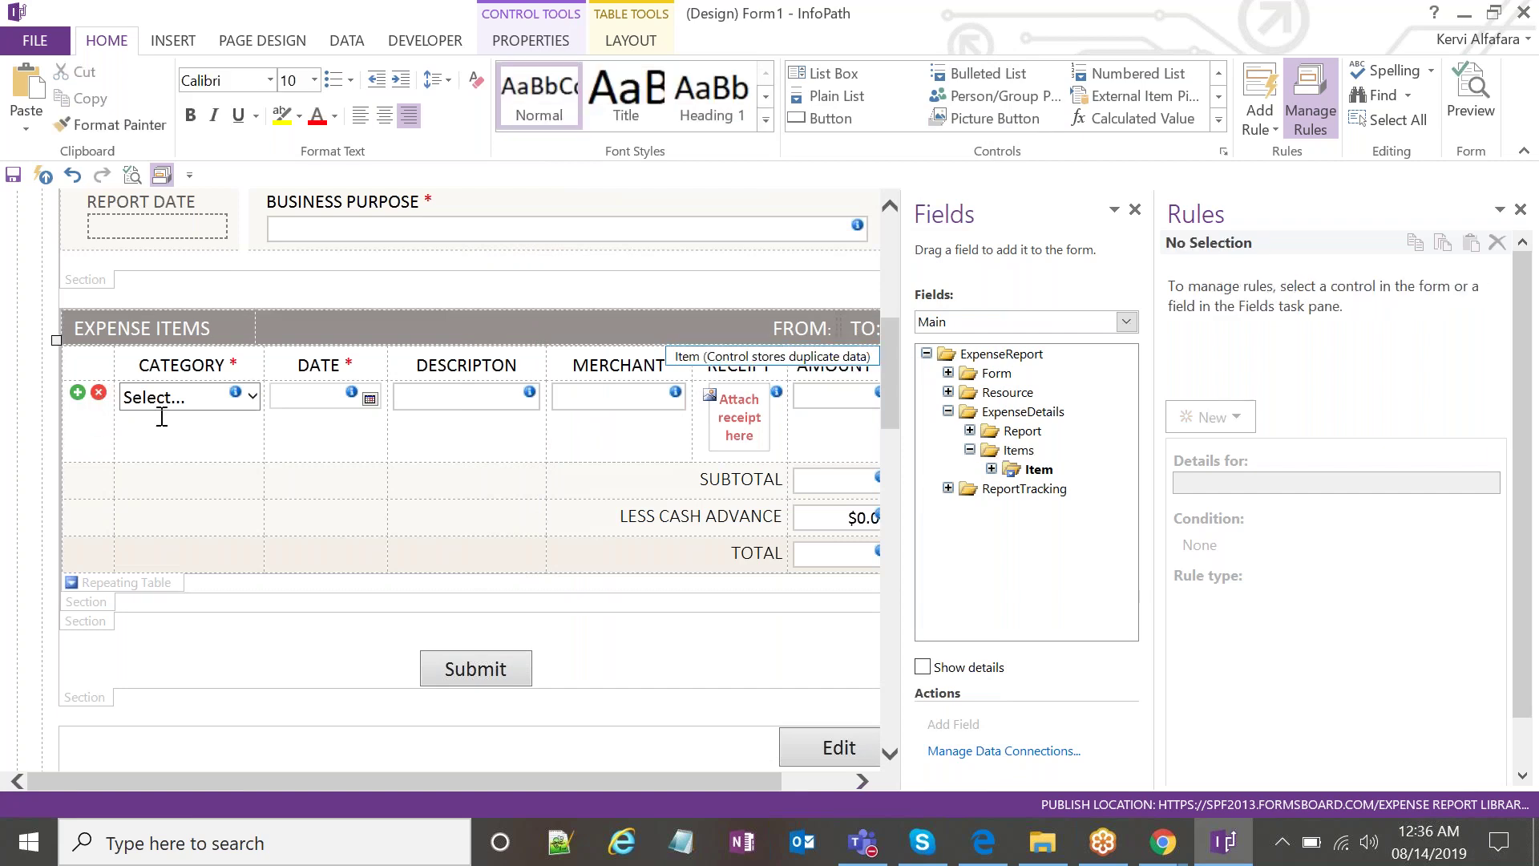
Open the value formula of the green add button's Insert Row rule action that sets the Command field.
click(79, 396)
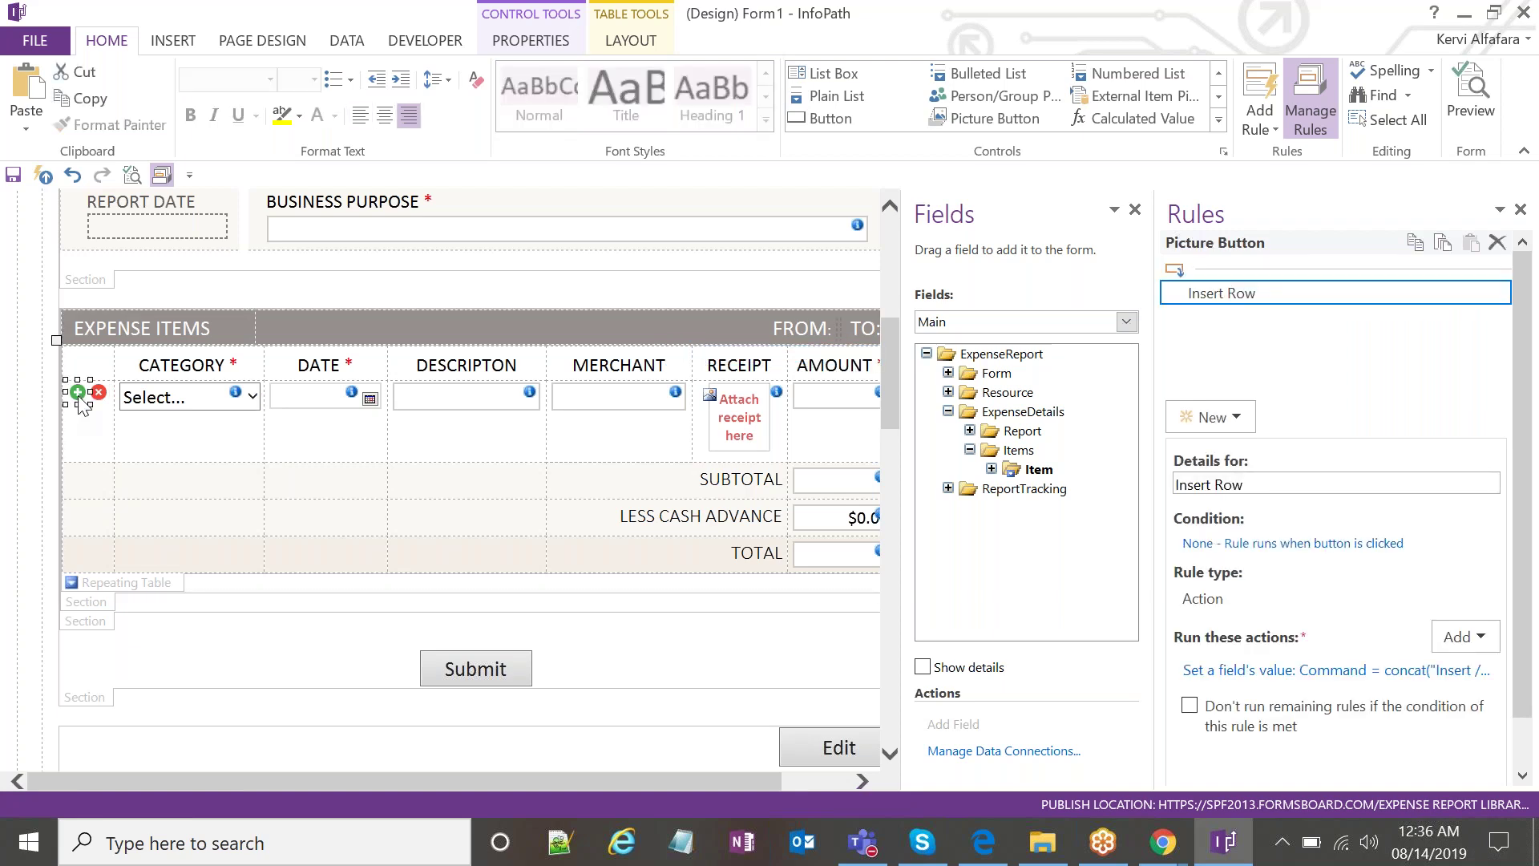
drag(1145, 442, 893, 446)
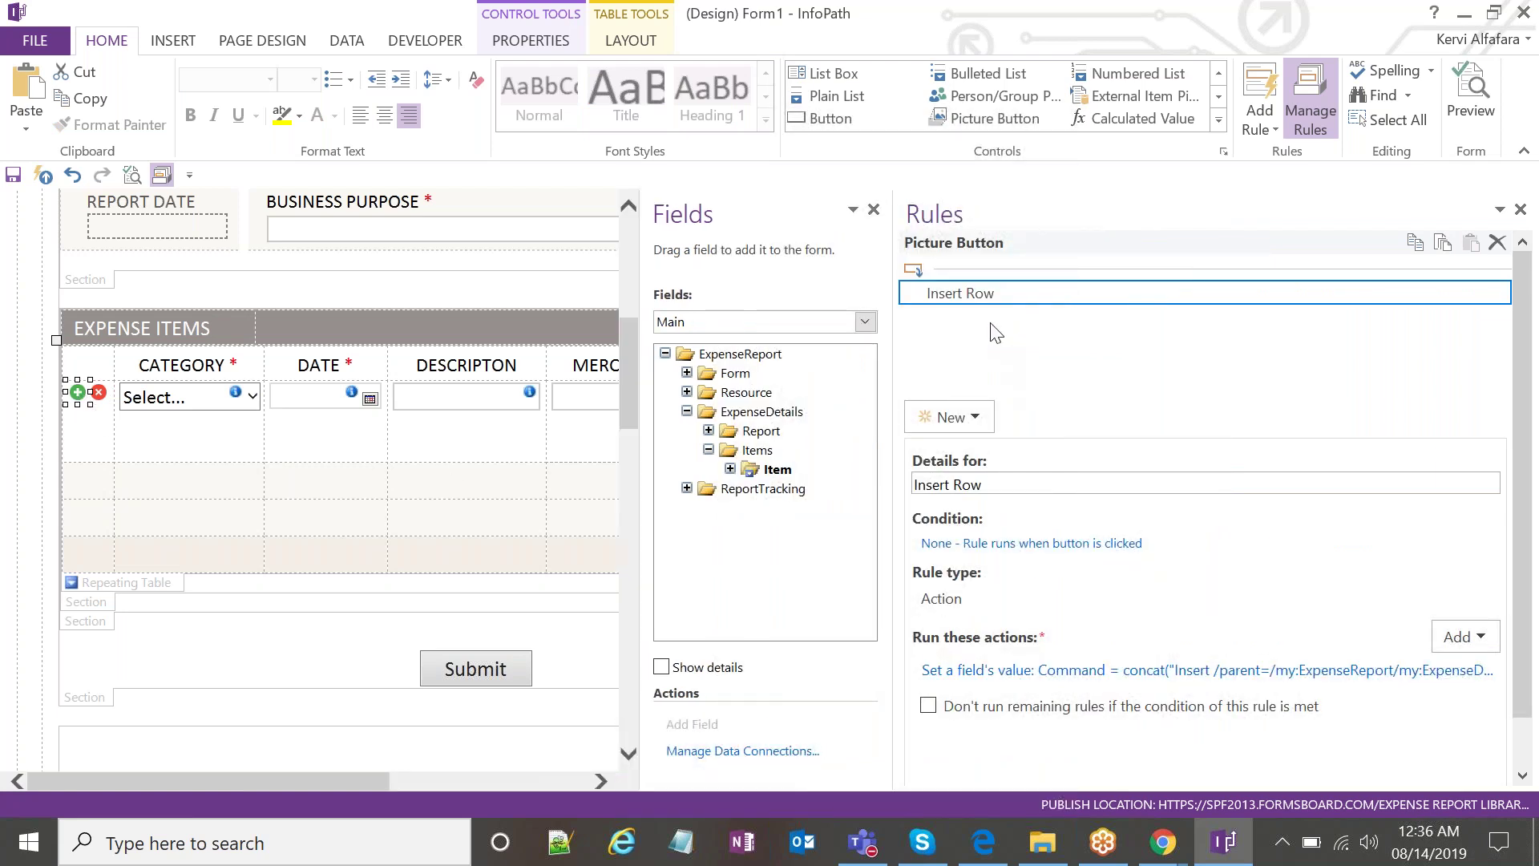
scroll(1014, 376, down, 1)
scroll(994, 313, up, 1)
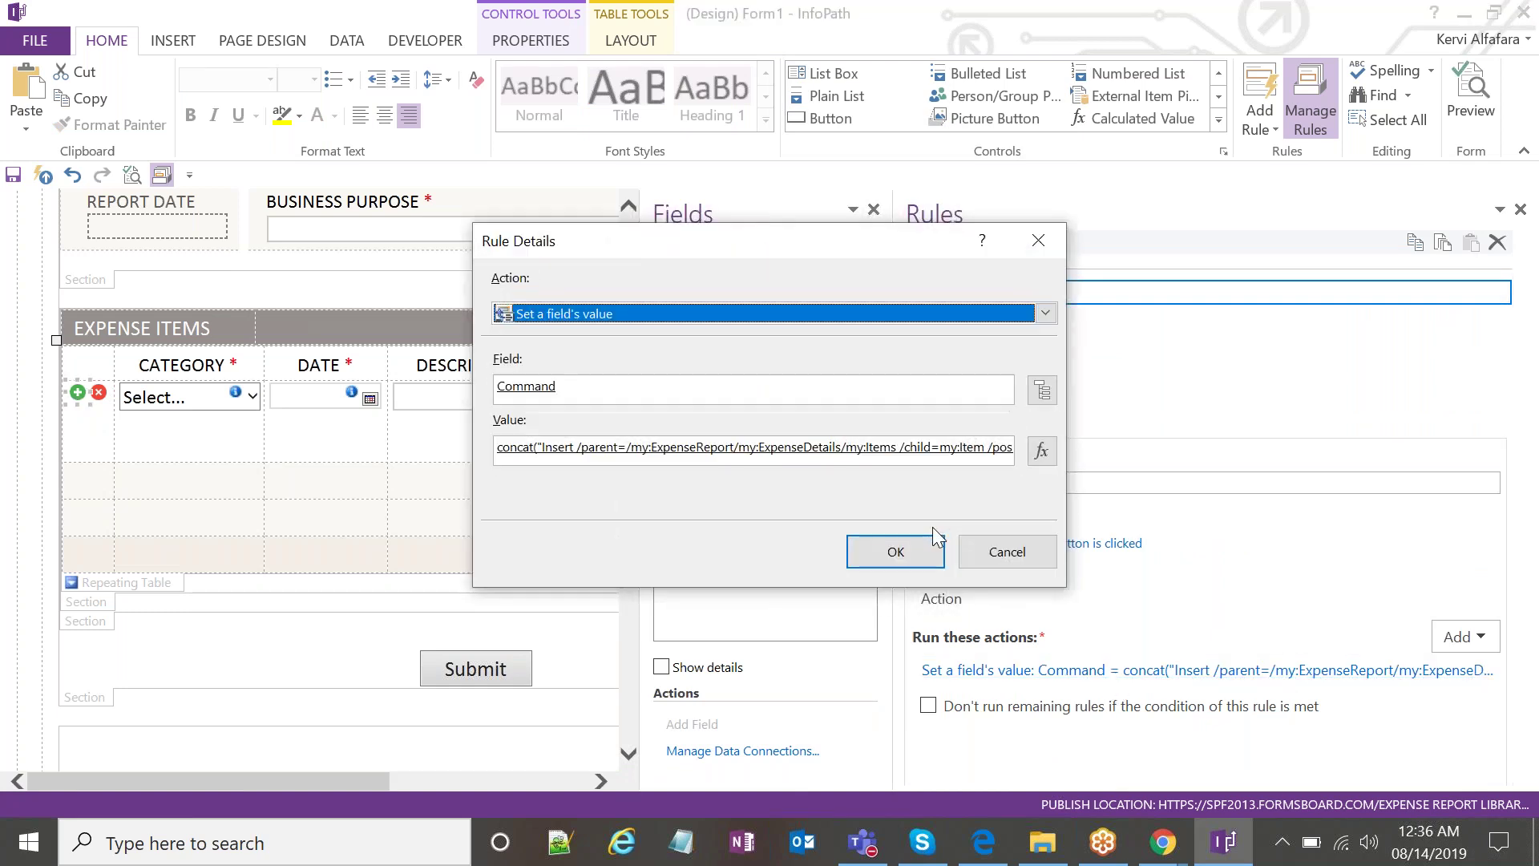
click(1035, 454)
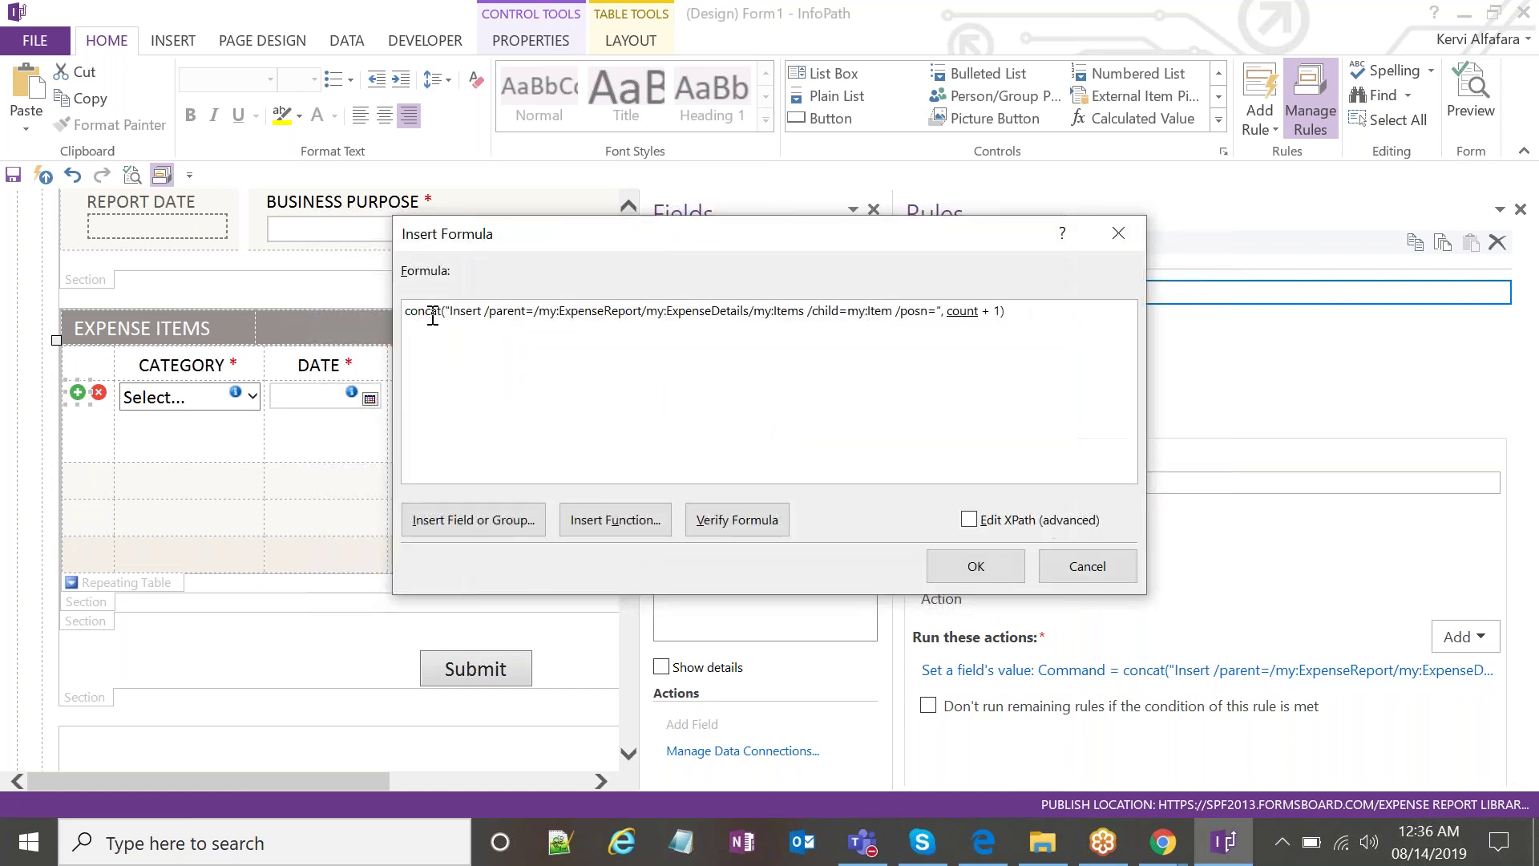
Examine the Insert command and the /parent, /child and /posn parameters in the Command value formula.
double_click(464, 311)
click(476, 334)
double_click(490, 311)
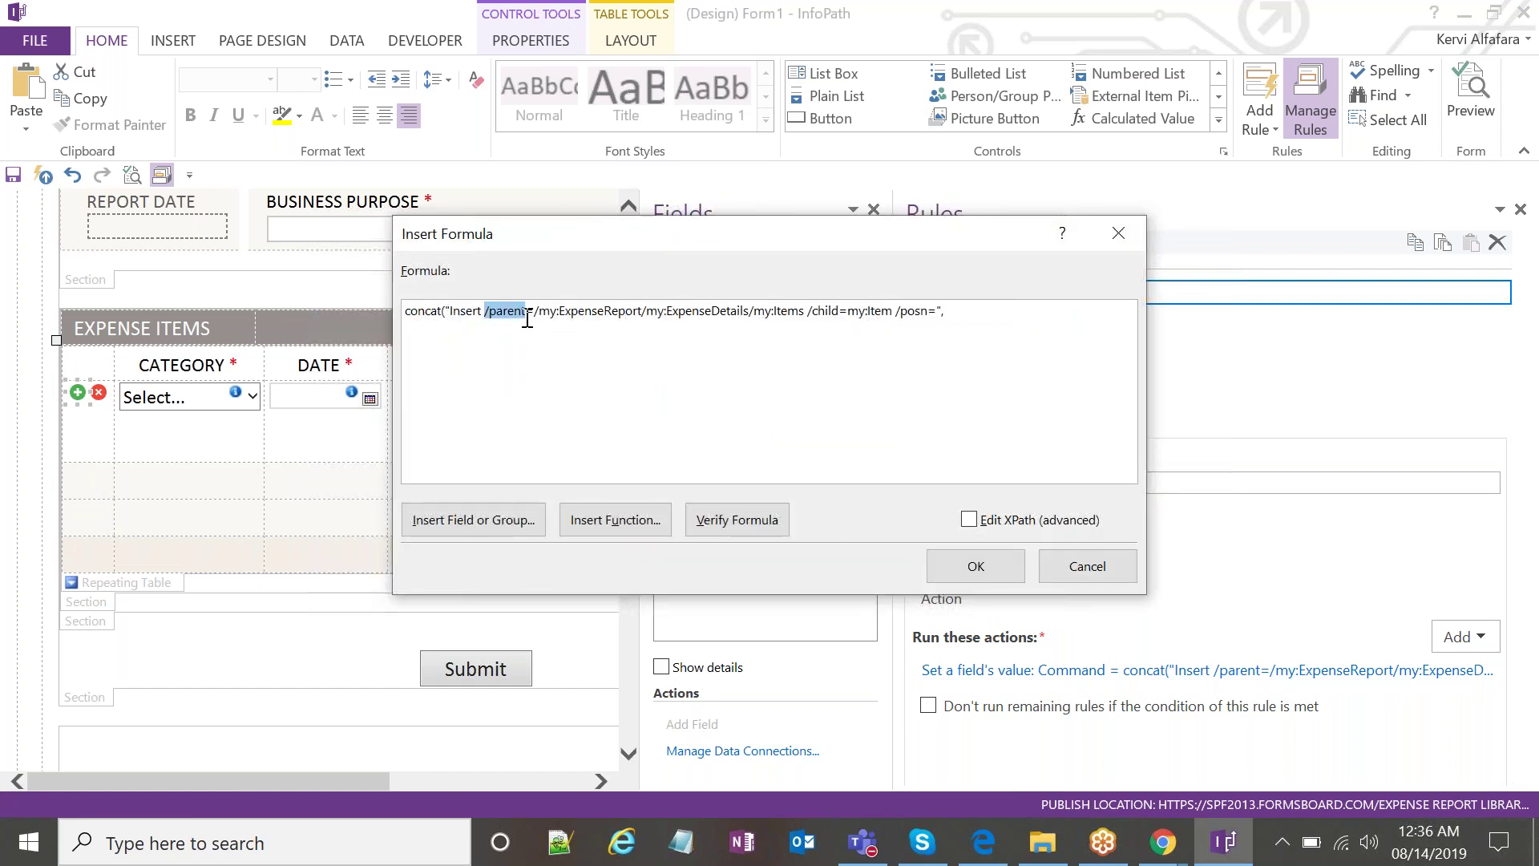
click(753, 353)
double_click(826, 312)
click(834, 340)
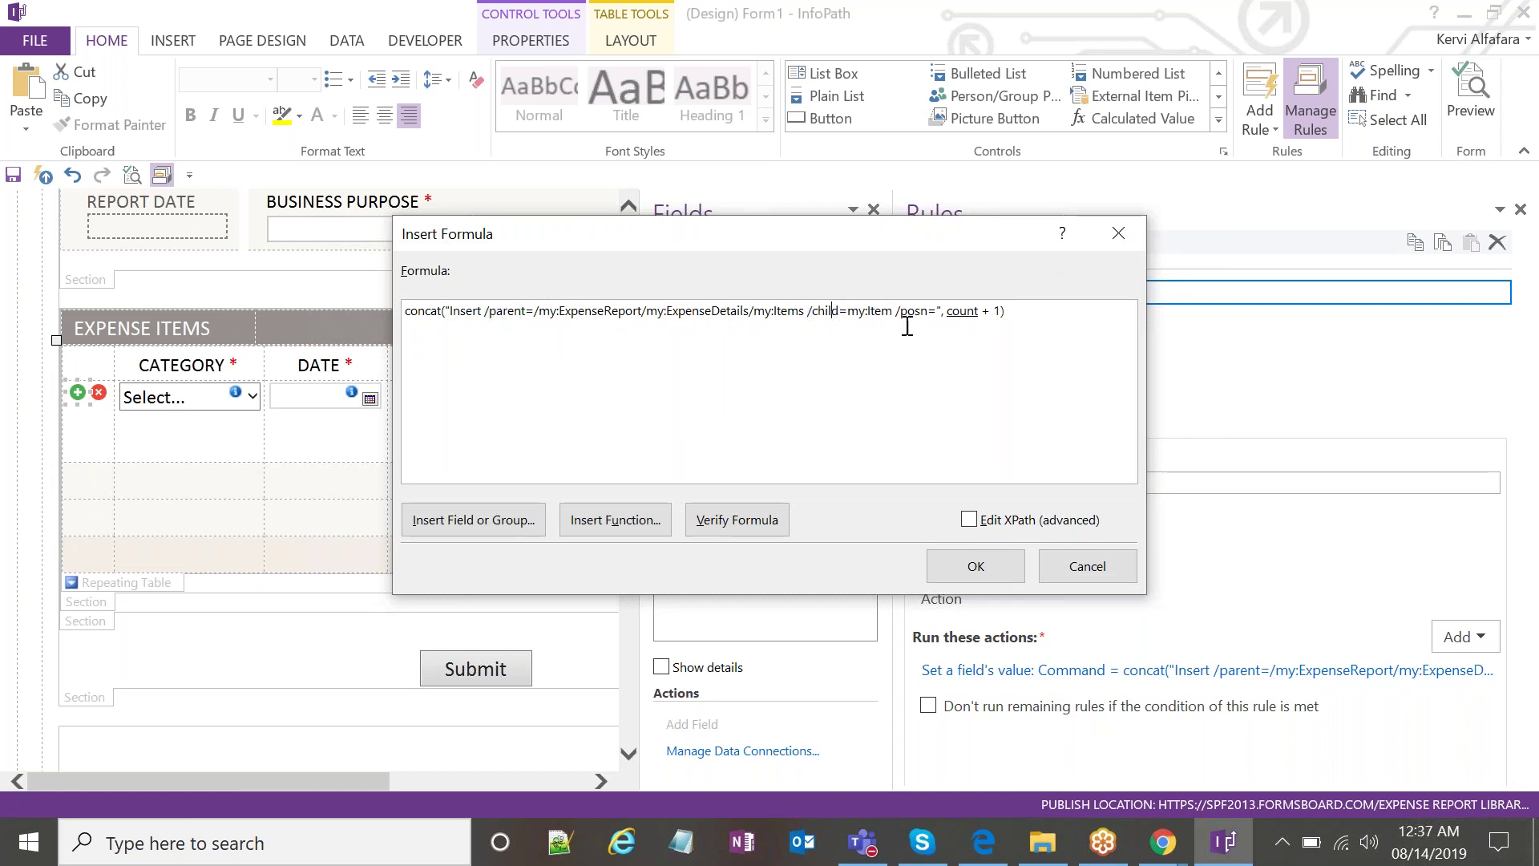
double_click(898, 319)
click(613, 335)
Examine the parent path /my:ExpenseReport/my:ExpenseDetails/my:Items in the formula, and close the formula and rule details.
drag(534, 311, 812, 325)
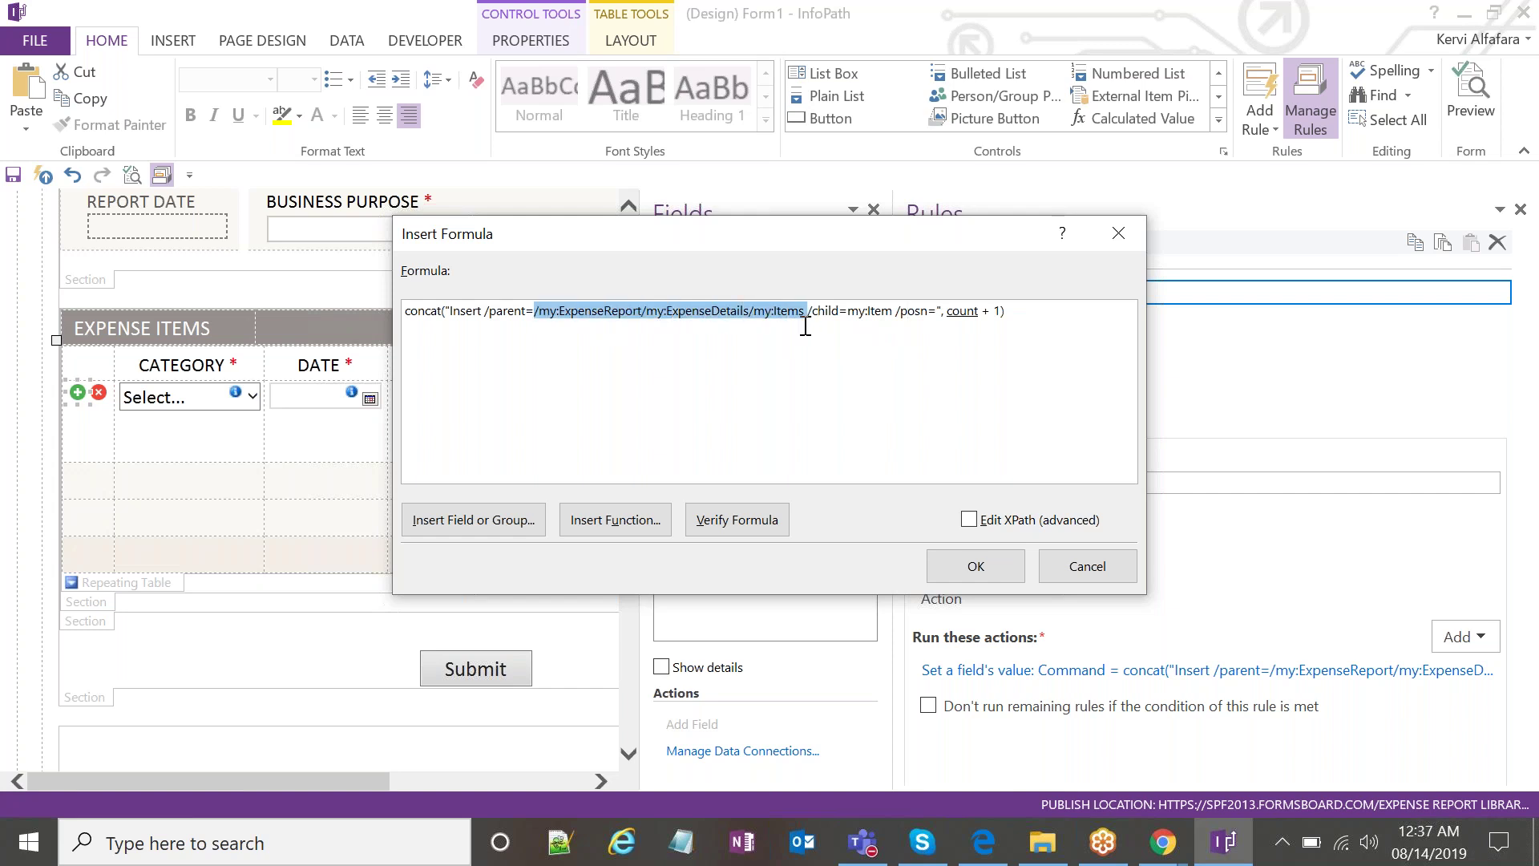
drag(835, 244, 990, 355)
click(963, 431)
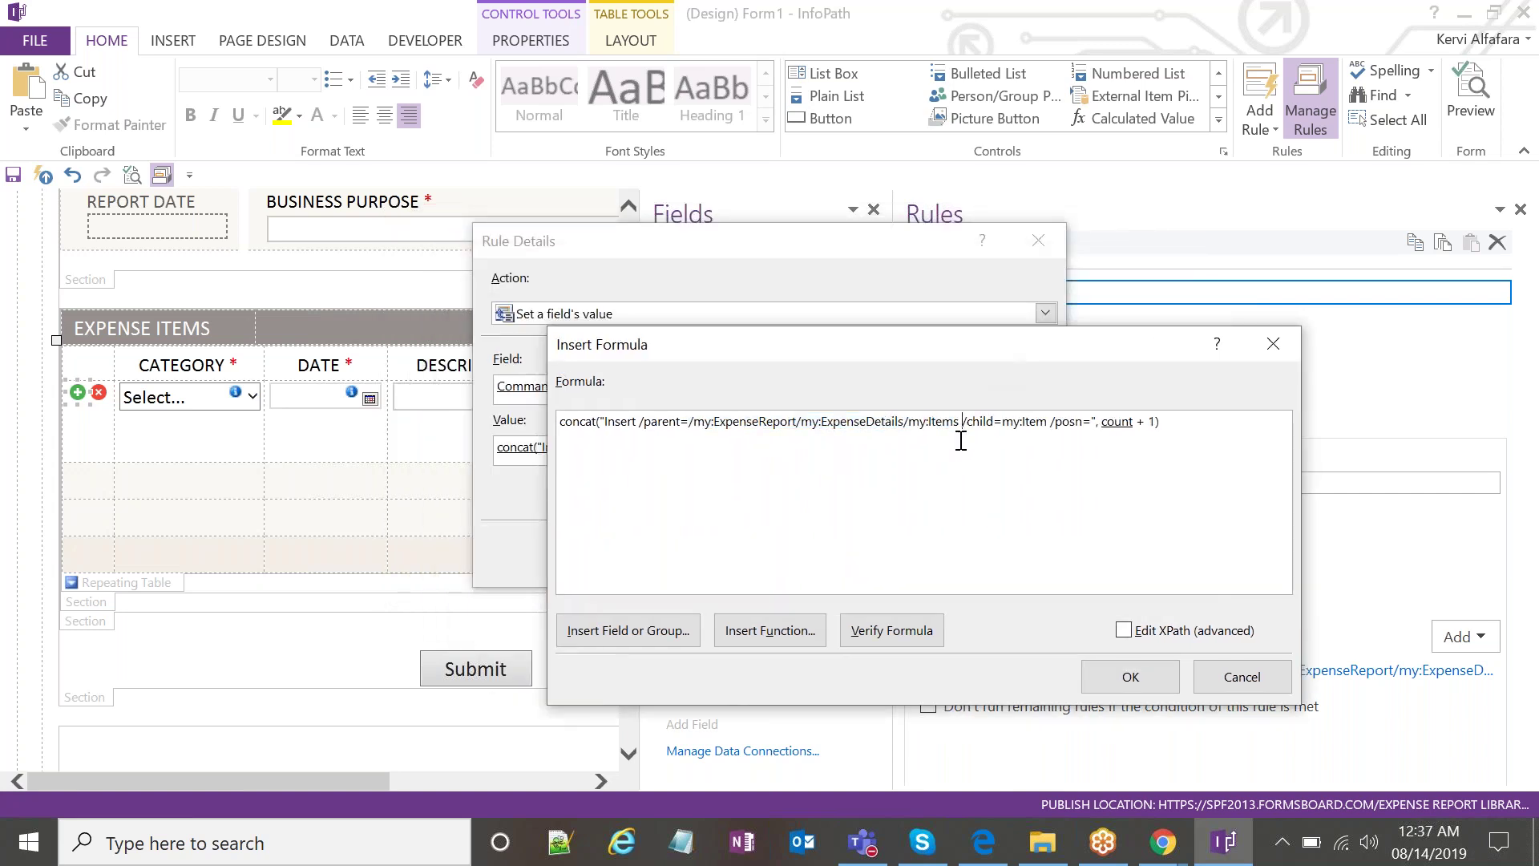
drag(962, 428, 694, 434)
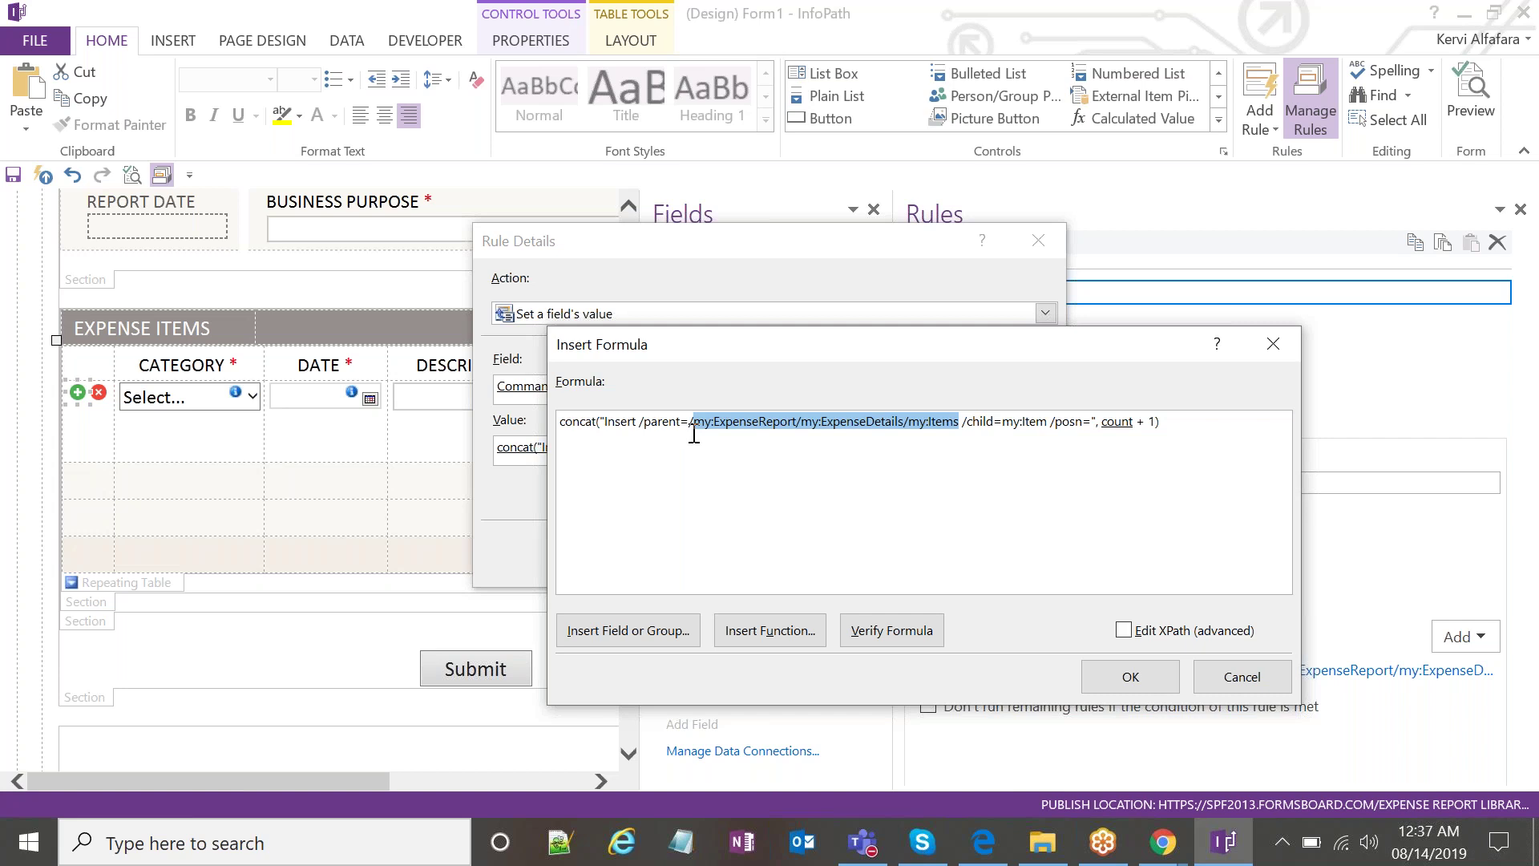
click(721, 446)
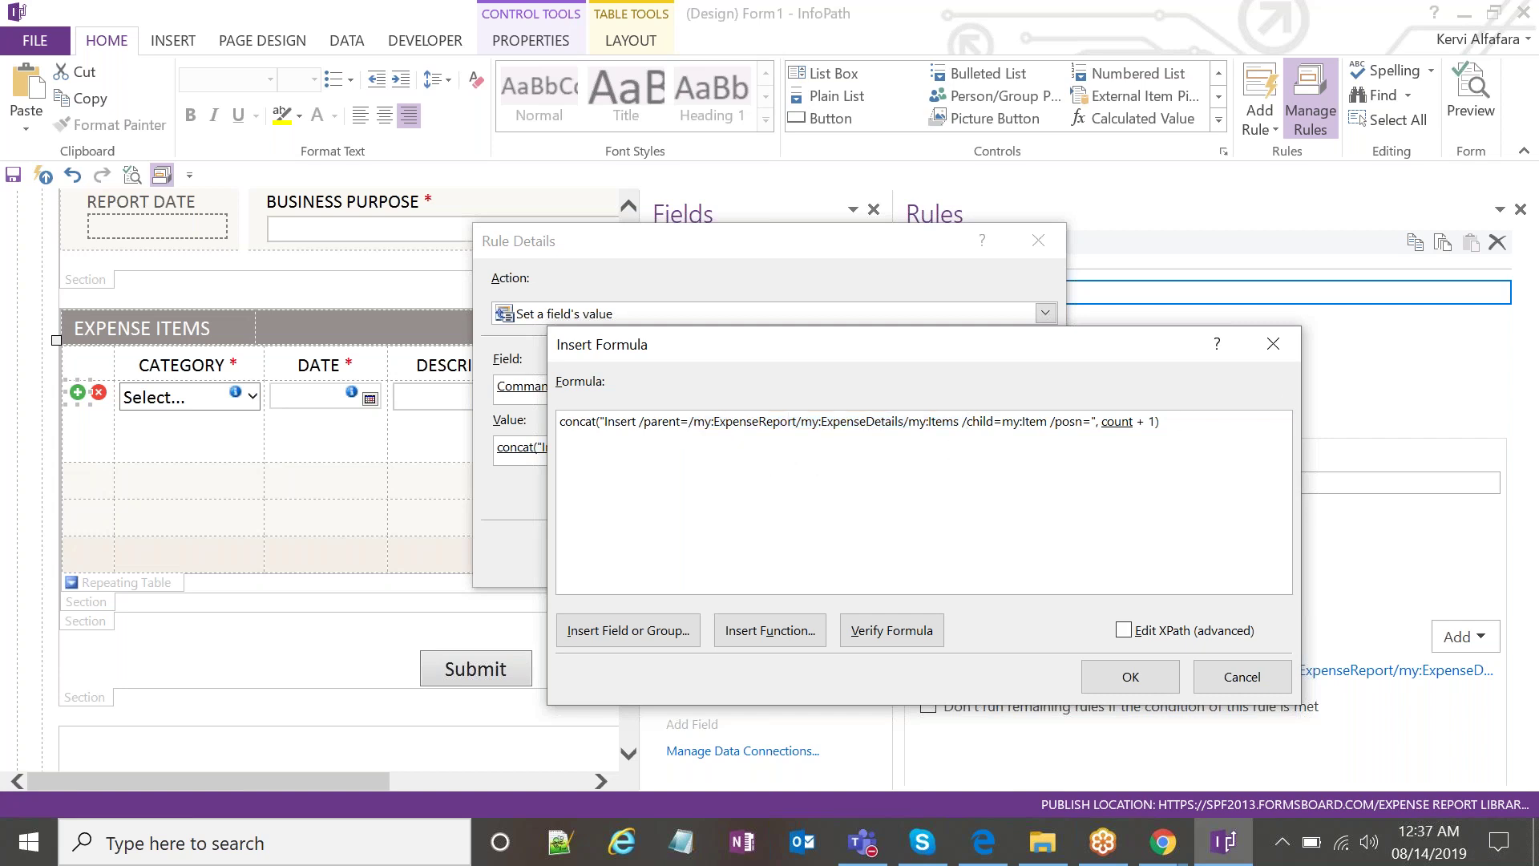
click(1274, 343)
click(1039, 241)
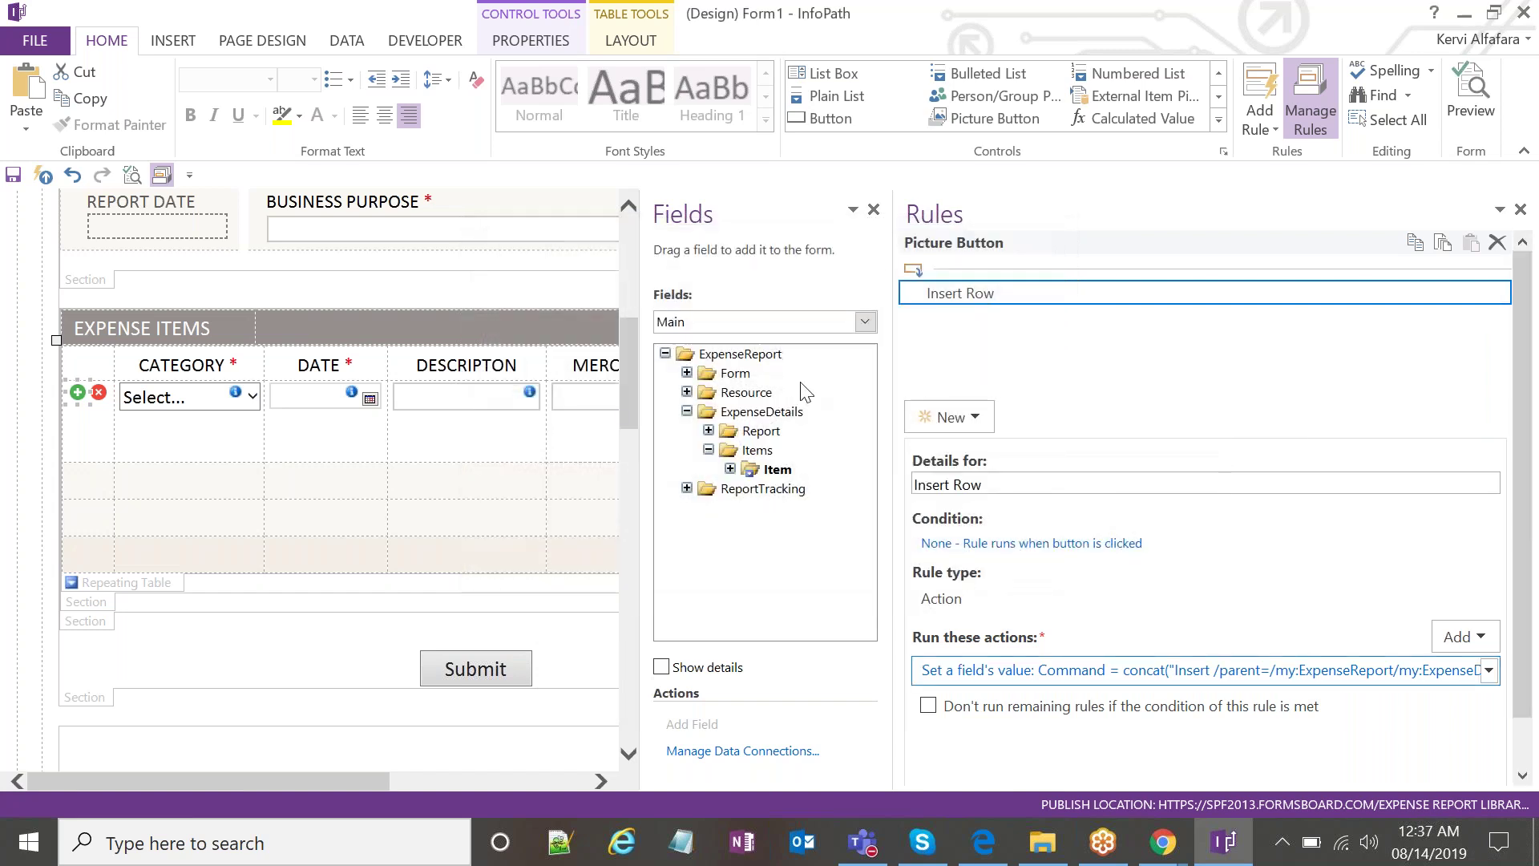
Expand the Item group in the data source and examine Items, Item and the count field.
double_click(754, 473)
click(787, 441)
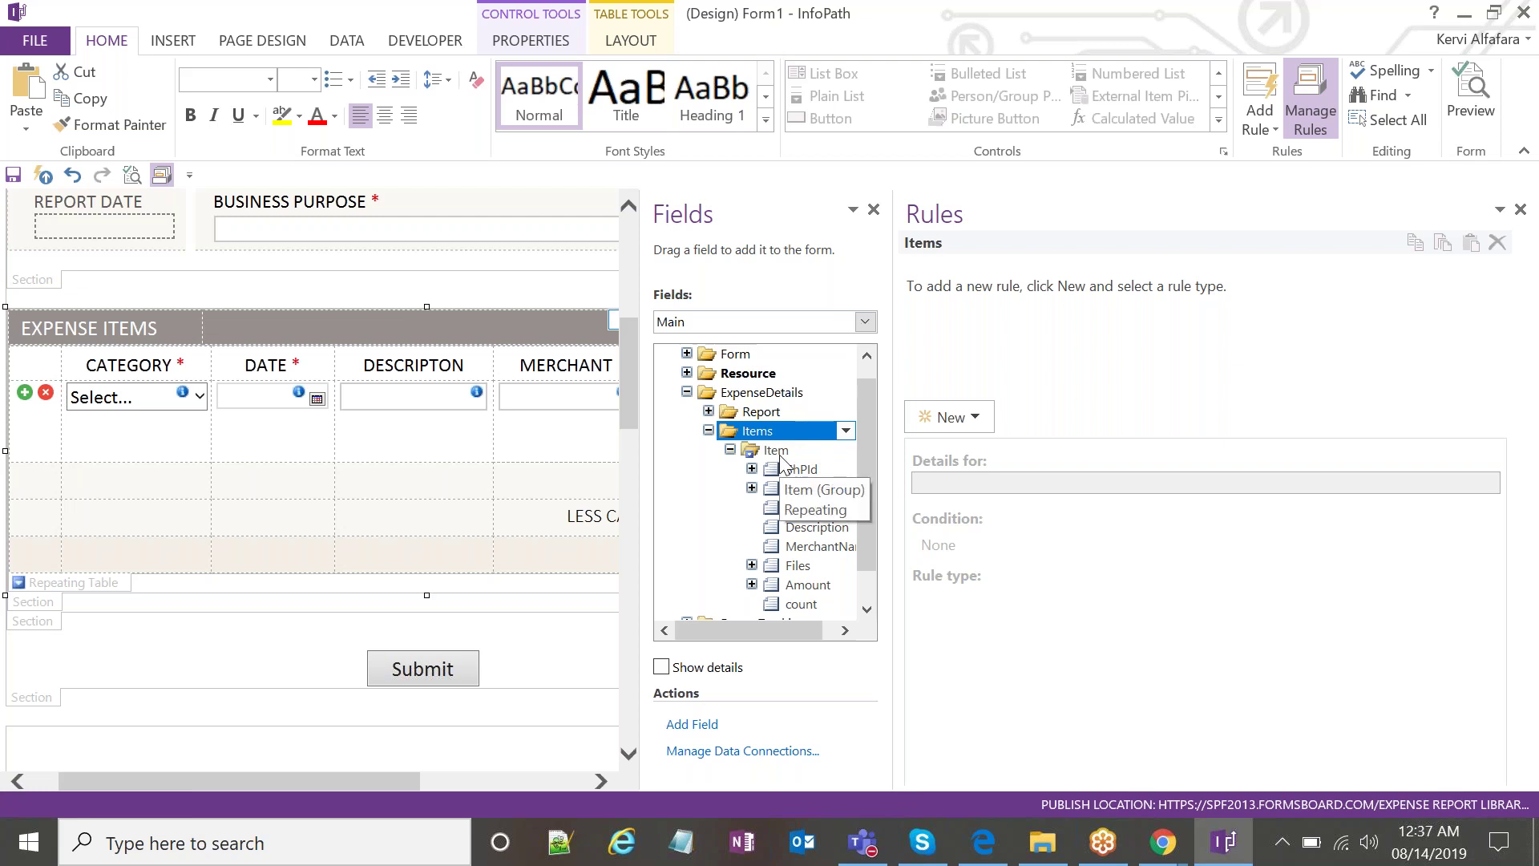
click(777, 451)
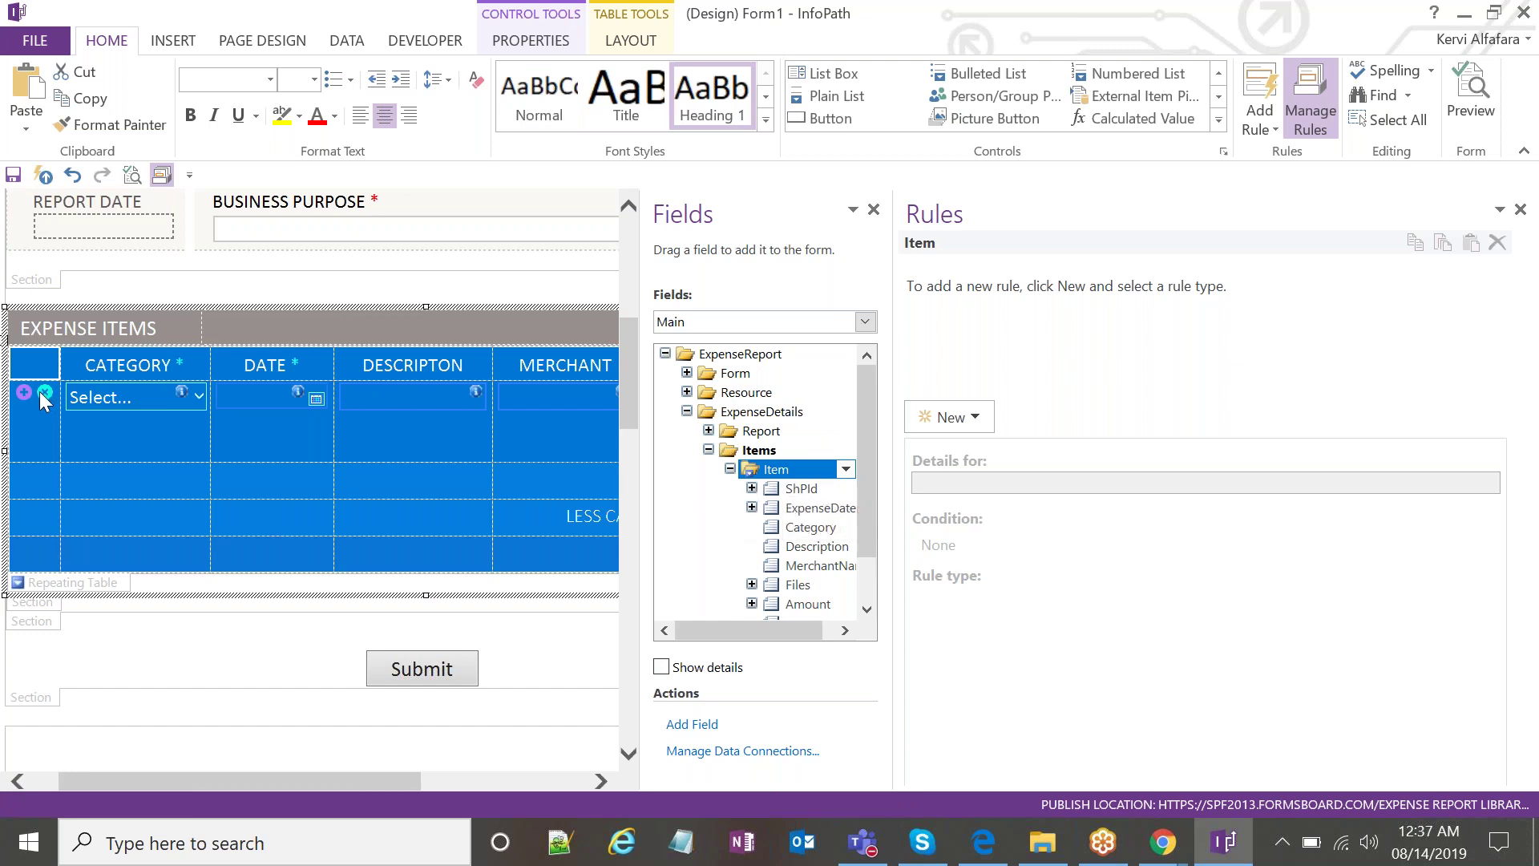
scroll(821, 481, down, 1)
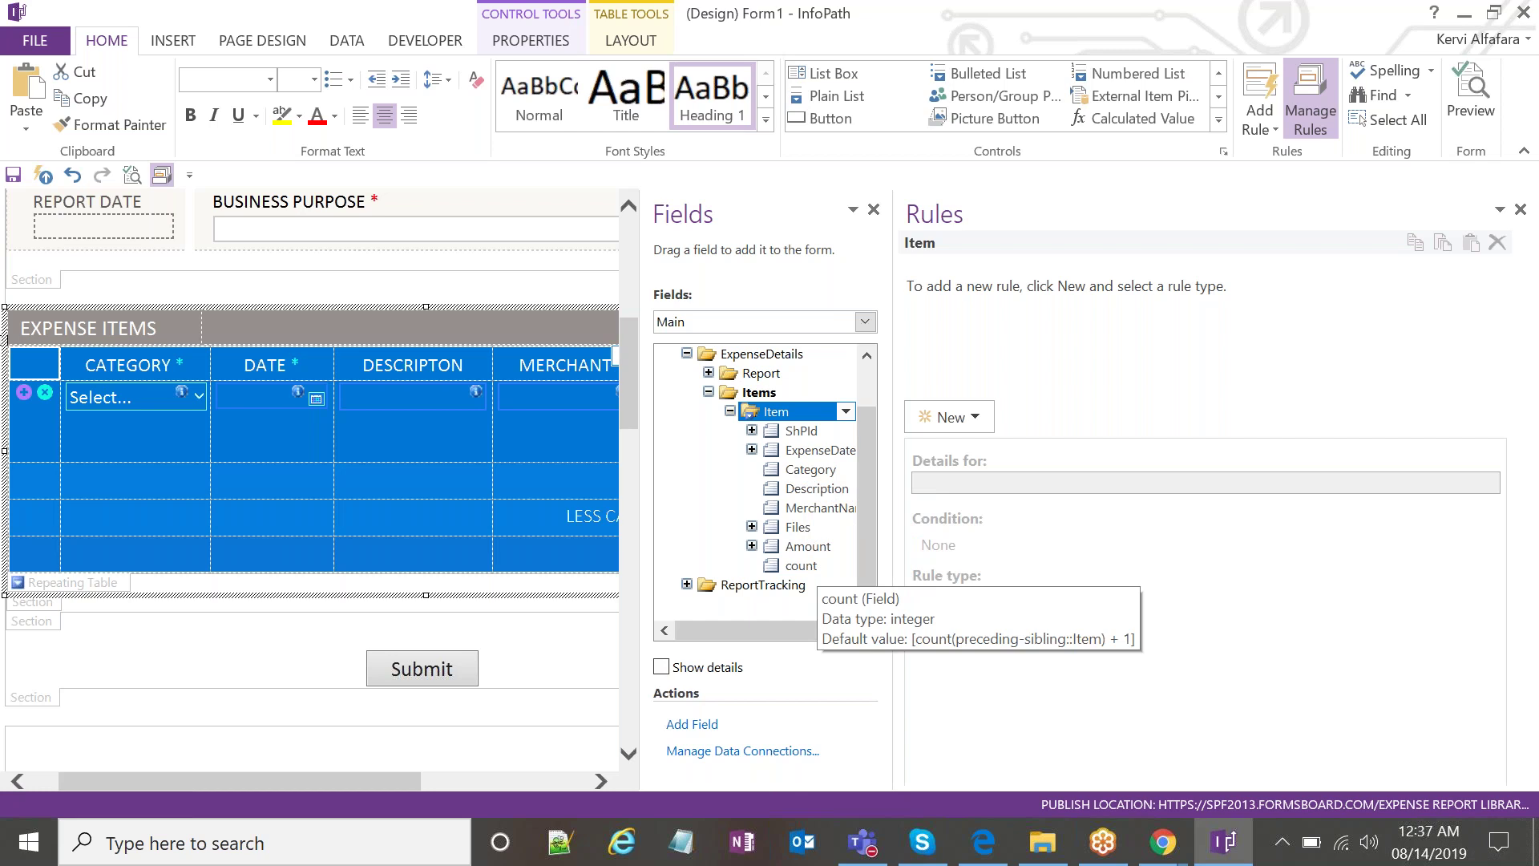
Reopen the add button's Insert Row formula, examine its /posn parameter and the inserted count field, and close the rule details.
click(24, 392)
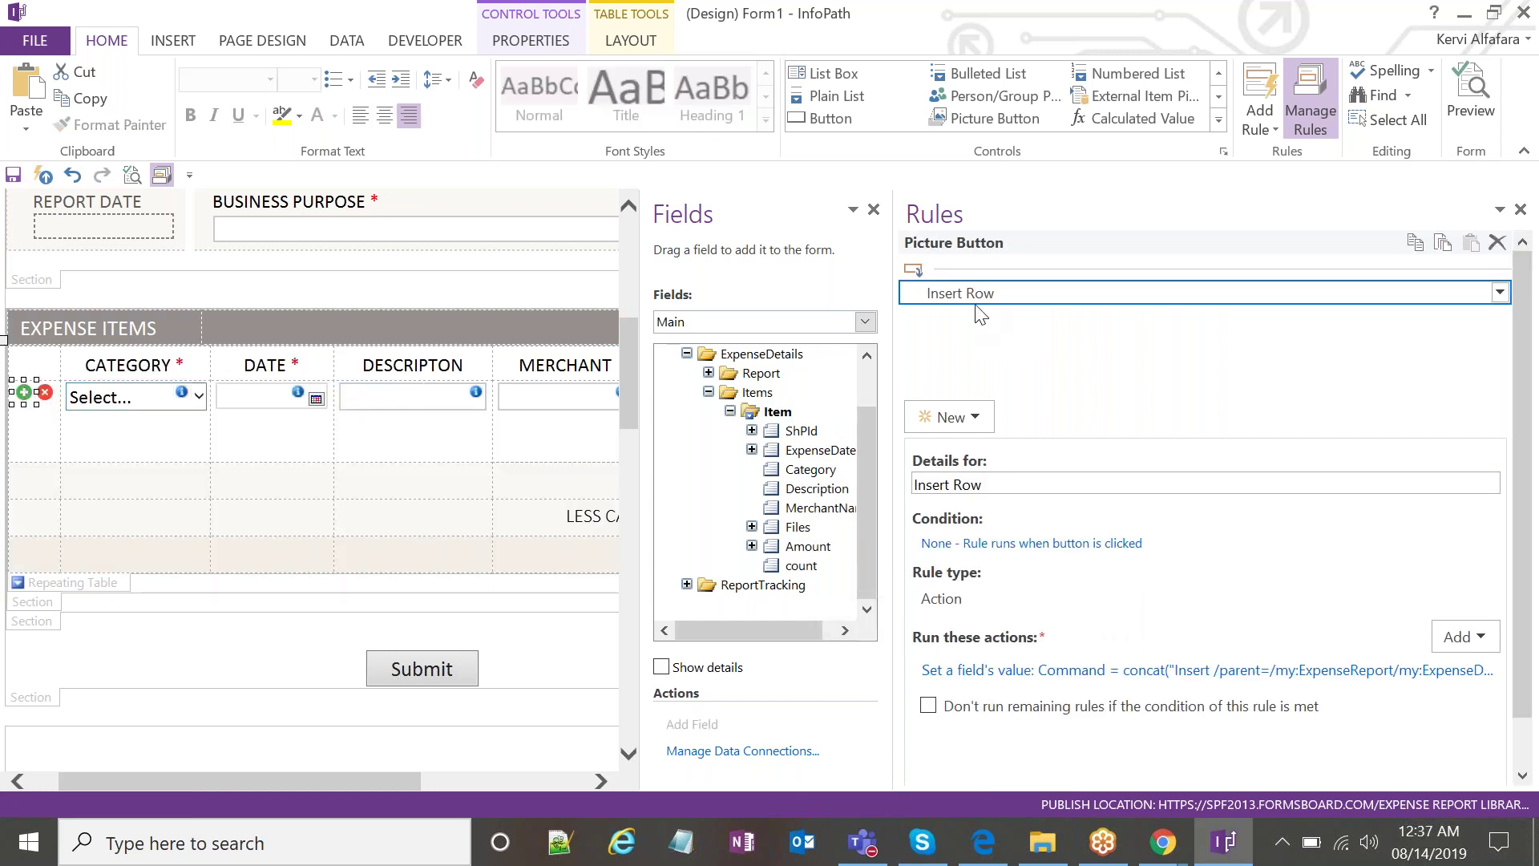
click(1139, 669)
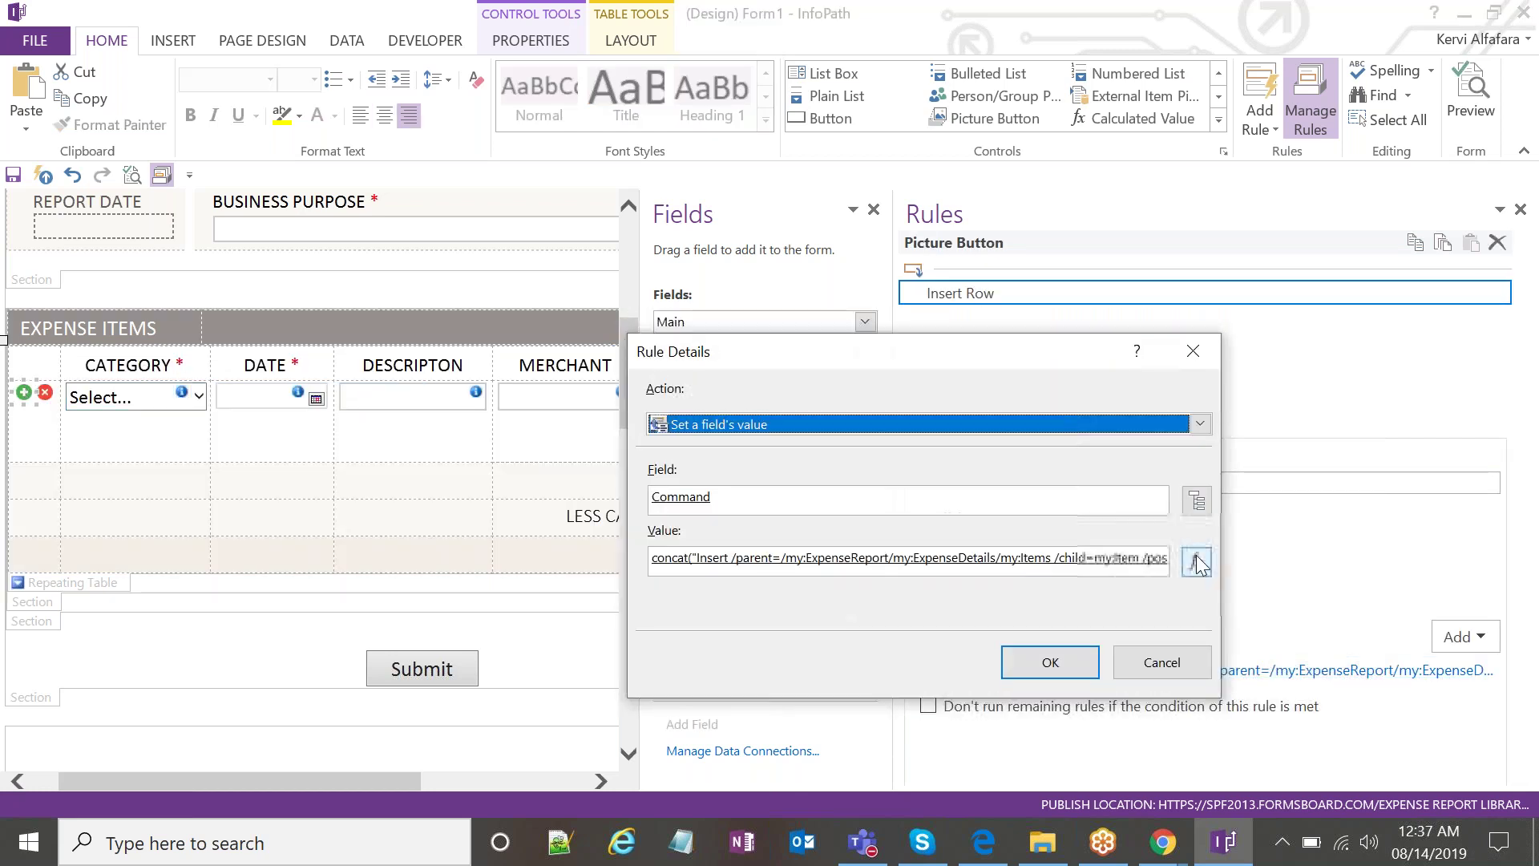
click(1196, 559)
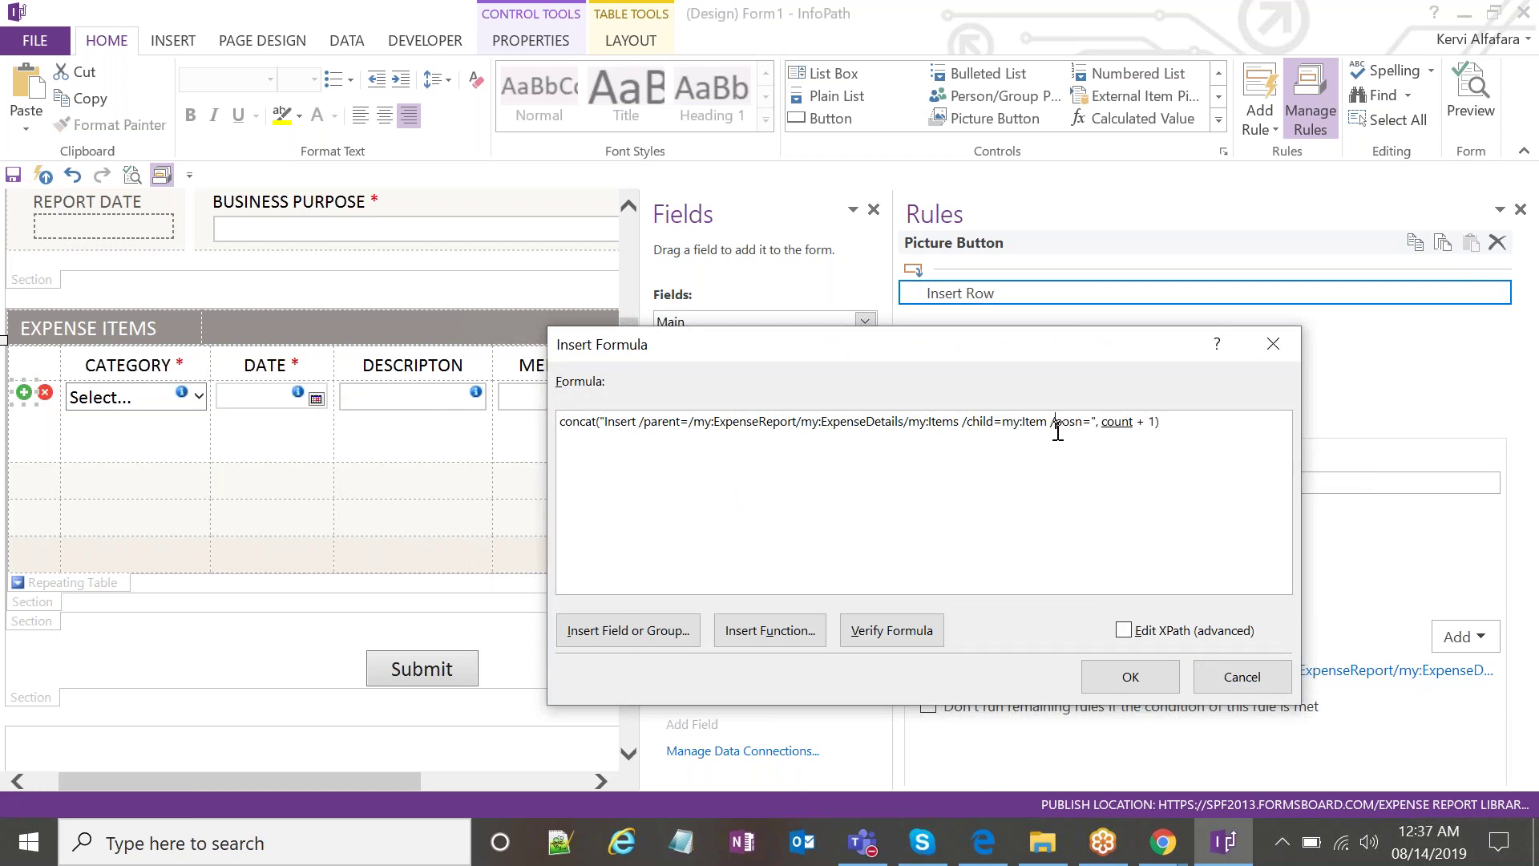
drag(1050, 422, 1083, 427)
double_click(1117, 422)
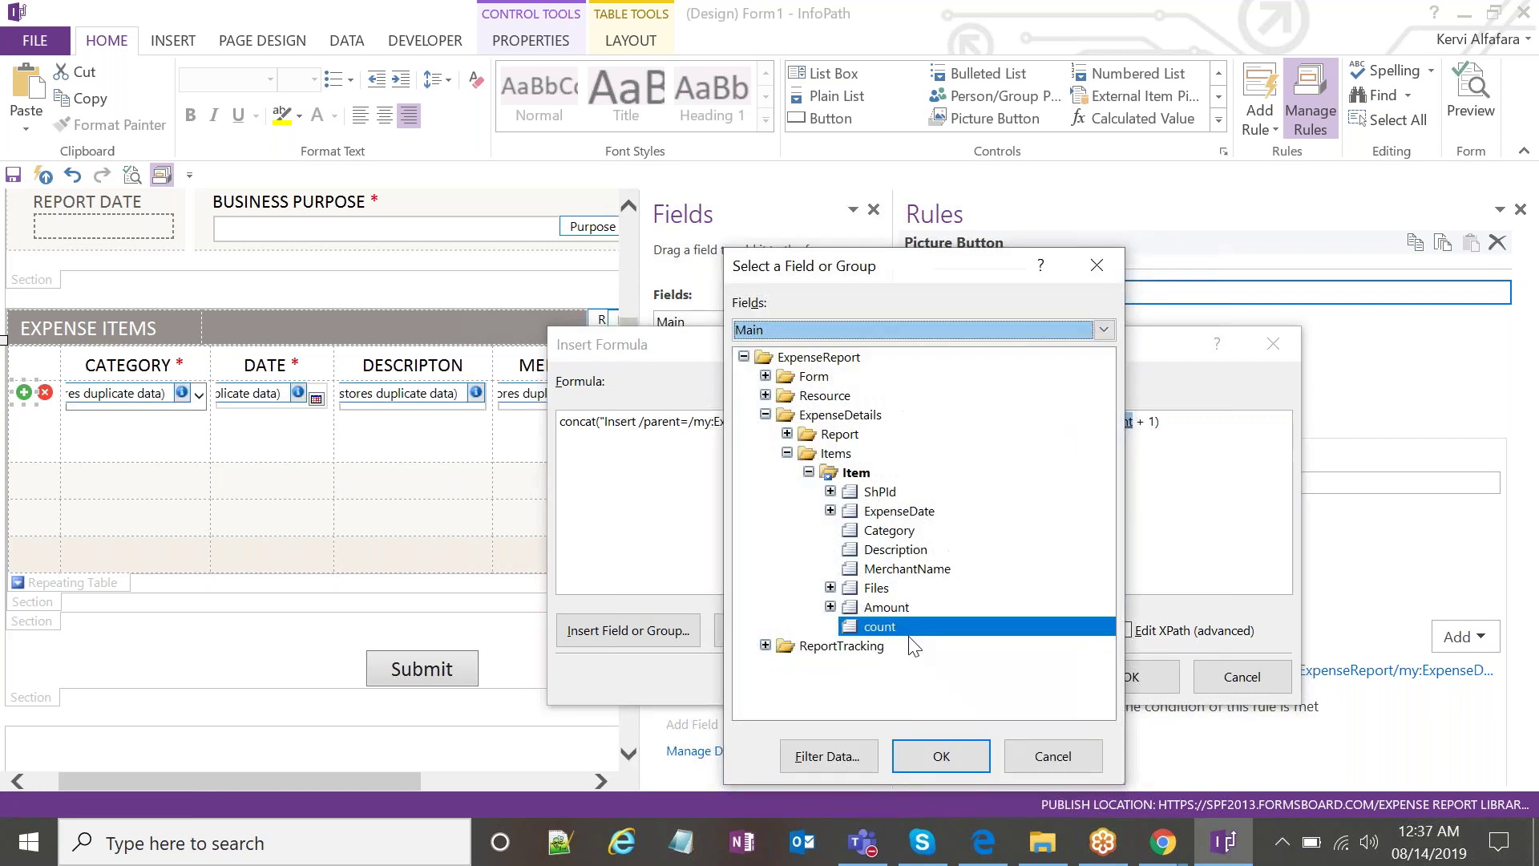
click(1099, 269)
double_click(1150, 421)
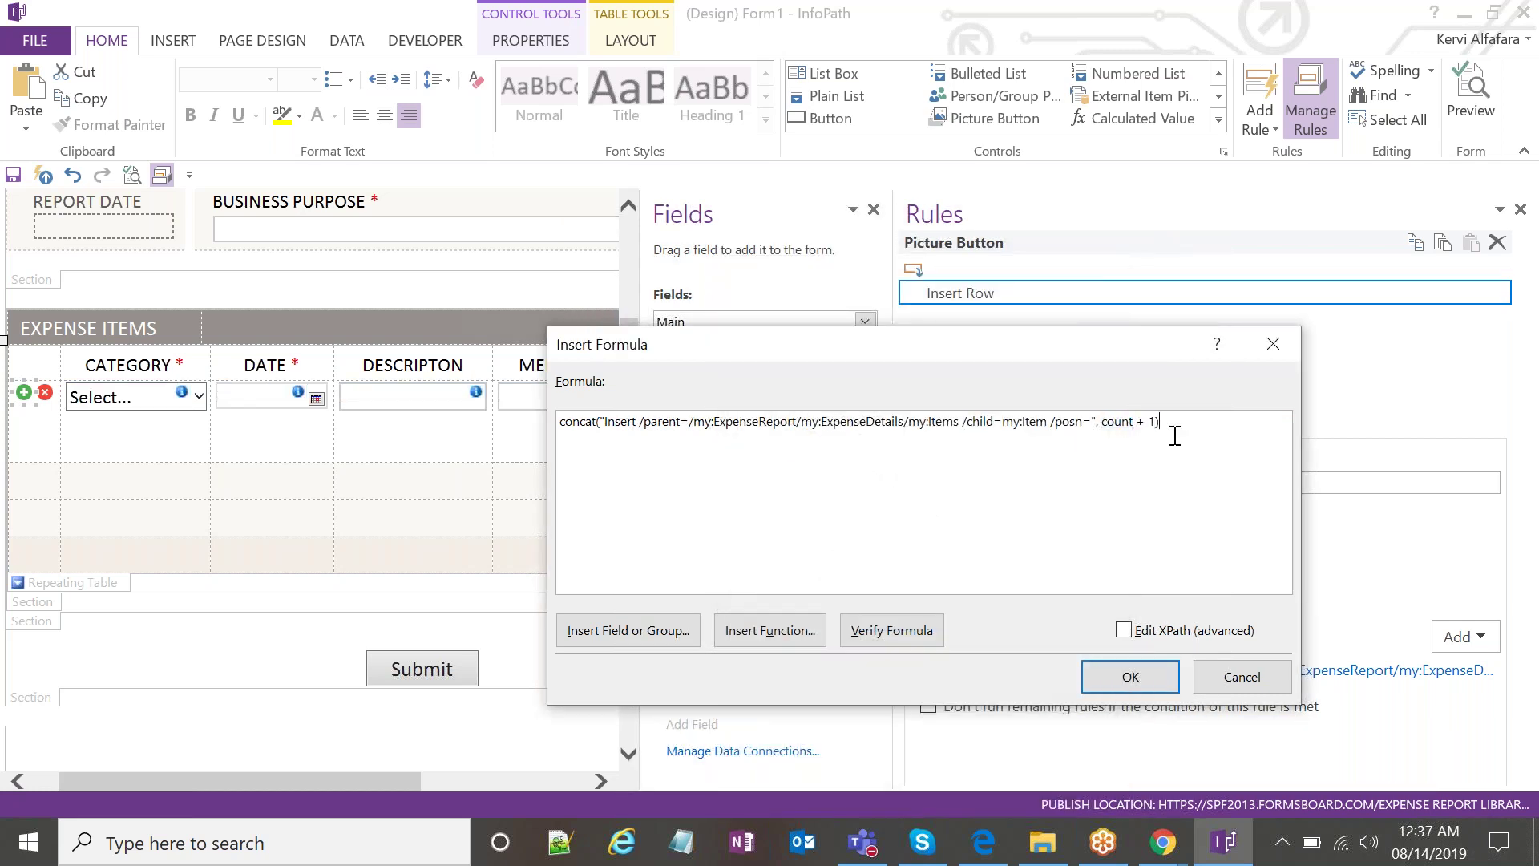
key(Return)
click(1192, 347)
Examine the default value formula in the count field's properties, and close the properties.
click(793, 565)
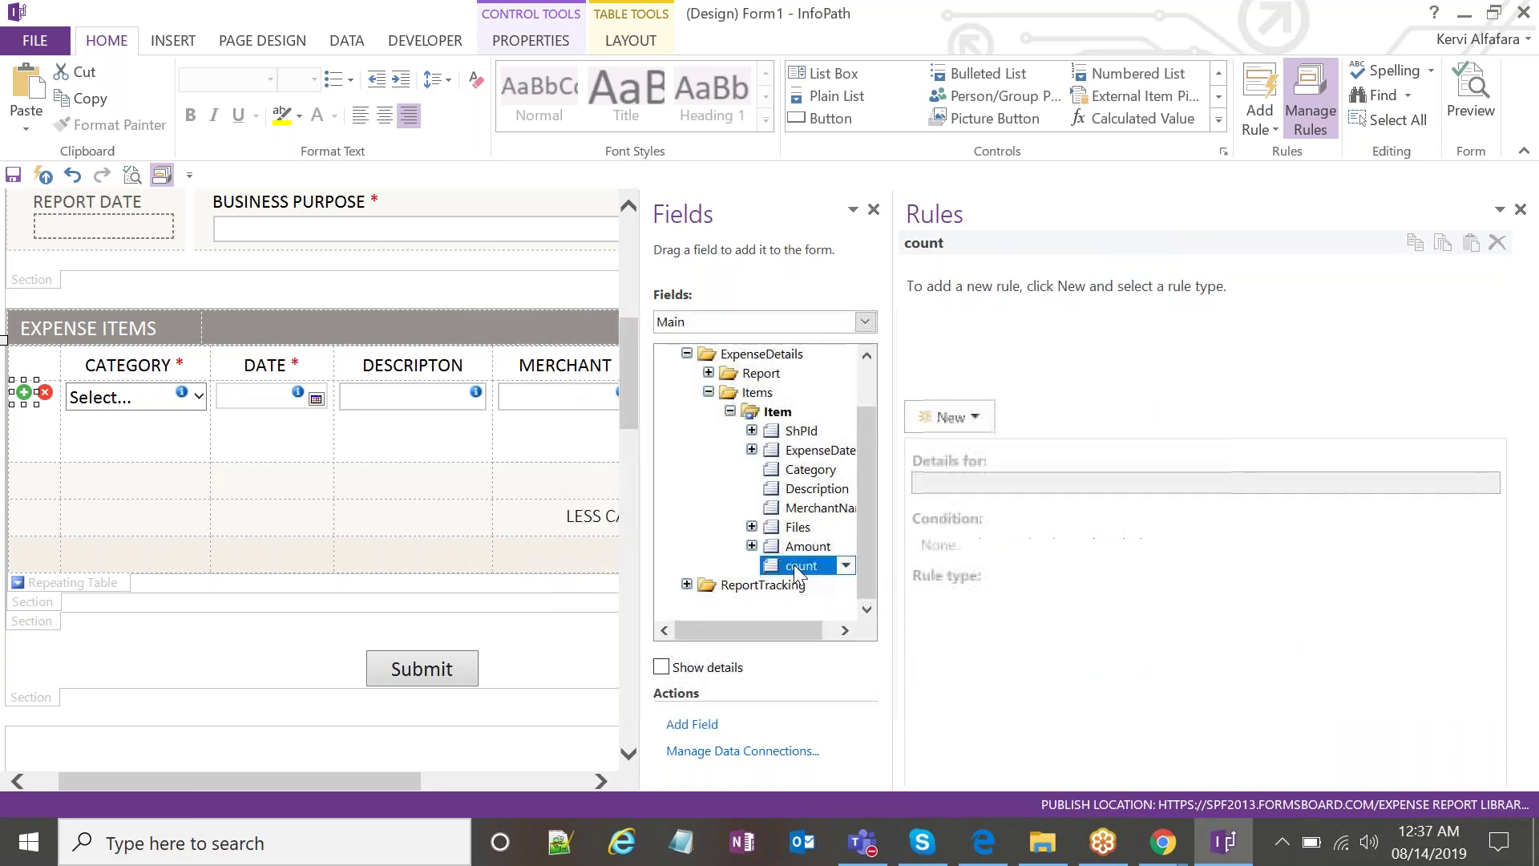
double_click(804, 569)
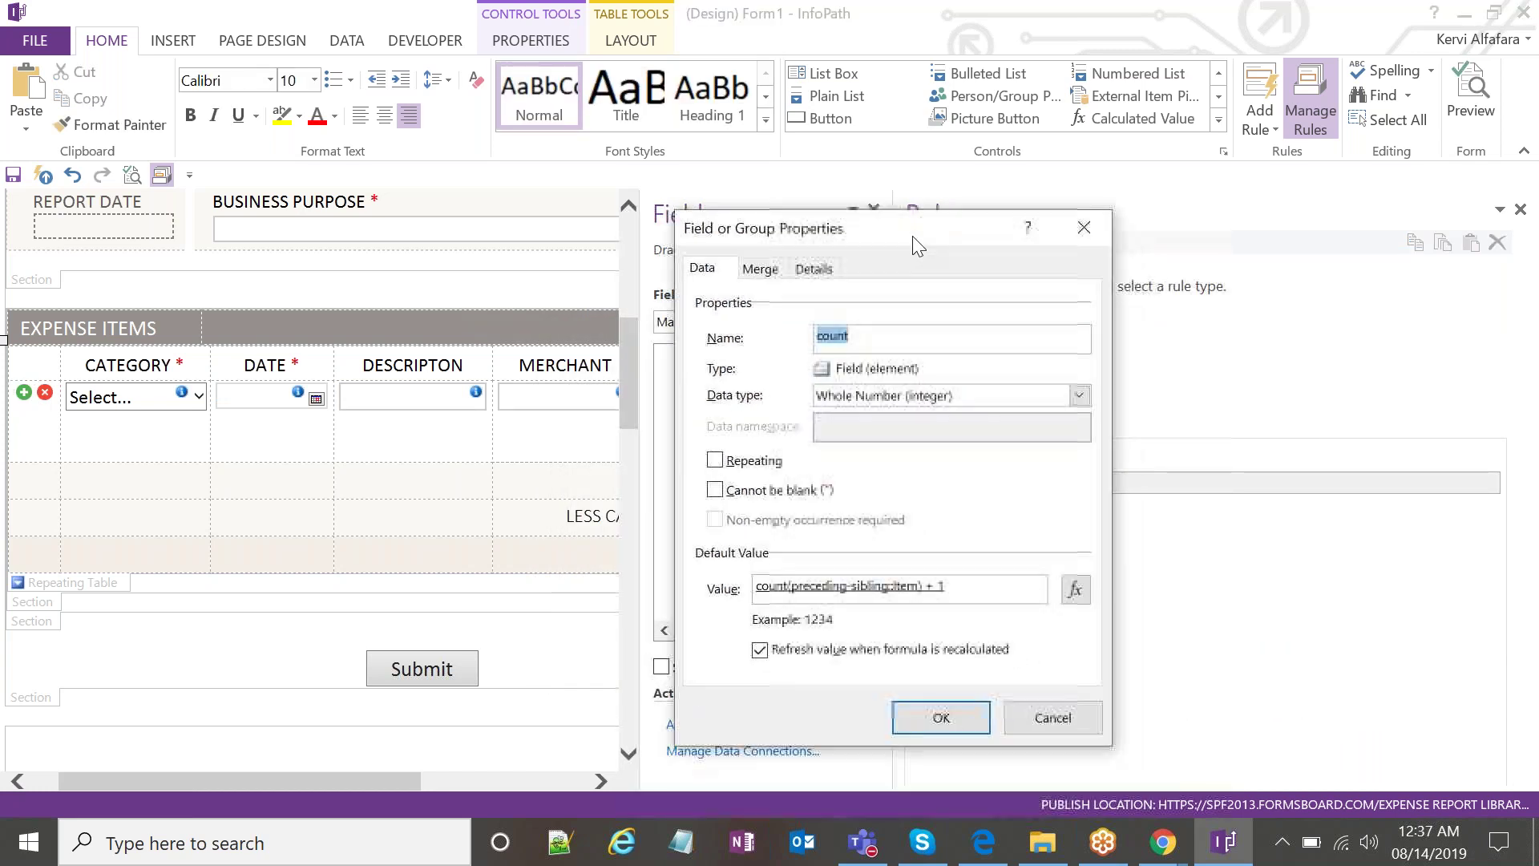
click(1072, 592)
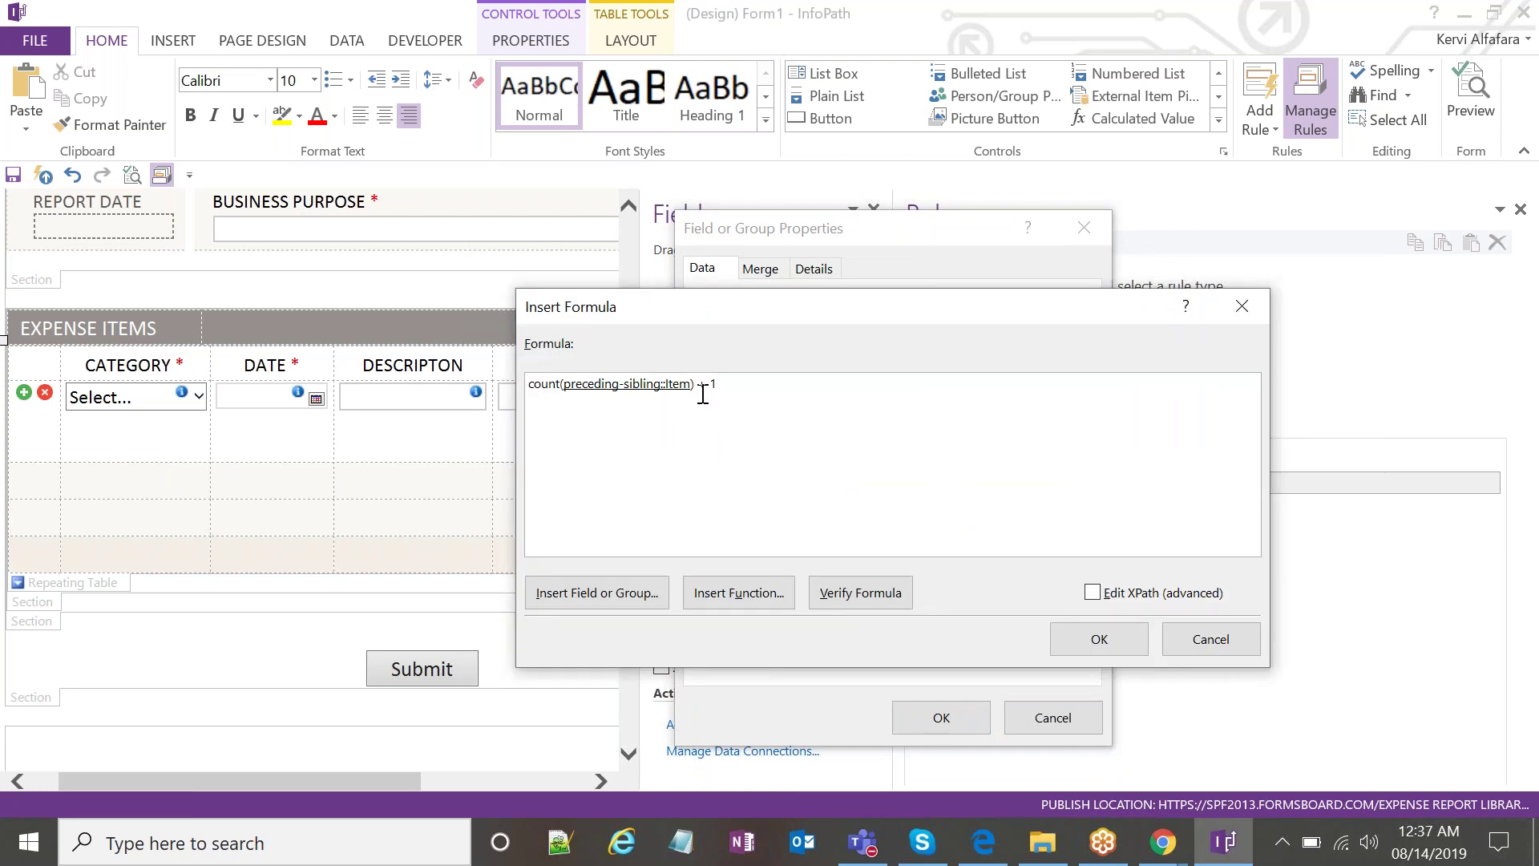
click(1241, 305)
click(1084, 228)
Switch to Chrome and read the InfoPathDev article on using XPath's 'preceding-sibling' axis correctly.
mouse_move(1163, 842)
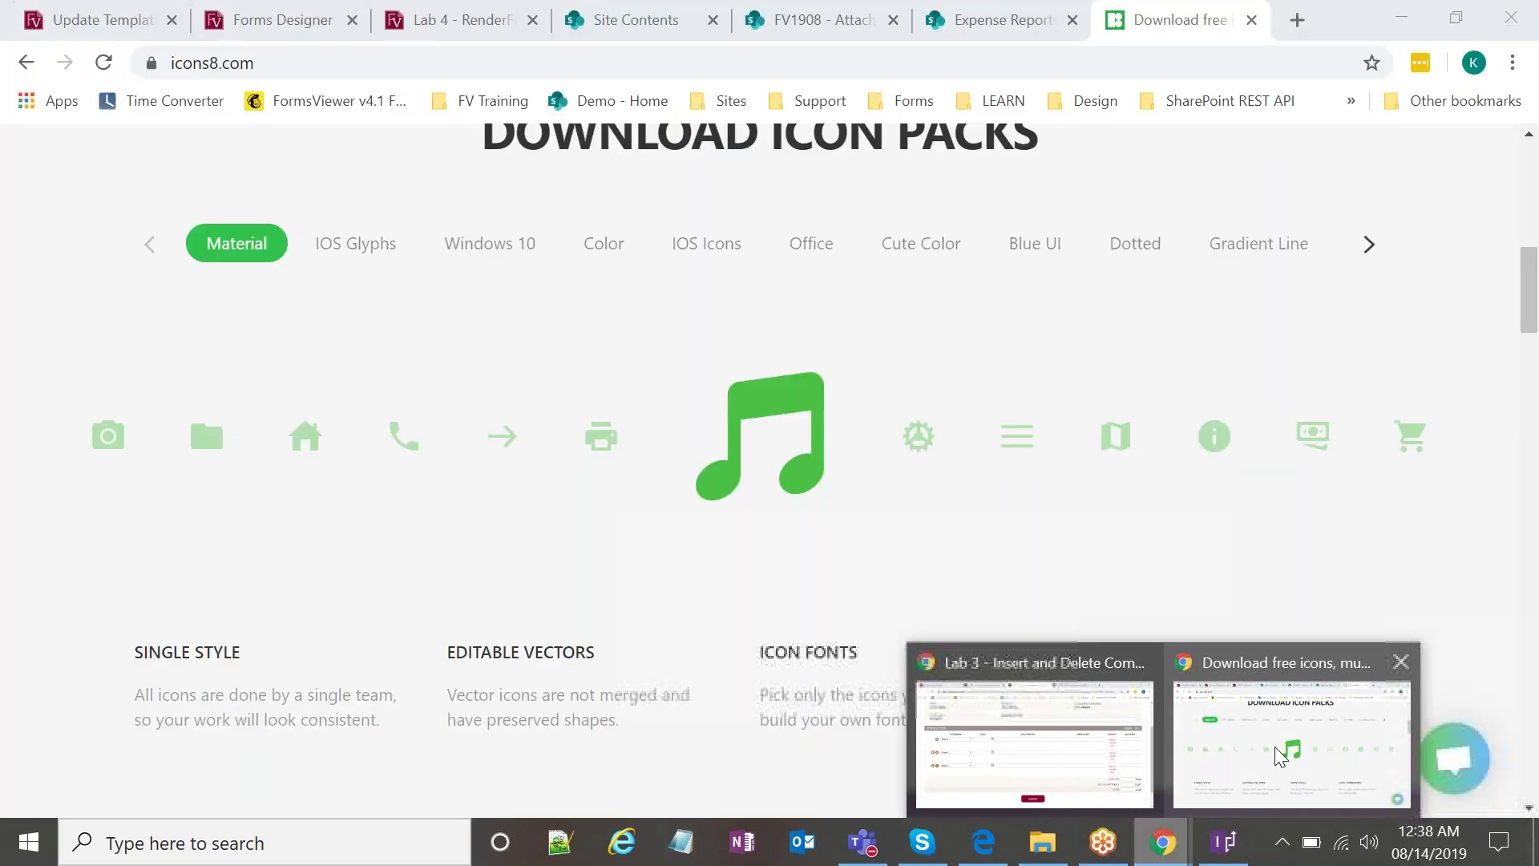
click(1066, 747)
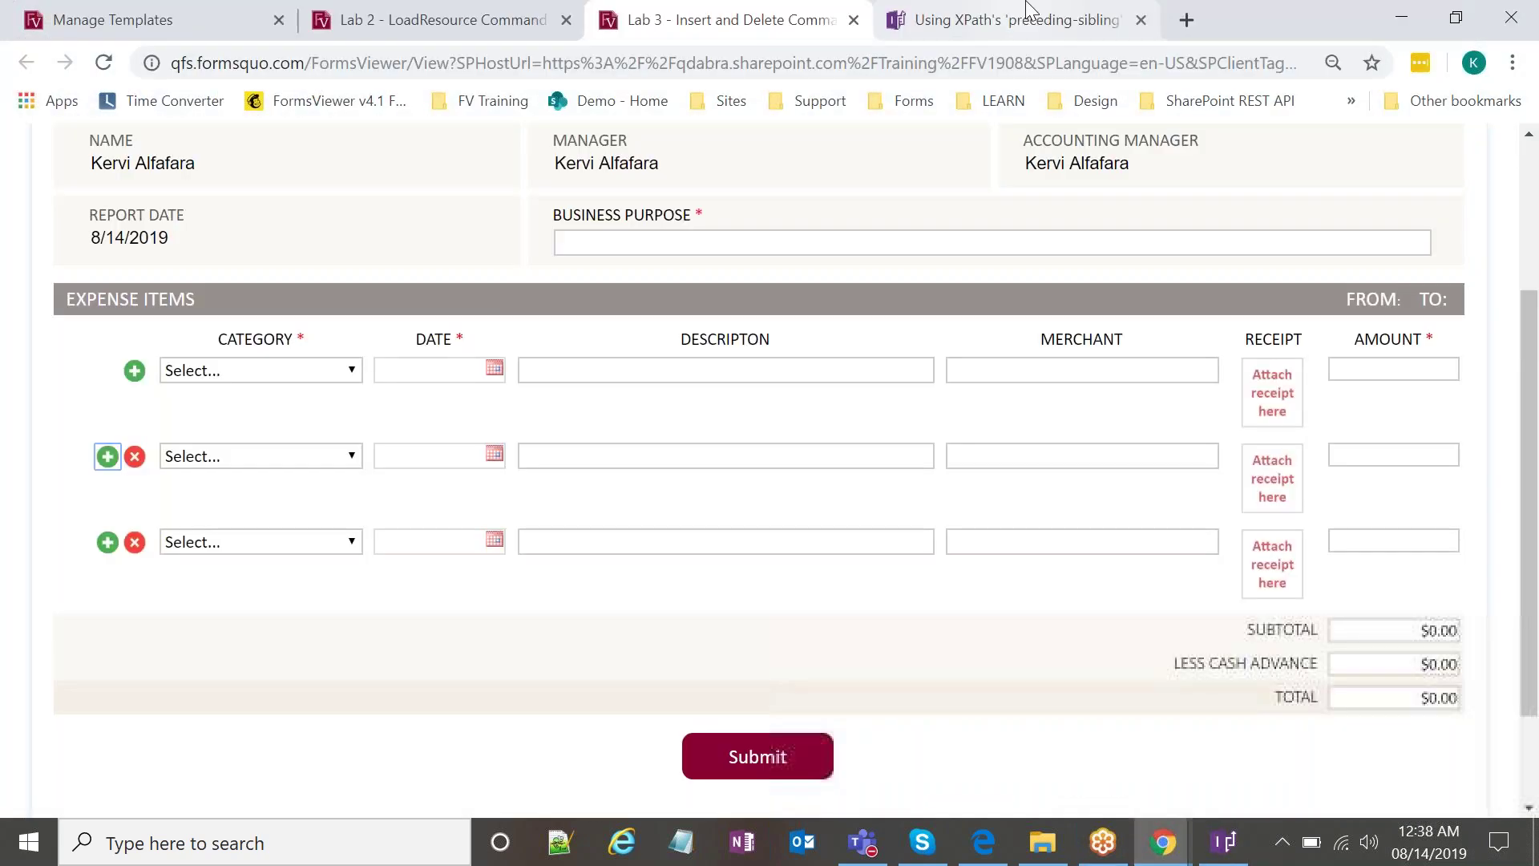
key(ctrl+Tab)
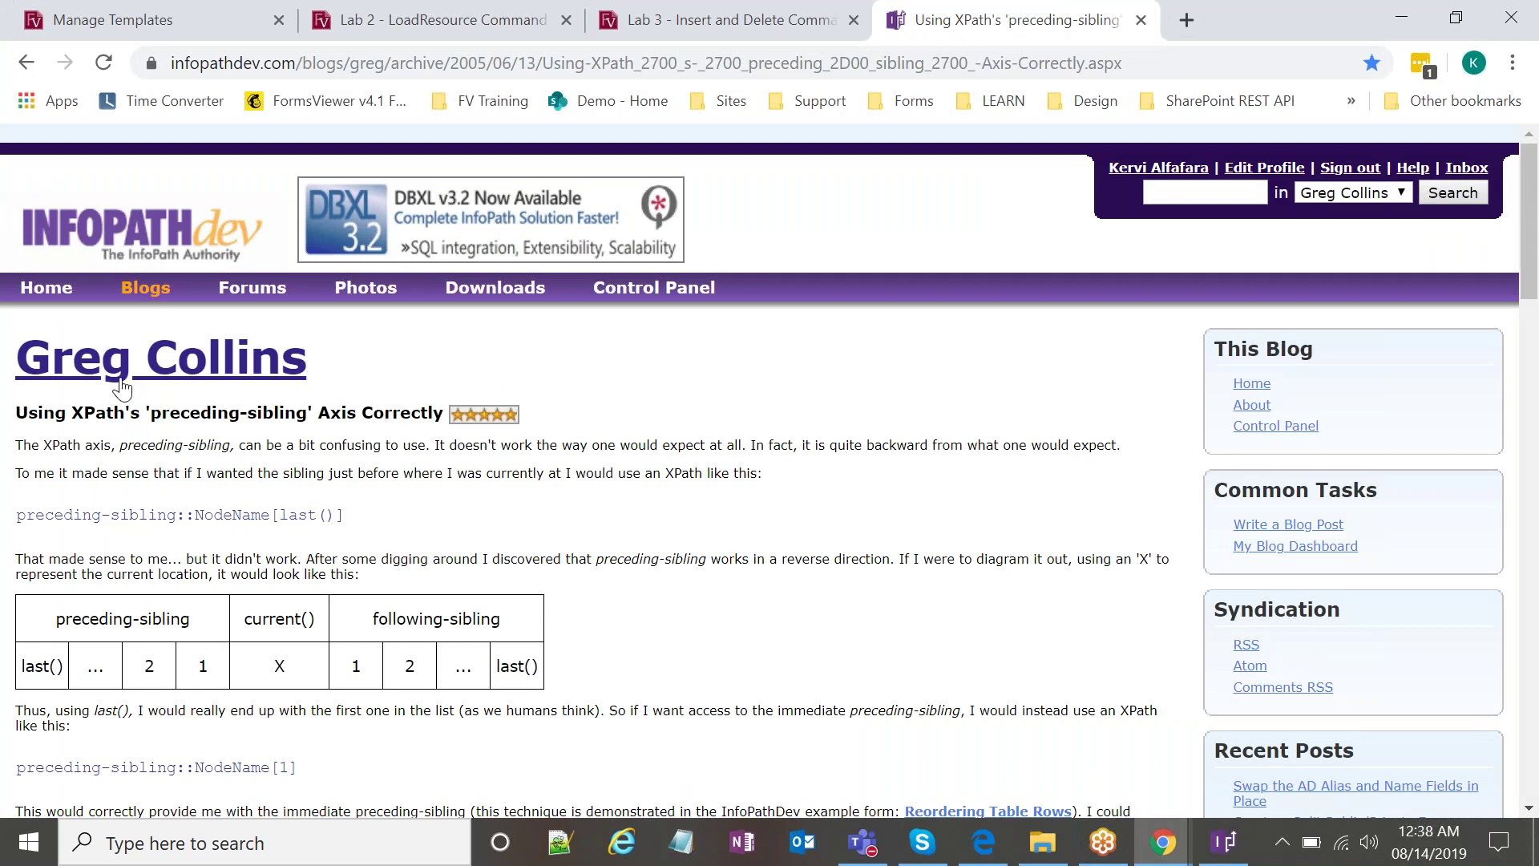
scroll(411, 385, down, 3)
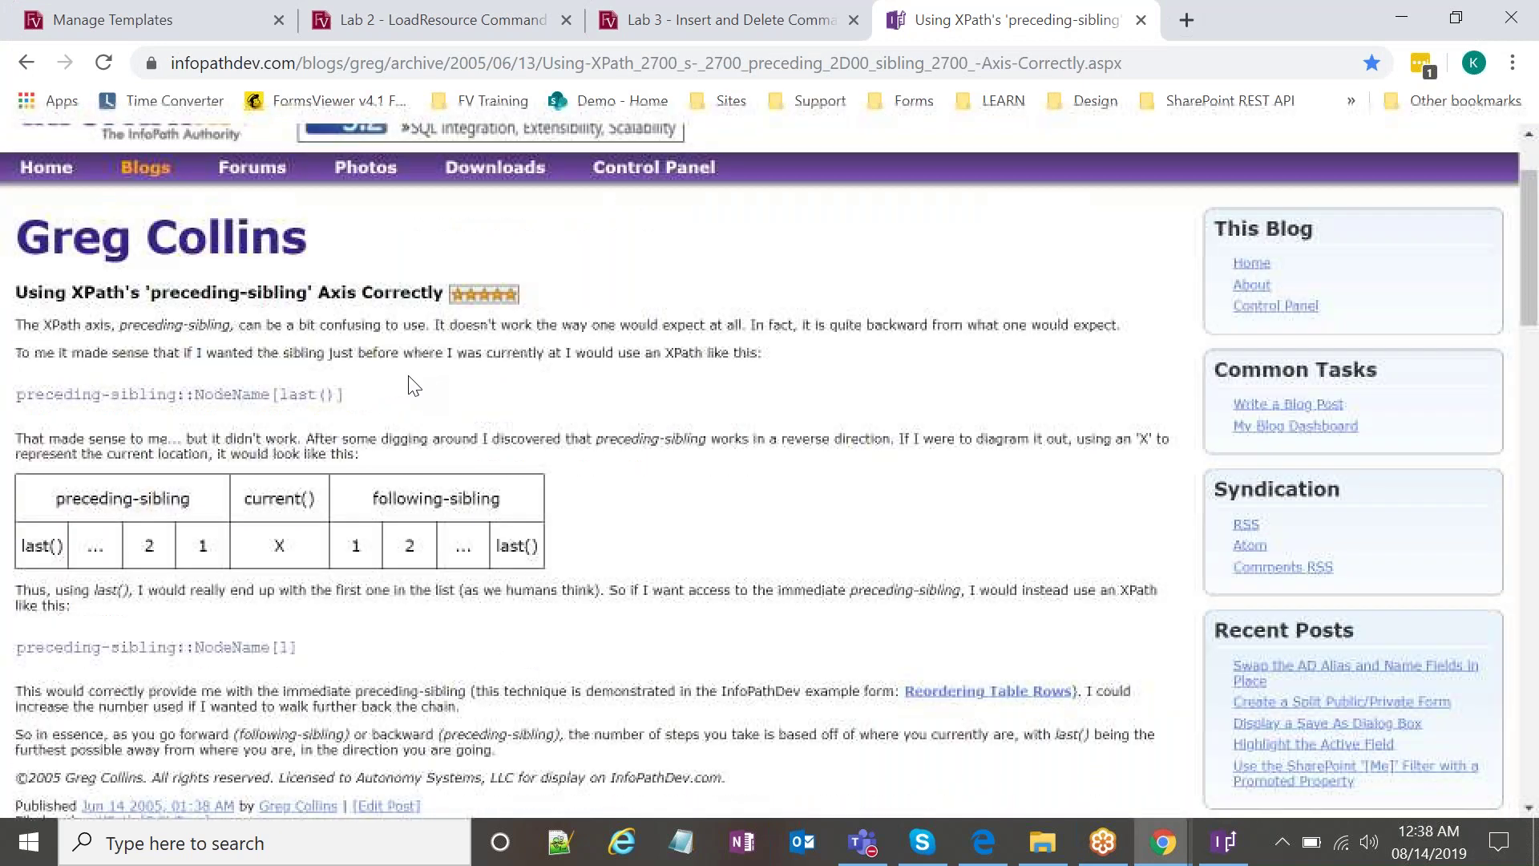
scroll(409, 384, up, 3)
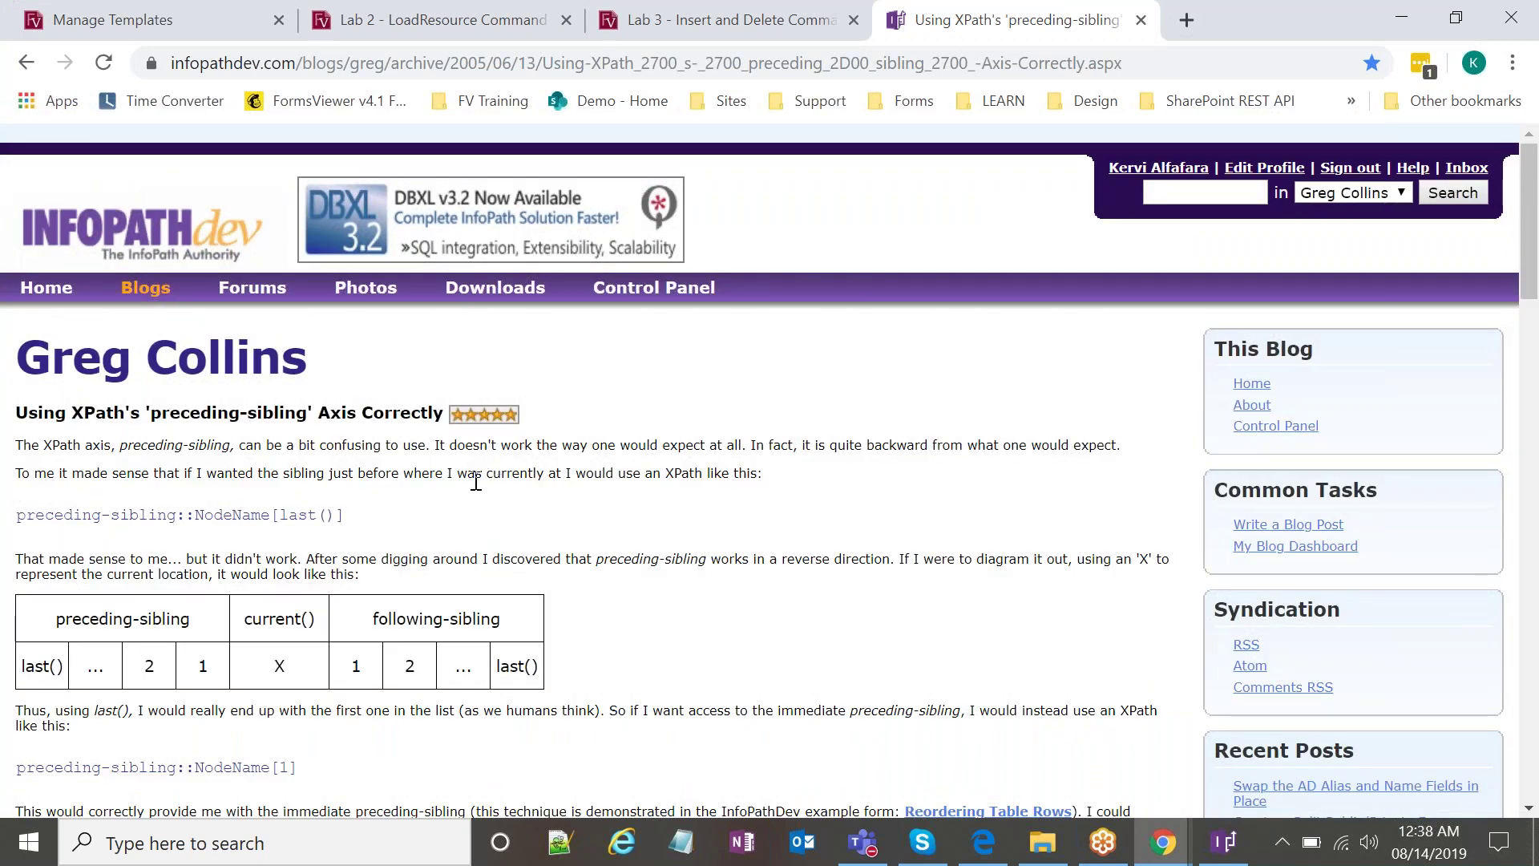
scroll(475, 482, down, 1)
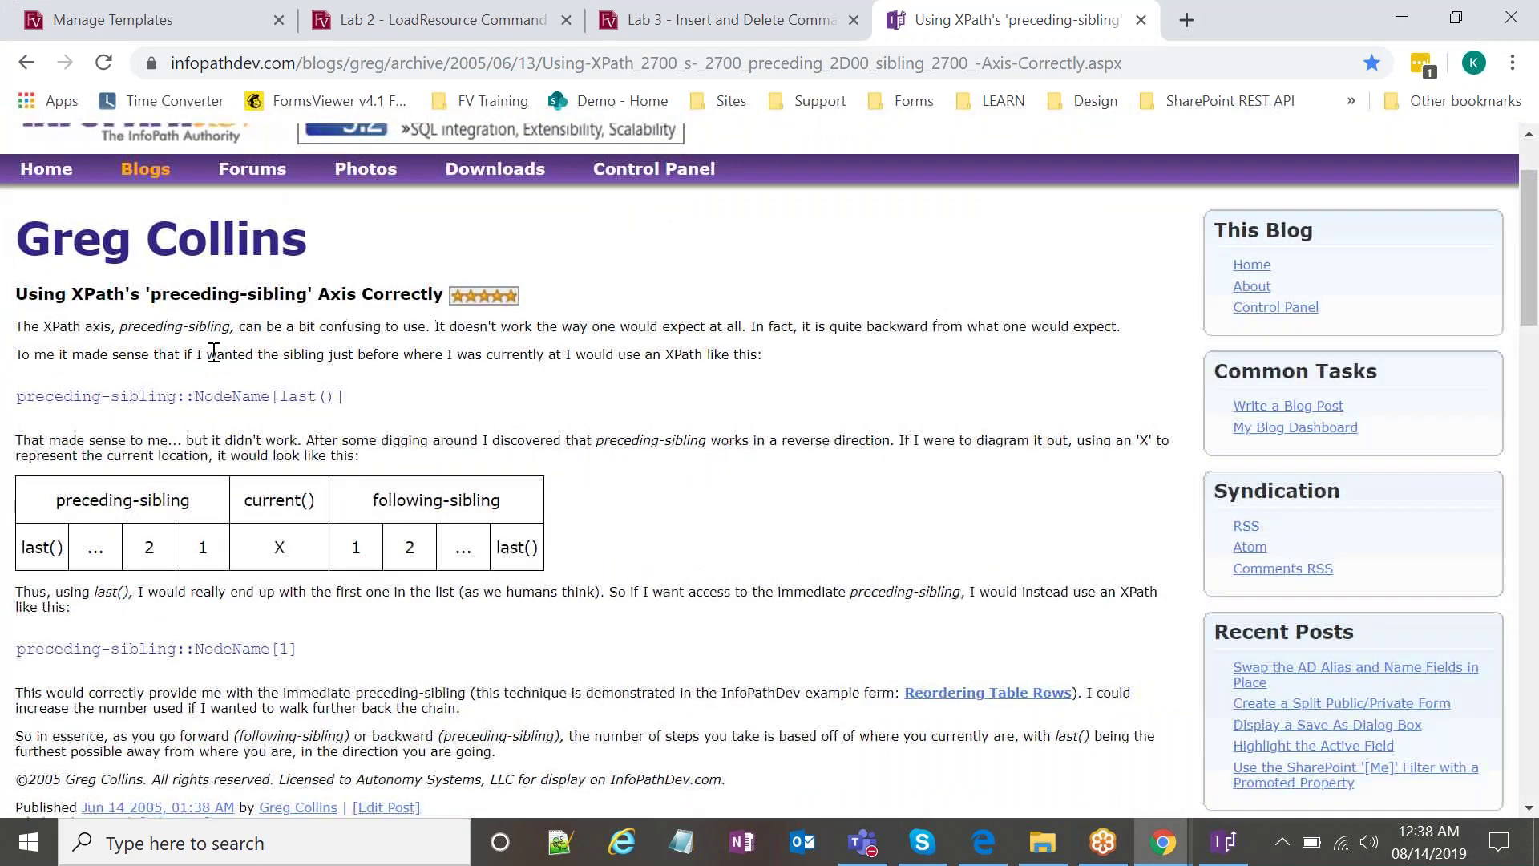
scroll(214, 353, up, 1)
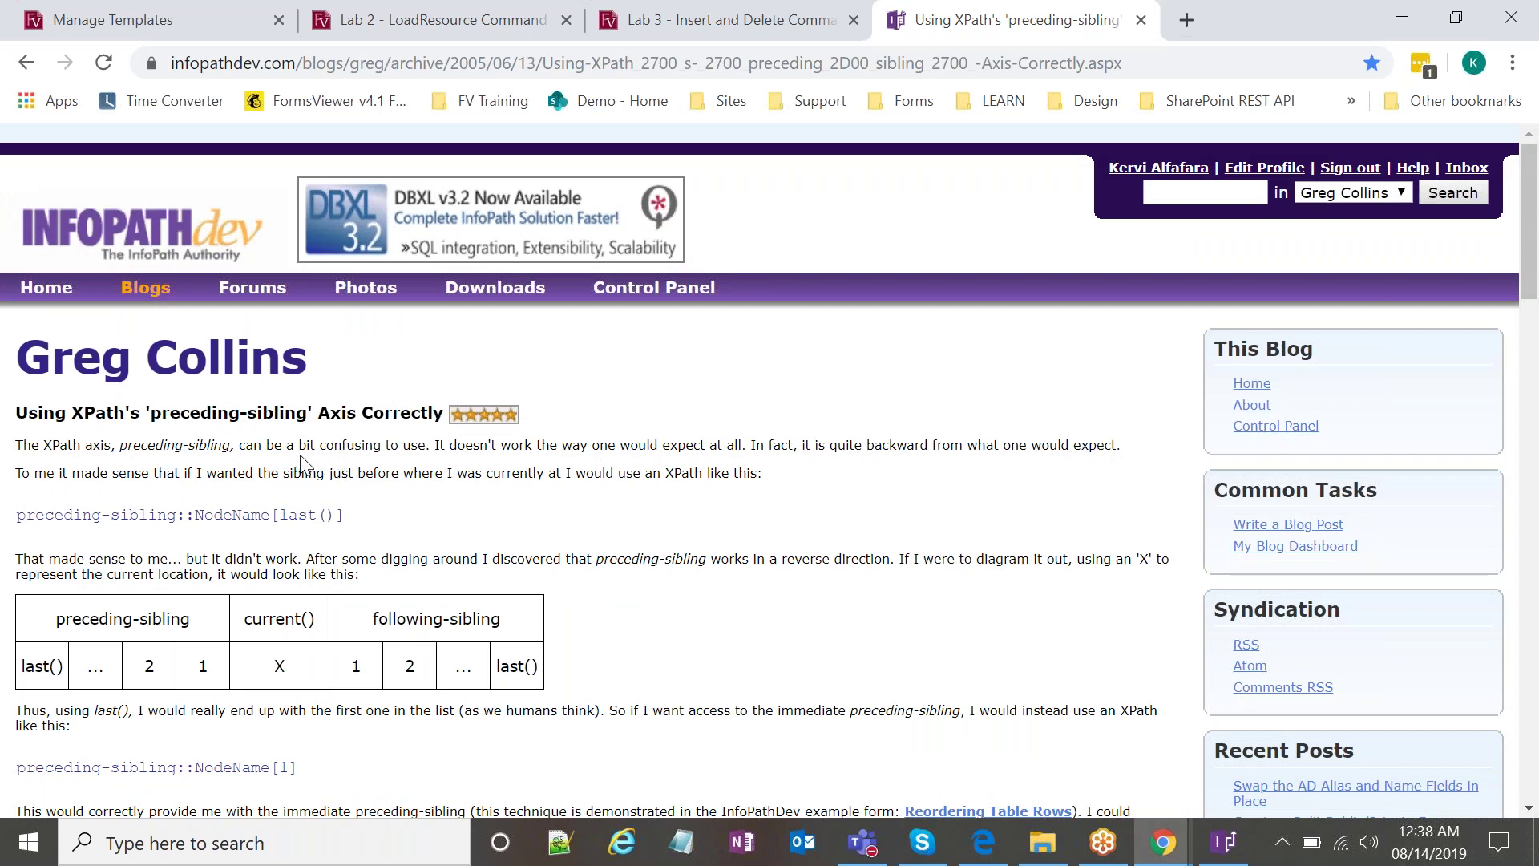
scroll(303, 463, down, 2)
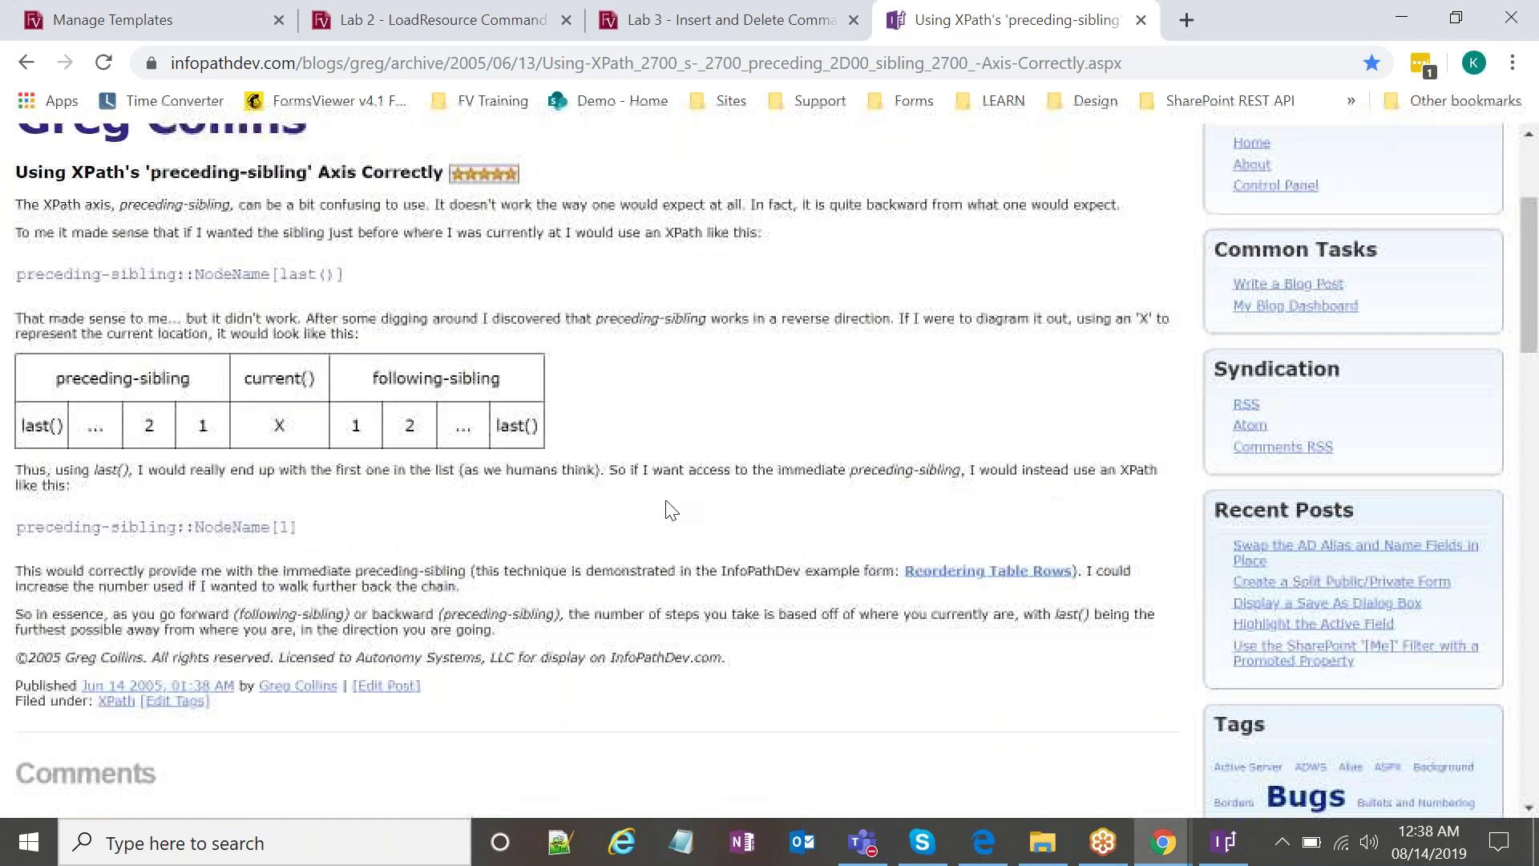
scroll(672, 510, up, 2)
Return to InfoPath and check the count field's properties and its place within the Item group.
key(alt+Tab)
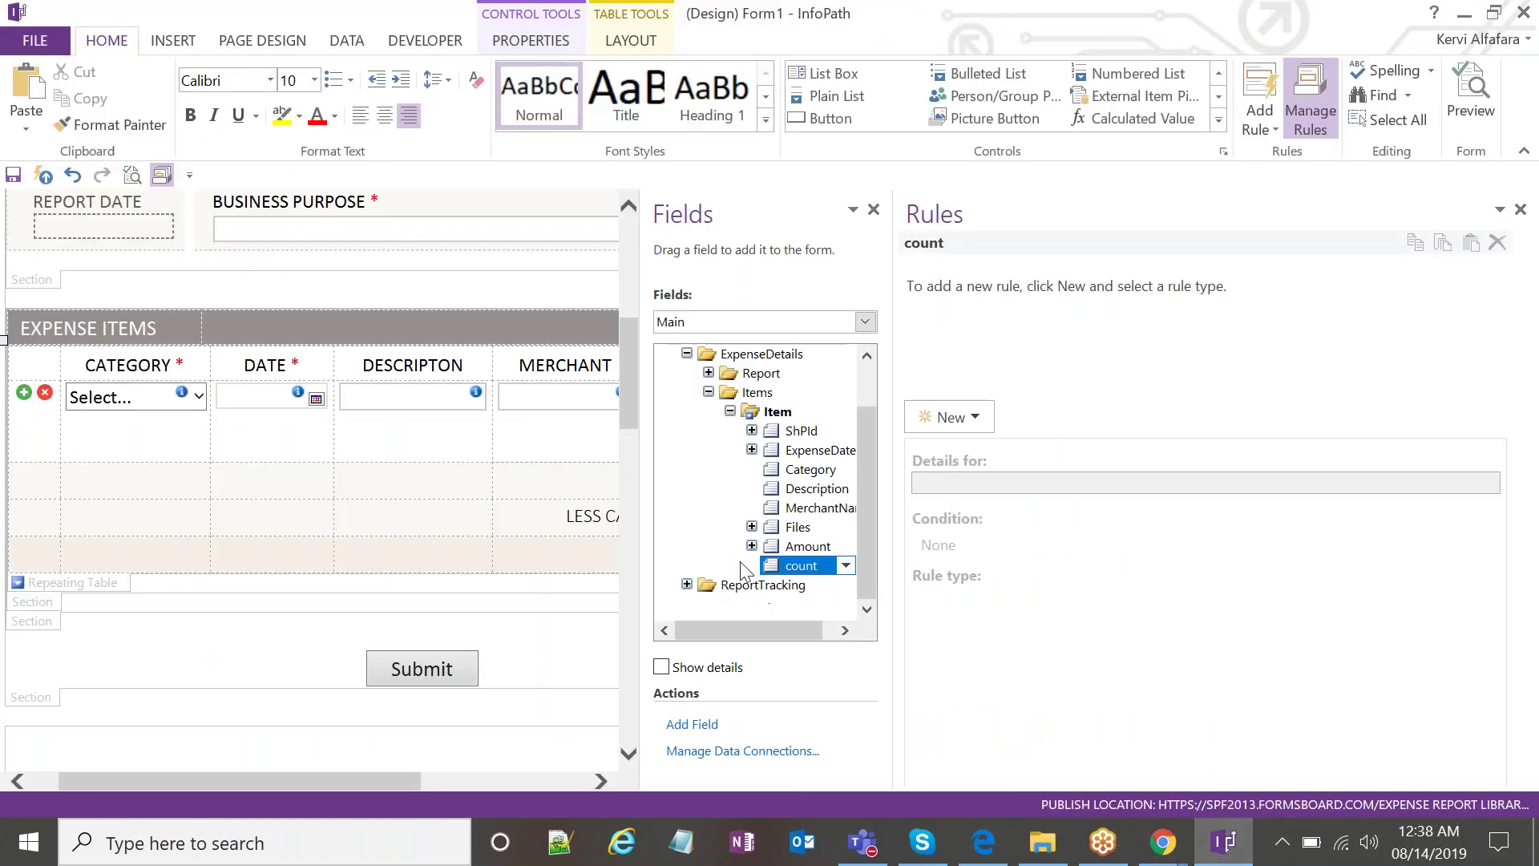
double_click(798, 566)
drag(865, 233, 787, 242)
click(1006, 238)
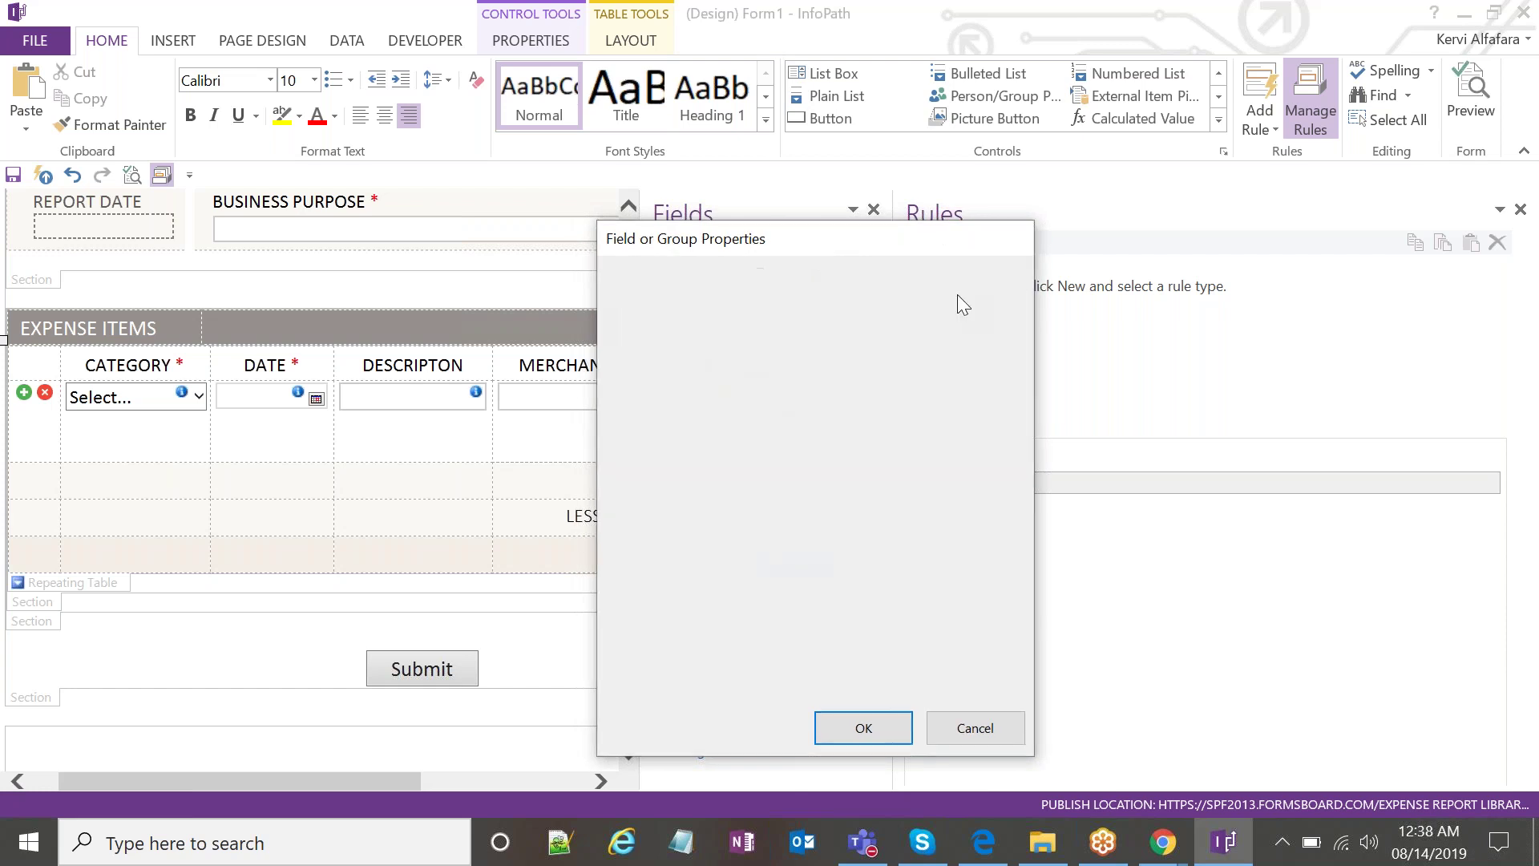
double_click(801, 566)
click(1015, 238)
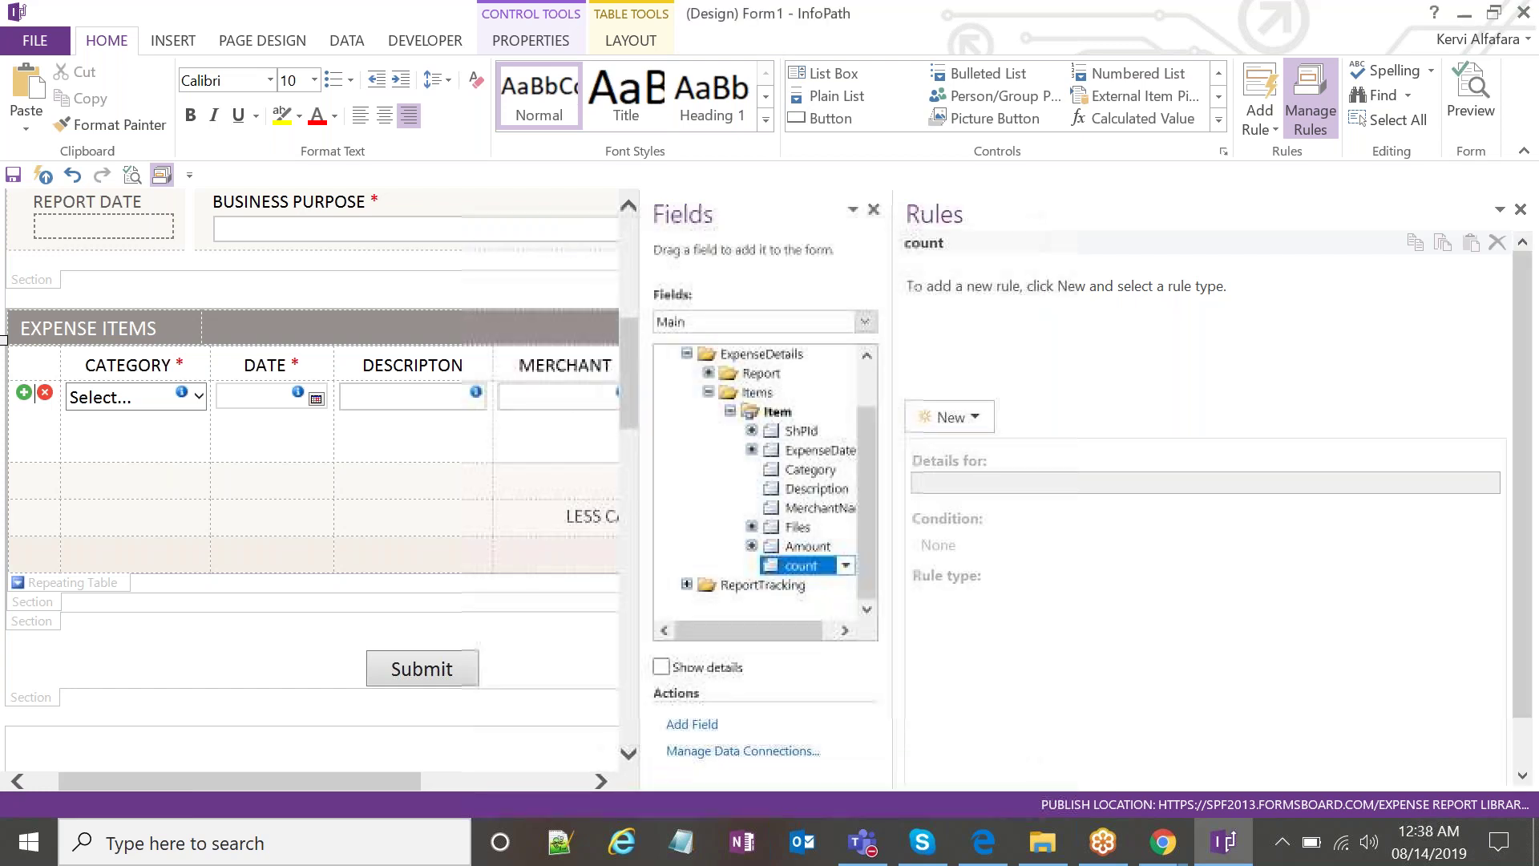
click(836, 631)
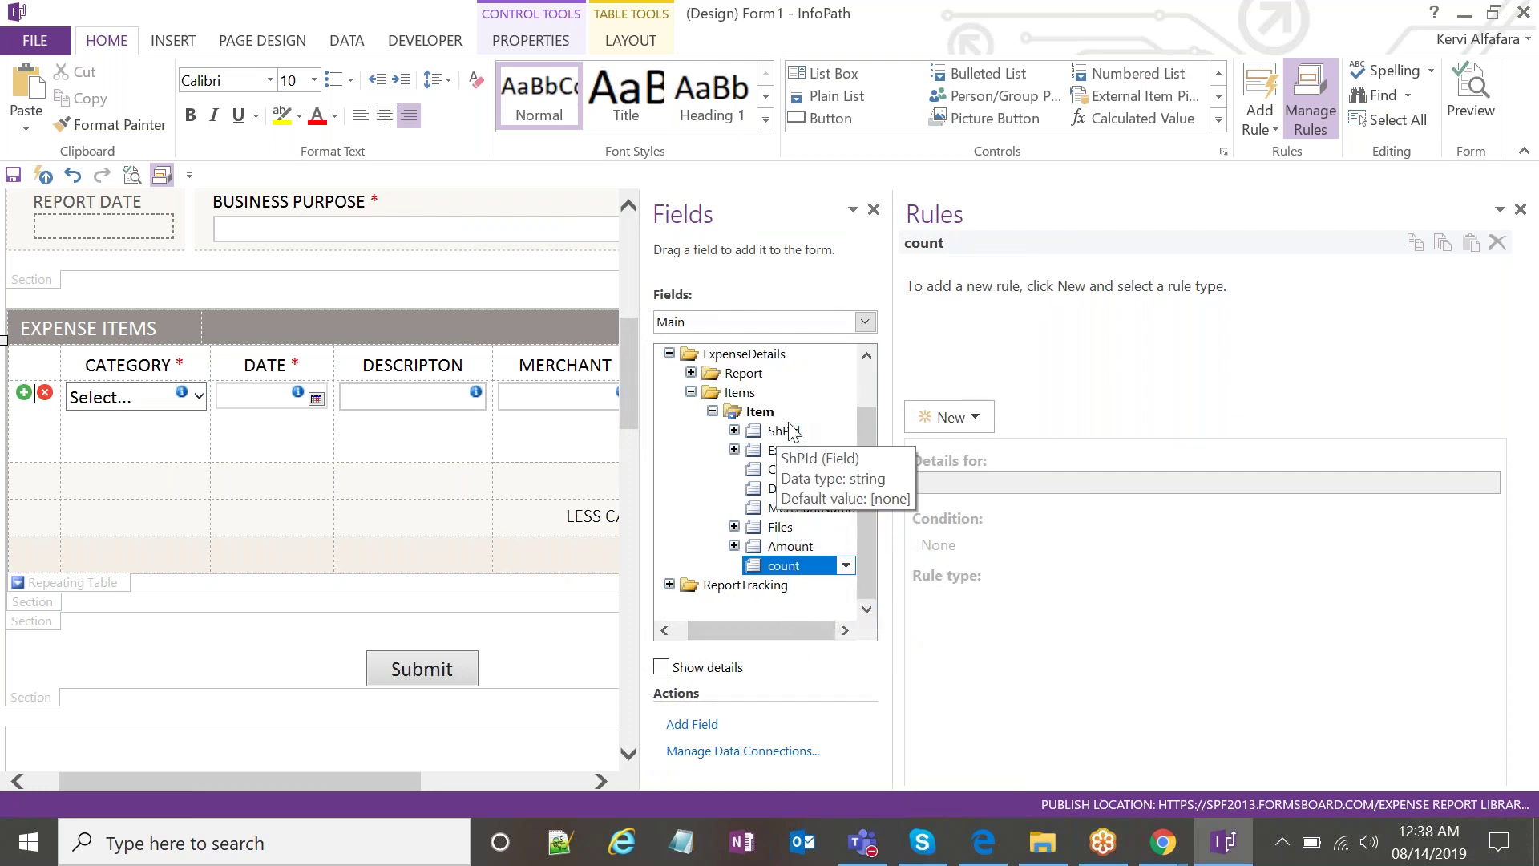
drag(758, 631, 741, 632)
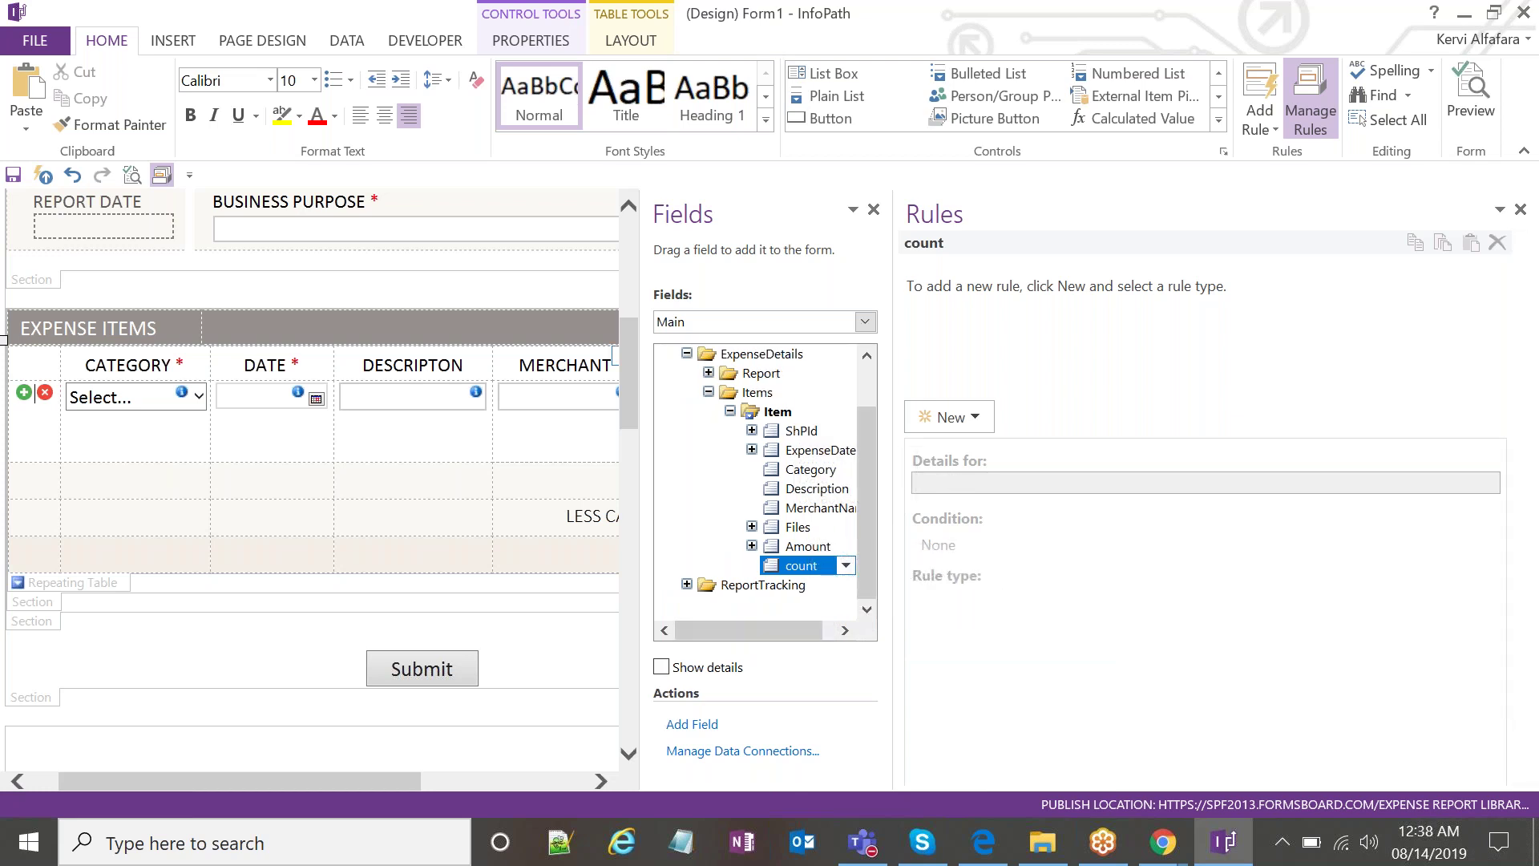
Review the details of the green add button's Insert Row action that sets the Command field, and close them.
click(24, 392)
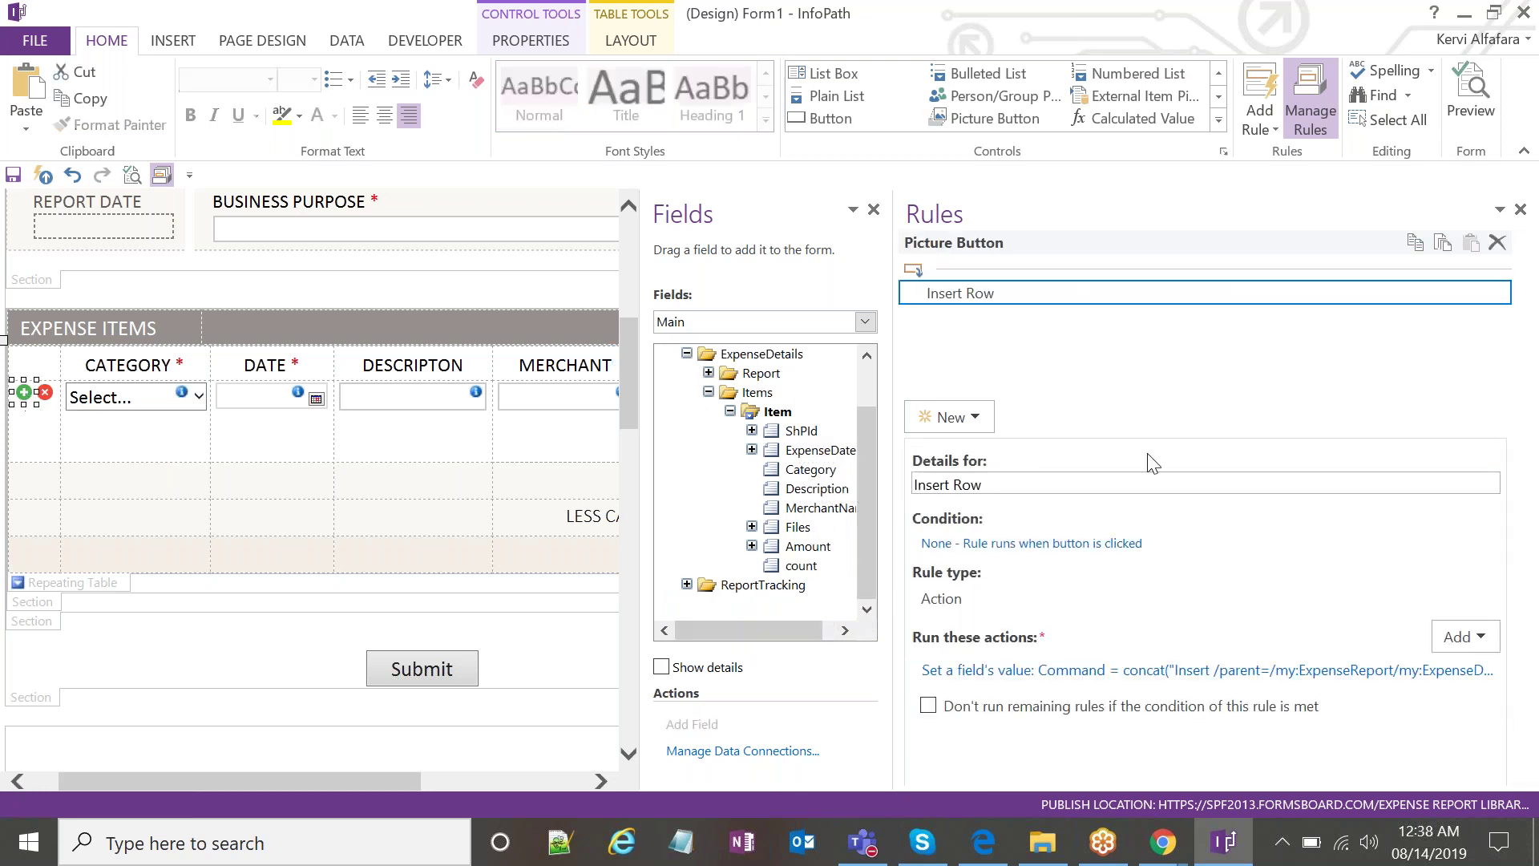
click(1122, 670)
click(1087, 533)
key(Escape)
key(Escape)
Examine the condition of the red delete button's "Hide if single row" formatting rule, and close it.
click(47, 394)
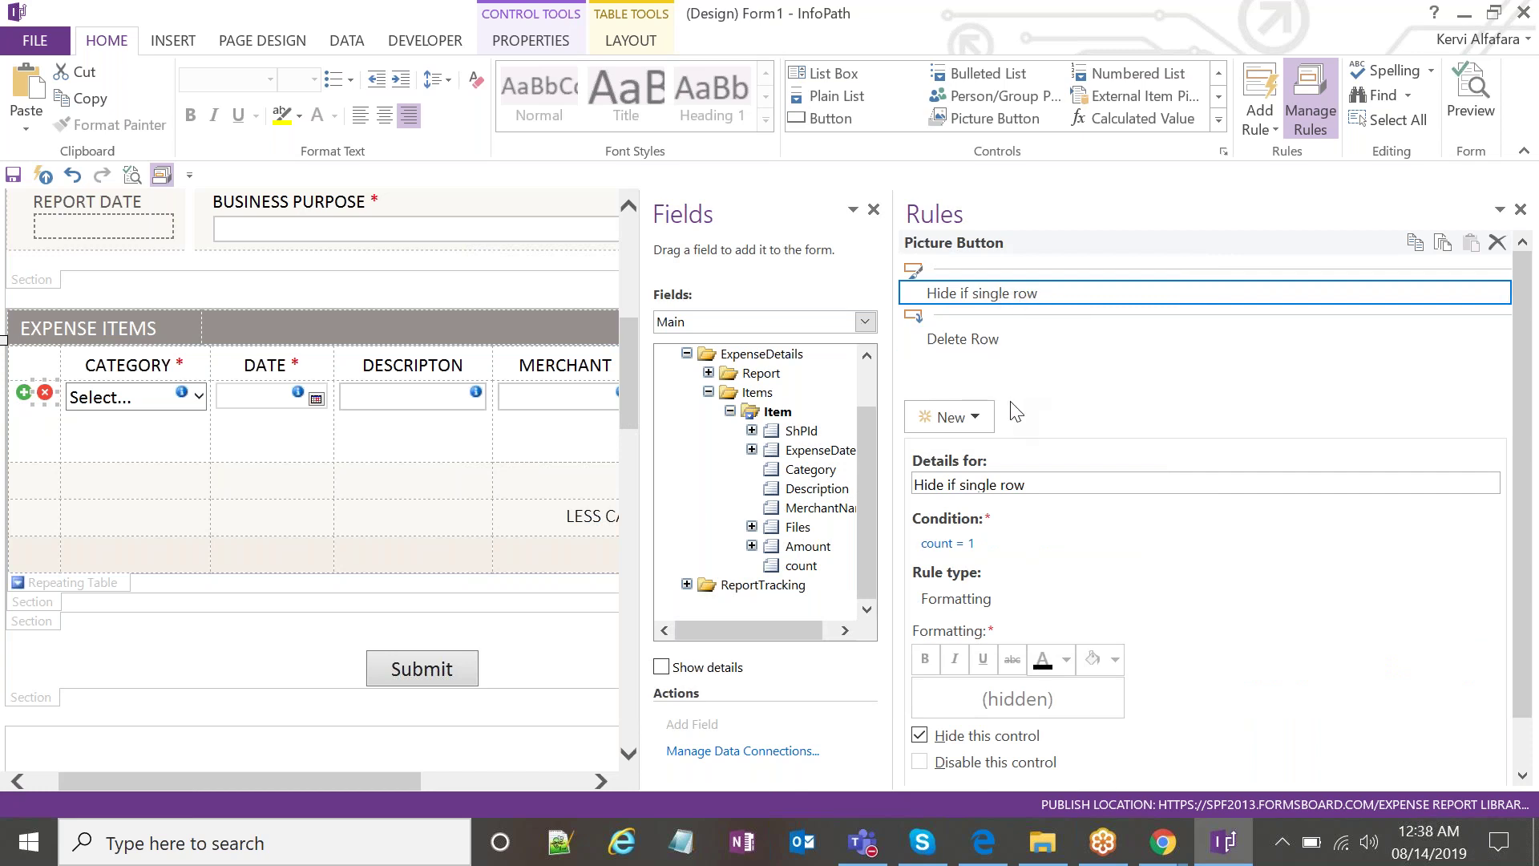
scroll(1011, 413, down, 1)
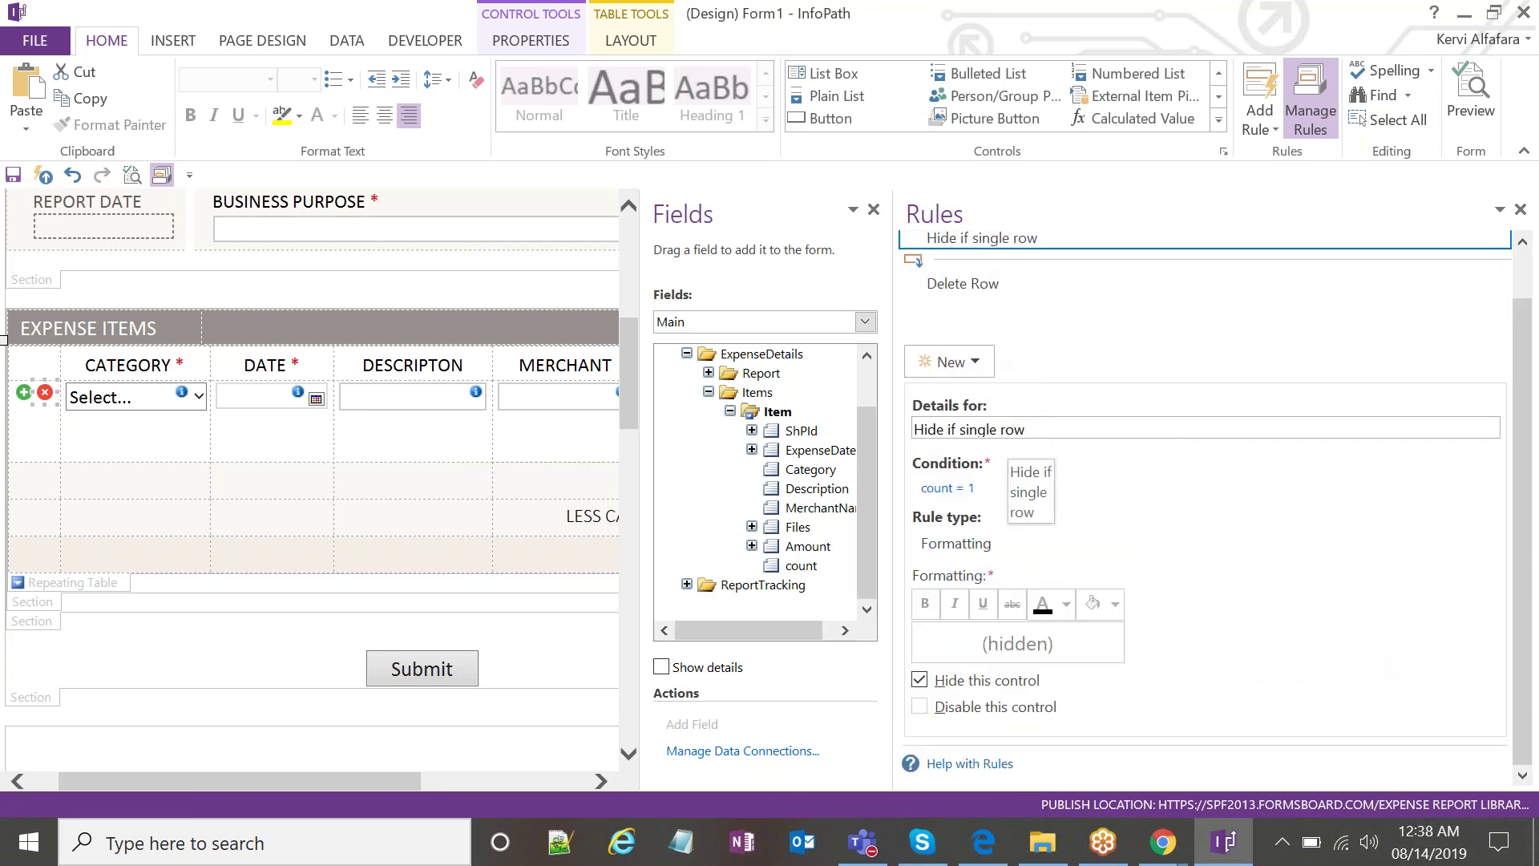
click(958, 489)
click(1182, 421)
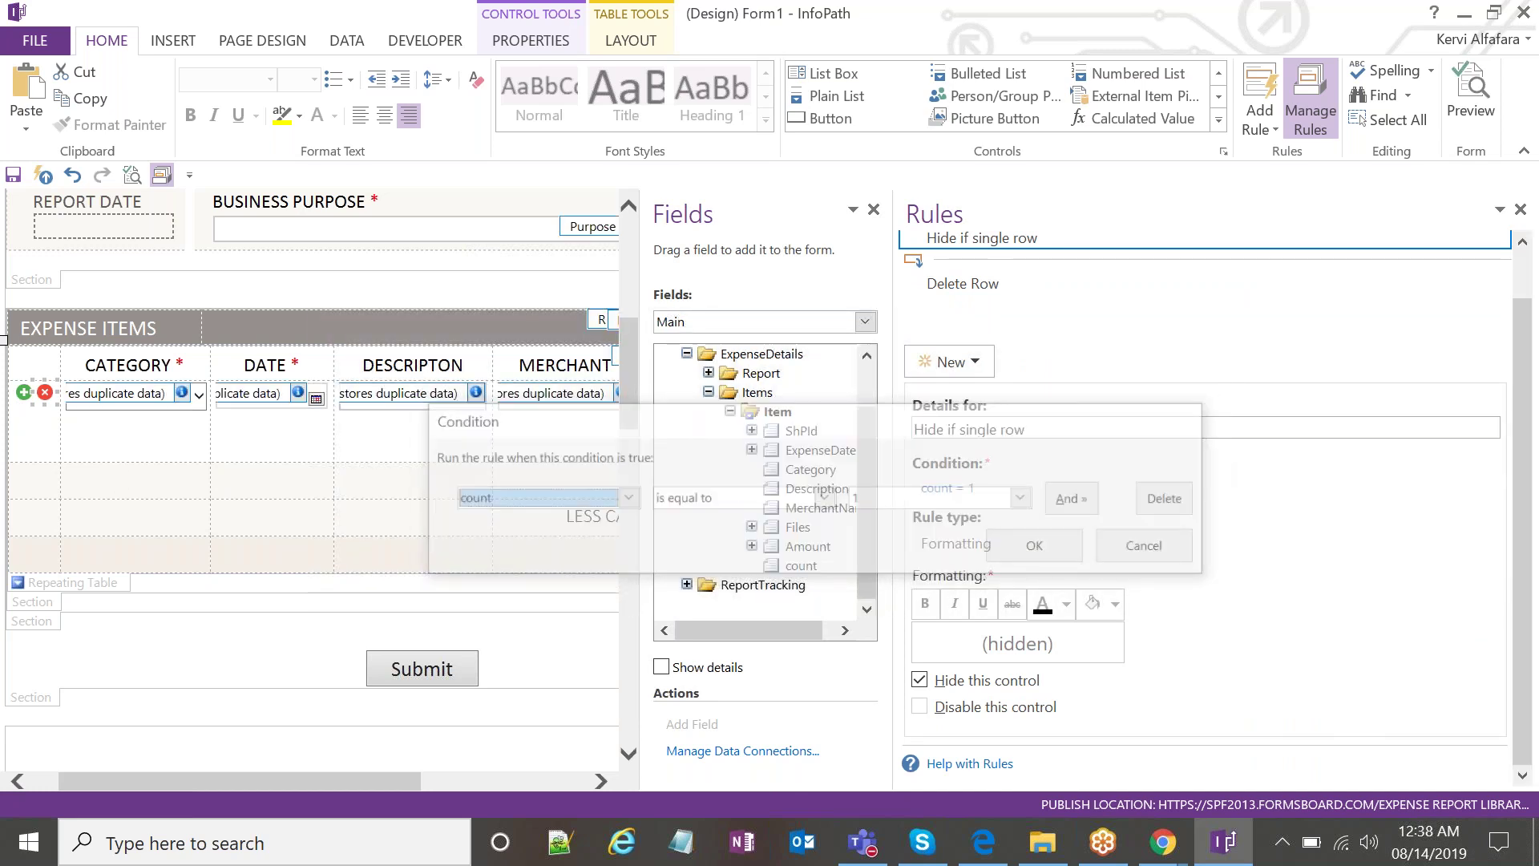
Switch to the Lab 3 expense report in Chrome and delete the extra expense rows until only the first remains.
mouse_move(1163, 842)
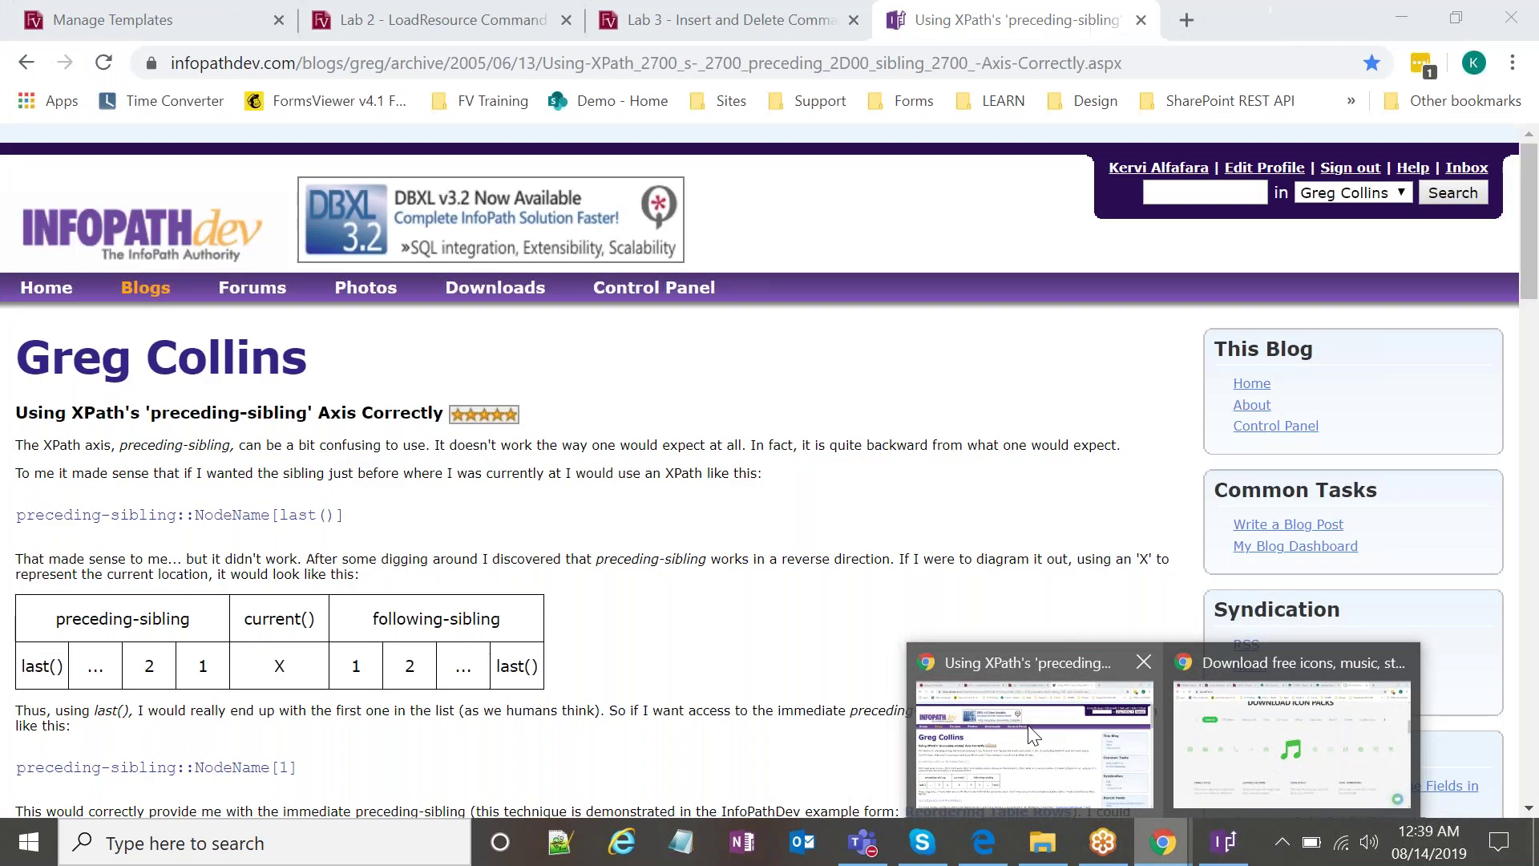
click(1034, 734)
click(706, 20)
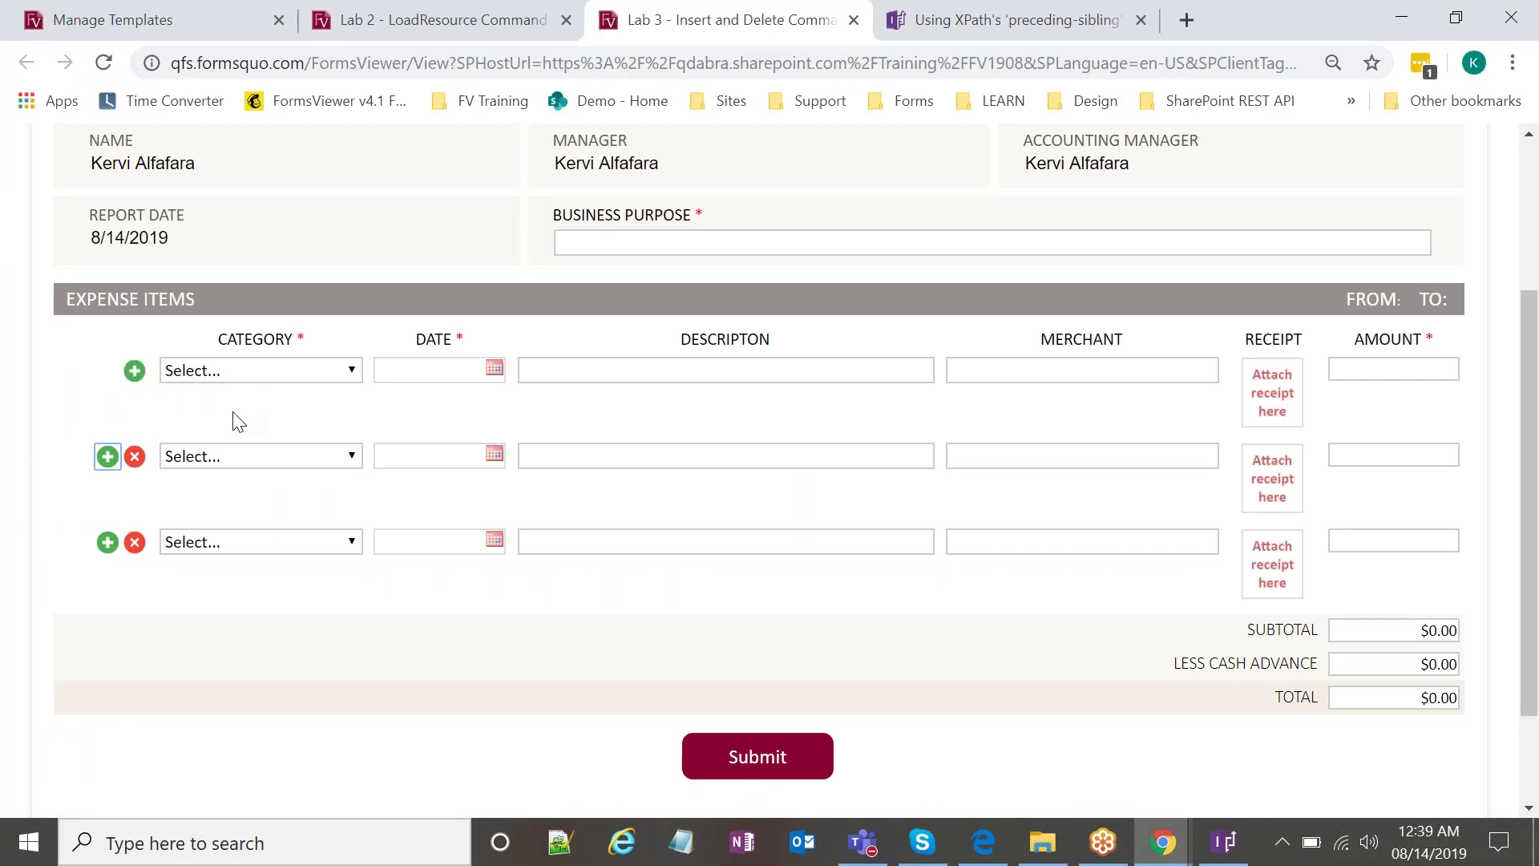
scroll(234, 415, up, 2)
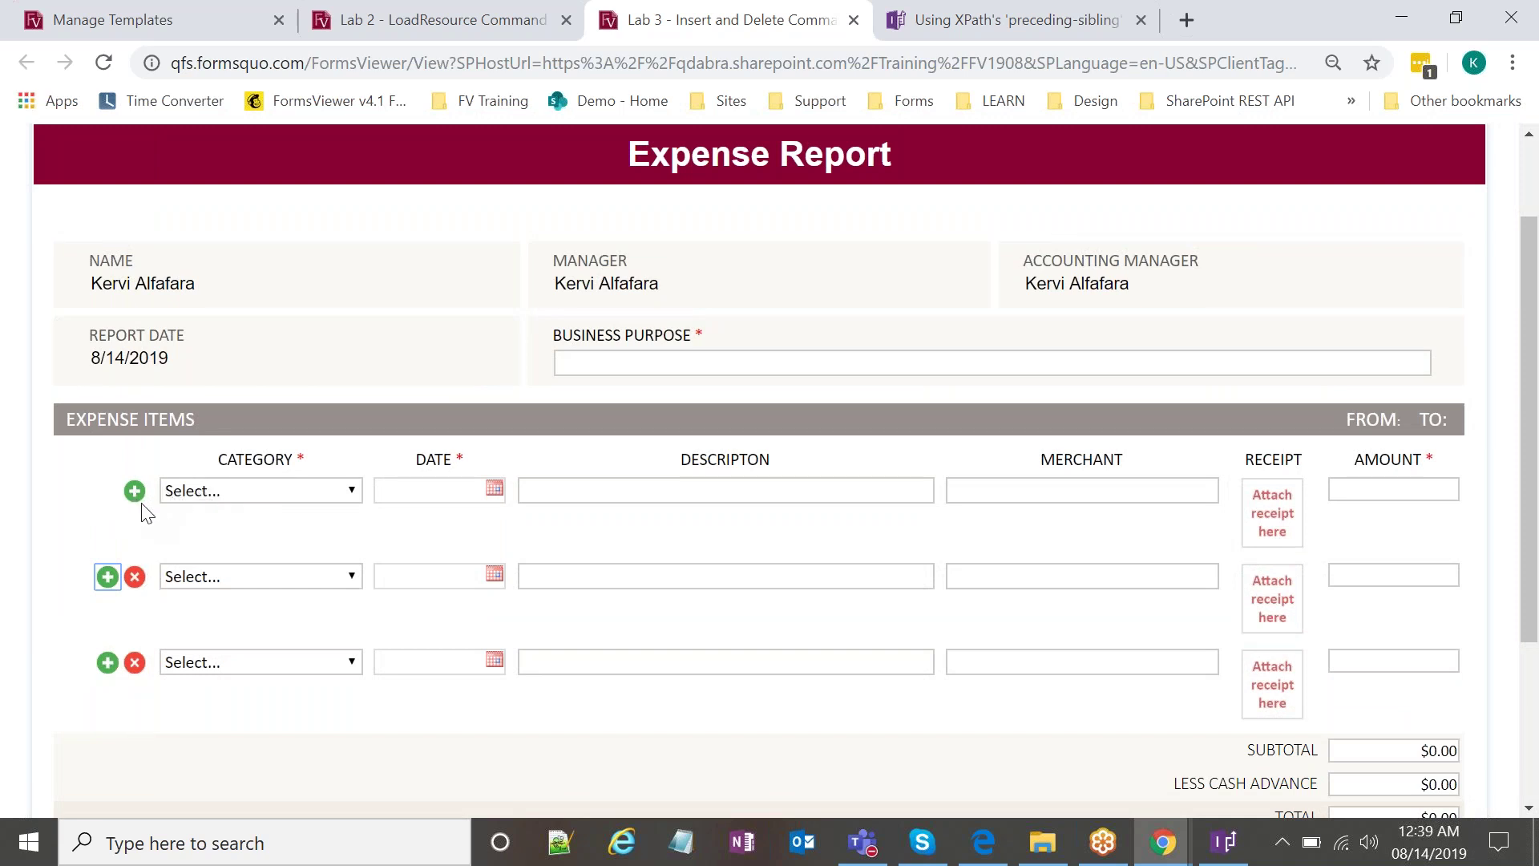
click(138, 582)
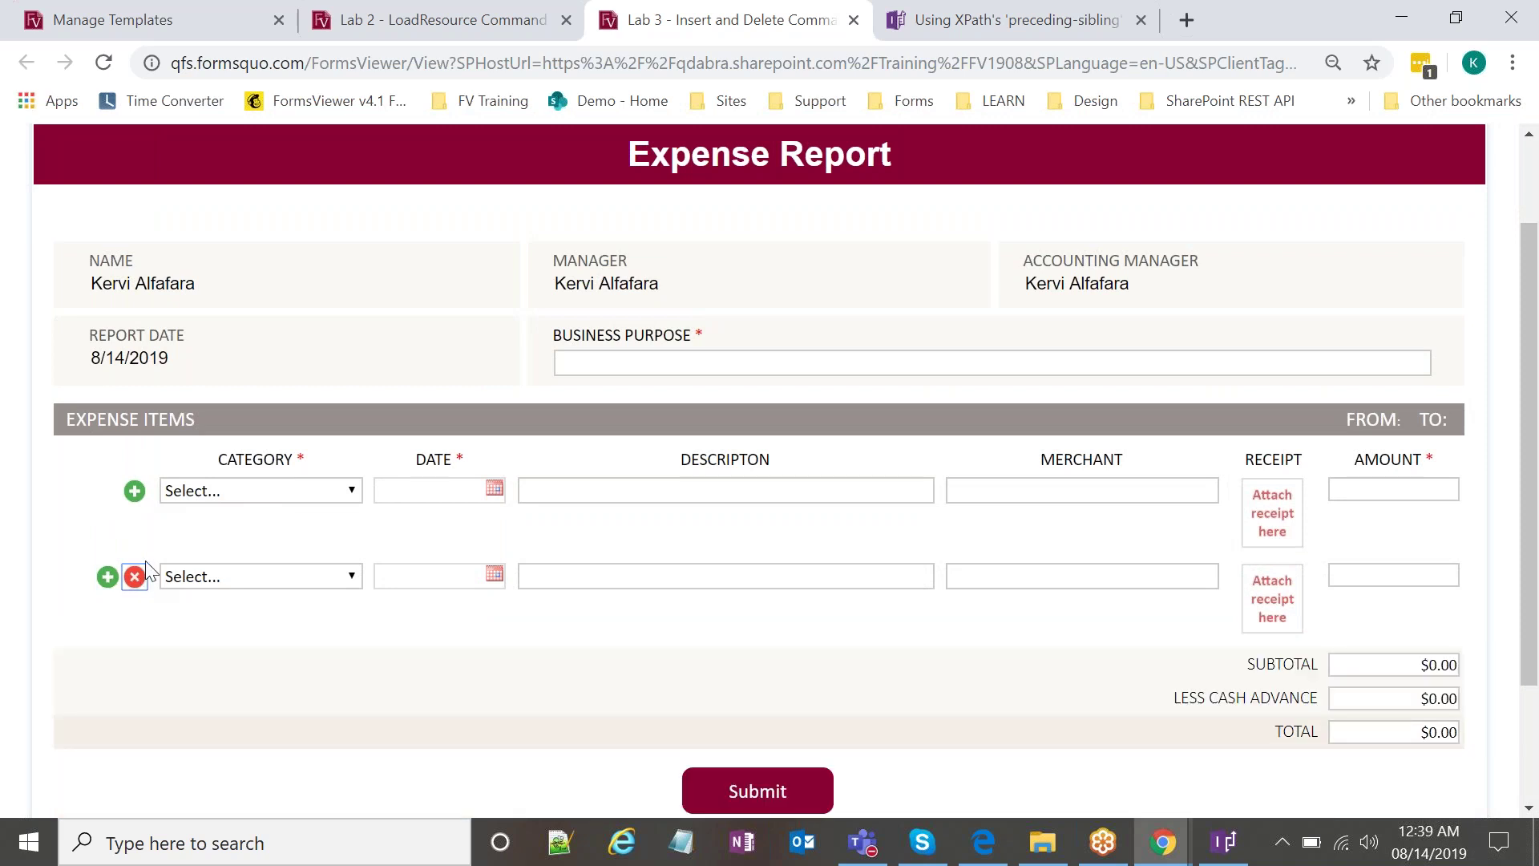
click(144, 566)
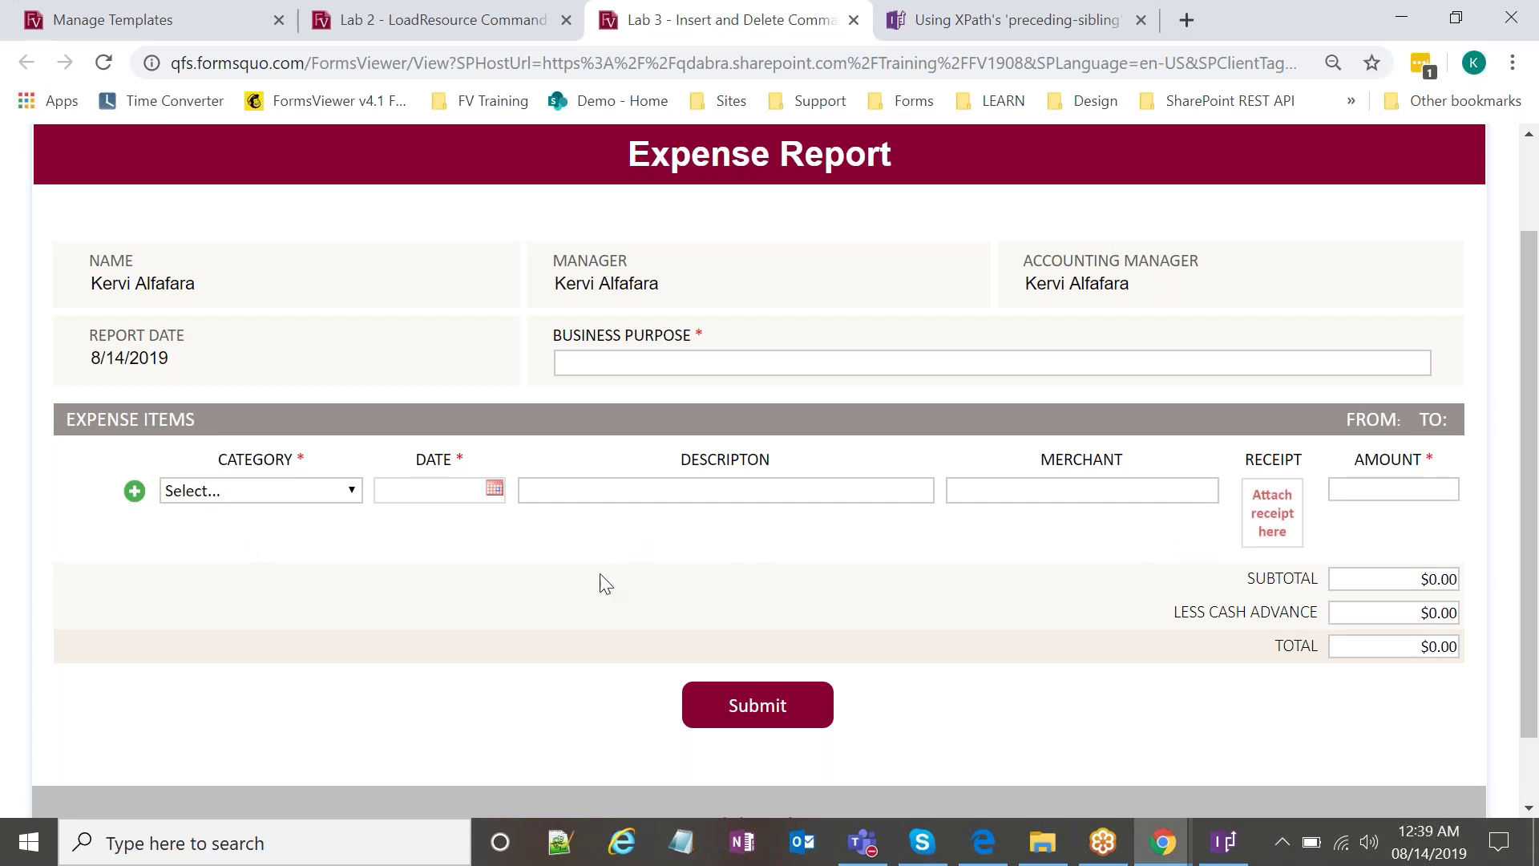
Return to InfoPath, review the expense items table's Repeating Table Properties for the insert and delete rows setting, and close them.
click(1224, 842)
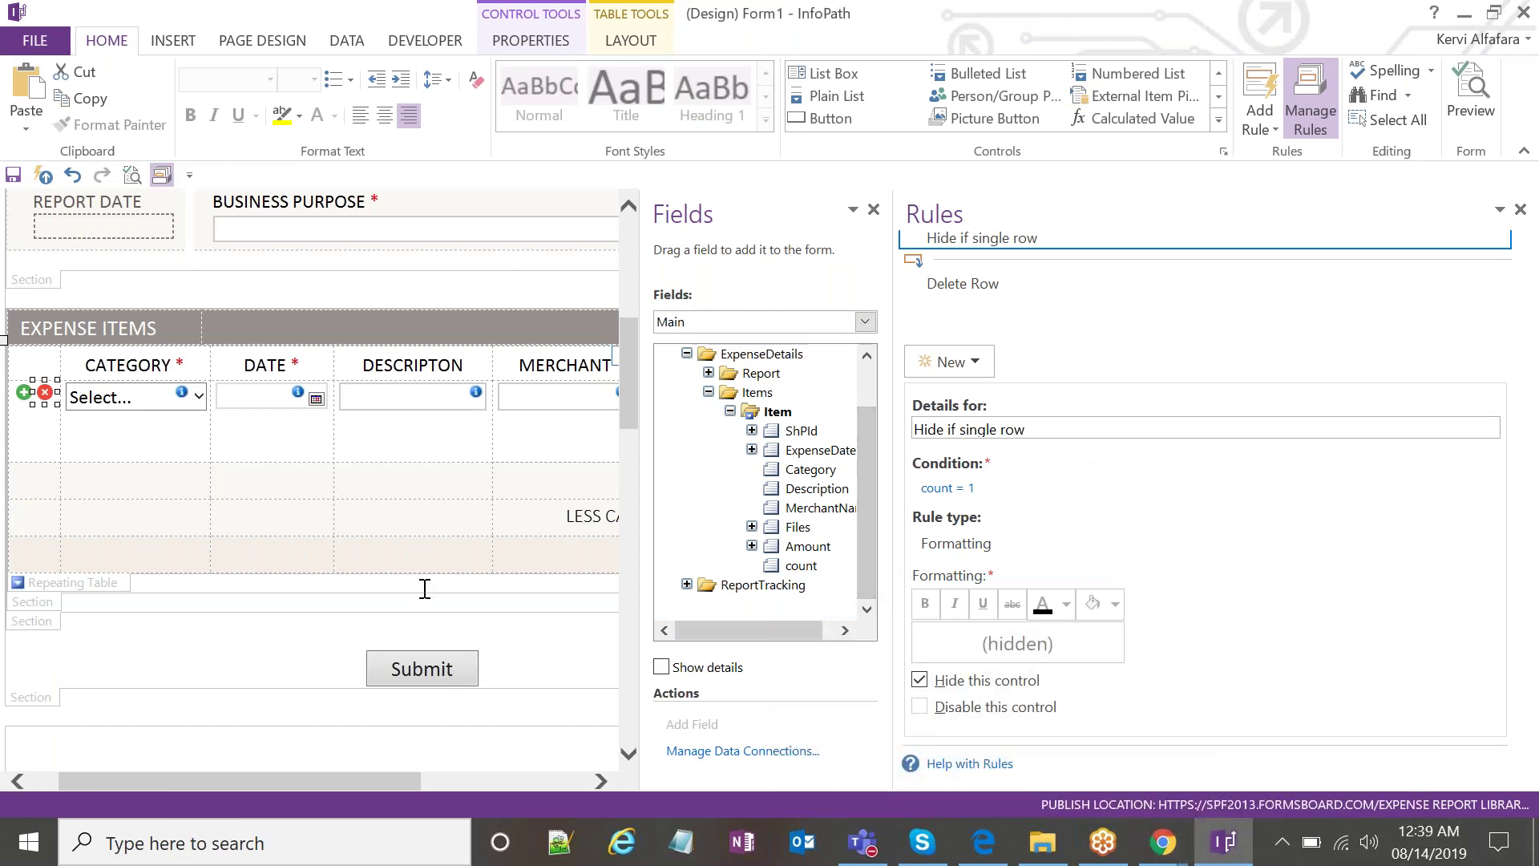
drag(420, 782, 523, 781)
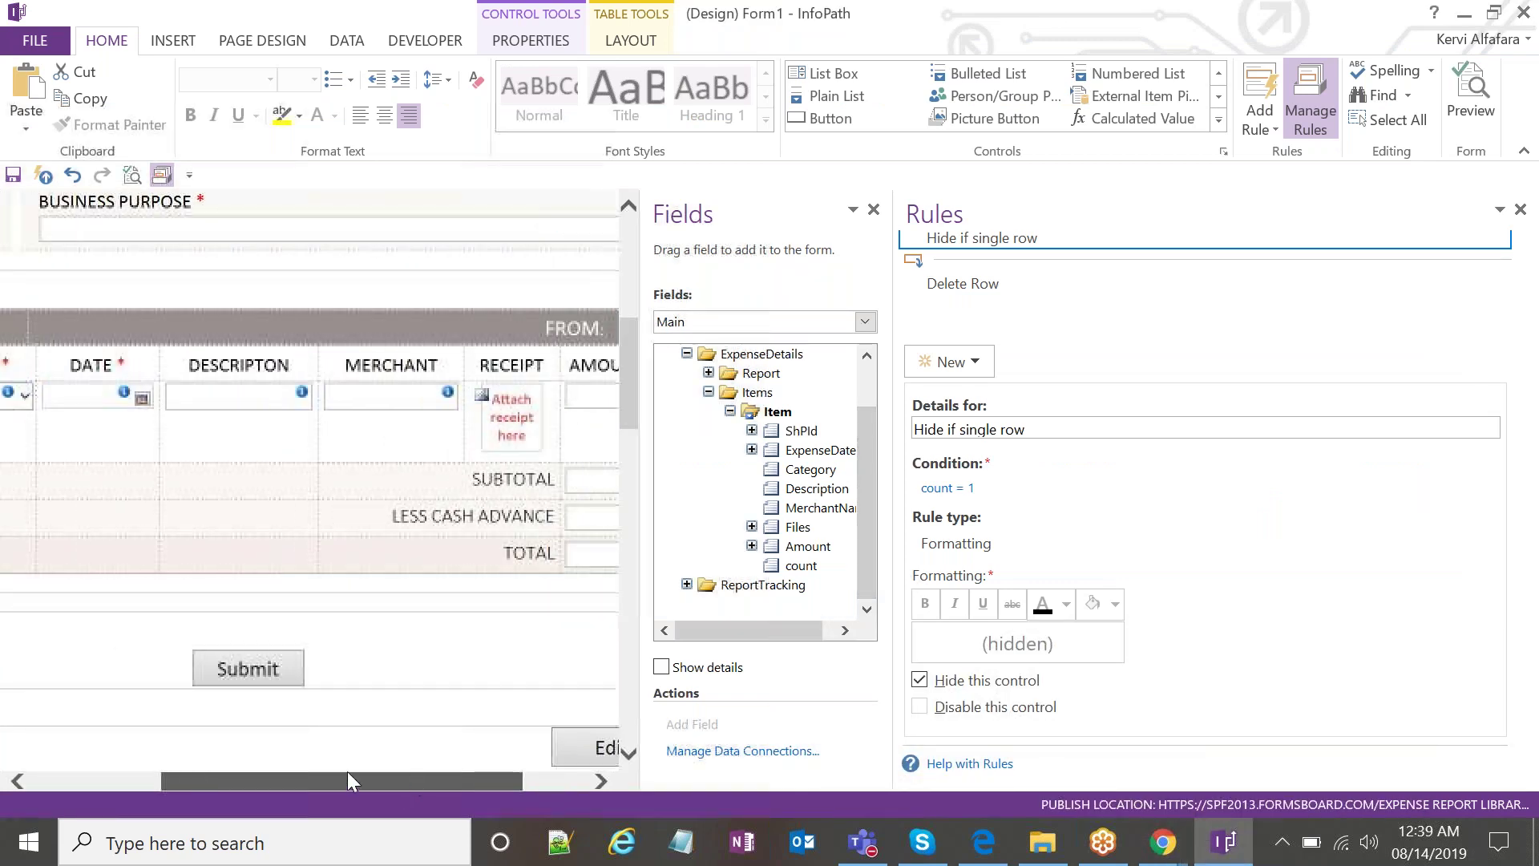
drag(348, 780, 213, 779)
click(165, 578)
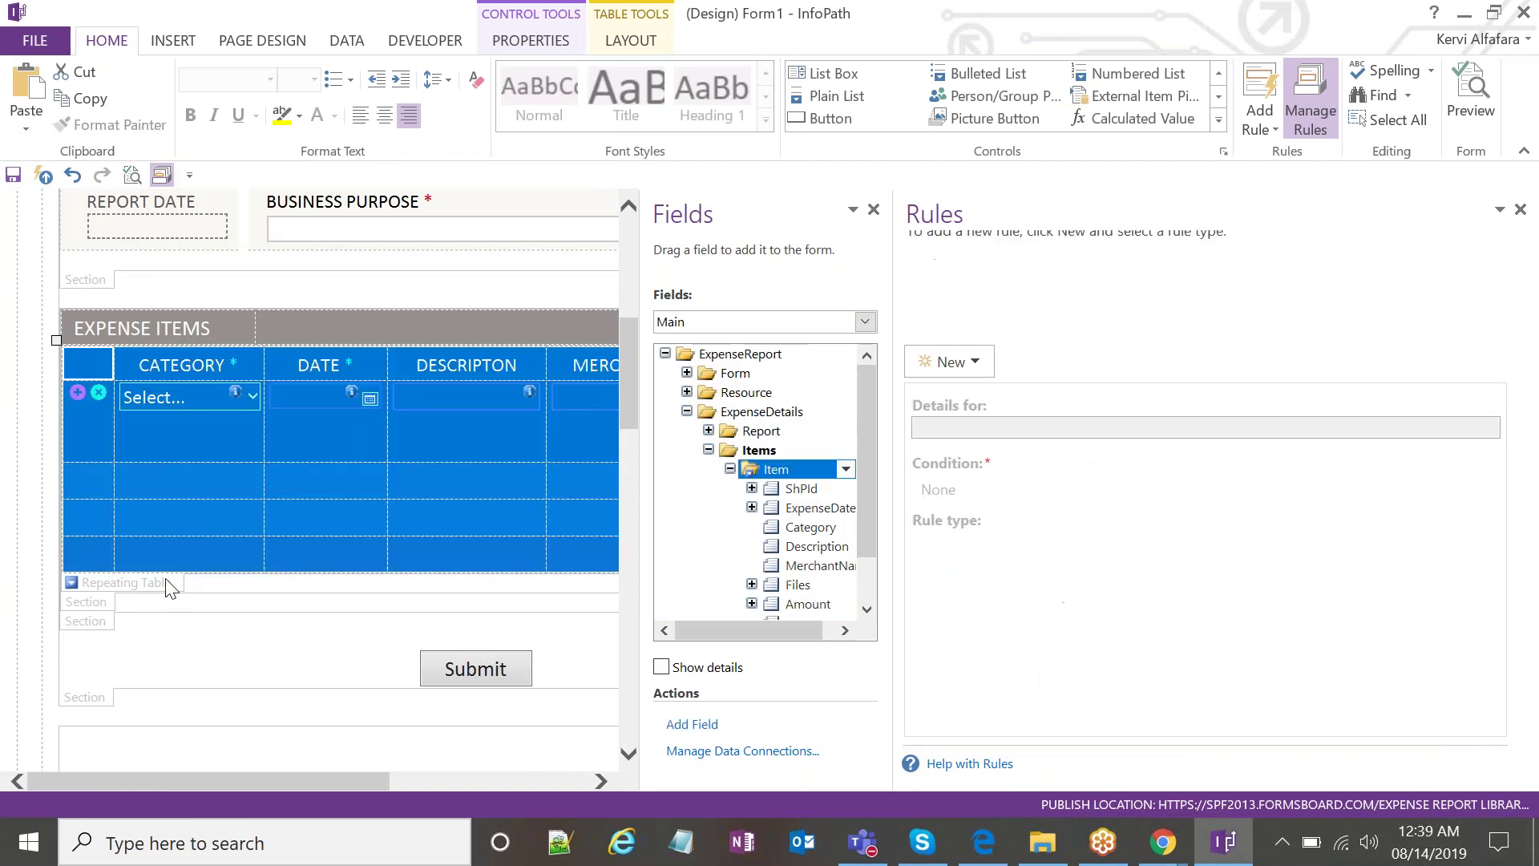
right_click(165, 579)
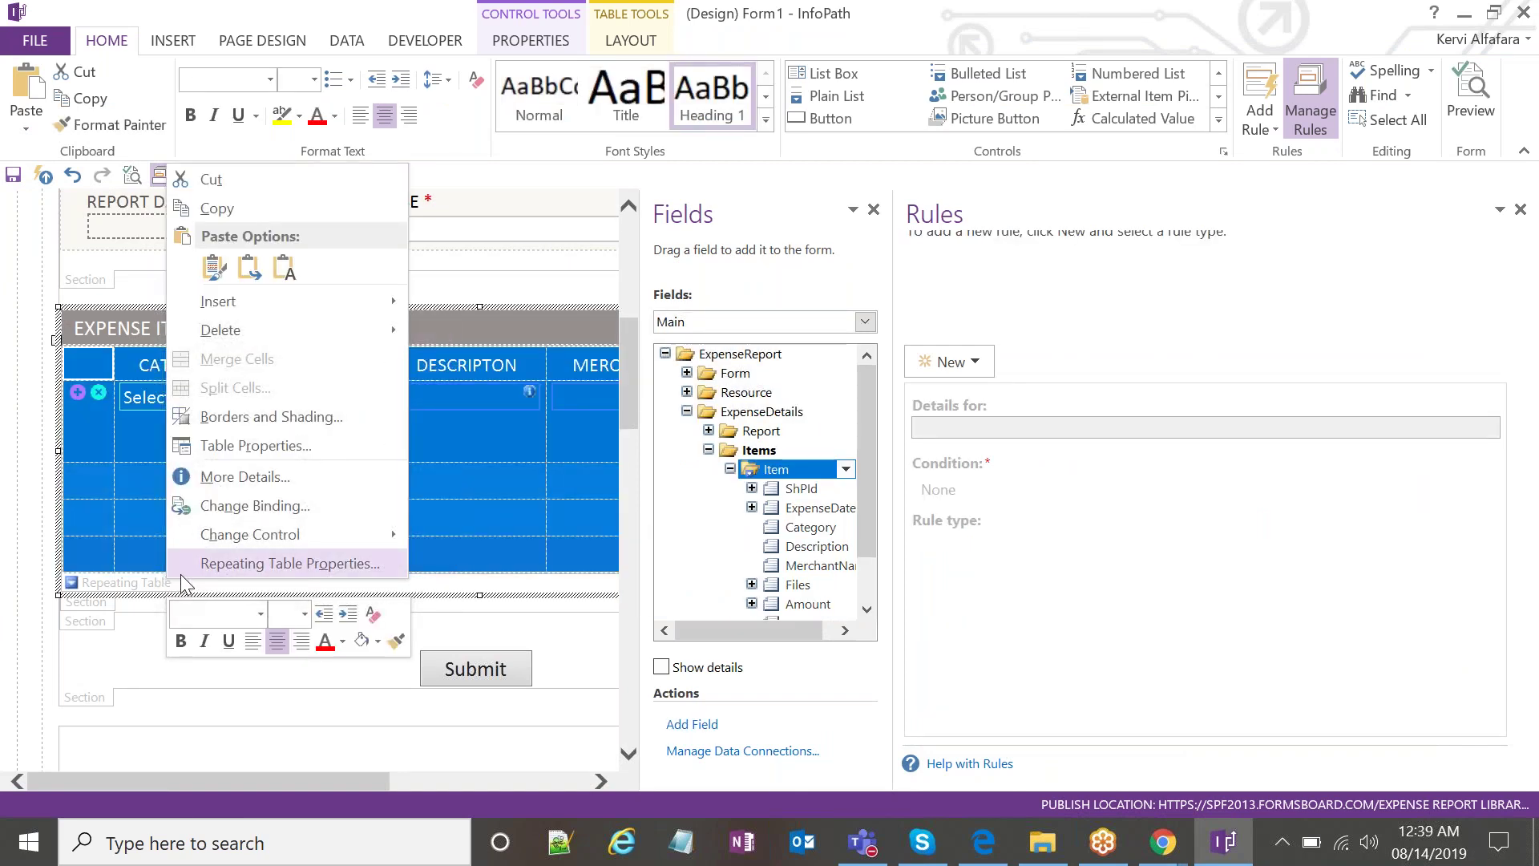
click(210, 566)
drag(777, 226, 627, 199)
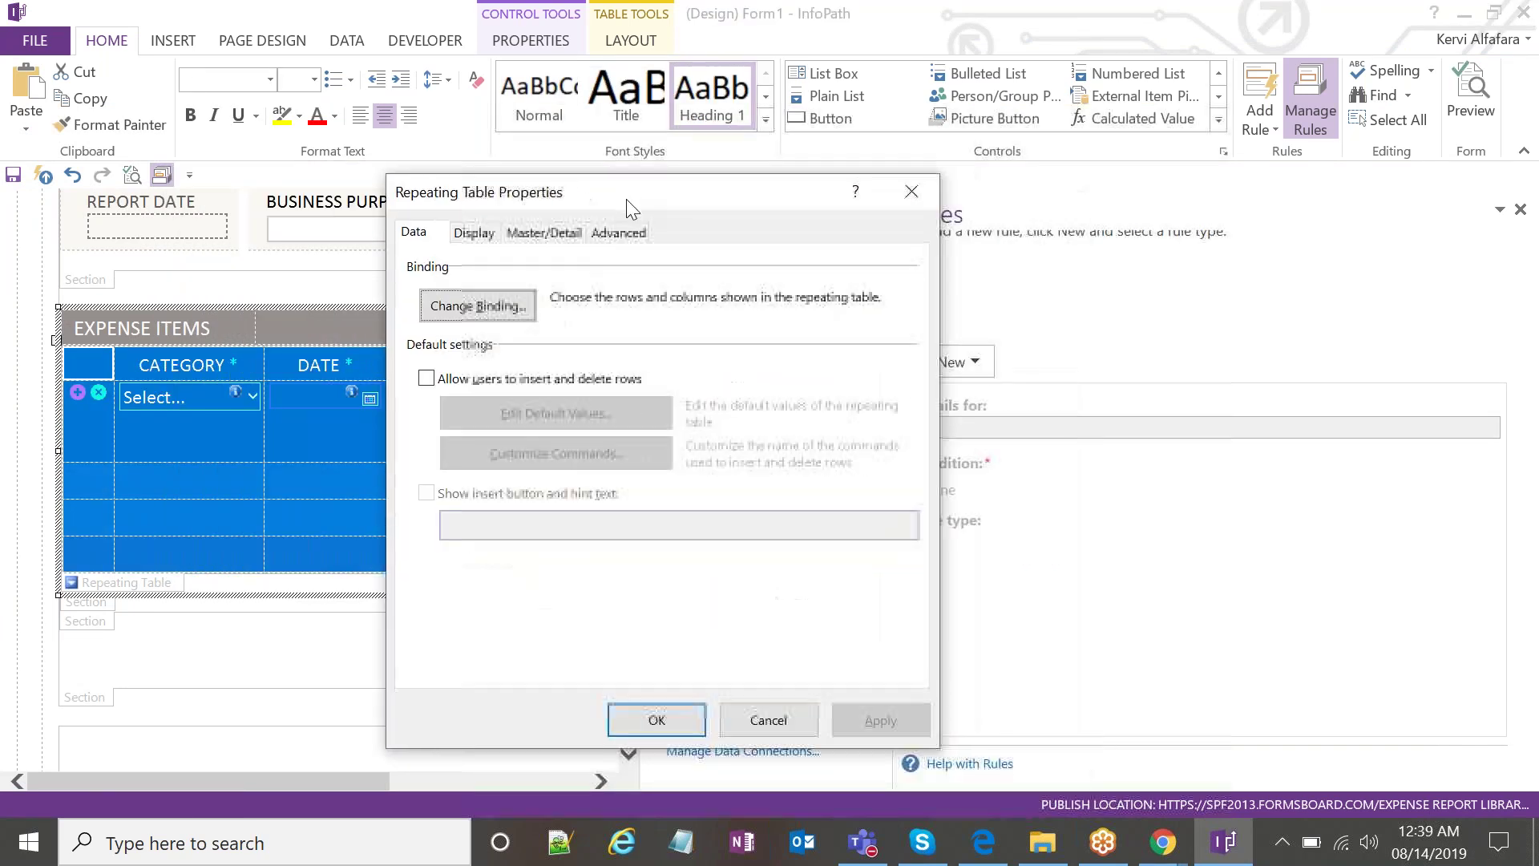
click(481, 234)
click(416, 233)
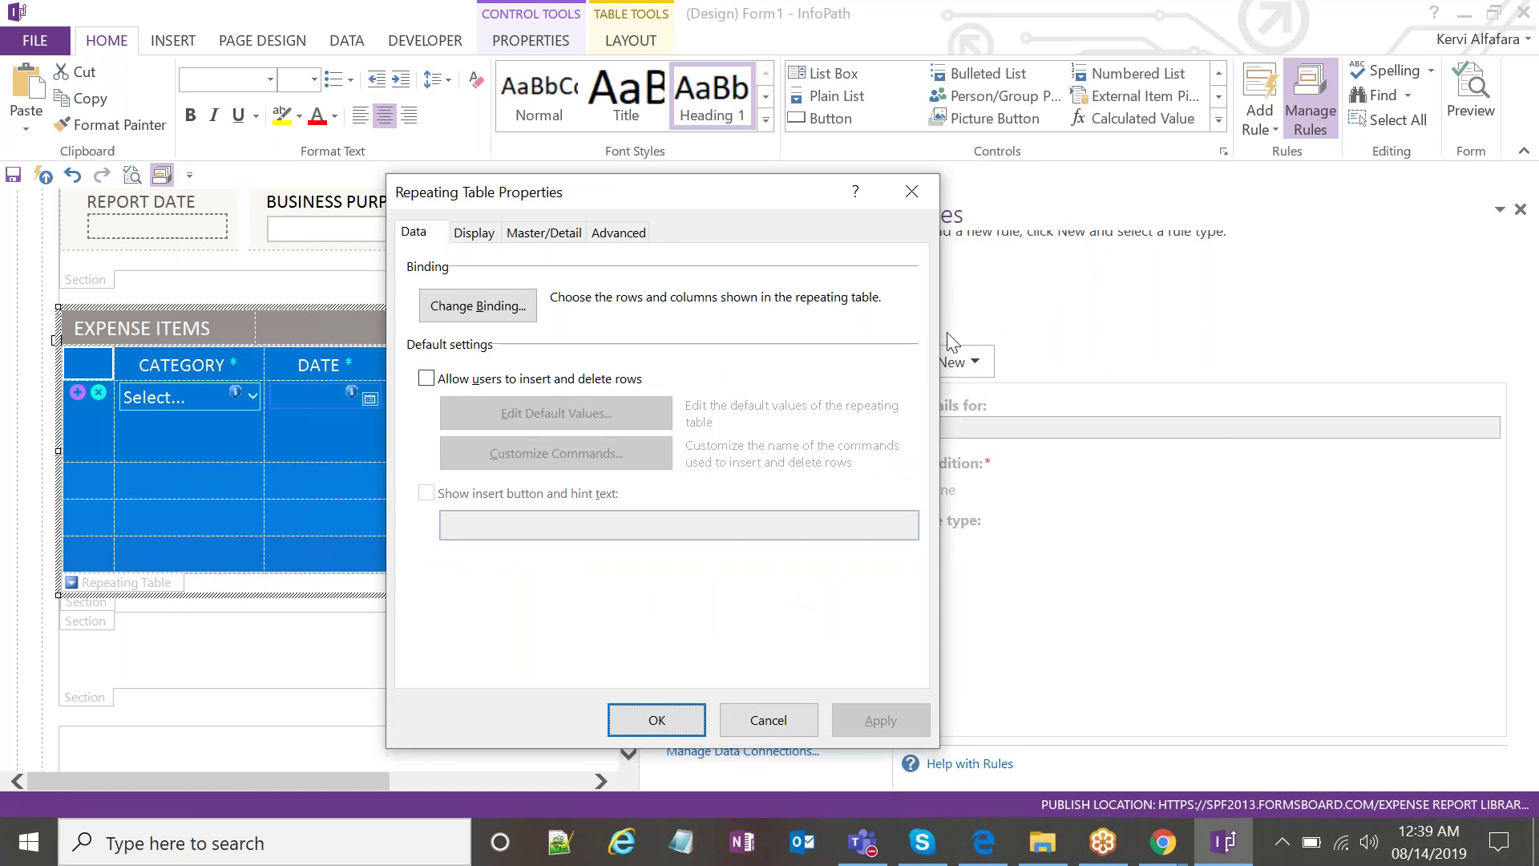
click(918, 196)
Switch back to the expense report in Chrome and insert two expense rows with the green add buttons.
mouse_move(1155, 861)
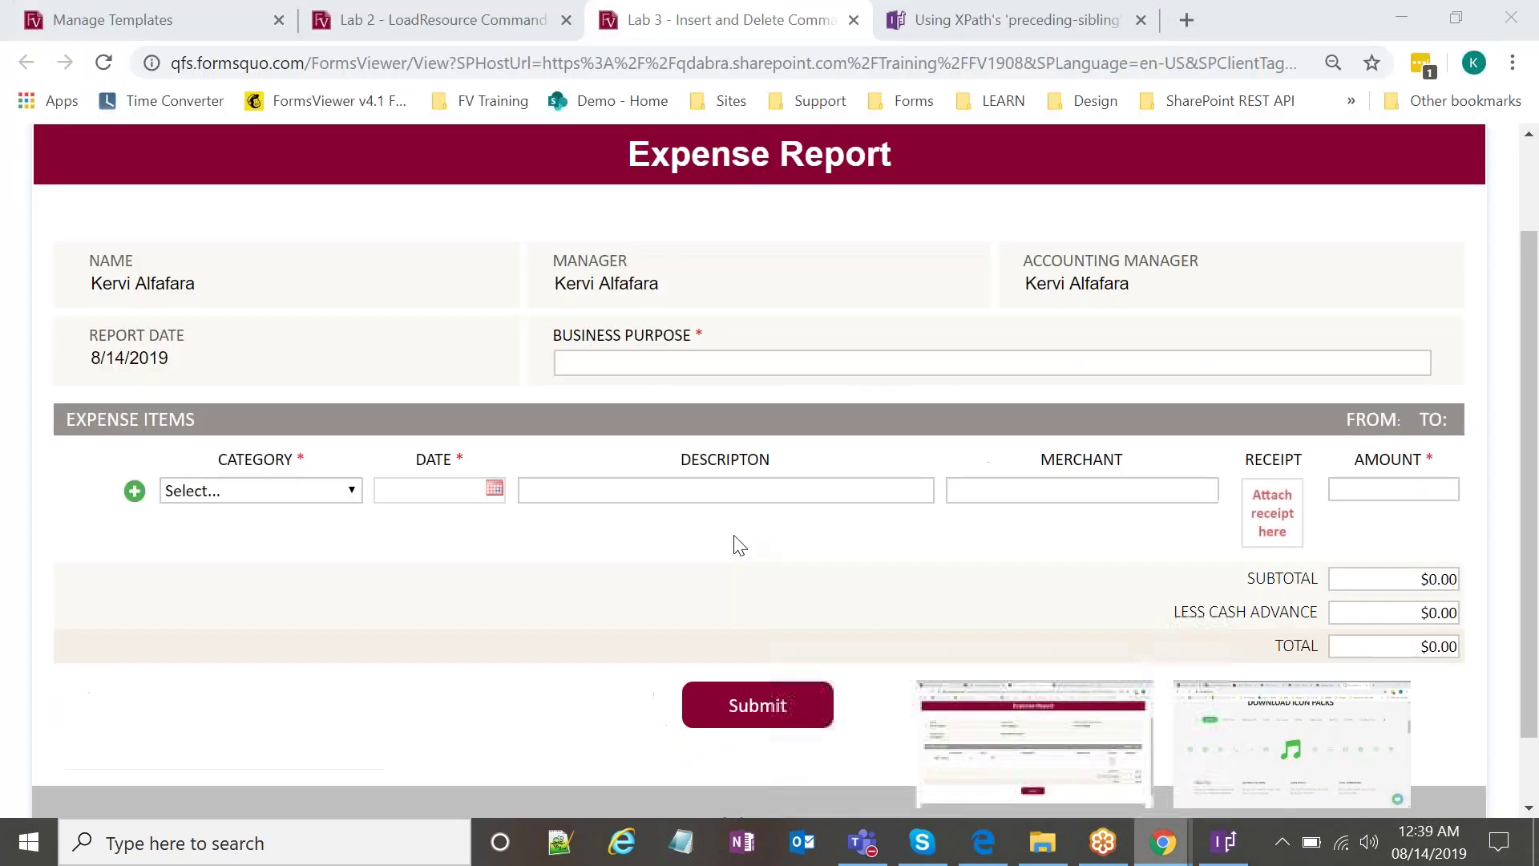
click(1034, 746)
scroll(695, 518, up, 2)
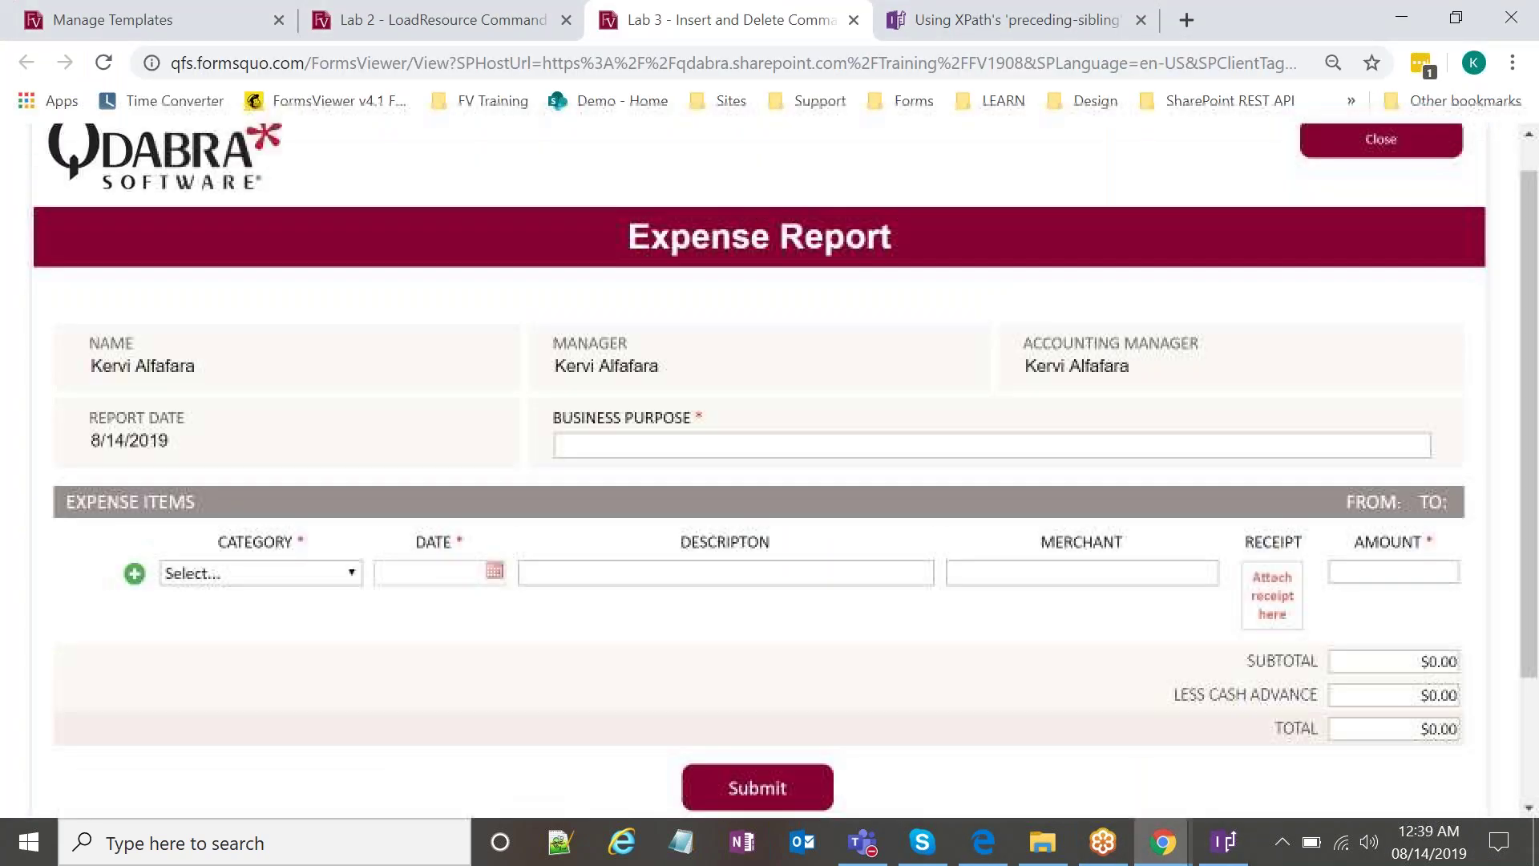
scroll(682, 496, down, 1)
click(682, 497)
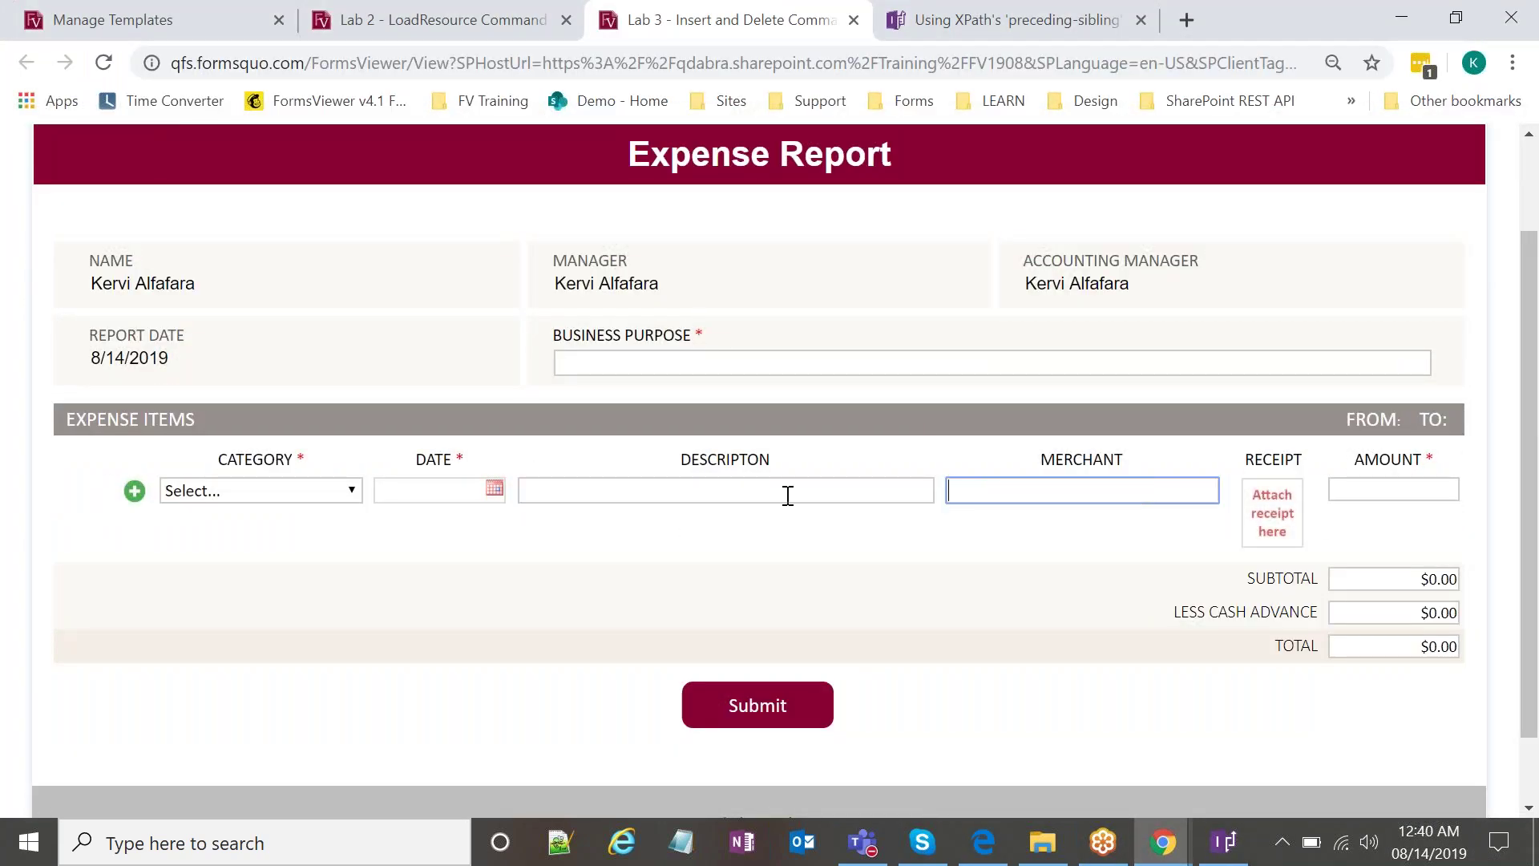
click(135, 491)
click(107, 576)
scroll(321, 517, down, 3)
scroll(321, 517, up, 2)
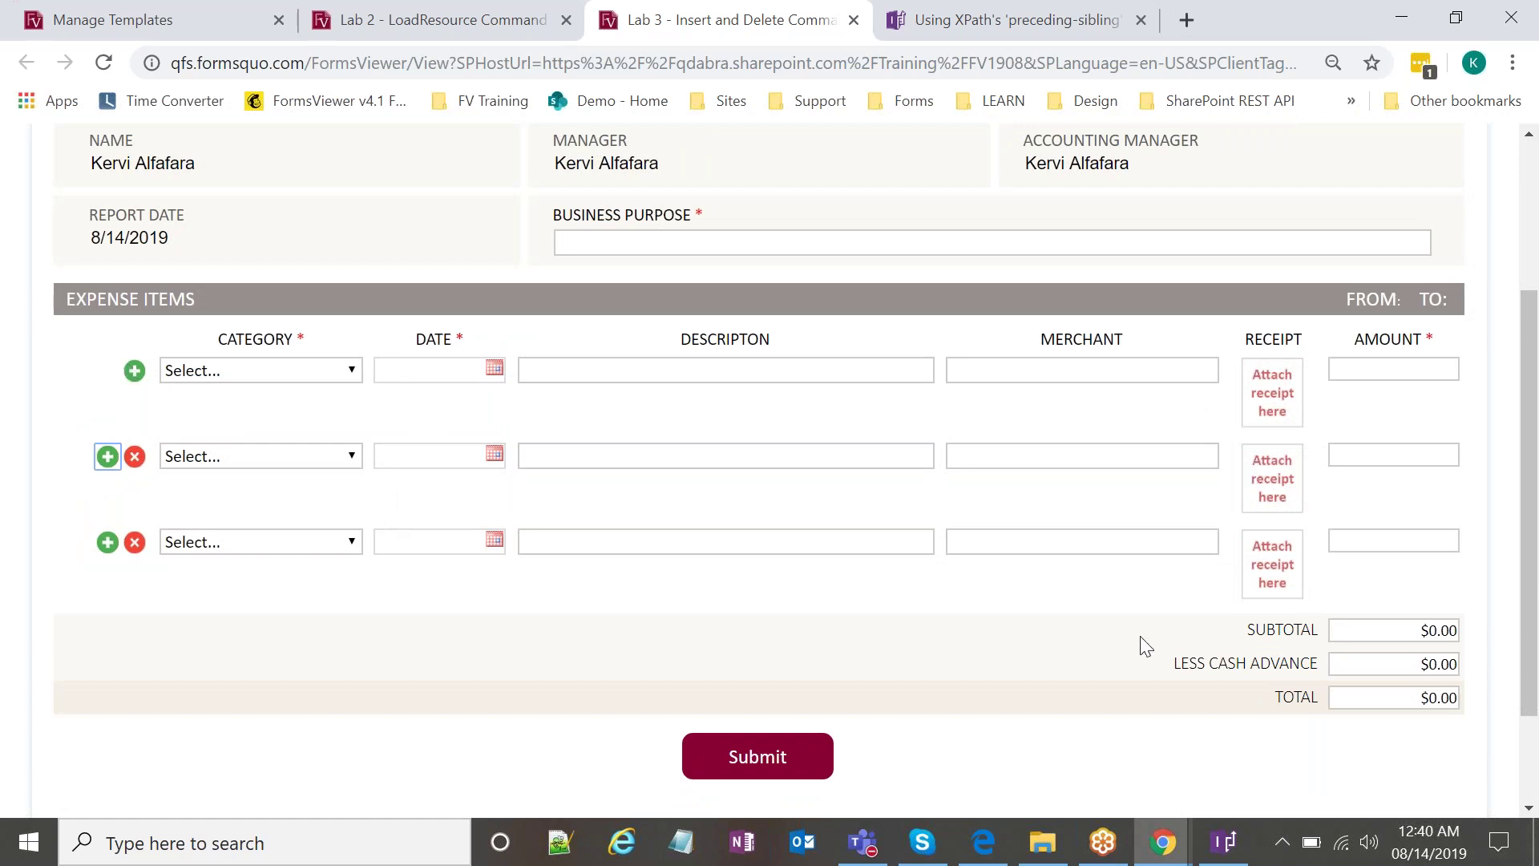
scroll(393, 577, up, 2)
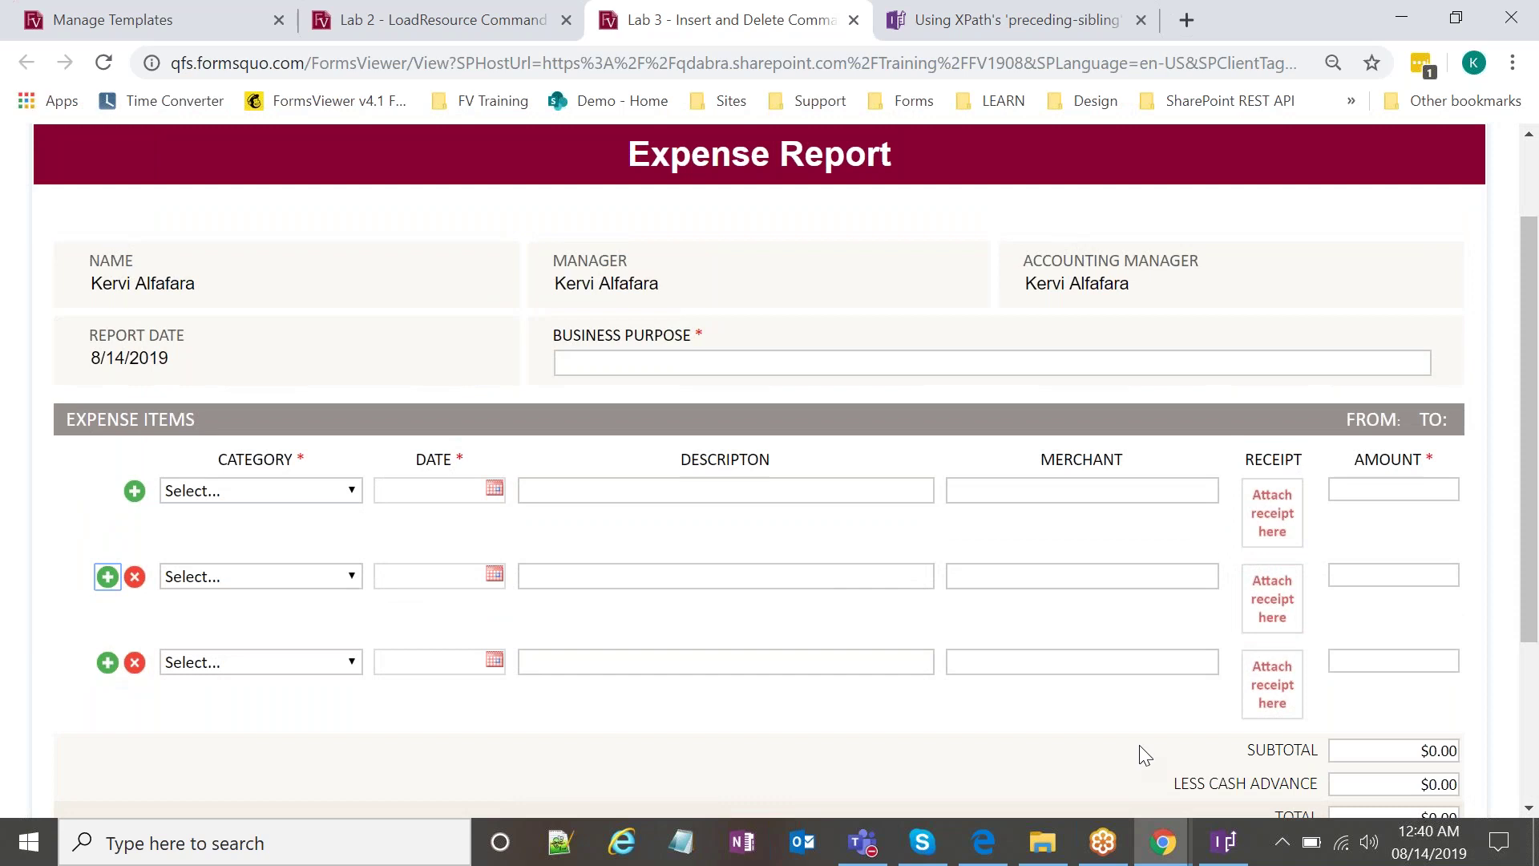
Switch to the Lab 3 guide in Edge and look through it to the bonus section on automatically inserting a repeating row.
click(1057, 847)
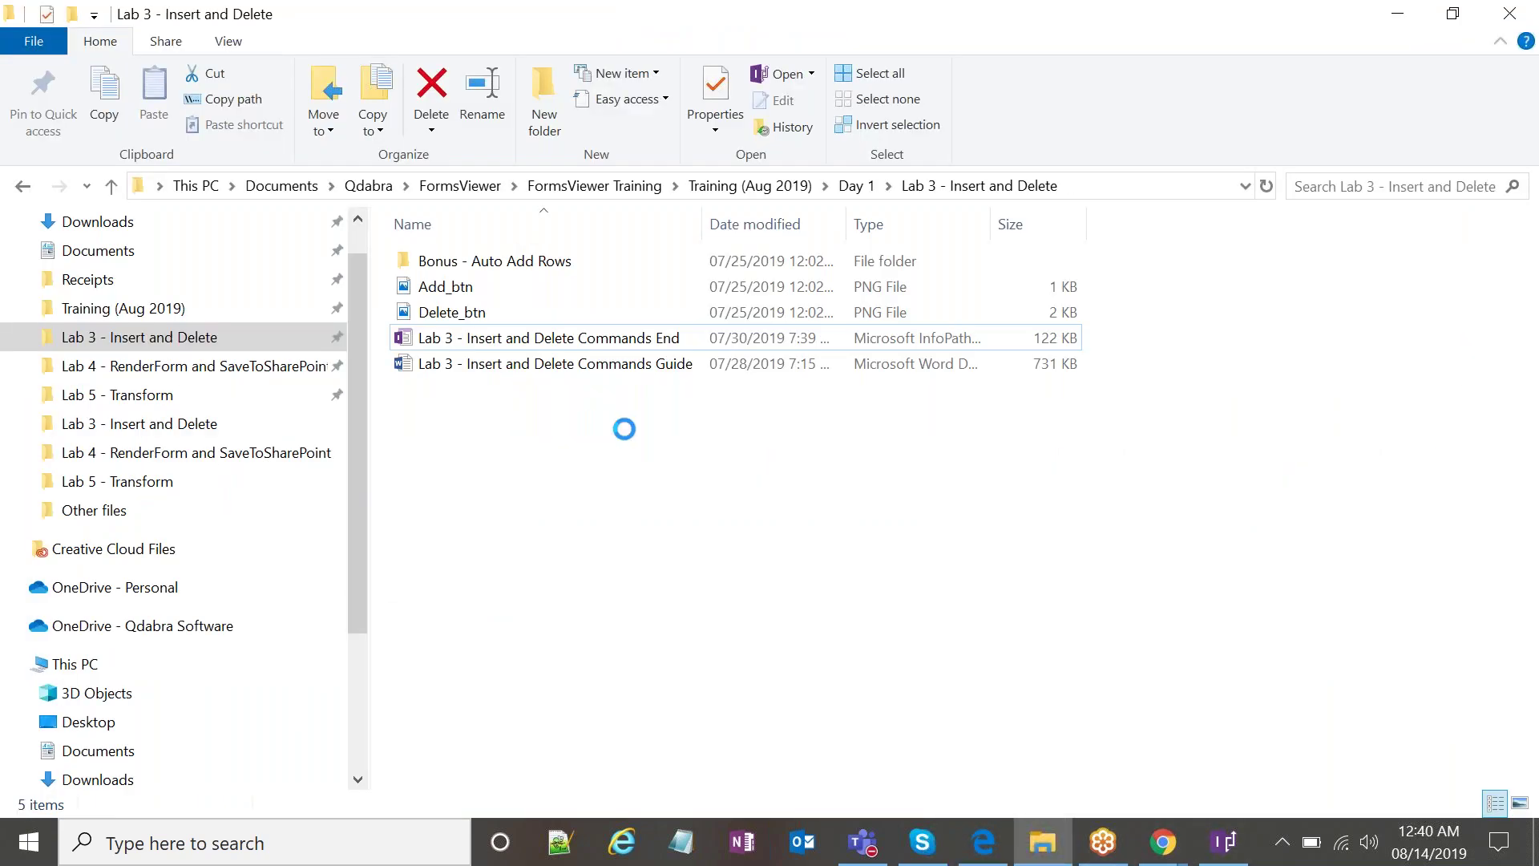
click(1219, 848)
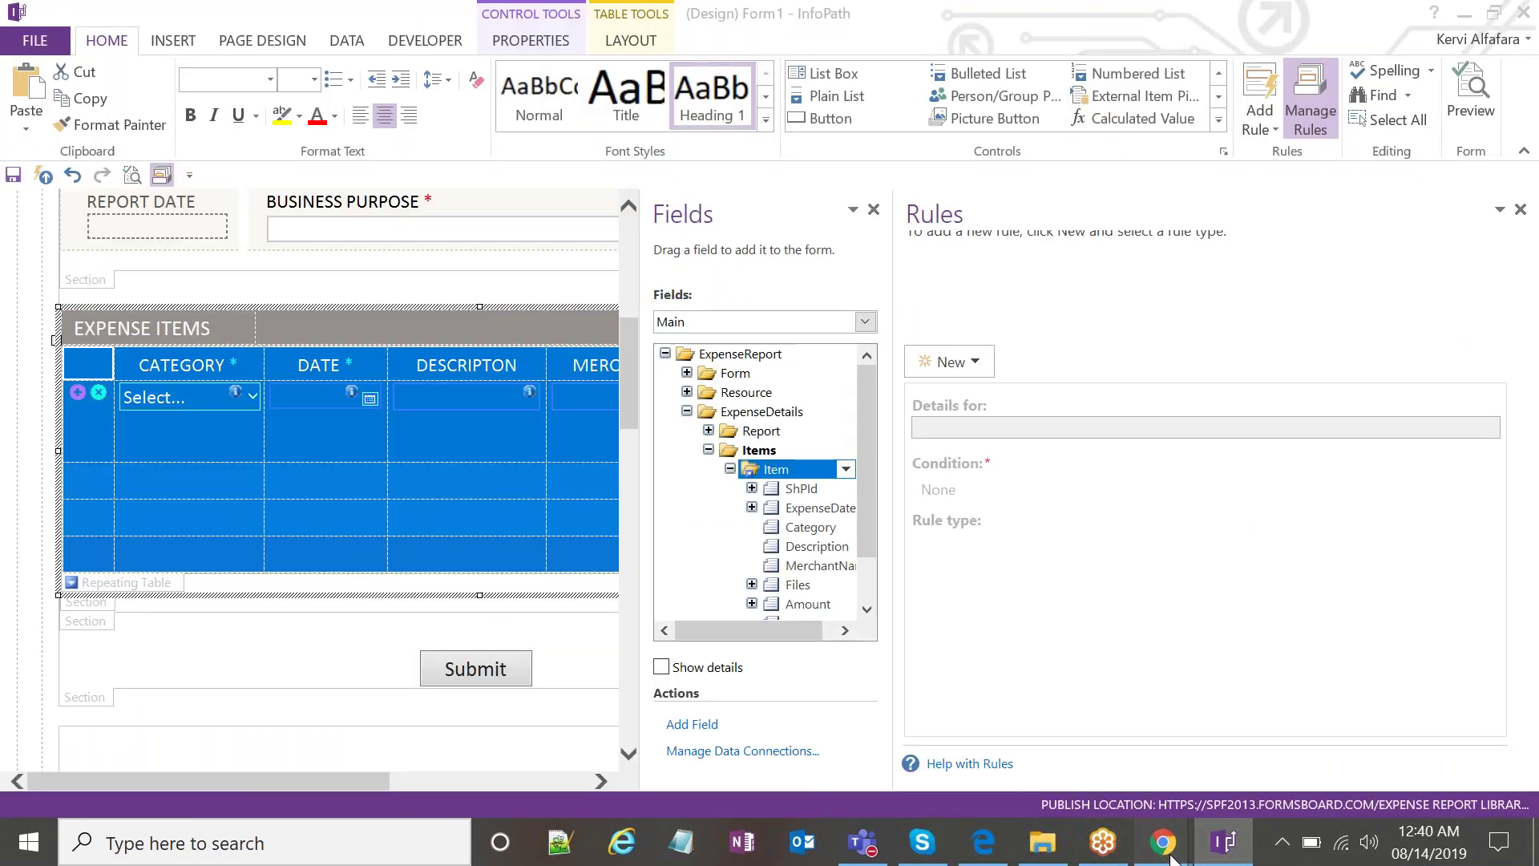
click(1043, 846)
click(994, 856)
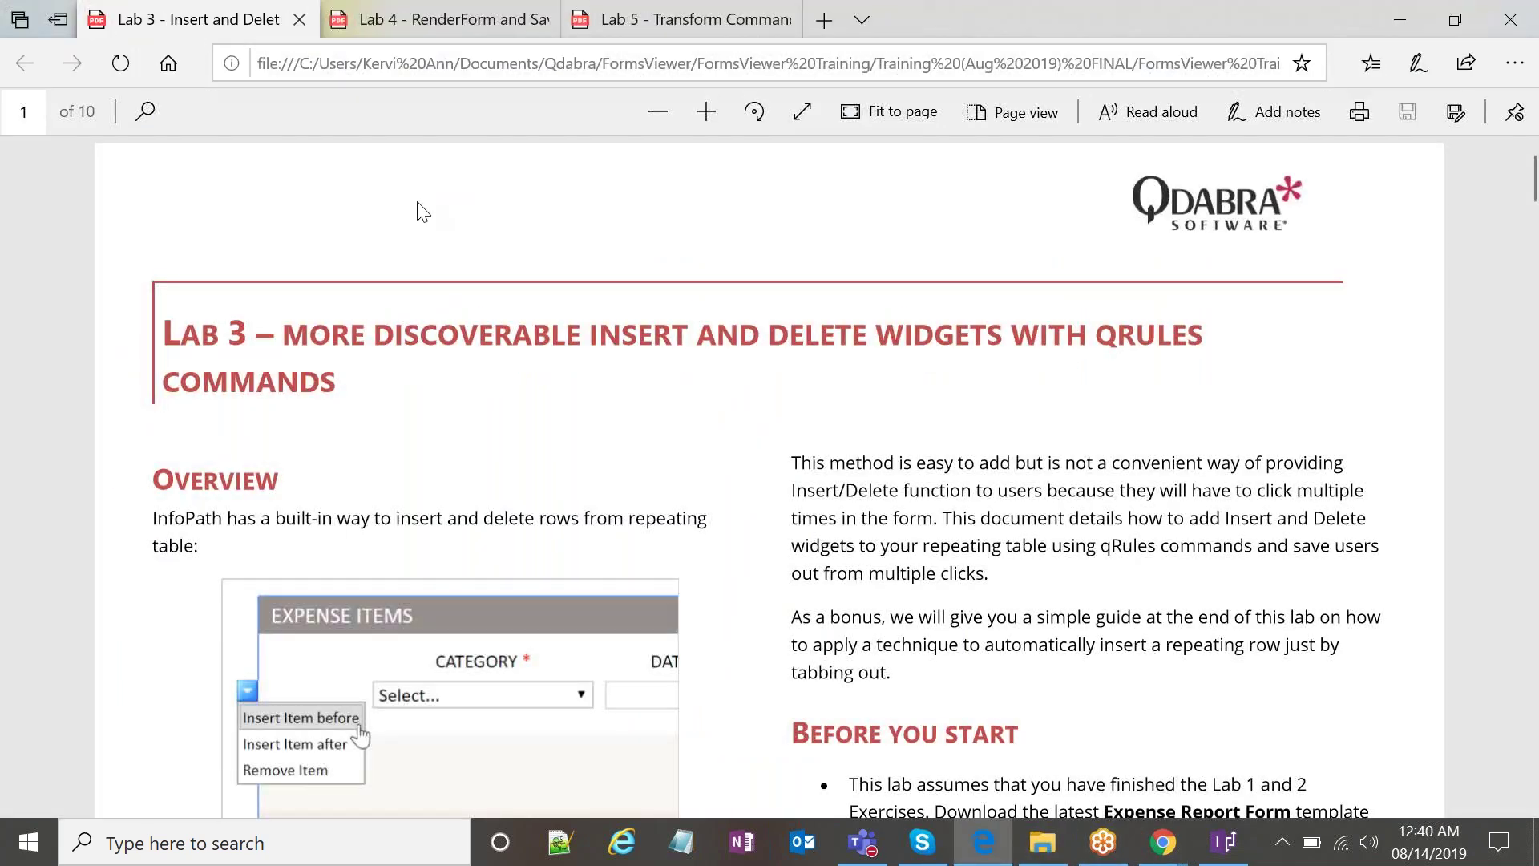
click(435, 24)
click(289, 20)
scroll(696, 396, down, 20)
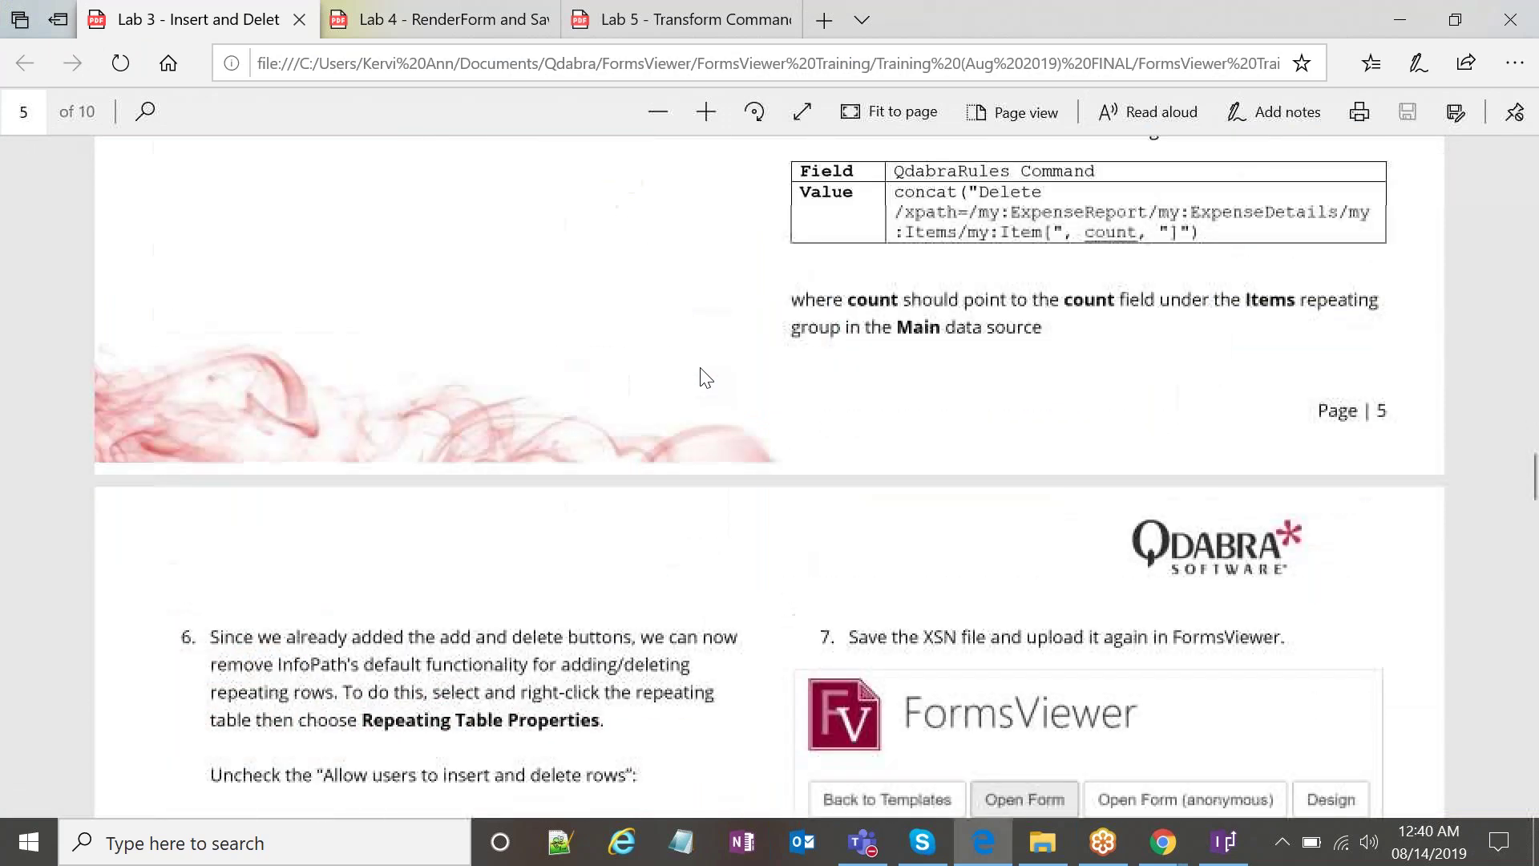
scroll(706, 378, down, 11)
scroll(705, 378, up, 3)
scroll(706, 378, down, 2)
scroll(711, 368, down, 10)
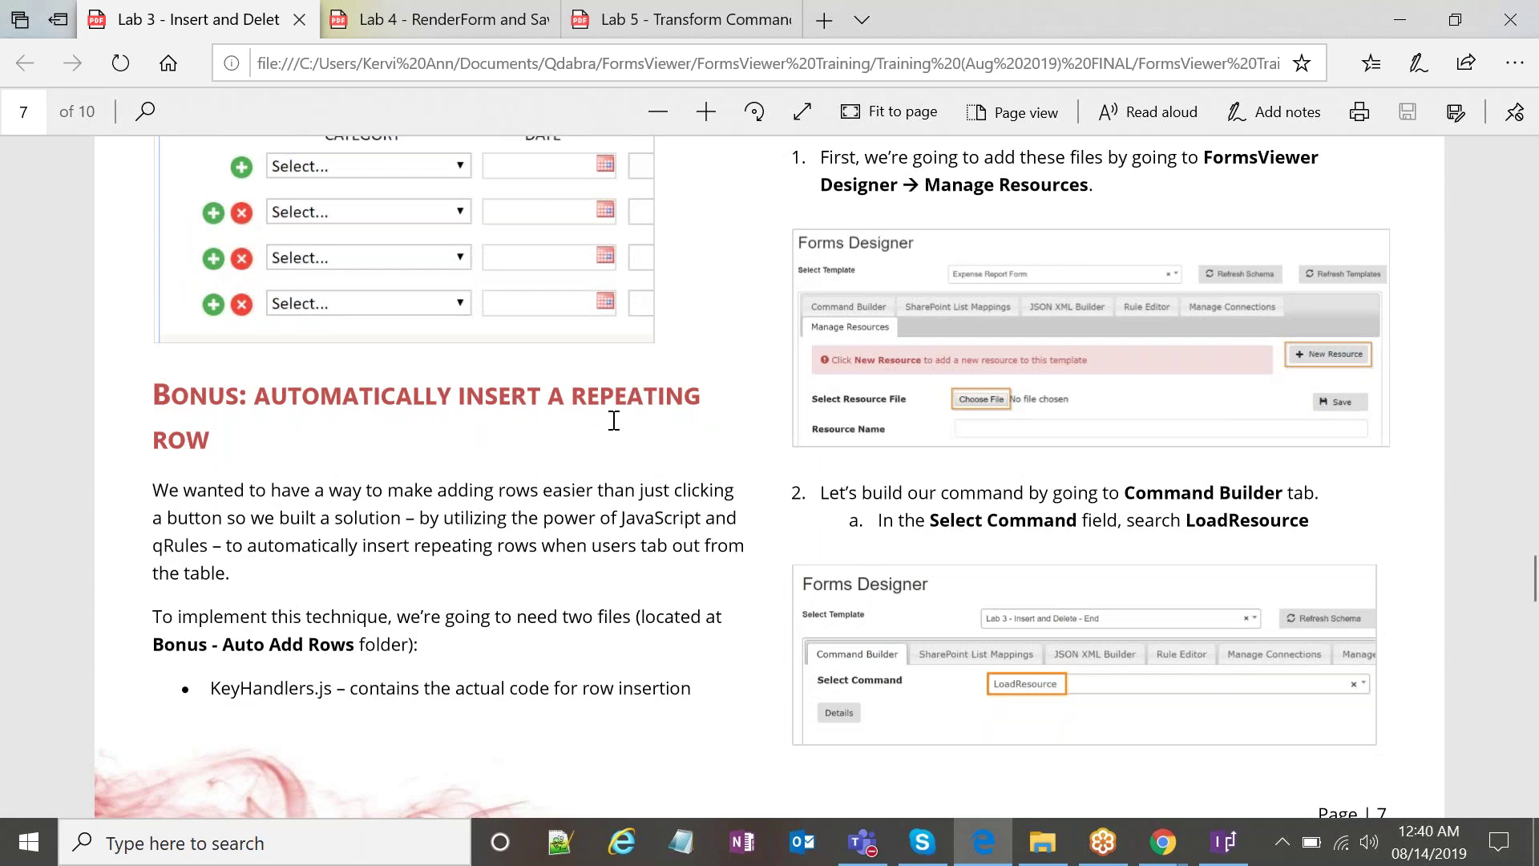
Switch to the expense report in Chrome and delete both extra expense rows.
click(1163, 842)
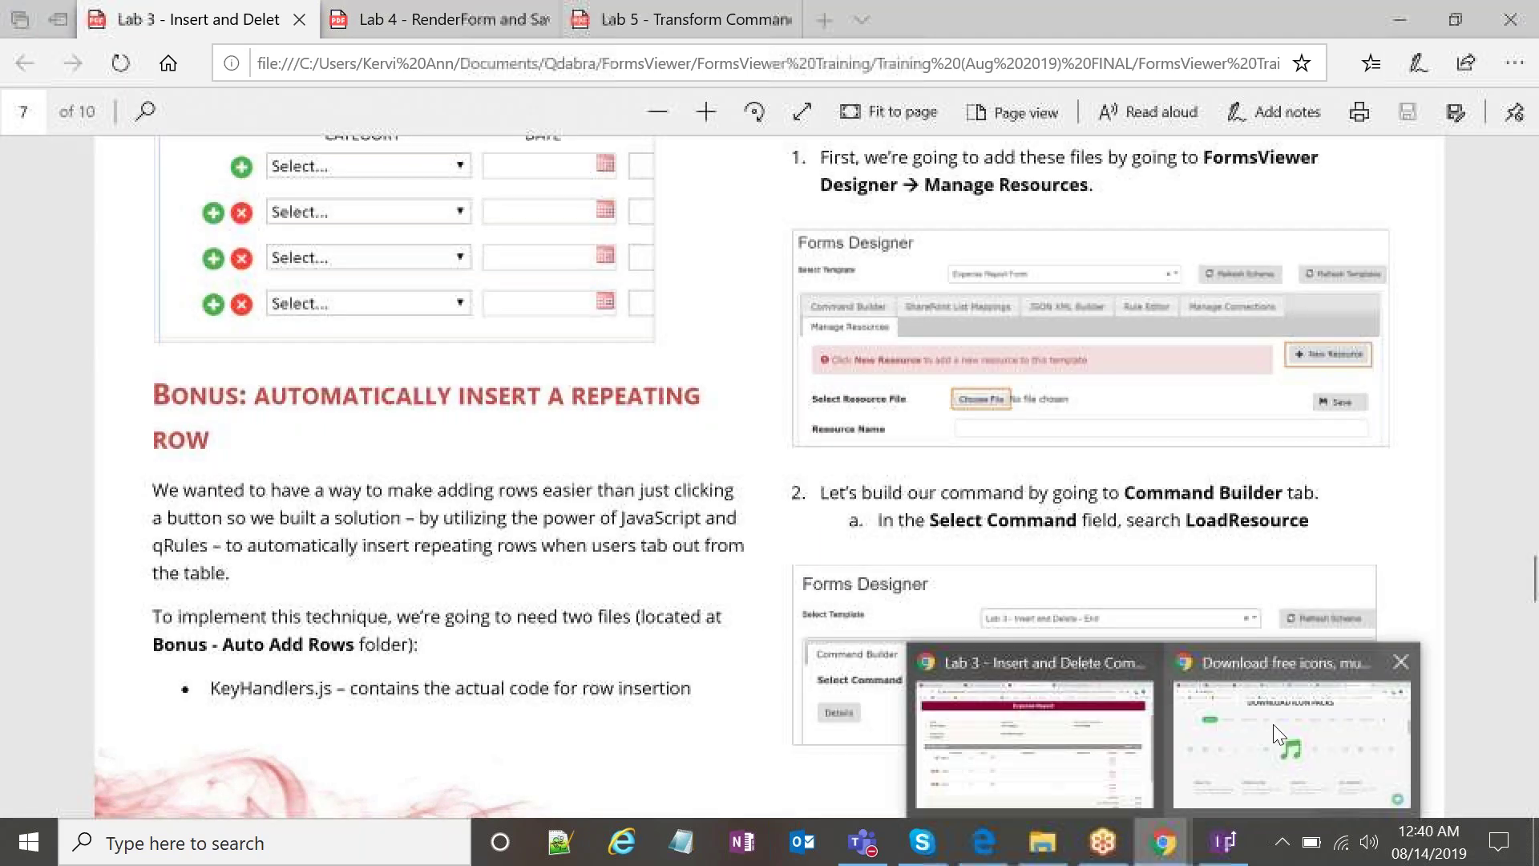
click(1034, 745)
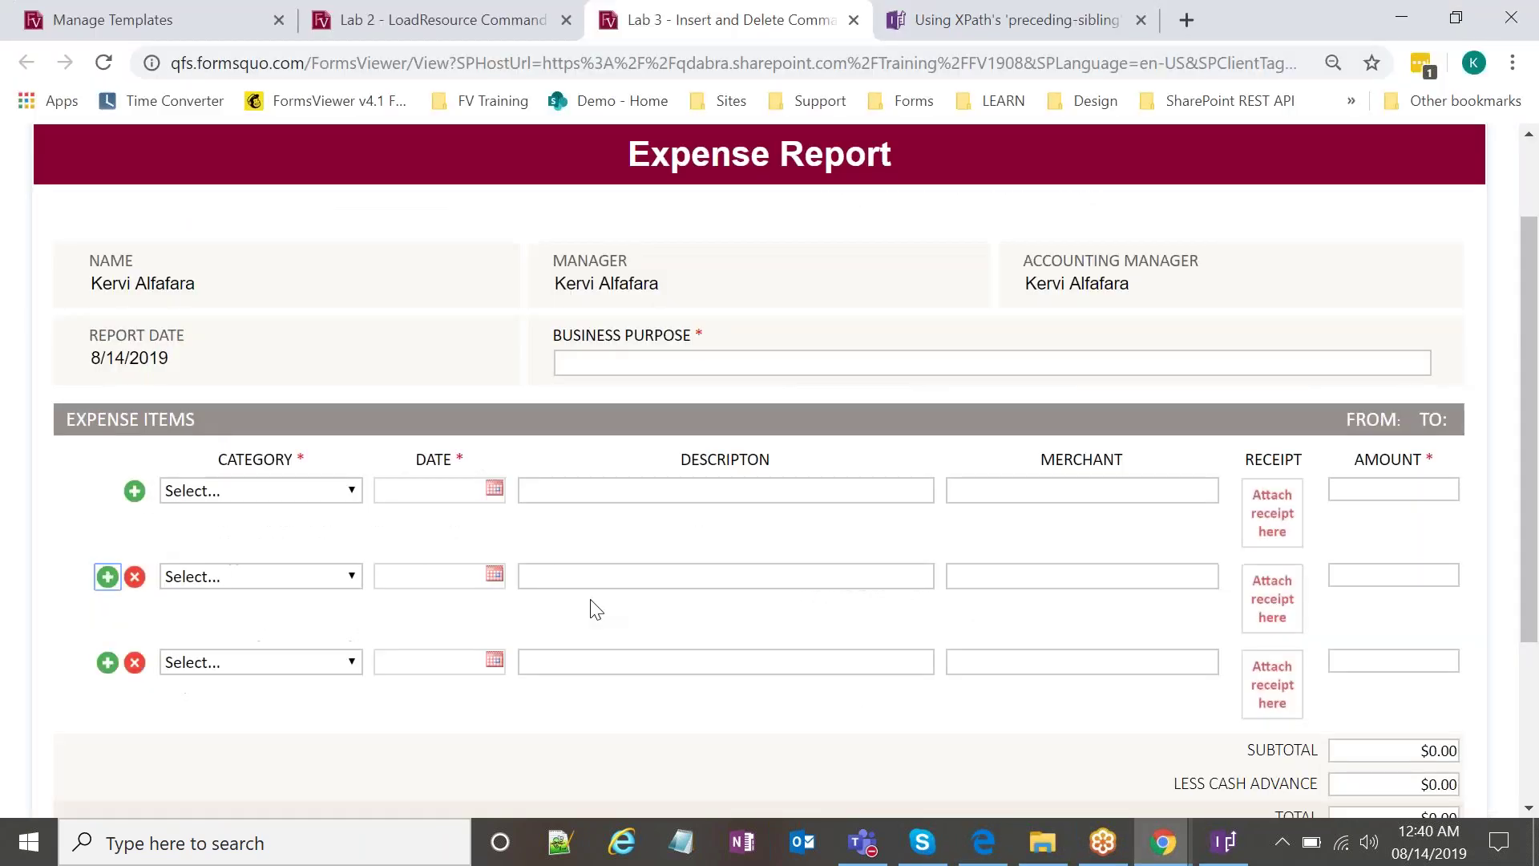
click(136, 577)
click(136, 577)
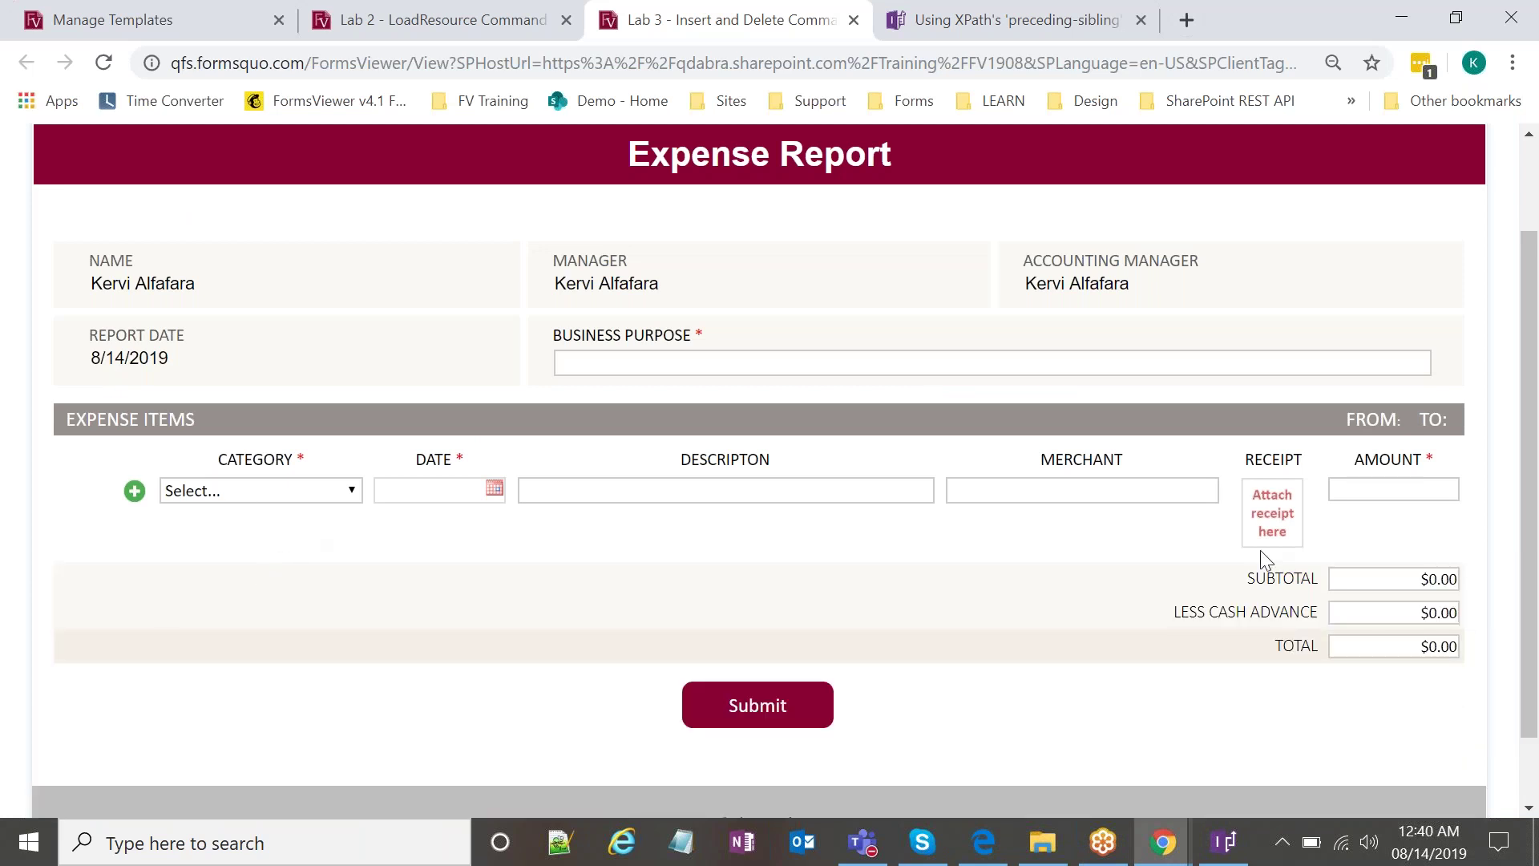
Add three expense rows automatically by moving out of the last row's Amount field each time.
click(1369, 495)
key(Tab)
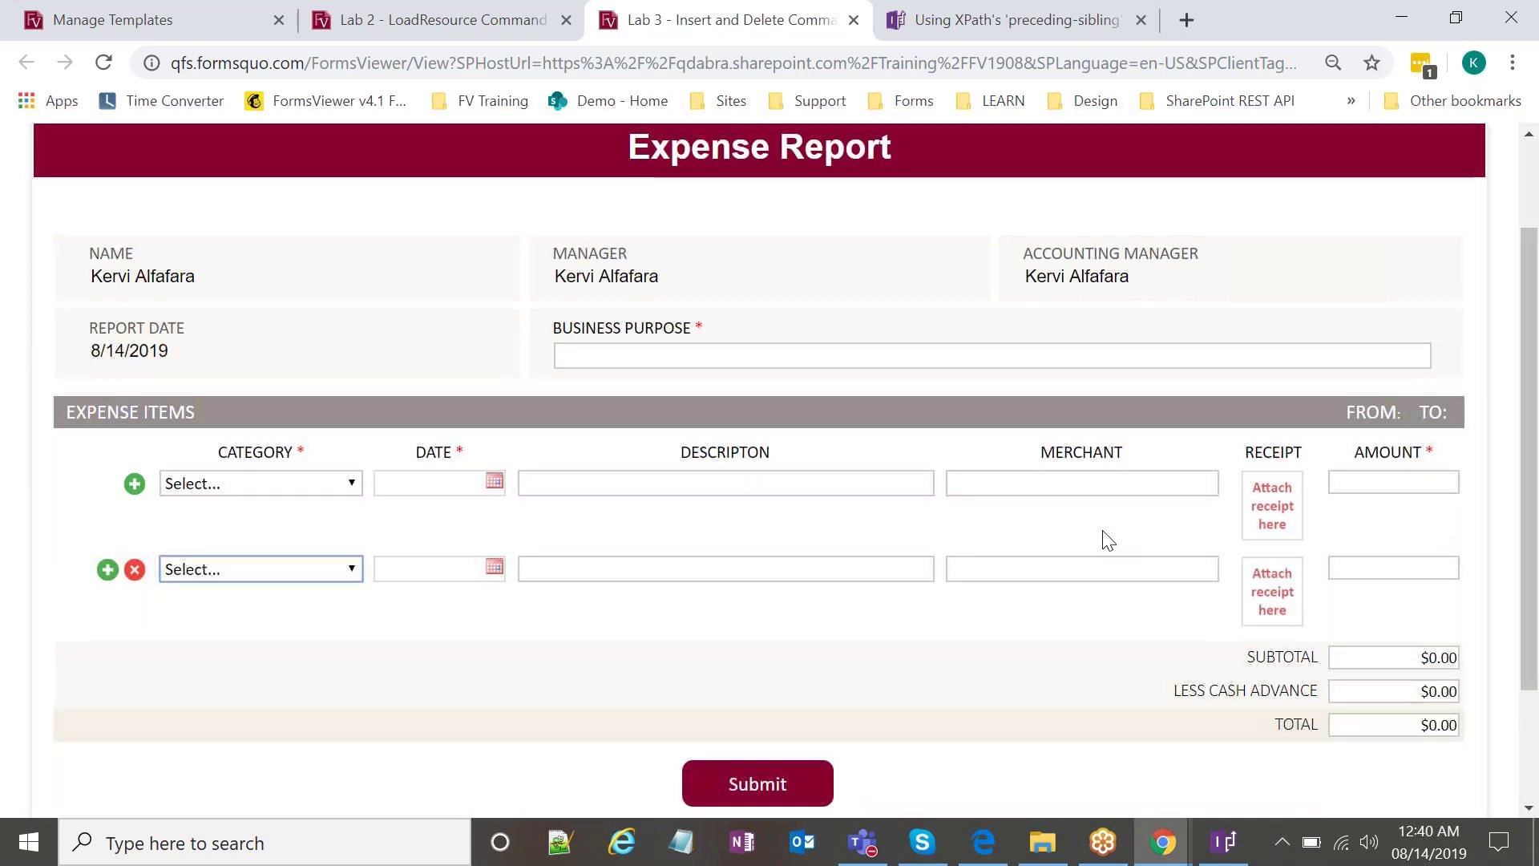
scroll(1108, 541, down, 2)
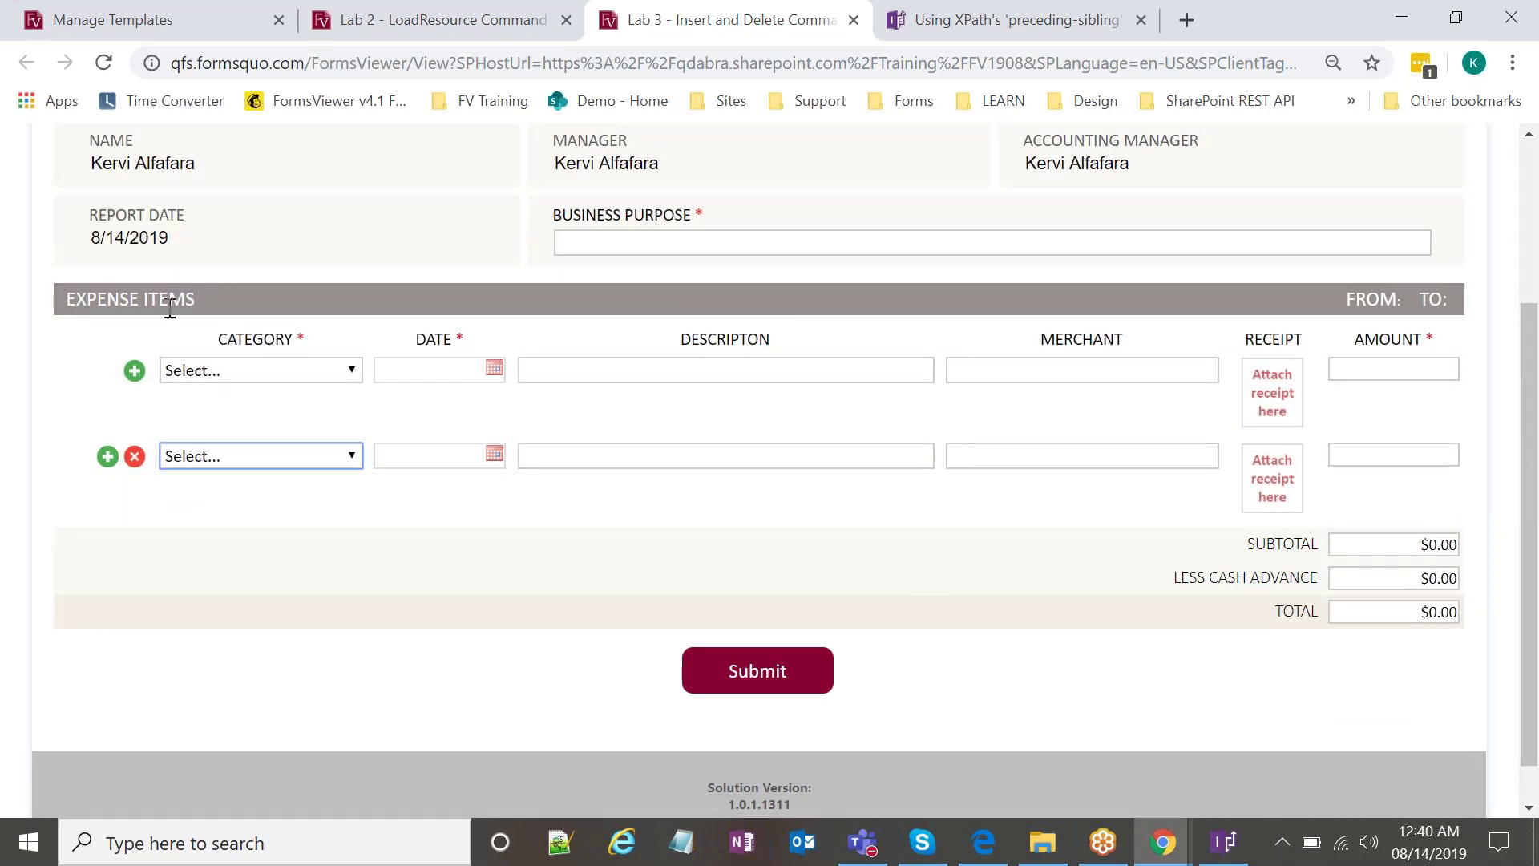
key(ctrl+Return)
click(1434, 541)
key(Tab)
key(ctrl+Return)
scroll(1238, 584, down, 3)
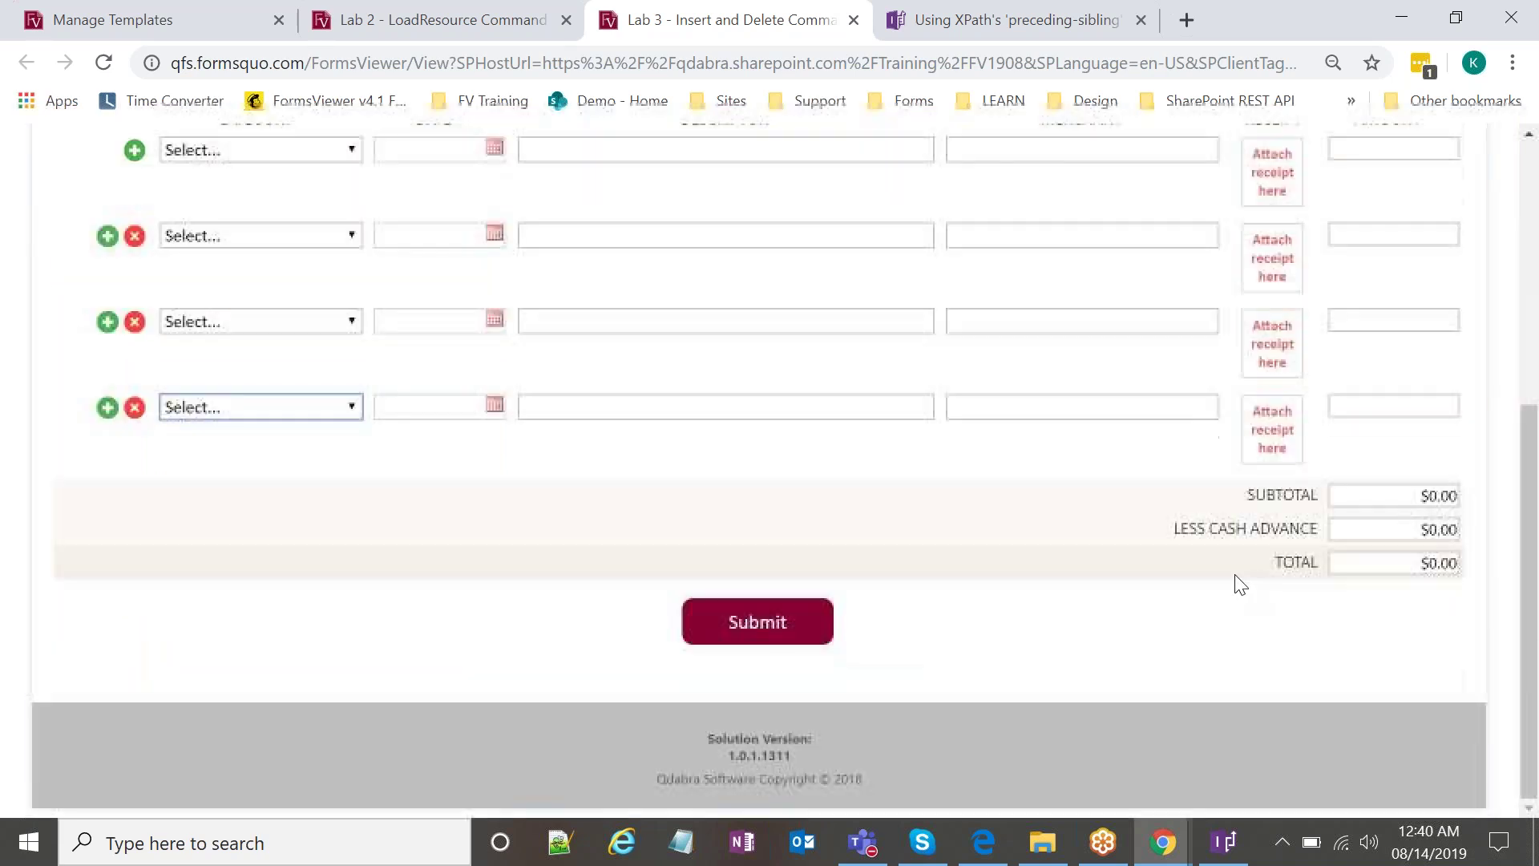
scroll(1239, 583, up, 1)
Switch to the Lab 3 guide in Edge, read the bonus section's KeyHandlers.js setup through the form test, and minimize the guide.
click(1222, 843)
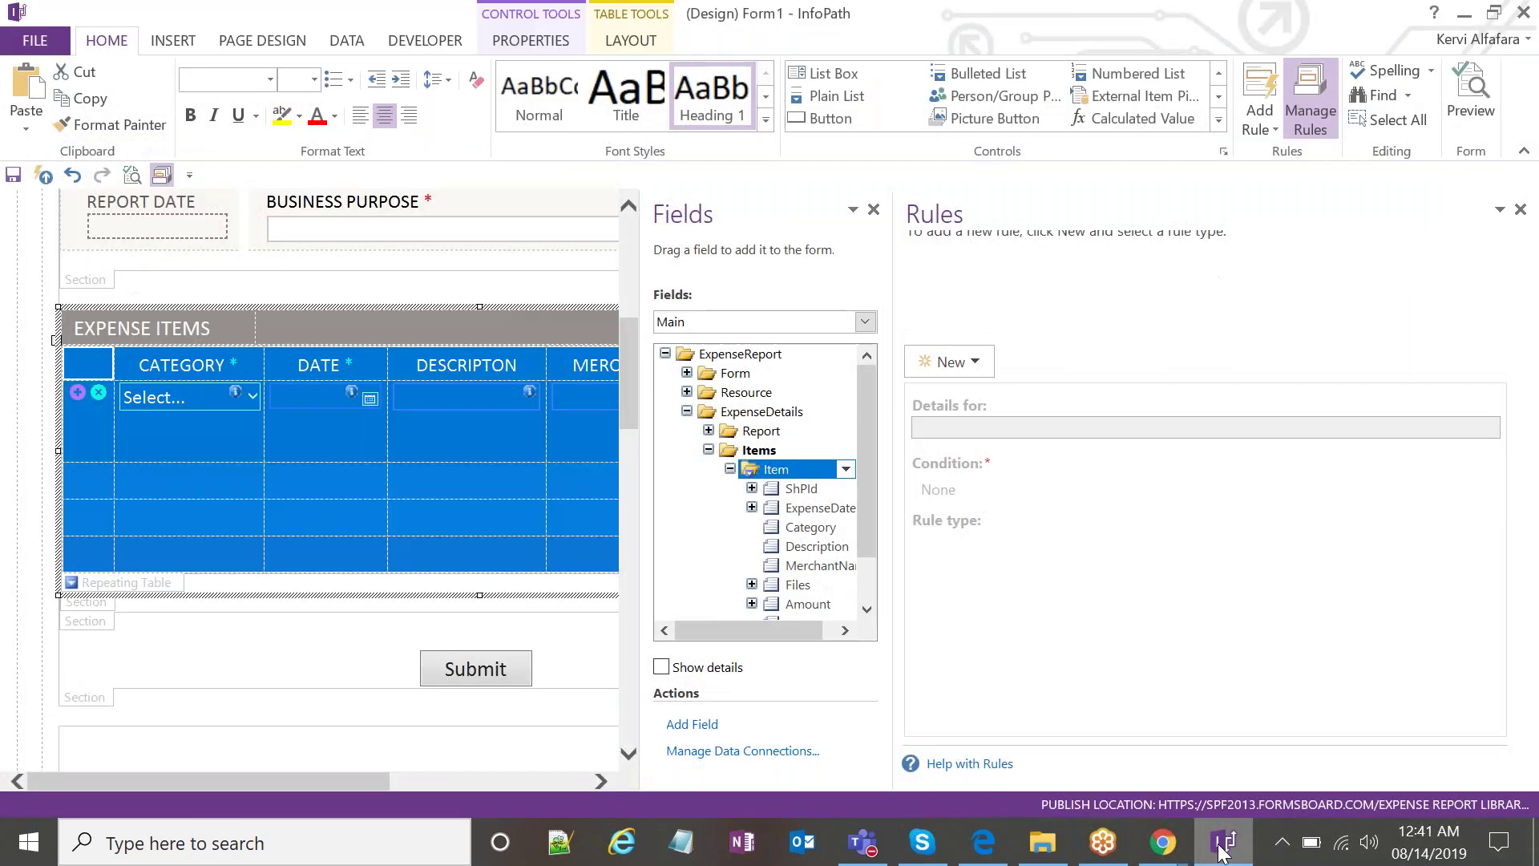
mouse_move(1049, 841)
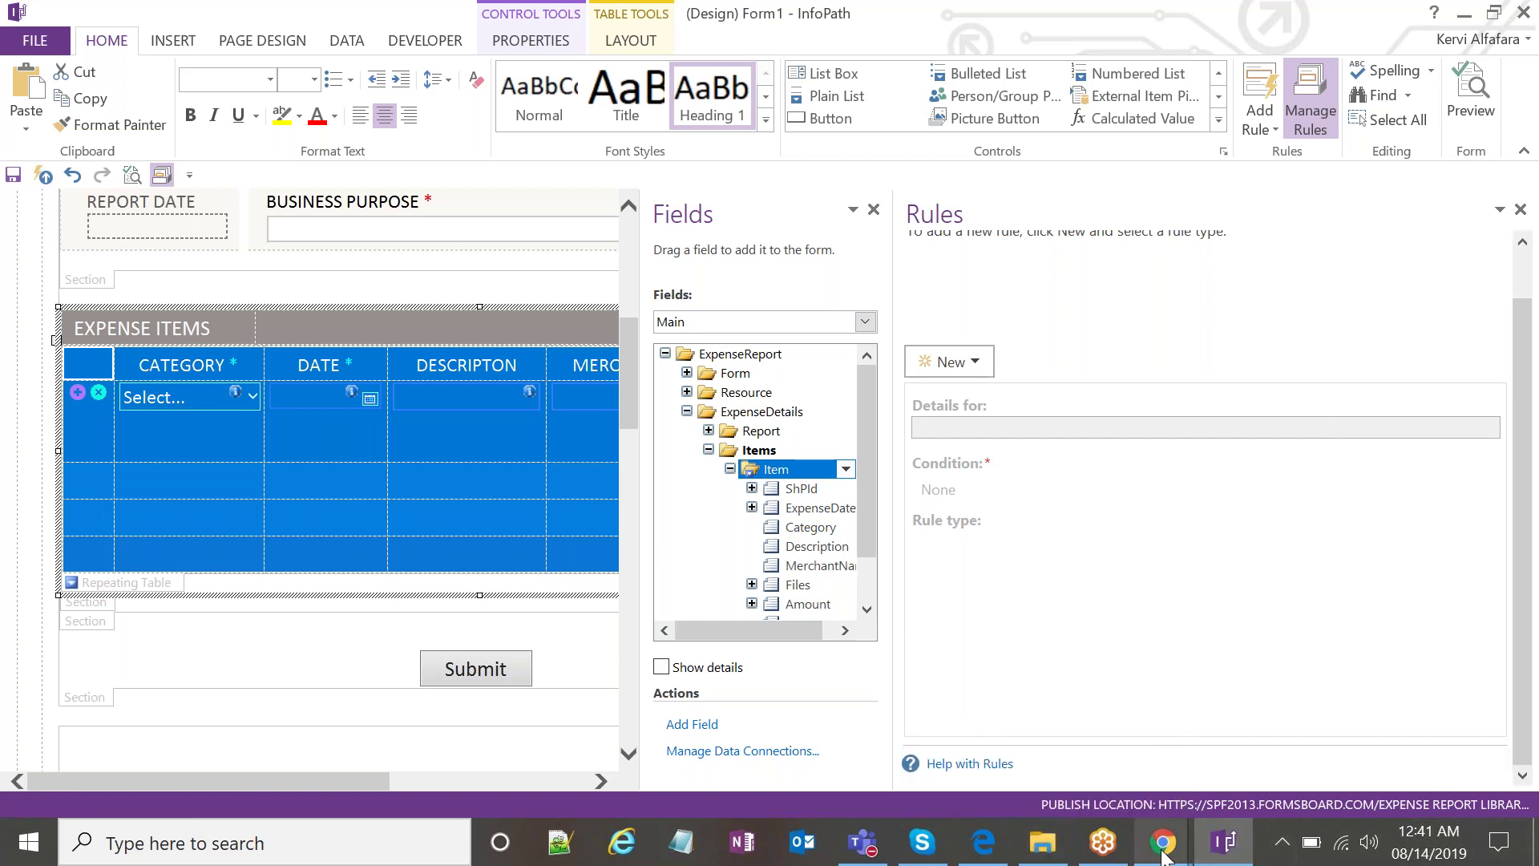
click(982, 841)
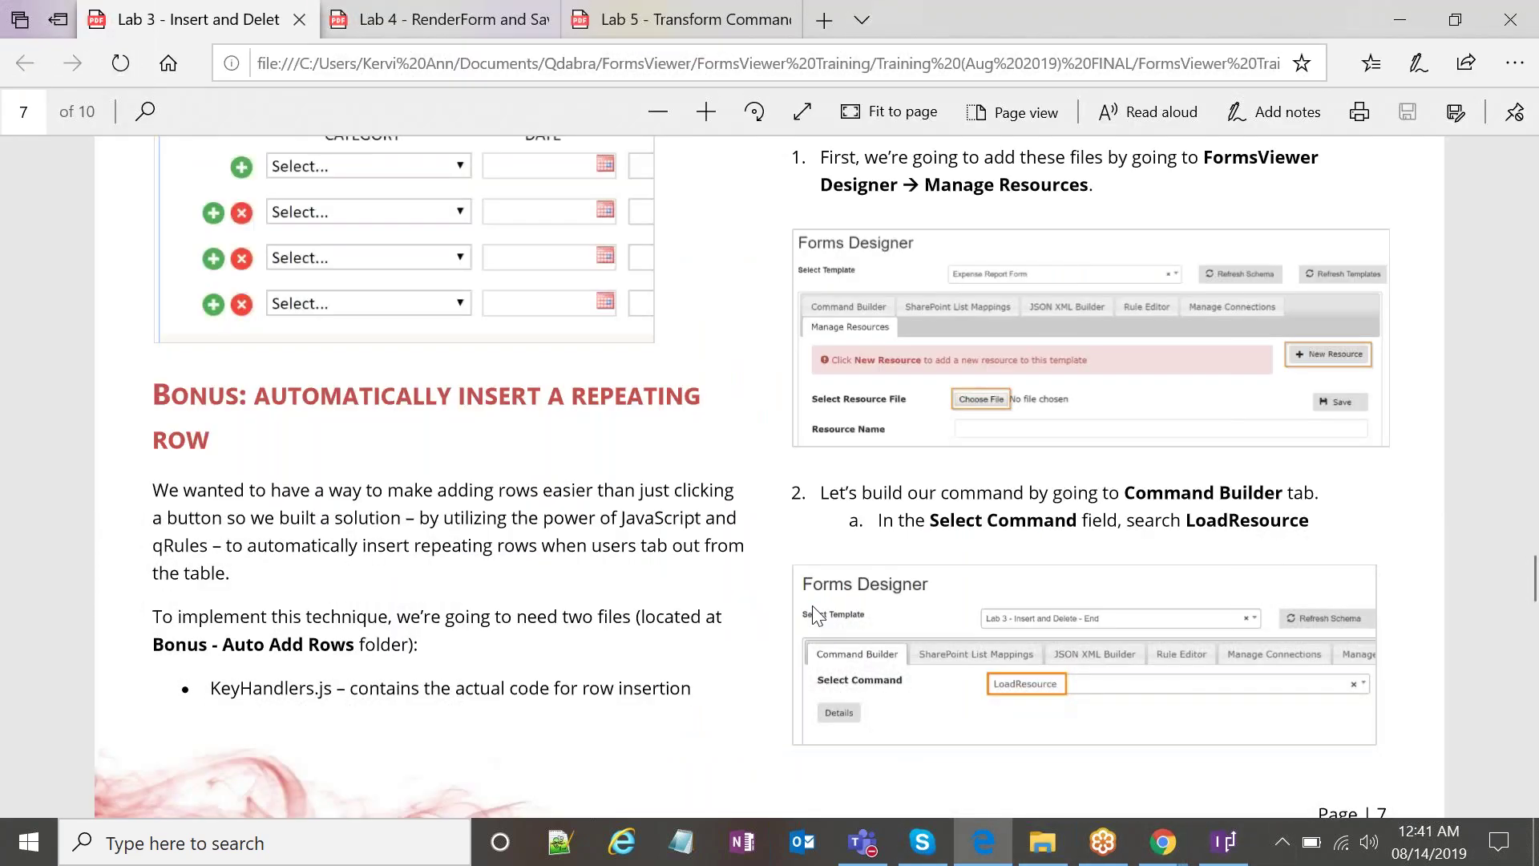
scroll(813, 609, down, 10)
scroll(806, 603, up, 3)
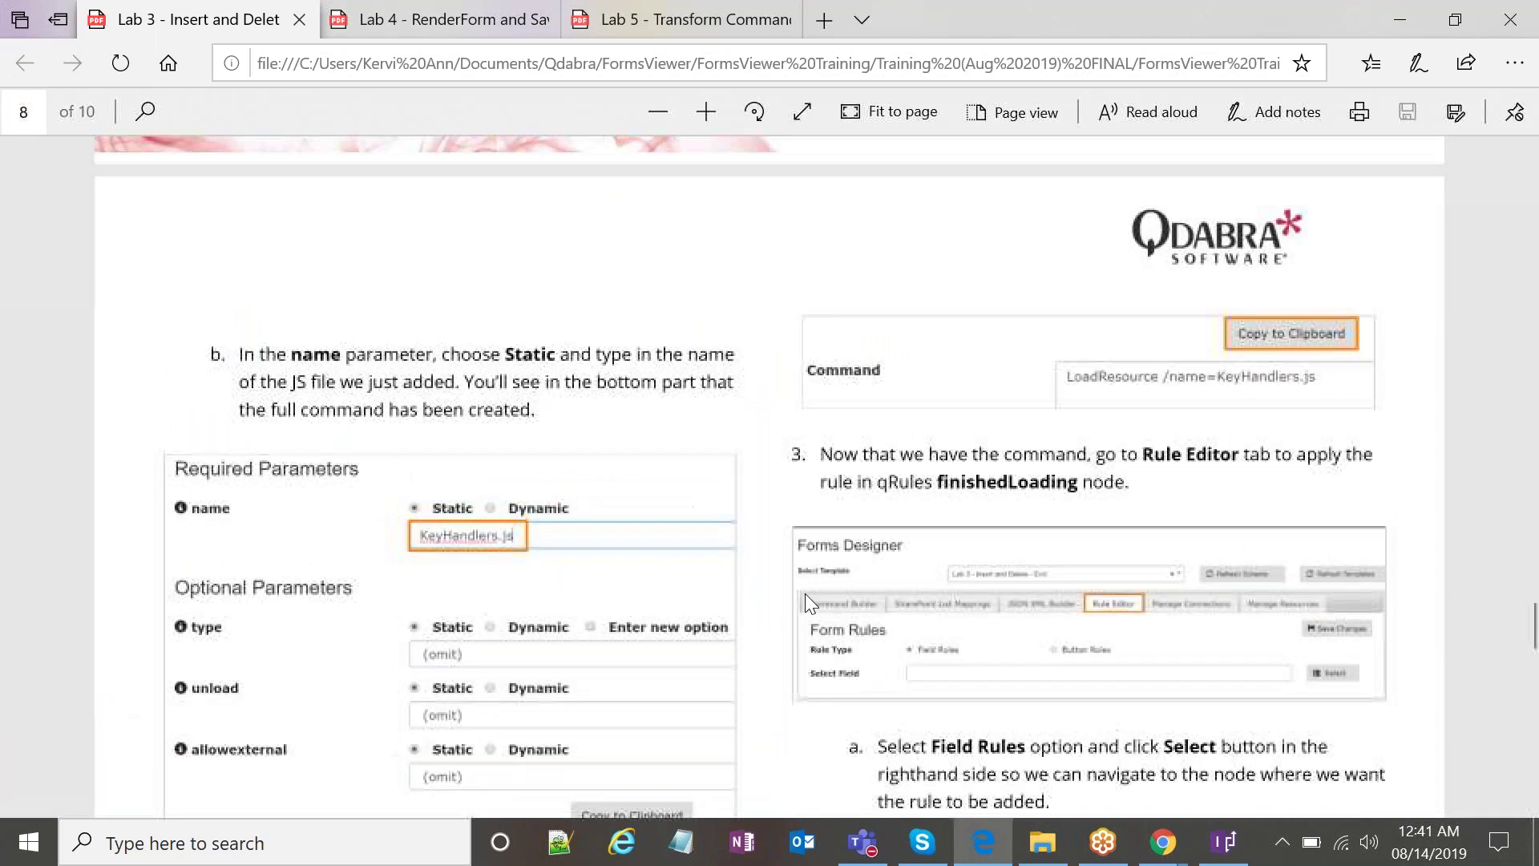
scroll(804, 603, up, 5)
scroll(557, 591, down, 2)
scroll(557, 591, up, 4)
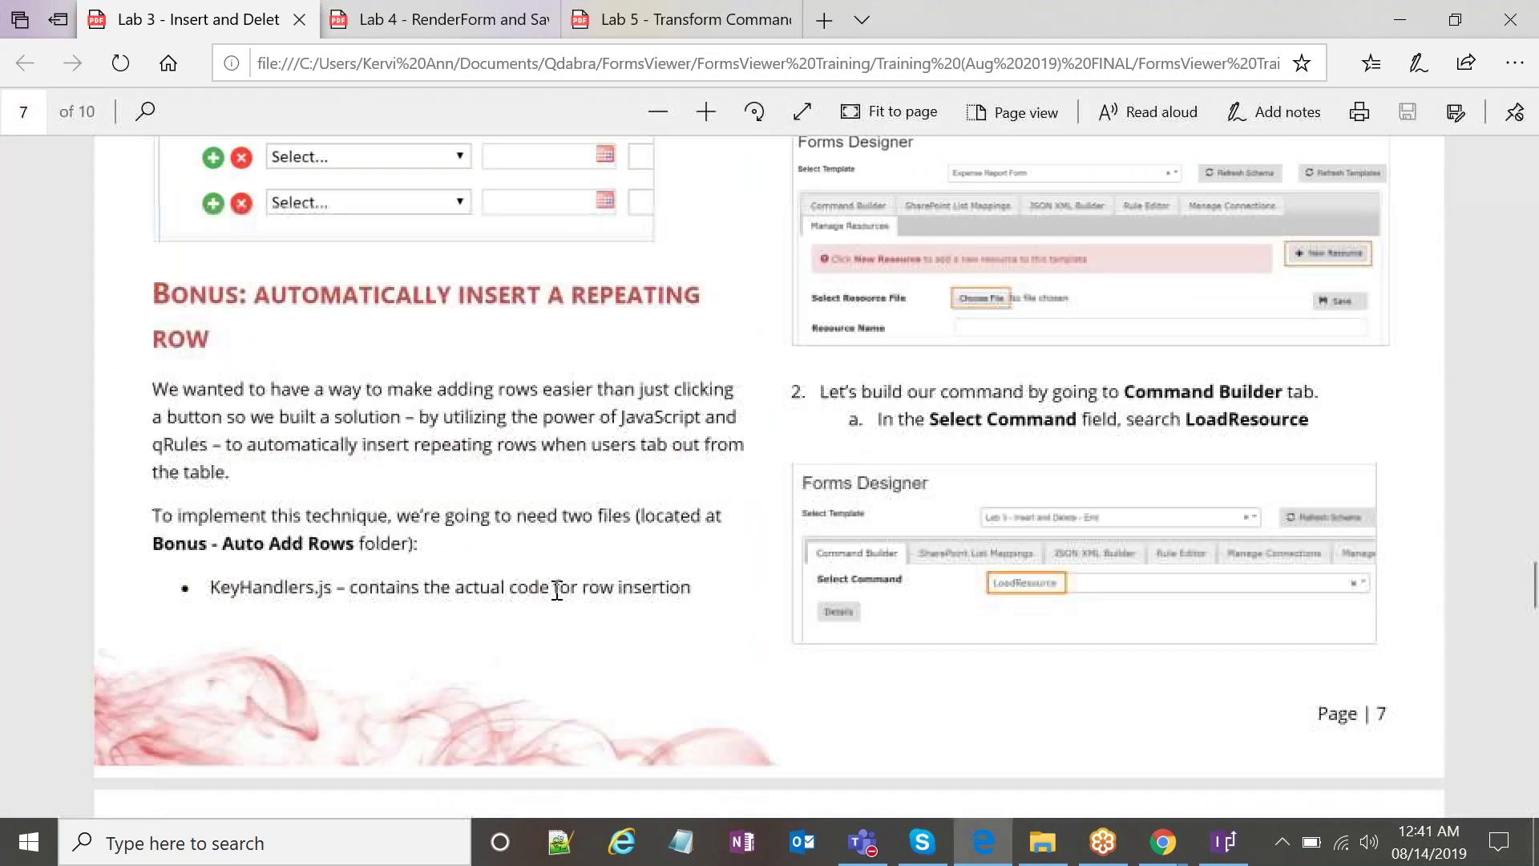
scroll(312, 591, down, 2)
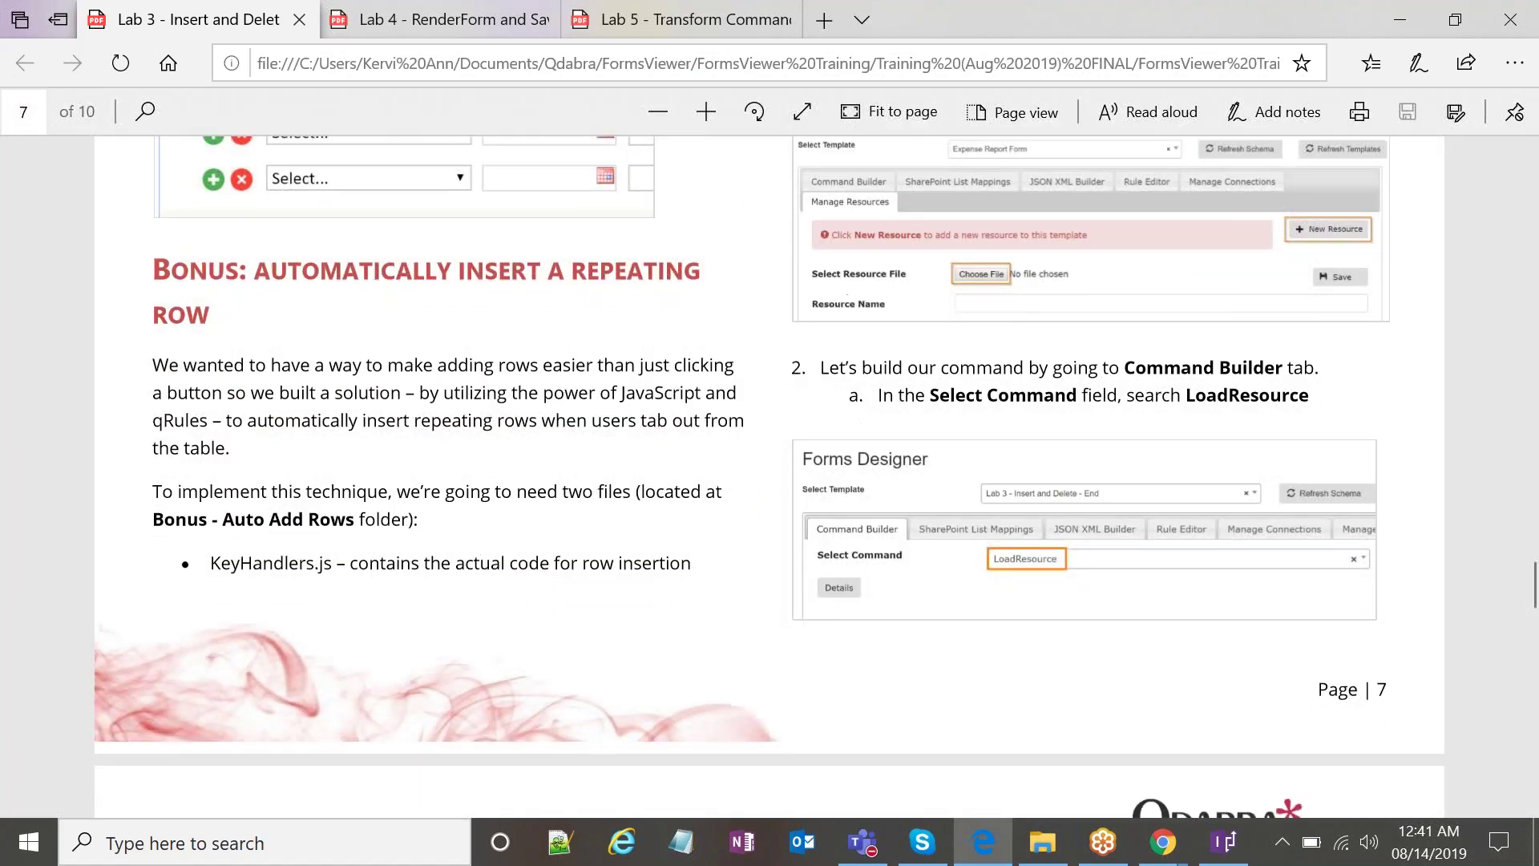
double_click(316, 490)
click(345, 489)
scroll(450, 492, up, 2)
scroll(450, 492, down, 15)
scroll(769, 473, down, 15)
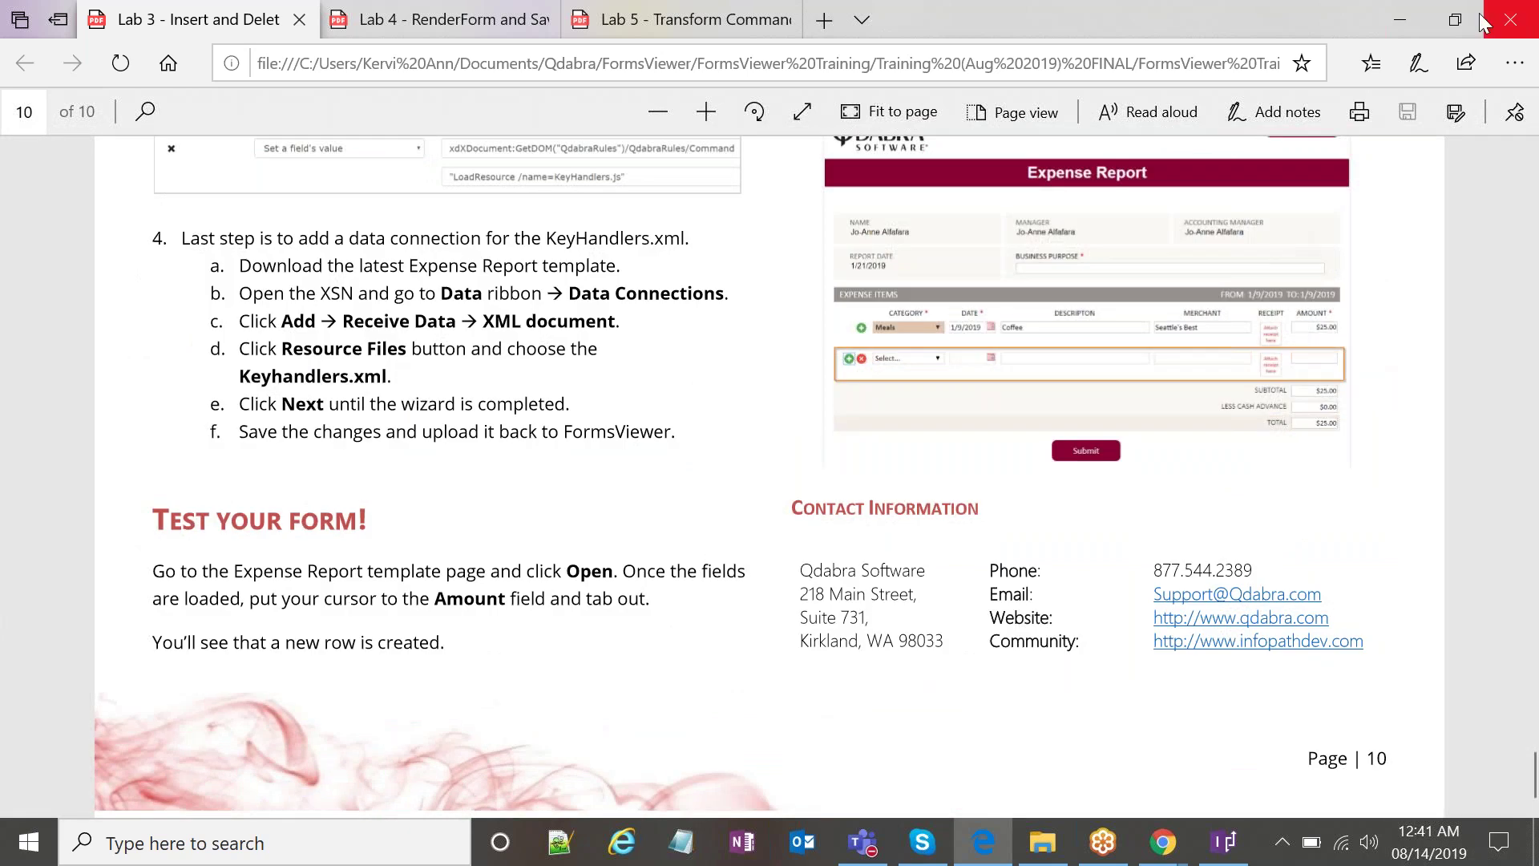
click(1395, 10)
mouse_move(1163, 842)
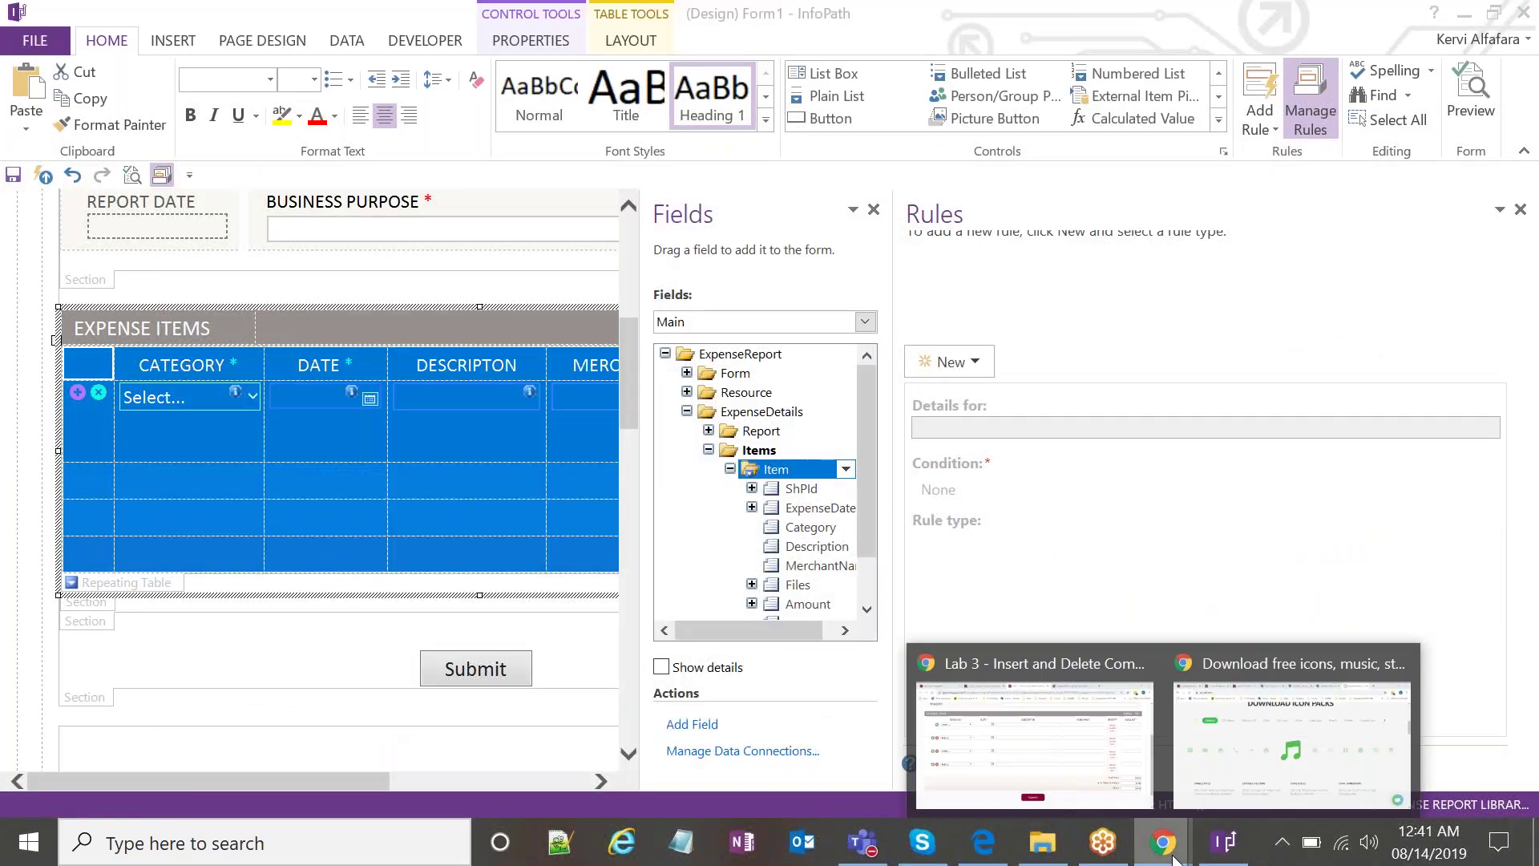
Switch to the Lab 3 expense report in Chrome and place the cursor in the Business Purpose field.
click(1034, 741)
scroll(879, 619, up, 5)
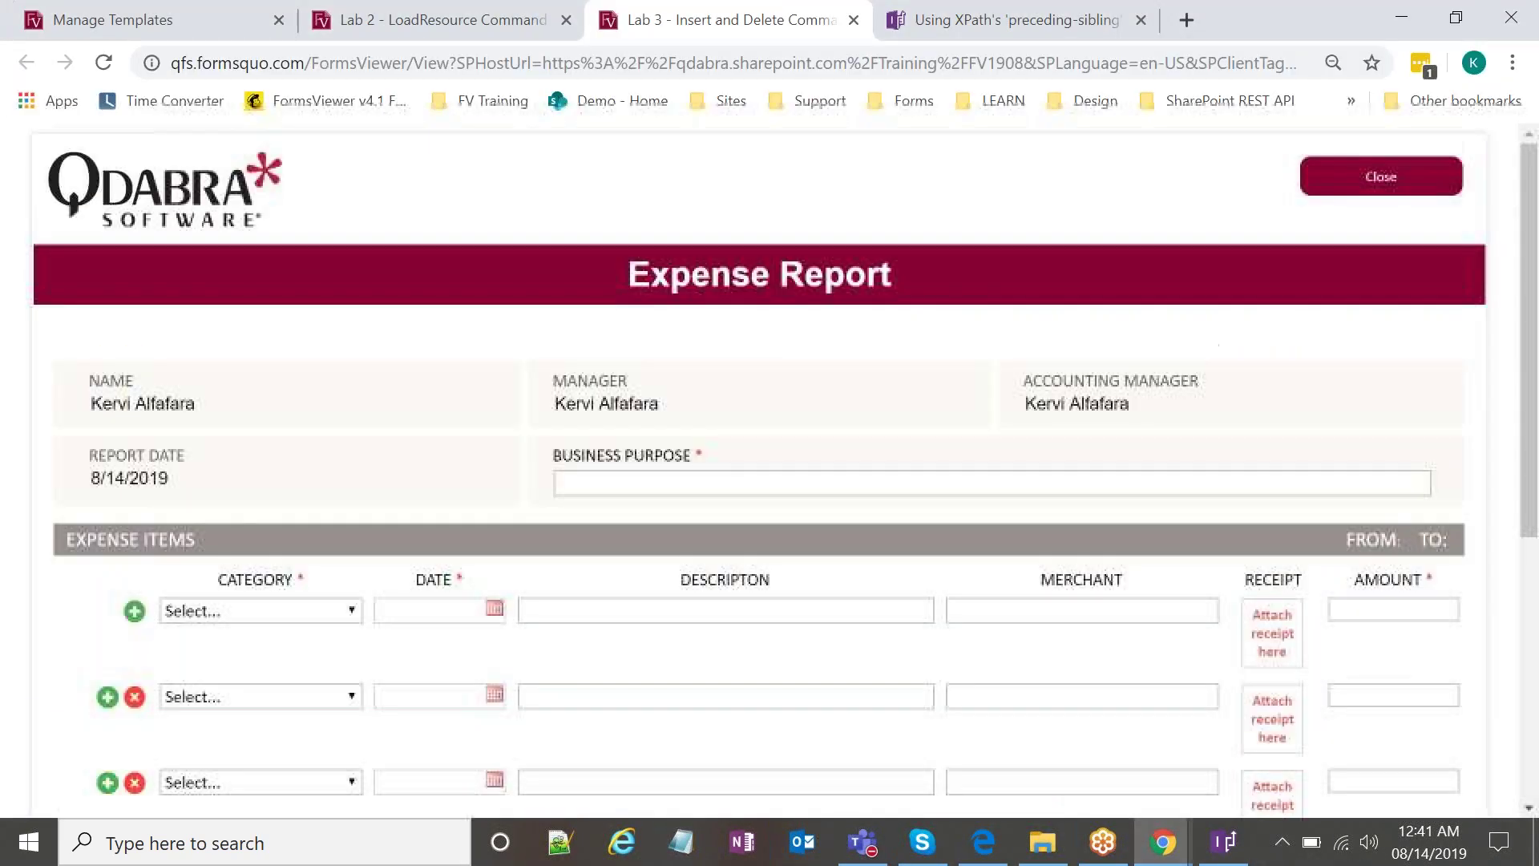
click(834, 486)
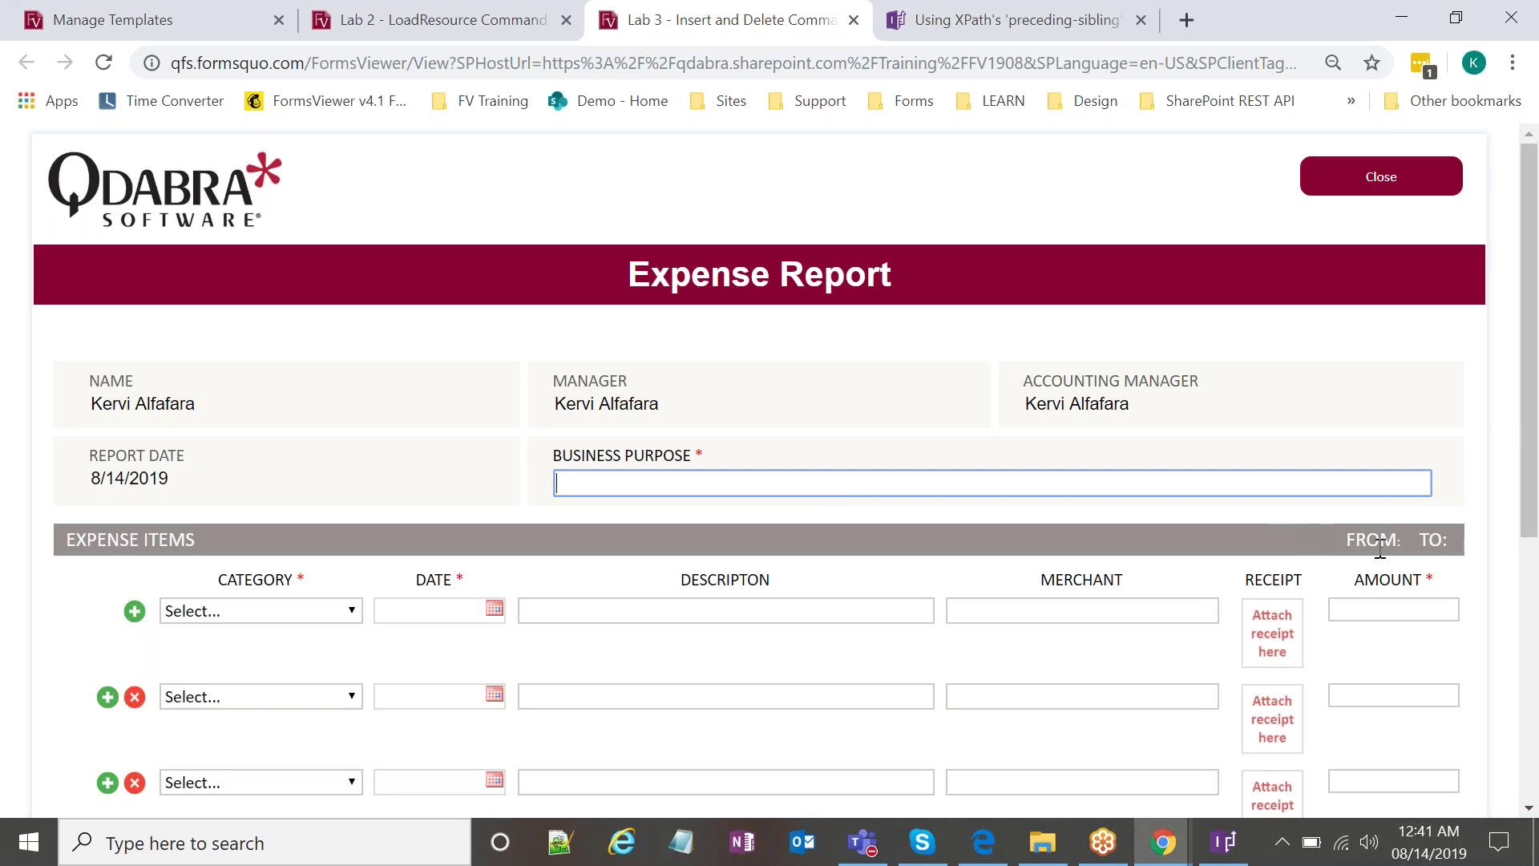
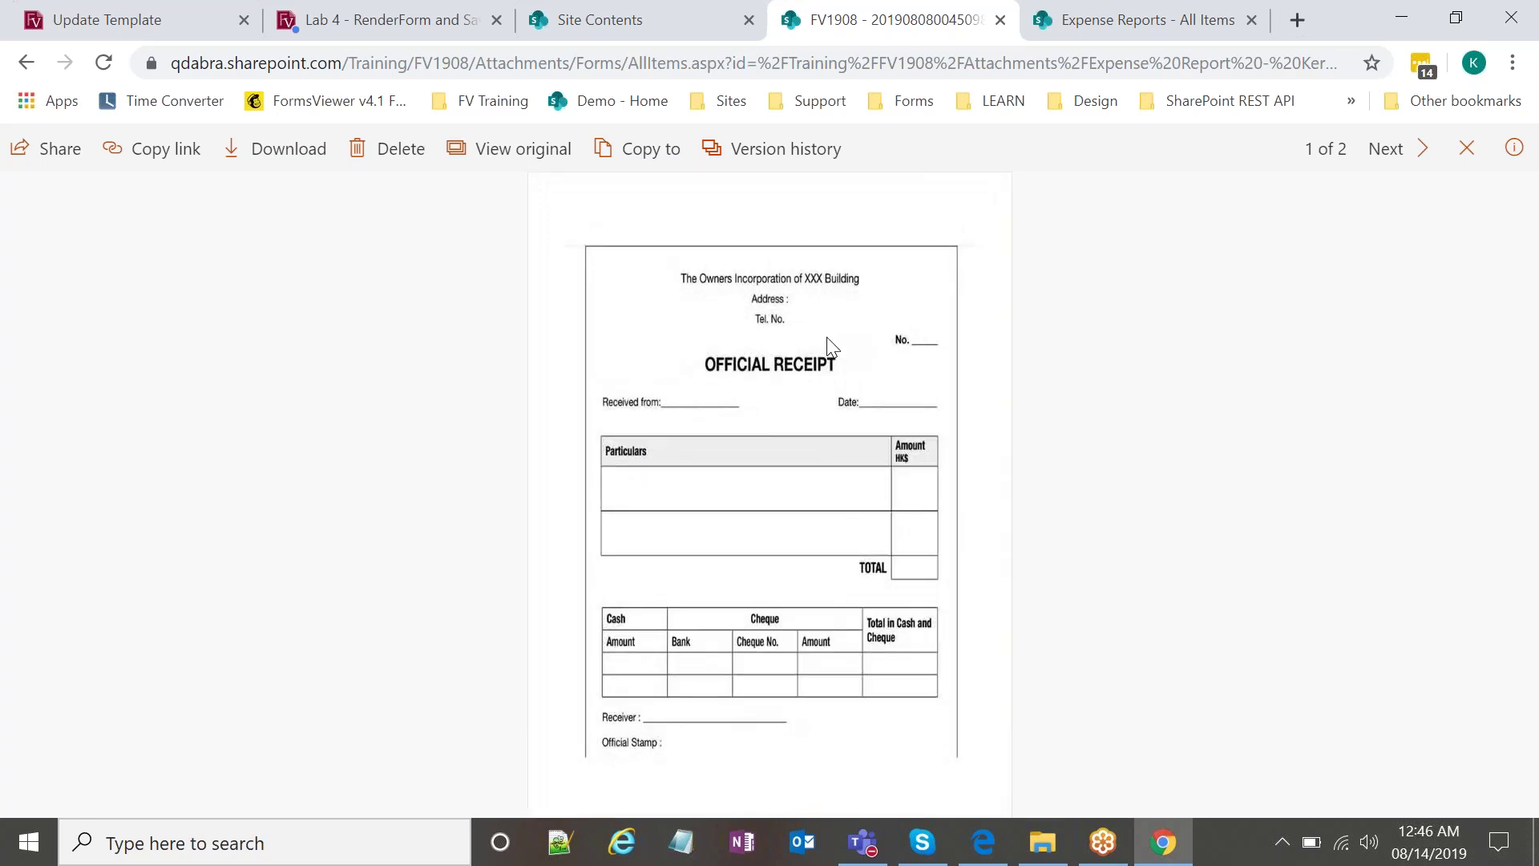
View the generated expense report PDF in the Attachments folder, close that tab, and return to the site contents.
click(1467, 149)
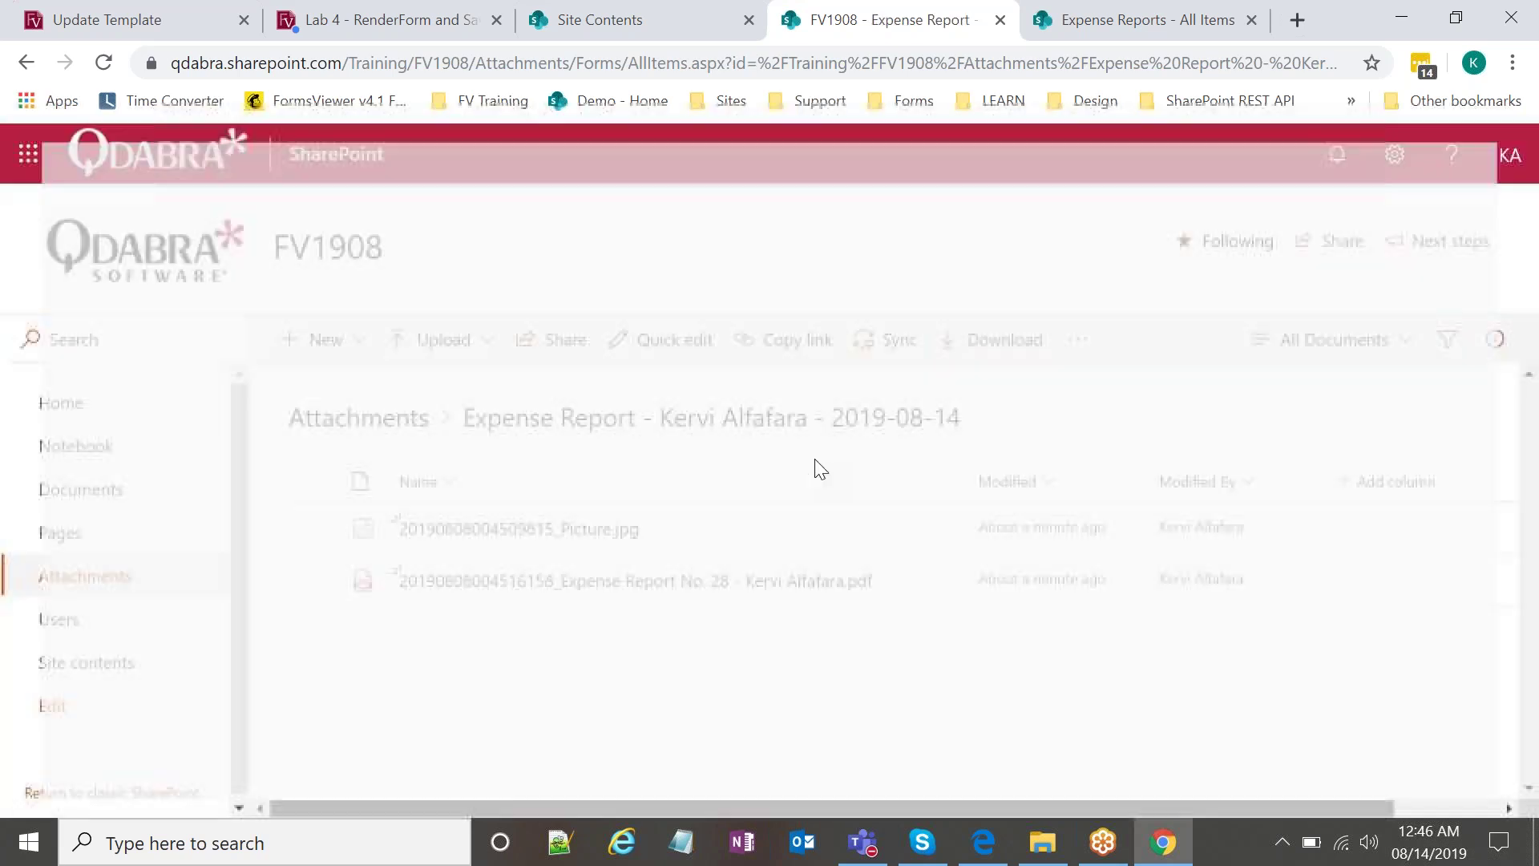
click(677, 584)
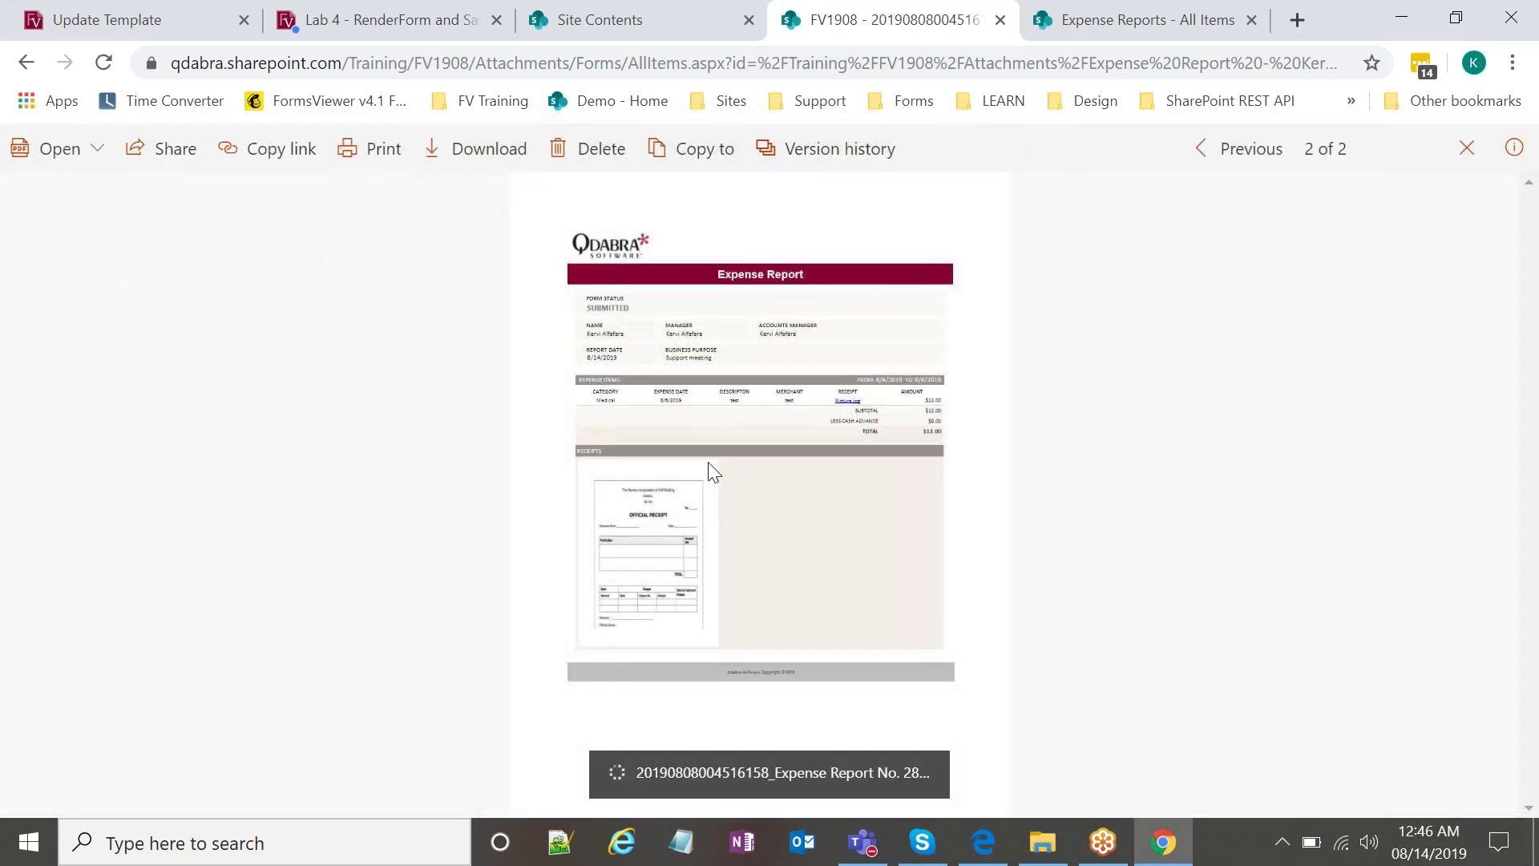
click(1467, 148)
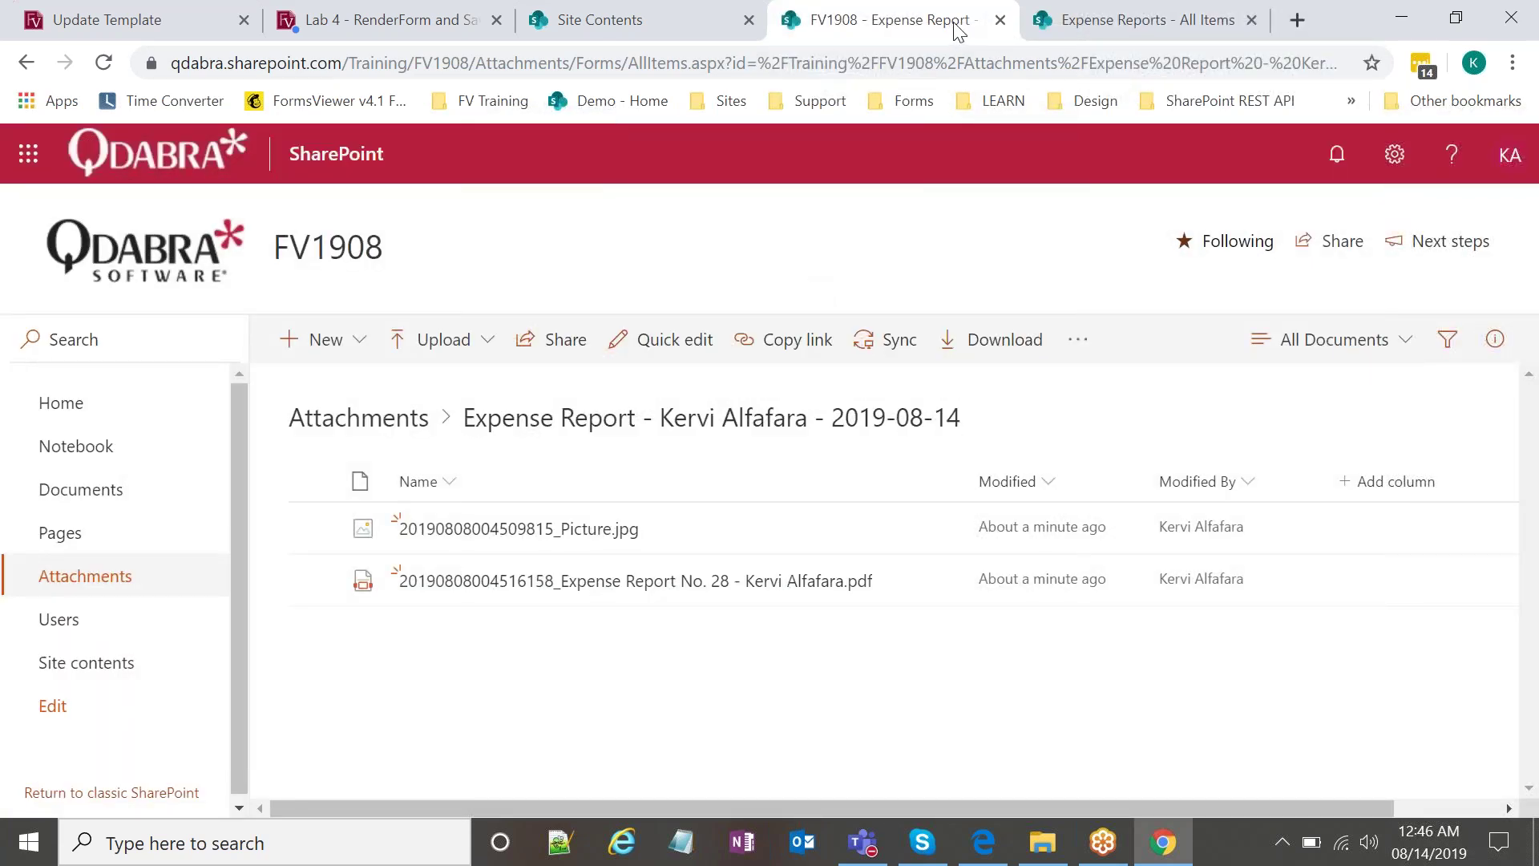
click(1001, 19)
click(606, 11)
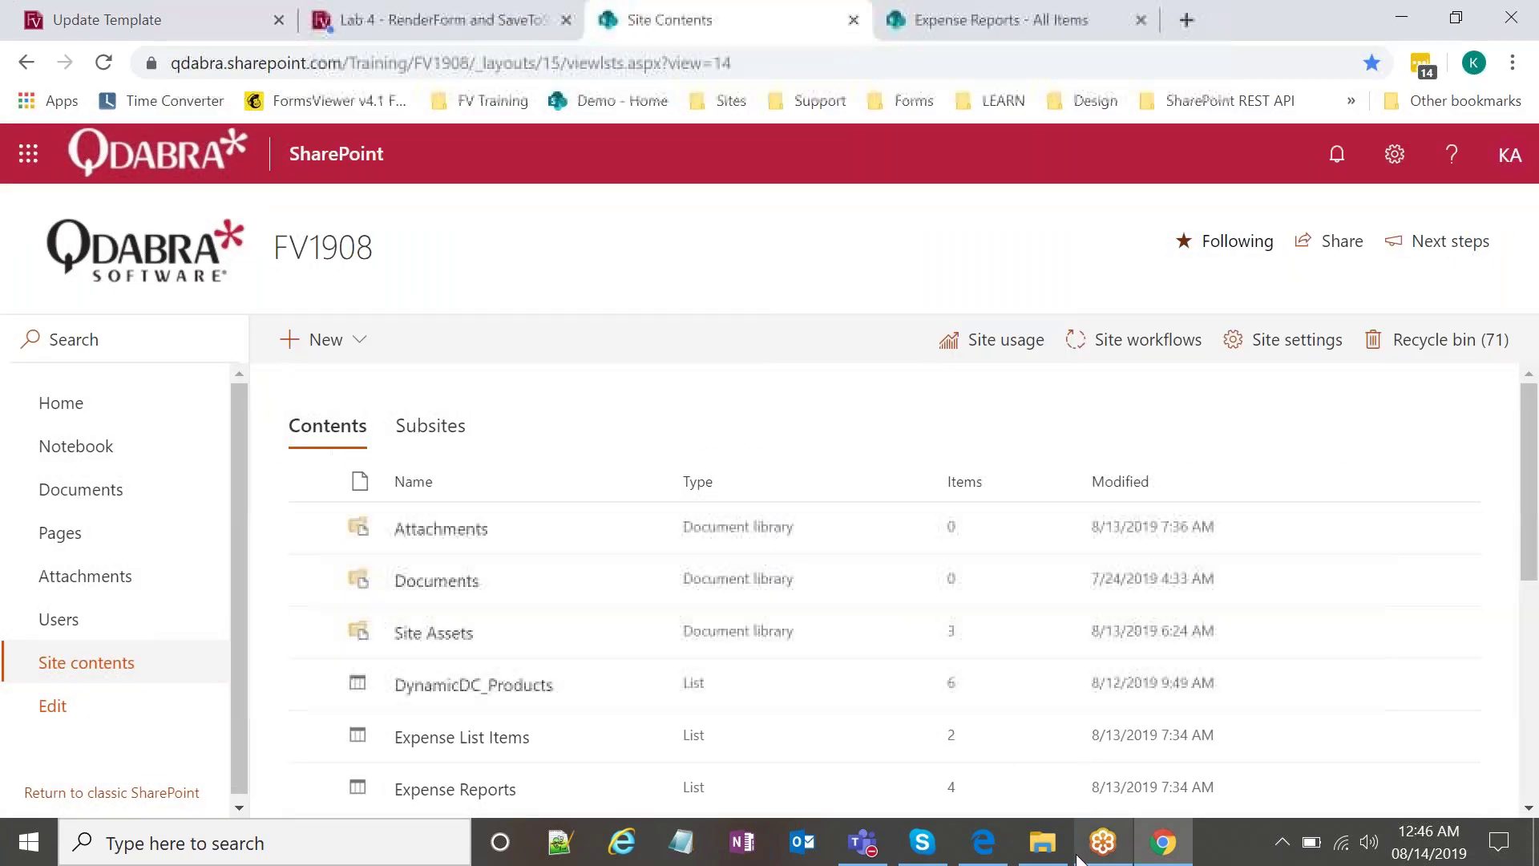
Switch to File Explorer and open the Lab 4 - RenderForm and SaveToSharePoint Commands End template for design in InfoPath.
click(1053, 858)
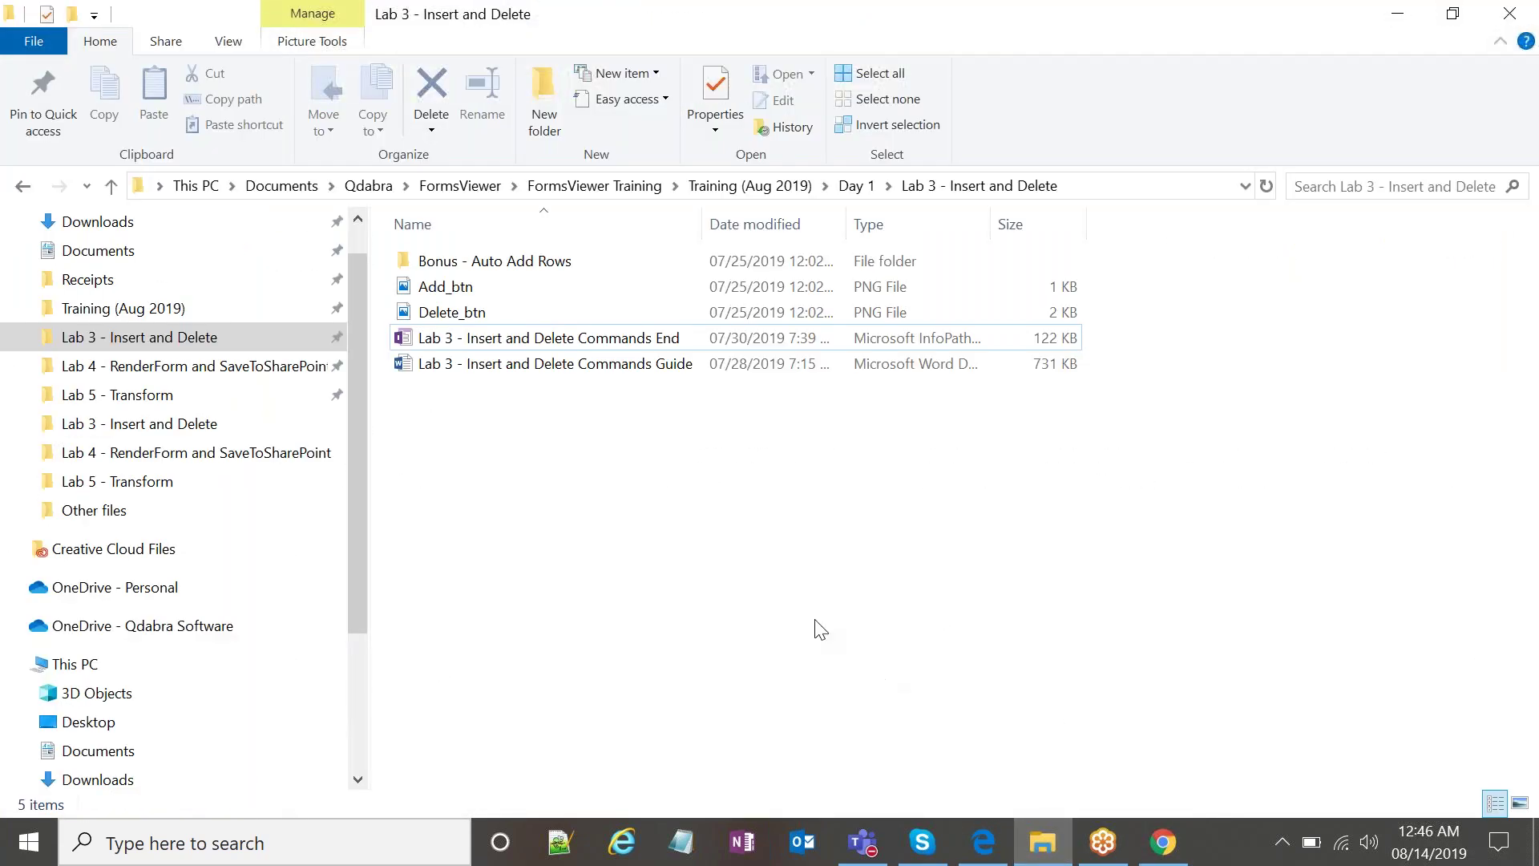
click(244, 371)
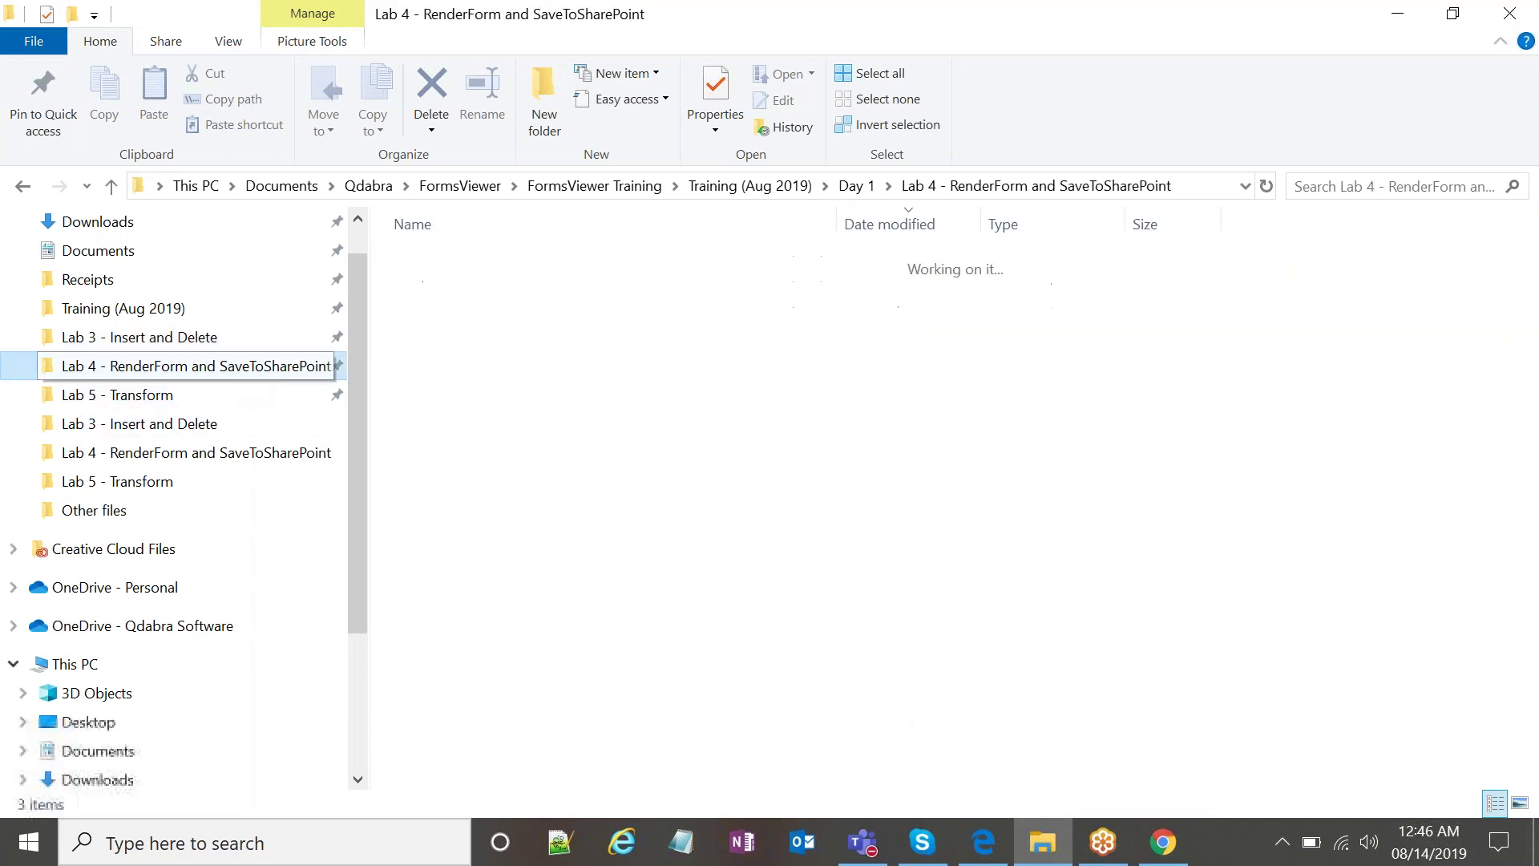
click(671, 260)
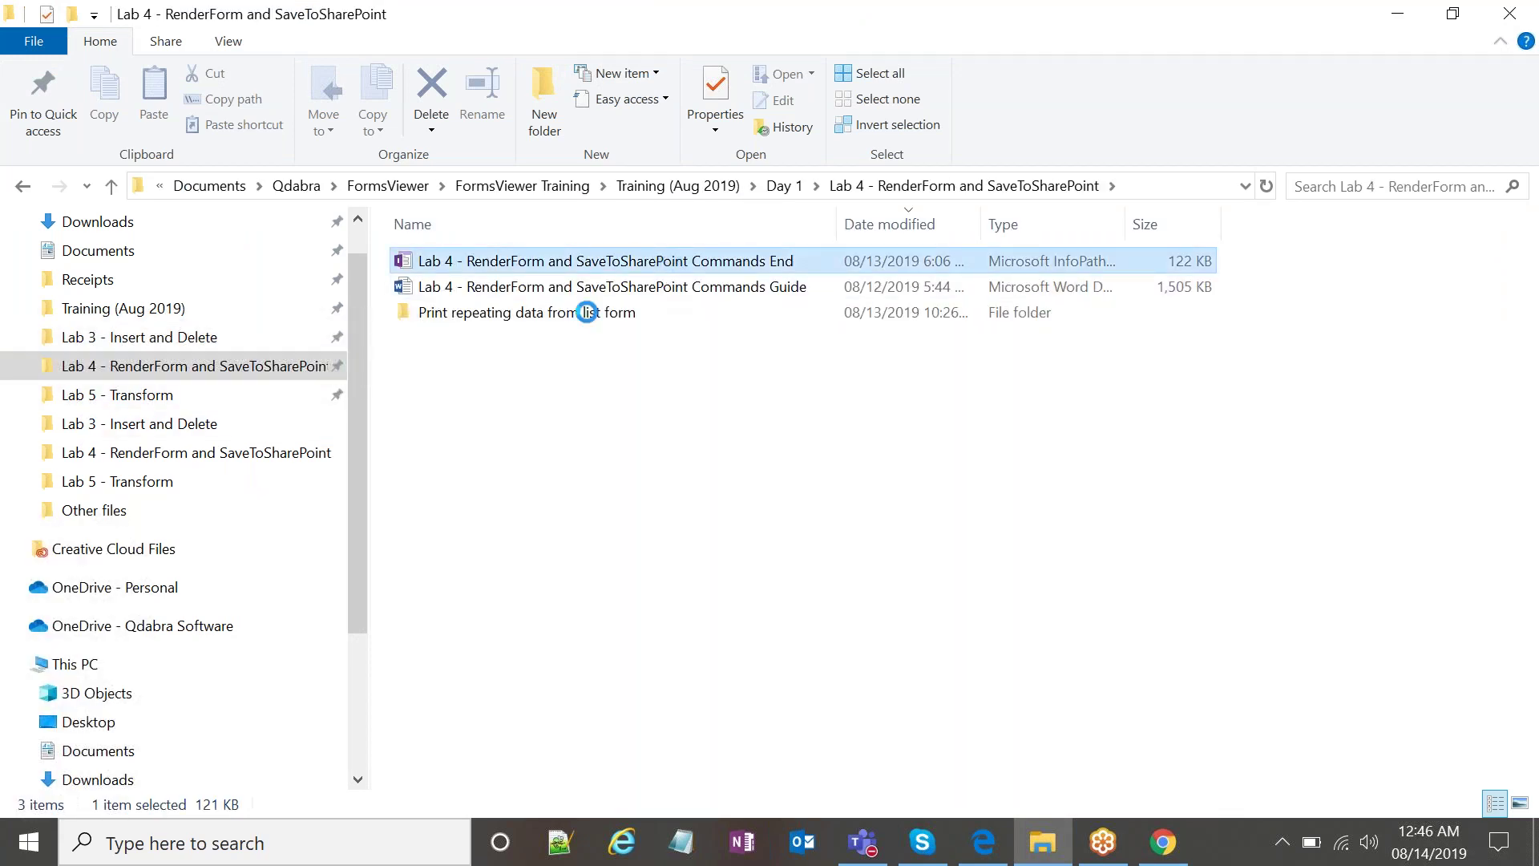
right_click(646, 258)
click(706, 303)
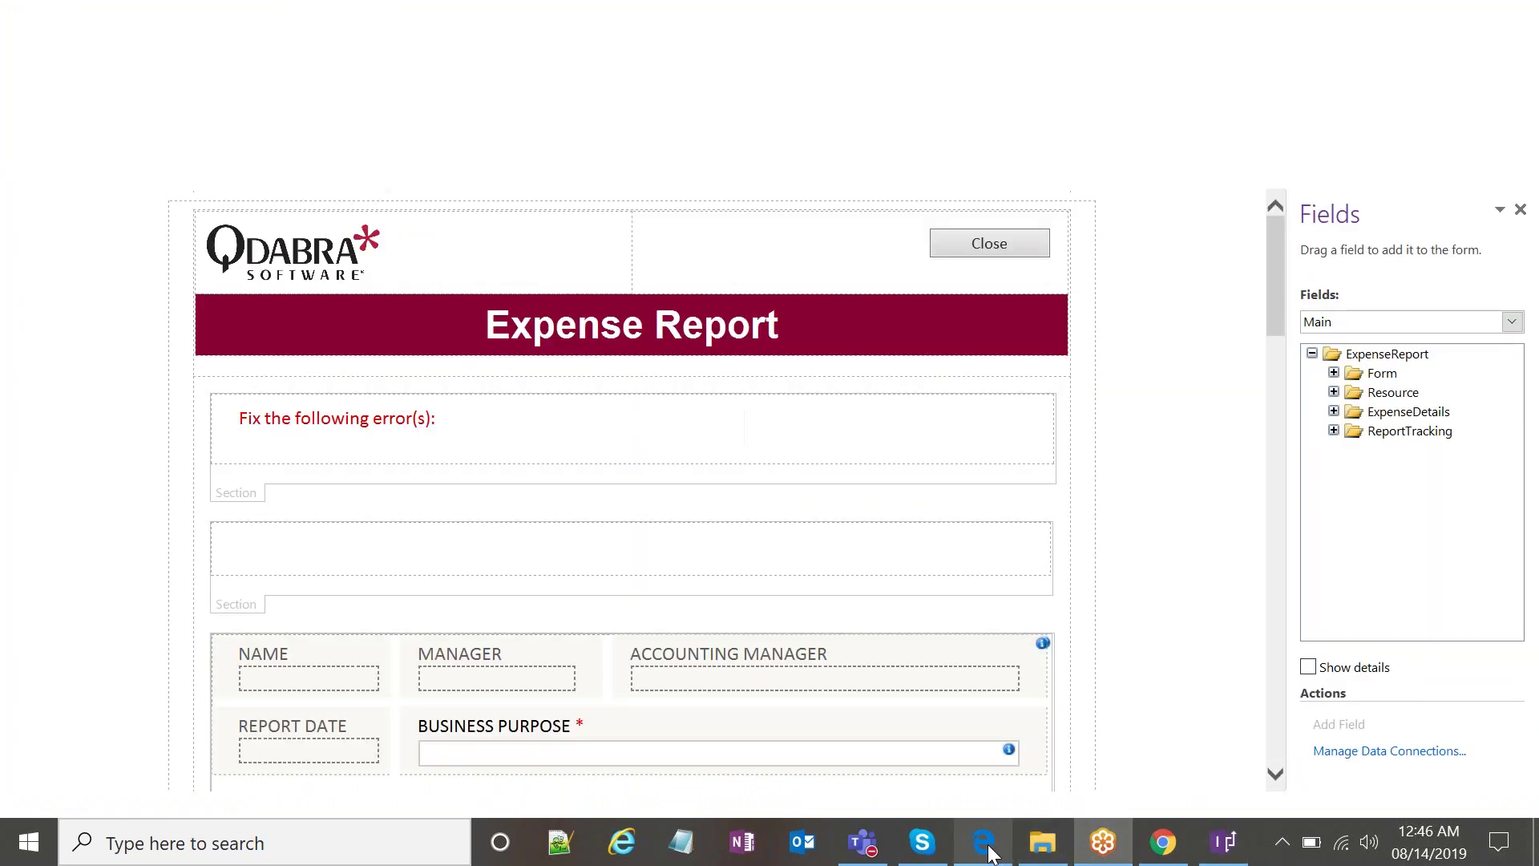
Switch to the Lab 4 guide in Edge and read its overview and Before You Start section.
click(984, 842)
scroll(722, 400, up, 5)
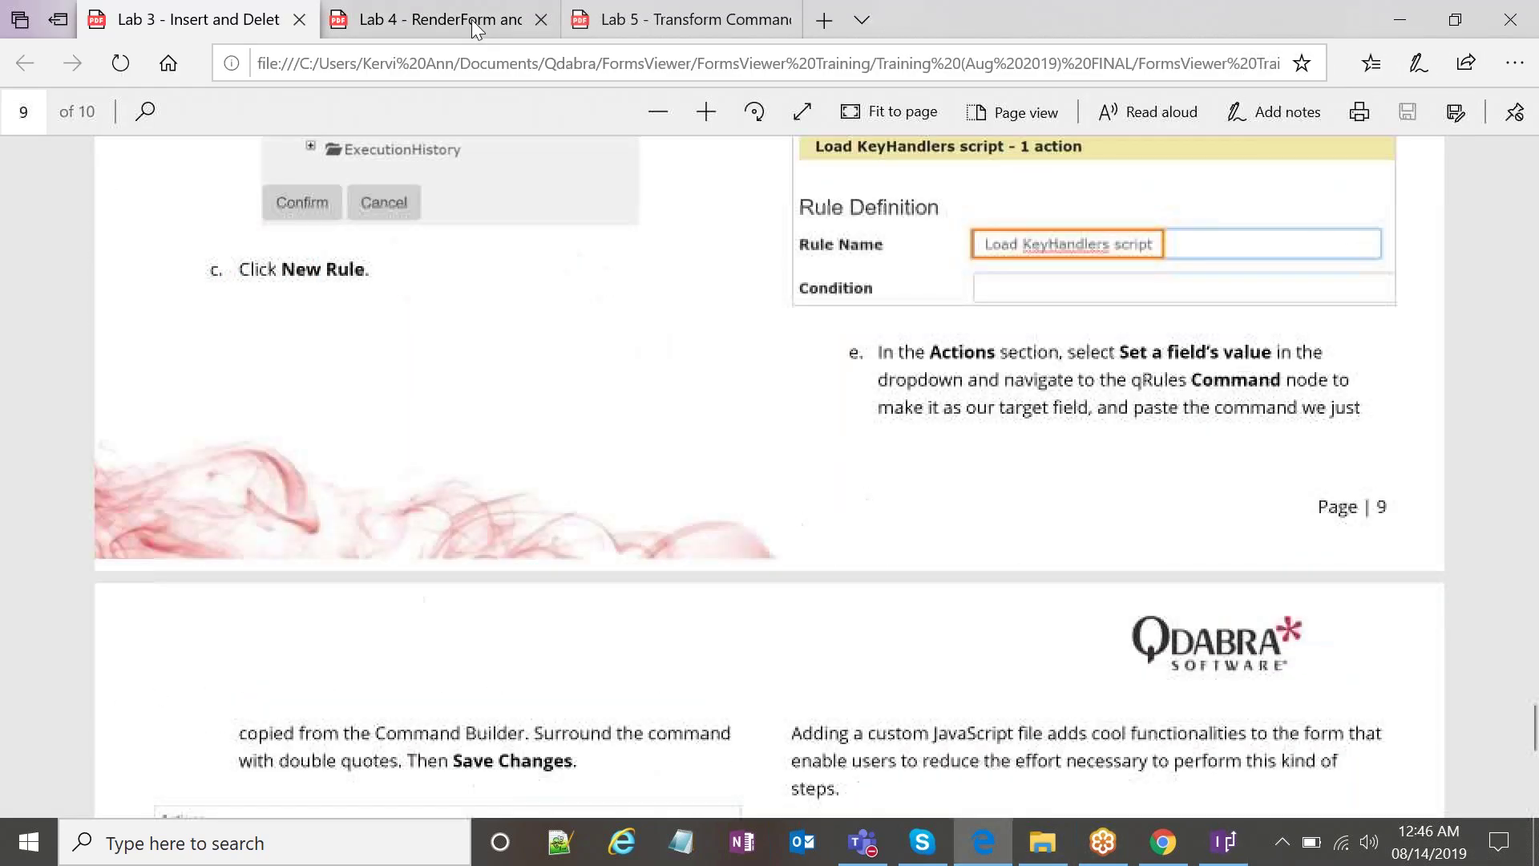
click(477, 28)
scroll(437, 349, down, 3)
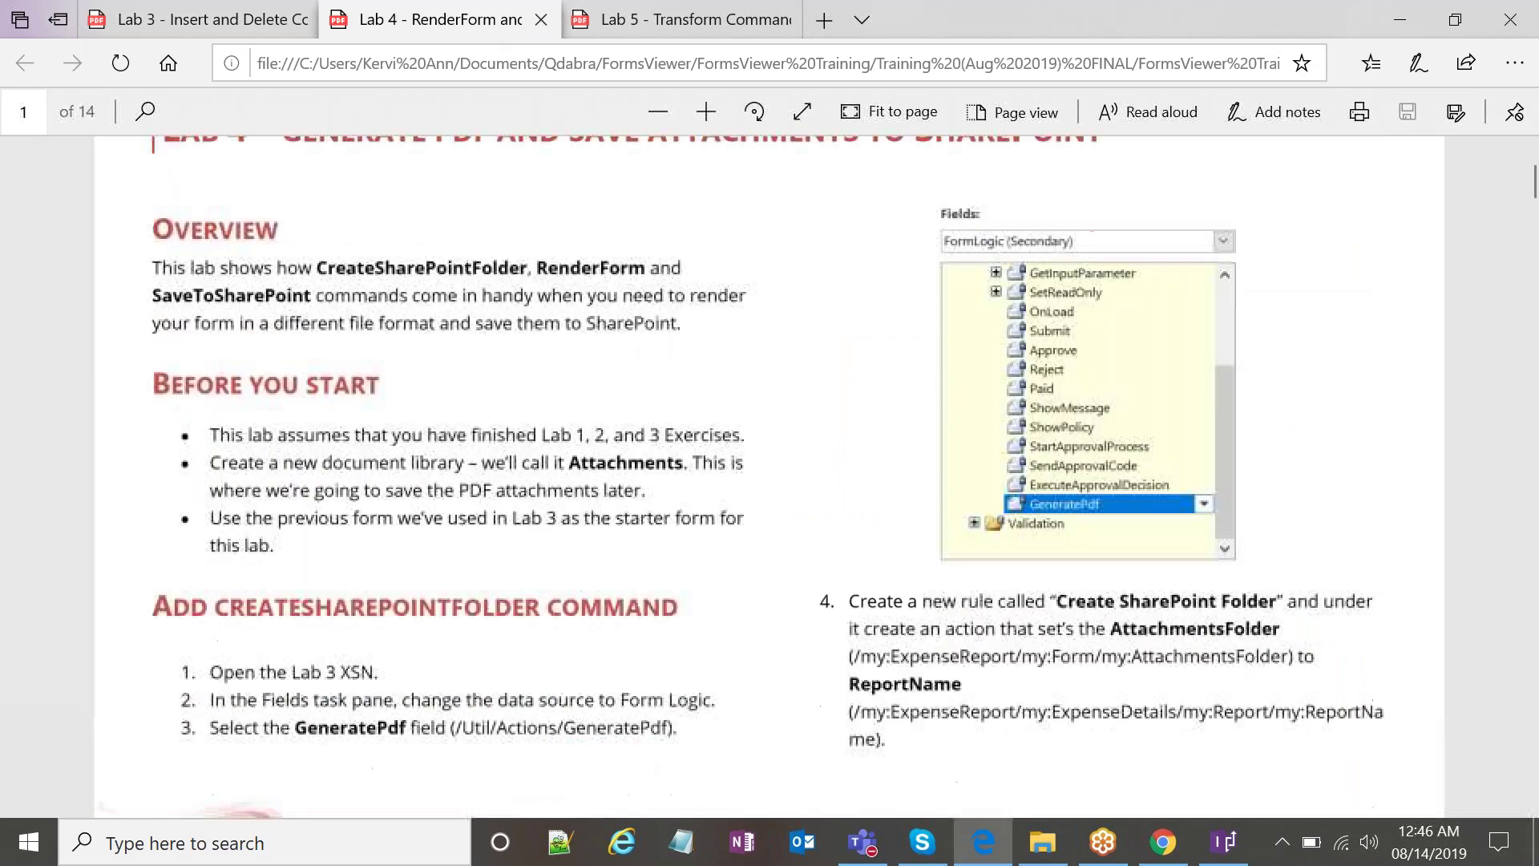
scroll(436, 349, up, 3)
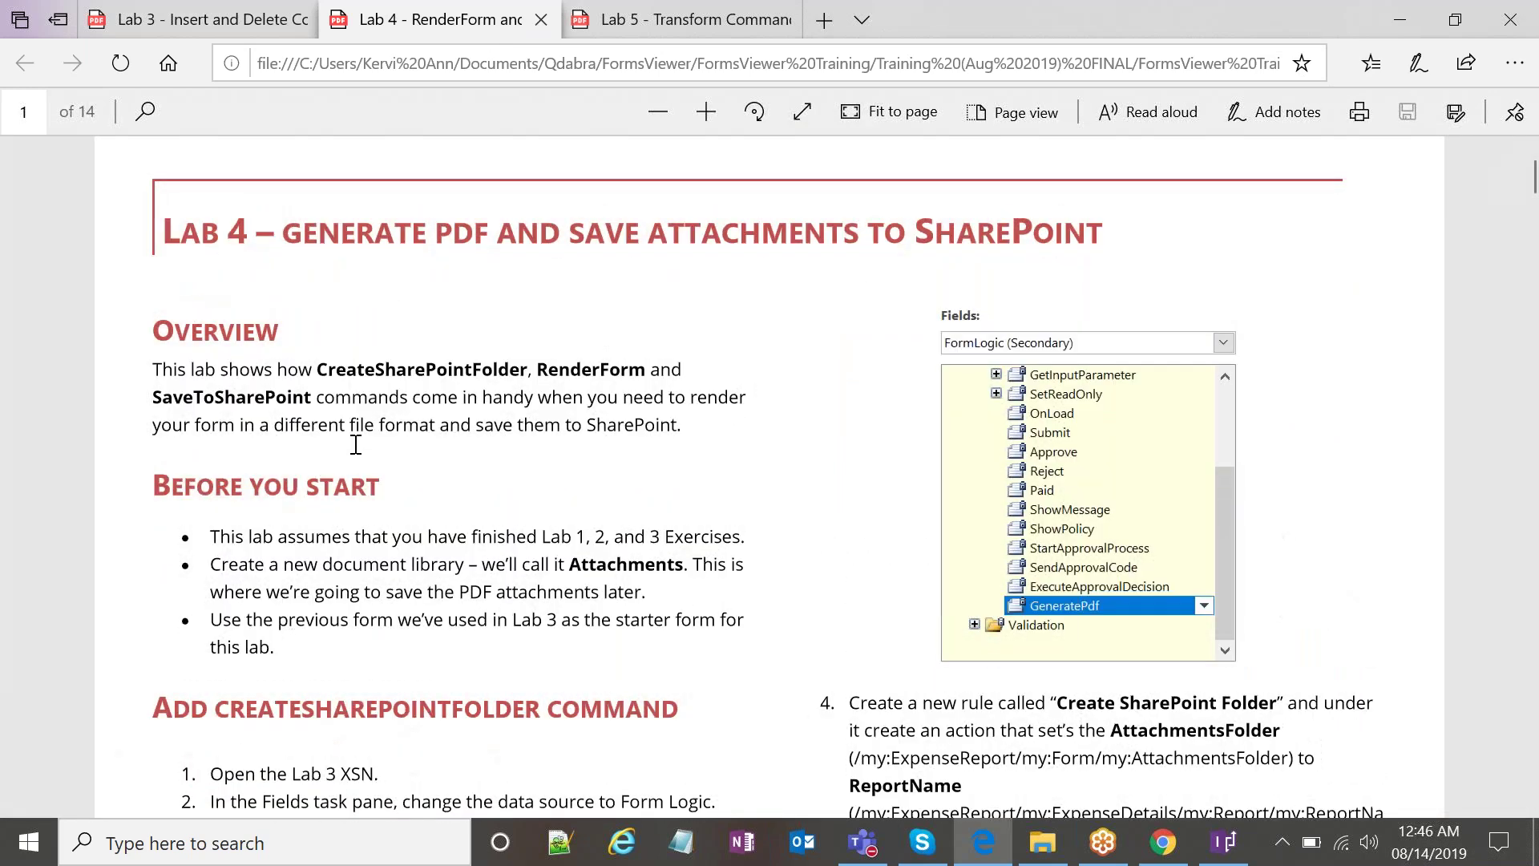
scroll(358, 432, down, 3)
drag(282, 442, 202, 336)
click(299, 393)
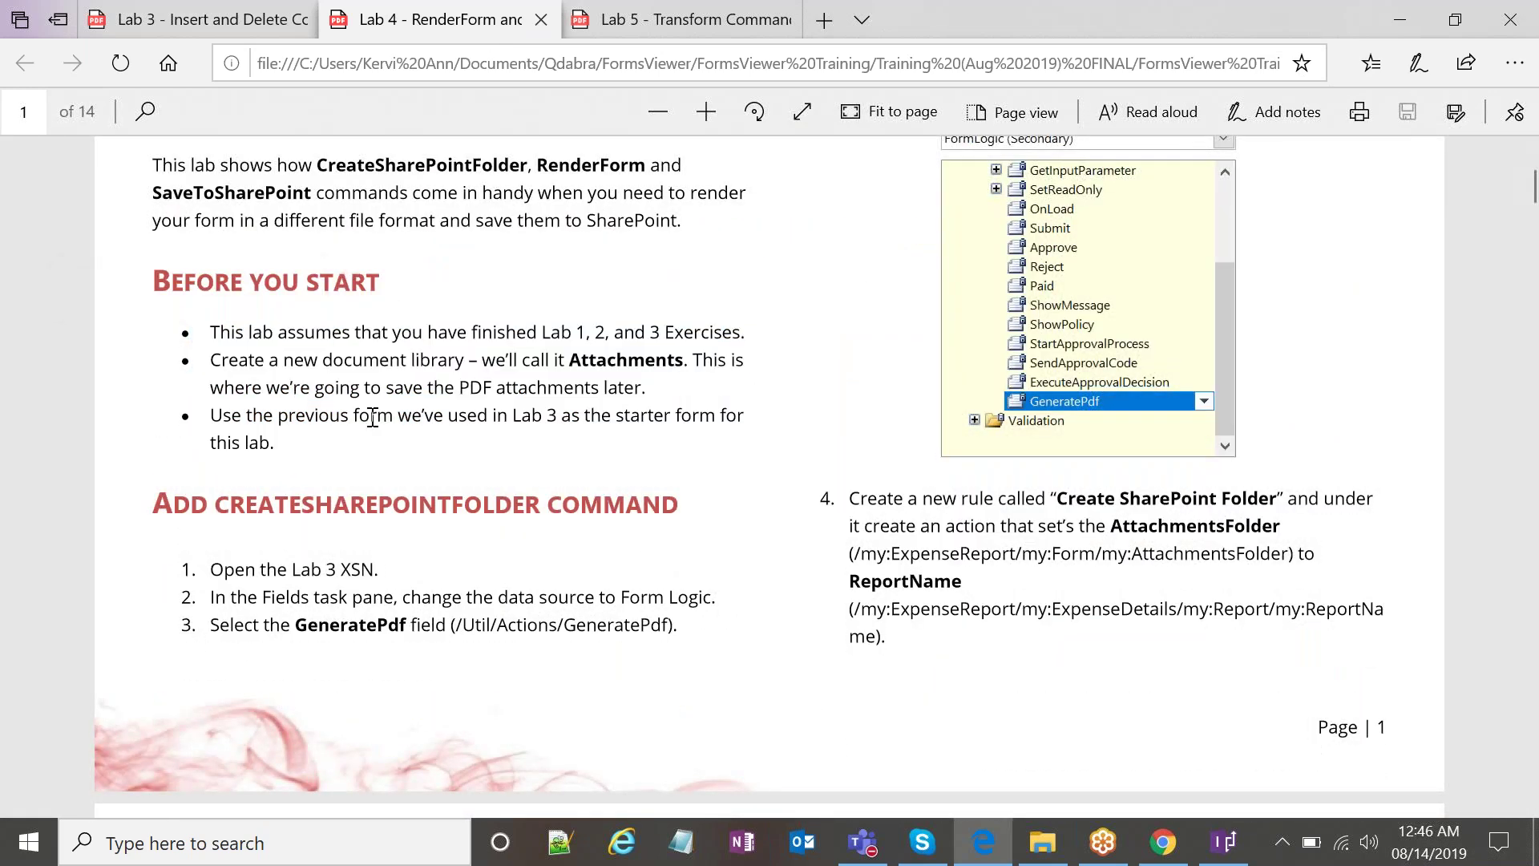
Highlight the Attachments library name in the guide's prerequisites to point out the required document library.
double_click(614, 364)
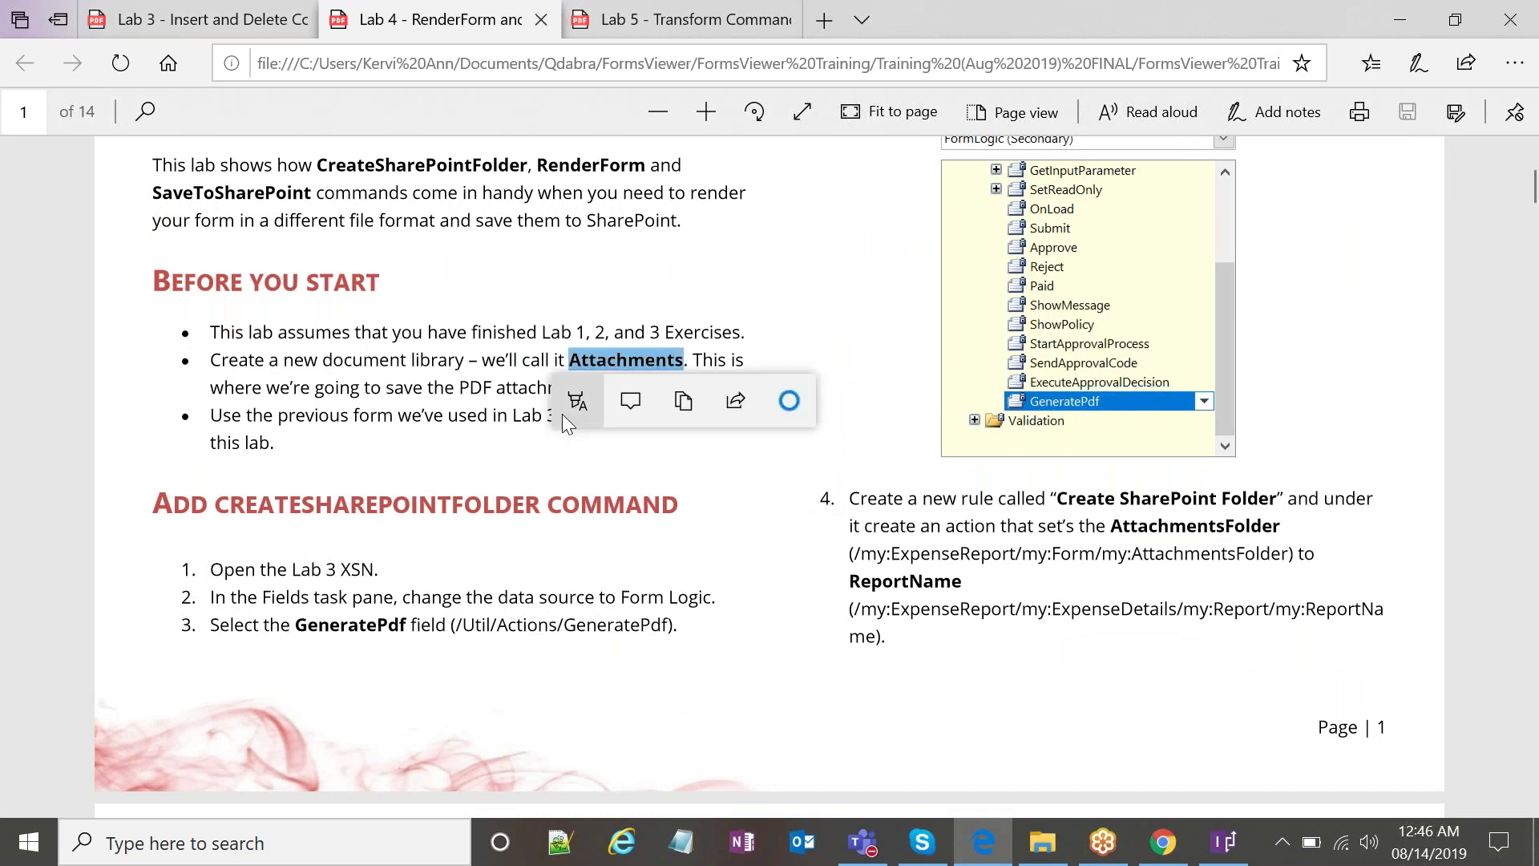
click(463, 392)
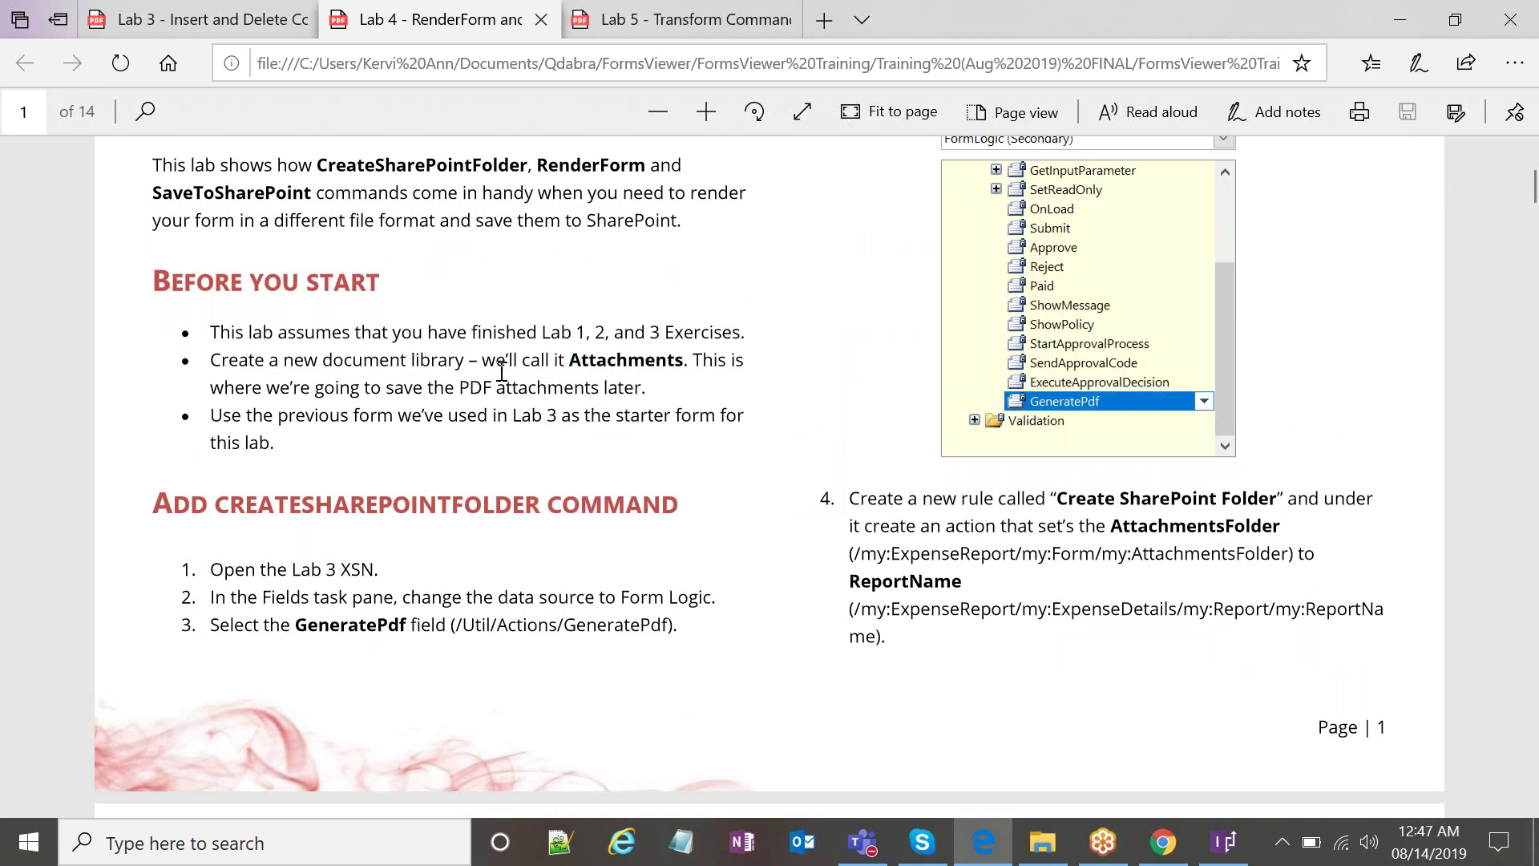
double_click(606, 363)
click(407, 396)
double_click(653, 368)
click(468, 393)
double_click(612, 366)
click(475, 391)
Switch to InfoPath, show the Rules pane, and select the Submit button below the expense items table.
click(1223, 841)
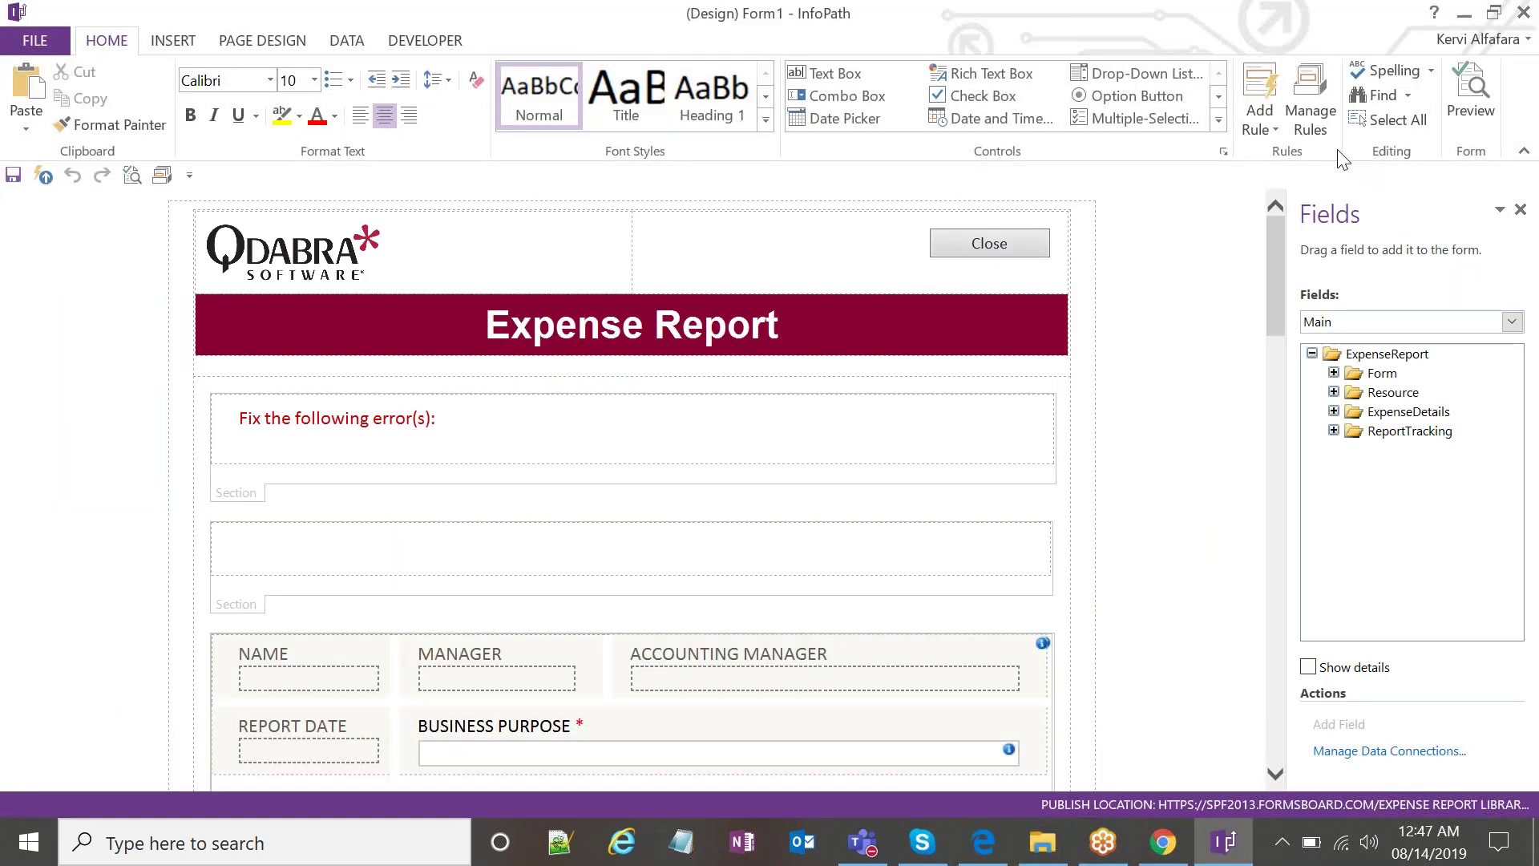
click(1310, 101)
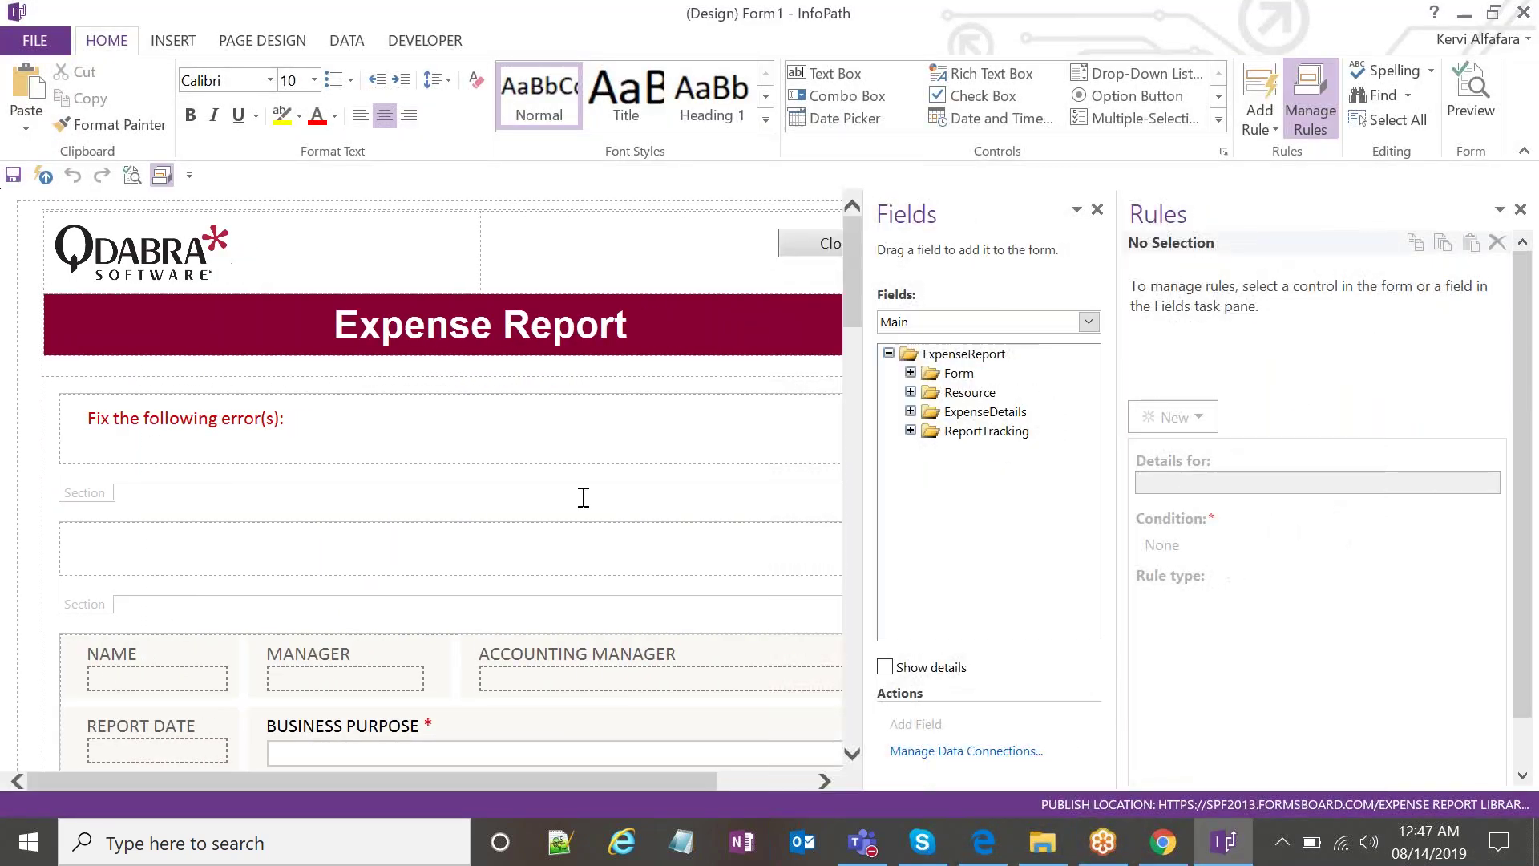
scroll(580, 498, down, 3)
scroll(580, 450, down, 5)
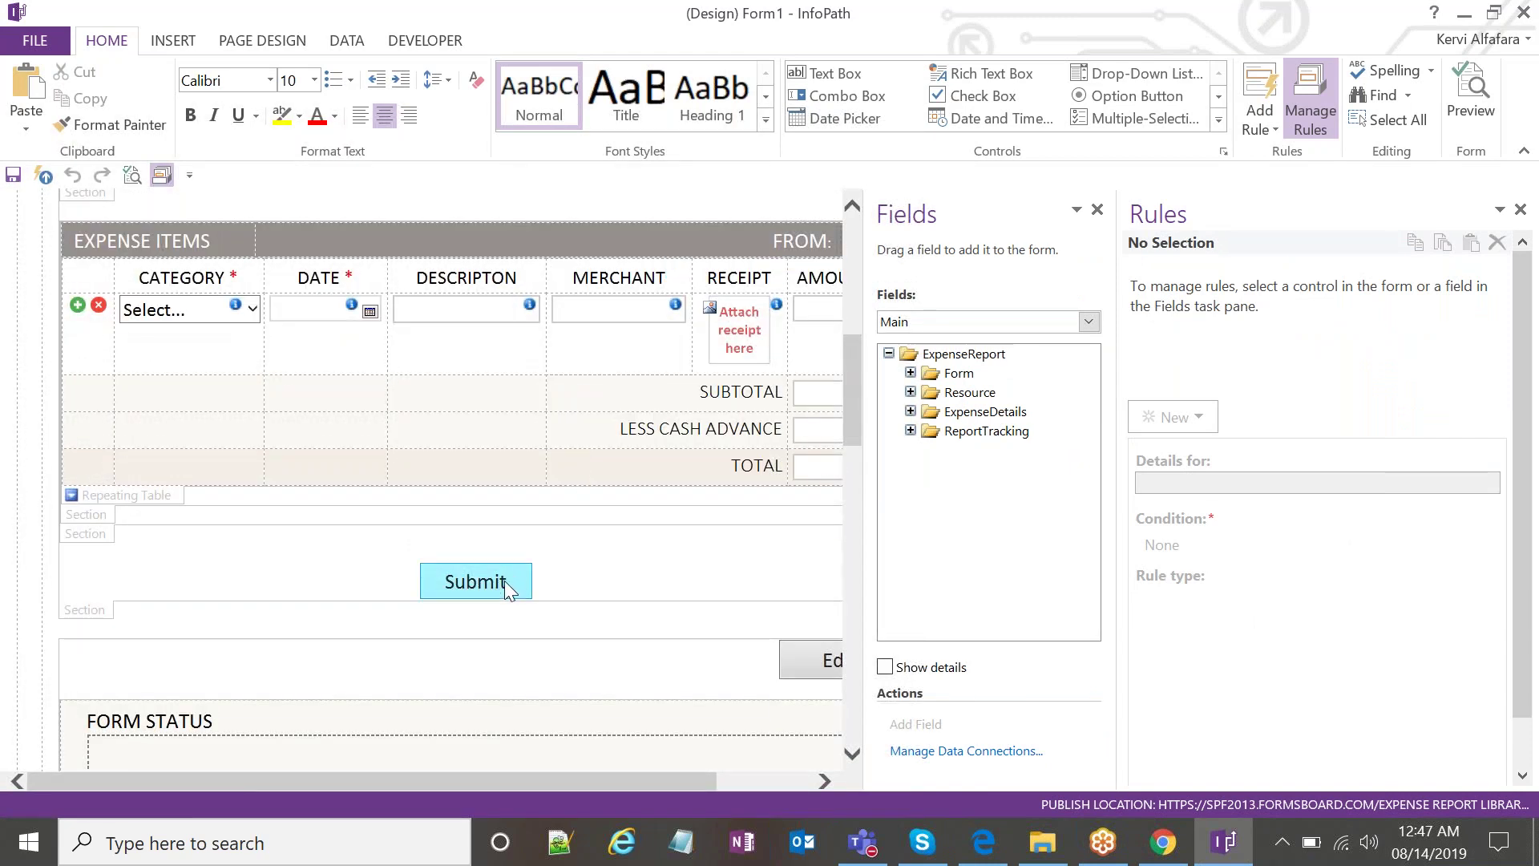
click(505, 582)
Open the button's Submit rule and widen the Rules pane to examine its actions.
scroll(1276, 320, down, 3)
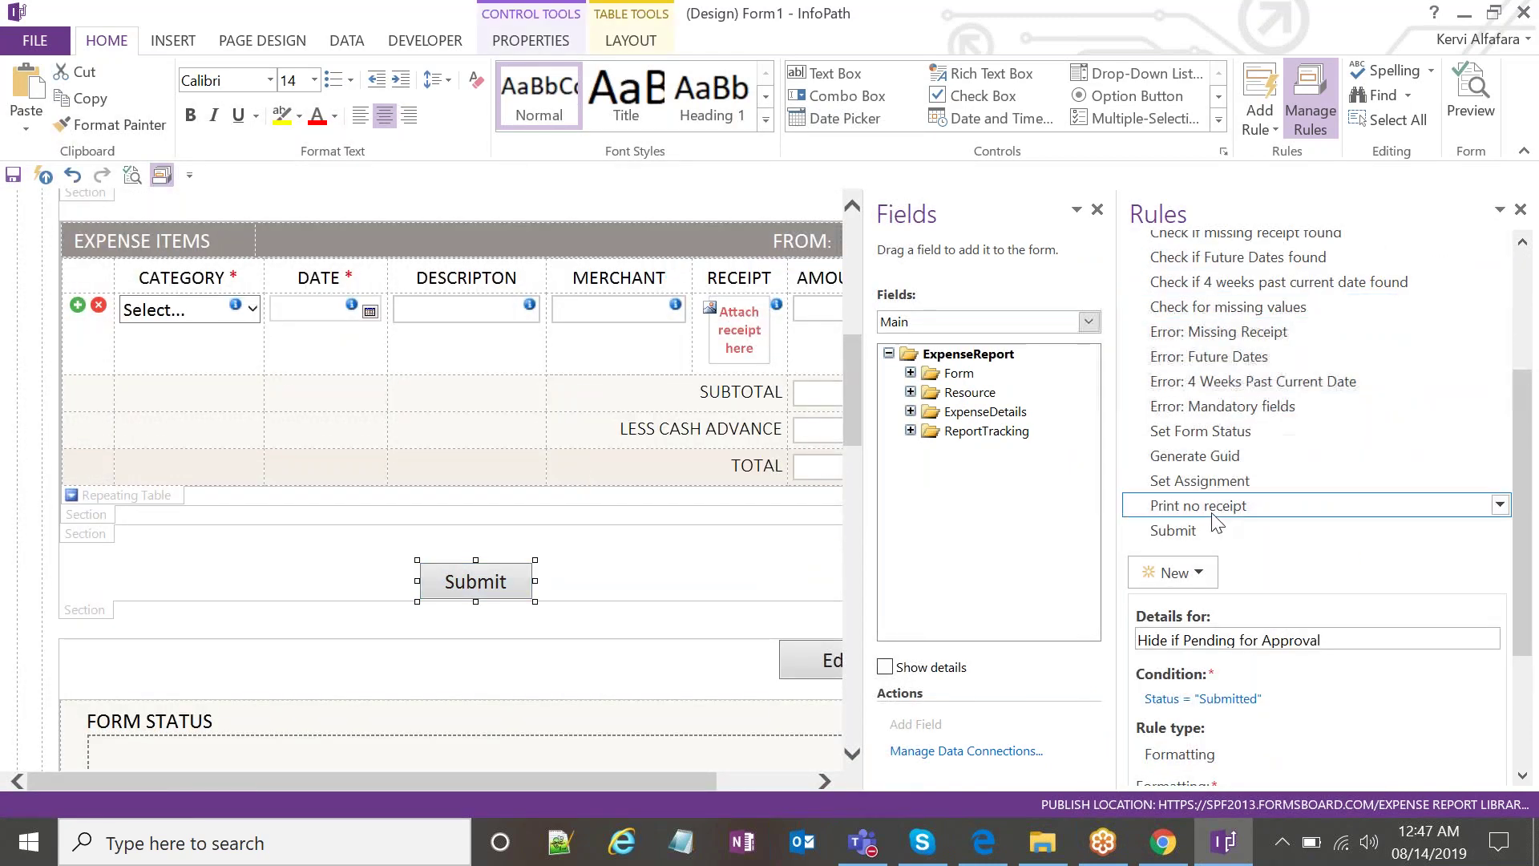
click(1217, 529)
scroll(1253, 429, down, 3)
scroll(1261, 429, up, 1)
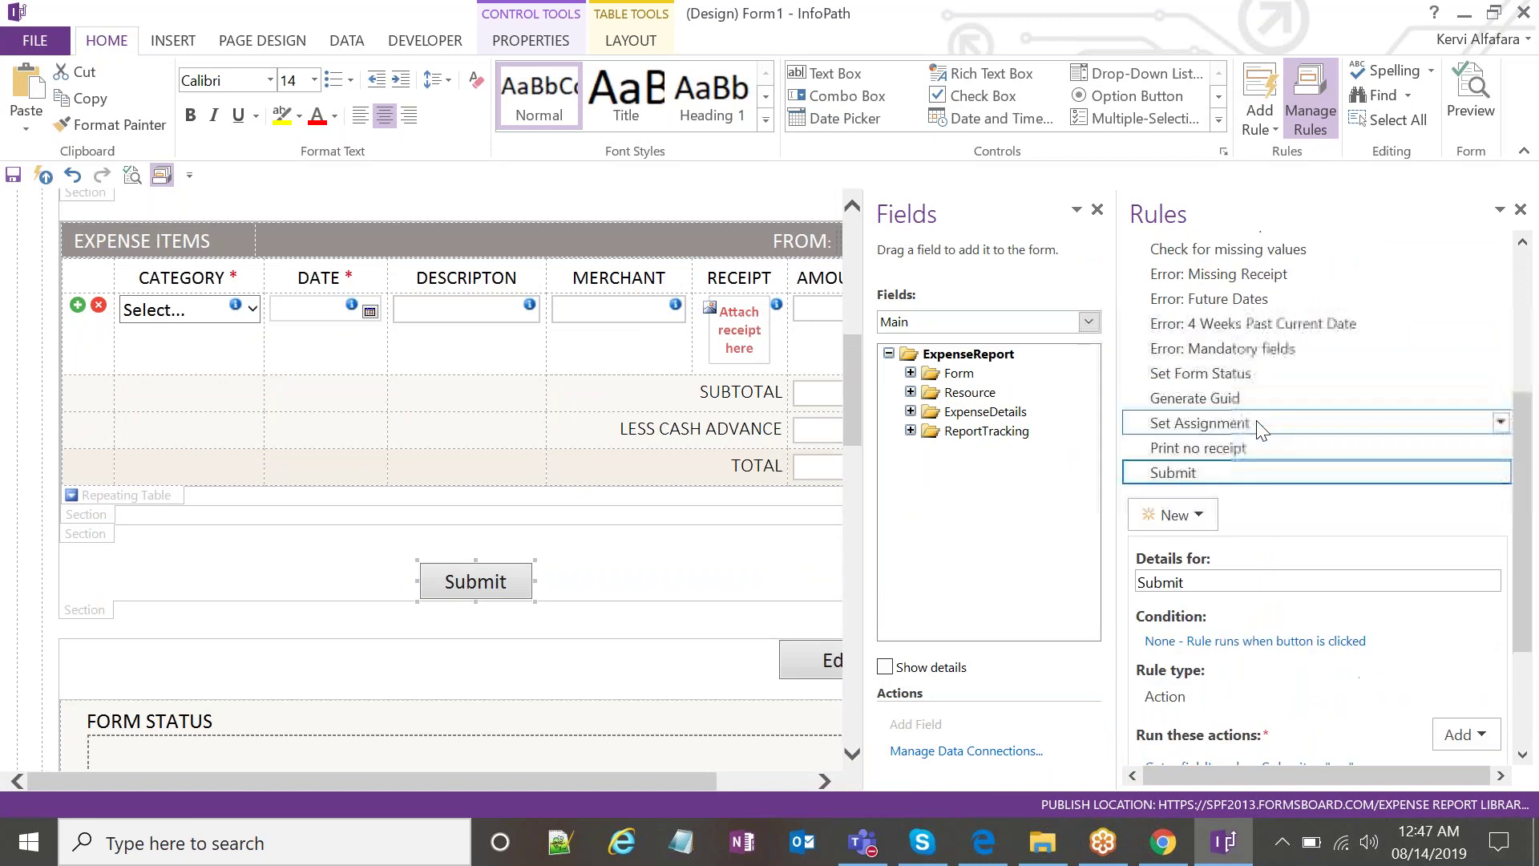
scroll(1261, 430, down, 3)
drag(1130, 433, 956, 433)
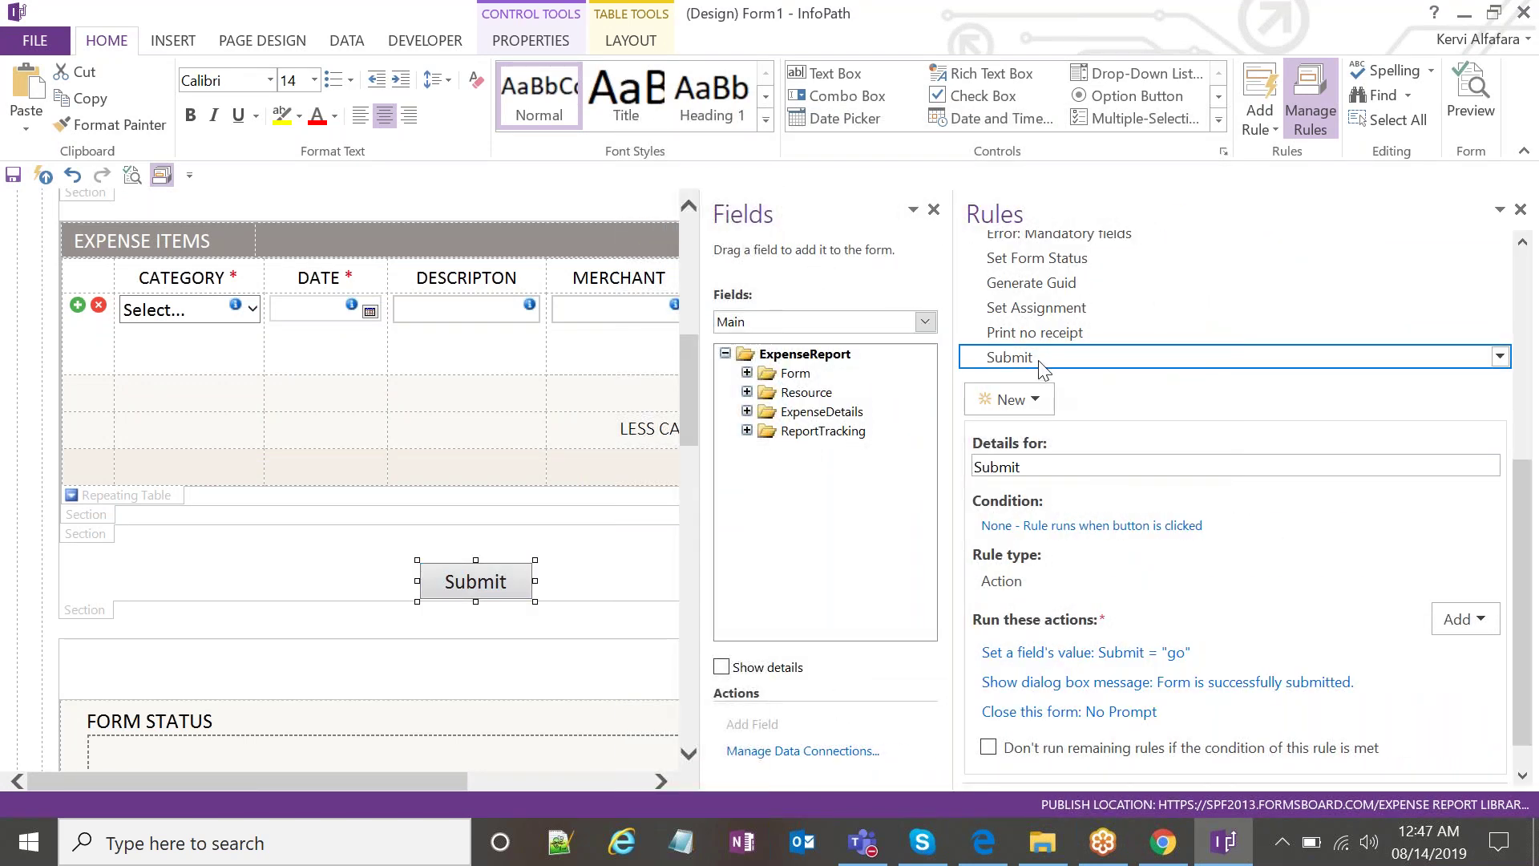
scroll(1037, 359, down, 1)
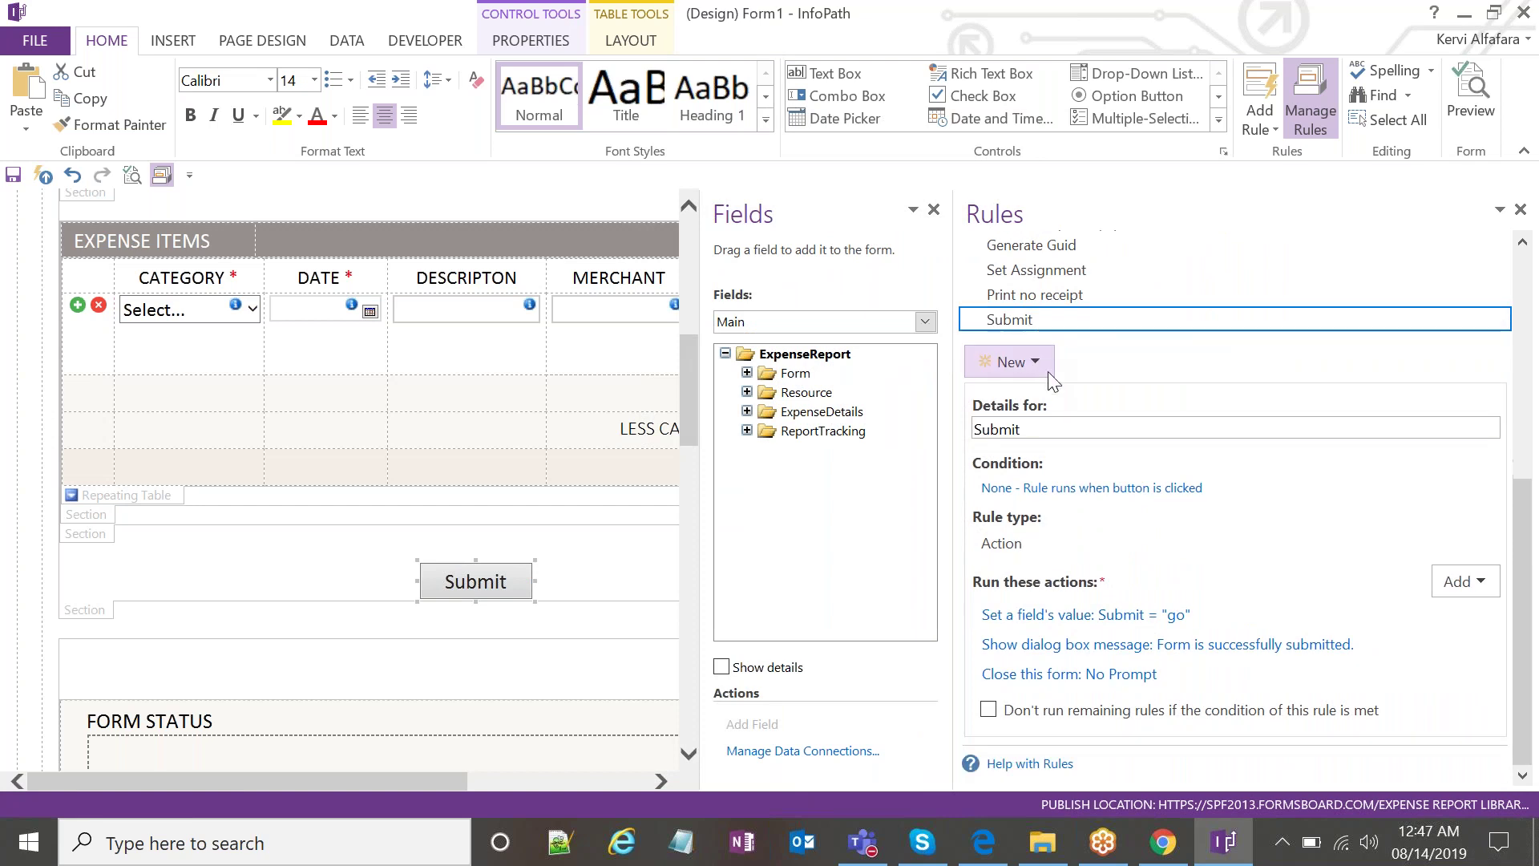
Inspect the target field of the Submit rule's set-value action, then close its details without changes.
click(1144, 616)
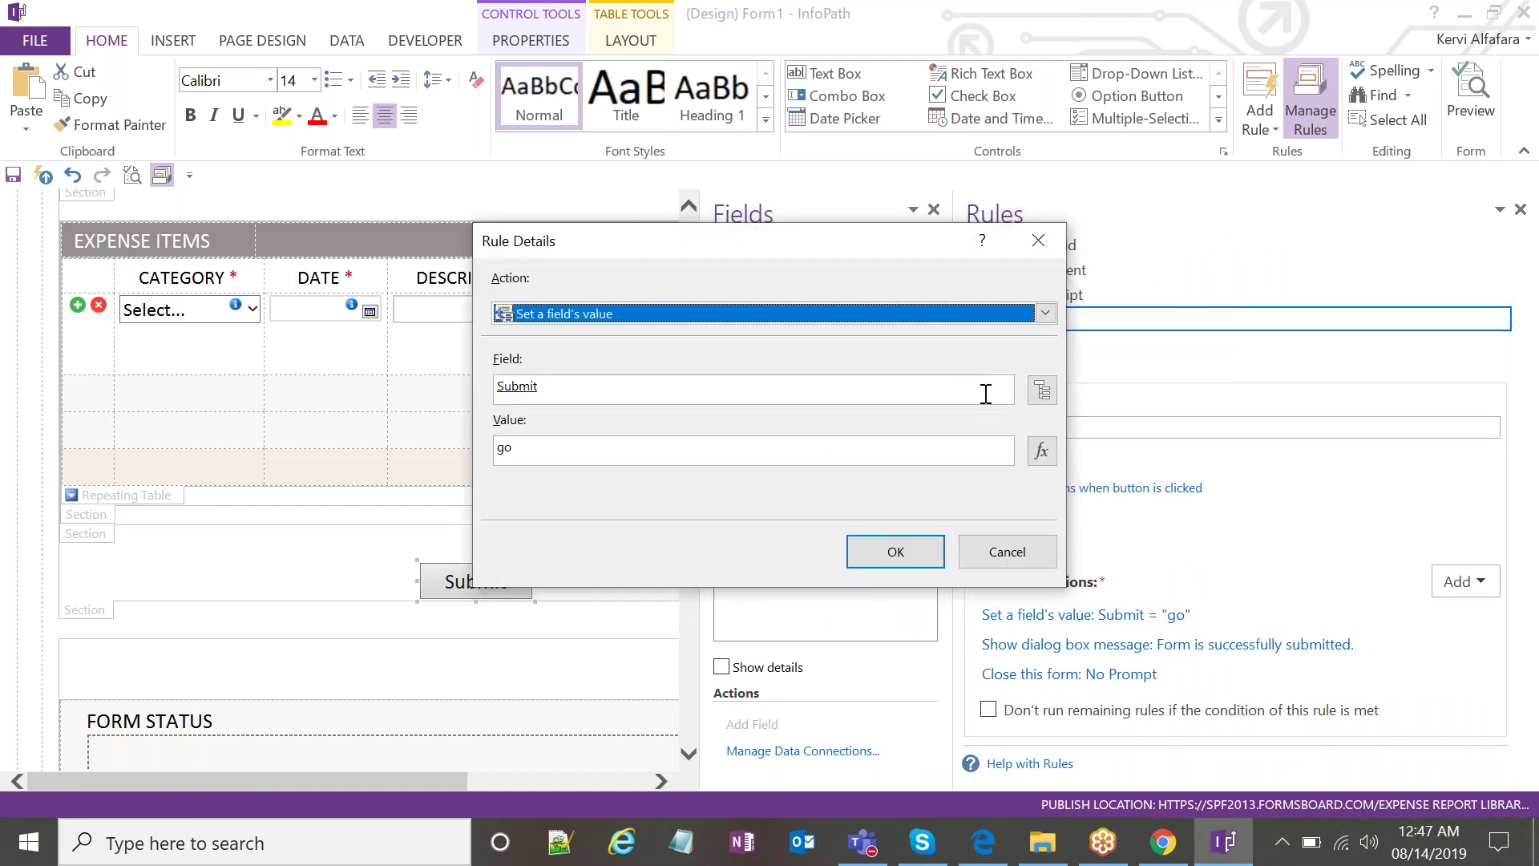
click(1039, 401)
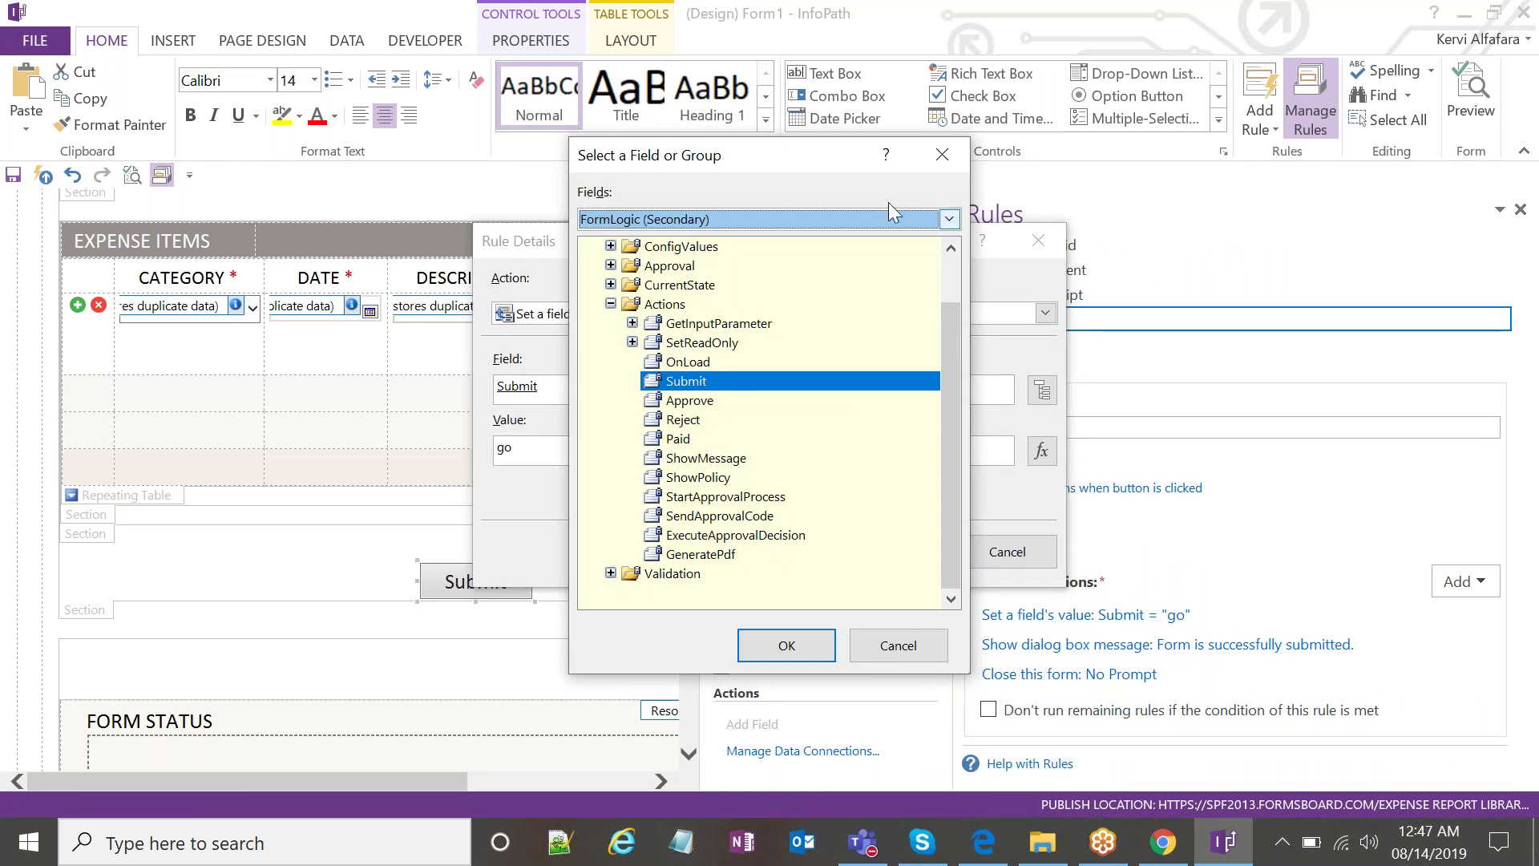
click(942, 154)
click(1038, 240)
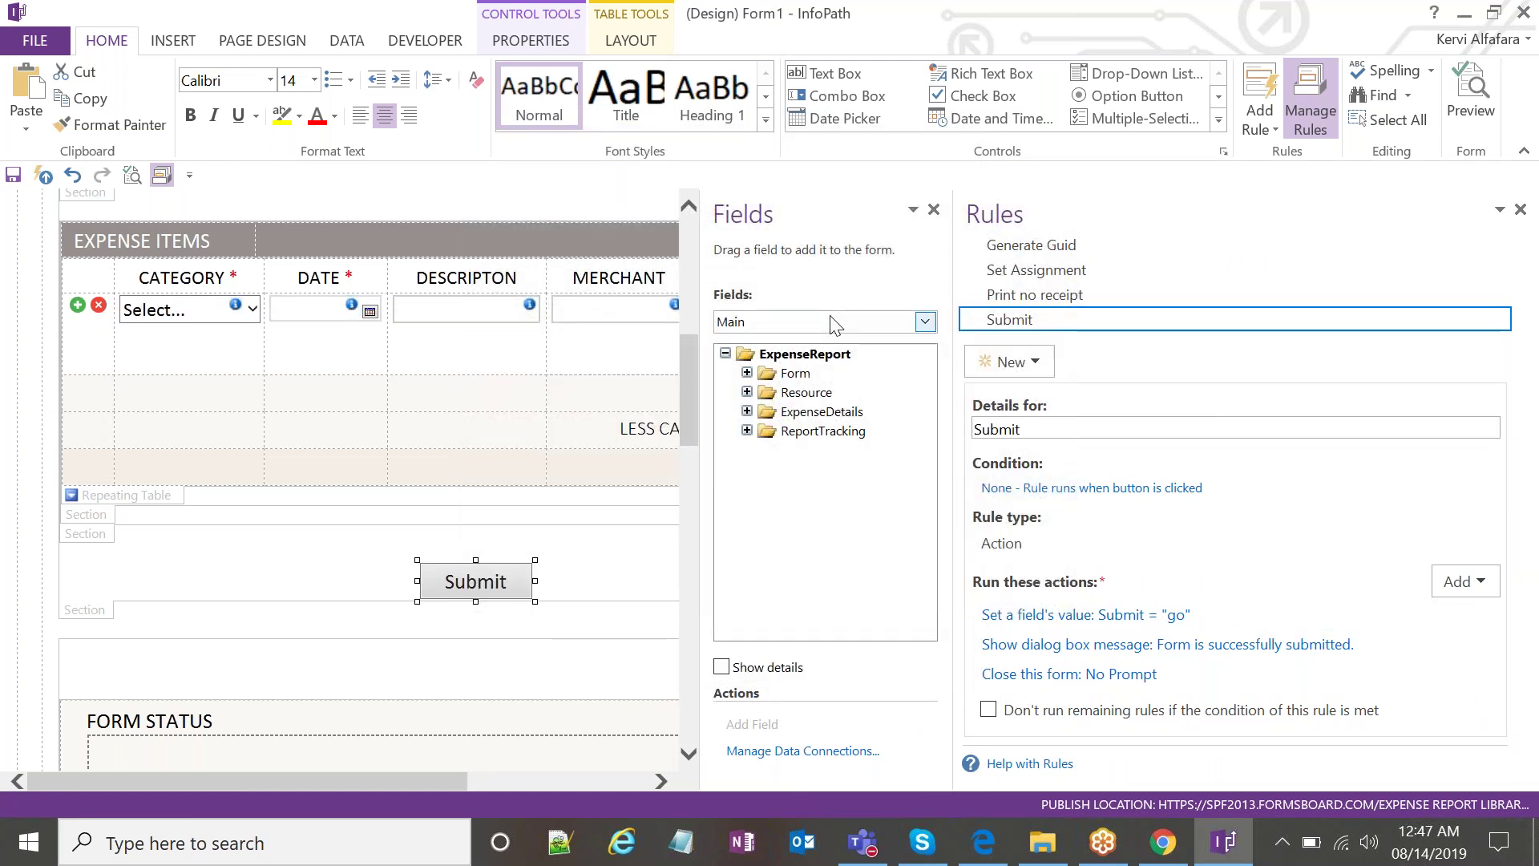
Display the FormLogic secondary data source in the Fields pane and expand its Actions group.
click(839, 329)
click(839, 322)
click(802, 426)
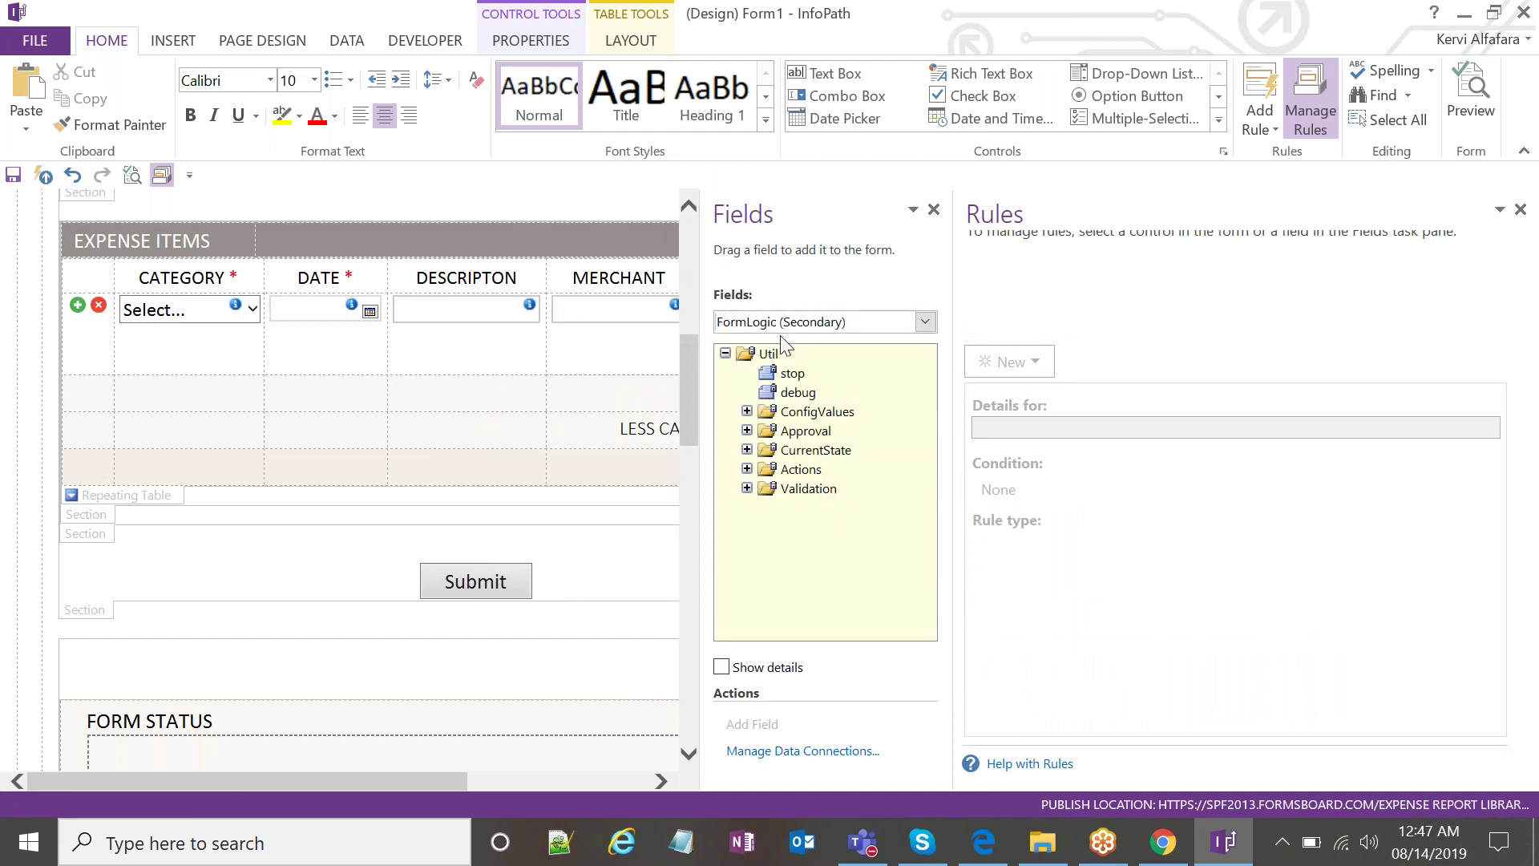
click(747, 469)
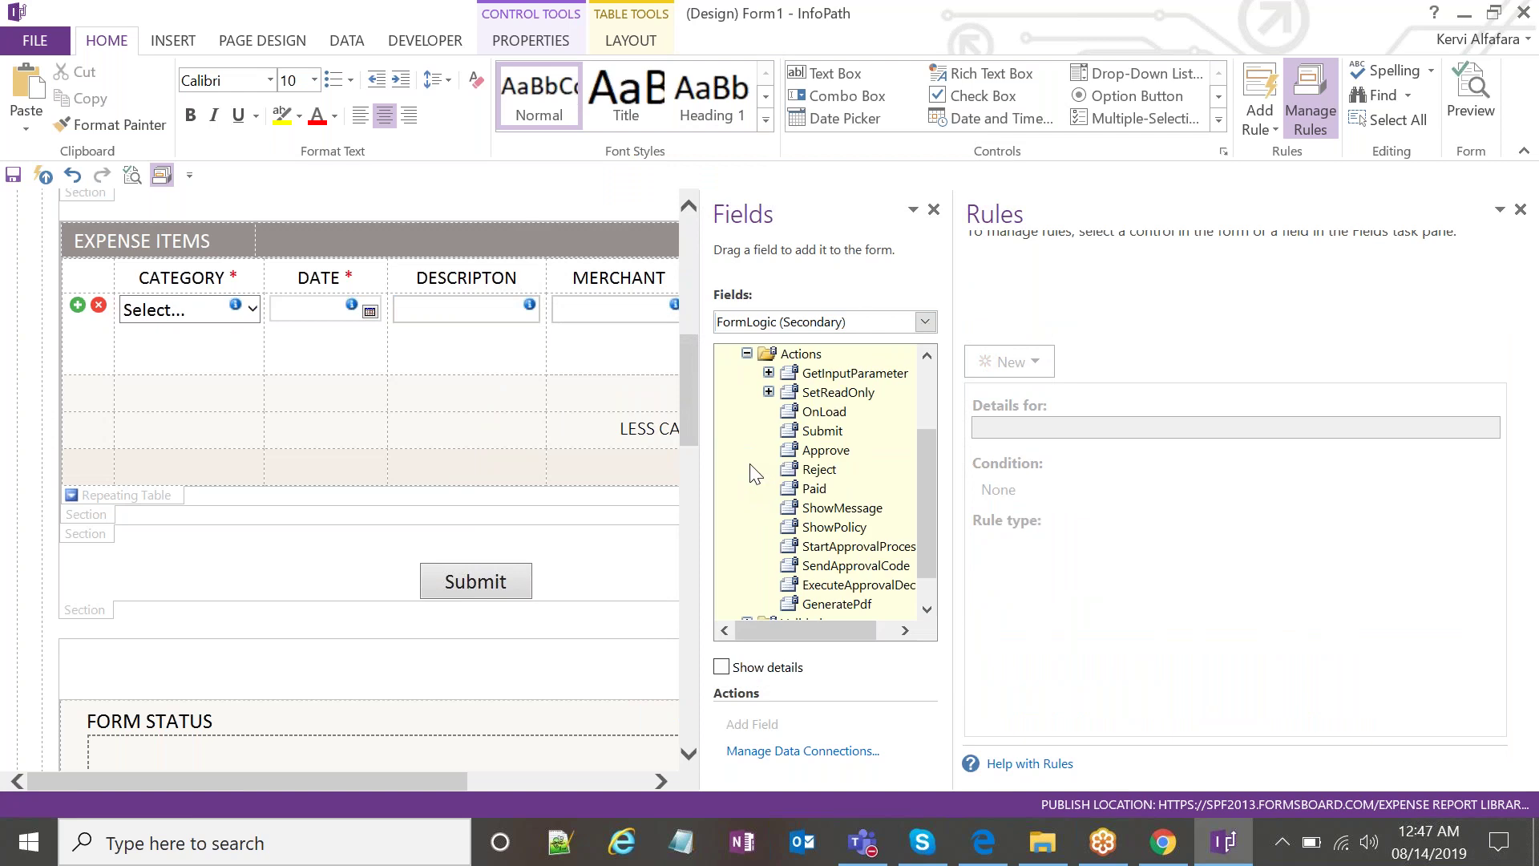
scroll(837, 385, down, 1)
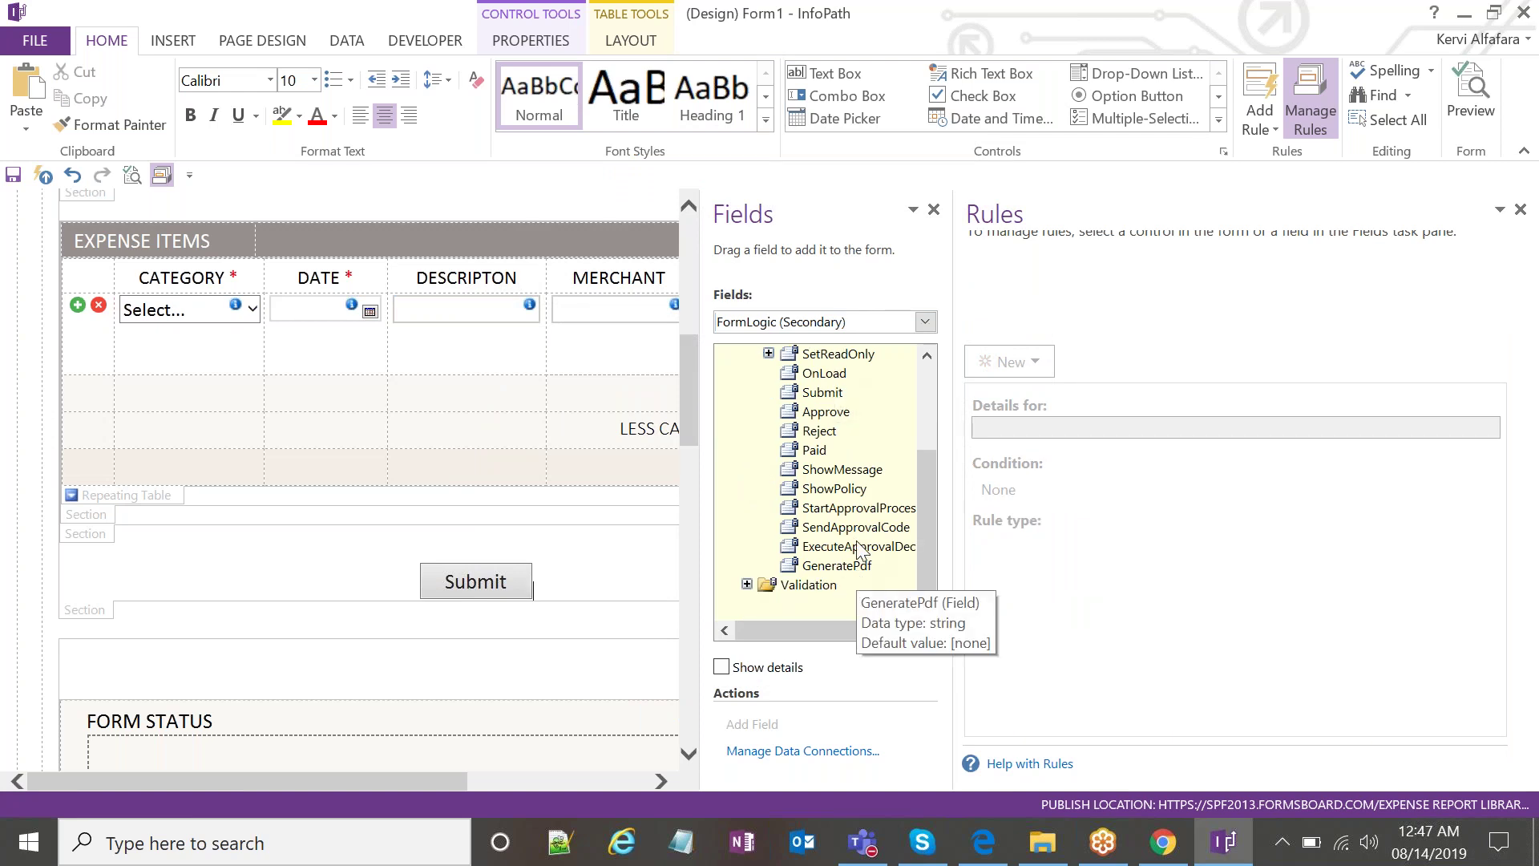
scroll(877, 447, up, 1)
Select the Submit field under Actions and examine its Generate PDF rule and the GeneratePdf field it targets.
click(830, 449)
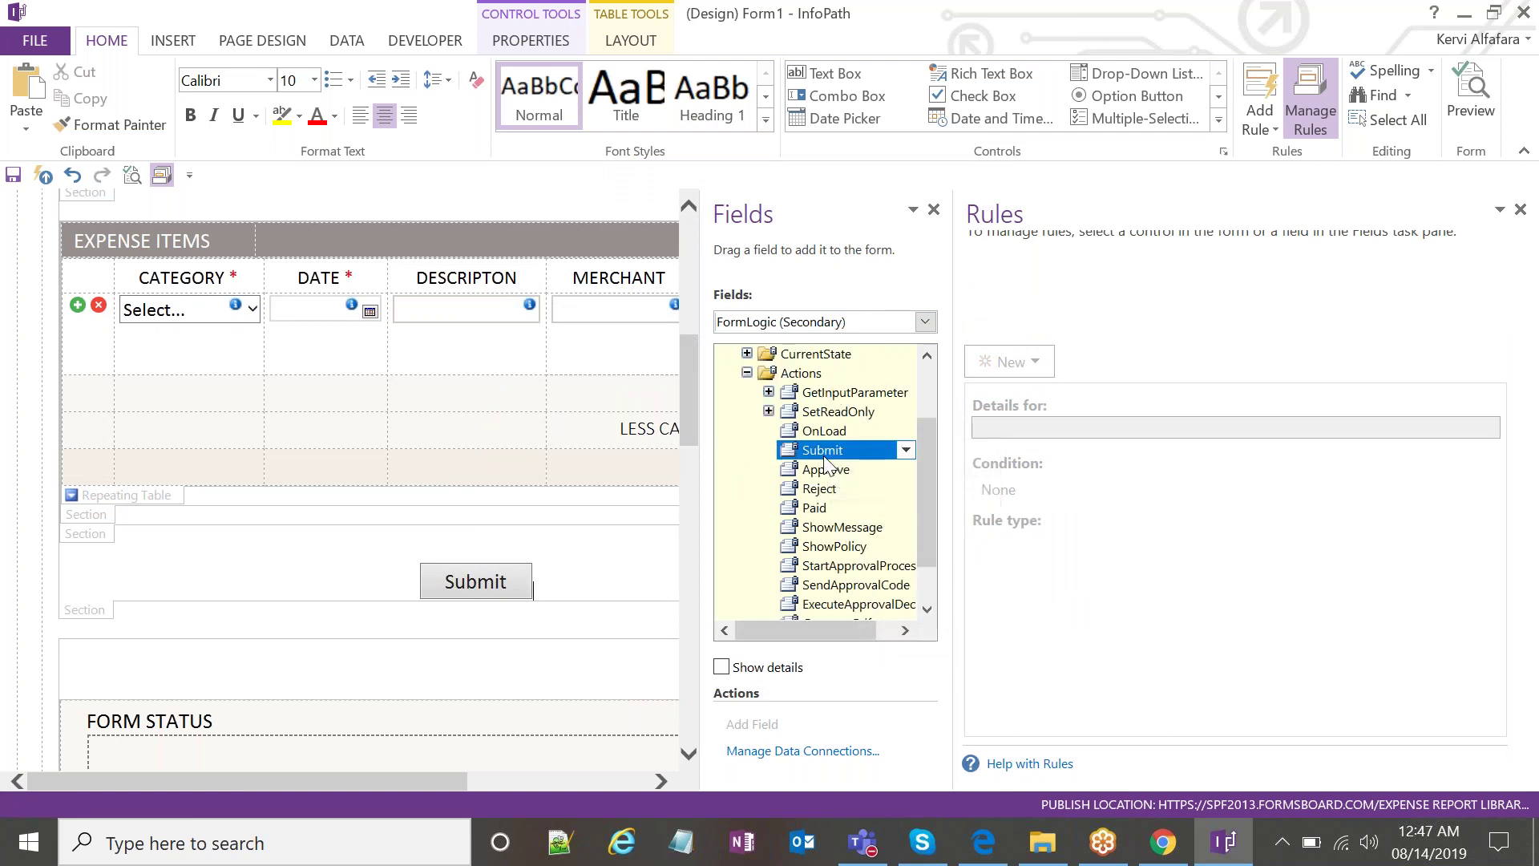
click(1041, 293)
click(1044, 368)
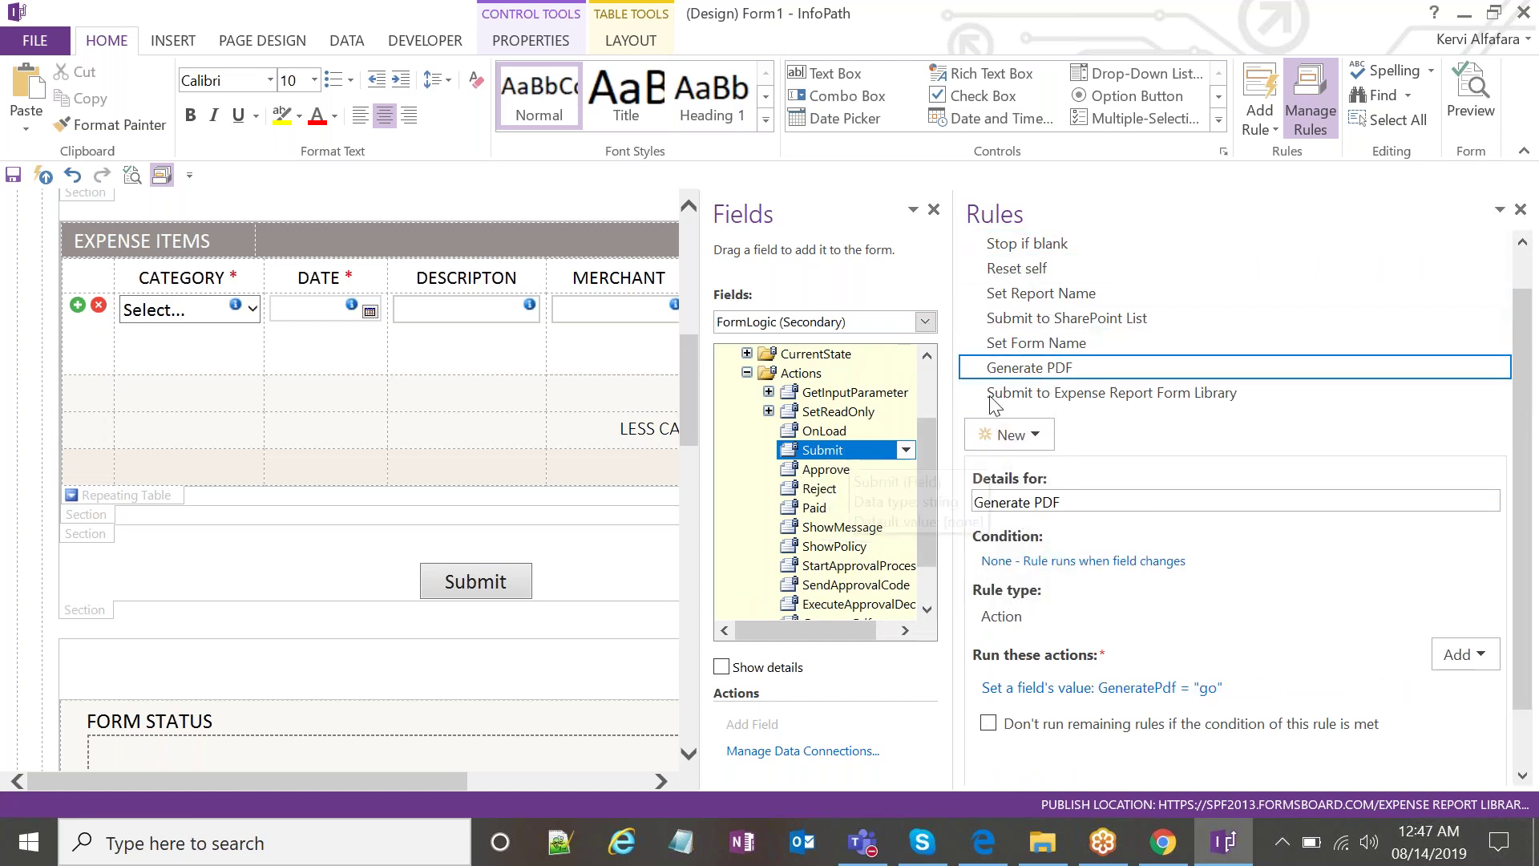
scroll(1097, 405, down, 2)
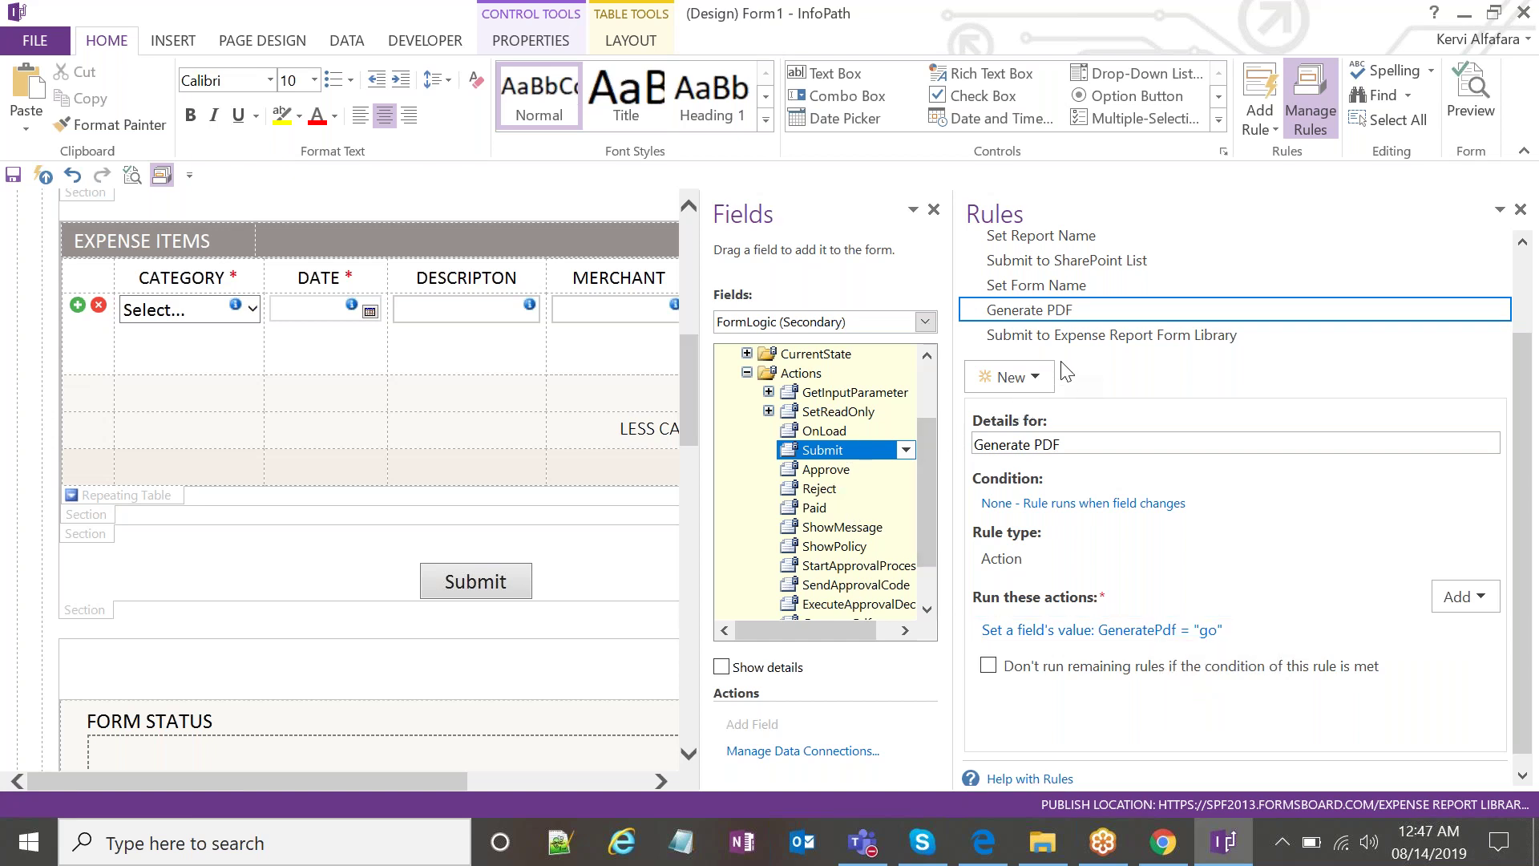
scroll(912, 442, down, 1)
scroll(854, 509, up, 1)
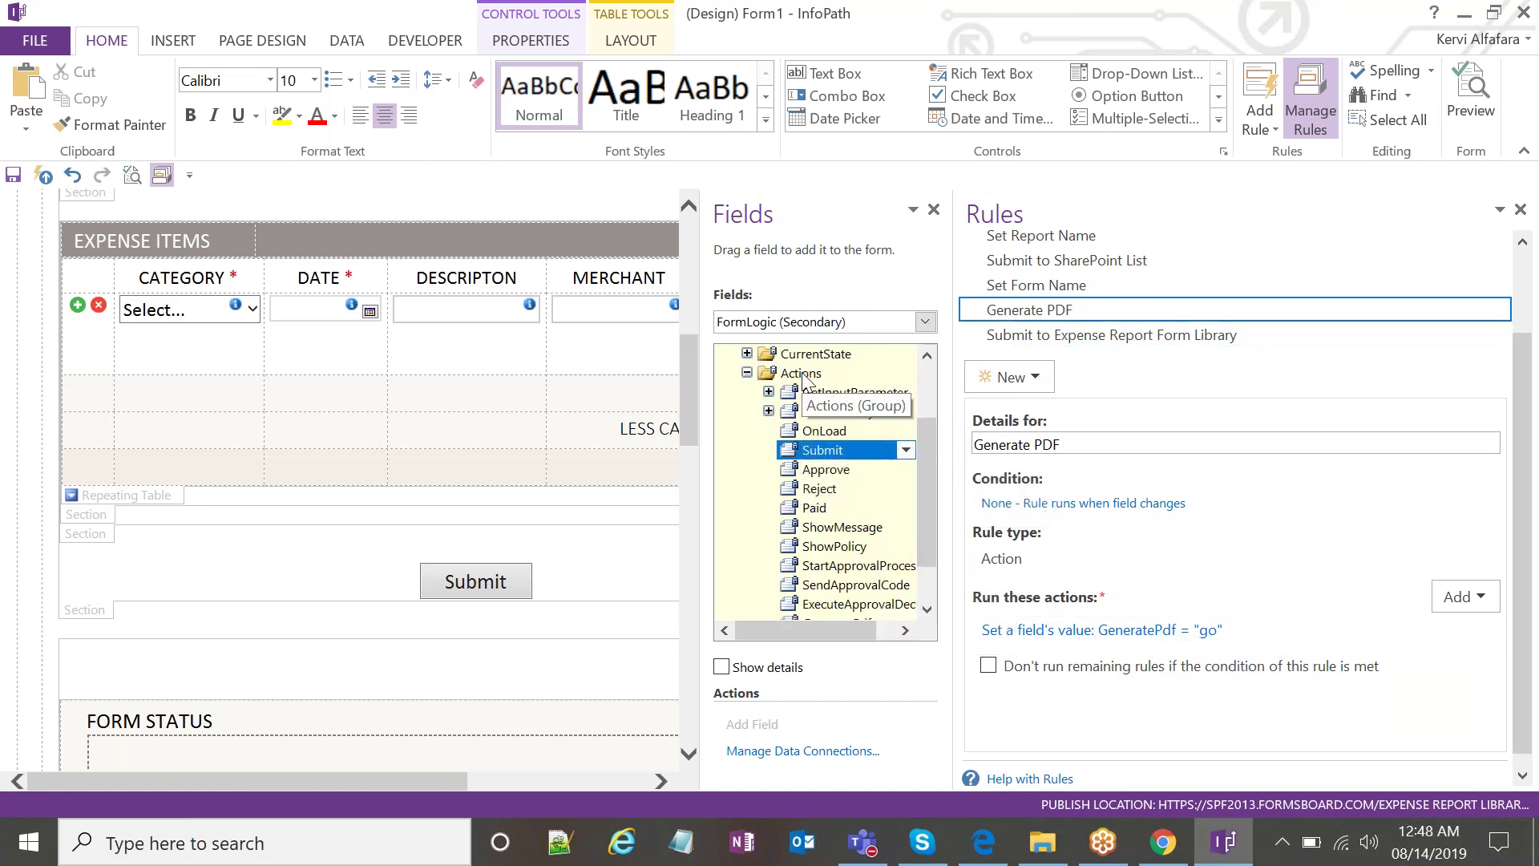
scroll(842, 394, down, 1)
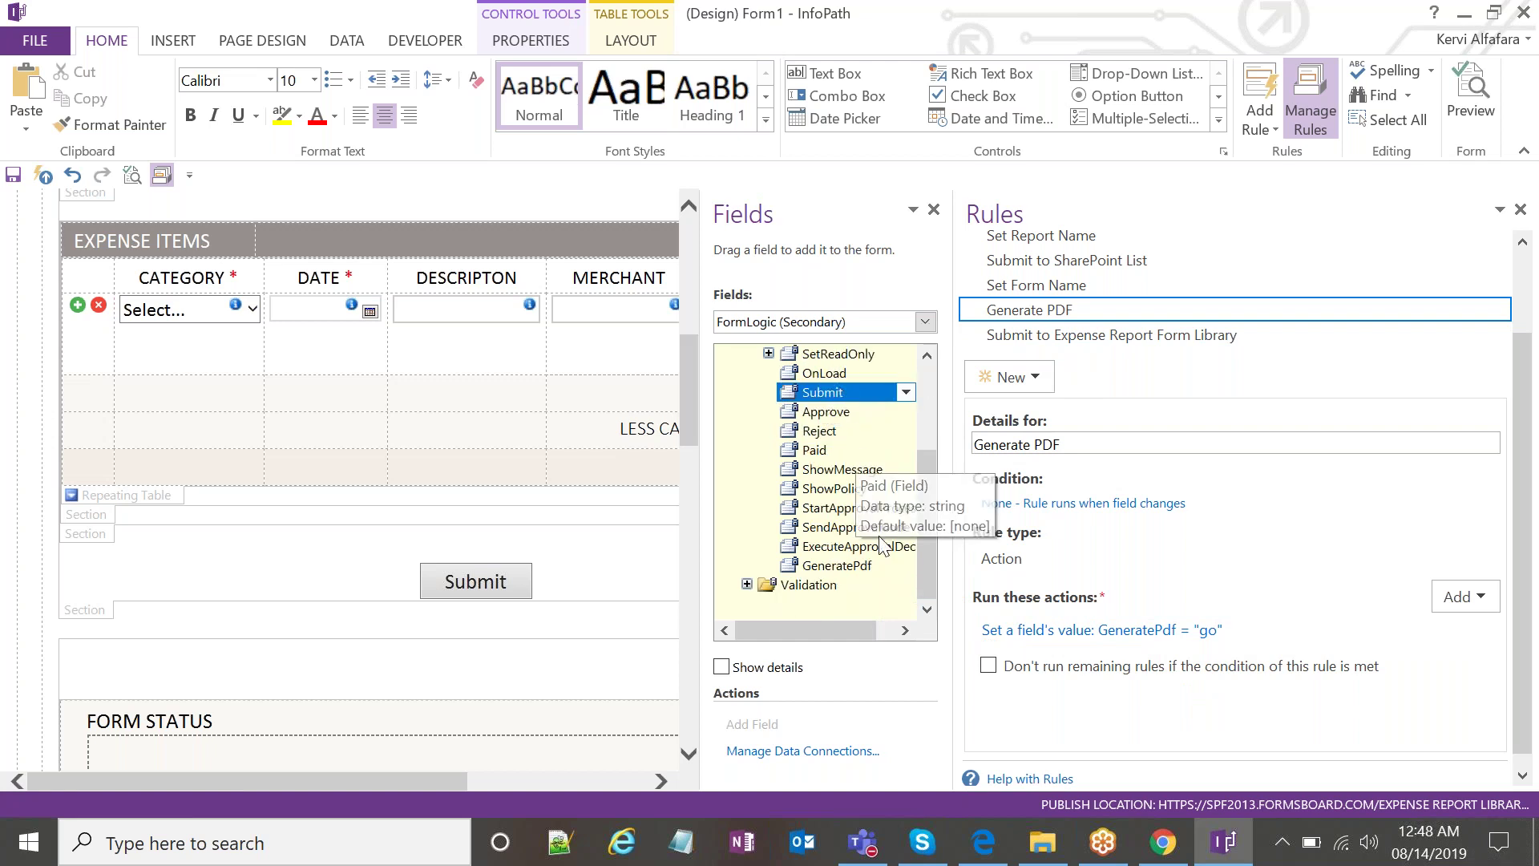
Select the GeneratePdf field, open its Create SharePoint Folder rule, and widen the Rules pane to examine its actions.
click(855, 568)
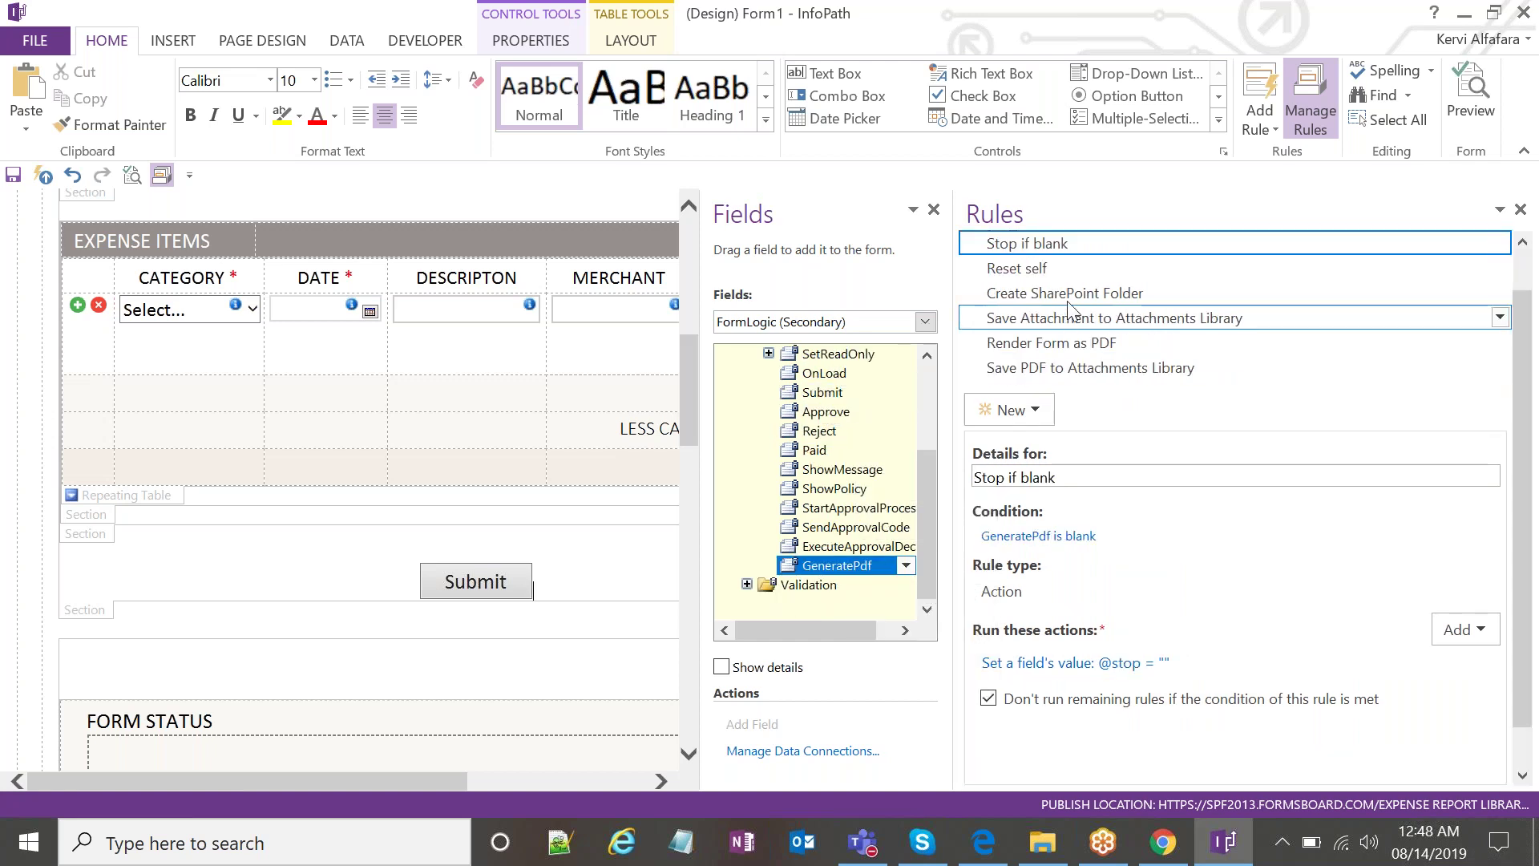
click(1066, 295)
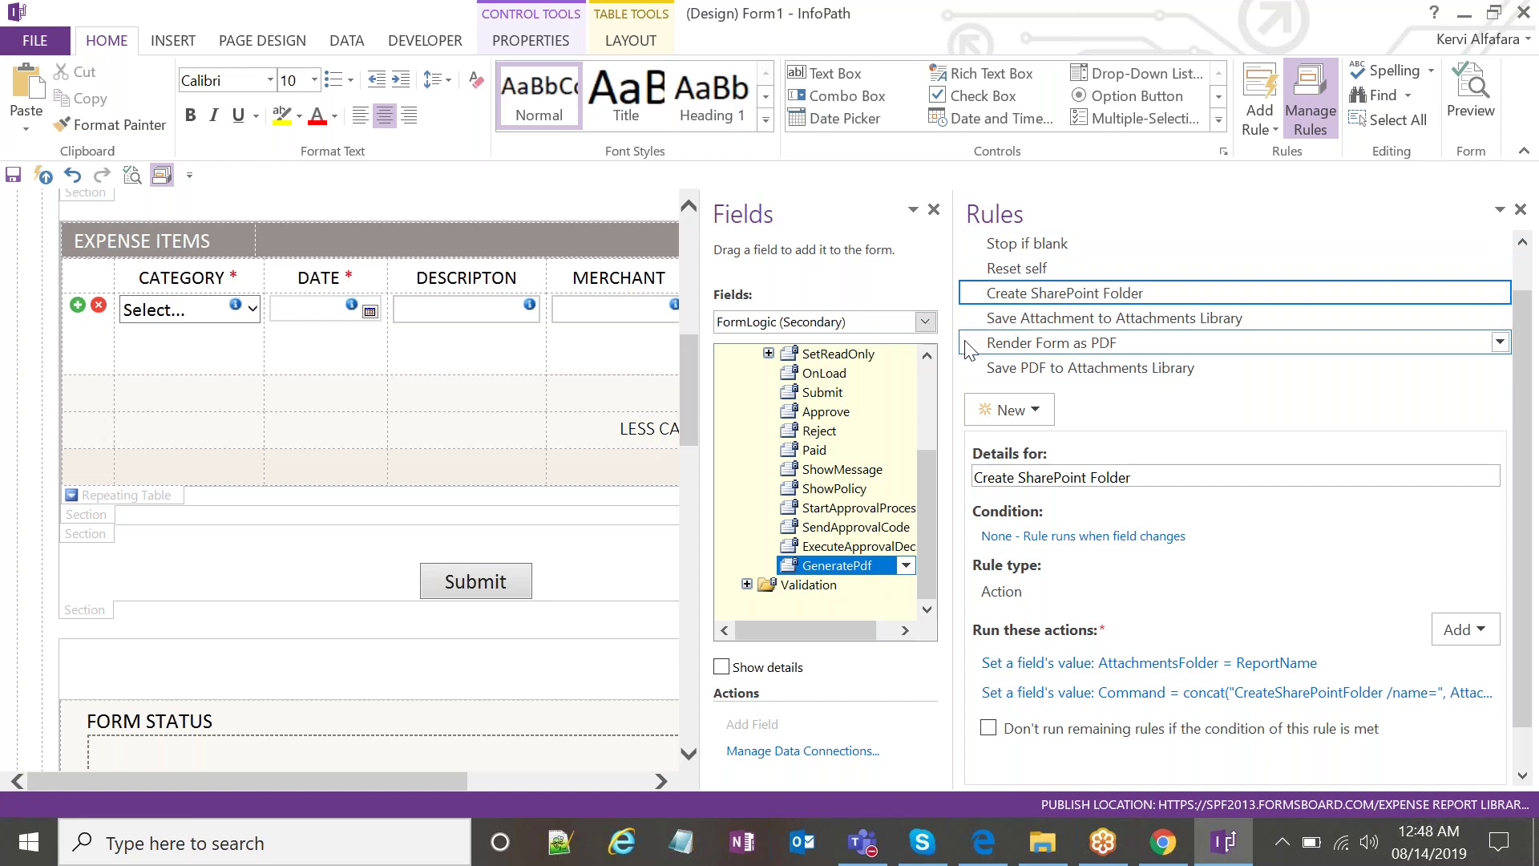
drag(953, 361, 848, 361)
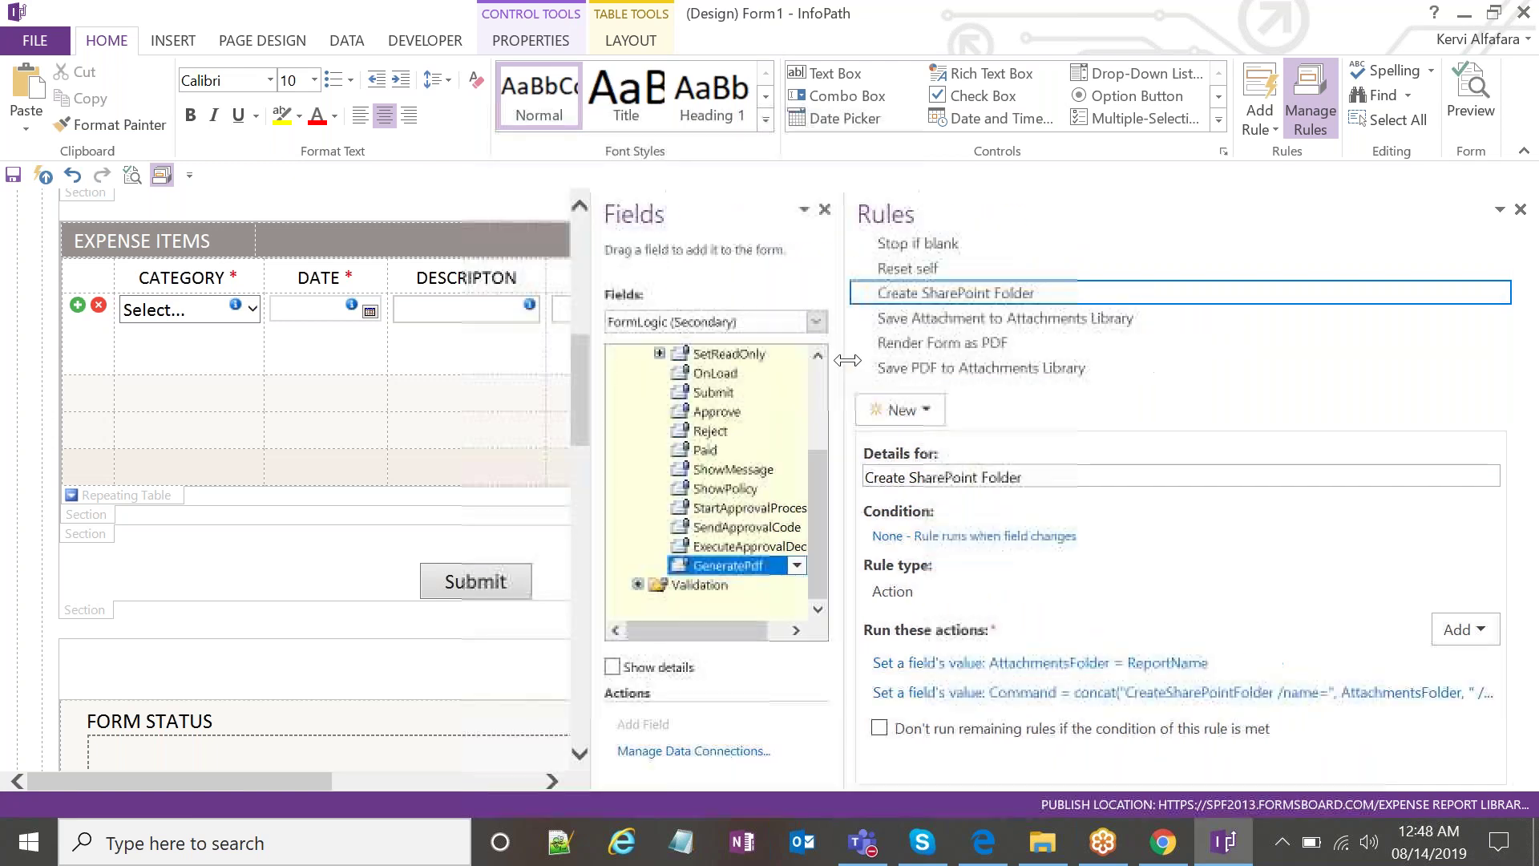
click(1012, 318)
click(1011, 295)
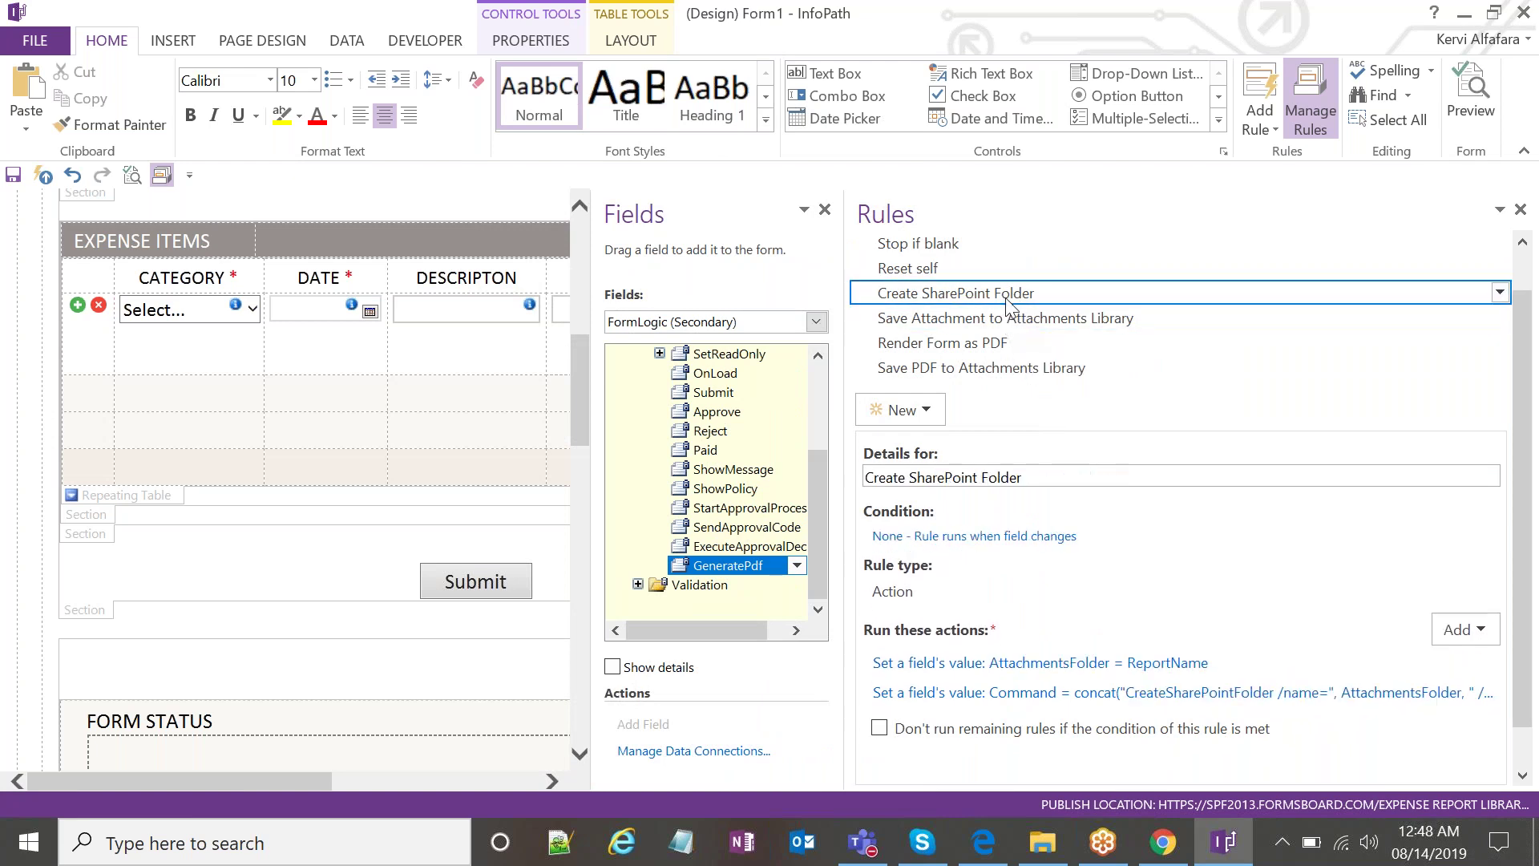
scroll(1016, 344, up, 1)
scroll(1016, 353, down, 1)
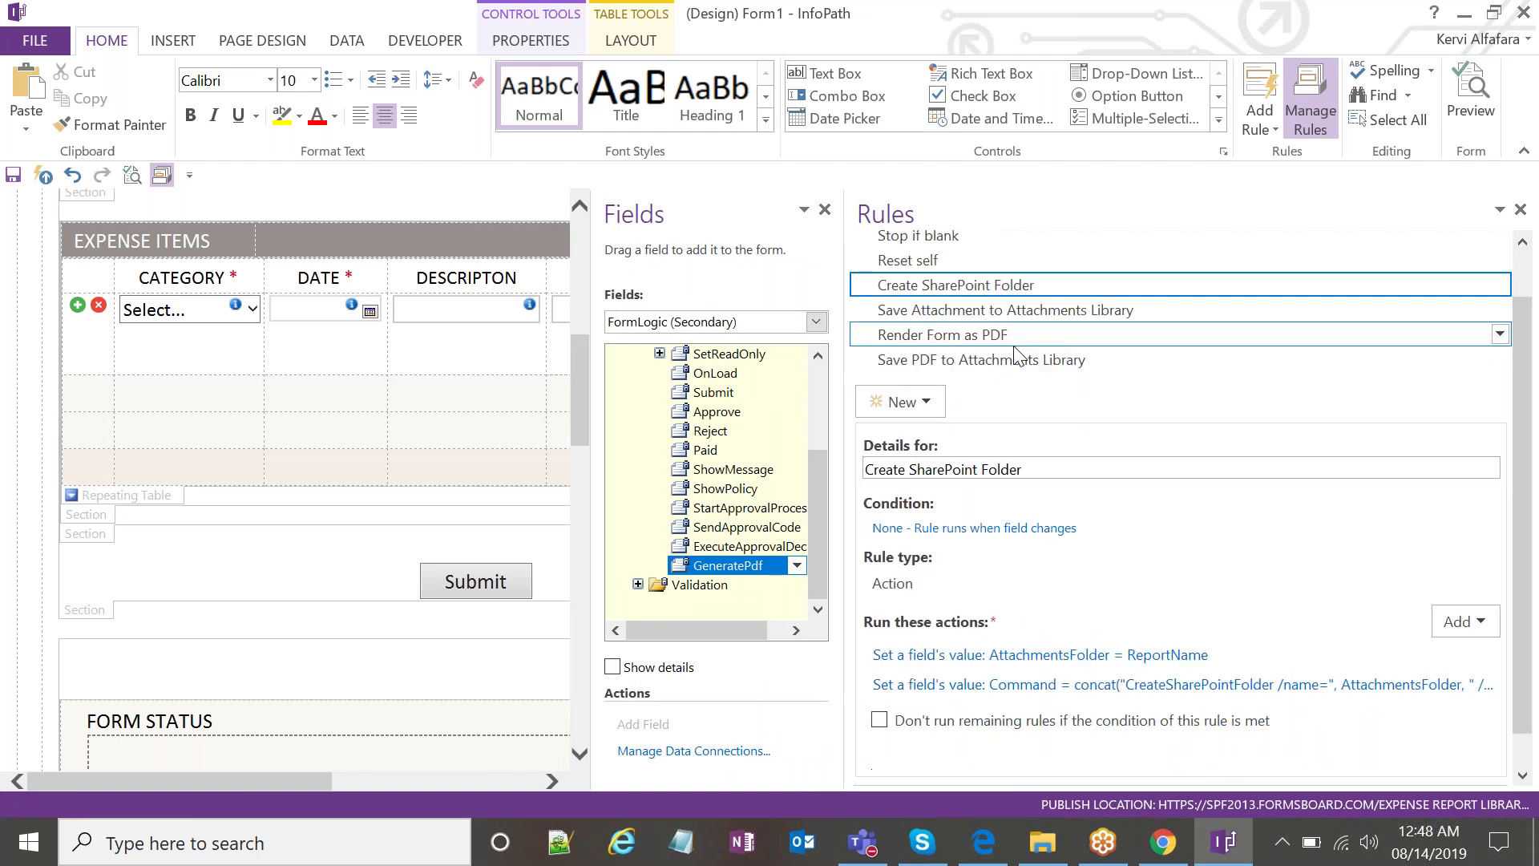
scroll(1012, 352, up, 1)
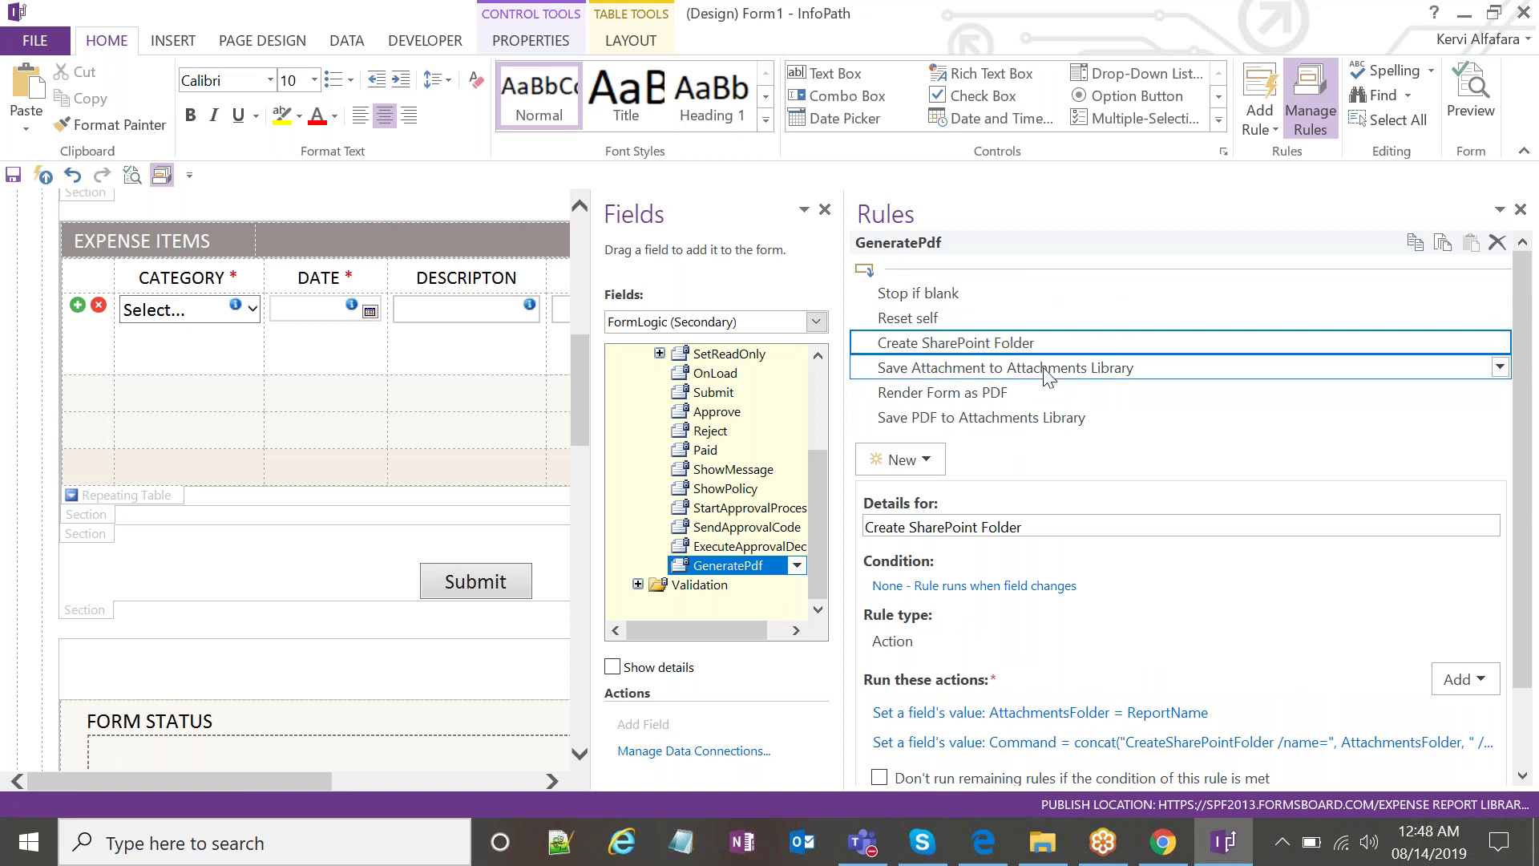
scroll(1094, 437, down, 1)
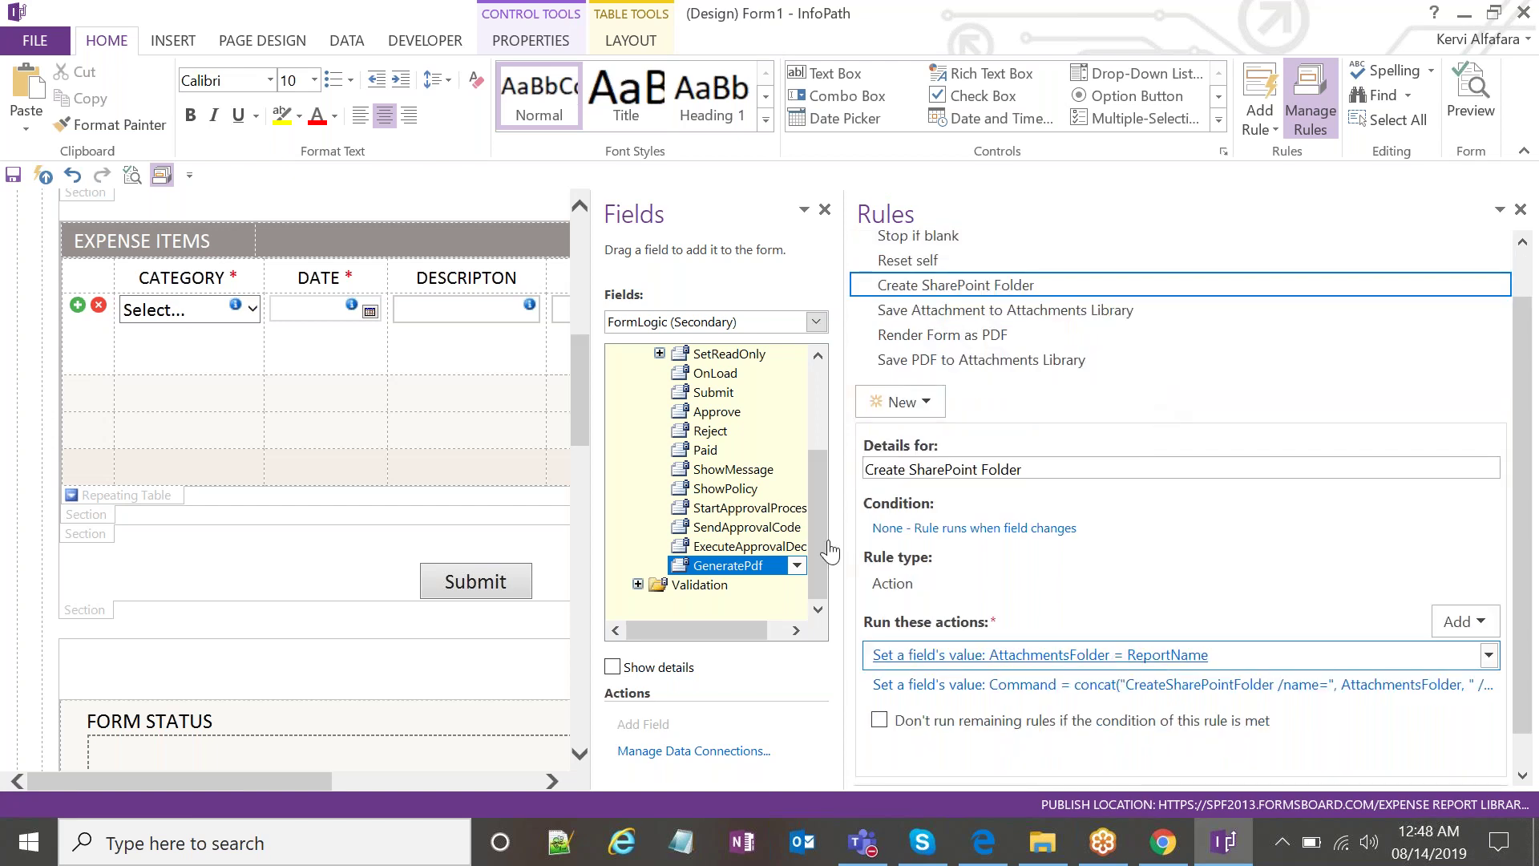
Open the formula behind the Create SharePoint Folder rule's Command action and examine the CreateSharePointFolder command and its /name parameter.
click(1074, 653)
click(783, 388)
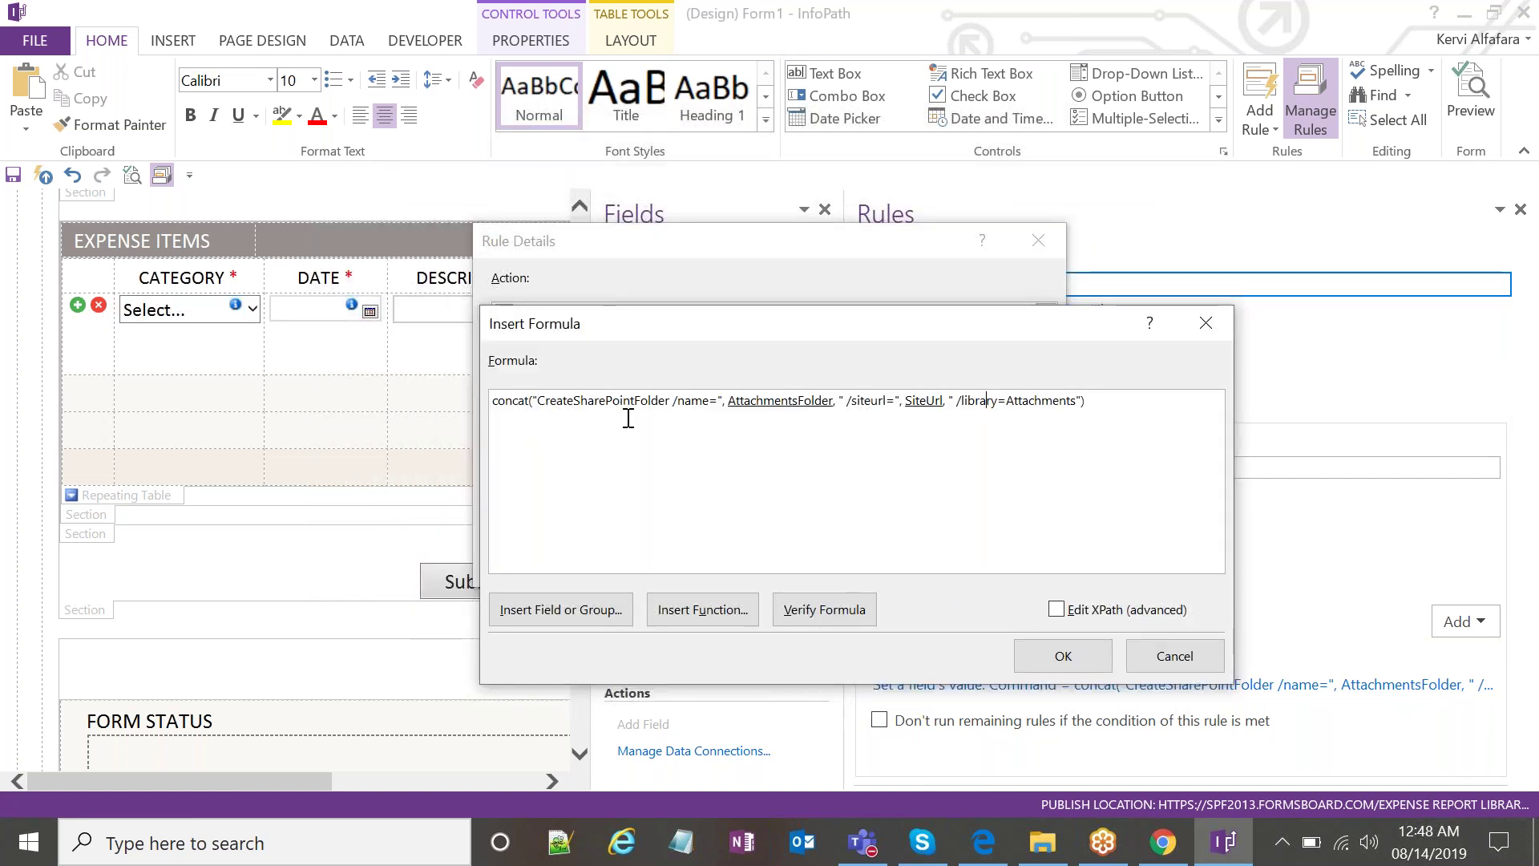
click(625, 411)
click(708, 413)
double_click(880, 422)
click(852, 444)
click(695, 405)
click(723, 456)
double_click(703, 410)
click(729, 422)
click(702, 411)
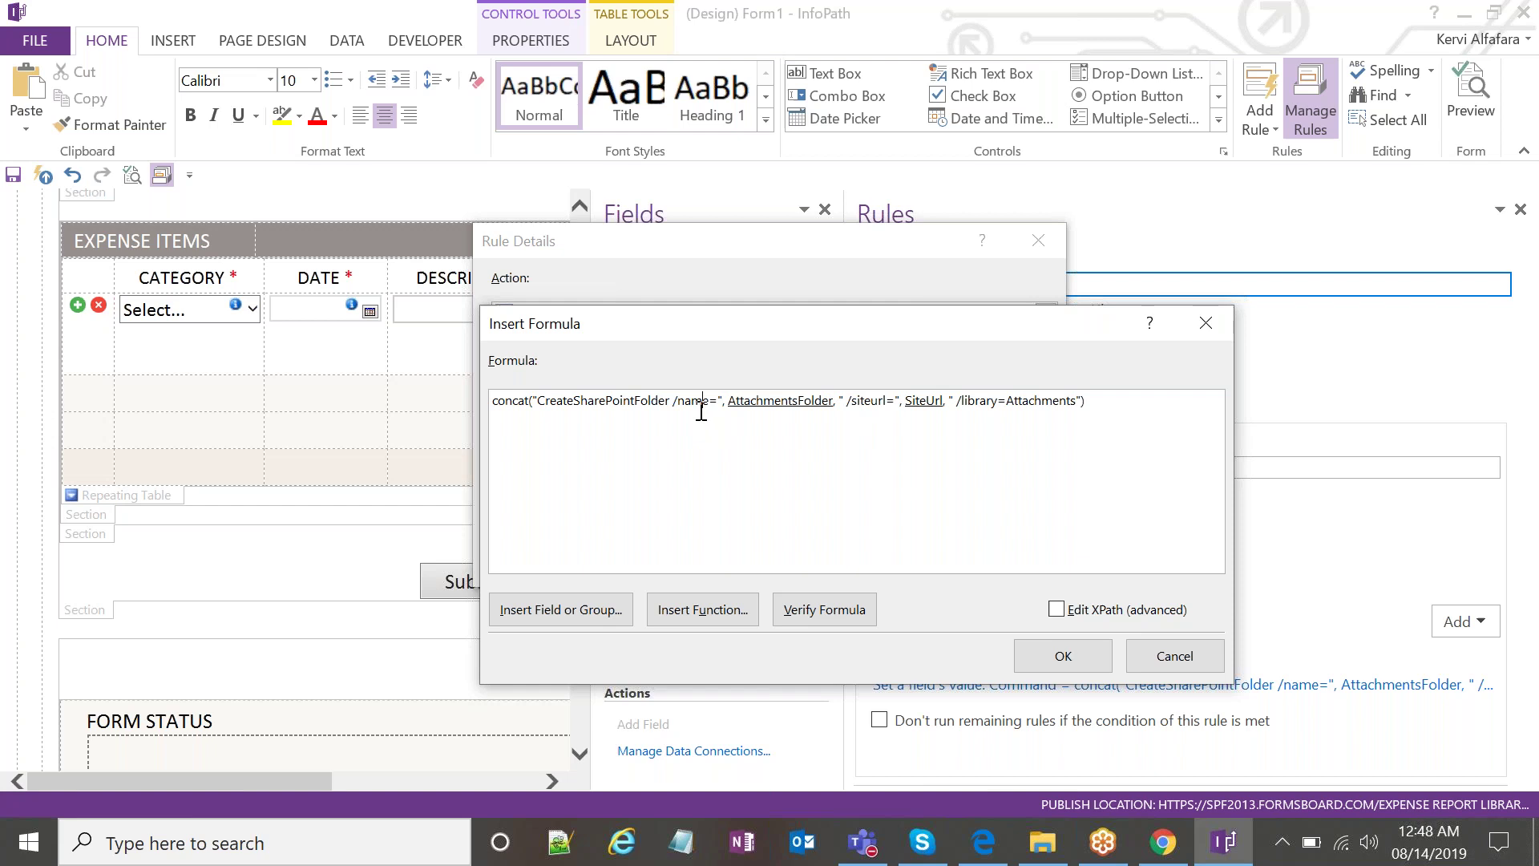
Inspect the AttachmentsFolder field reference in the CreateSharePointFolder formula and examine the /siteurl parameter.
double_click(790, 405)
key(Return)
click(874, 427)
double_click(875, 401)
Check which field the SiteUrl reference in the CreateSharePointFolder formula points to, then close the field selection without changes.
double_click(938, 410)
click(1042, 243)
double_click(925, 400)
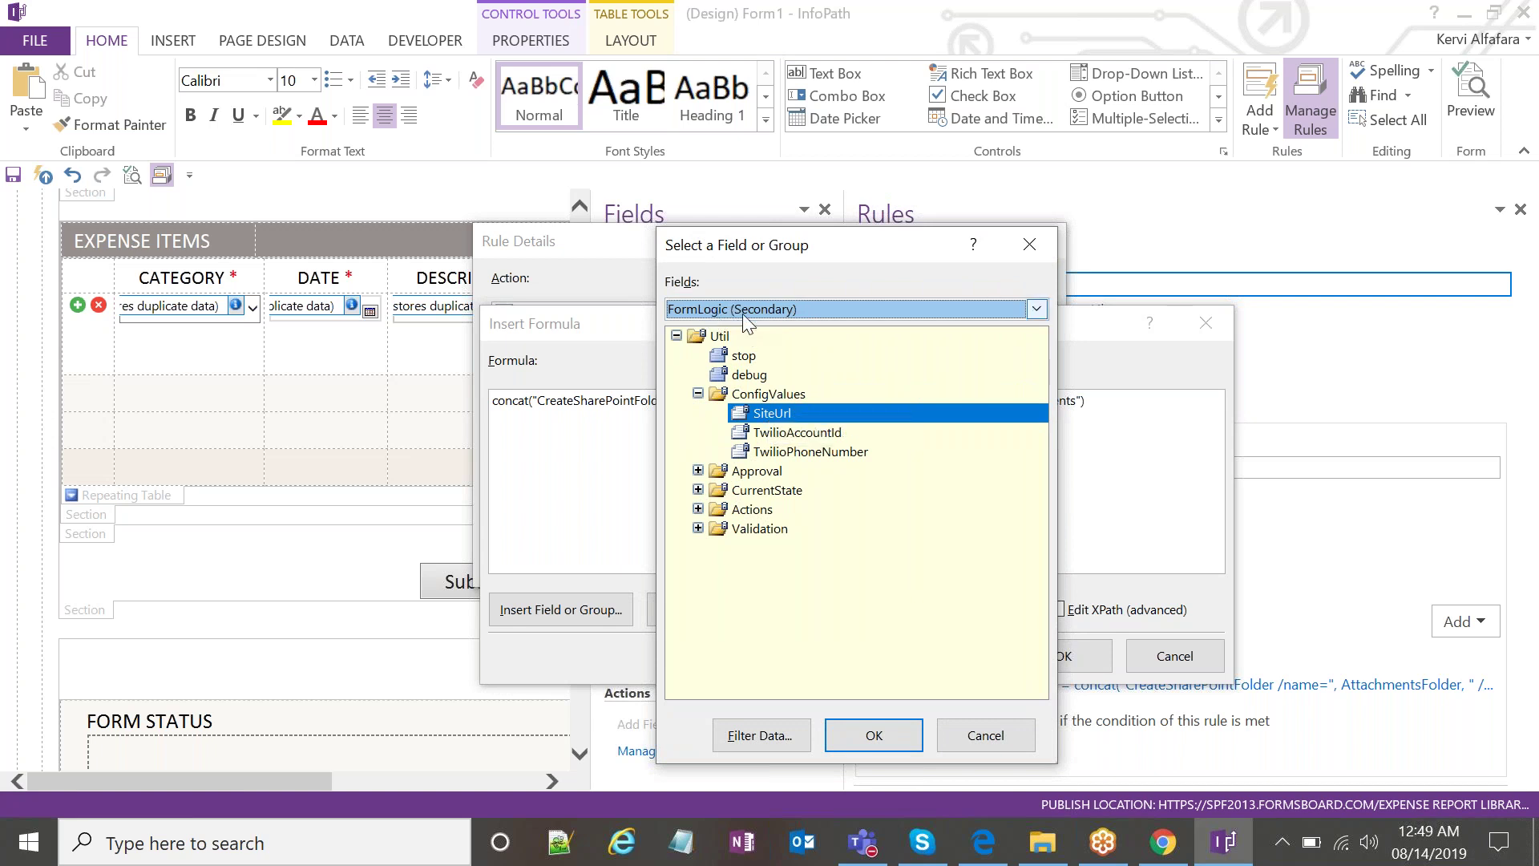
key(Return)
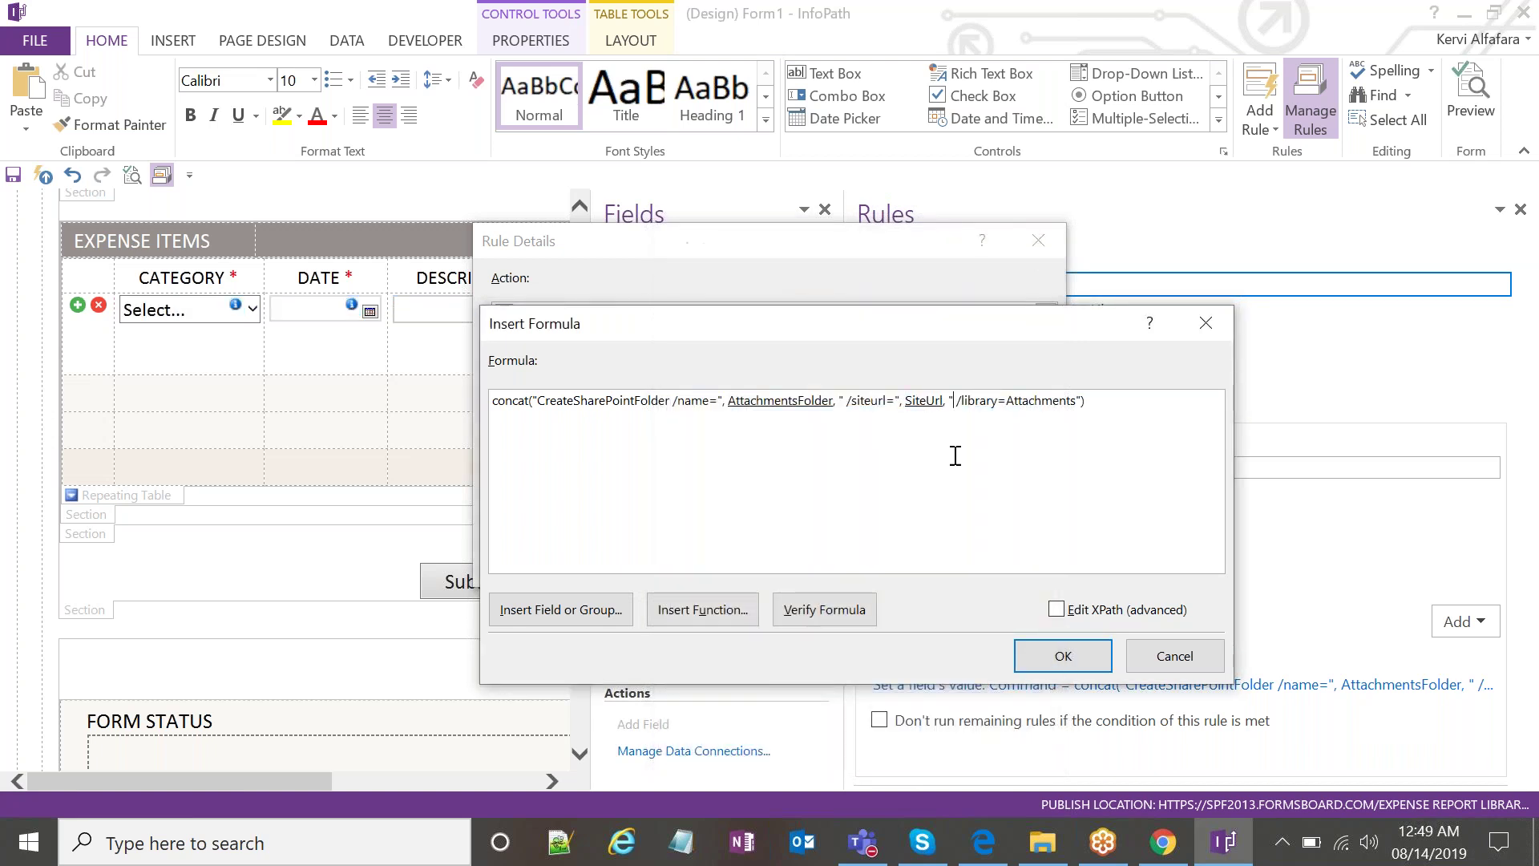
click(929, 400)
double_click(929, 401)
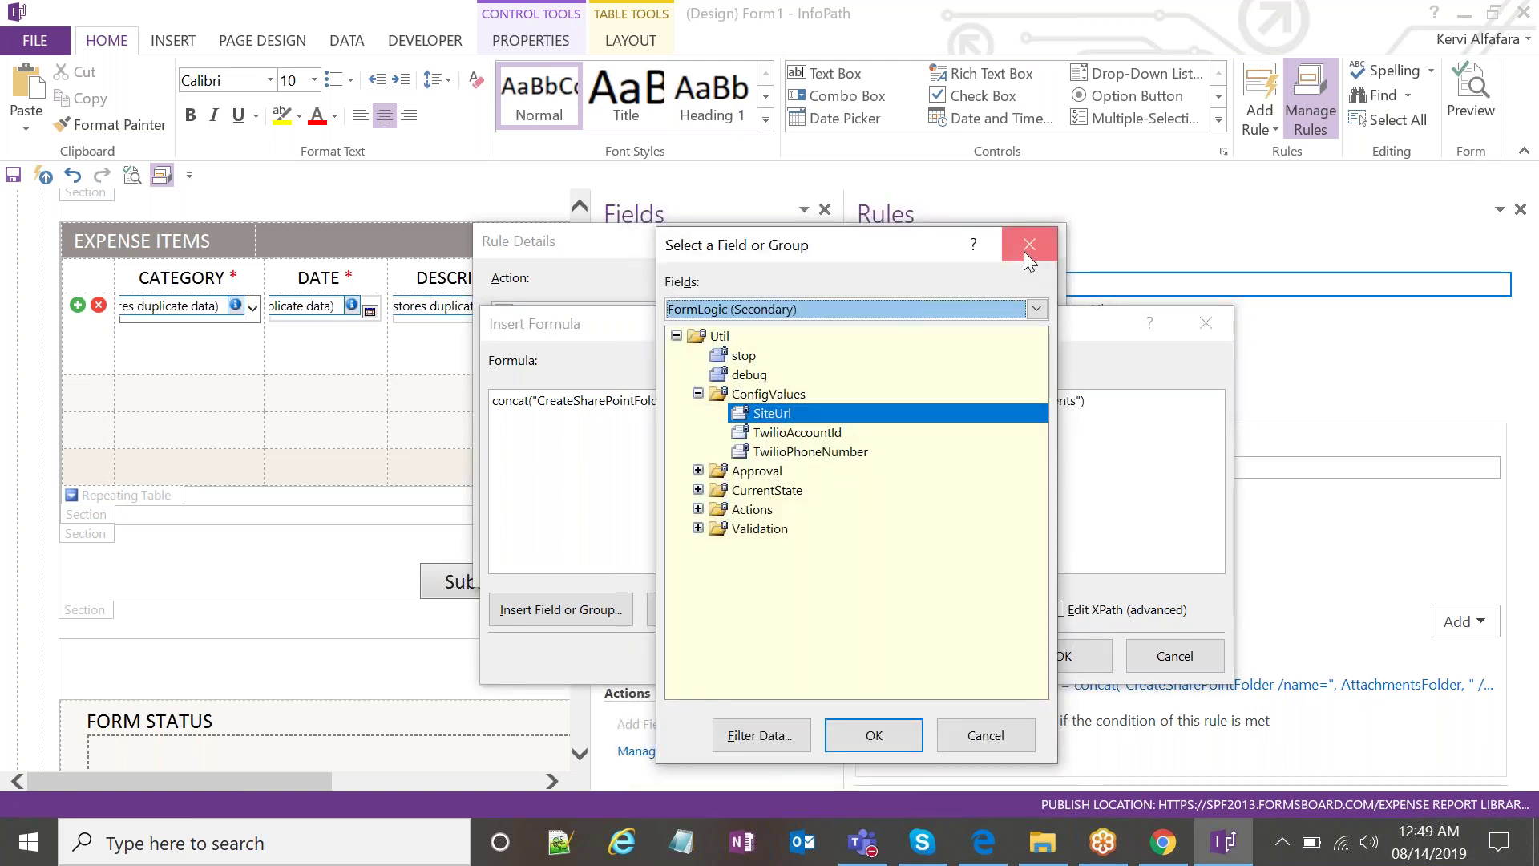
click(1022, 252)
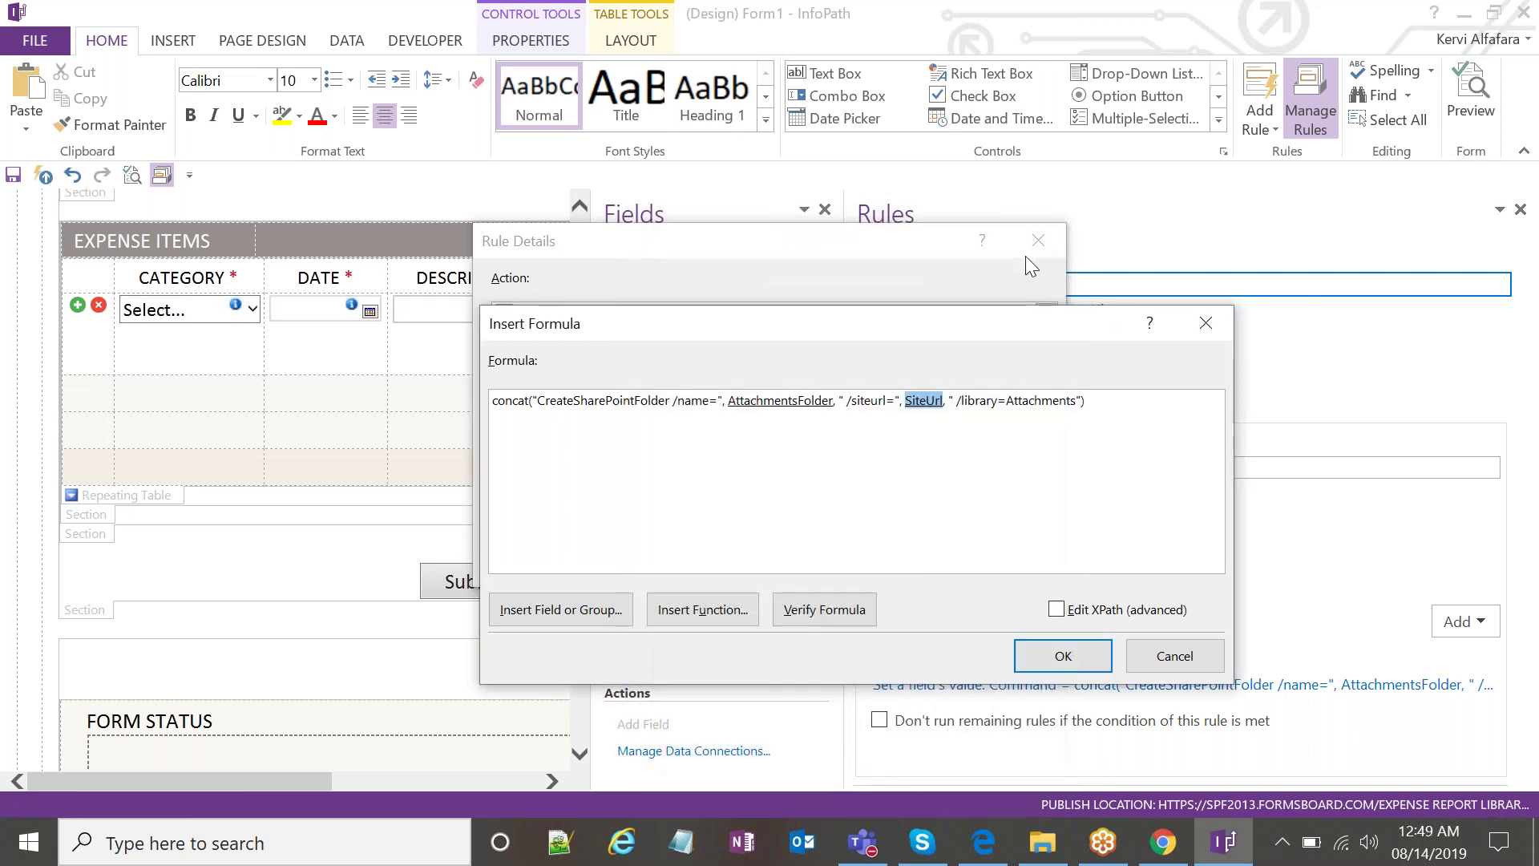
drag(999, 329, 986, 336)
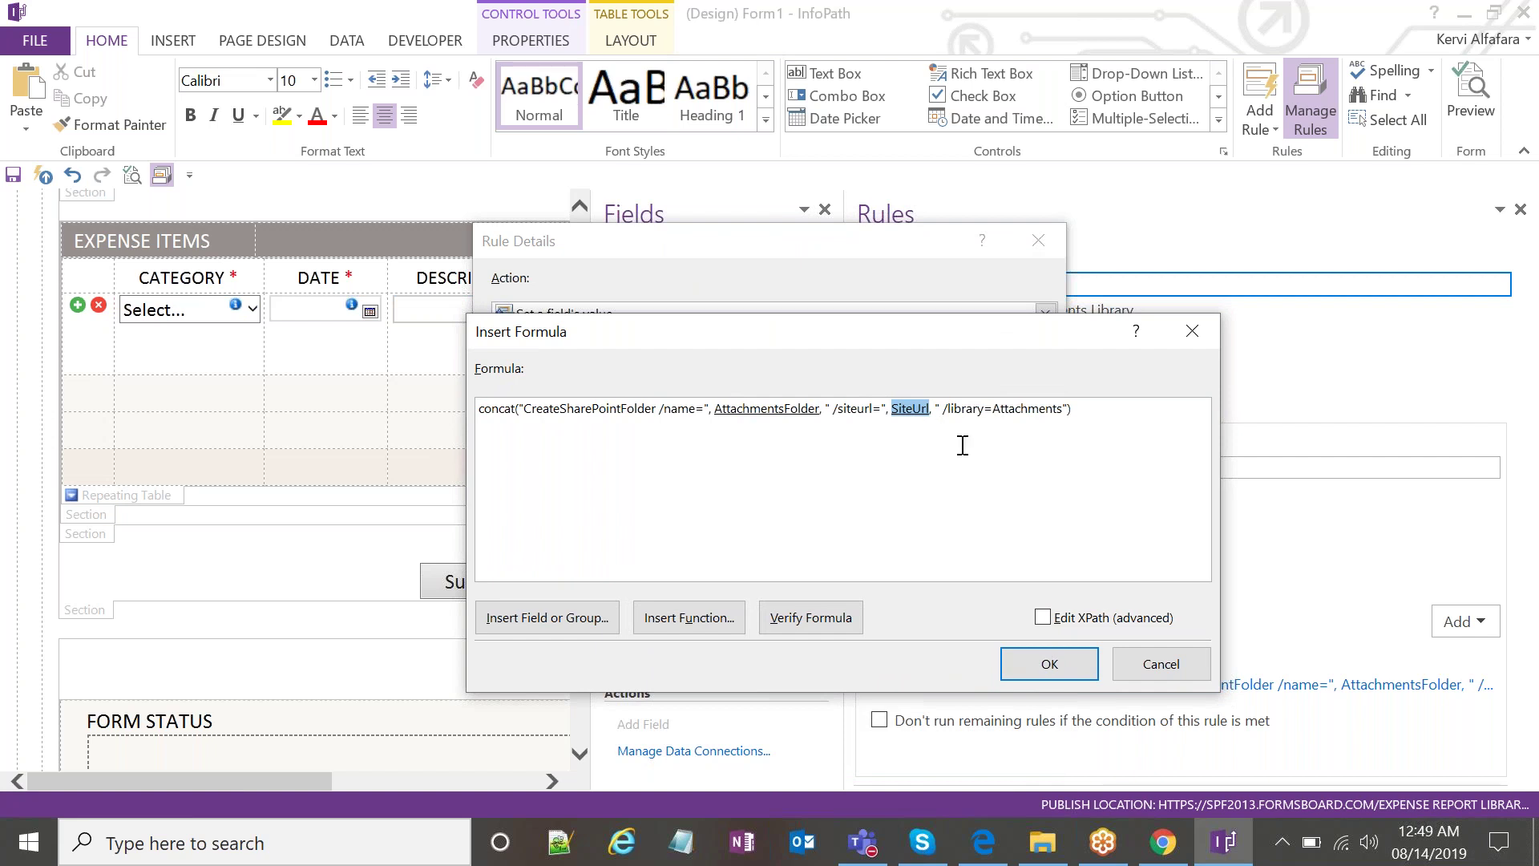
double_click(922, 412)
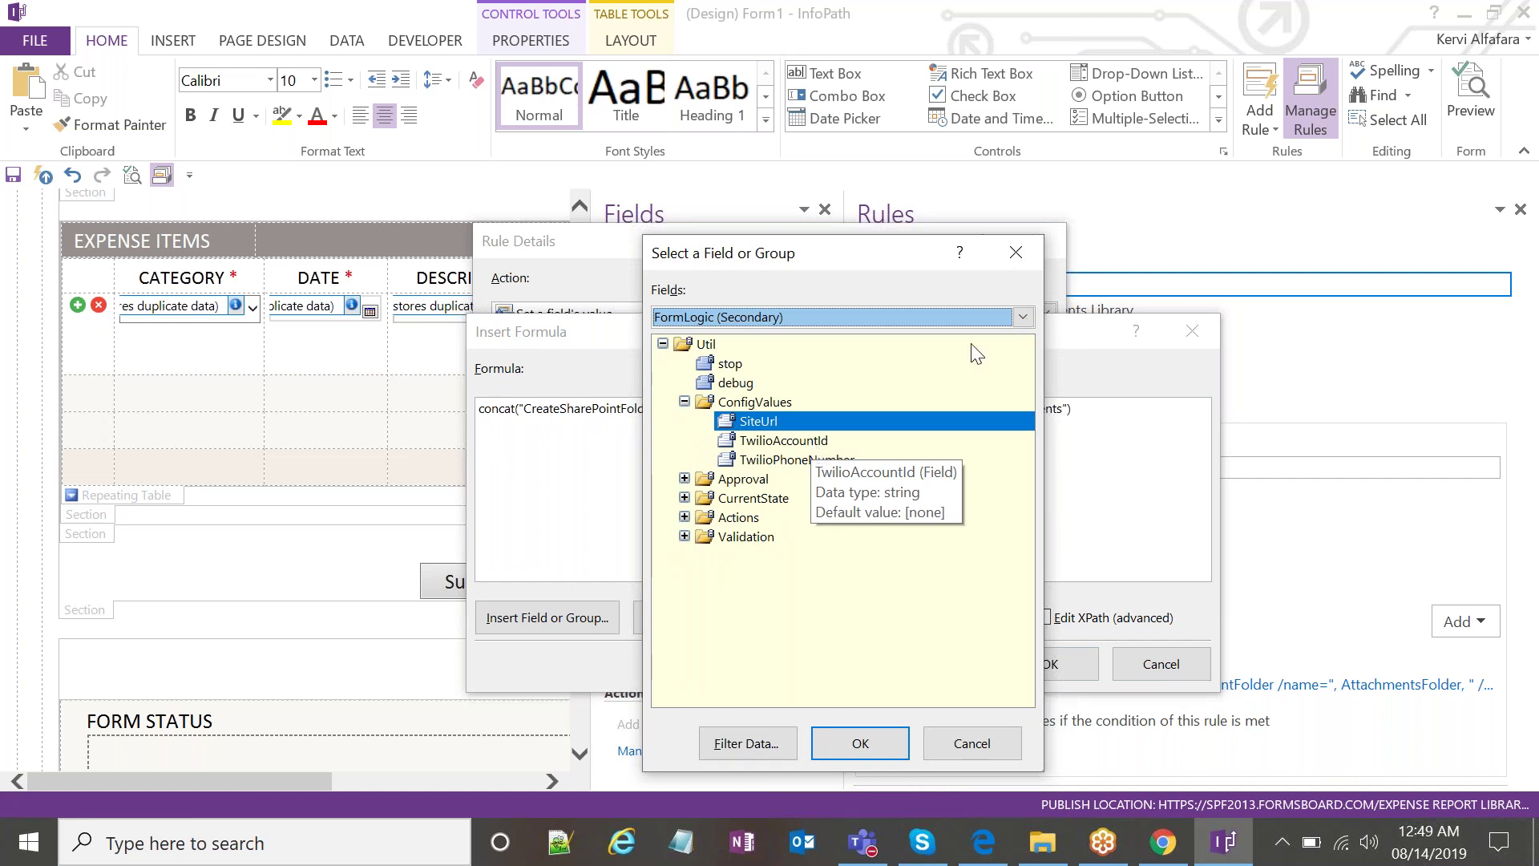
click(1016, 253)
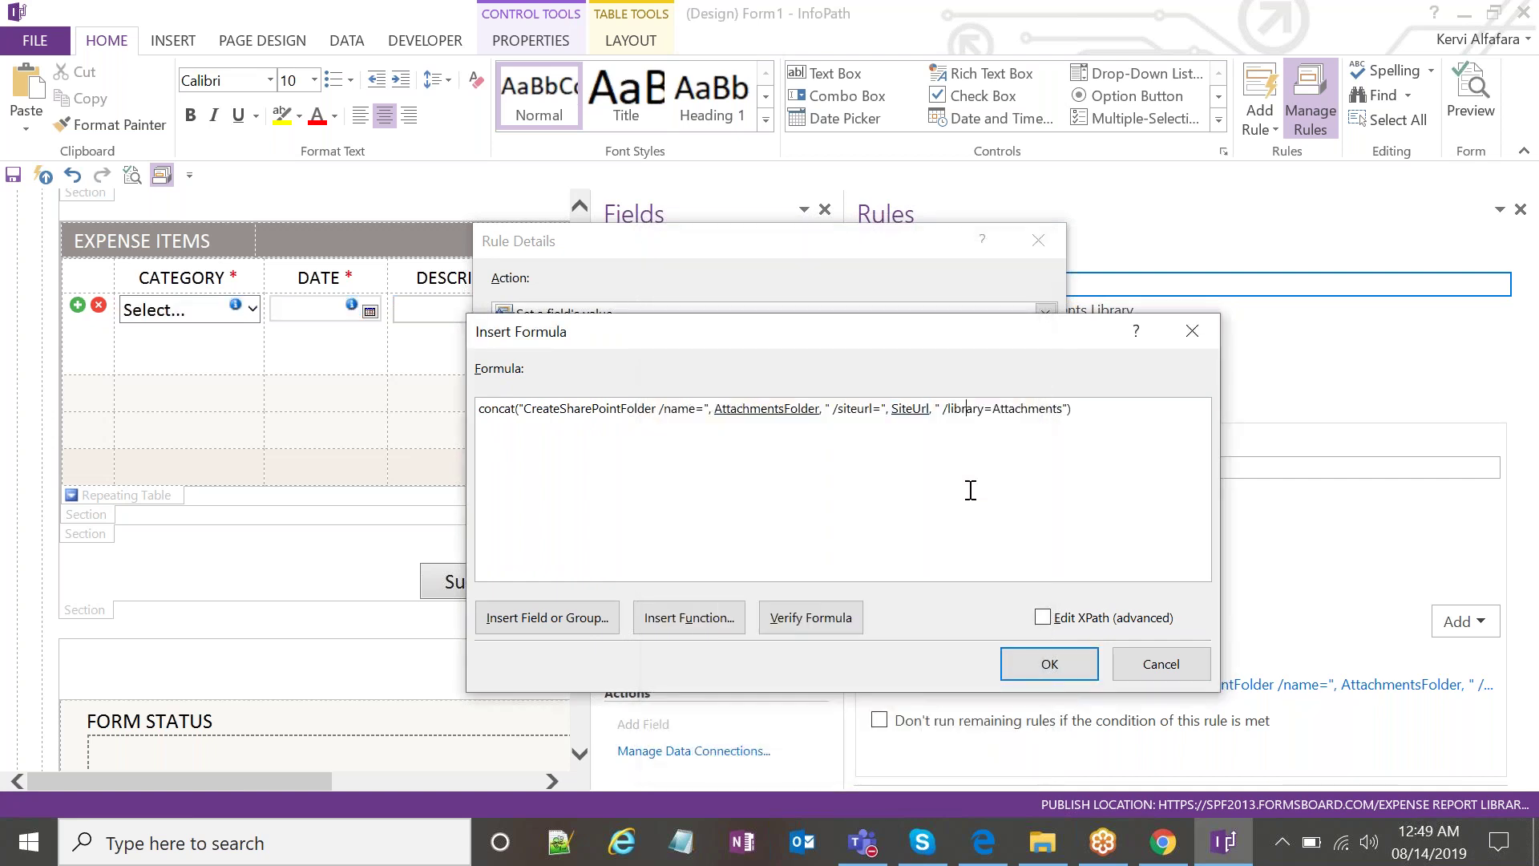
Examine the /library=Attachments parameter of the CreateSharePointFolder formula, then close the formula and cancel the rule details.
double_click(957, 420)
click(978, 431)
double_click(1030, 410)
click(1027, 418)
double_click(1028, 408)
click(1083, 449)
key(Return)
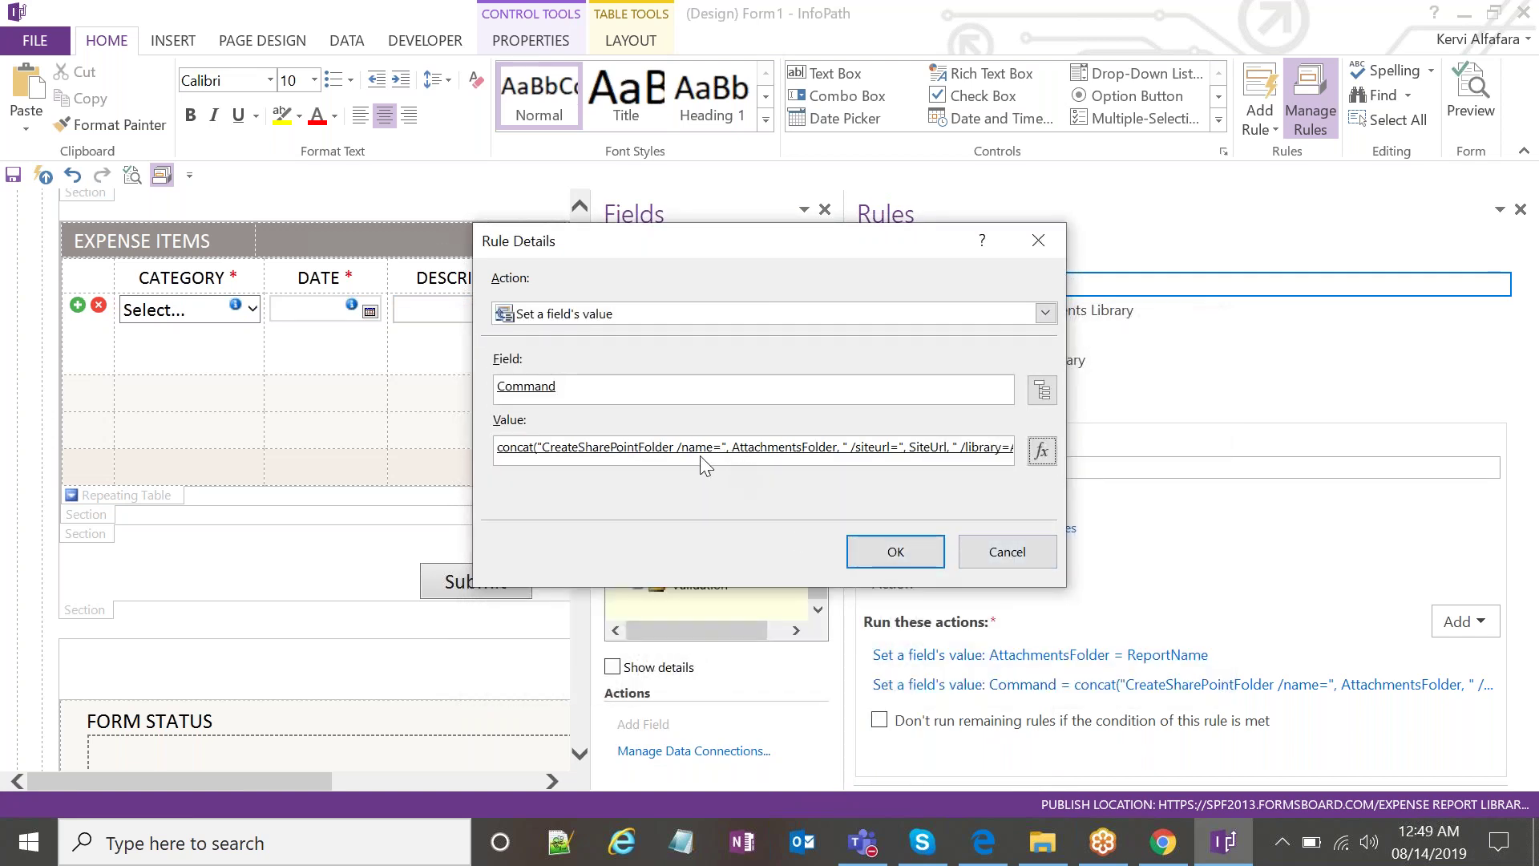
click(1008, 551)
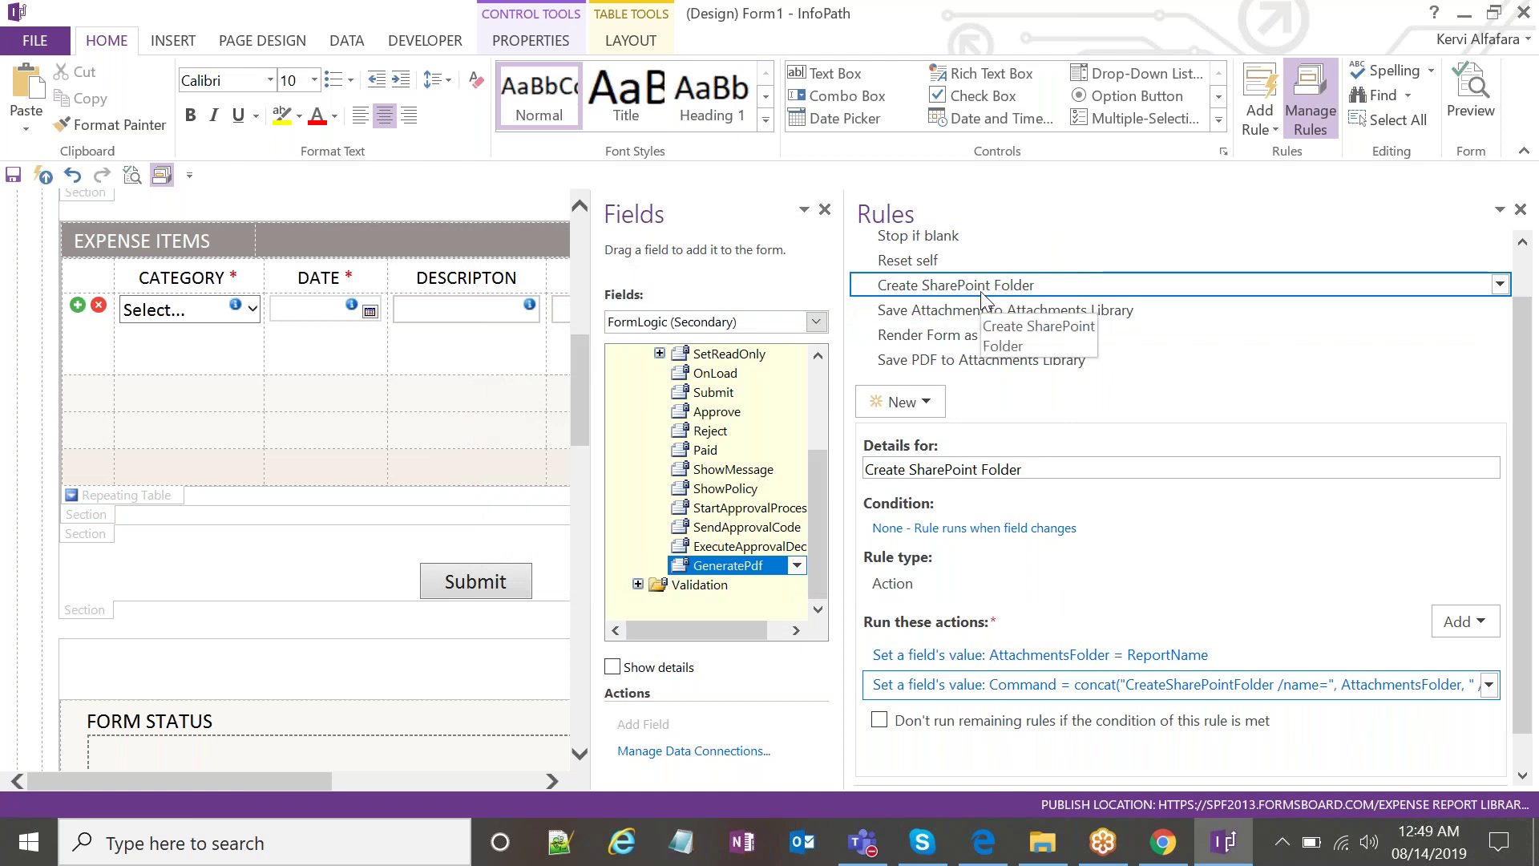
Open the Command formula of the Save Attachment to Attachments Library rule and examine its SaveToSharePoint command and parameters.
click(981, 312)
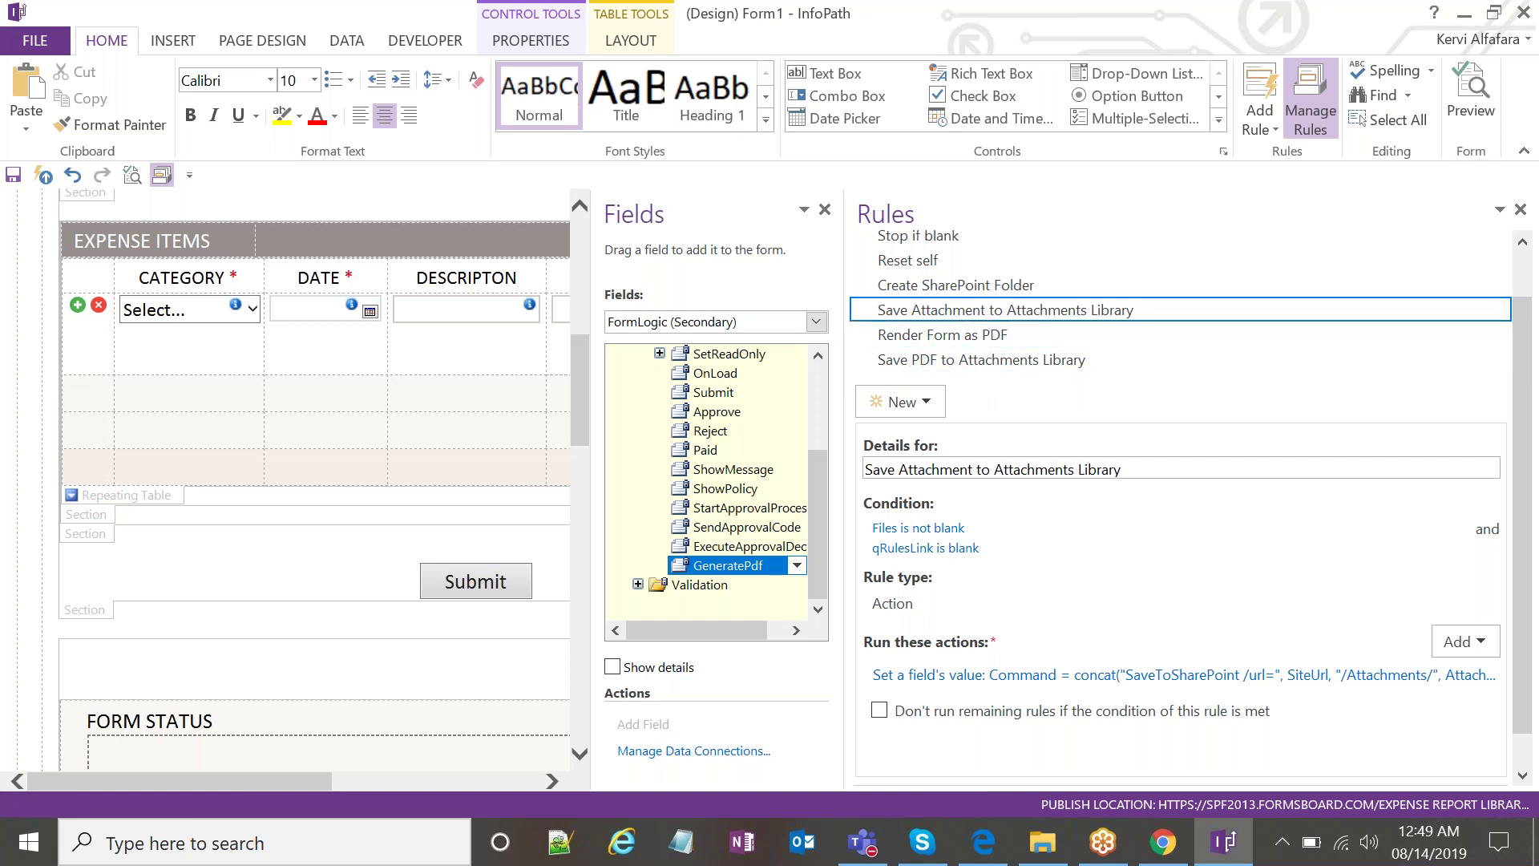
click(1050, 676)
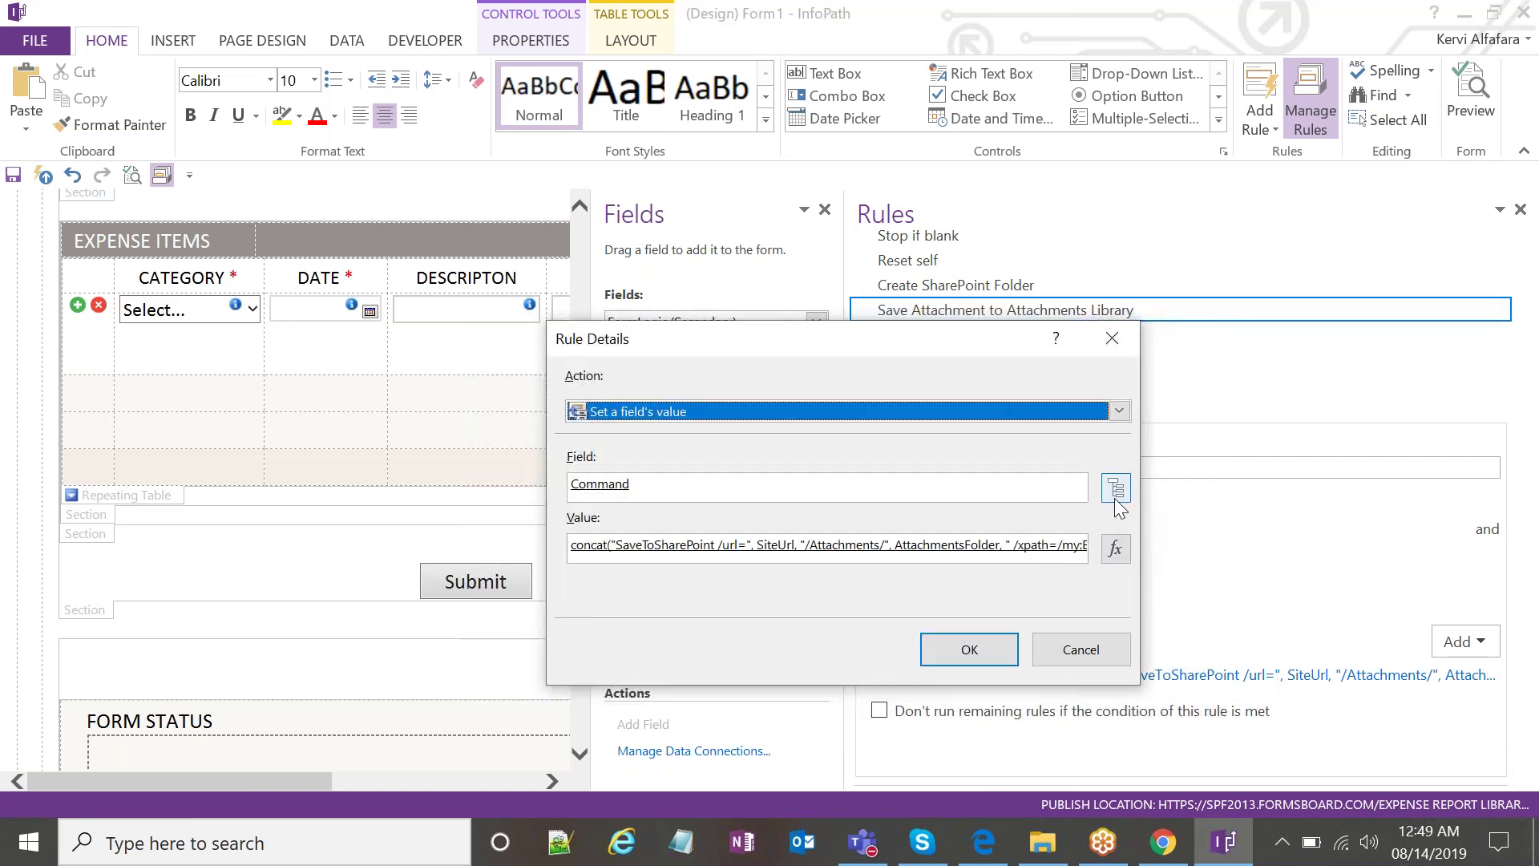
click(1115, 549)
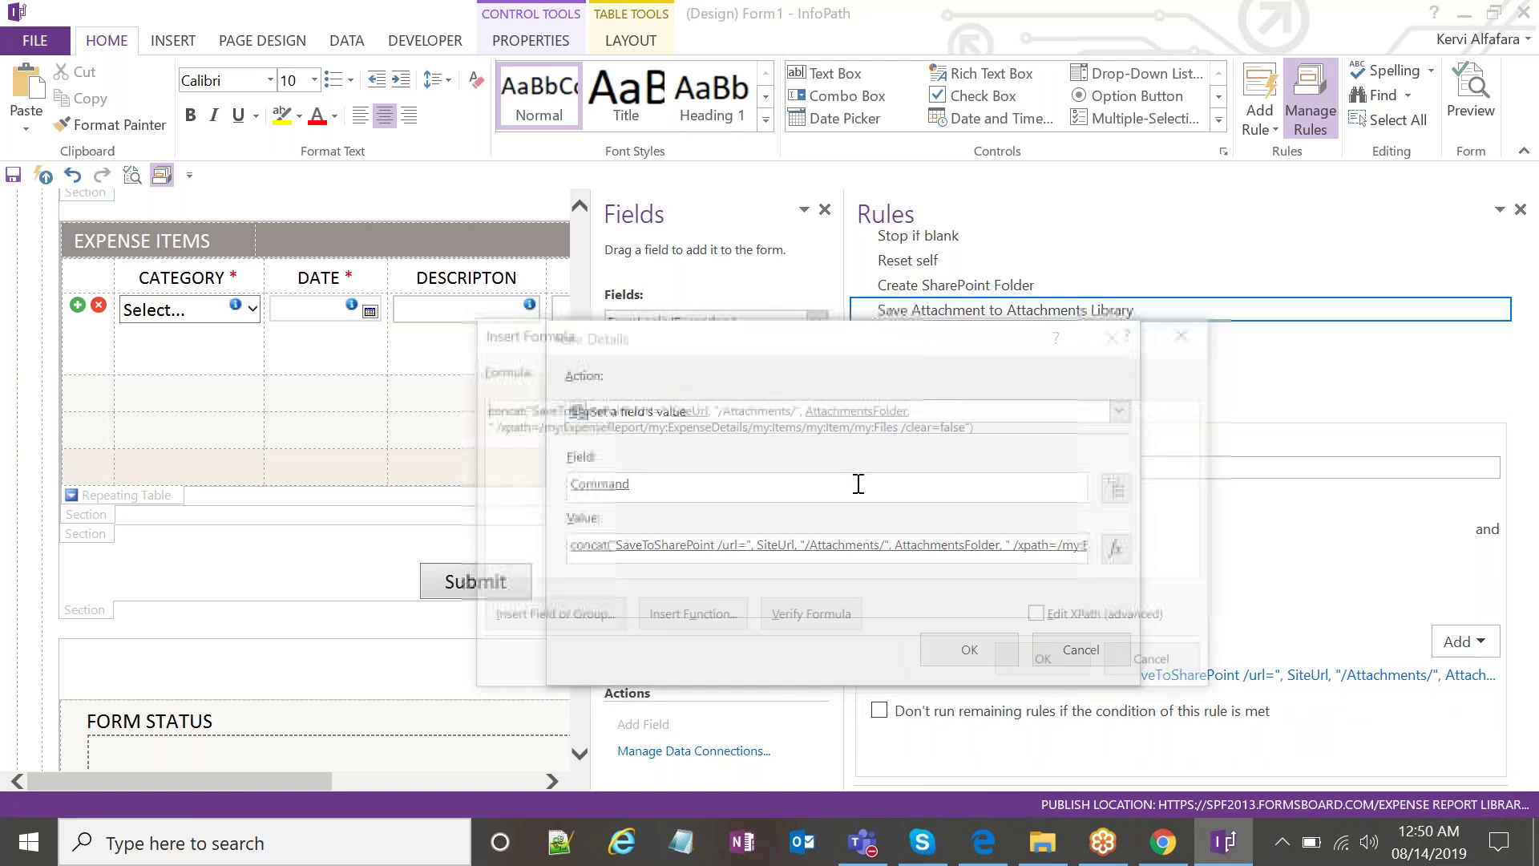
double_click(590, 412)
click(591, 412)
double_click(591, 412)
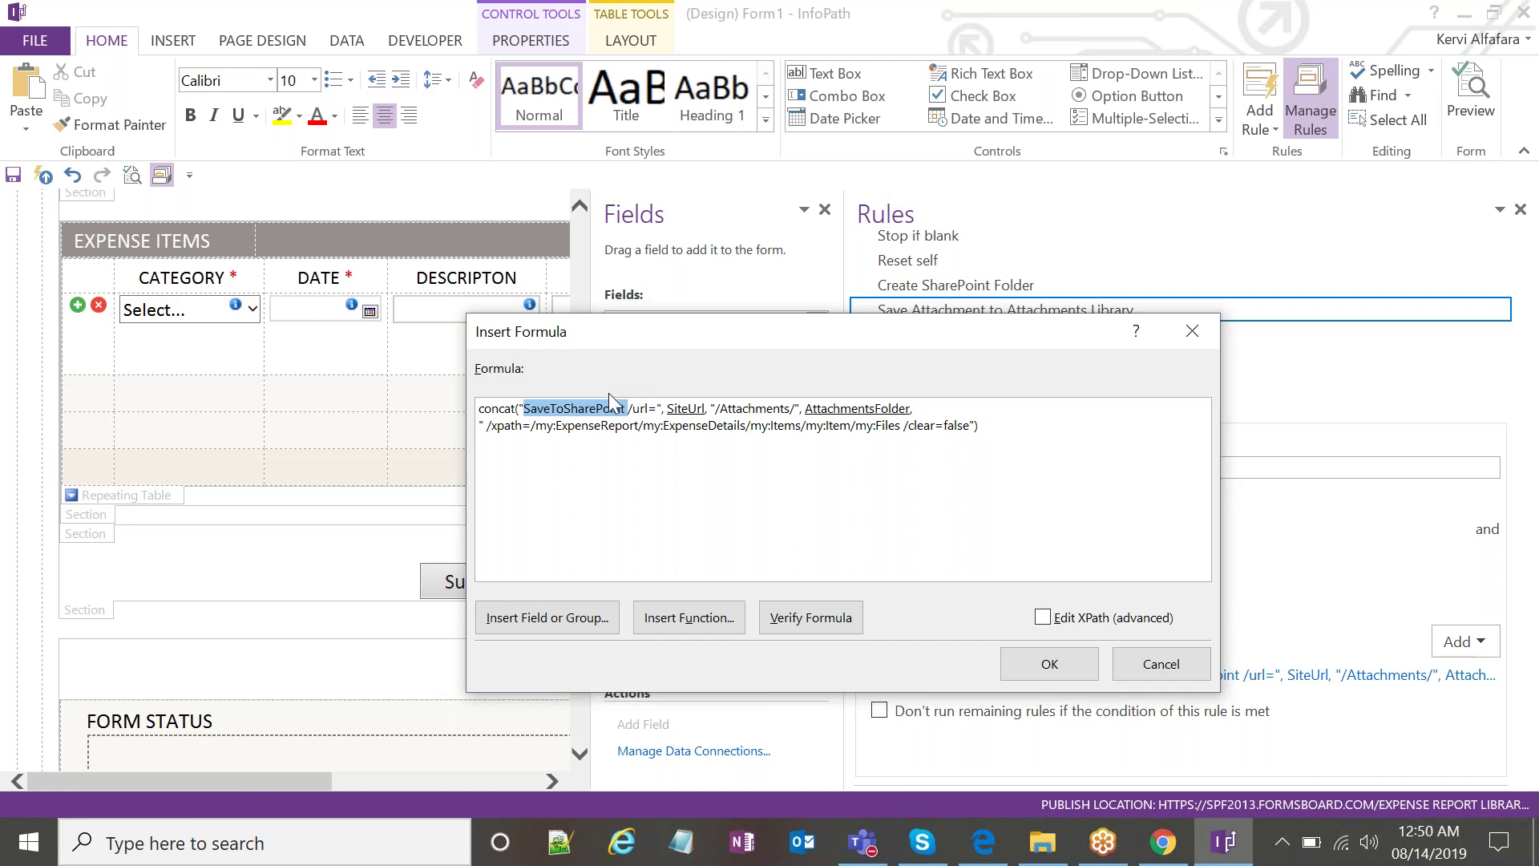
click(630, 425)
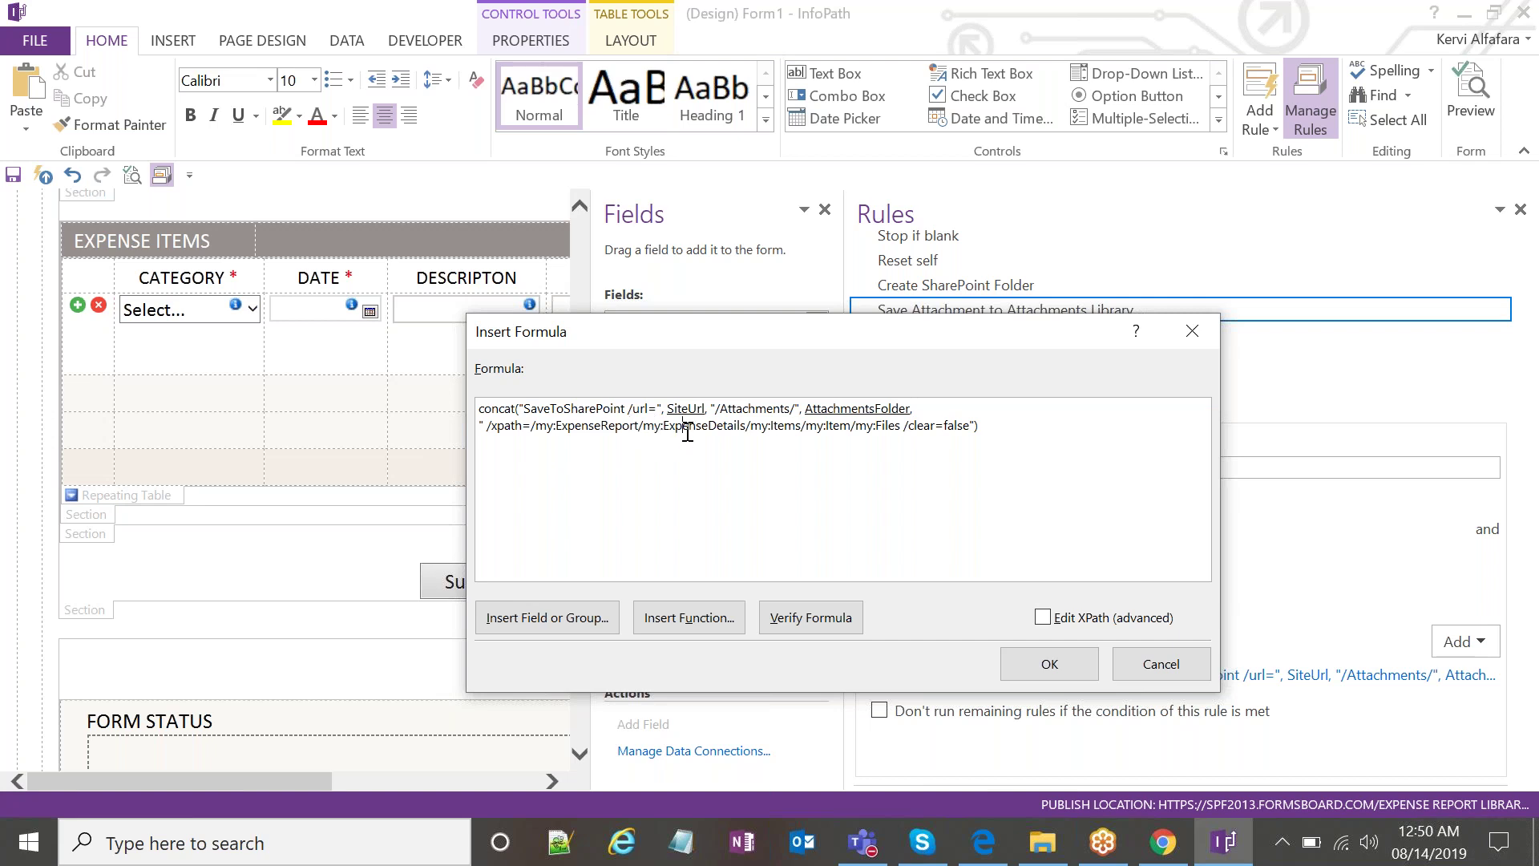
Examine the SaveToSharePoint concat formula, including its url, SiteUrl and xpath parts.
double_click(603, 411)
click(602, 425)
double_click(640, 408)
drag(750, 416, 690, 409)
click(796, 462)
drag(1006, 443, 427, 412)
click(654, 425)
Switch to Chrome and open the Forms Designer for the template Lab 4 - RenderForm and SaveToSharePoint Commands End.
click(1155, 851)
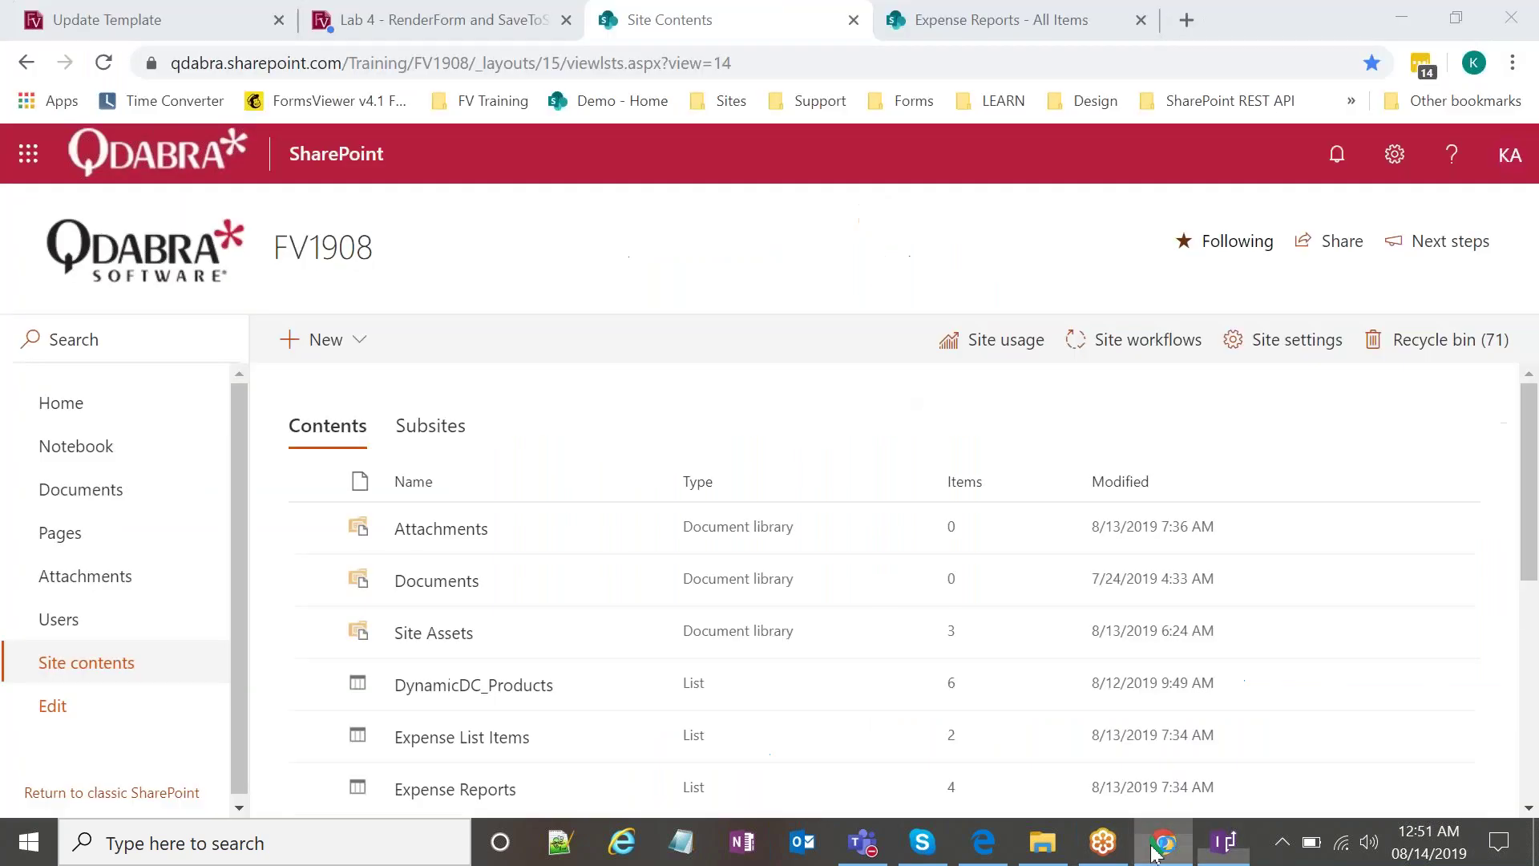
click(488, 27)
click(954, 194)
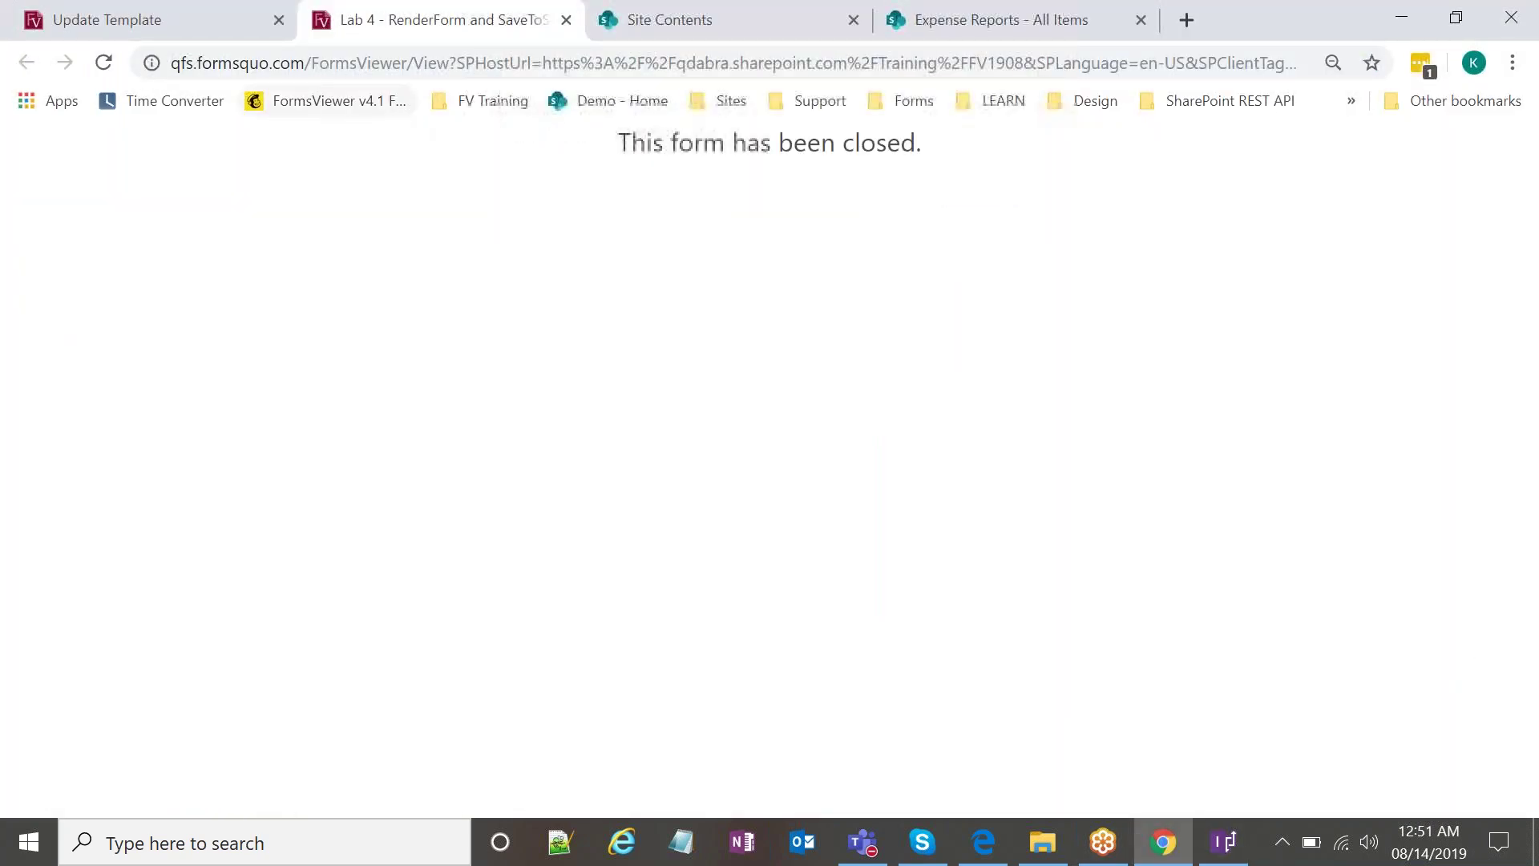
click(185, 20)
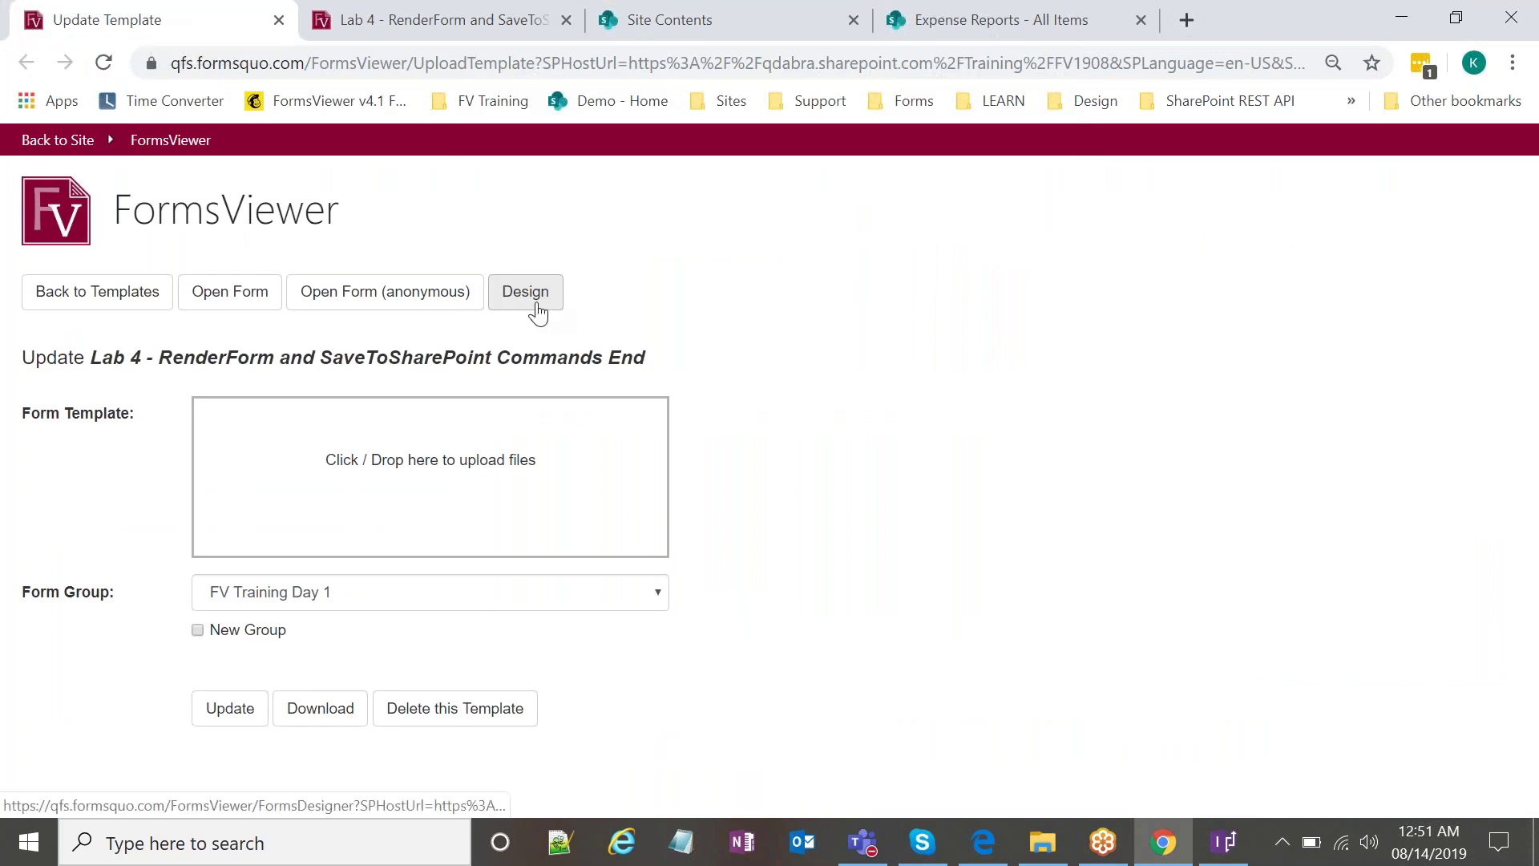
click(537, 313)
click(179, 12)
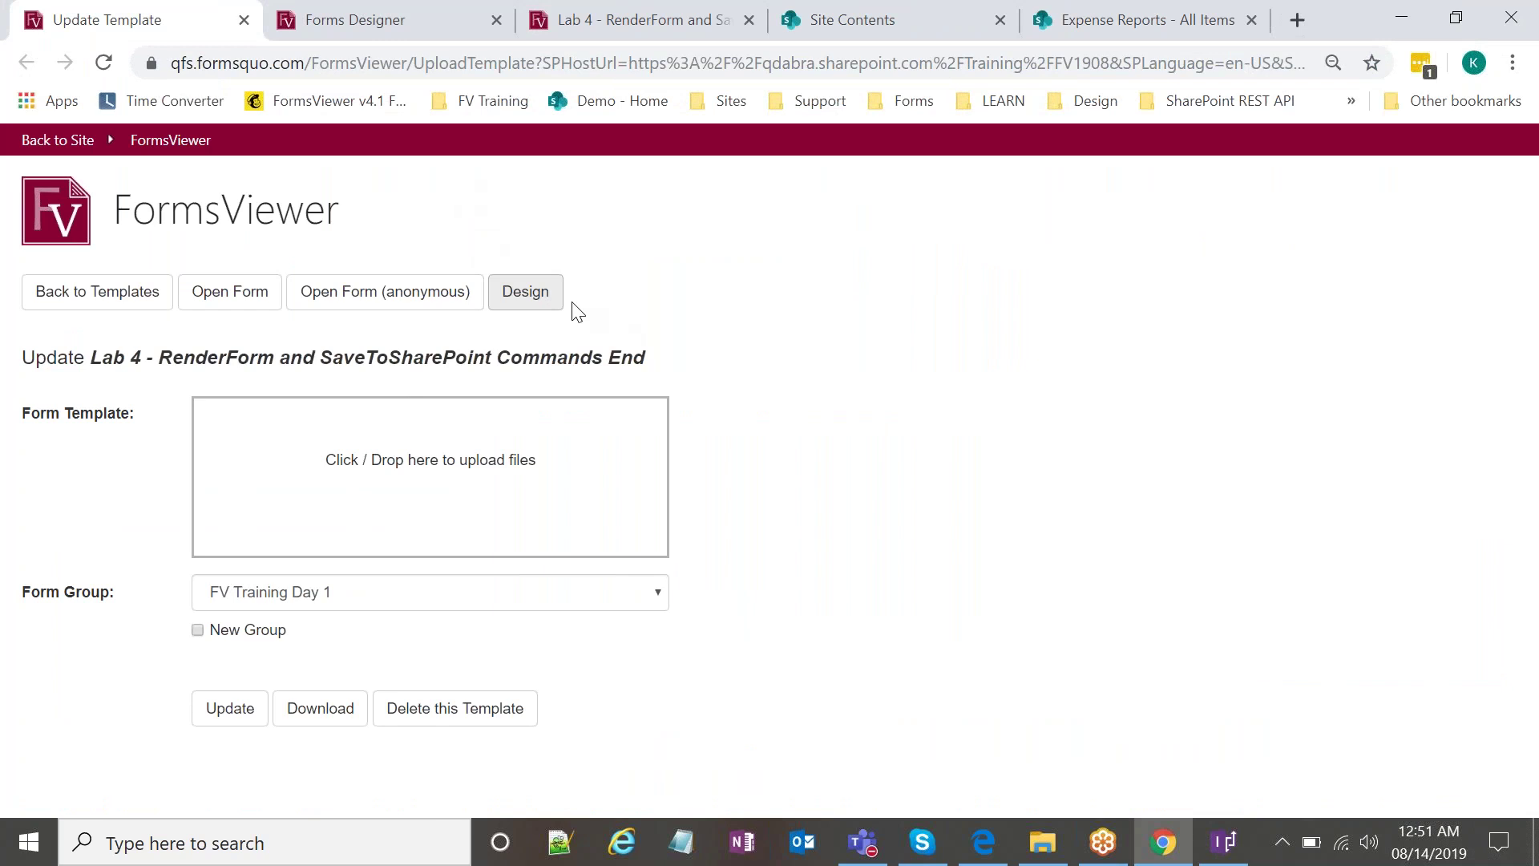
click(405, 10)
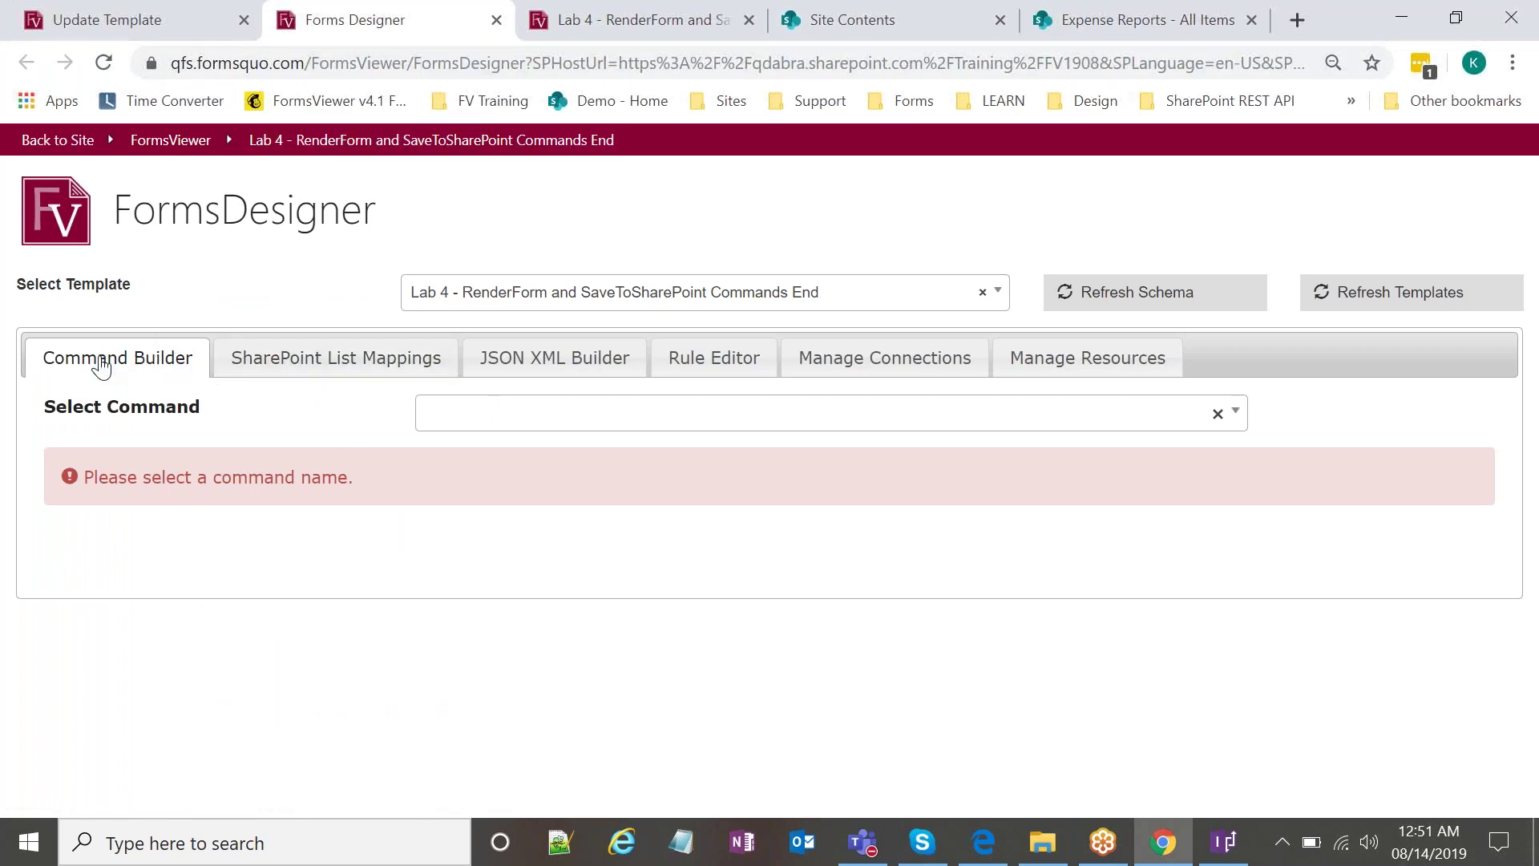
Choose the SaveToSharePoint command in the Command Builder and go to its required parameters.
click(528, 418)
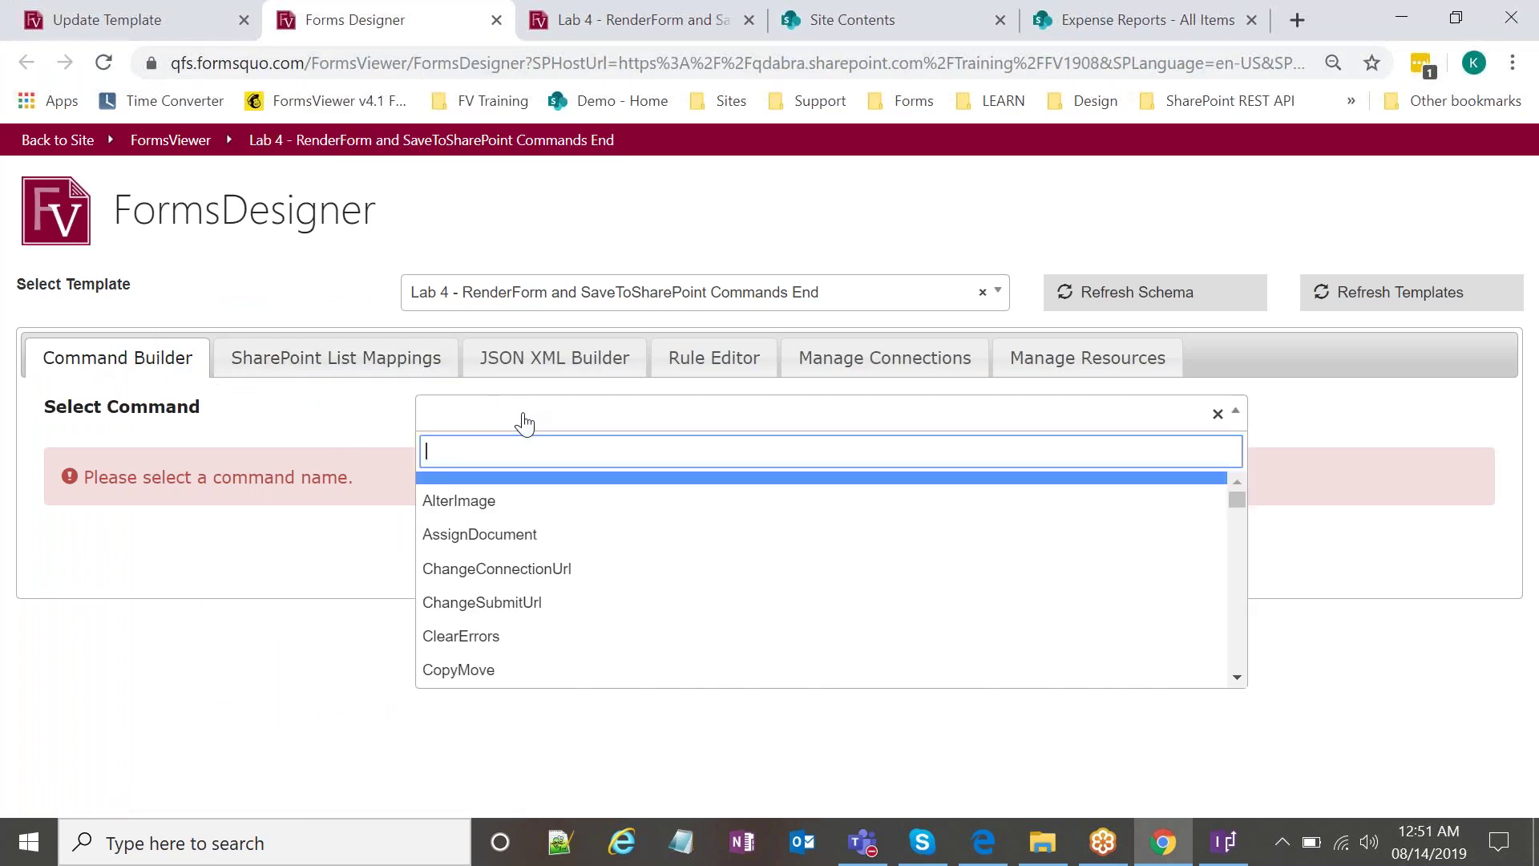
text(saveto)
key(Down)
key(Down)
key(Return)
scroll(543, 381, down, 3)
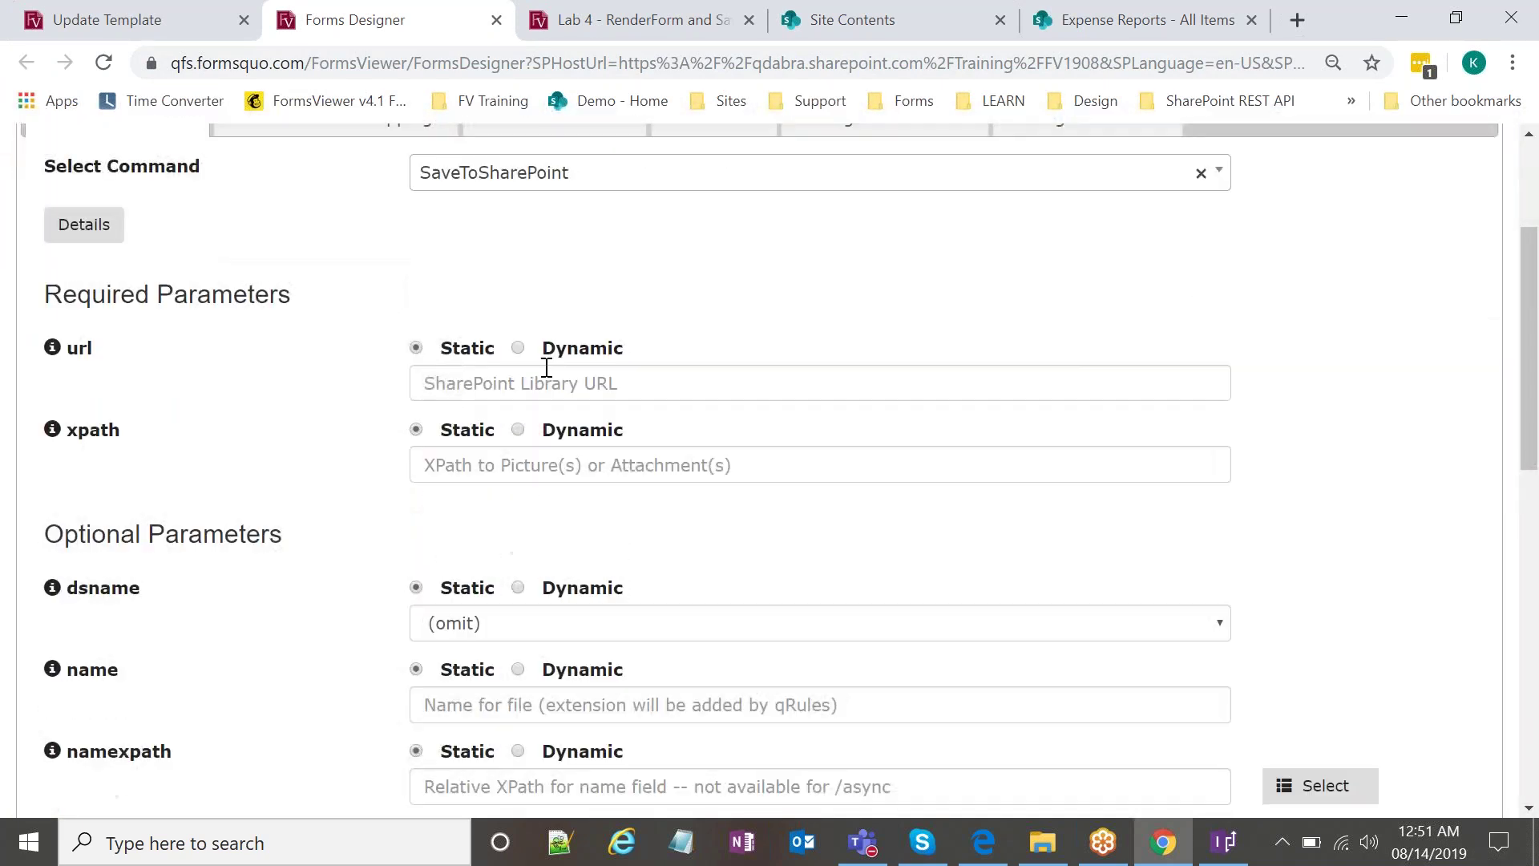
Make the url parameter dynamic and map it to /Util/ConfigValues/SiteUrl from the FormLogic data source.
click(546, 377)
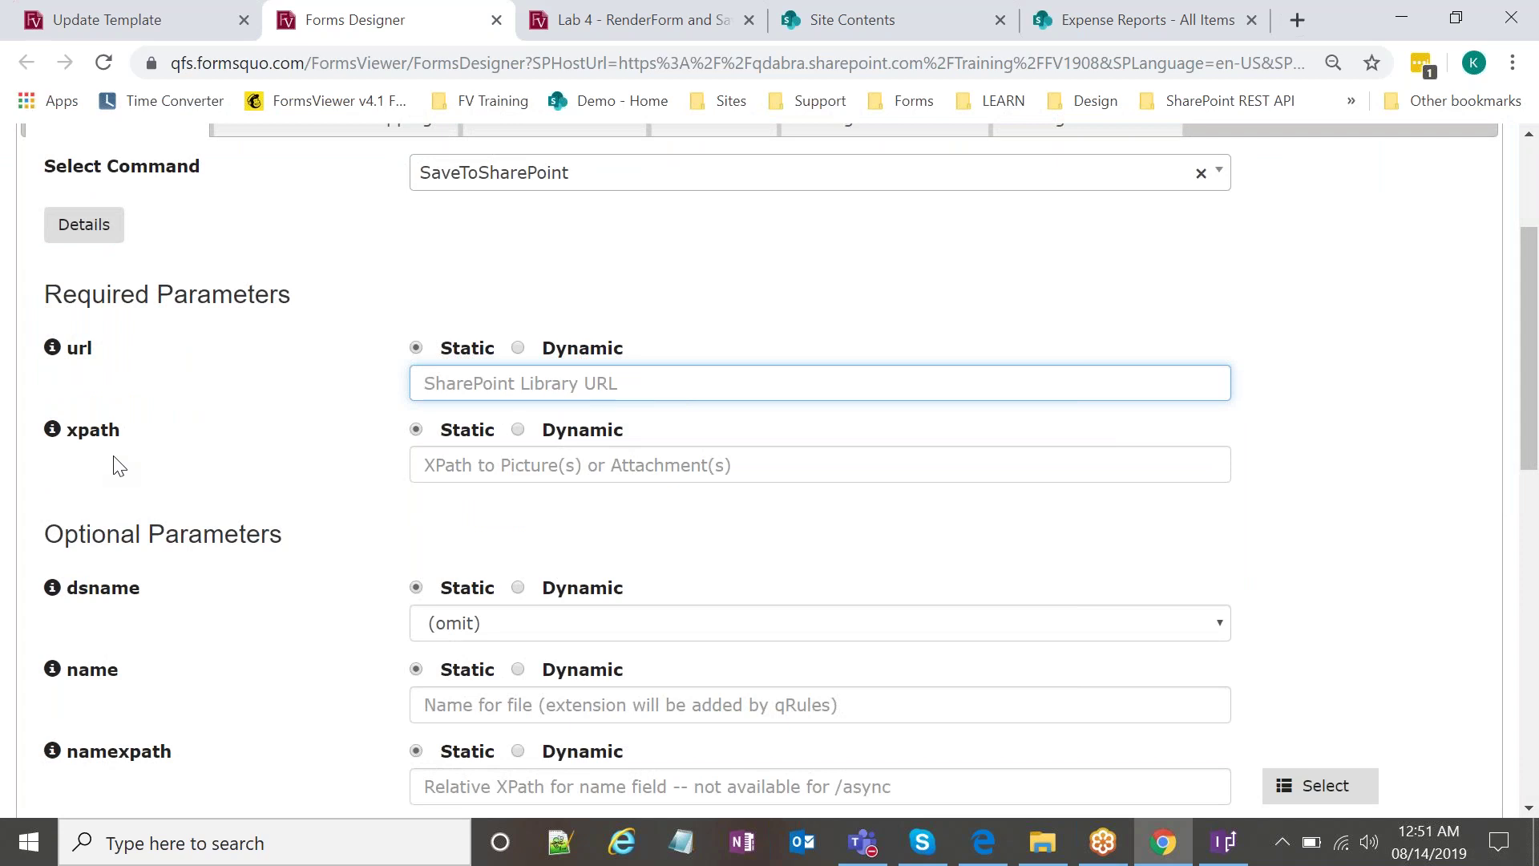
click(482, 473)
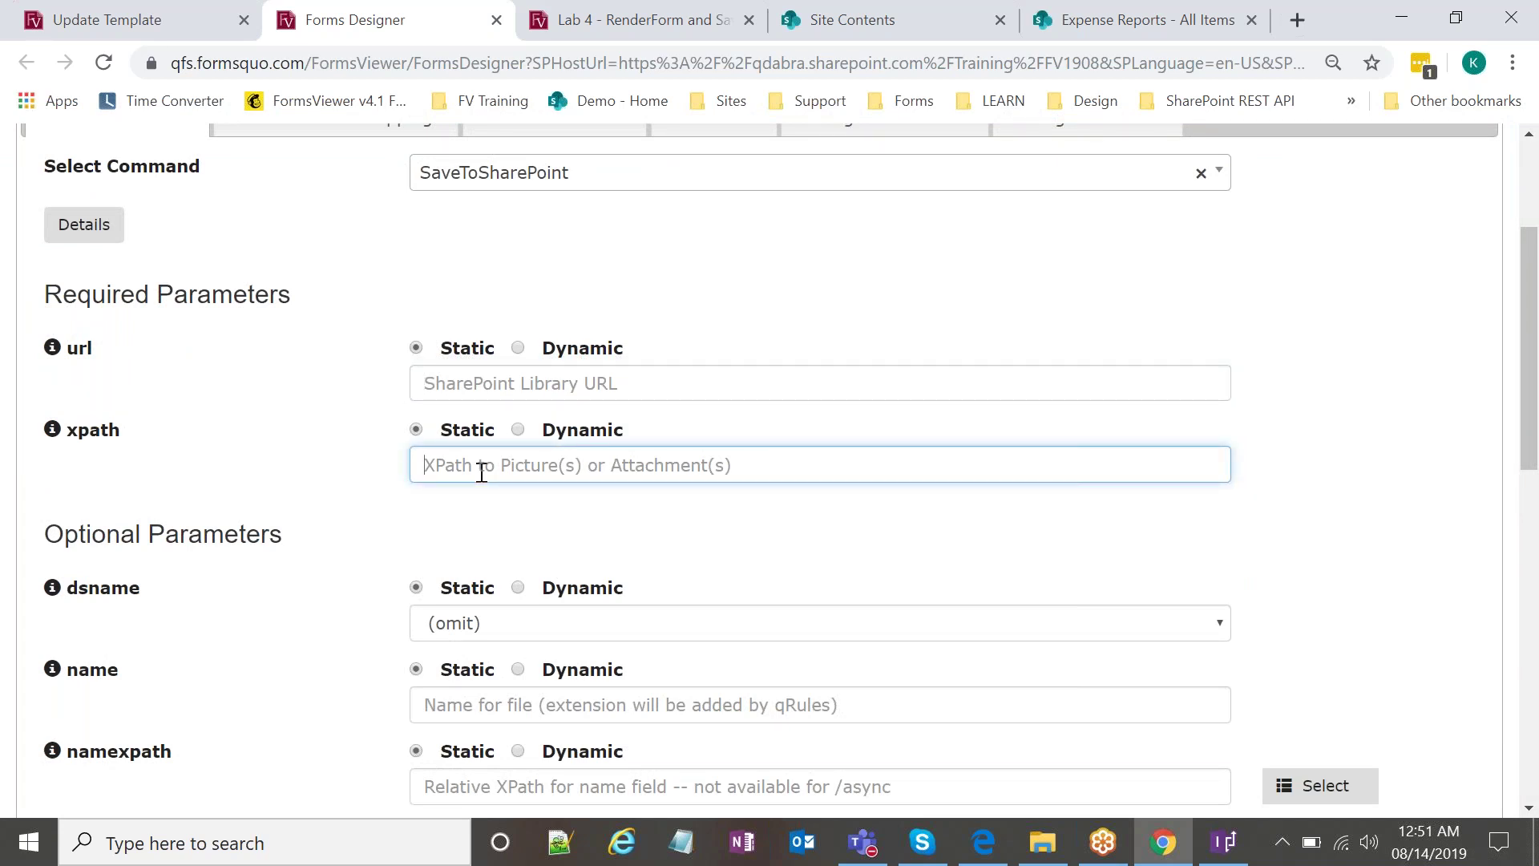
click(481, 383)
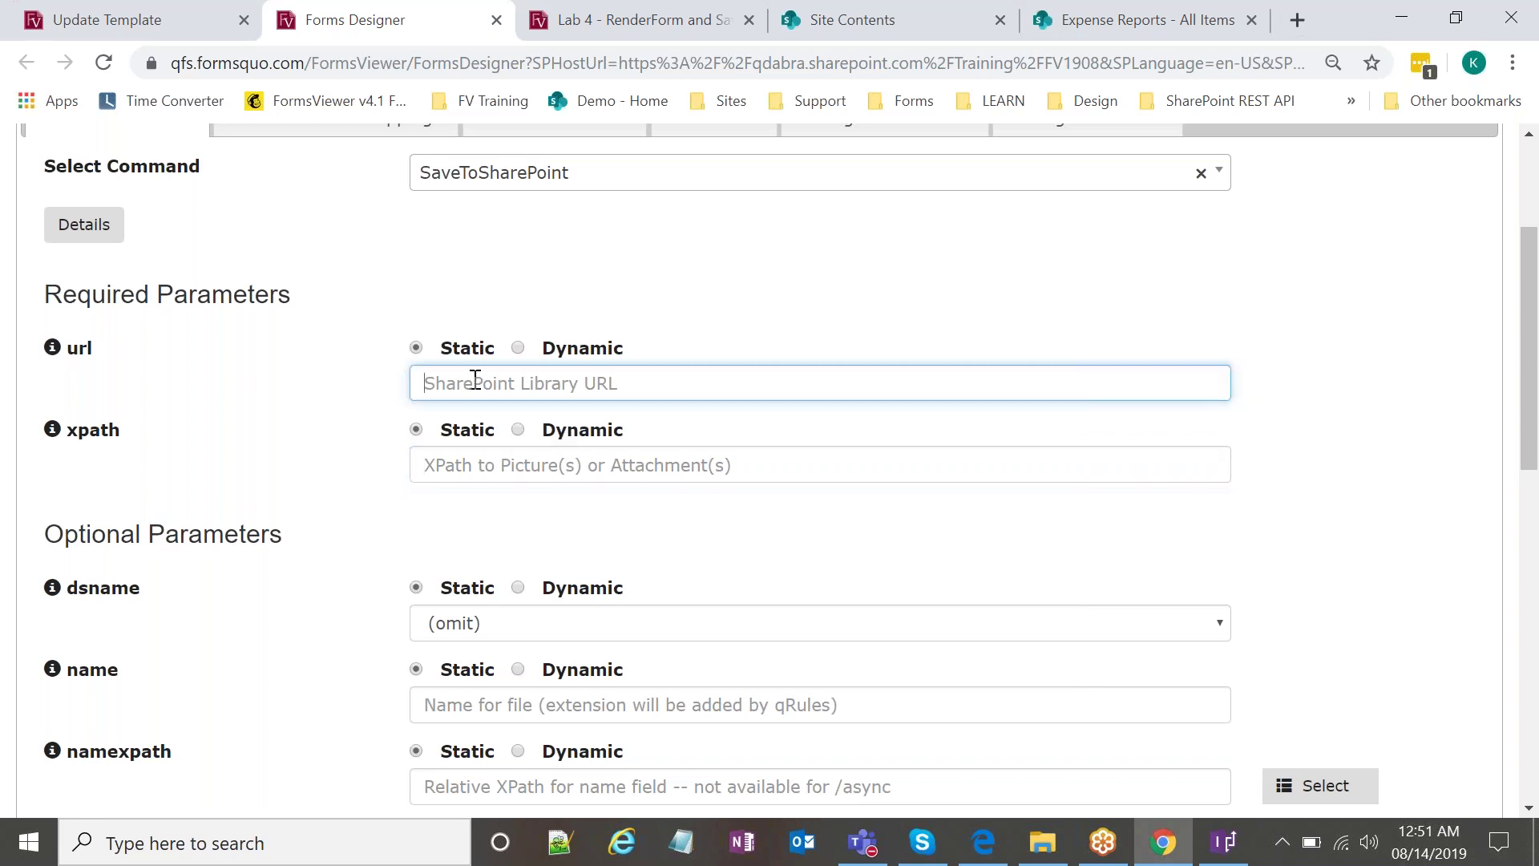
click(518, 347)
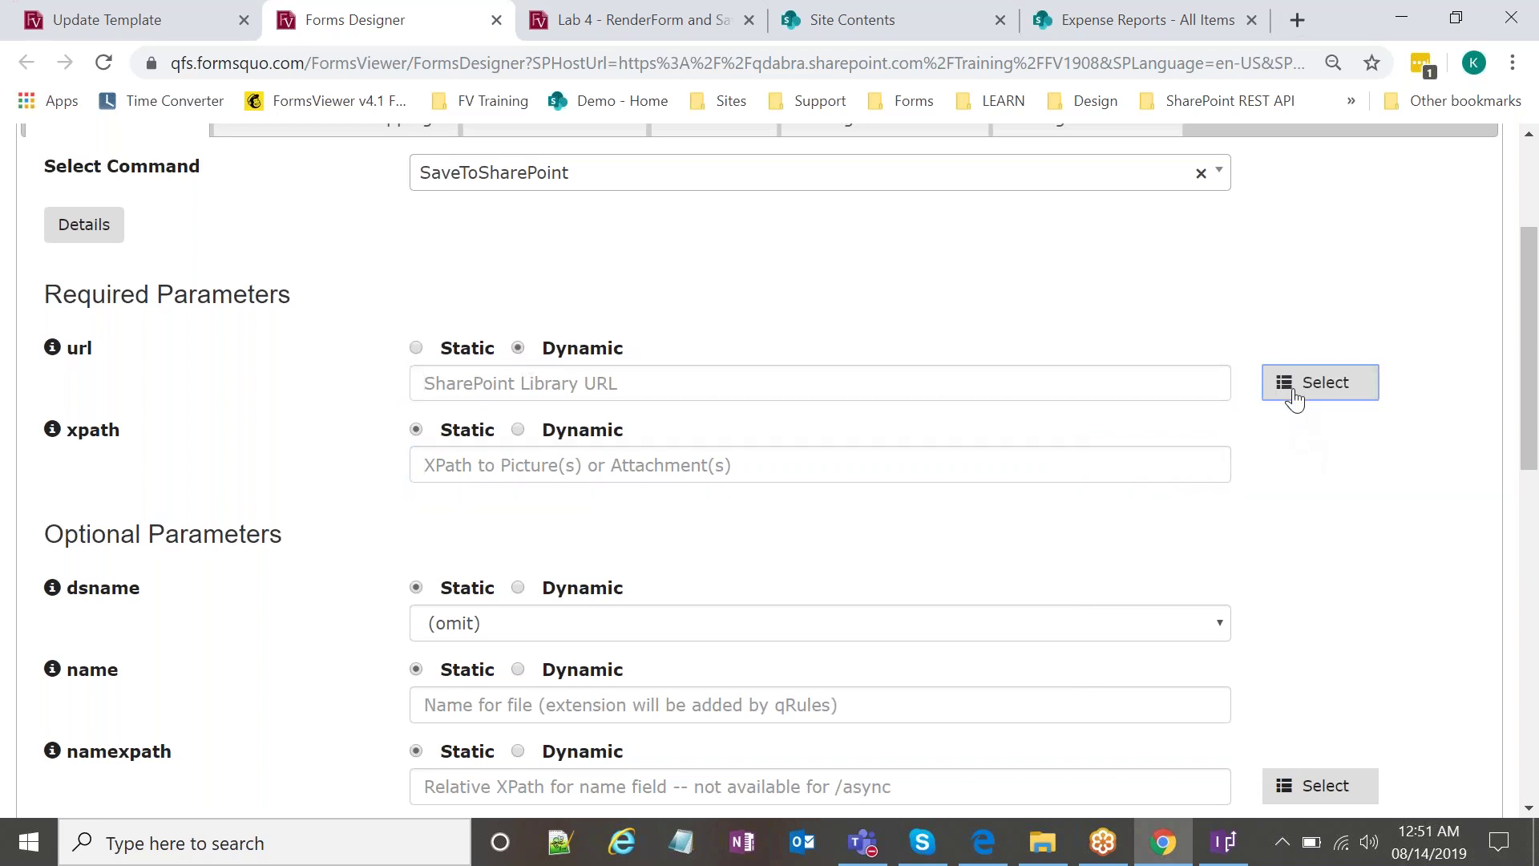
click(1289, 397)
click(724, 354)
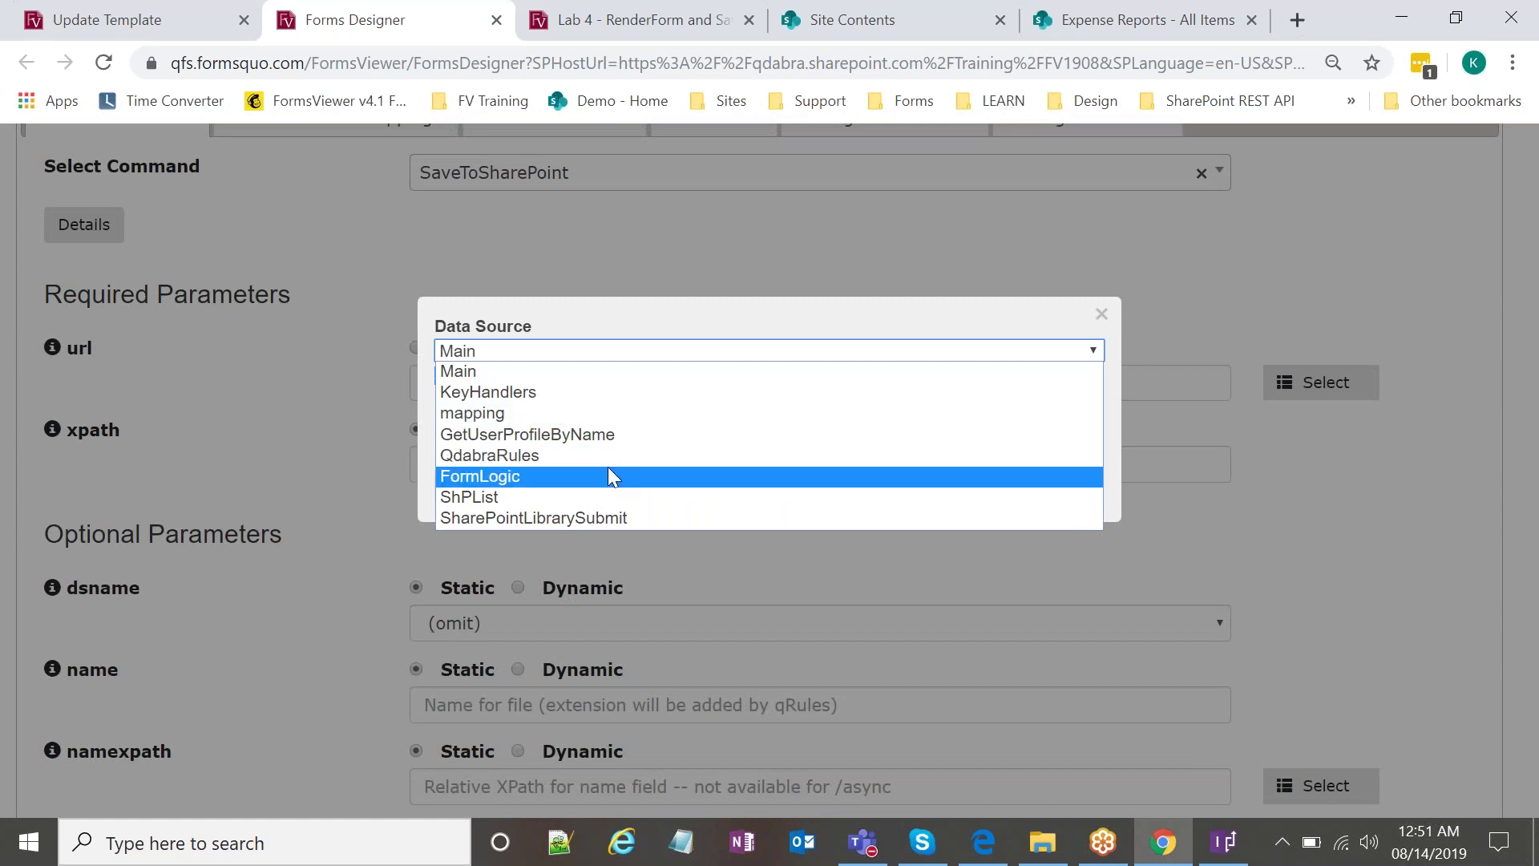
click(582, 476)
click(463, 432)
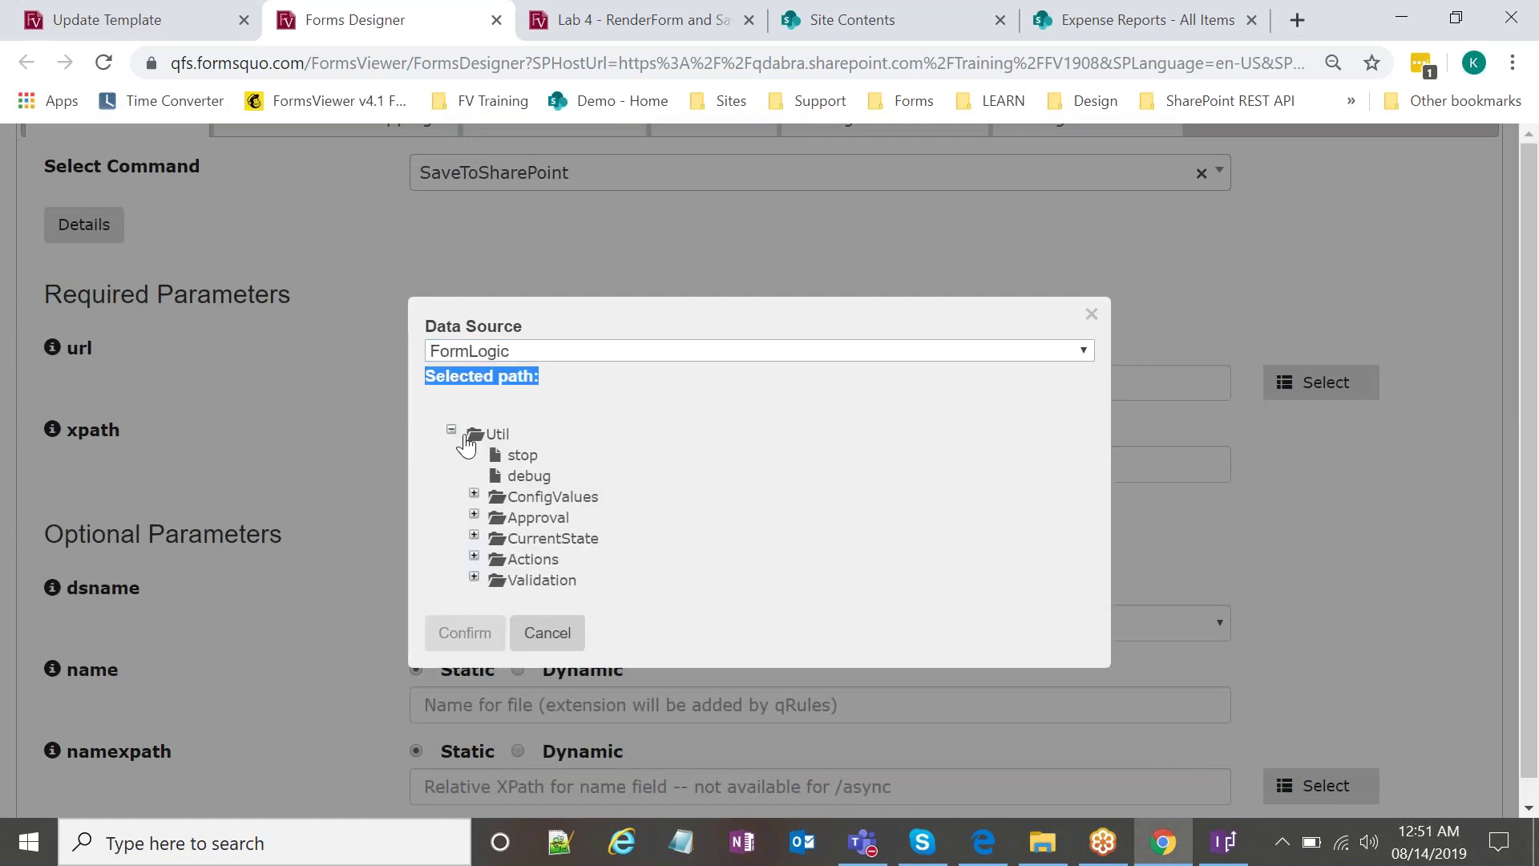
click(480, 515)
click(473, 494)
click(547, 517)
scroll(513, 561, down, 4)
click(465, 610)
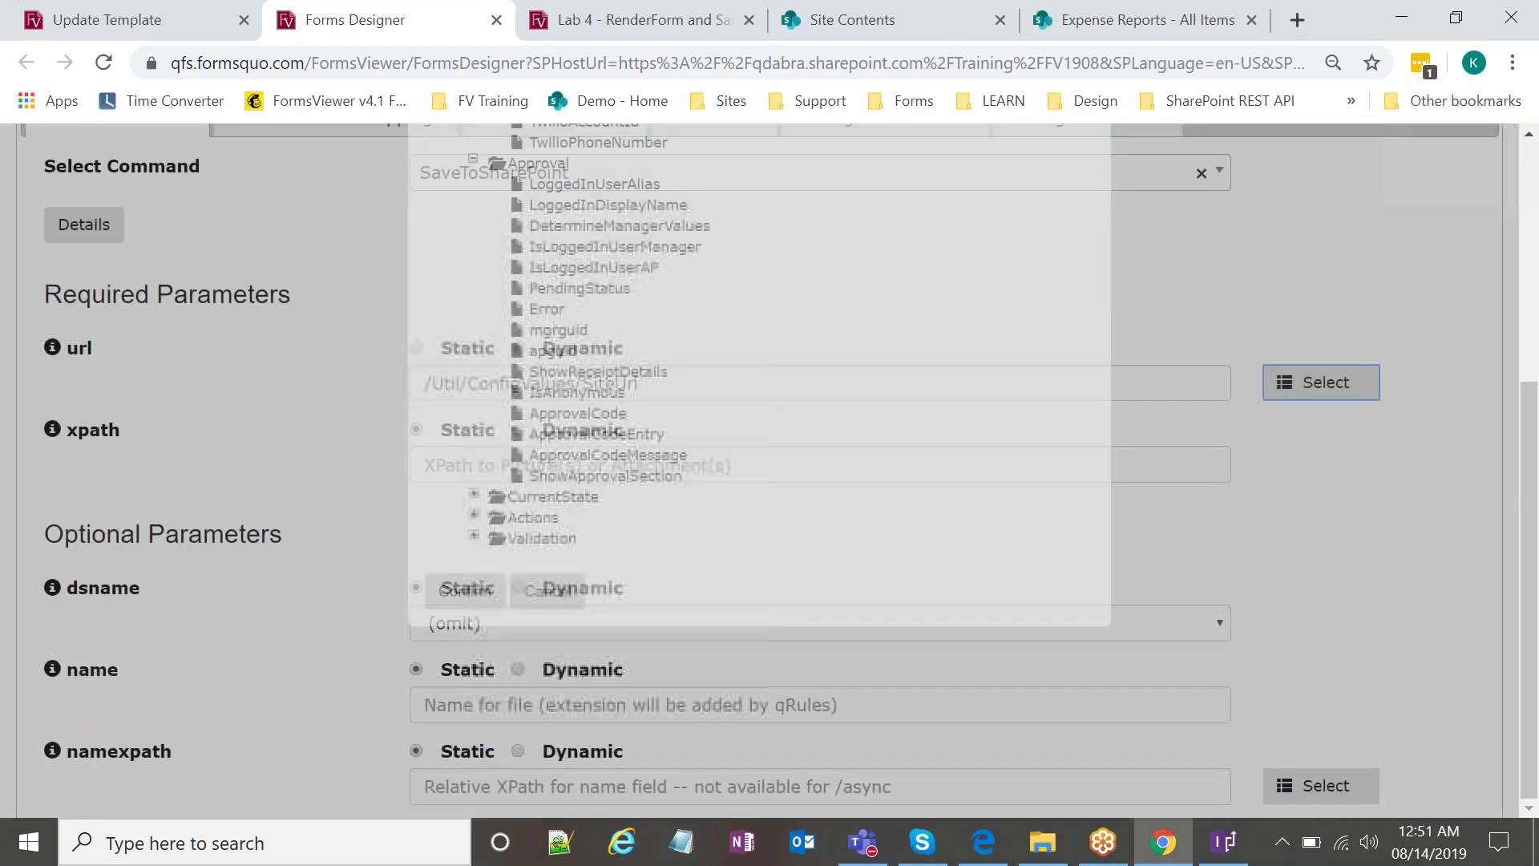
Switch to InfoPath, close the Insert Formula dialog without changes, and return to the Forms Designer in Chrome.
click(481, 473)
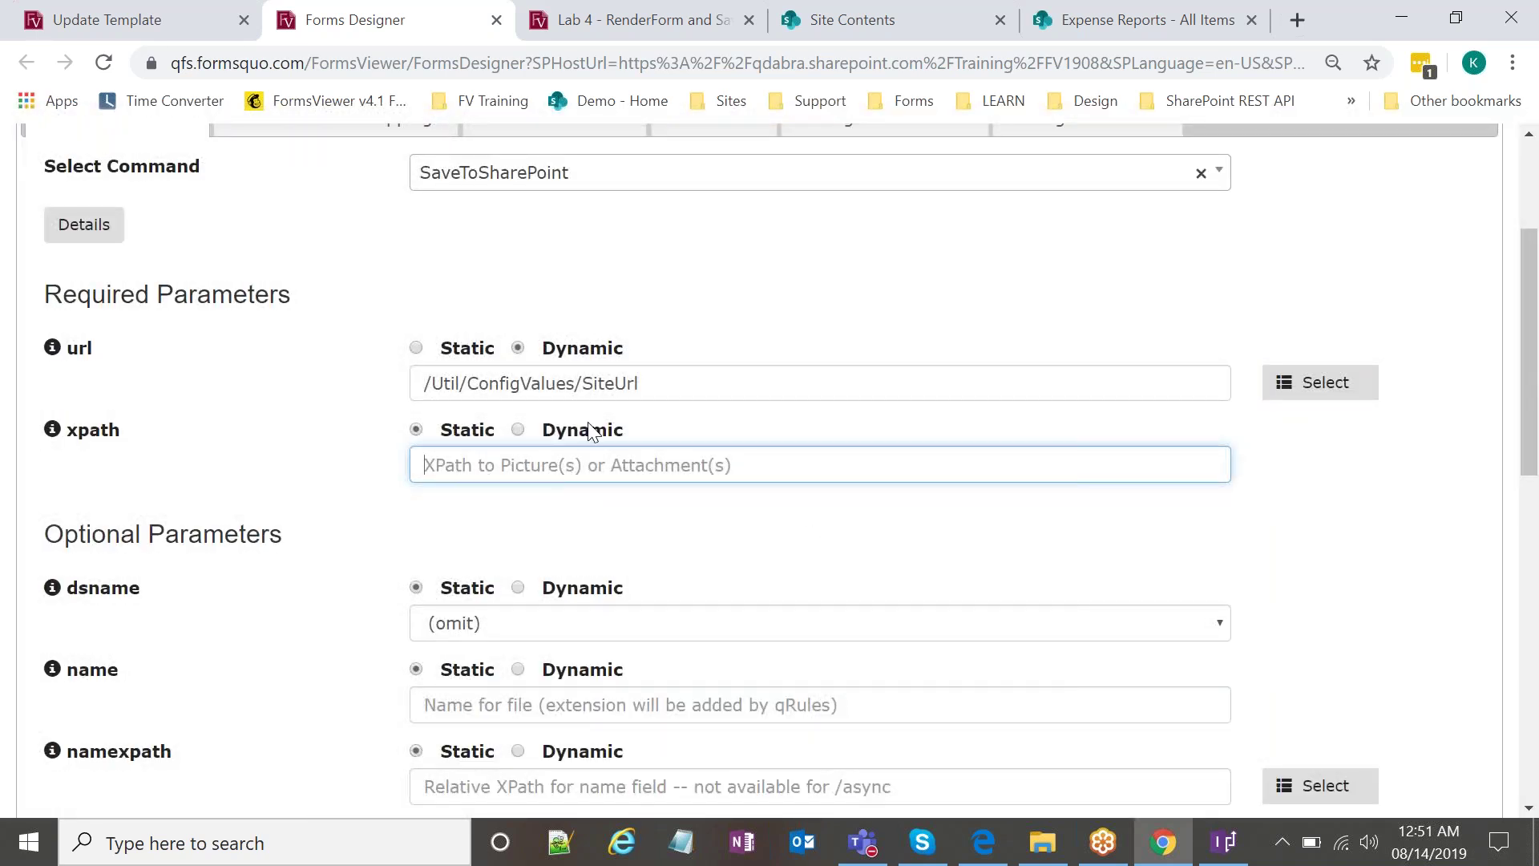
click(1224, 842)
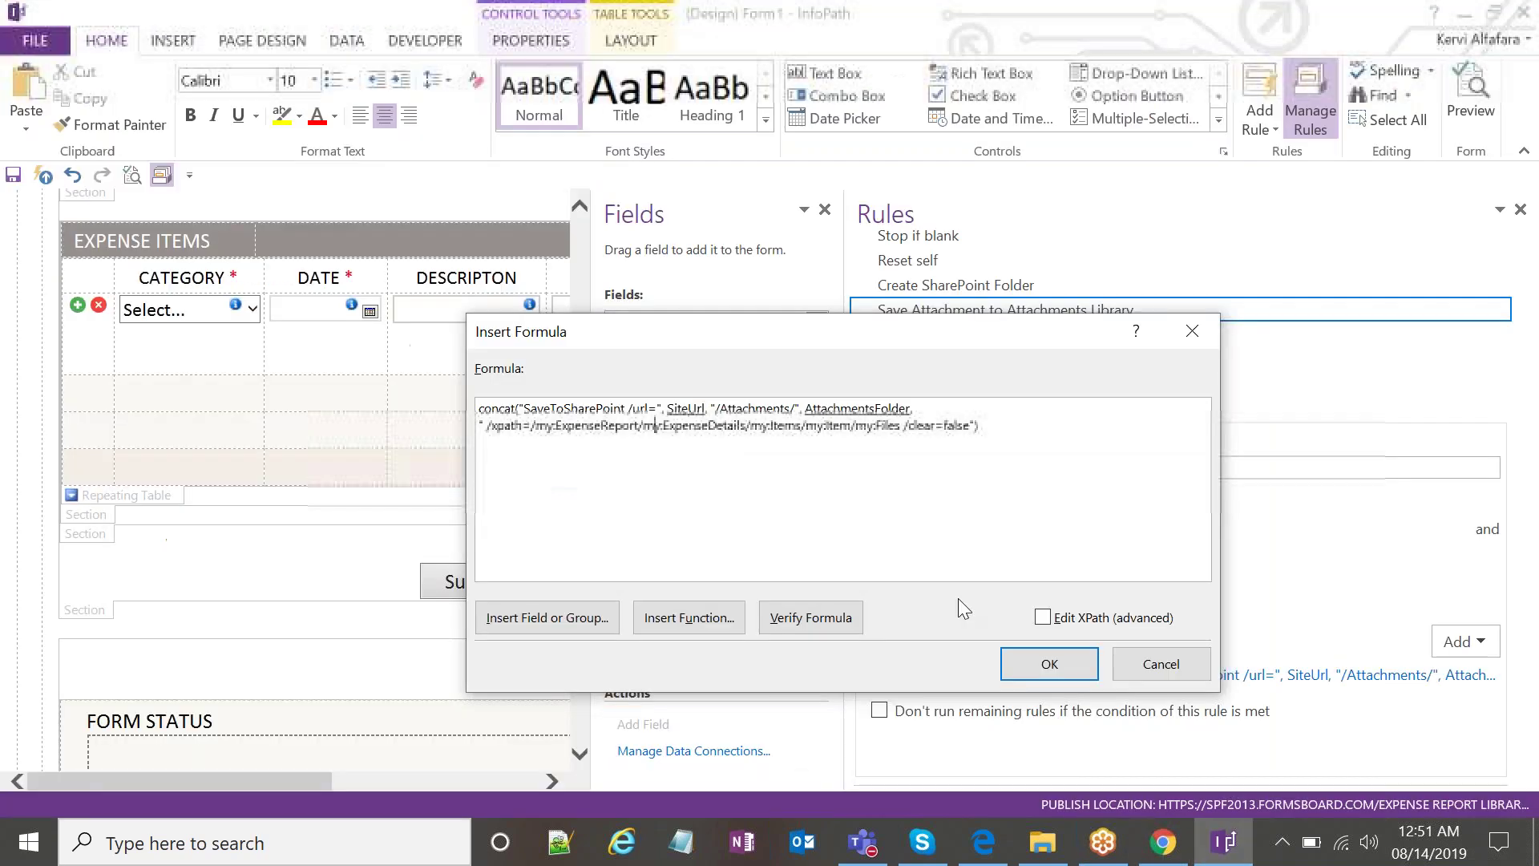
click(1192, 330)
click(1122, 346)
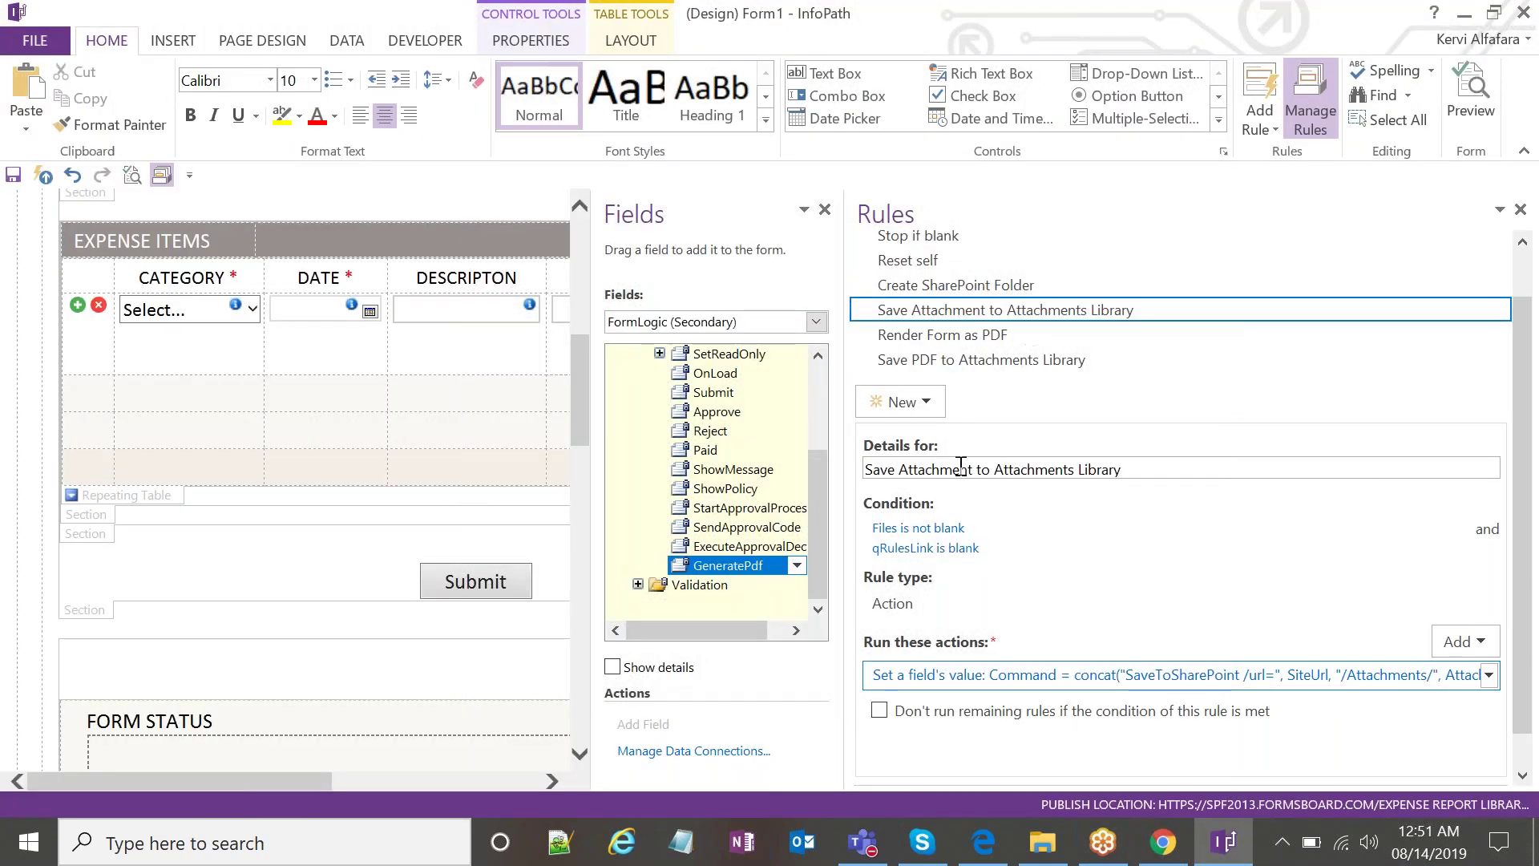
key(alt+Tab)
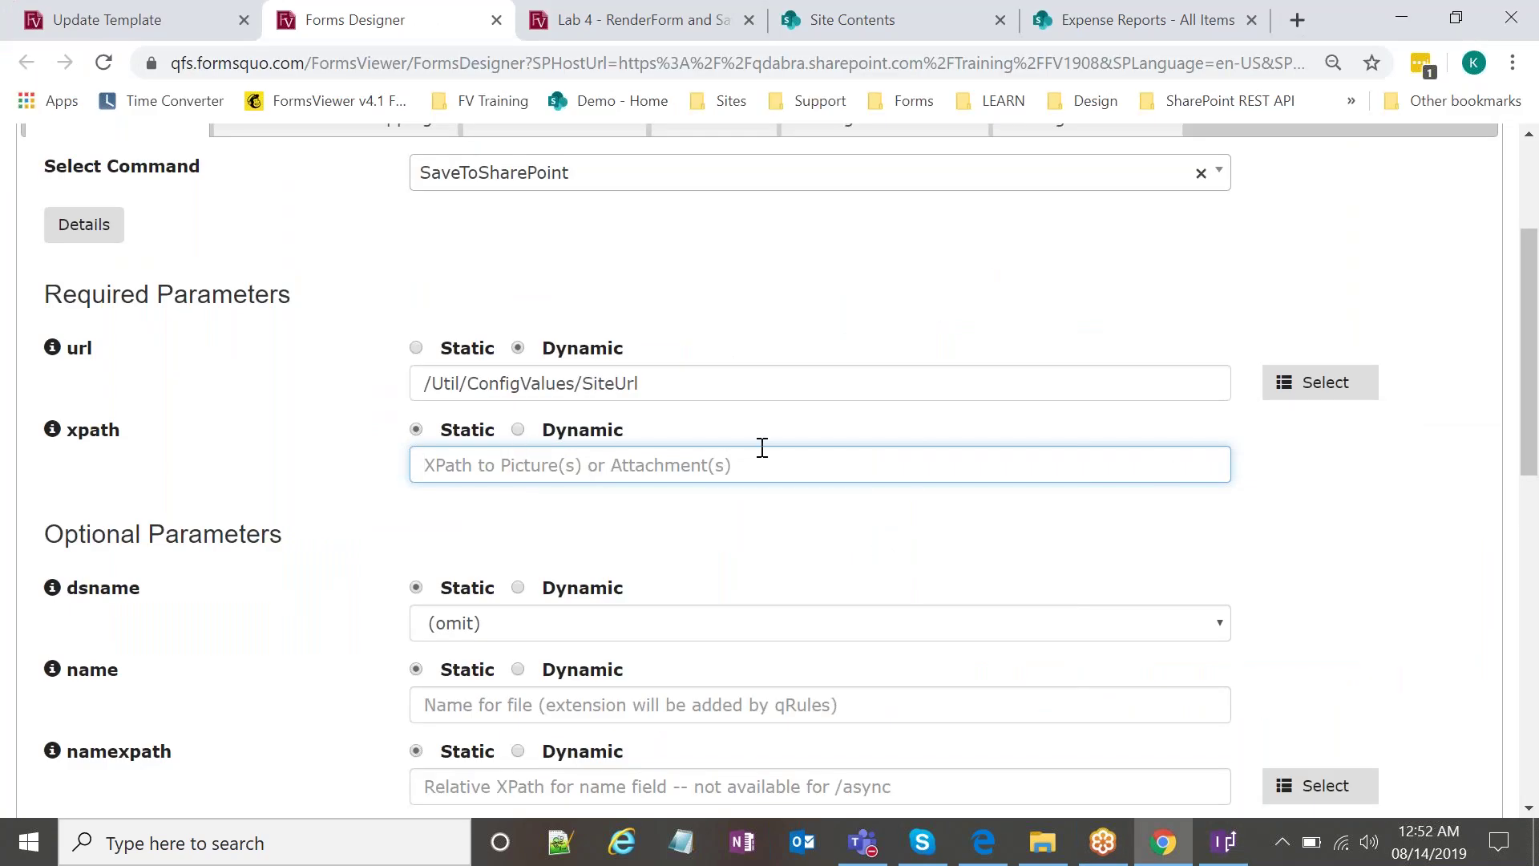
Make the xpath parameter dynamic and map it to /my:ExpenseReport/my:ExpenseDetails/my:Items/my:Item/my:Files from the Main data source.
click(518, 430)
click(1322, 464)
click(451, 430)
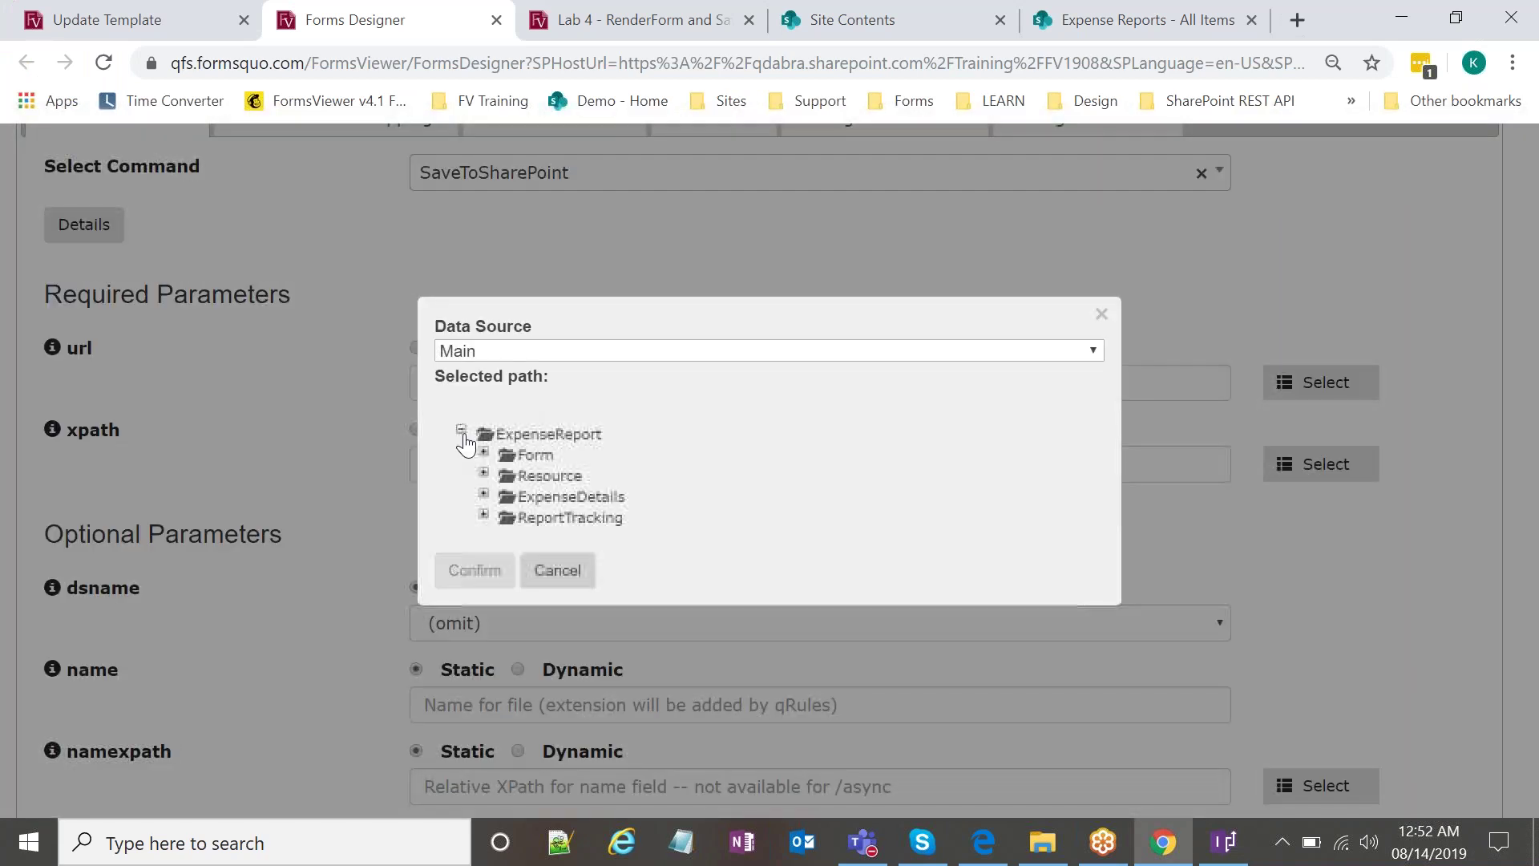
click(473, 450)
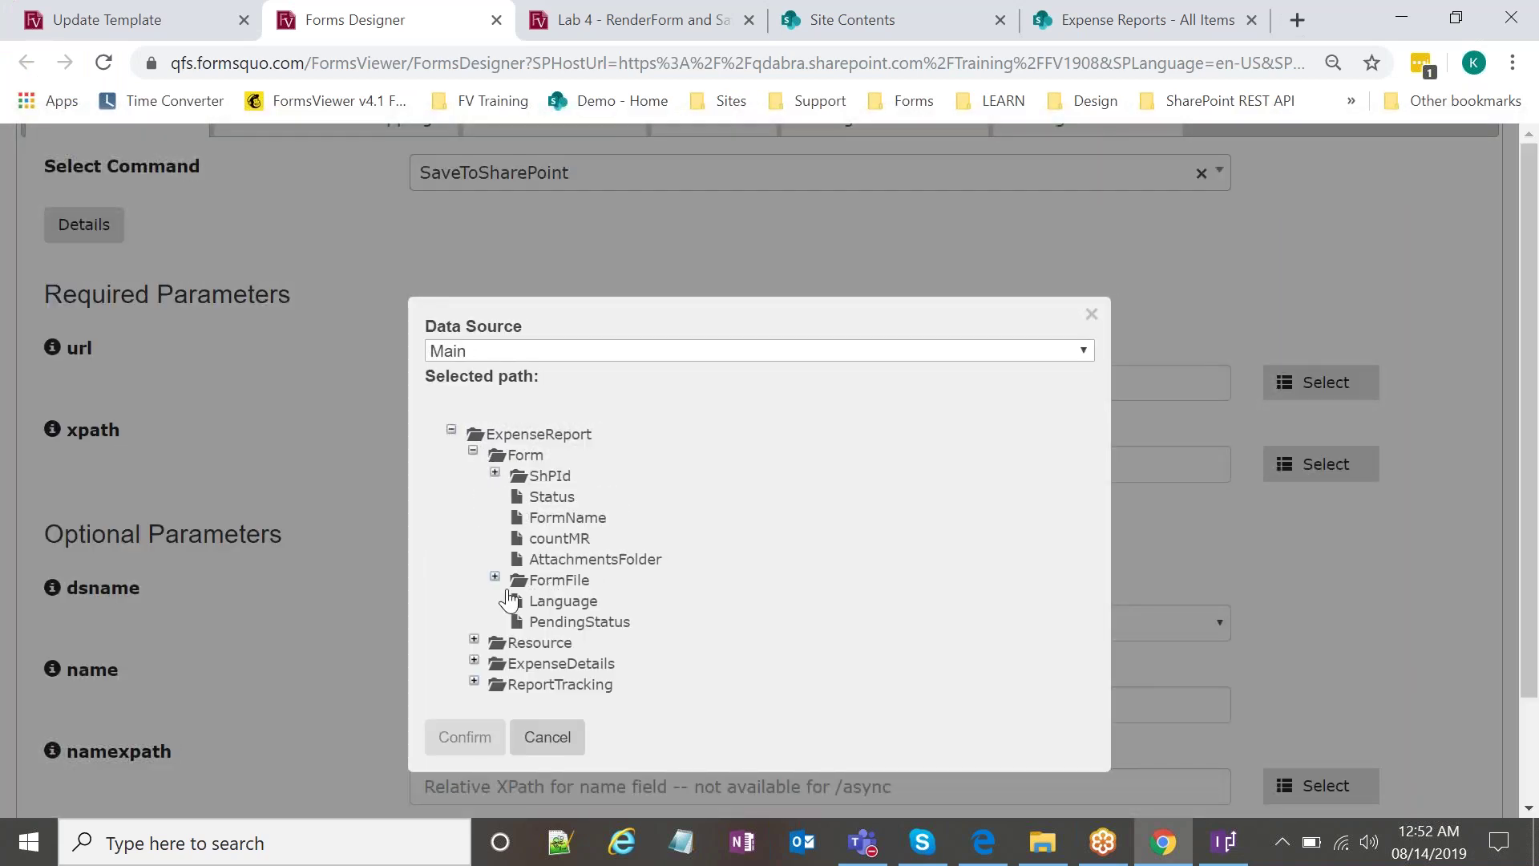
click(474, 639)
click(474, 639)
click(474, 659)
click(494, 701)
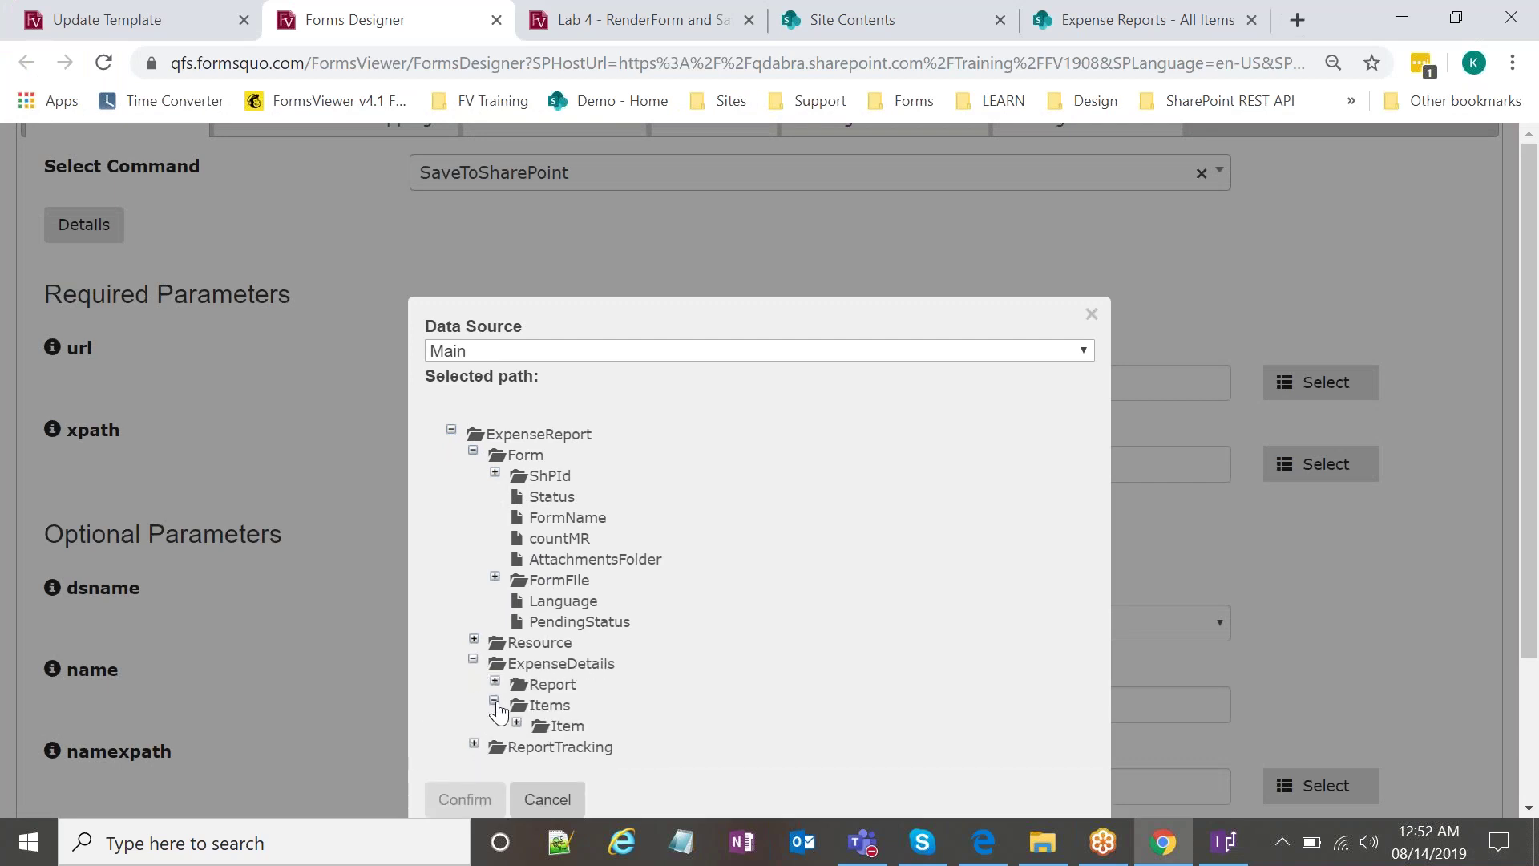
scroll(505, 705, down, 3)
click(515, 532)
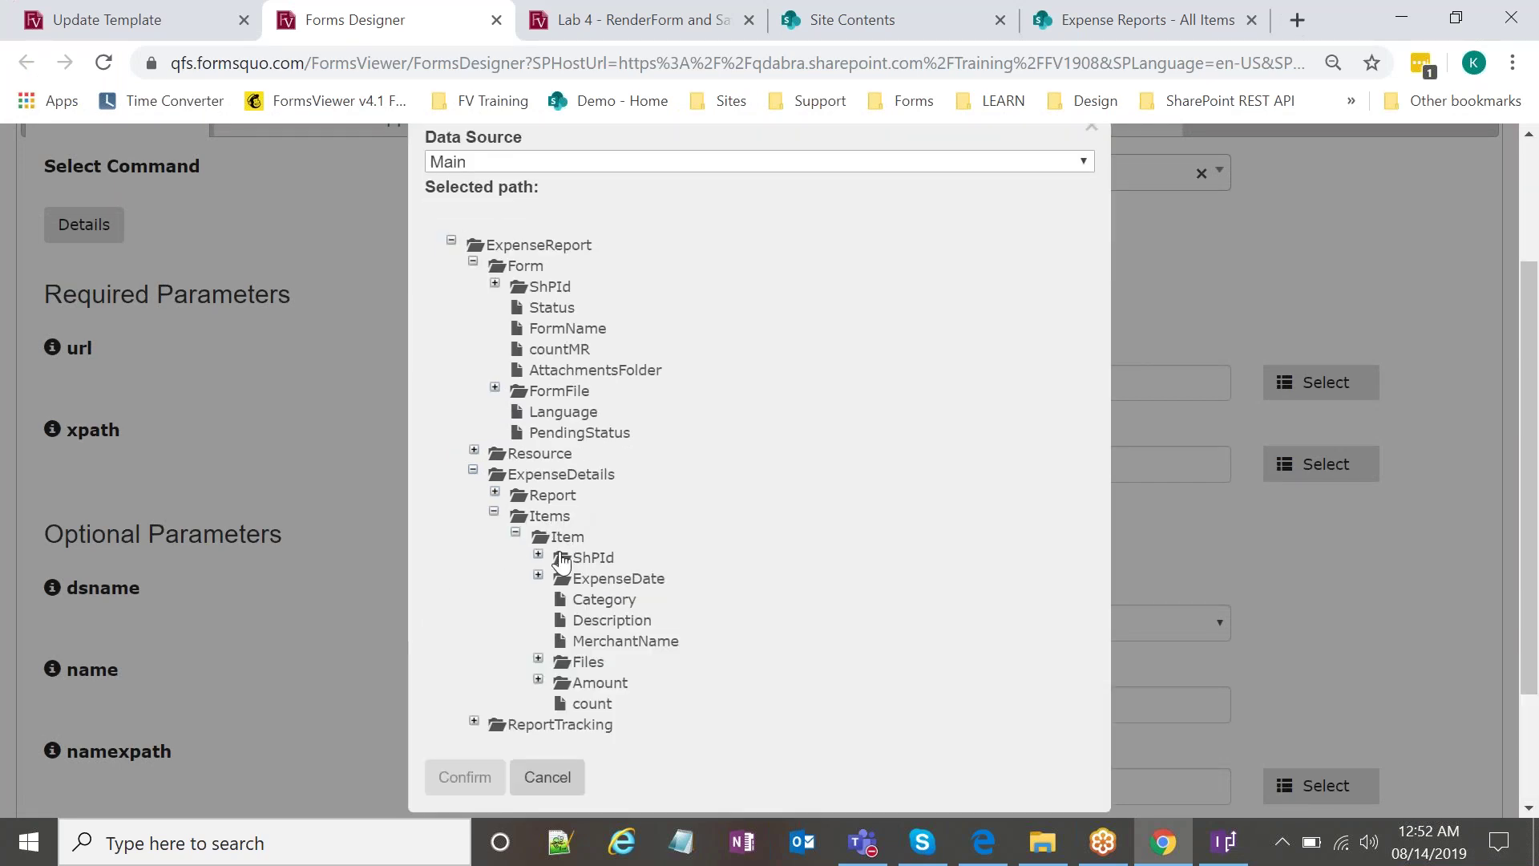
click(591, 662)
click(538, 658)
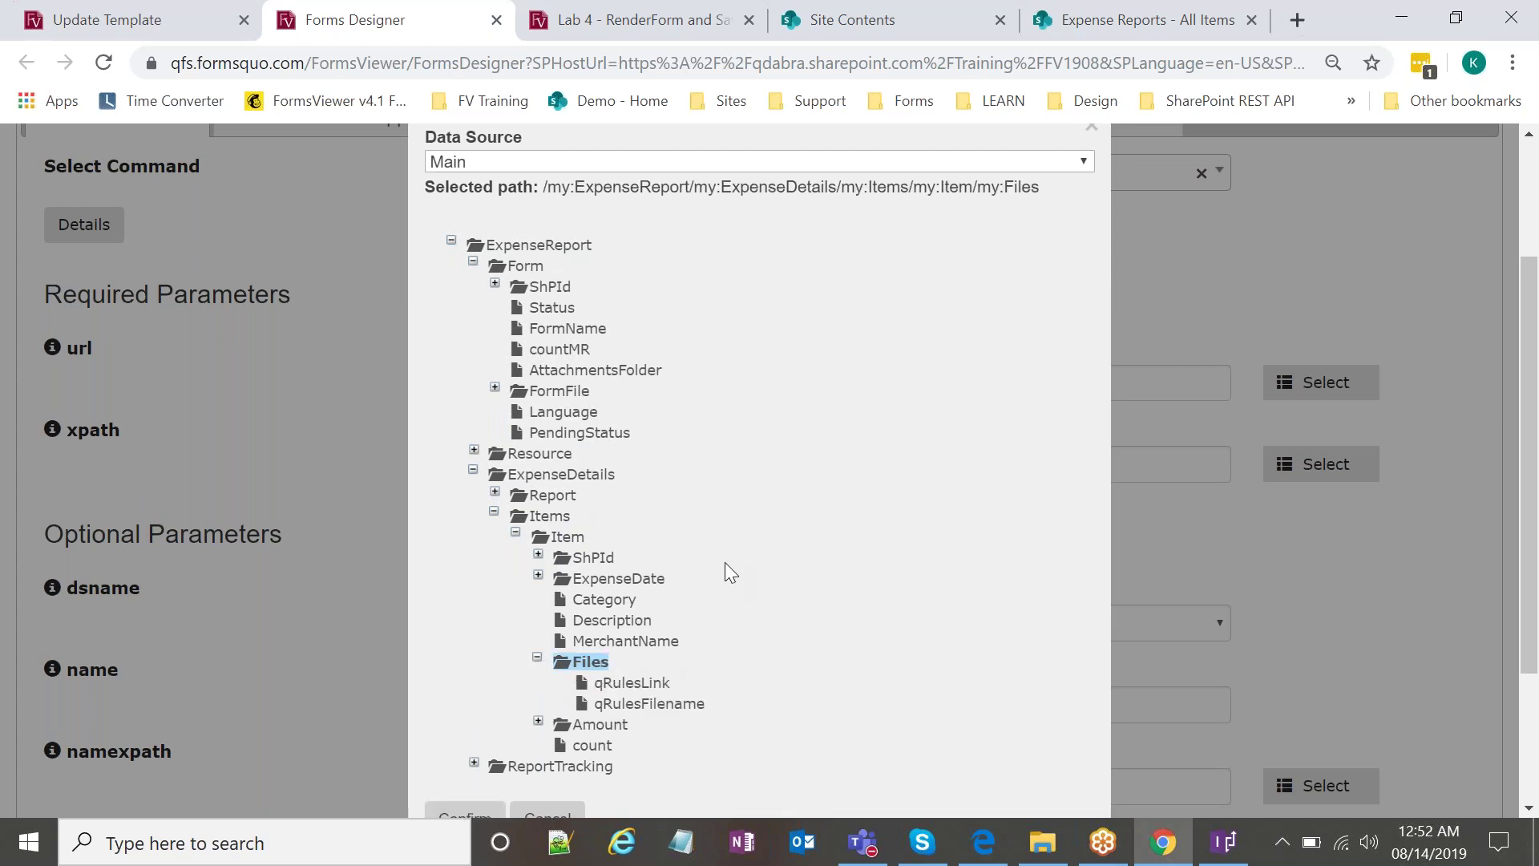
scroll(725, 562, down, 3)
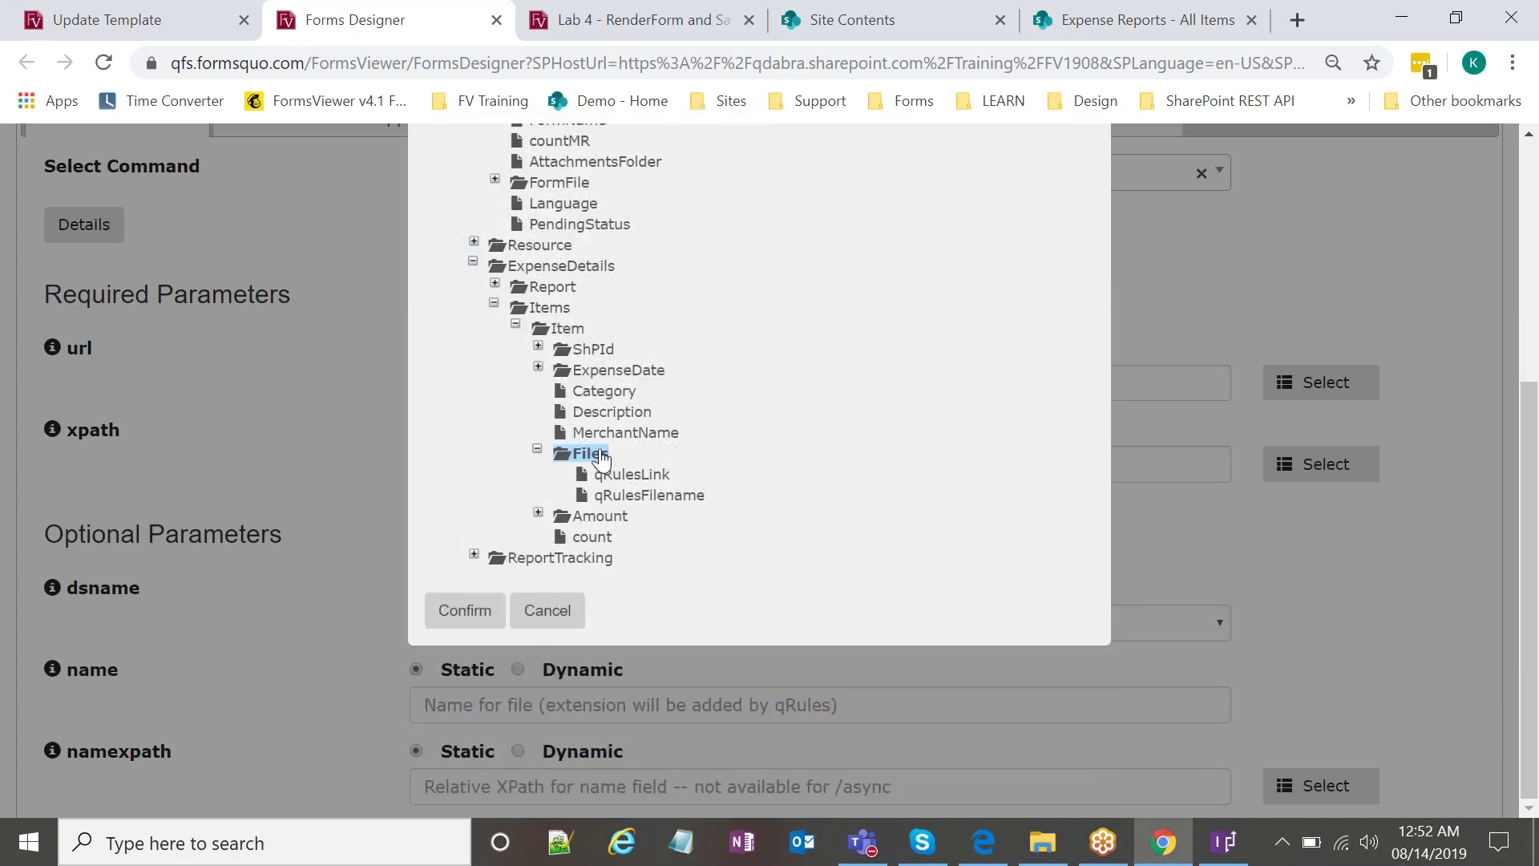
click(481, 617)
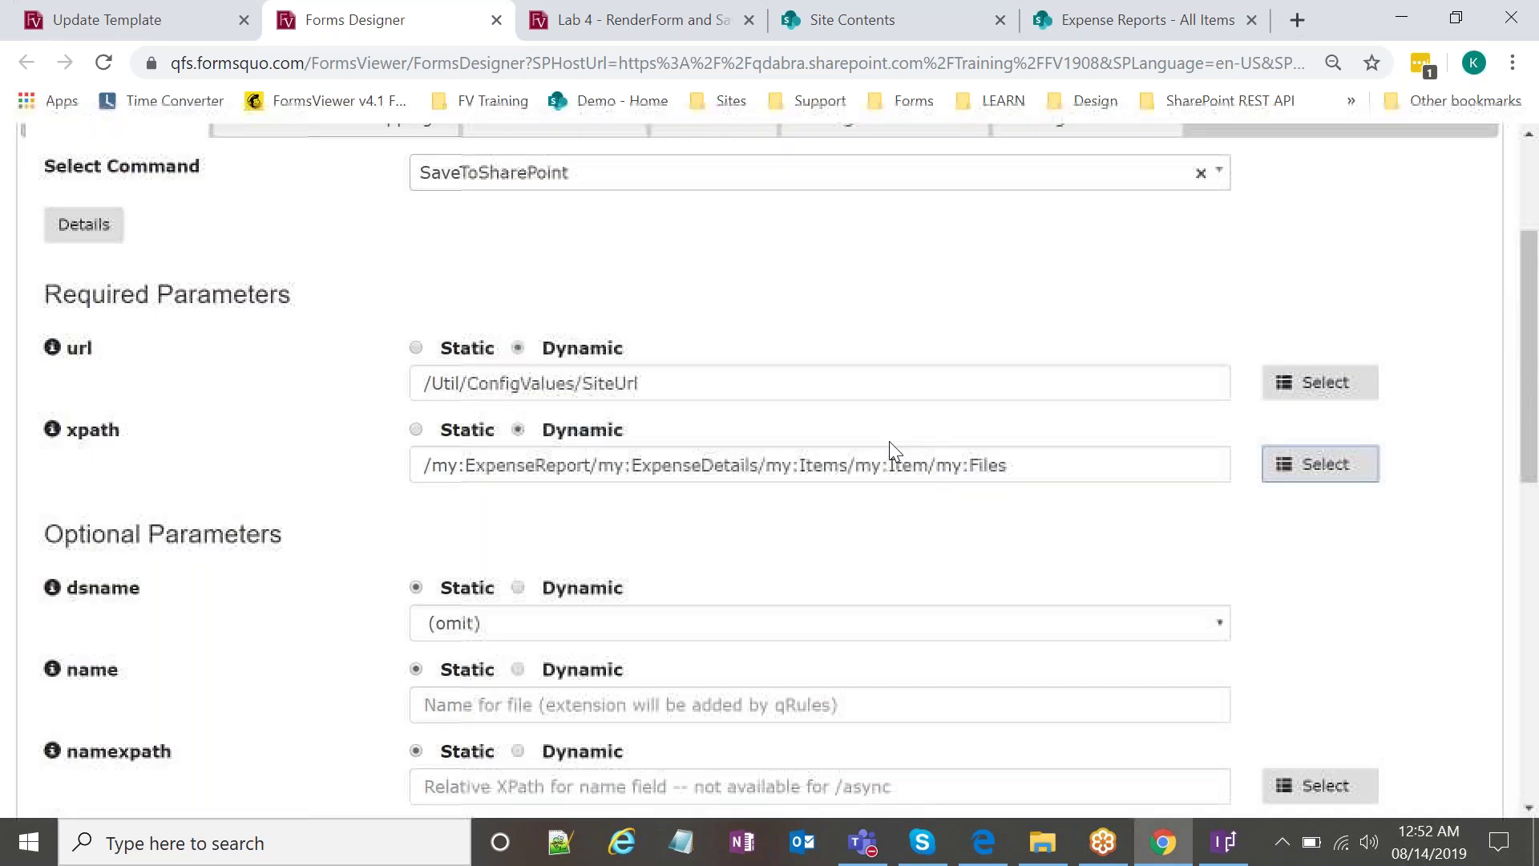
drag(936, 465, 1082, 464)
Switch to InfoPath and show the Main data source expanded through ExpenseDetails, Items and Item to the Files attributes.
click(1224, 842)
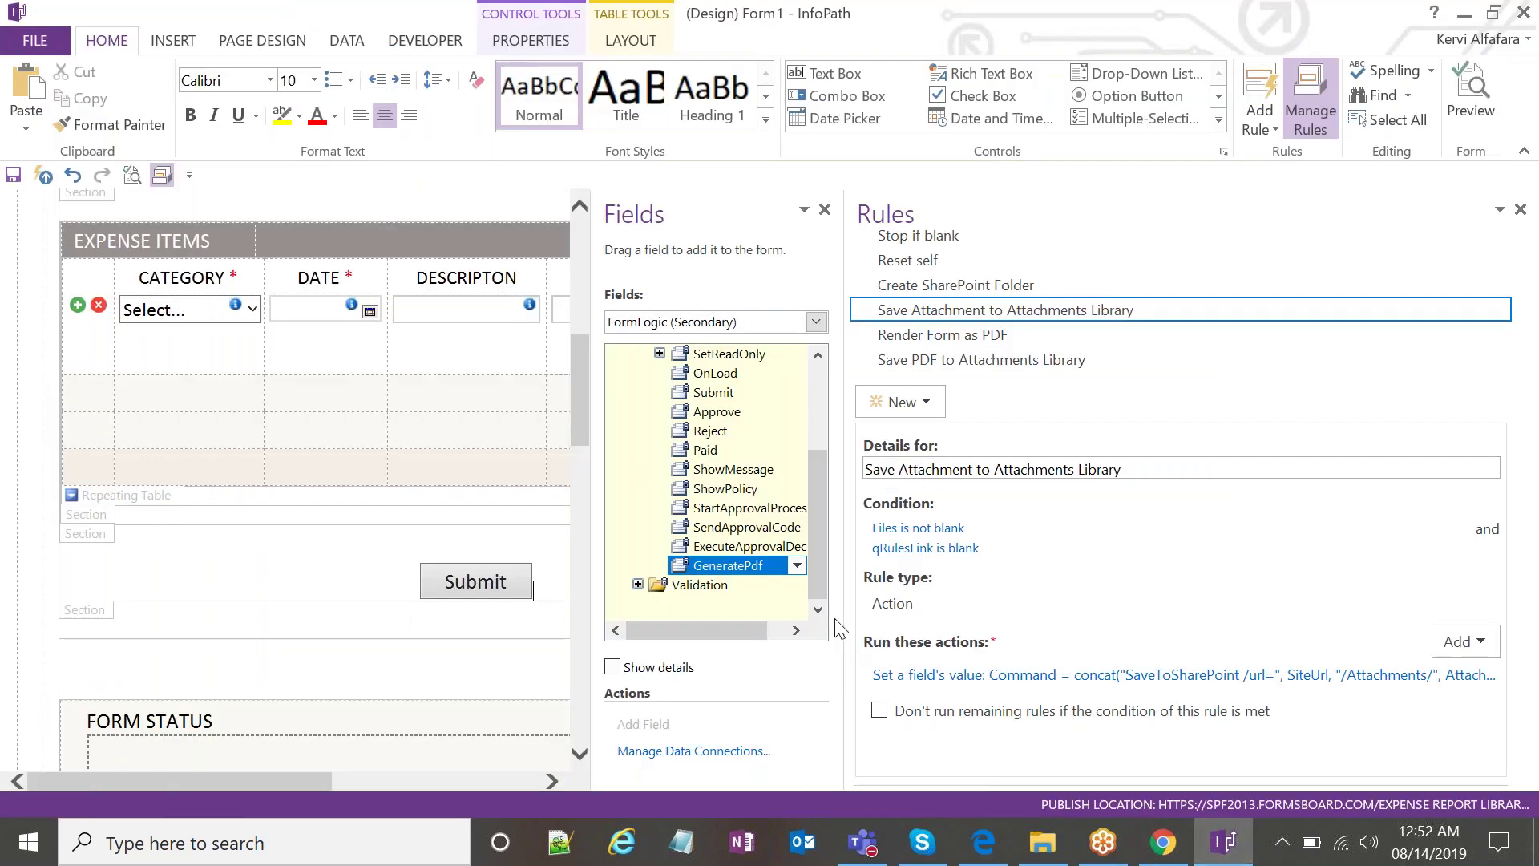
click(773, 321)
click(710, 348)
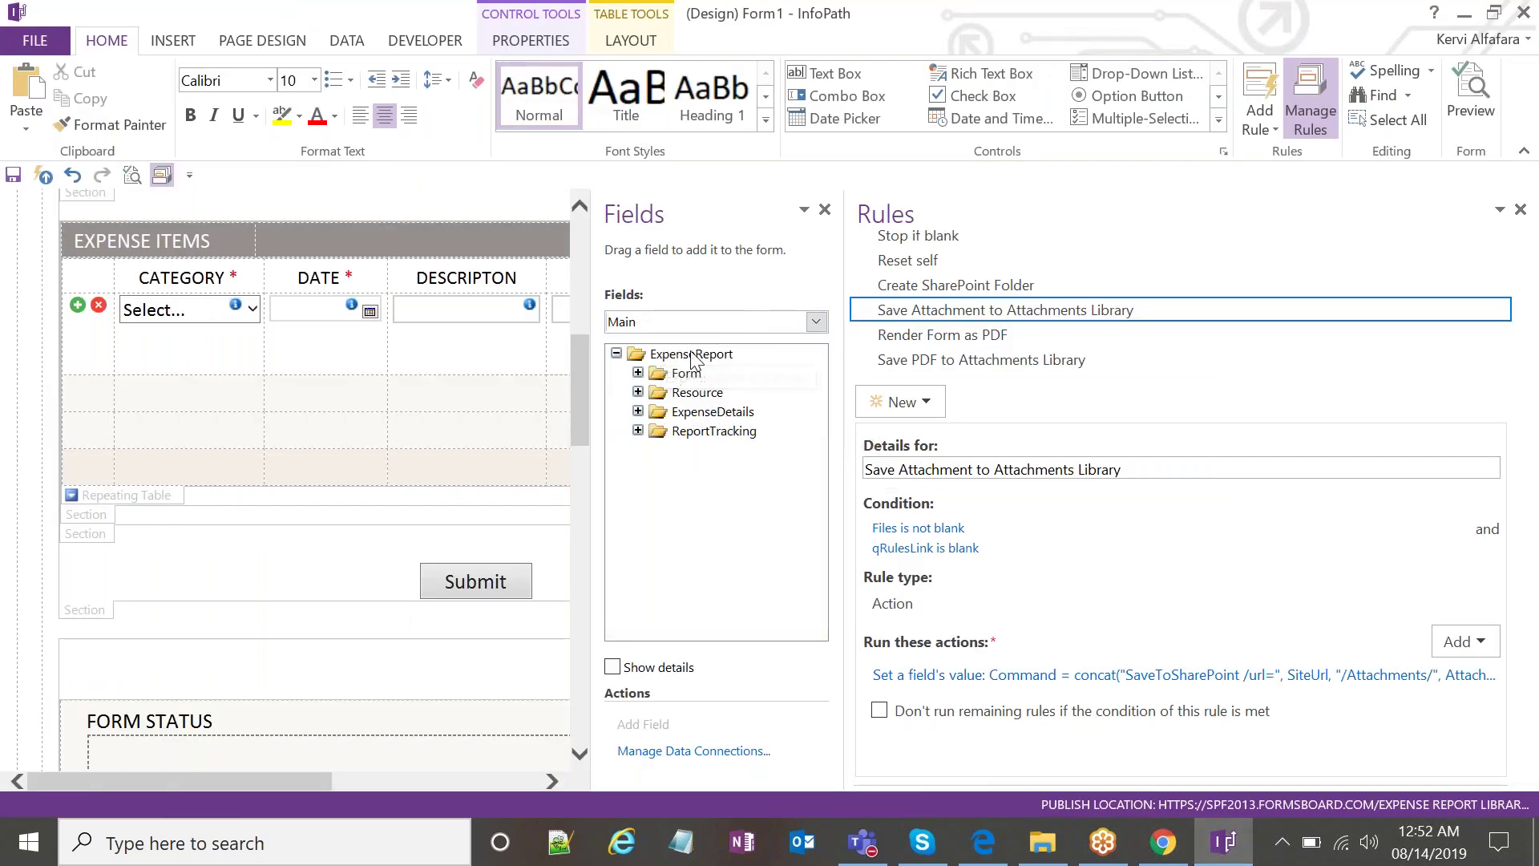
click(638, 411)
click(660, 449)
click(681, 469)
scroll(697, 505, down, 1)
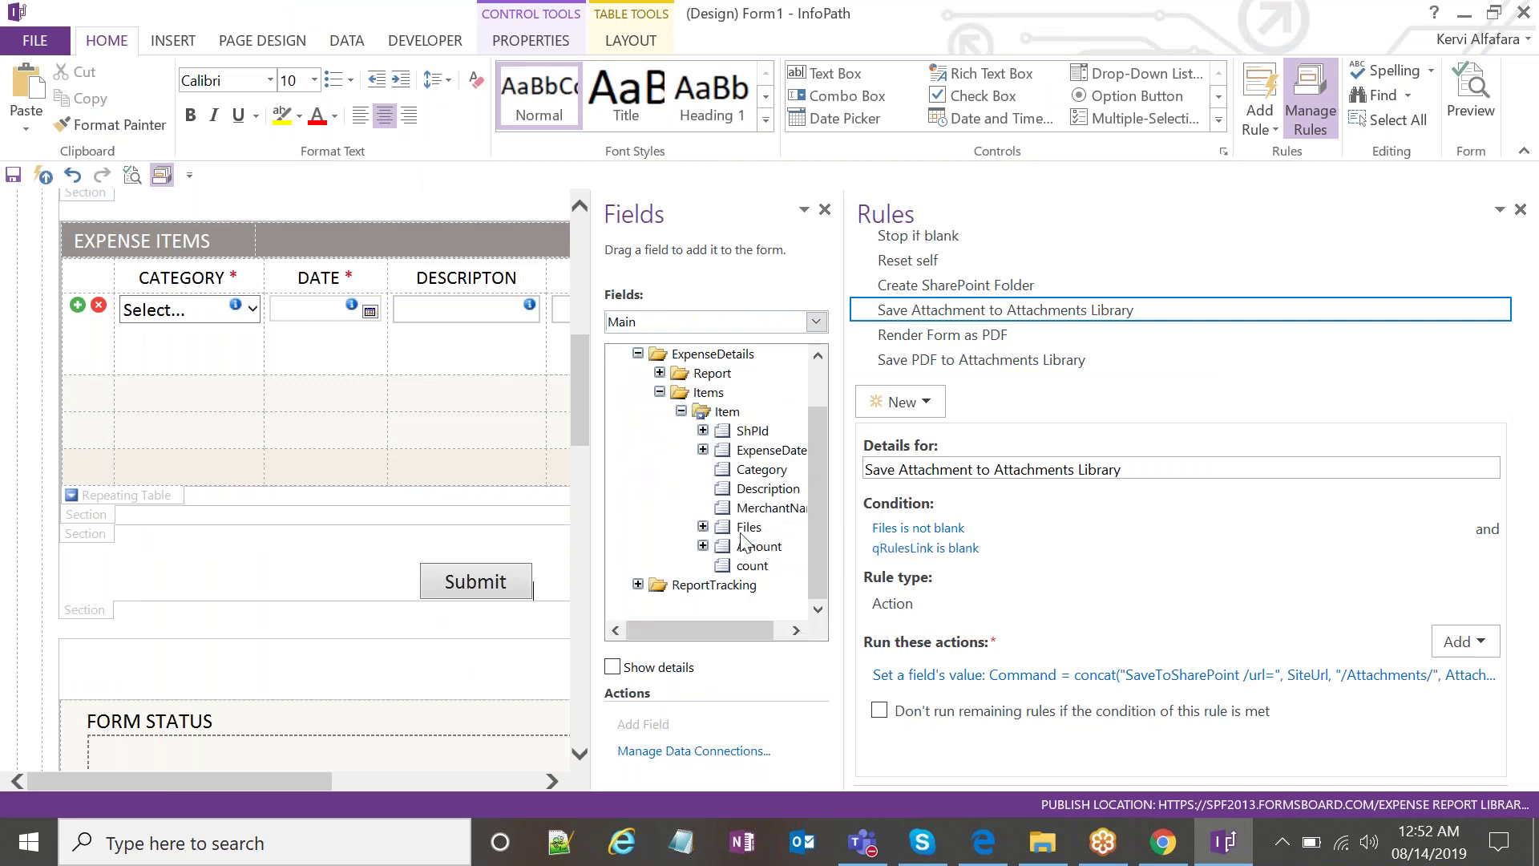
click(703, 527)
drag(593, 517, 568, 518)
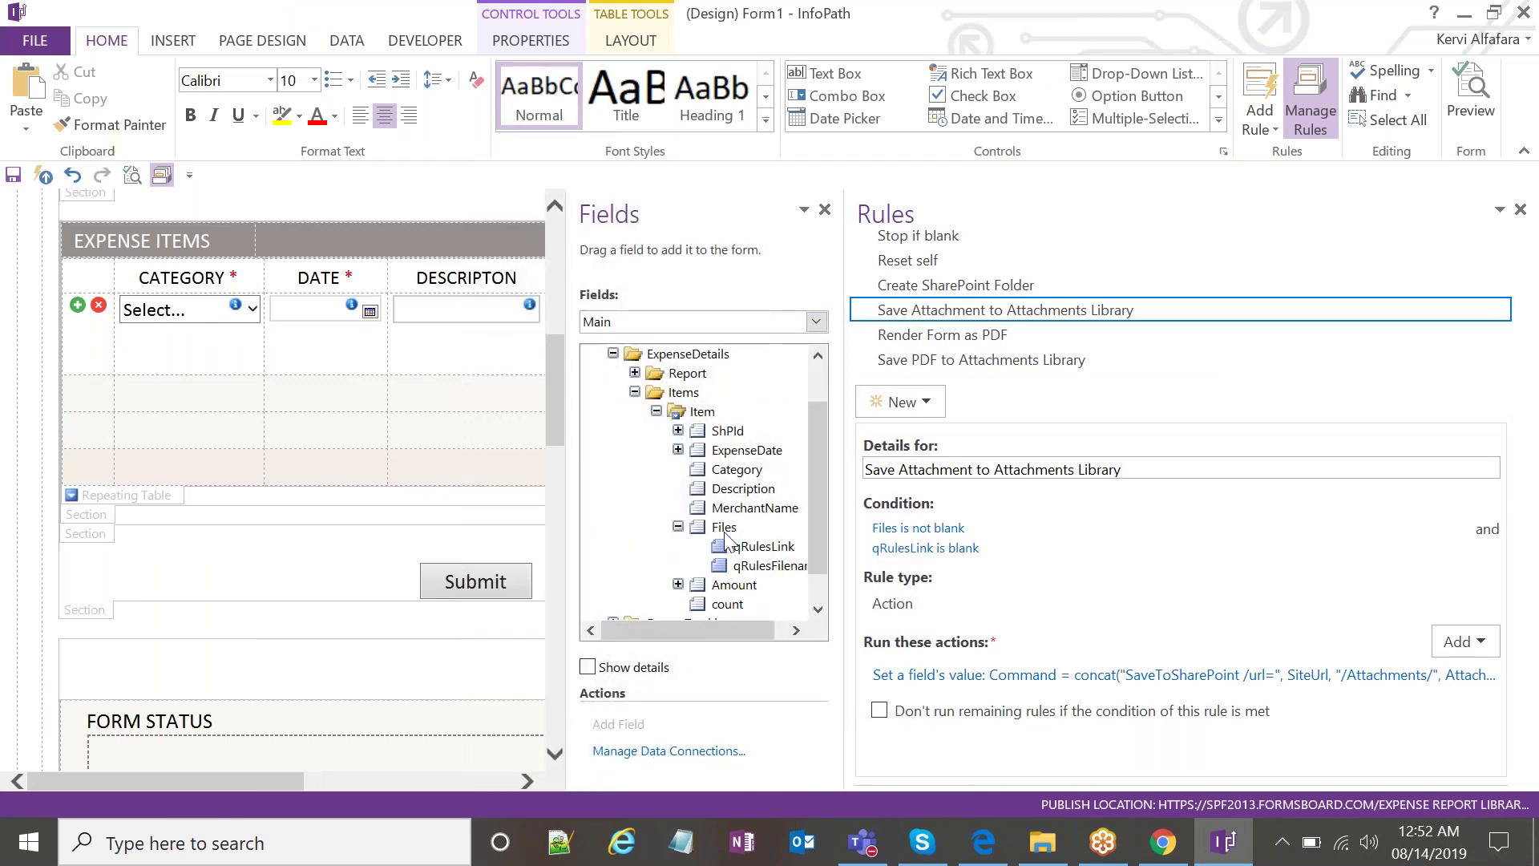
Select the Files field and locate its attachment control in the Receipt column of the Expense Items table.
click(724, 527)
double_click(725, 527)
key(Escape)
click(350, 348)
click(350, 348)
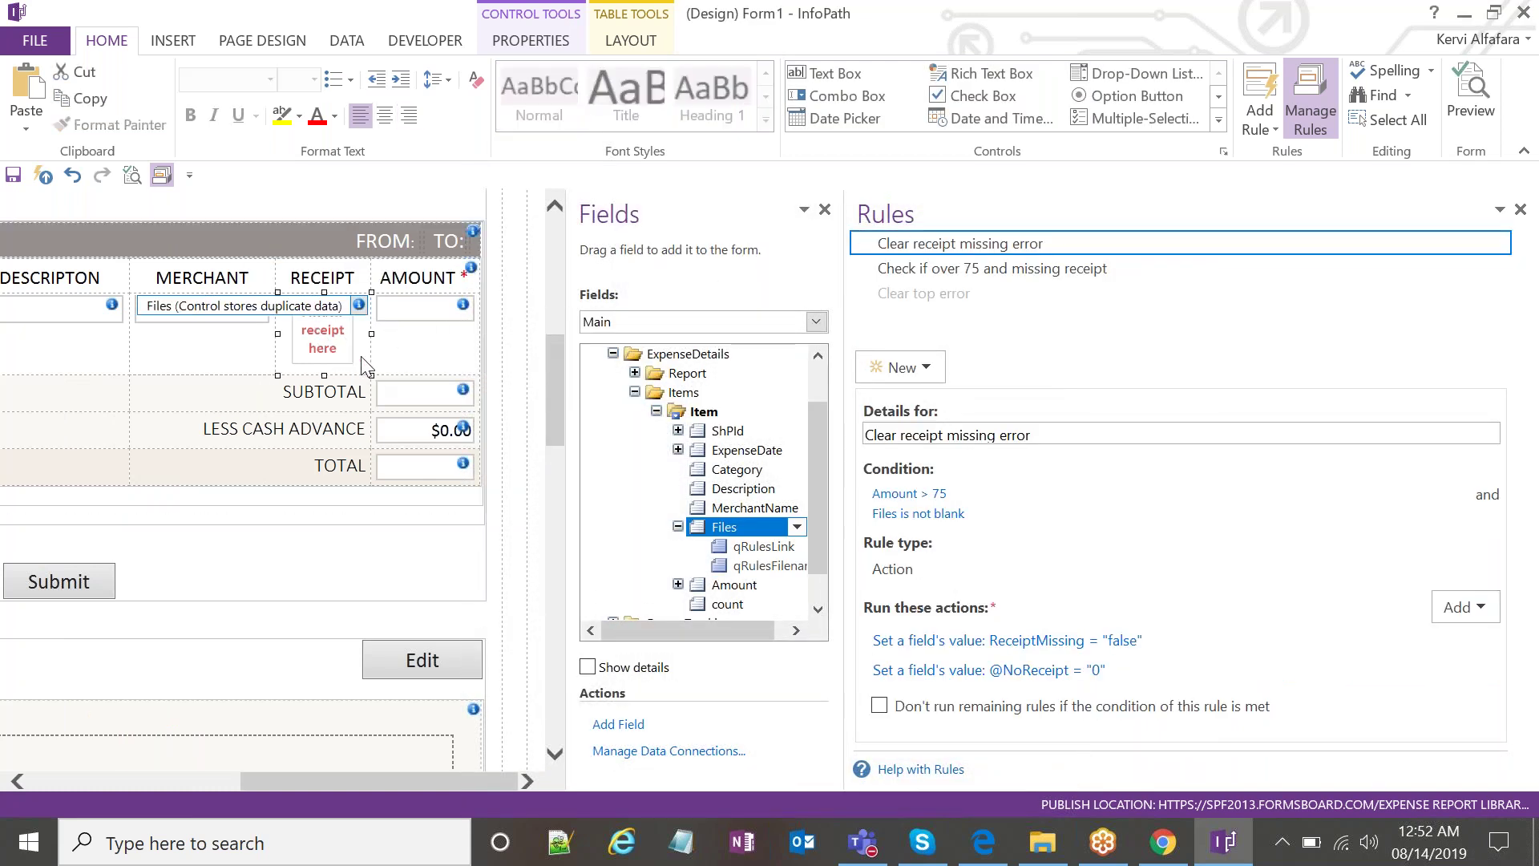
Review the data type in the Files field's properties and close them without changes.
right_click(726, 529)
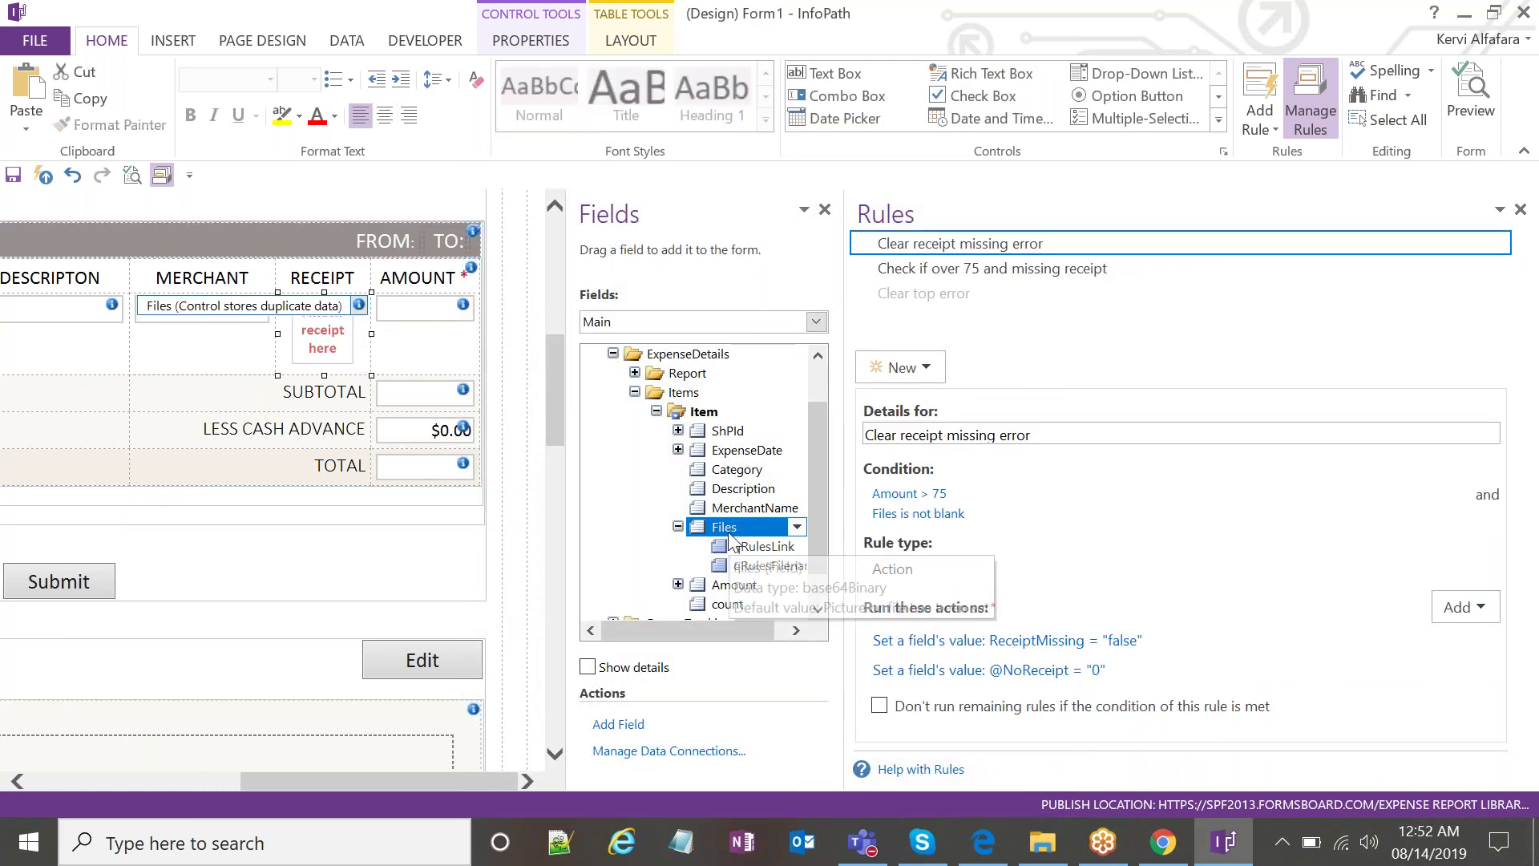
click(769, 611)
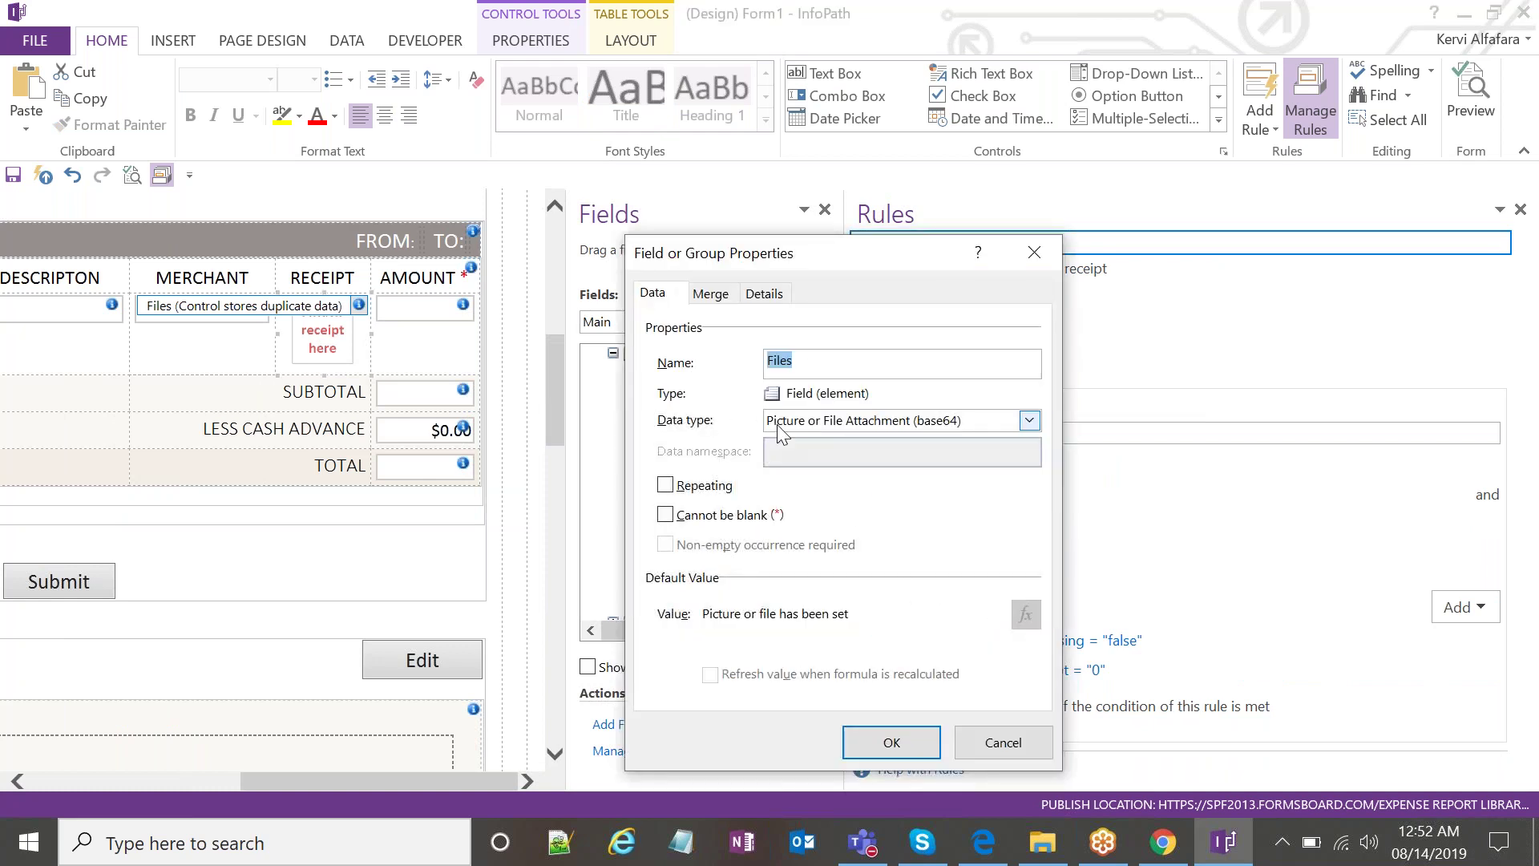
click(1036, 253)
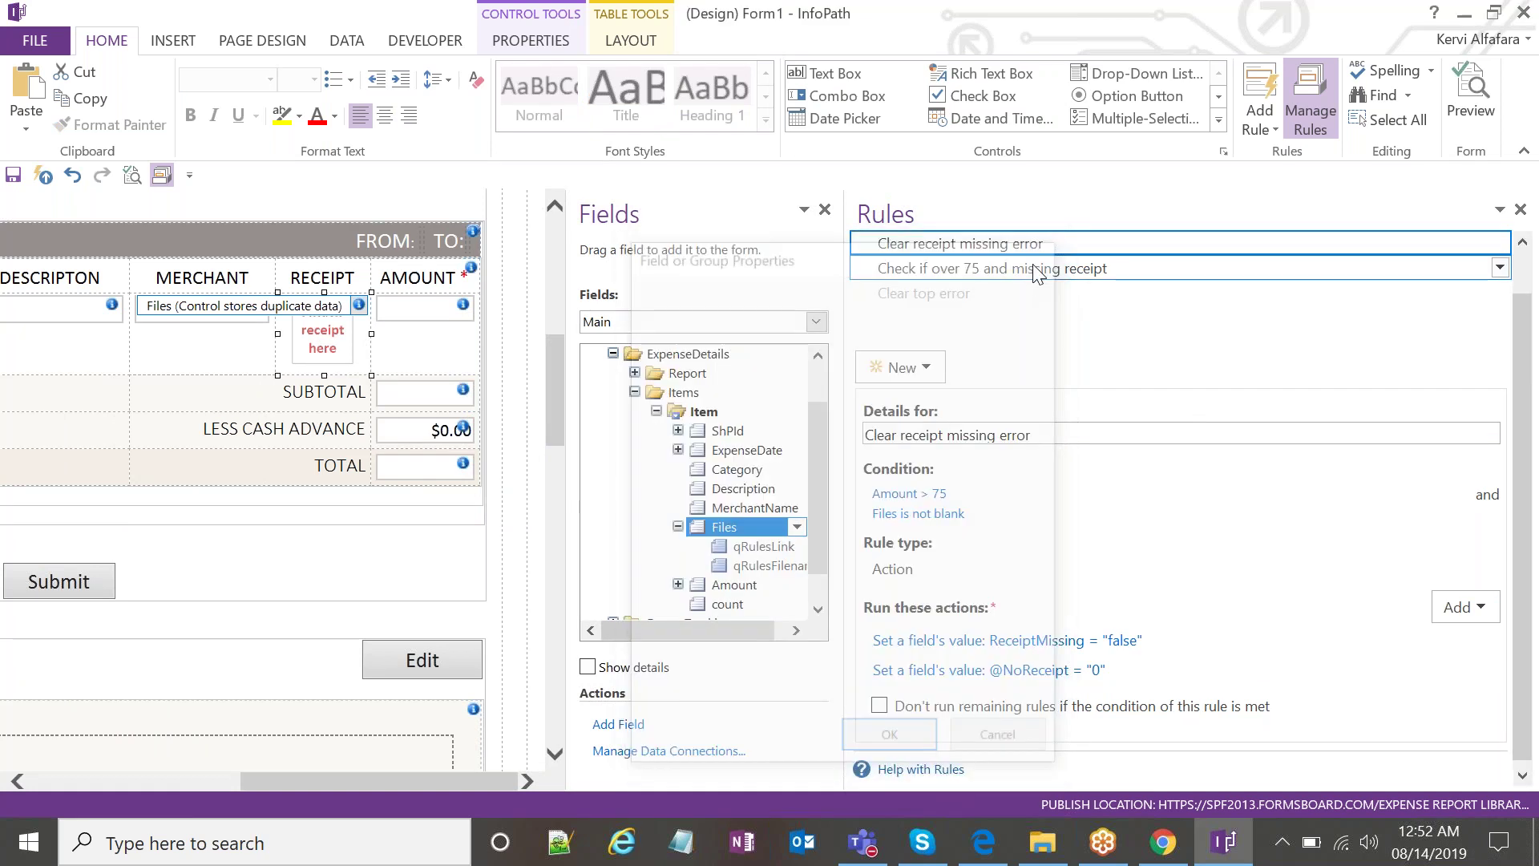
Widen the Fields pane and inspect the qRulesFilename attribute and its parent Files field.
drag(563, 515, 510, 513)
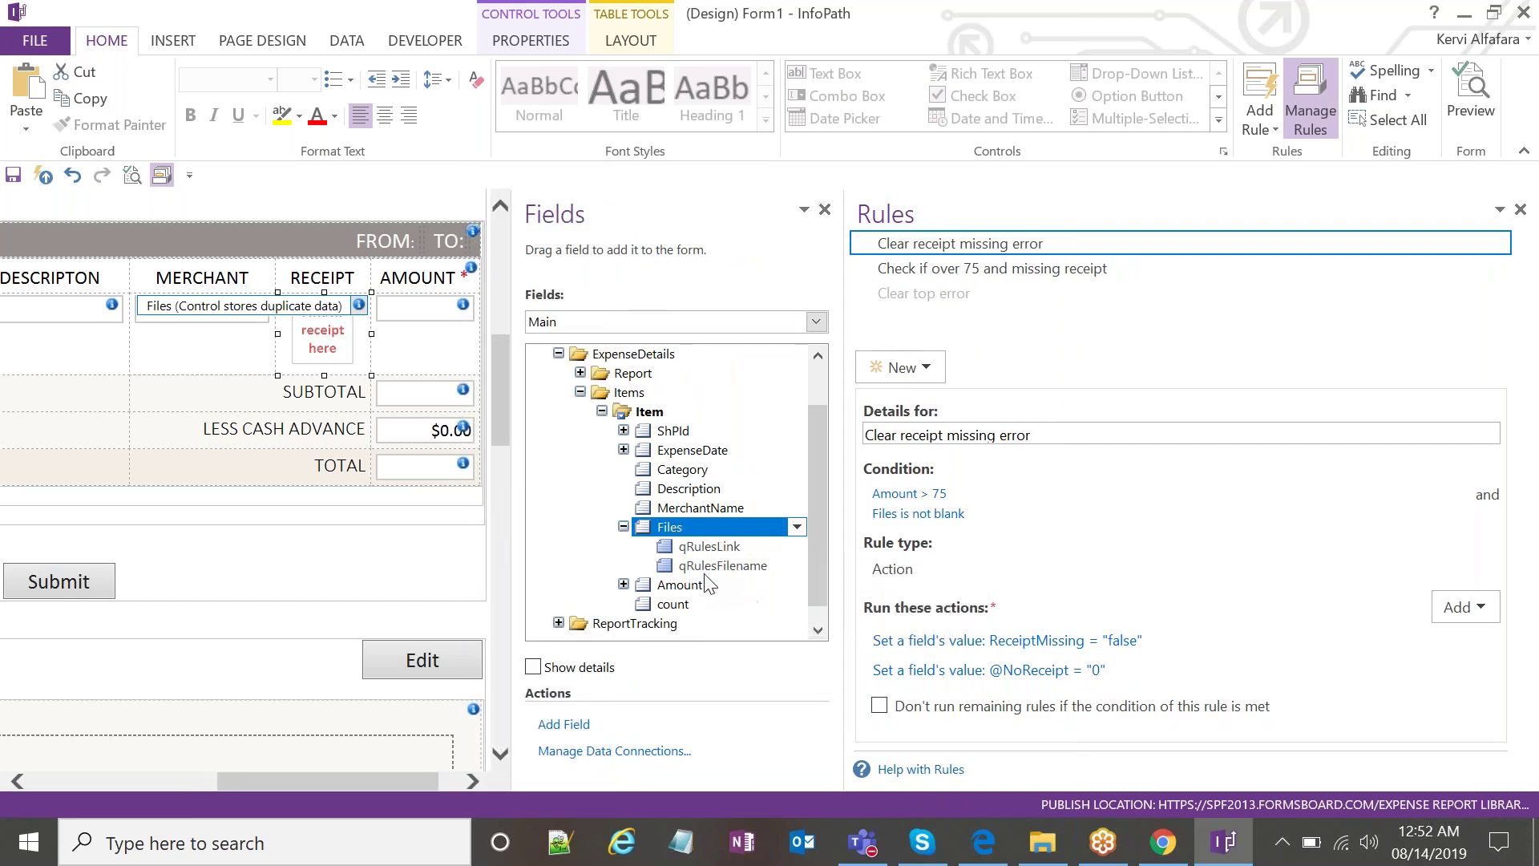
click(731, 566)
click(709, 526)
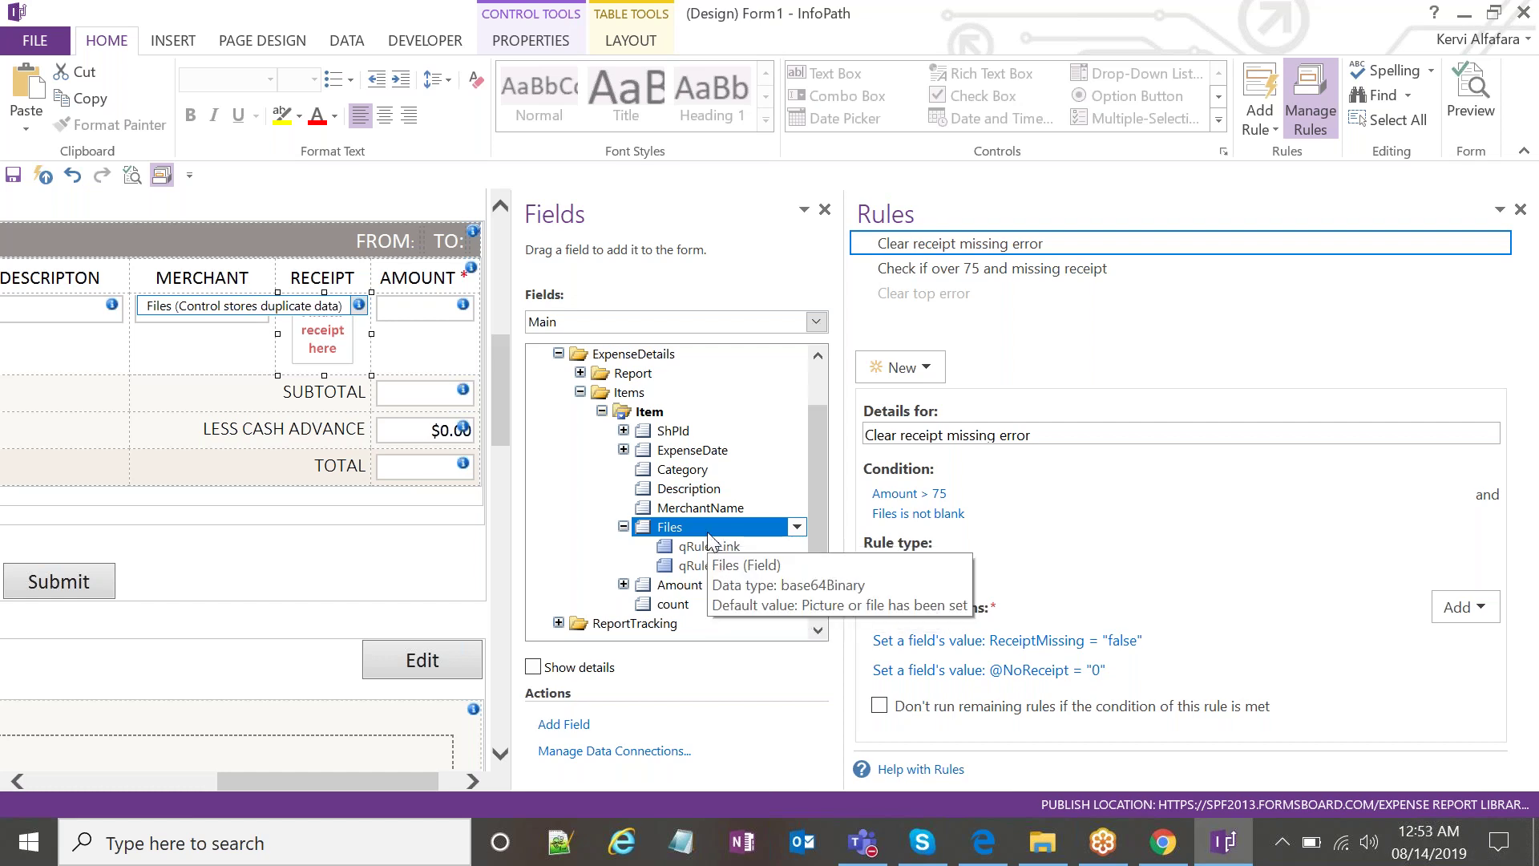
Inspect the qRulesLink and qRulesFilename attributes under the Files field.
click(706, 546)
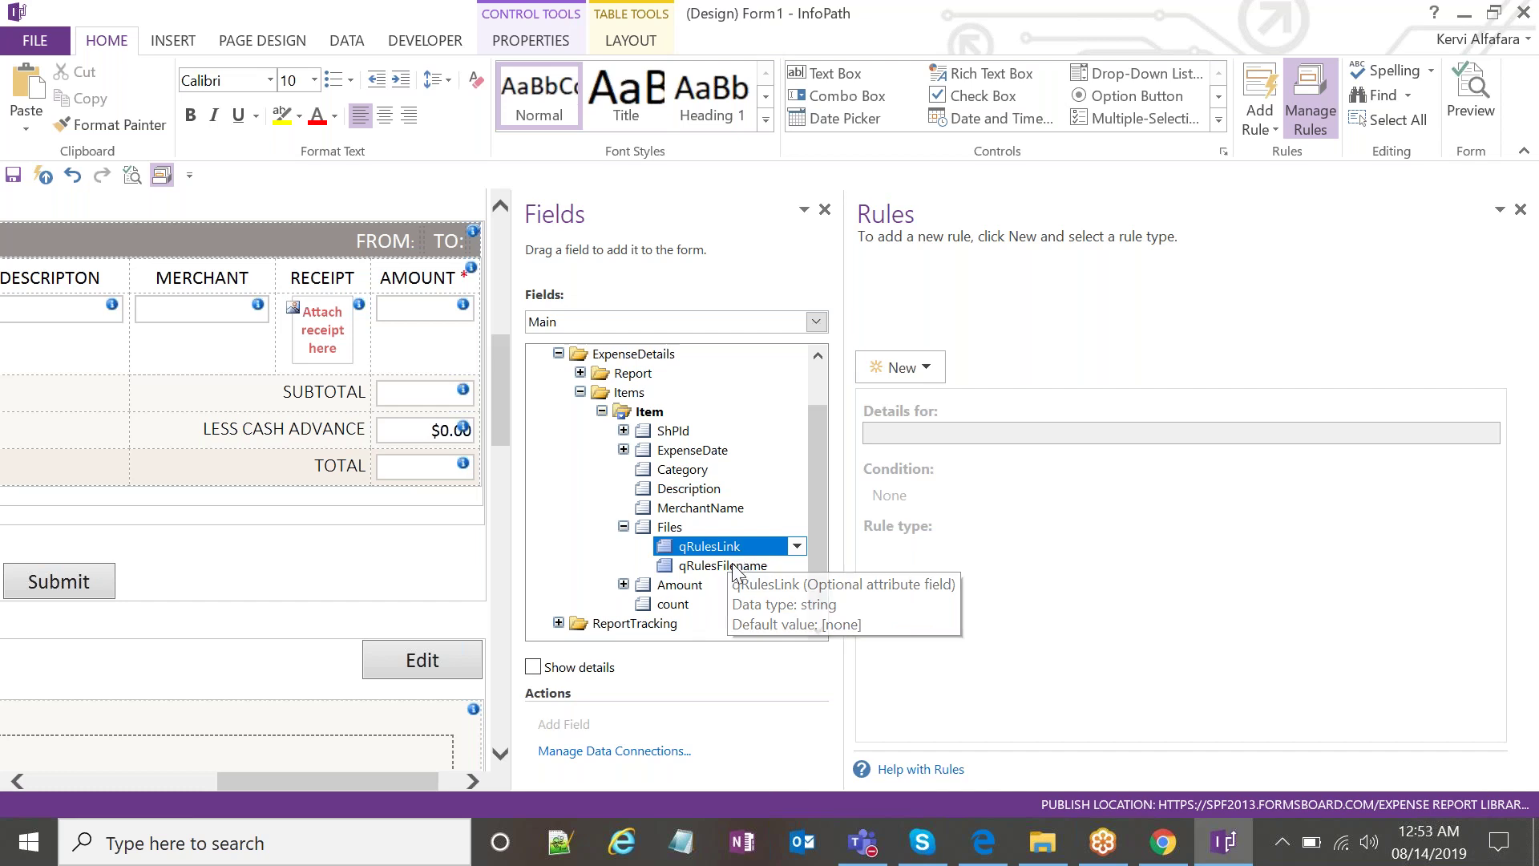
click(732, 565)
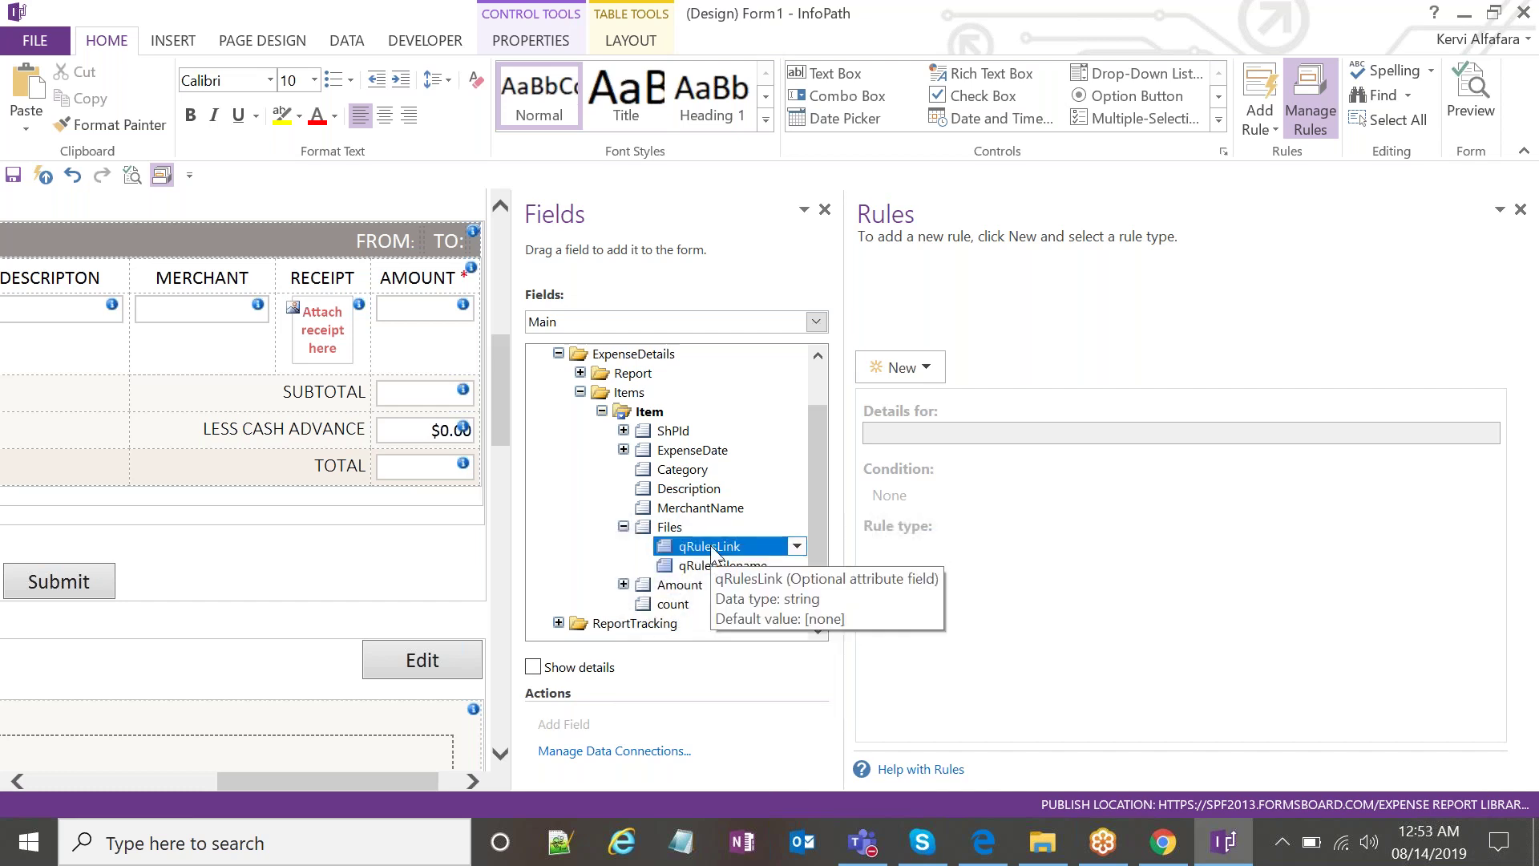
click(713, 550)
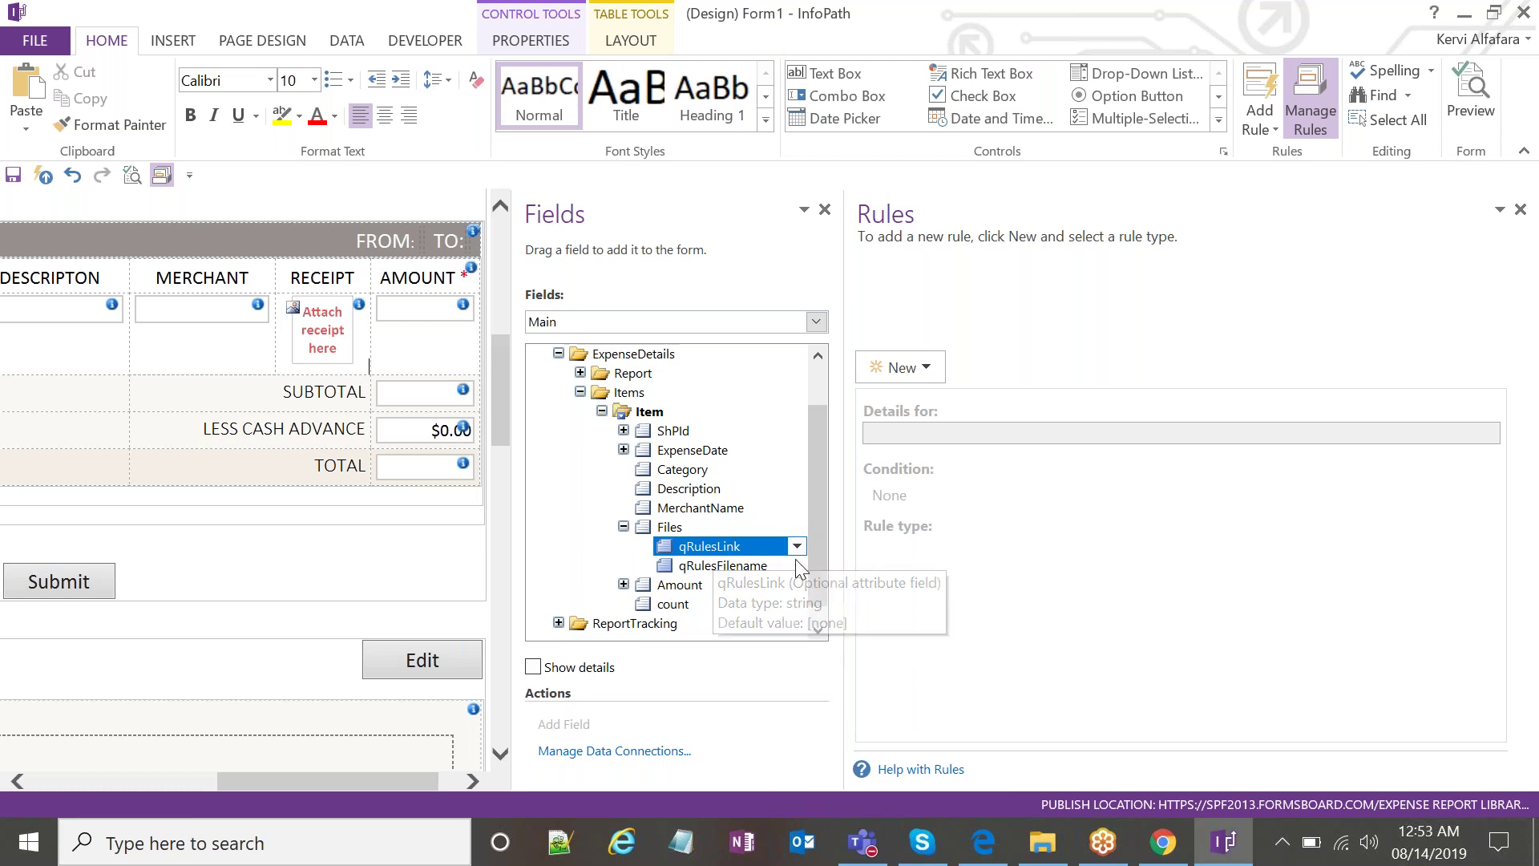
Switch to the Forms Designer in Chrome and set the SaveToSharePoint xpath parameter to Static, keeping the my:Files path.
click(1163, 842)
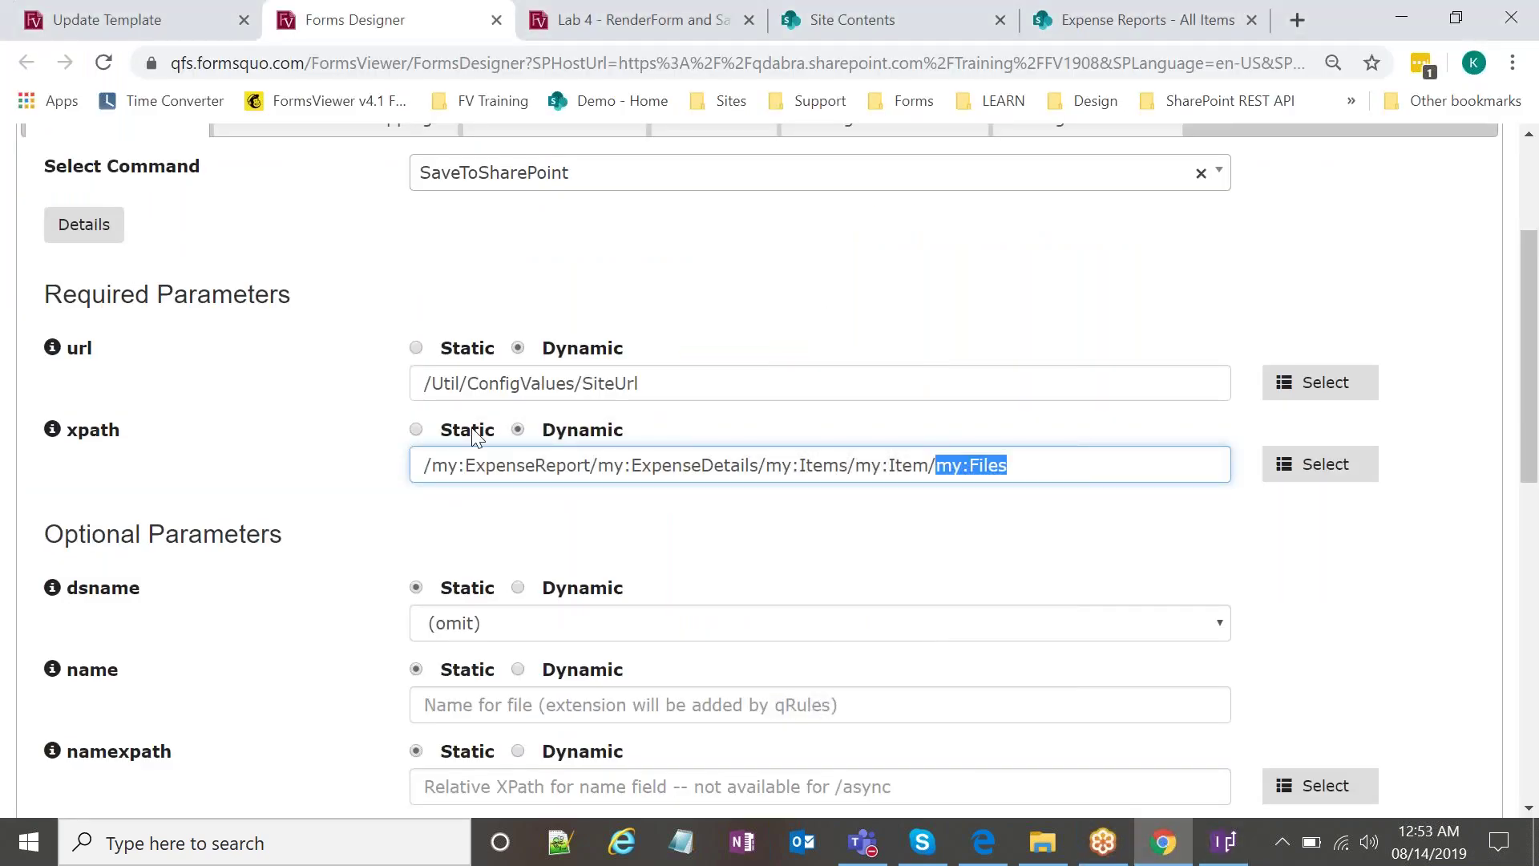
click(558, 465)
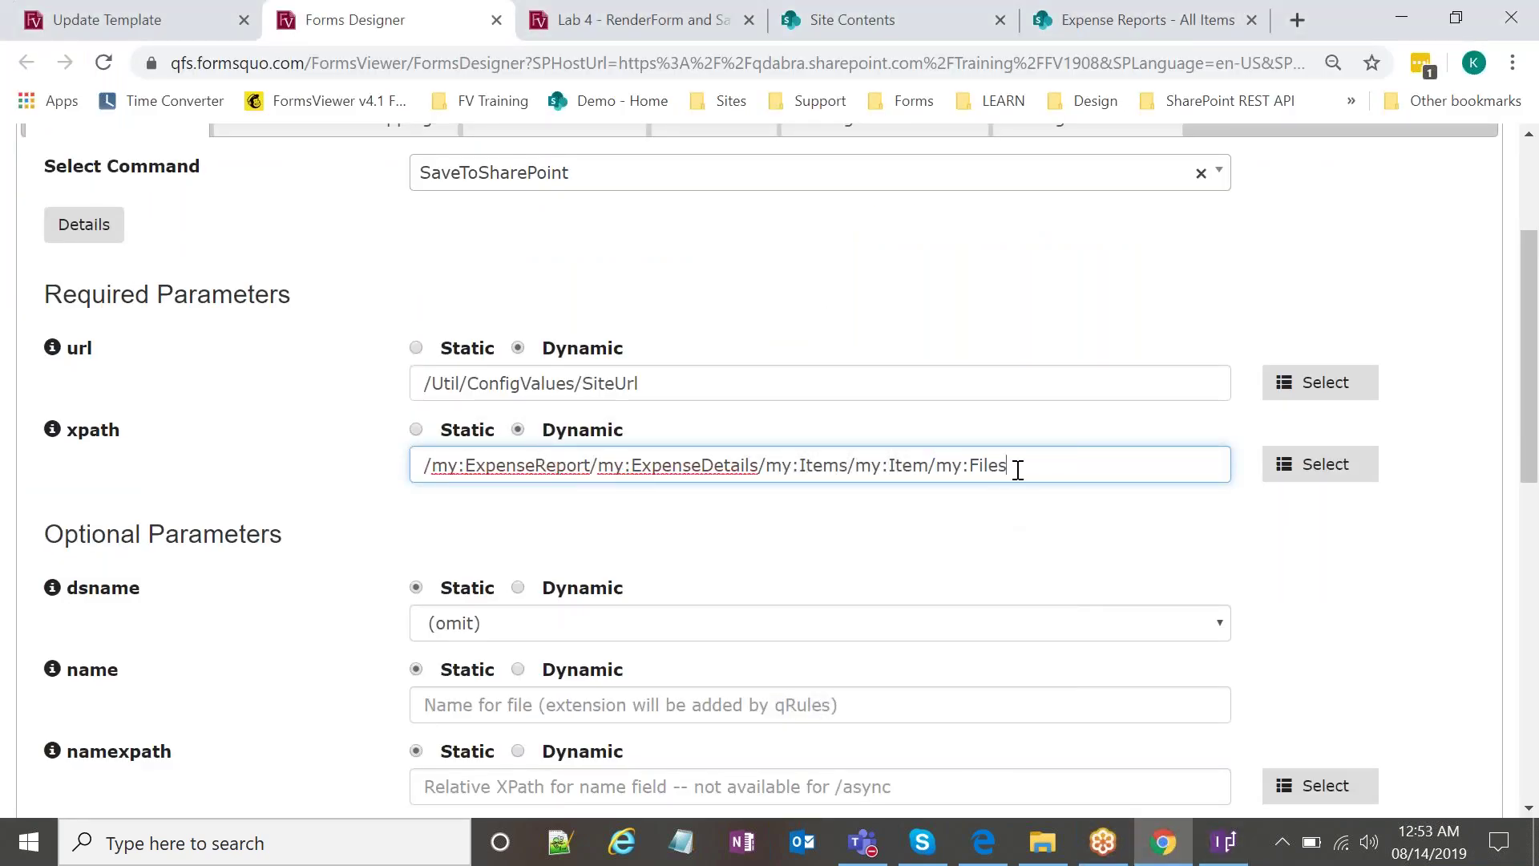
mouse_move(53, 431)
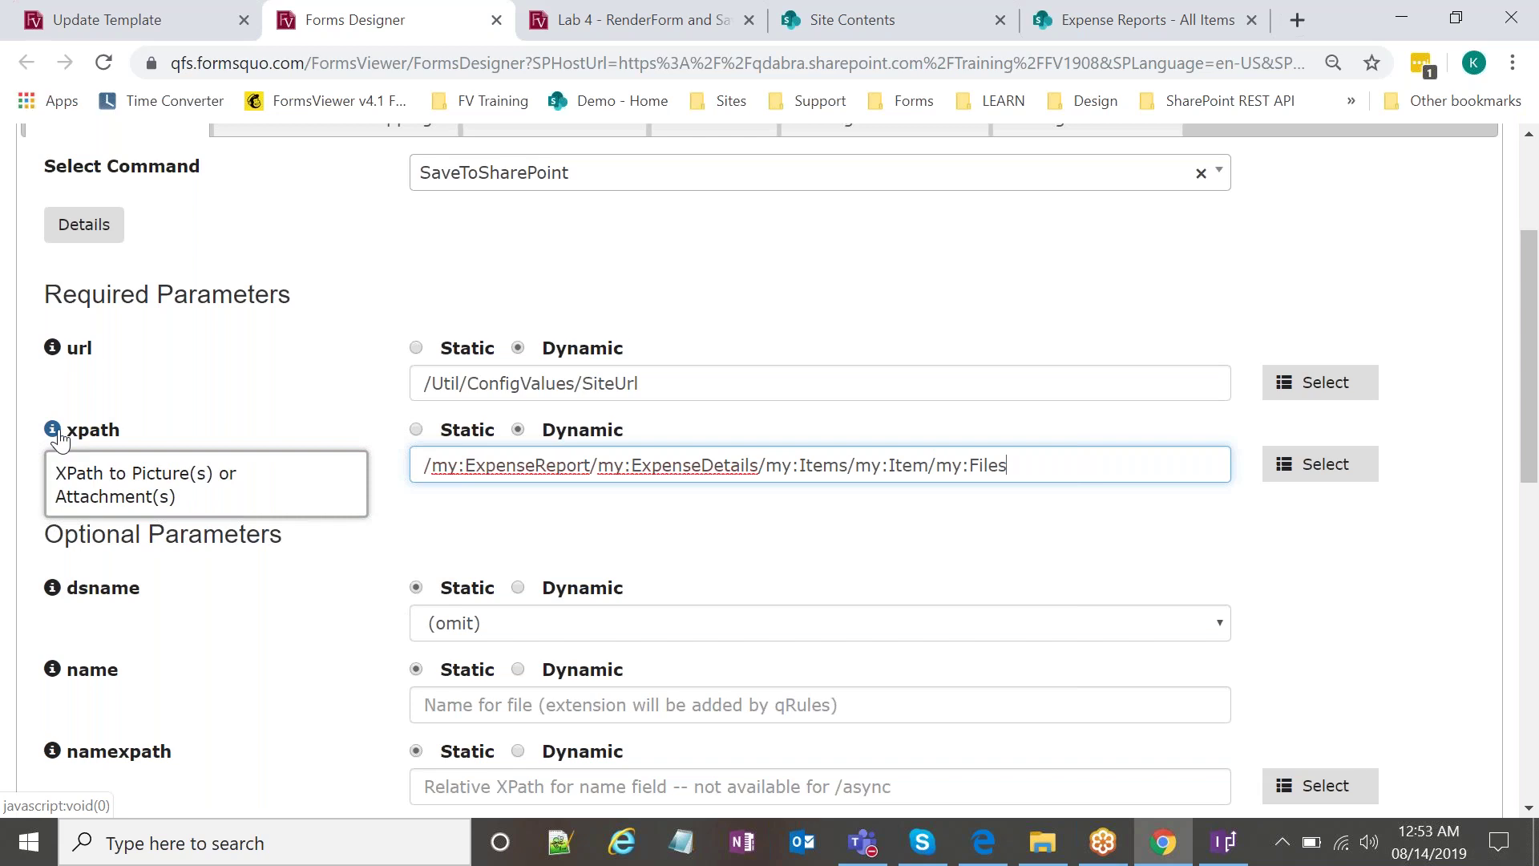
click(416, 430)
click(572, 467)
scroll(566, 465, down, 3)
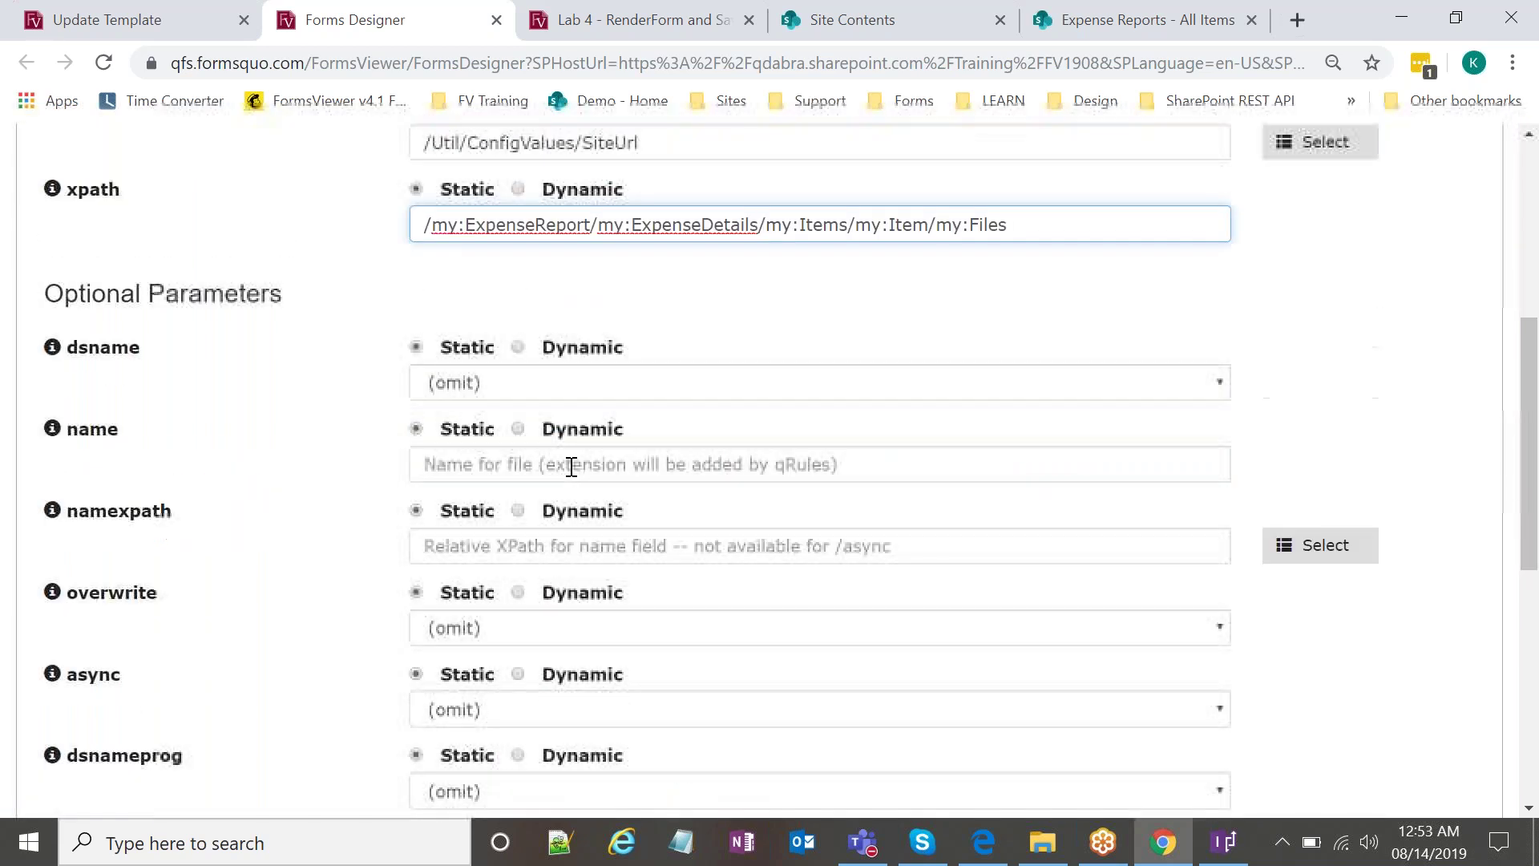
Switch to InfoPath and open the SaveToSharePoint formula in the Save Attachment to Attachments Library rule of FormLogic's GeneratePdf field.
click(1224, 842)
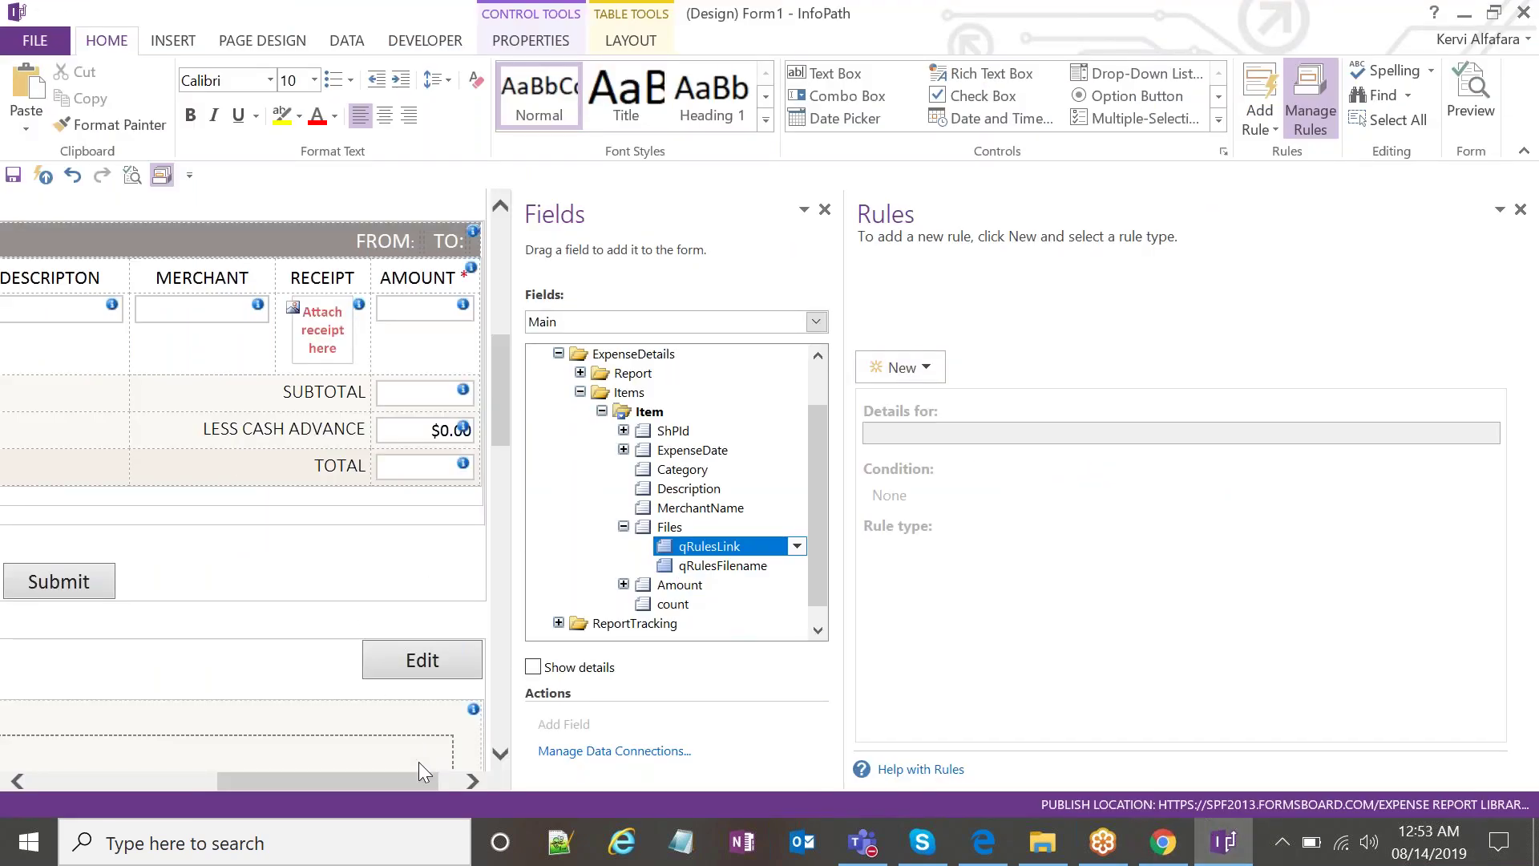
drag(398, 776, 382, 776)
click(738, 317)
click(591, 428)
click(558, 467)
click(676, 584)
click(962, 318)
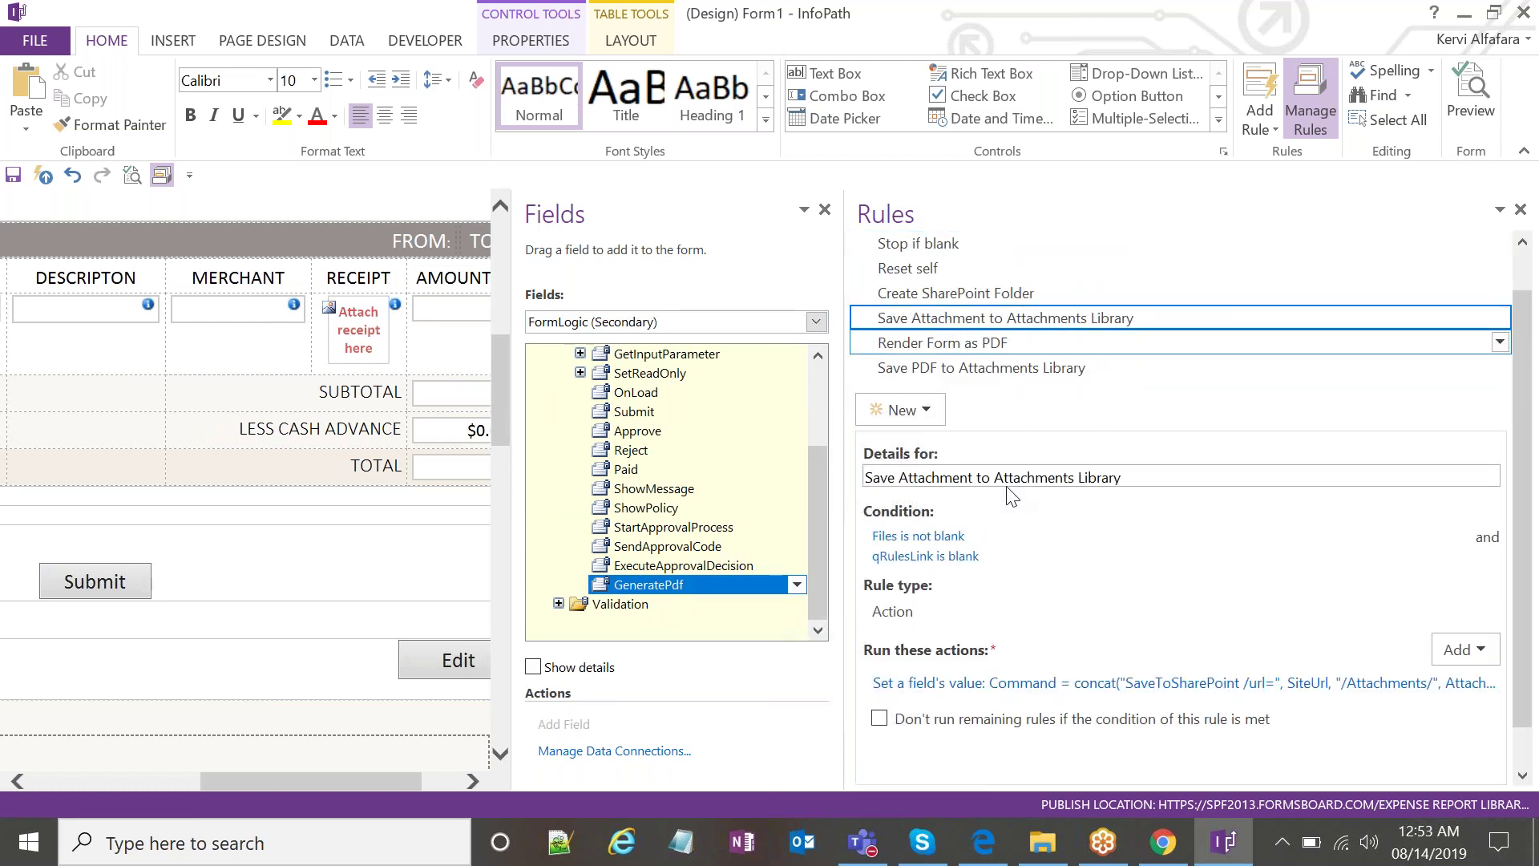
click(962, 683)
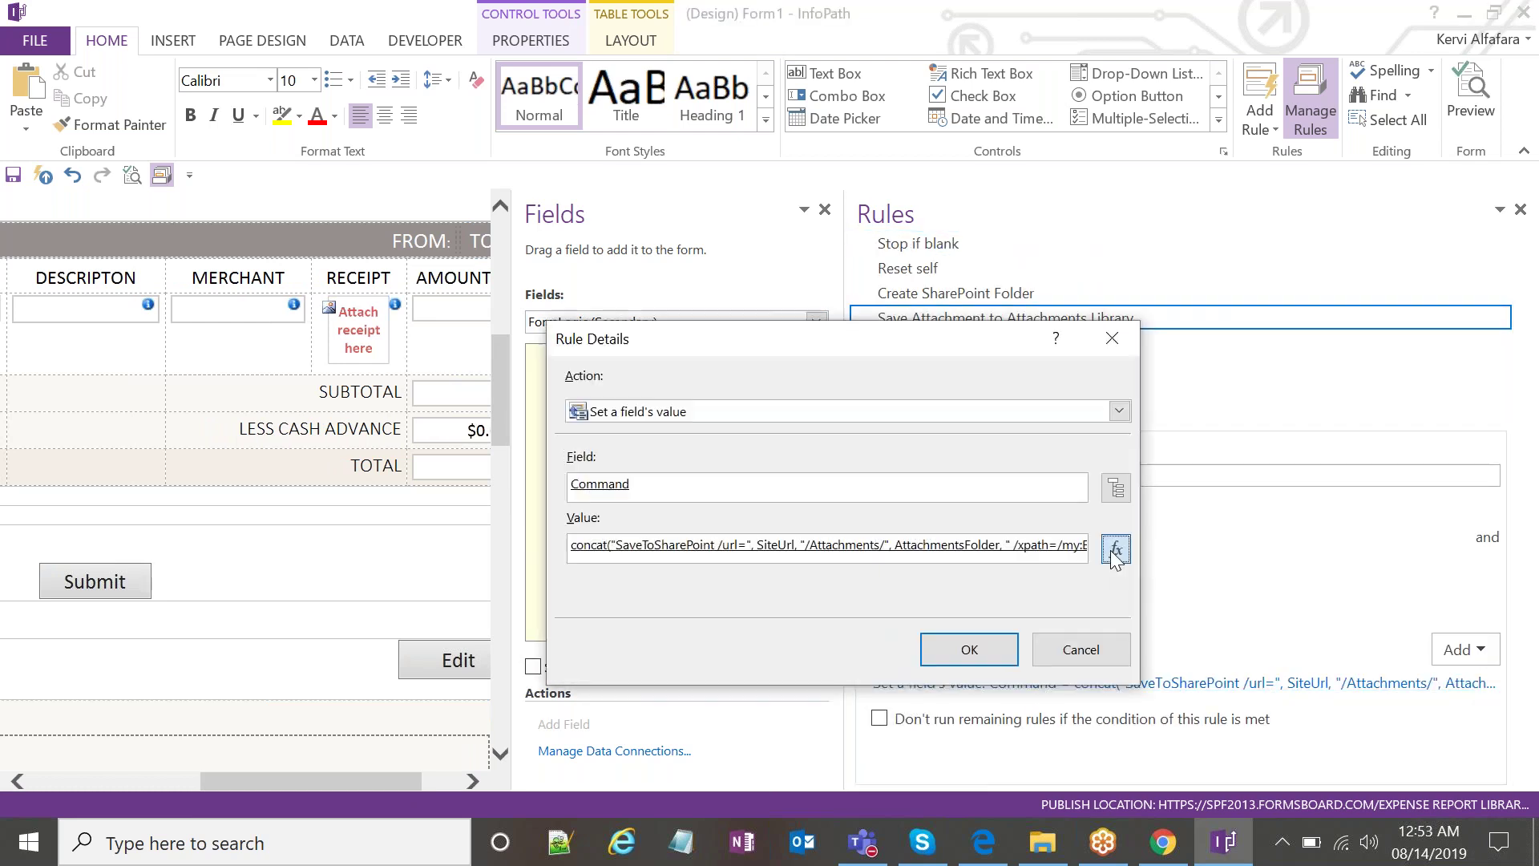
click(1162, 550)
Examine the /url, /xpath and /clear=false parameters of the SaveToSharePoint concat formula.
click(685, 409)
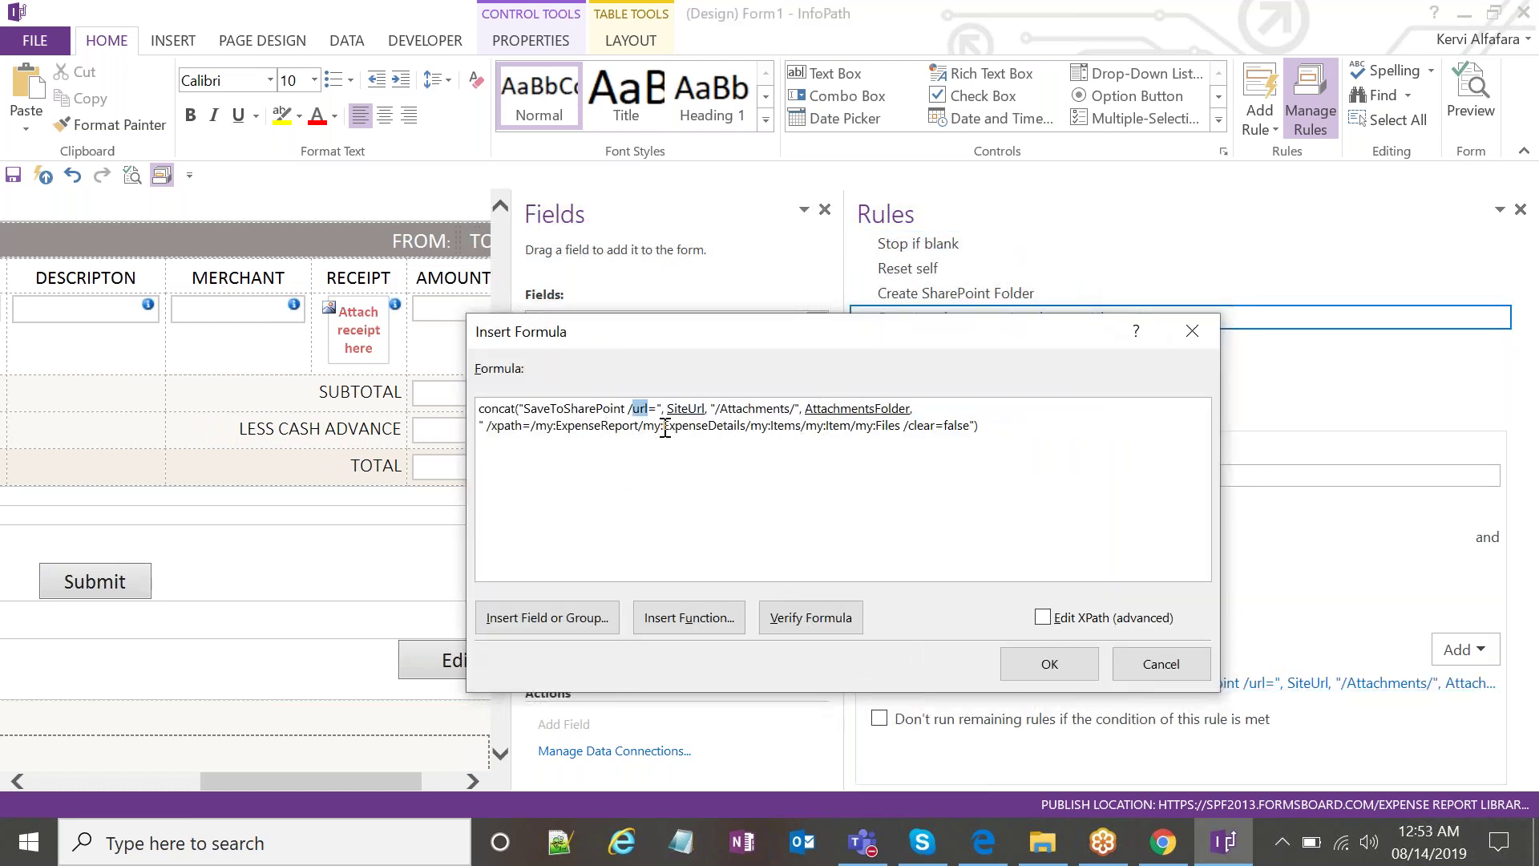
double_click(759, 425)
click(856, 409)
click(806, 425)
double_click(922, 425)
click(924, 425)
double_click(948, 426)
drag(969, 425, 905, 431)
click(904, 428)
drag(977, 426, 911, 426)
click(915, 444)
click(671, 410)
click(801, 509)
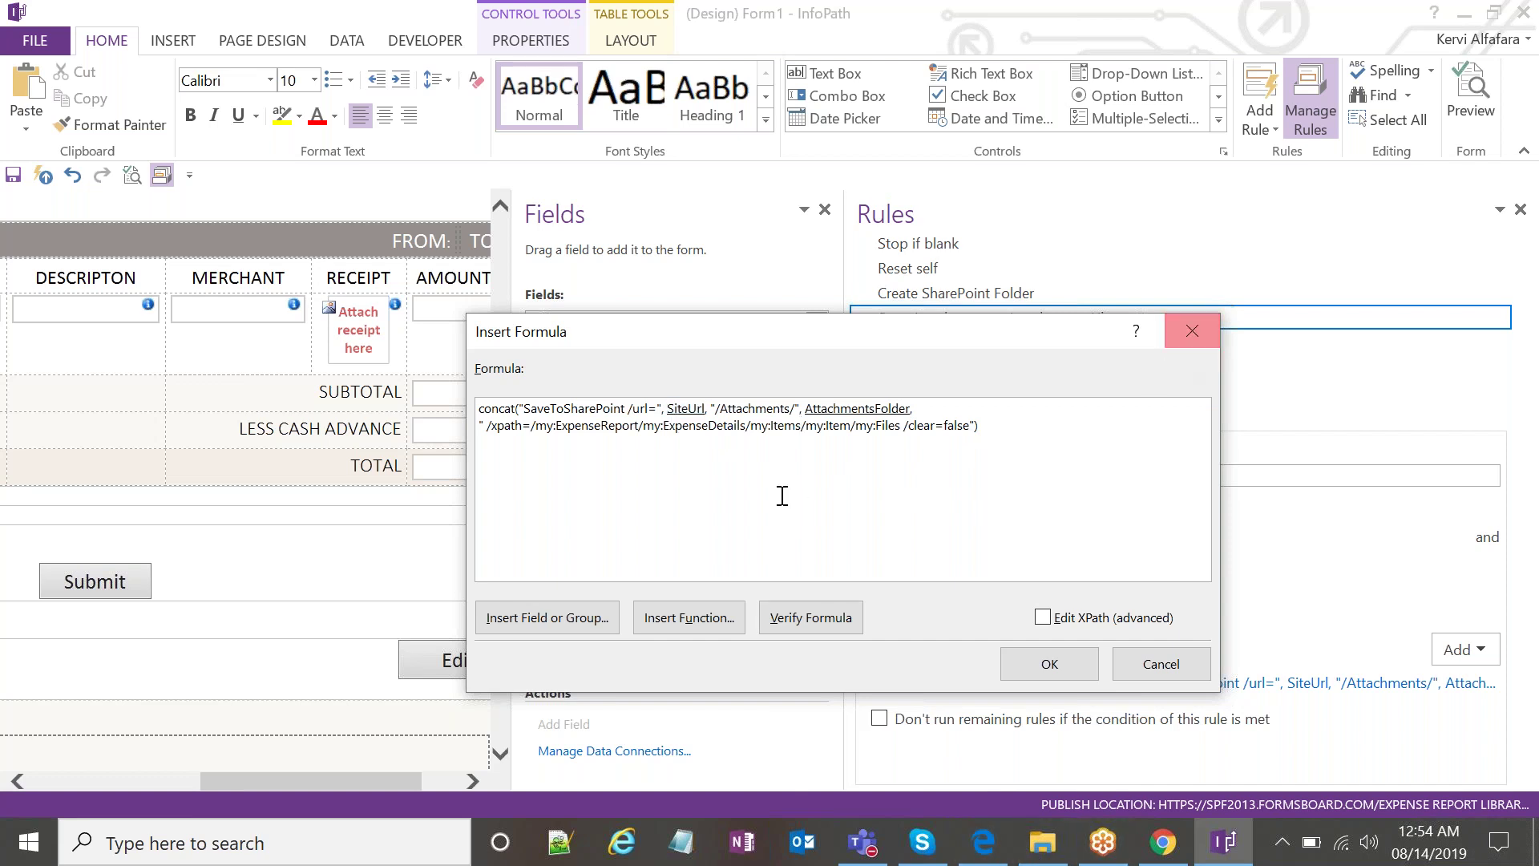
Examine SiteUrl, "/Attachments/" and AttachmentsFolder in the formula, locating AttachmentsFolder in the Main data source without changing it.
click(688, 410)
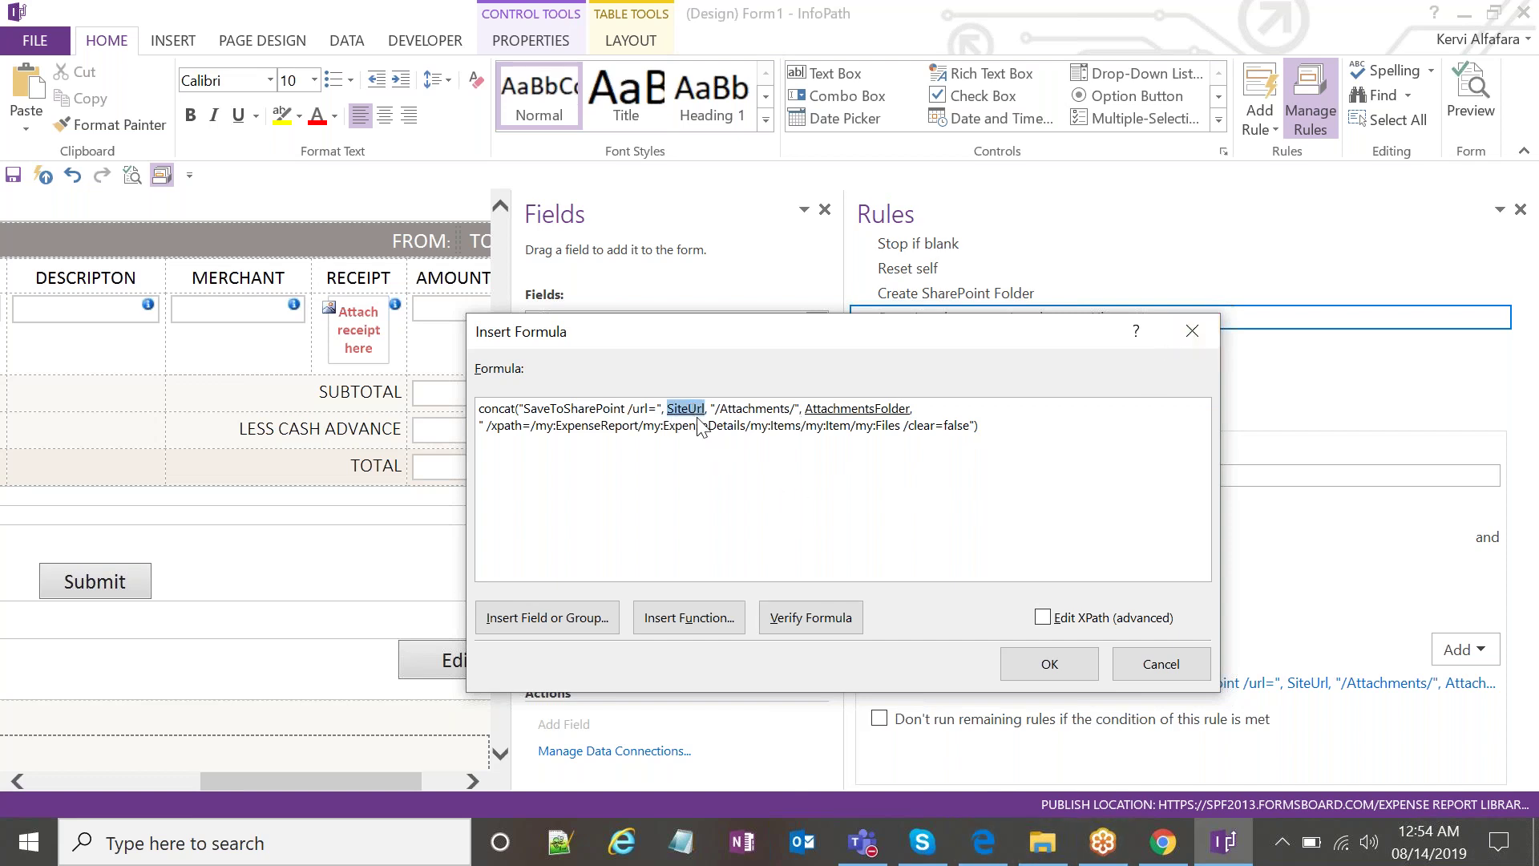
click(689, 412)
click(689, 411)
click(750, 427)
click(732, 447)
double_click(740, 408)
click(842, 410)
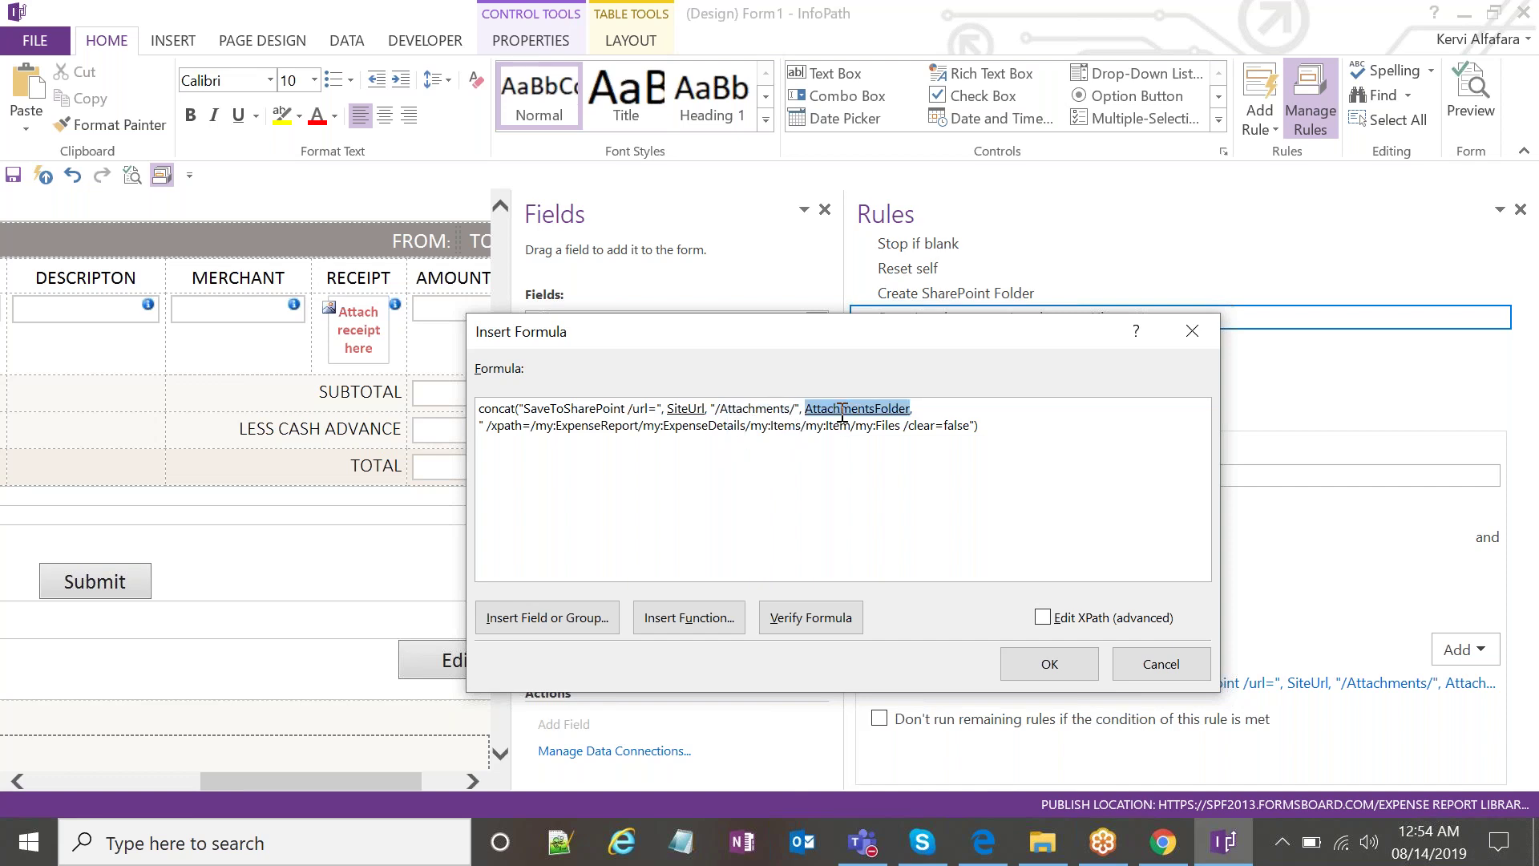
double_click(842, 410)
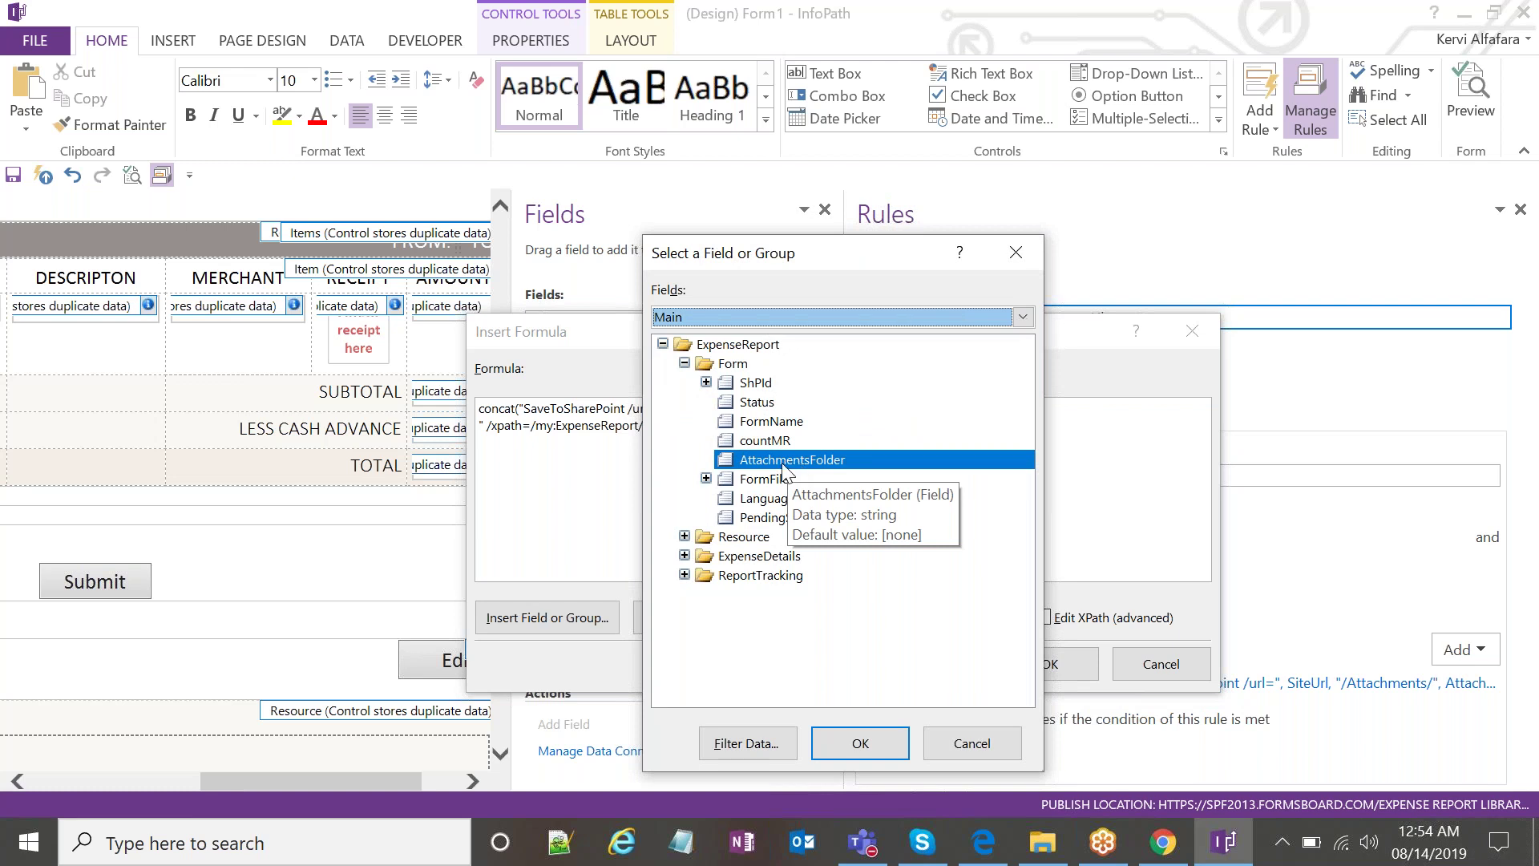
click(1015, 254)
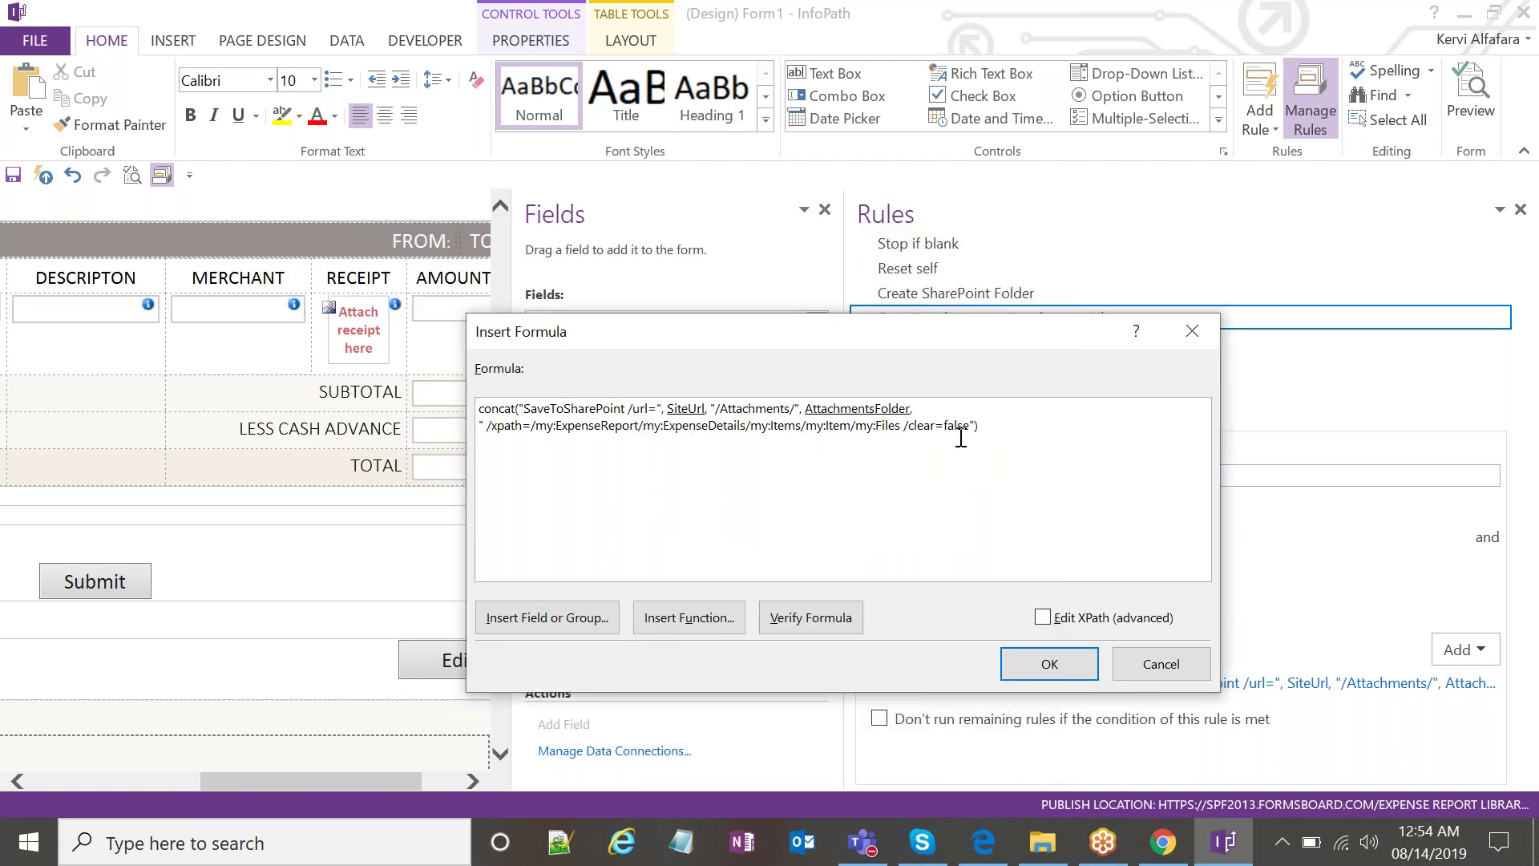
Highlight the library path built from SiteUrl, "/Attachments/" and AttachmentsFolder, along with its url parameter, in the formula.
drag(917, 408, 662, 411)
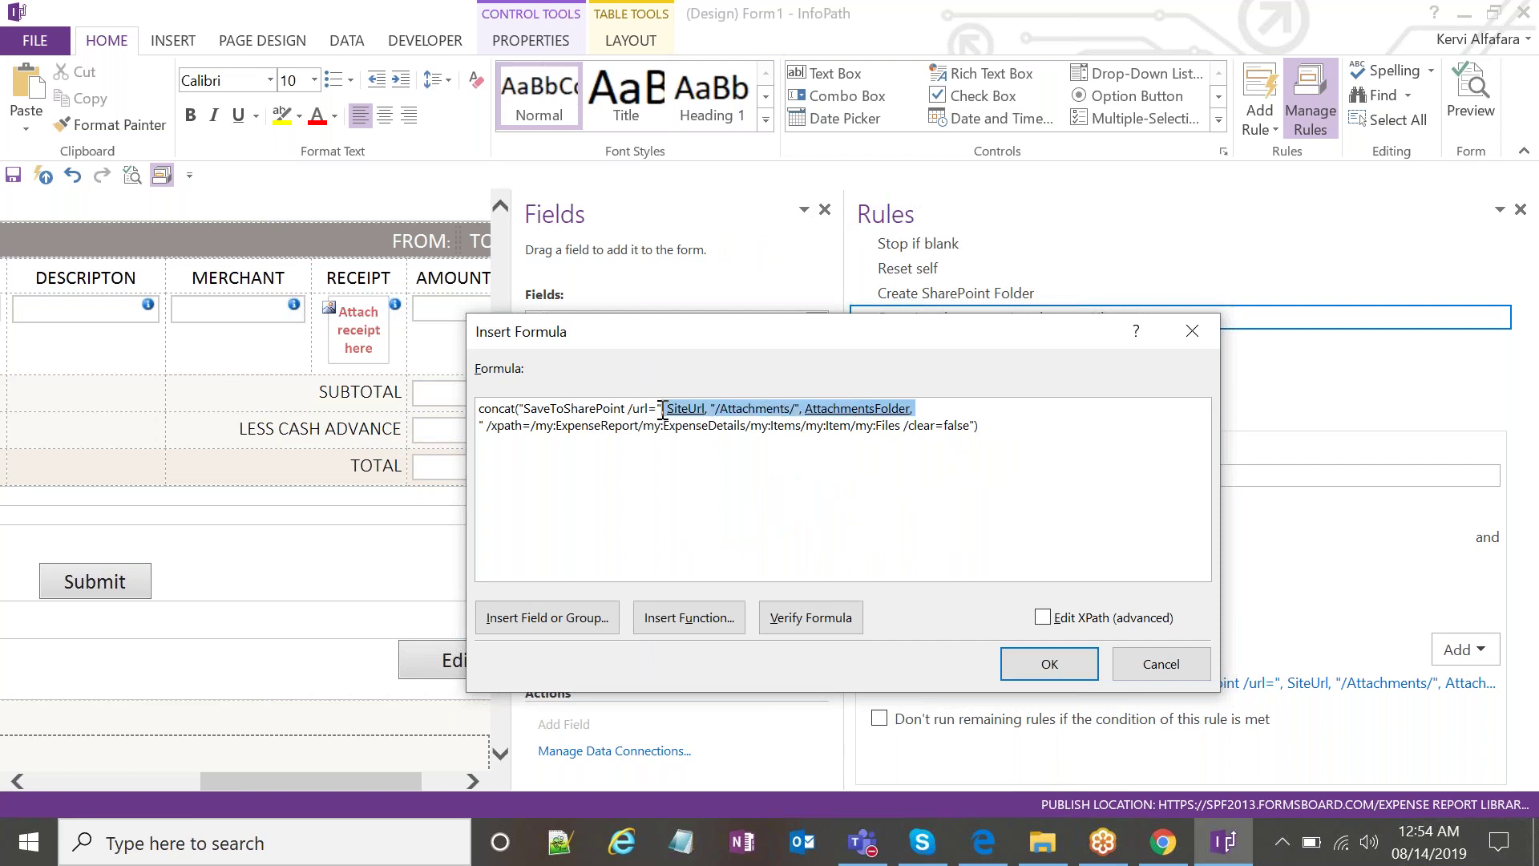
click(662, 410)
double_click(640, 408)
click(618, 410)
Review the /clear=false parameter in the formula, and close the formula and rule details without changes.
double_click(922, 425)
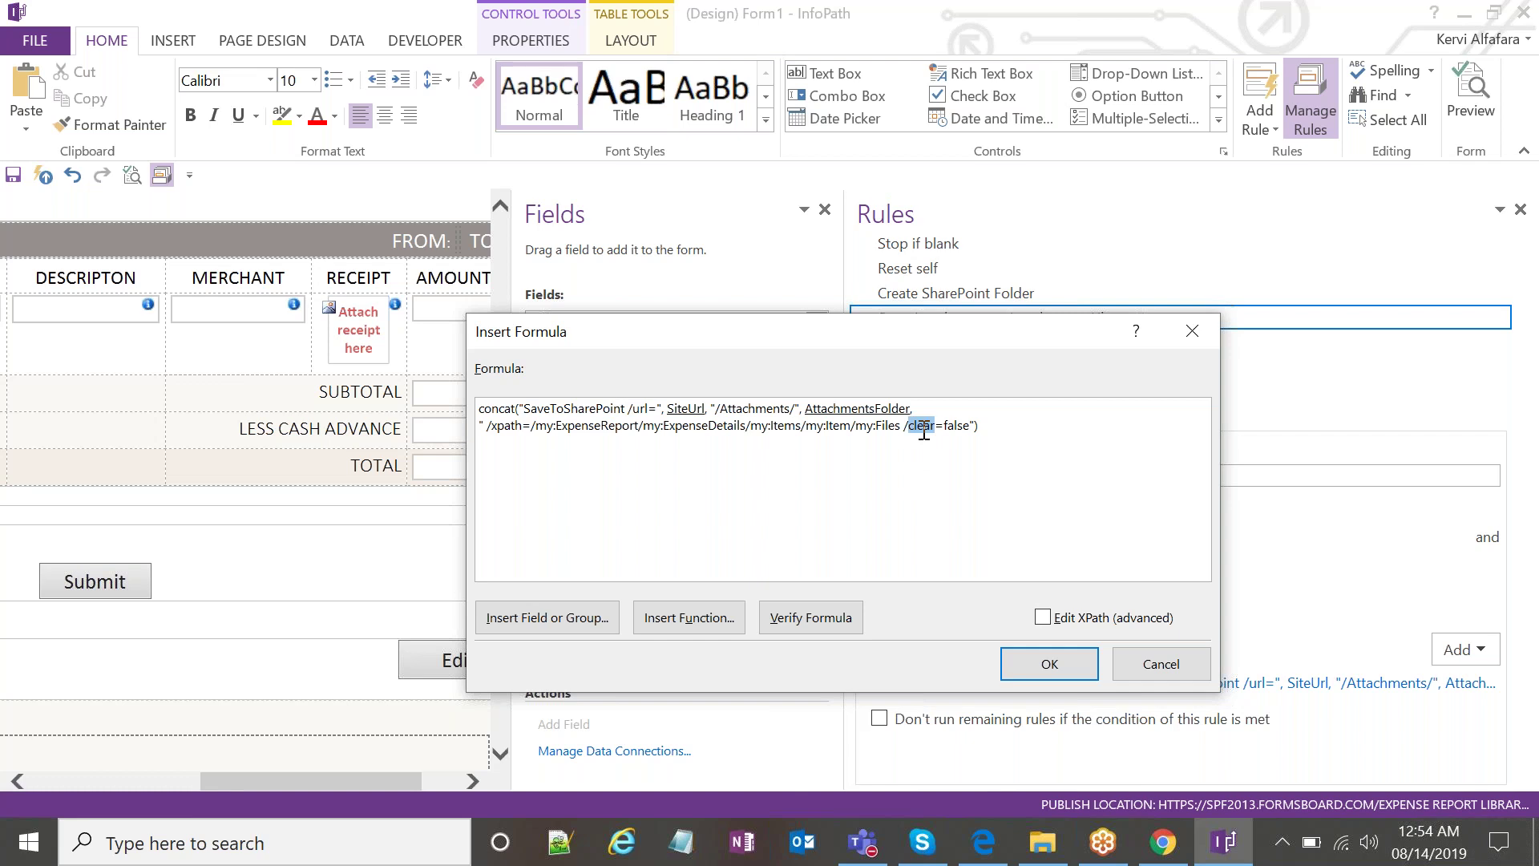
drag(969, 426, 903, 428)
click(922, 425)
drag(971, 426, 904, 431)
click(906, 463)
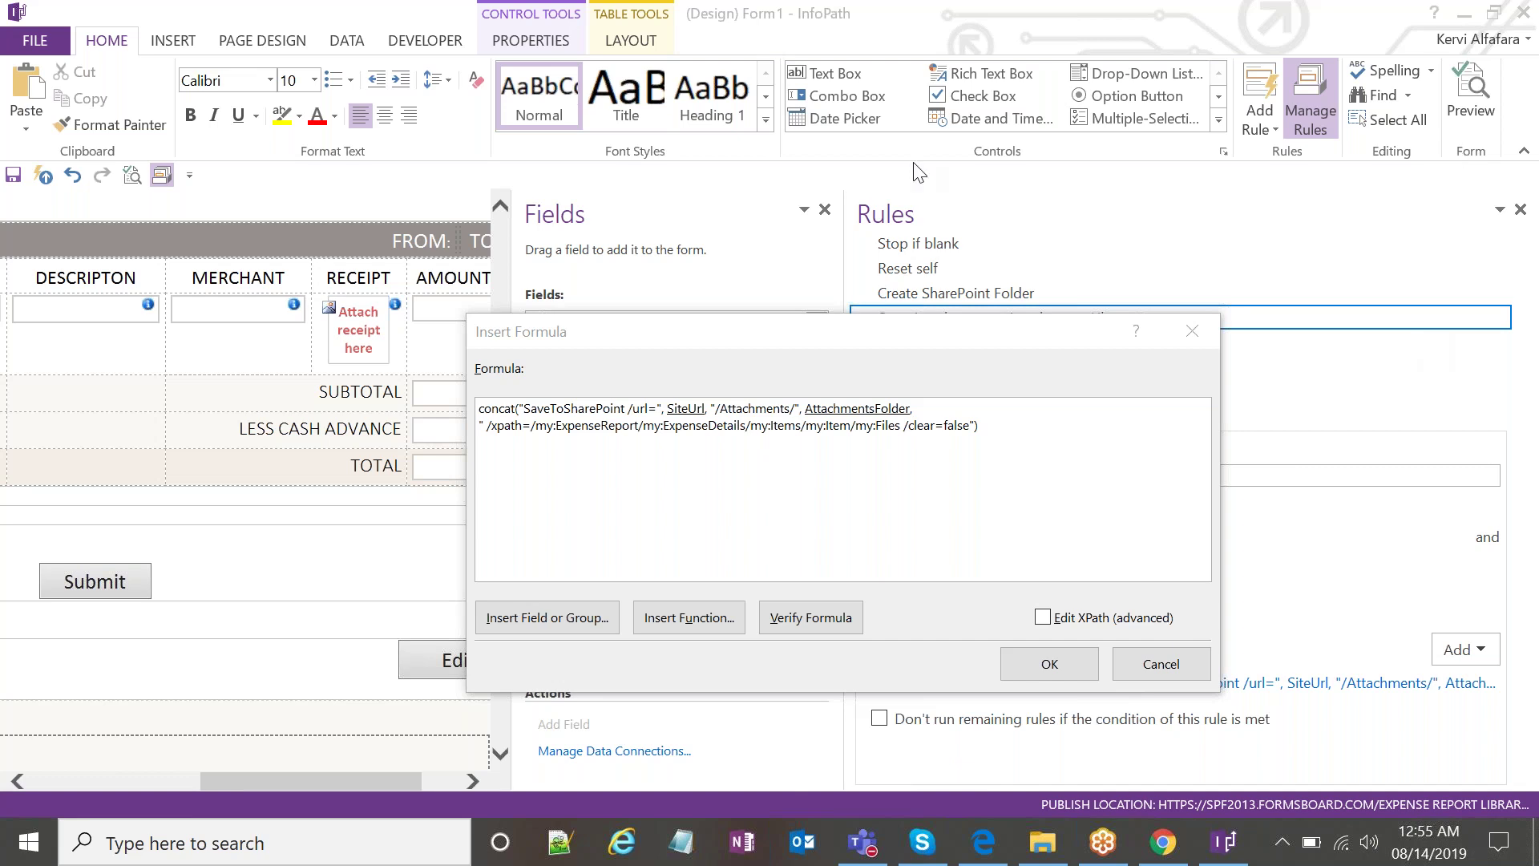
click(921, 438)
click(890, 408)
click(1195, 334)
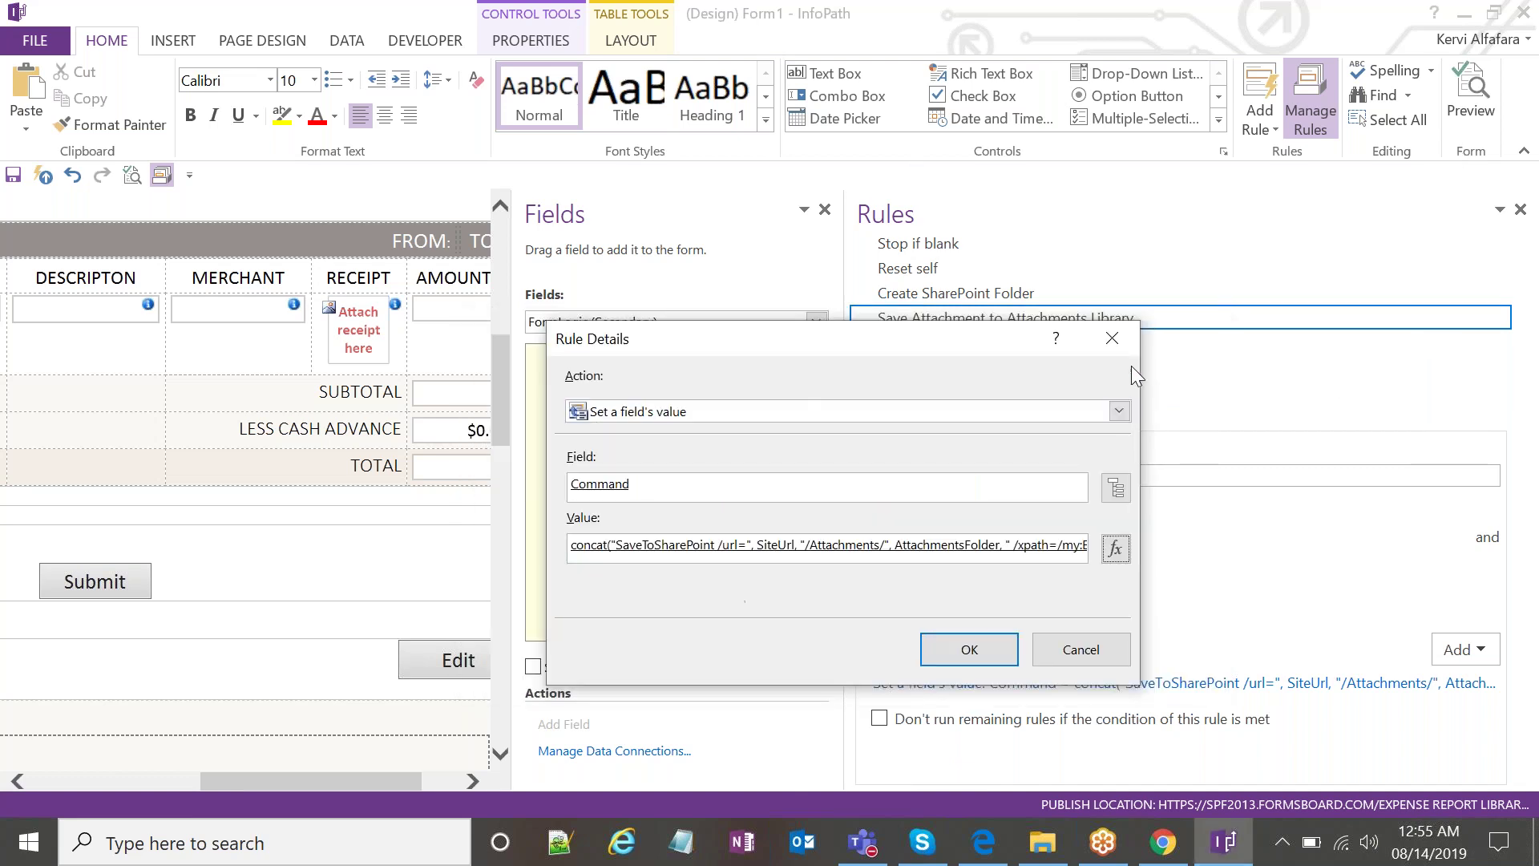
click(1201, 332)
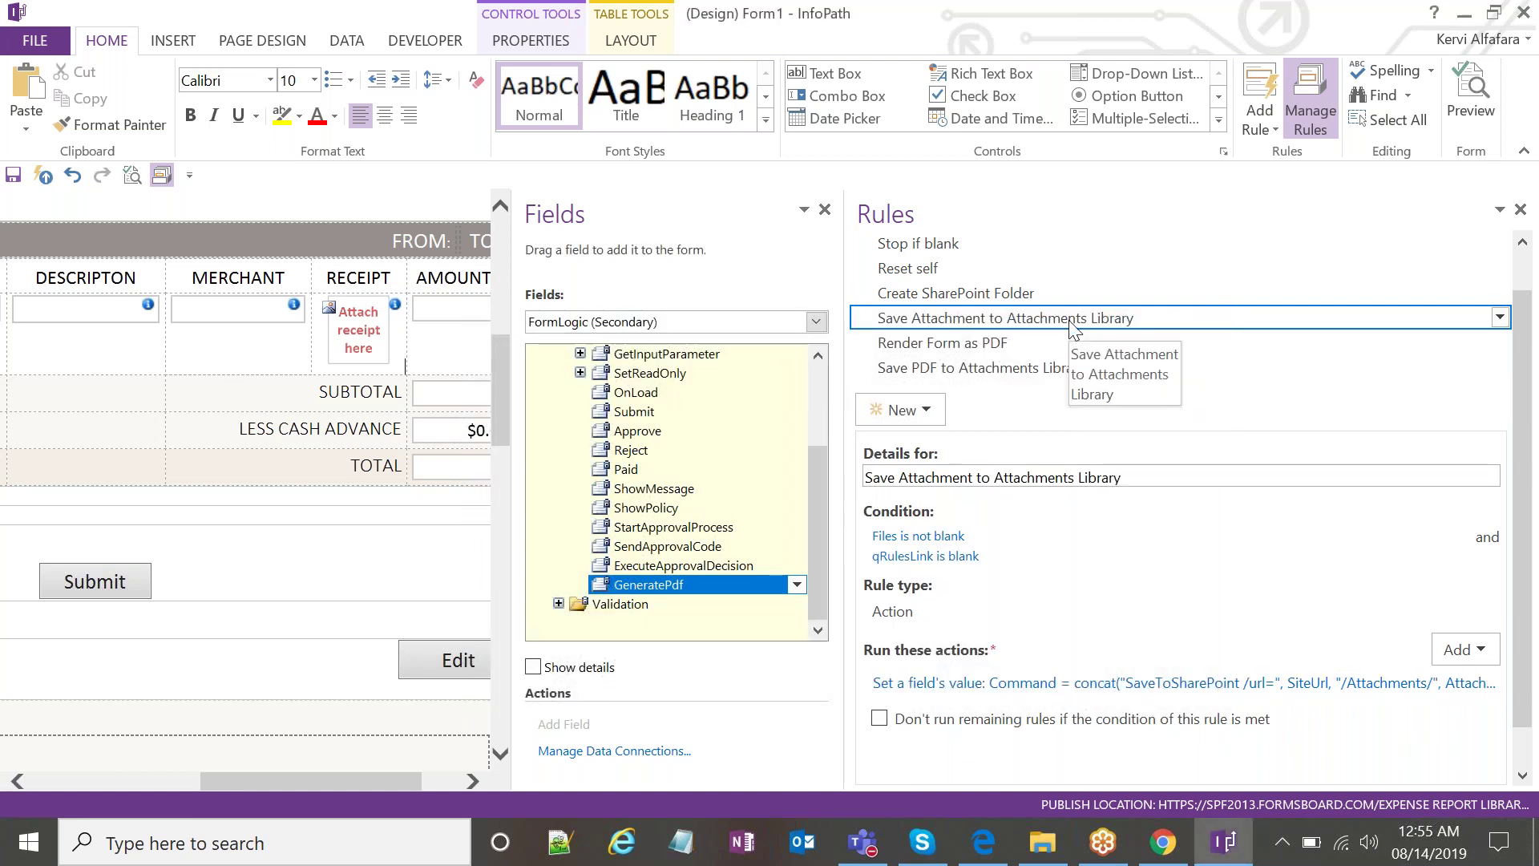
Select the Render Form as PDF rule and review its condition and actions.
key(Down)
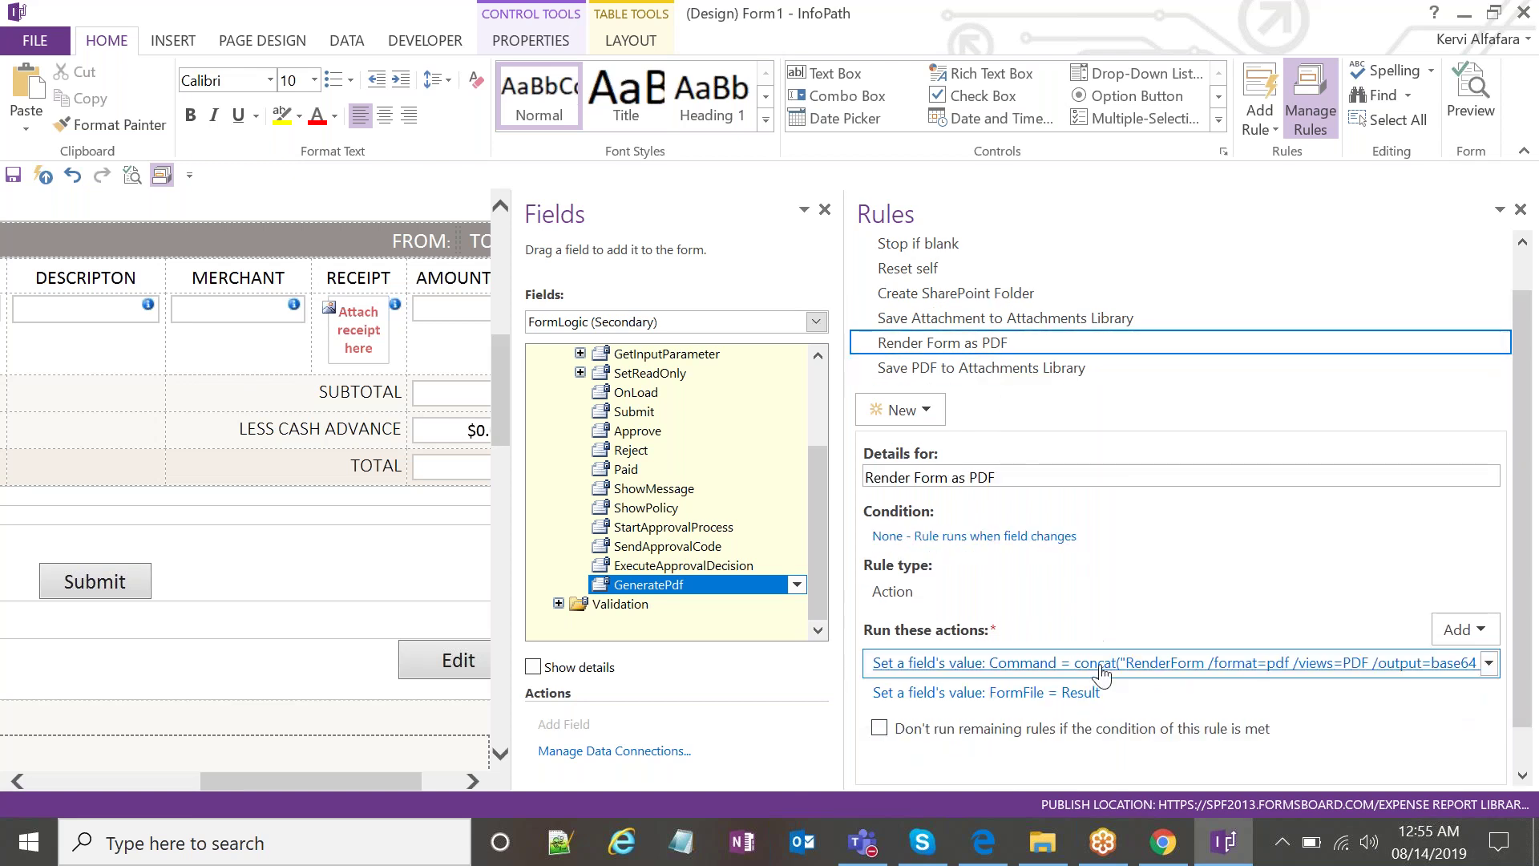
click(874, 537)
click(1074, 646)
Reopen the Save Attachment to Attachments Library formula, highlight its clear=false parameter, and close it without changes.
click(1065, 320)
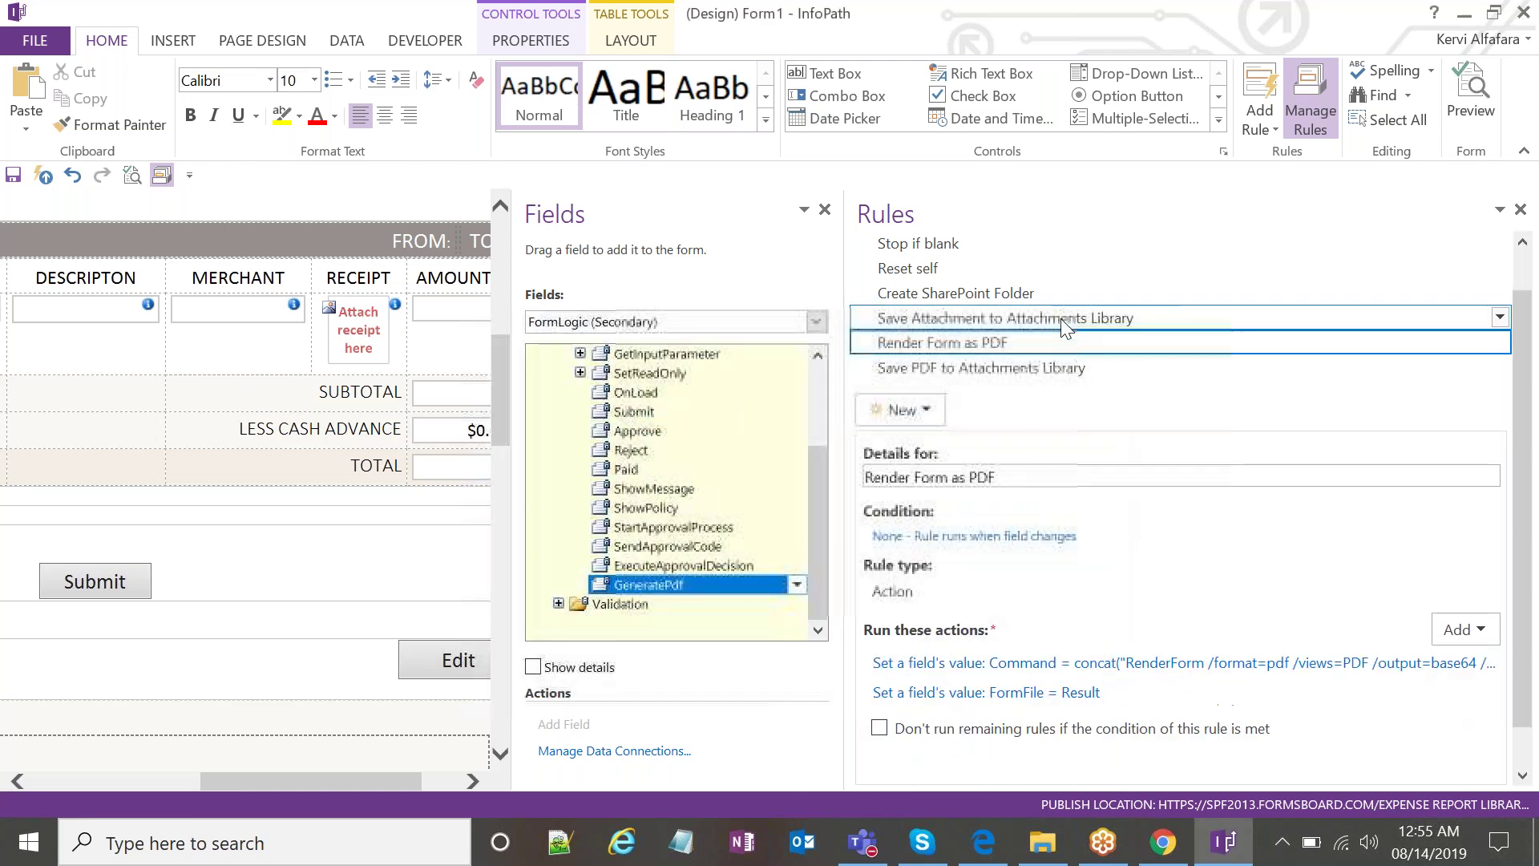
click(1002, 682)
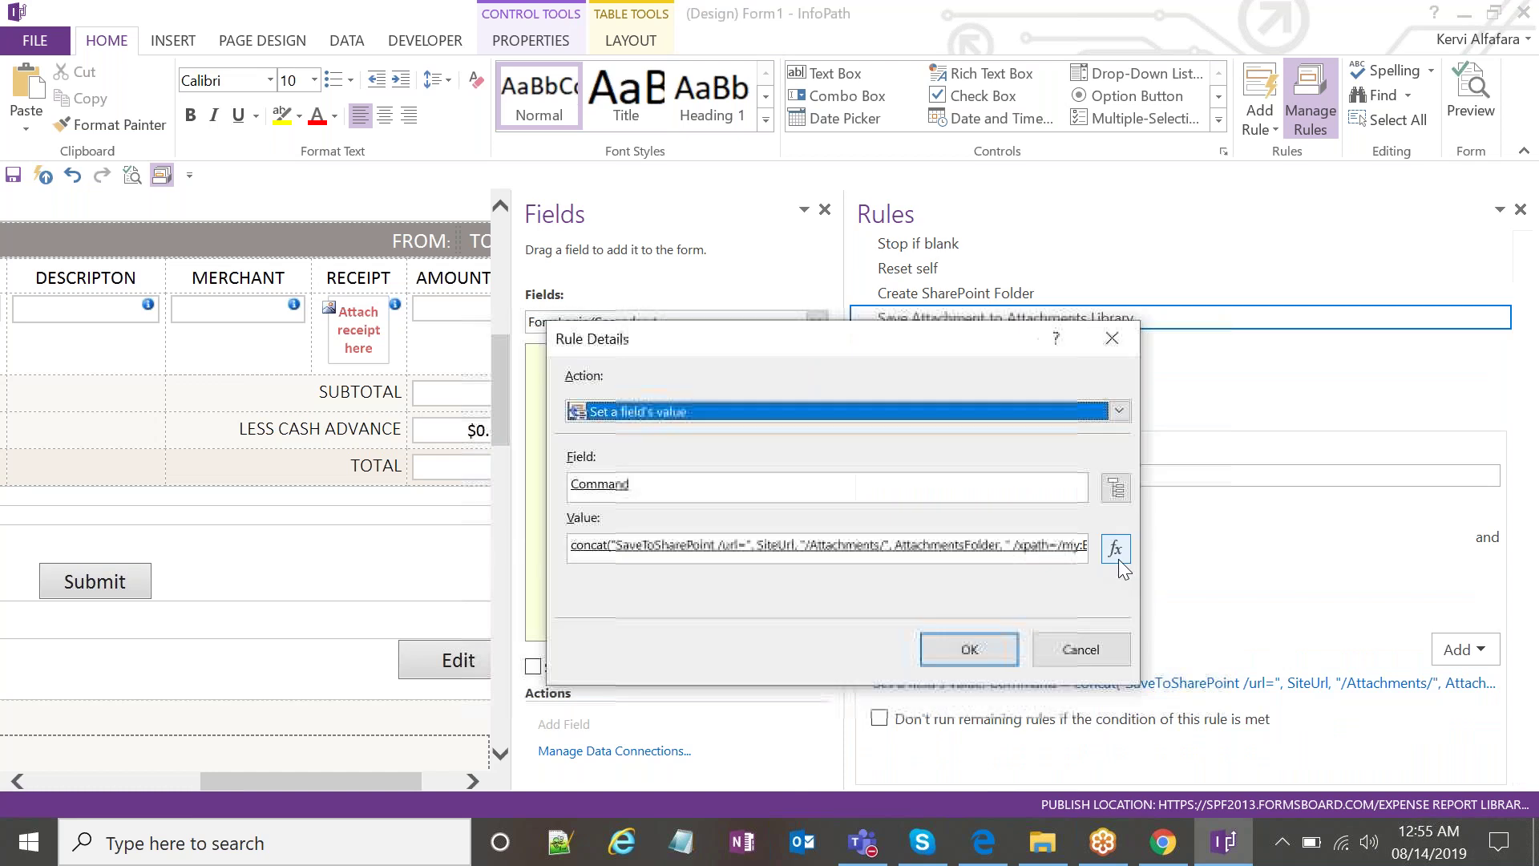
click(1117, 550)
drag(969, 427, 908, 426)
click(911, 437)
click(919, 451)
click(1178, 334)
click(1114, 334)
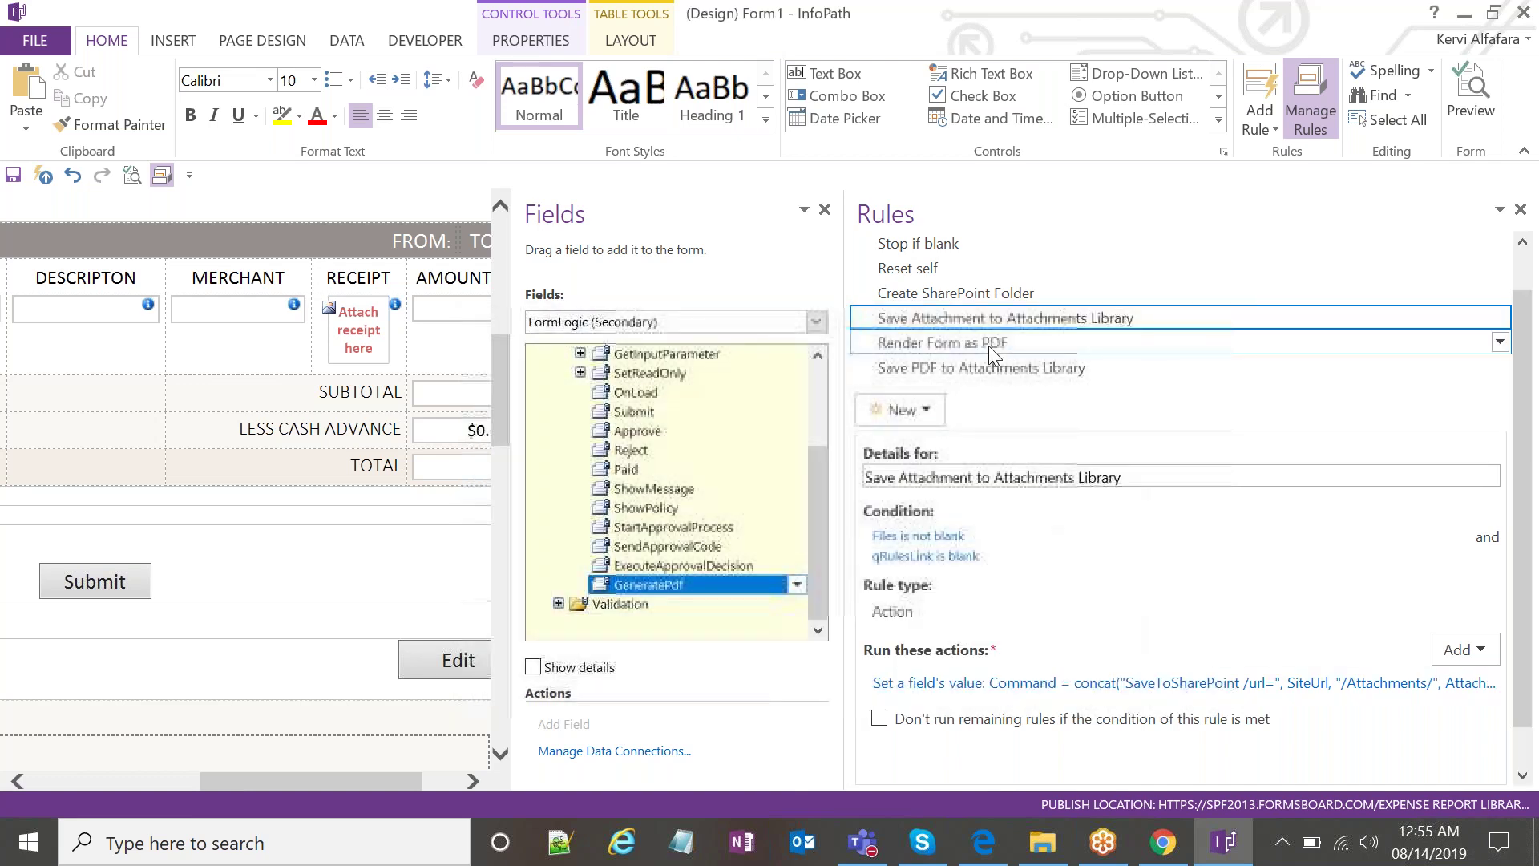
Open the RenderForm command action of the Render Form as PDF rule and close it without changes.
click(992, 343)
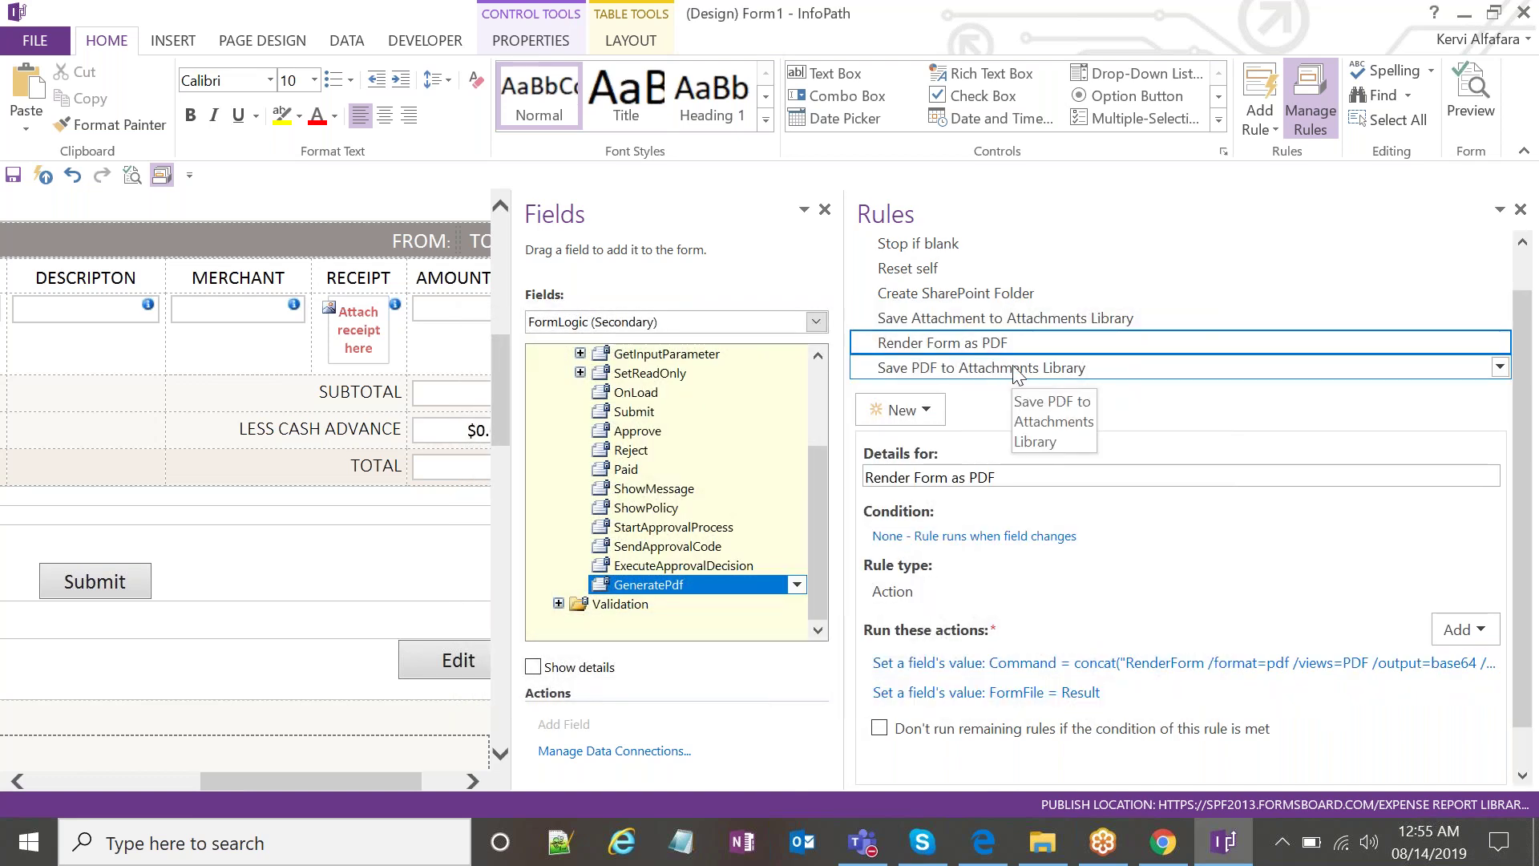
click(1074, 664)
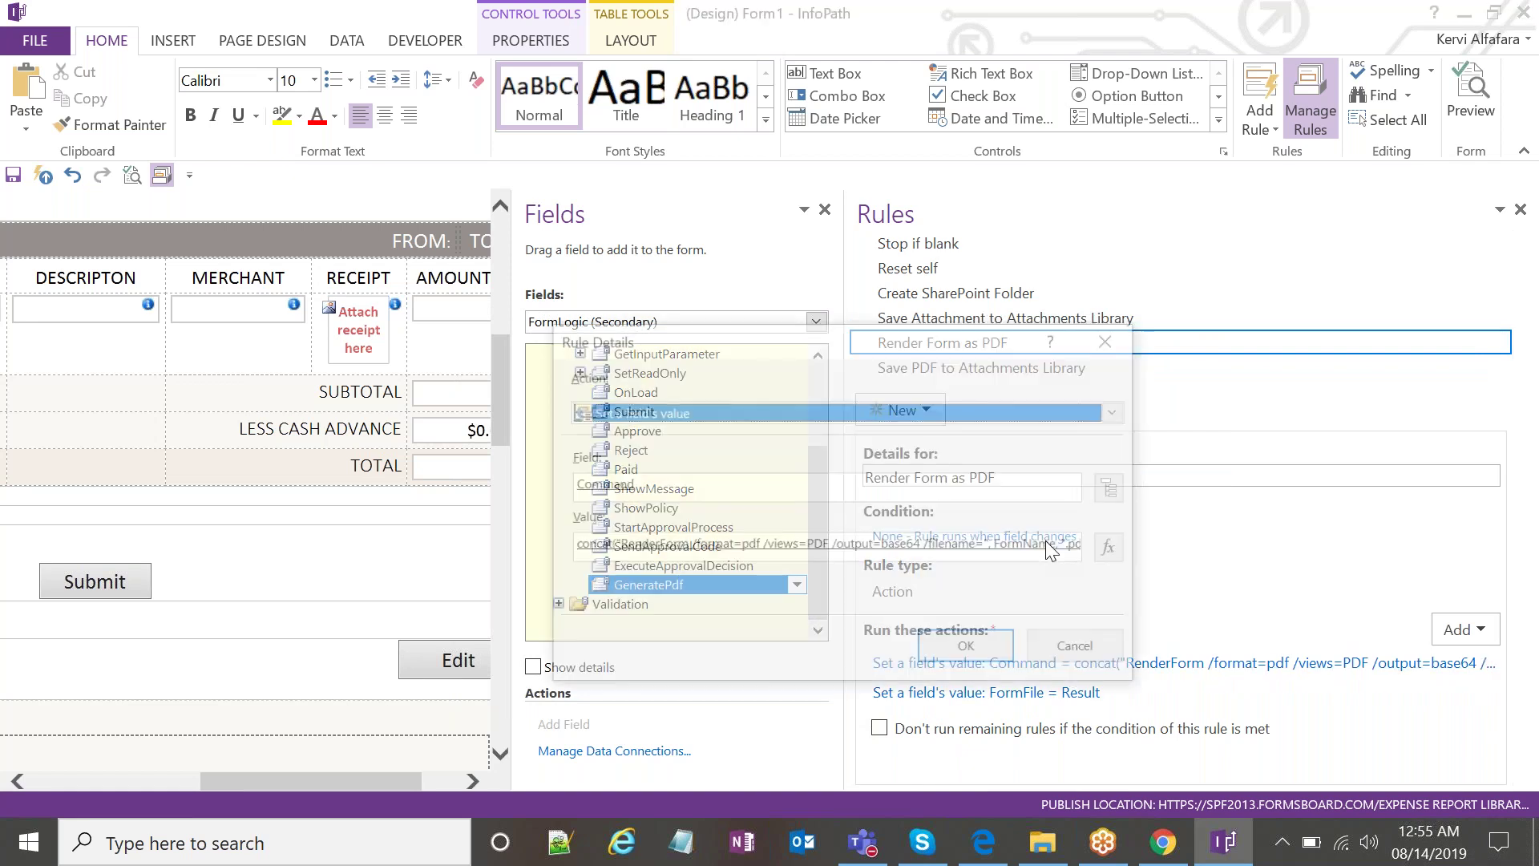
click(1112, 336)
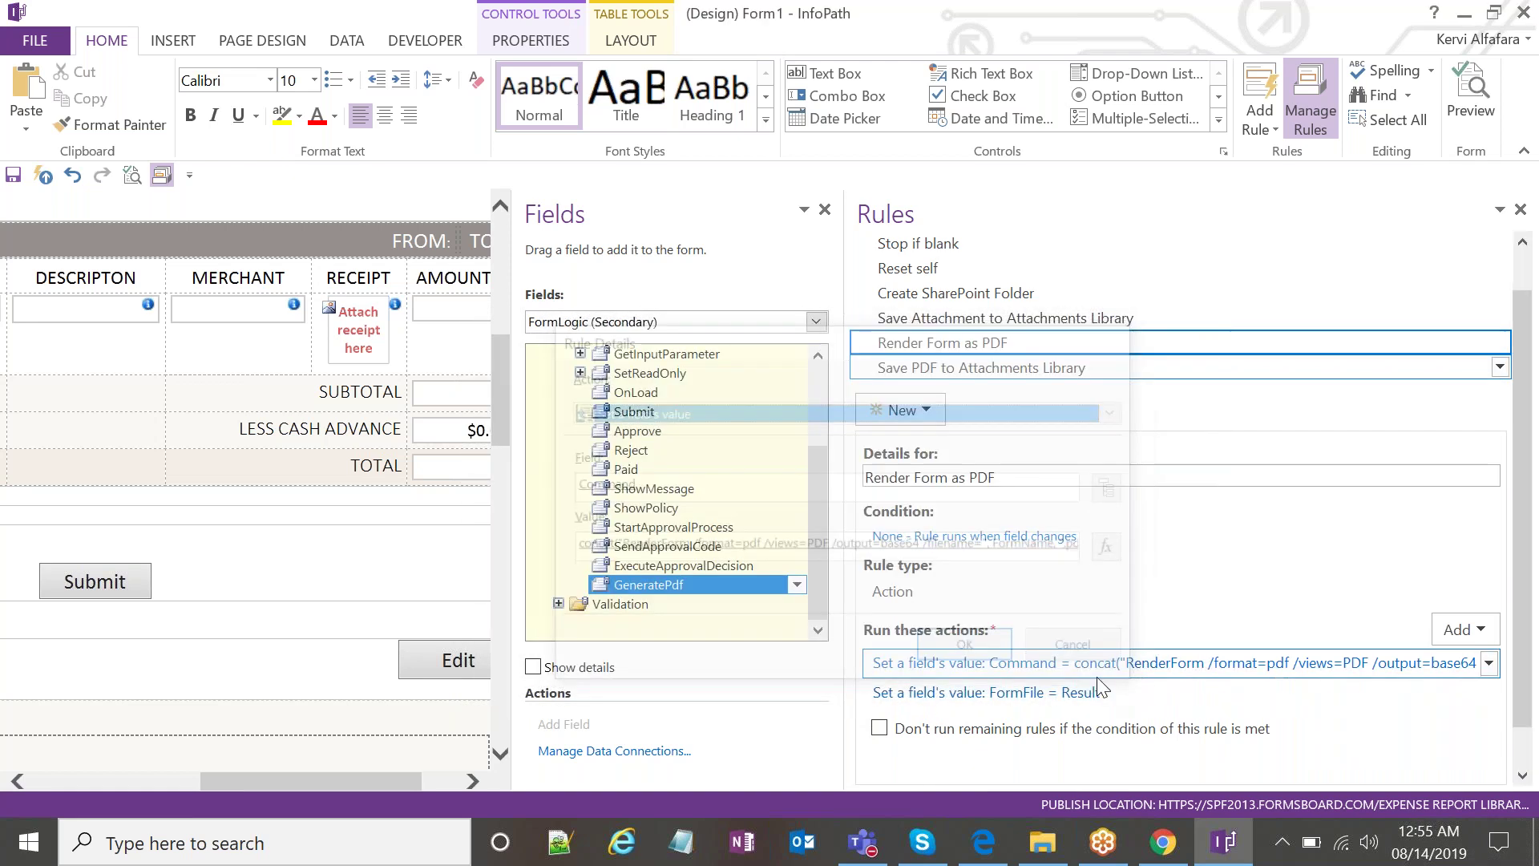
Switch to Chrome and show the Lab 4 RenderForm form page.
click(1159, 843)
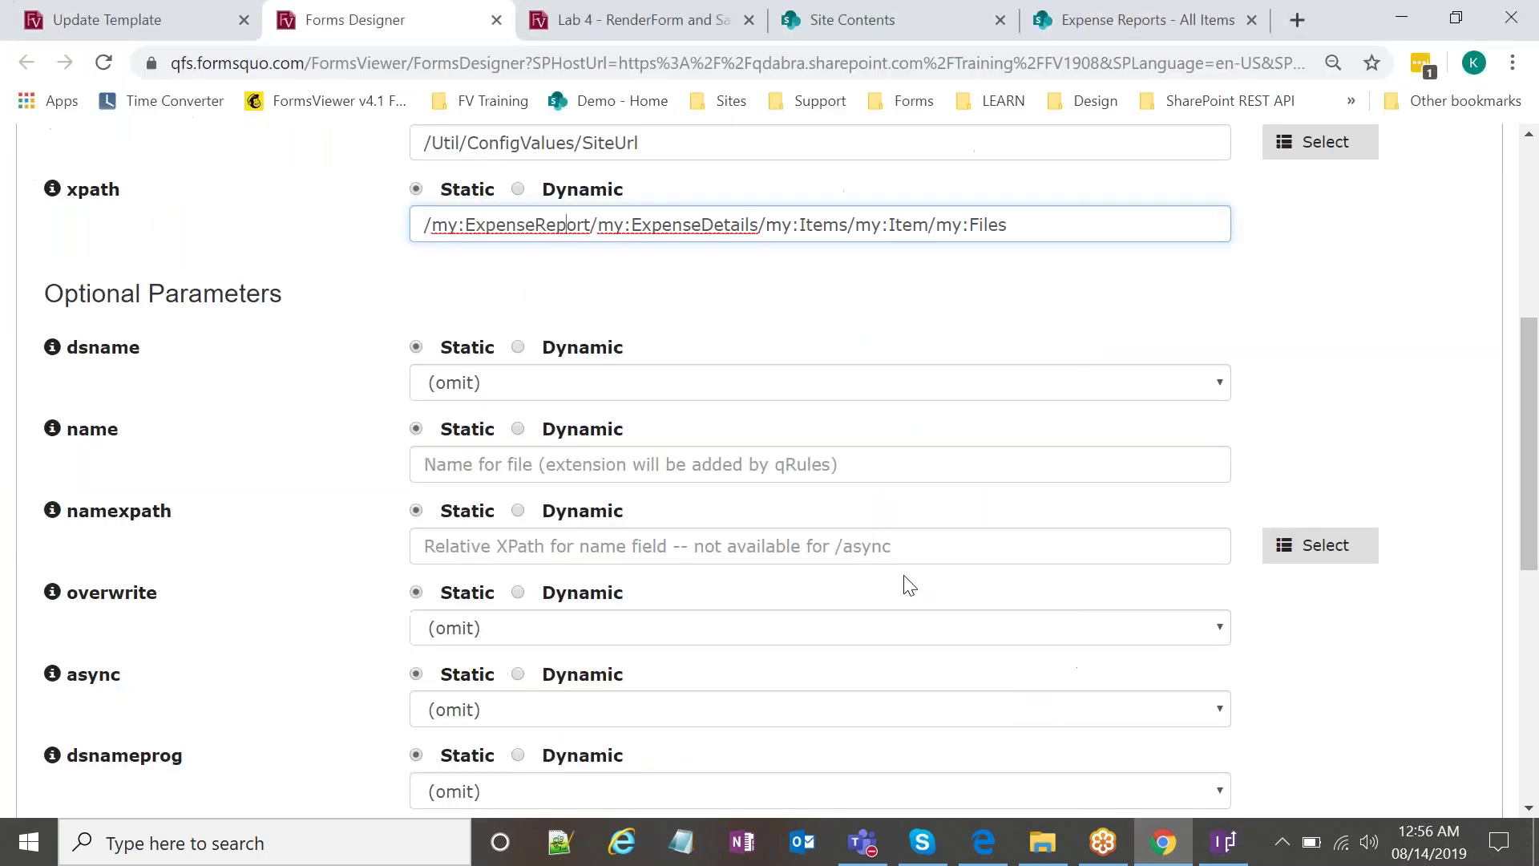
click(686, 6)
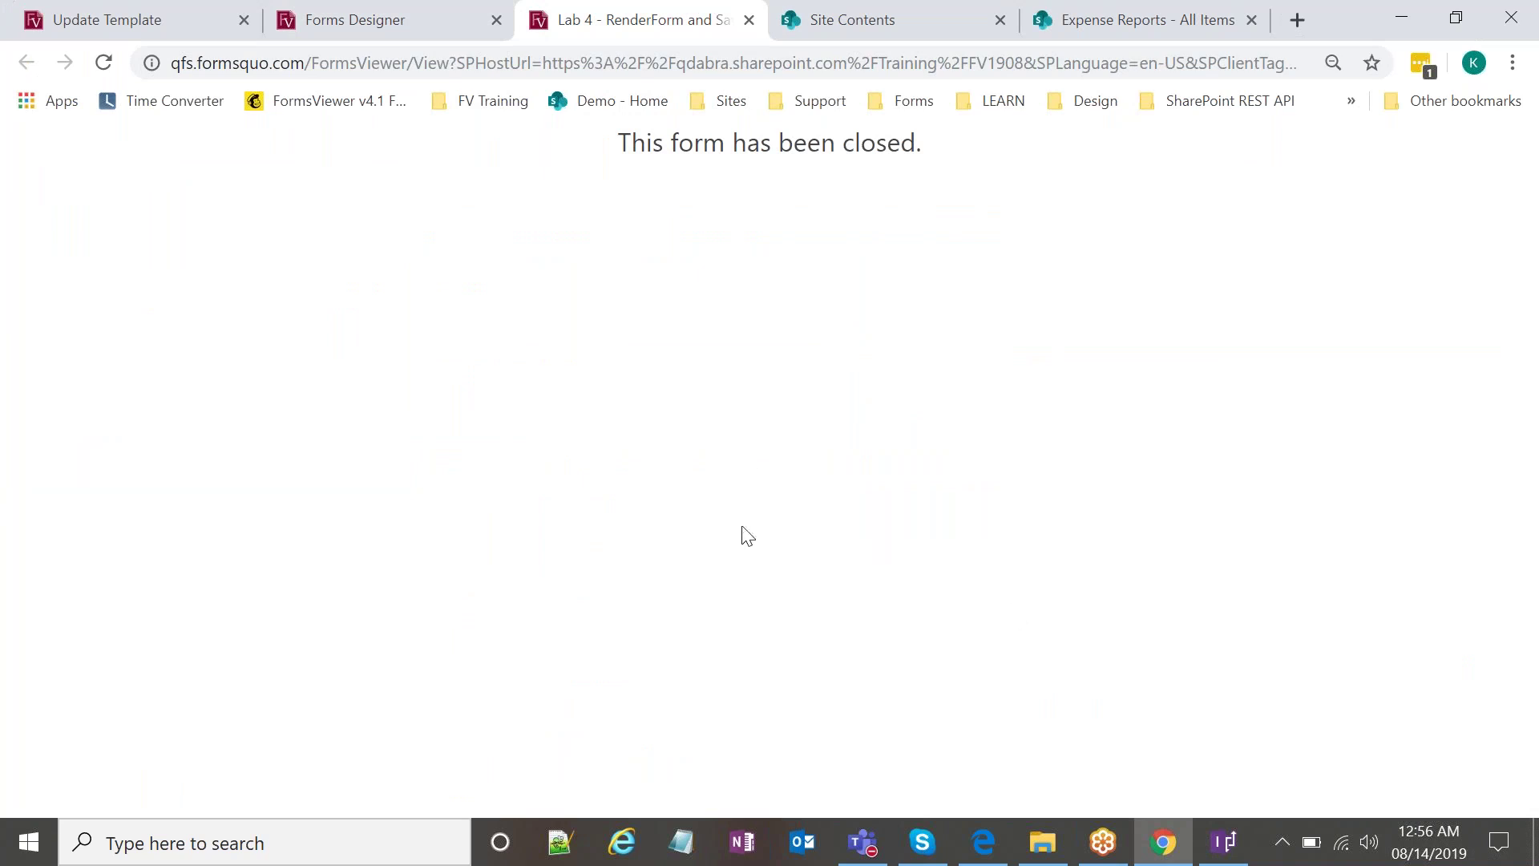
Return to InfoPath and compare the Save Attachment to Attachments Library rule with the Render Form as PDF rule.
click(1224, 842)
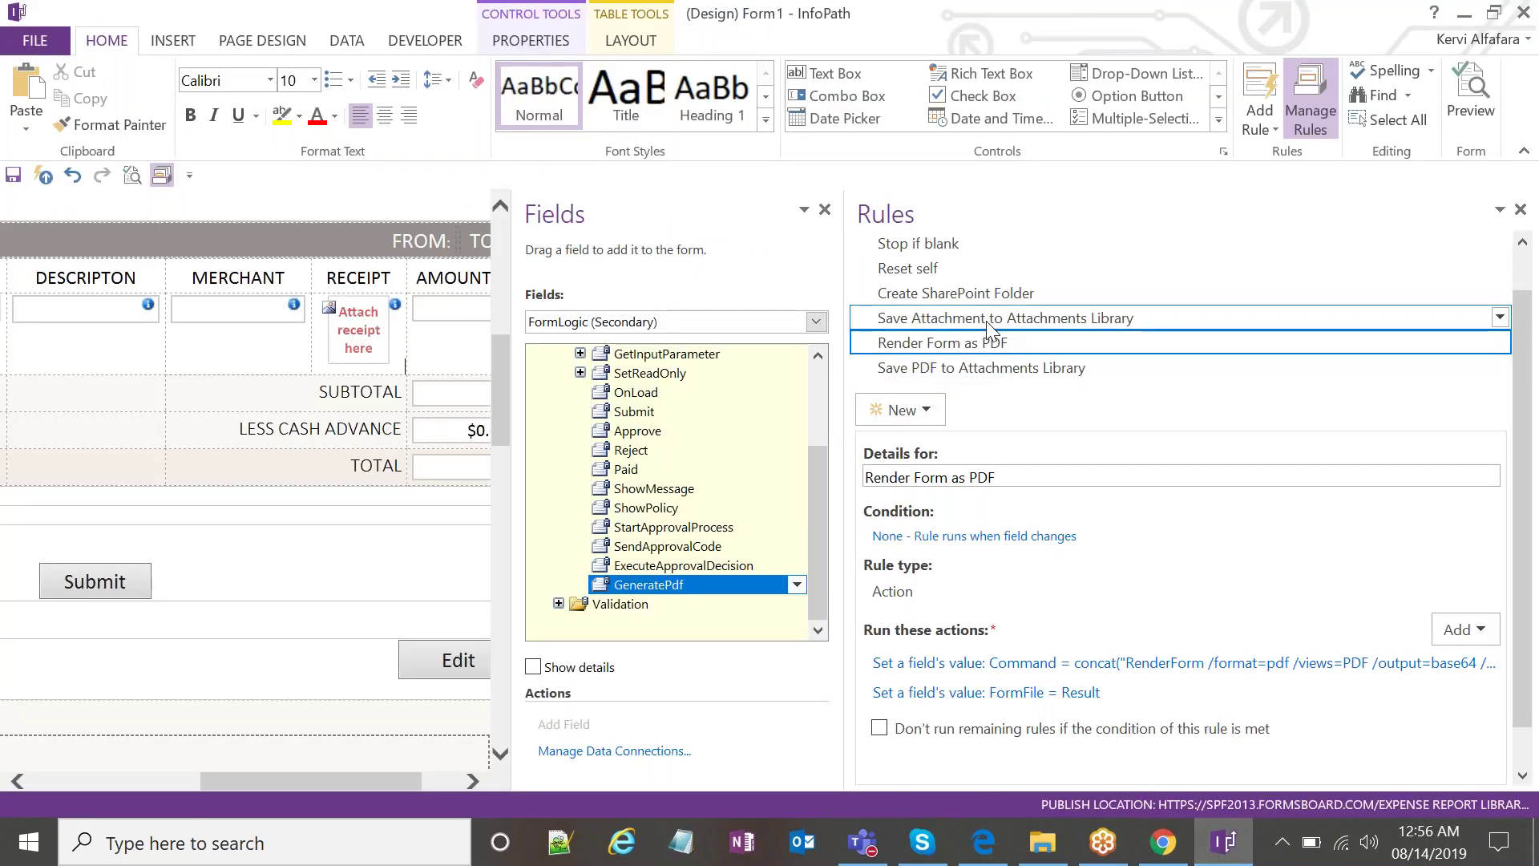
click(991, 318)
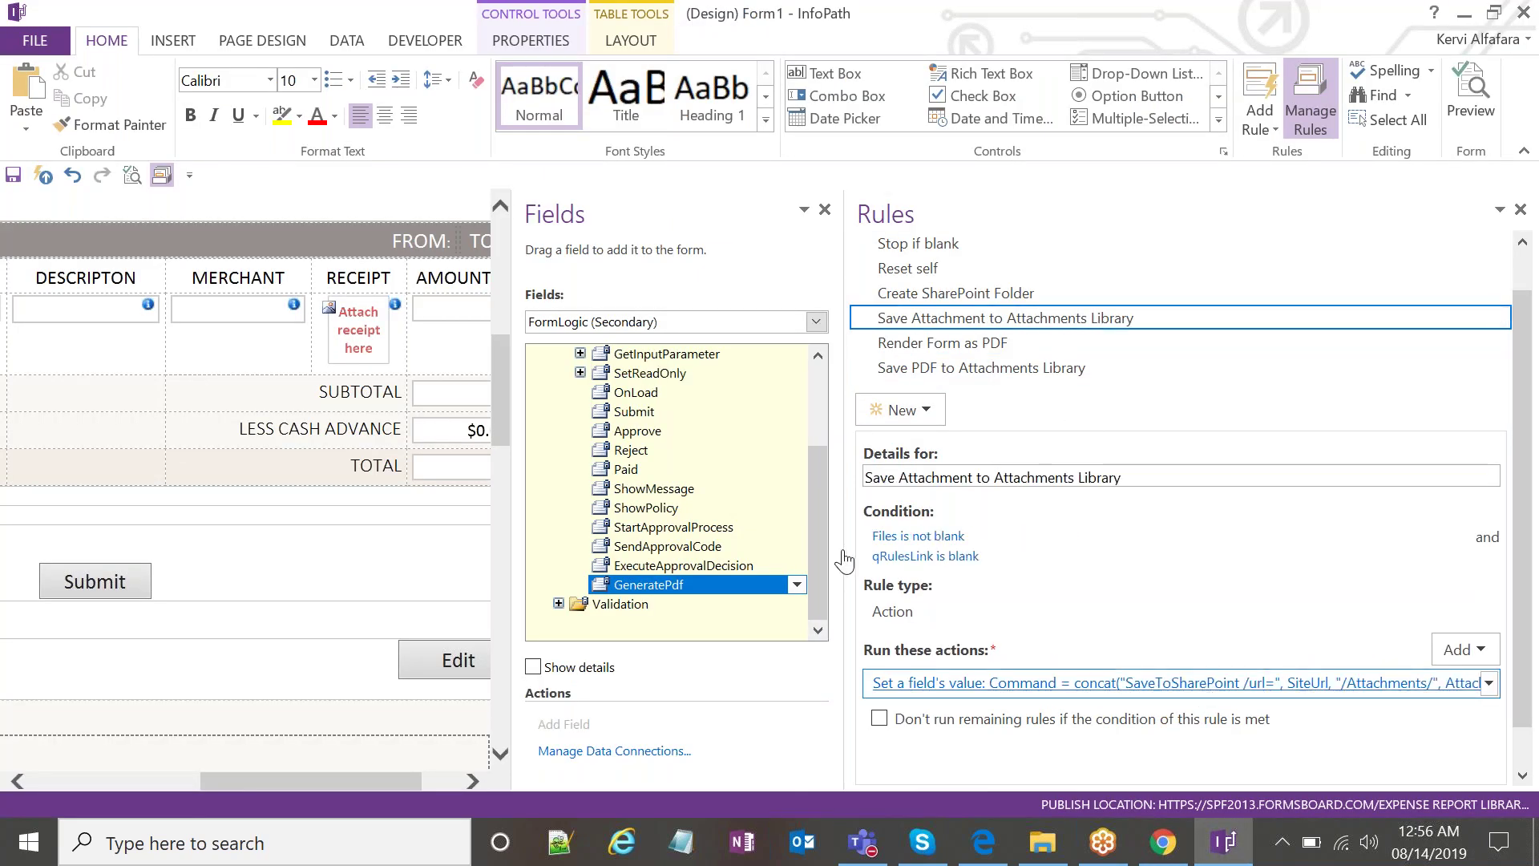
click(1206, 683)
click(1104, 345)
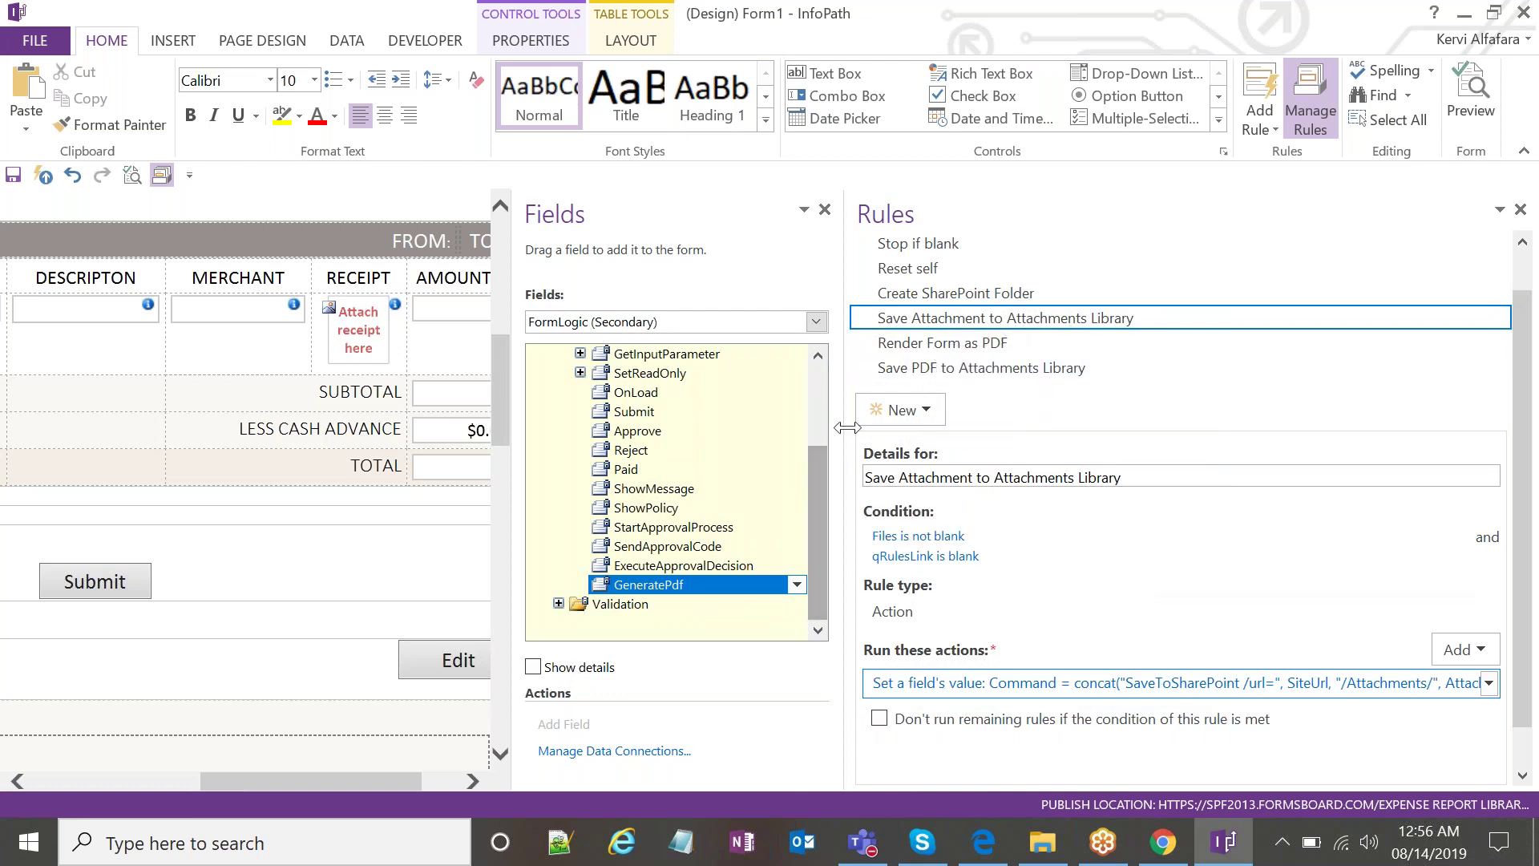
click(940, 343)
click(944, 324)
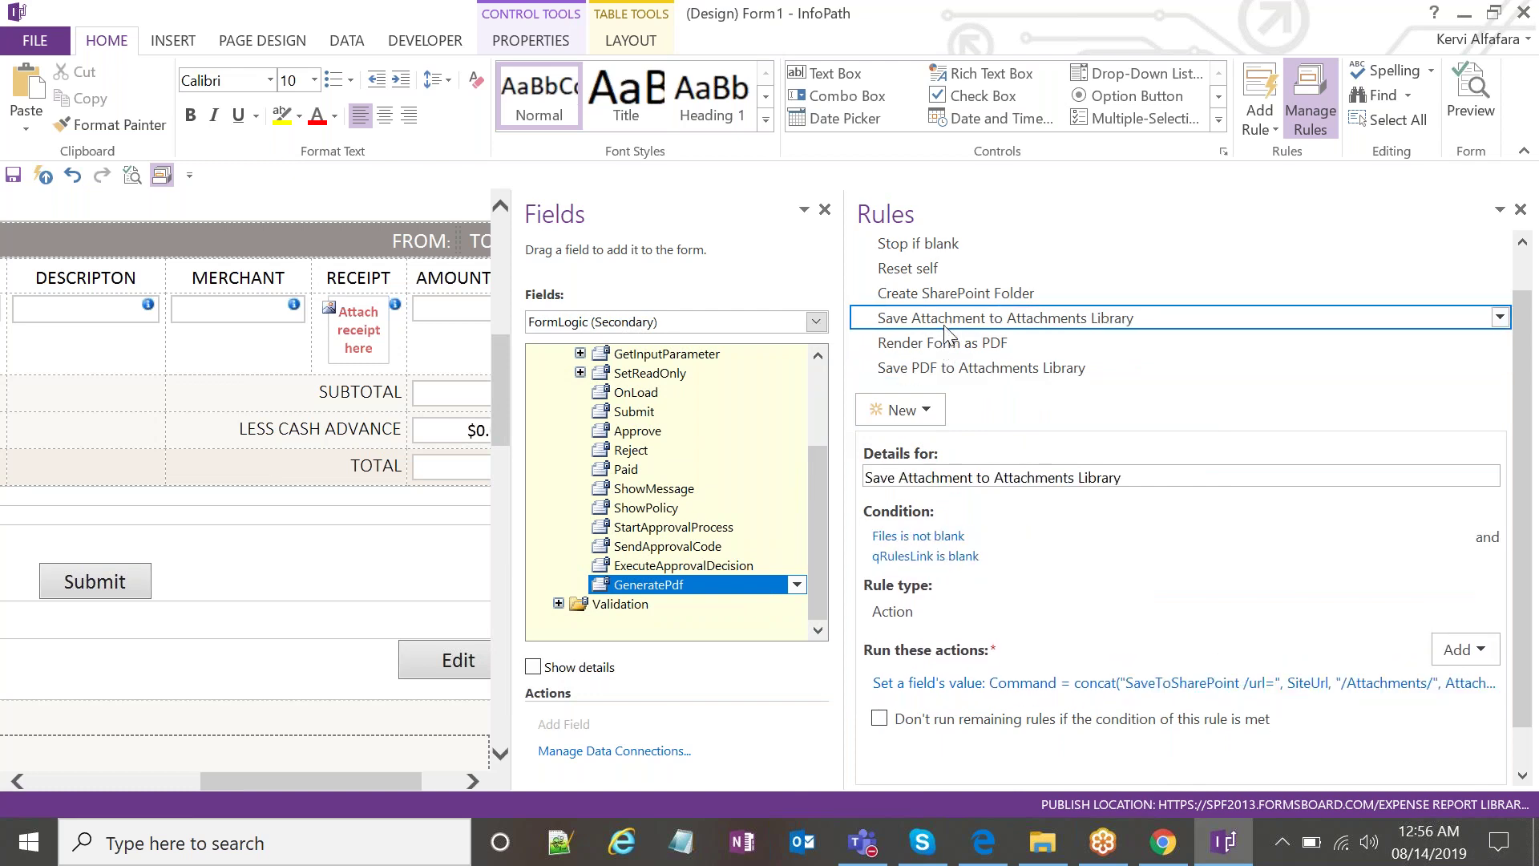
click(949, 343)
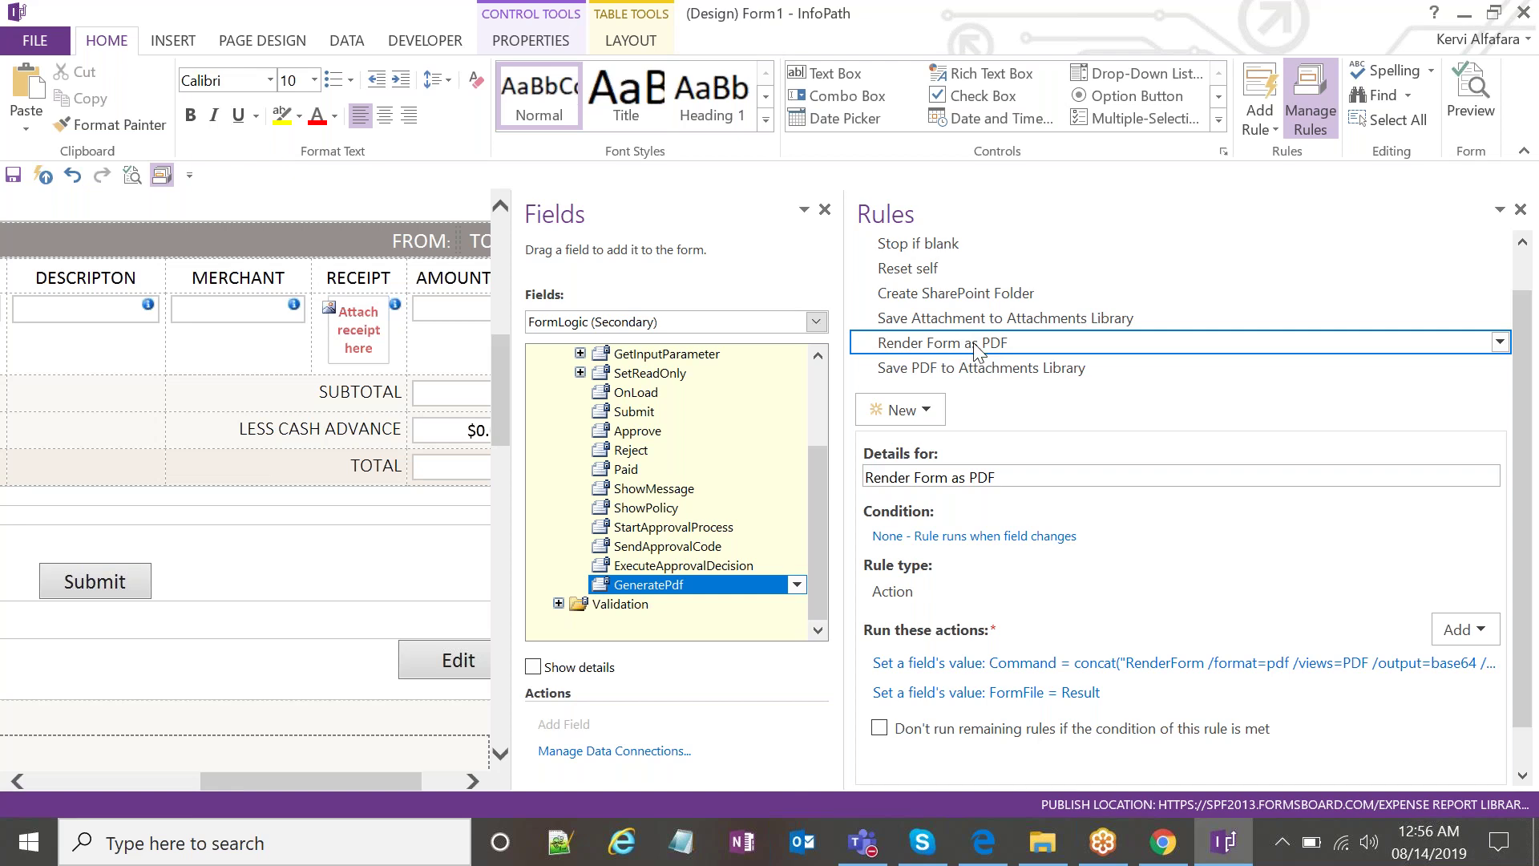
Review the Save Attachment to Attachments Library rule's conditions and action, and return to the Render Form as PDF rule.
key(Up)
key(Down)
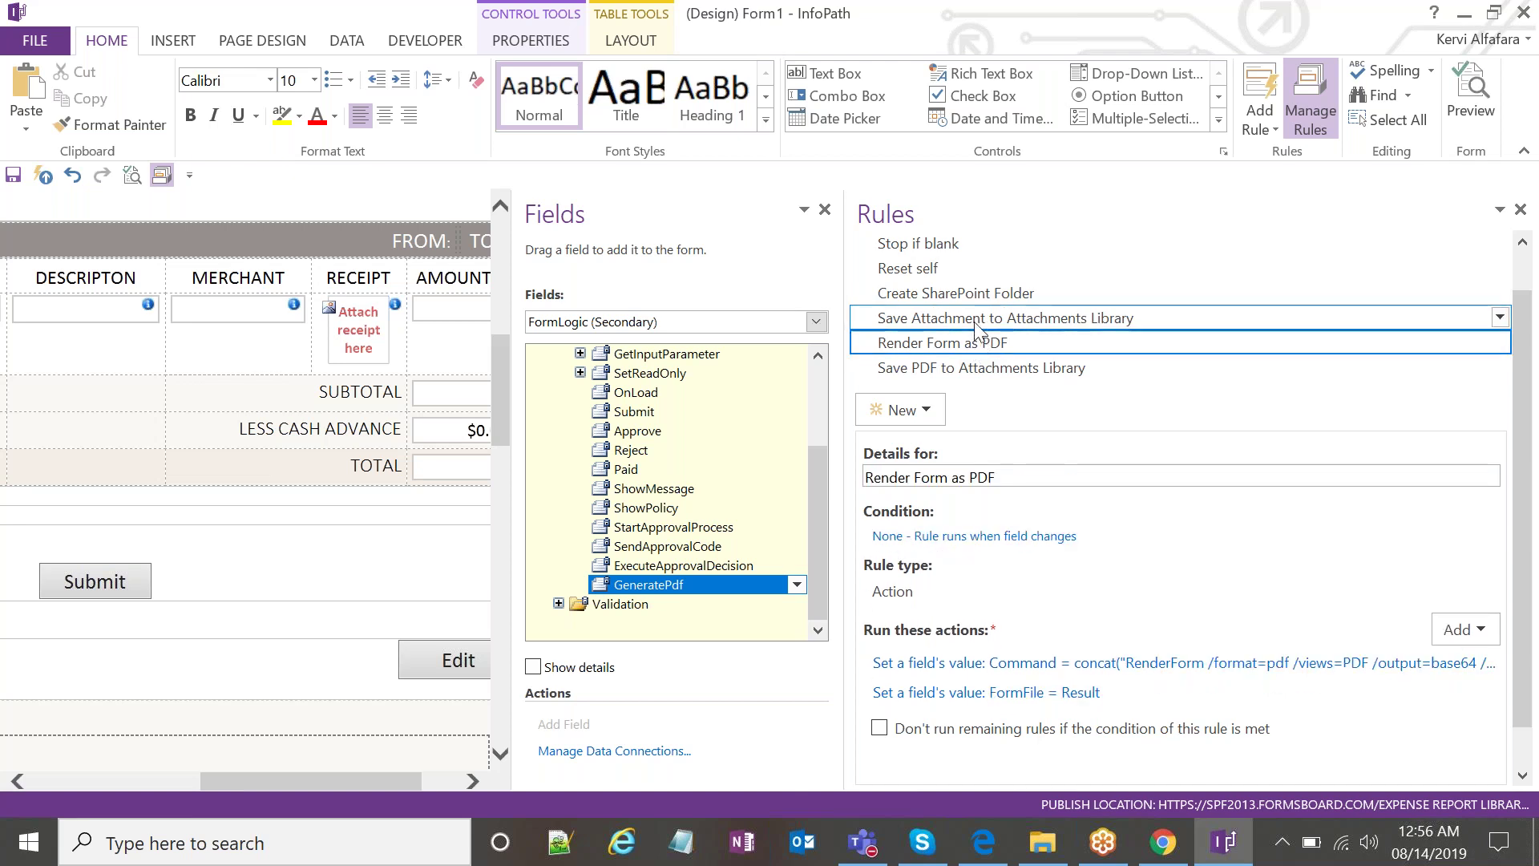
key(Up)
key(Down)
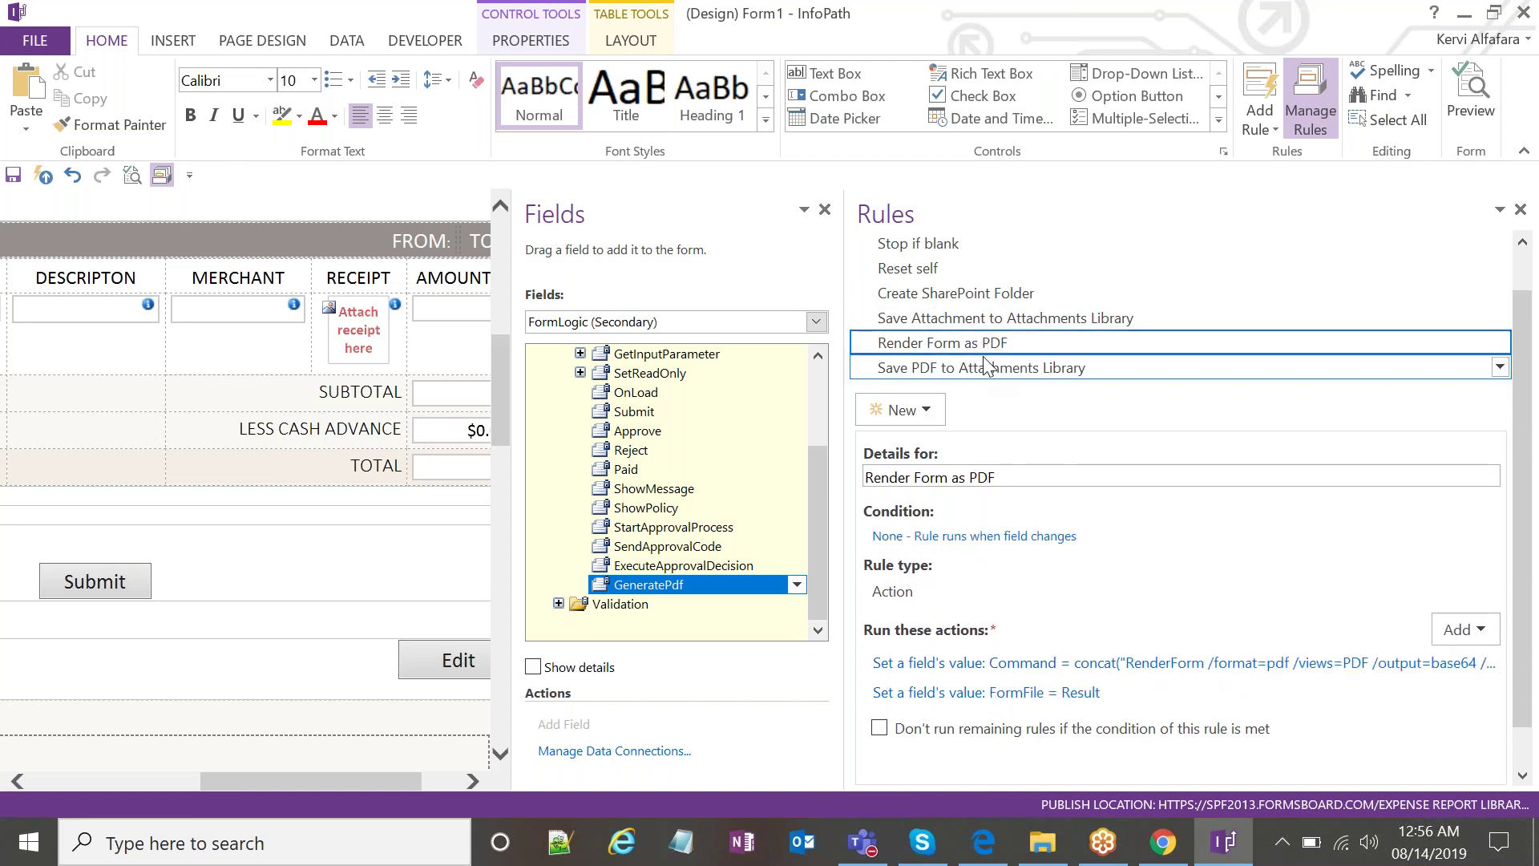
key(Up)
key(Down)
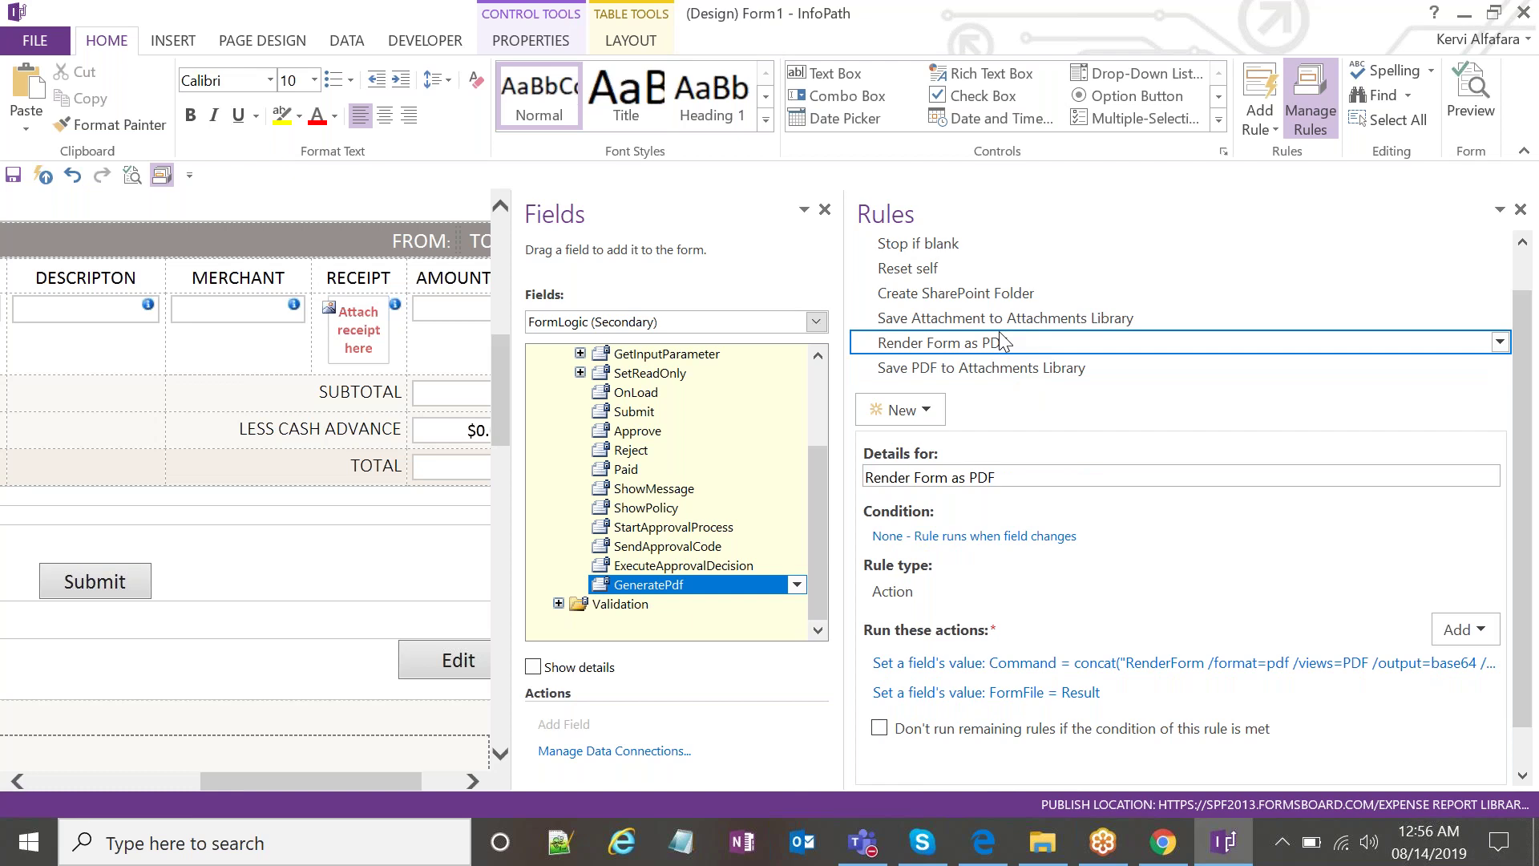
click(1002, 328)
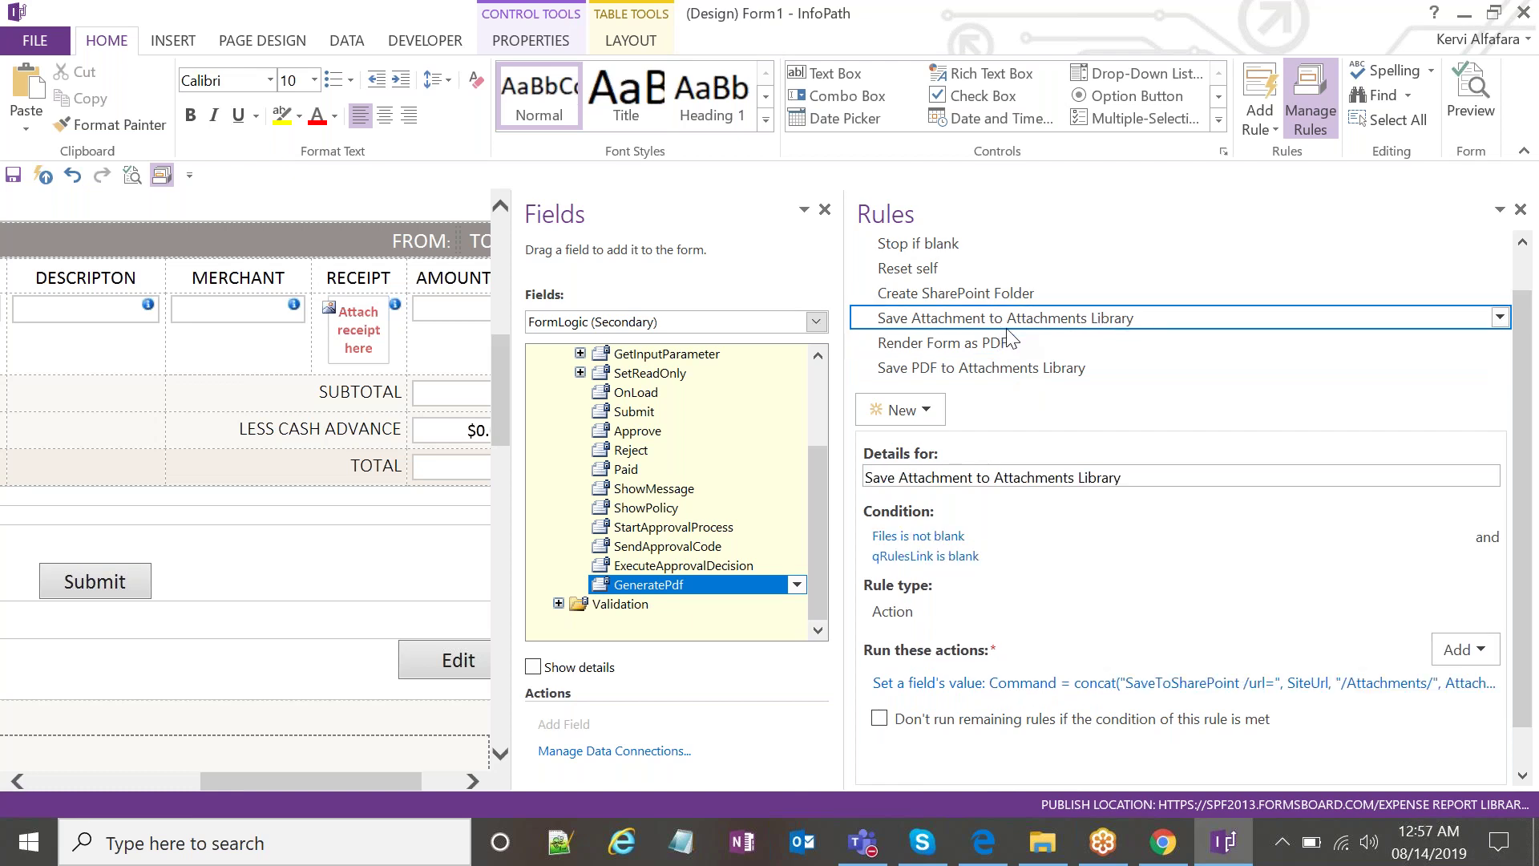
click(1012, 343)
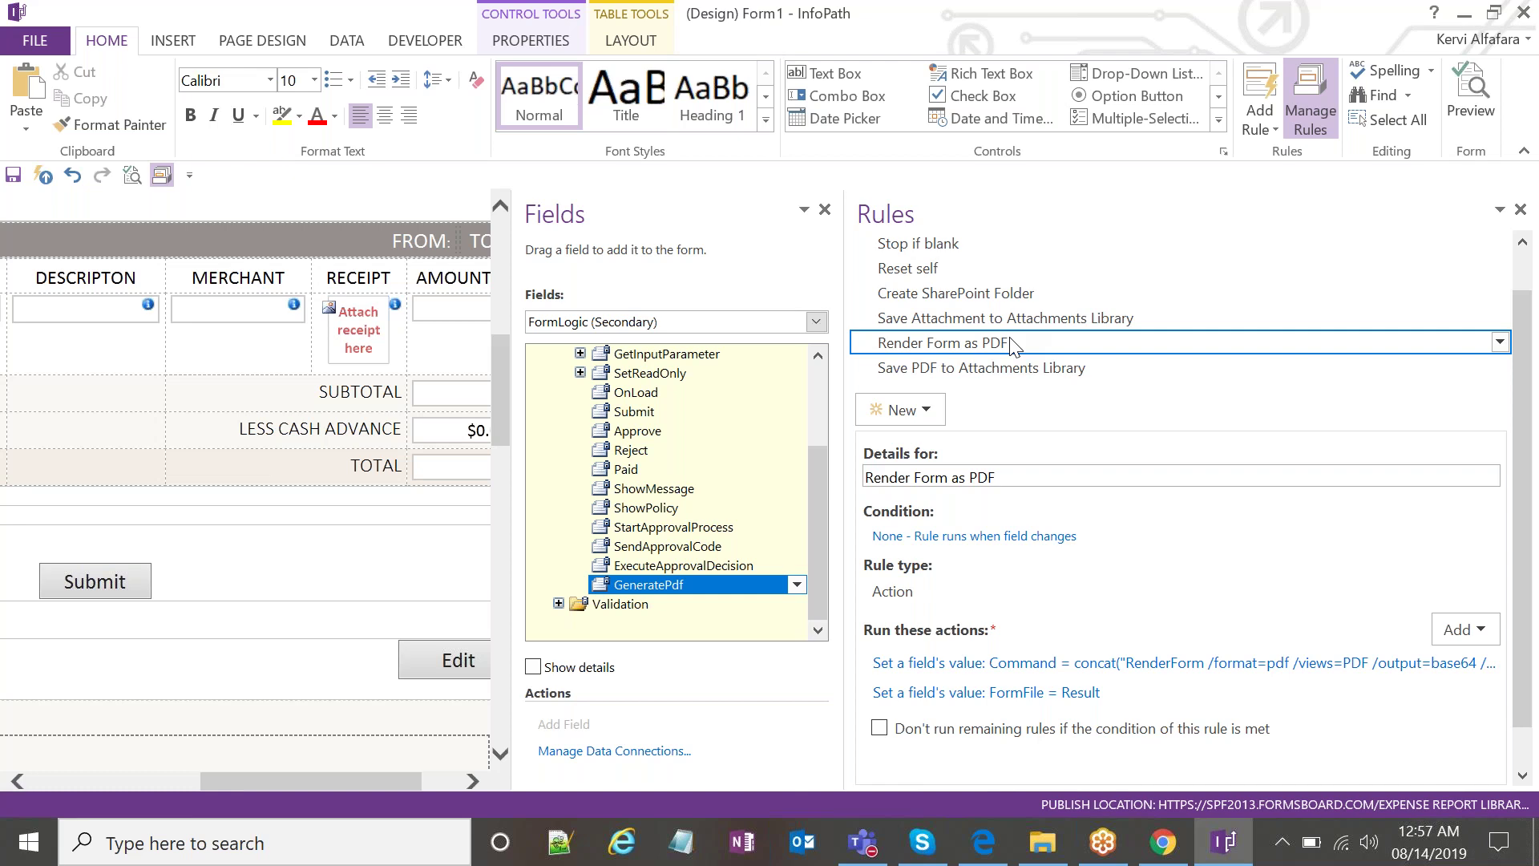
Open the SaveToSharePoint formula of the Save Attachment to Attachments Library rule, highlight /clear=false and the whole expression, and close it without changes.
click(1012, 325)
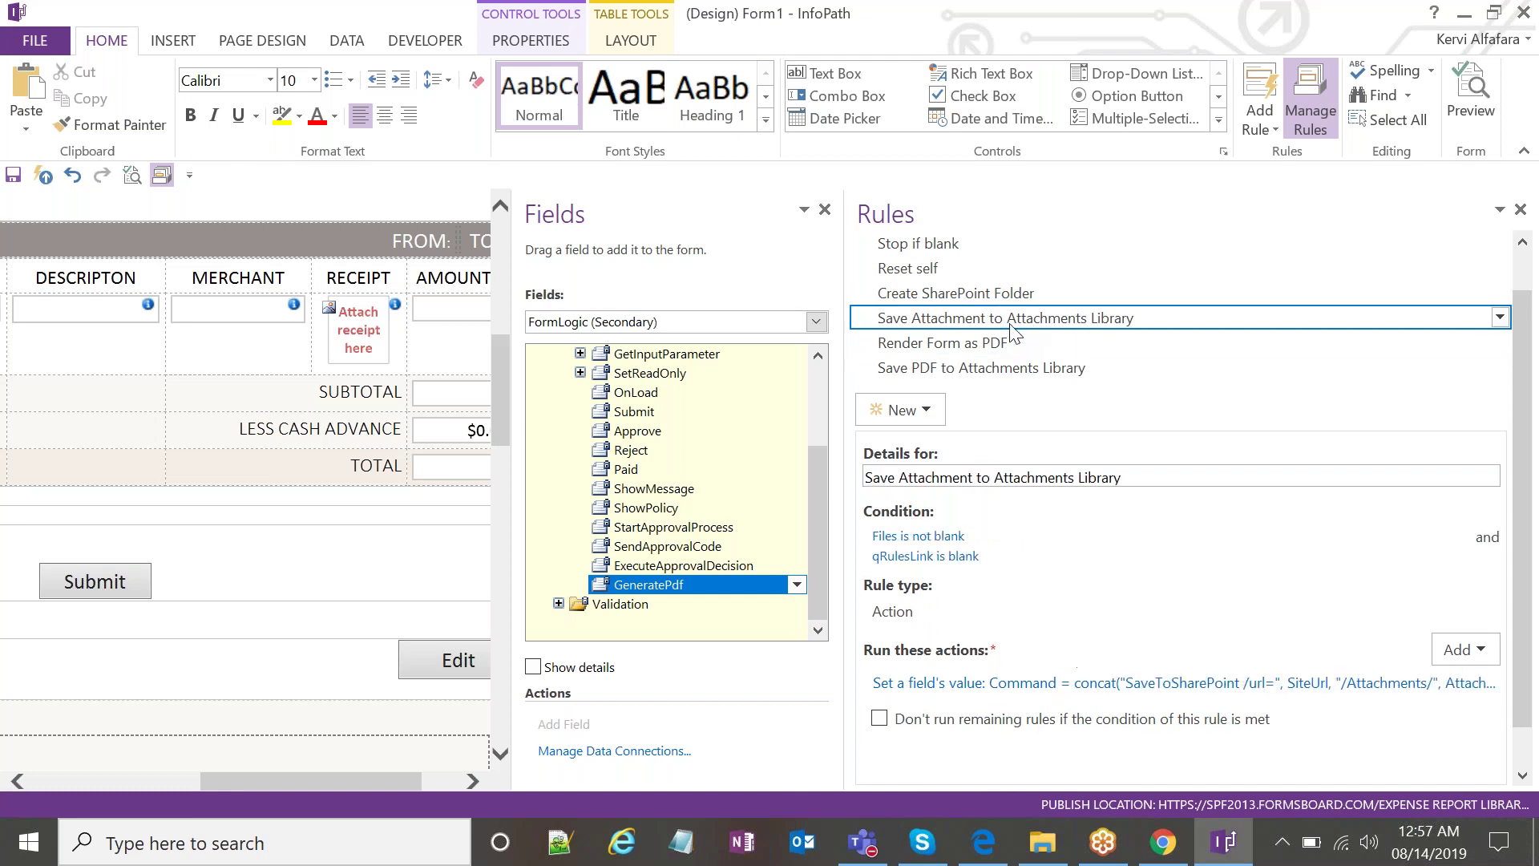
click(1062, 683)
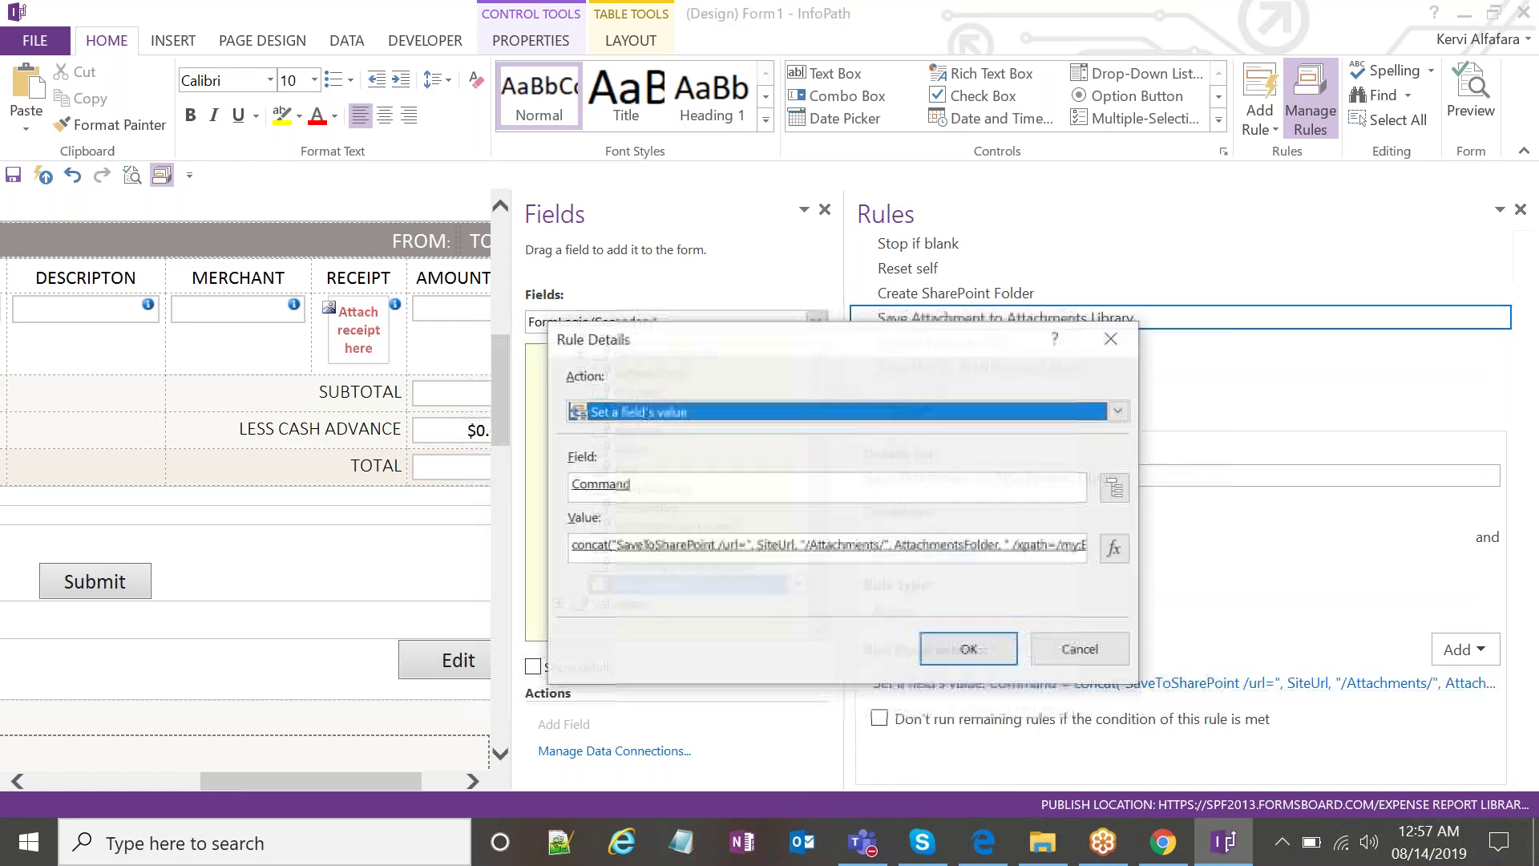
click(1114, 549)
drag(966, 426, 912, 433)
click(913, 438)
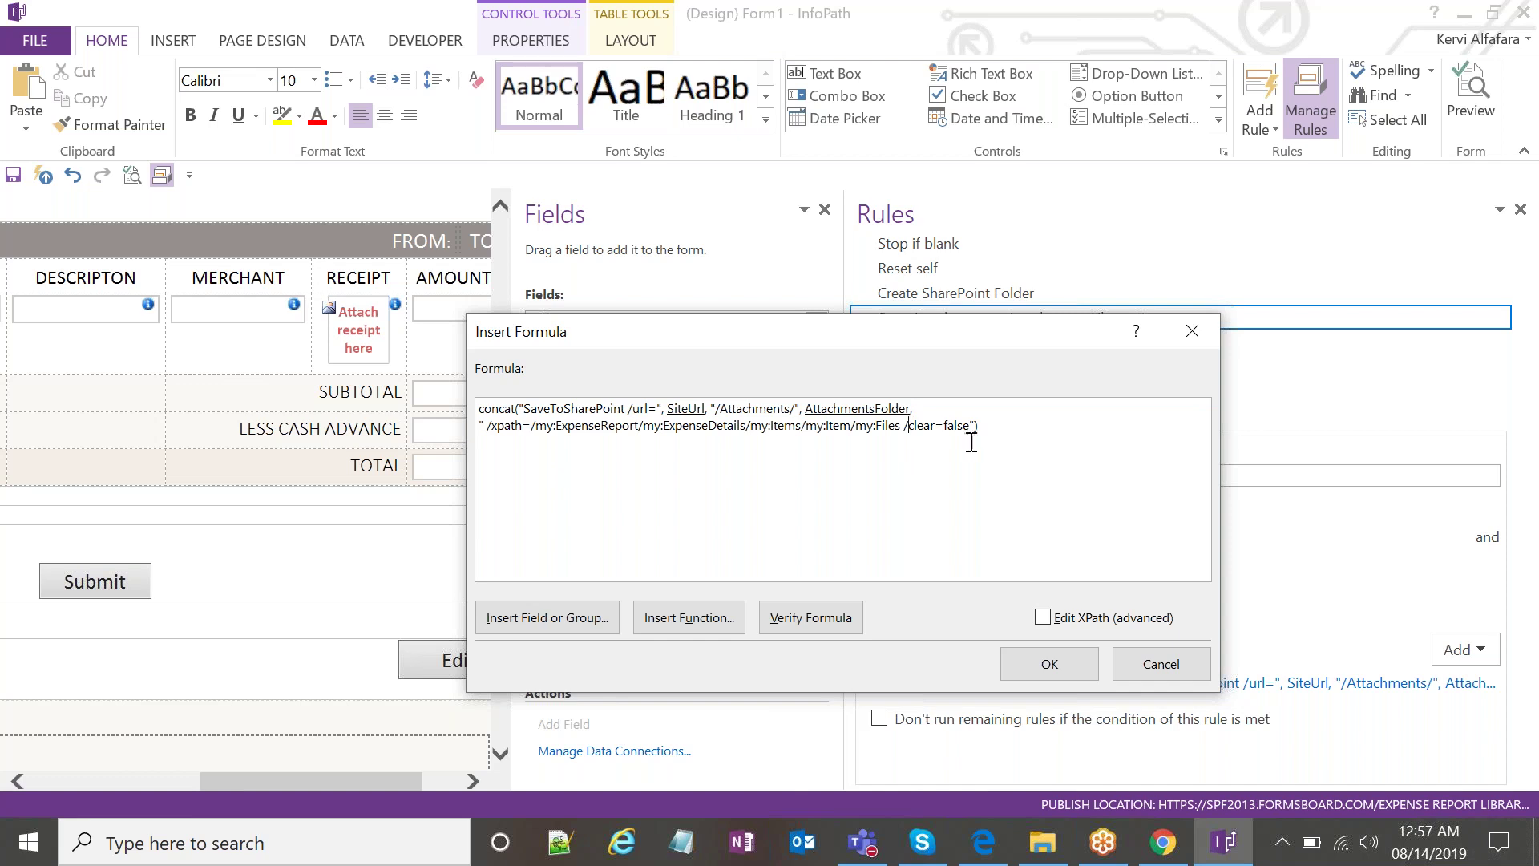
drag(975, 430, 904, 433)
click(906, 443)
drag(919, 465, 501, 411)
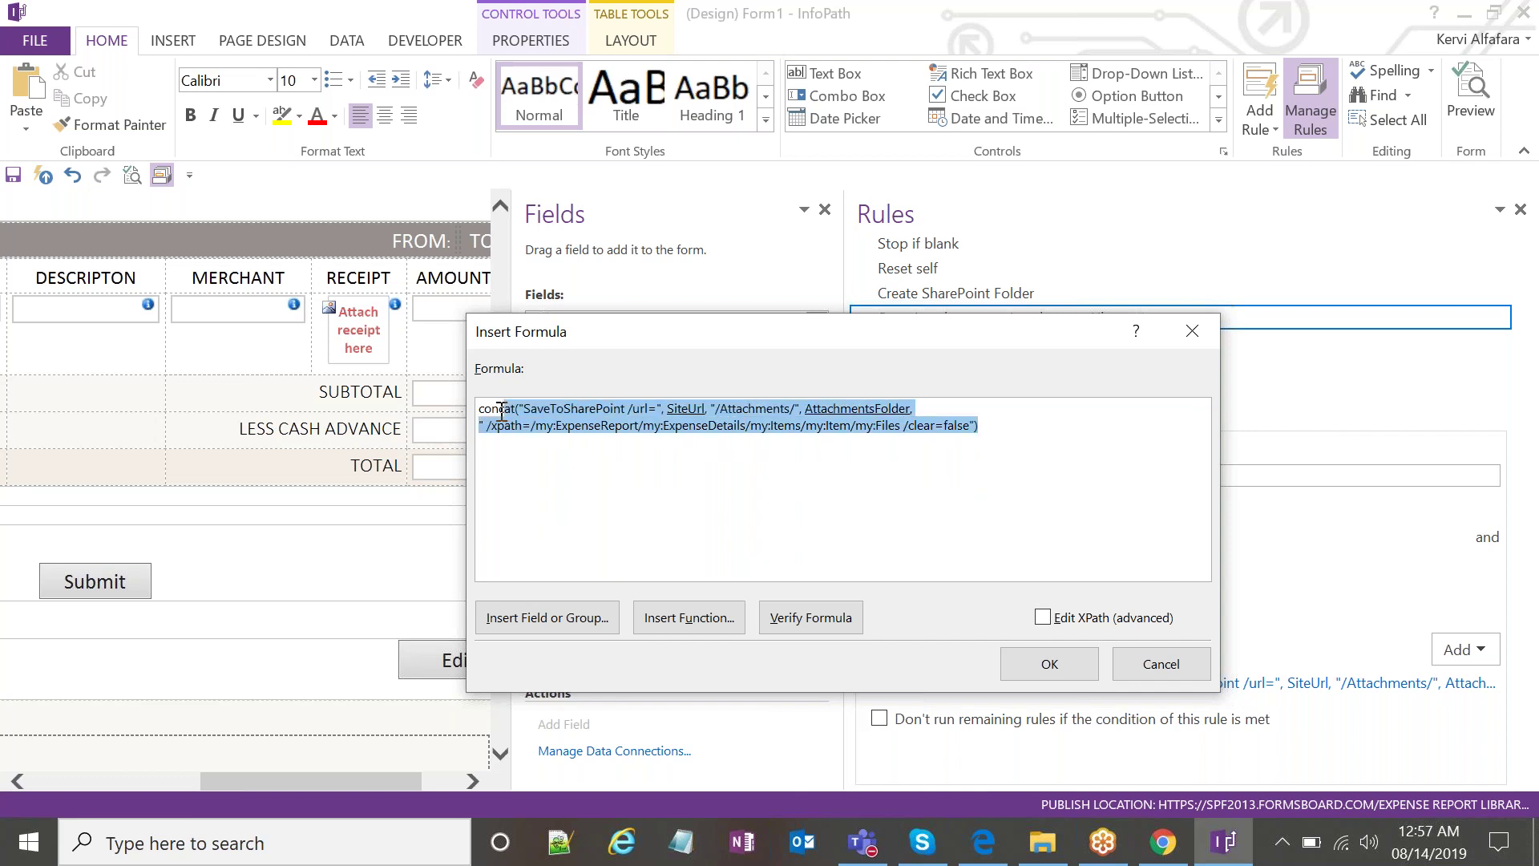
click(615, 463)
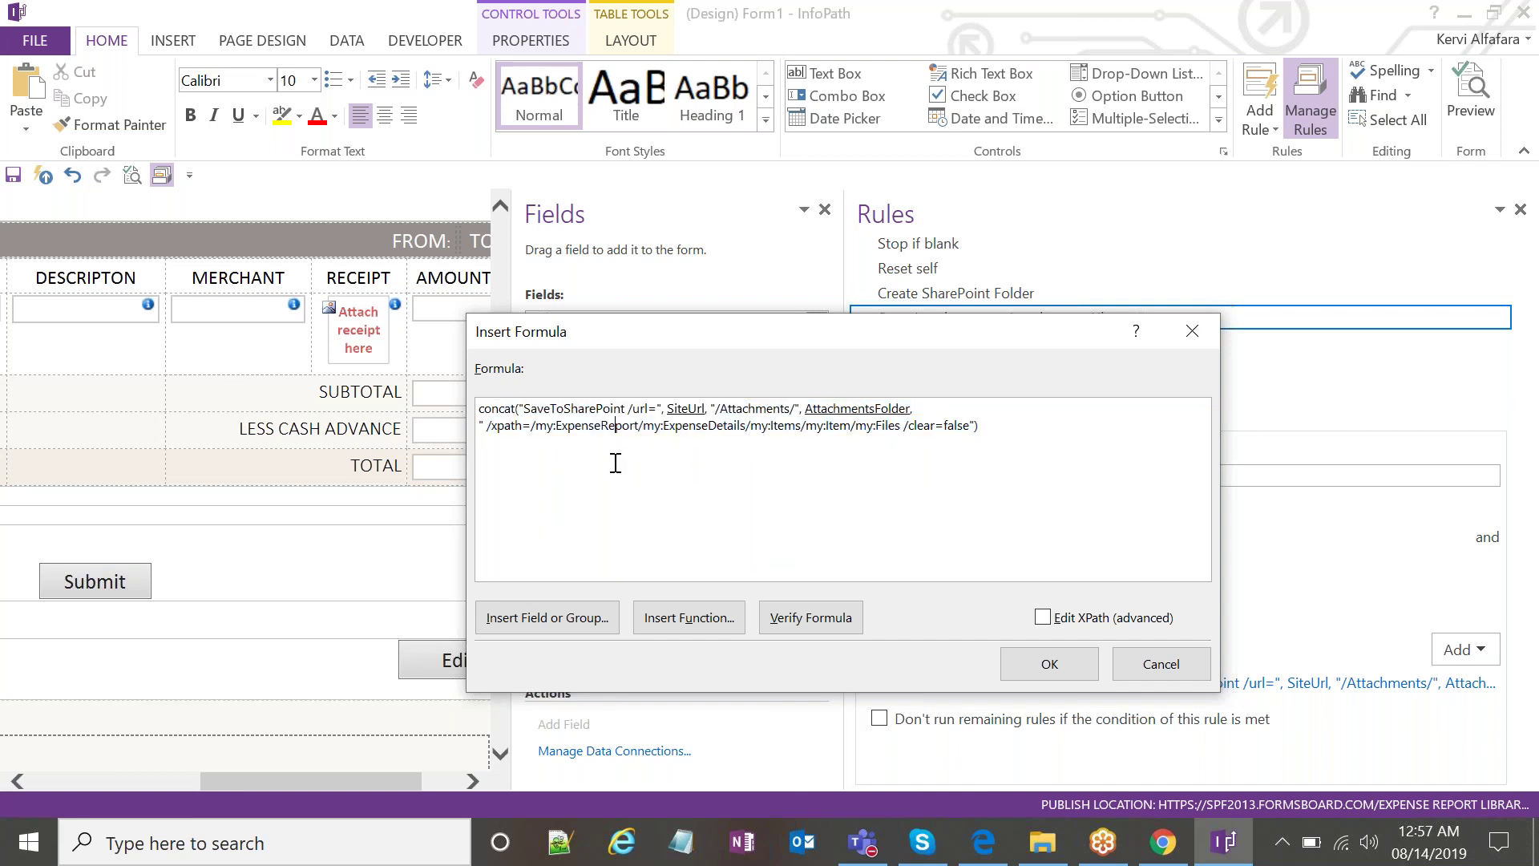
click(1193, 335)
click(1206, 334)
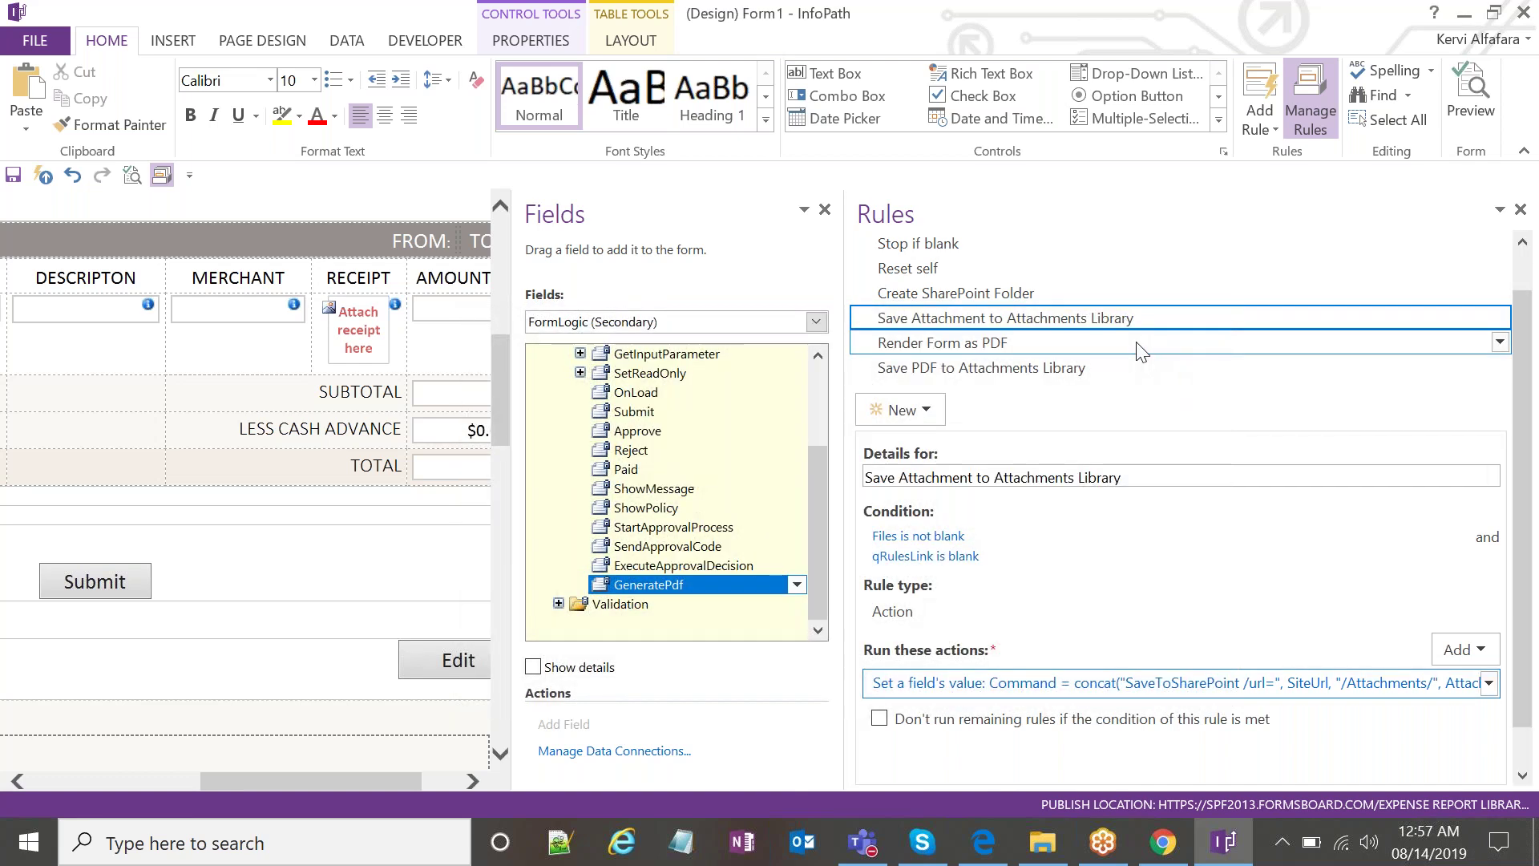
Compare the Save PDF to Attachments Library rule with the Render Form as PDF and Save Attachment to Attachments Library rules.
click(1130, 366)
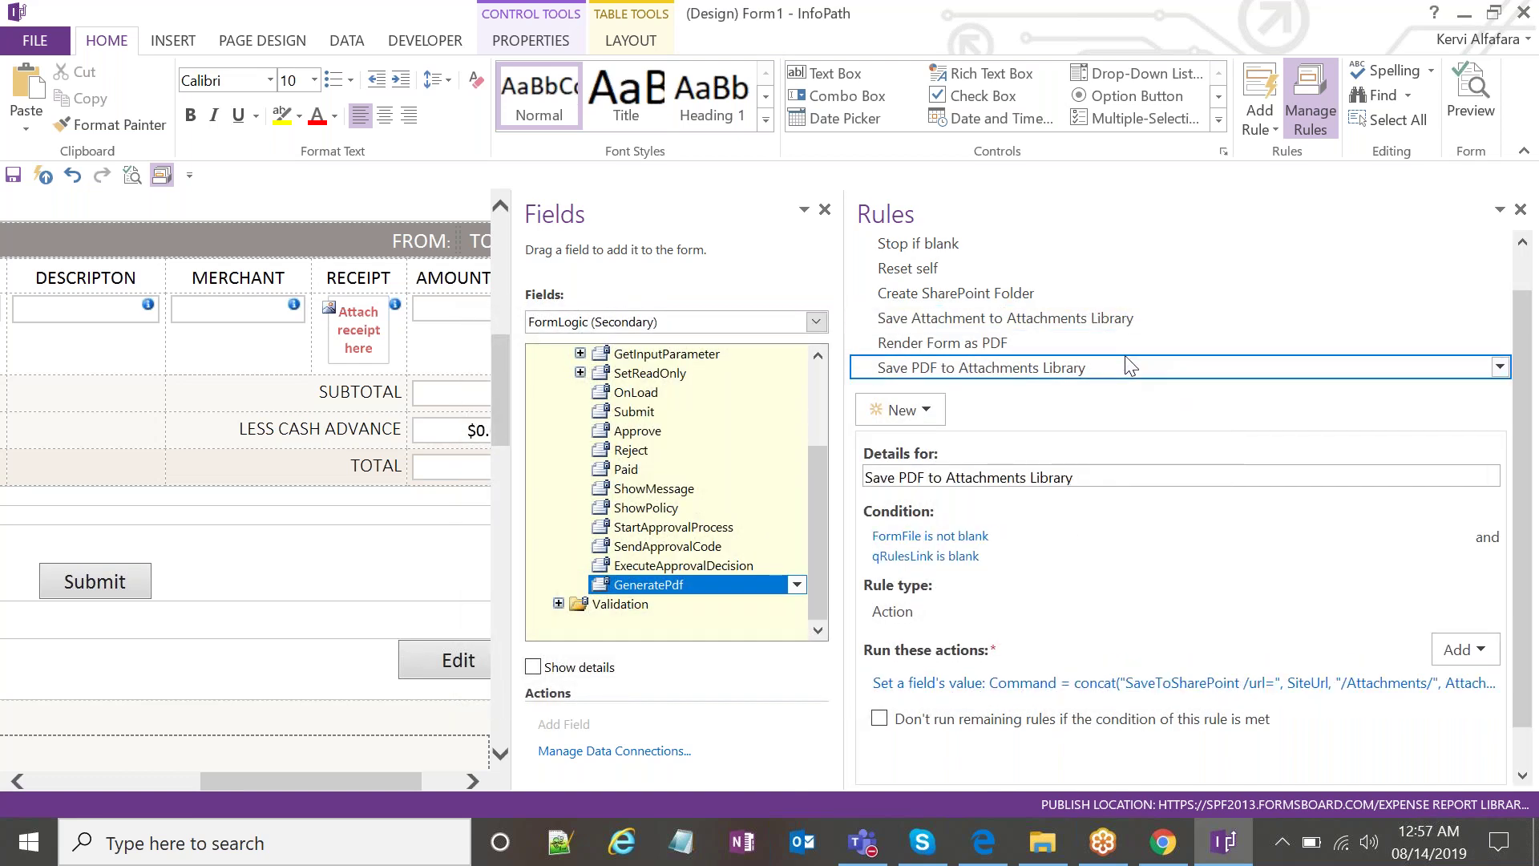
click(1124, 345)
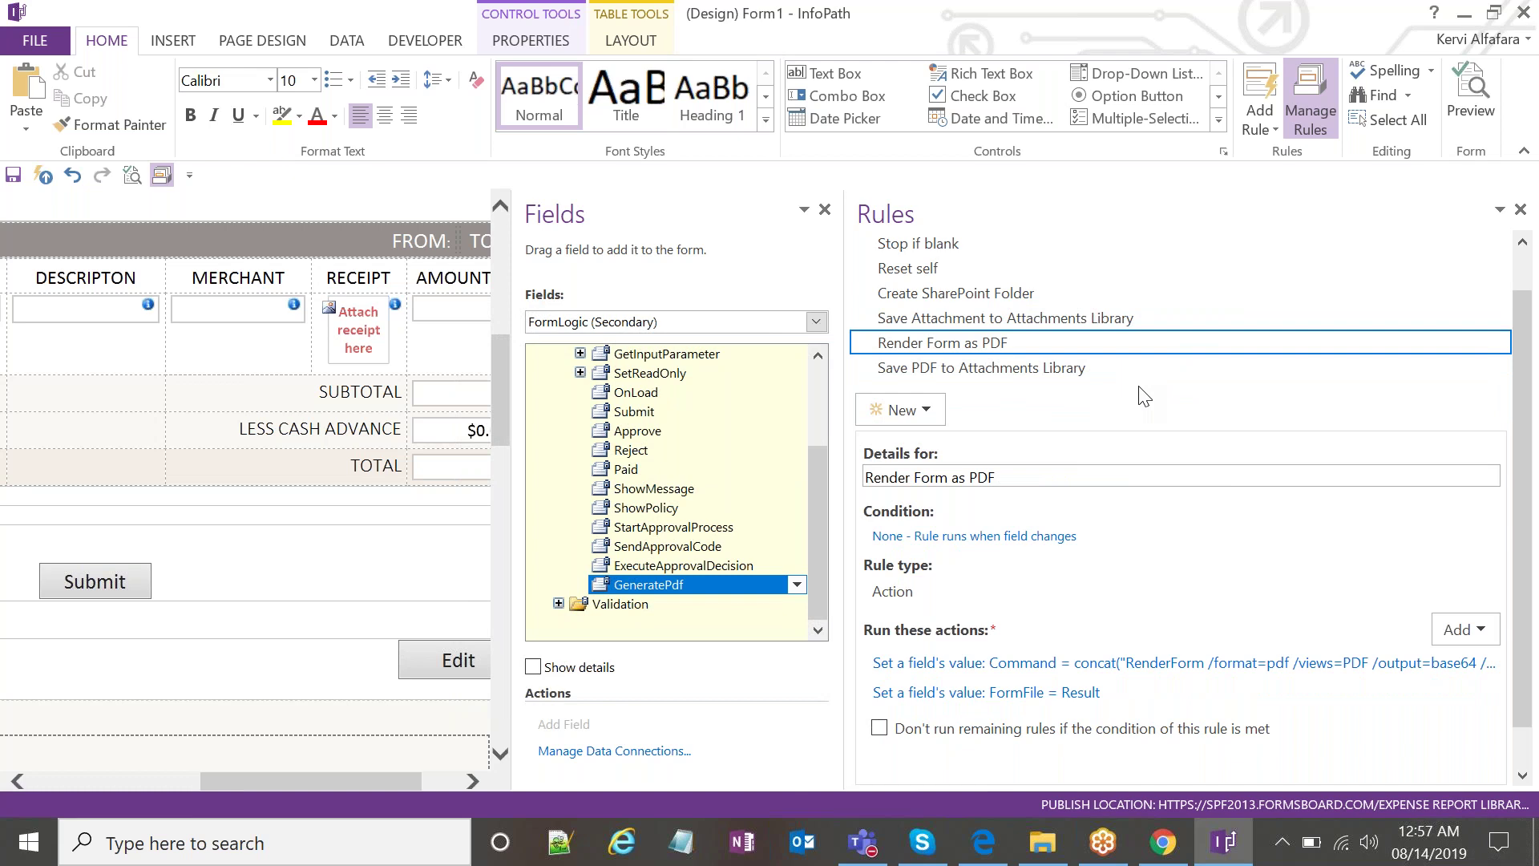
click(1051, 320)
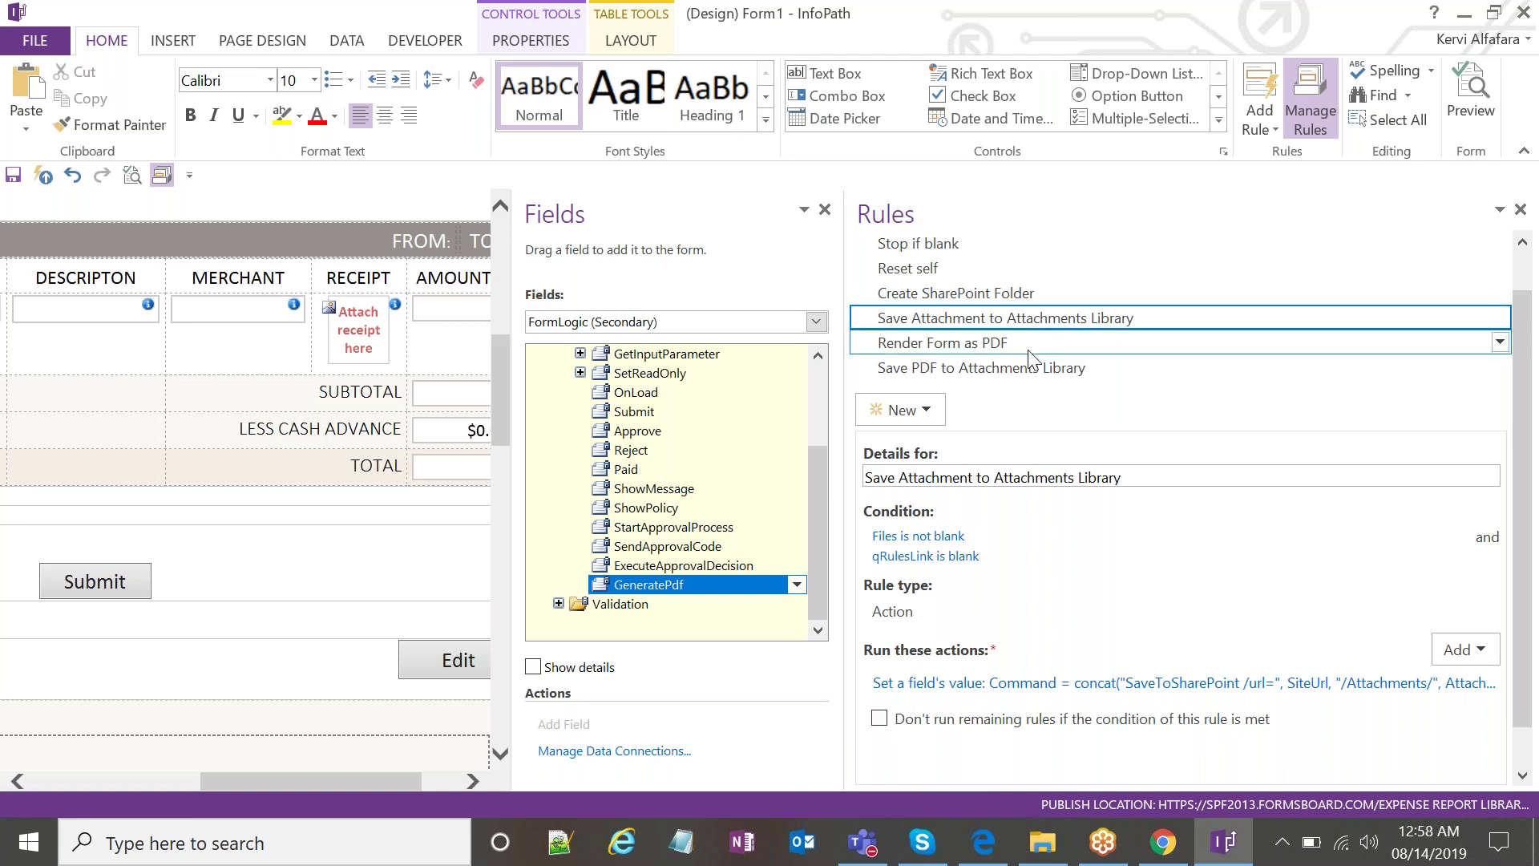
click(1028, 349)
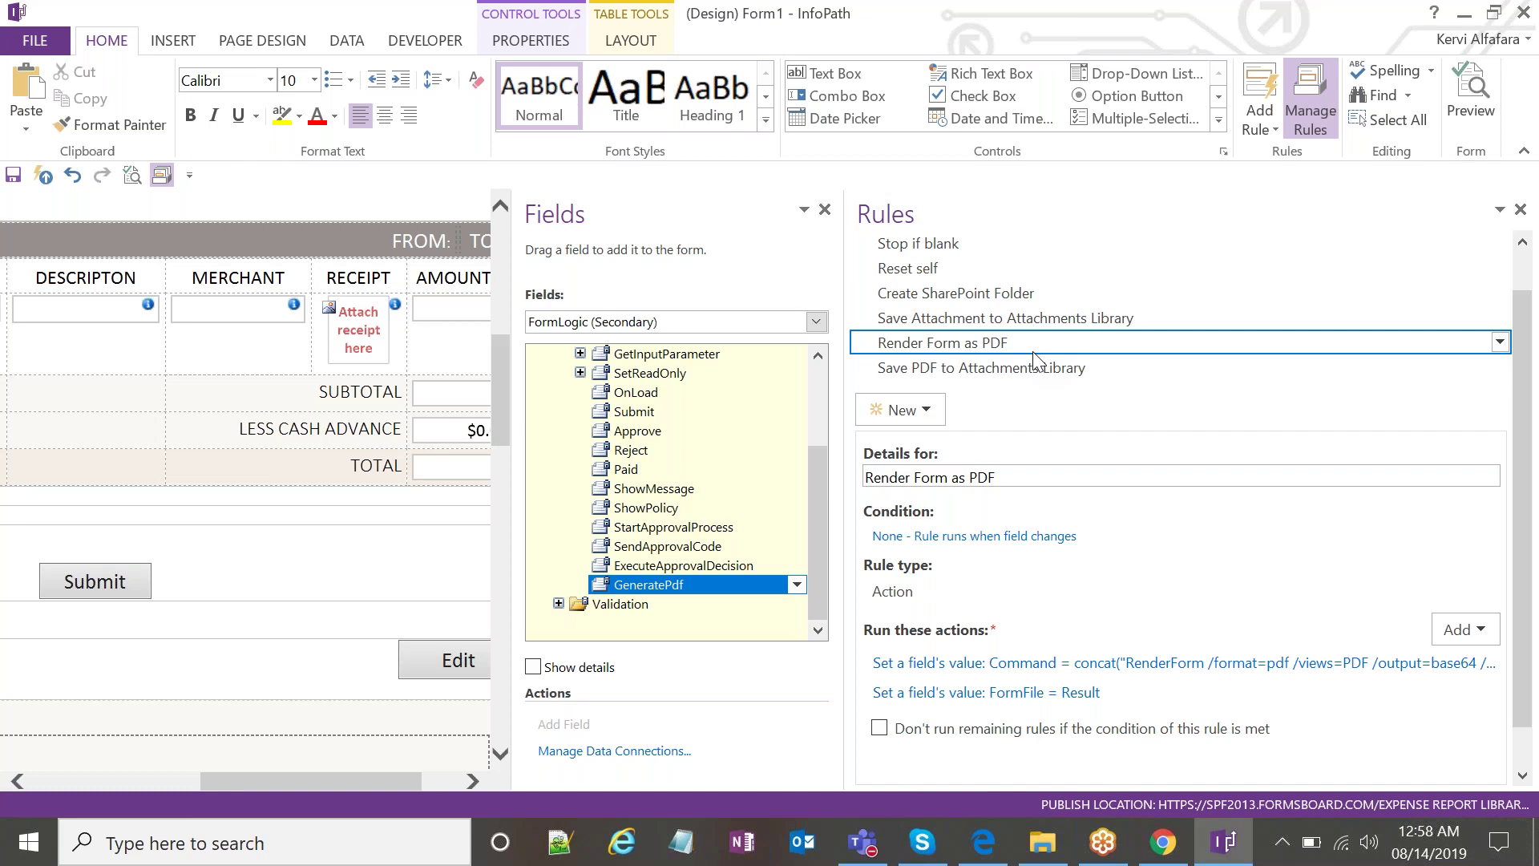
click(1016, 368)
click(1013, 351)
Widen the Rules pane and reopen the Save Attachment to Attachments Library command action, closing it without changes.
drag(843, 401, 741, 401)
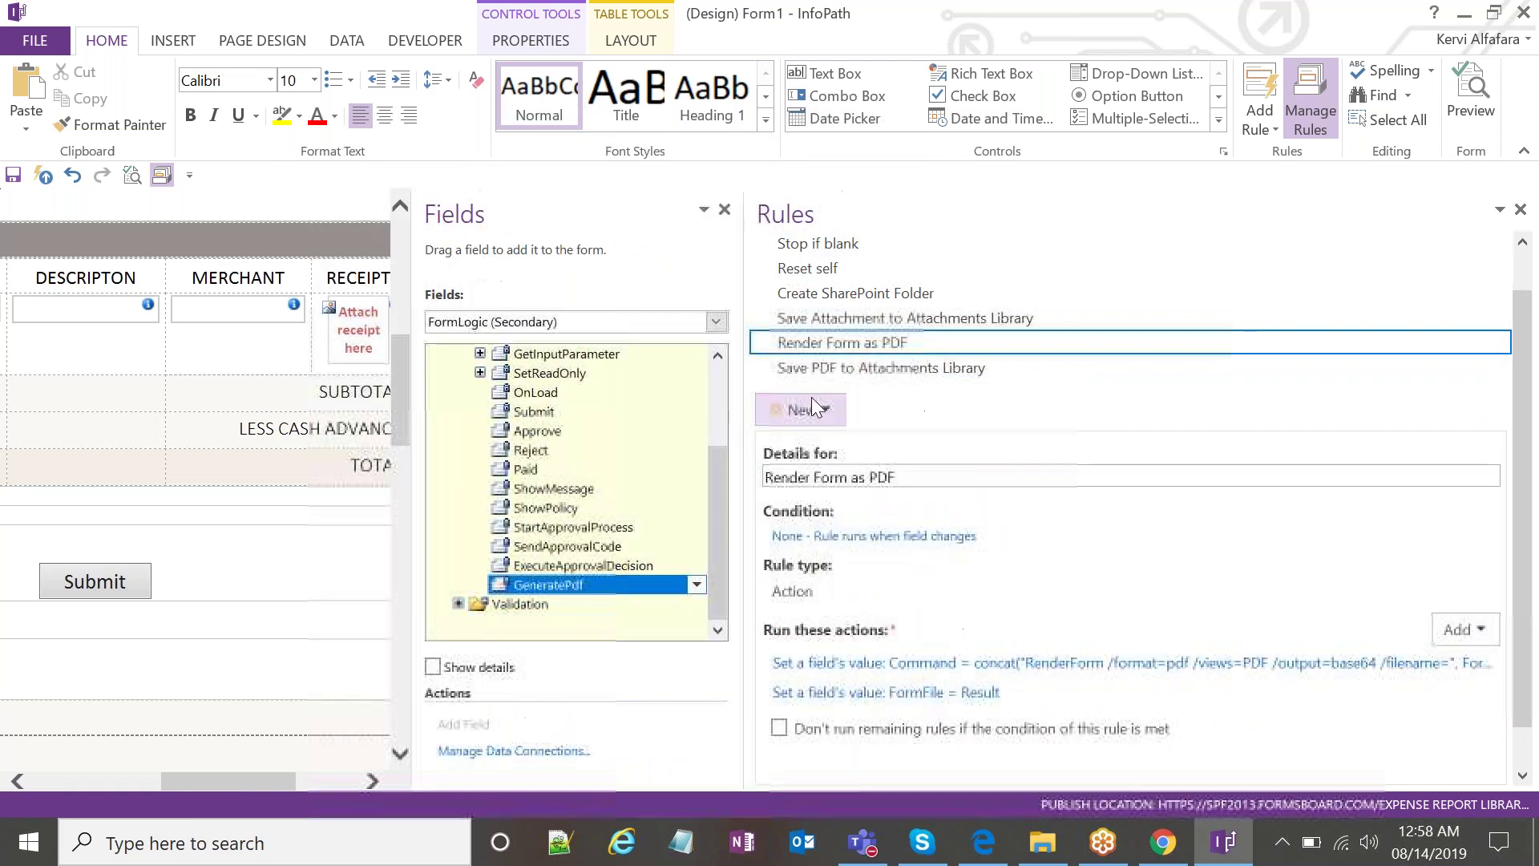
click(860, 360)
click(859, 350)
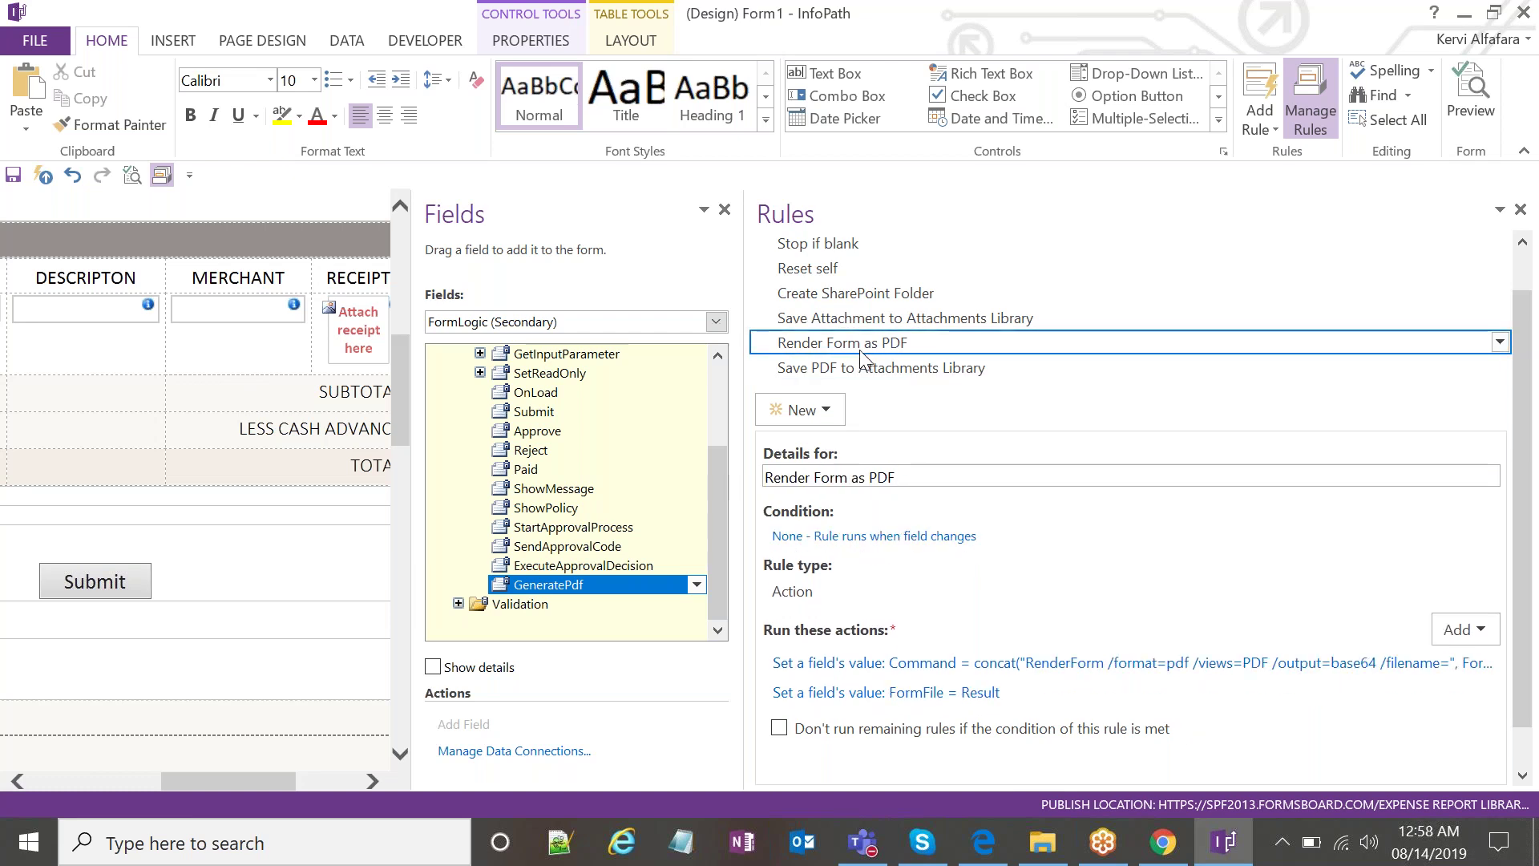
click(873, 322)
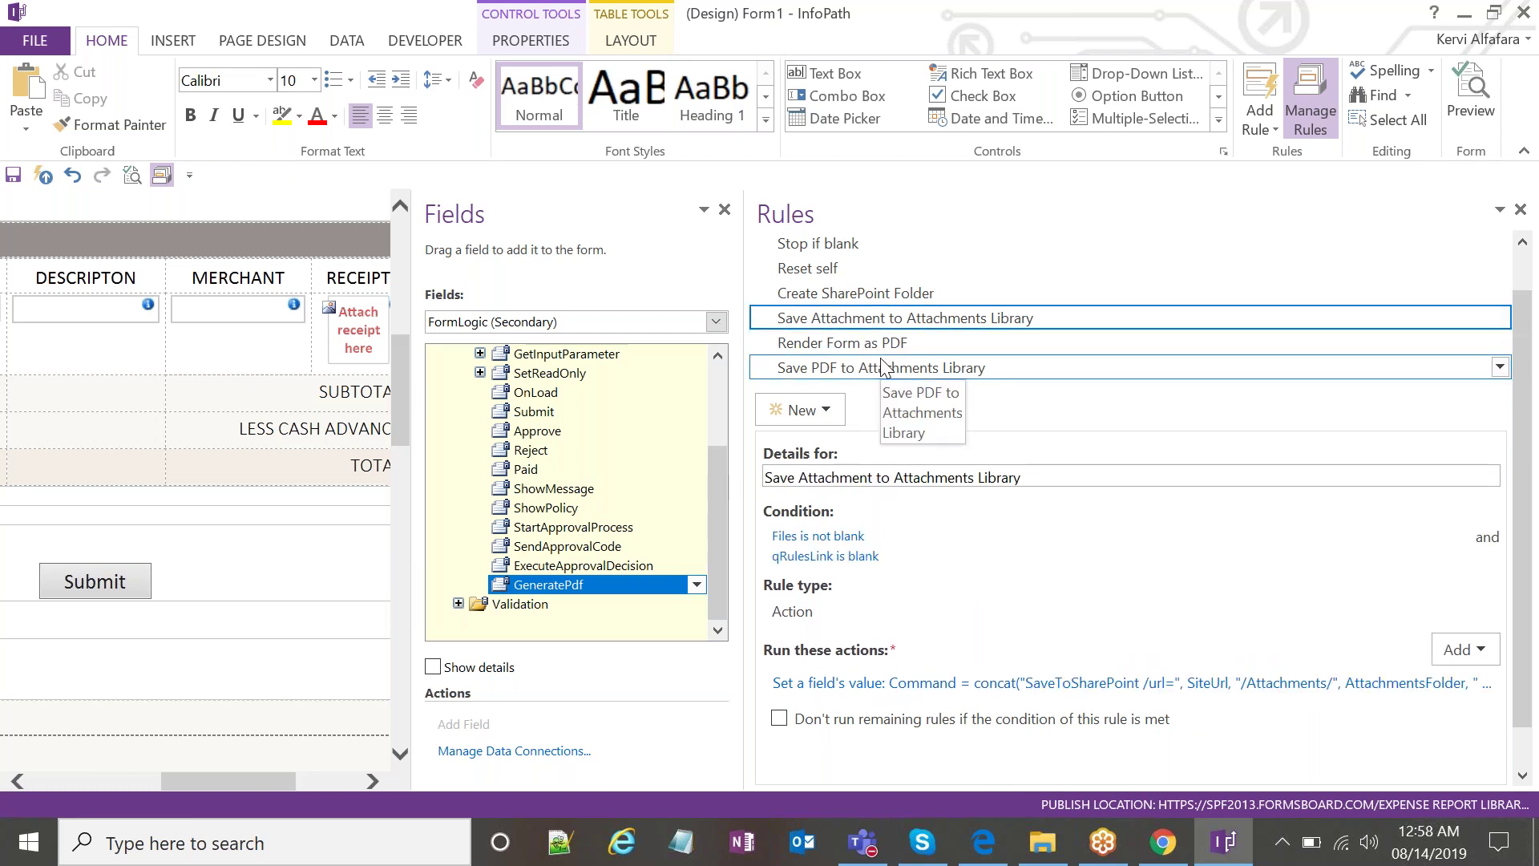
click(1148, 686)
click(902, 544)
click(1181, 335)
click(1130, 332)
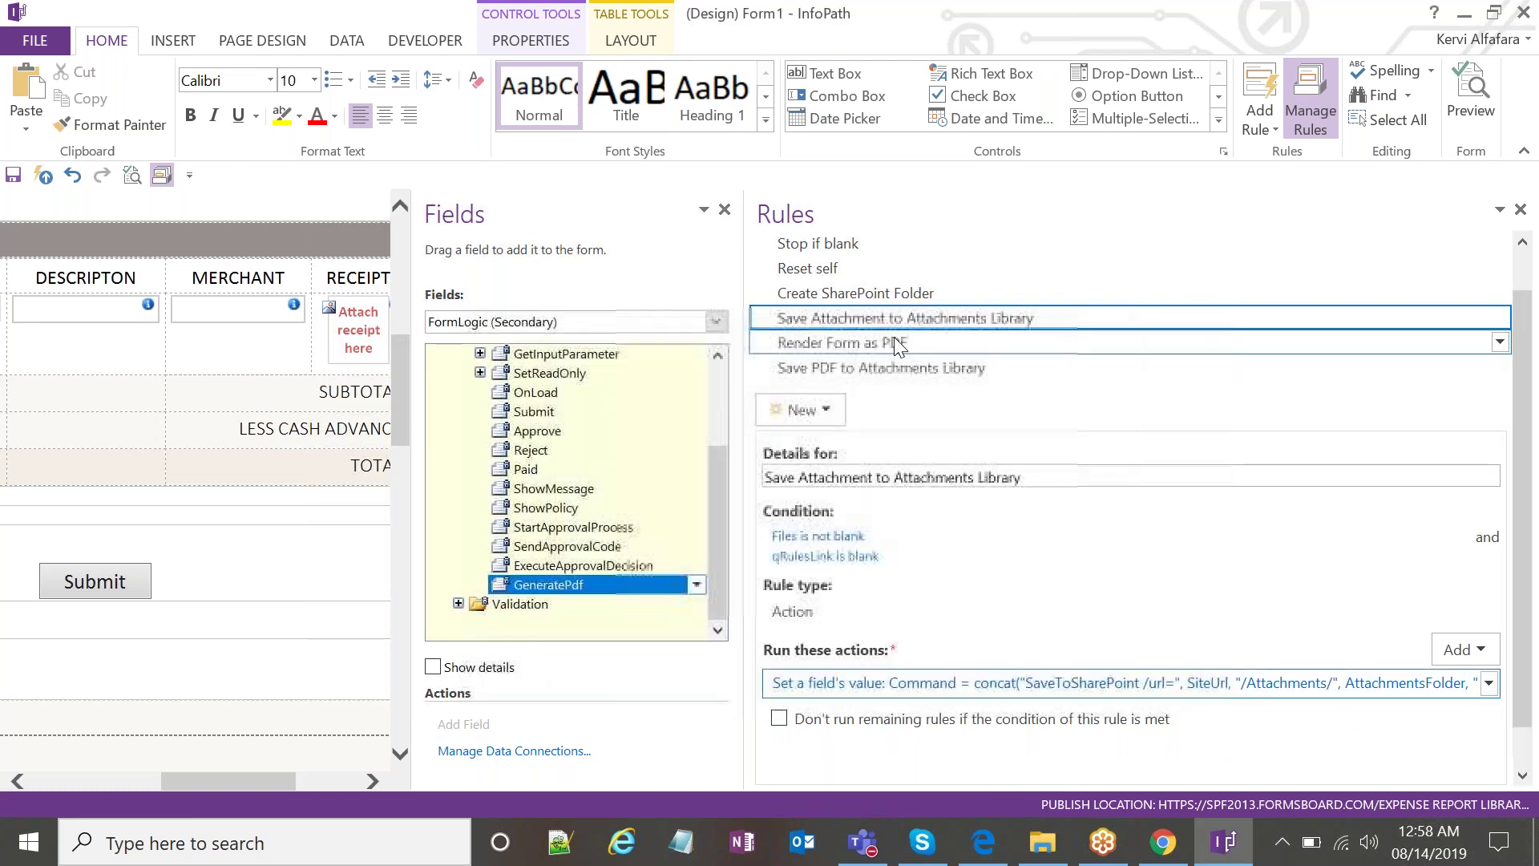
Open the Command value formula of the Render Form as PDF rule and highlight the RenderForm command name.
click(893, 340)
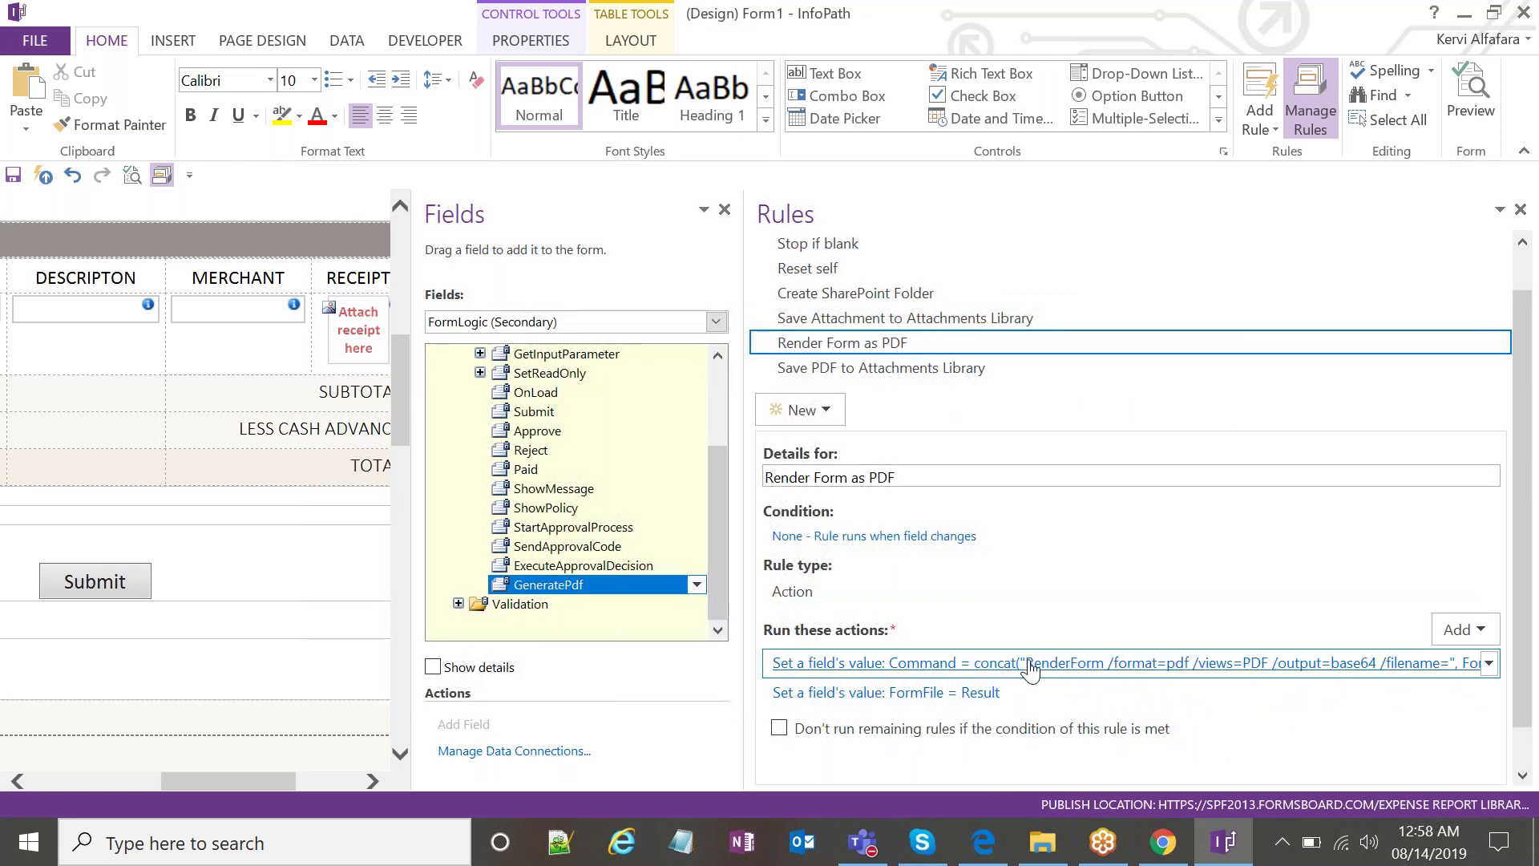
click(1120, 553)
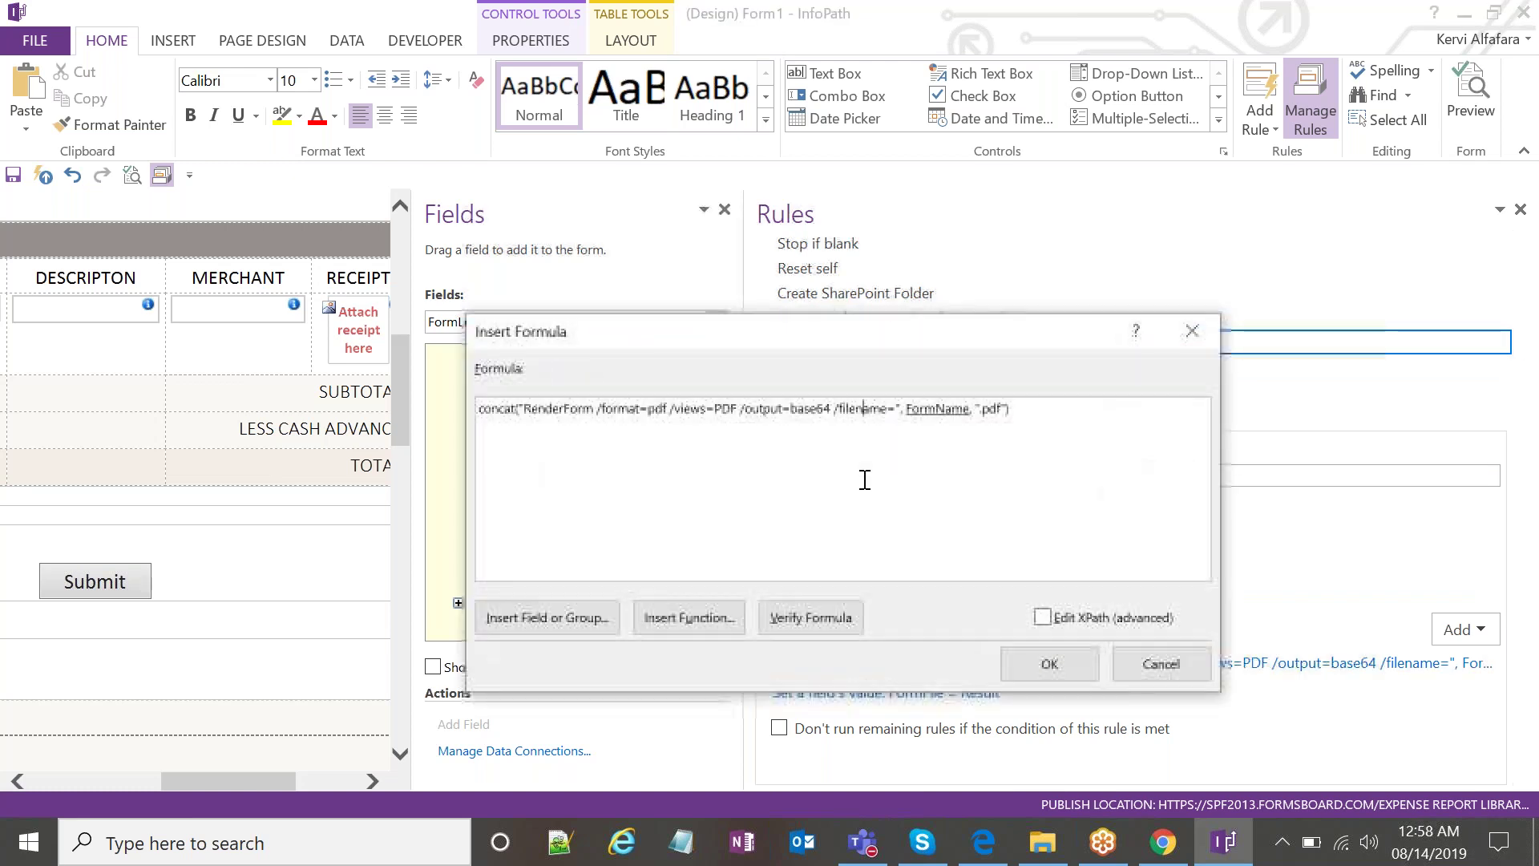
double_click(566, 410)
click(587, 424)
double_click(577, 426)
click(609, 433)
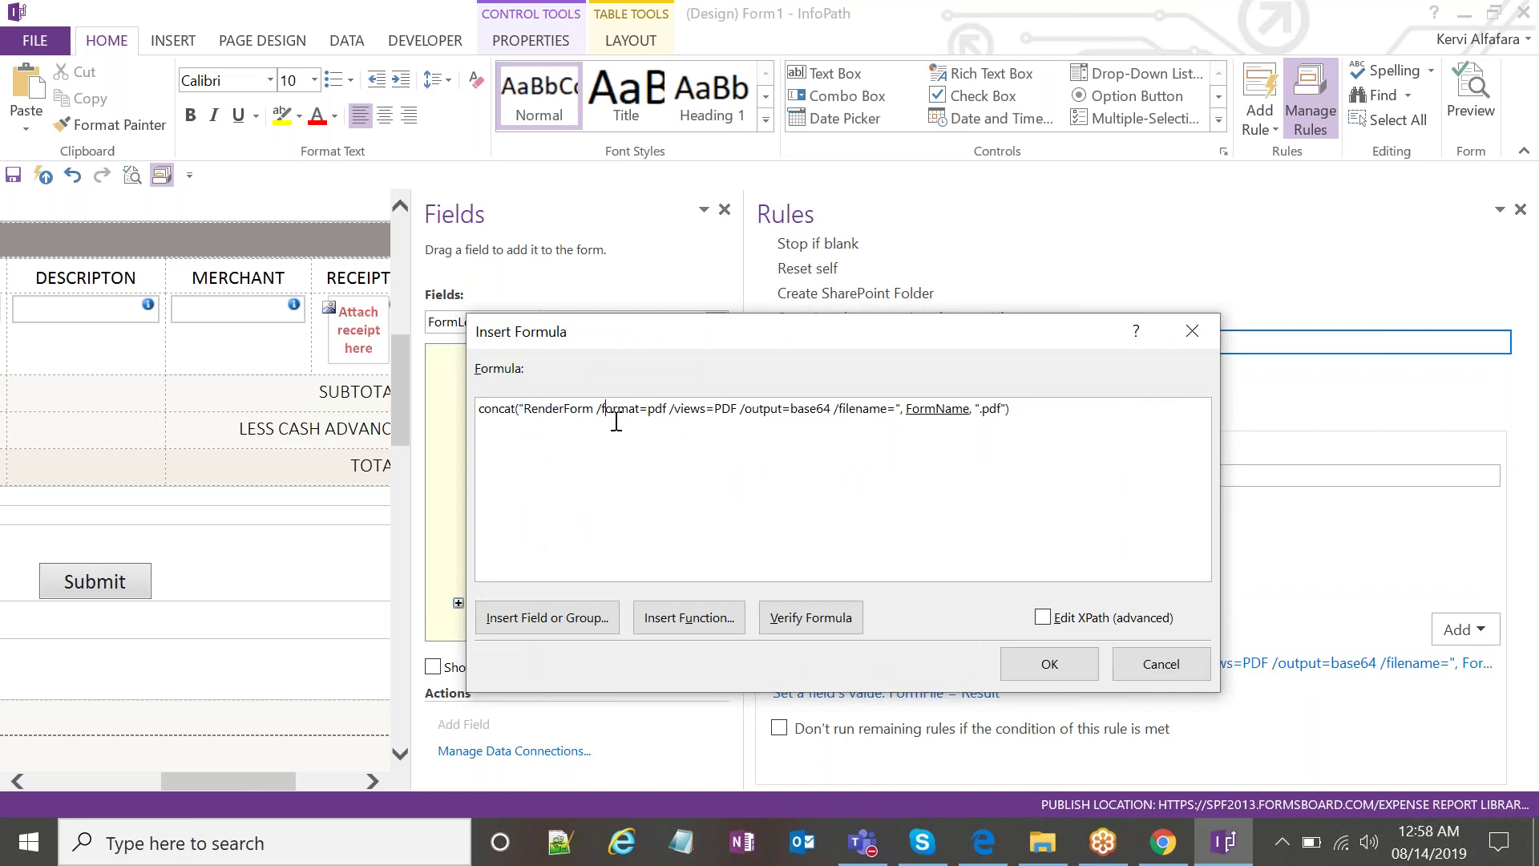
Highlight the format=pdf and views=PDF parameters in the RenderForm formula and close it without changes.
double_click(621, 410)
click(642, 420)
double_click(655, 413)
click(673, 415)
double_click(690, 412)
double_click(724, 412)
click(728, 414)
double_click(731, 412)
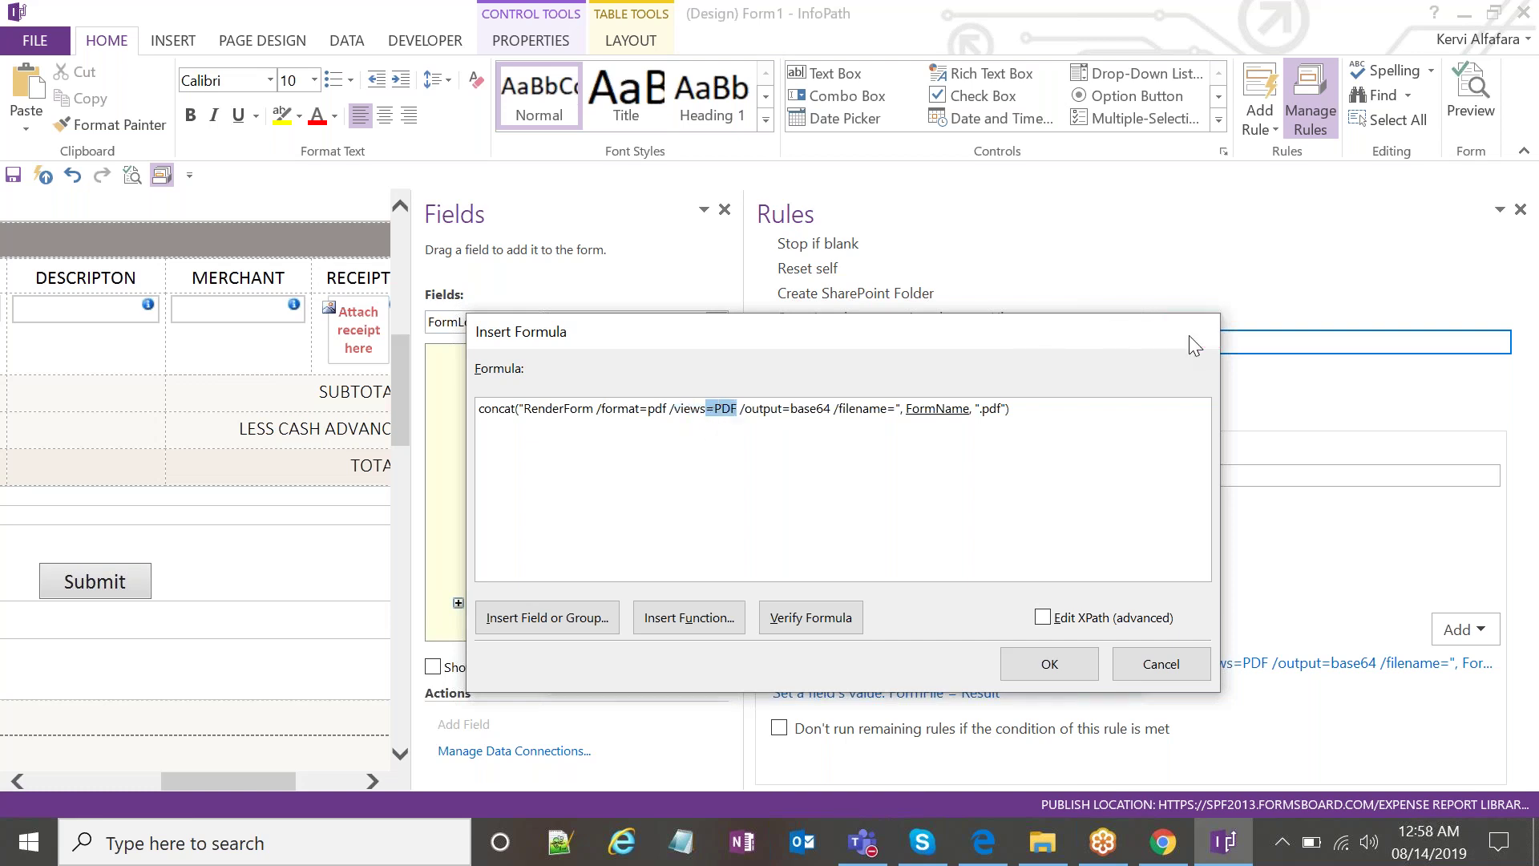
click(1192, 333)
Switch the form design to the PDF view and narrow the Rules pane to enlarge the form canvas.
click(262, 40)
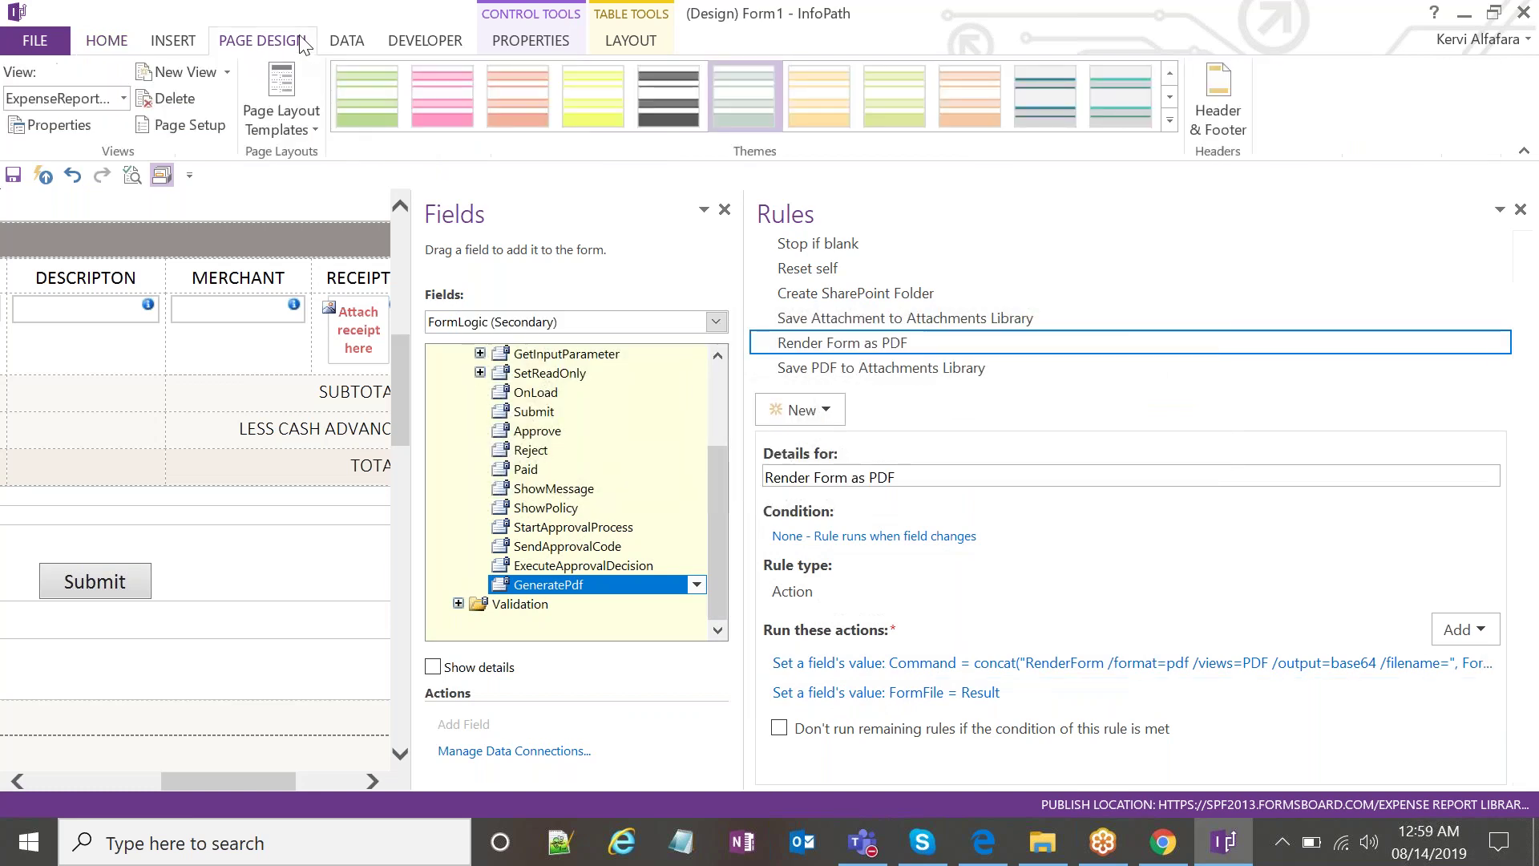
click(124, 97)
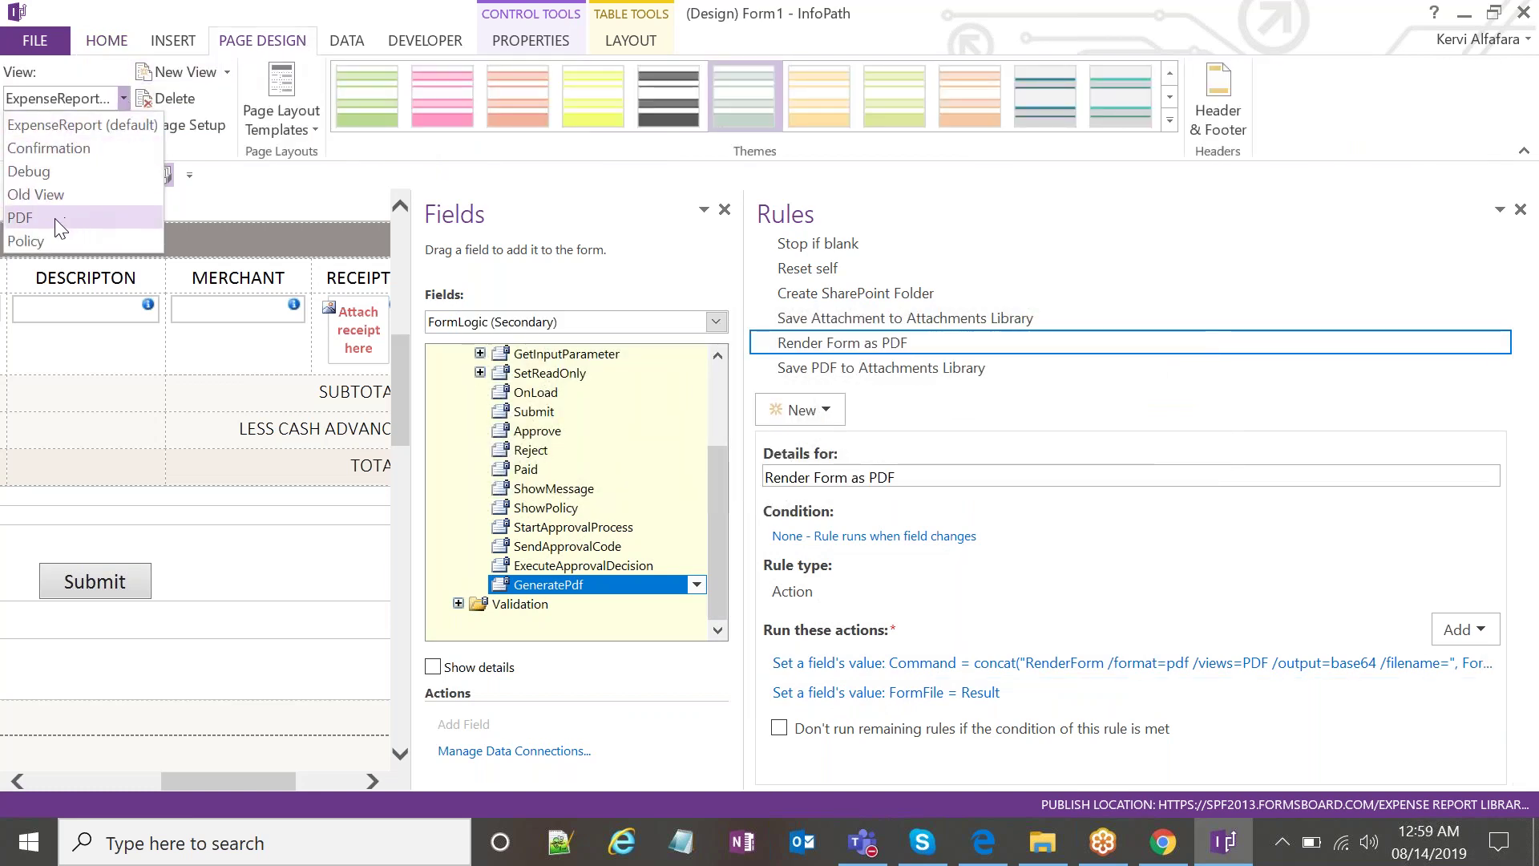
click(78, 217)
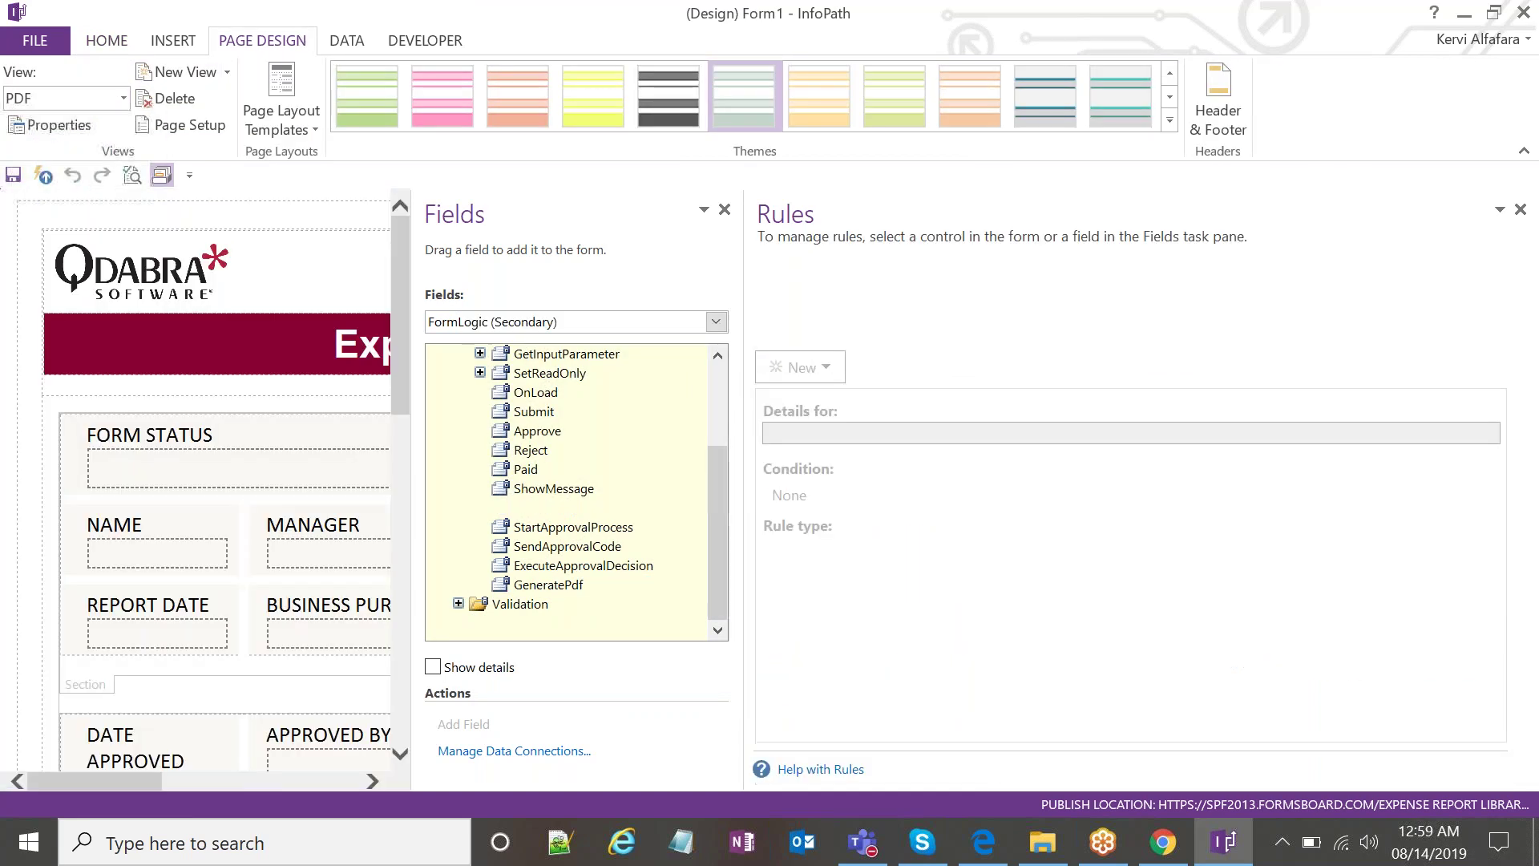
drag(851, 373, 1307, 372)
Examine the PDF view's layout from the Expense Report header through the expense items to the receipts section.
scroll(581, 388, down, 2)
scroll(581, 388, up, 3)
click(100, 98)
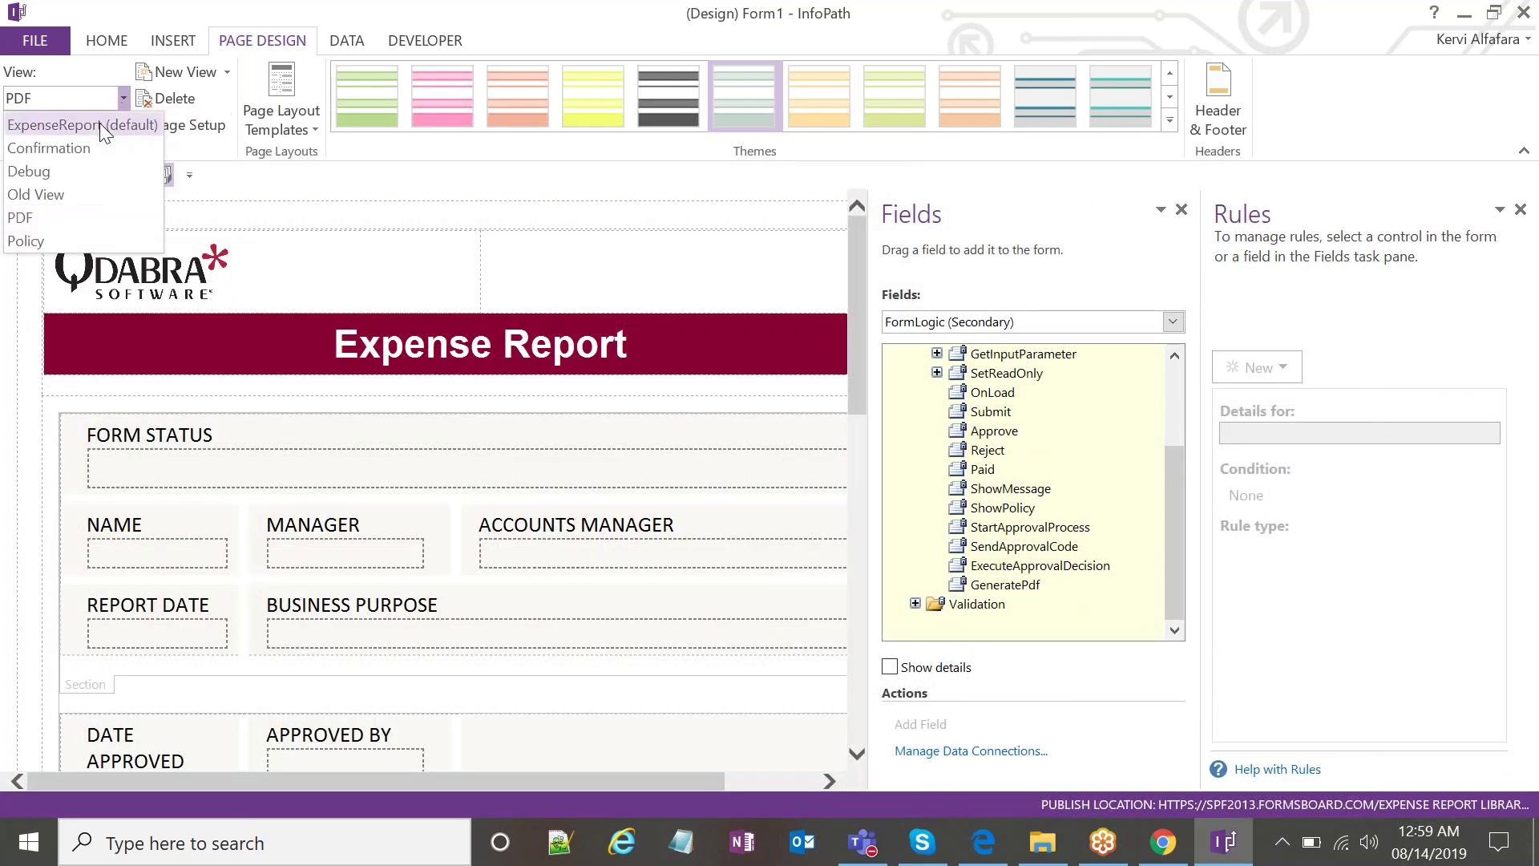
click(32, 217)
scroll(646, 426, down, 4)
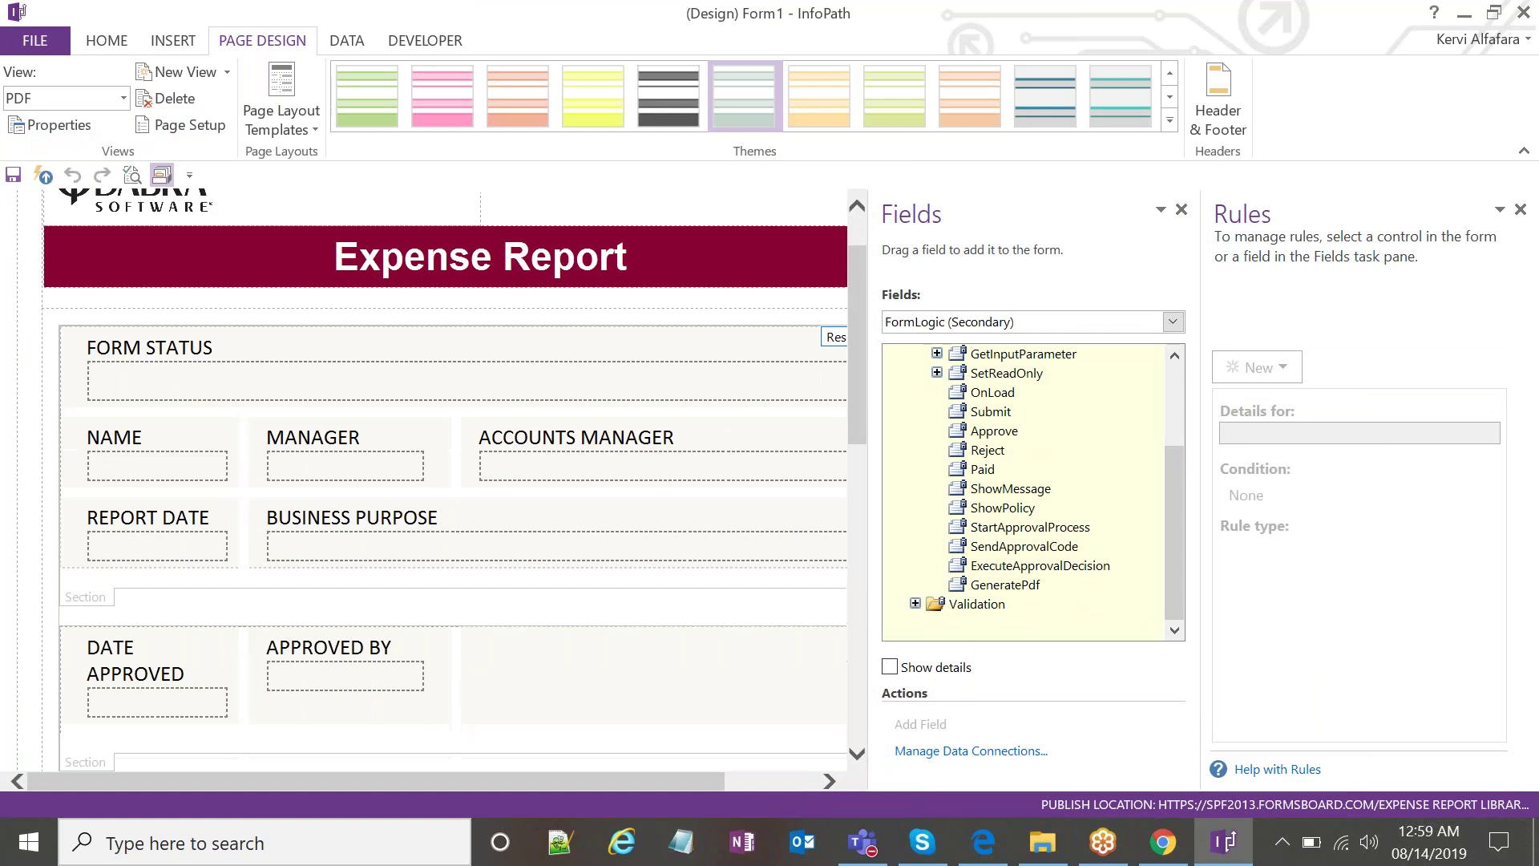
scroll(665, 391, down, 2)
scroll(666, 391, up, 2)
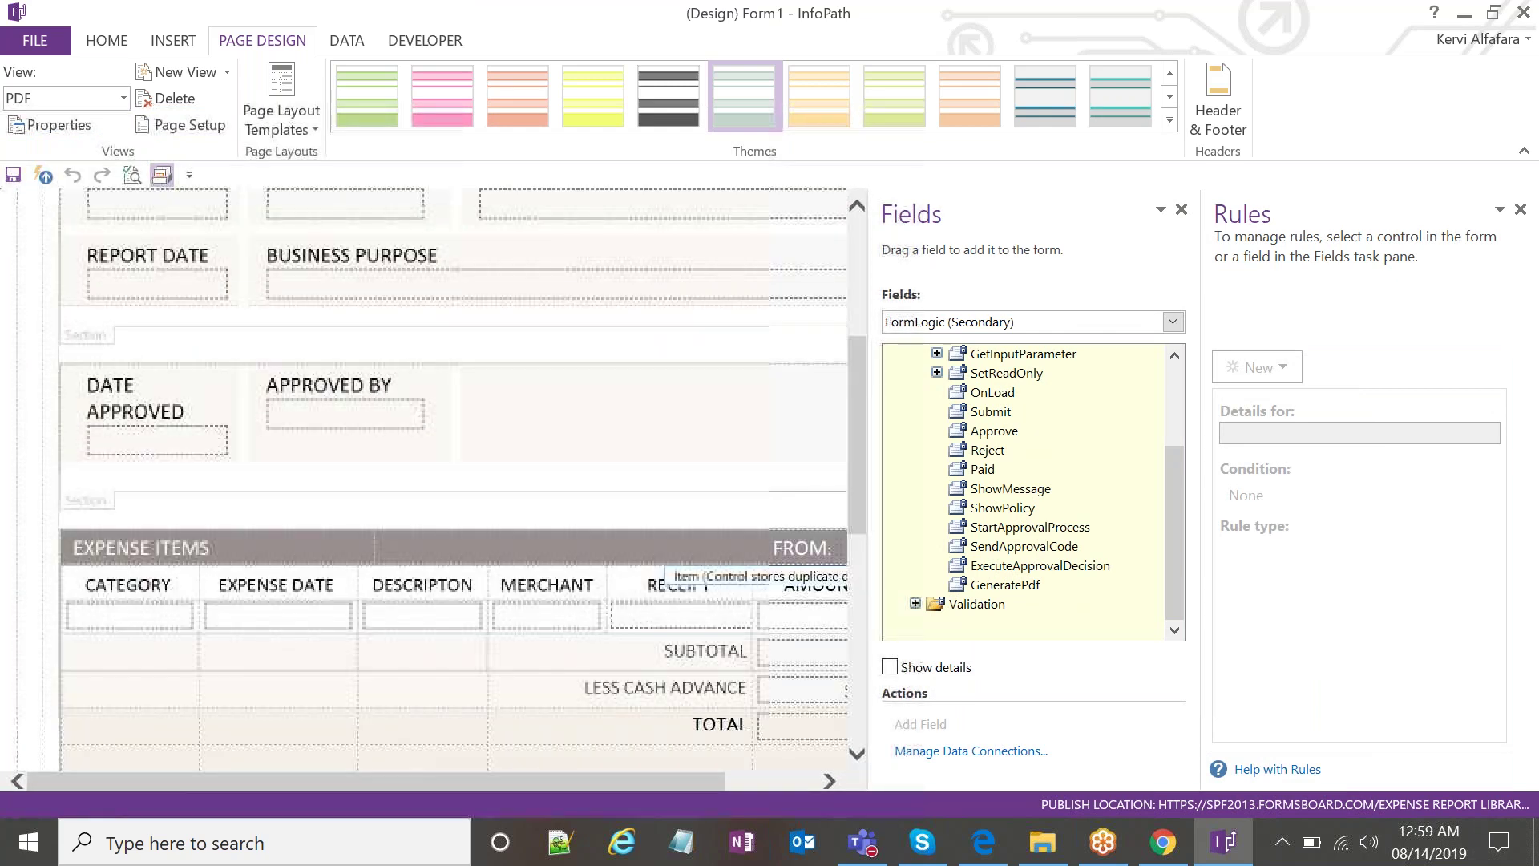
scroll(665, 391, down, 2)
scroll(665, 391, down, 4)
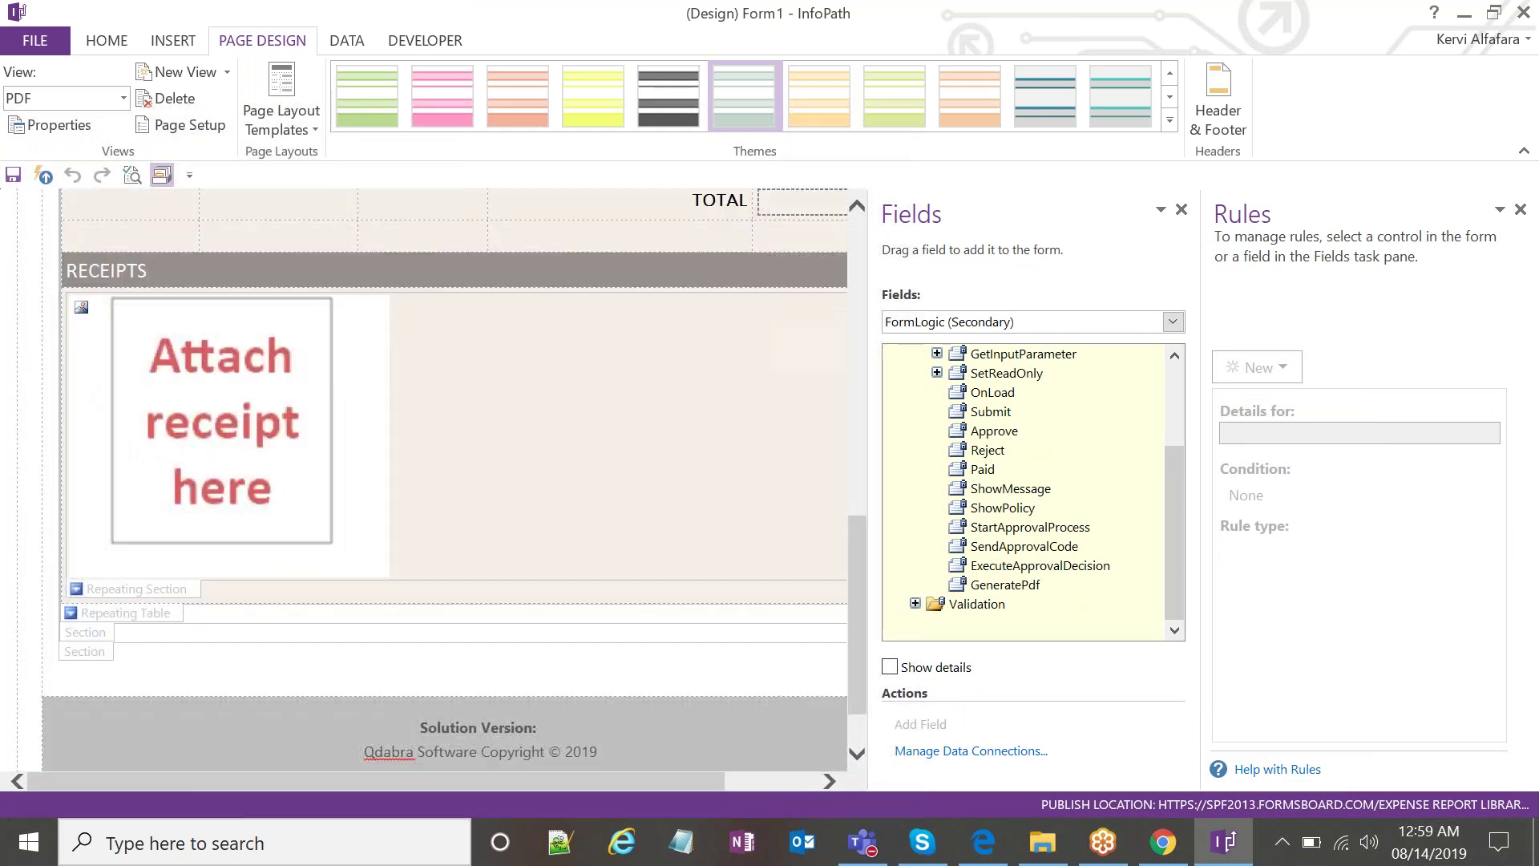
scroll(454, 481, up, 3)
scroll(454, 481, down, 4)
scroll(453, 481, up, 3)
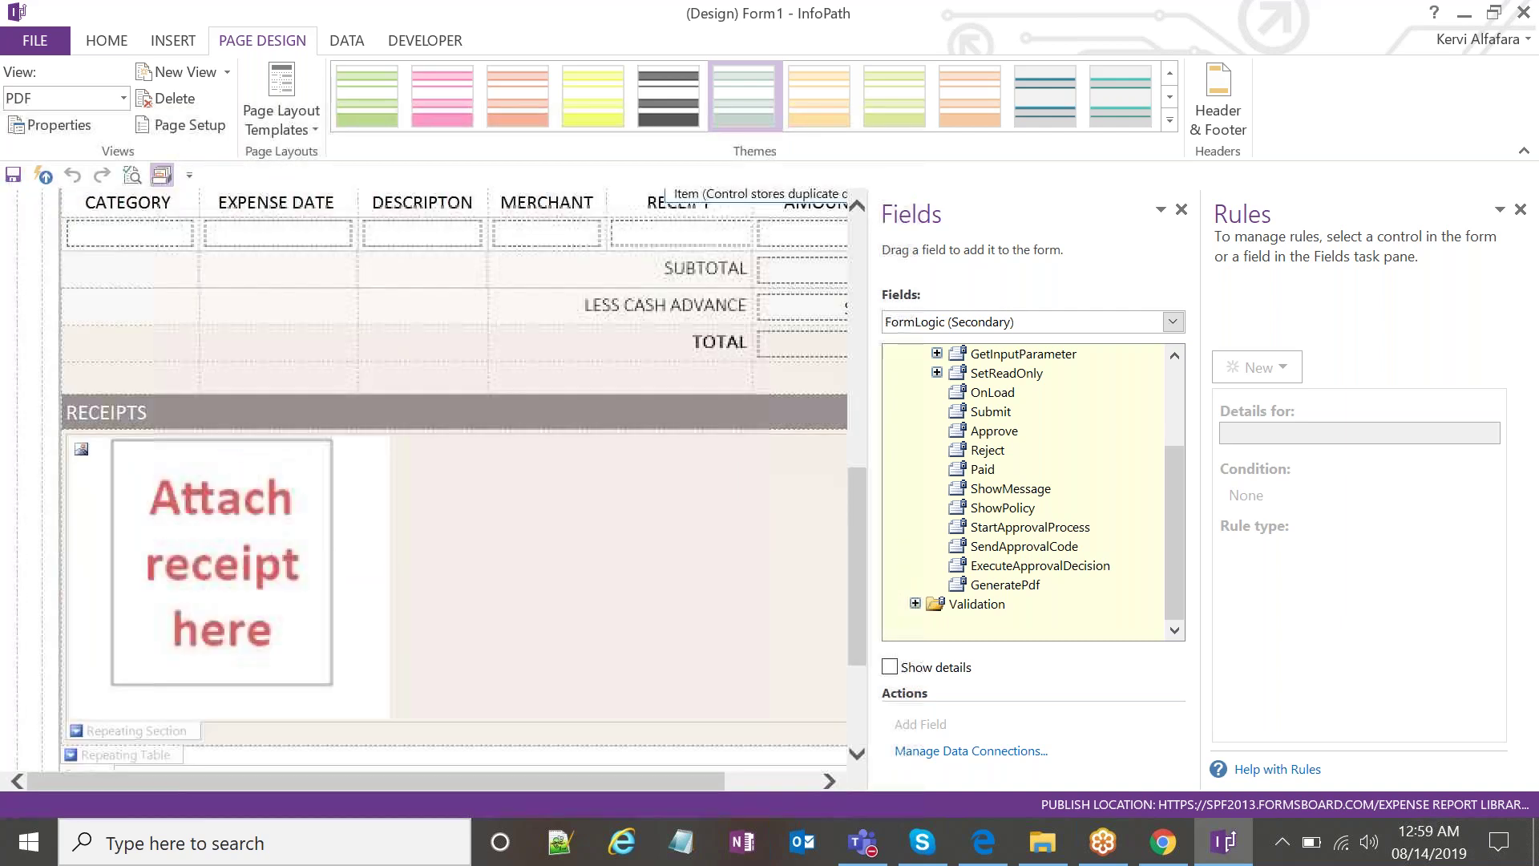
scroll(454, 481, up, 8)
Reopen the RenderForm formula in GeneratePdf's Render Form as PDF rule, inspect its filename parameter, and close it without changes.
drag(1200, 406, 985, 406)
click(789, 585)
click(1111, 344)
click(1223, 662)
click(1106, 543)
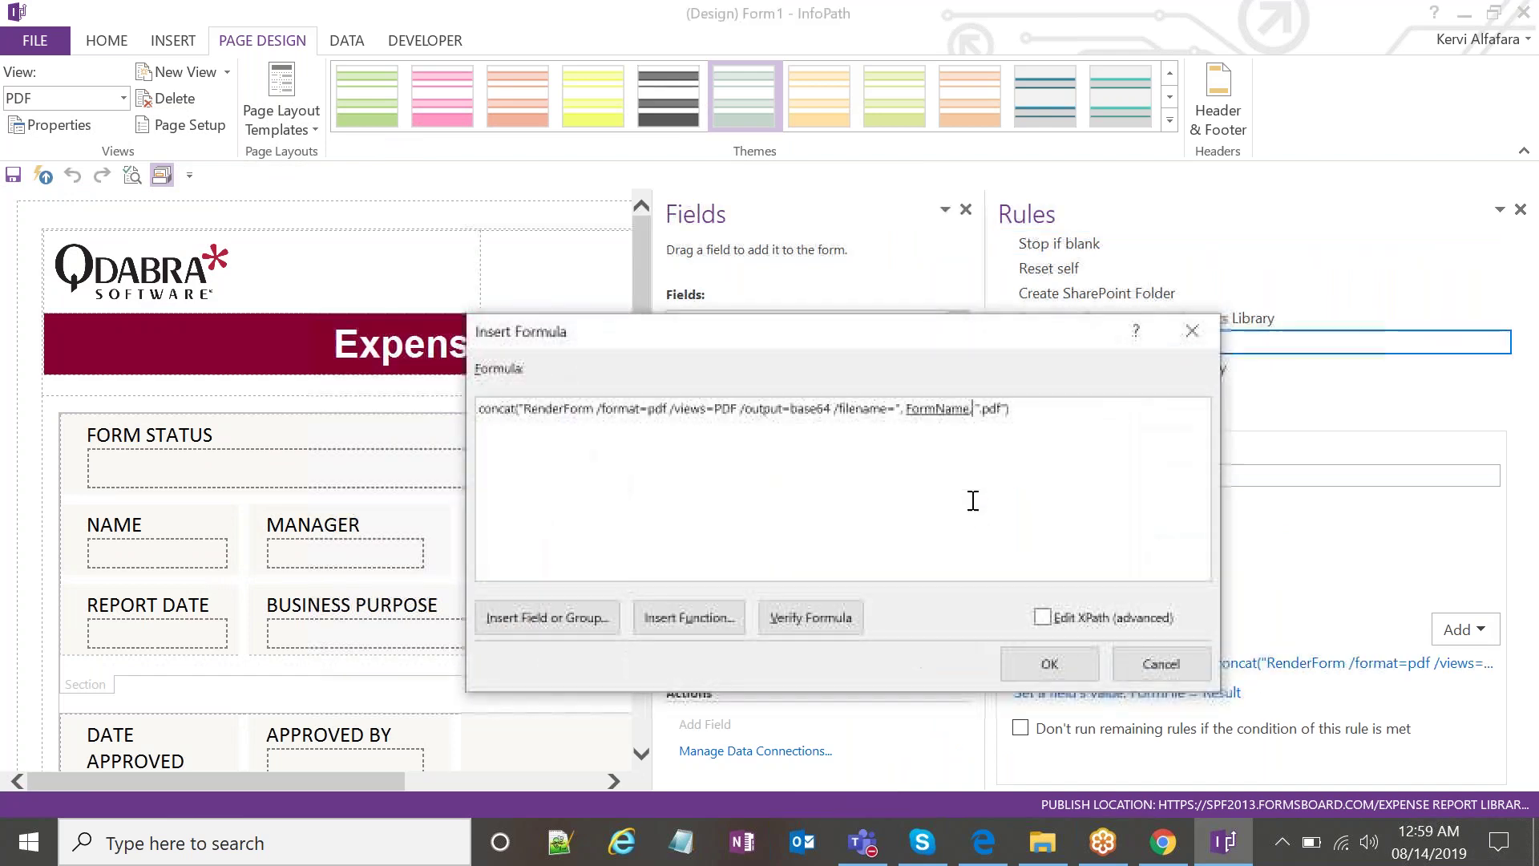
click(855, 409)
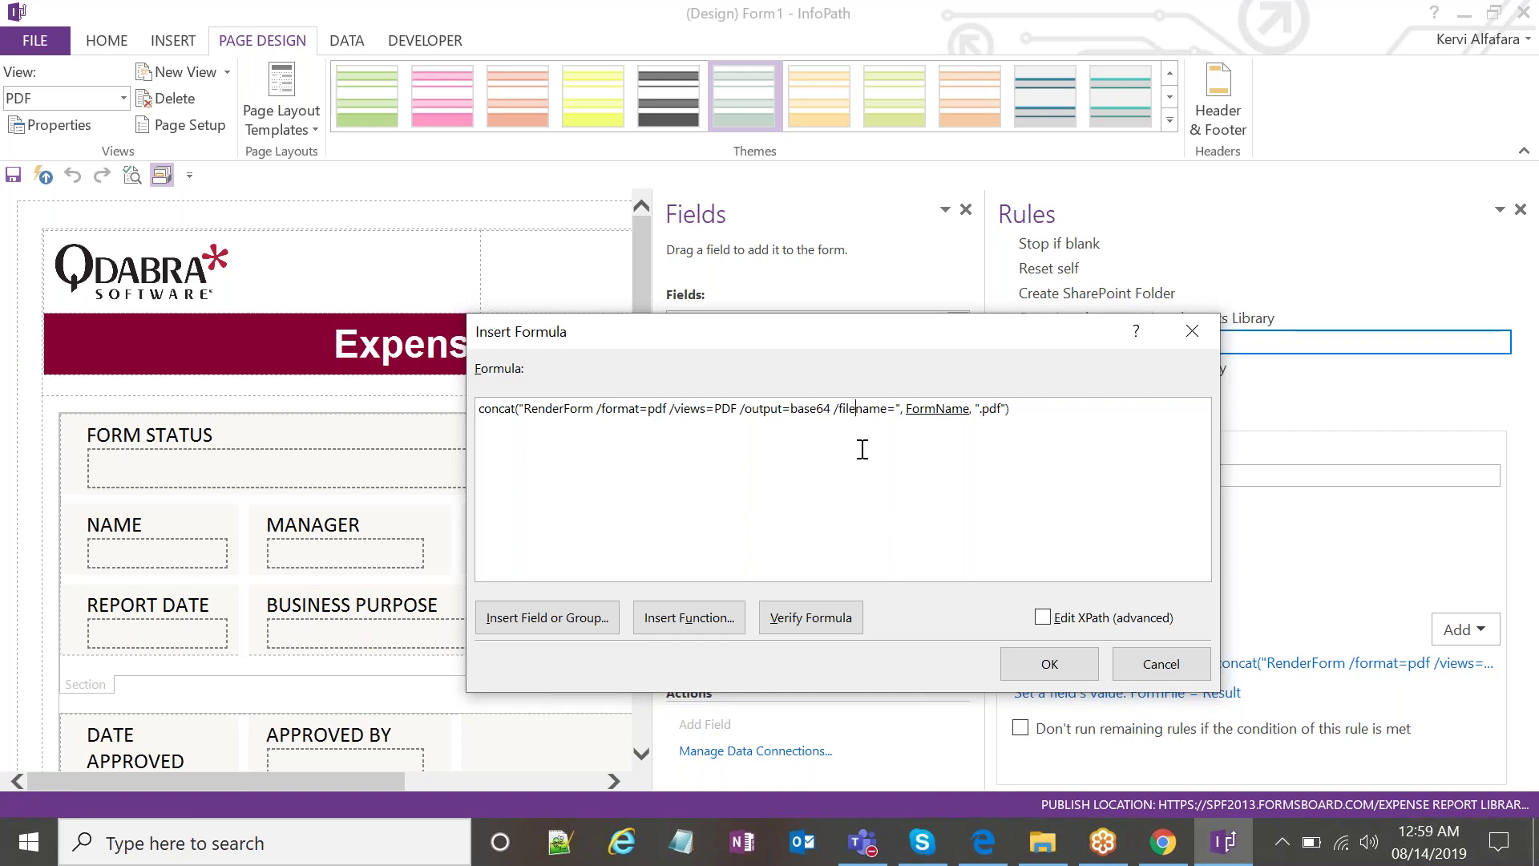
click(1193, 331)
click(1122, 340)
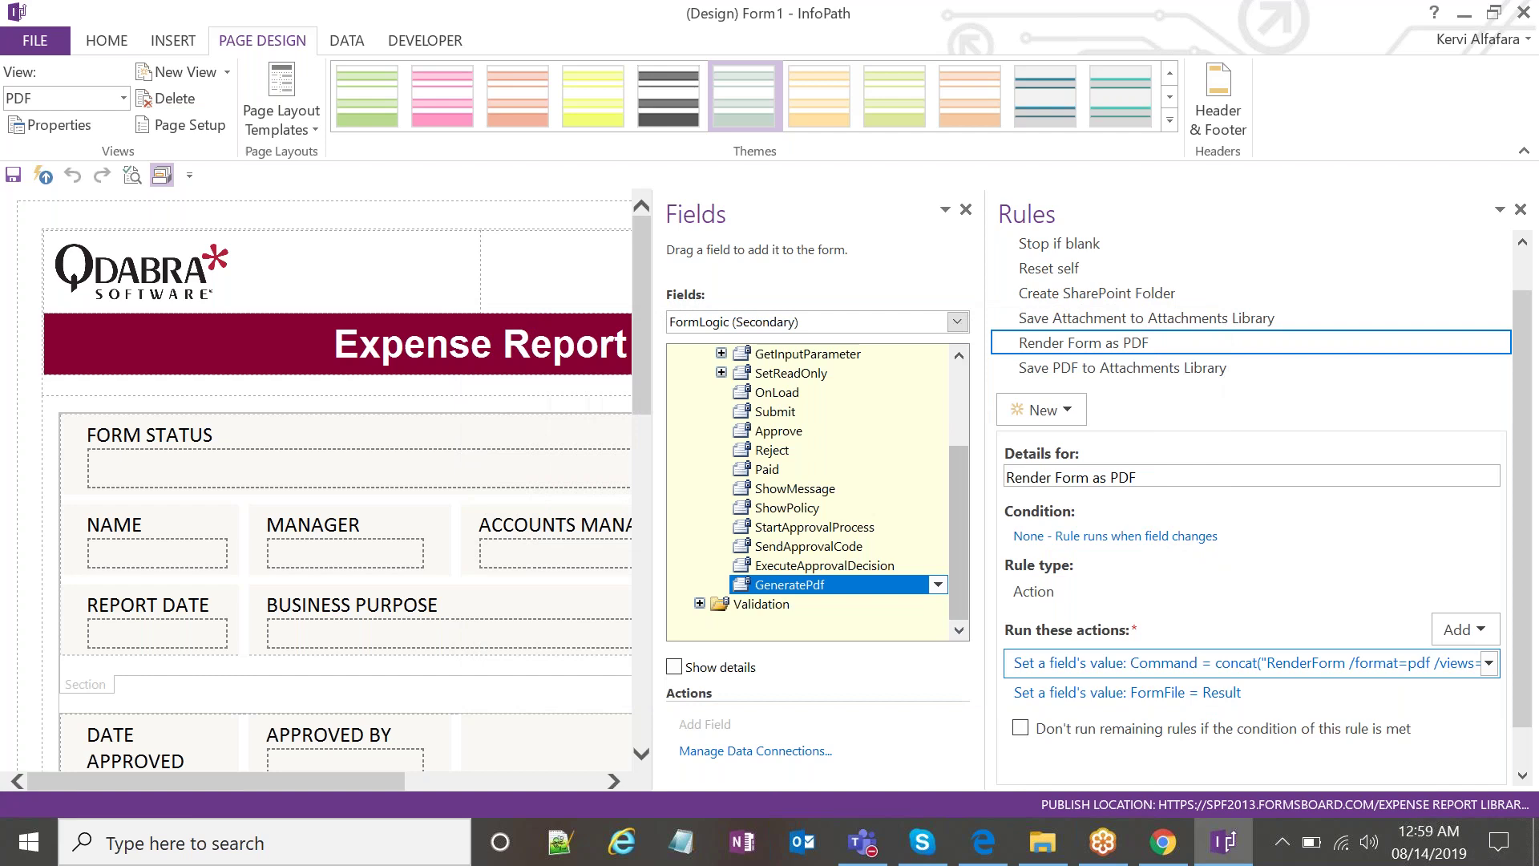
drag(986, 391, 1283, 392)
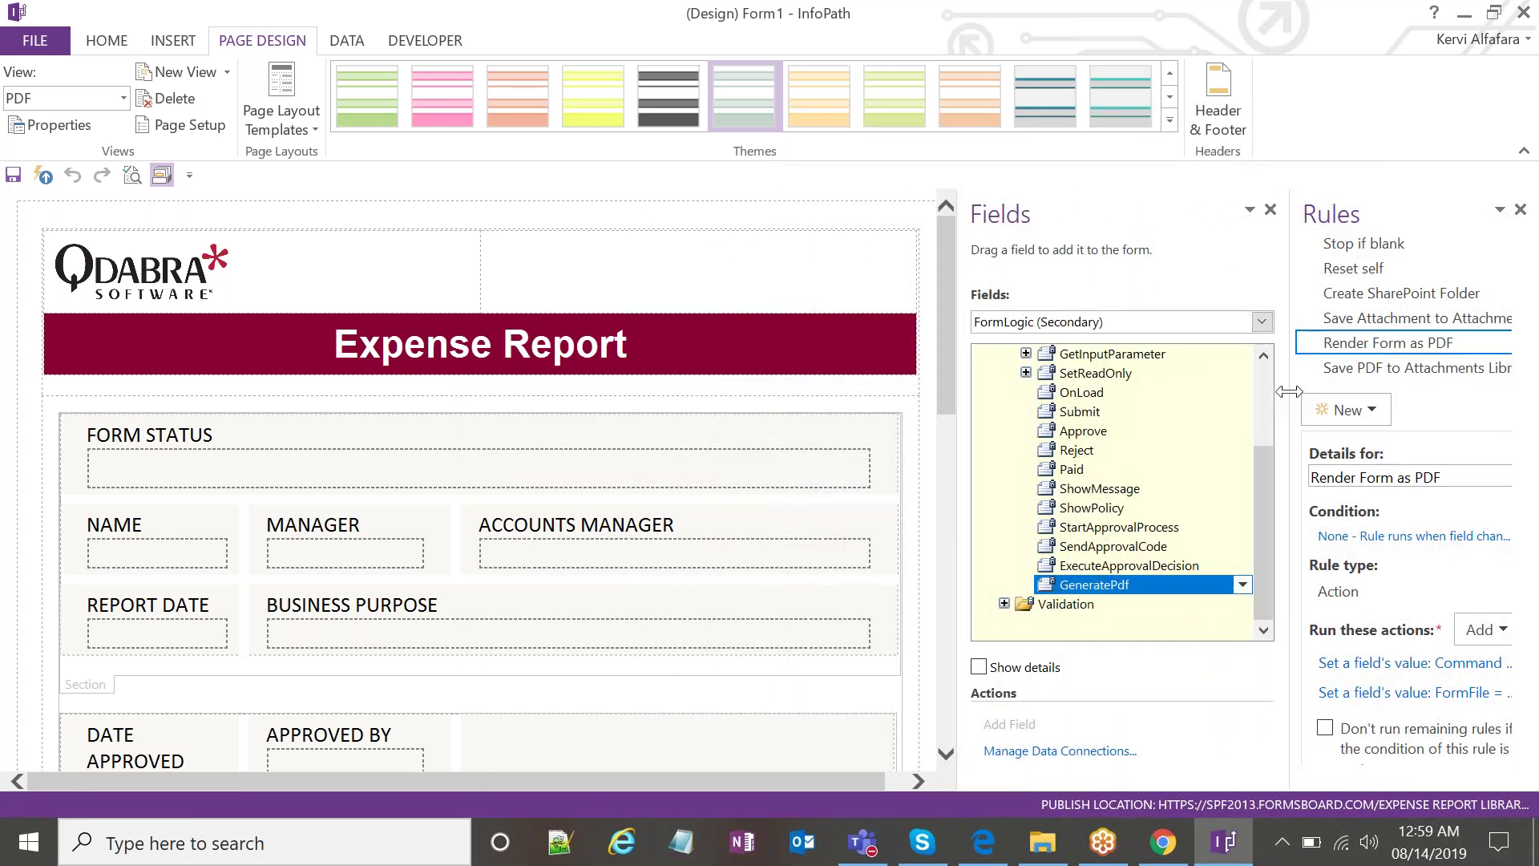
Examine the PDF view from the Expense Report header down to the receipt attachment area in the receipts section.
drag(948, 373, 948, 378)
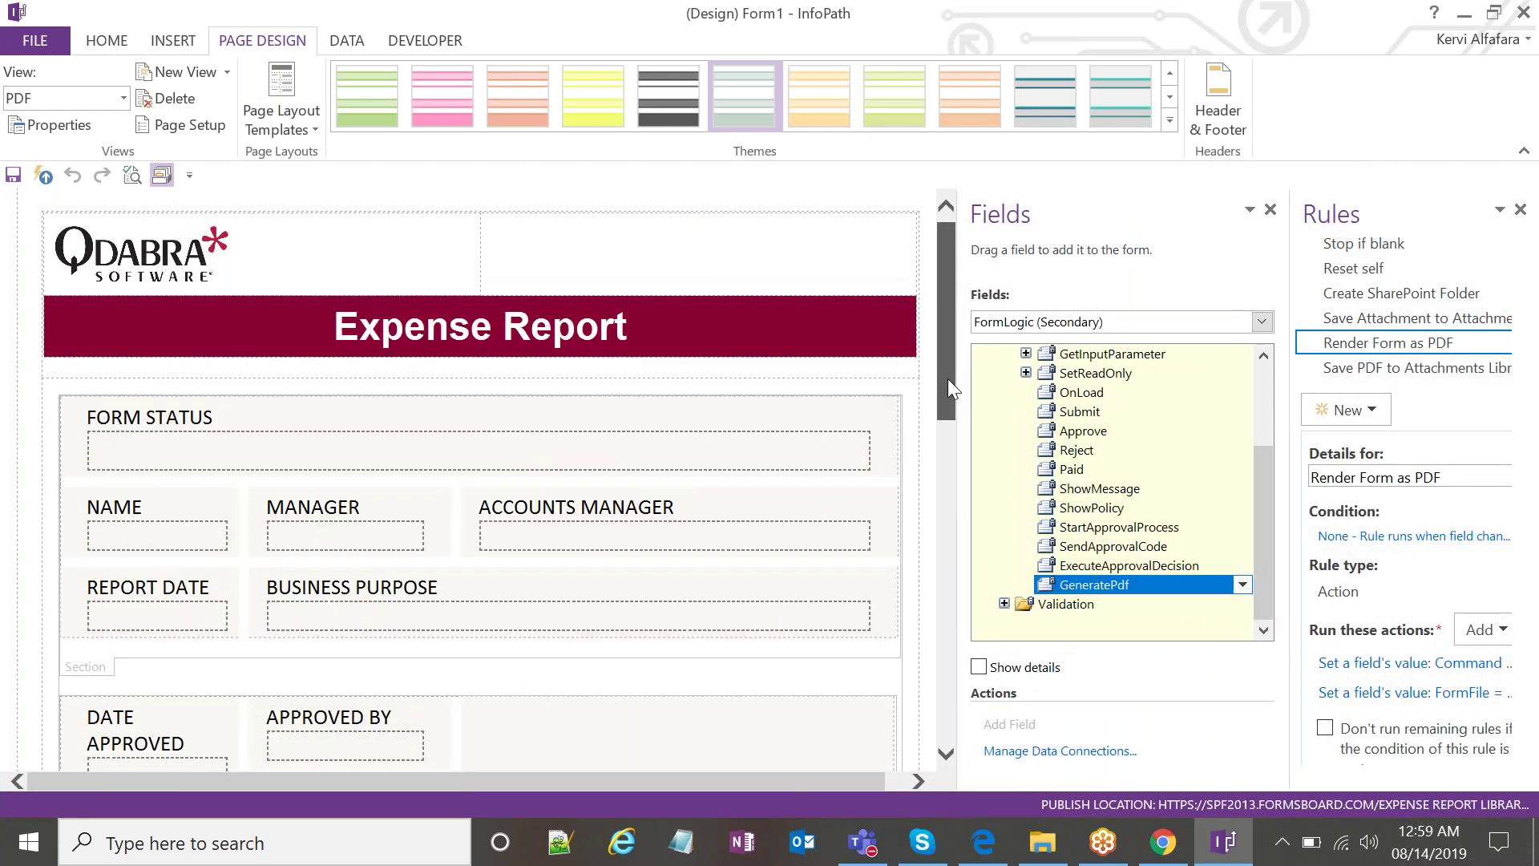
drag(948, 453, 950, 532)
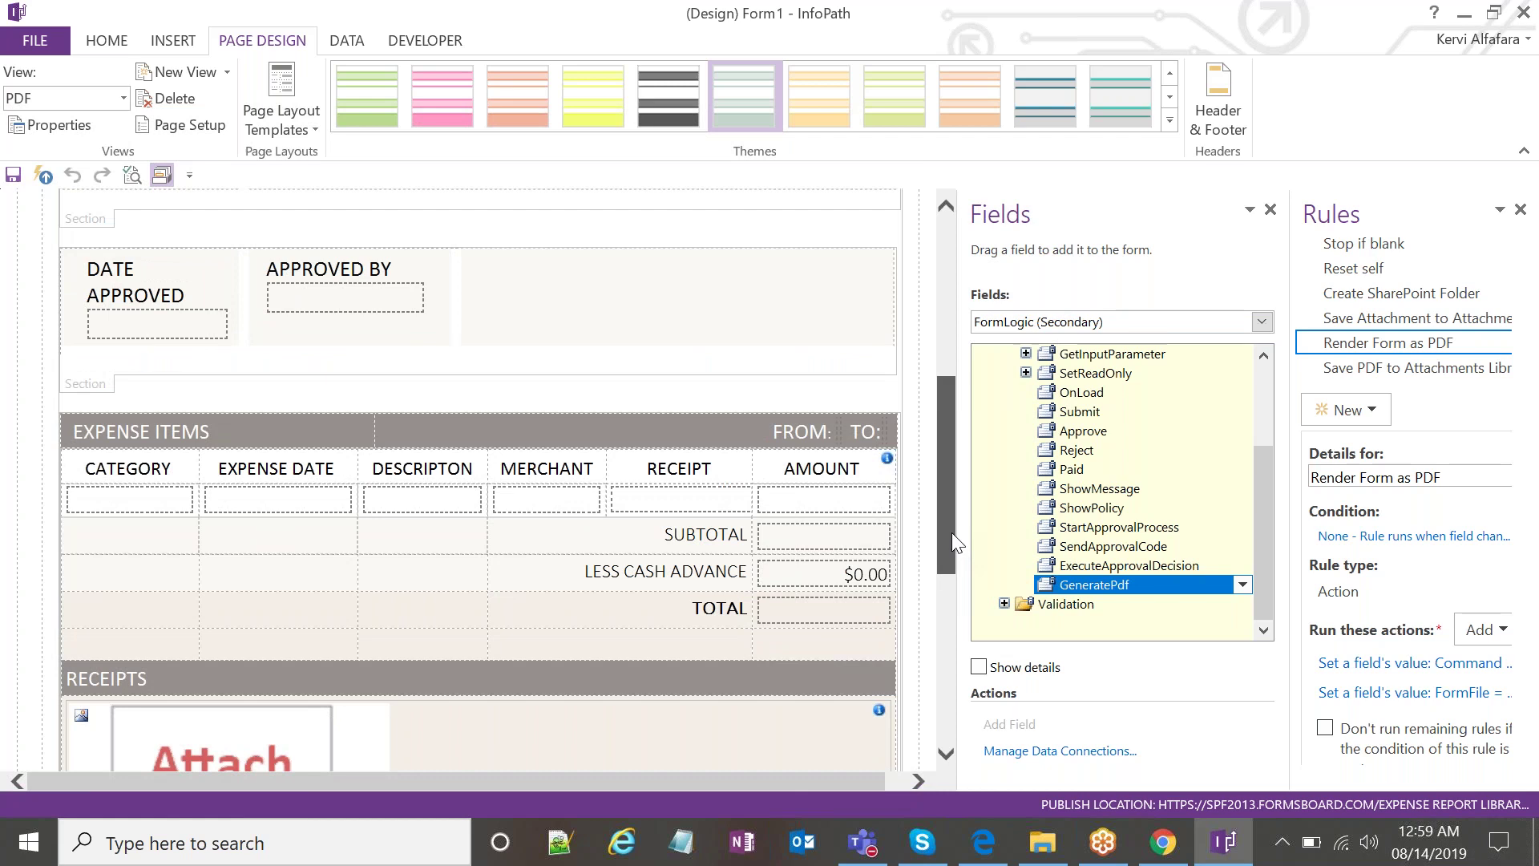
drag(951, 533, 951, 532)
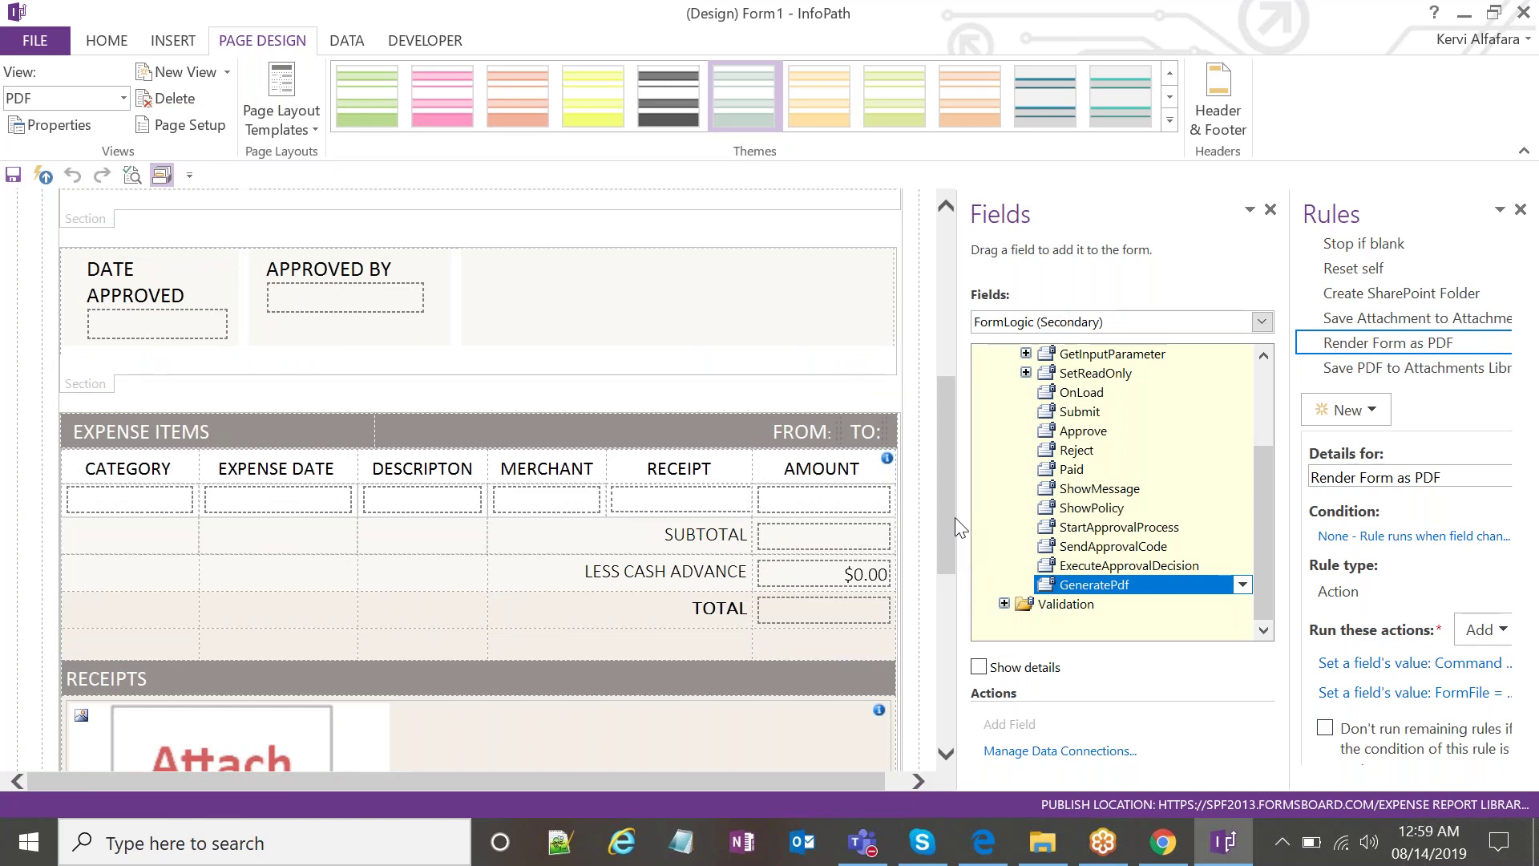
scroll(507, 493, down, 2)
scroll(507, 493, down, 1)
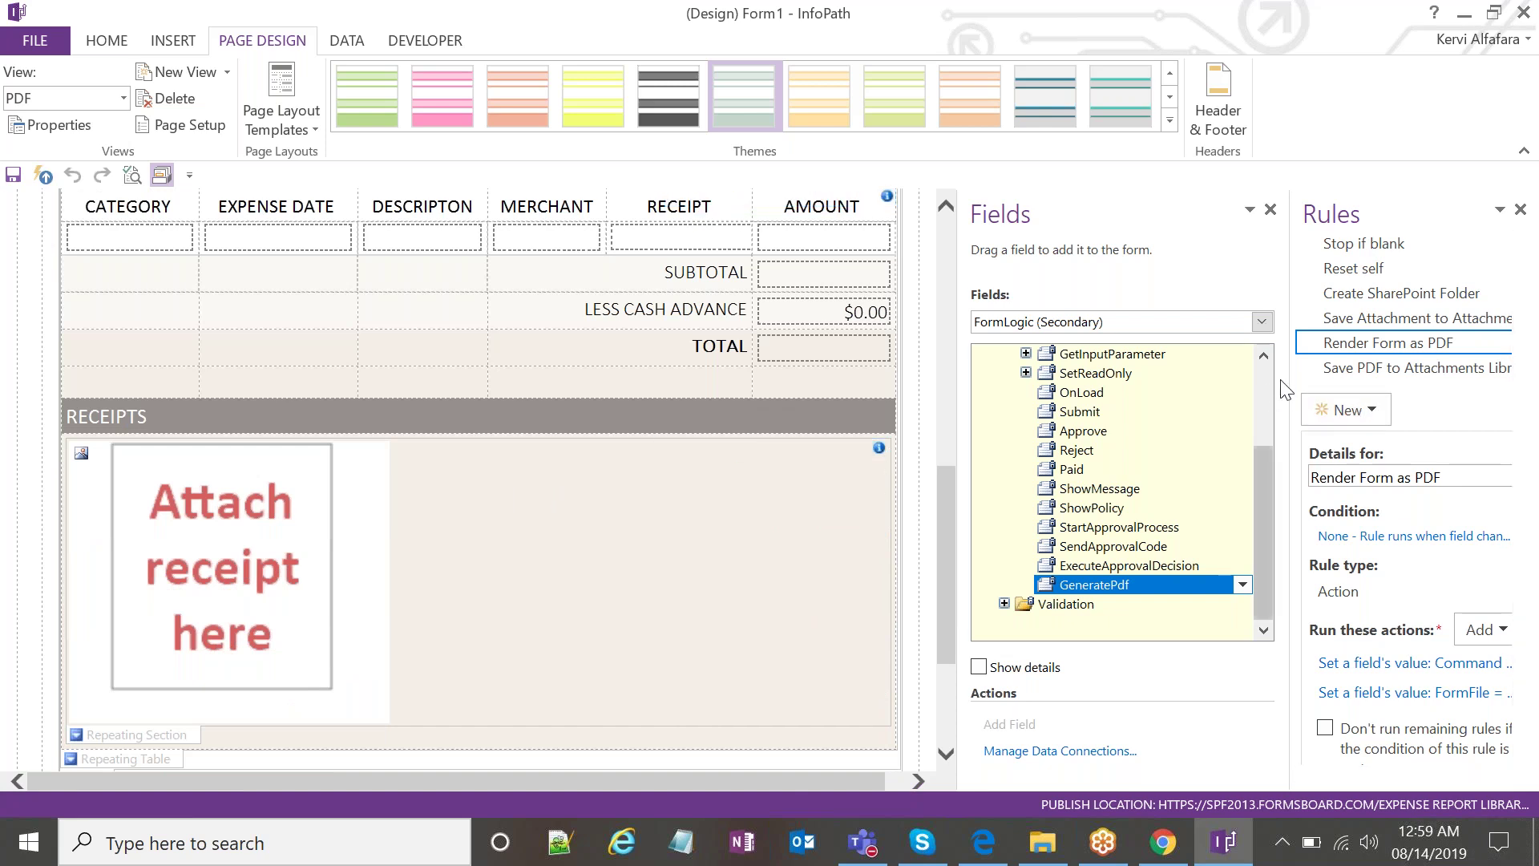
Widen the Rules pane so the Render Form as PDF rule's actions are easier to read.
drag(1289, 374, 1156, 382)
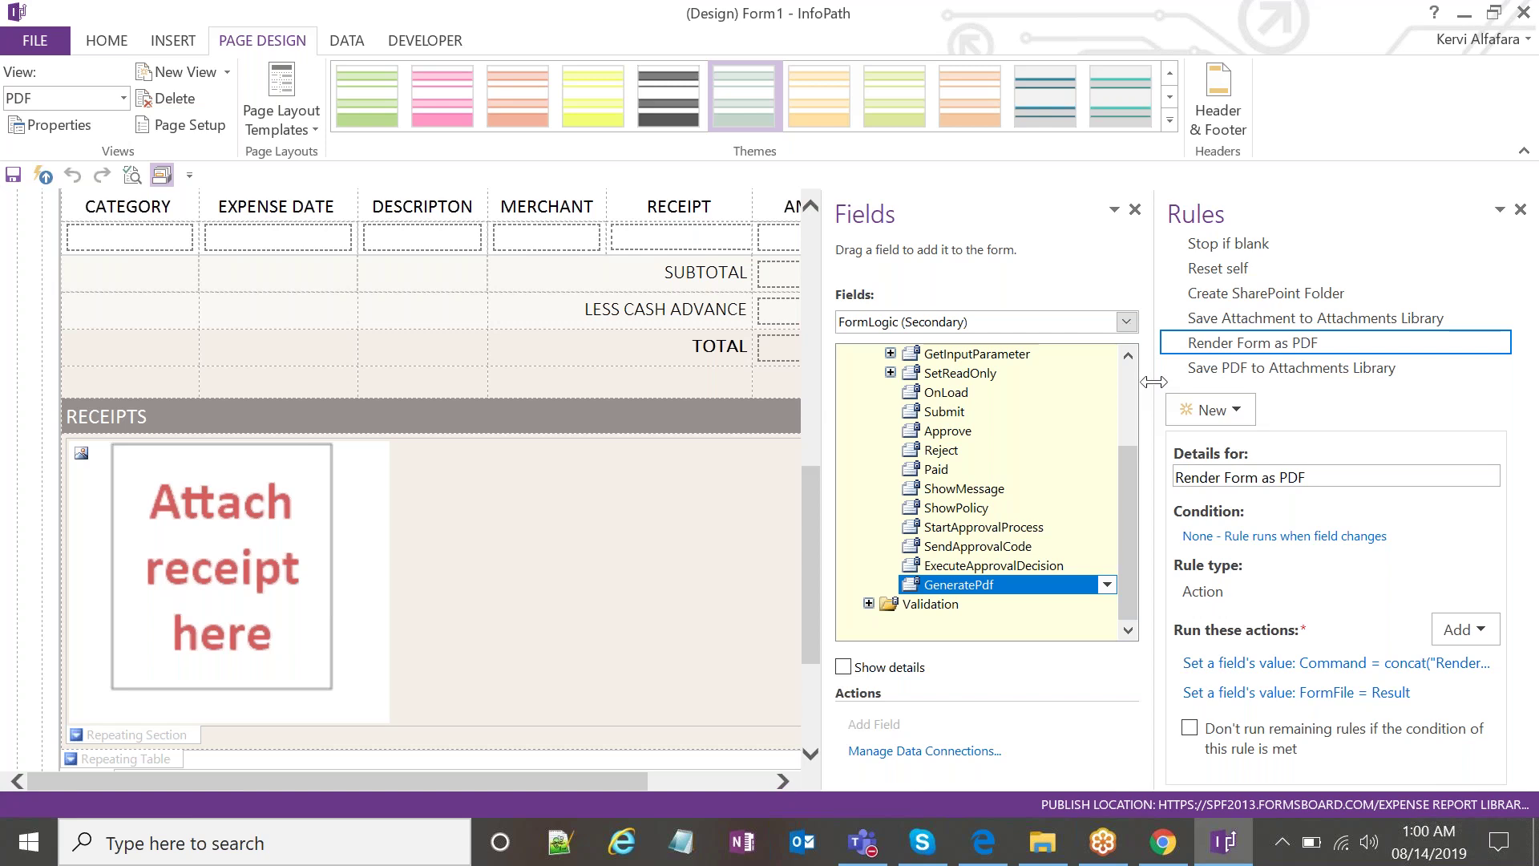
drag(1155, 379, 1027, 393)
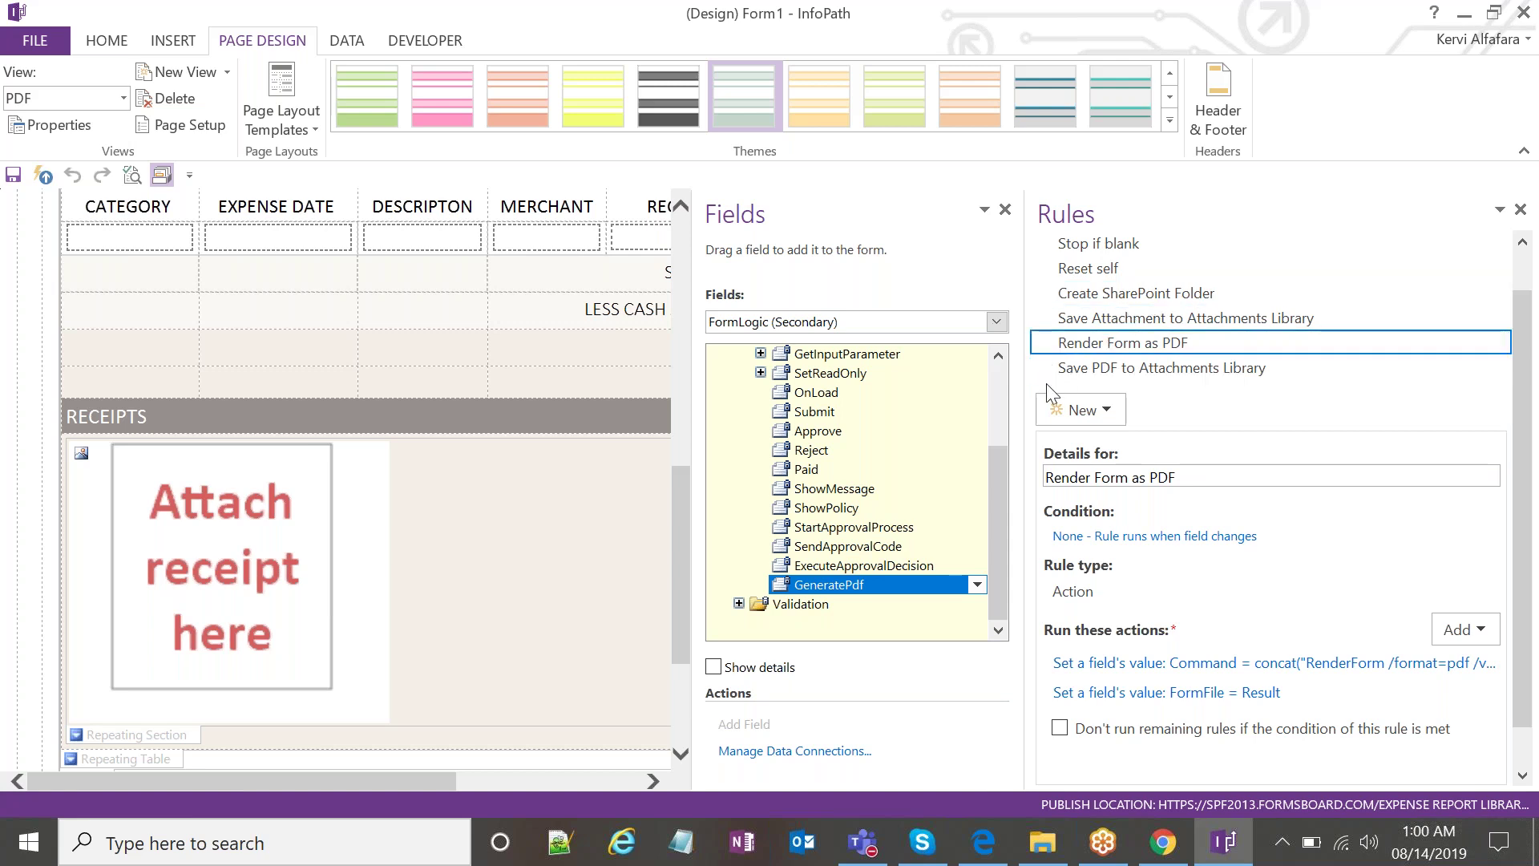
drag(1012, 388, 983, 388)
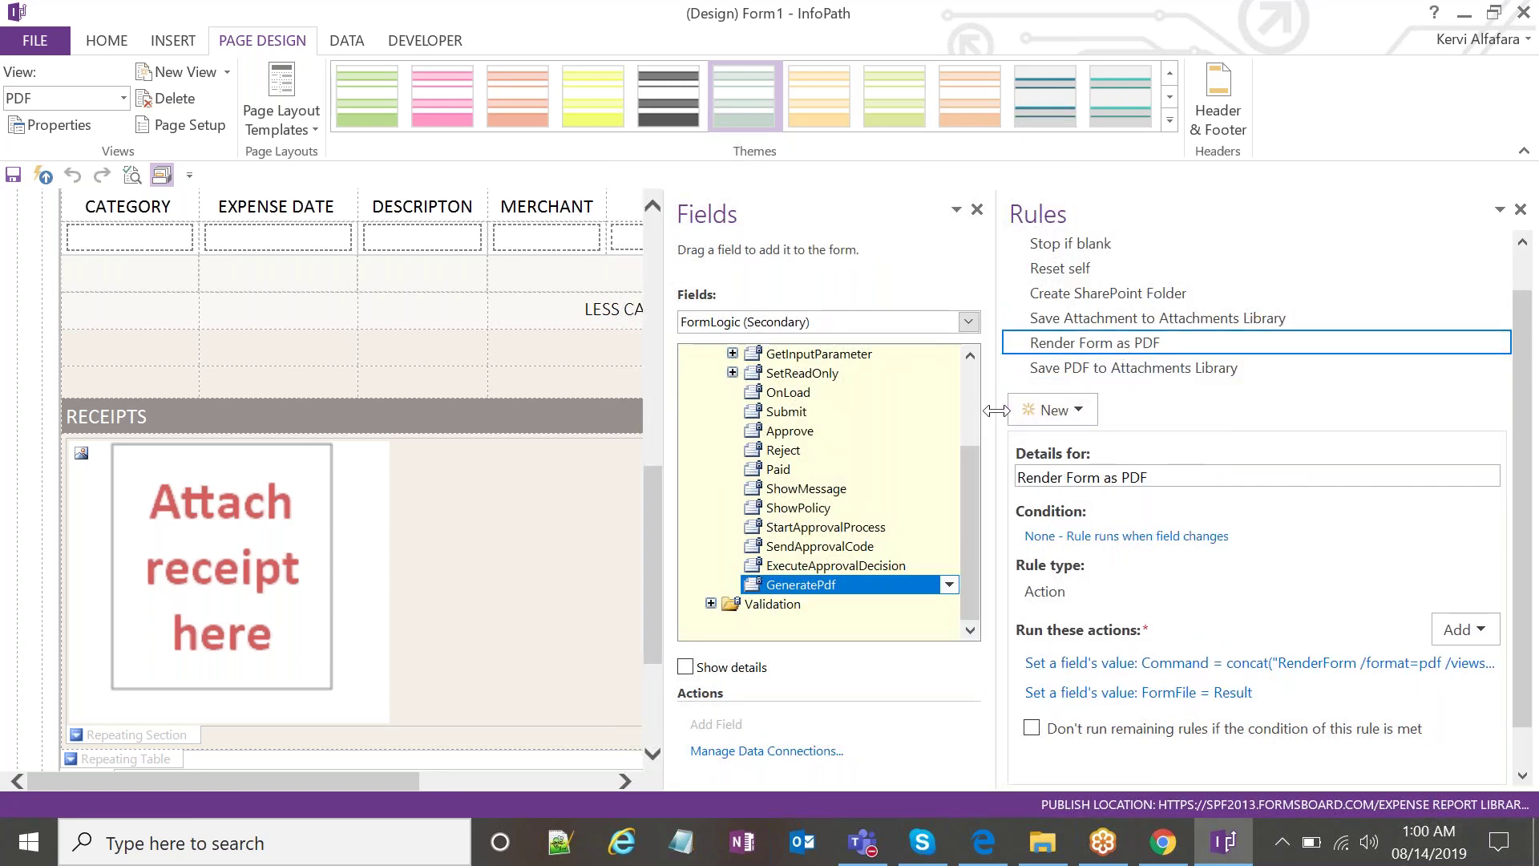
drag(997, 415, 880, 415)
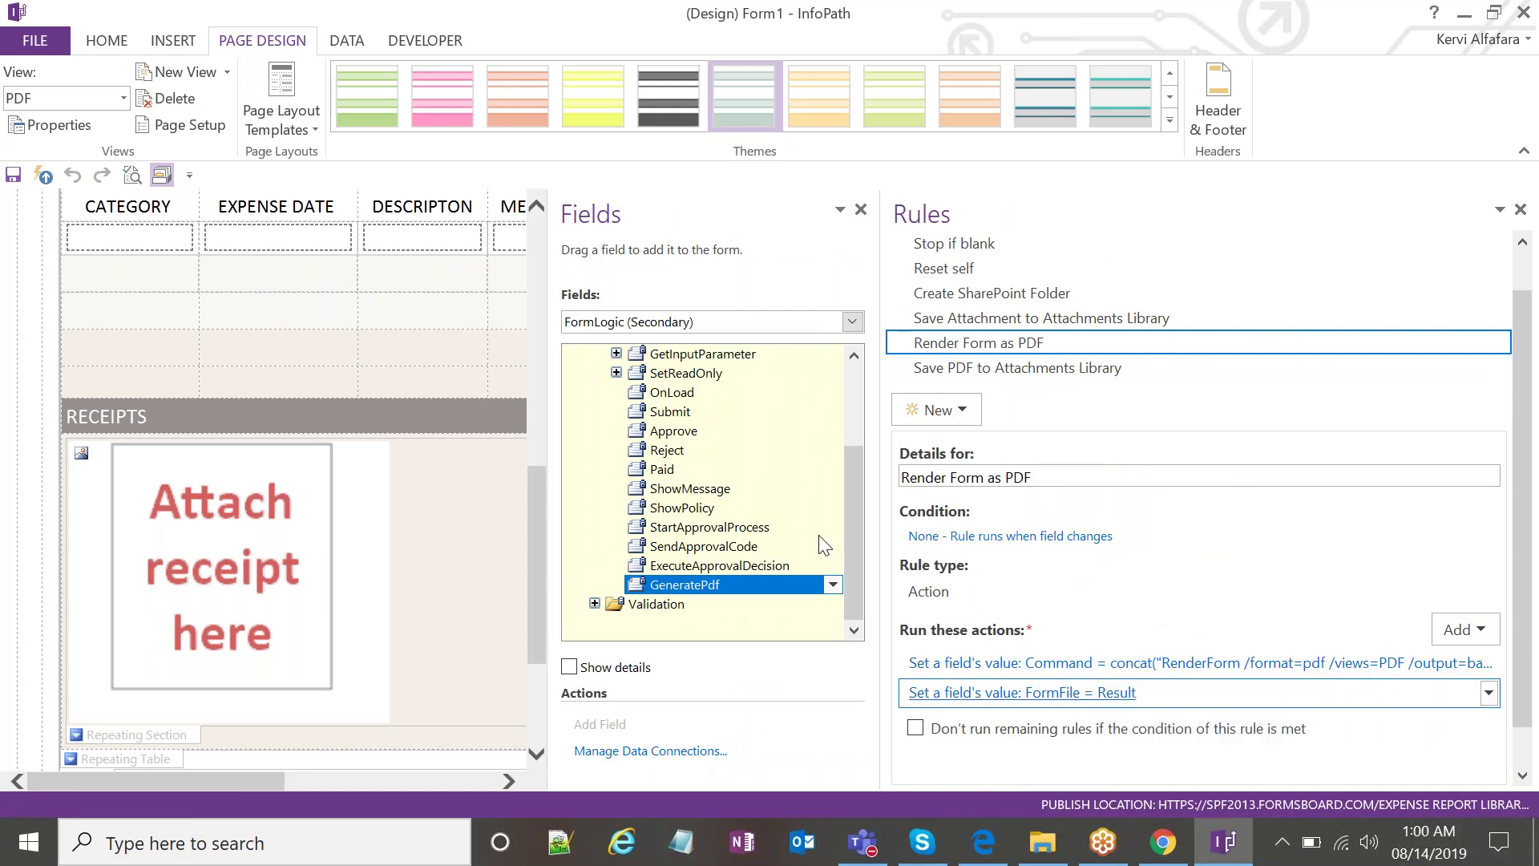
Inspect the target field and the QdabraRules Result source in the action that sets FormFile, and close it without changes.
click(1121, 692)
click(1116, 487)
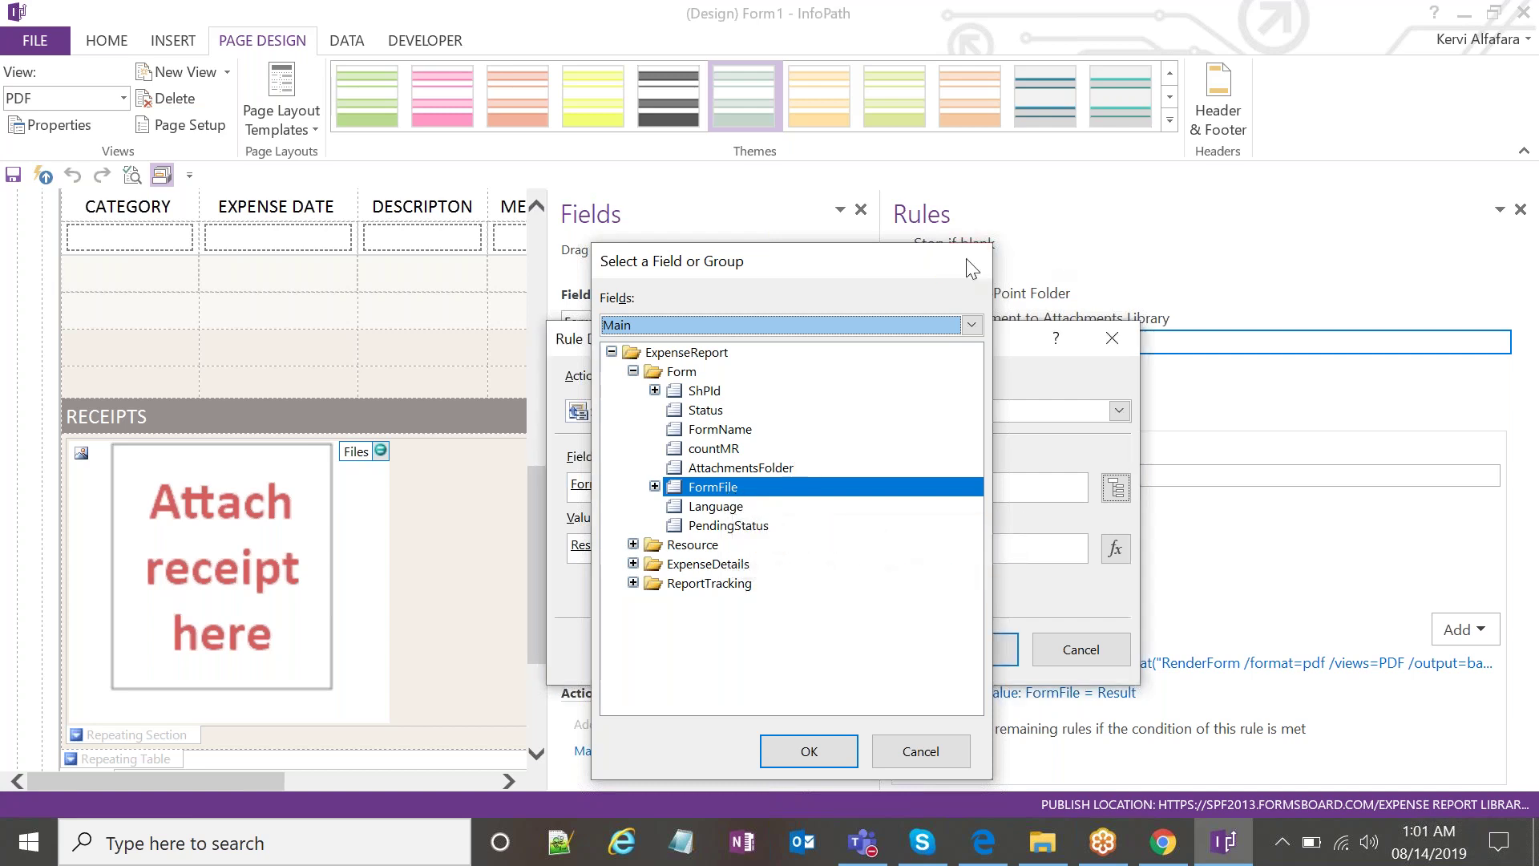
click(965, 261)
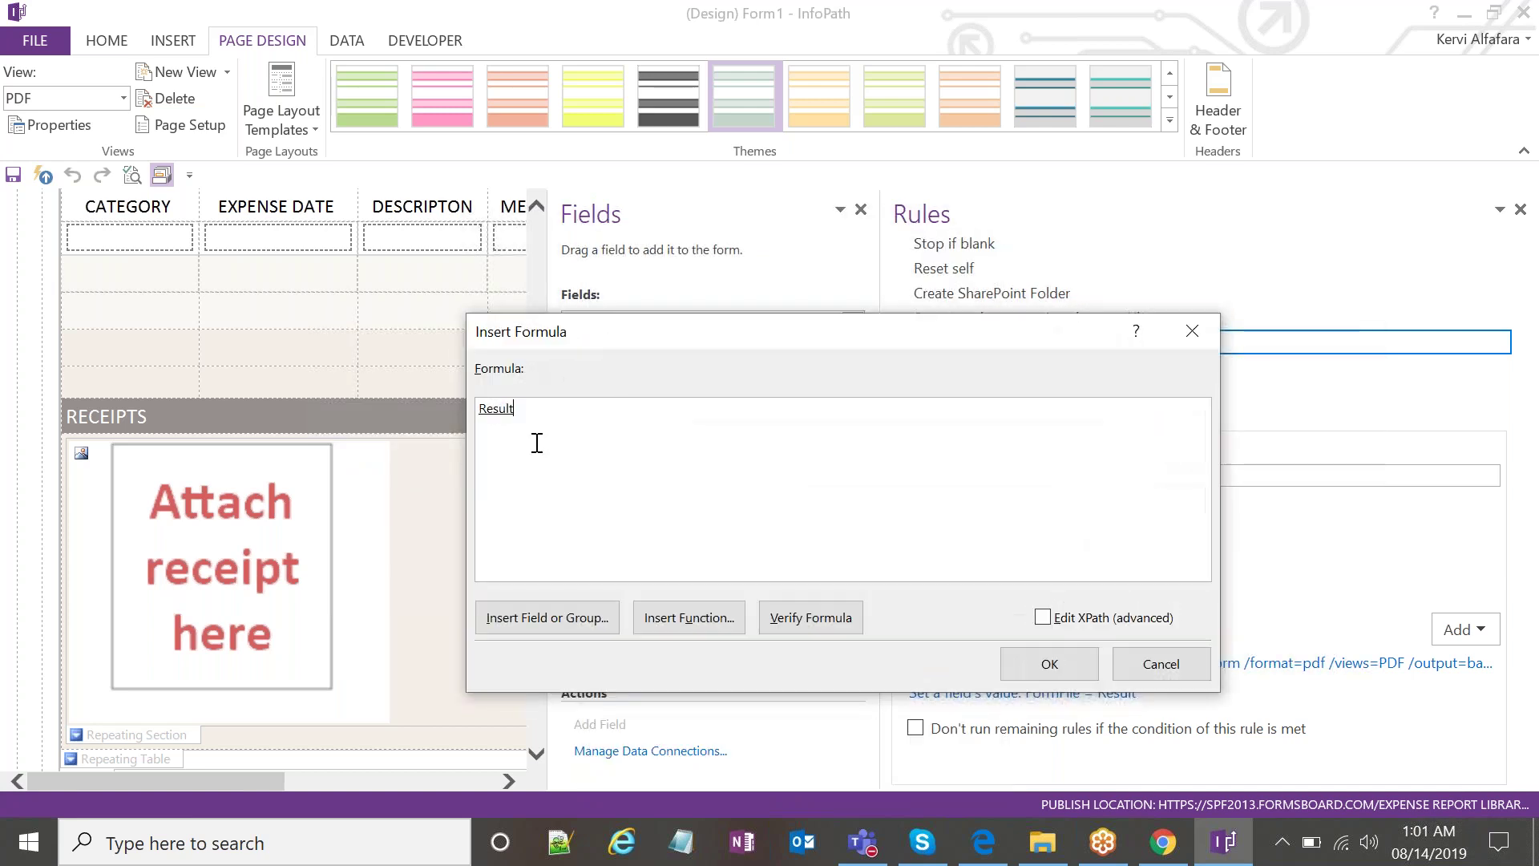
double_click(501, 409)
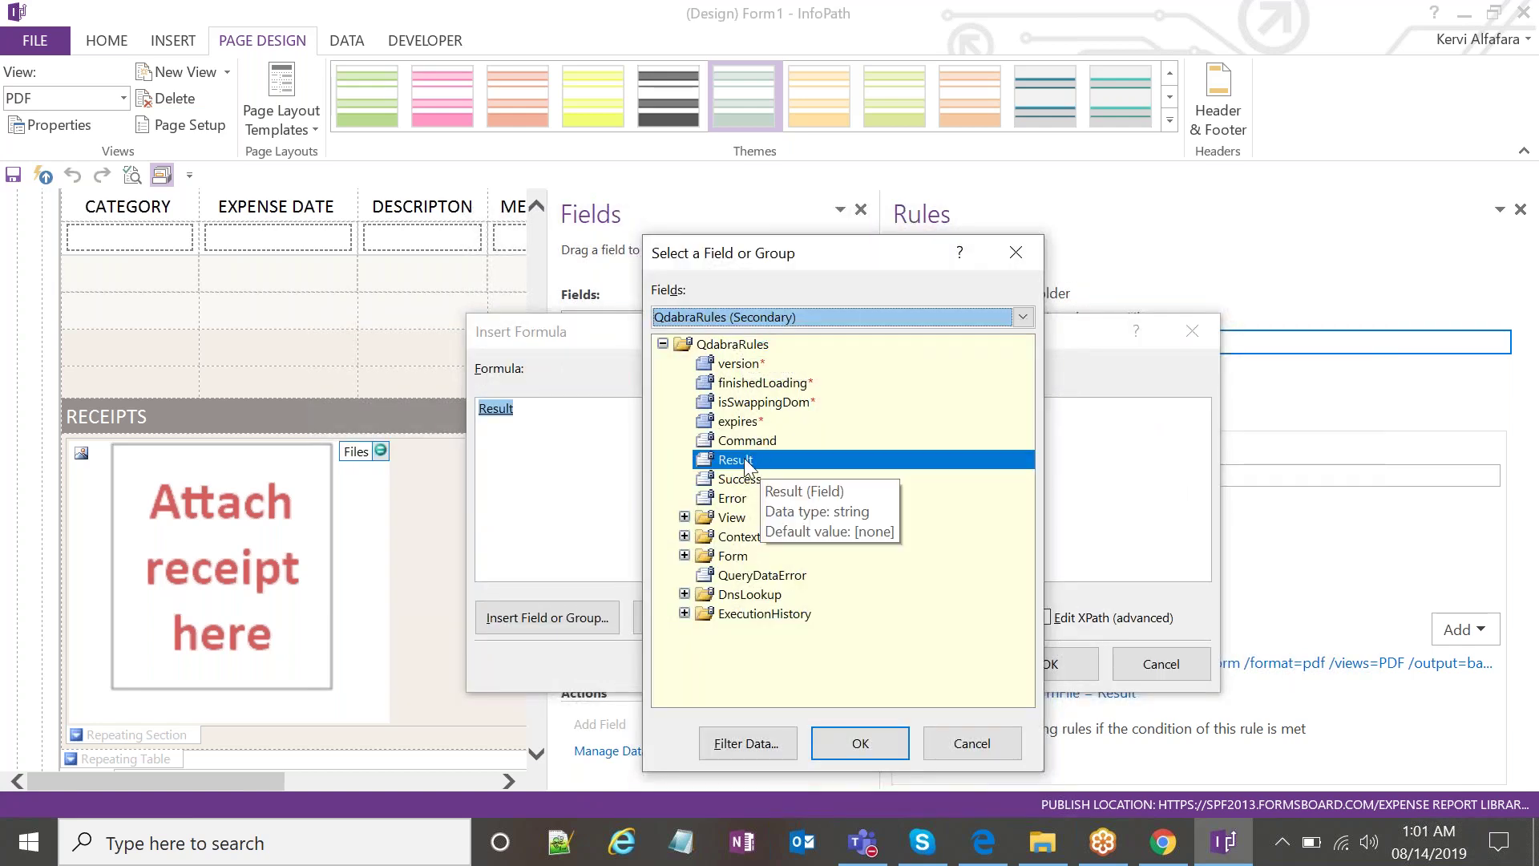
click(1015, 252)
click(1203, 337)
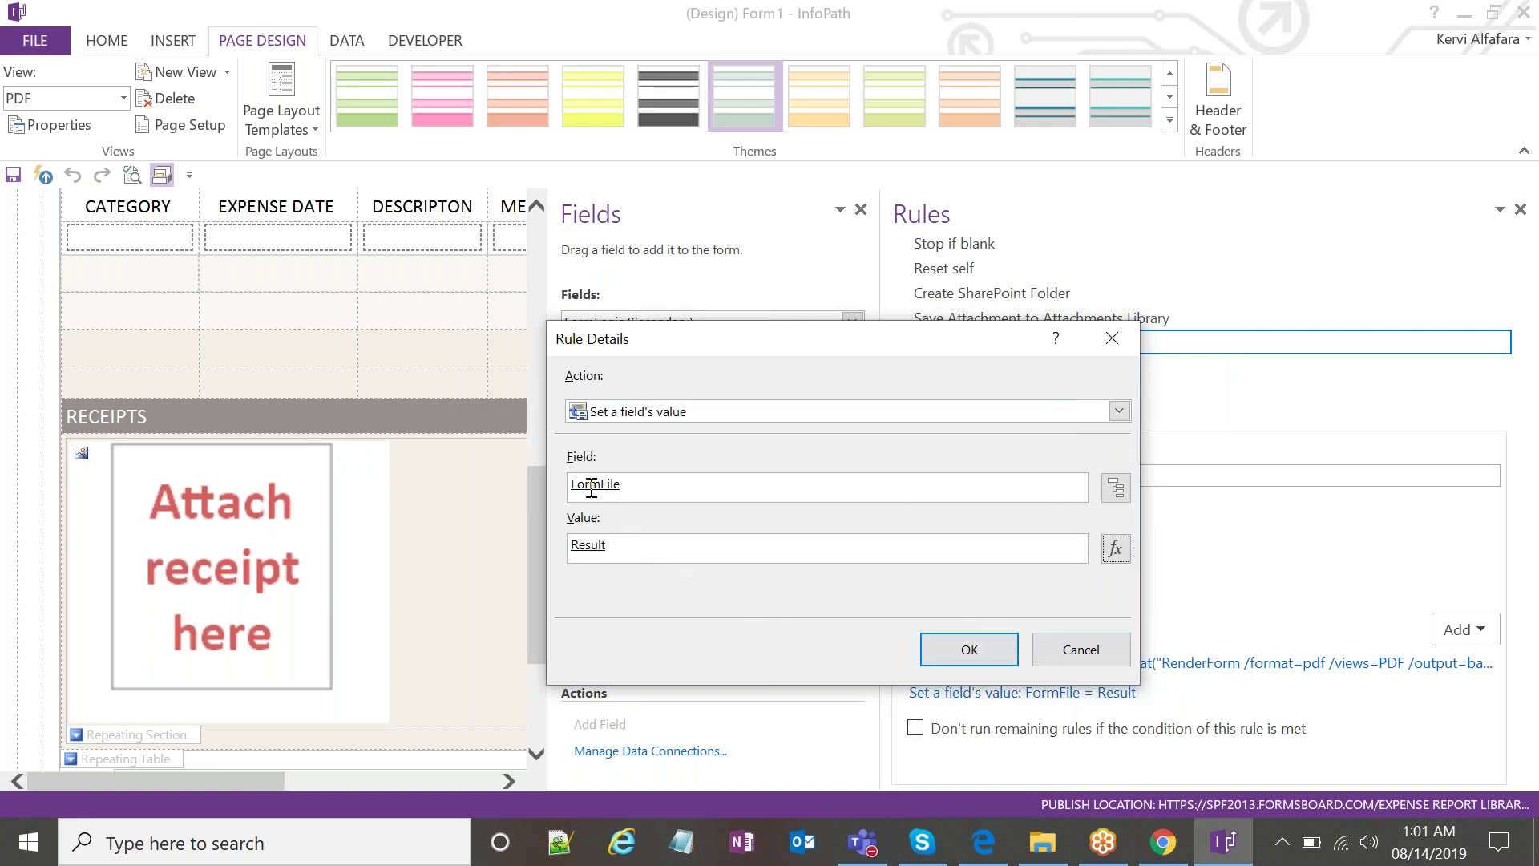
click(1121, 347)
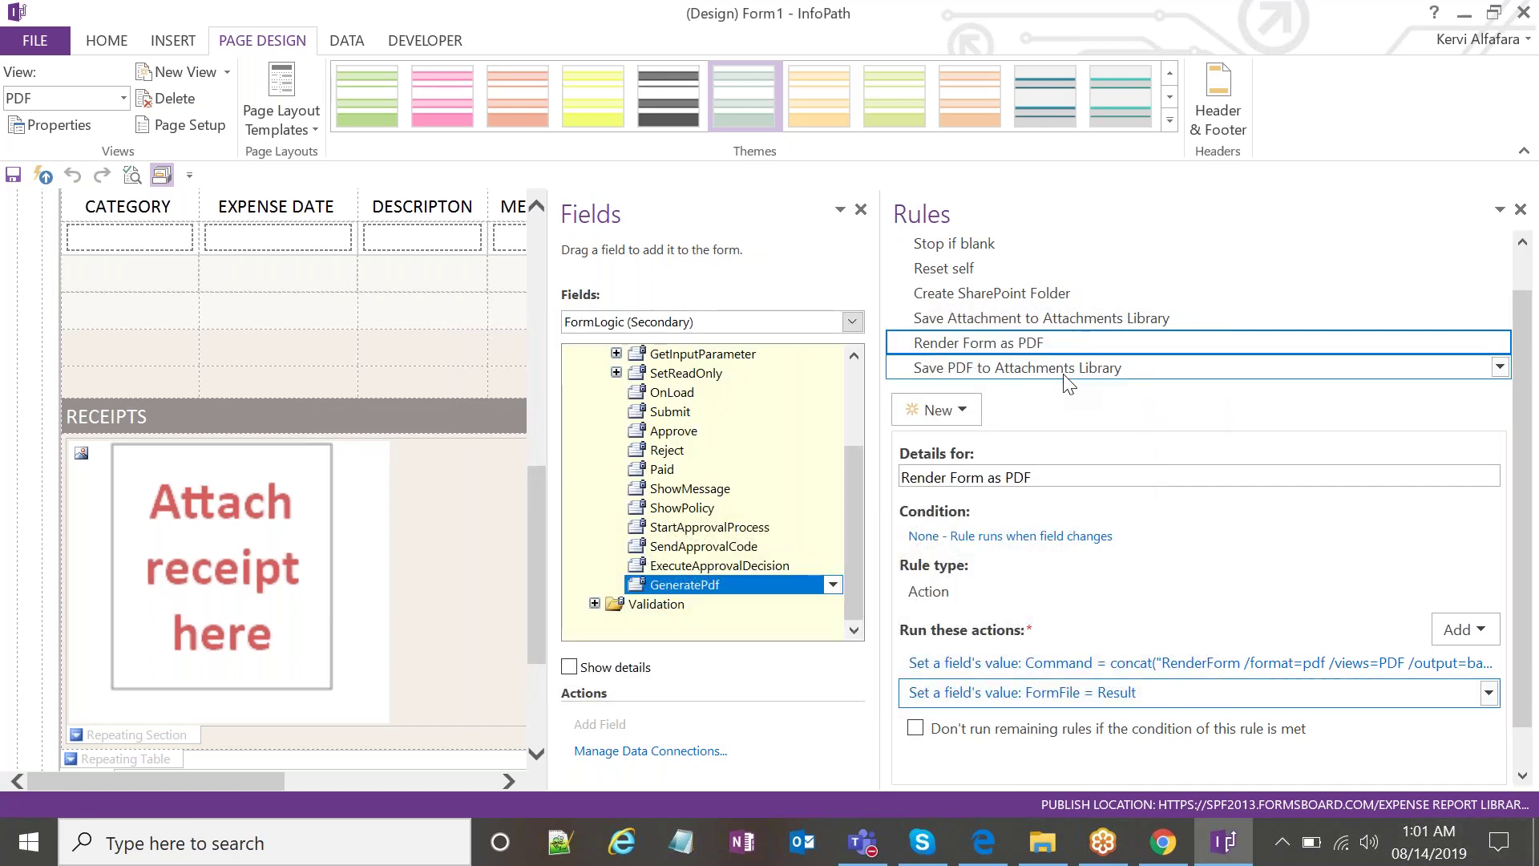
Open the Save PDF to Attachments Library rule's Command formula and highlight its SaveToSharePoint command and FormFile xpath.
click(1066, 377)
click(1134, 683)
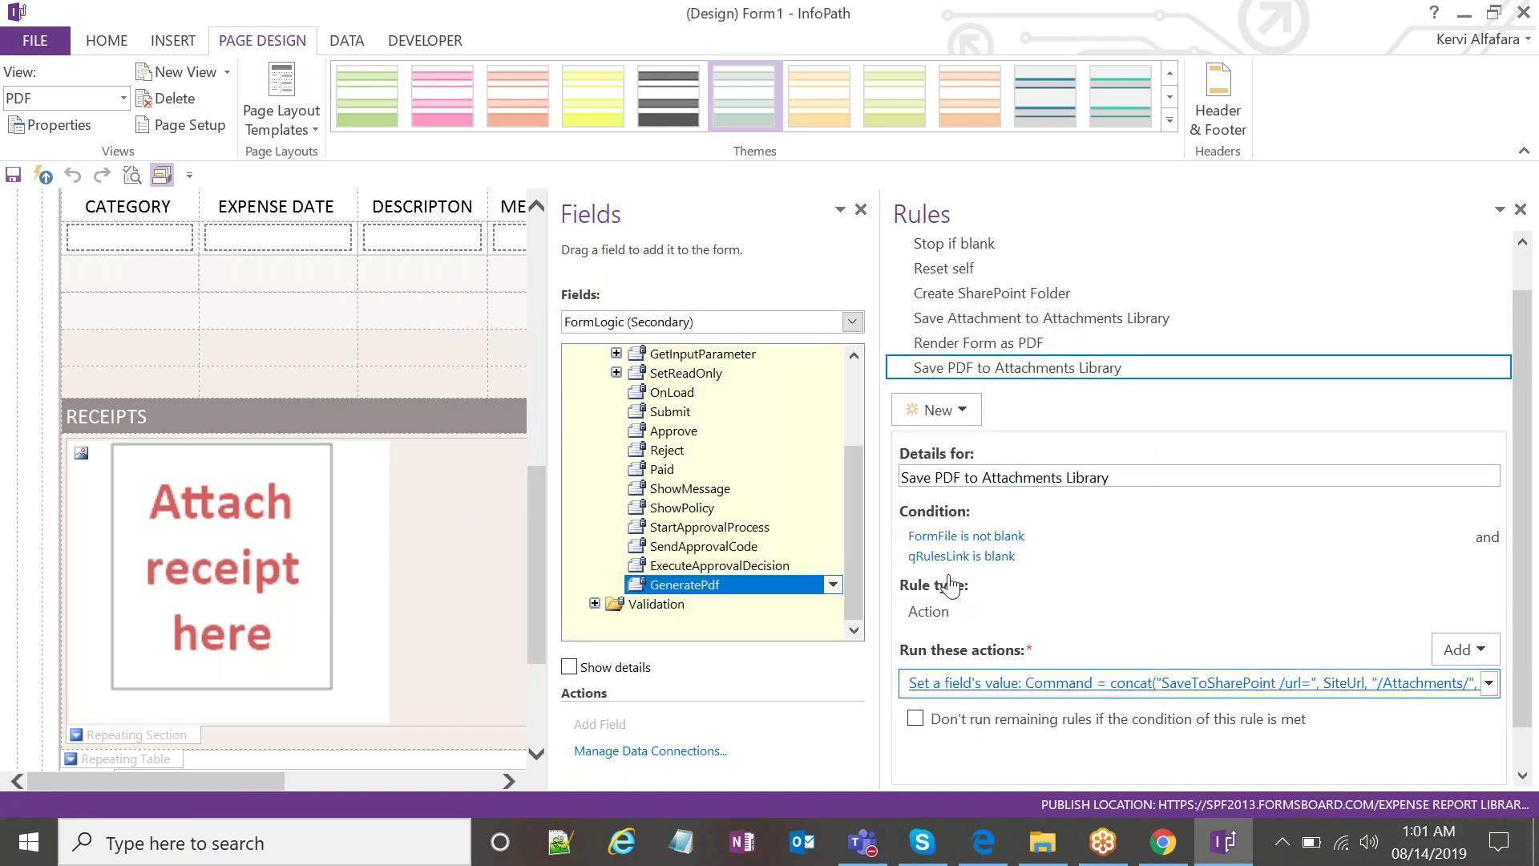
click(1113, 548)
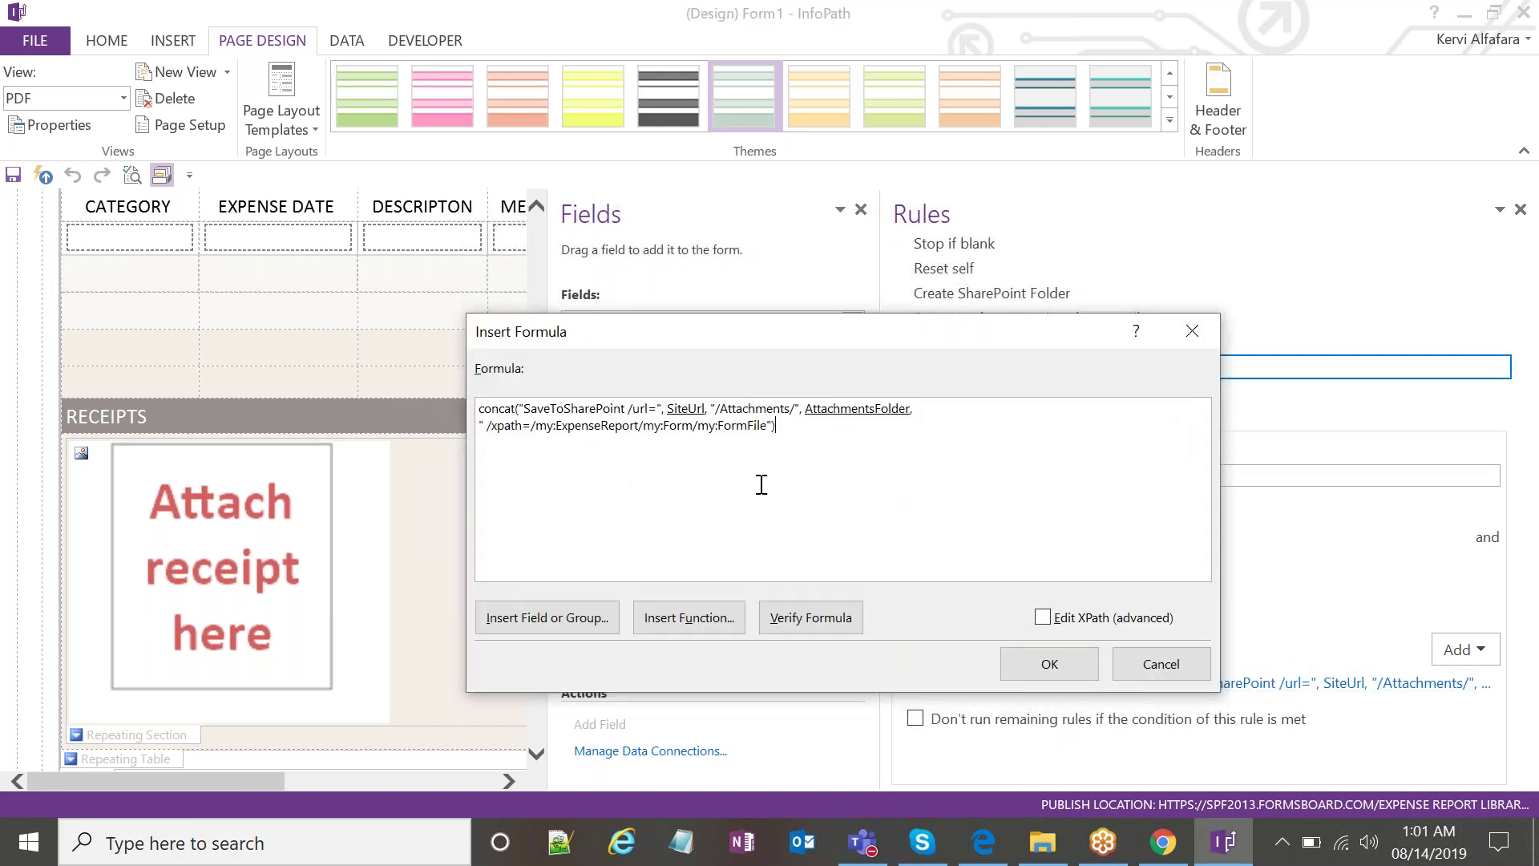
double_click(598, 409)
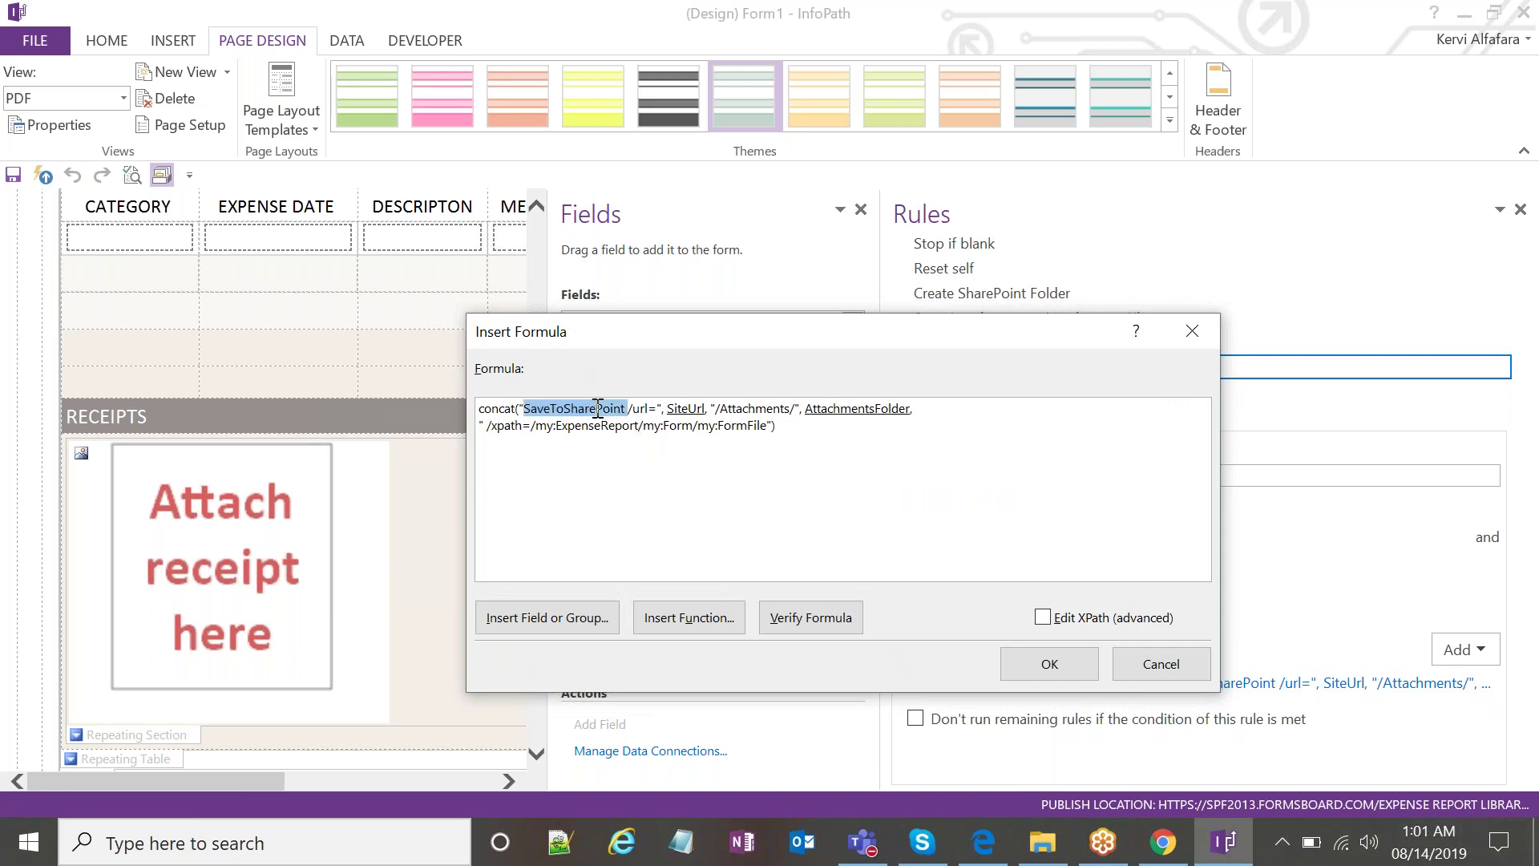
click(628, 440)
drag(767, 427, 531, 433)
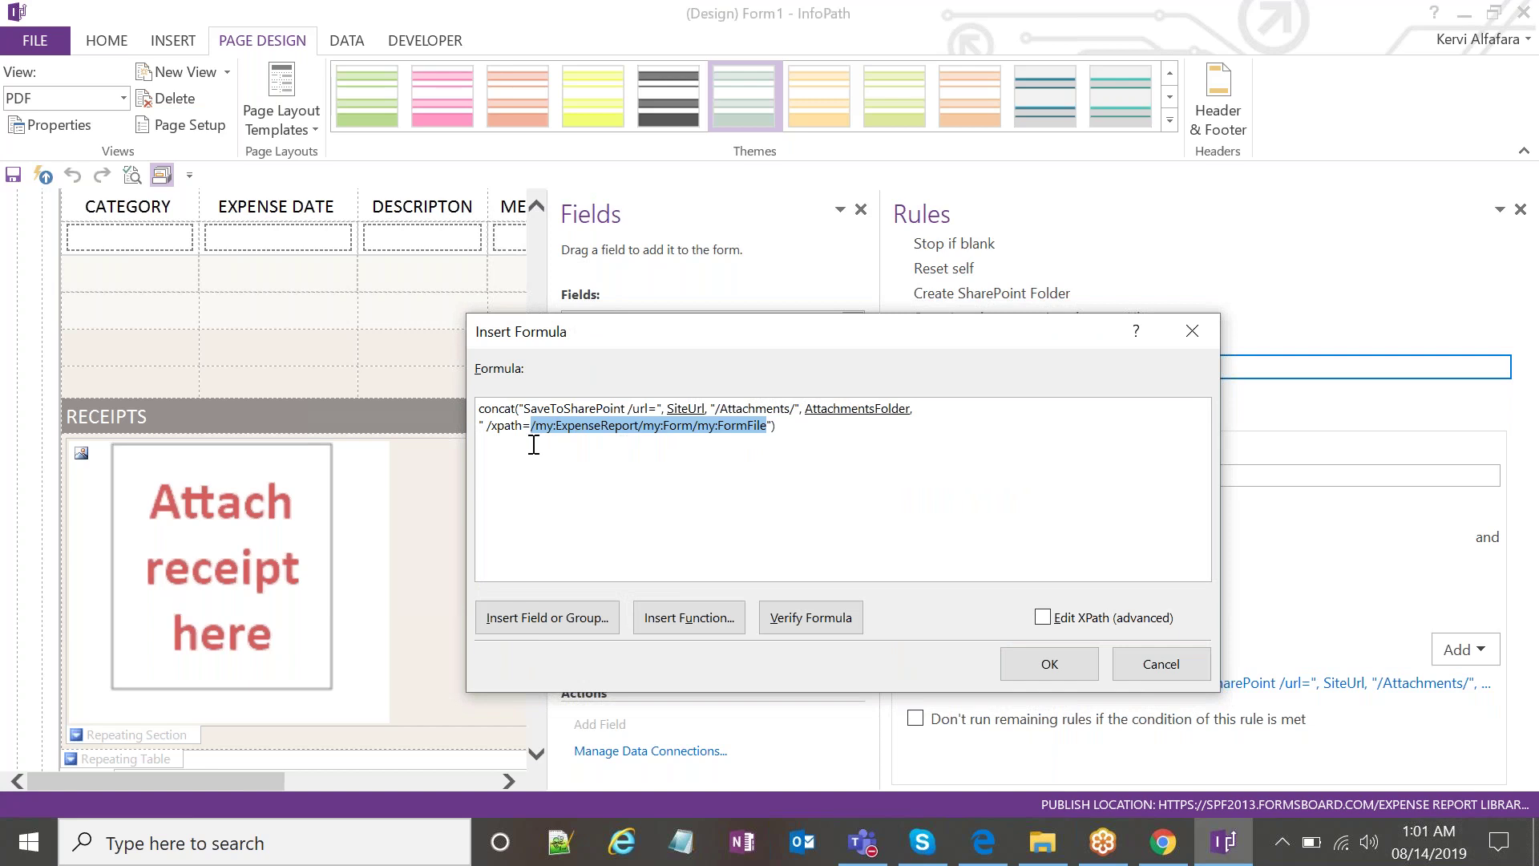
double_click(742, 429)
click(763, 446)
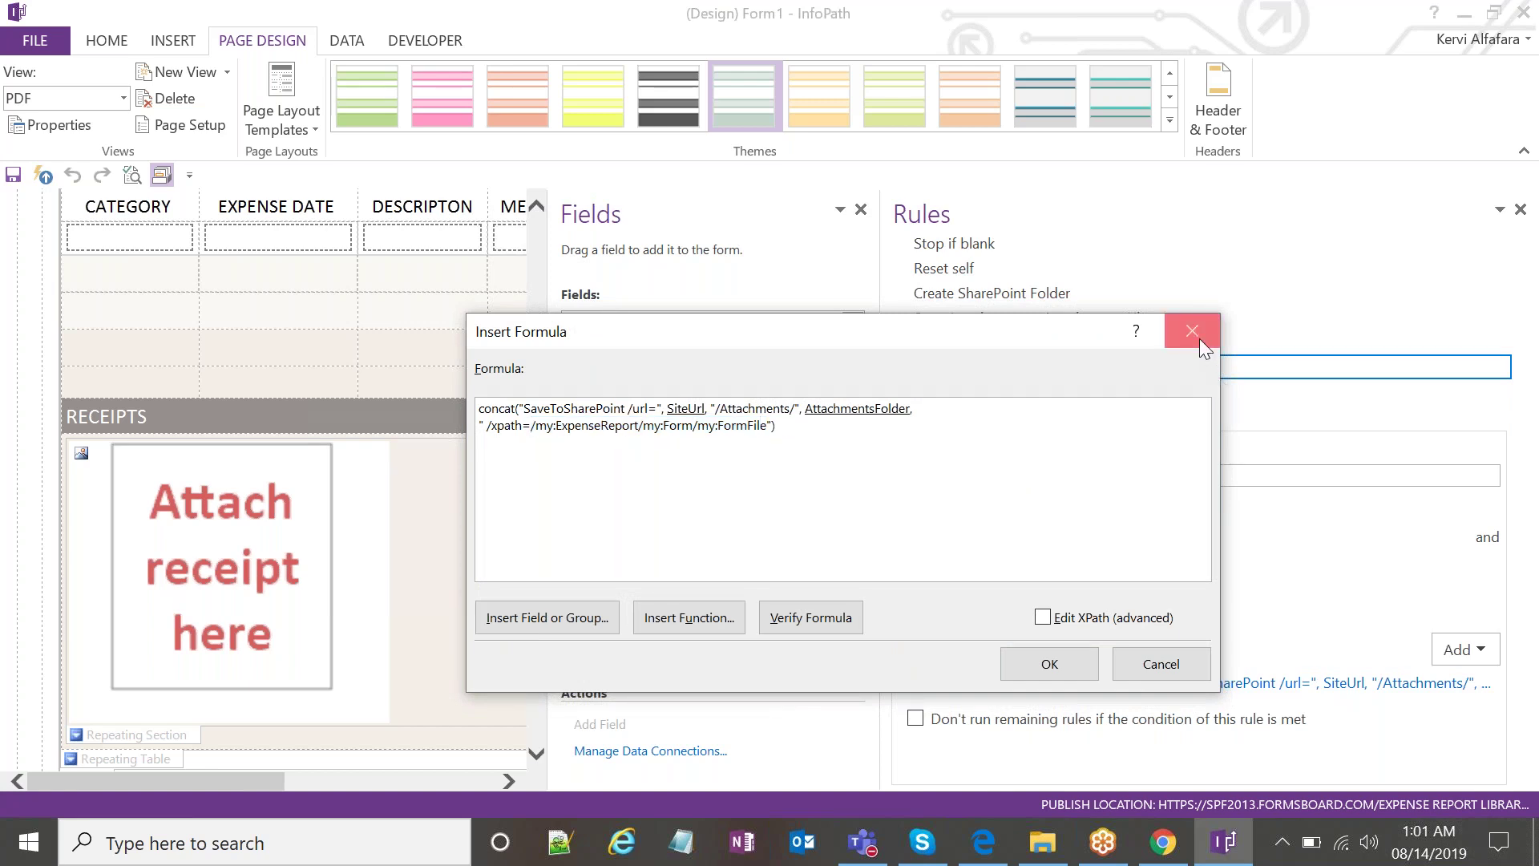
Highlight the url parameter with SiteUrl and AttachmentsFolder in the SaveToSharePoint formula and close it without changes.
drag(915, 411, 623, 417)
click(660, 422)
drag(934, 411, 681, 410)
click(681, 410)
click(1183, 338)
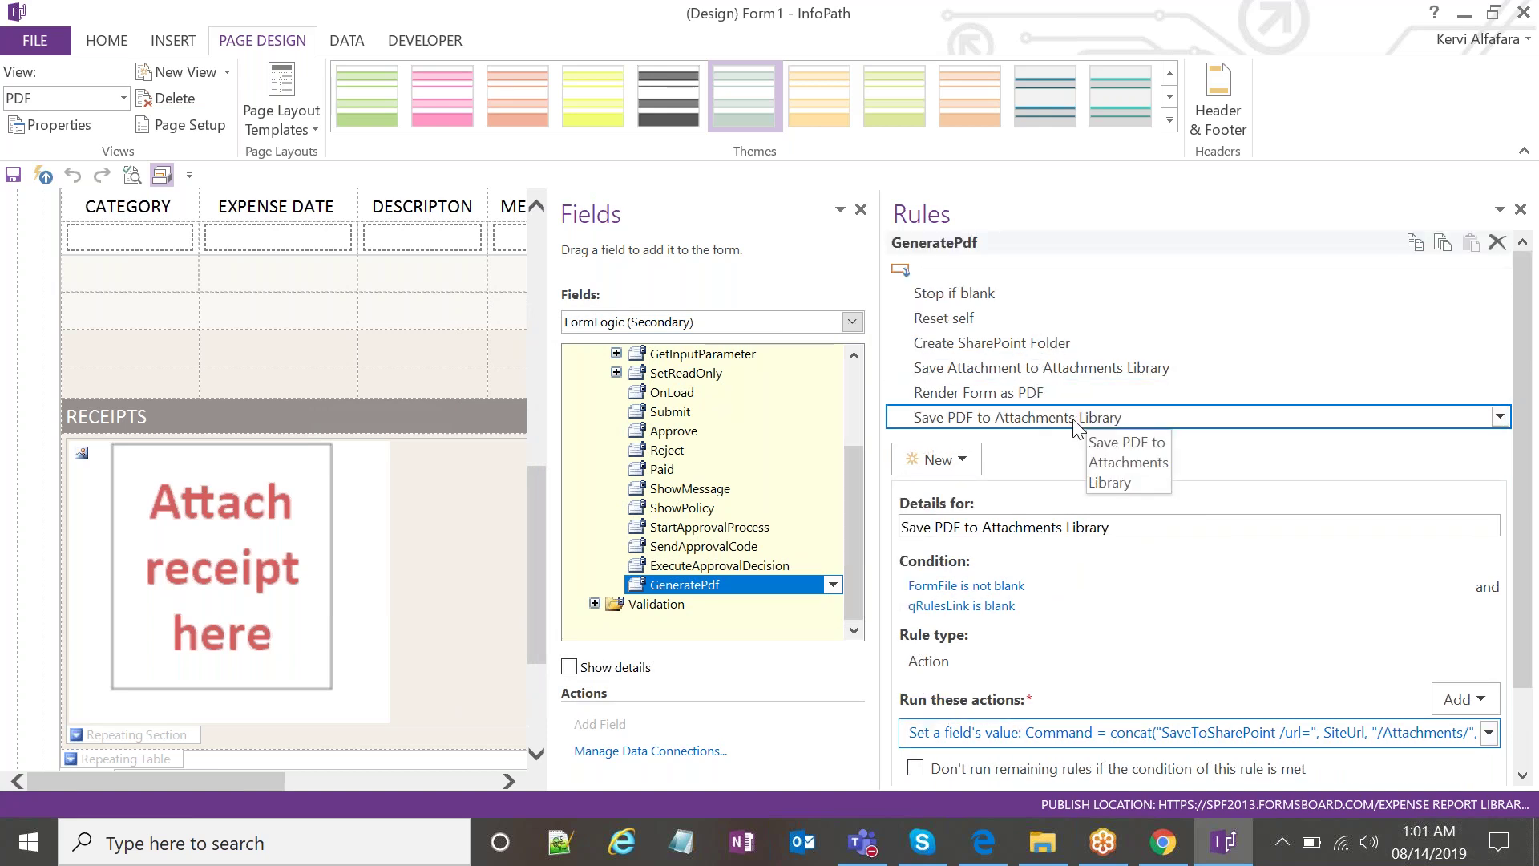
Switch to the Lab 4 guide in Edge and find the section on printing repeating data from a list form.
scroll(856, 459, up, 2)
scroll(855, 455, down, 1)
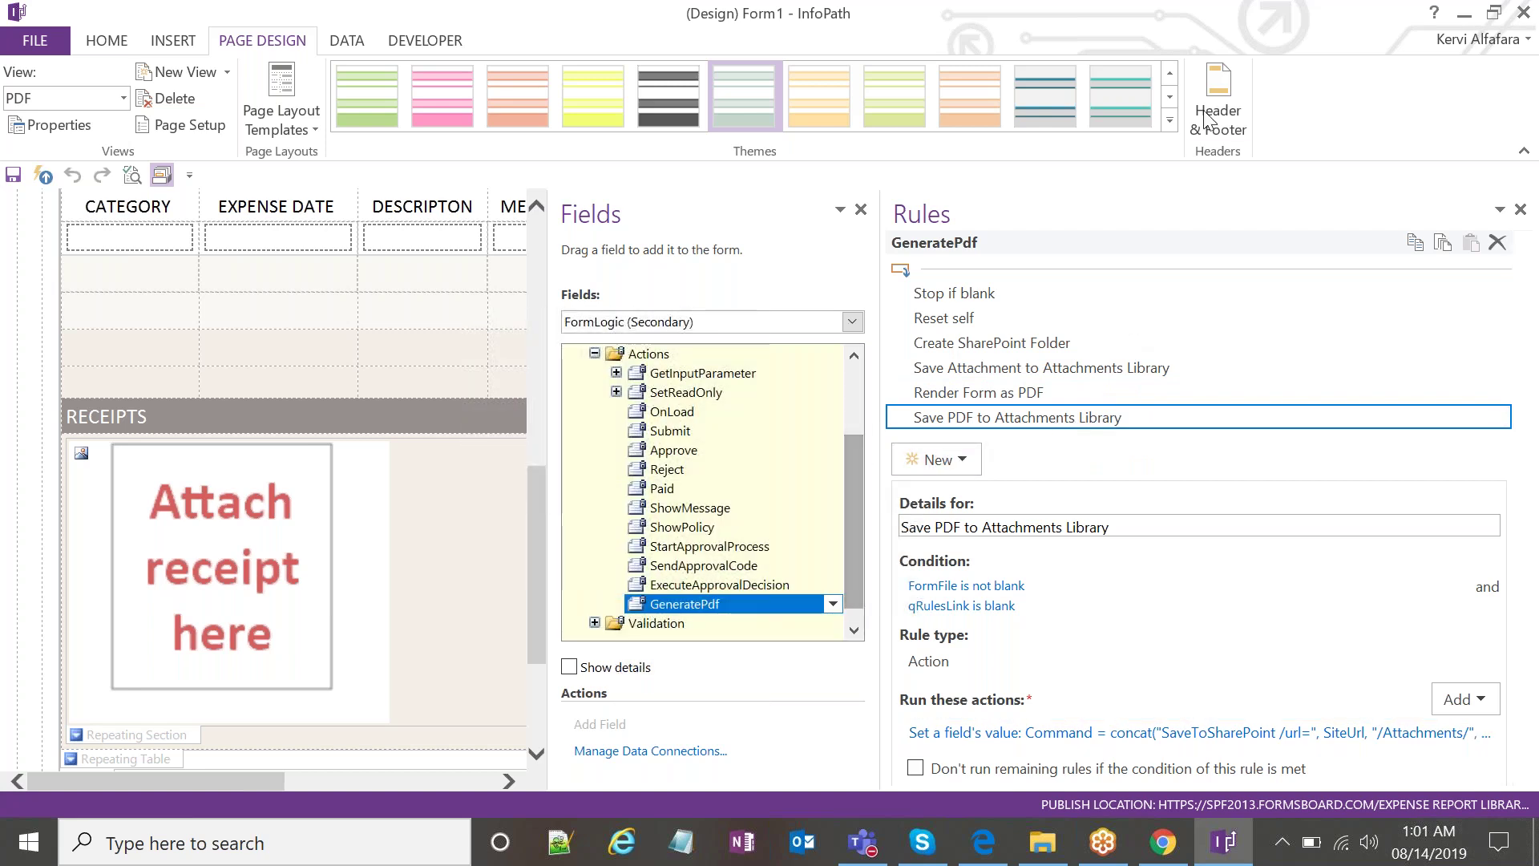
click(1040, 847)
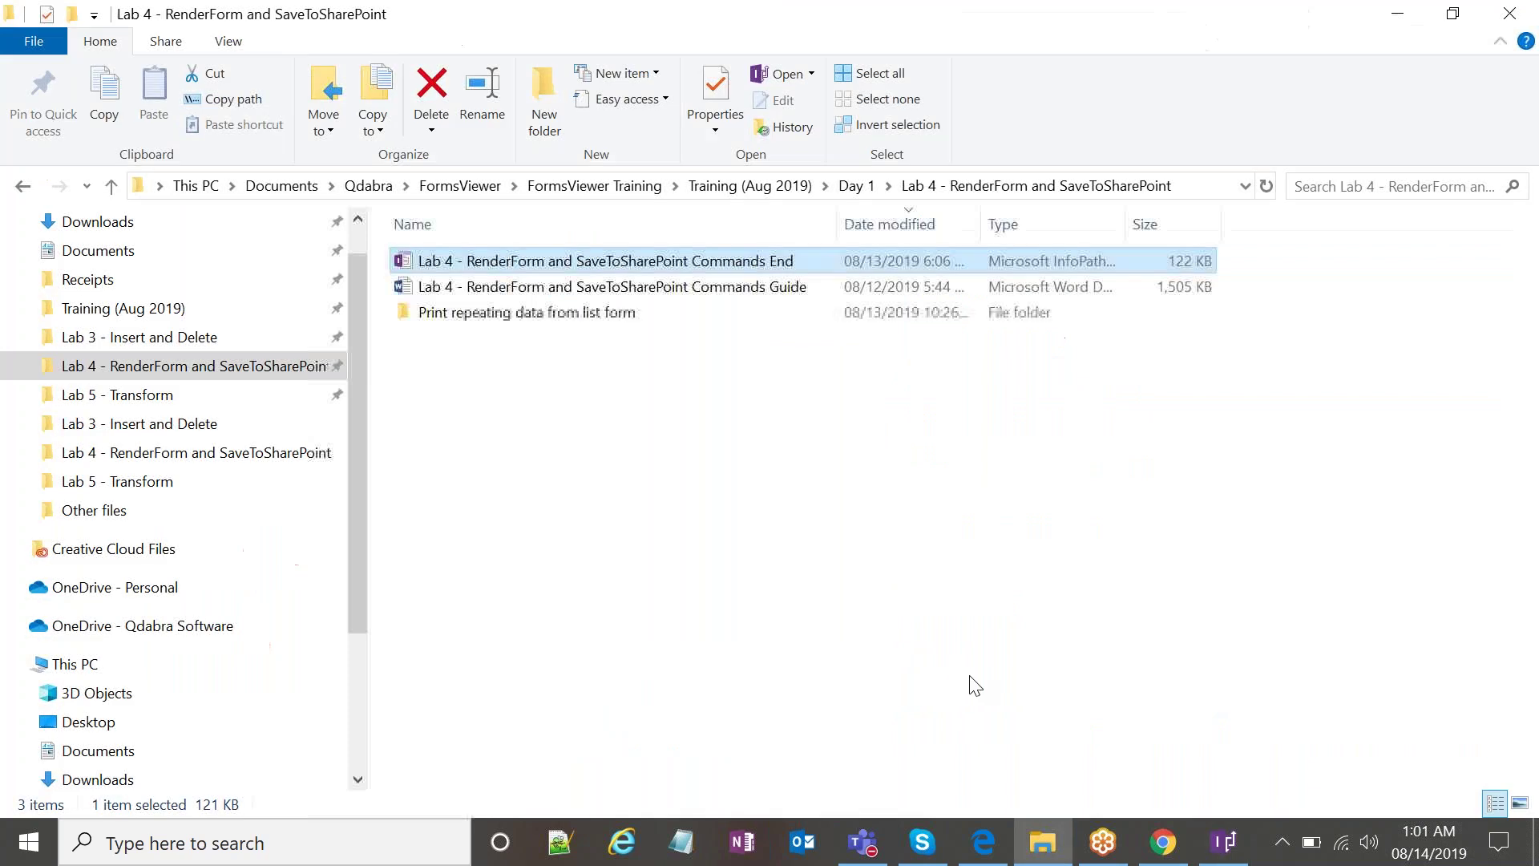
click(994, 843)
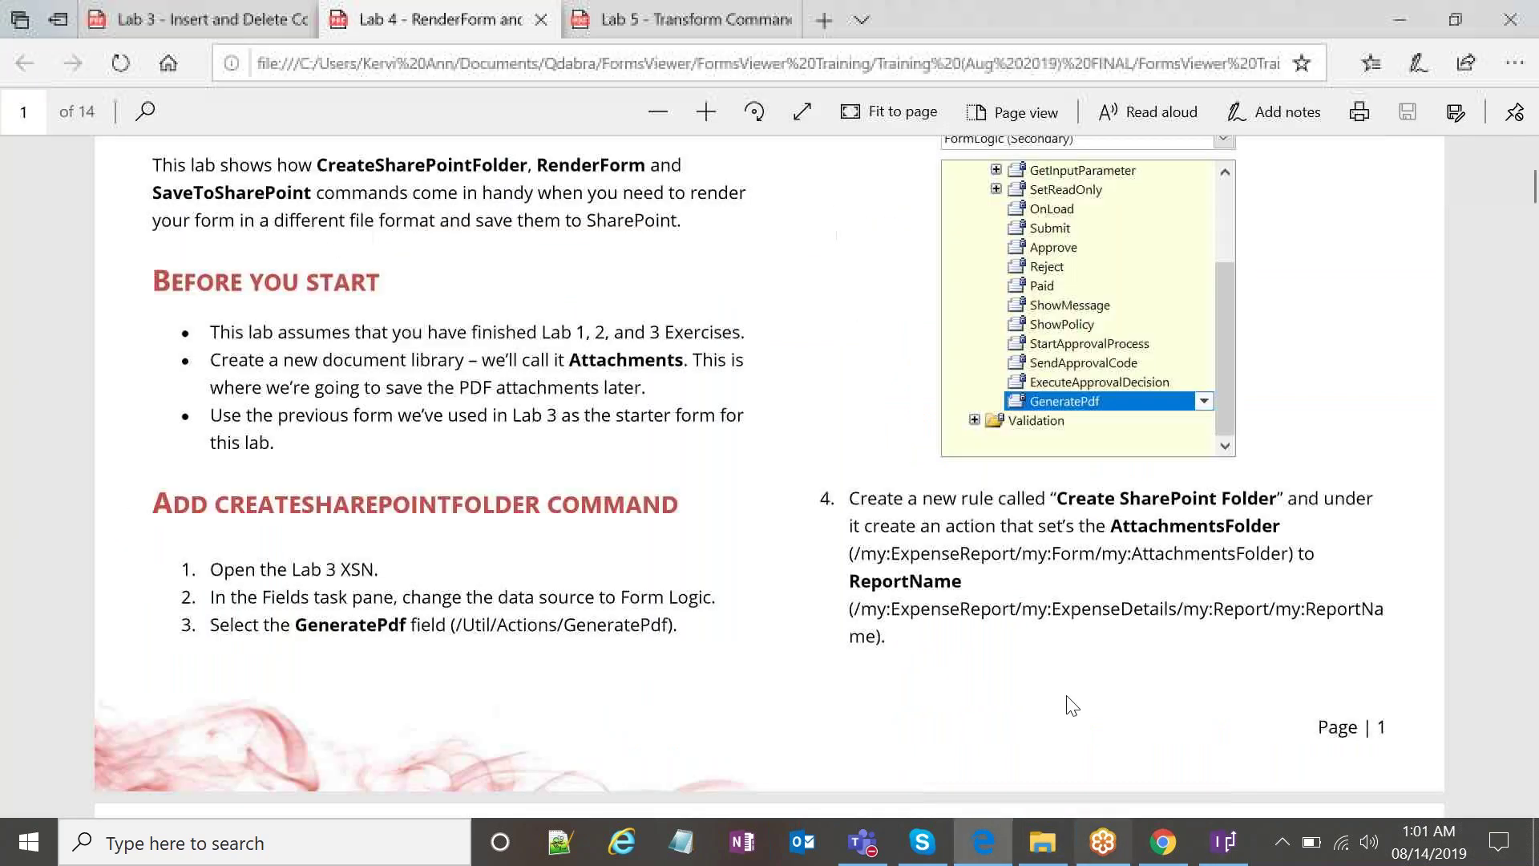
scroll(1065, 677, down, 20)
scroll(770, 477, down, 20)
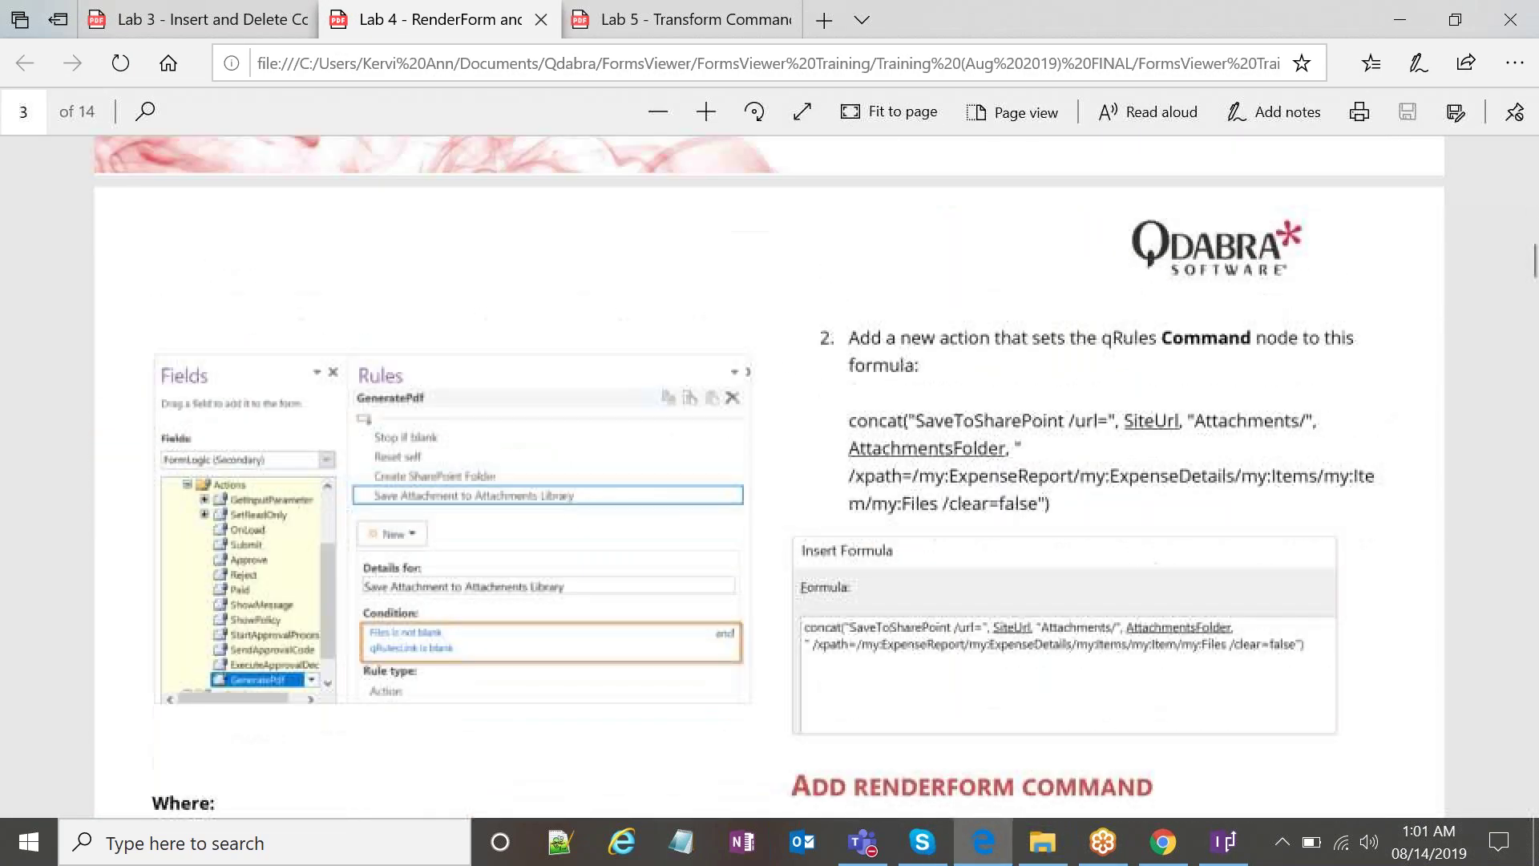
scroll(1070, 629, down, 20)
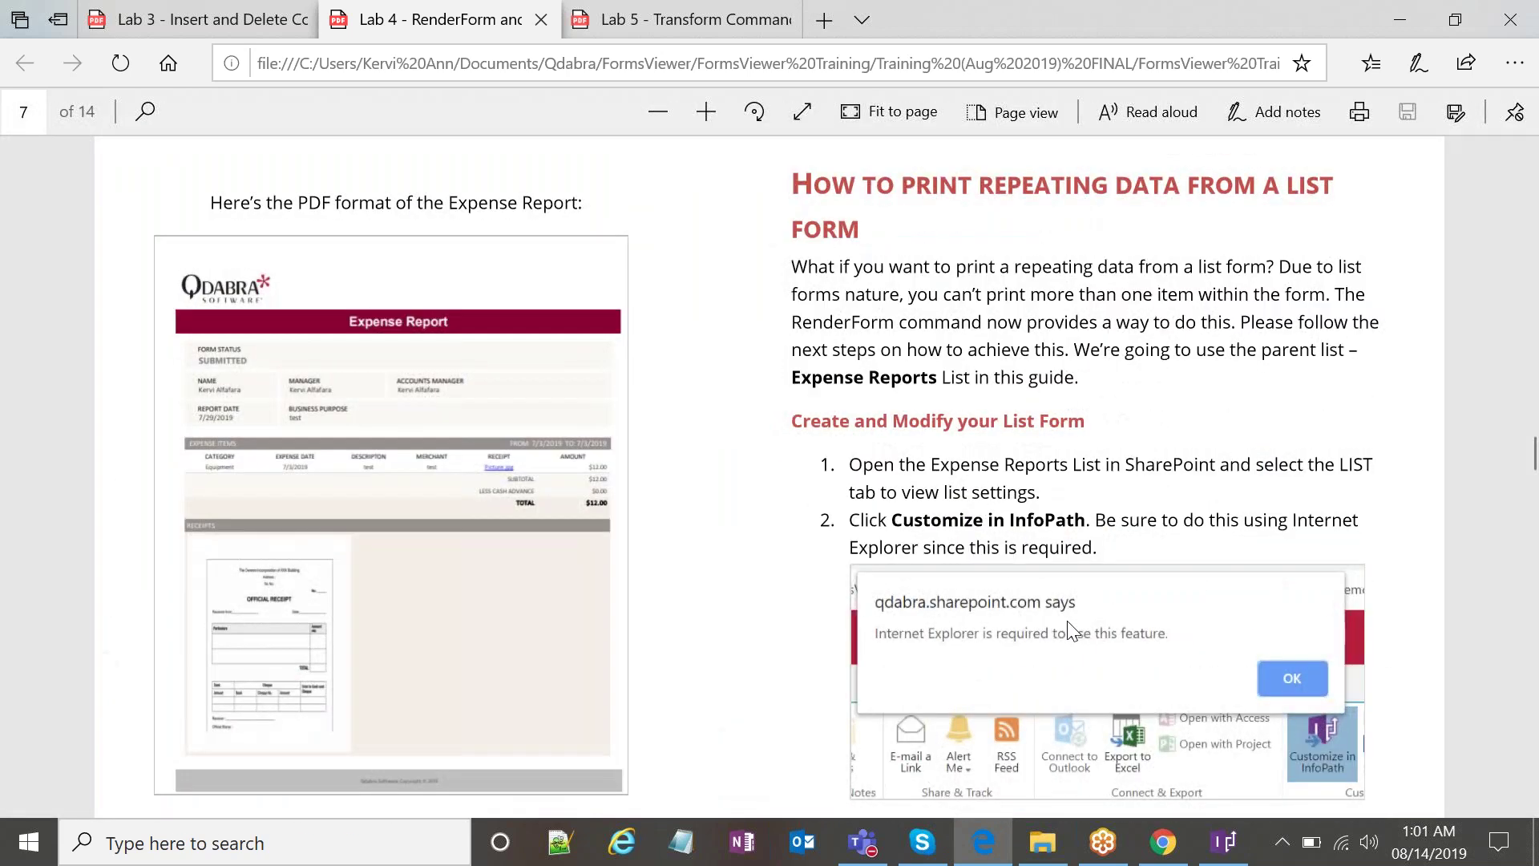
scroll(1071, 629, up, 2)
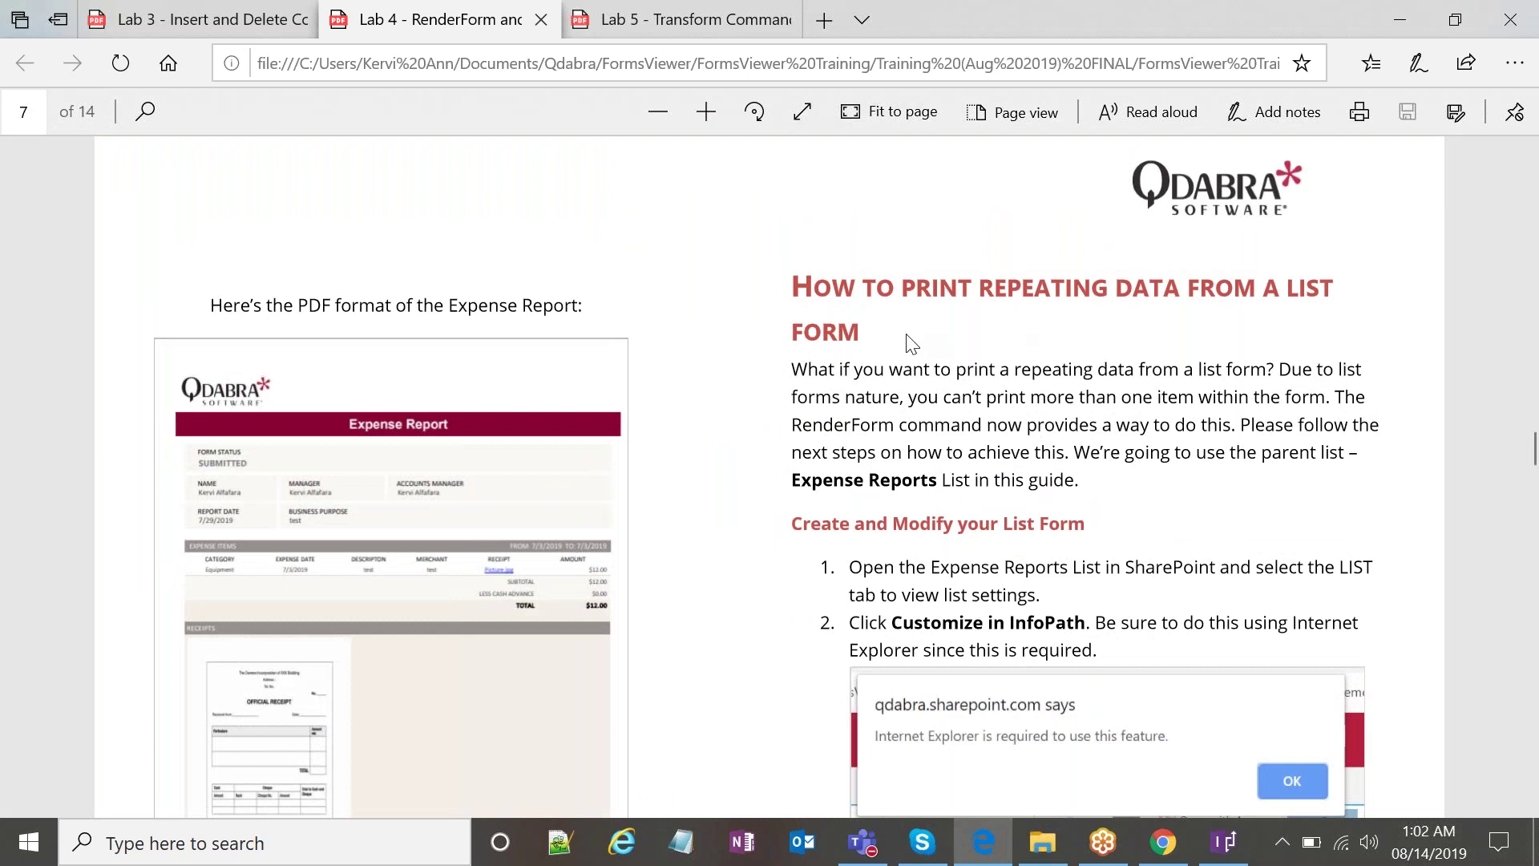
scroll(922, 353, down, 2)
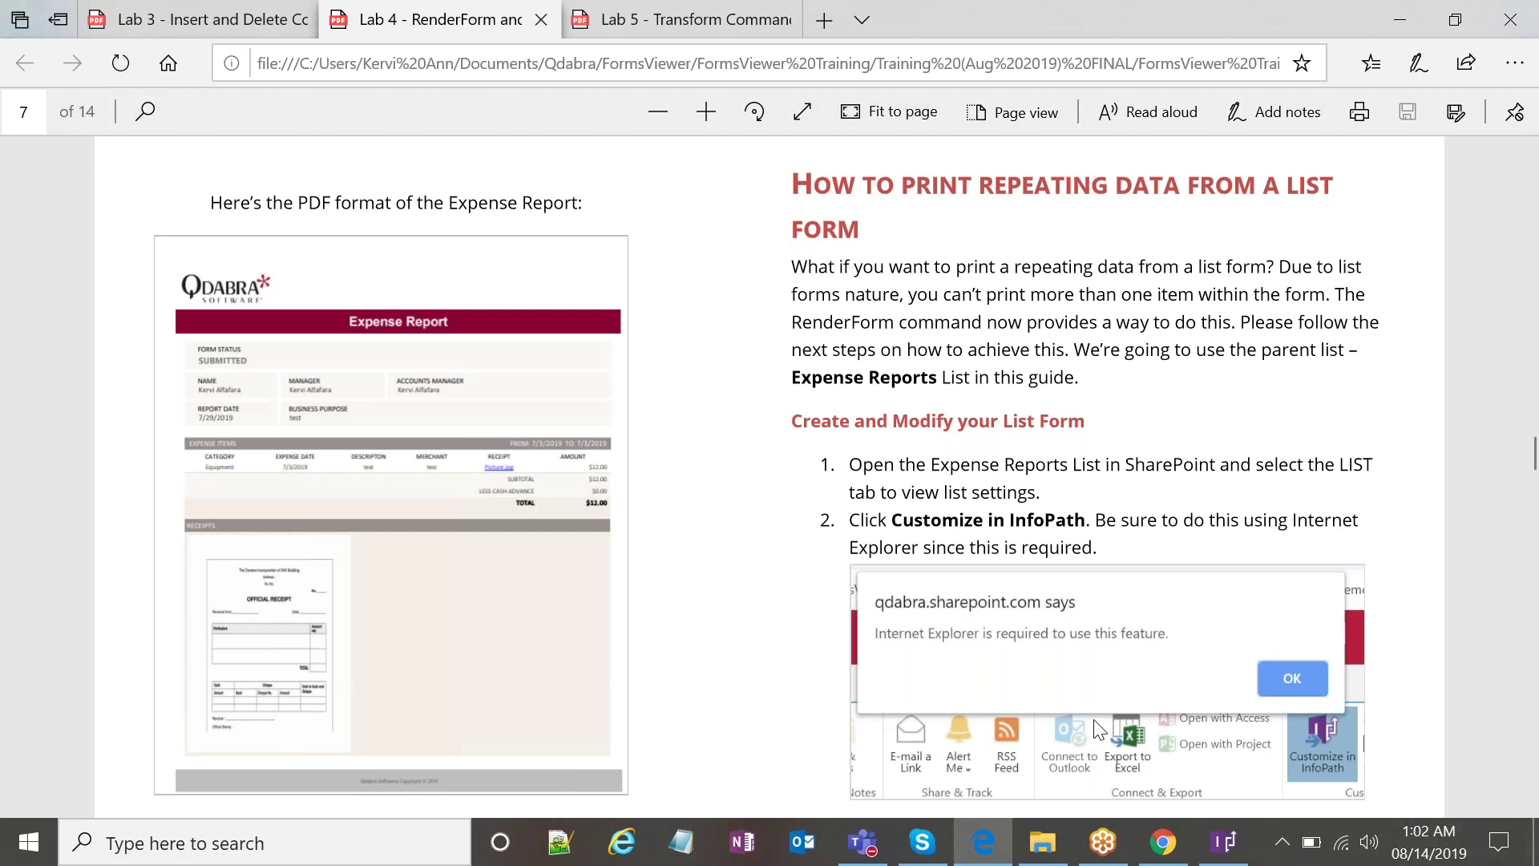
Switch to FormsDesigner in Chrome and select the RenderForm command in the Command Builder.
click(1163, 842)
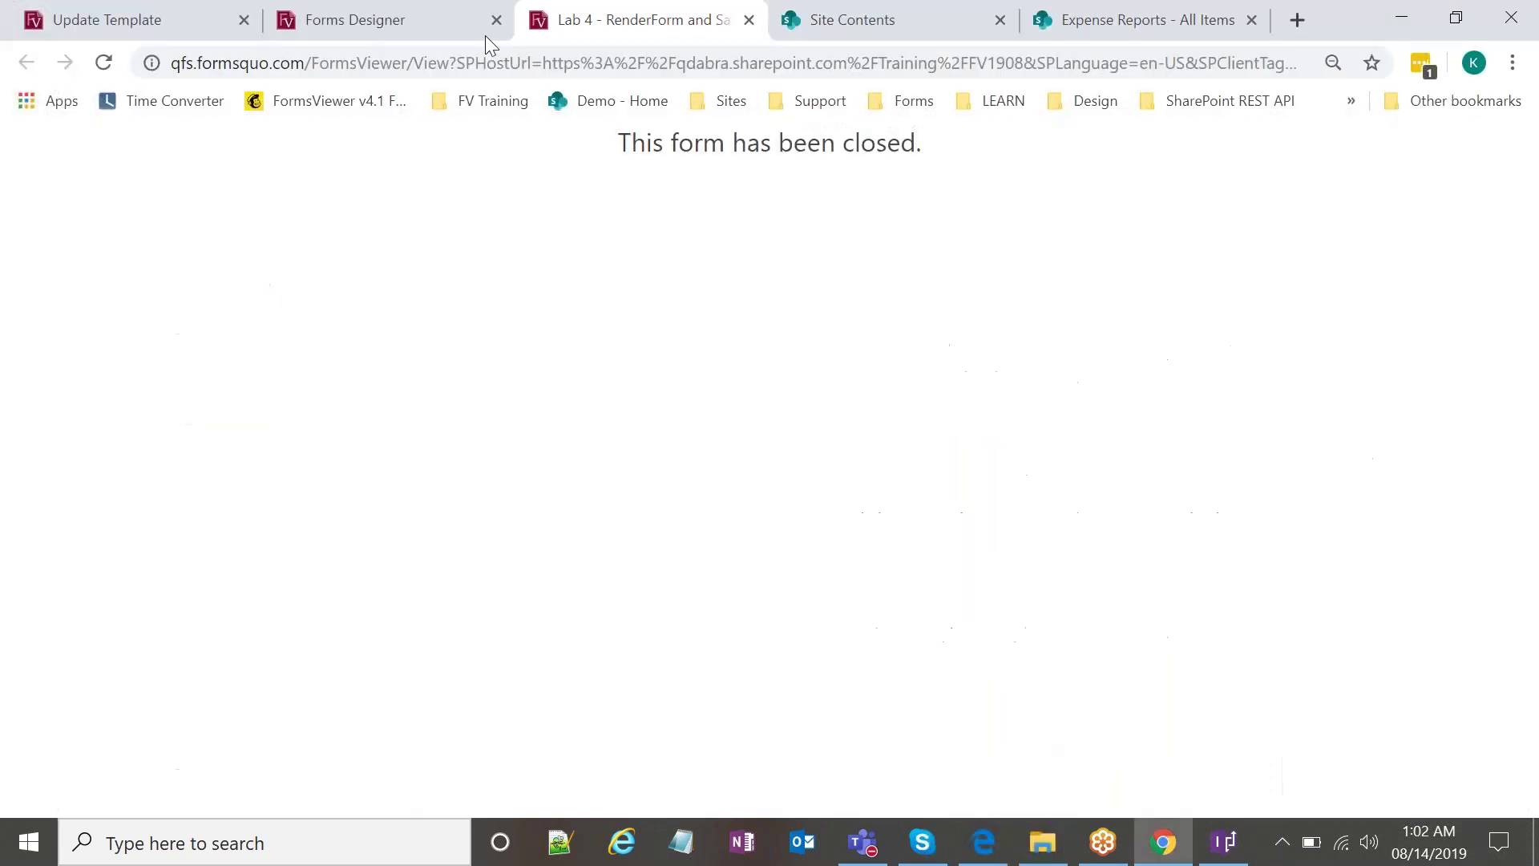
click(405, 10)
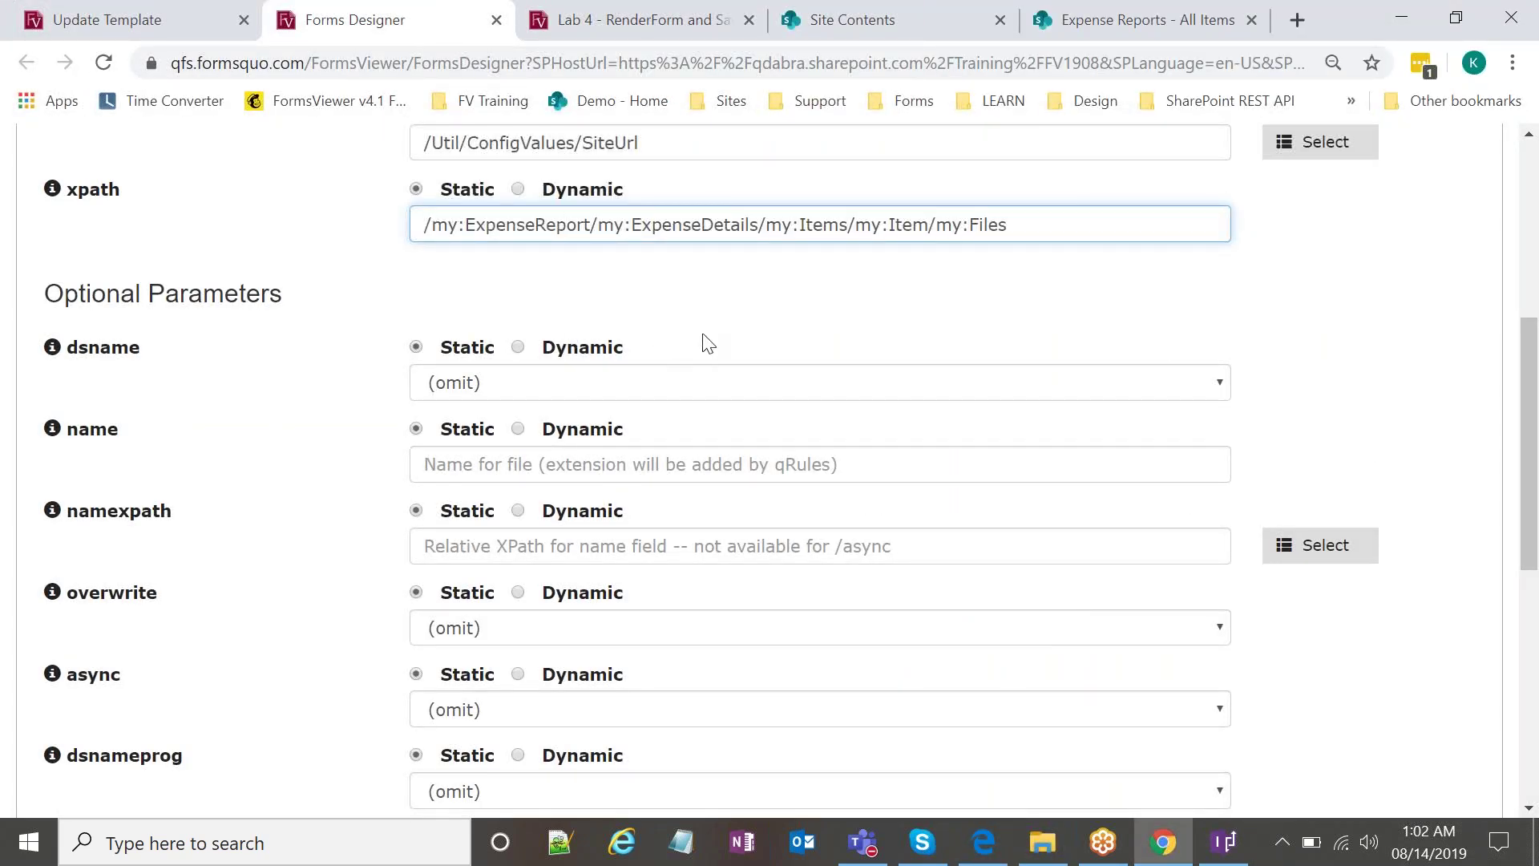
scroll(707, 342, up, 1)
scroll(708, 343, down, 4)
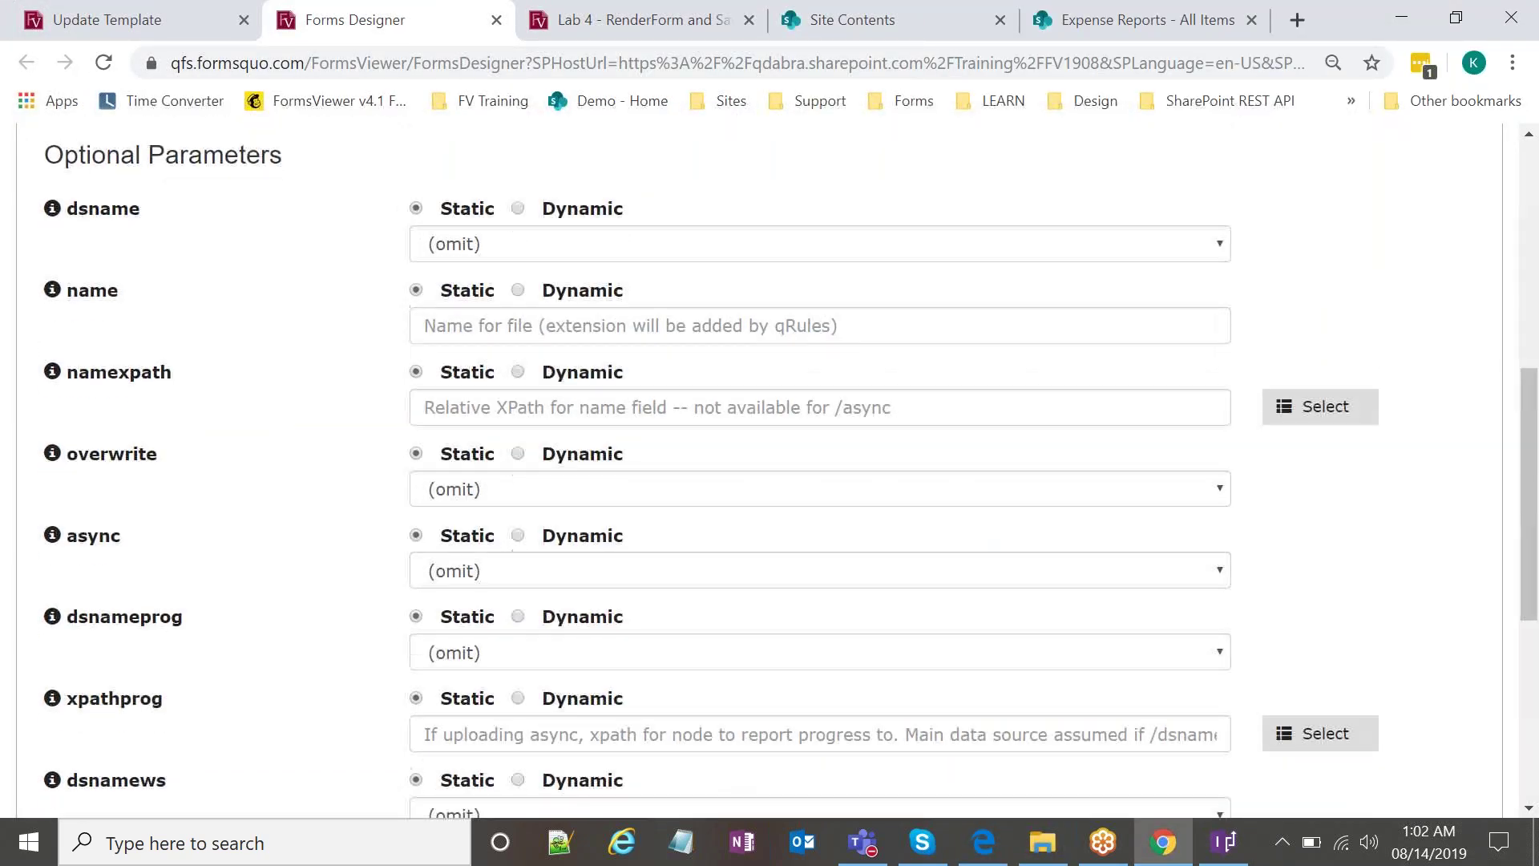
scroll(215, 442, up, 10)
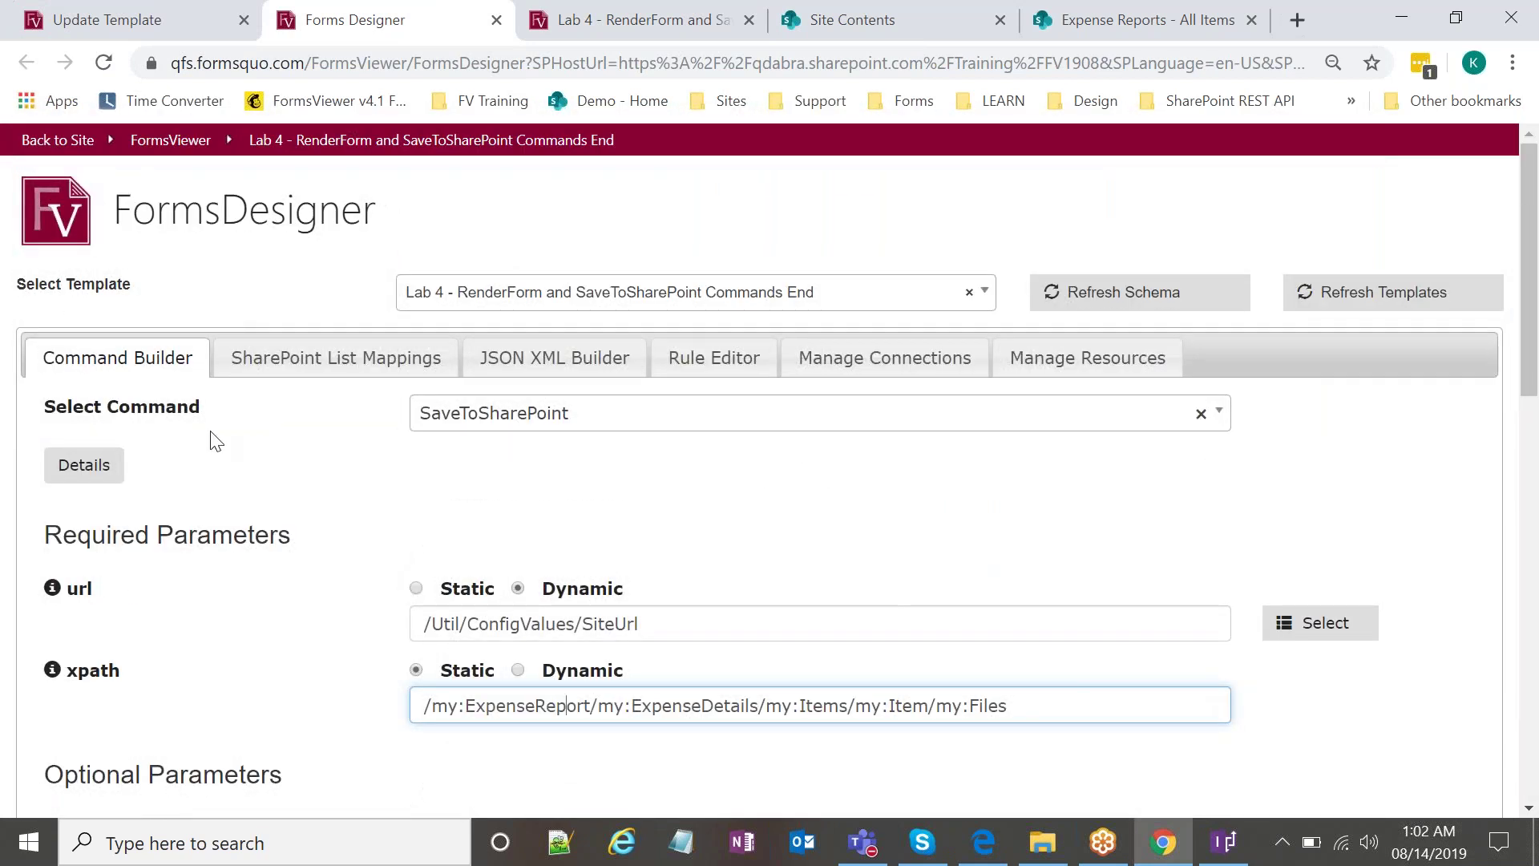
scroll(214, 441, down, 2)
click(497, 295)
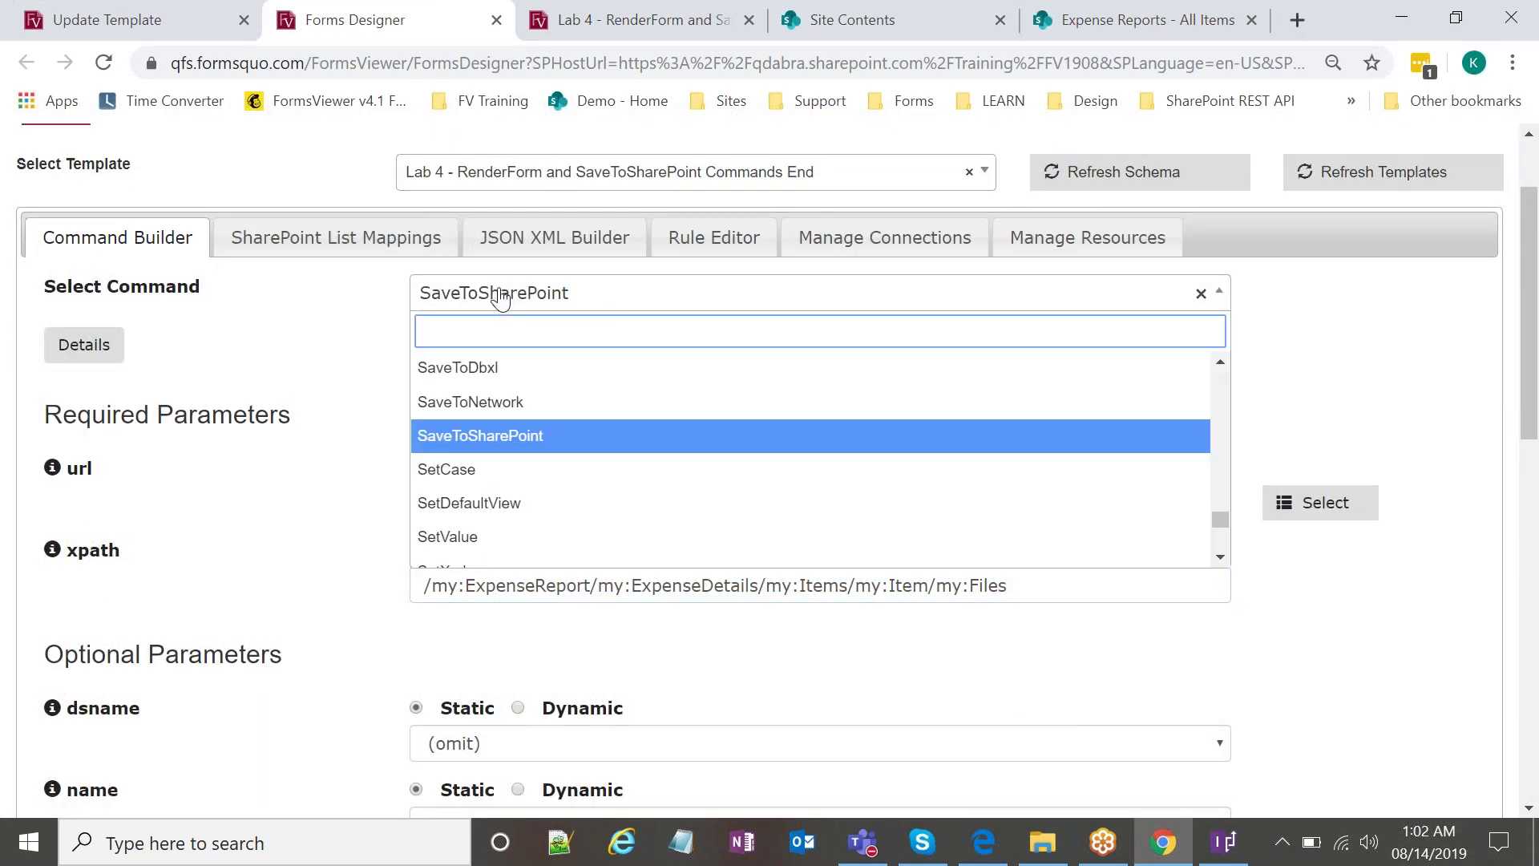
text(render)
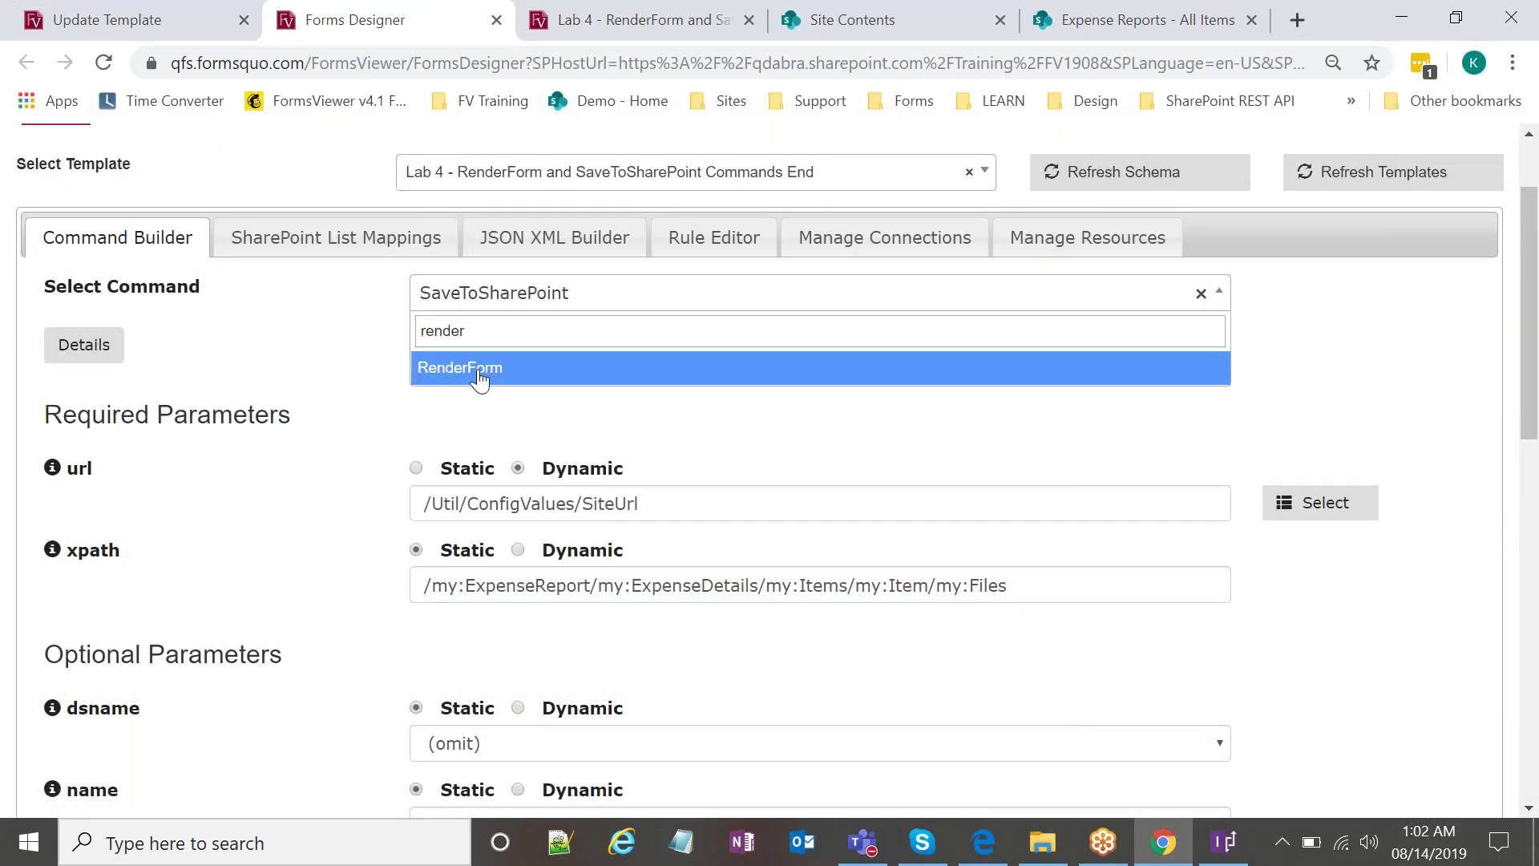
click(479, 372)
Examine the optional templatename and dsname parameters of the RenderForm command.
scroll(464, 328, down, 4)
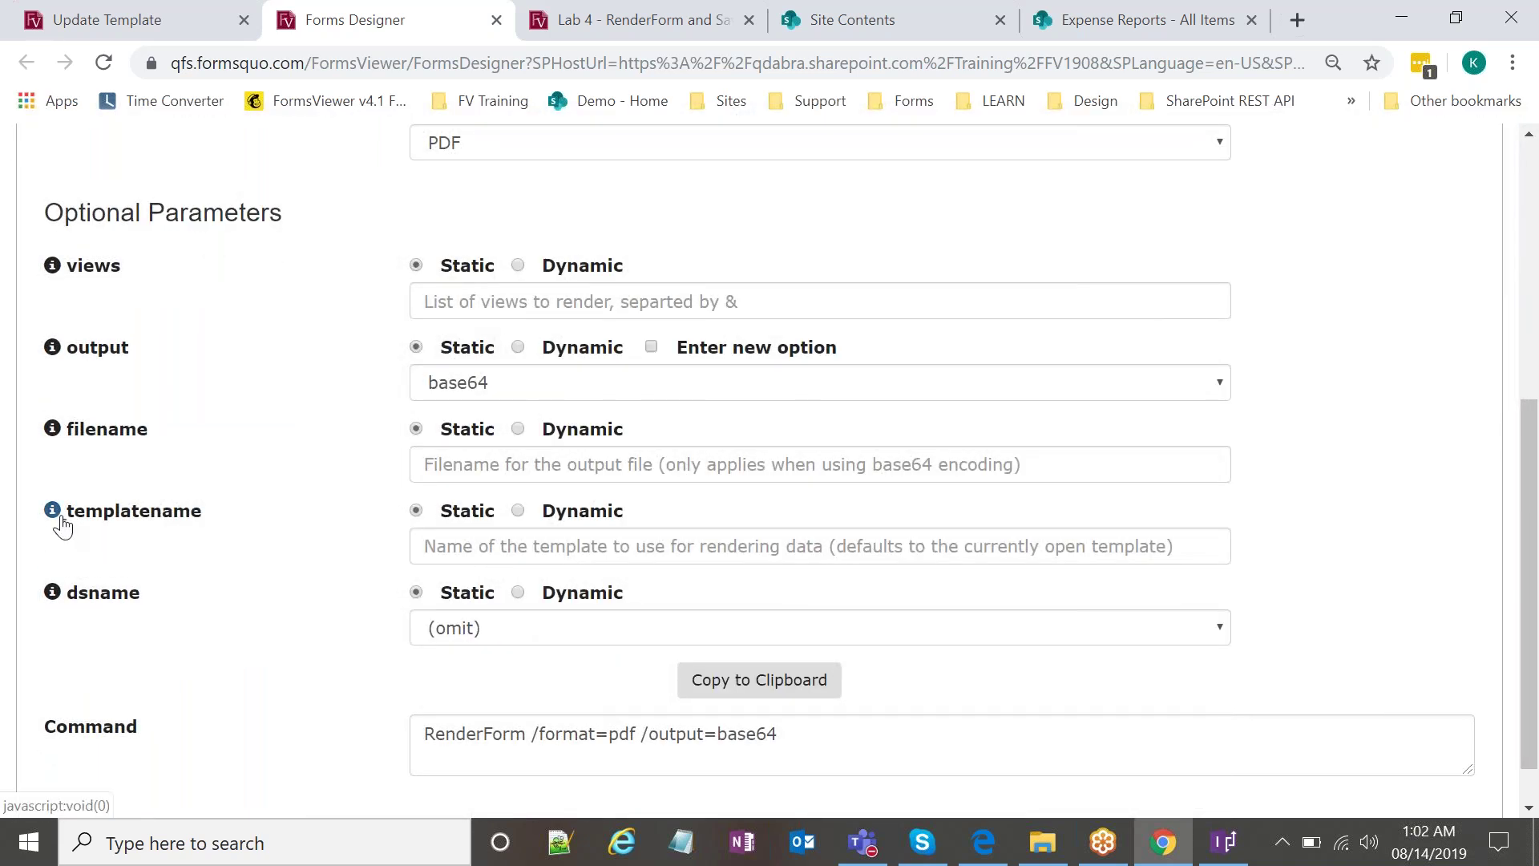
click(748, 548)
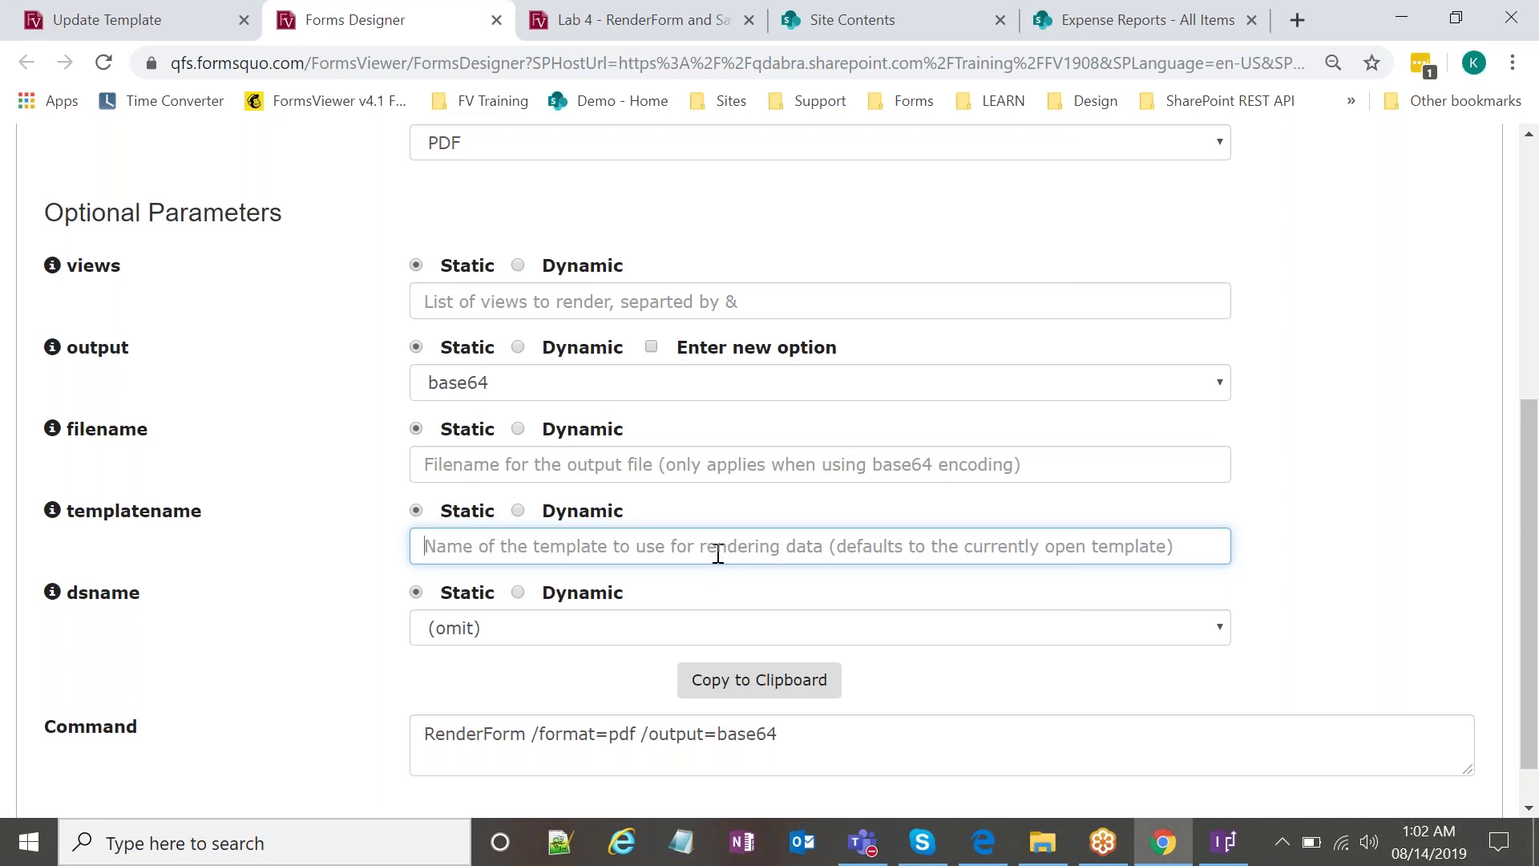
scroll(718, 553, down, 1)
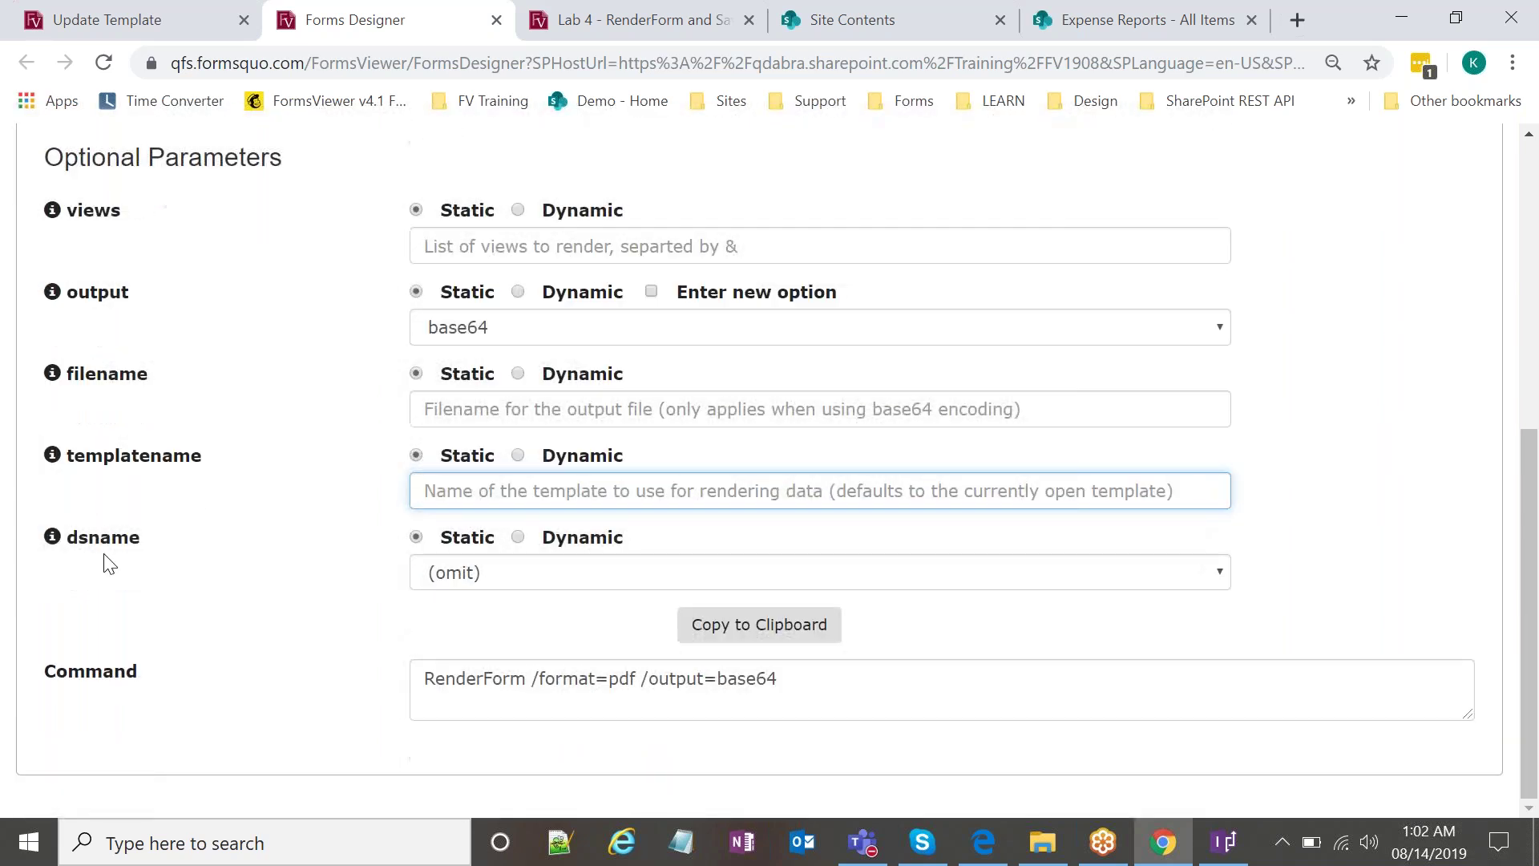
Leave the dsname parameter help and switch to the Expense Reports list in SharePoint.
click(51, 539)
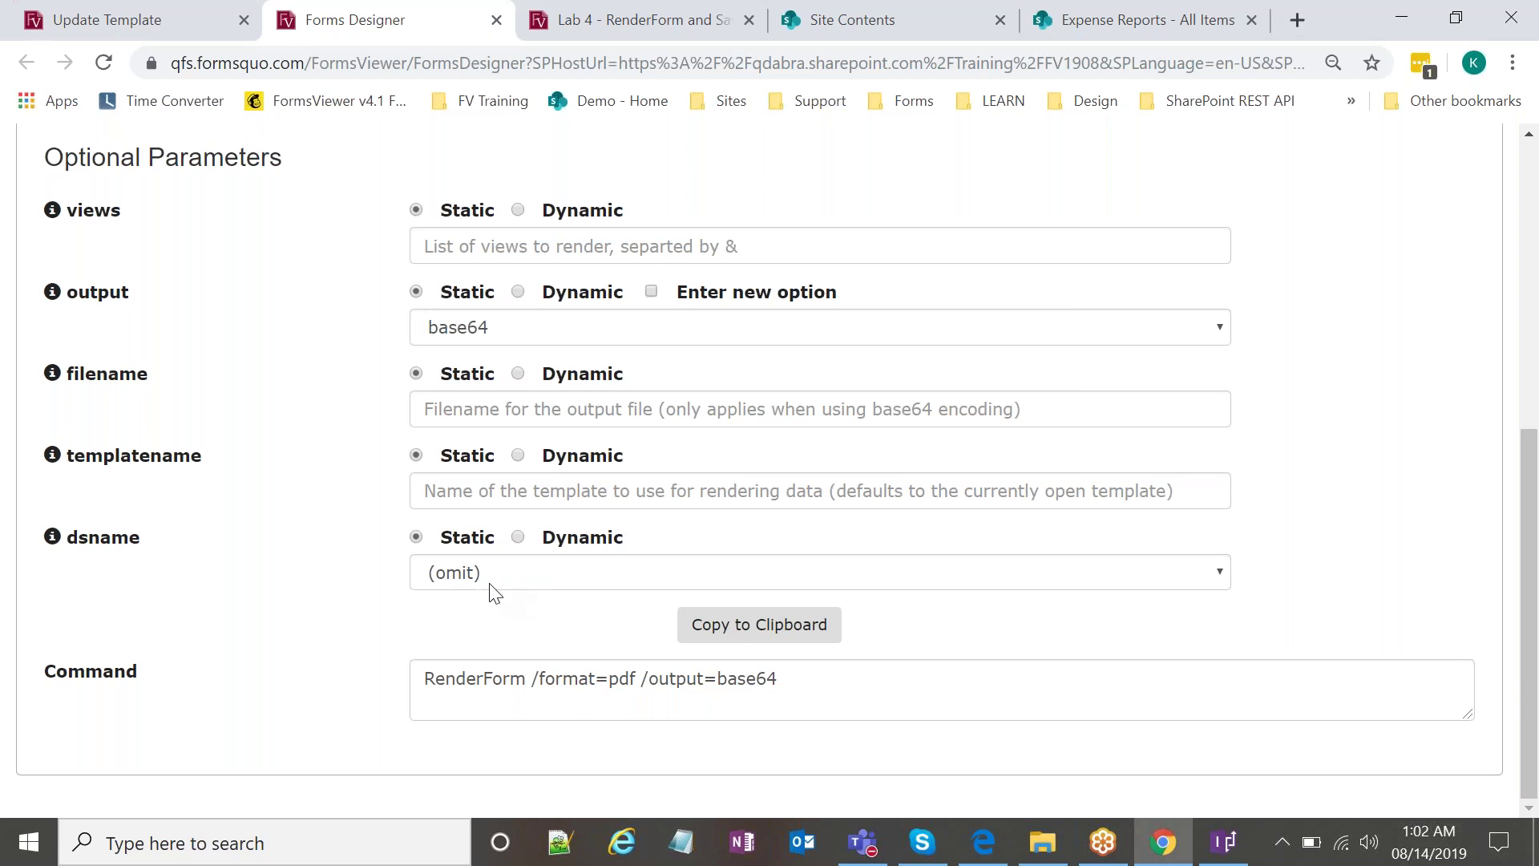
click(698, 18)
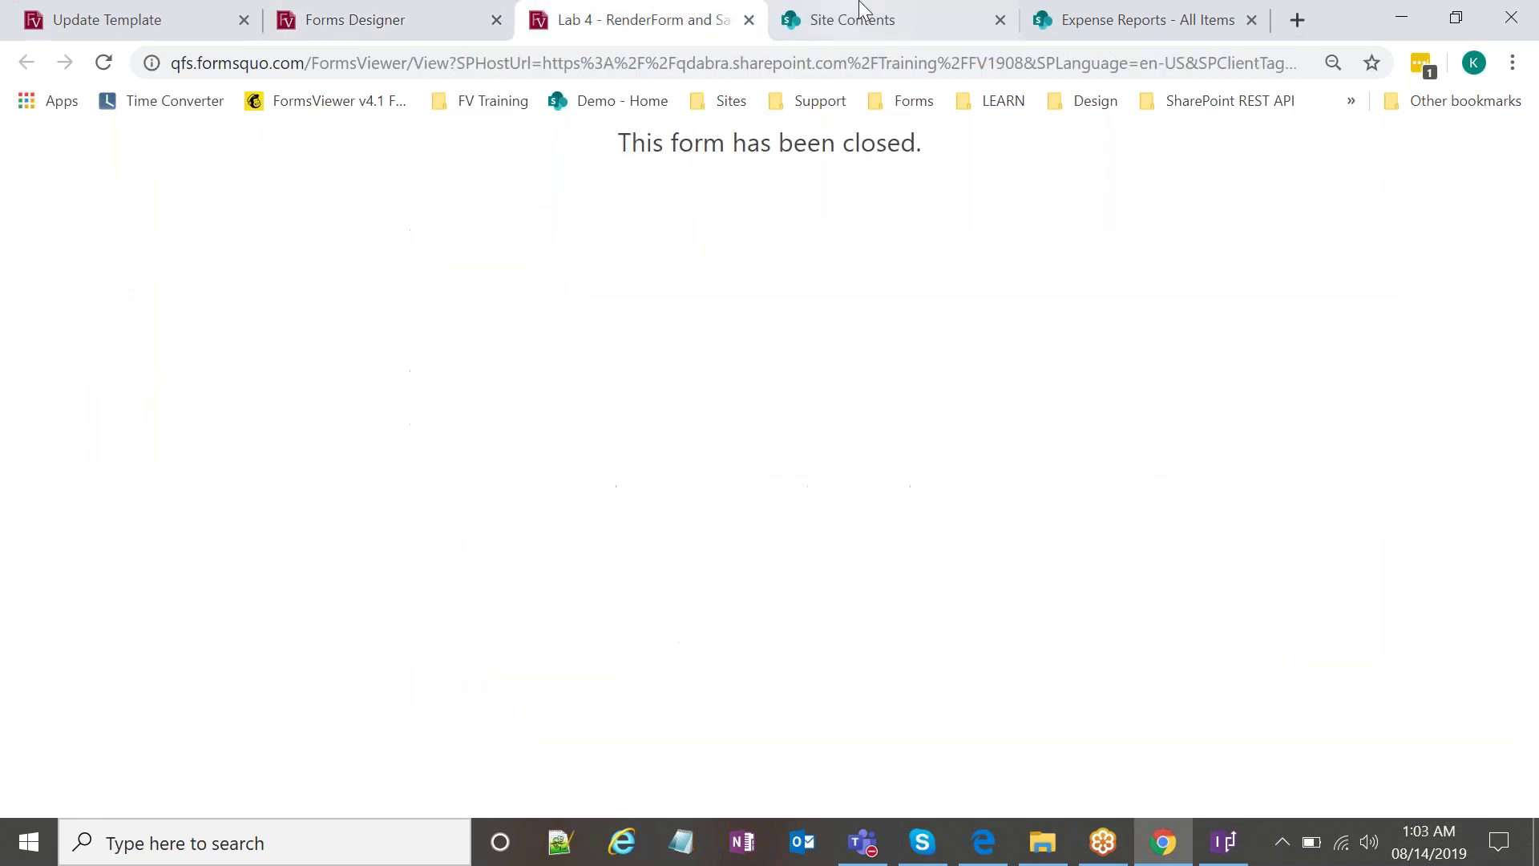
click(850, 18)
click(1117, 12)
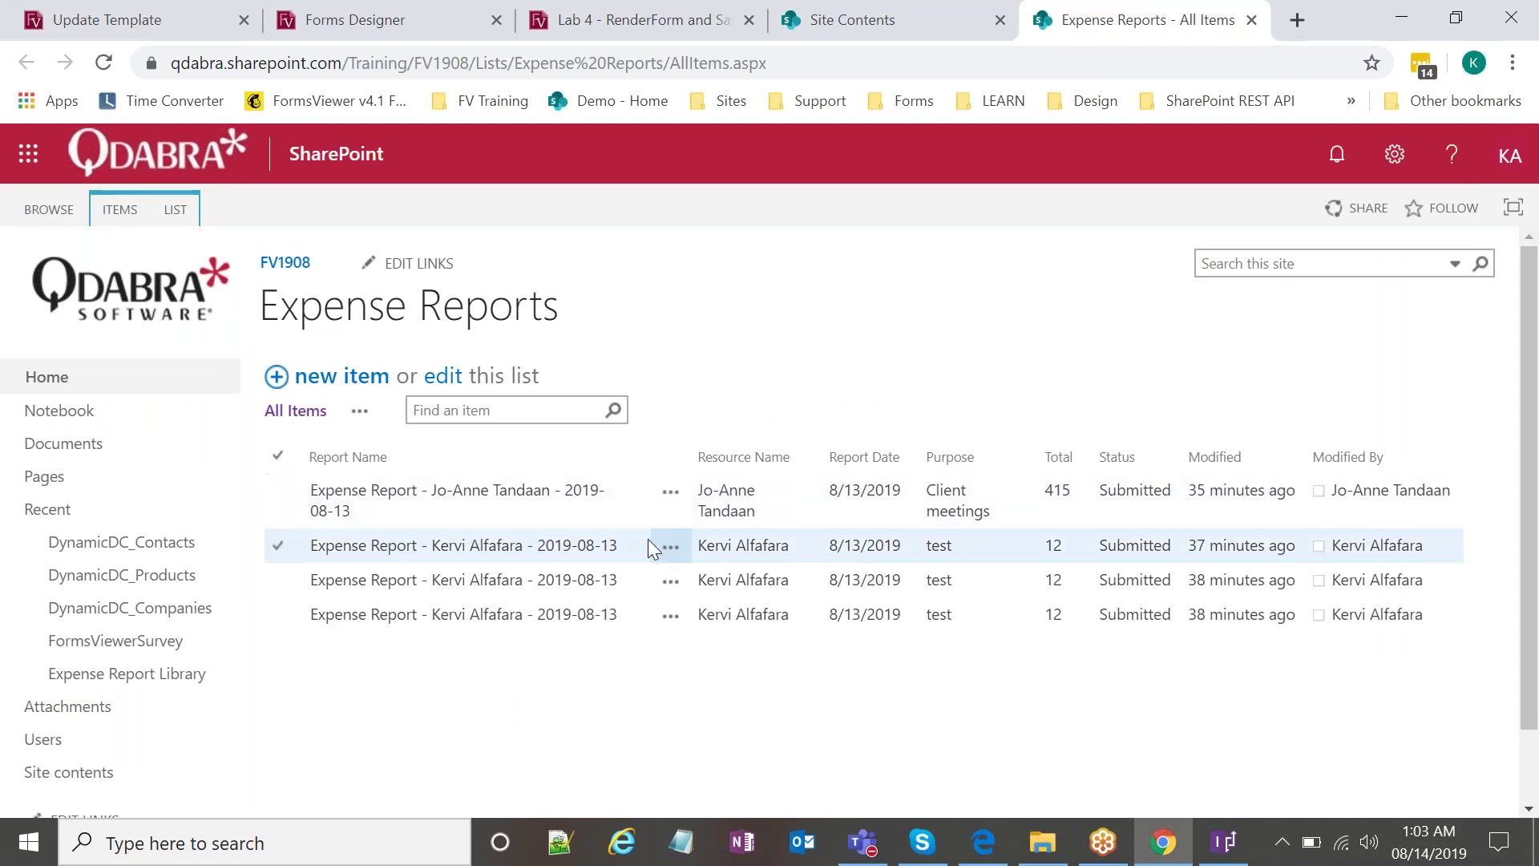
Open a test expense report, return to the list, and open the report with the purpose Client meetings.
click(564, 550)
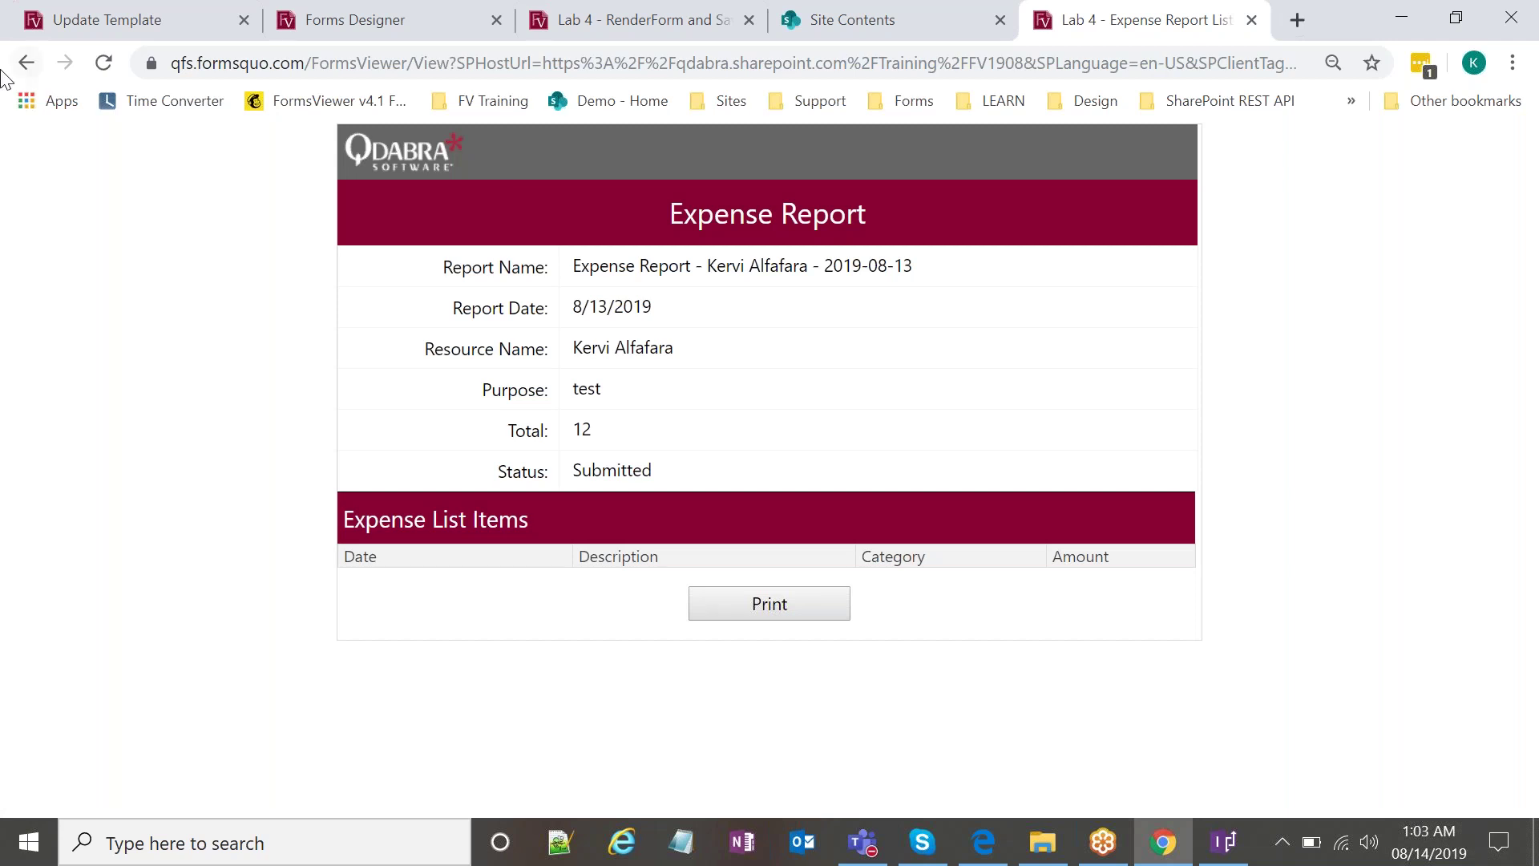
click(27, 58)
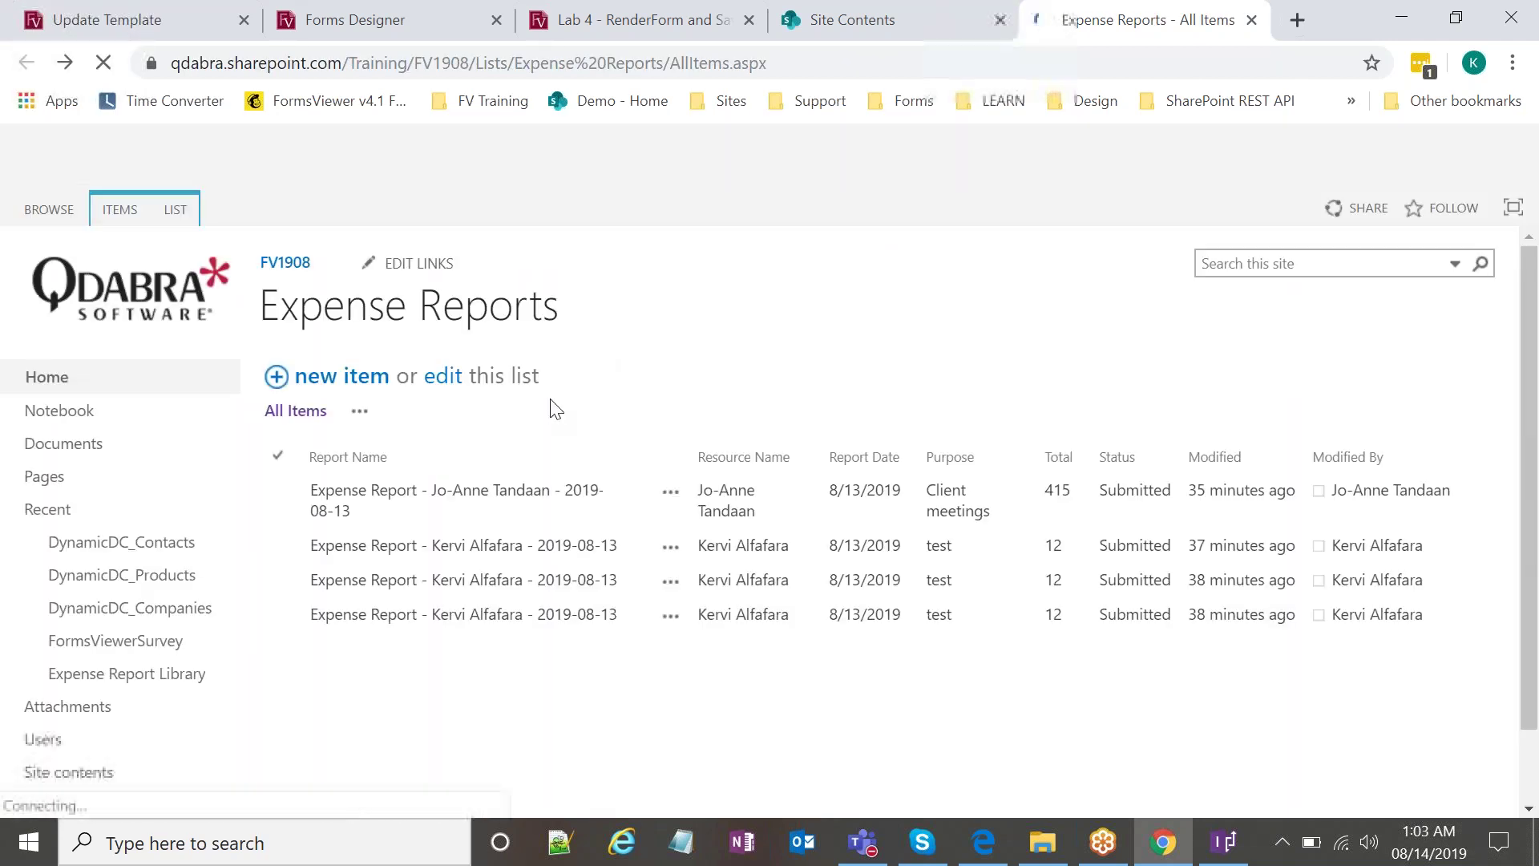
click(585, 560)
click(577, 499)
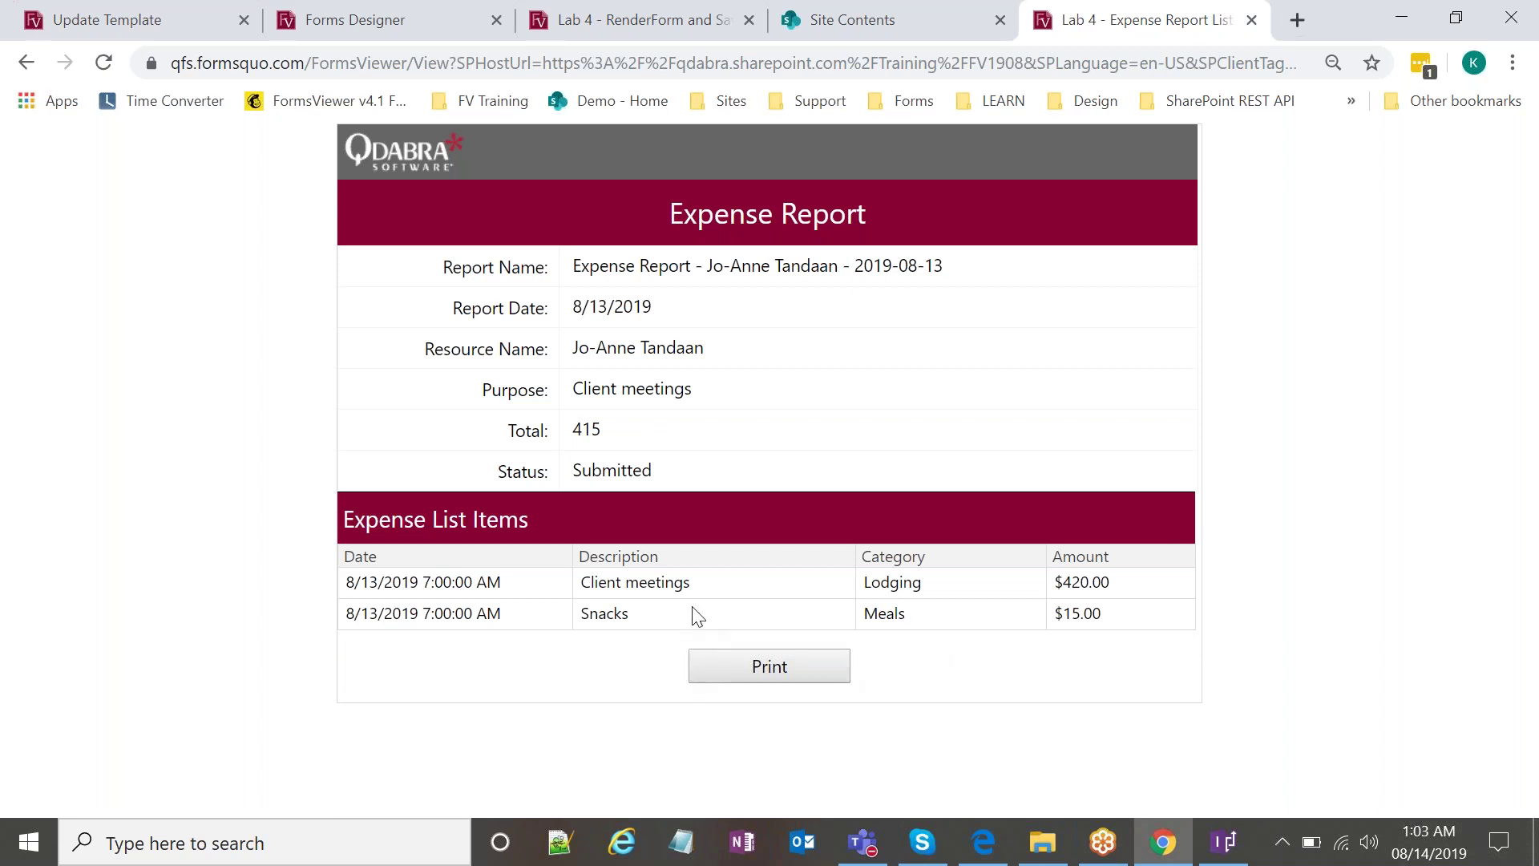
Print the Client meetings expense report as a PDF.
click(779, 669)
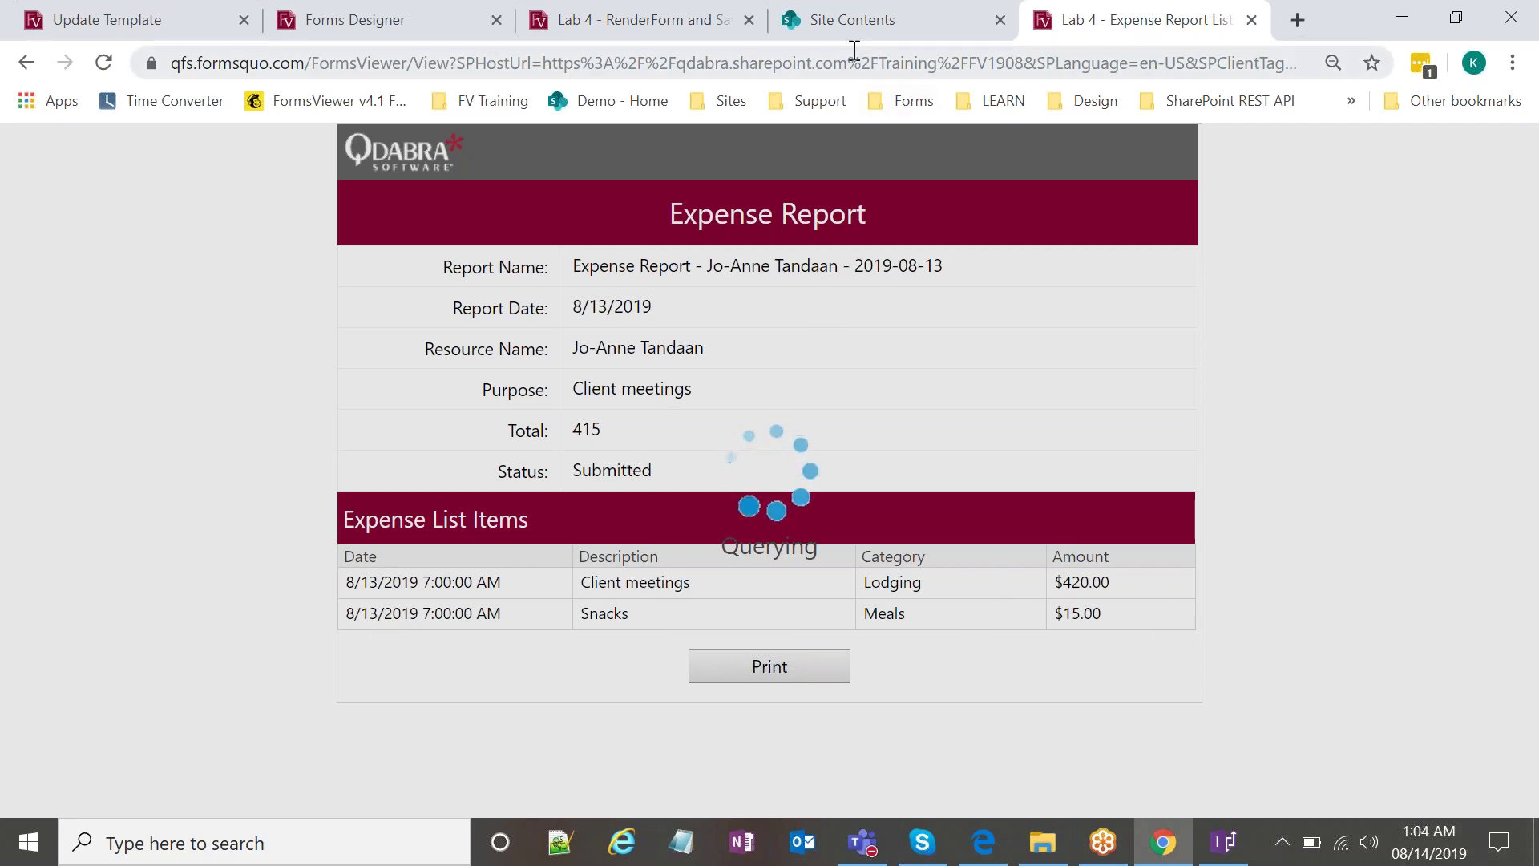
key(ctrl+shift+Tab)
key(ctrl+Tab)
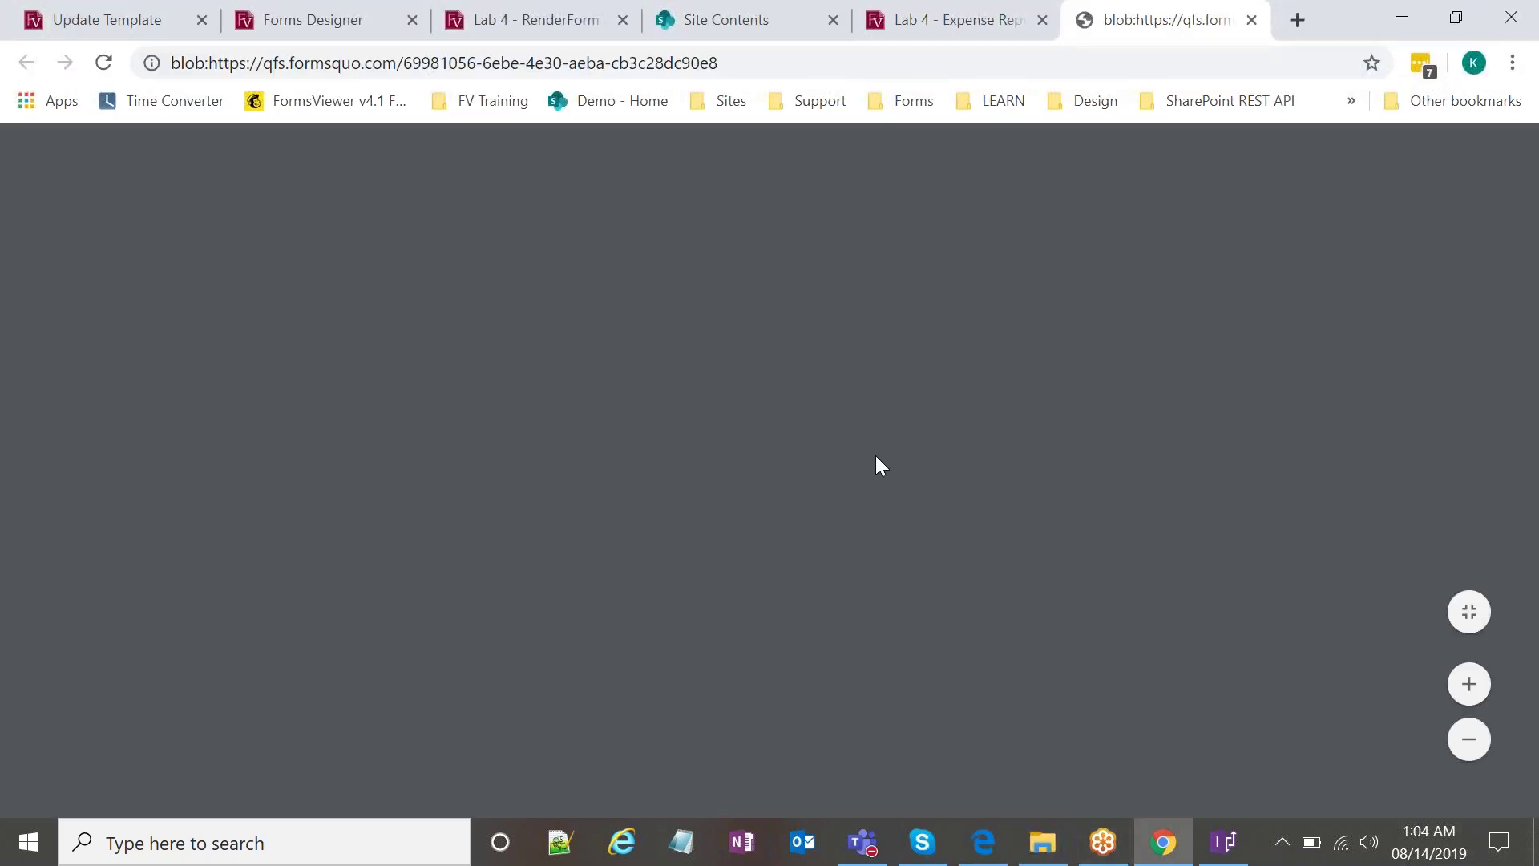
Examine the header details, expense items and receipt images in the rendered expense report PDF.
scroll(875, 450, down, 5)
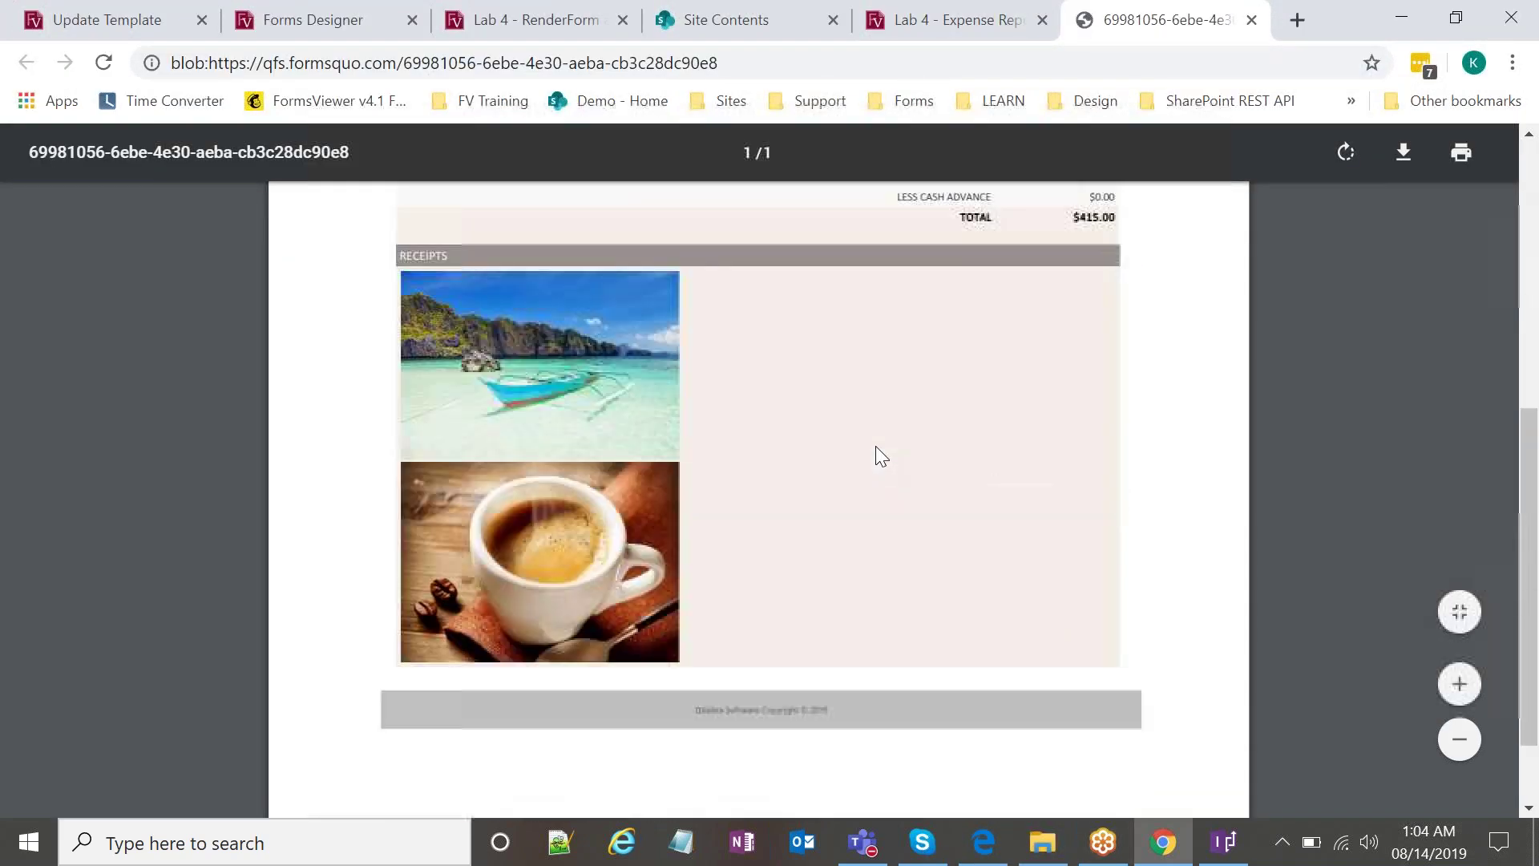
scroll(874, 448, up, 8)
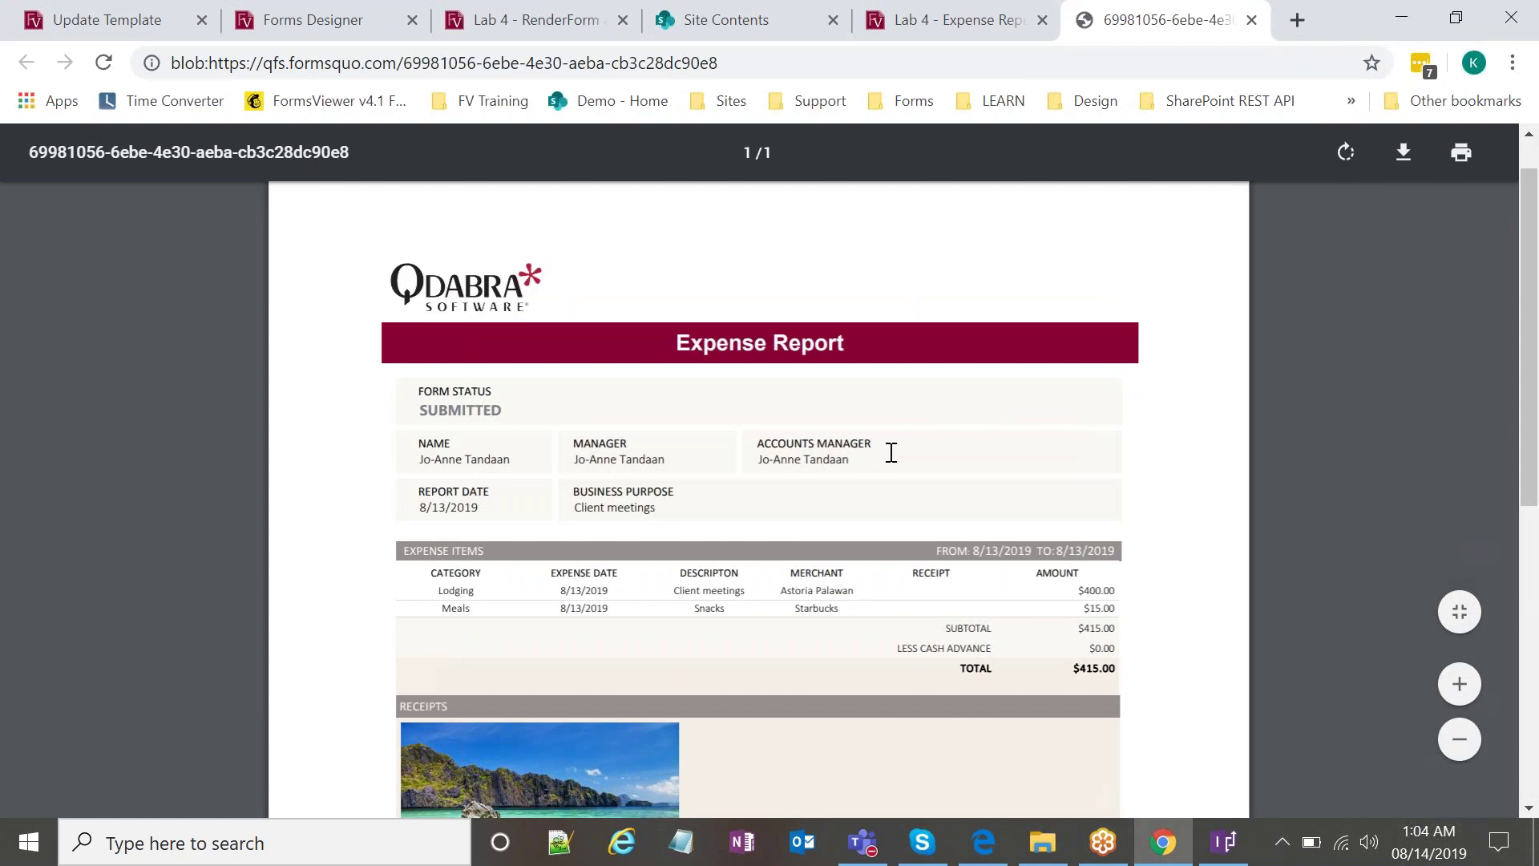
scroll(894, 450, up, 1)
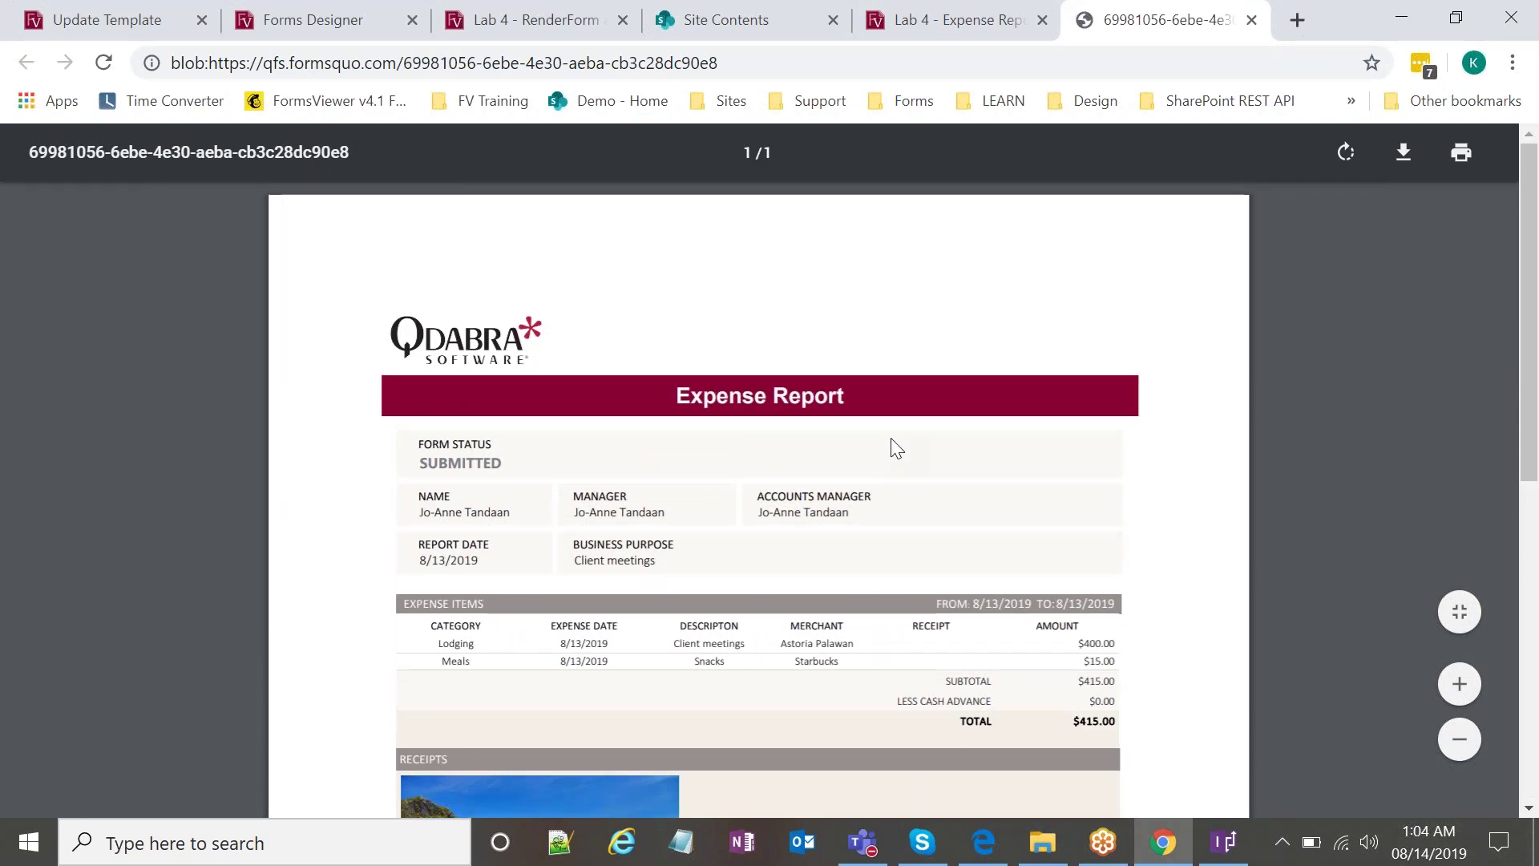
scroll(937, 458, down, 2)
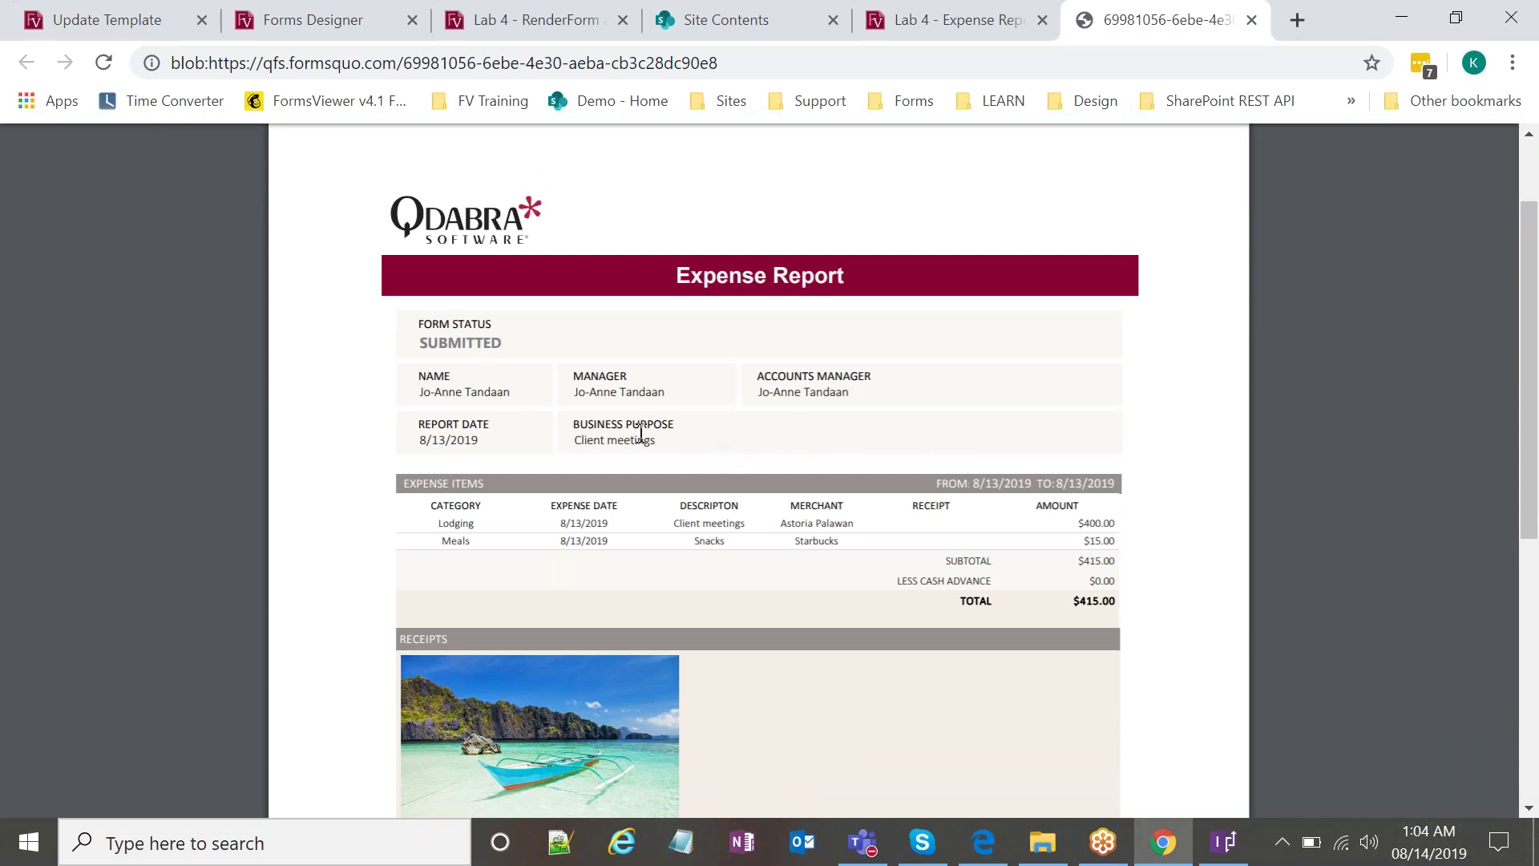
scroll(770, 449, down, 2)
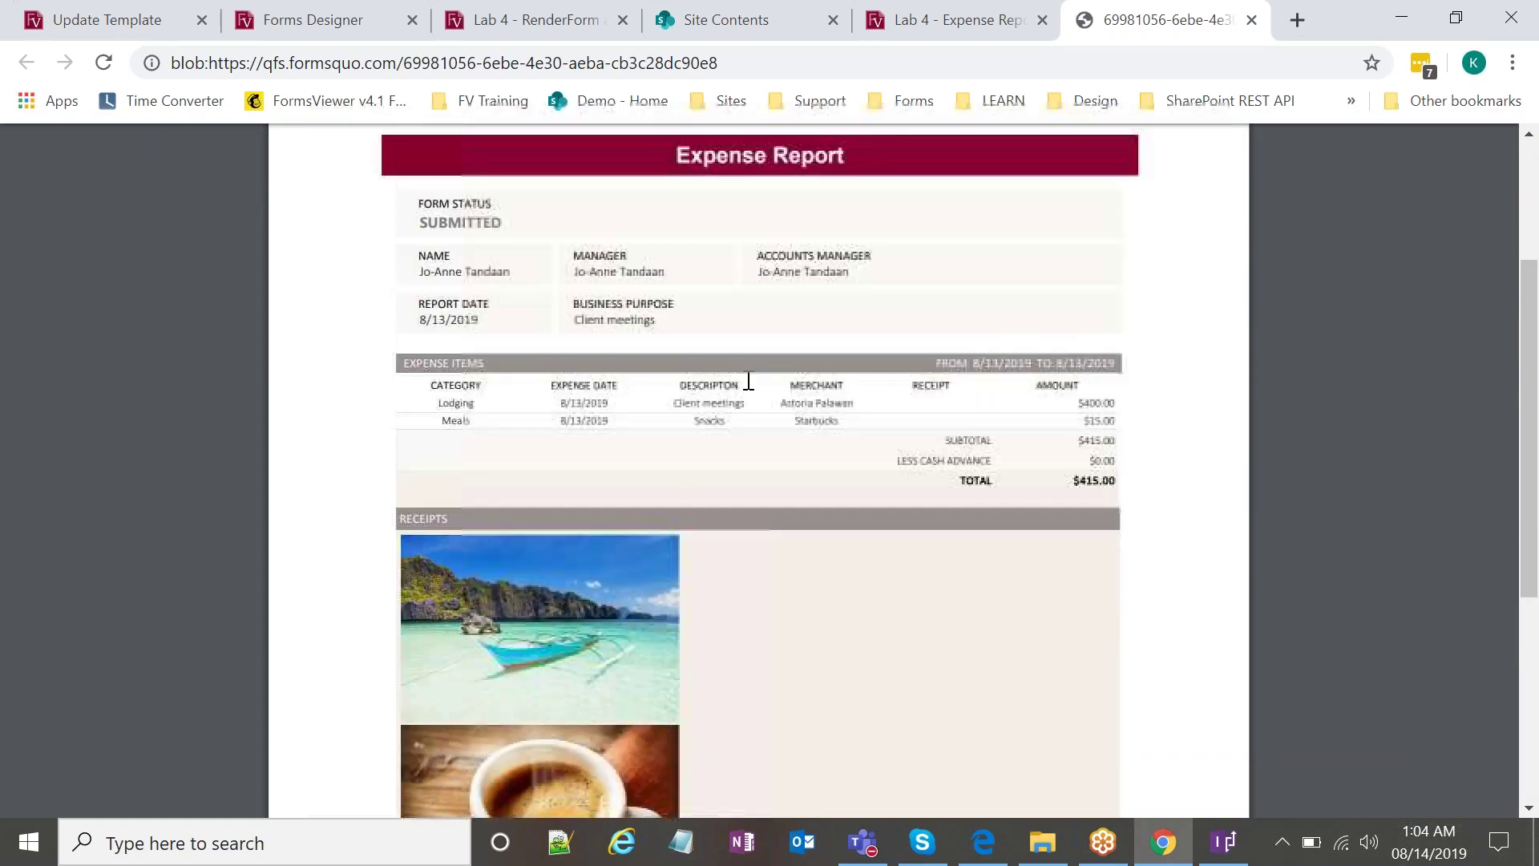
scroll(748, 382, up, 2)
scroll(748, 376, up, 2)
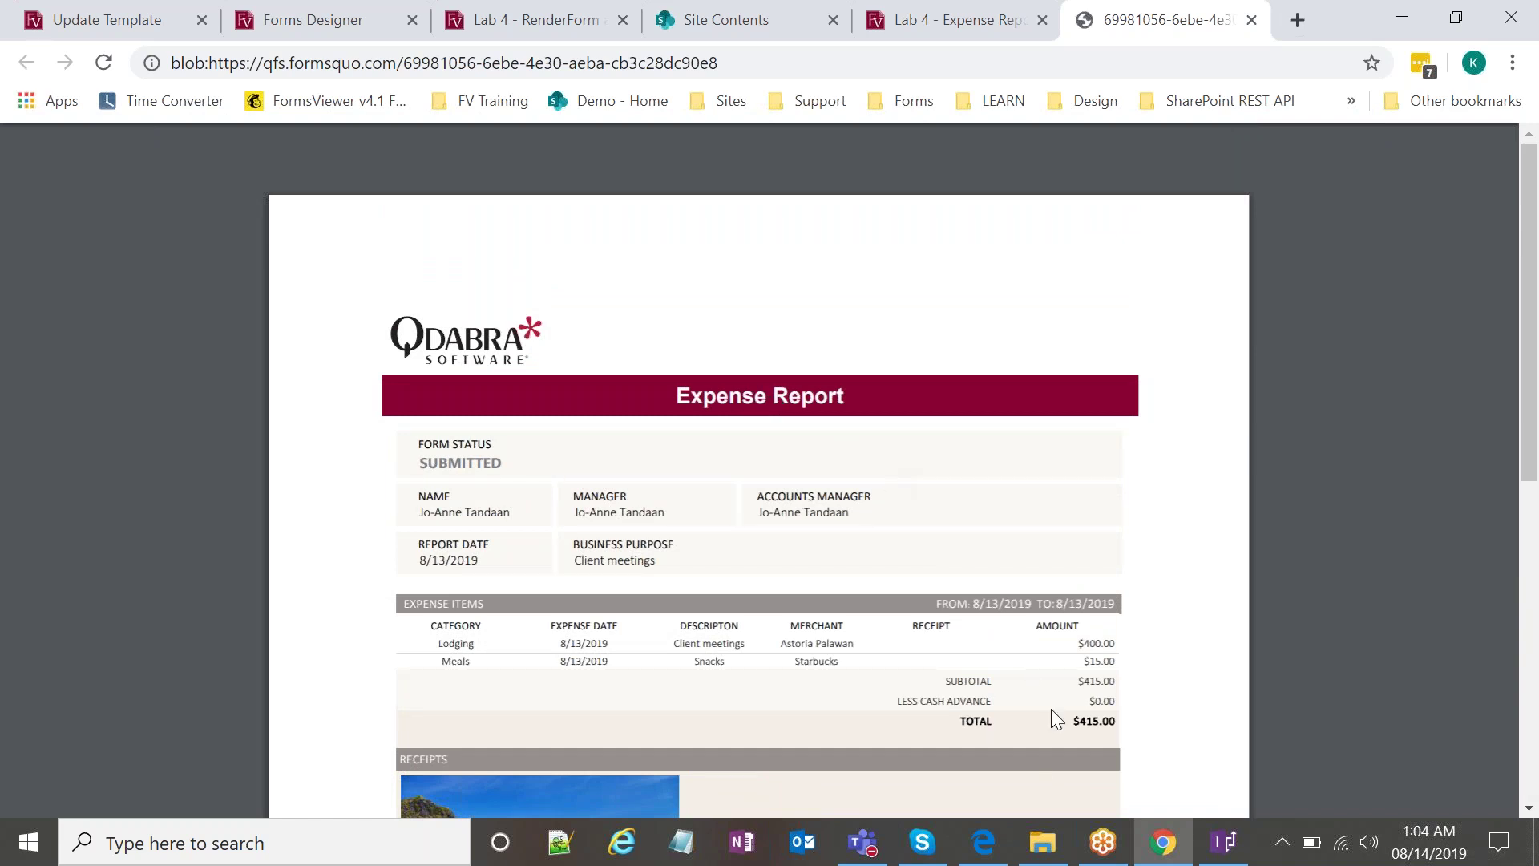
Open the Expense Report List Form End template for design from the "Print repeating data from list form" folder in File Explorer.
click(1042, 842)
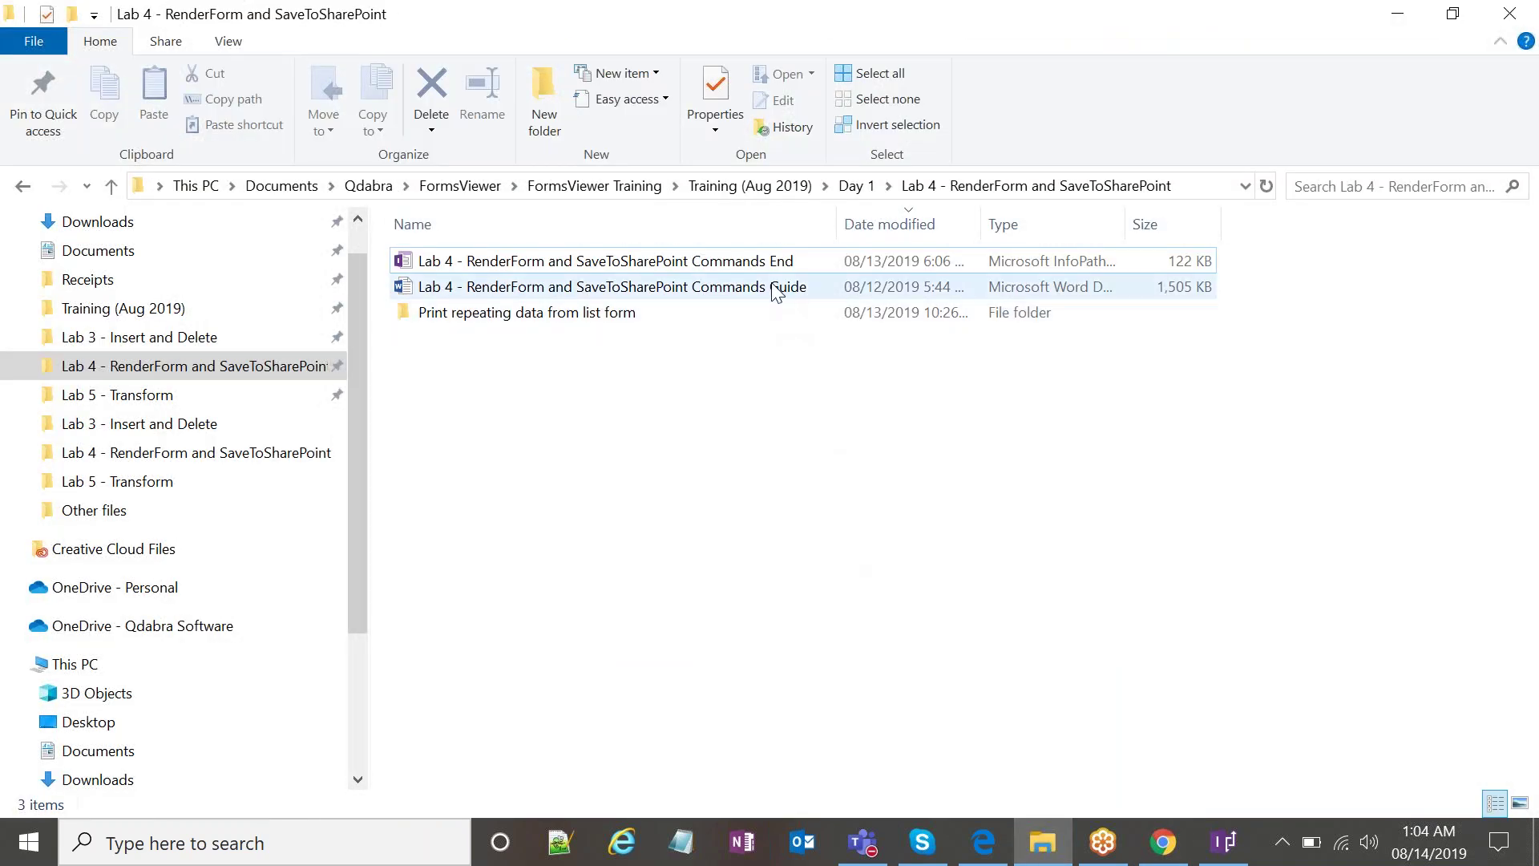
click(765, 286)
double_click(758, 260)
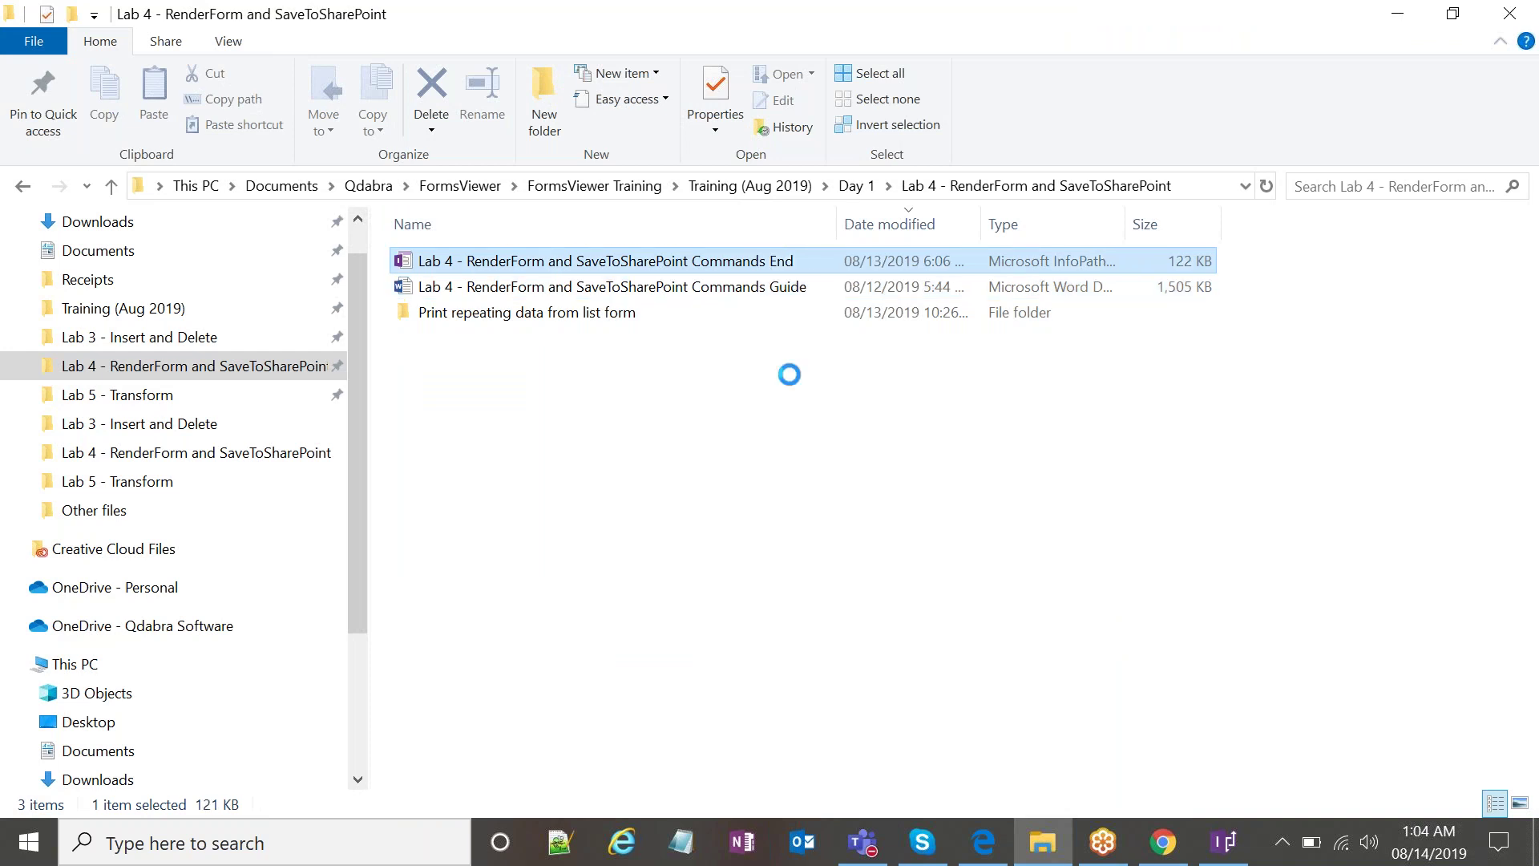
click(623, 317)
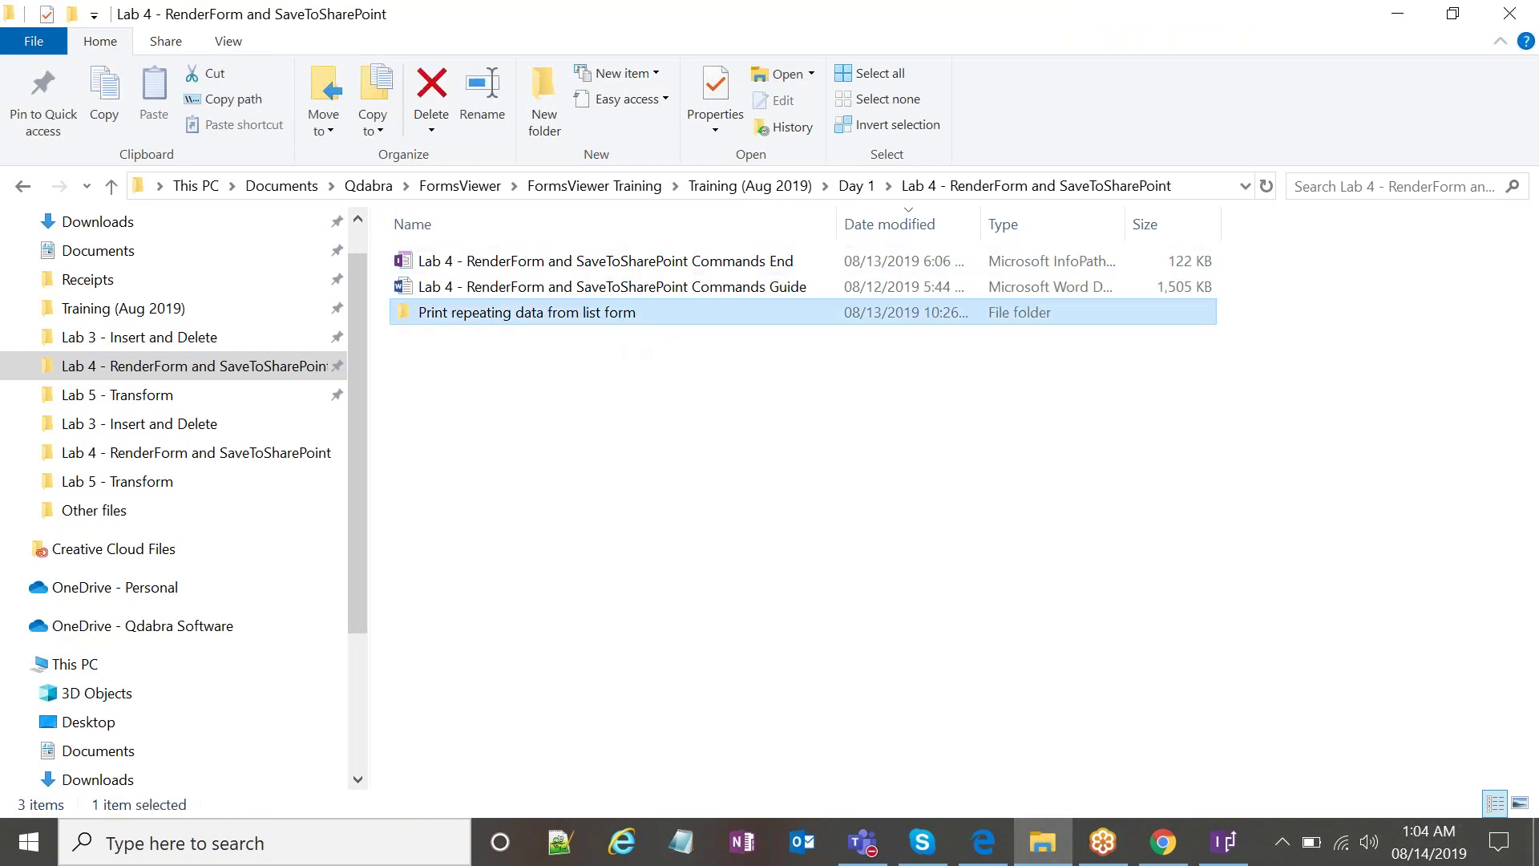
double_click(622, 312)
click(565, 288)
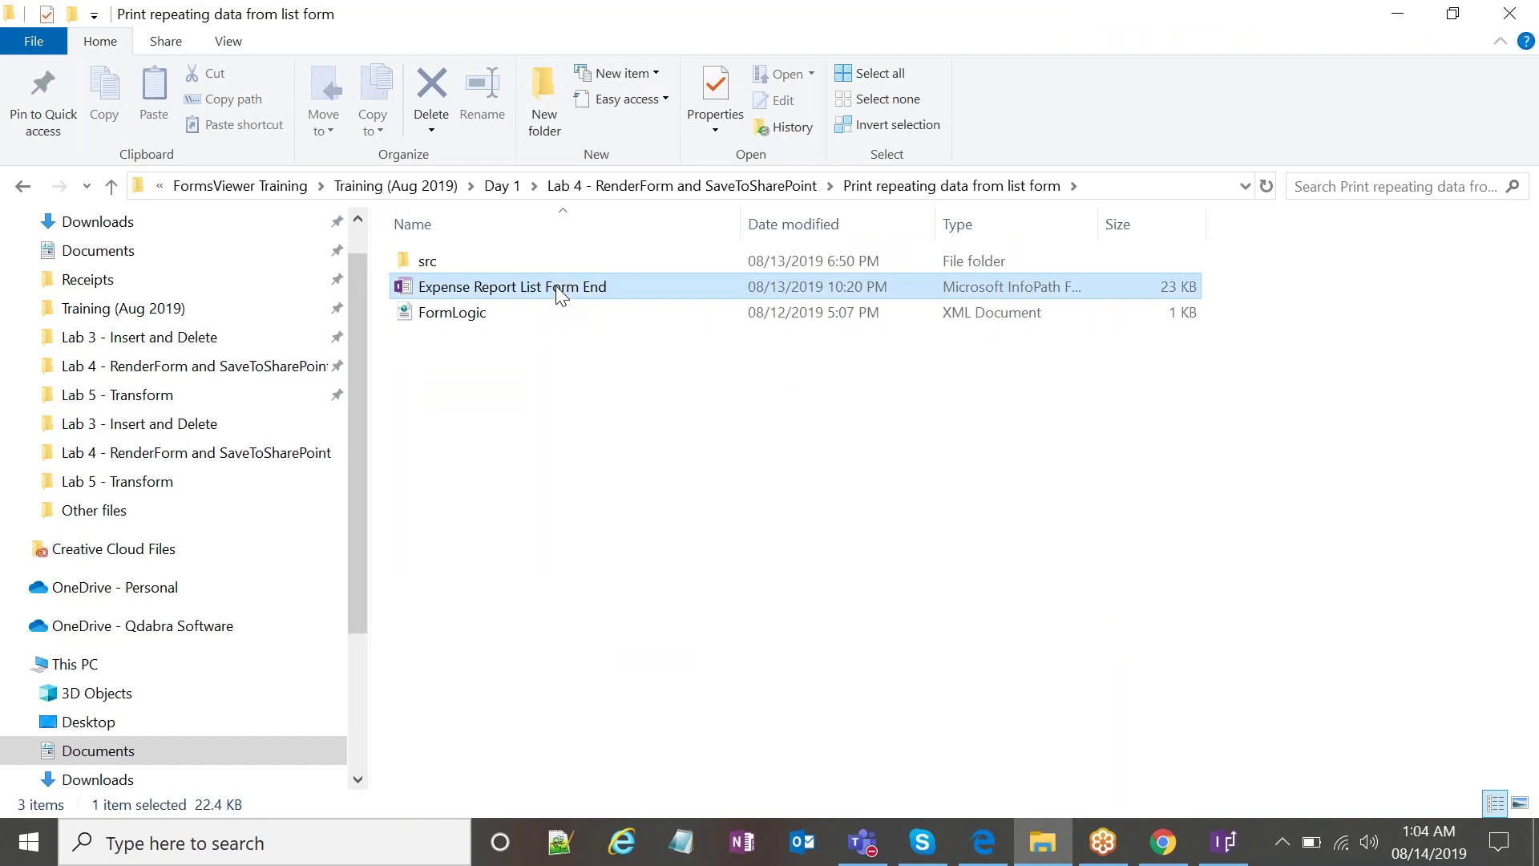
key(shift+F10)
click(606, 332)
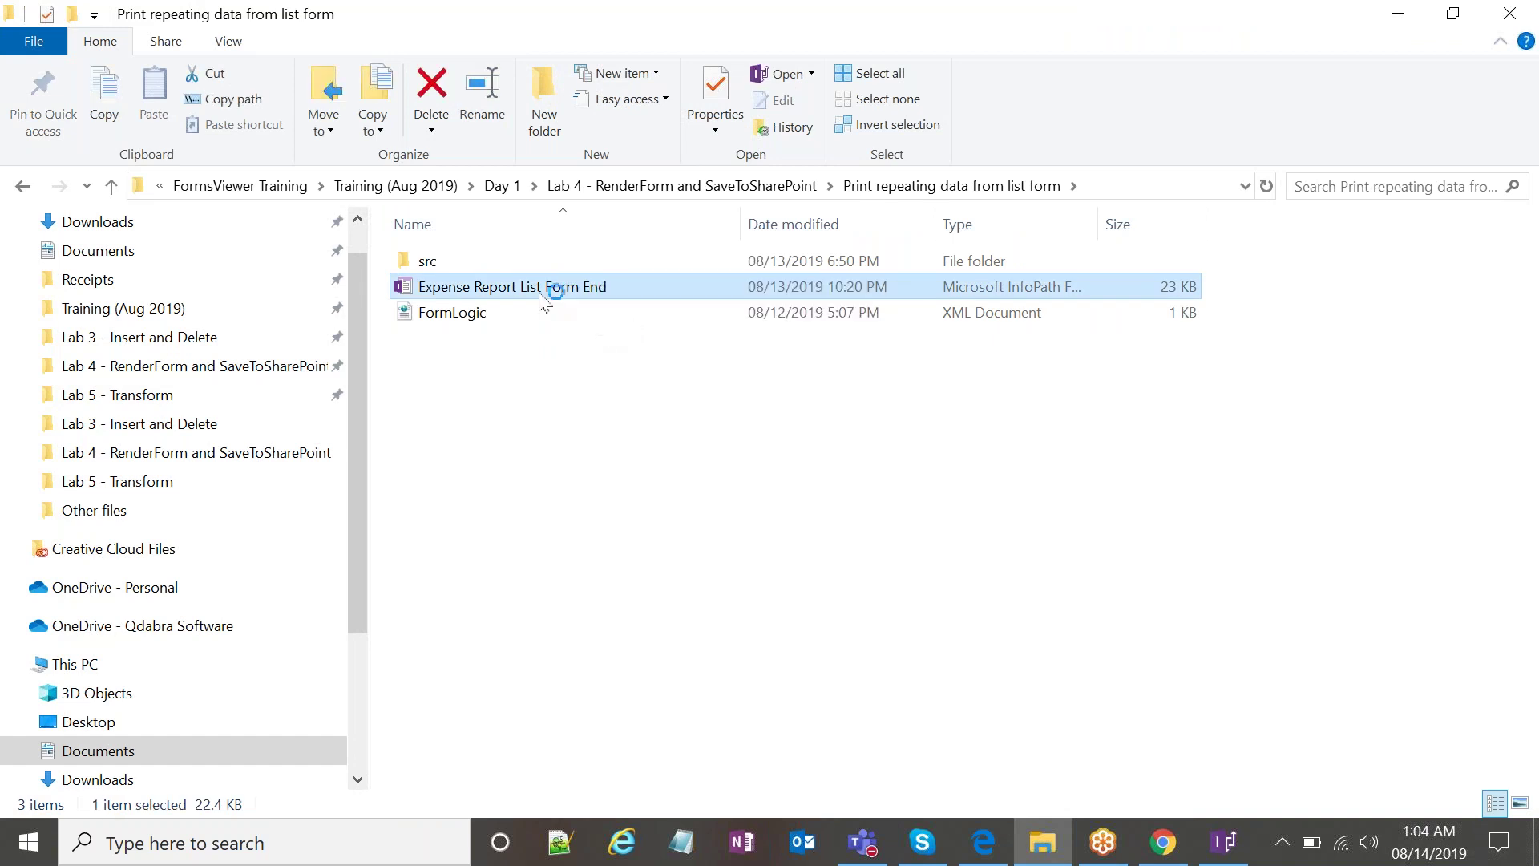
Switch to the Lab 4 guide in Edge and highlight the Customize in InfoPath instruction under Create and Modify your List Form.
click(982, 841)
scroll(864, 580, down, 1)
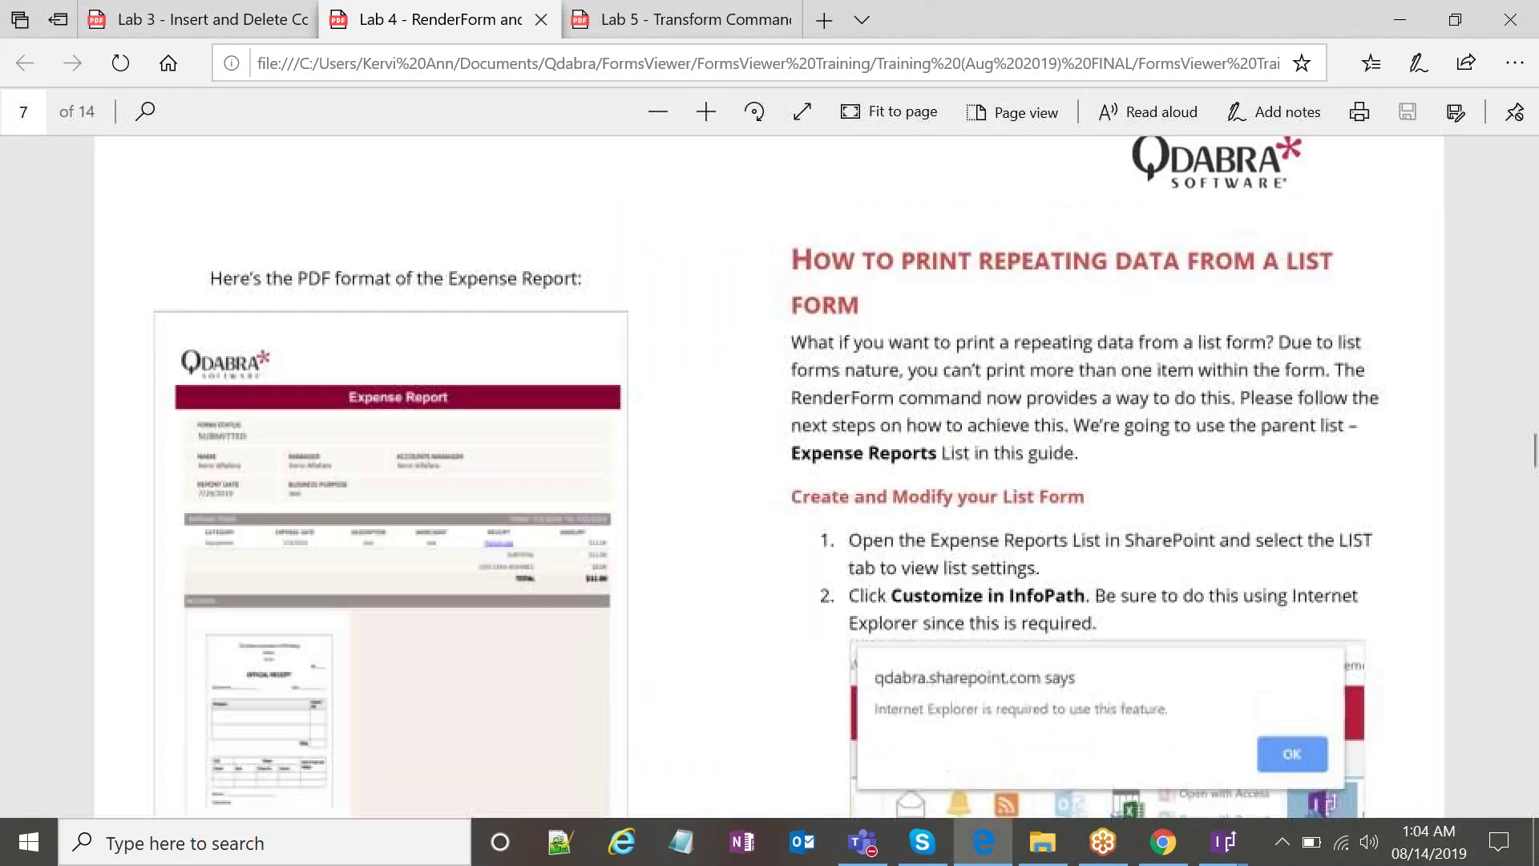
scroll(914, 345, up, 2)
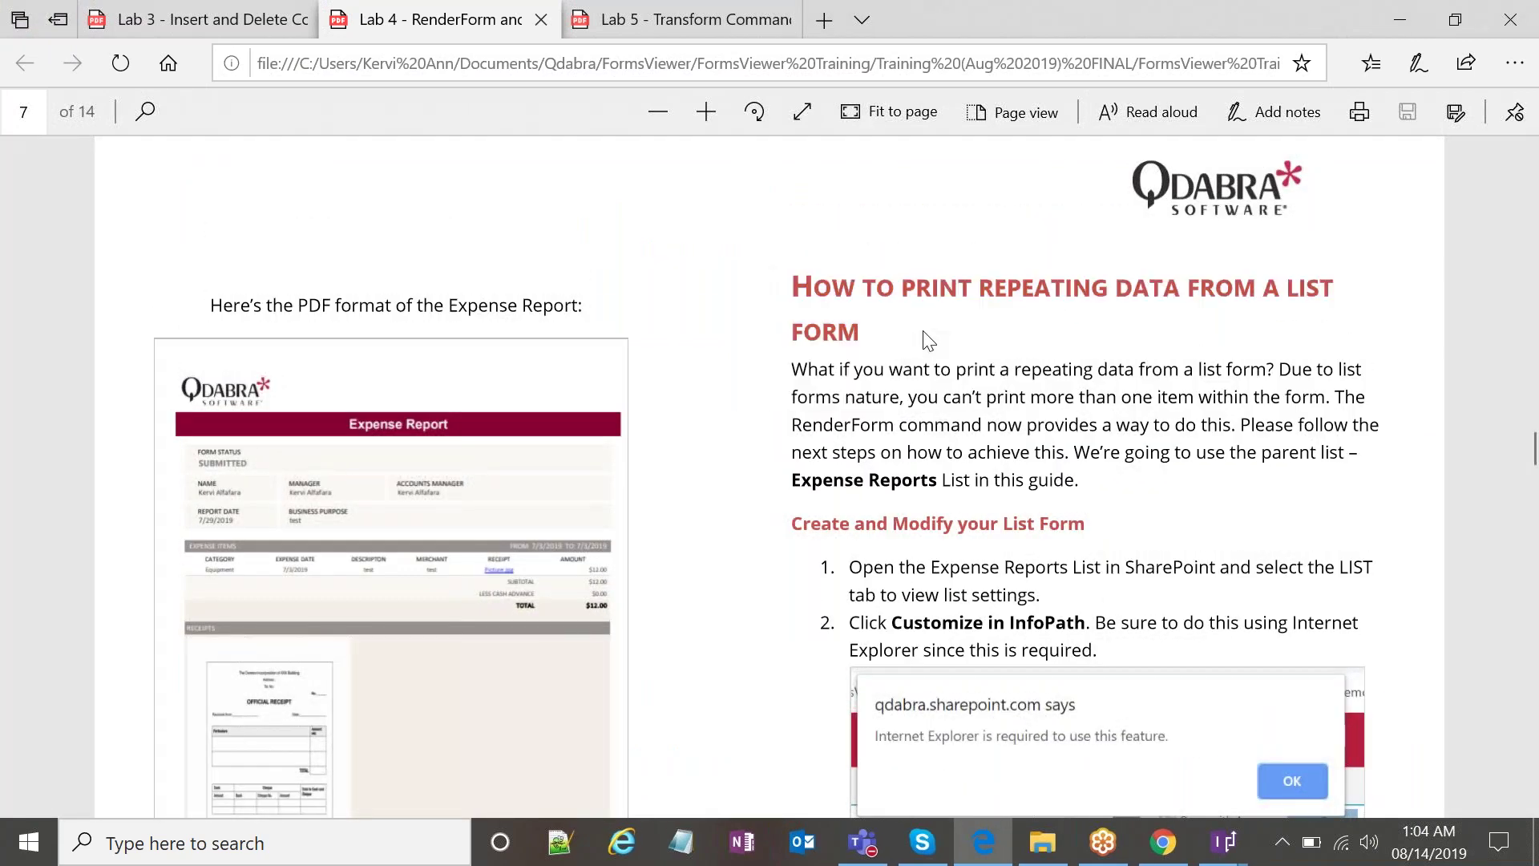
scroll(918, 337, down, 3)
drag(818, 324, 1086, 312)
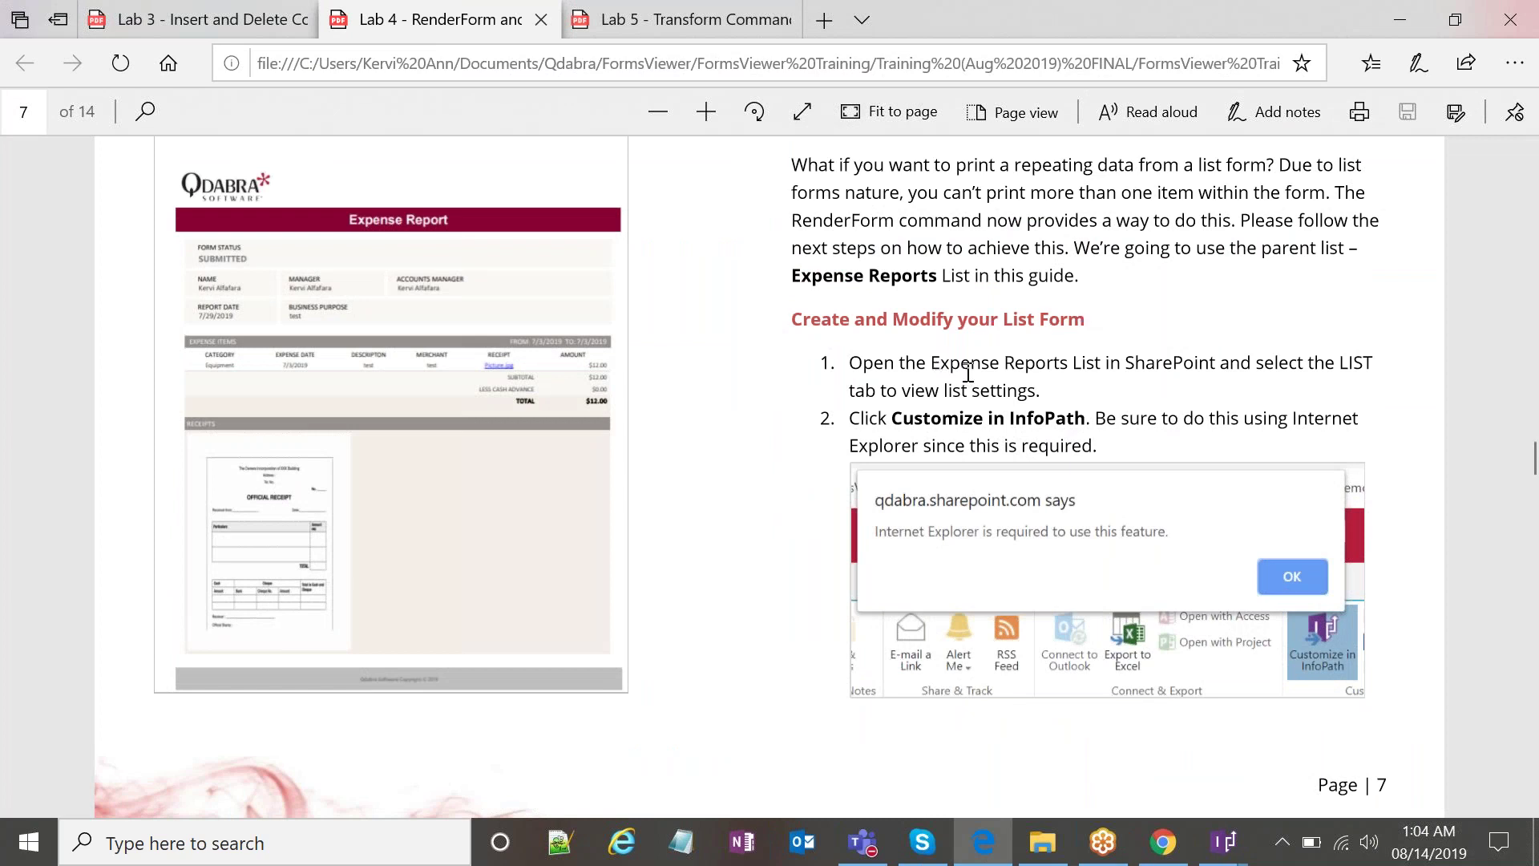
drag(938, 325, 1046, 323)
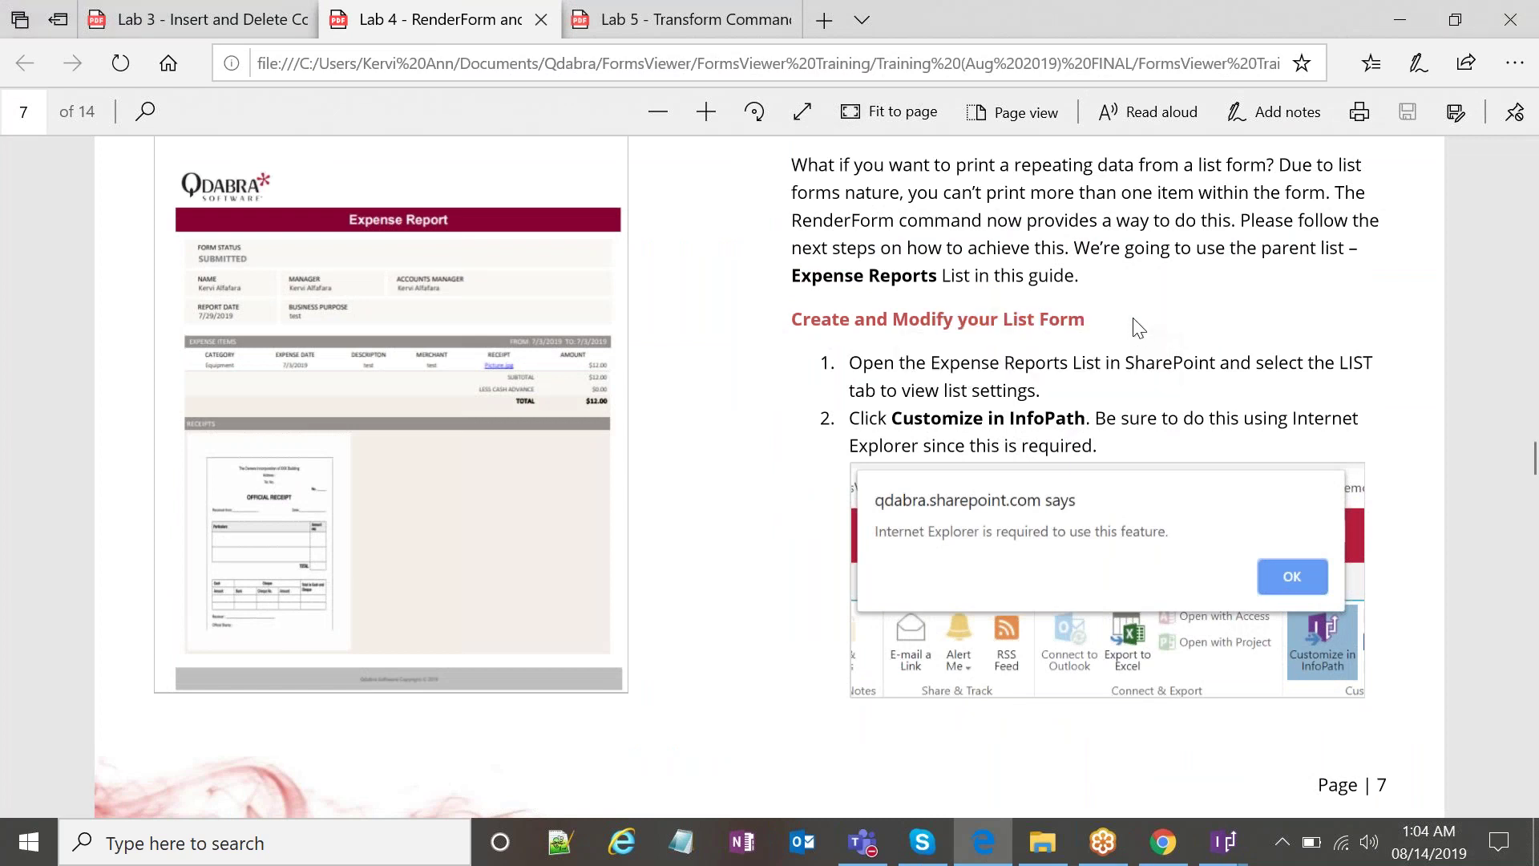
scroll(1138, 327, down, 1)
drag(958, 320, 1087, 319)
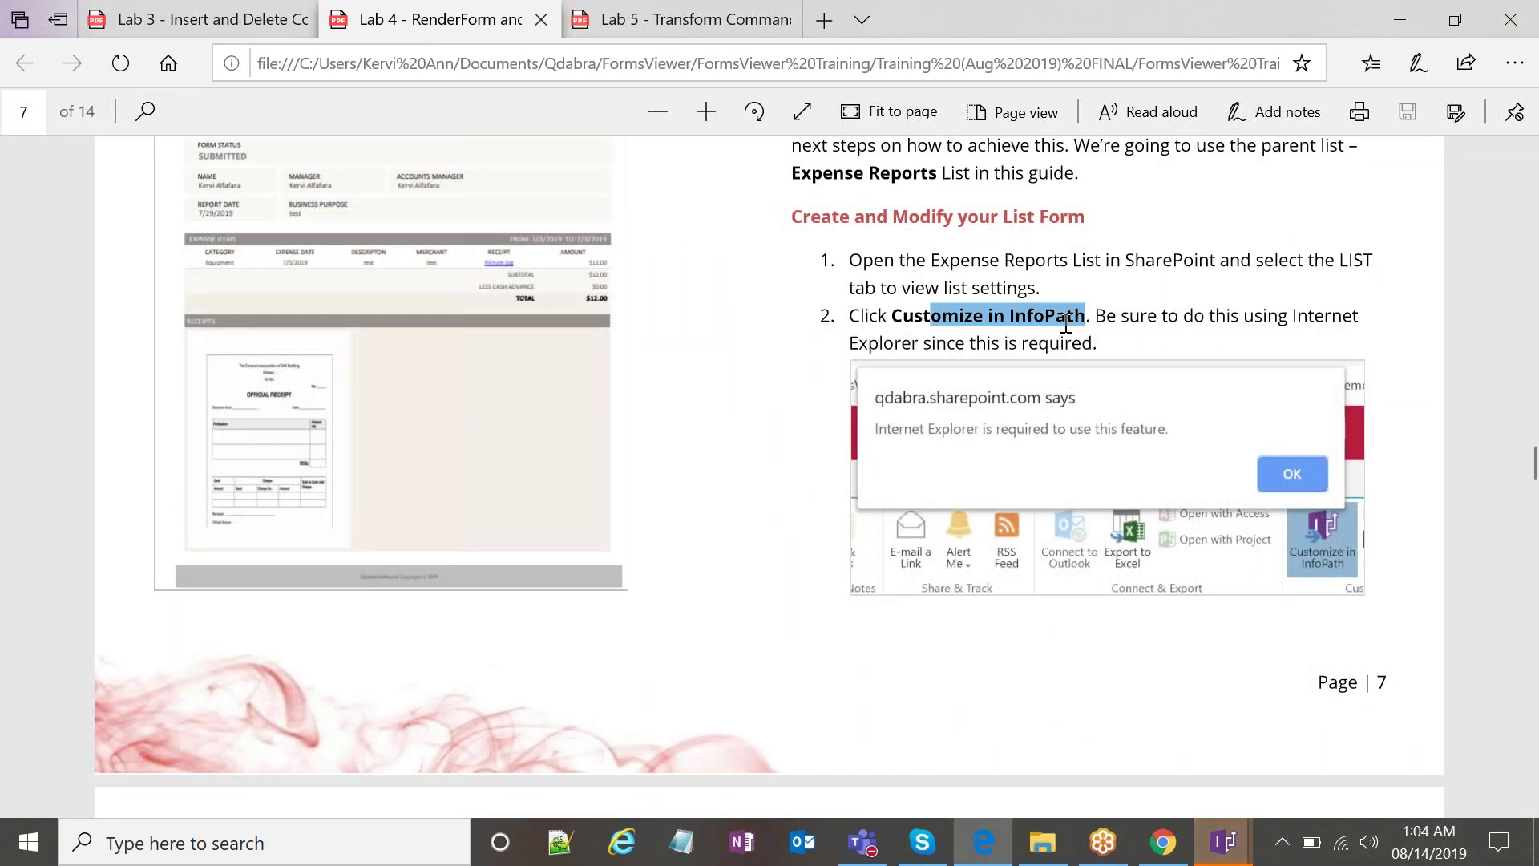
click(1131, 312)
Review the guide's steps for designing the list form and adding a data source for the child list.
scroll(1135, 307, down, 10)
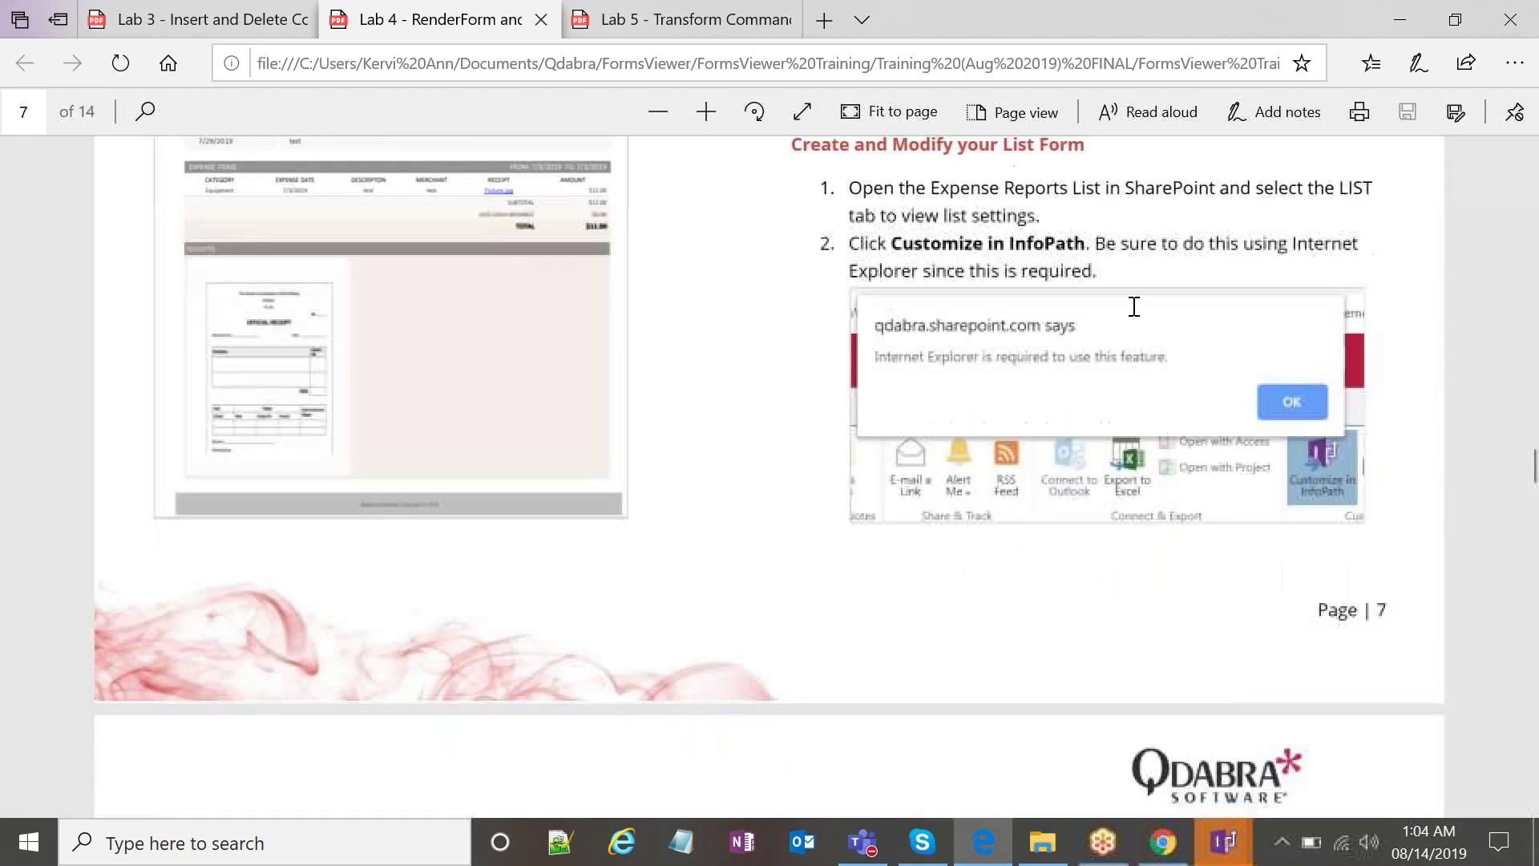
scroll(749, 419, up, 1)
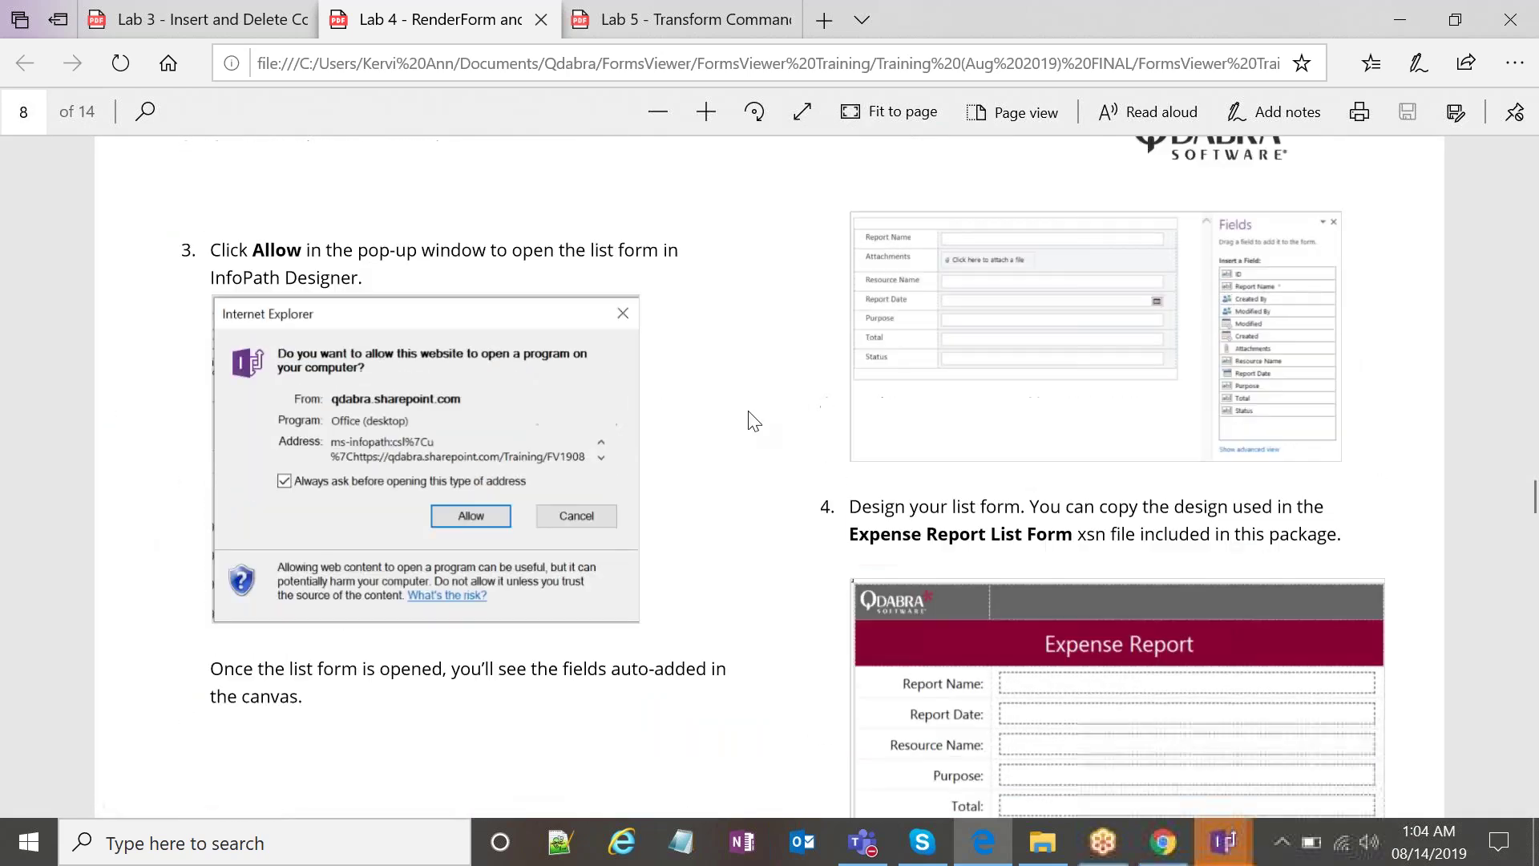
scroll(749, 419, down, 2)
scroll(879, 421, up, 1)
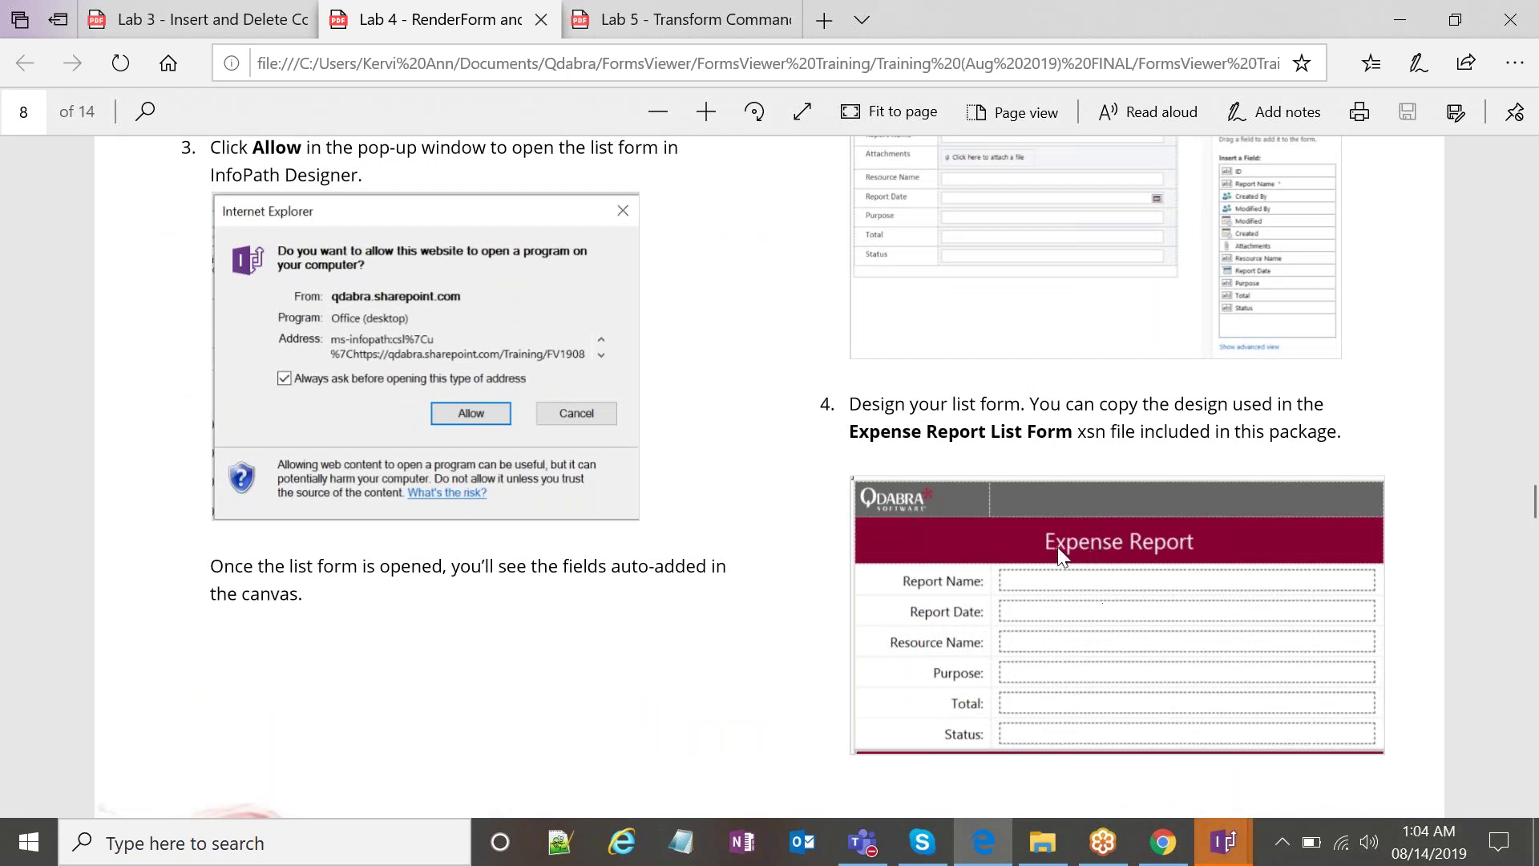
scroll(1024, 553, down, 10)
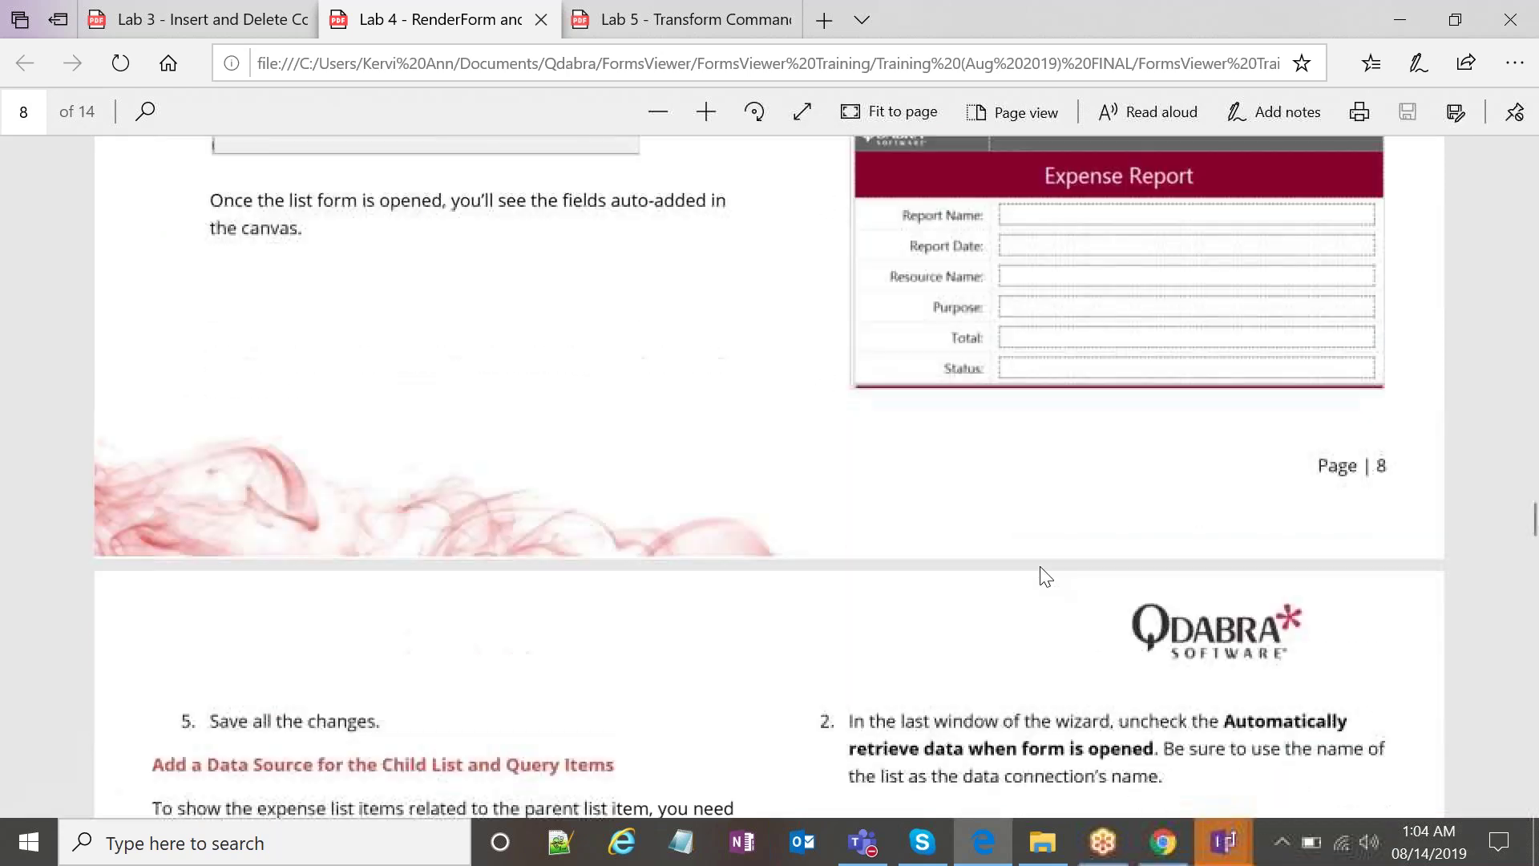
scroll(1112, 537, down, 5)
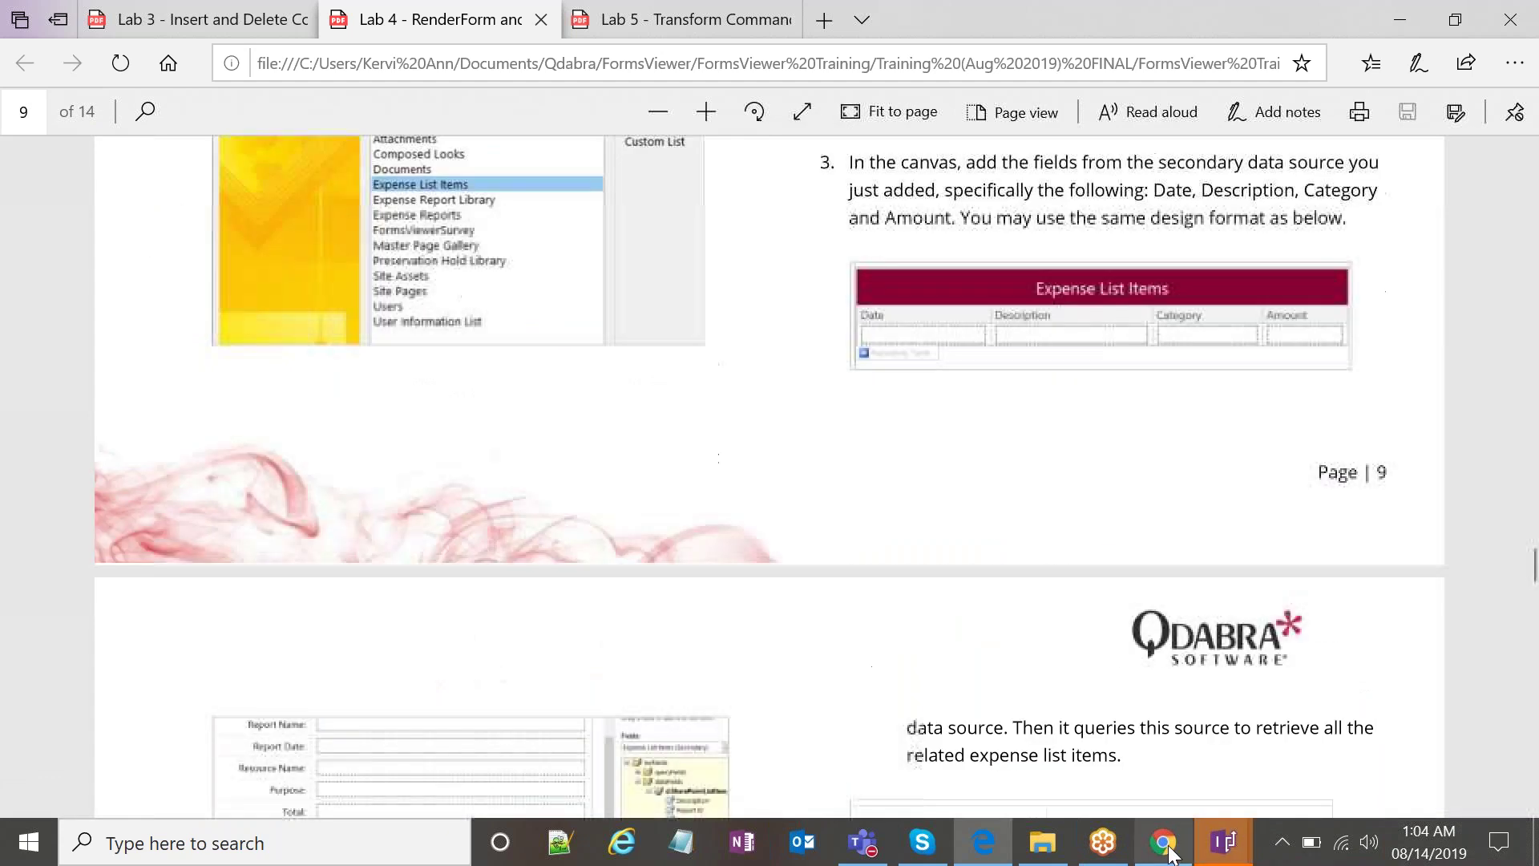
Switch to the list form in InfoPath, widen the rules area, and show the Print button's Generate PDF and Get Expense Report XML rules.
mouse_move(1224, 841)
click(1331, 762)
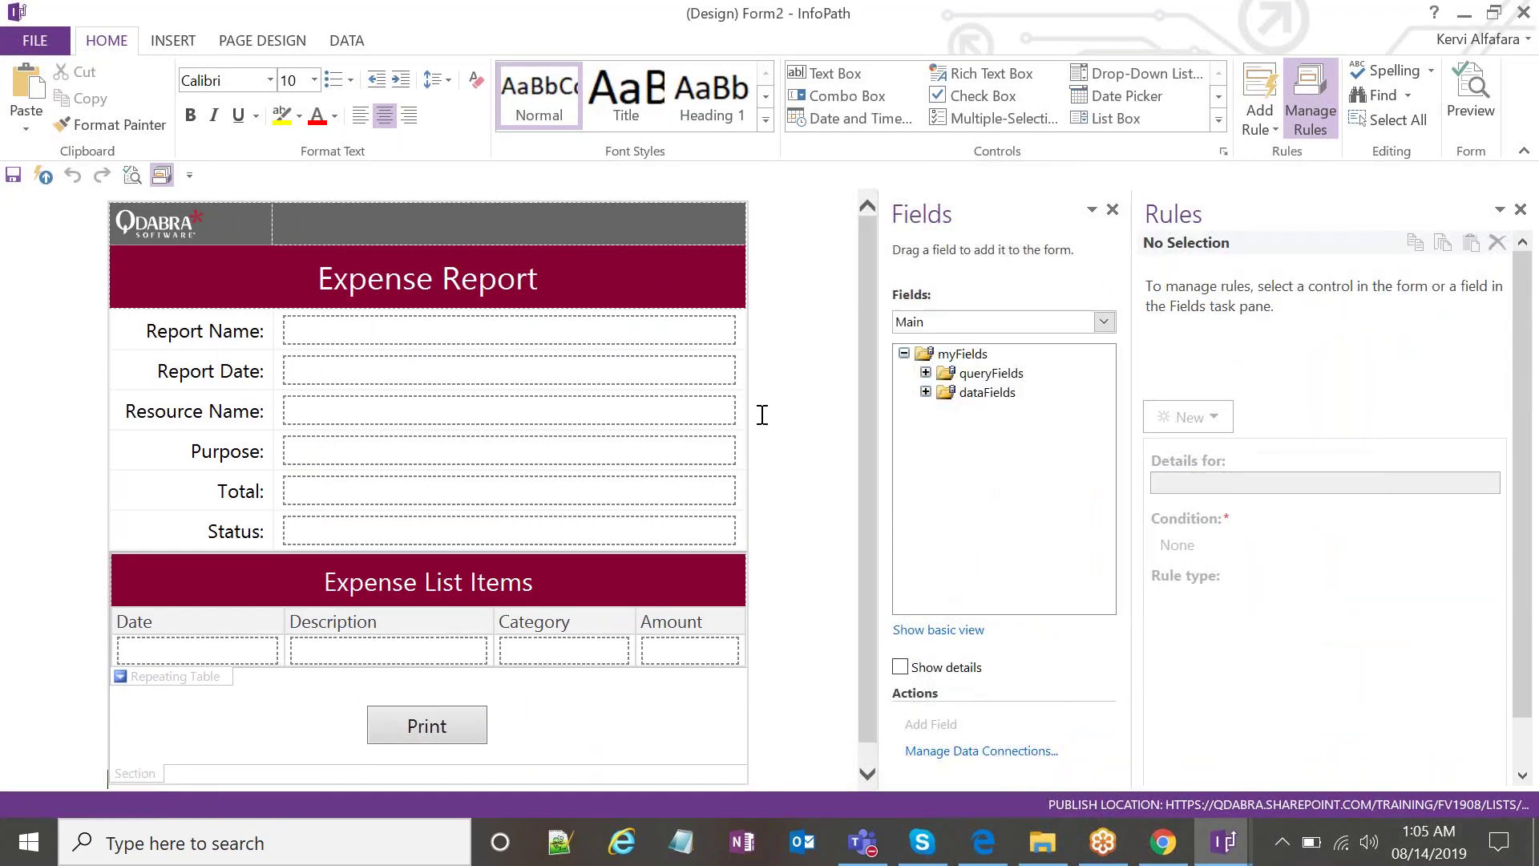
scroll(759, 415, down, 1)
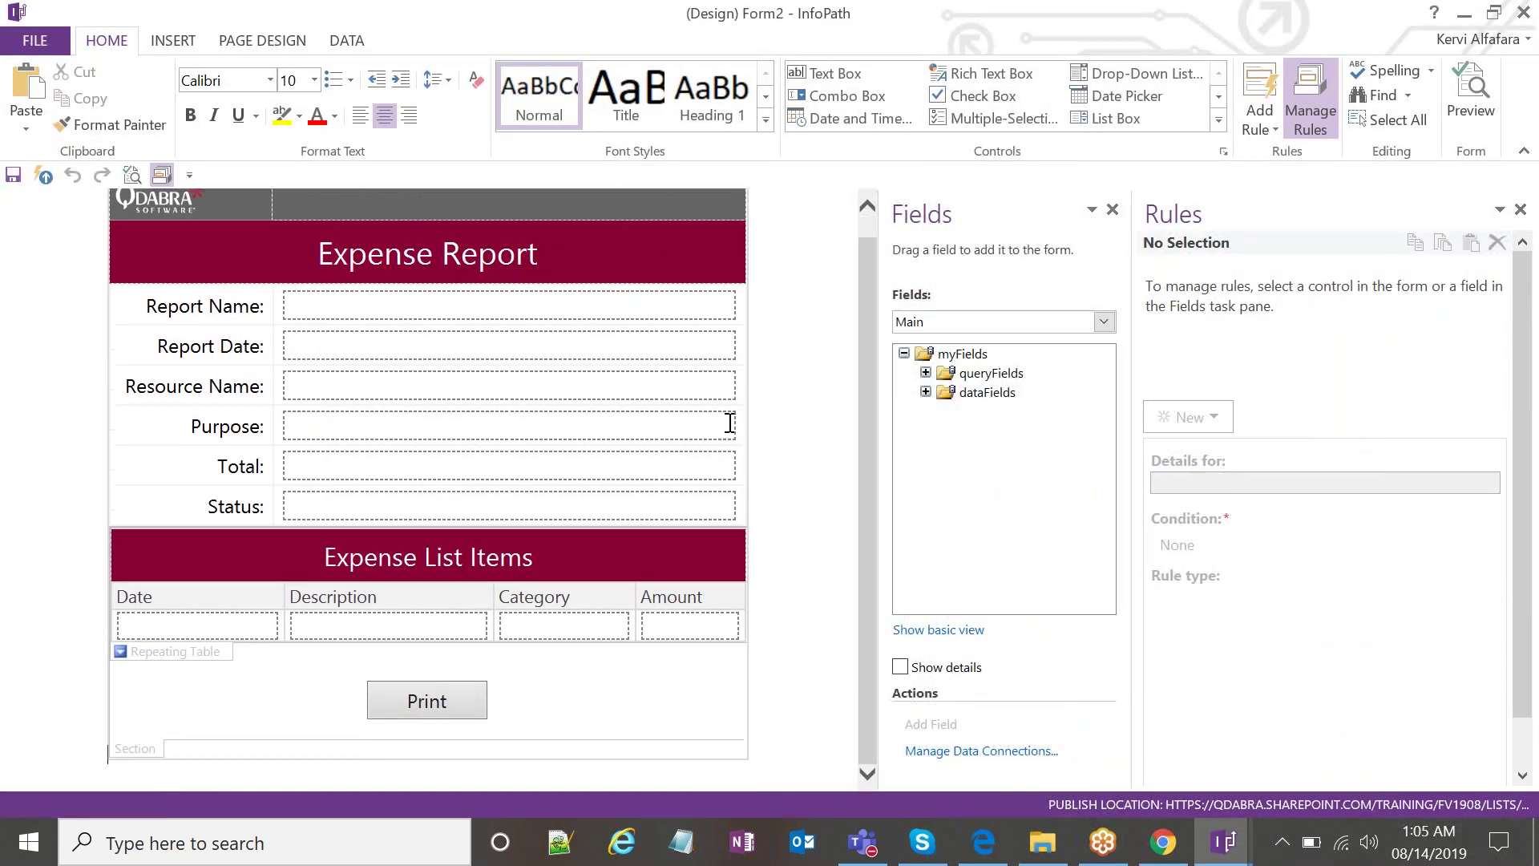
click(449, 709)
drag(1130, 385, 922, 383)
click(996, 321)
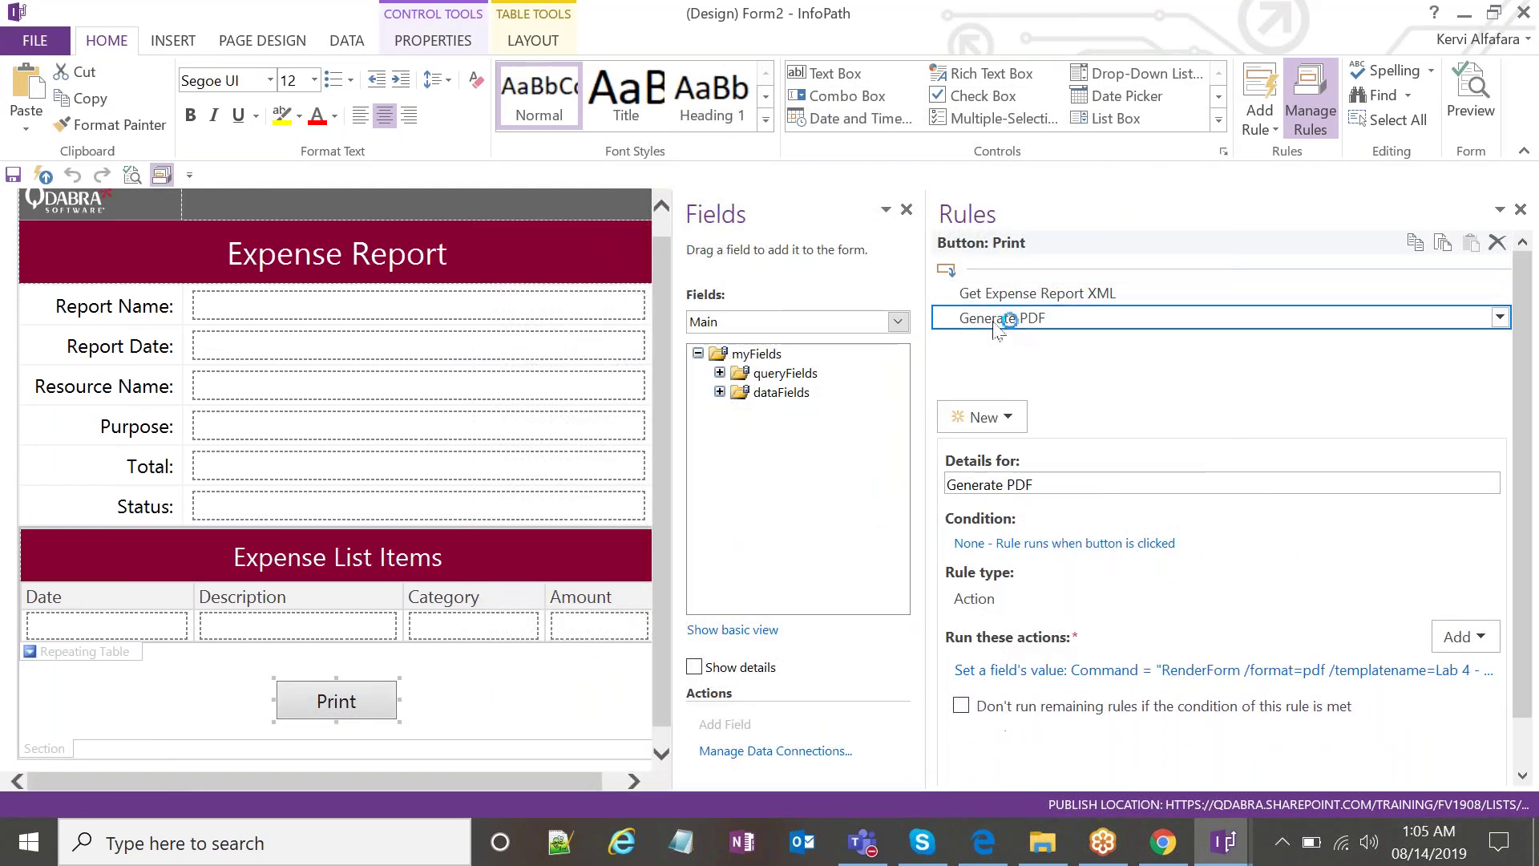
click(996, 297)
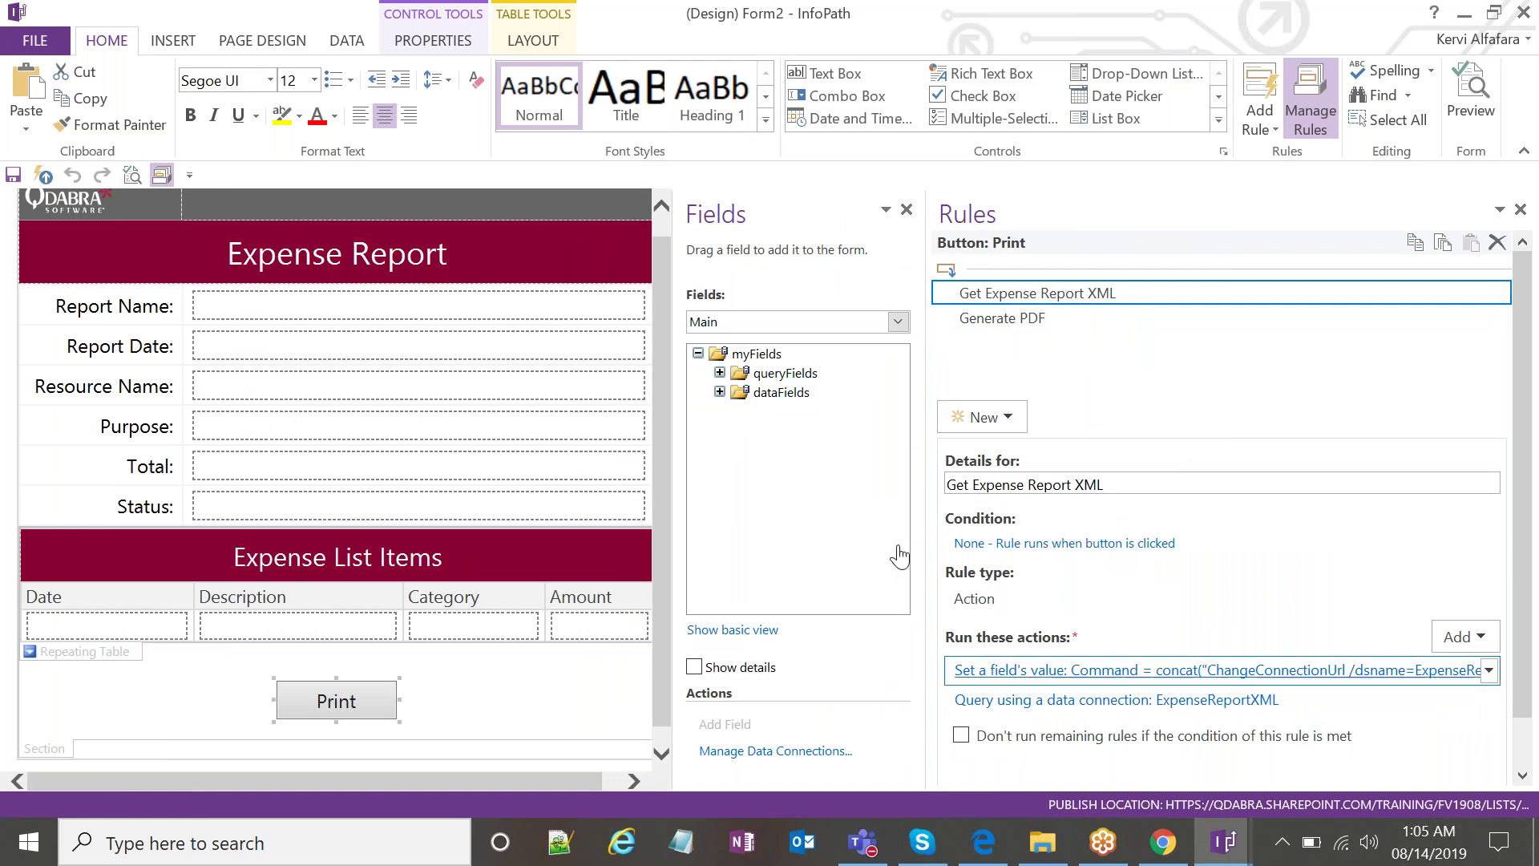
Open the ChangeConnectionUrl formula of the Get Expense Report XML rule and highlight the dsname value ExpenseReportXML.
click(1074, 669)
click(1042, 426)
double_click(513, 310)
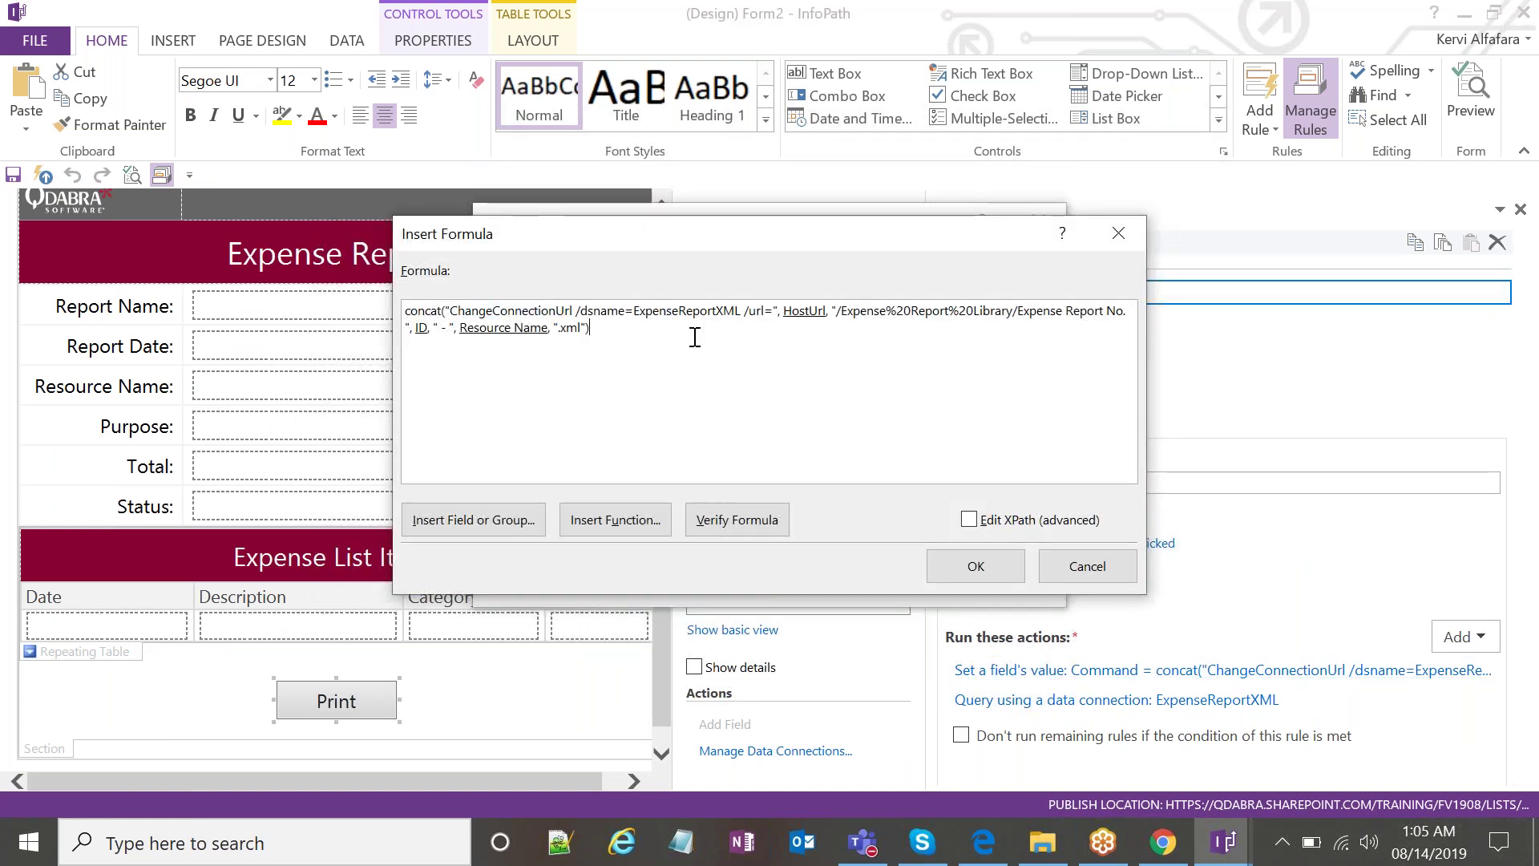
double_click(689, 311)
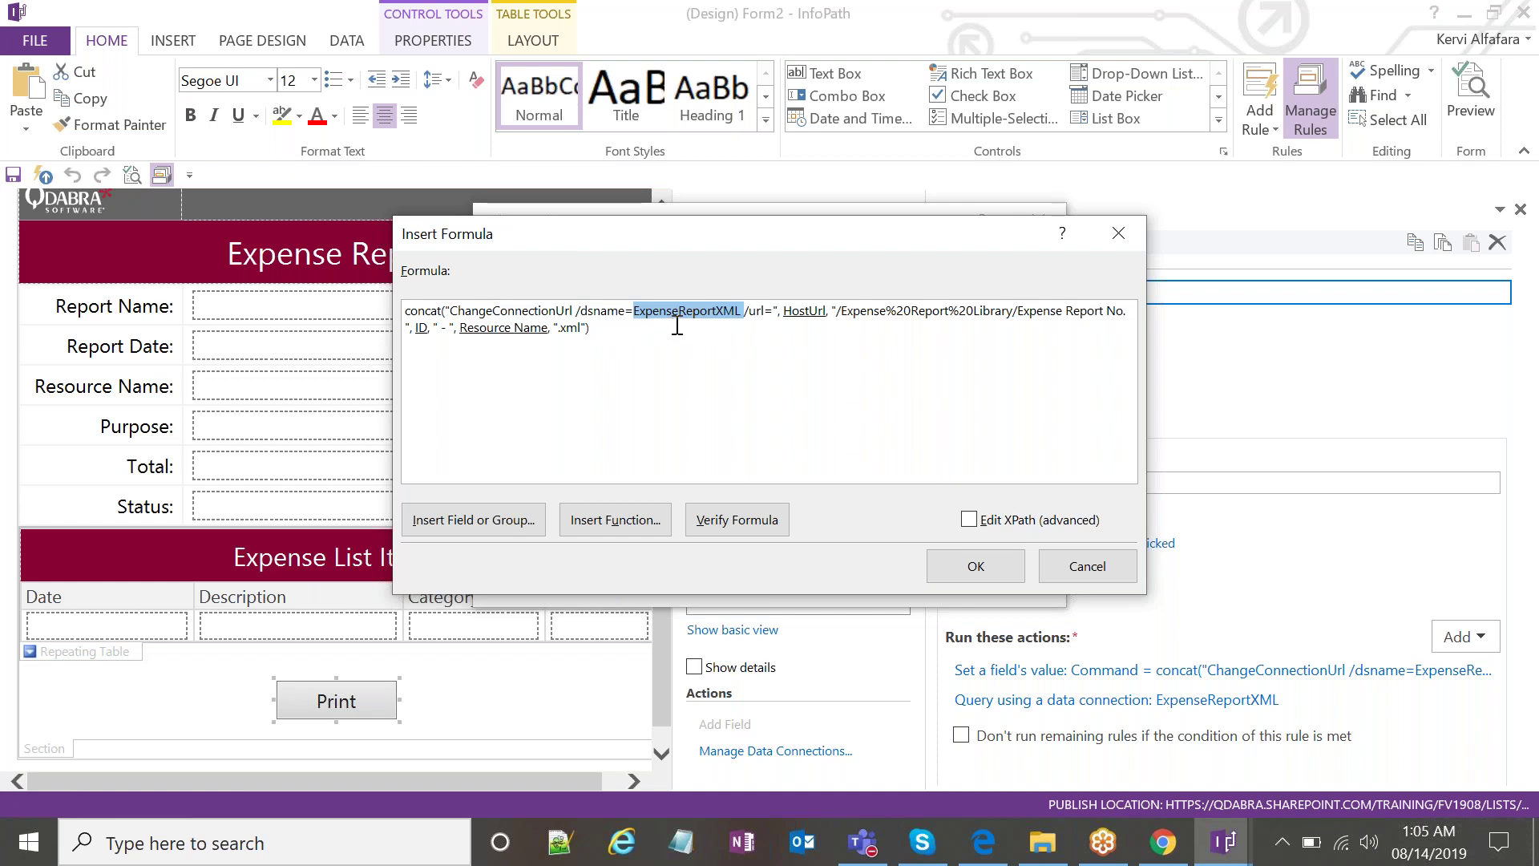
Close the ChangeConnectionUrl formula and examine the ExpenseReportXML connection in the form's data connections.
click(677, 325)
double_click(695, 311)
click(728, 337)
click(1120, 235)
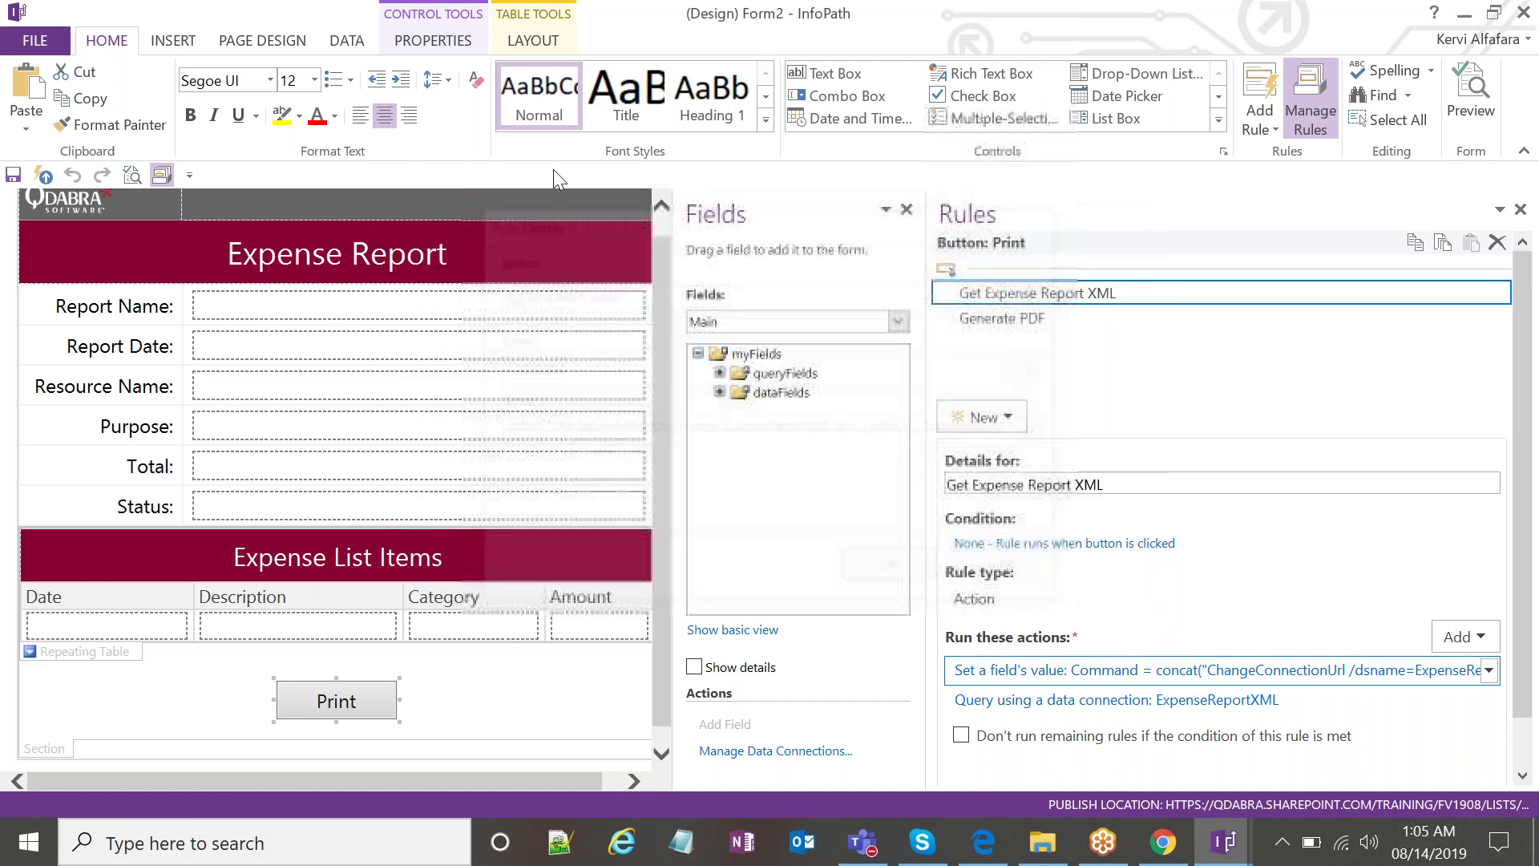
click(346, 40)
click(577, 104)
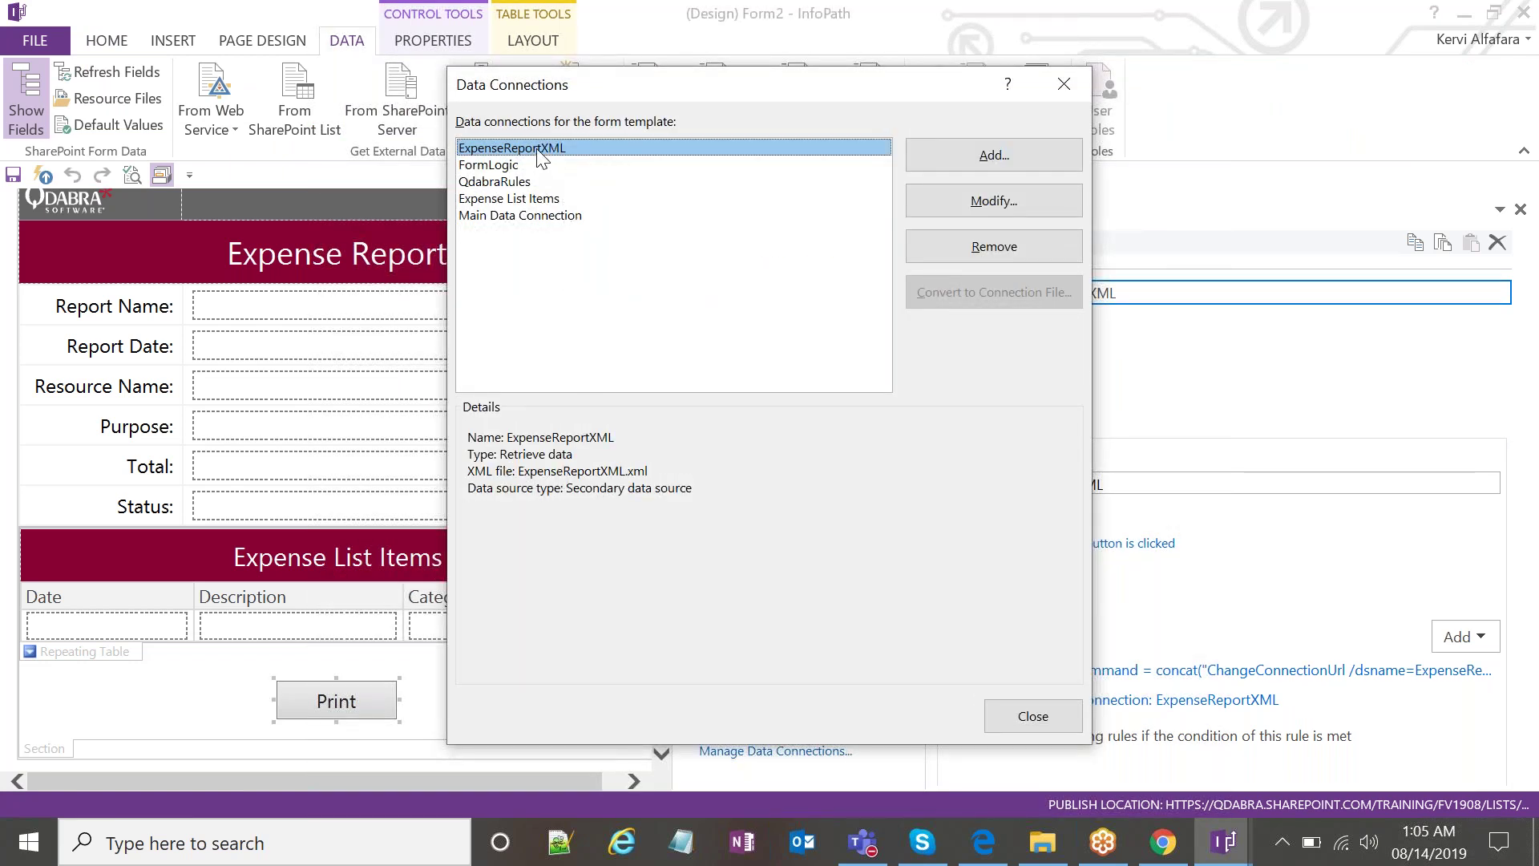
click(1064, 83)
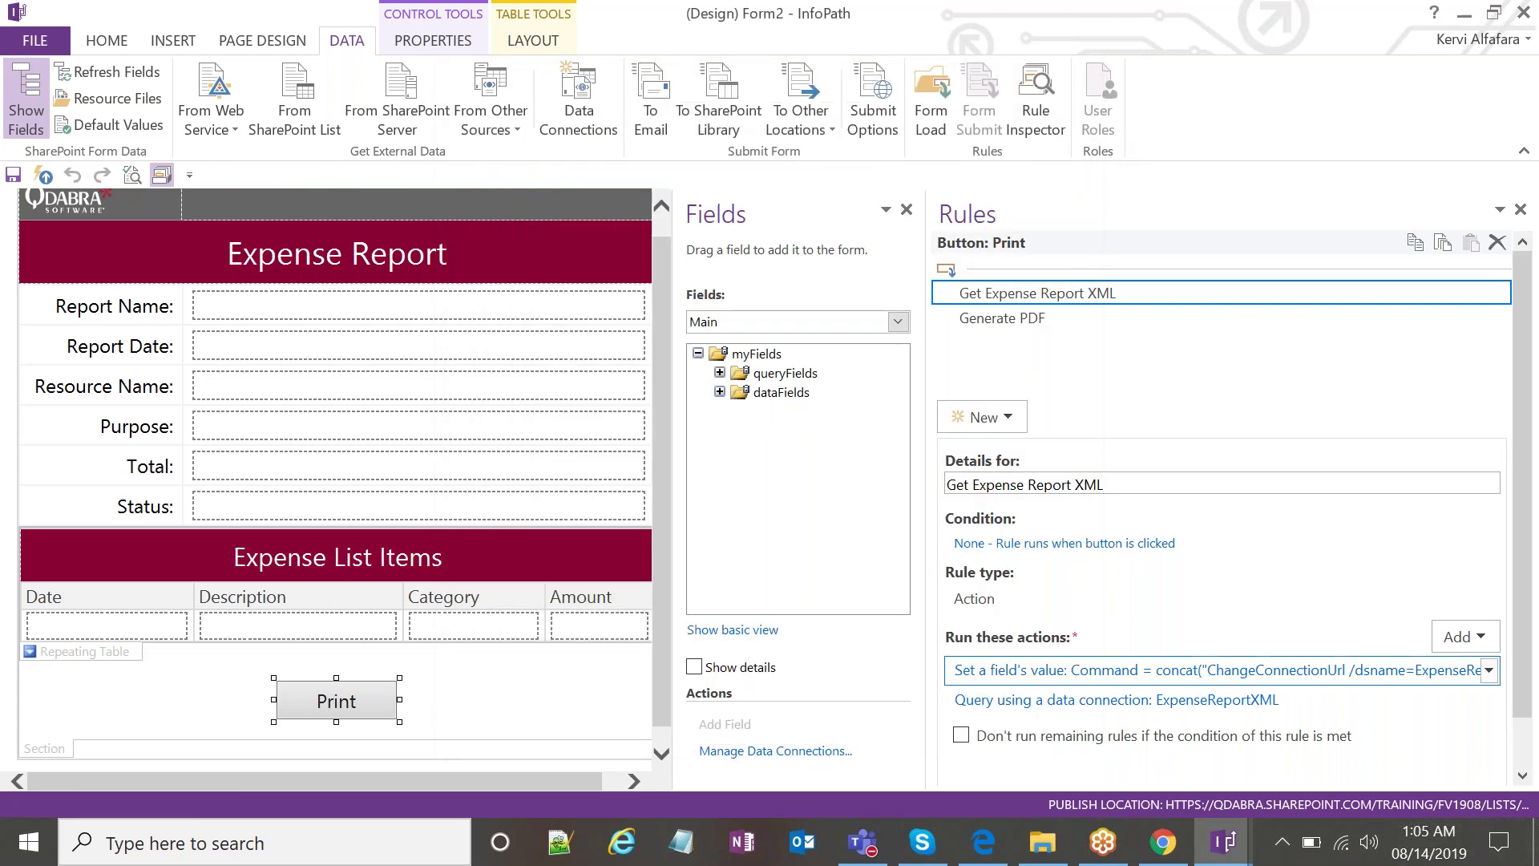
Switch to File Explorer and locate the Lab 4 - RenderForm and SaveToSharePoint Commands End form template in the Lab 4 folder.
click(1044, 841)
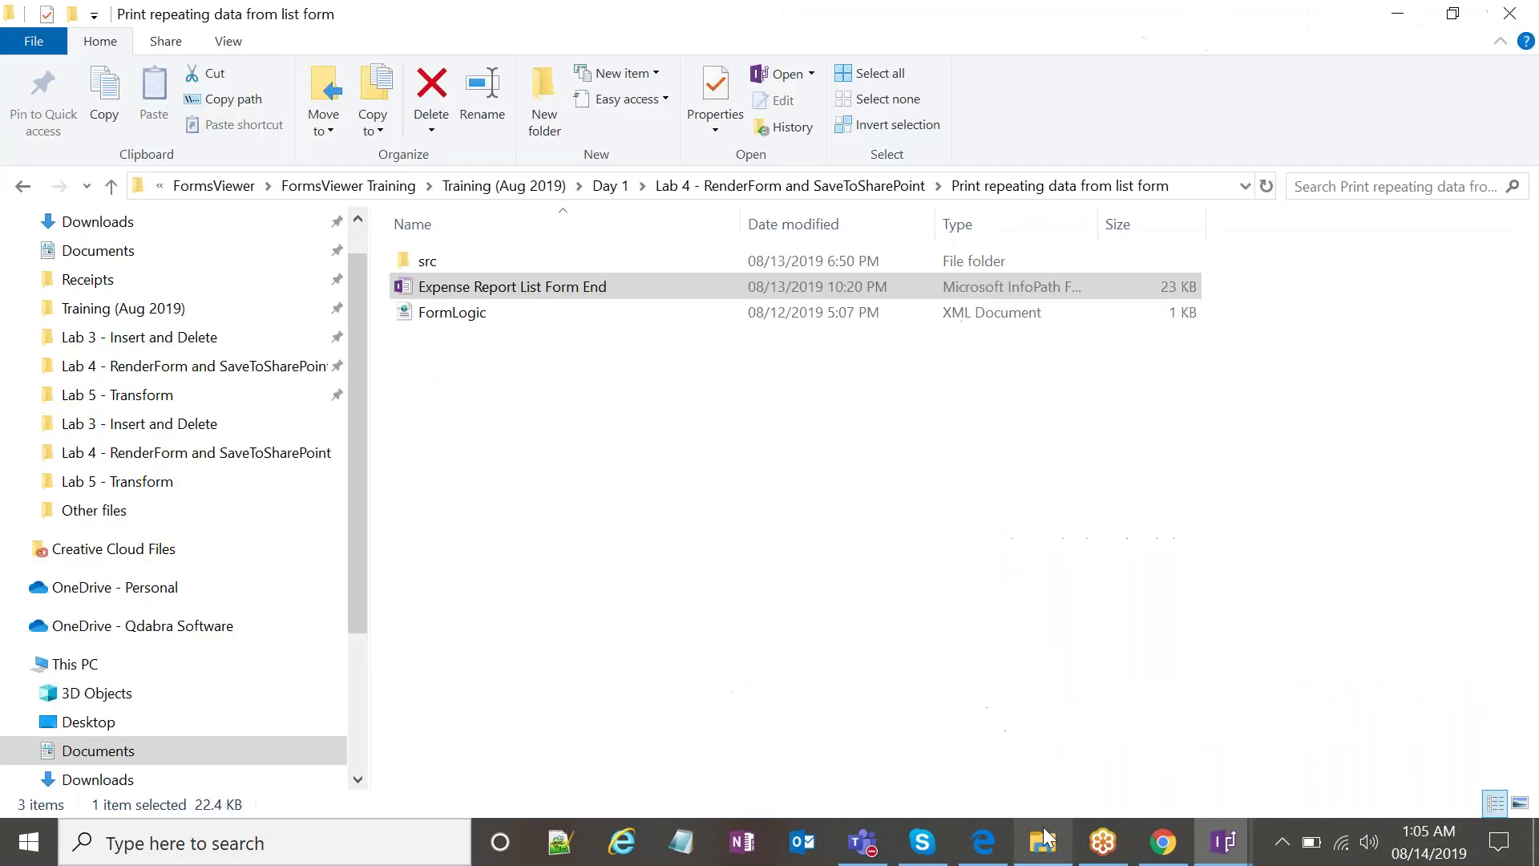
click(460, 258)
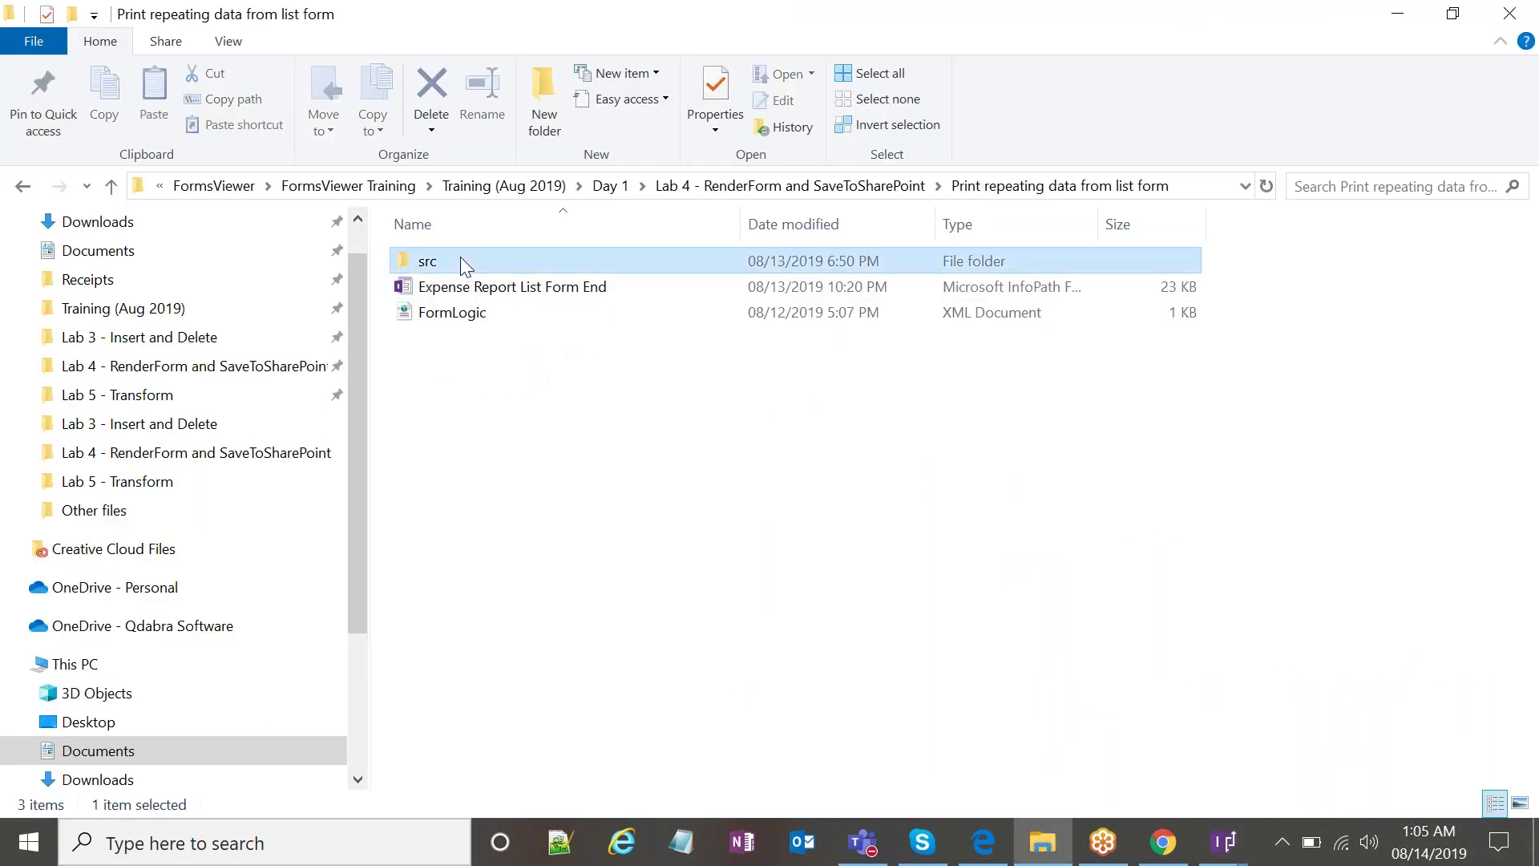
key(Return)
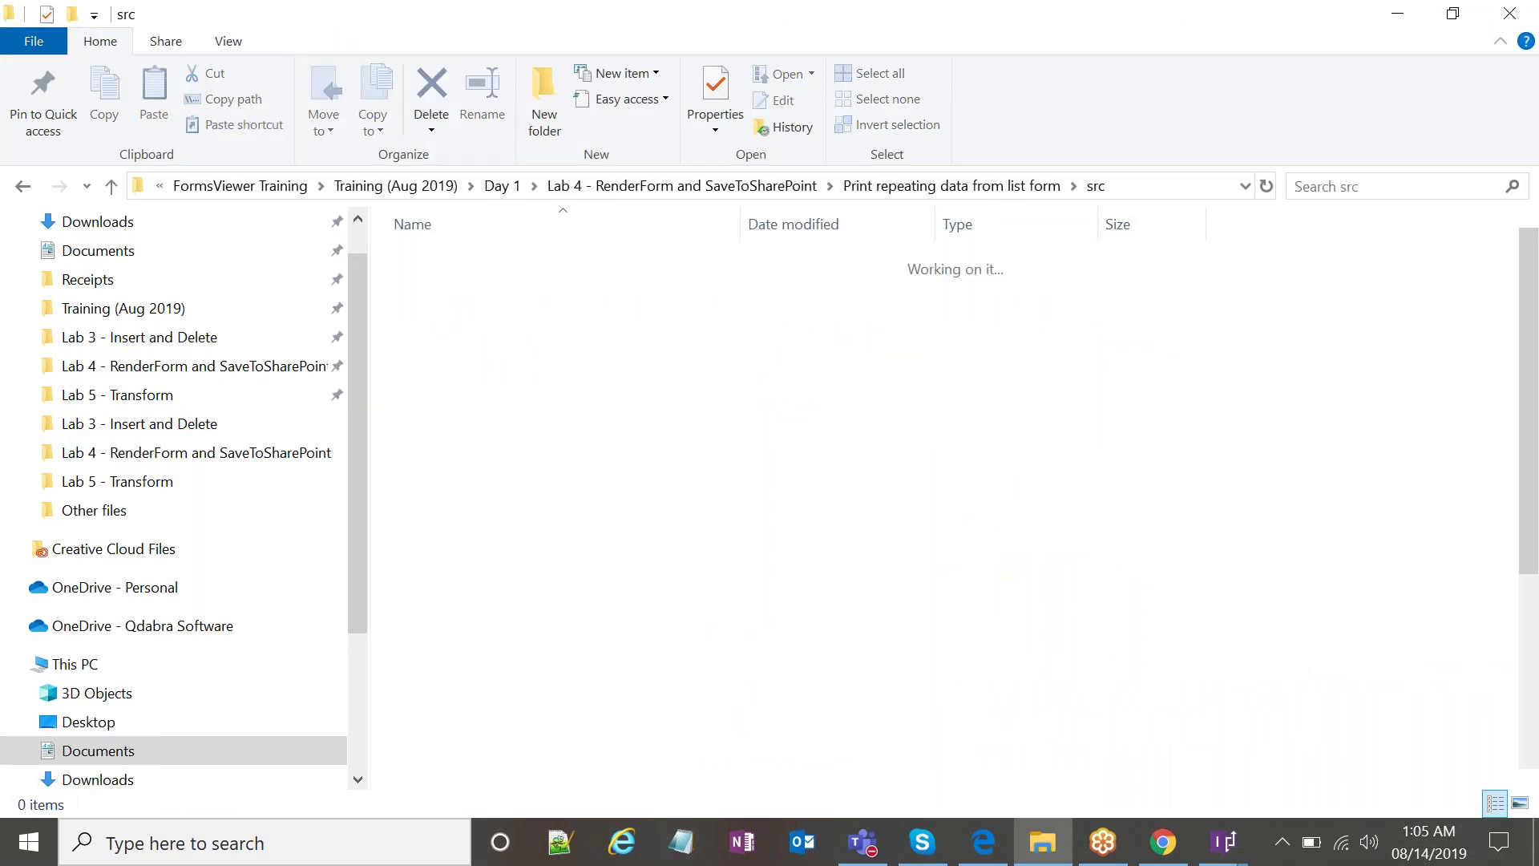
key(alt+Left)
click(880, 185)
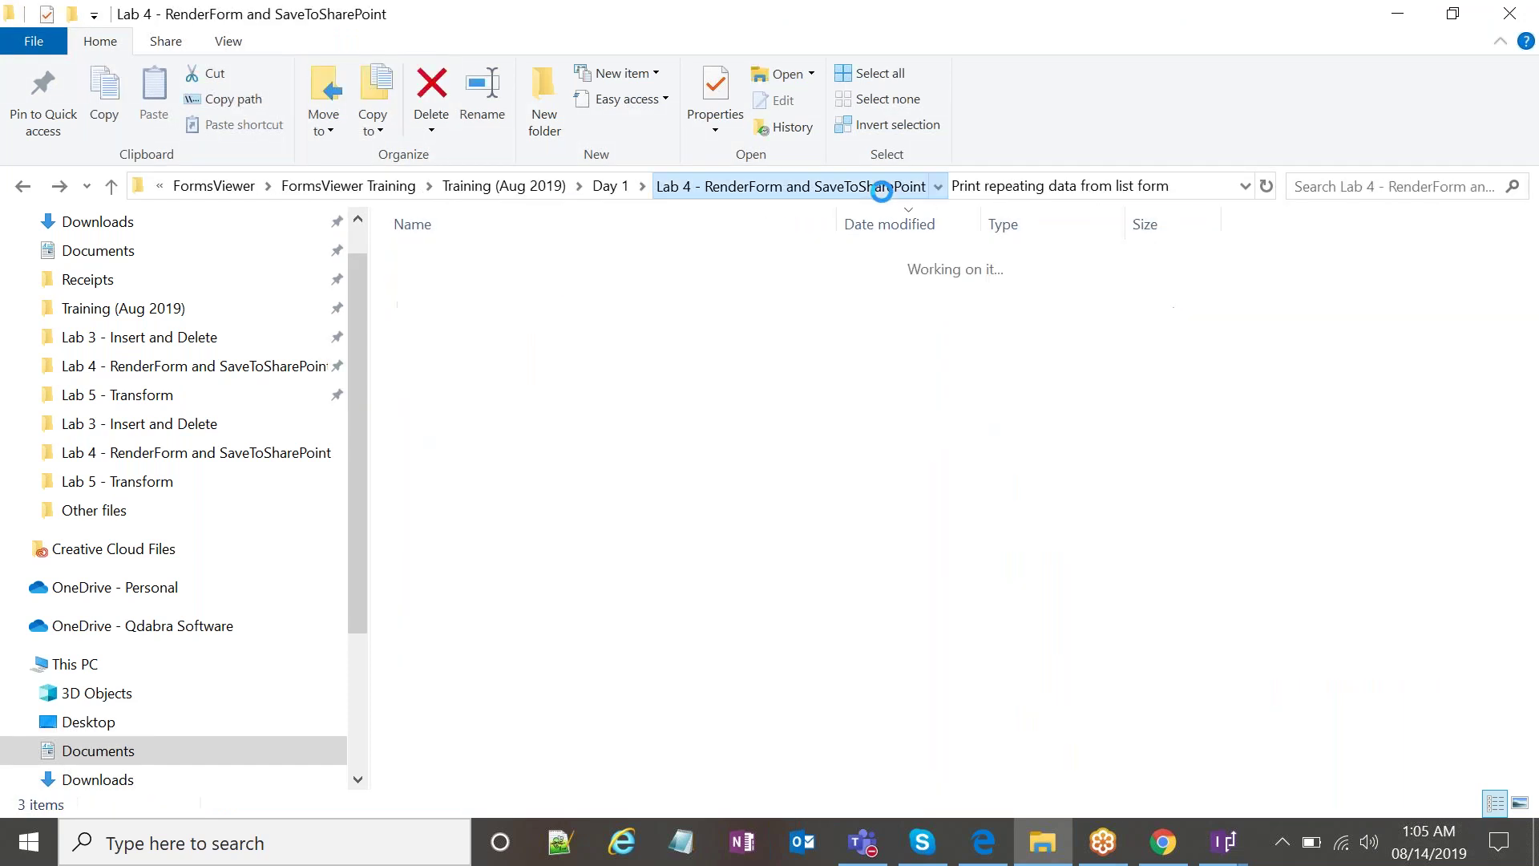
click(704, 261)
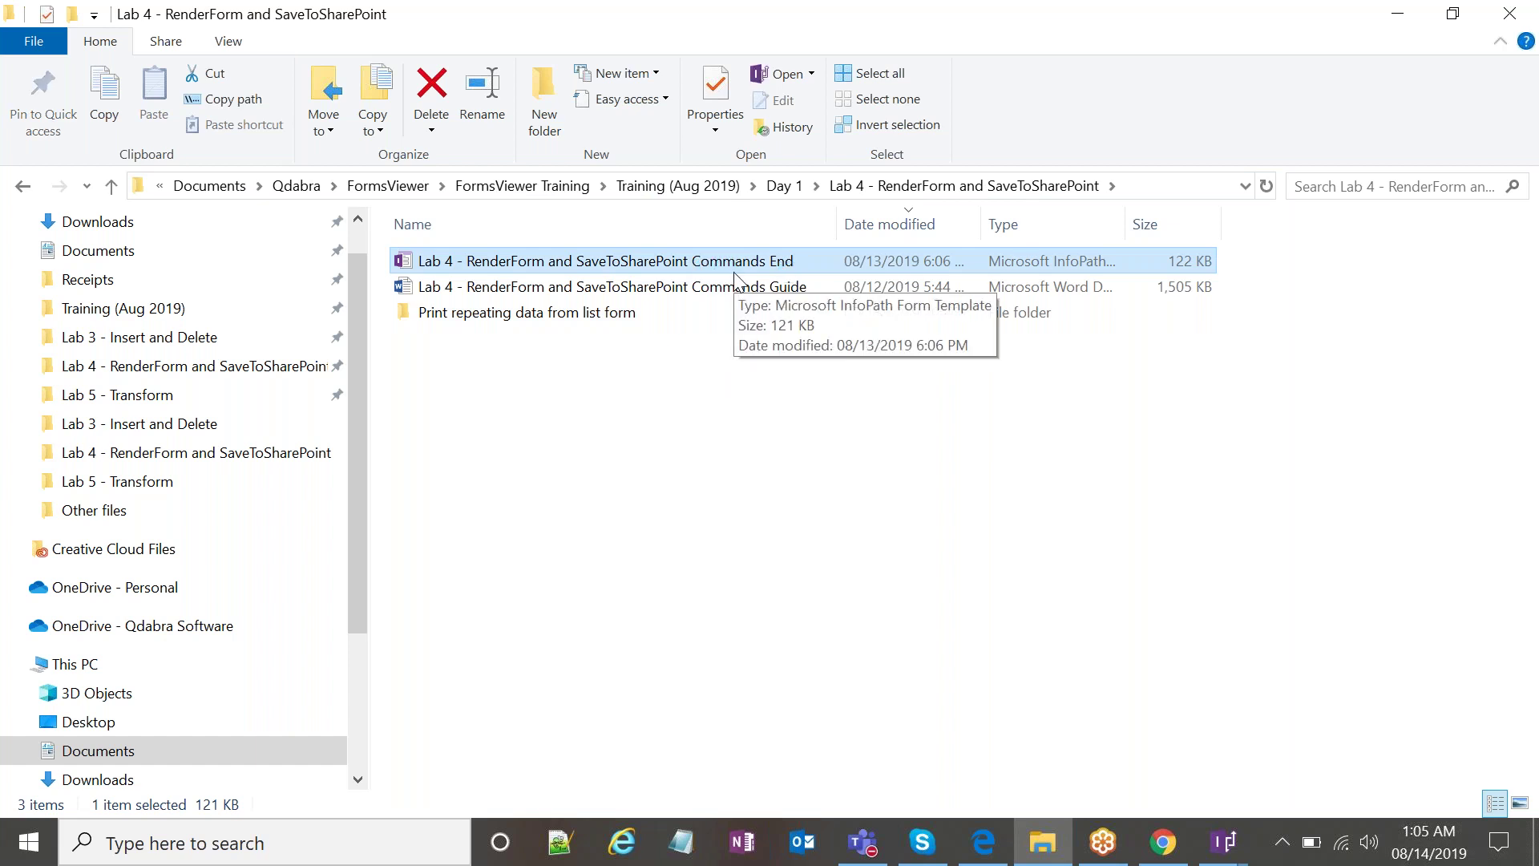
Open the template XML file from the src folder inside Print repeating data from list form.
double_click(619, 320)
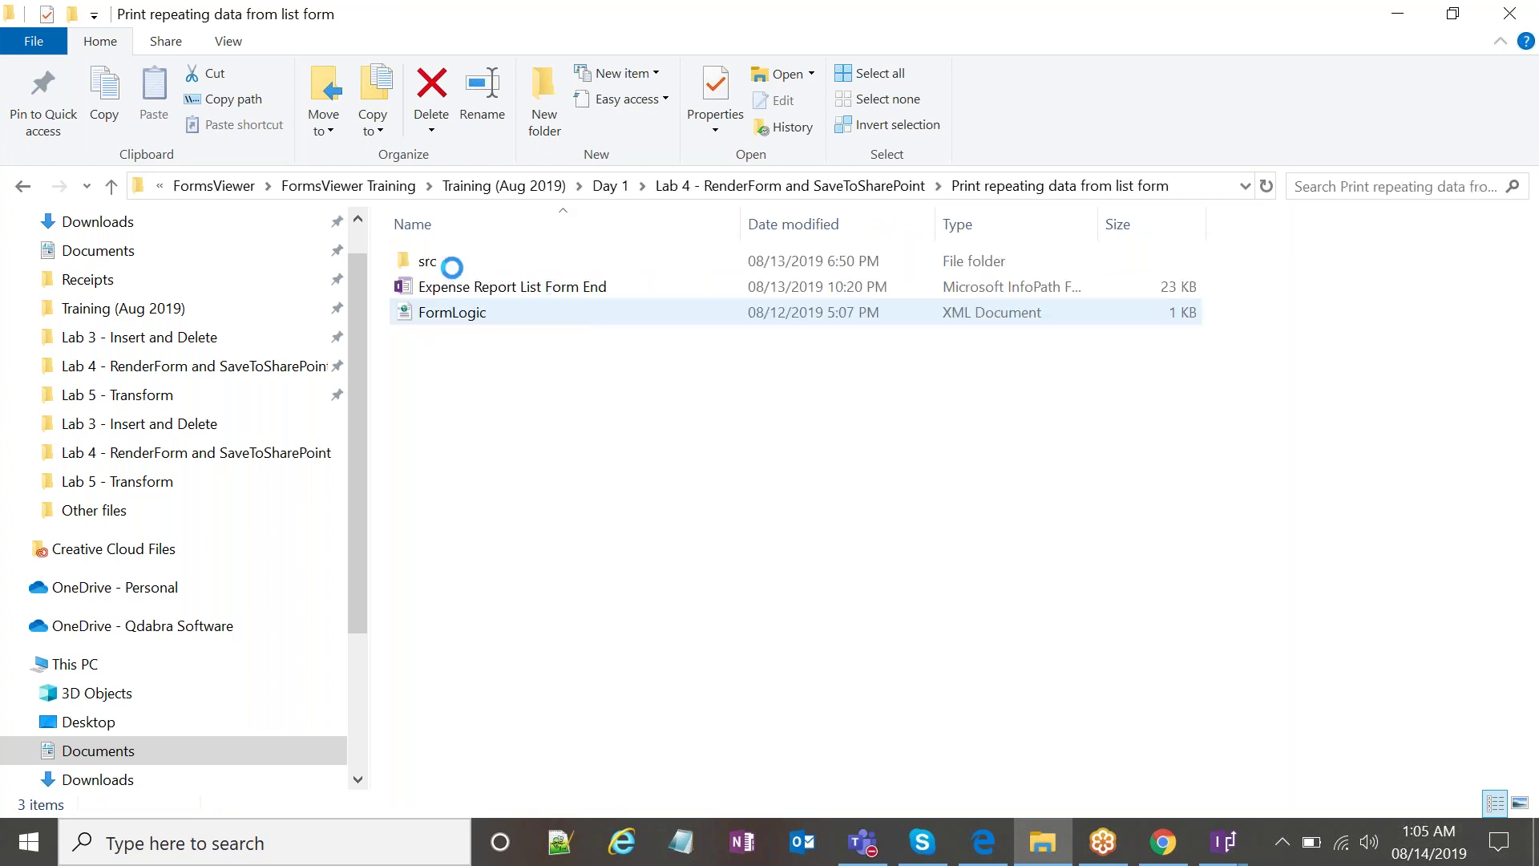
key(Return)
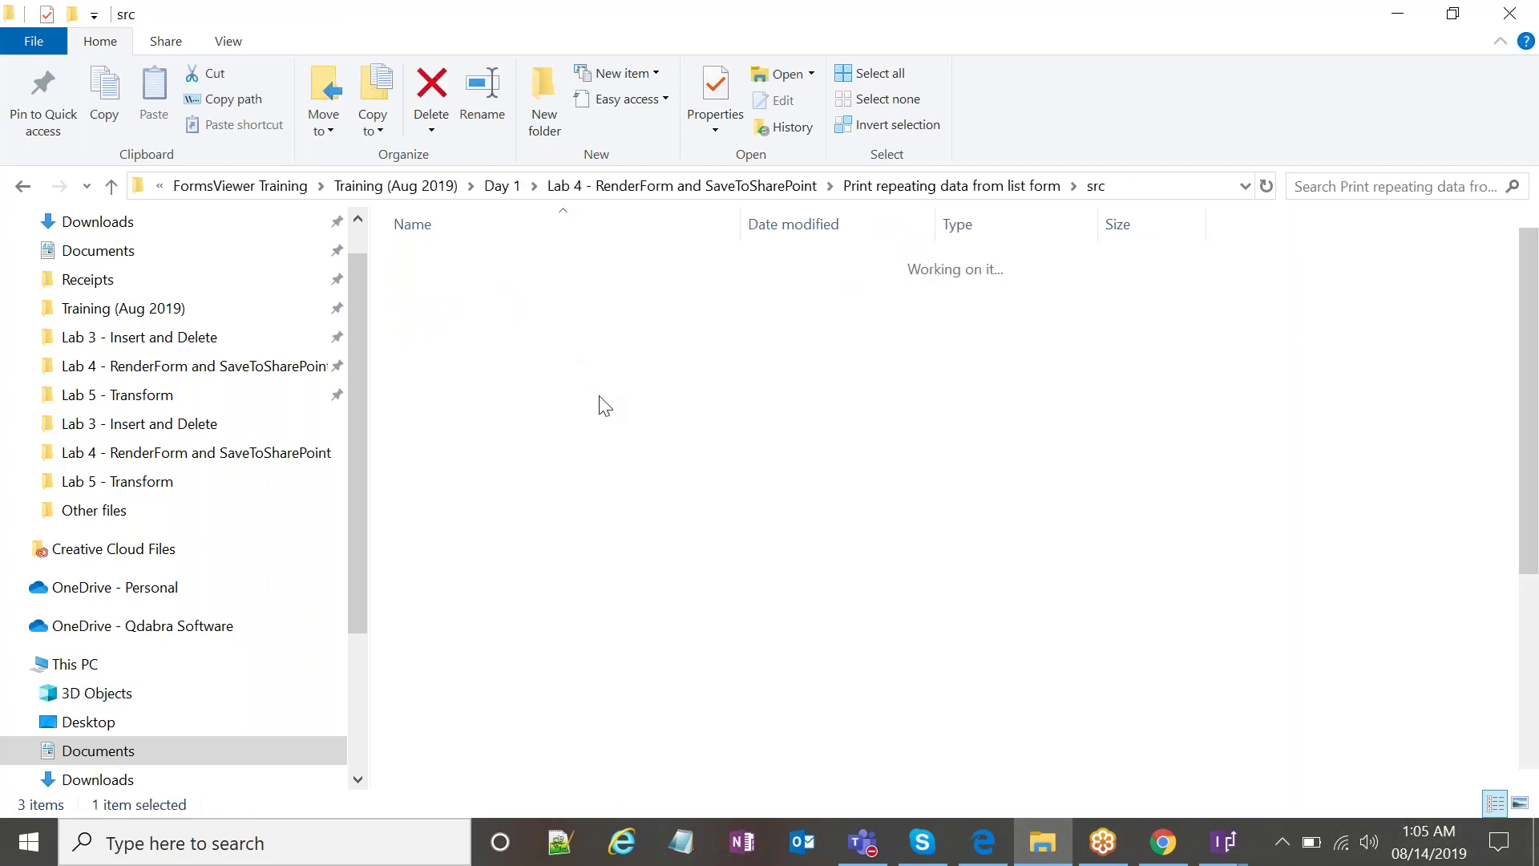
scroll(609, 434, down, 4)
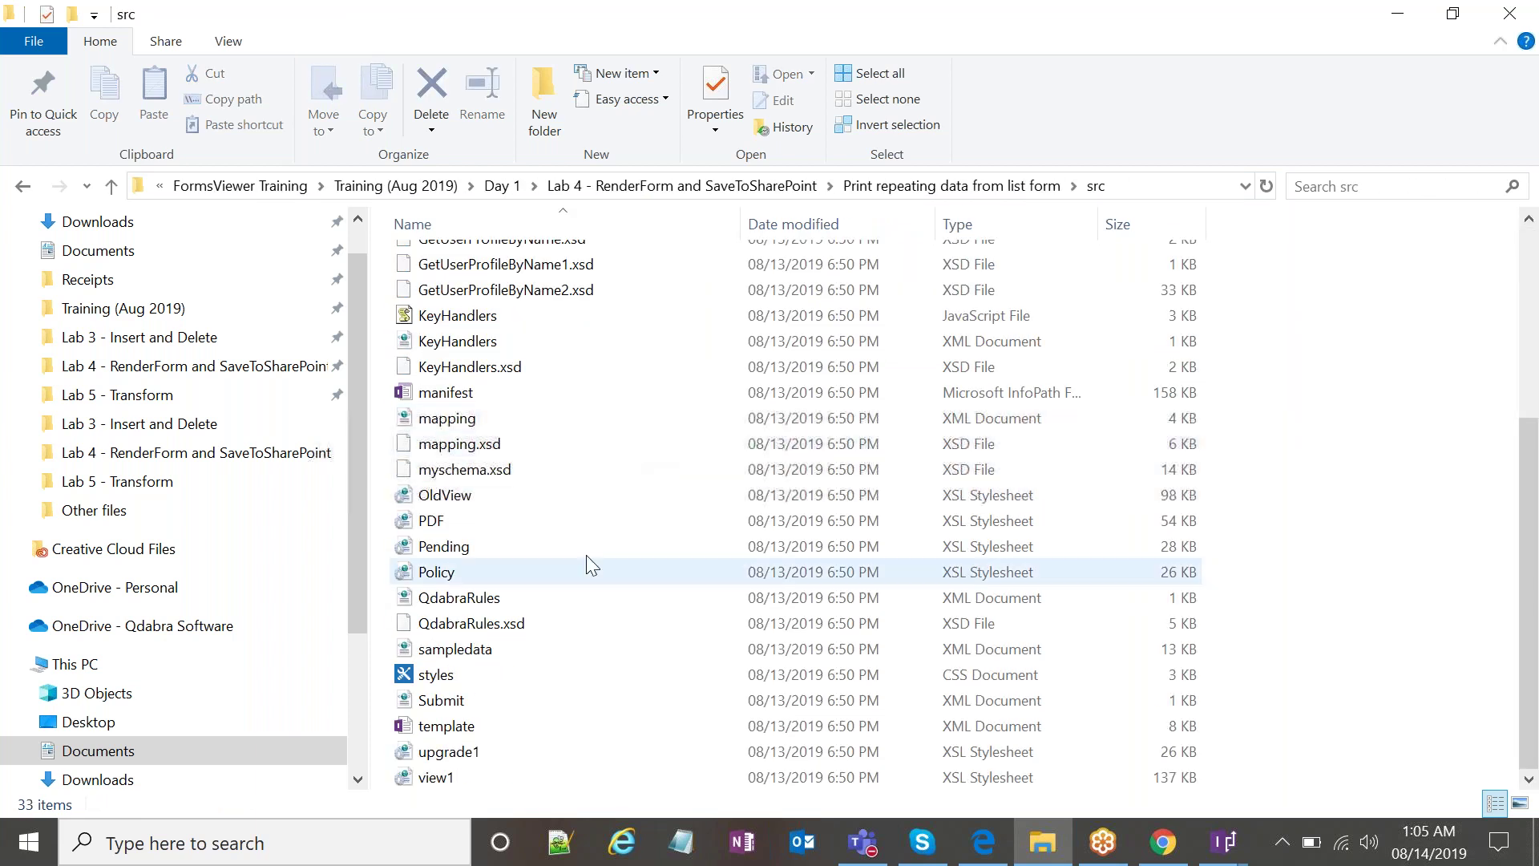
double_click(473, 728)
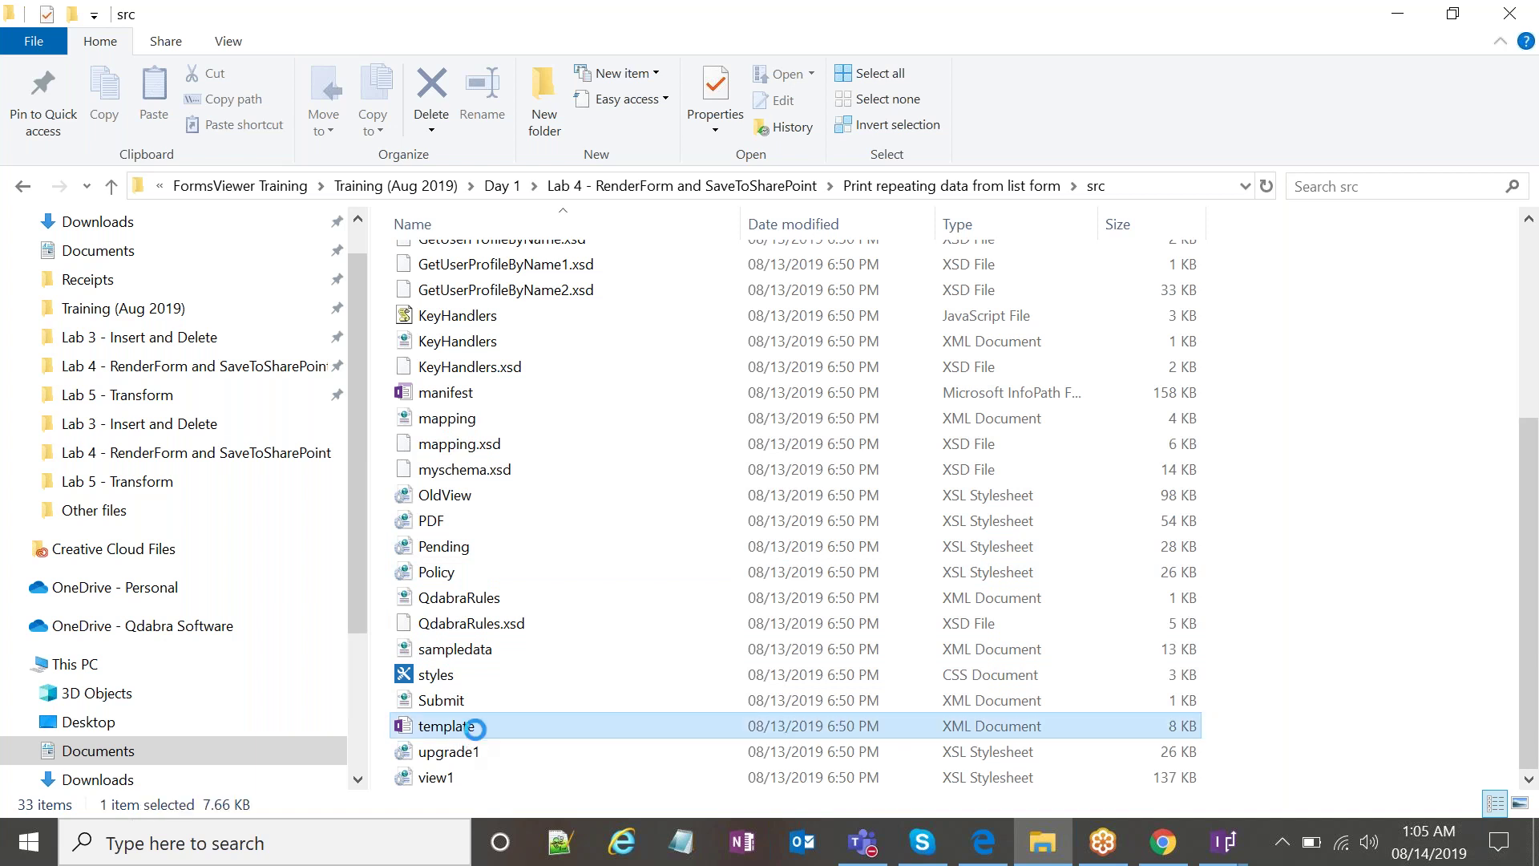
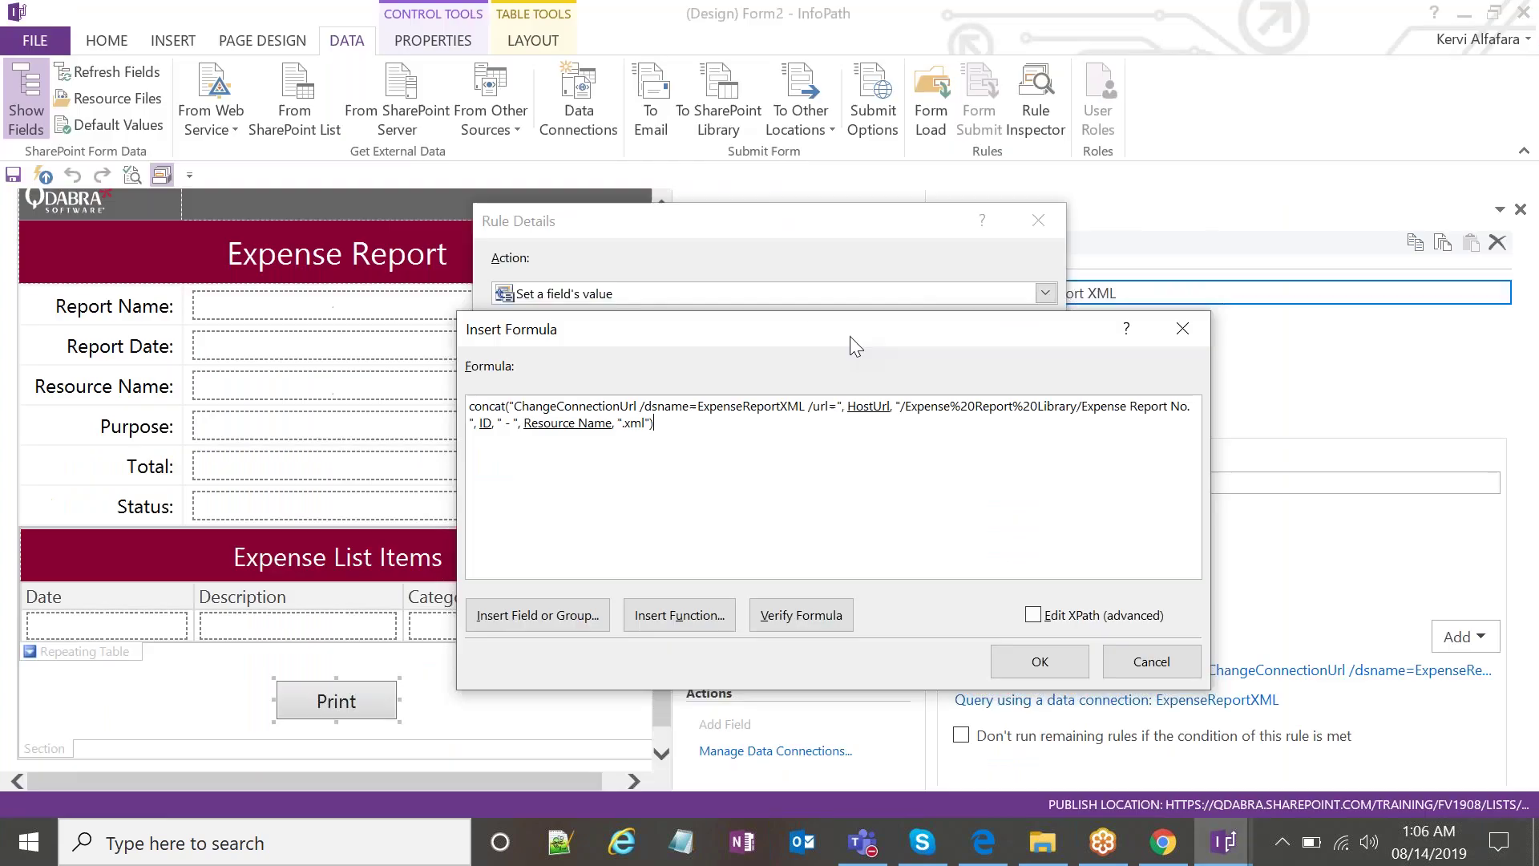
Move the Insert Formula dialog down to uncover the Command field and its value in Rule Details.
drag(850, 335, 839, 406)
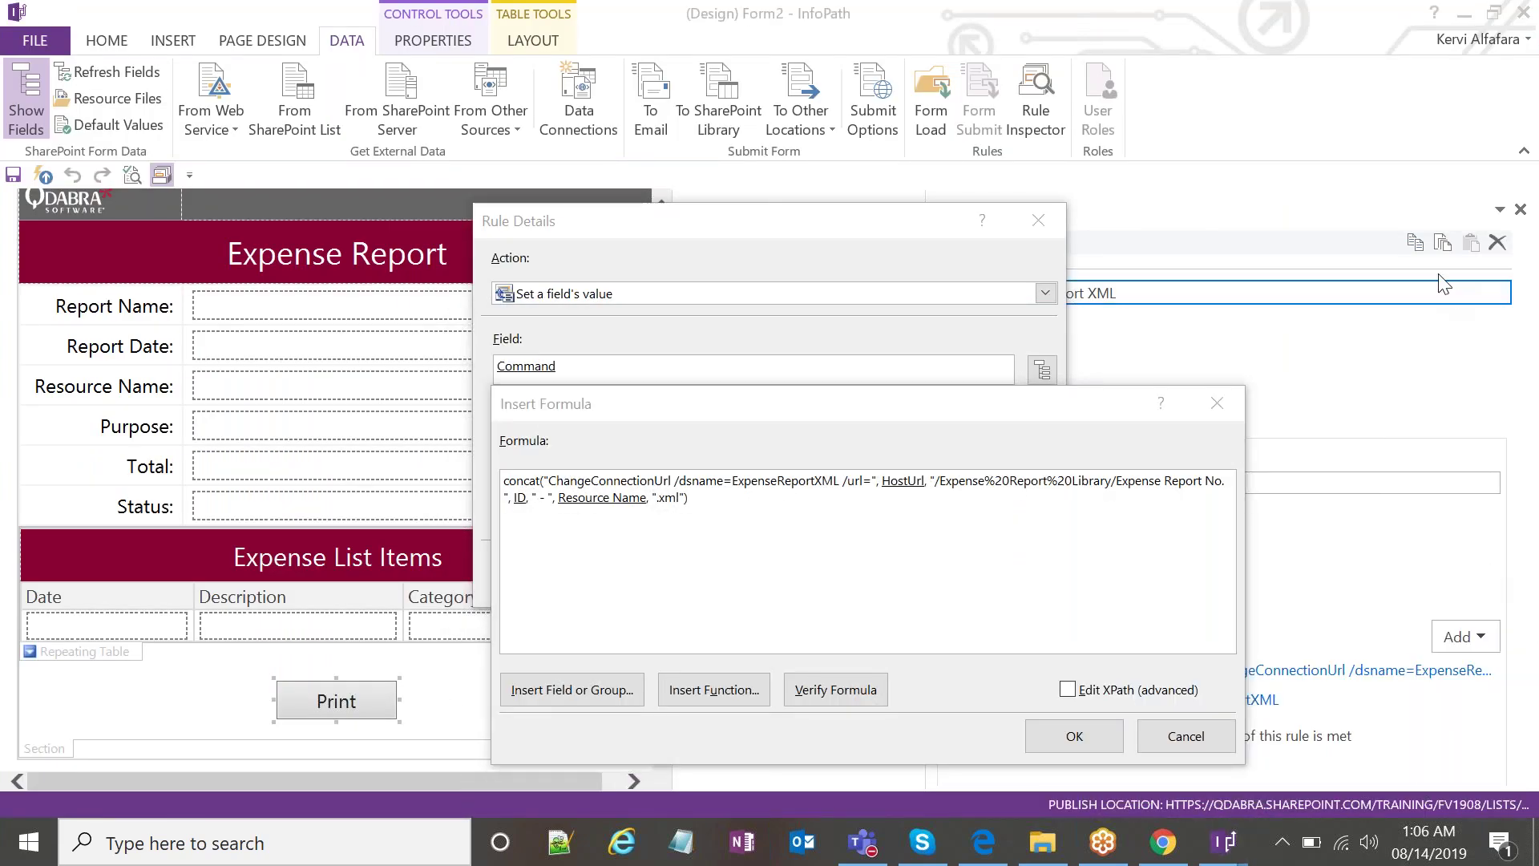
drag(770, 406, 772, 471)
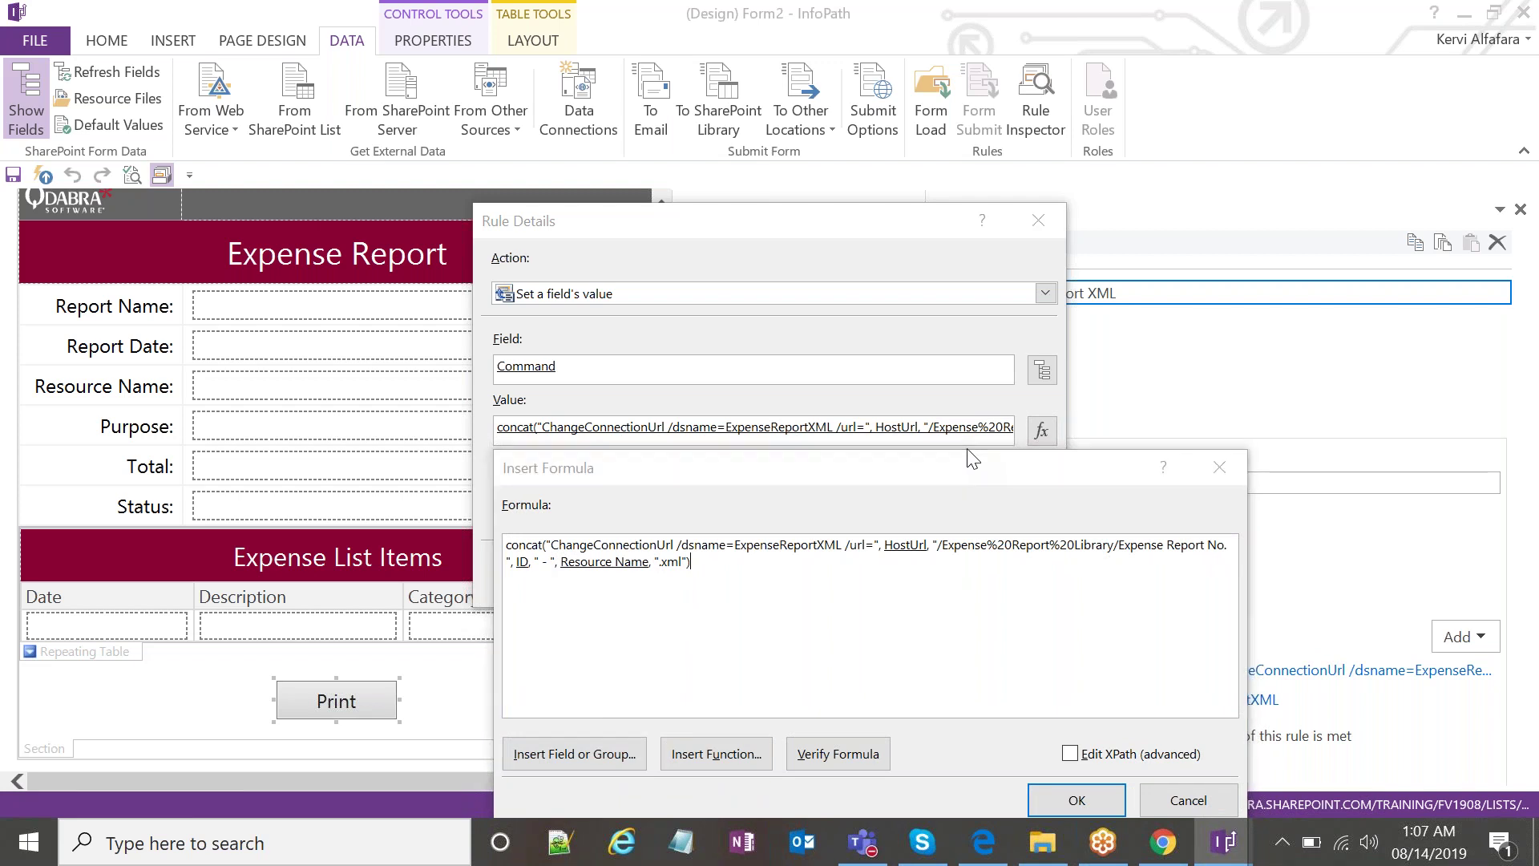
drag(945, 468, 965, 482)
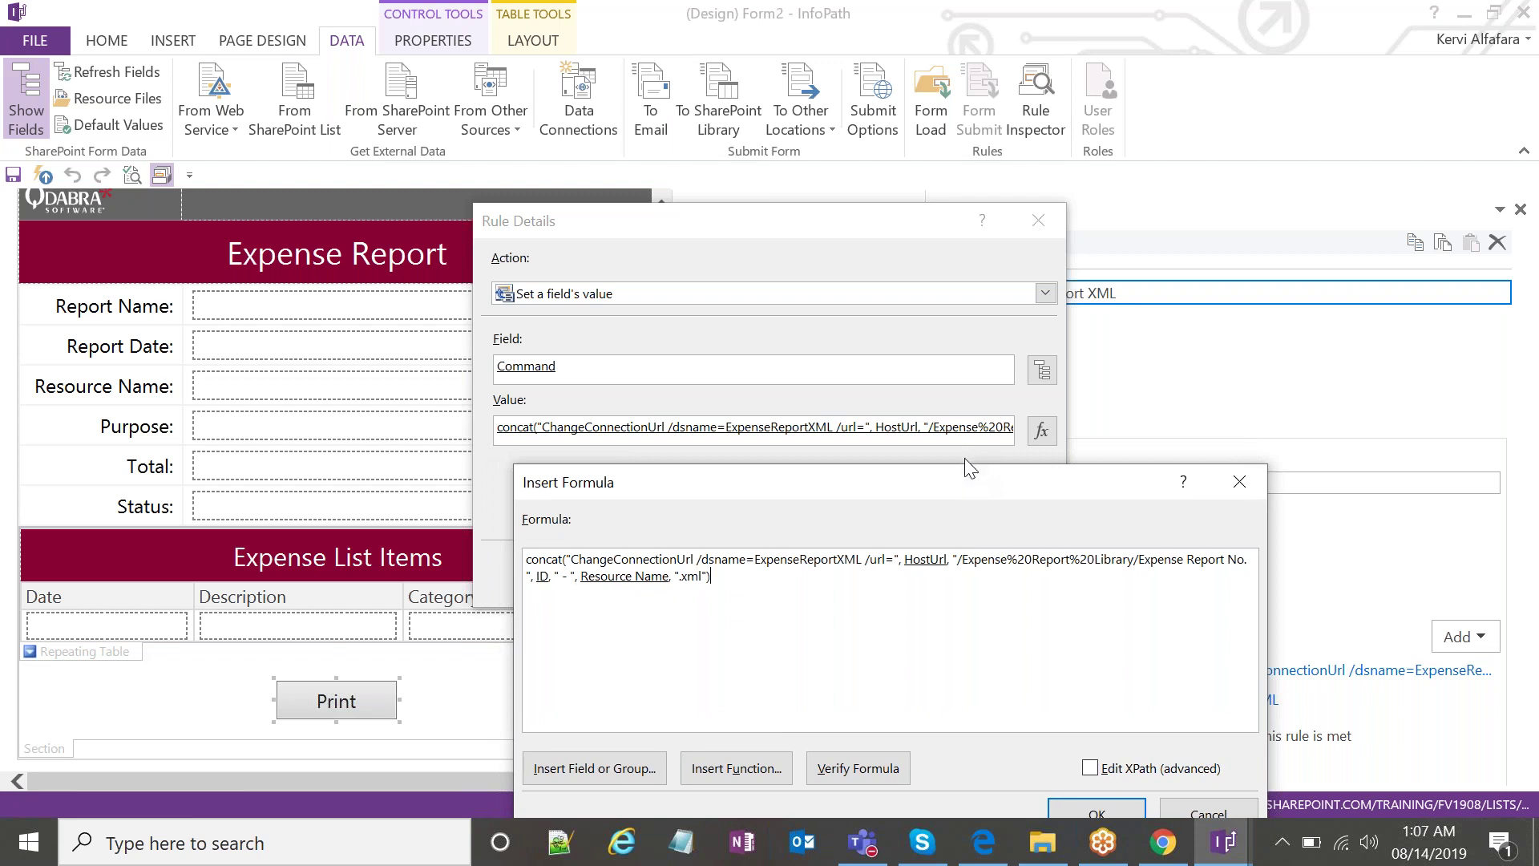
drag(955, 489, 940, 478)
Check which data source fields the ID and Resource Name references in the ChangeConnectionUrl formula point to.
click(609, 565)
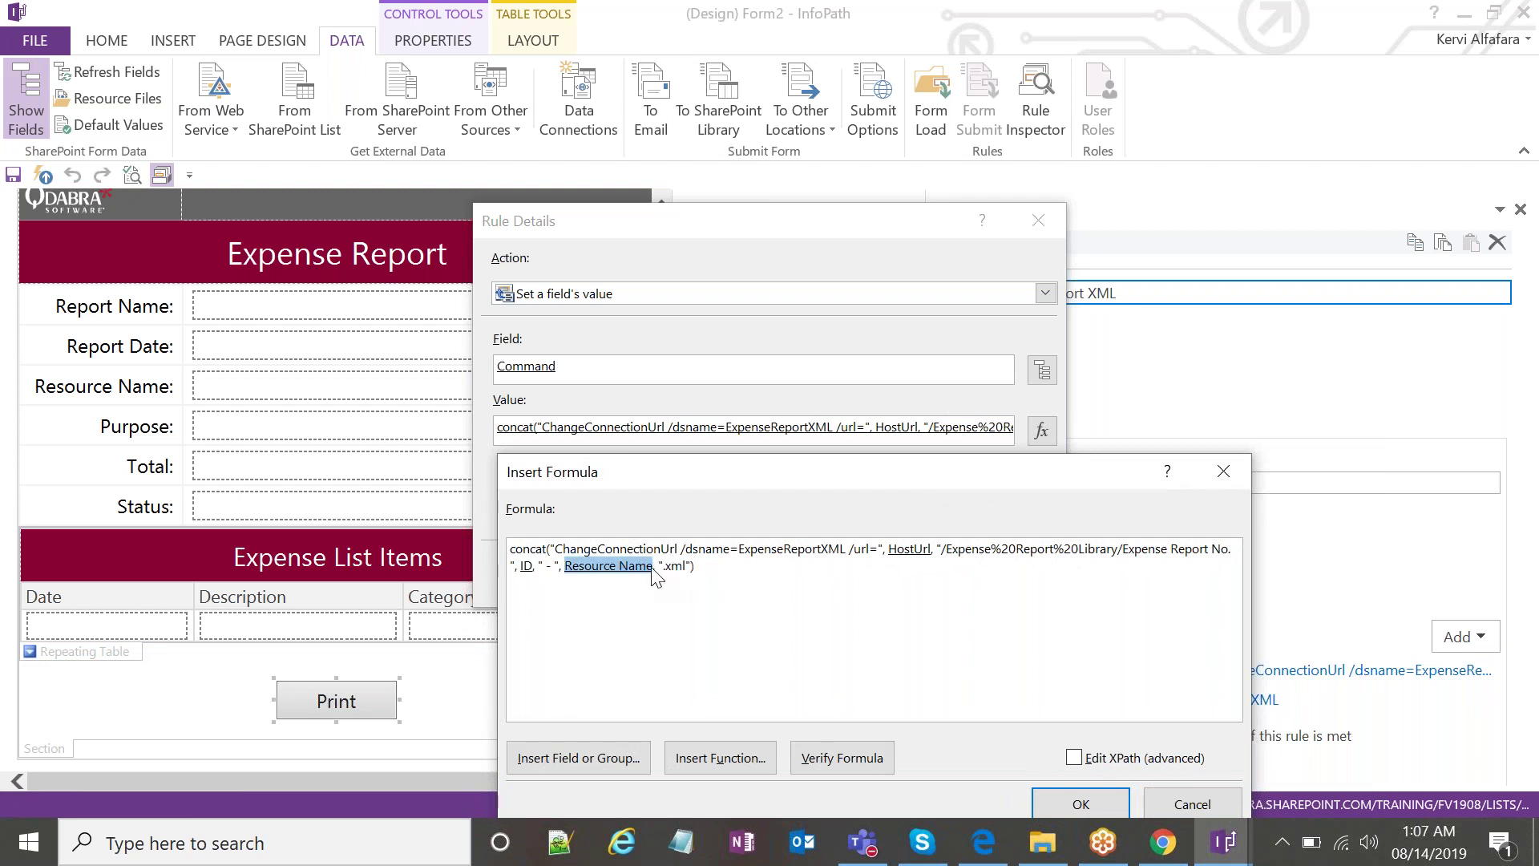
double_click(526, 566)
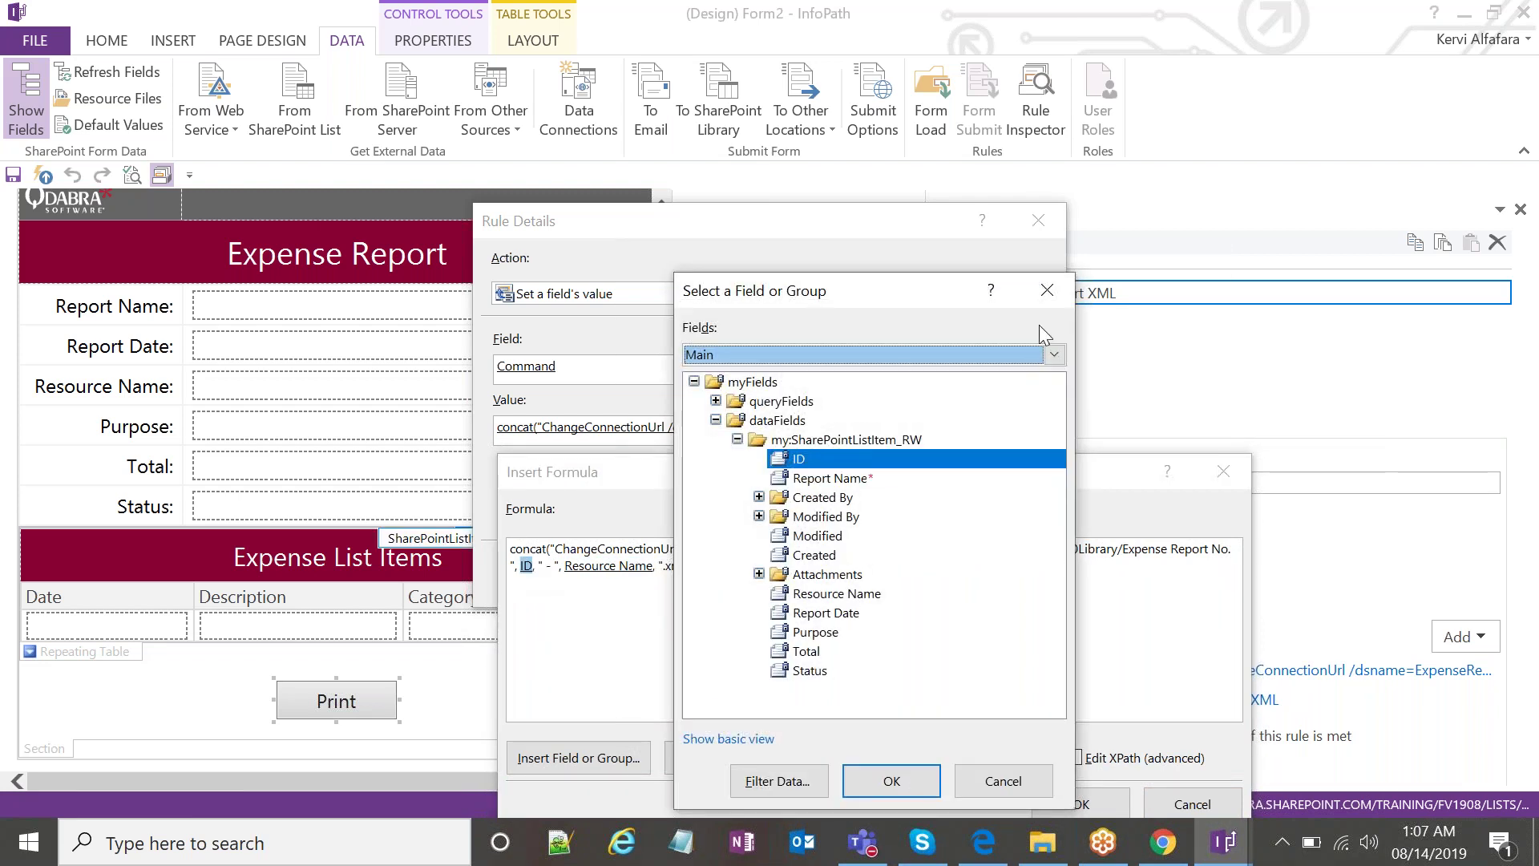
click(1044, 294)
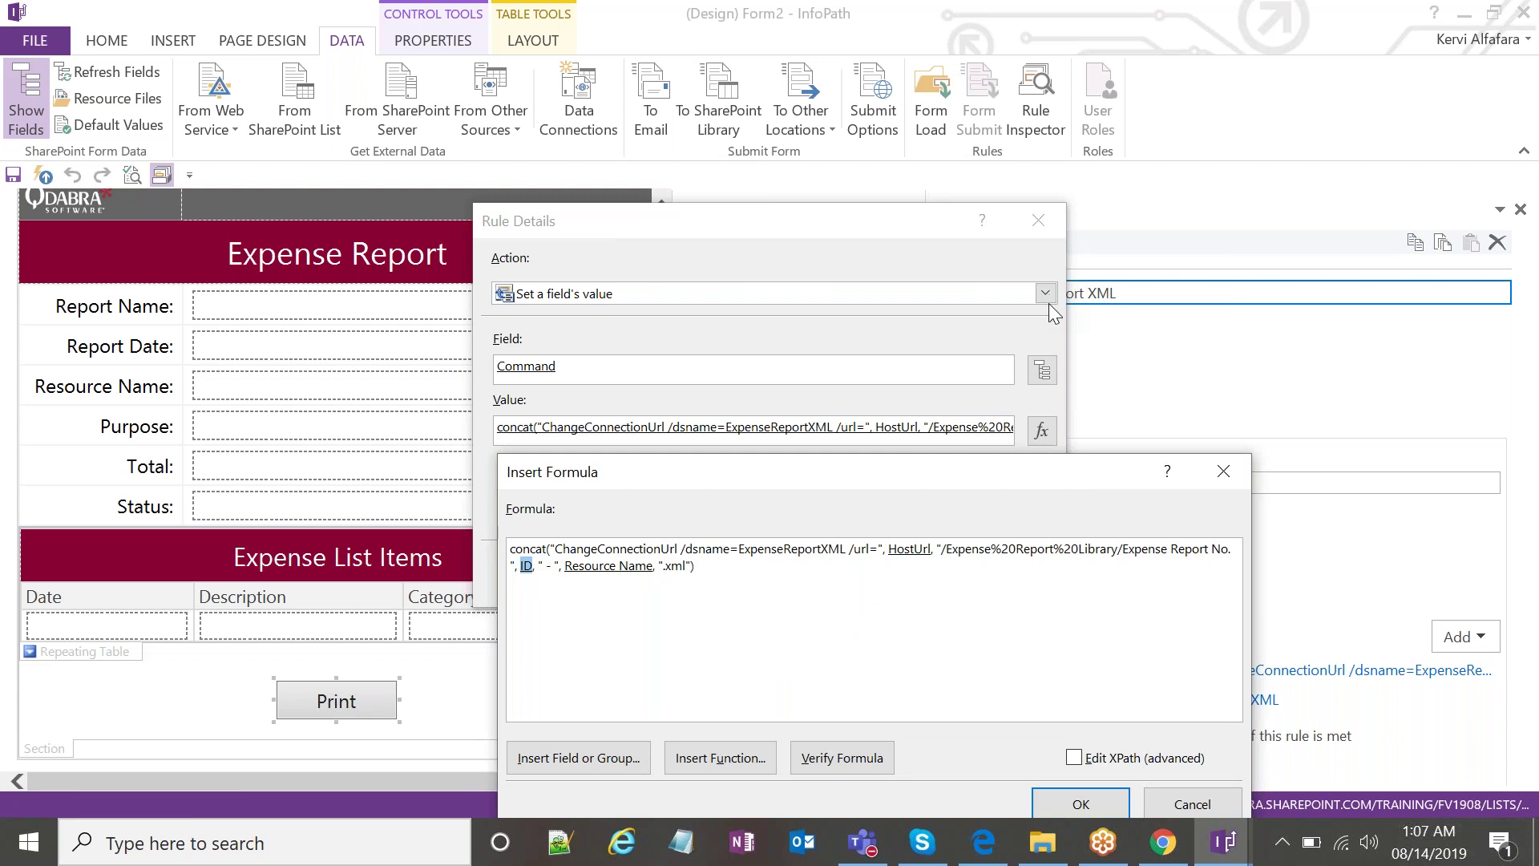
click(1523, 373)
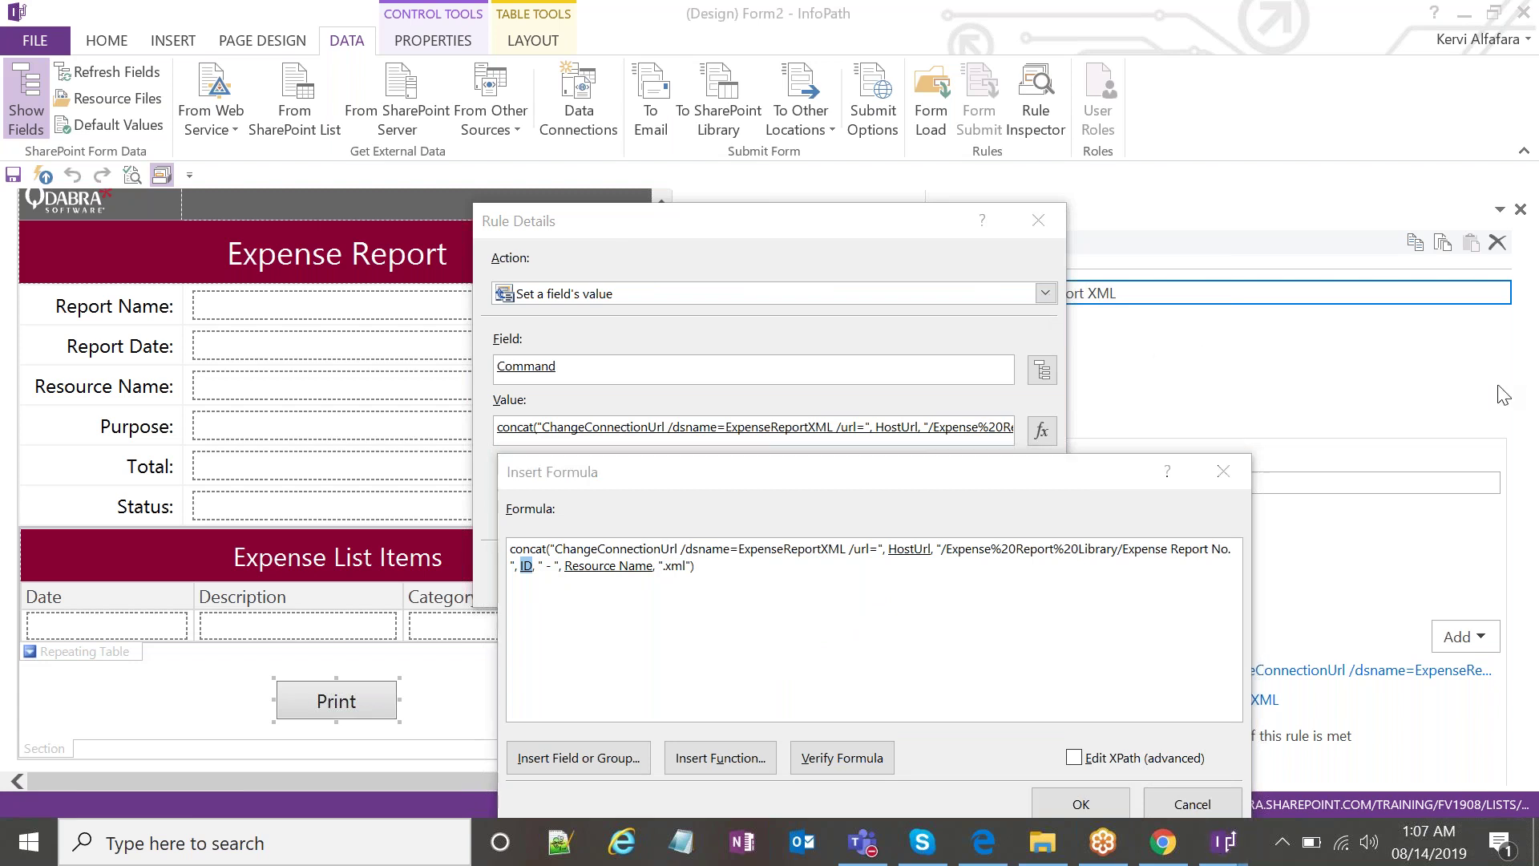
click(1007, 481)
drag(1007, 481, 1004, 492)
click(904, 613)
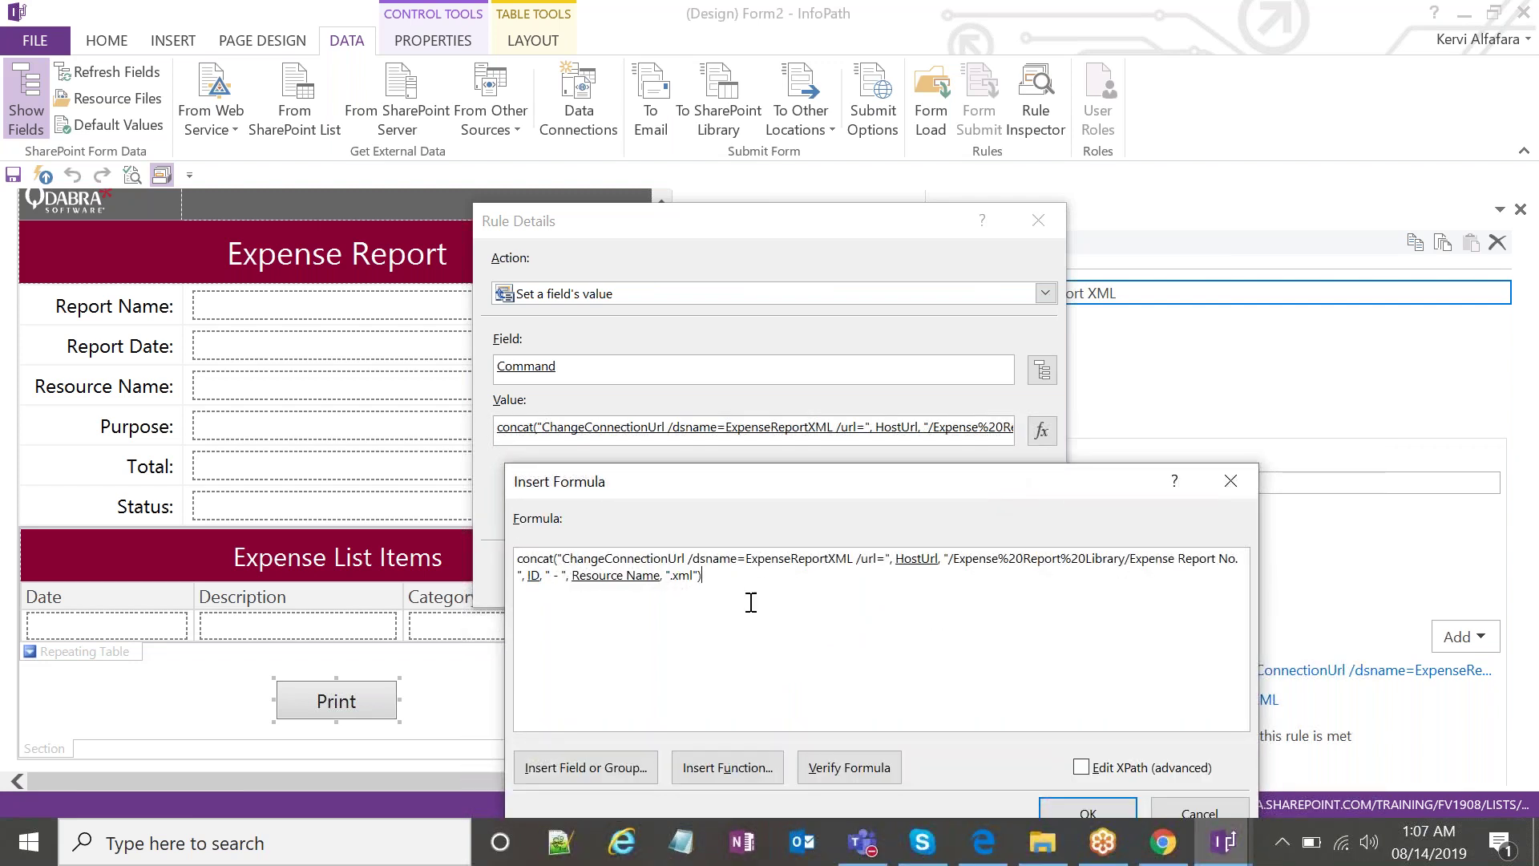
double_click(533, 575)
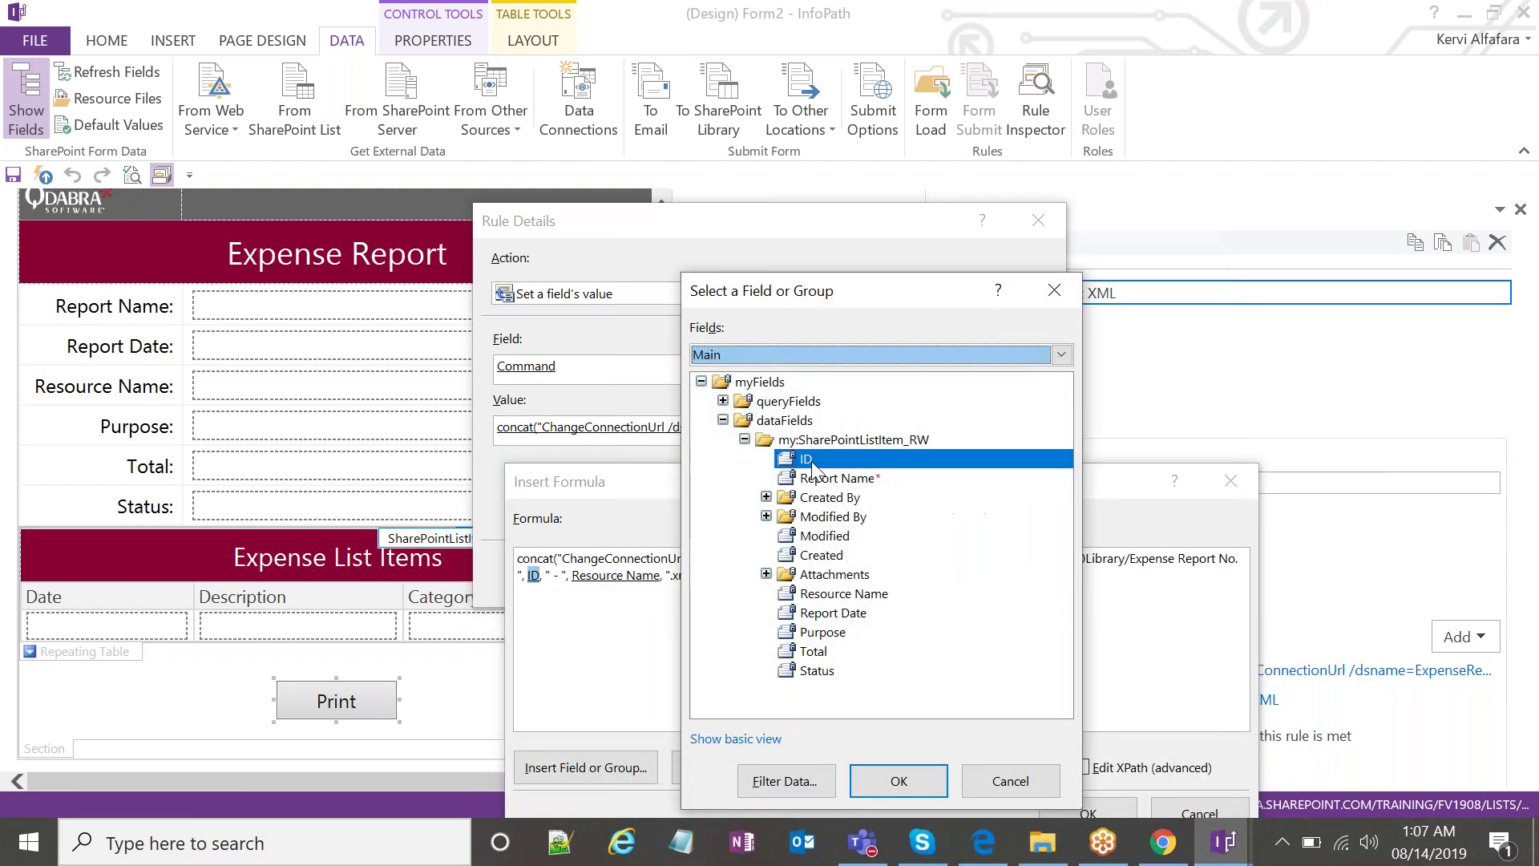
click(1055, 289)
double_click(615, 575)
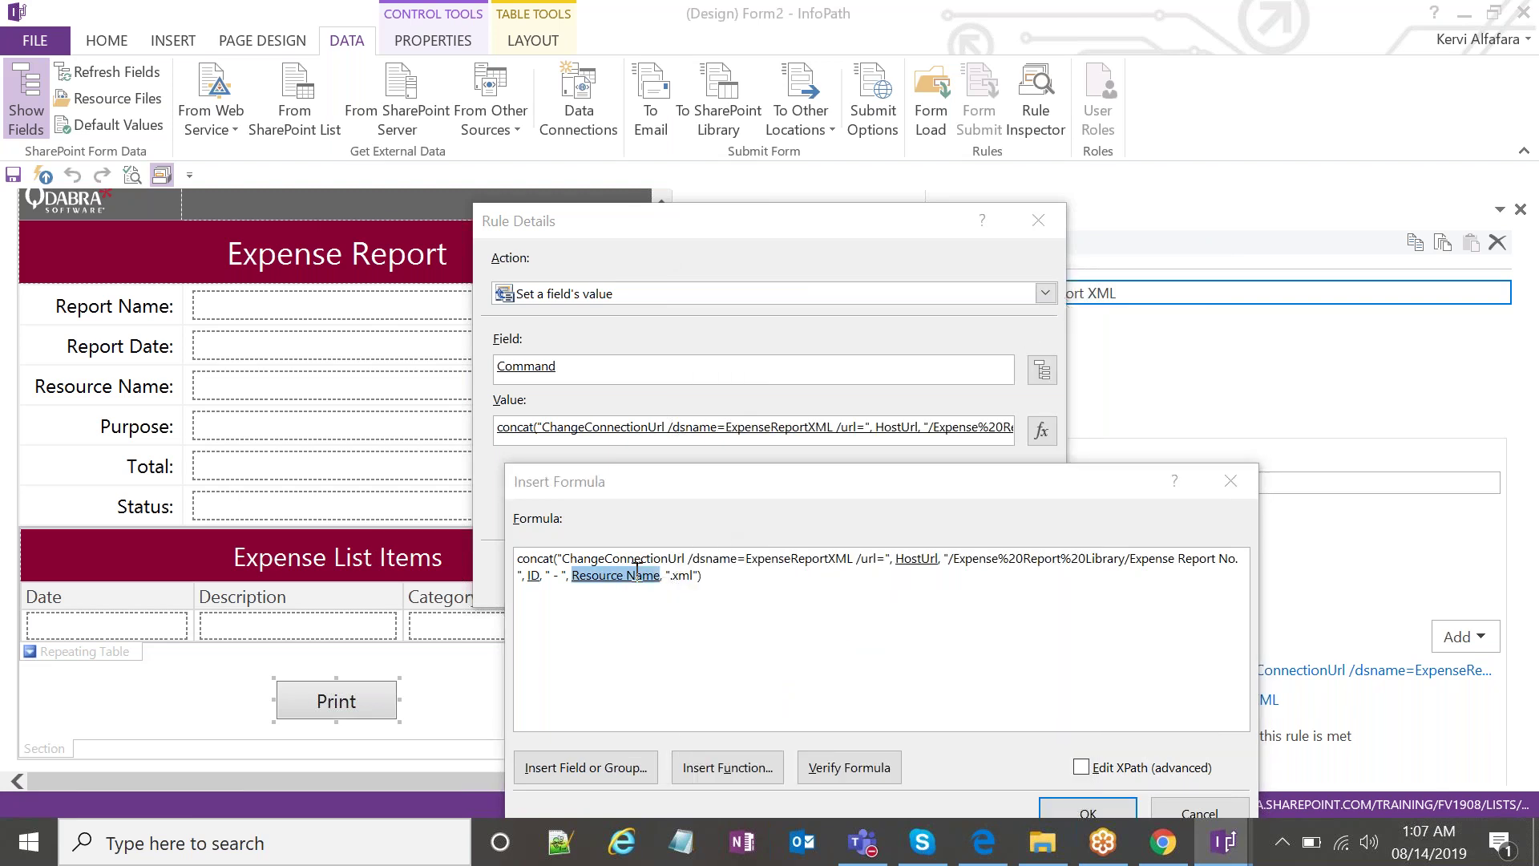
click(1054, 290)
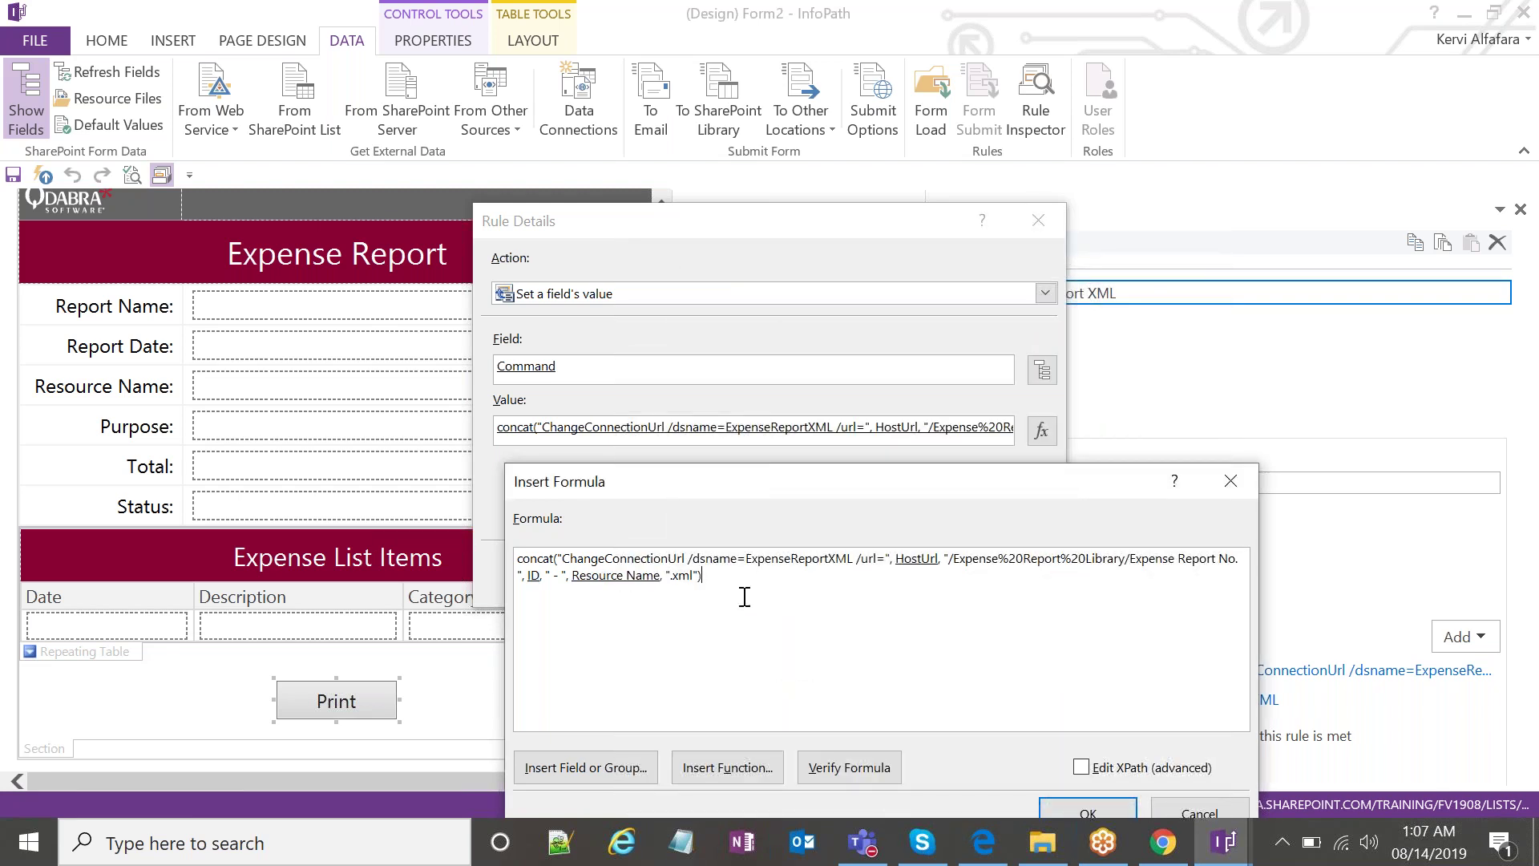
Highlight the ExpenseReportXML dsname value in the formula, then close the formula and the rule details.
click(657, 575)
text(,)
double_click(764, 559)
click(760, 572)
click(1239, 489)
key(Return)
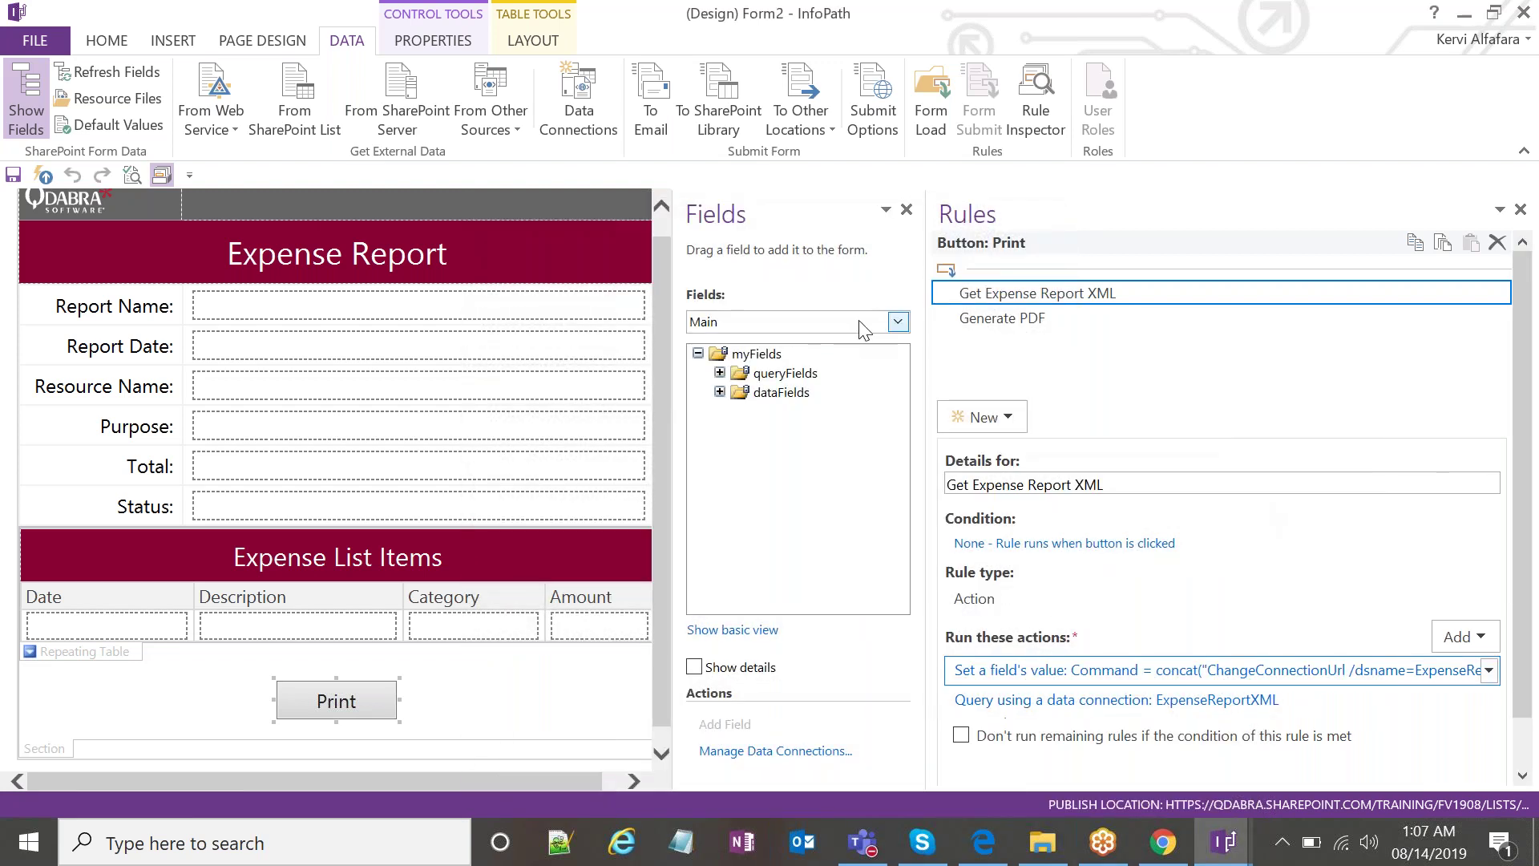
Show the ExpenseReportXML secondary data source in the field list and expand its Form, Resource and ExpenseDetails groups.
click(858, 320)
click(840, 361)
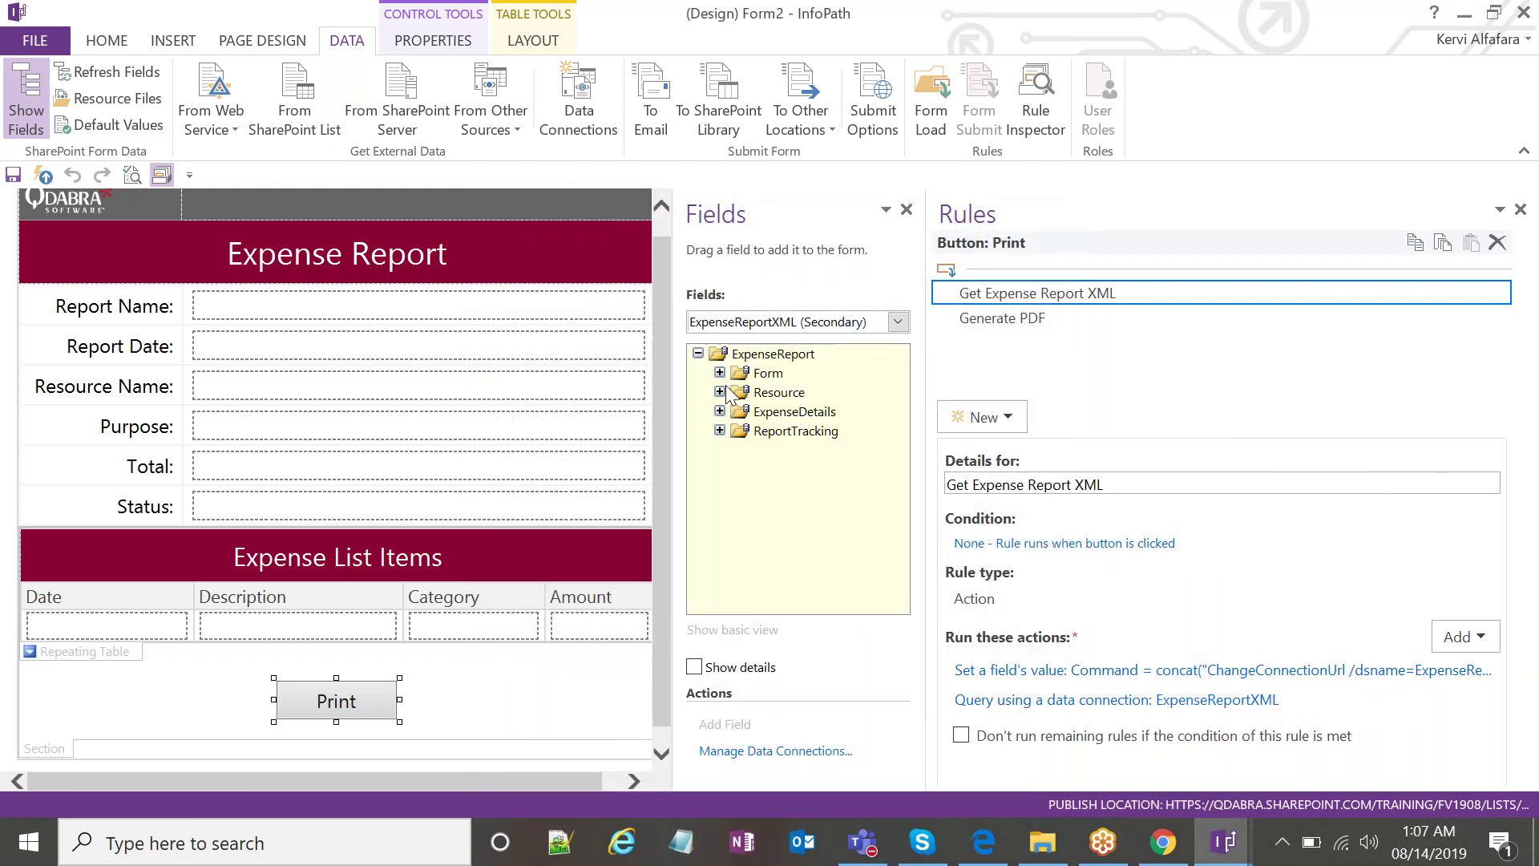
click(720, 373)
click(720, 546)
scroll(753, 520, down, 1)
click(720, 566)
scroll(741, 549, down, 1)
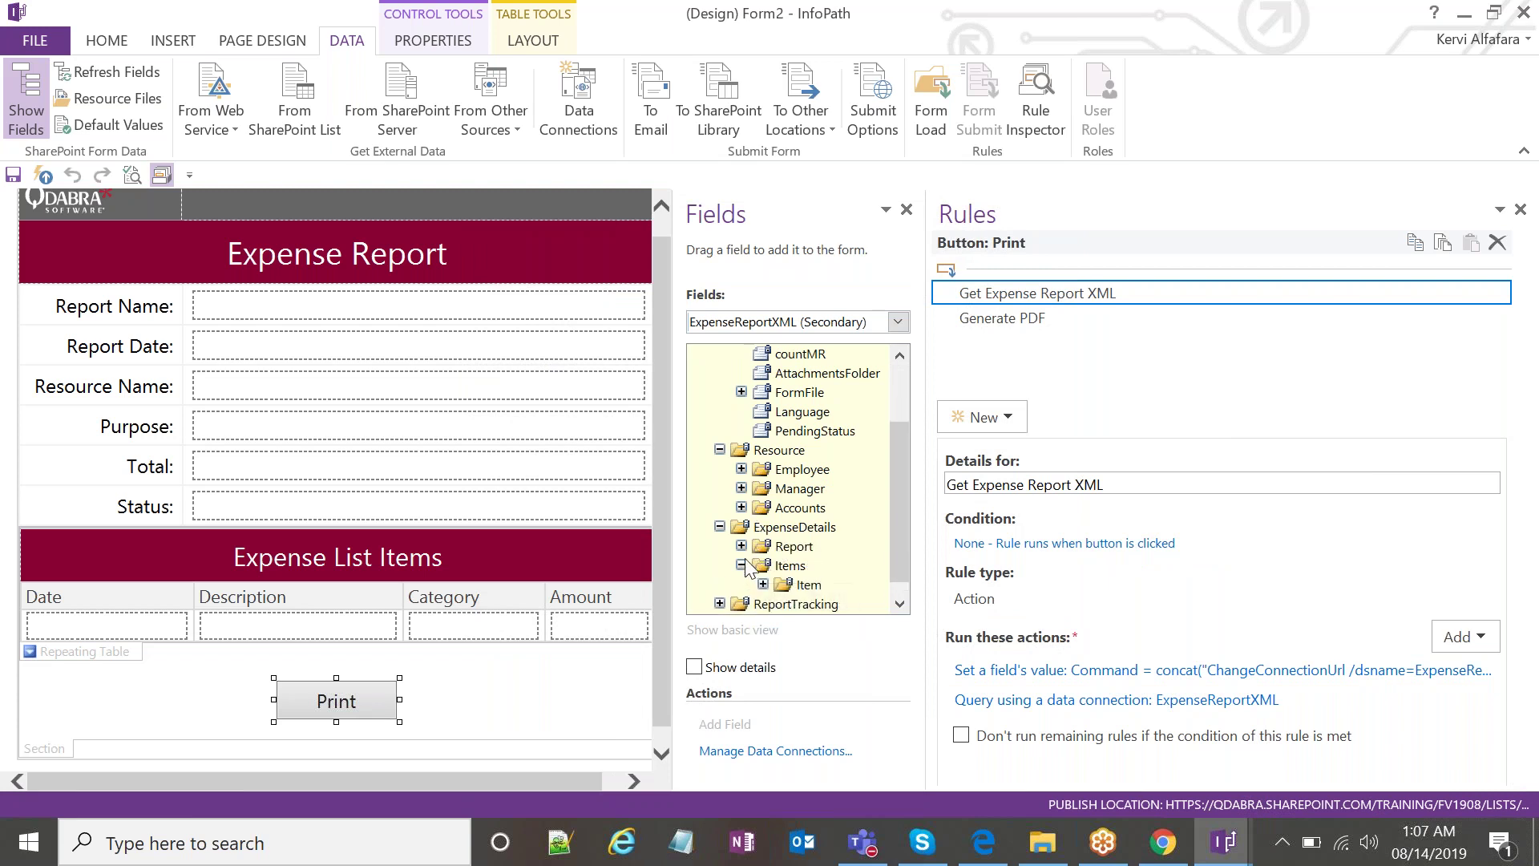
Expand the Item group under ExpenseDetails > Items and select it to examine its fields.
scroll(756, 573, down, 1)
double_click(778, 549)
scroll(815, 417, up, 5)
scroll(815, 417, down, 4)
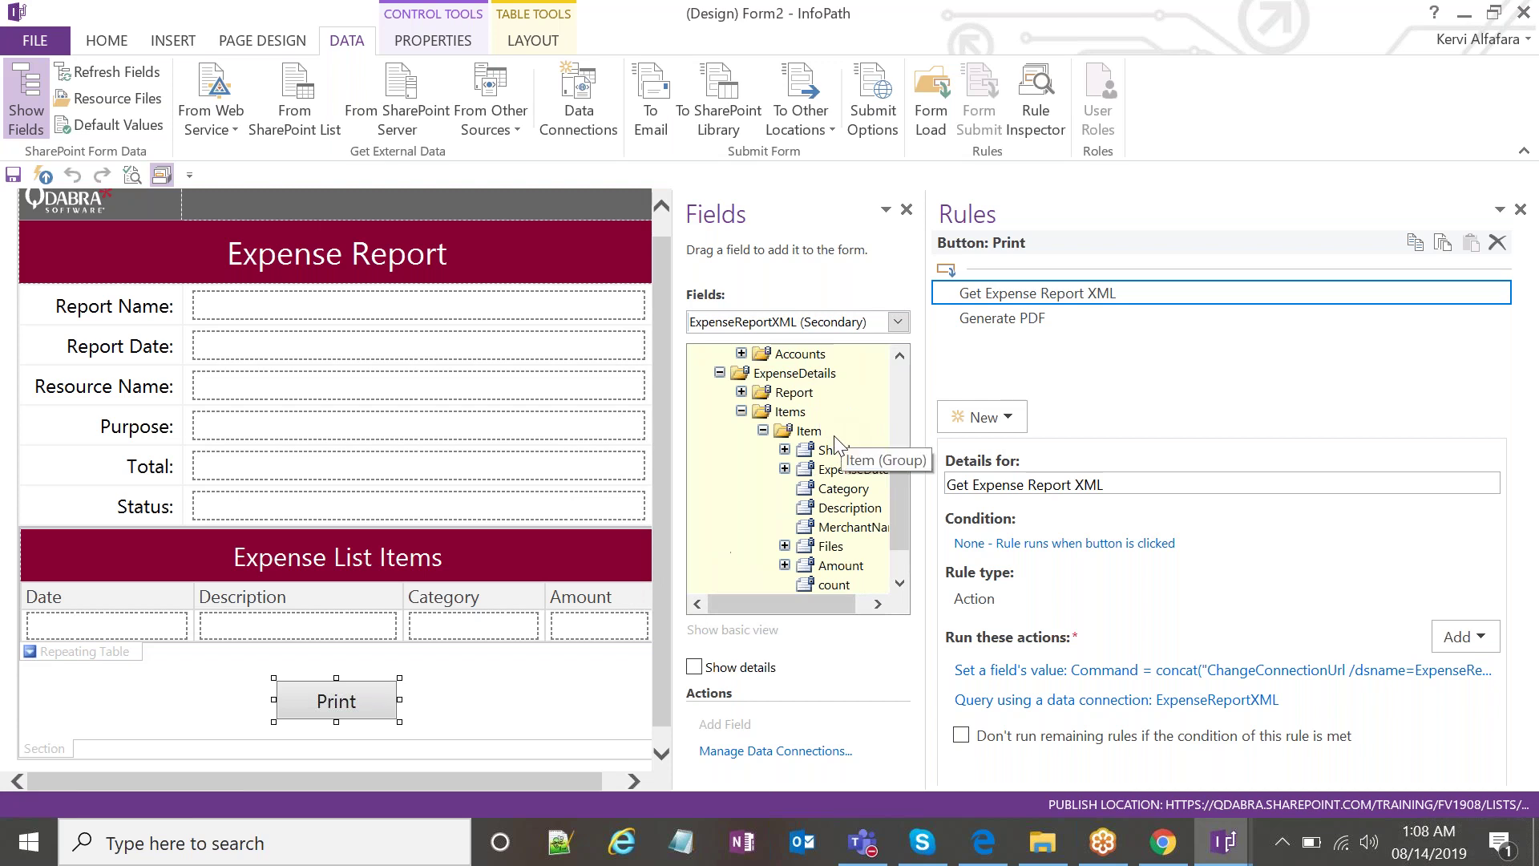
click(811, 437)
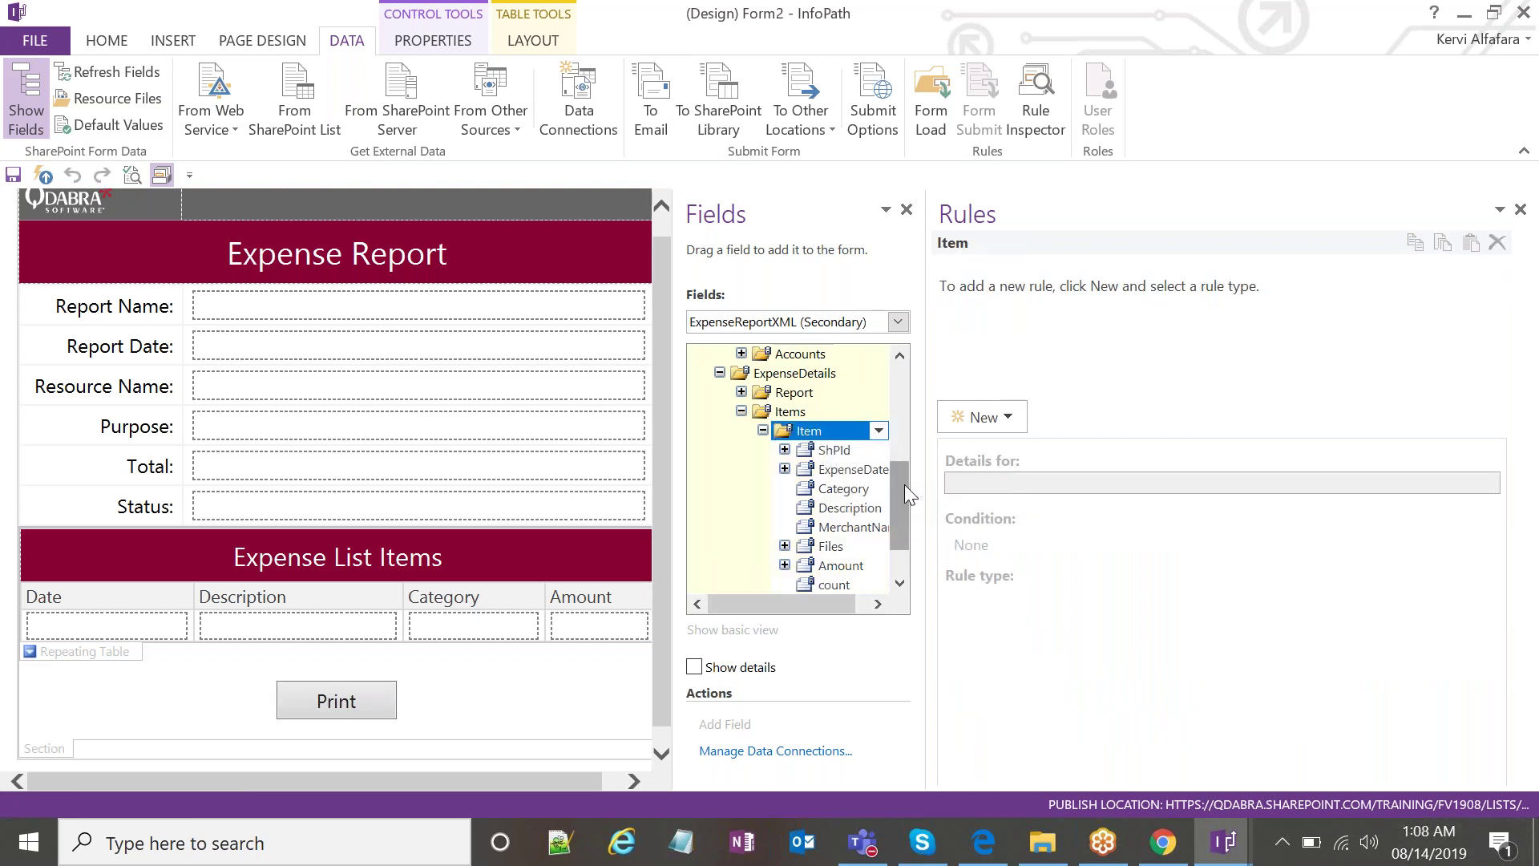
scroll(903, 489, down, 1)
Select the Print button and open the Set a field's value action of its Generate PDF rule.
click(332, 696)
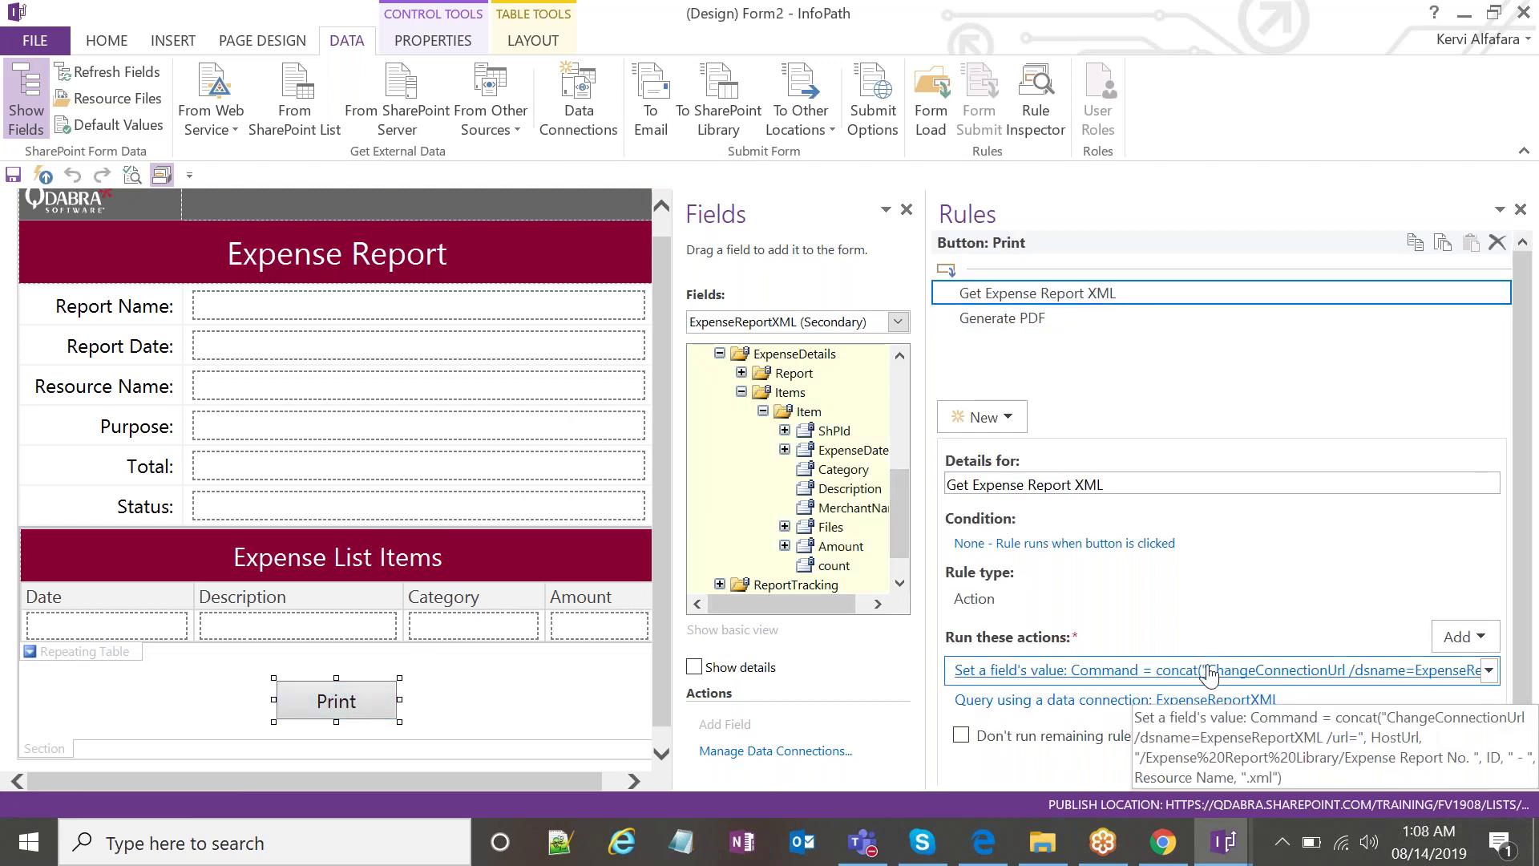
click(1038, 321)
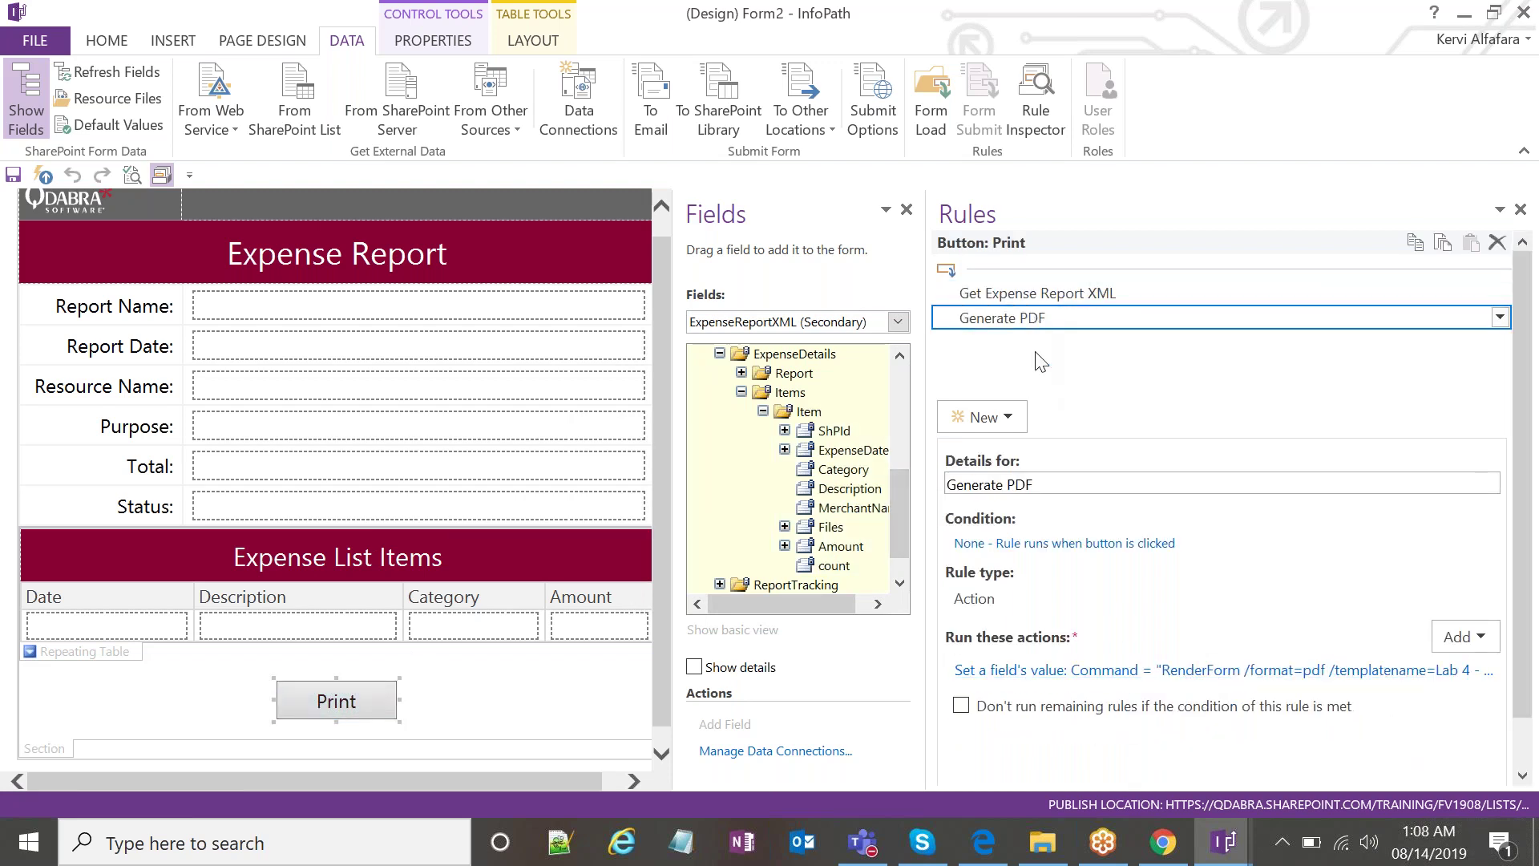
click(1002, 669)
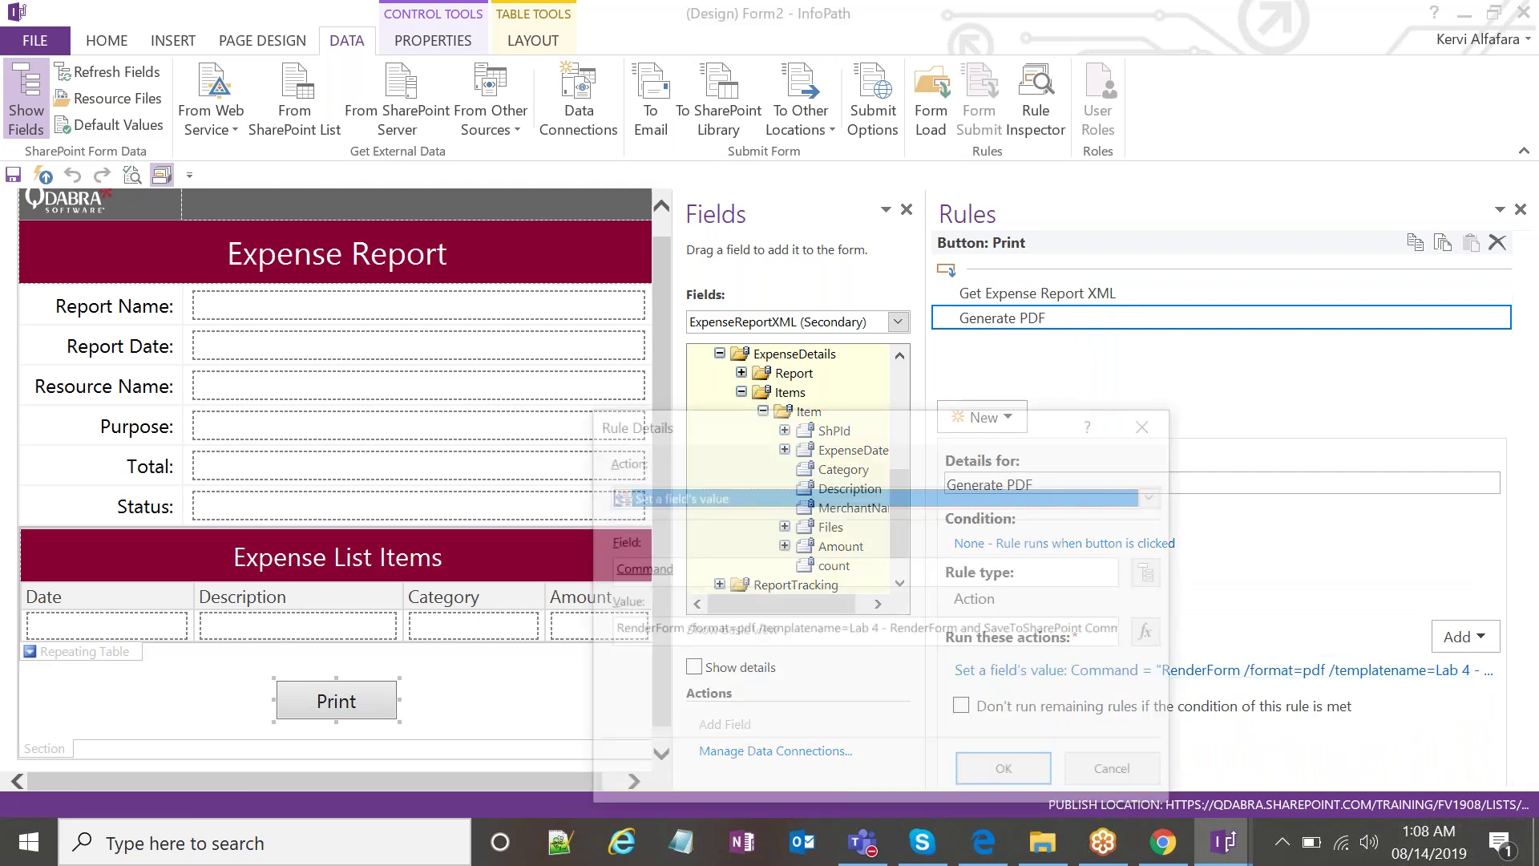
Copy the action's full RenderForm command value into a blank Notepad document.
click(751, 631)
key(ctrl+a)
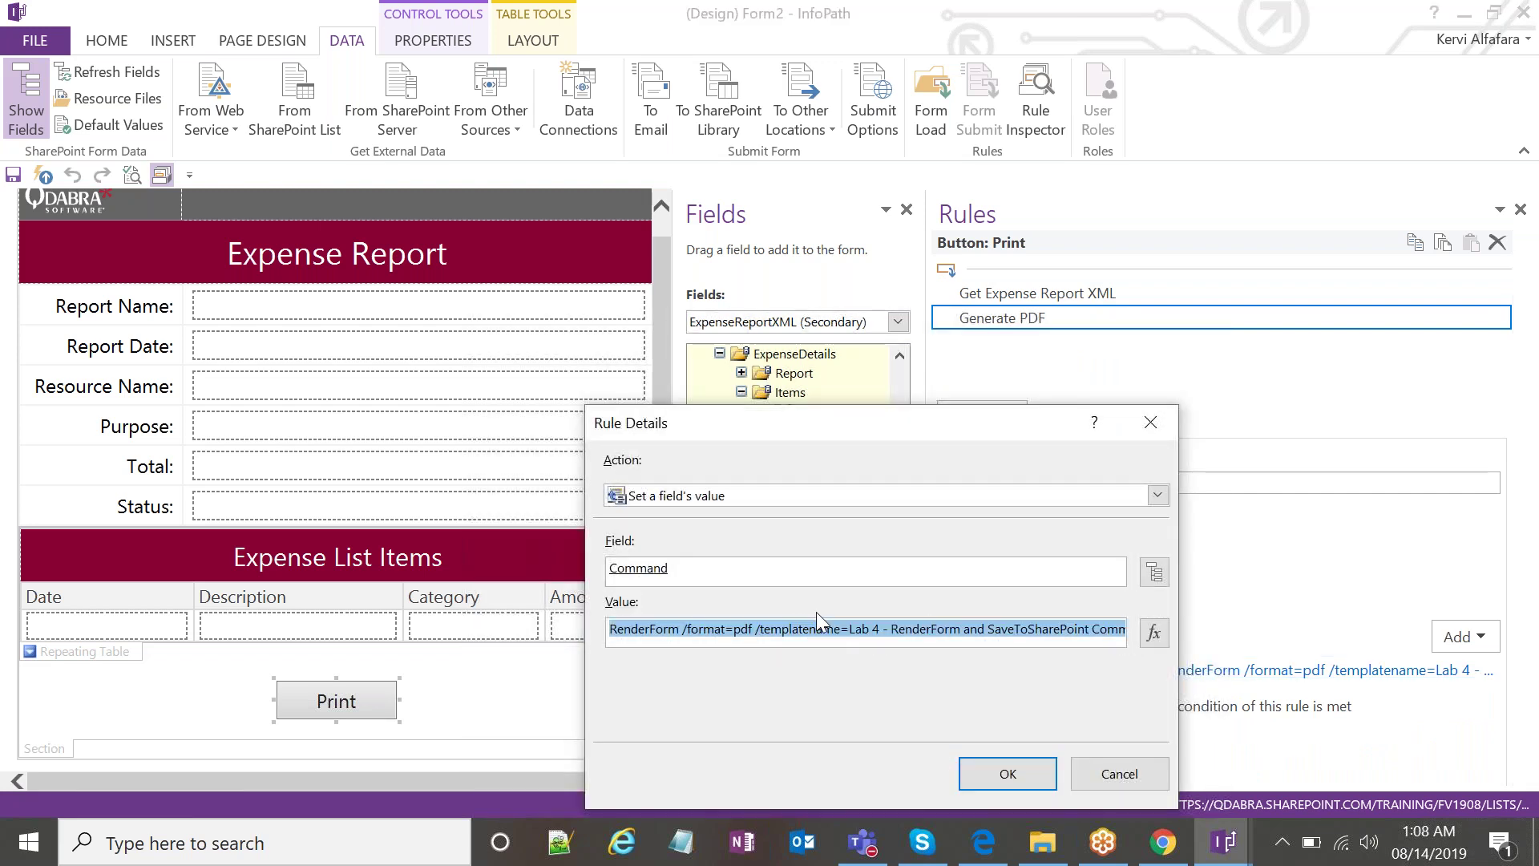
key(super+3)
text(RenderForm /format=pdf /templatename=Lab 4 - RenderForm and SaveToSharePoint Commands End /dsname=ExpenseReportXML /views=PDF /output=base64)
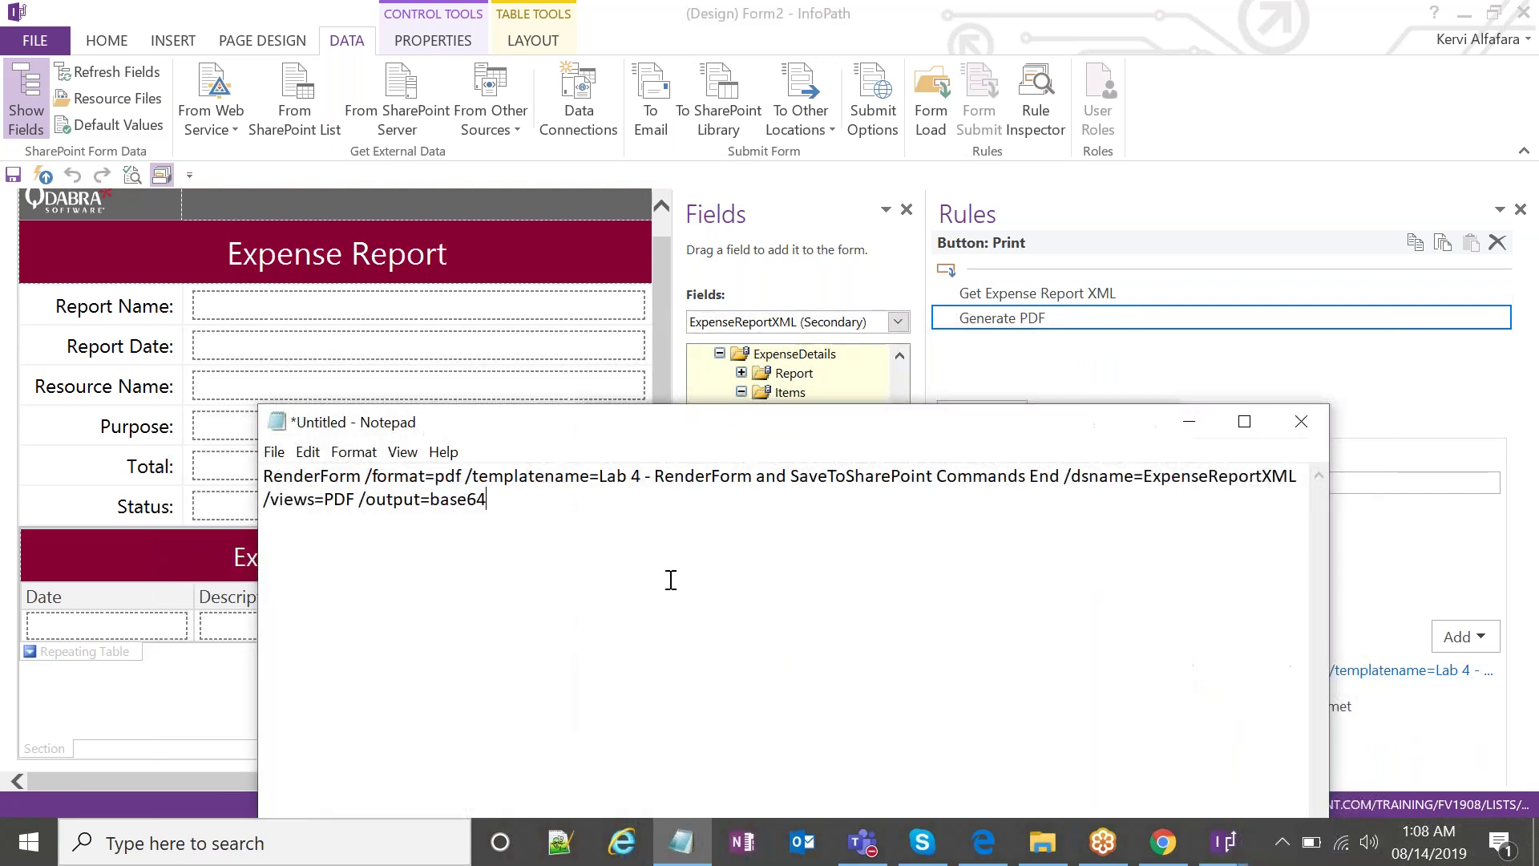
Highlight the templatename value Lab 4 - RenderForm and SaveToSharePoint Commands End in the Notepad copy of the command.
drag(402, 459, 1097, 461)
click(565, 459)
click(639, 496)
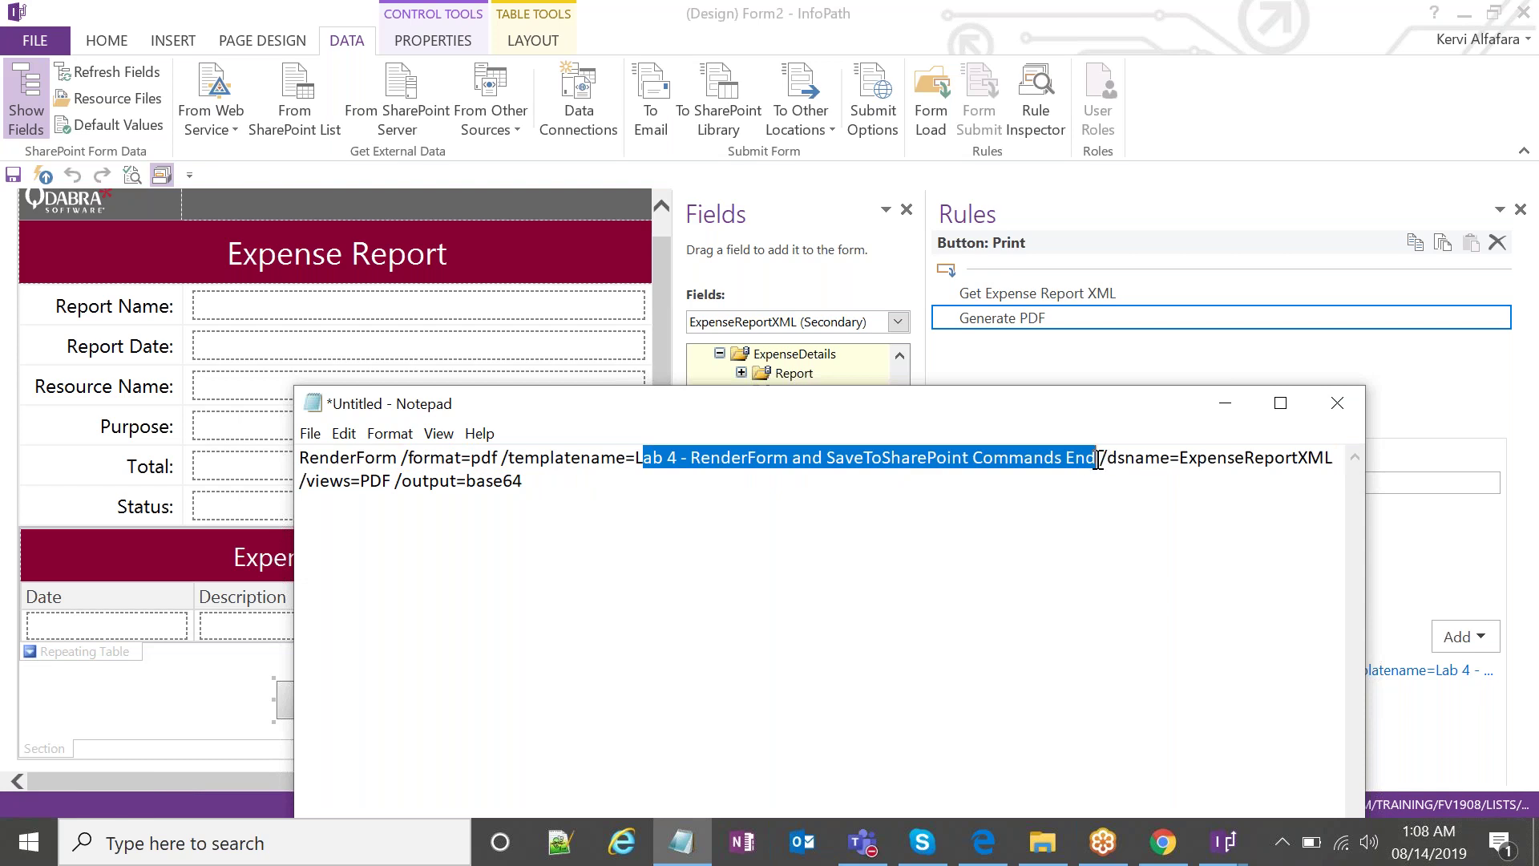
Check the template name on the Update Template page in Chrome, and return to the Notepad copy of the command.
click(1078, 477)
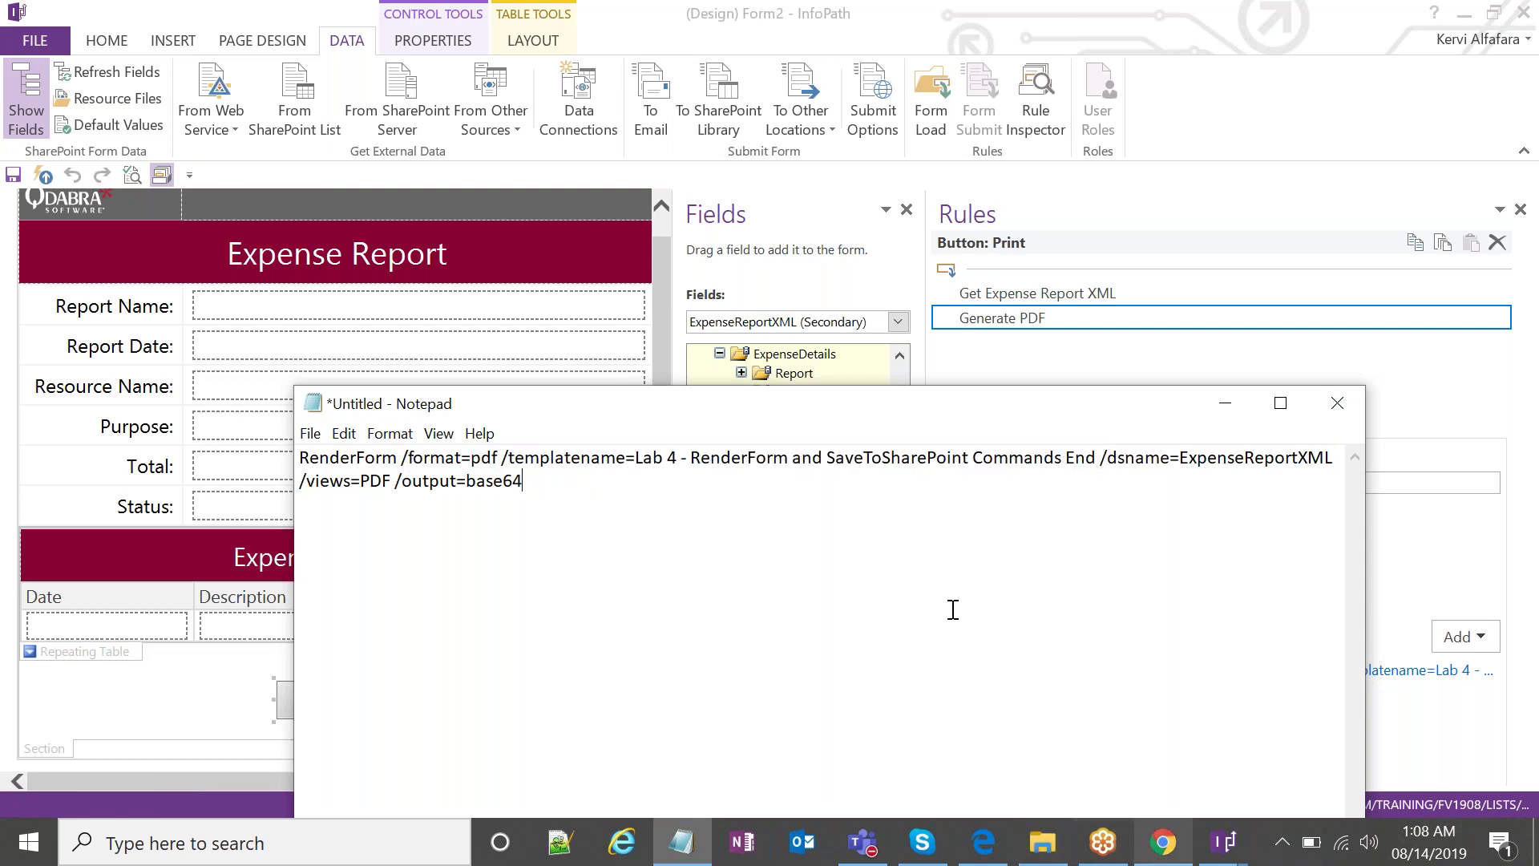
click(1163, 841)
click(530, 19)
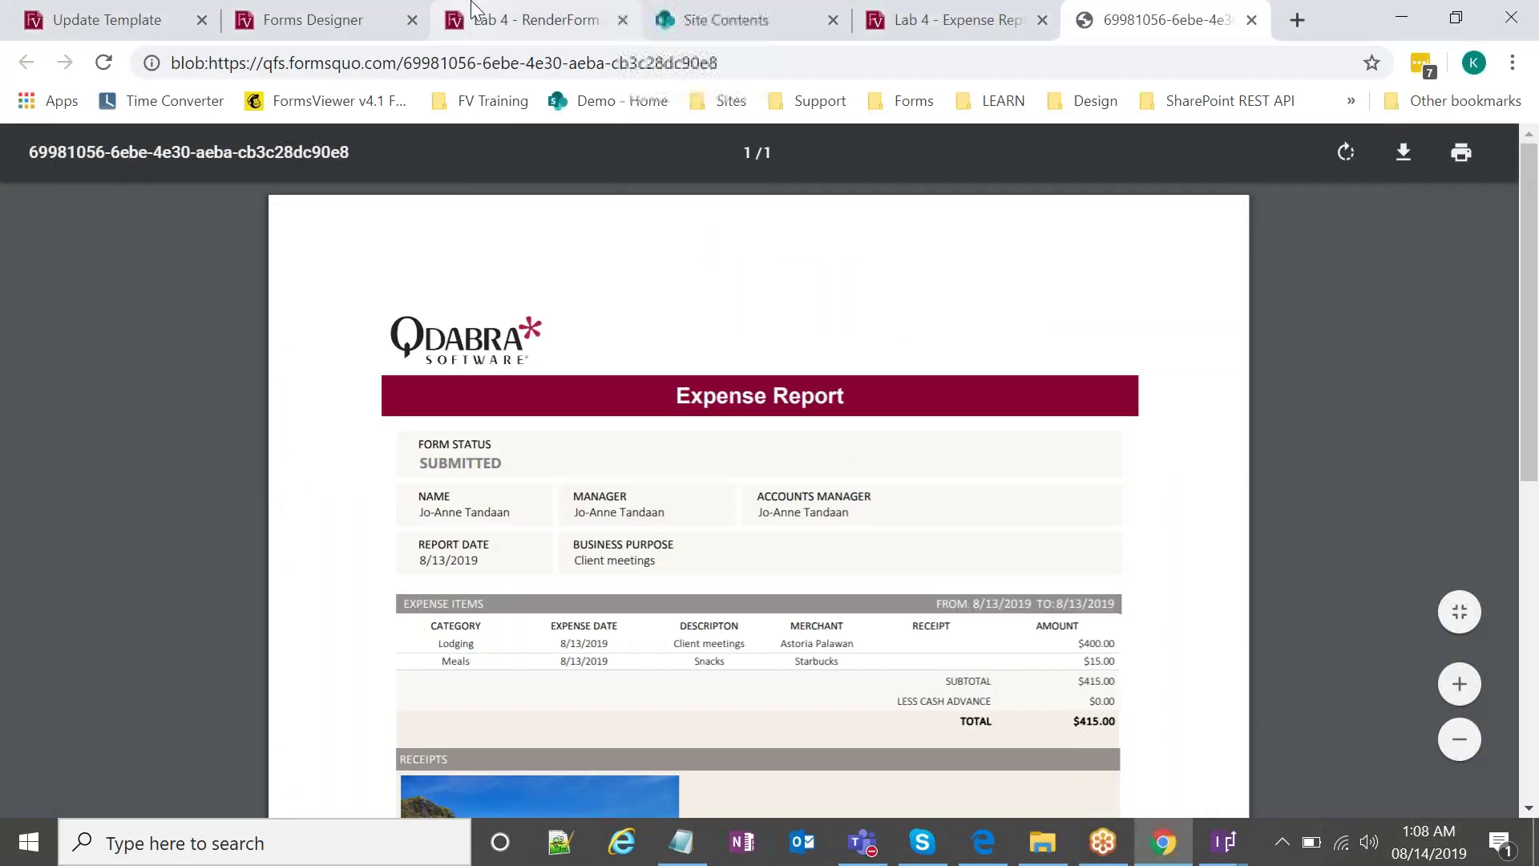
click(343, 8)
click(129, 18)
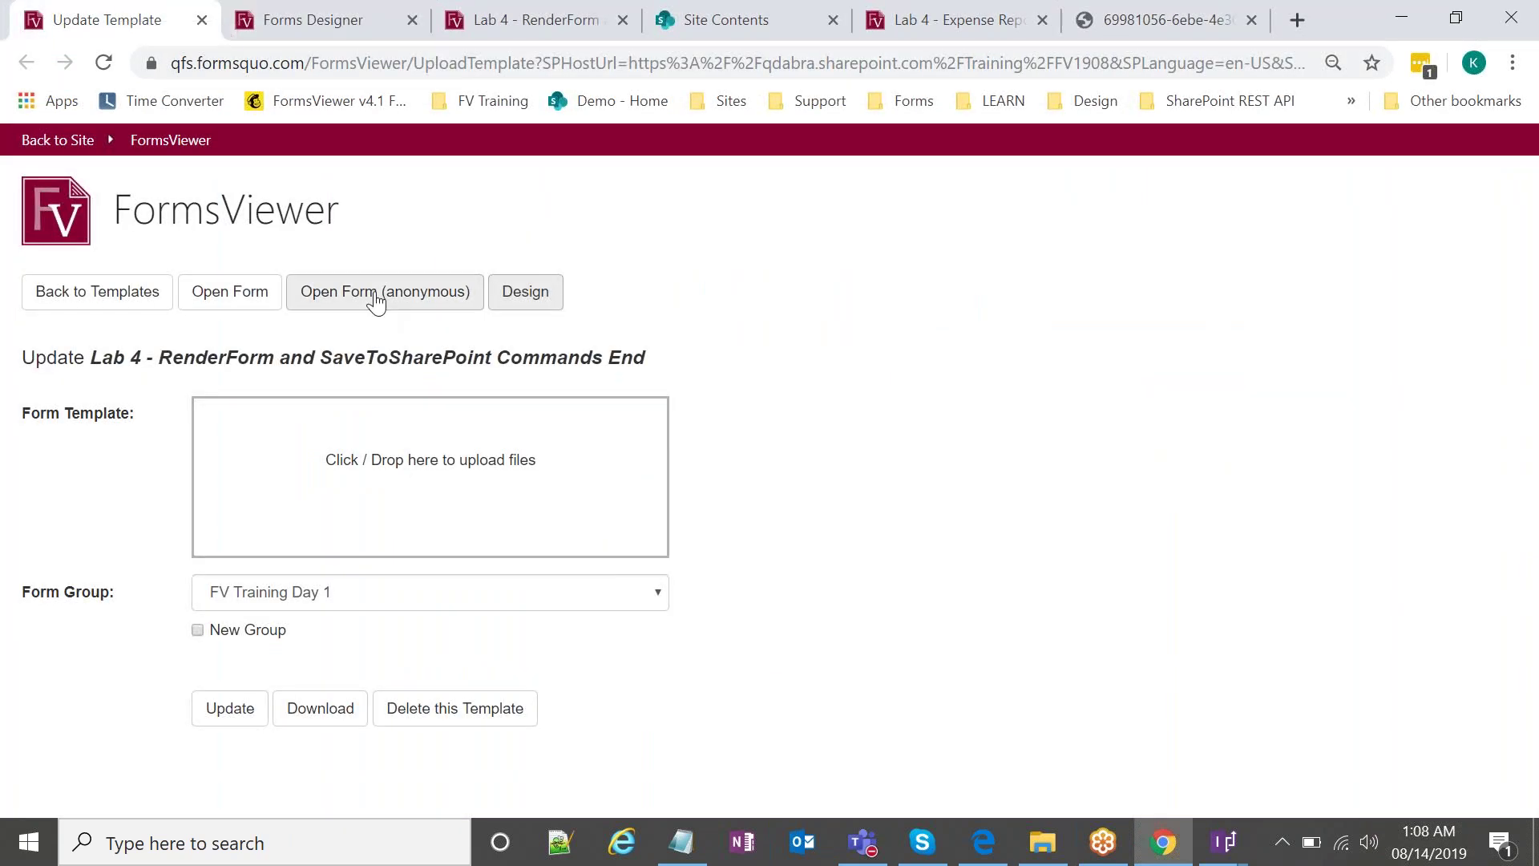
key(alt+Tab)
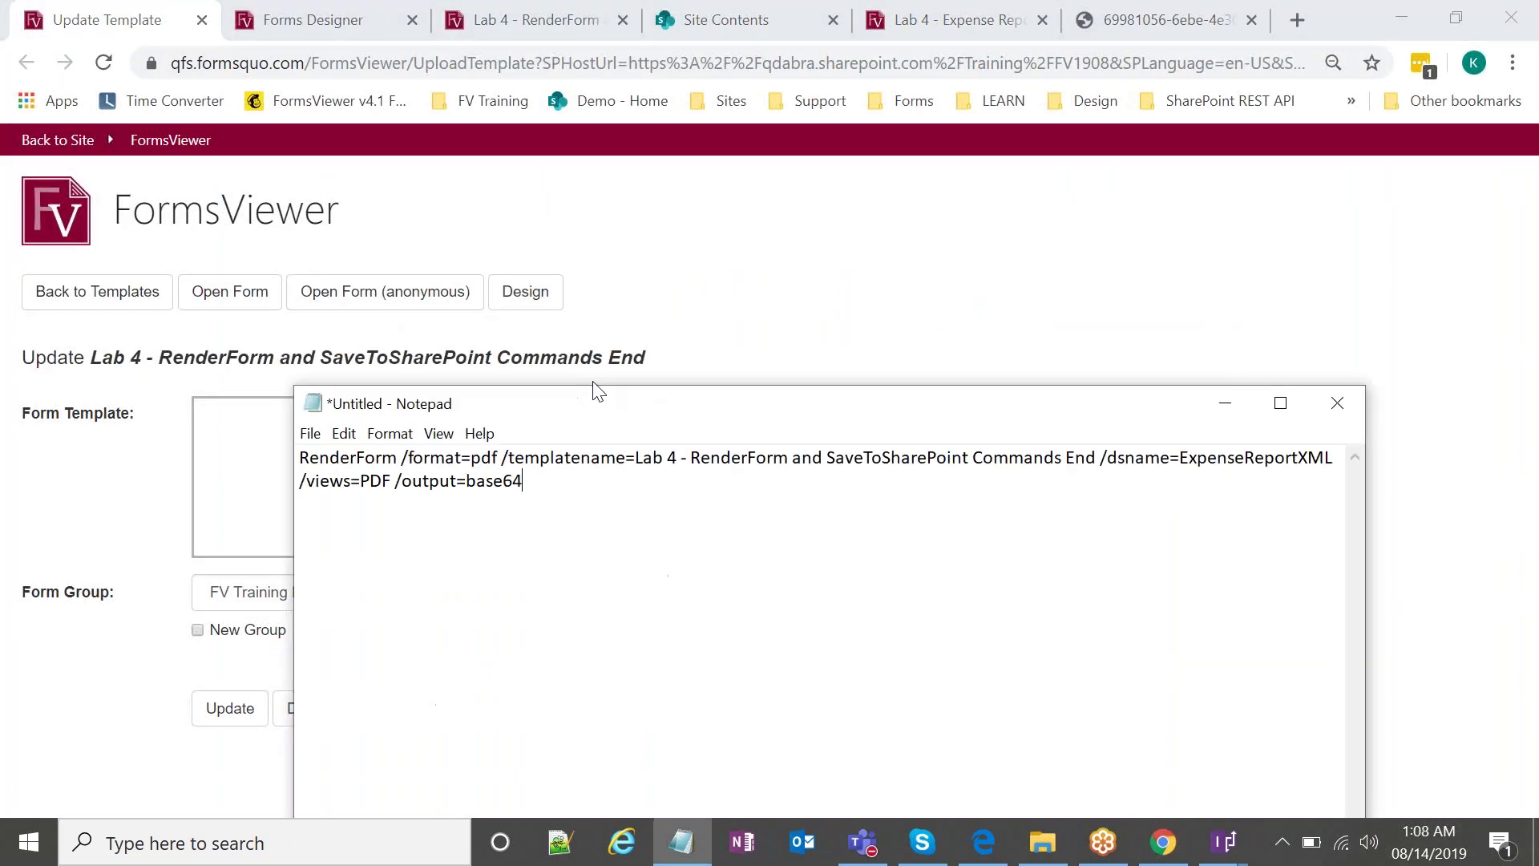
Highlight the dsname parameter and its ExpenseReportXML value in the Notepad copy of the RenderForm command.
drag(1107, 465, 1170, 458)
click(1170, 477)
double_click(1207, 465)
click(1276, 471)
drag(1332, 465, 1190, 462)
click(1028, 503)
click(441, 517)
Examine the /views=PDF, templatename and /output=base64 parameters of the RenderForm command in Notepad.
click(390, 481)
double_click(329, 488)
click(373, 488)
drag(393, 492, 365, 489)
click(382, 496)
click(402, 492)
drag(1095, 457, 636, 457)
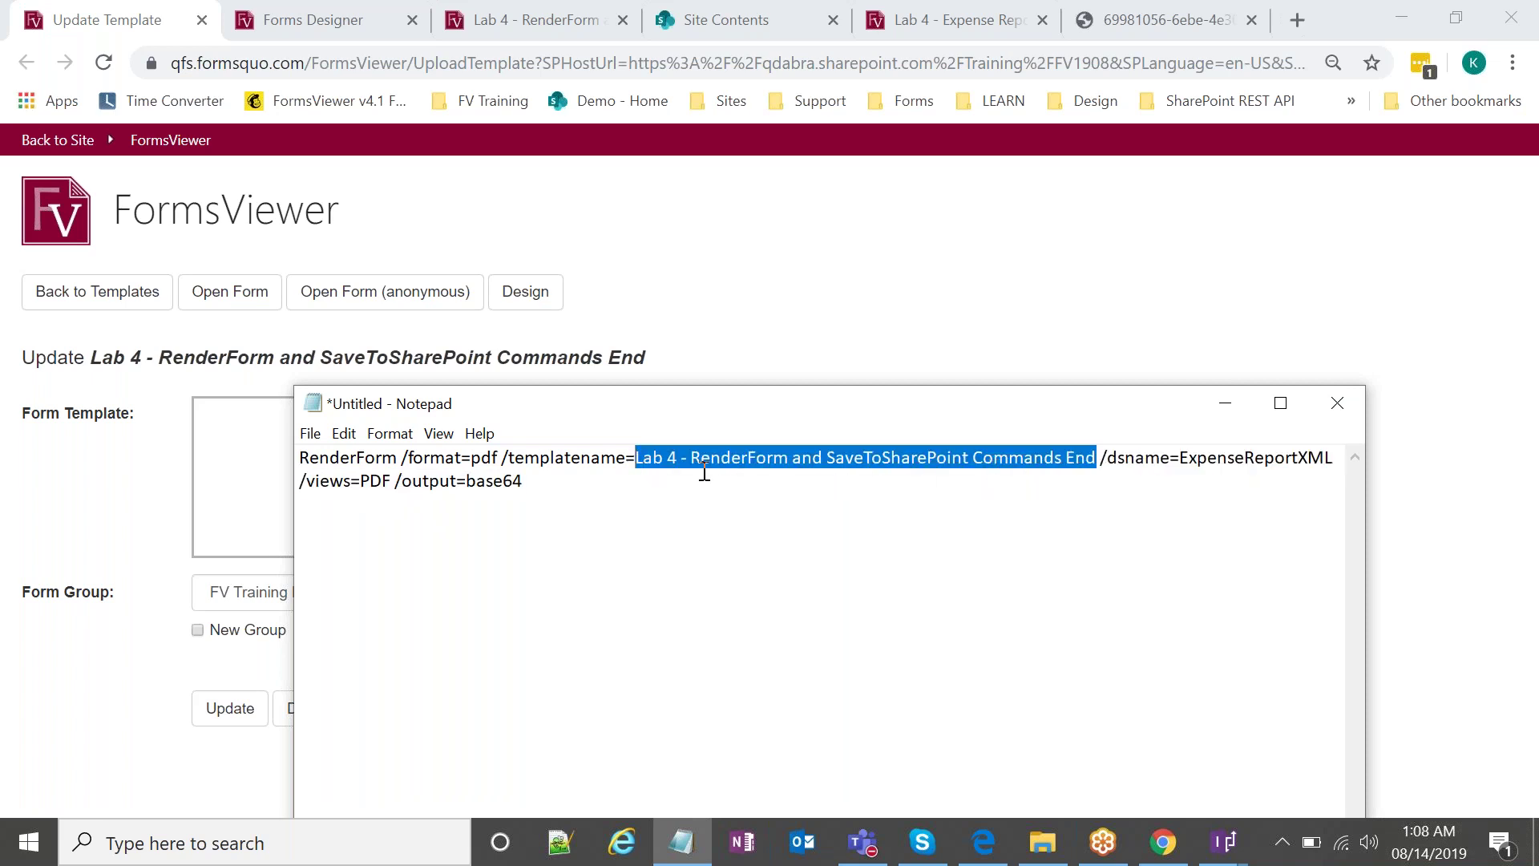
click(525, 480)
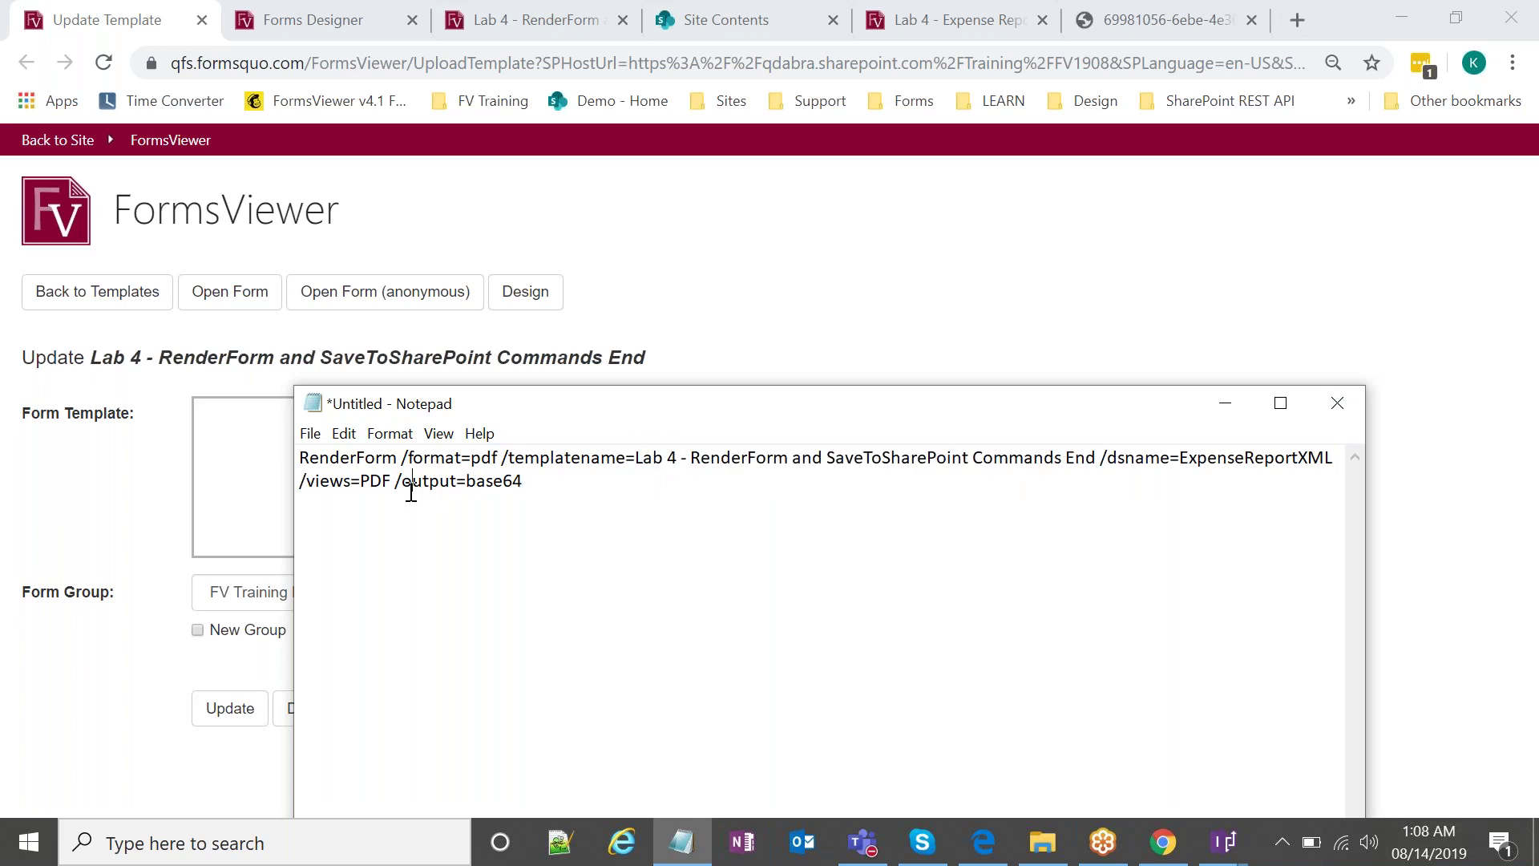
drag(394, 485, 523, 485)
click(523, 485)
Minimize Notepad, switch to the Form2 design in InfoPath, and review the Item fields of the ExpenseReportXML data source.
click(1225, 404)
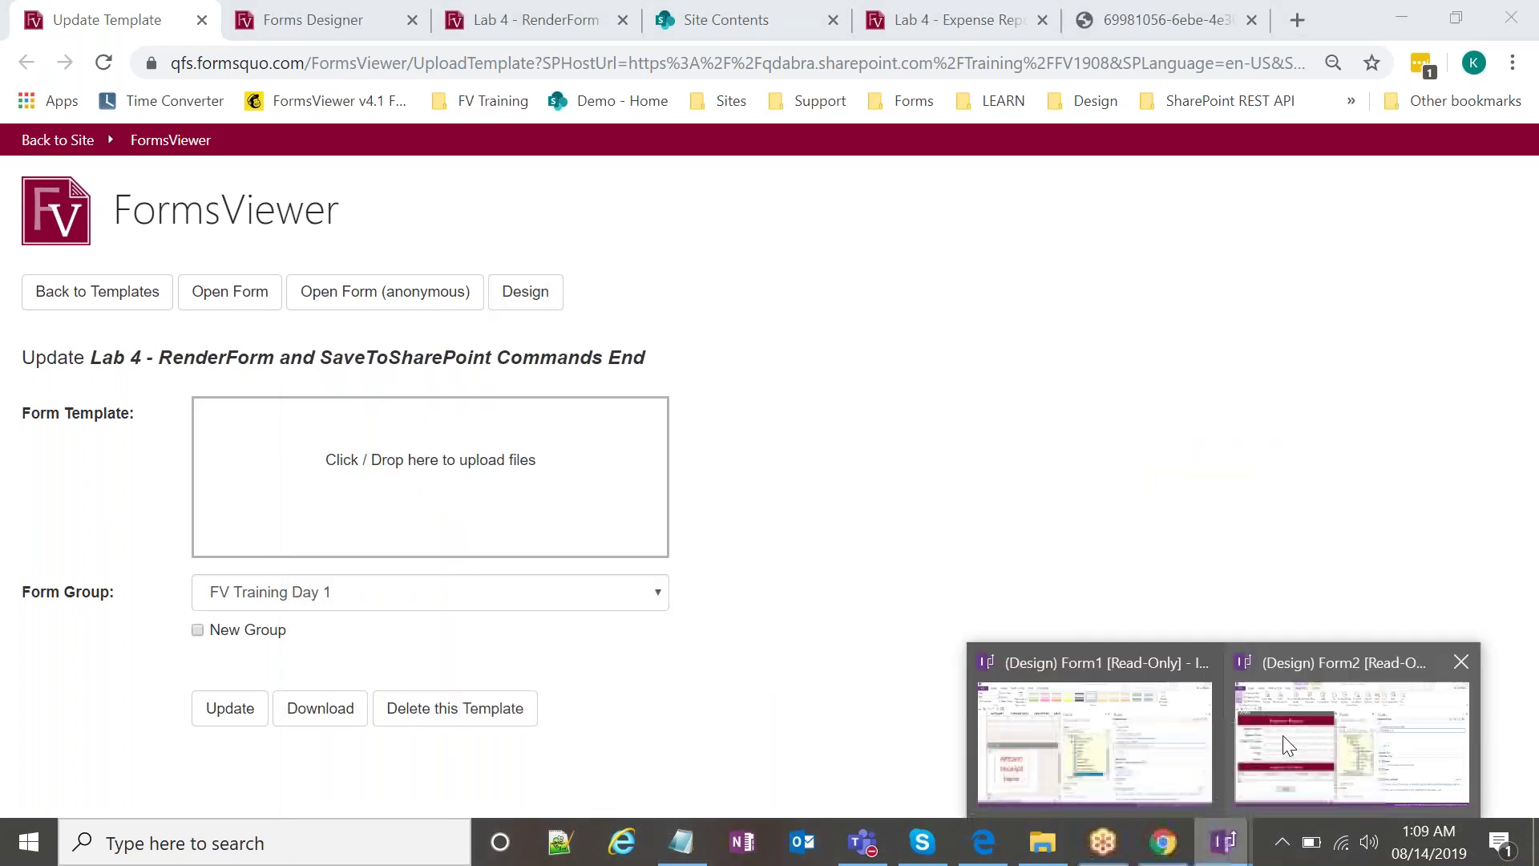
click(1223, 849)
click(1151, 430)
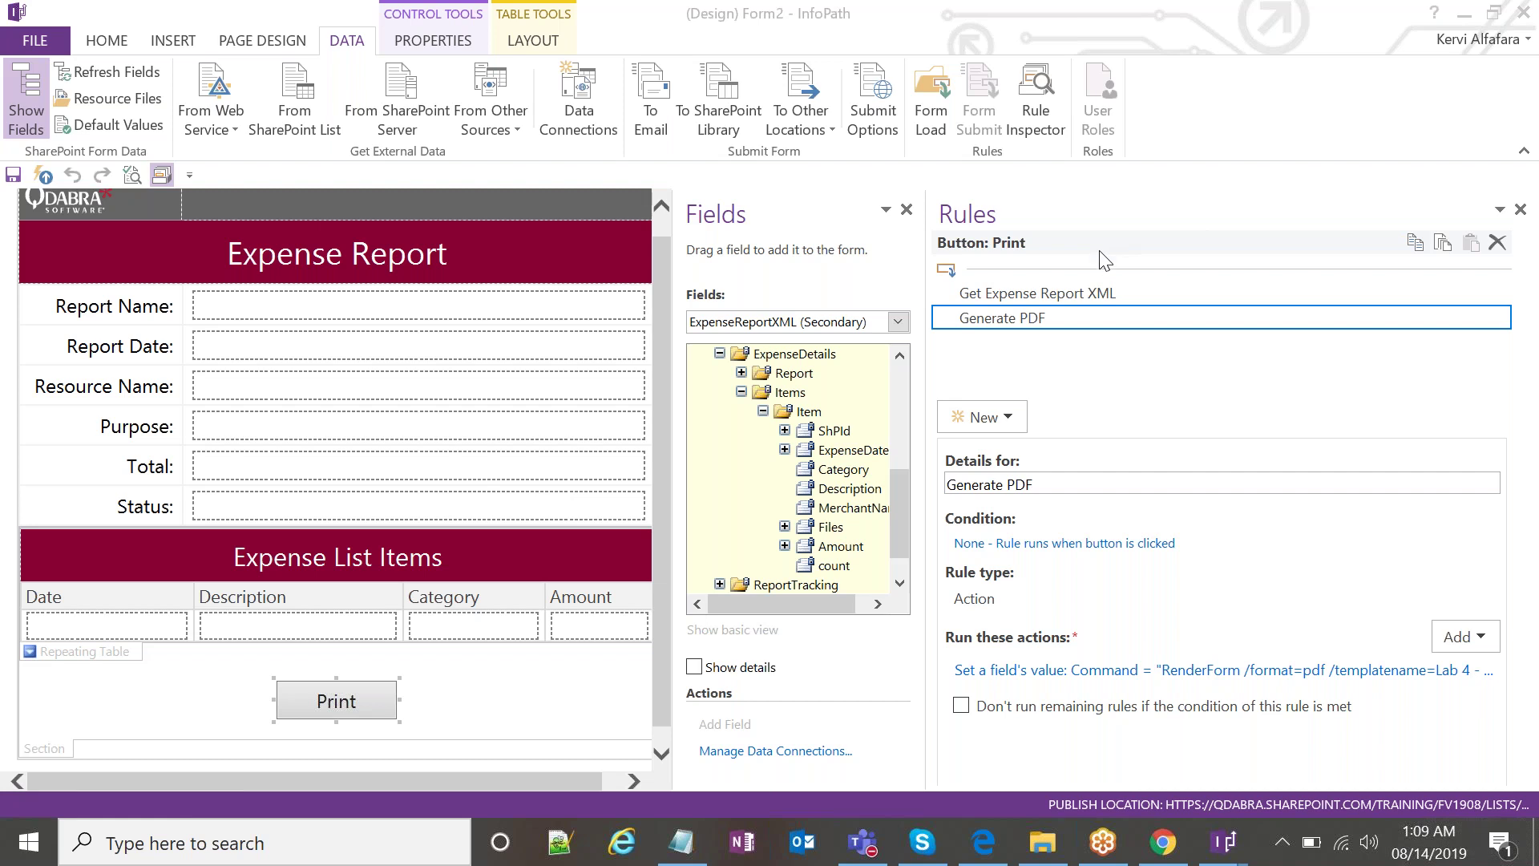
drag(907, 492, 907, 505)
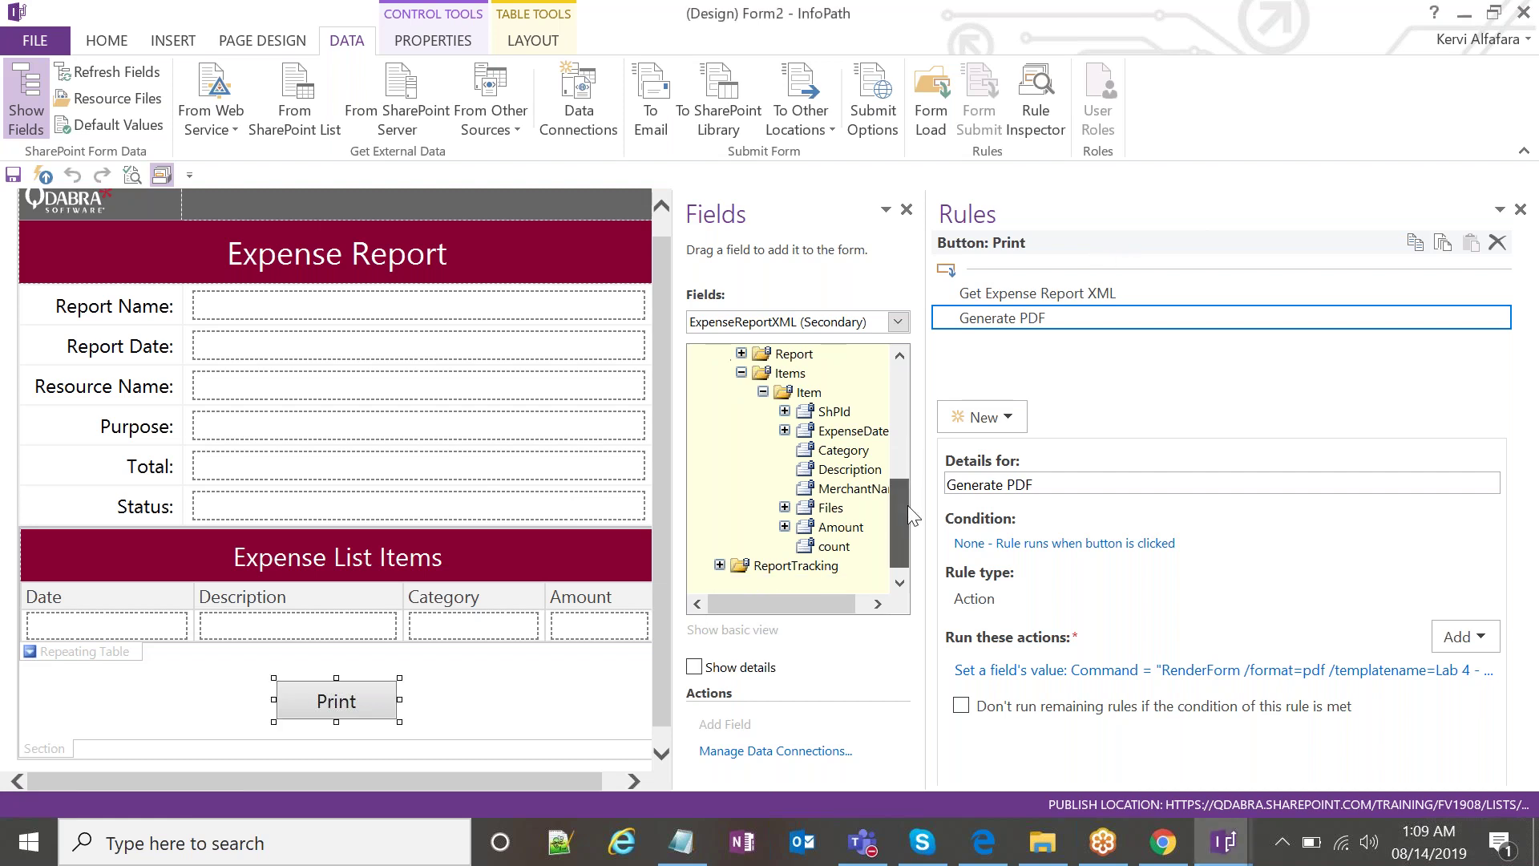
click(858, 603)
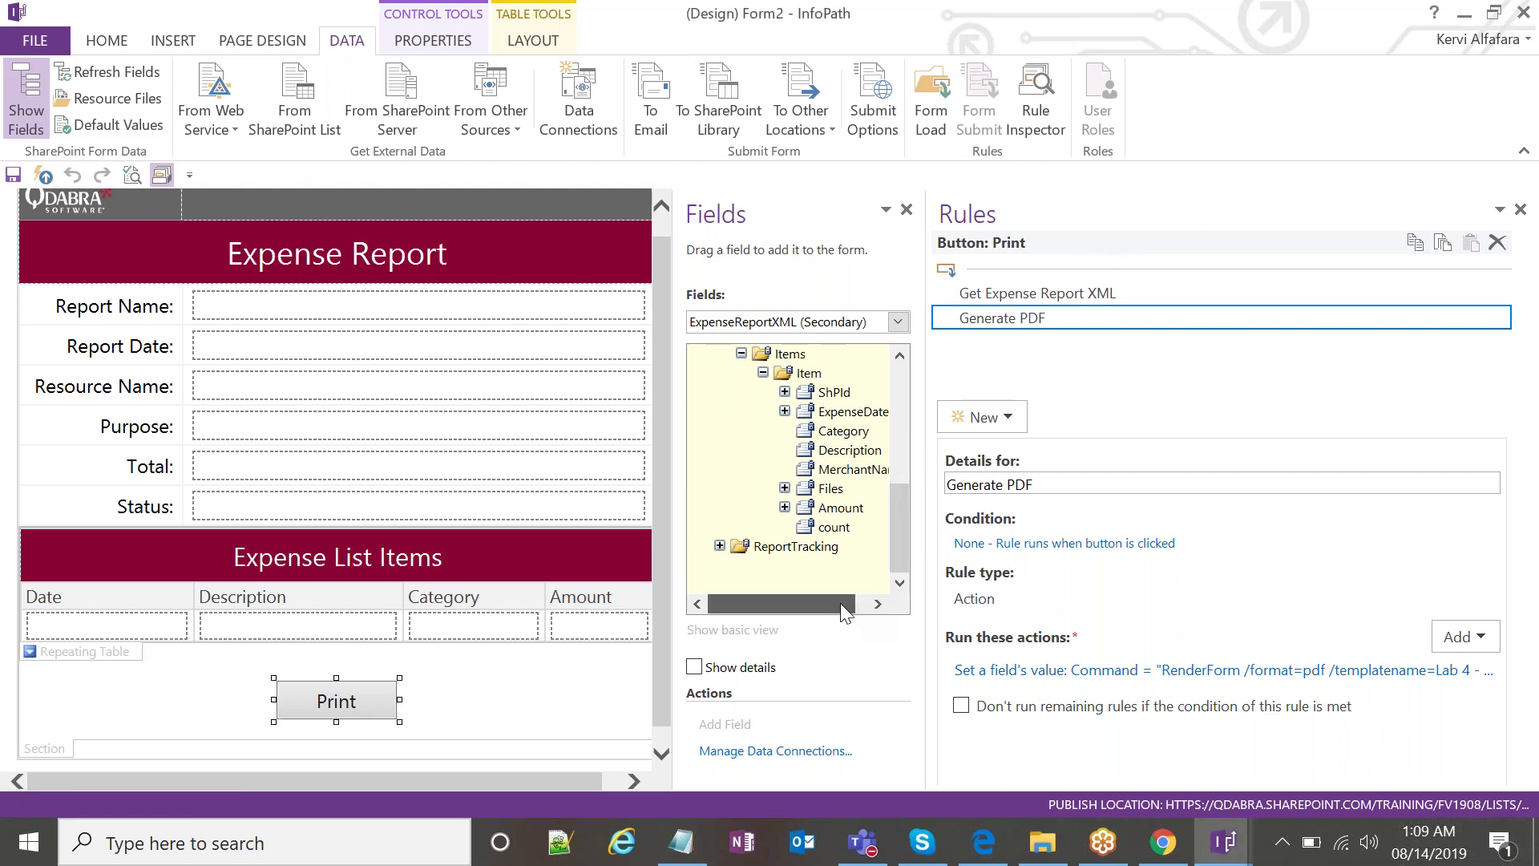
drag(840, 603, 874, 611)
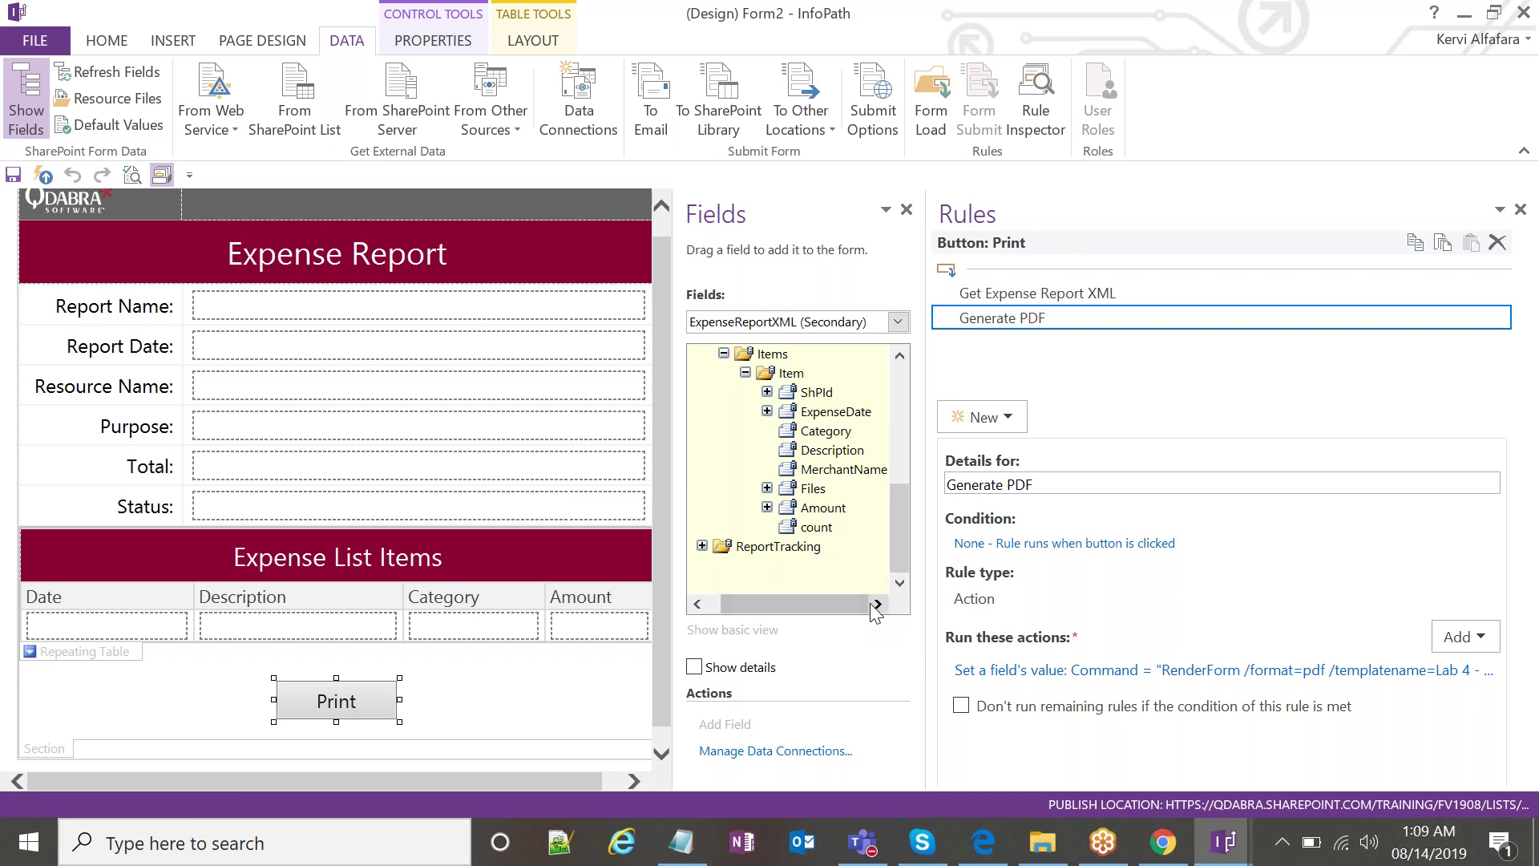
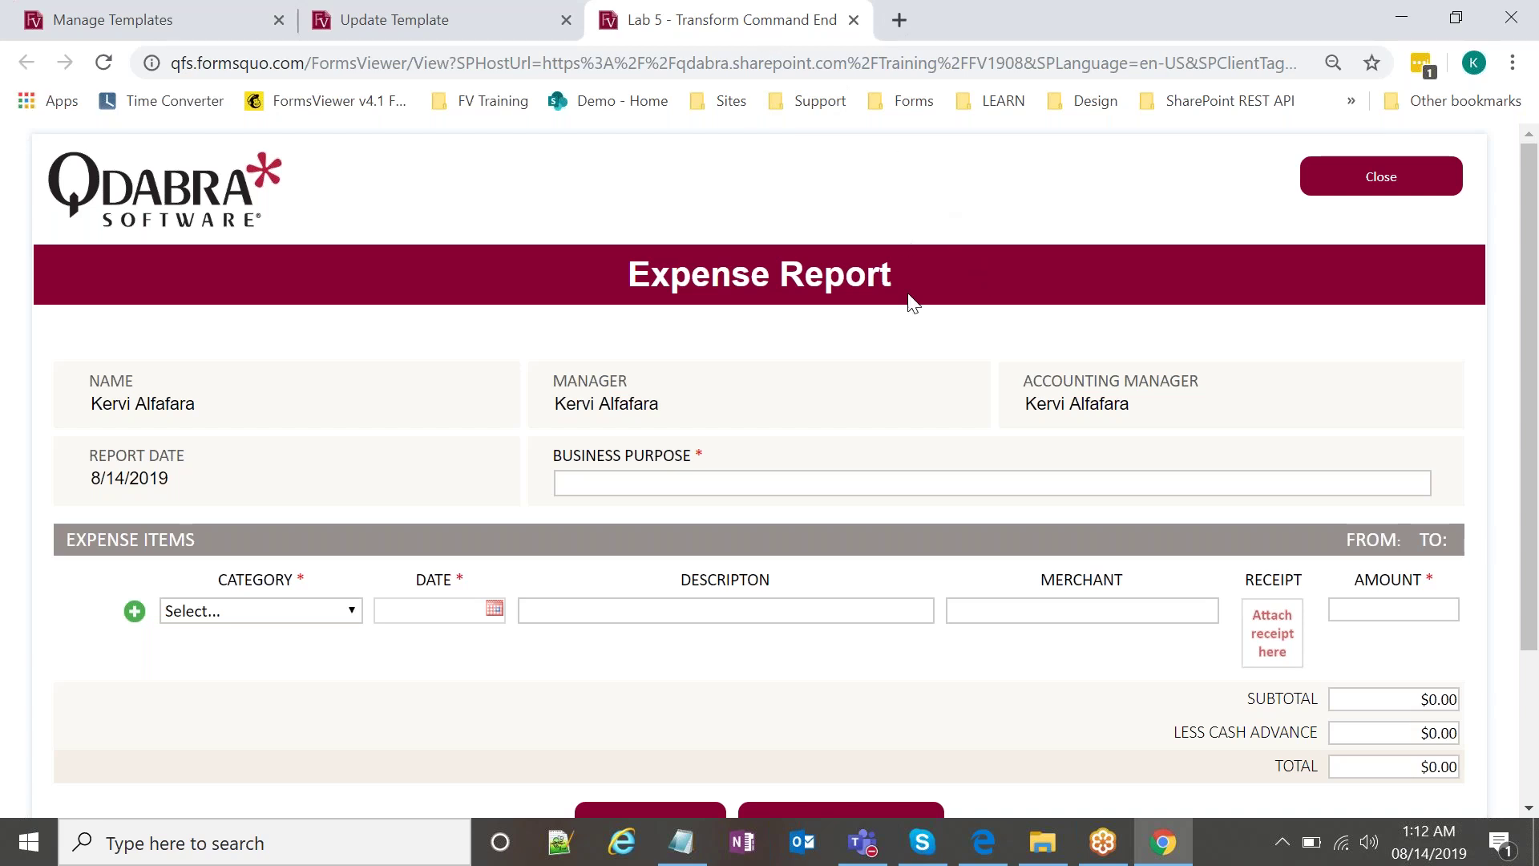
Enter test as the business purpose and add a Transportation expense dated 8/6/2019 with description and merchant test.
click(753, 484)
text(test)
click(321, 611)
click(320, 358)
click(492, 609)
click(481, 495)
click(601, 610)
text(test)
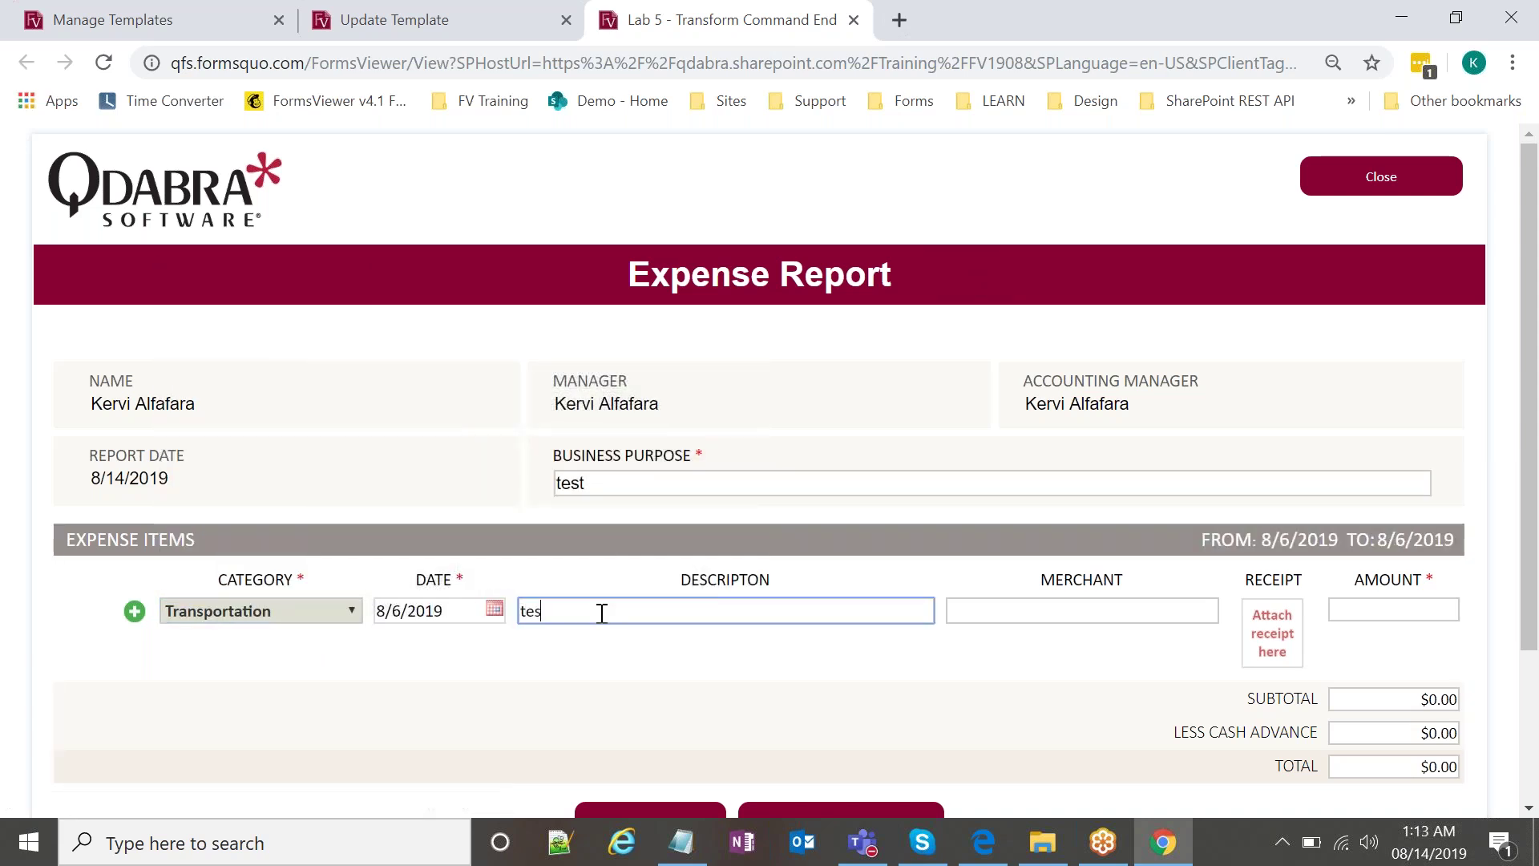
click(1047, 610)
text(test)
Attach a receipt image to the Transportation expense and set its amount to 12.
click(1276, 628)
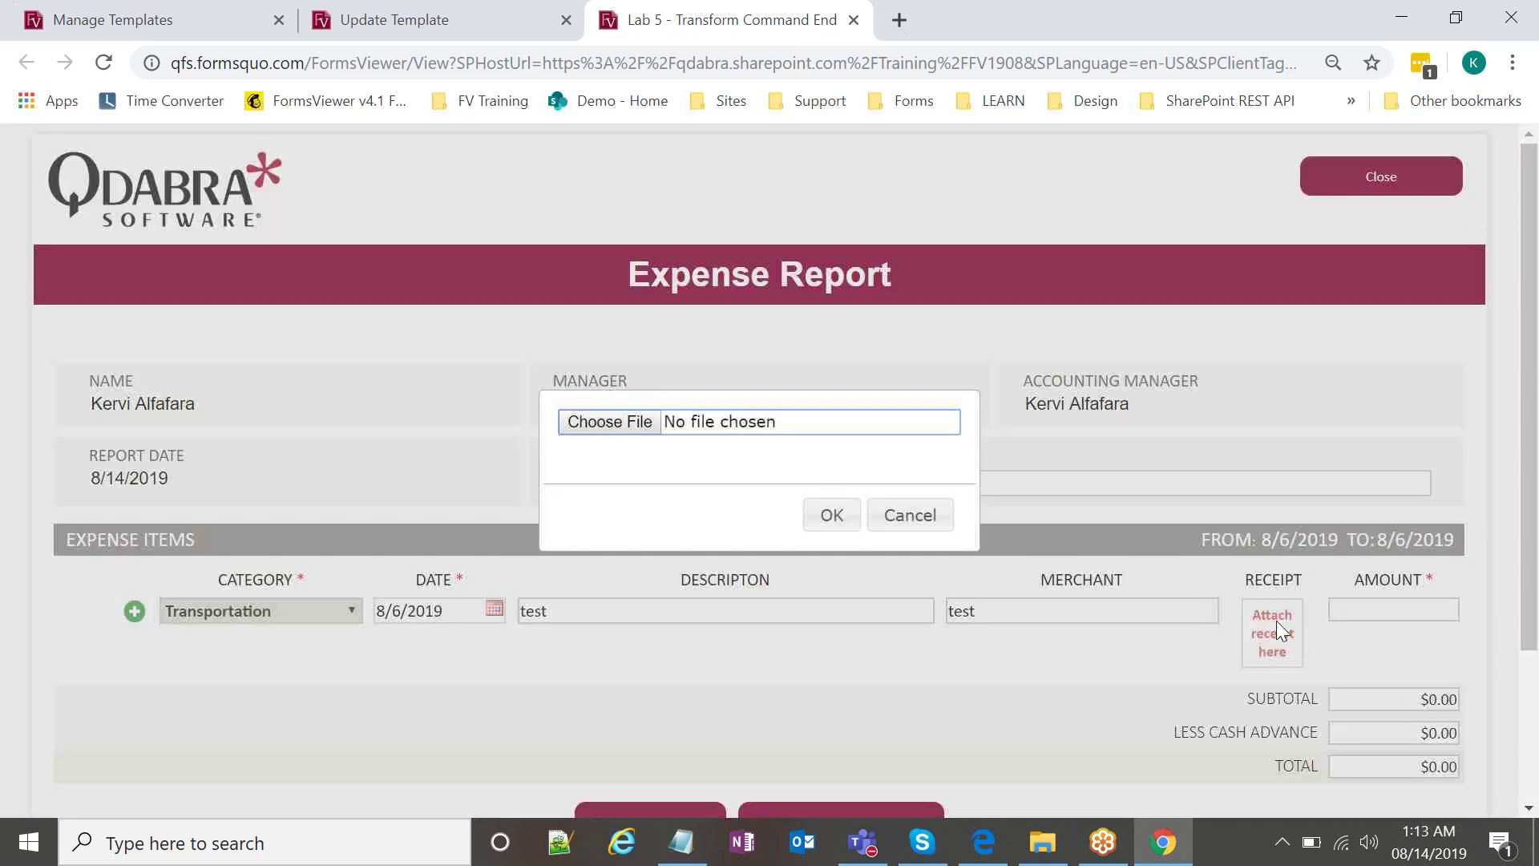
click(633, 425)
double_click(854, 381)
click(815, 515)
click(1415, 614)
text(12)
click(1072, 581)
Submit the expense report with Submit & New, close the generated PDF, and dismiss the submission message.
scroll(1072, 580, down, 3)
scroll(962, 583, up, 3)
scroll(843, 586, down, 3)
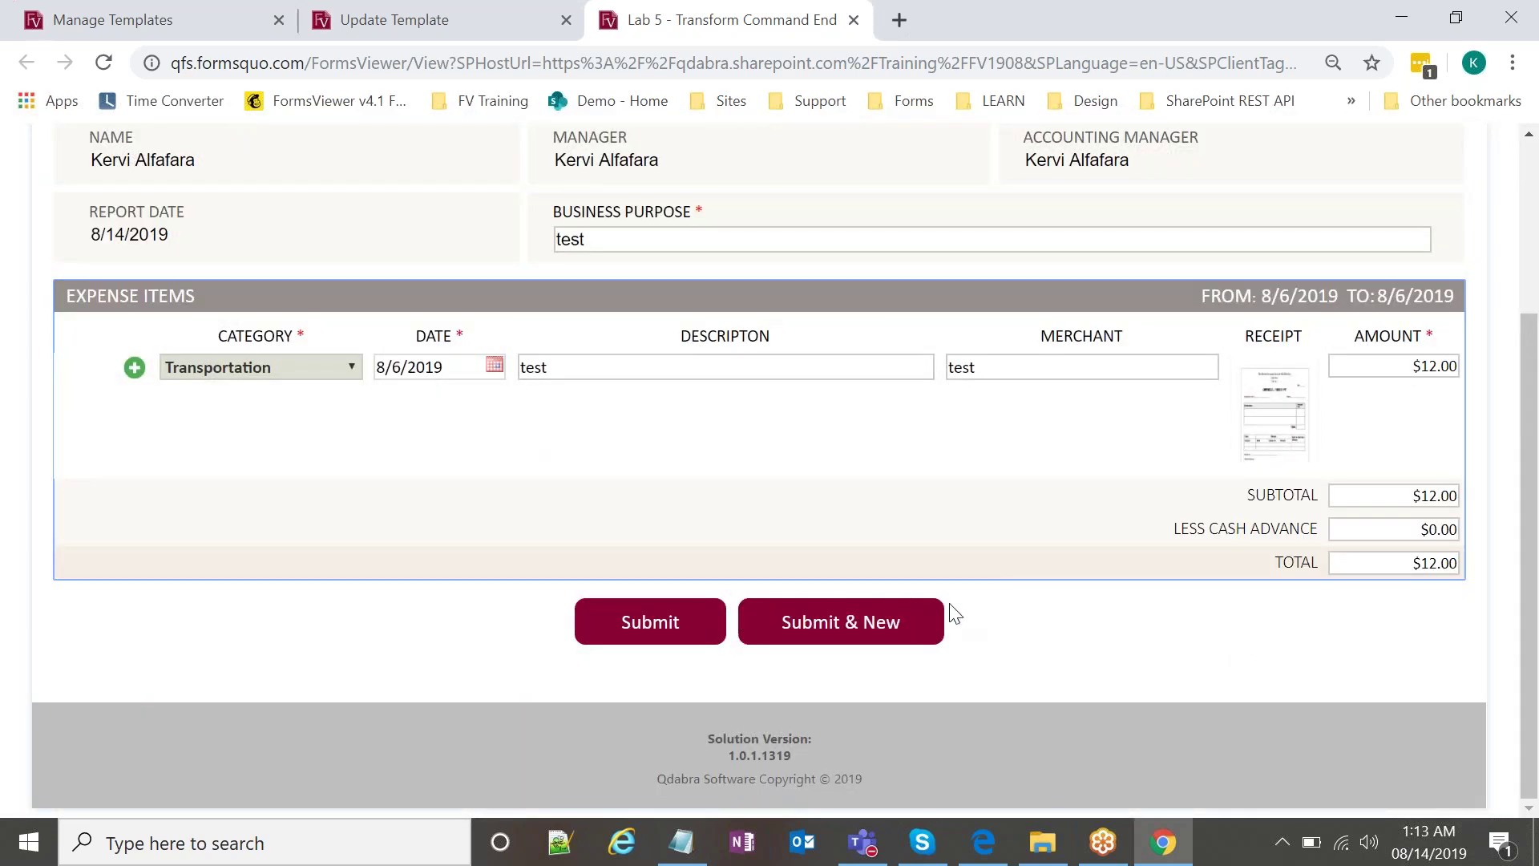
click(863, 625)
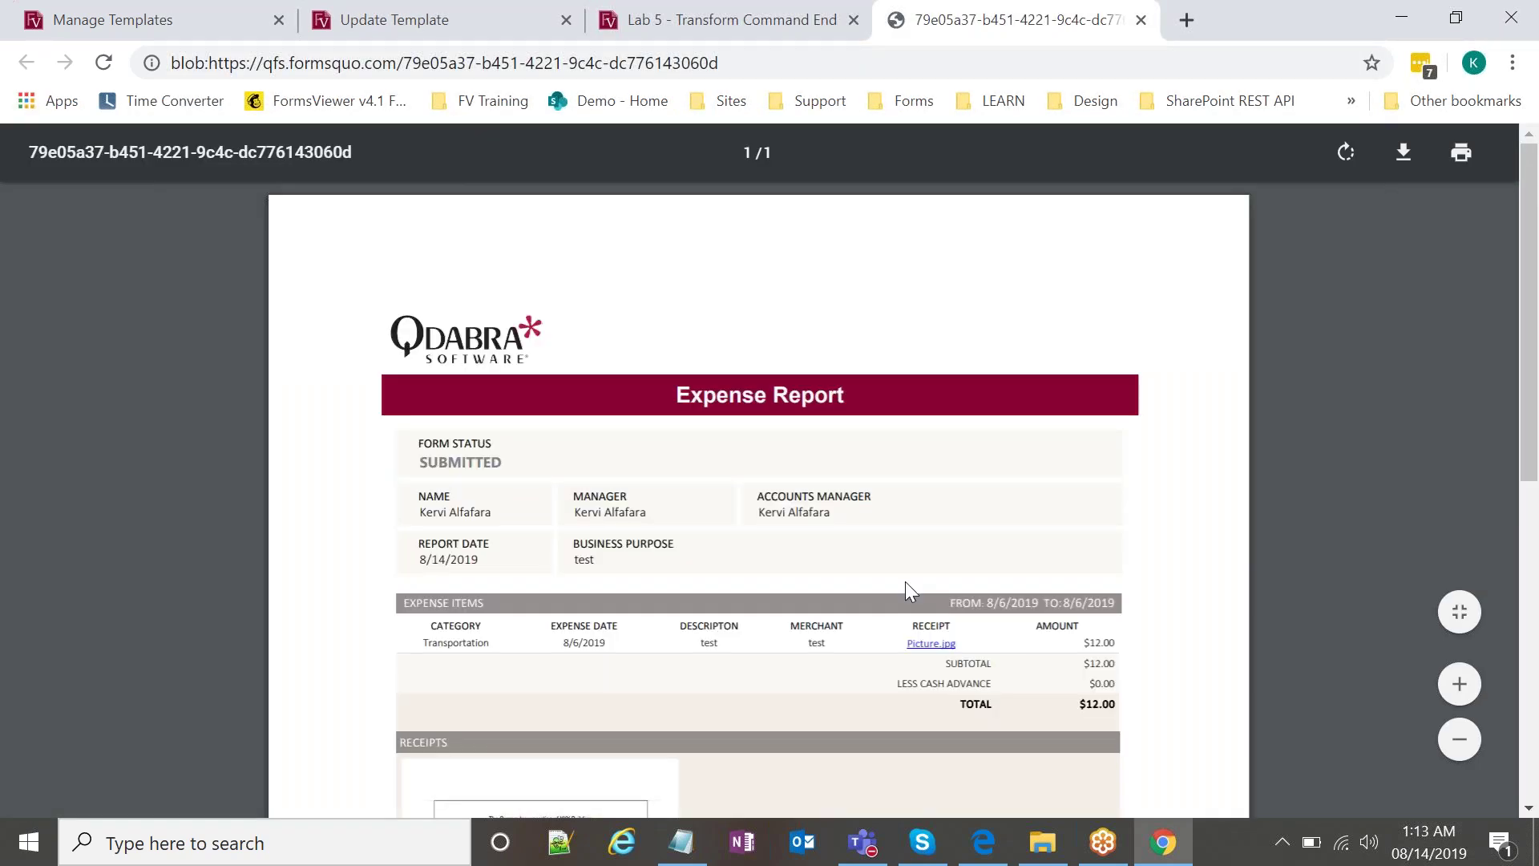
click(1141, 20)
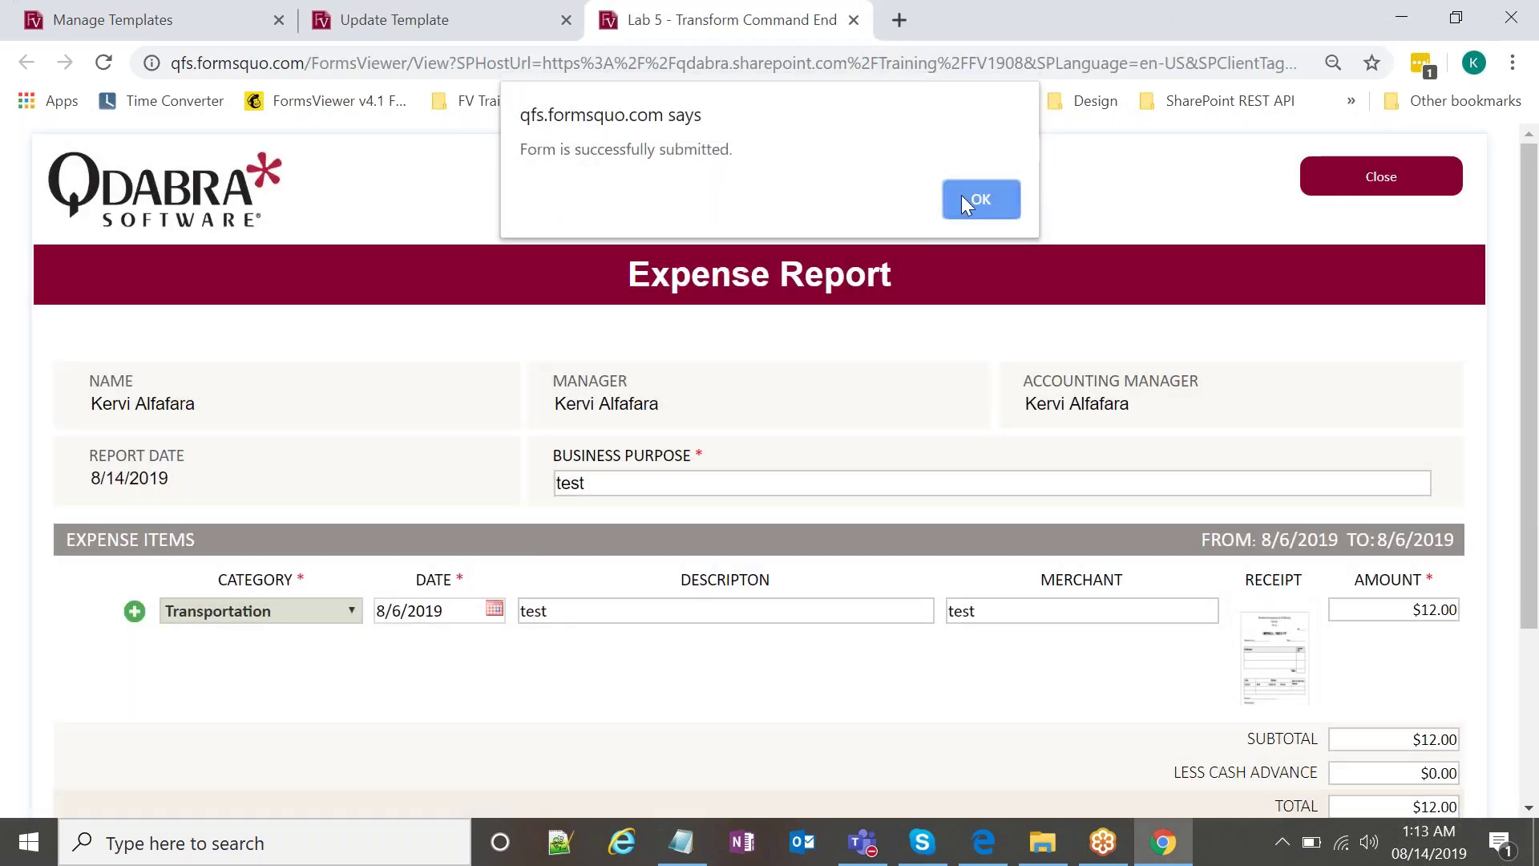
click(966, 197)
Examine the Business Purpose and Expense Items fields of the new expense report form.
scroll(879, 450, down, 3)
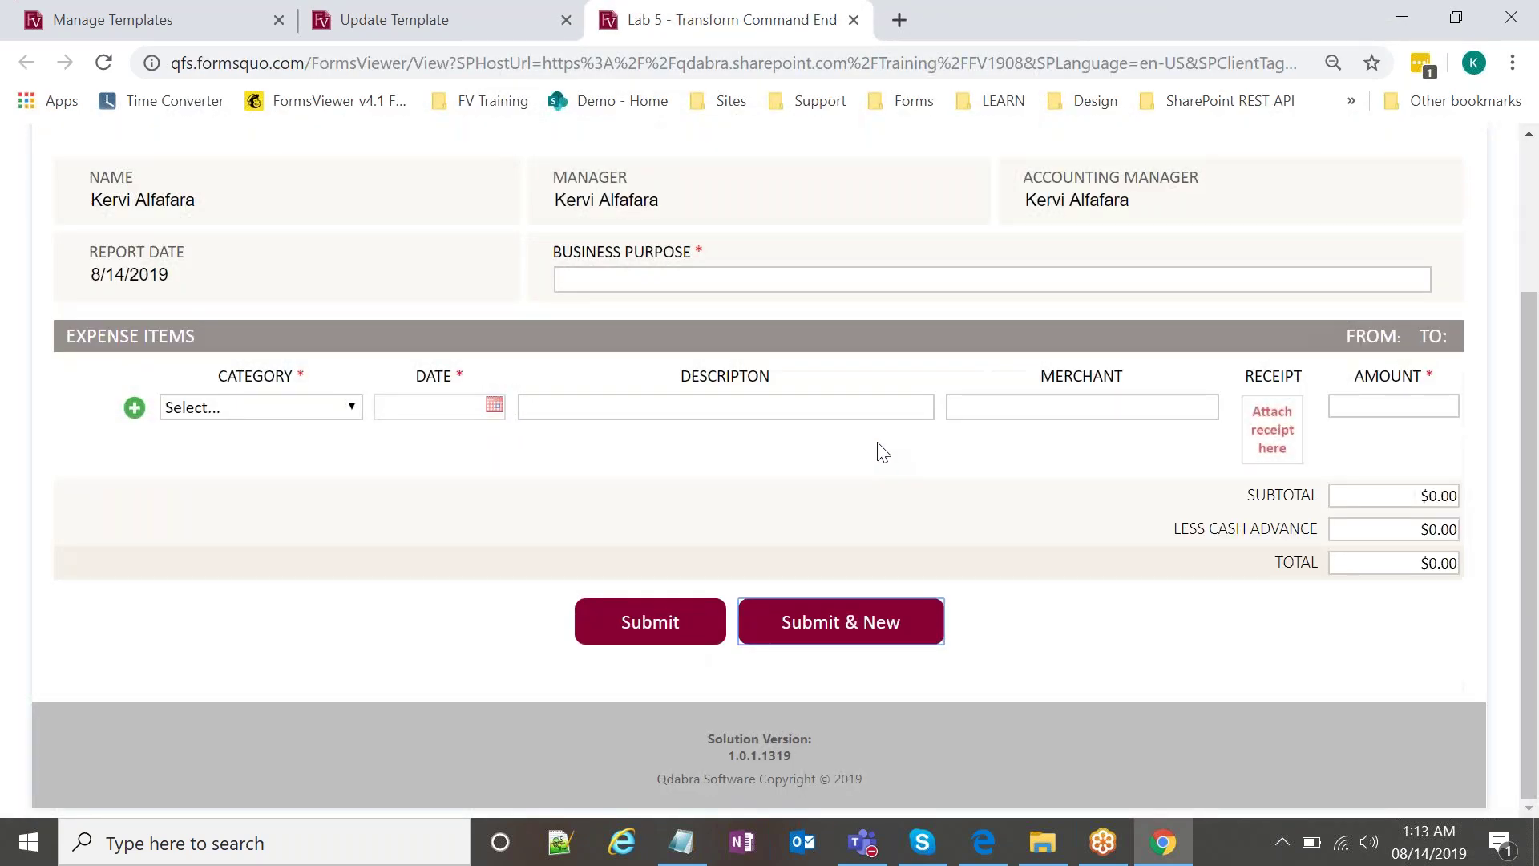
scroll(880, 449, up, 2)
click(786, 402)
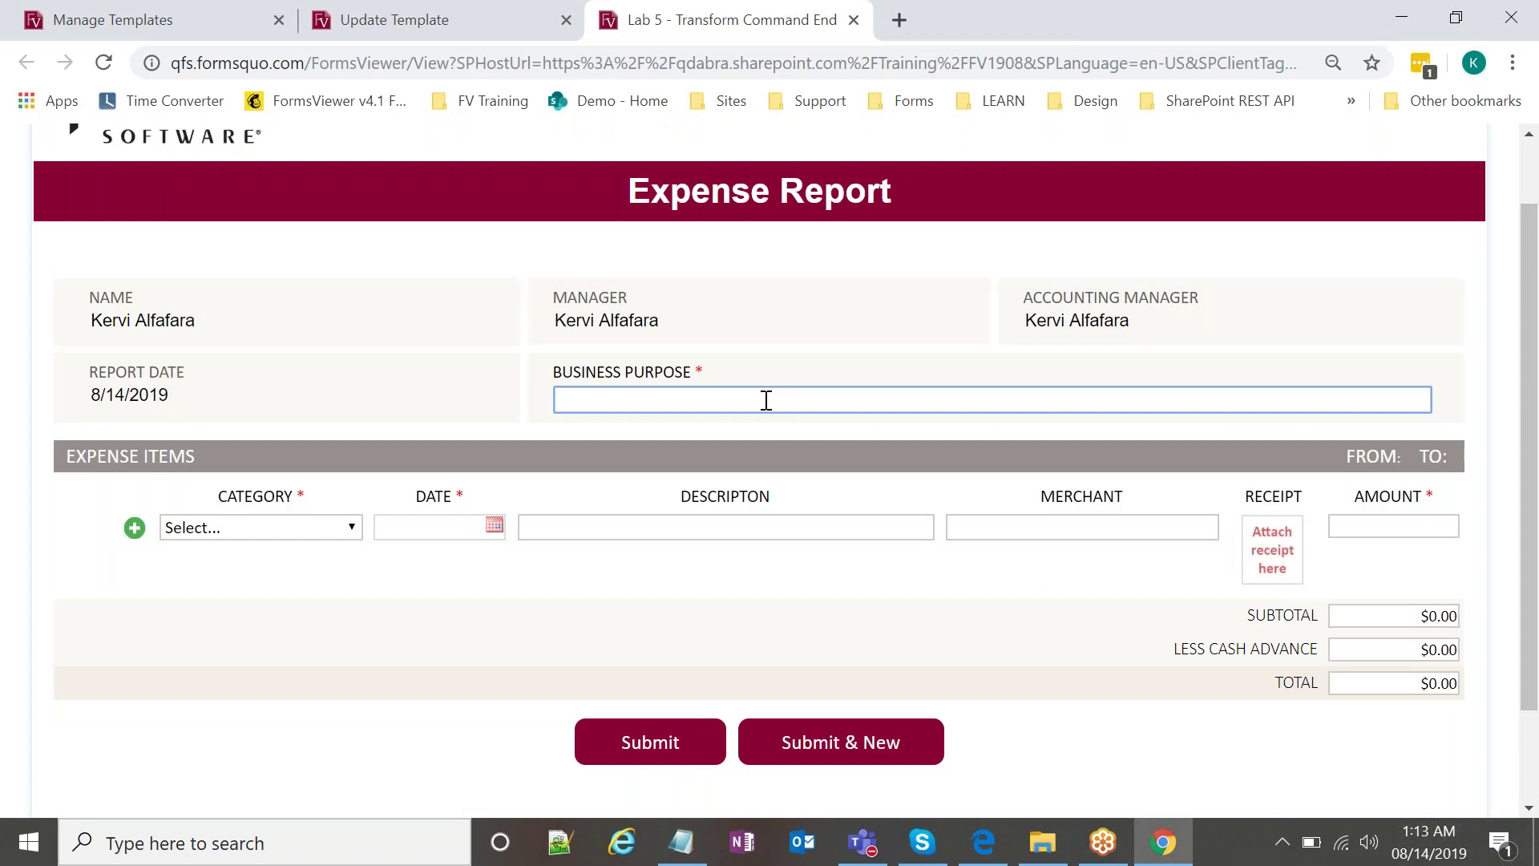
click(695, 525)
click(690, 401)
click(1019, 529)
click(866, 526)
click(866, 401)
scroll(825, 488, up, 1)
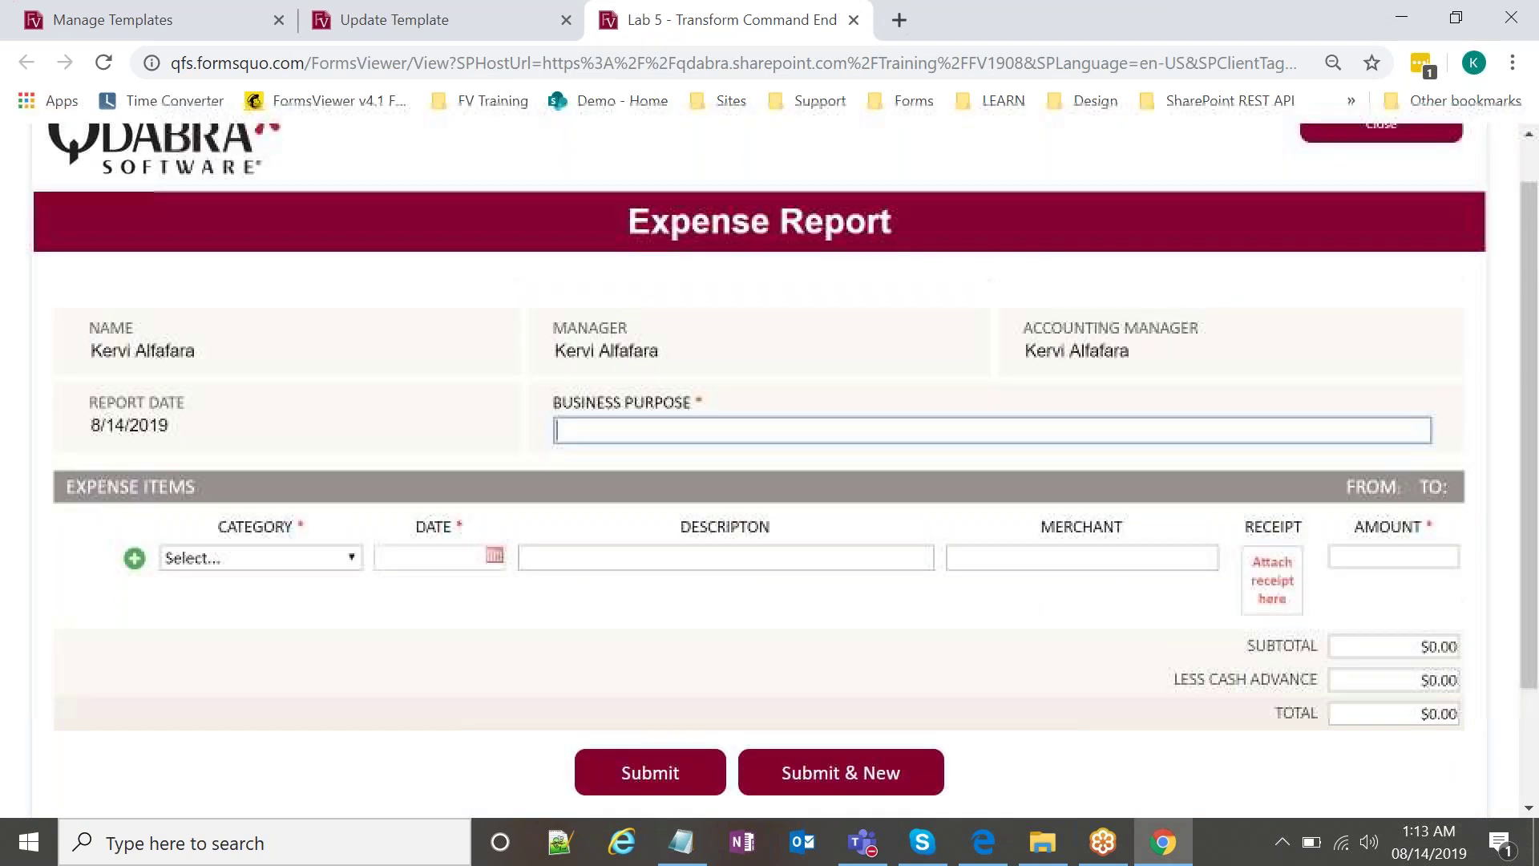
scroll(825, 488, down, 1)
scroll(729, 449, up, 1)
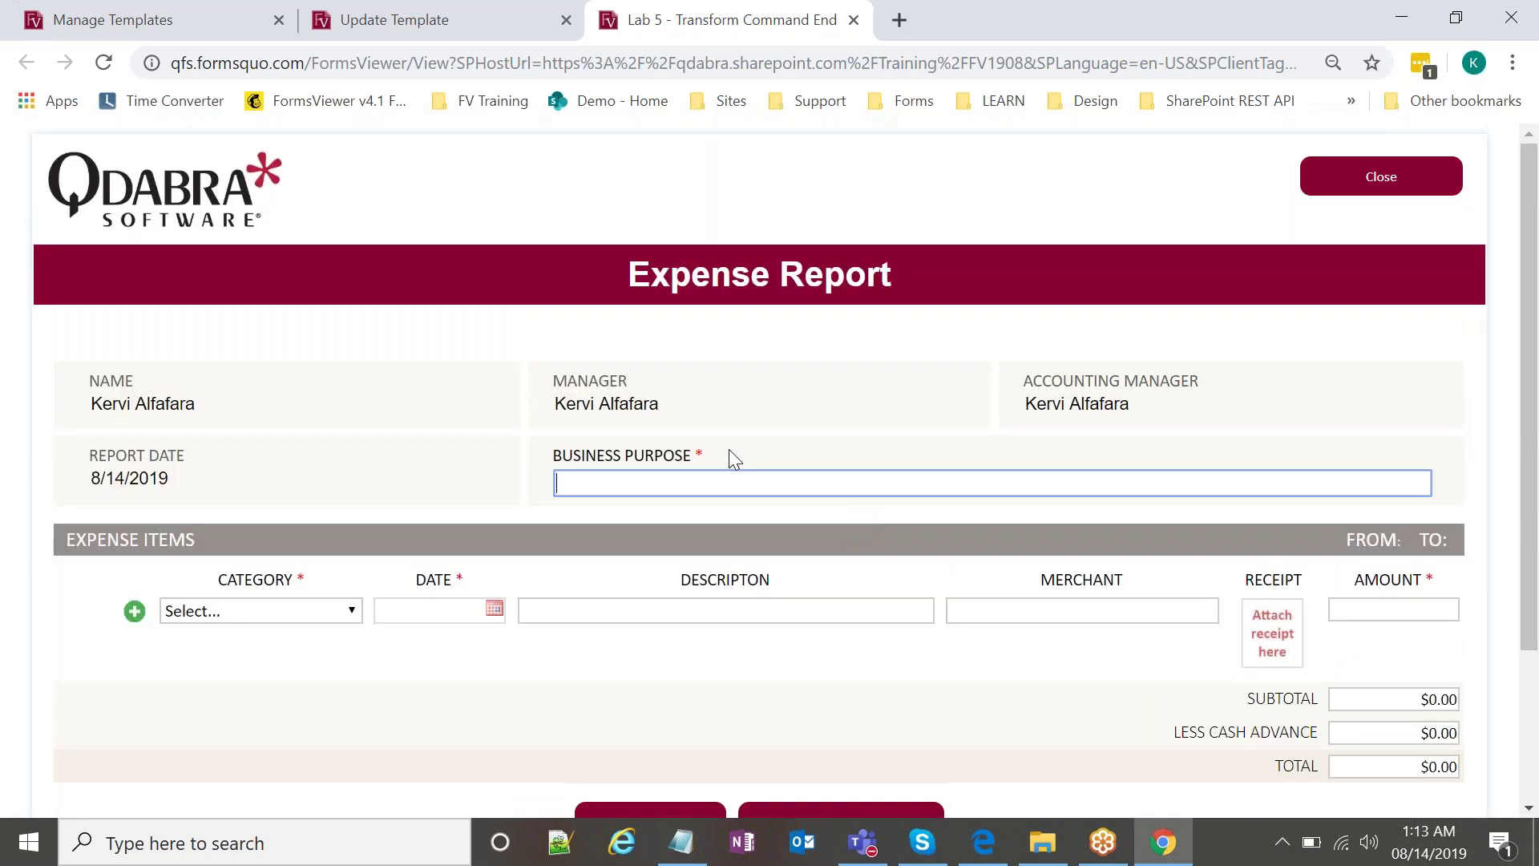
scroll(729, 449, down, 4)
scroll(593, 435, up, 3)
click(780, 526)
click(1074, 527)
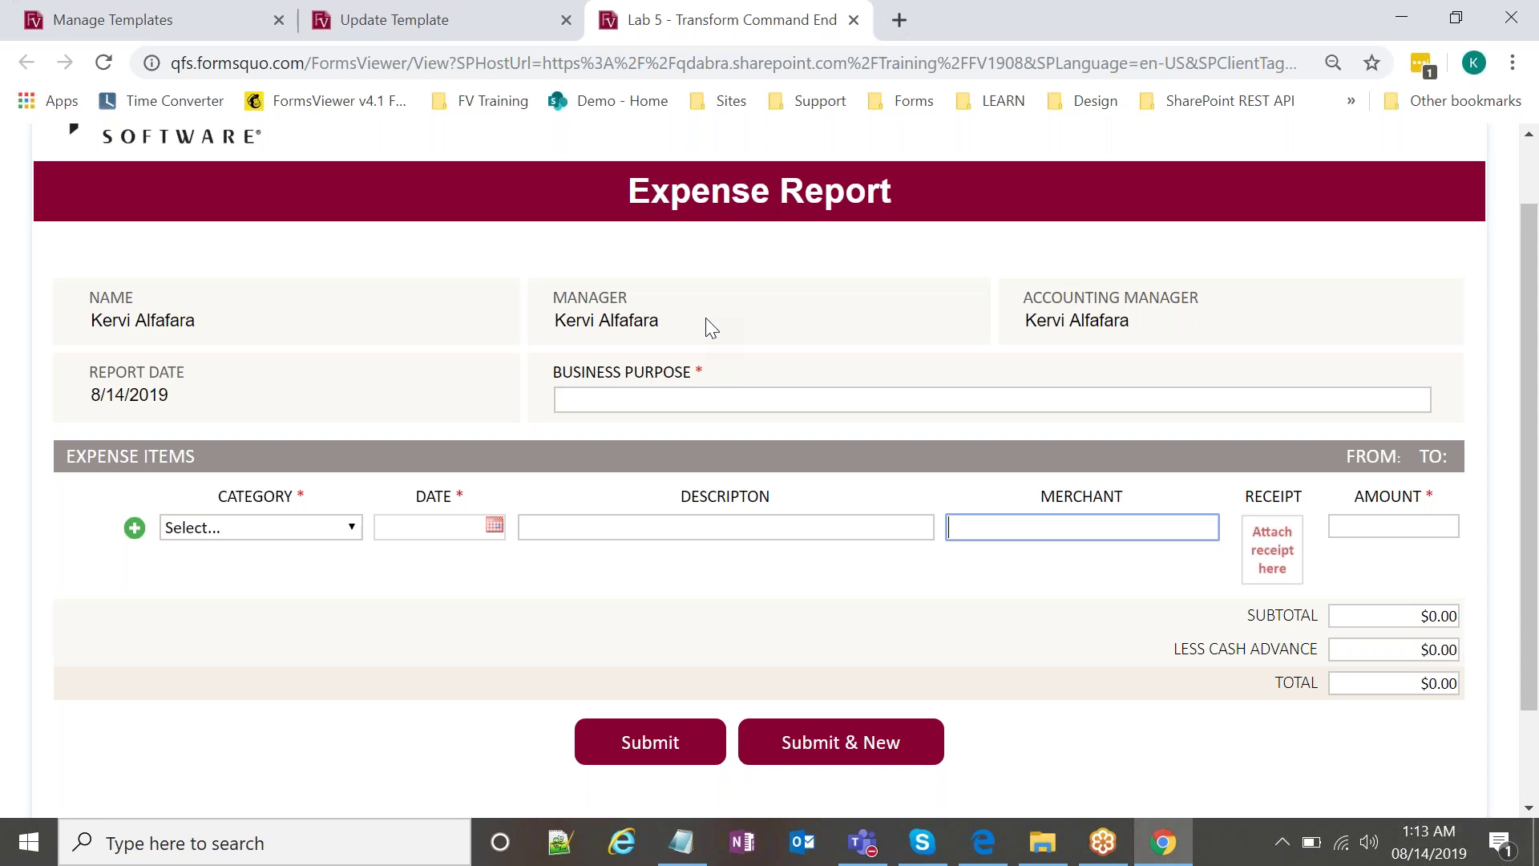
click(747, 400)
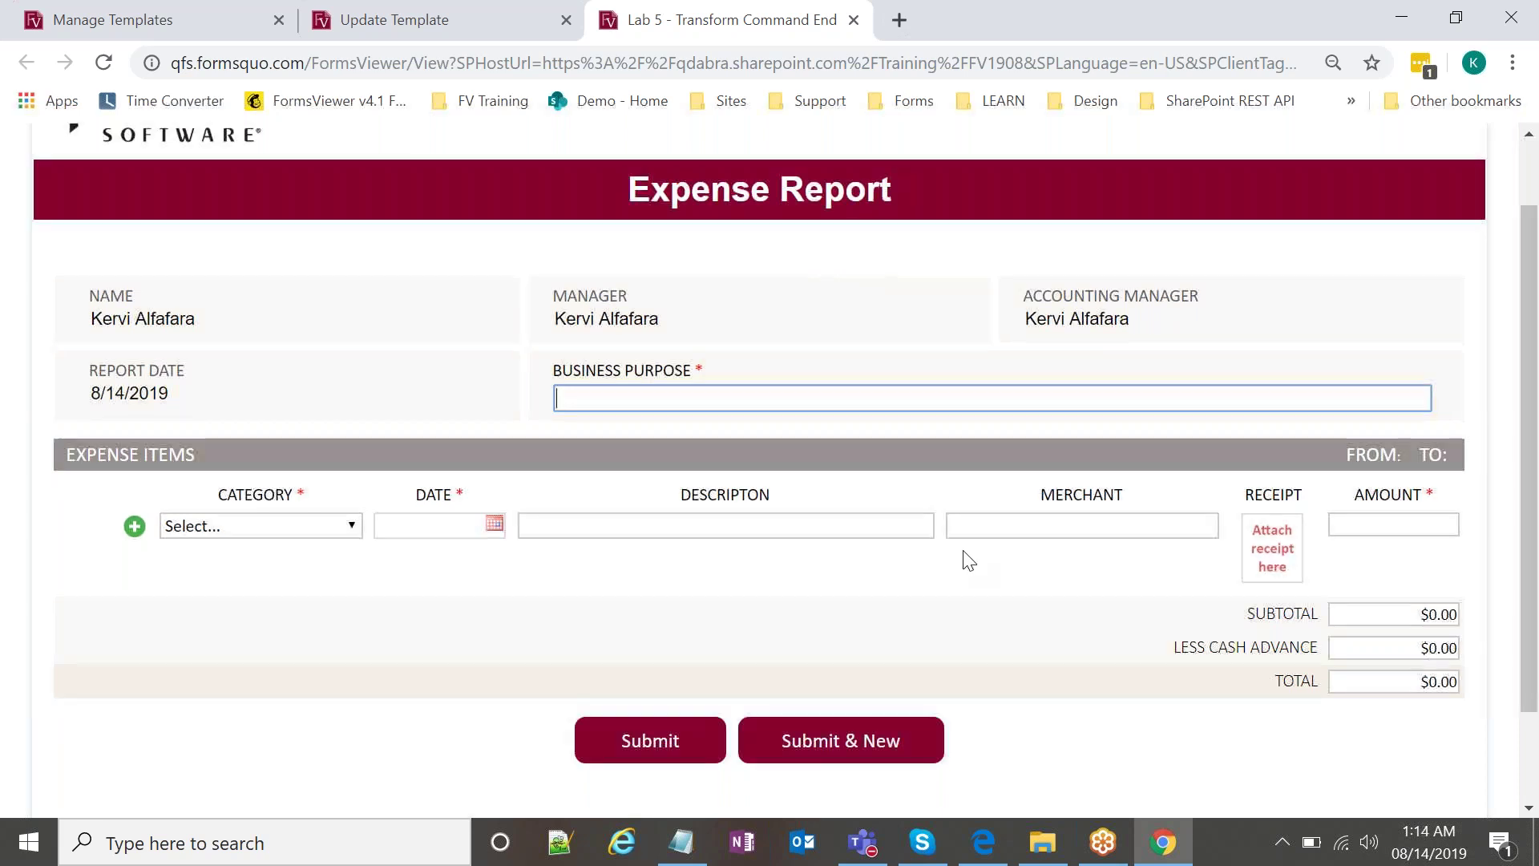
scroll(917, 571, down, 2)
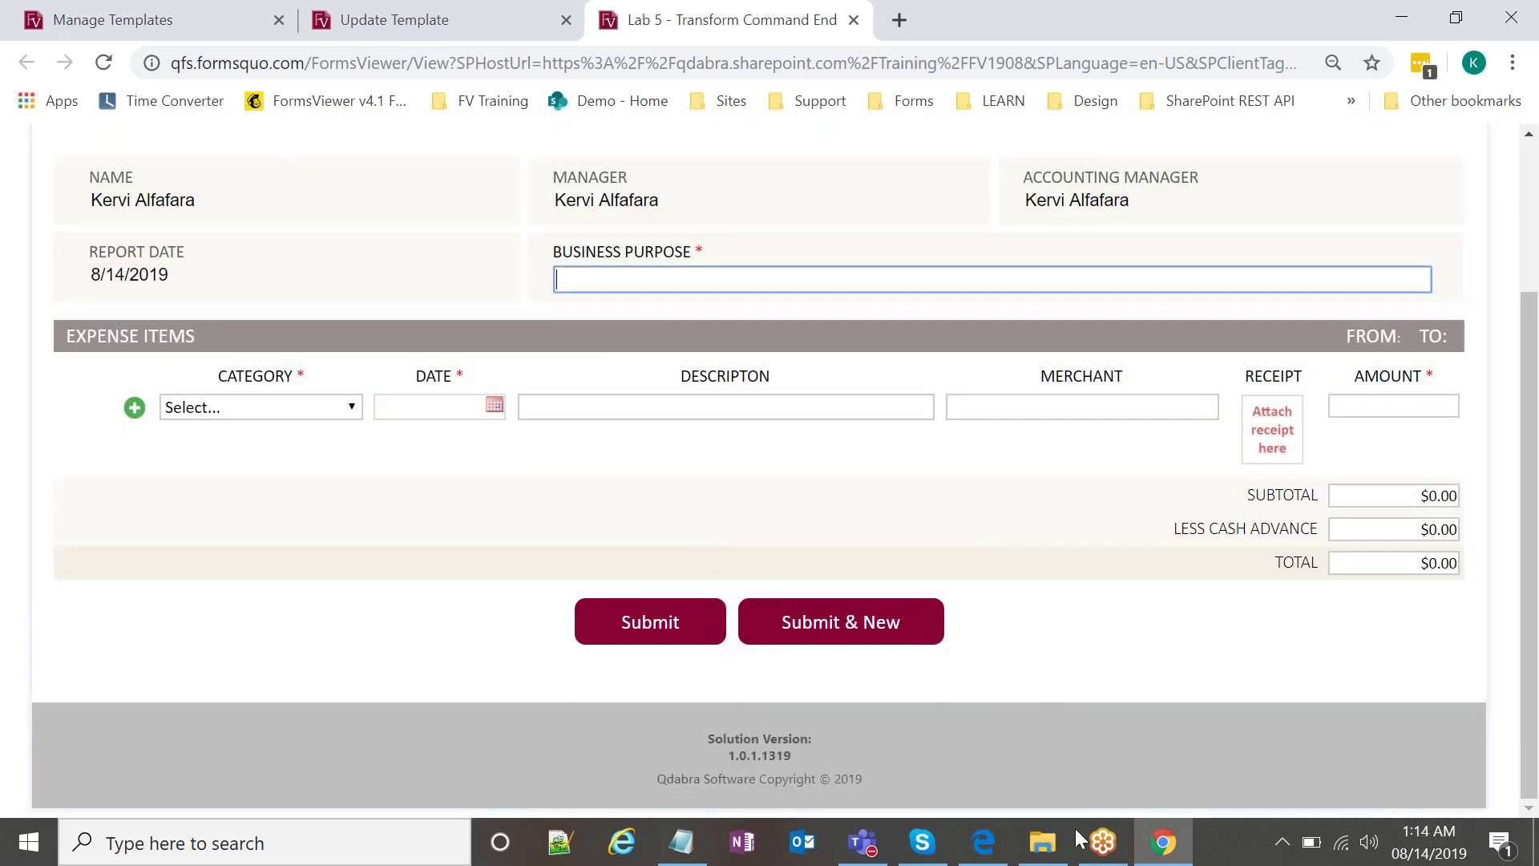
Open the Lab 5 - Transform Command End template from the Lab 5 - Transform folder in design mode.
click(1042, 842)
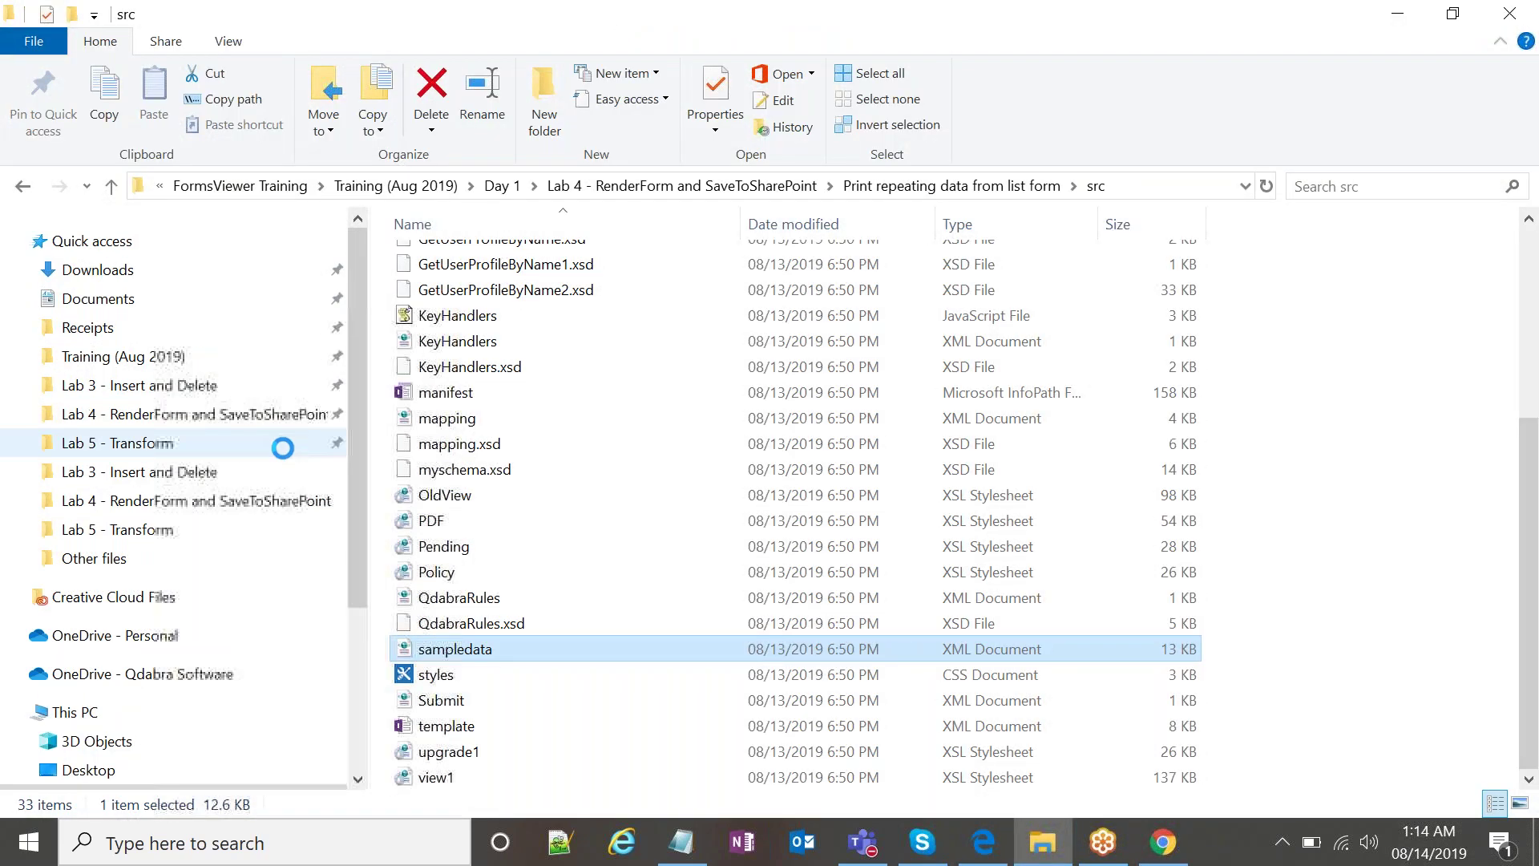
click(201, 445)
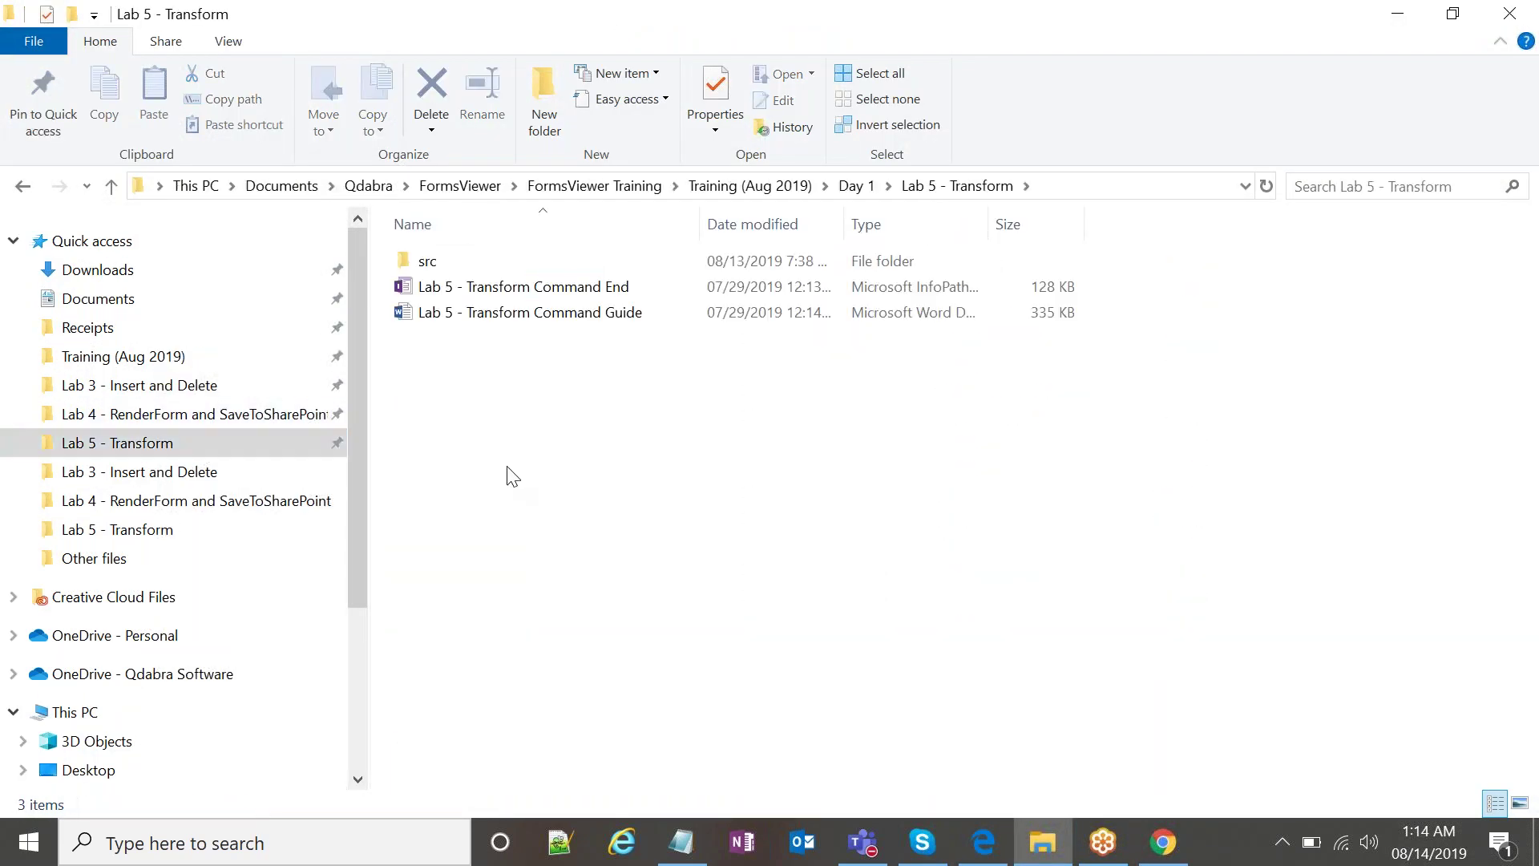
click(552, 287)
right_click(570, 288)
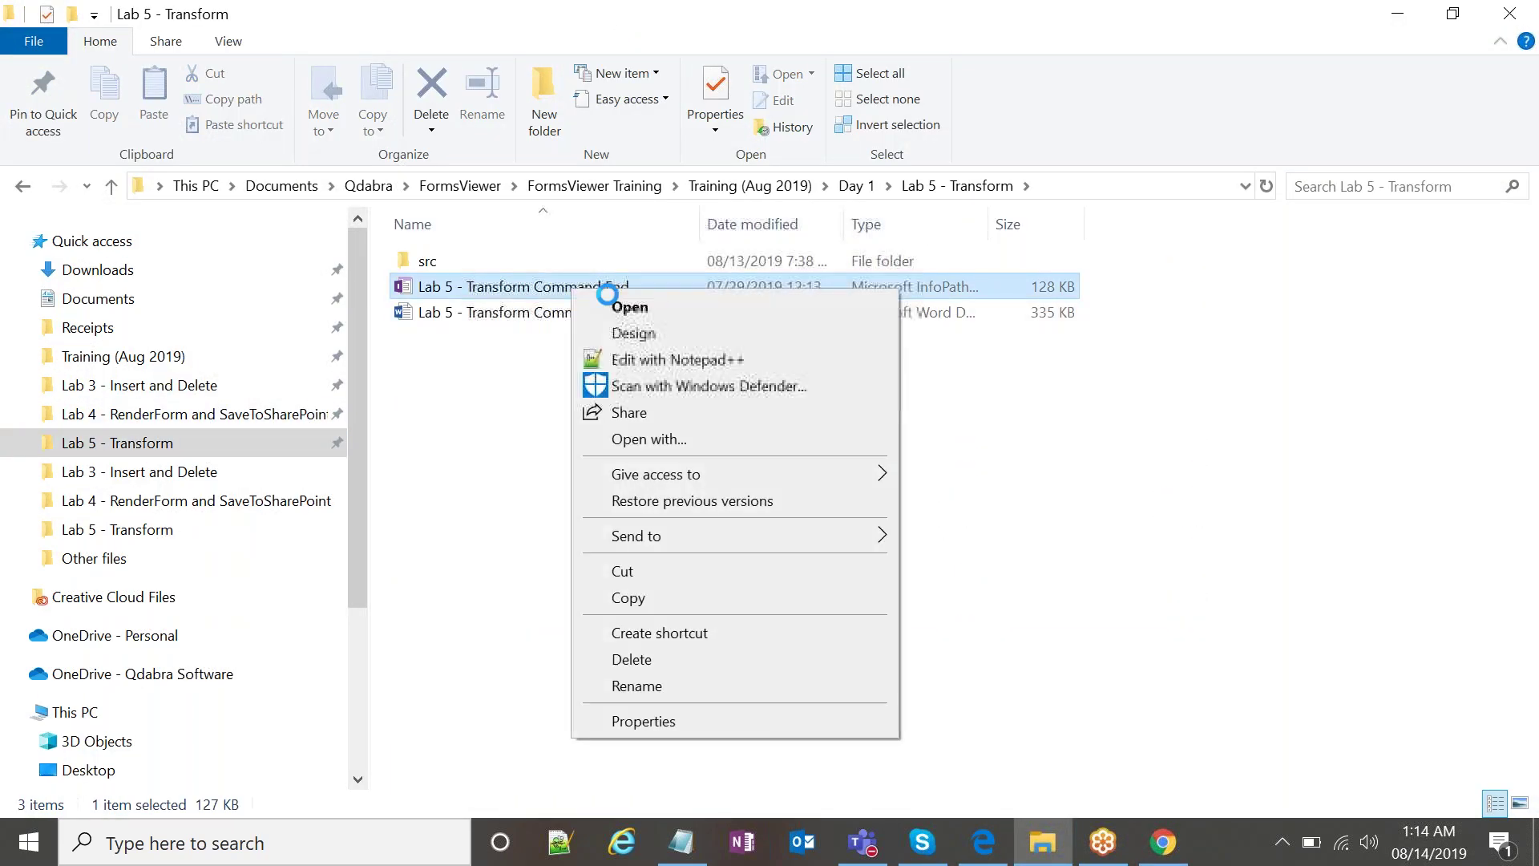
click(633, 333)
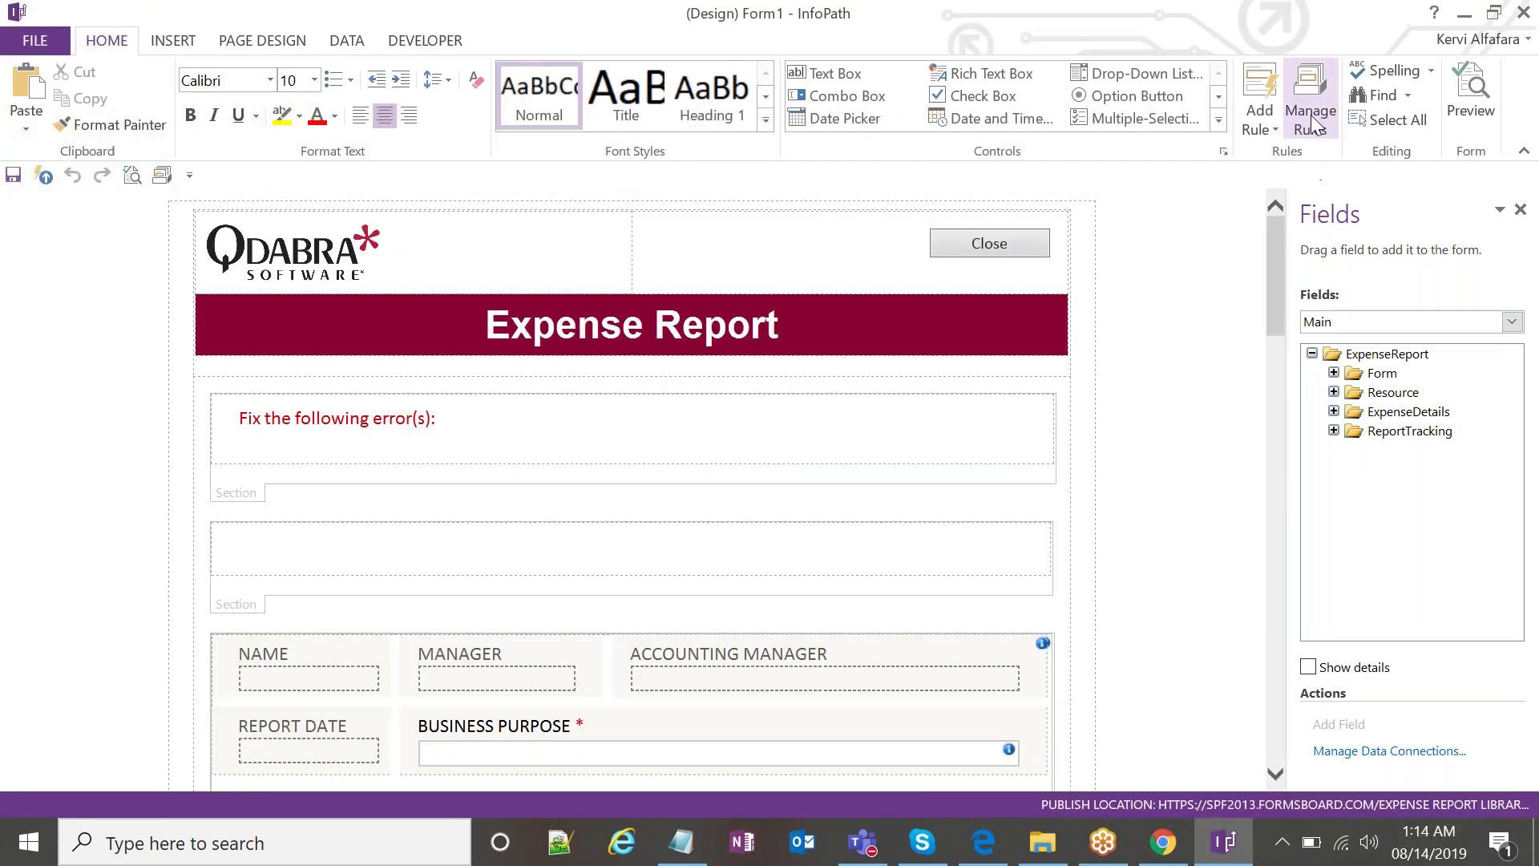
Show the rules manager and select the Submit & New button to list its rules.
click(1311, 114)
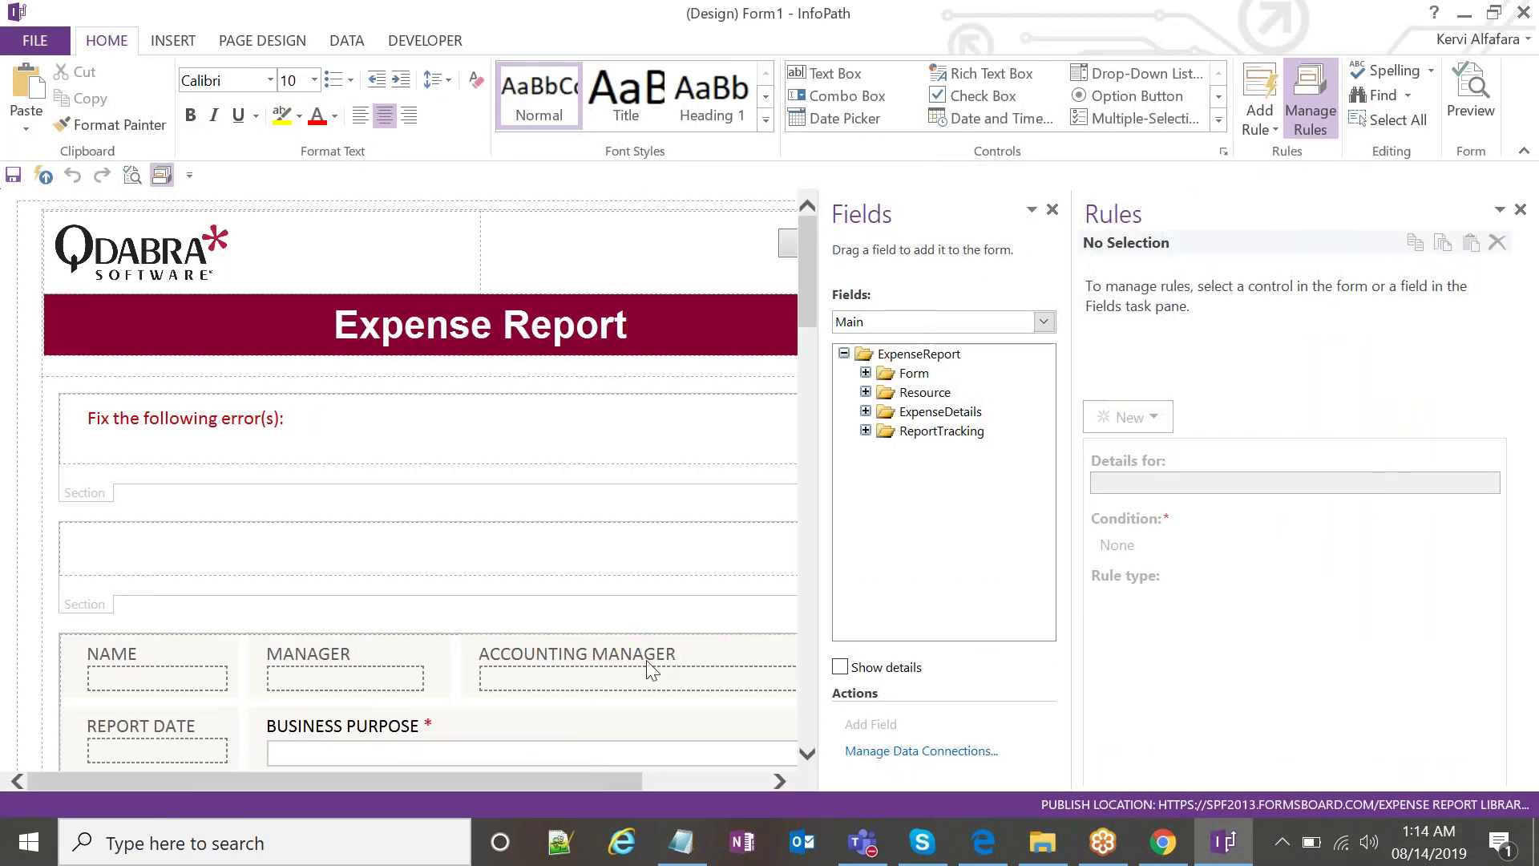
scroll(647, 662, down, 15)
scroll(648, 638, up, 2)
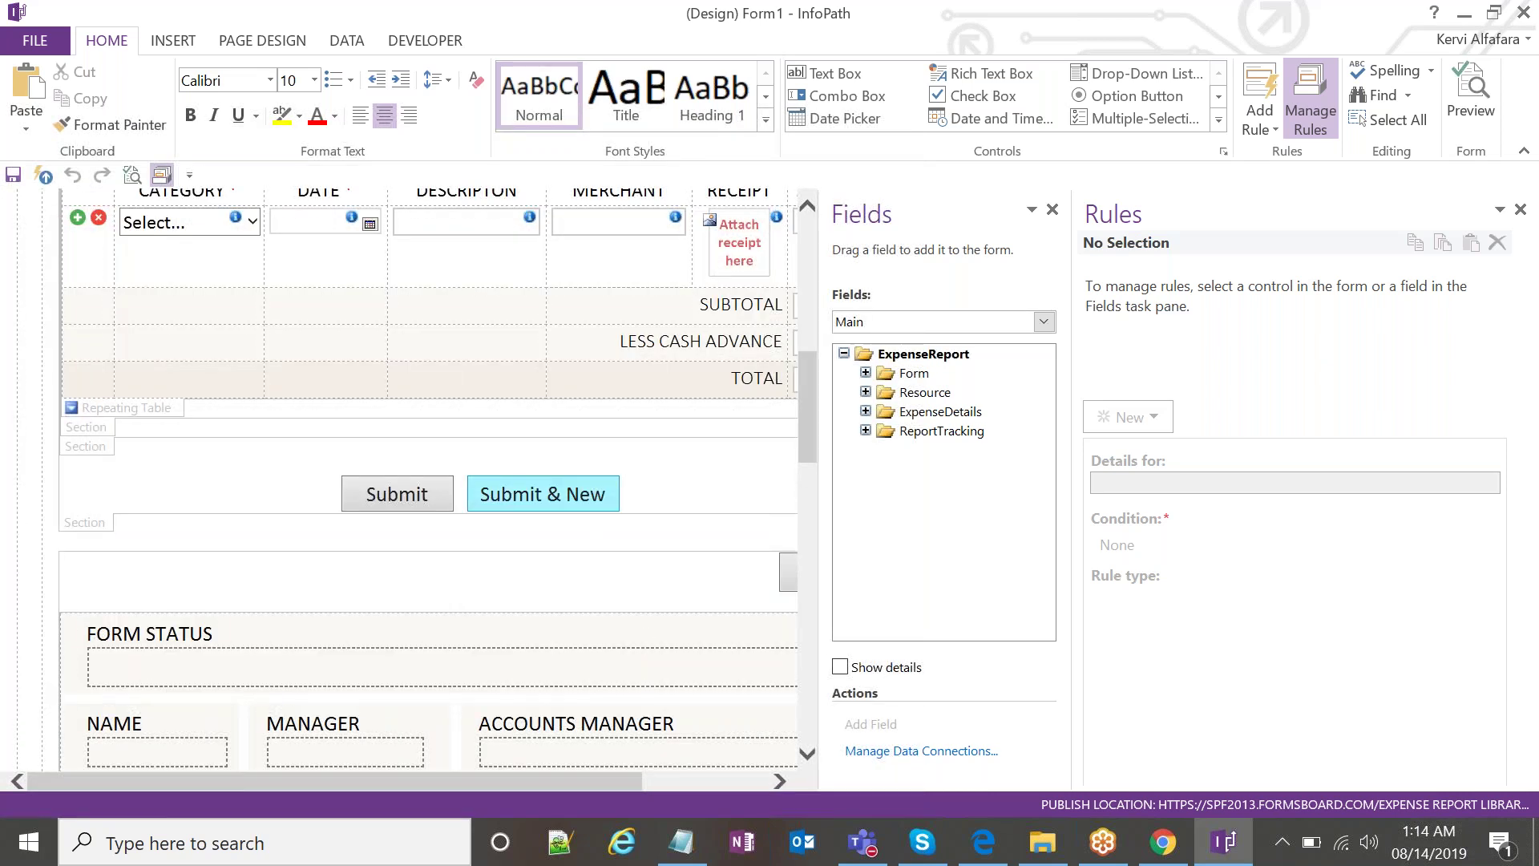
click(543, 505)
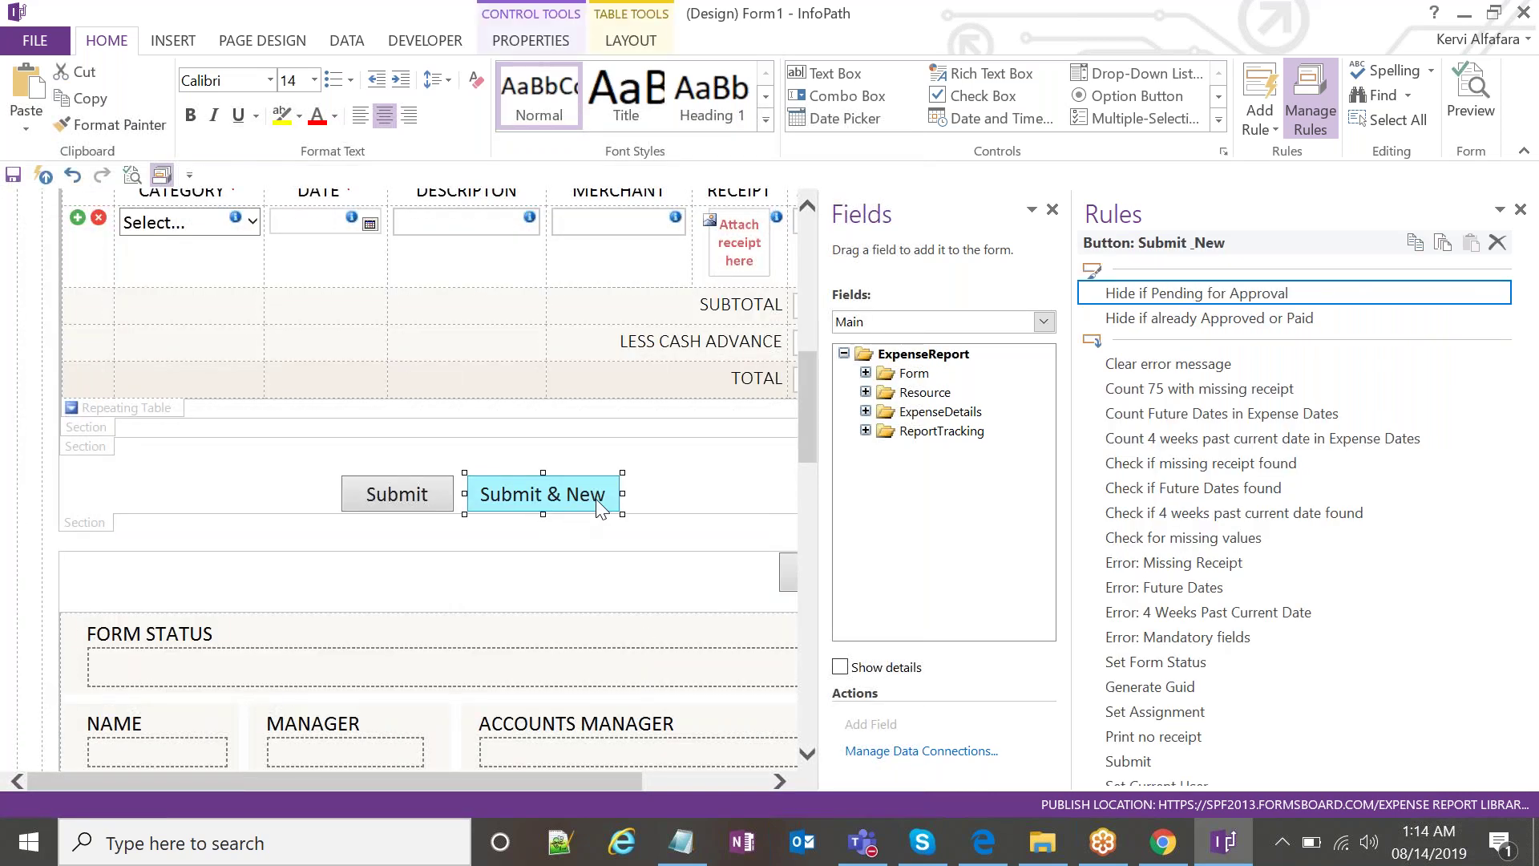
Compare the rule lists of the Submit and Submit & New buttons.
click(425, 495)
click(543, 493)
scroll(1212, 408, down, 3)
scroll(1212, 414, up, 3)
scroll(1212, 404, down, 3)
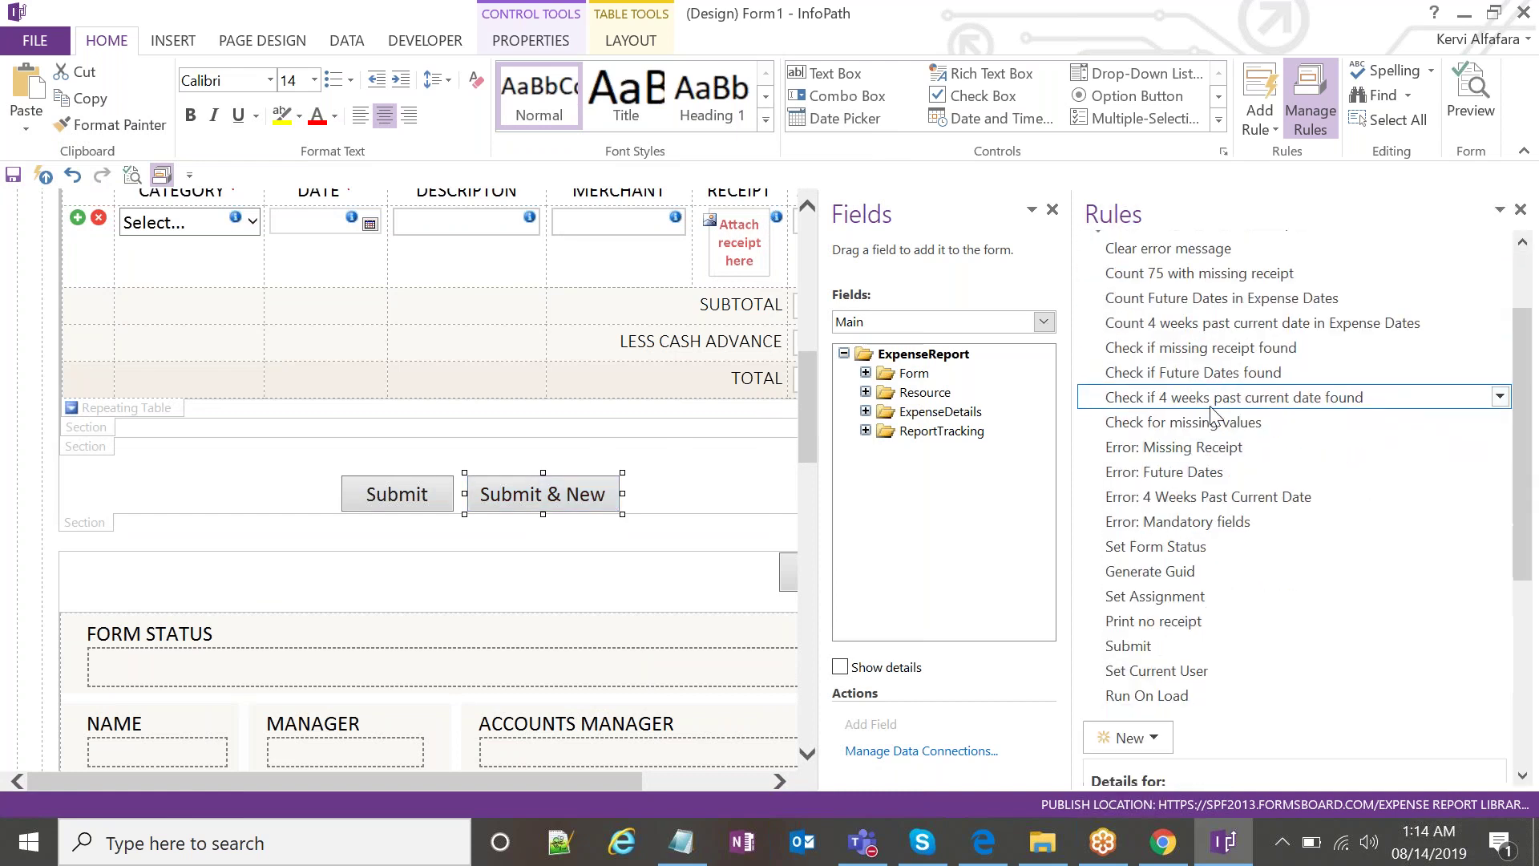
click(456, 491)
Select the Submit & New button's Submit rule and open its Set a field's value action containing the Transform command.
click(481, 494)
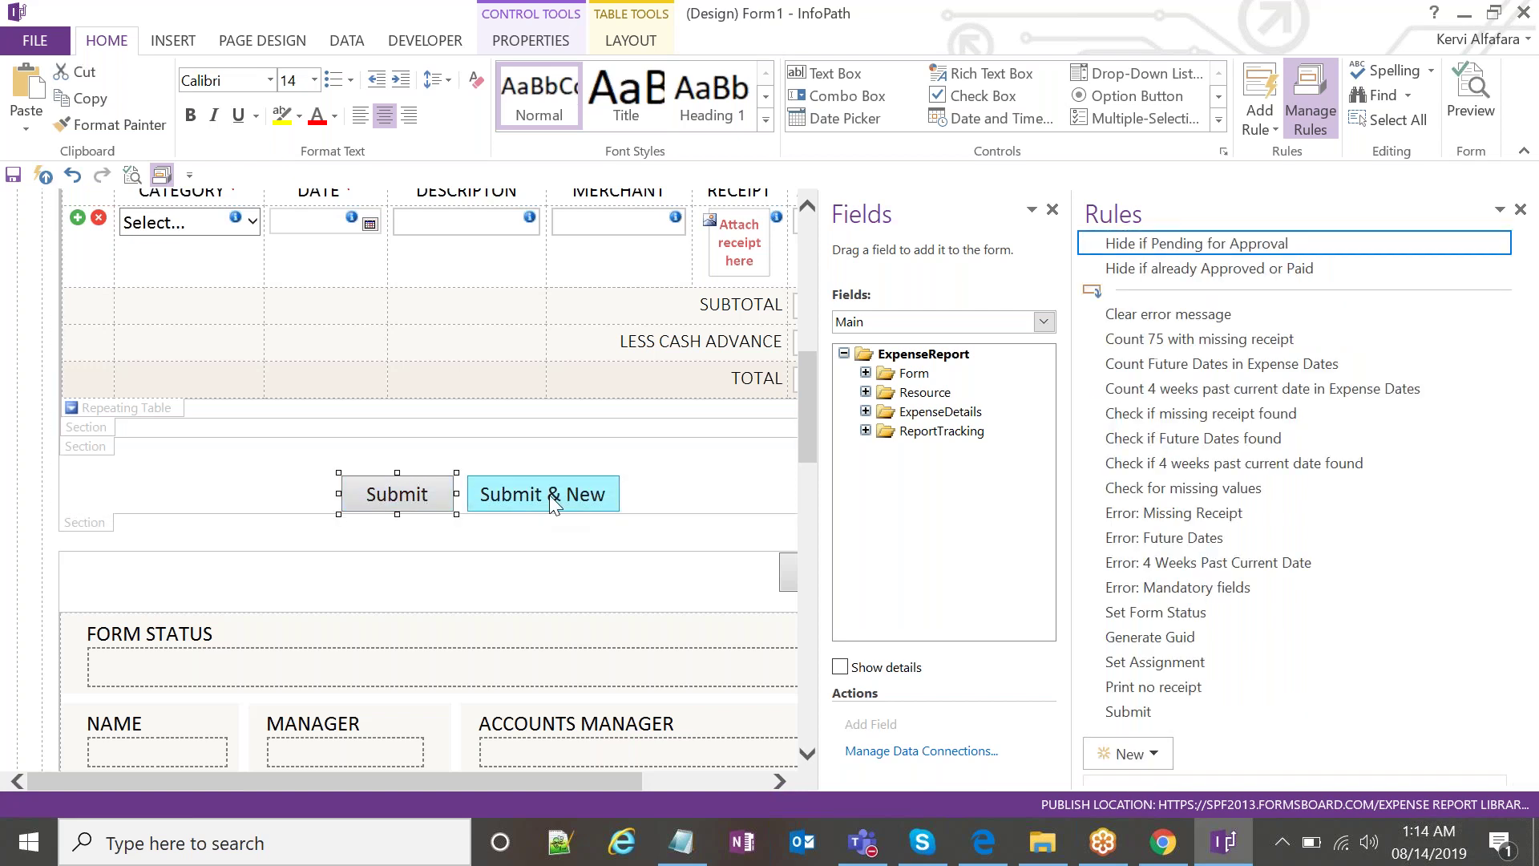
scroll(1196, 489, down, 5)
click(1199, 361)
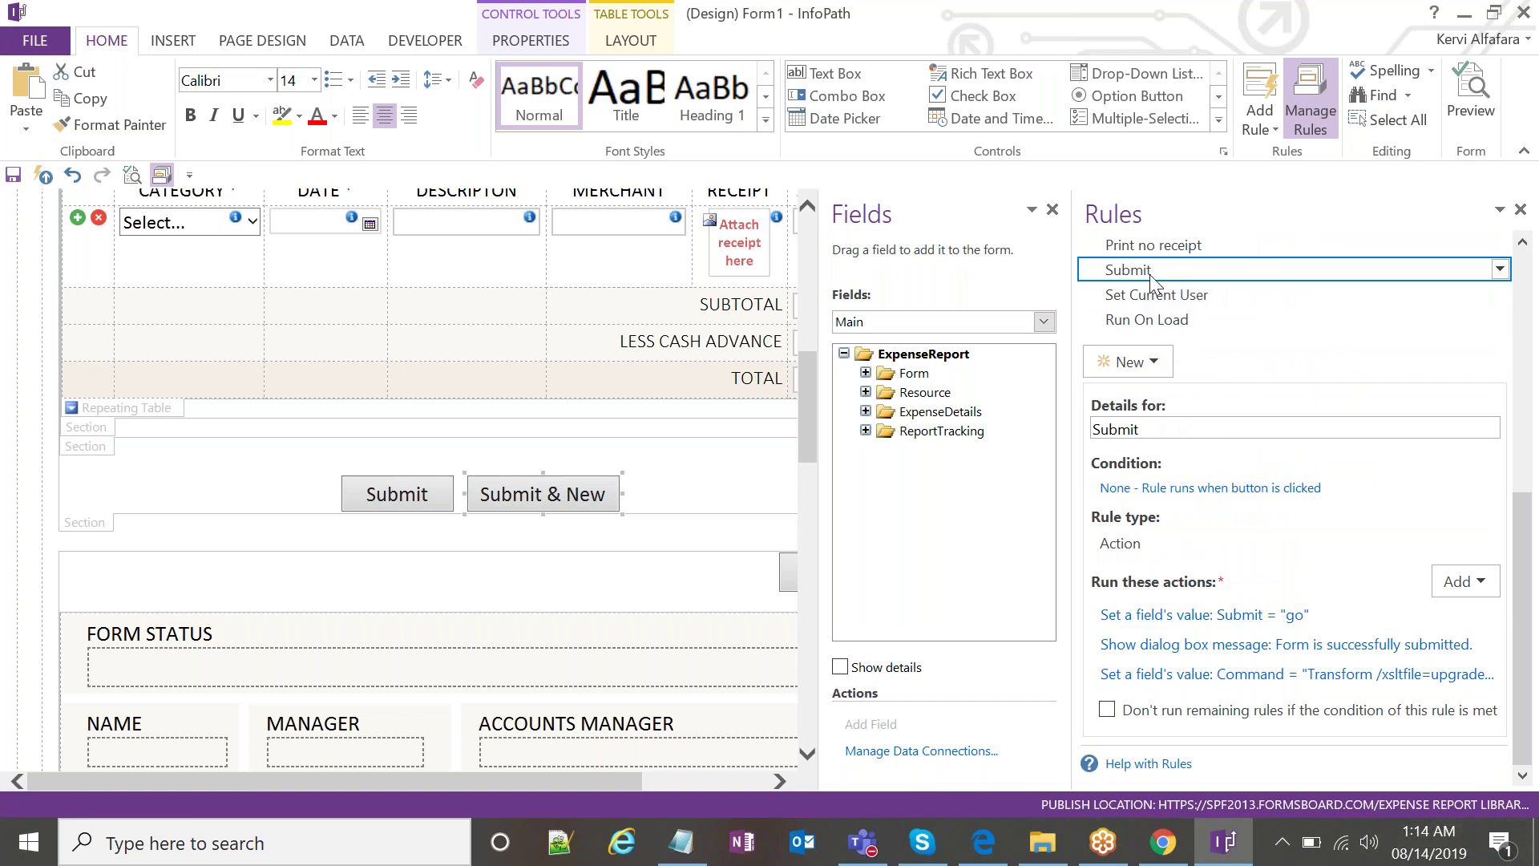
click(1311, 684)
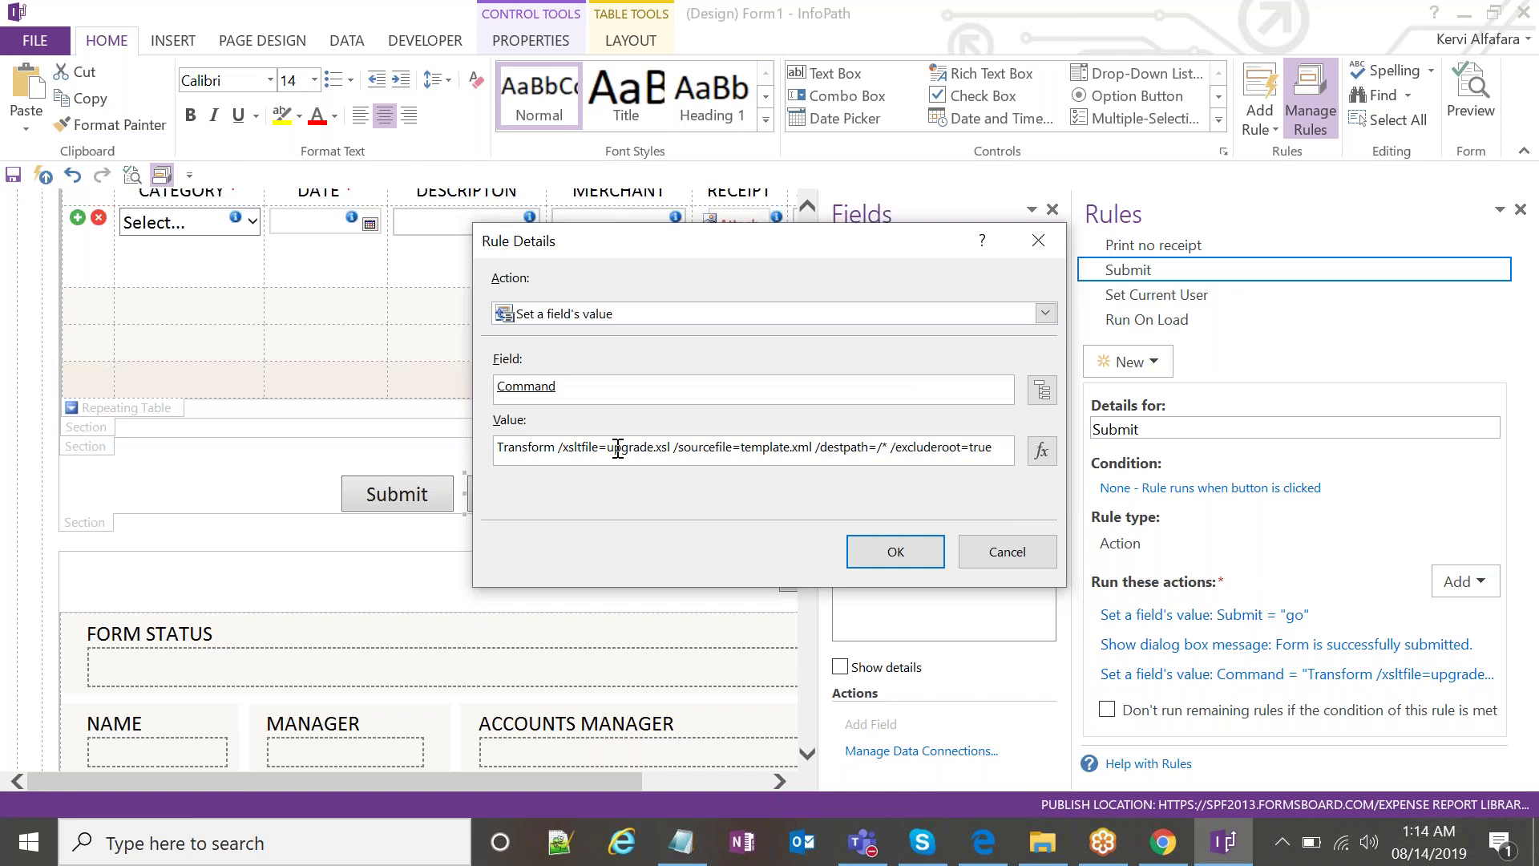
Switch to Chrome and open the Lab 5 - Transform Command End template in FormsDesigner.
double_click(535, 448)
click(574, 454)
click(1169, 847)
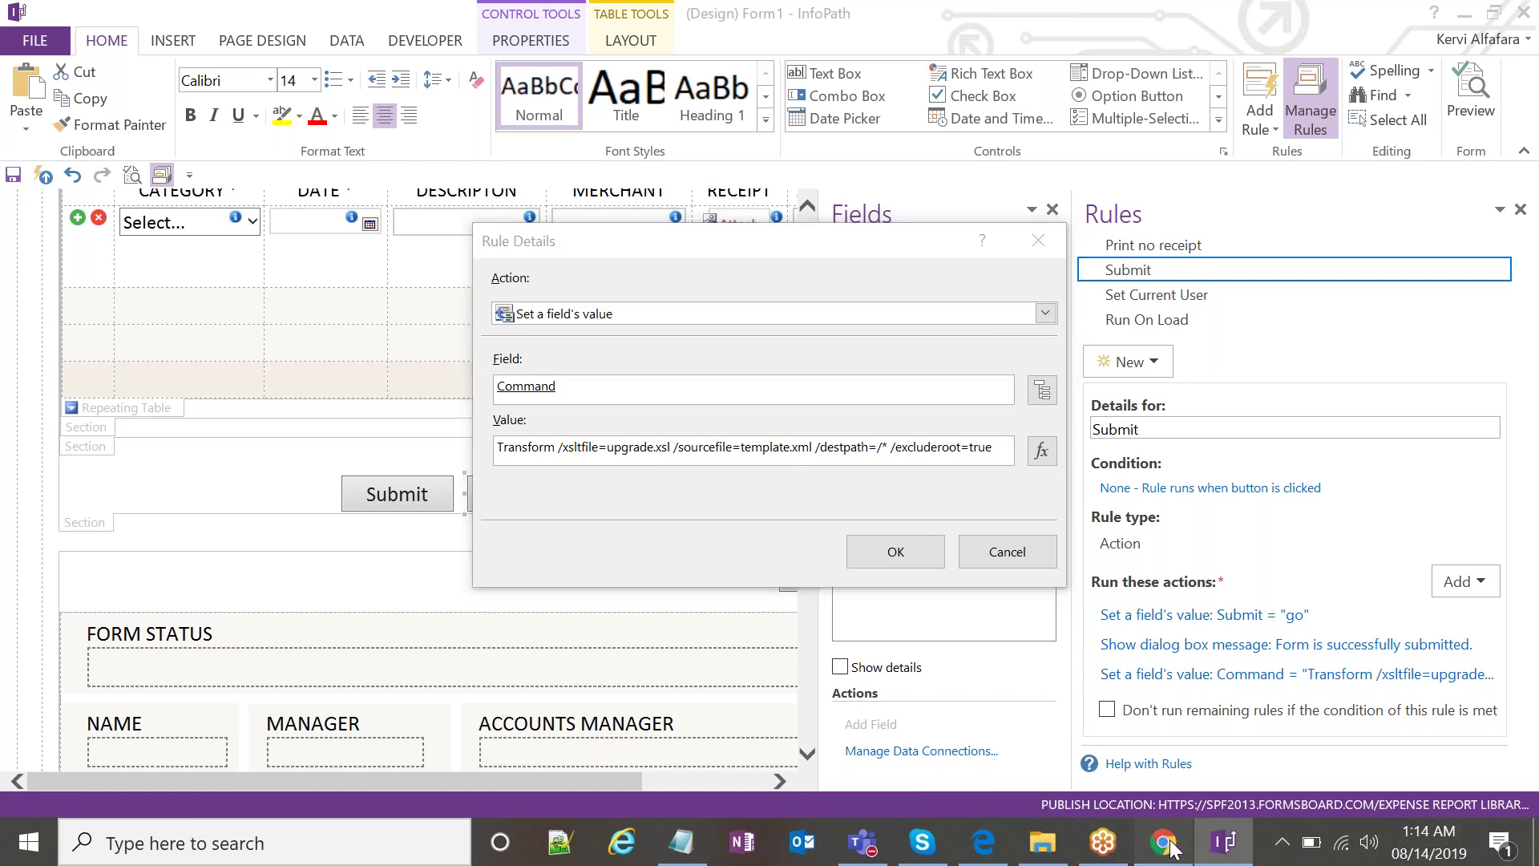
click(392, 20)
click(526, 291)
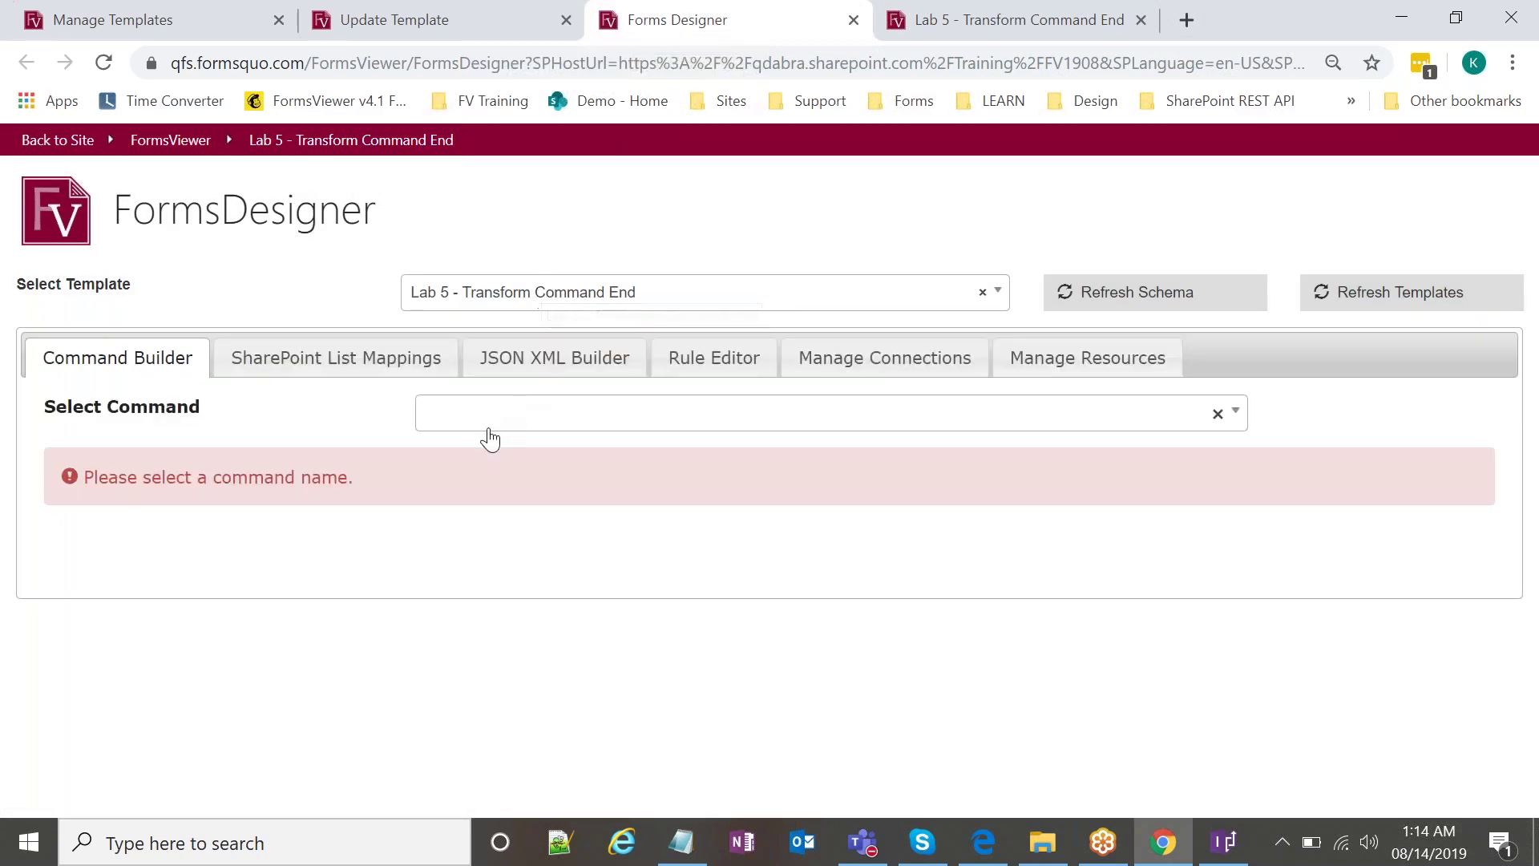
Find and select the Transform command in the Command Builder.
click(489, 430)
text(transofmr)
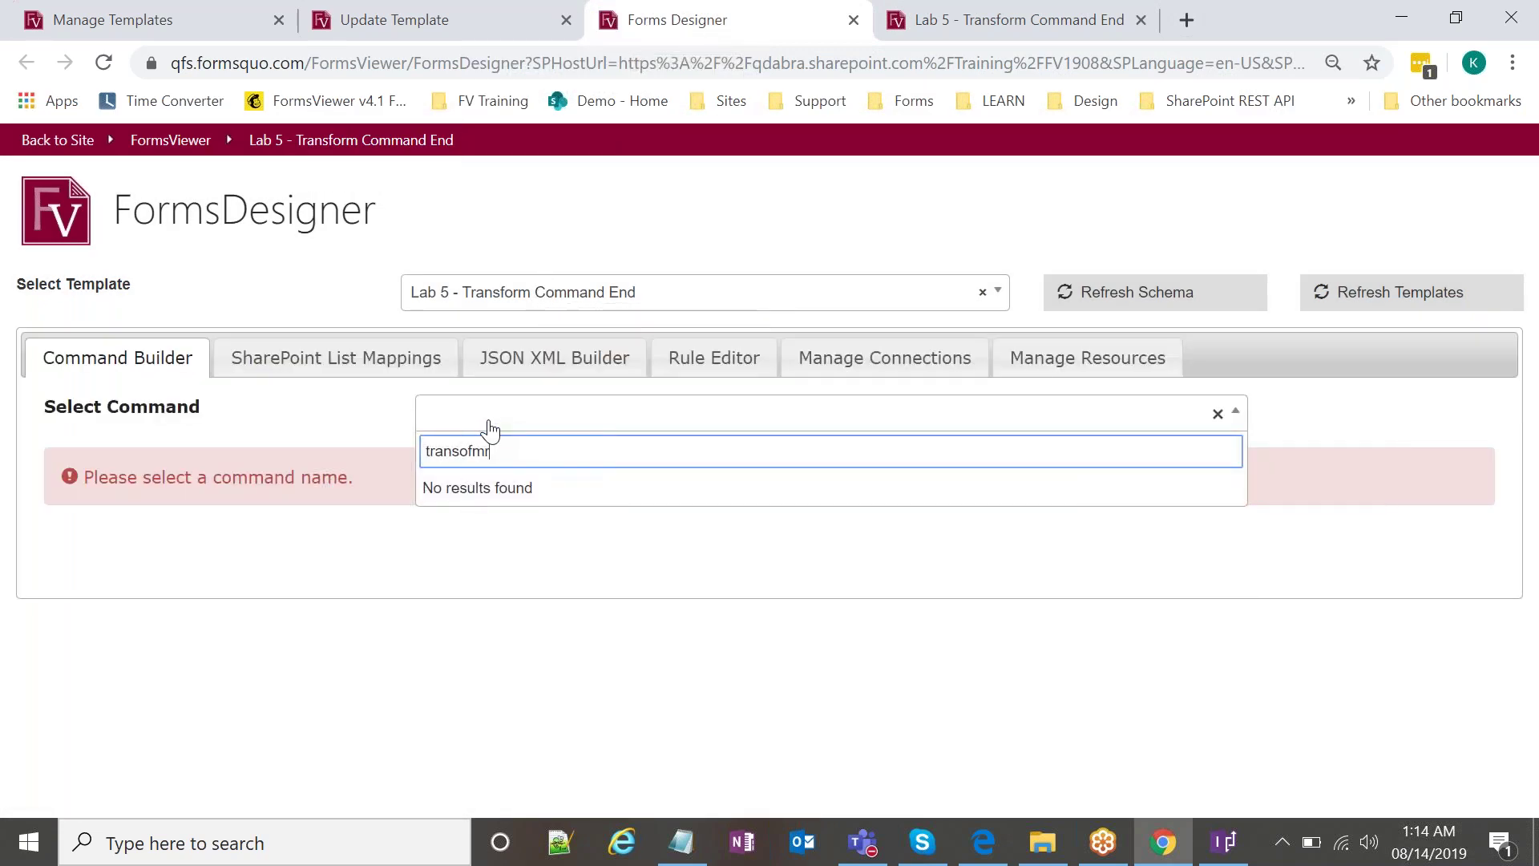
key(BackSpace)
key(BackSpace)
key(BackSpace)
key(BackSpace)
text(f)
click(474, 481)
click(485, 427)
text(tra)
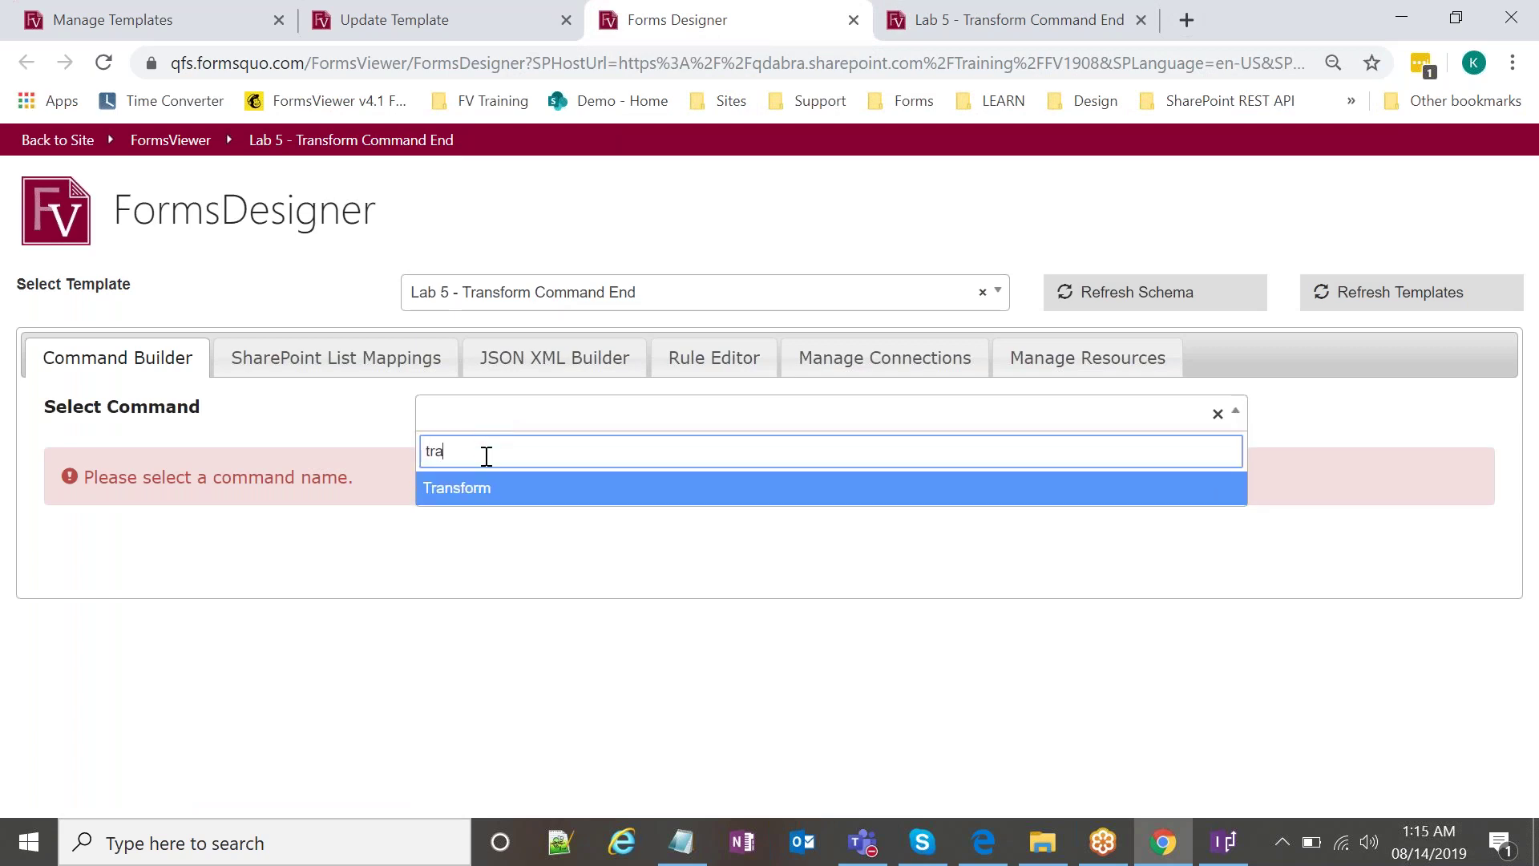
click(481, 488)
Look over the Transform command's parameters and show its details to read the description.
scroll(478, 481, down, 4)
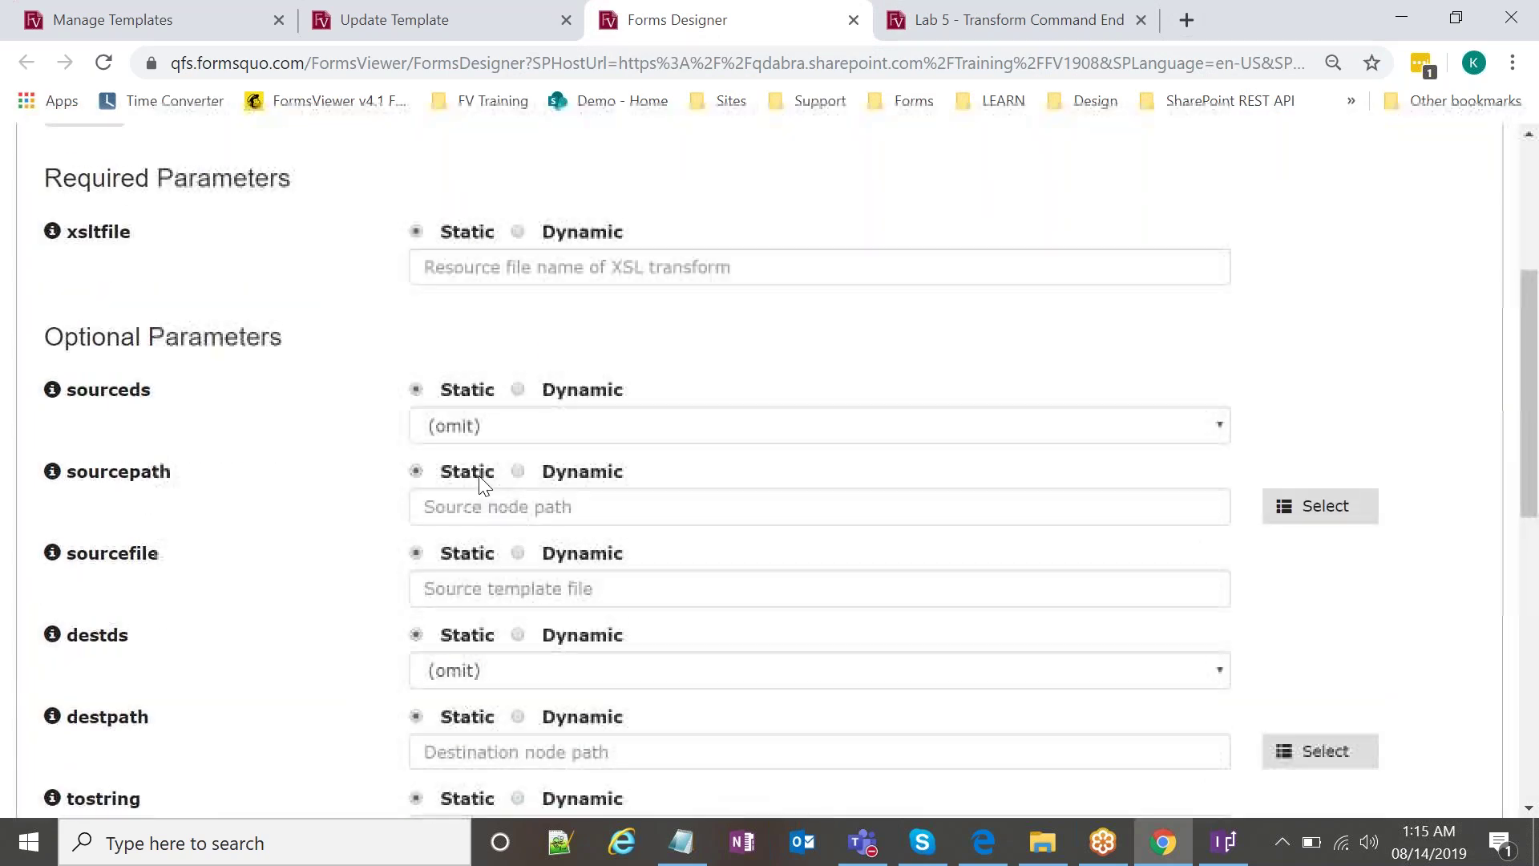
scroll(275, 368, up, 3)
scroll(161, 292, up, 1)
click(83, 460)
scroll(251, 517, down, 1)
scroll(258, 508, down, 1)
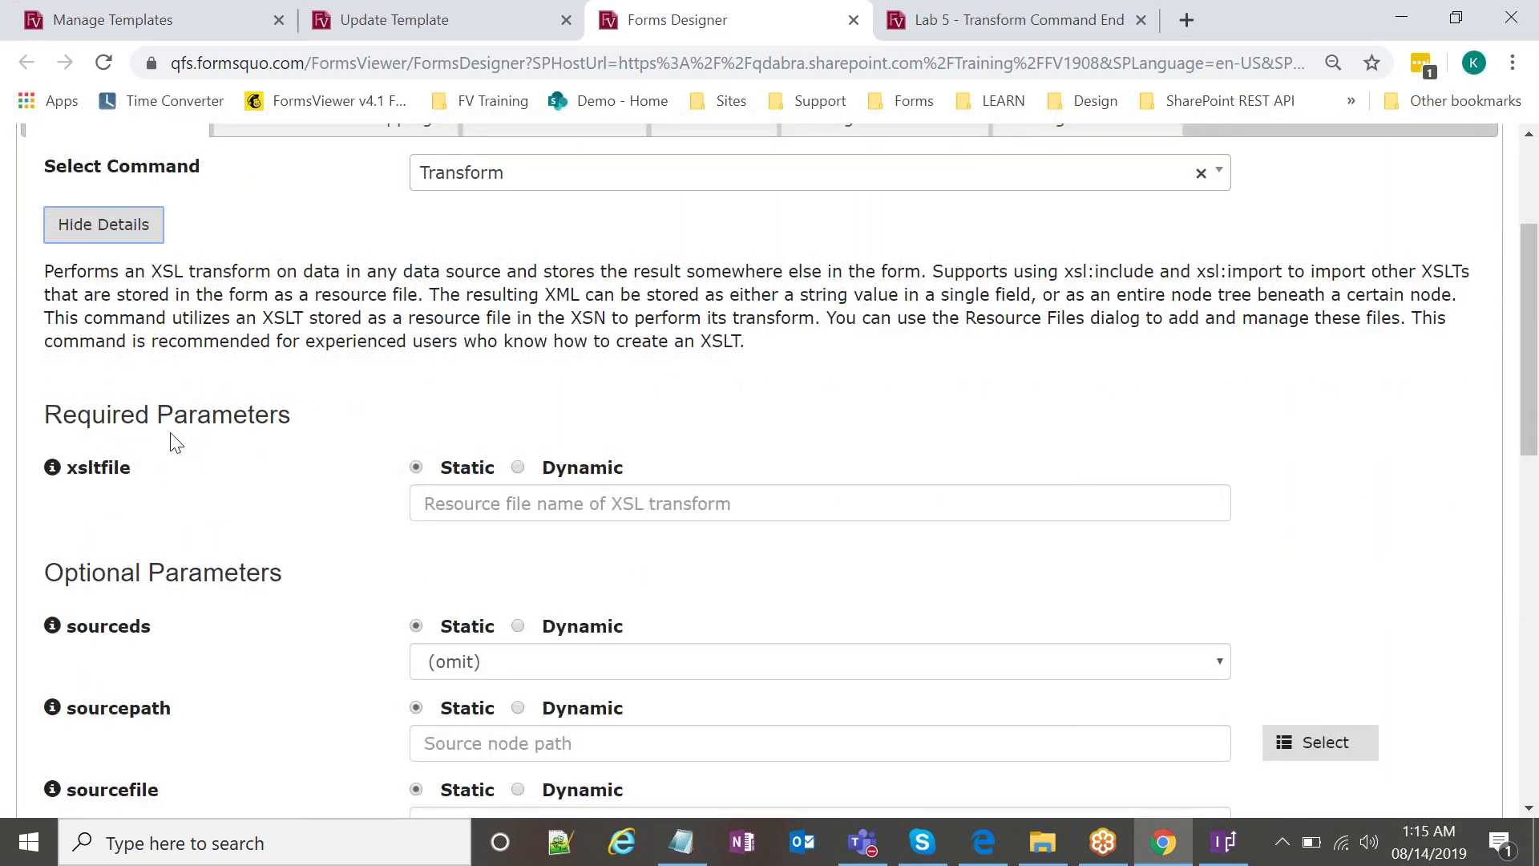
Set the required xsltfile parameter to the static value upgrade.xsl.
double_click(117, 470)
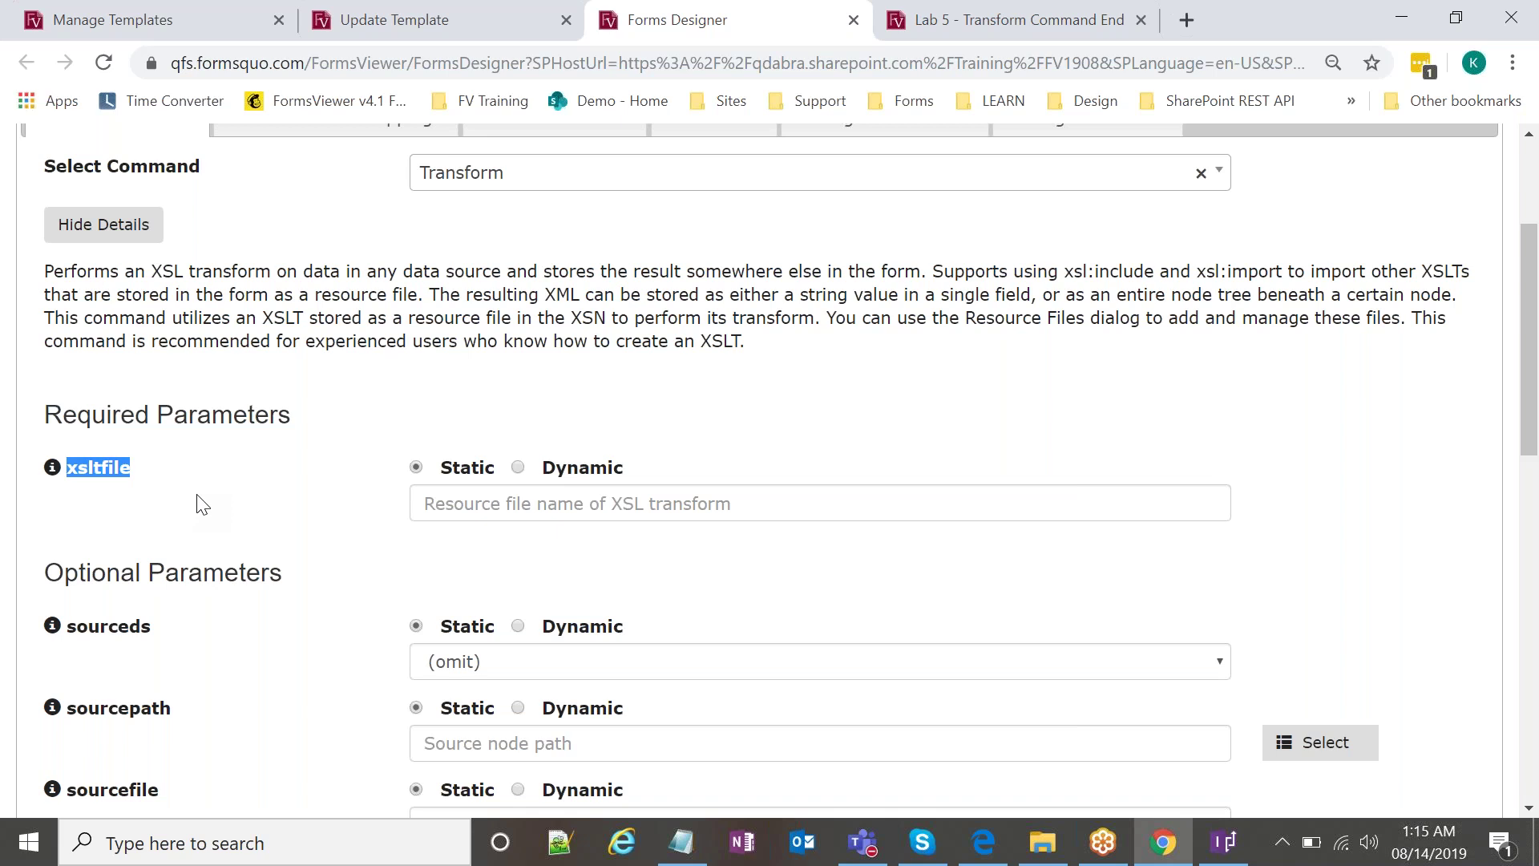
click(479, 502)
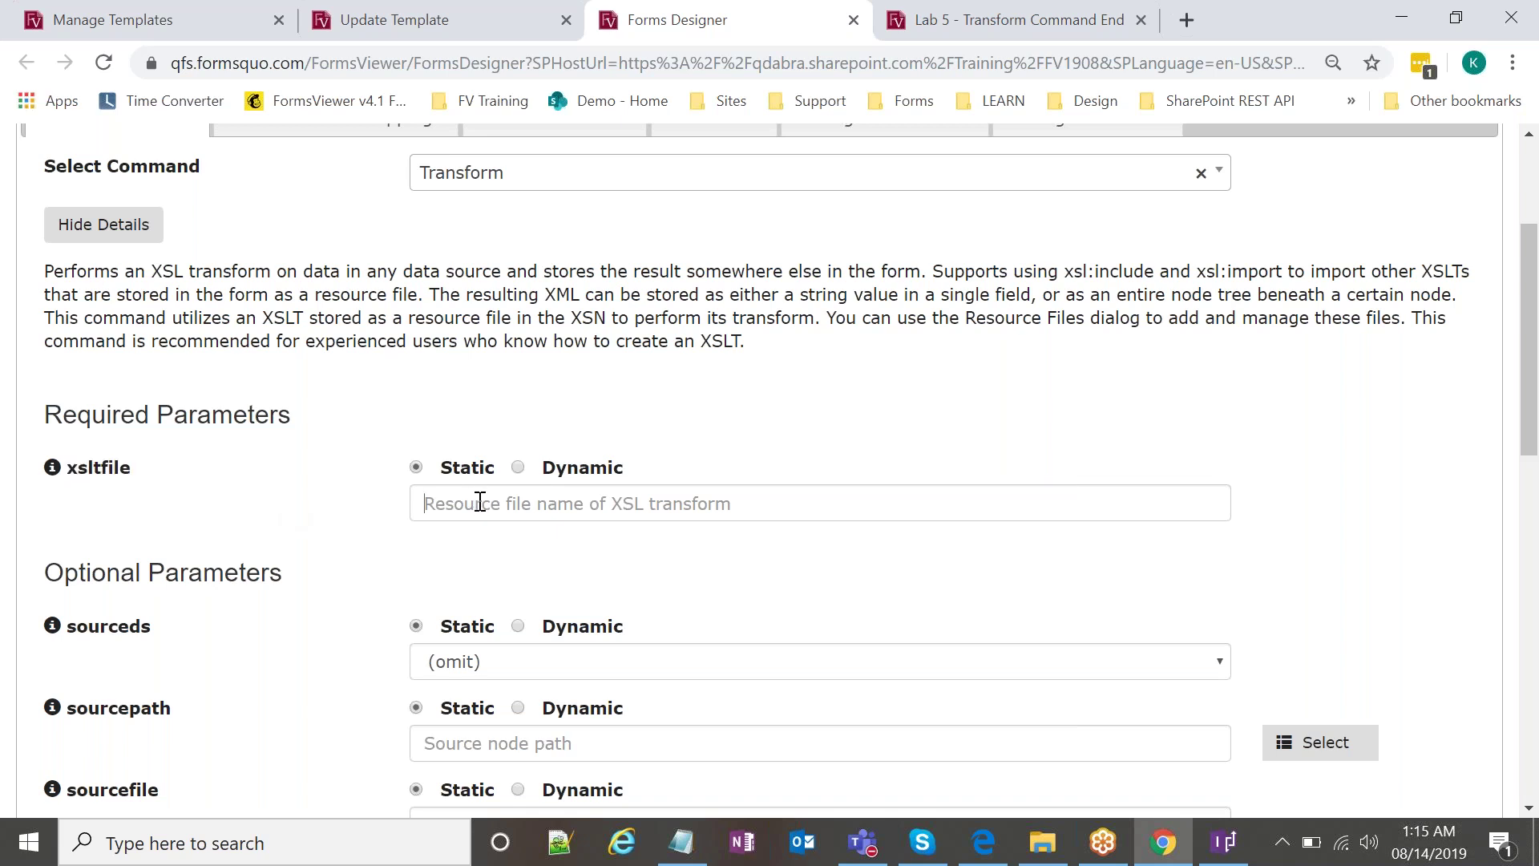
text(upgrade)
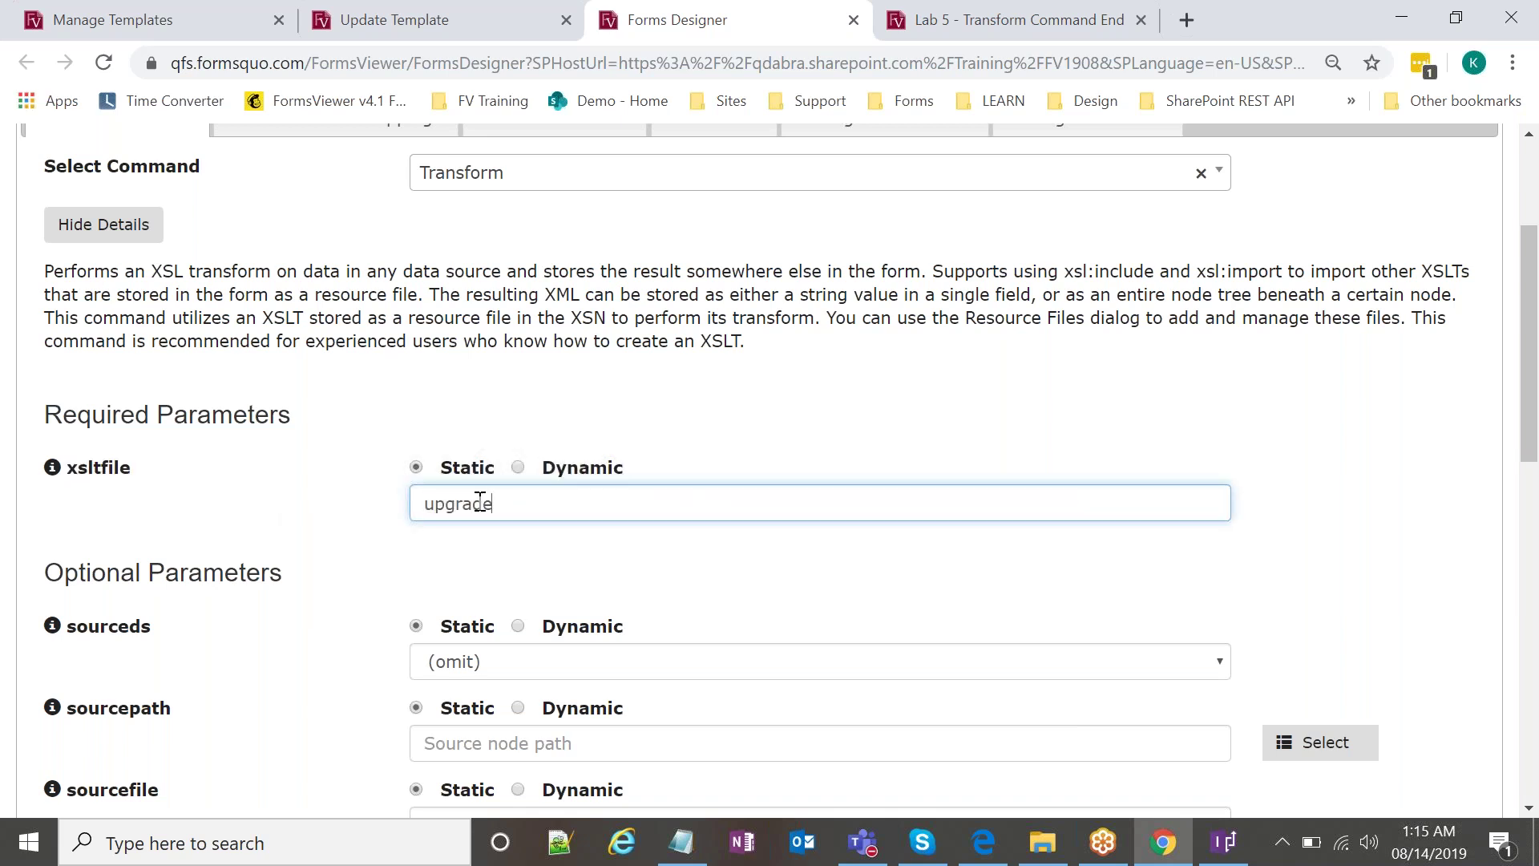
text(.xsl)
drag(543, 505, 437, 508)
click(565, 520)
drag(574, 511, 436, 505)
click(510, 507)
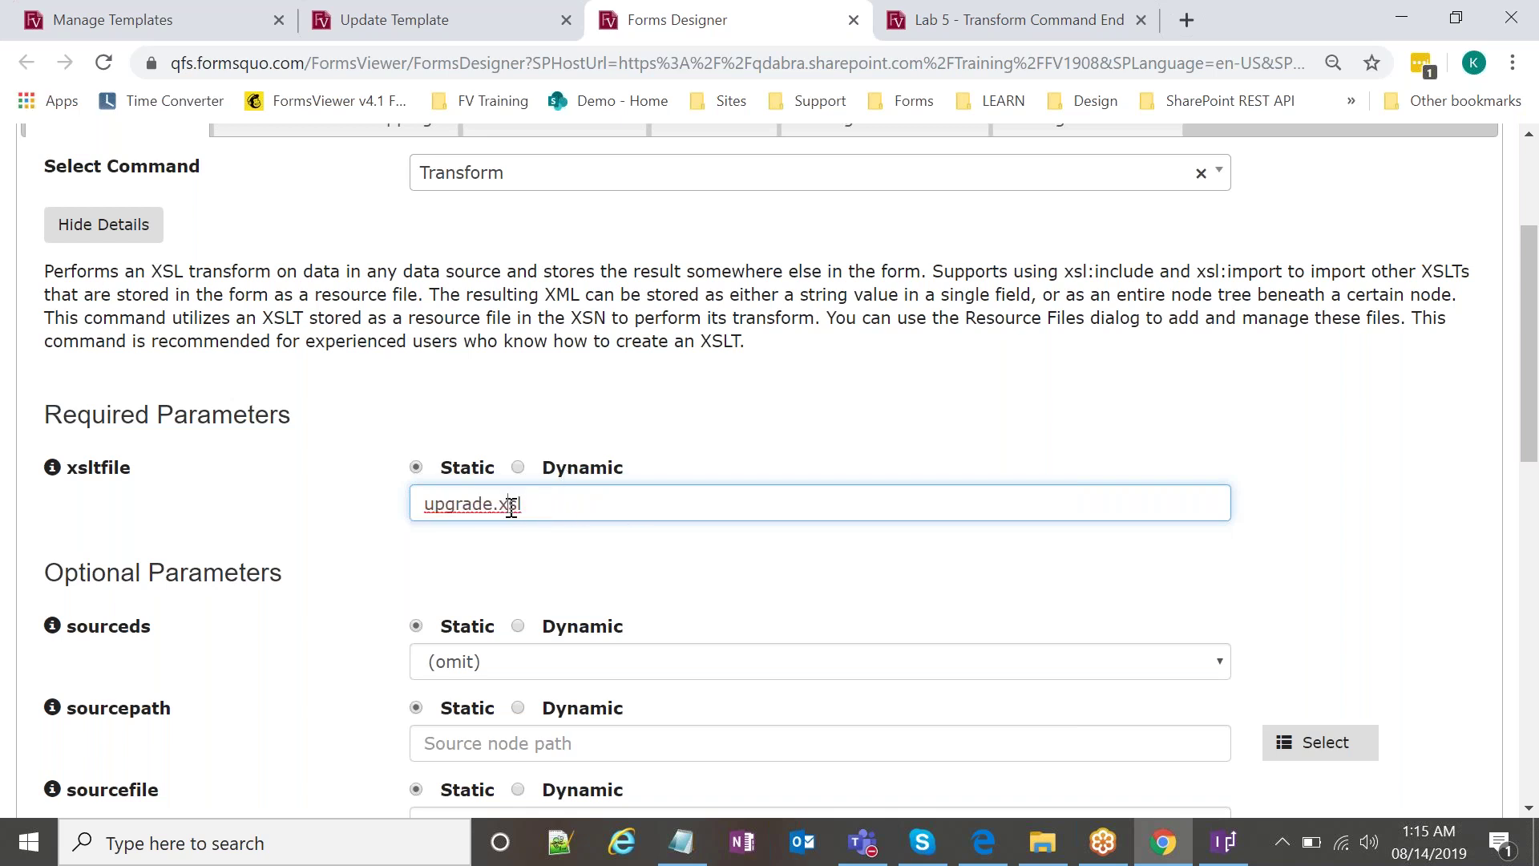
drag(554, 509, 418, 509)
mouse_move(527, 508)
mouse_down()
mouse_move(417, 510)
mouse_move(556, 515)
mouse_up()
click(556, 499)
Switch to File Explorer, open the src folder inside Lab 5 - Transform and look through the template's source files.
click(1042, 842)
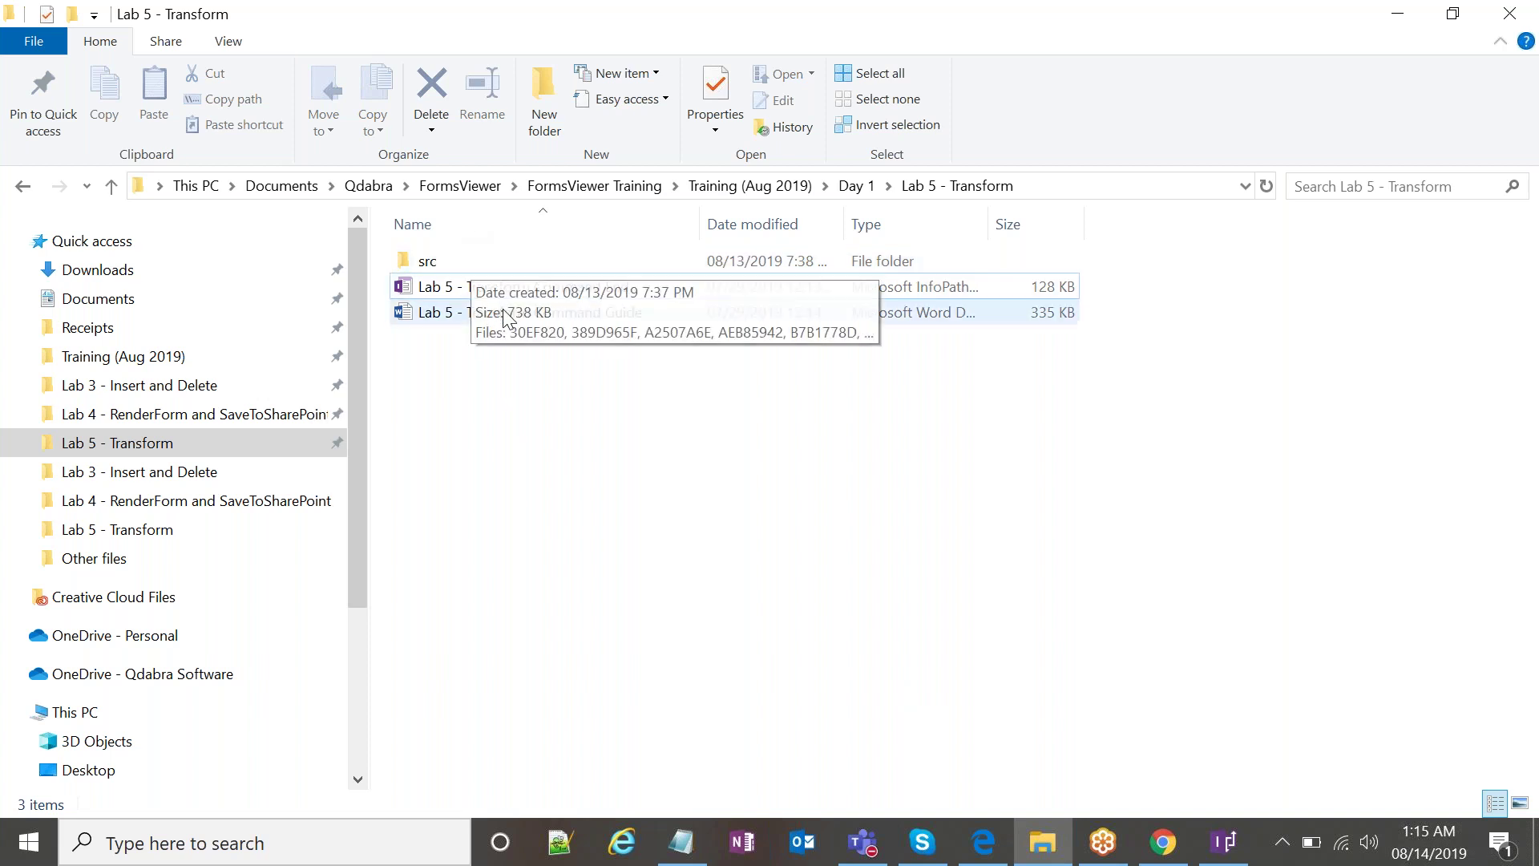
double_click(474, 263)
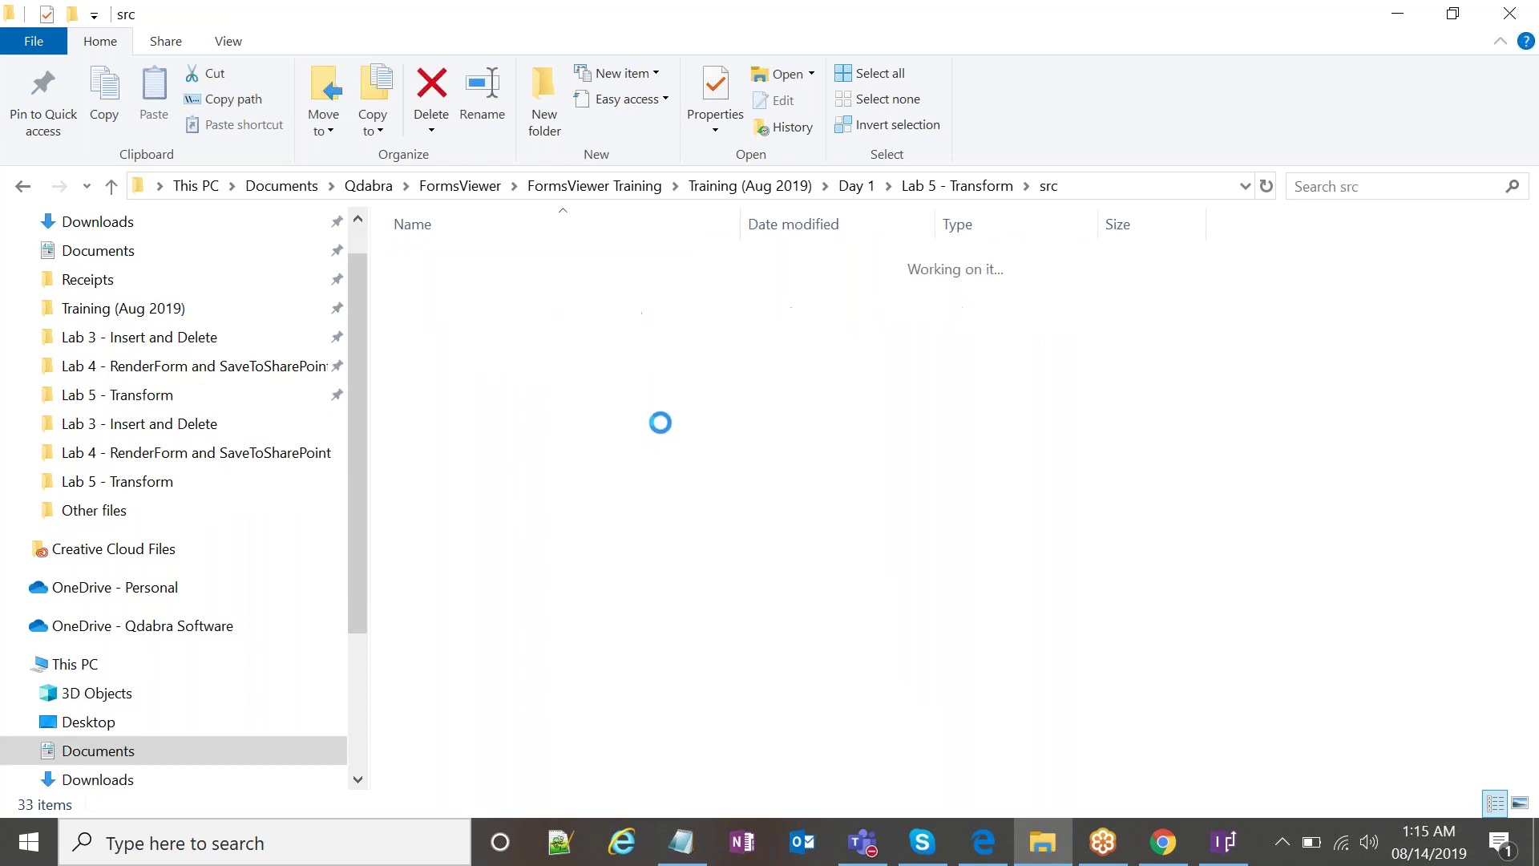
scroll(641, 449, down, 4)
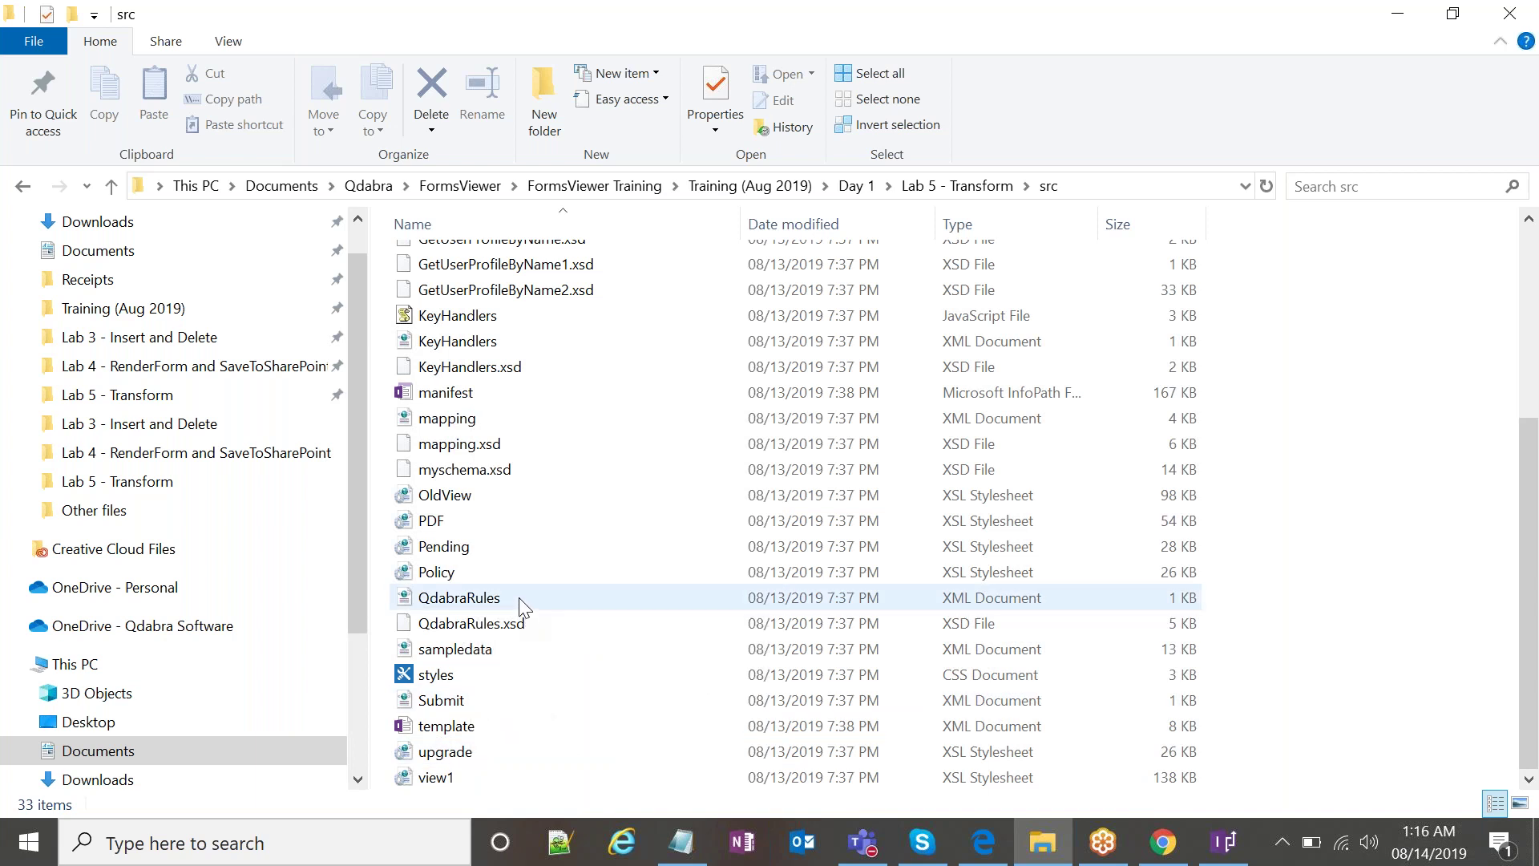
scroll(521, 605, up, 4)
scroll(522, 606, down, 4)
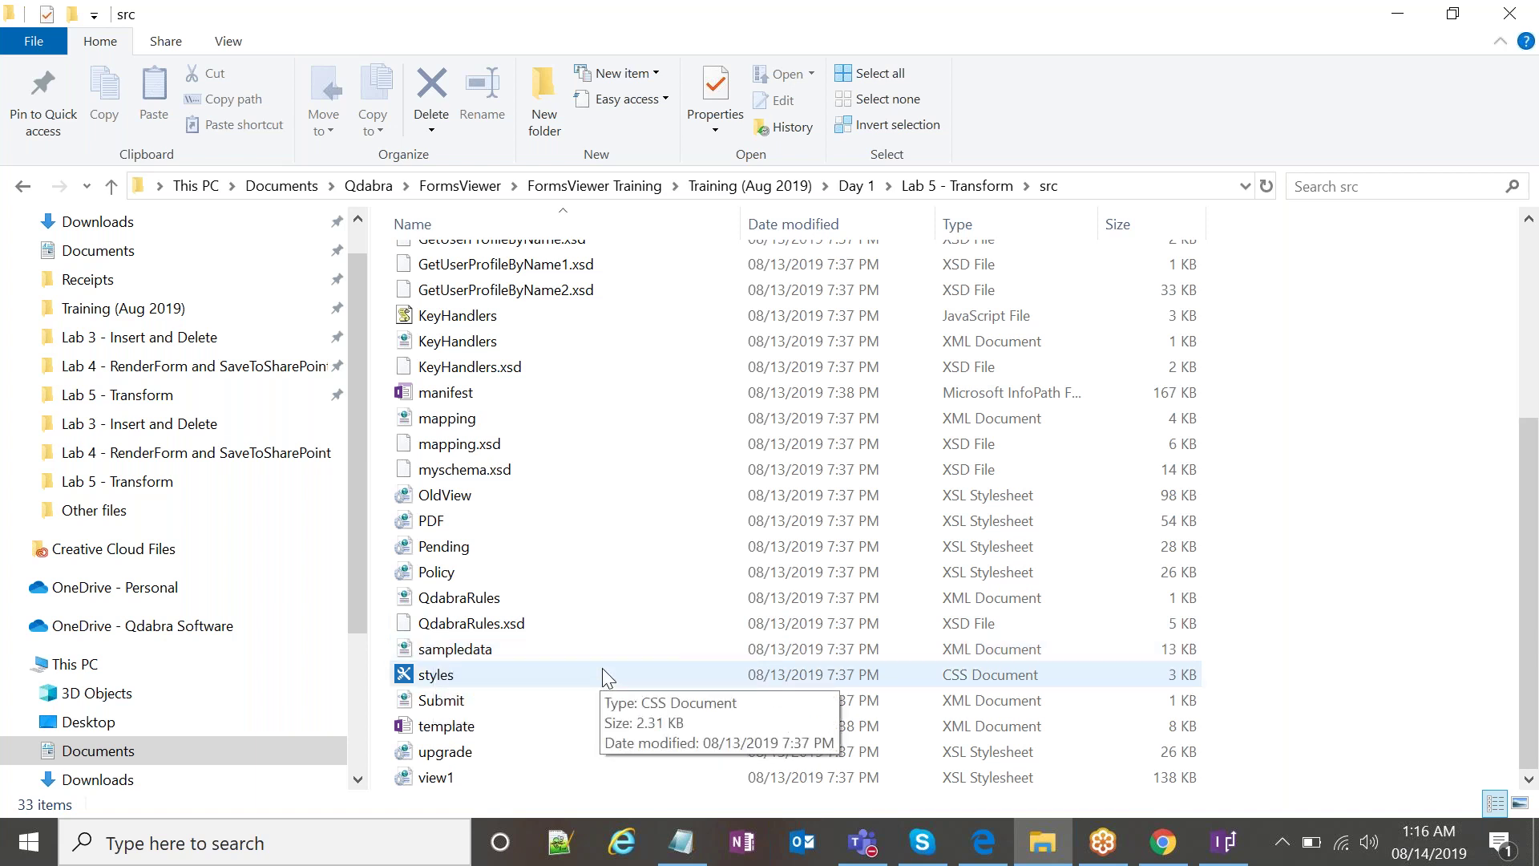
mouse_move(637, 661)
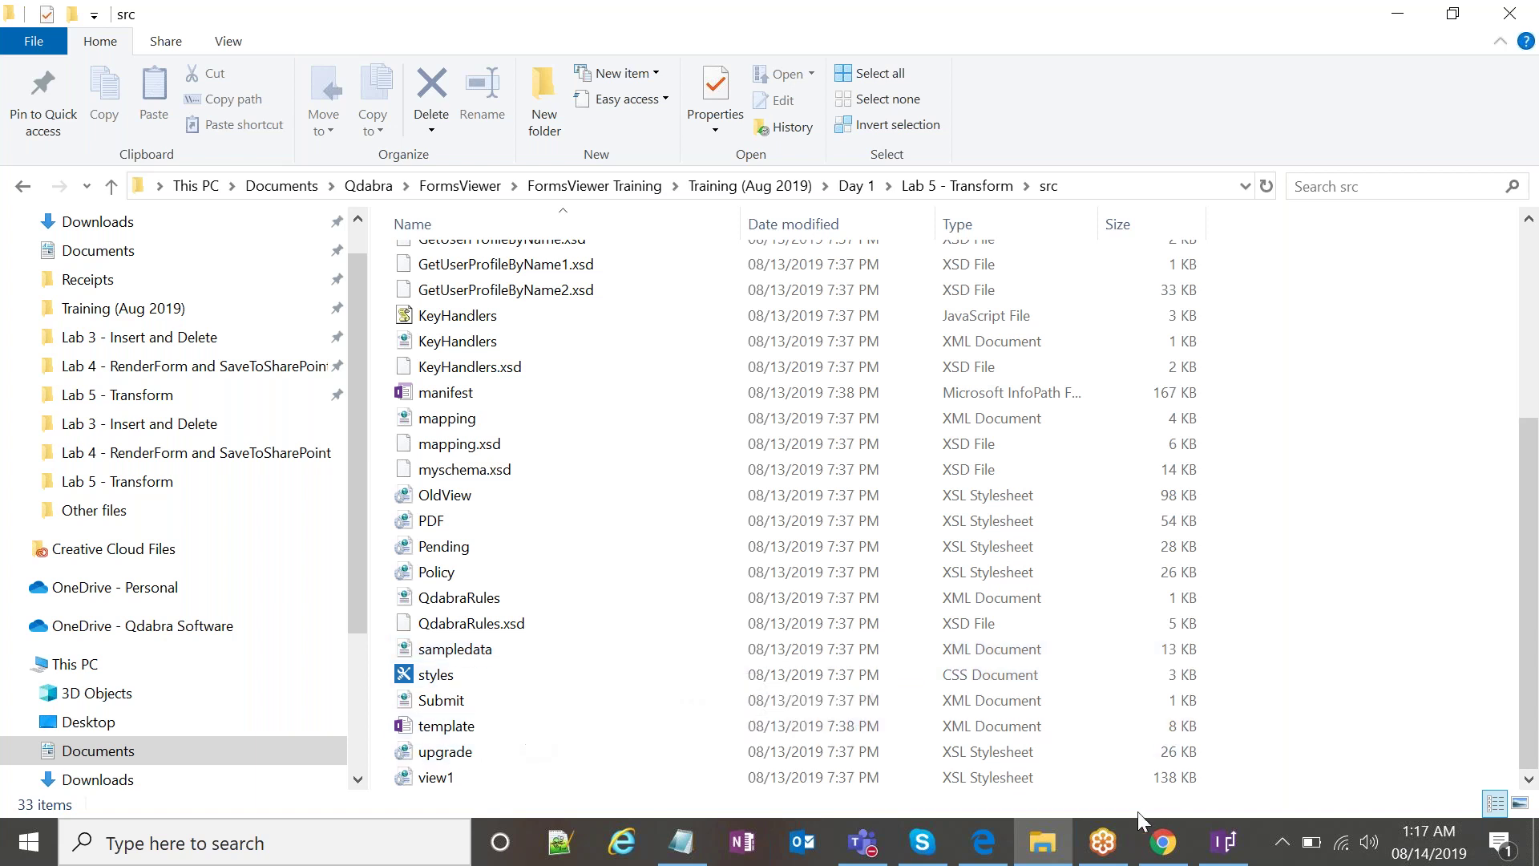
Switch to InfoPath, highlight the sourcefile parameter in the Transform command's value and close the rule details.
click(1222, 846)
double_click(714, 447)
click(1038, 240)
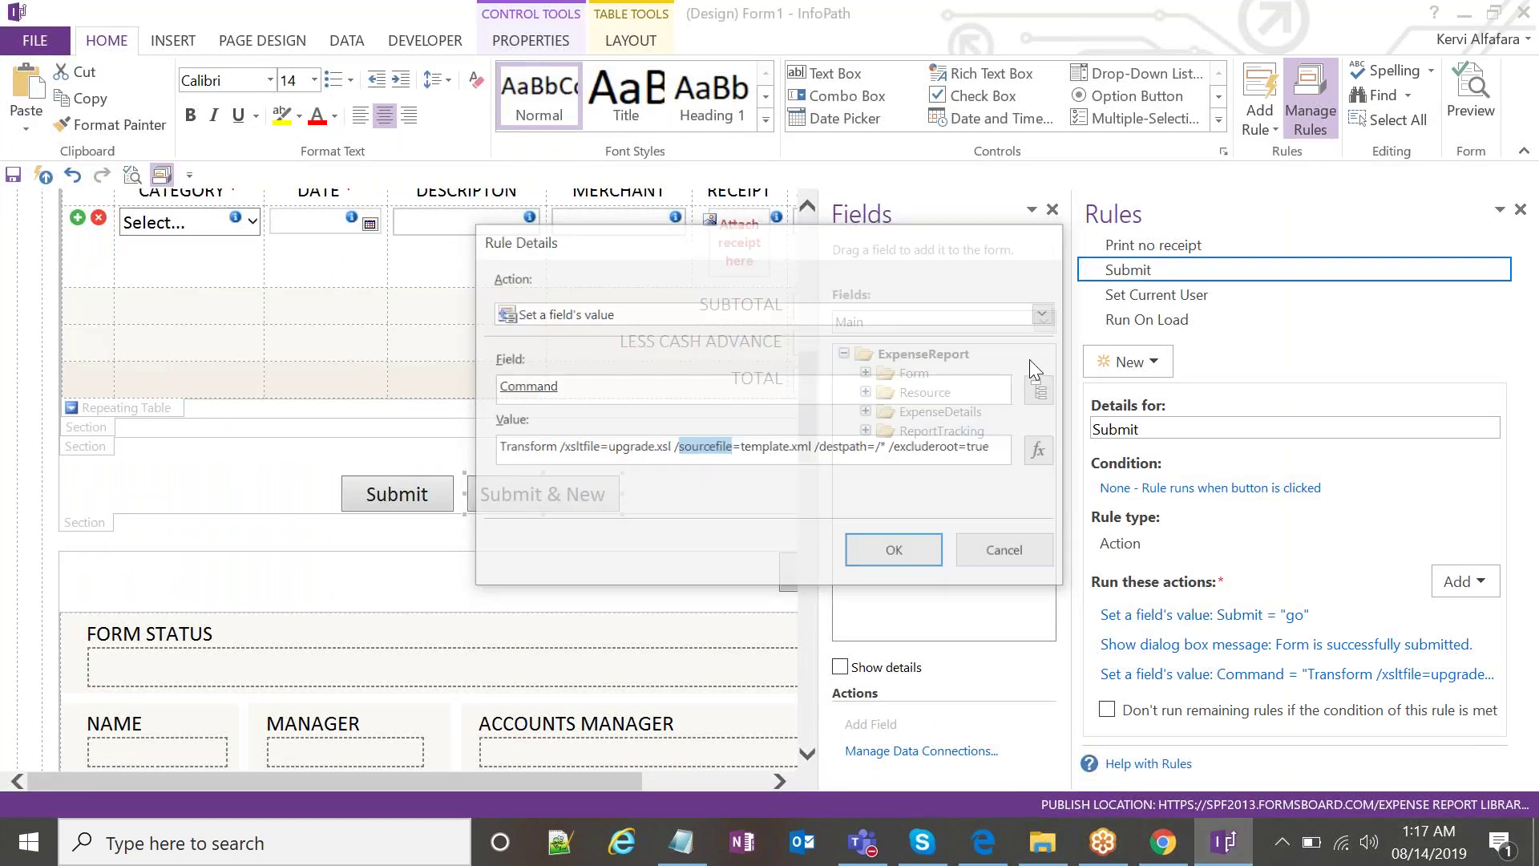
Return to FormsDesigner in Chrome and set the Transform command's sourcefile parameter to template.xml.
click(1162, 841)
scroll(470, 456, down, 1)
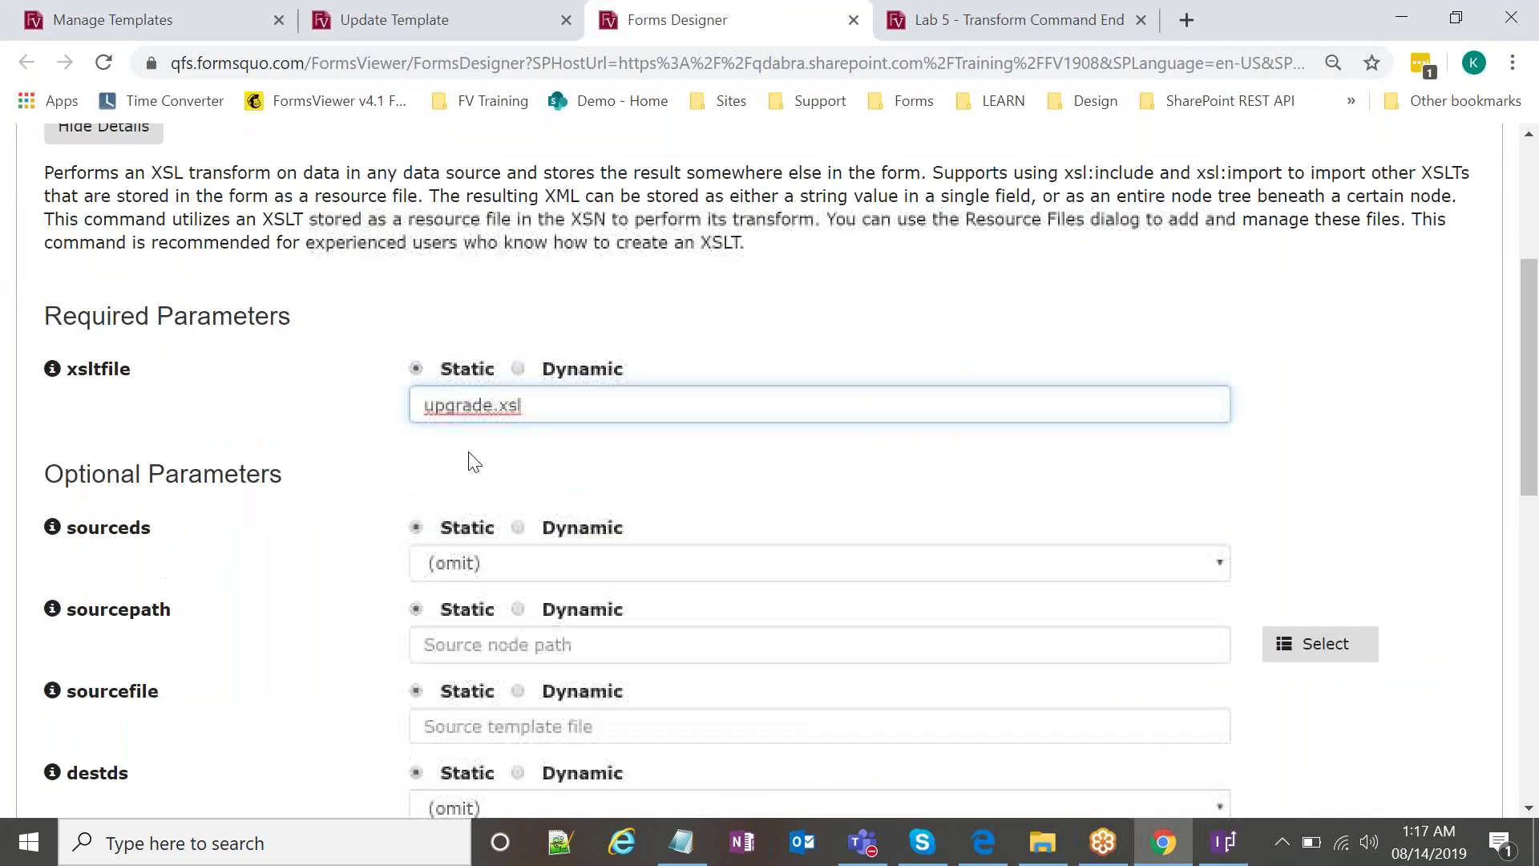
scroll(468, 459, down, 1)
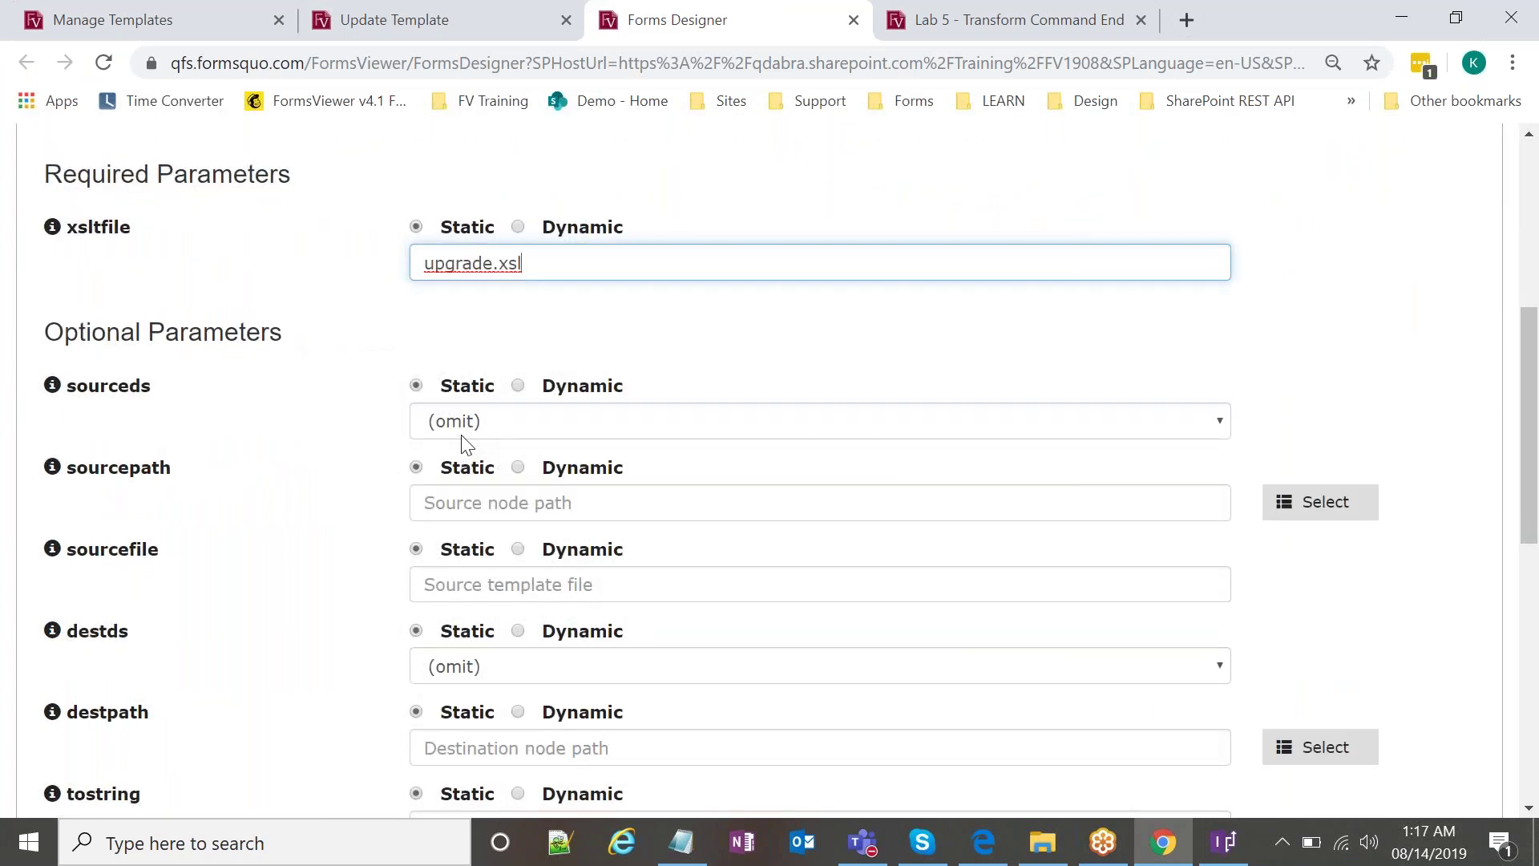
double_click(137, 554)
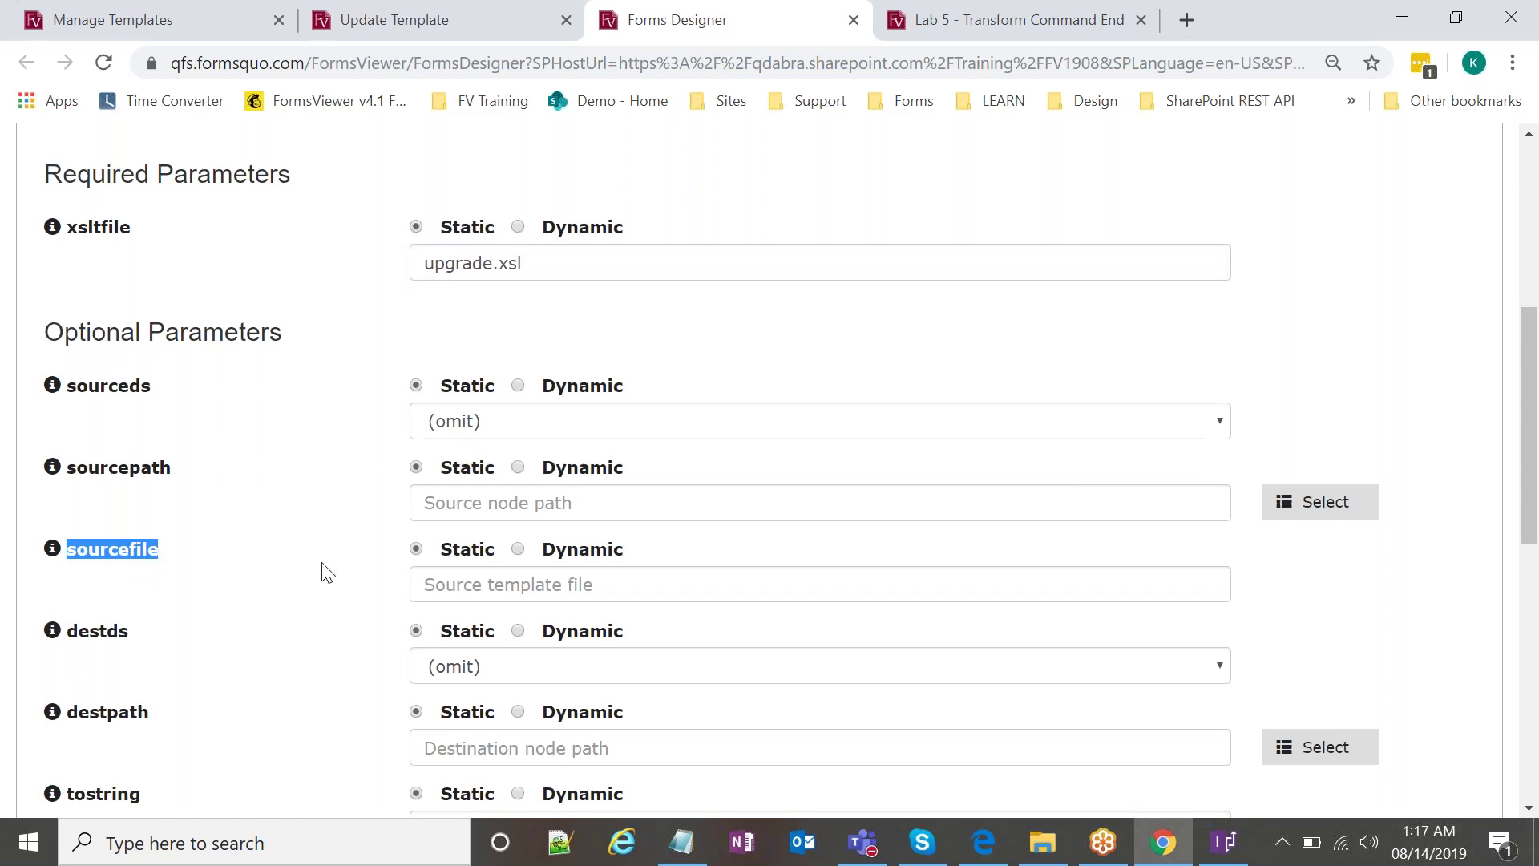
click(467, 583)
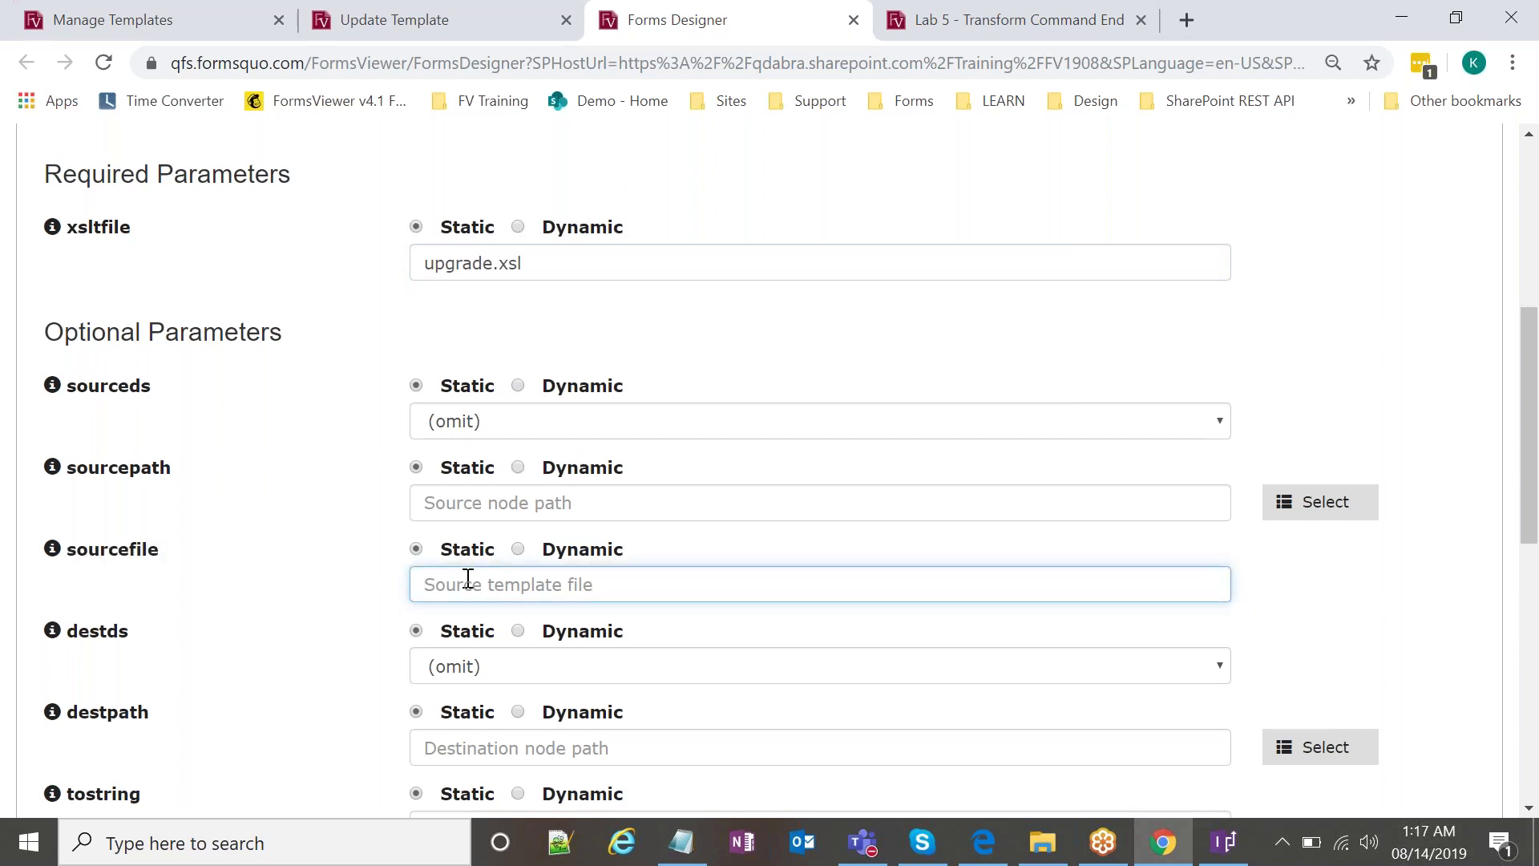
text(template.xml)
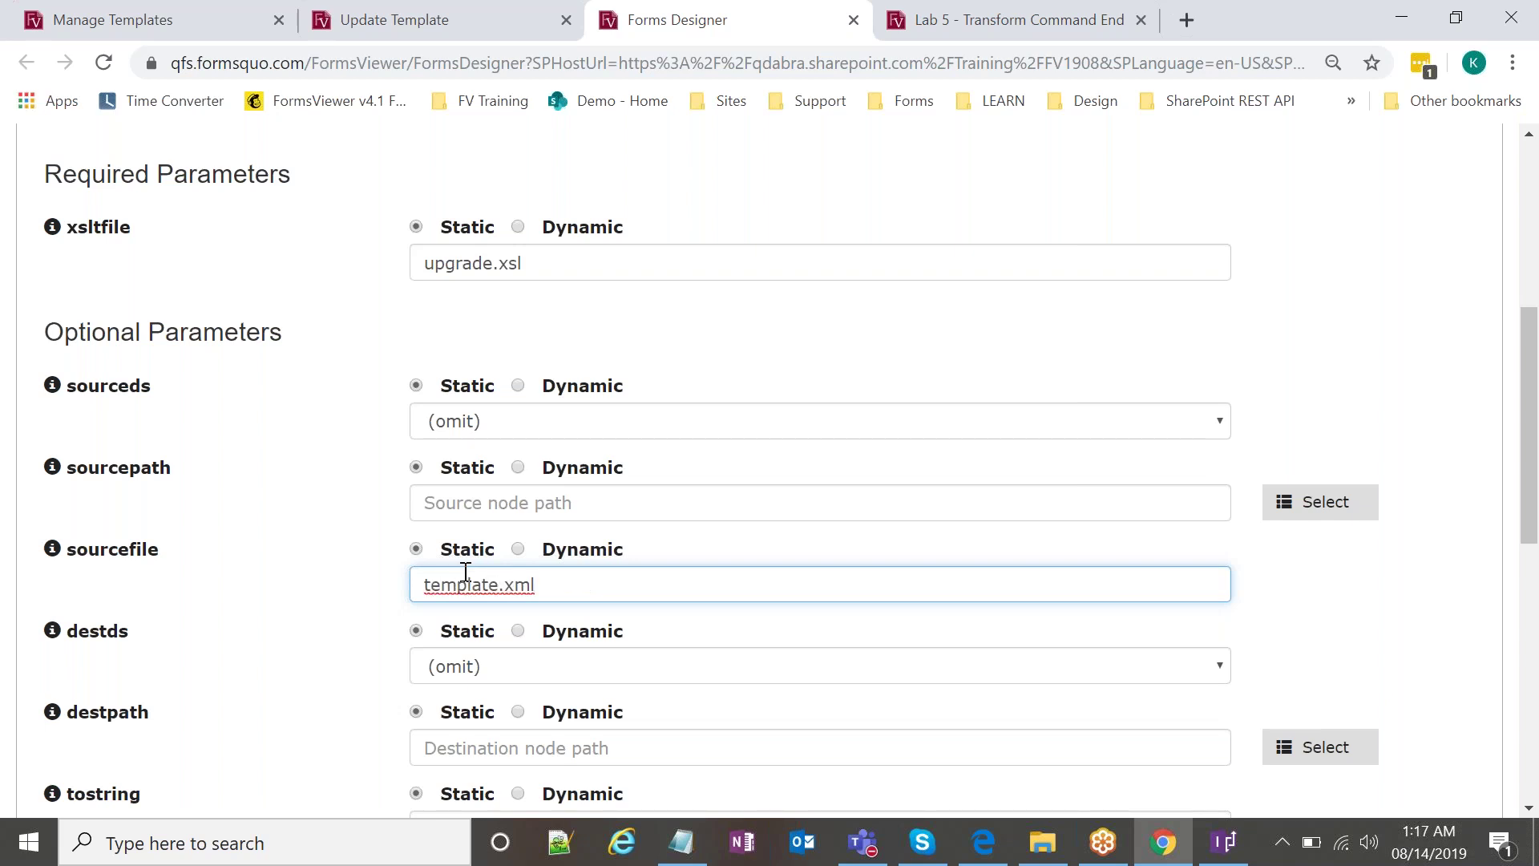
Locate the template XML file in File Explorer's src folder, then compare it with the sourcefile value in FormsDesigner.
click(1055, 848)
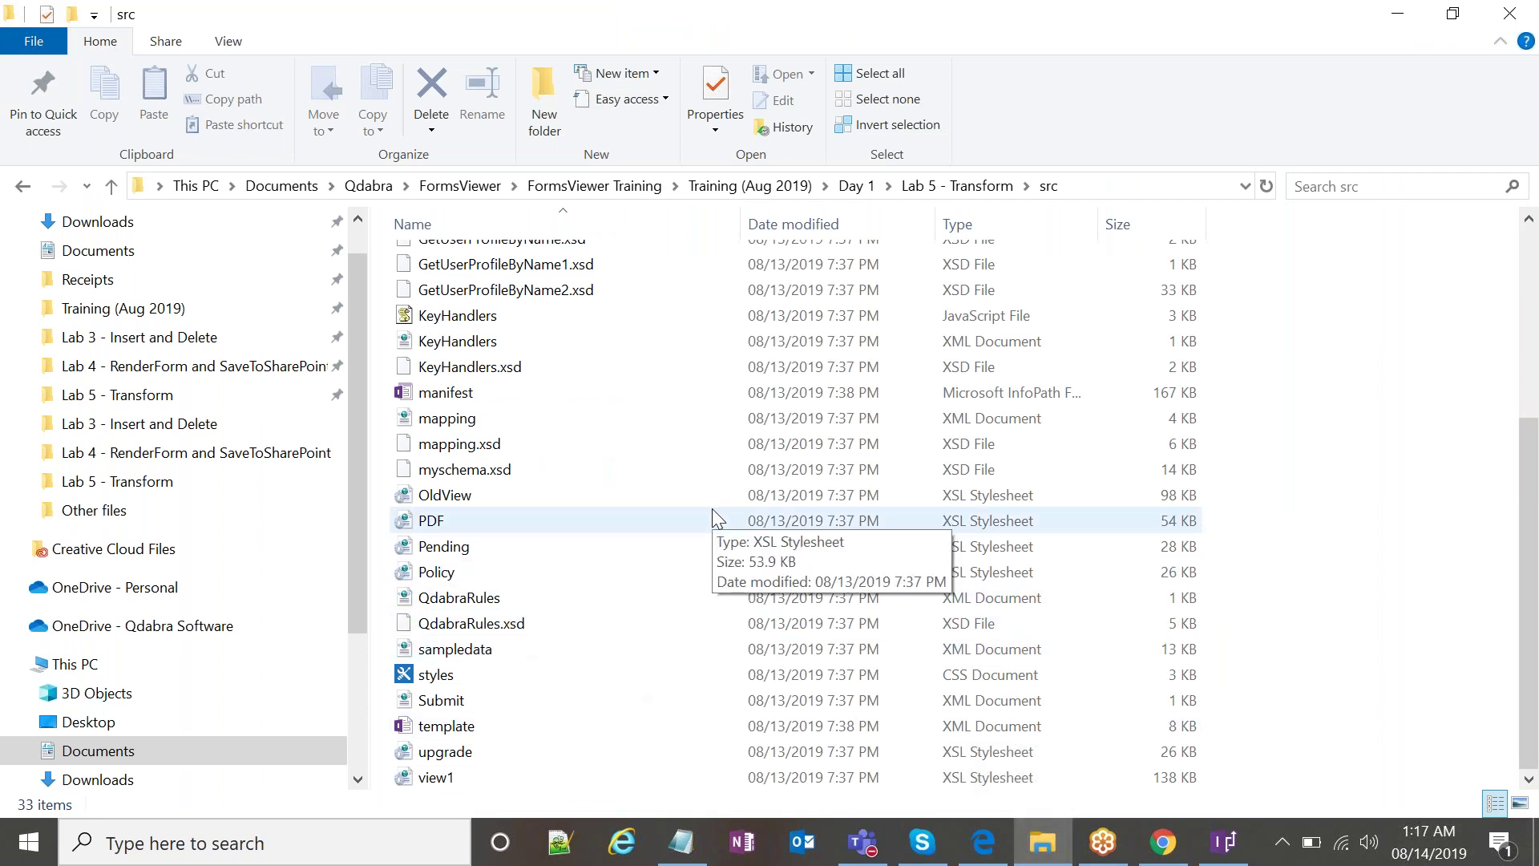
double_click(471, 726)
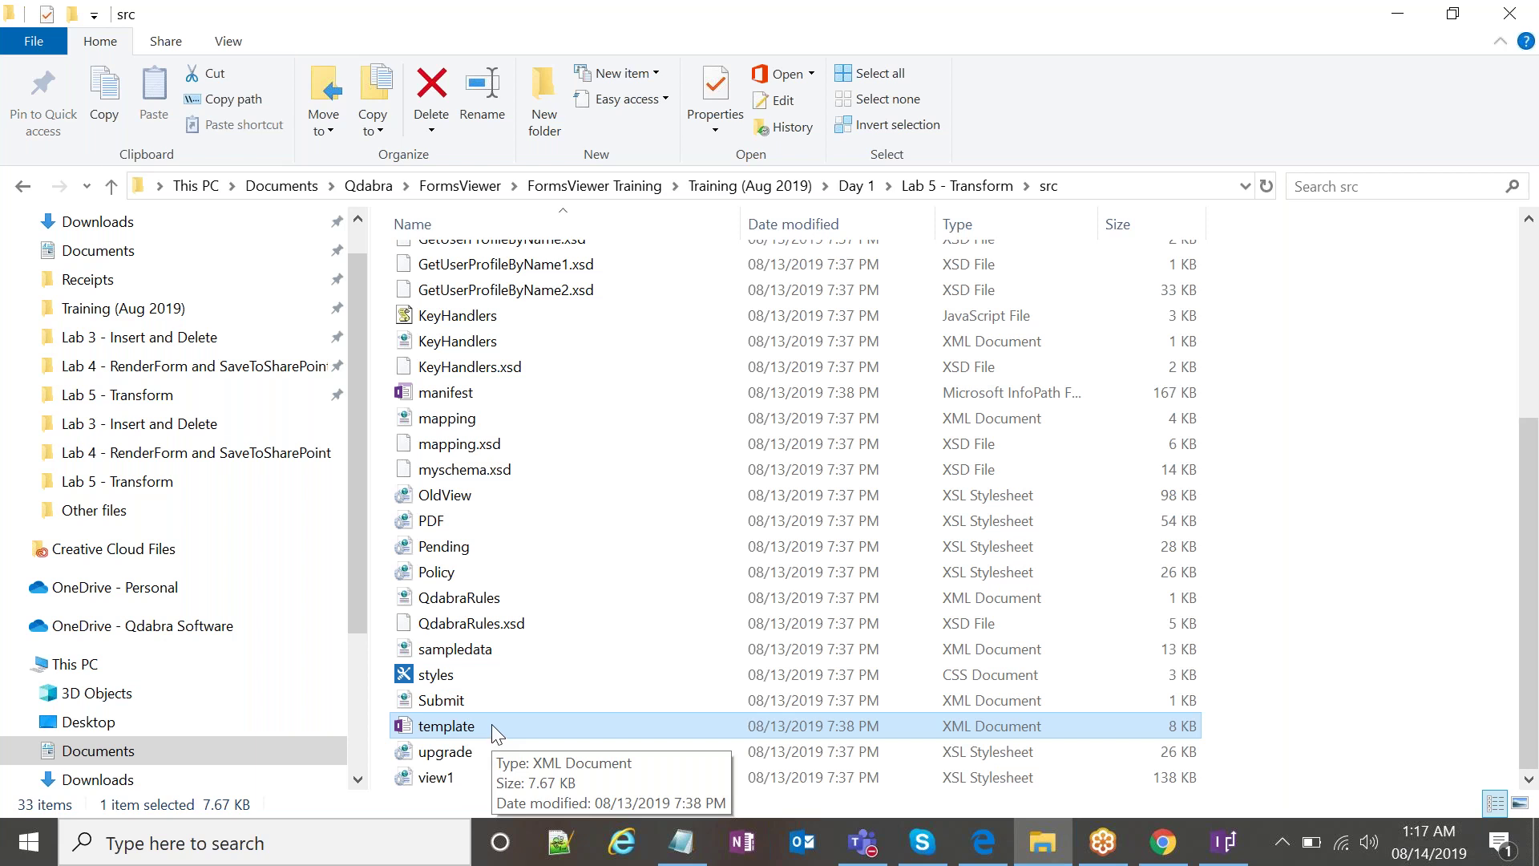
click(1163, 842)
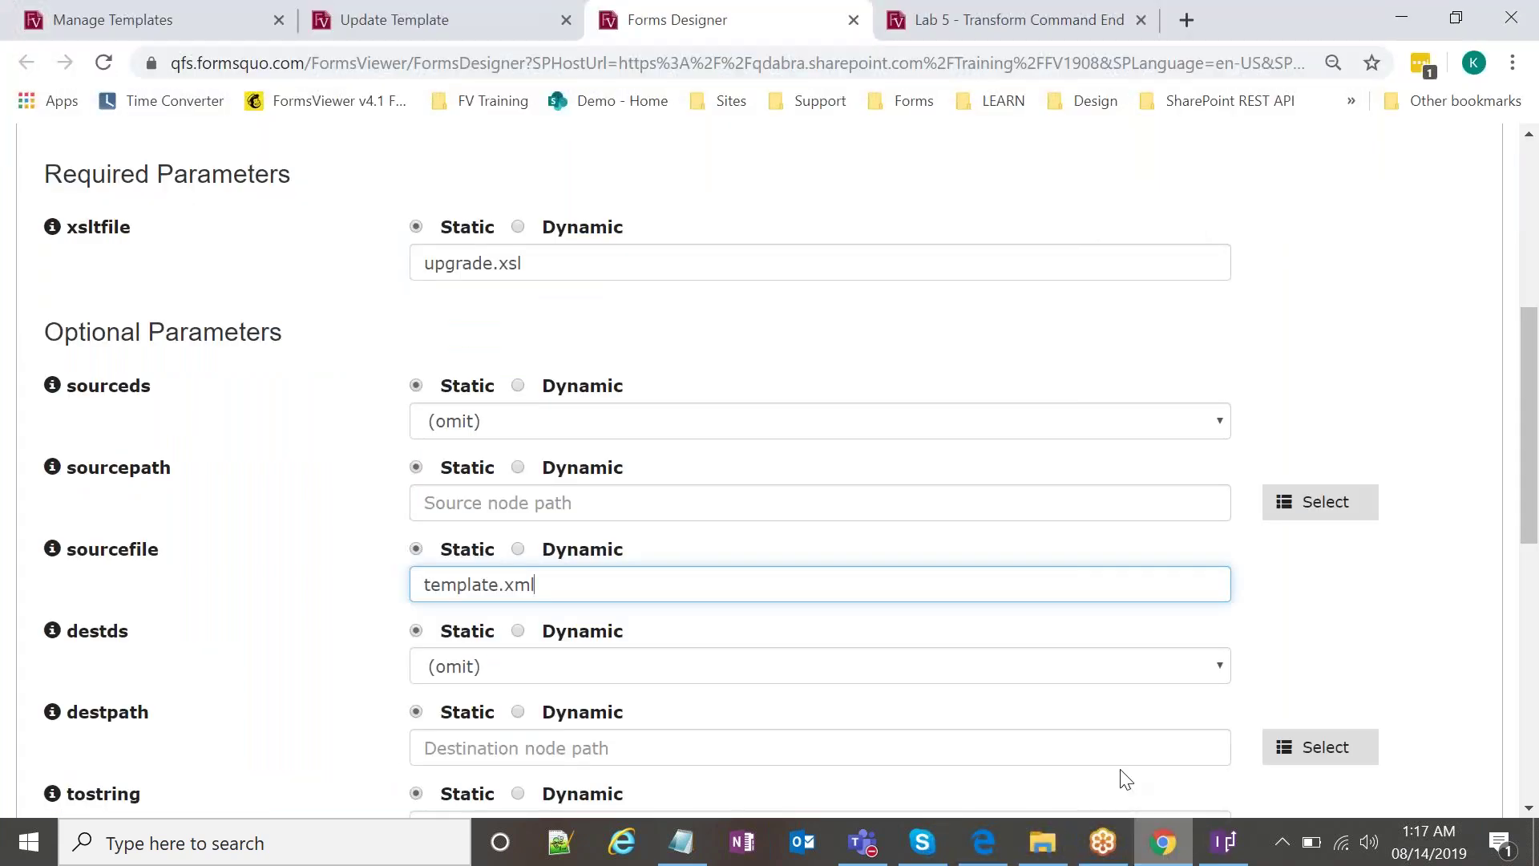
click(550, 16)
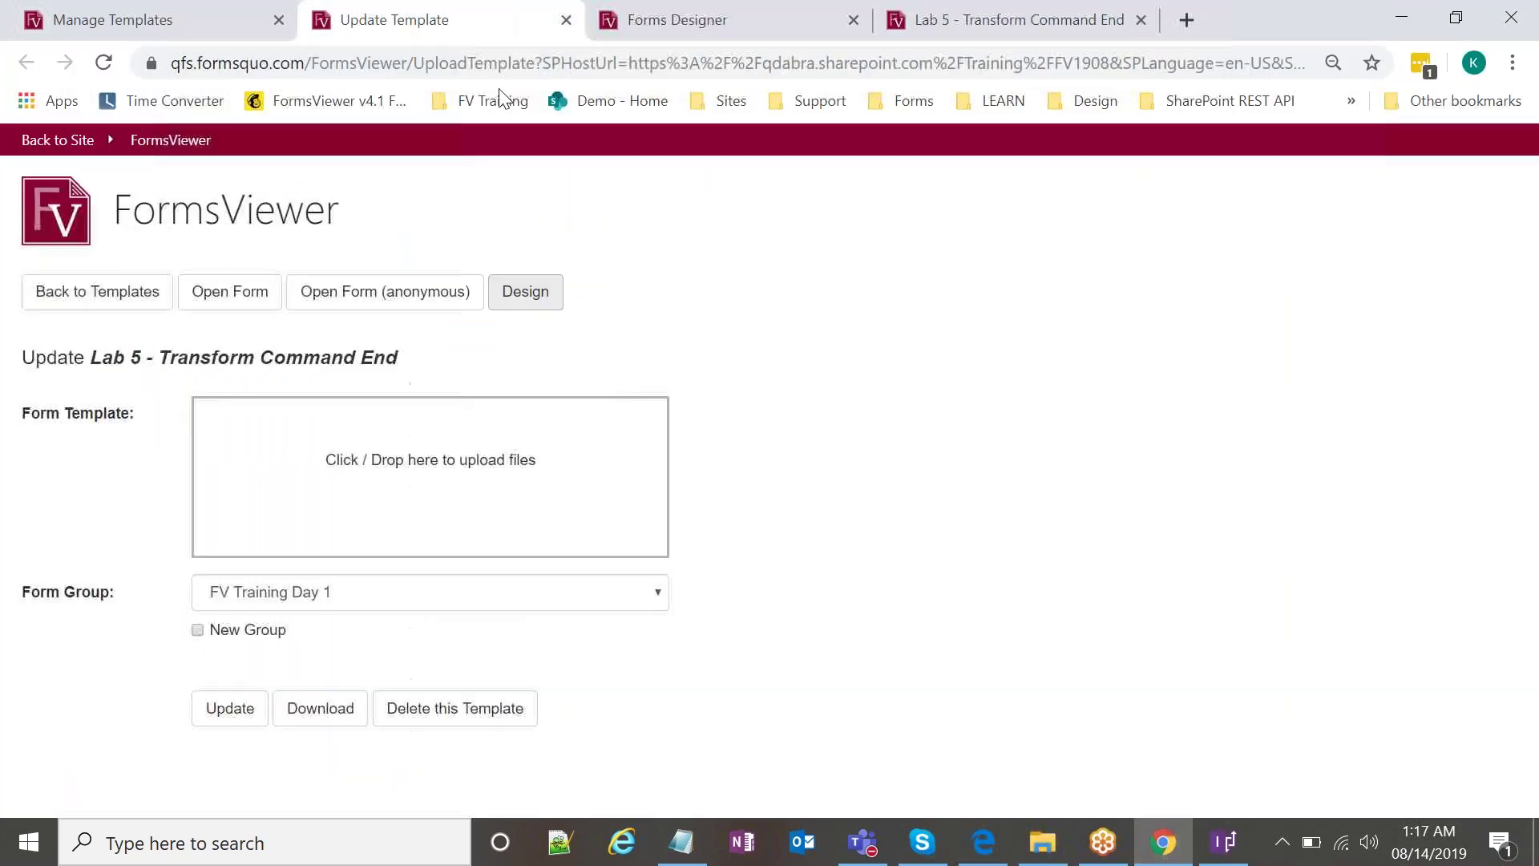
click(721, 30)
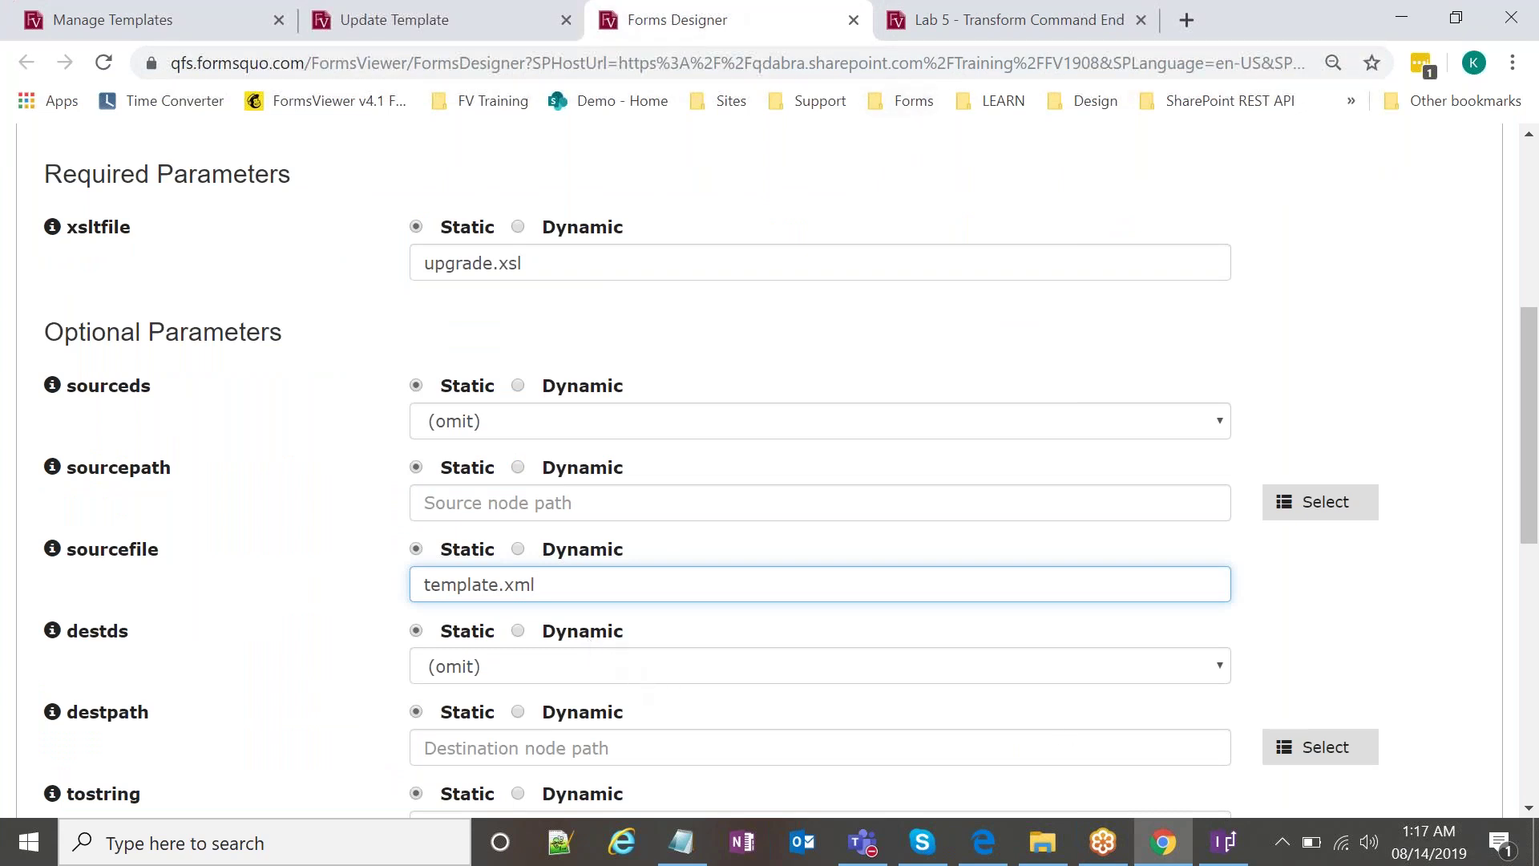
drag(570, 581, 434, 583)
click(445, 586)
Check the destpath parameter's description and set its static value to /*.
scroll(178, 532, down, 1)
mouse_move(74, 526)
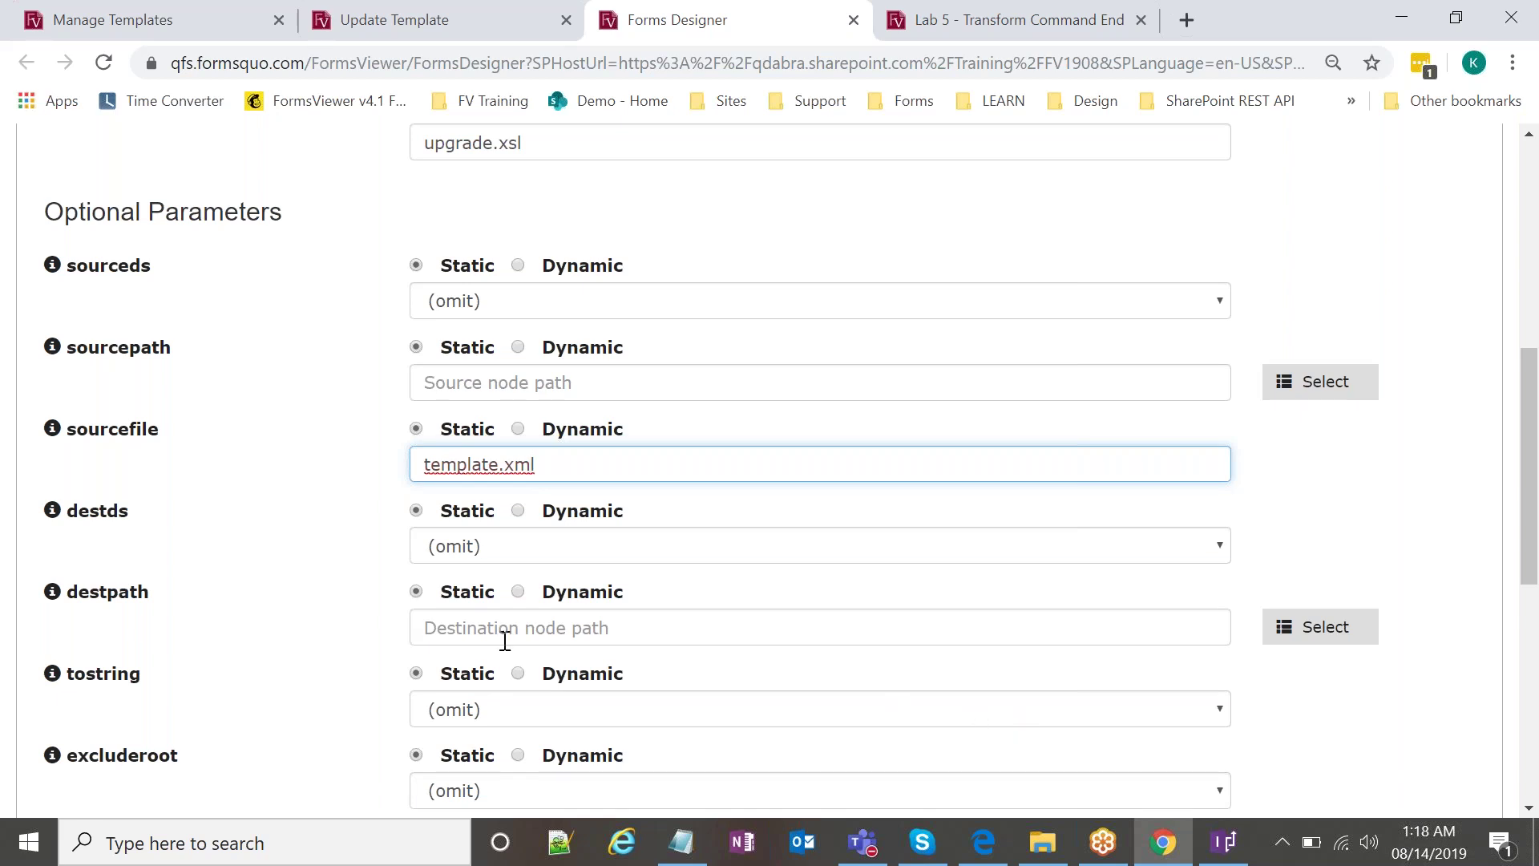
scroll(506, 626, down, 1)
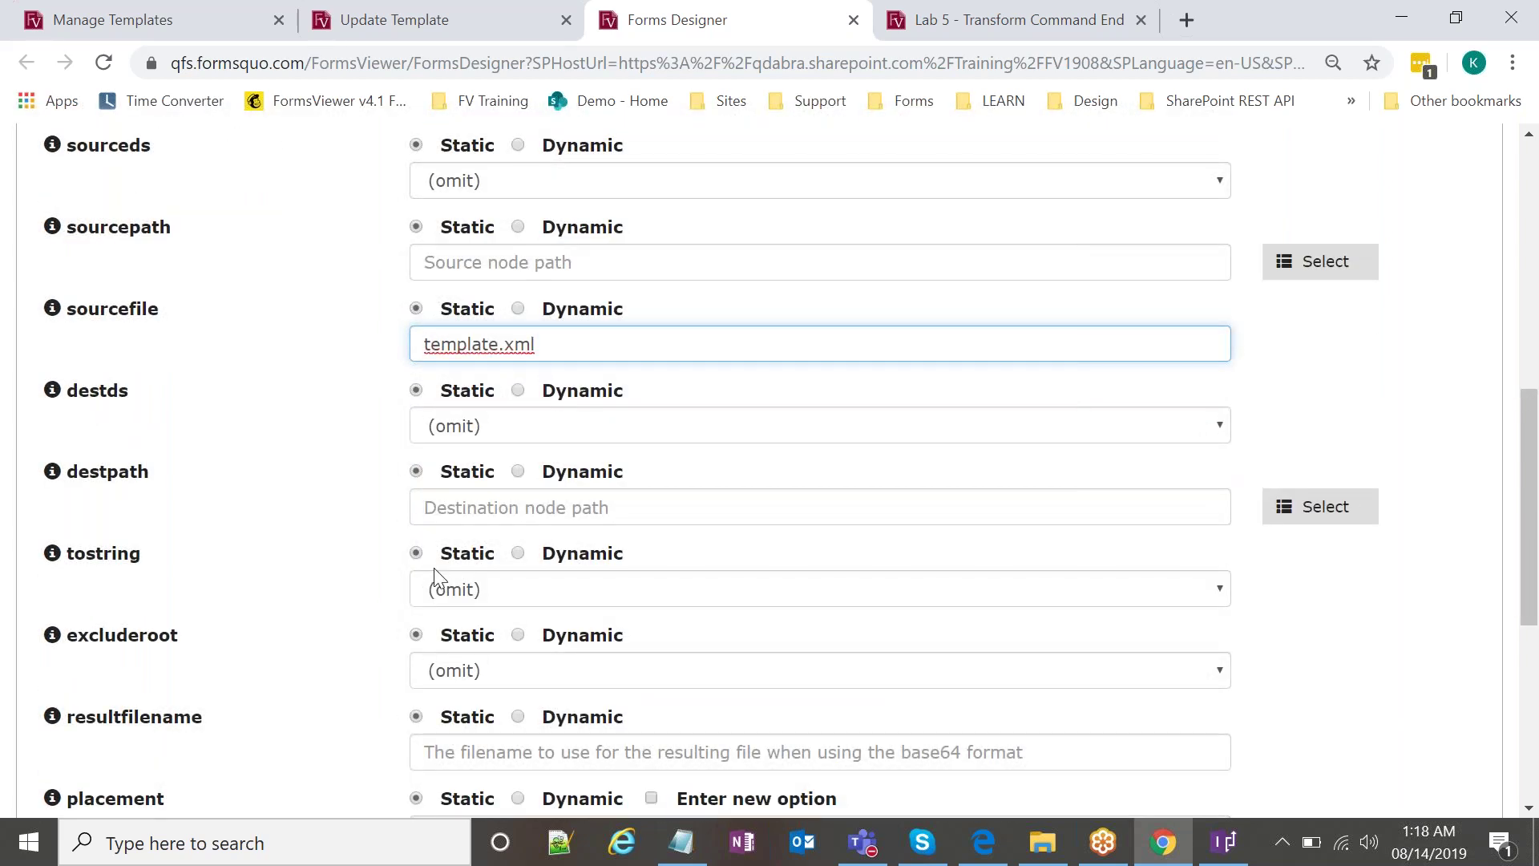
click(53, 479)
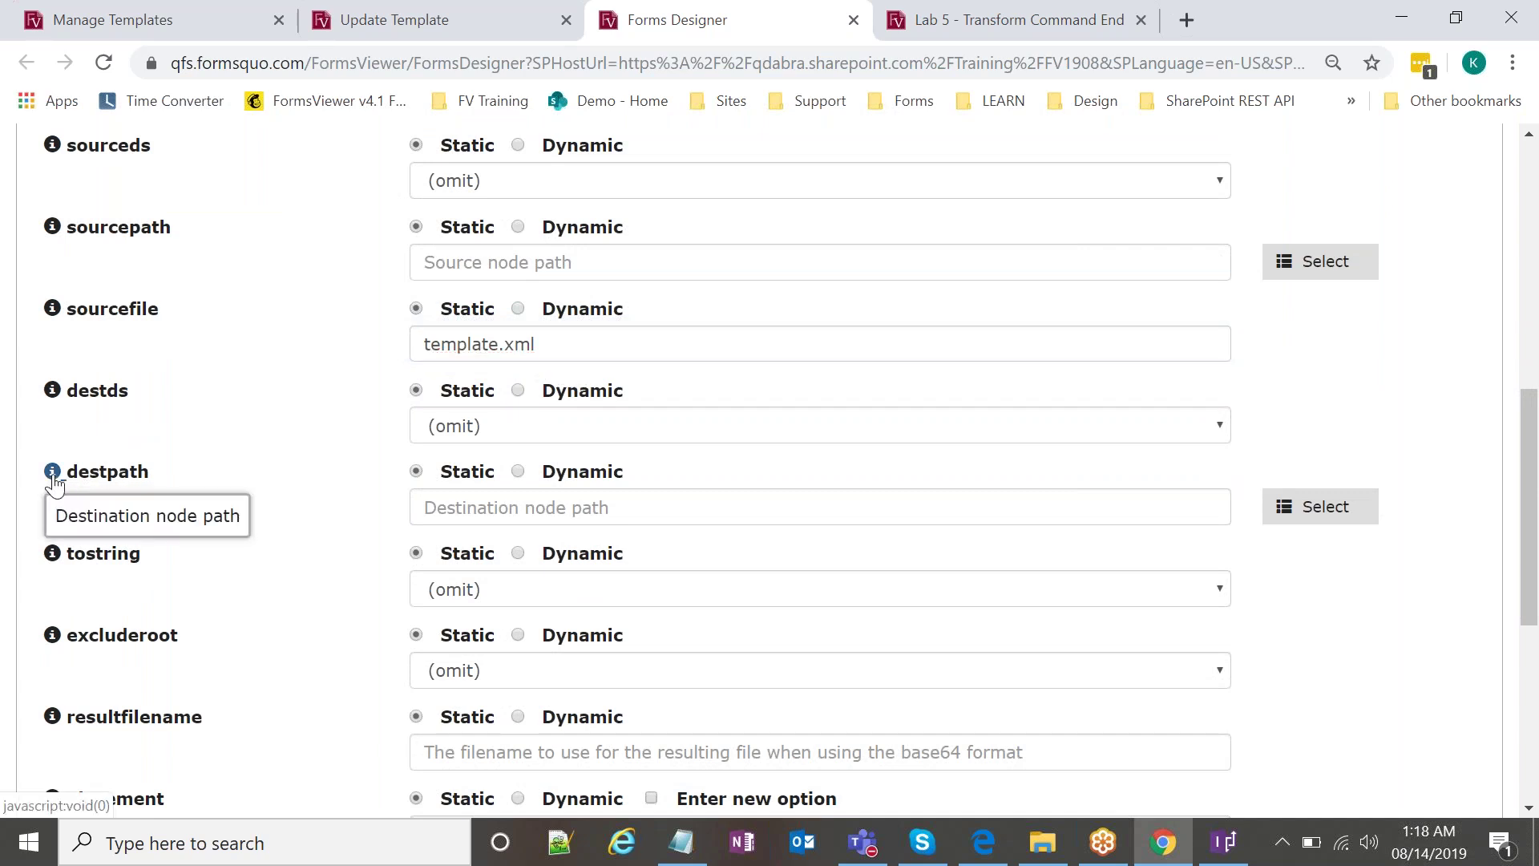
click(493, 506)
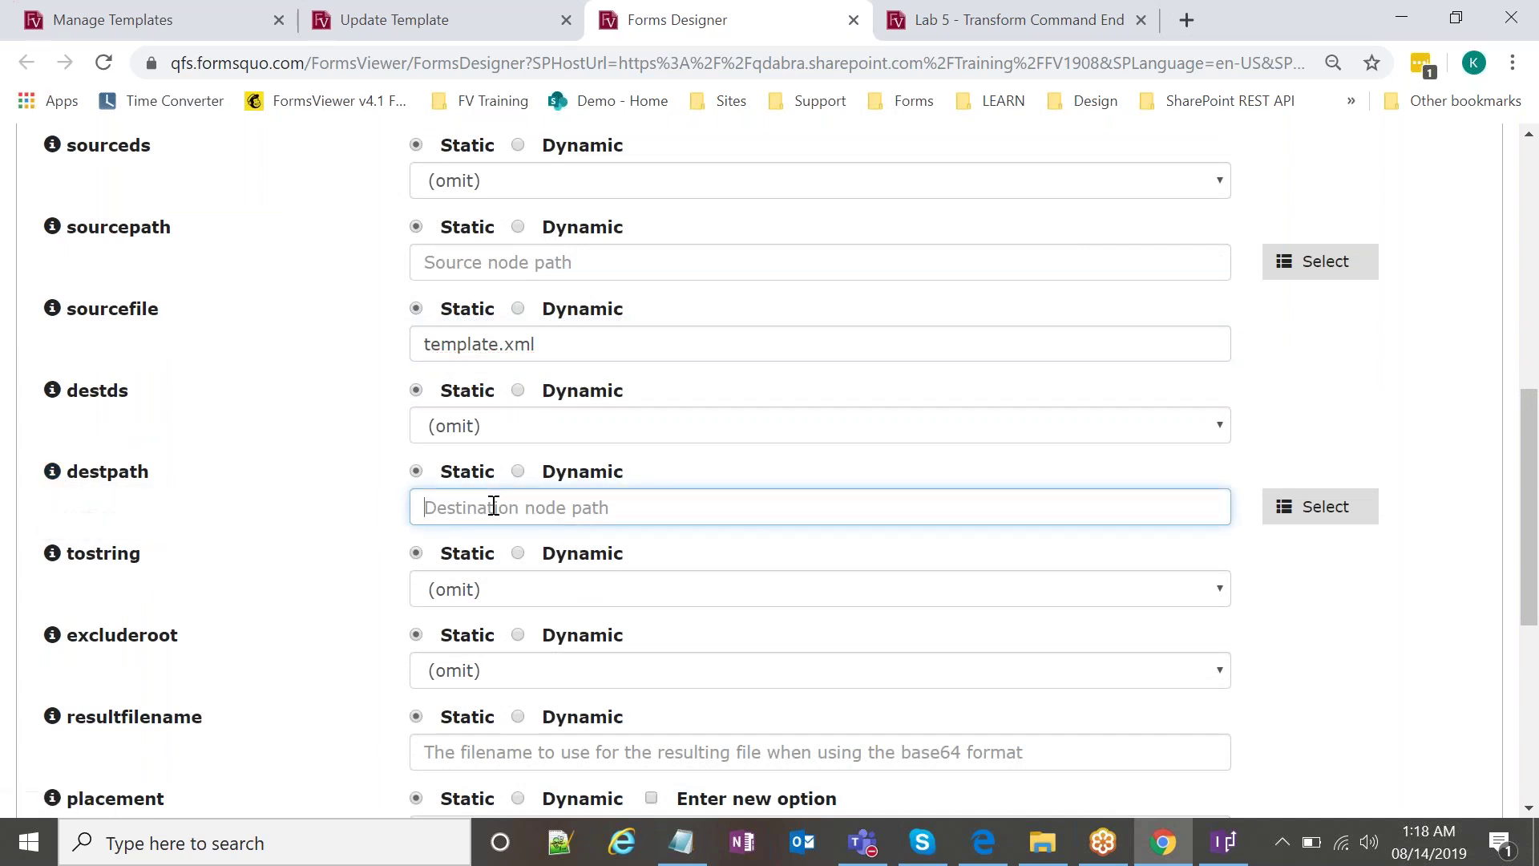
text(/*)
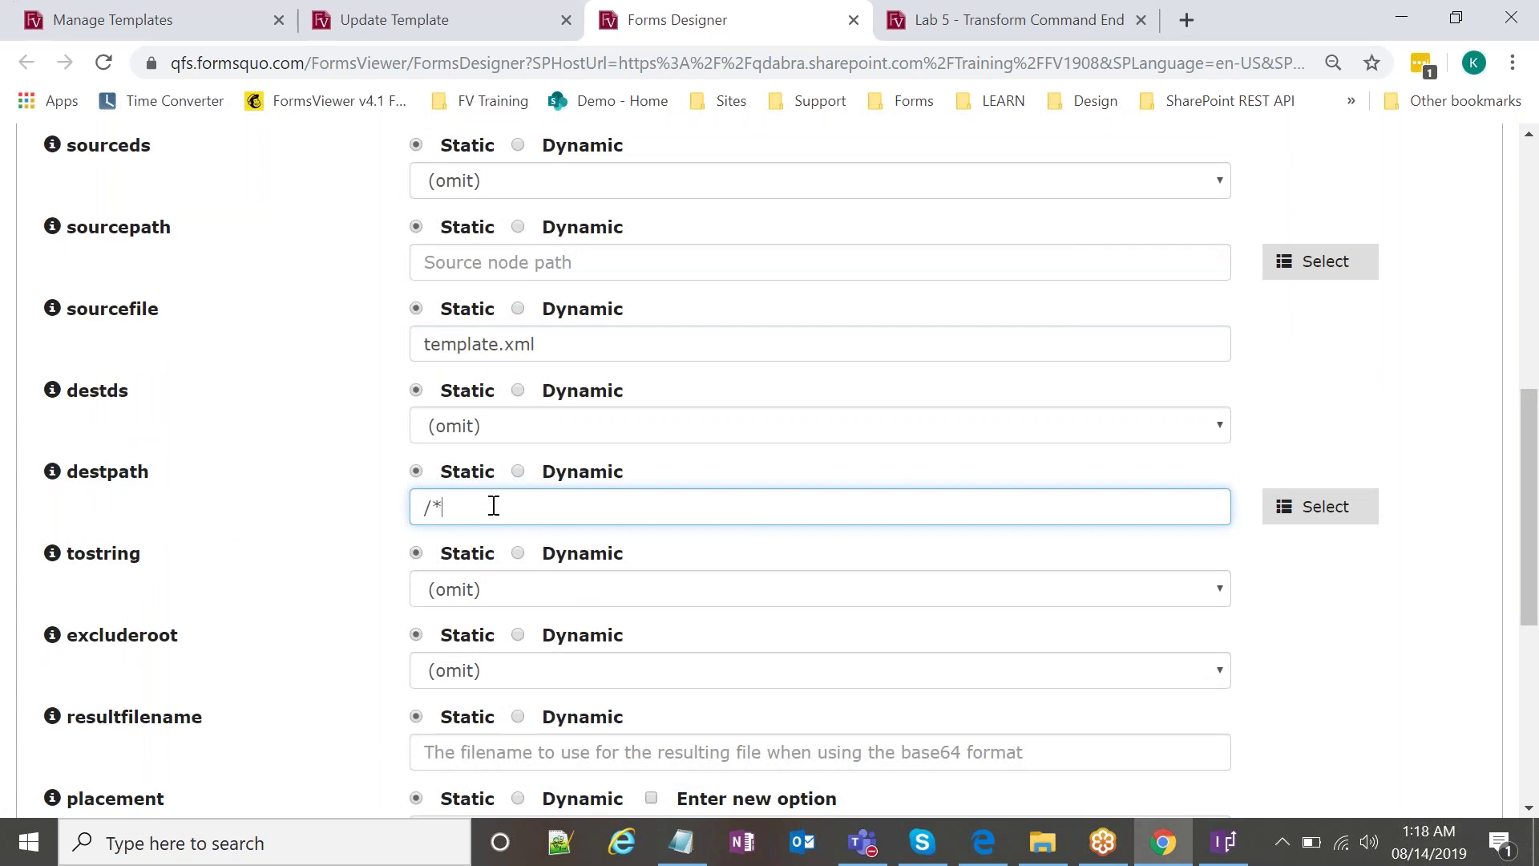
drag(460, 508, 425, 508)
click(453, 509)
Set the Transform command's excluderoot parameter to true and go back over the entered parameters.
scroll(481, 521, down, 1)
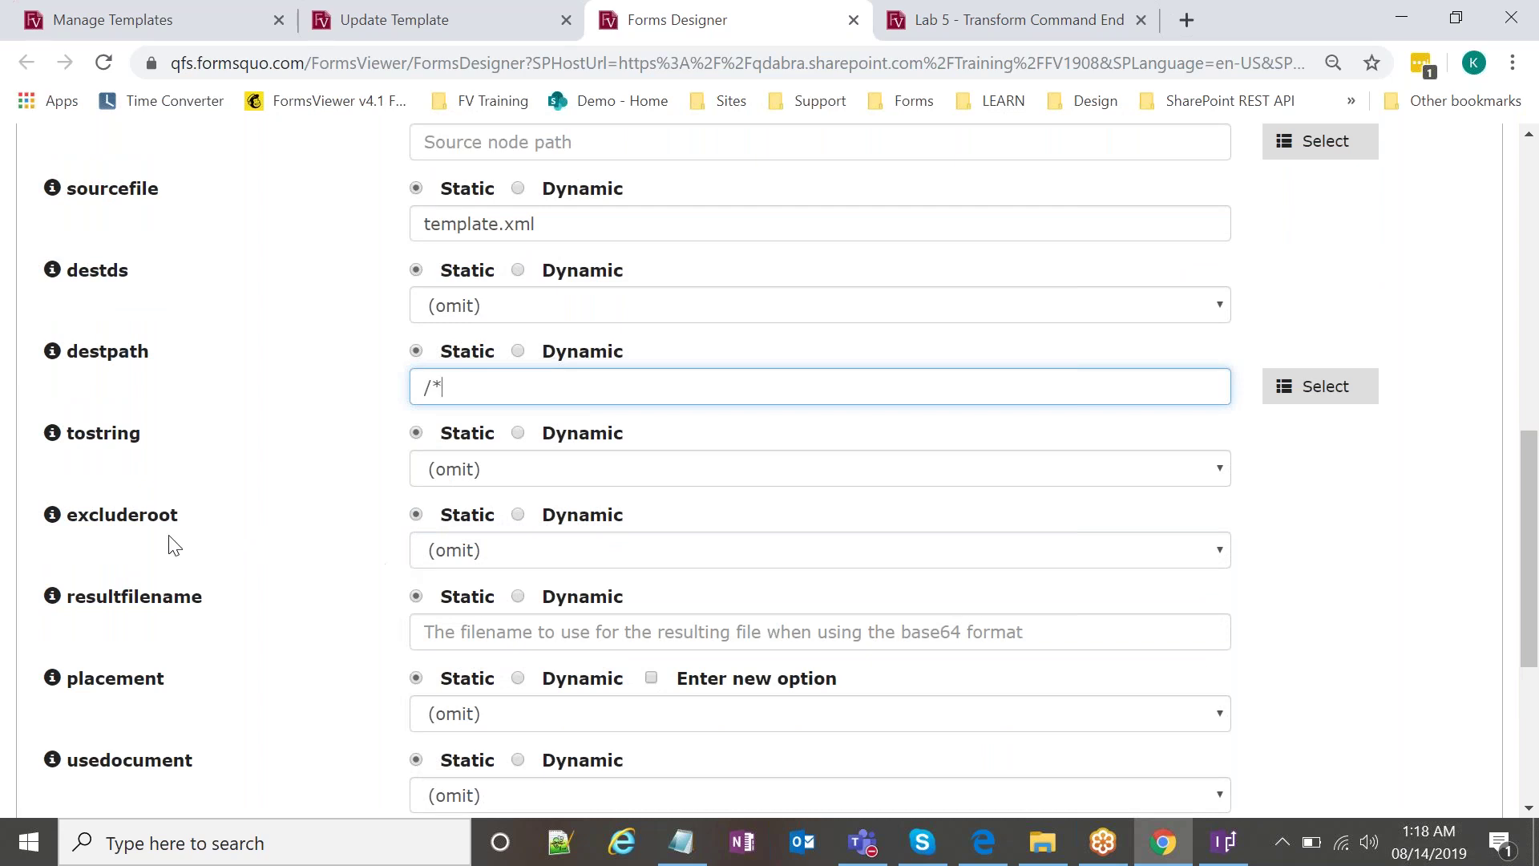
click(460, 551)
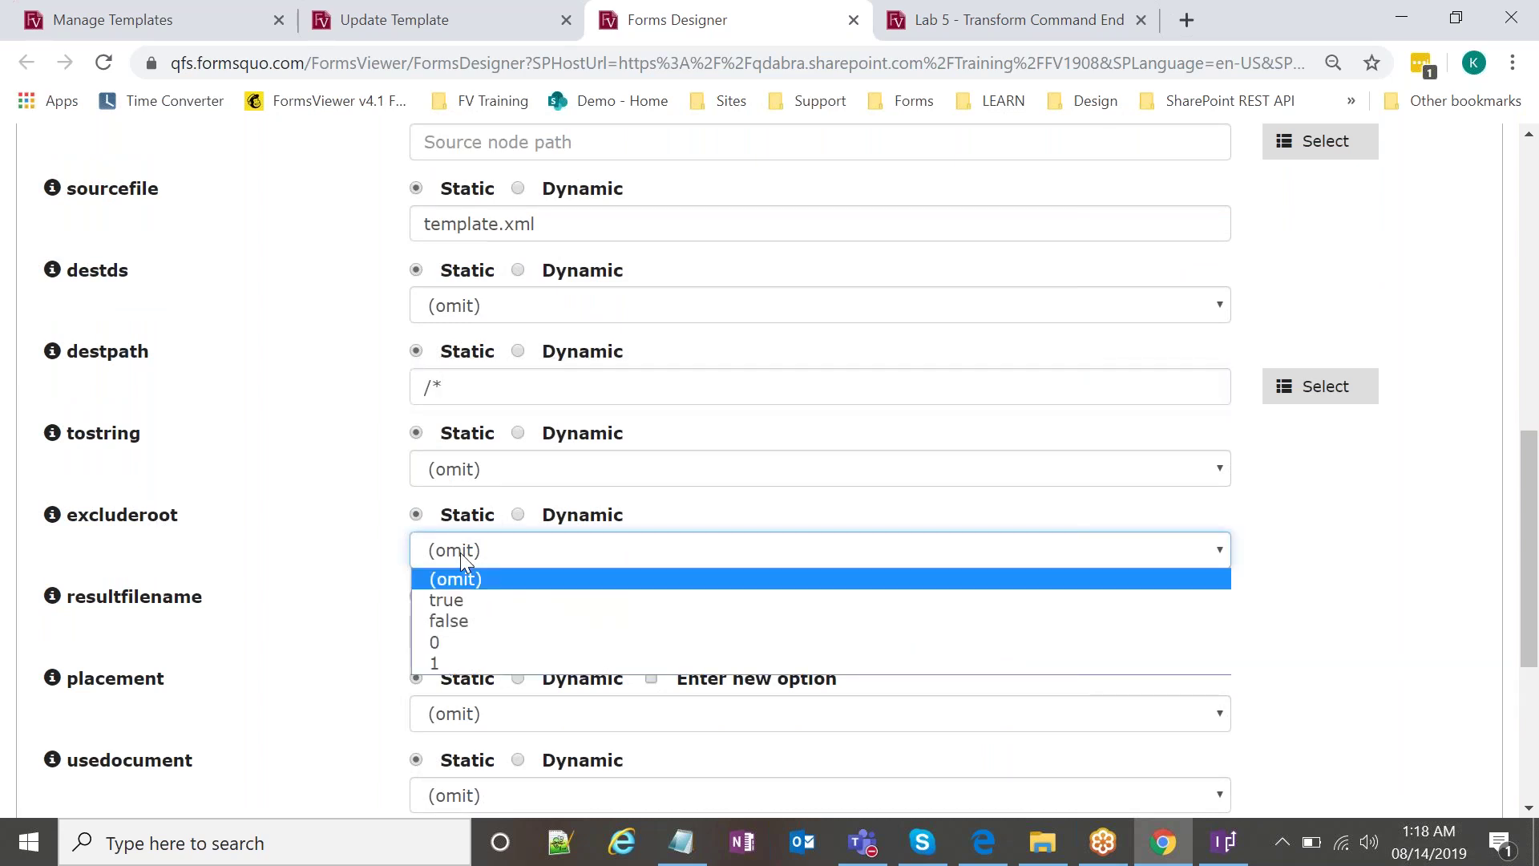
click(463, 601)
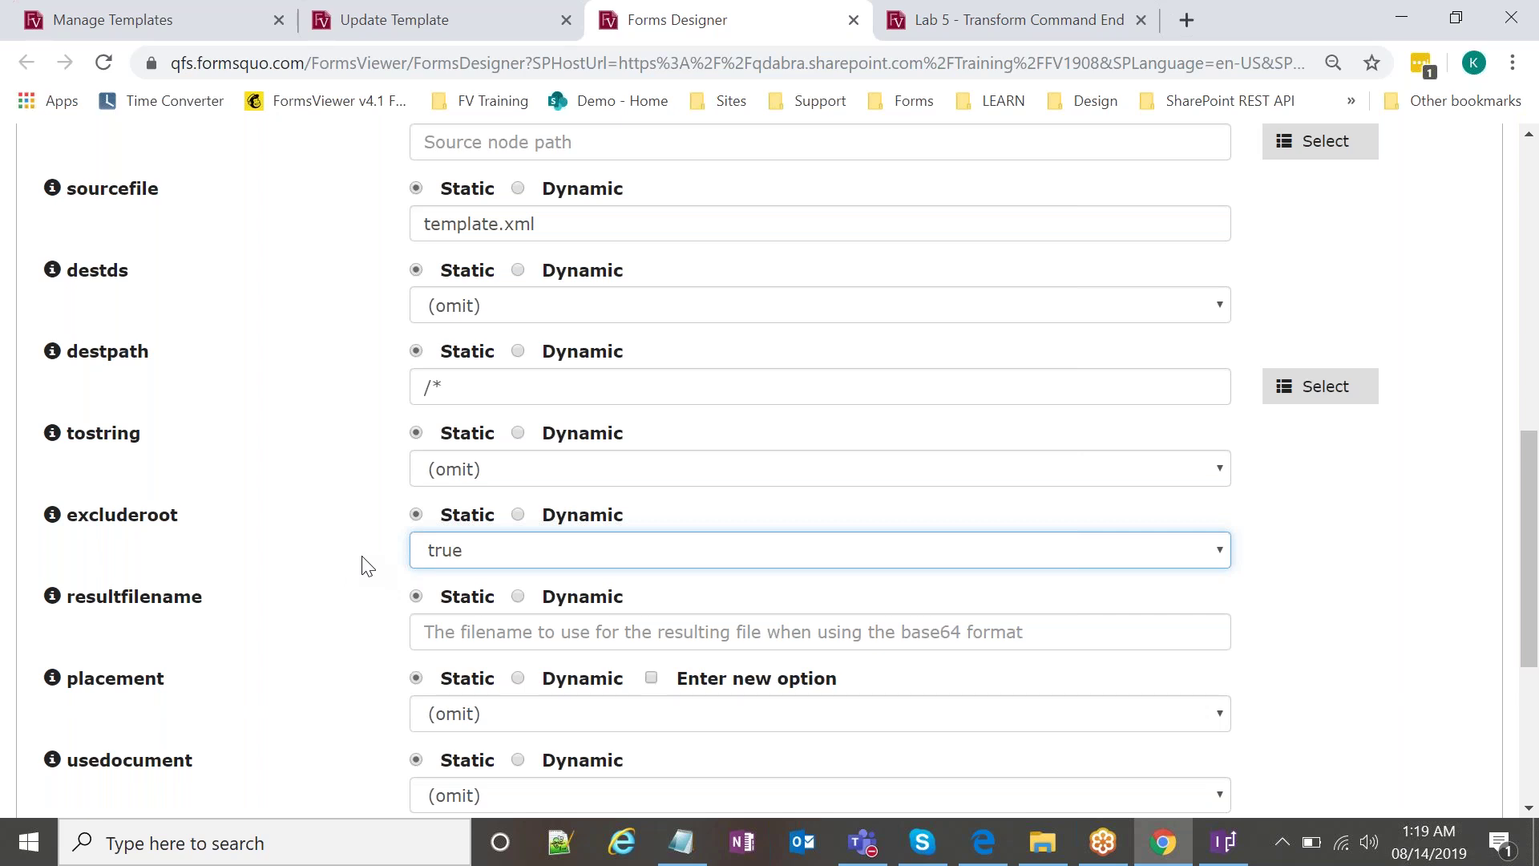
scroll(371, 556, up, 4)
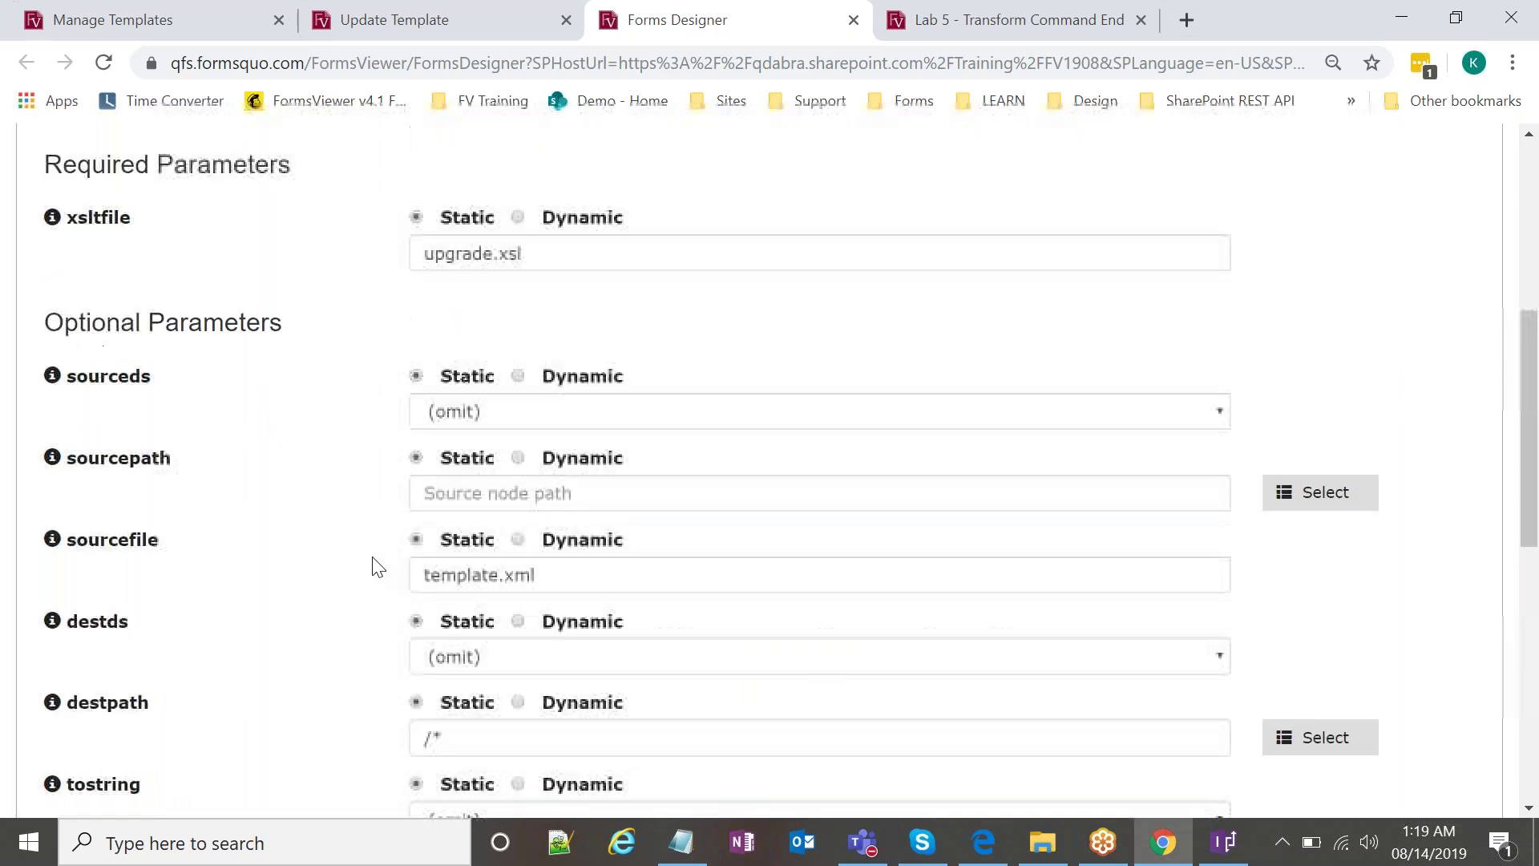
Copy the generated Transform command with its xsltfile, sourcefile, destpath and excluderoot parameters to the clipboard.
scroll(411, 557, down, 9)
click(542, 688)
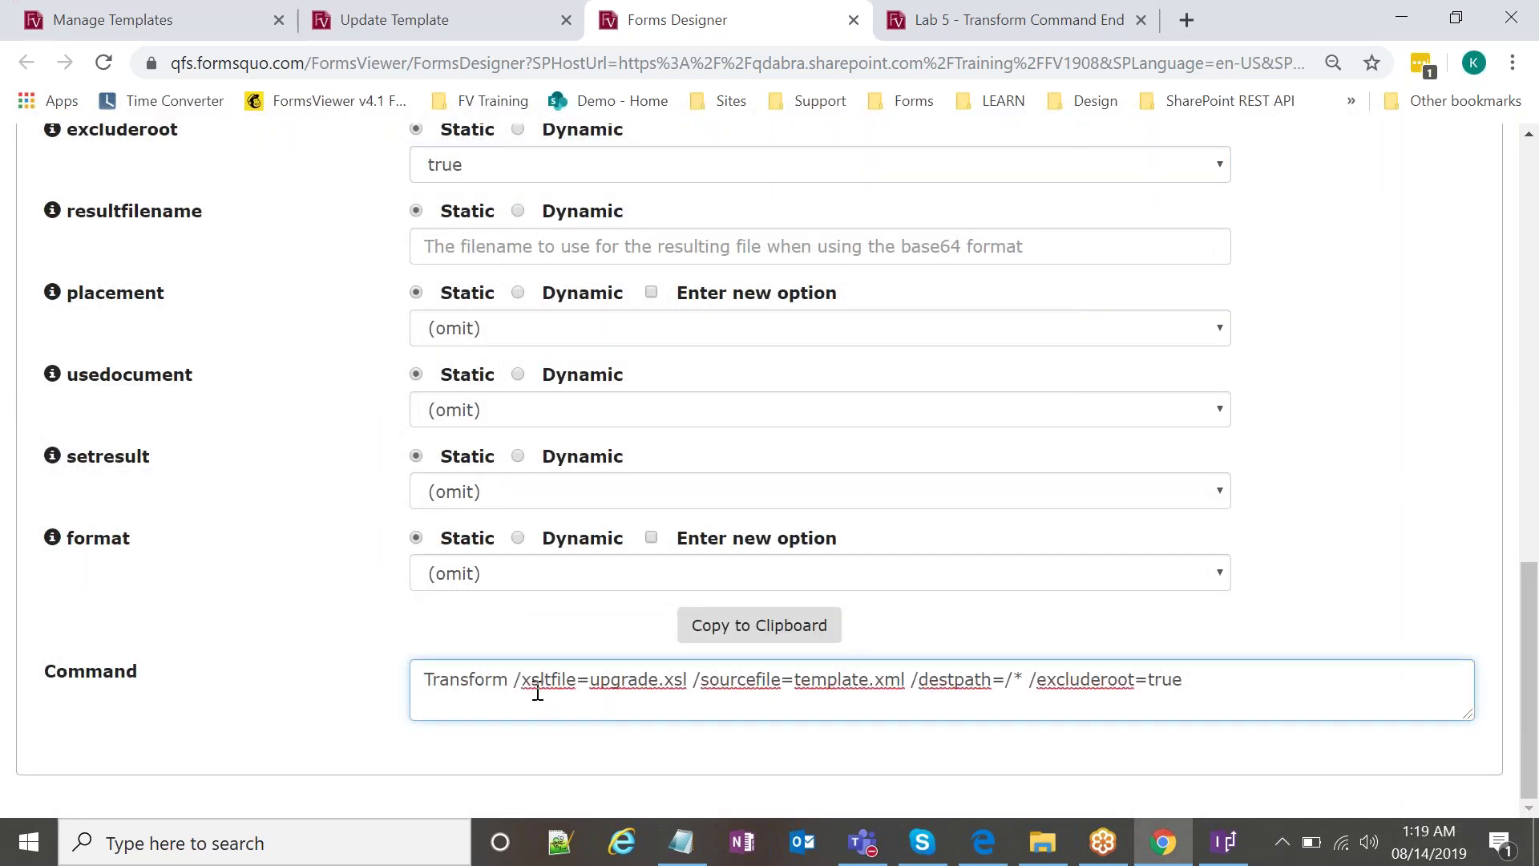
click(749, 633)
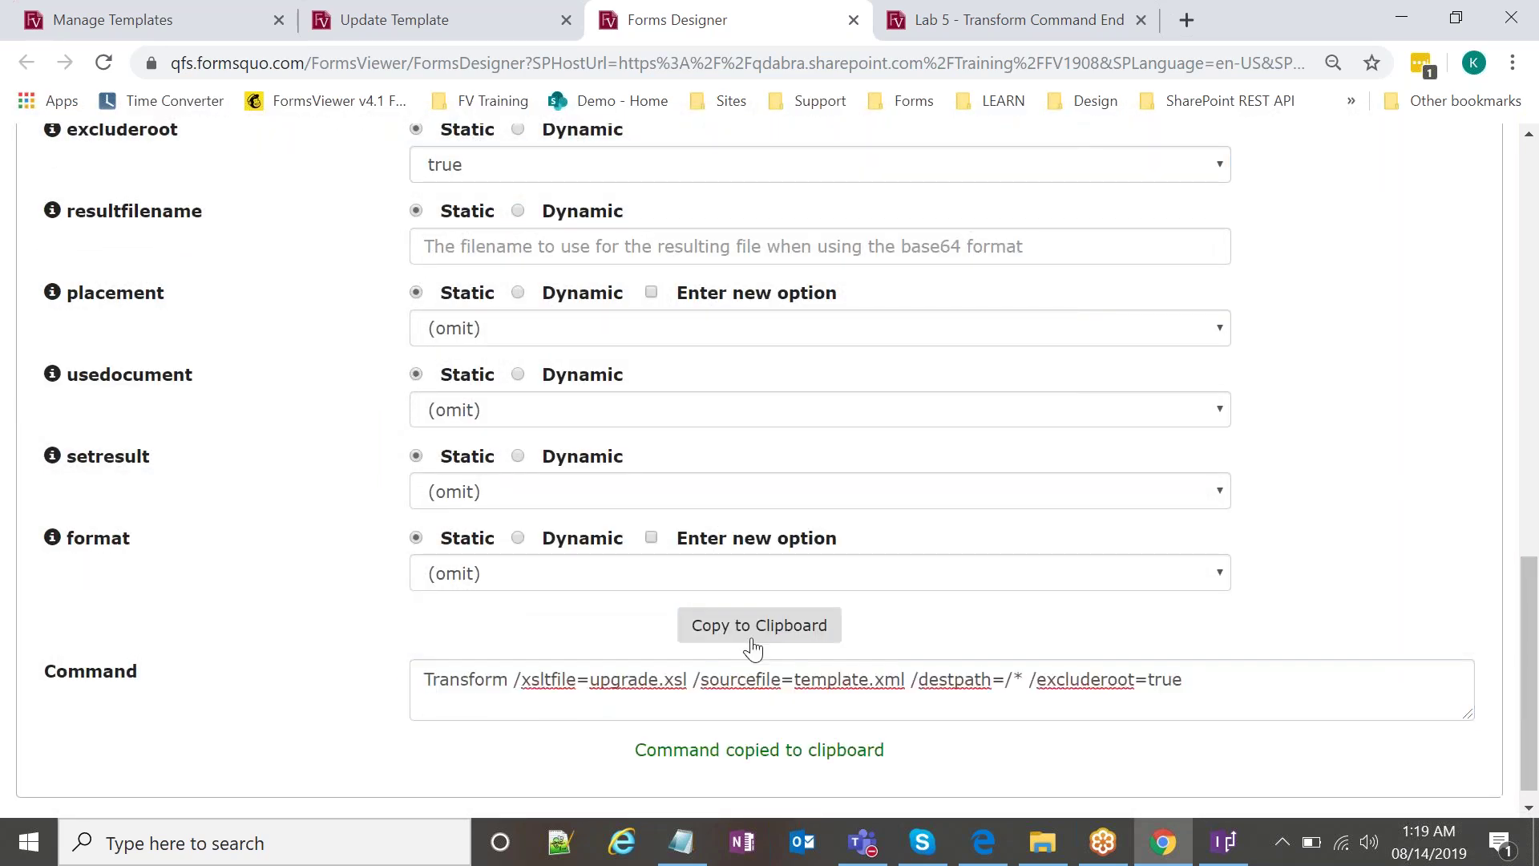
click(1002, 679)
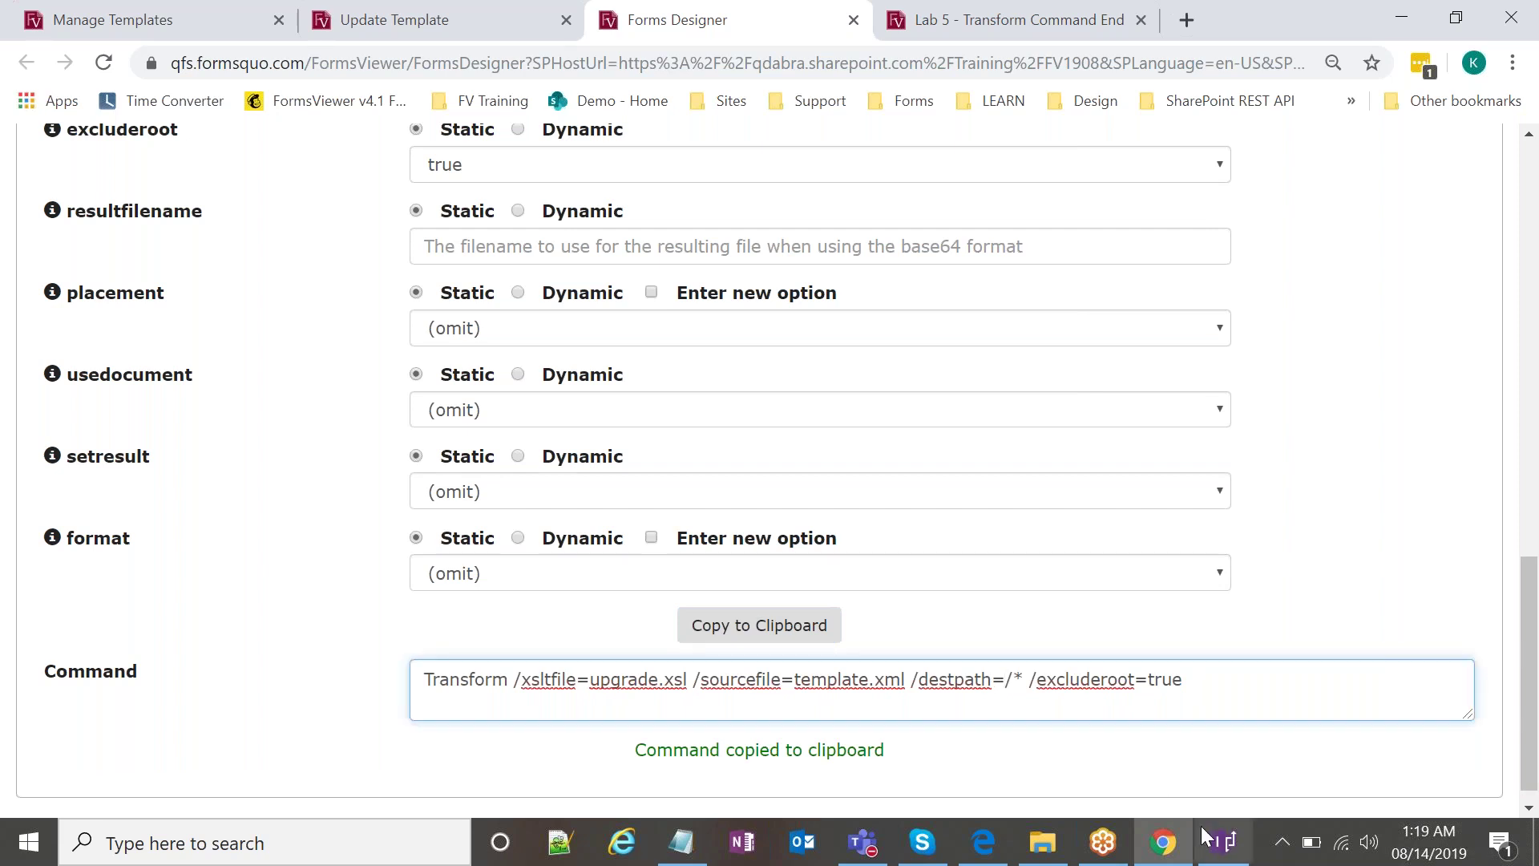
Switch to InfoPath and open the Submit rule's action that sets the Command field to the Transform command.
click(1224, 842)
click(1254, 654)
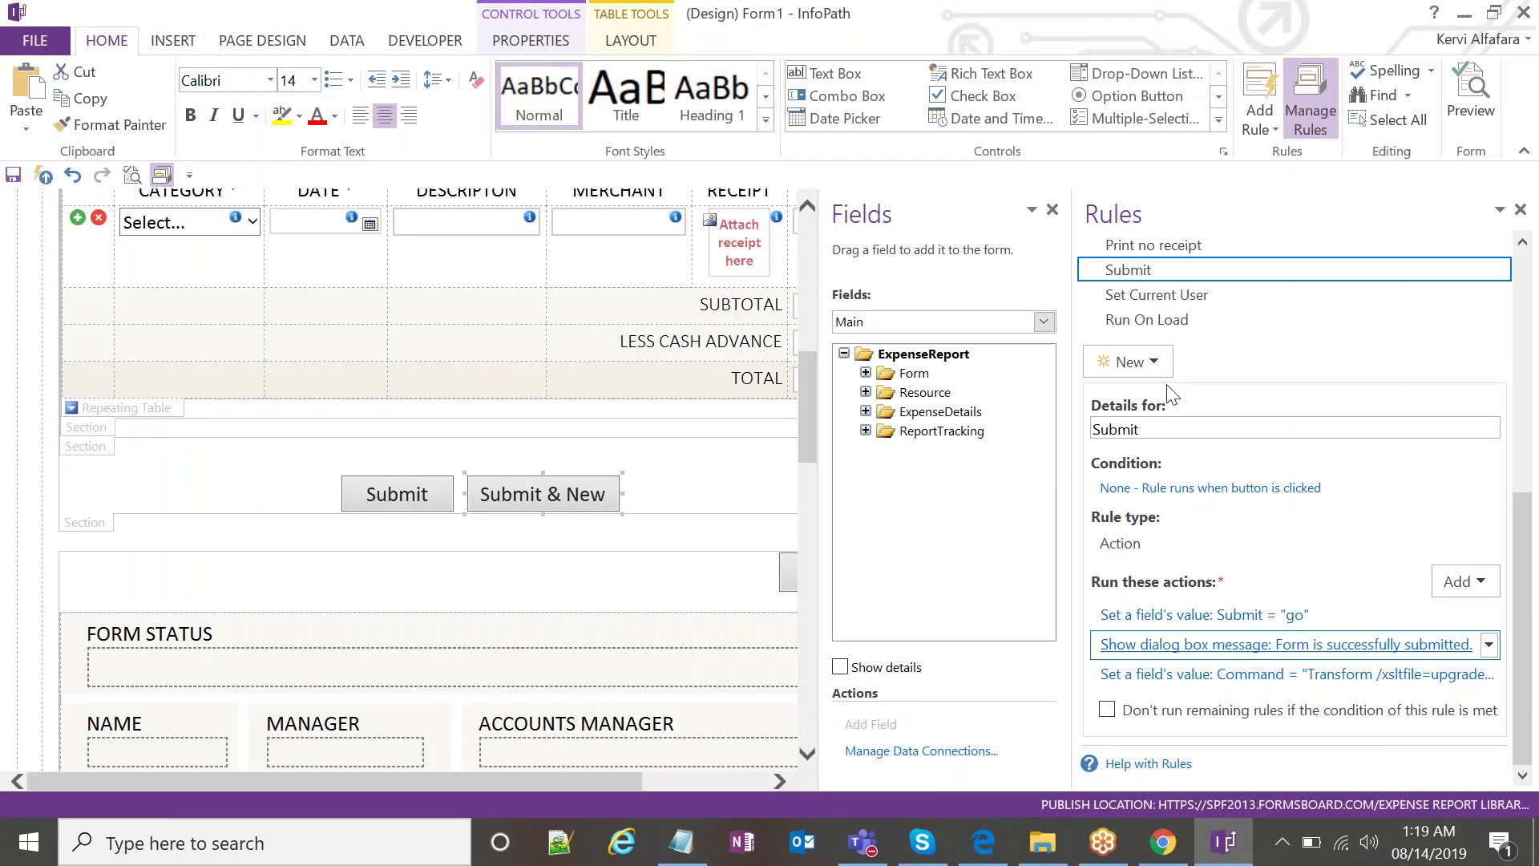
key(Return)
click(1281, 680)
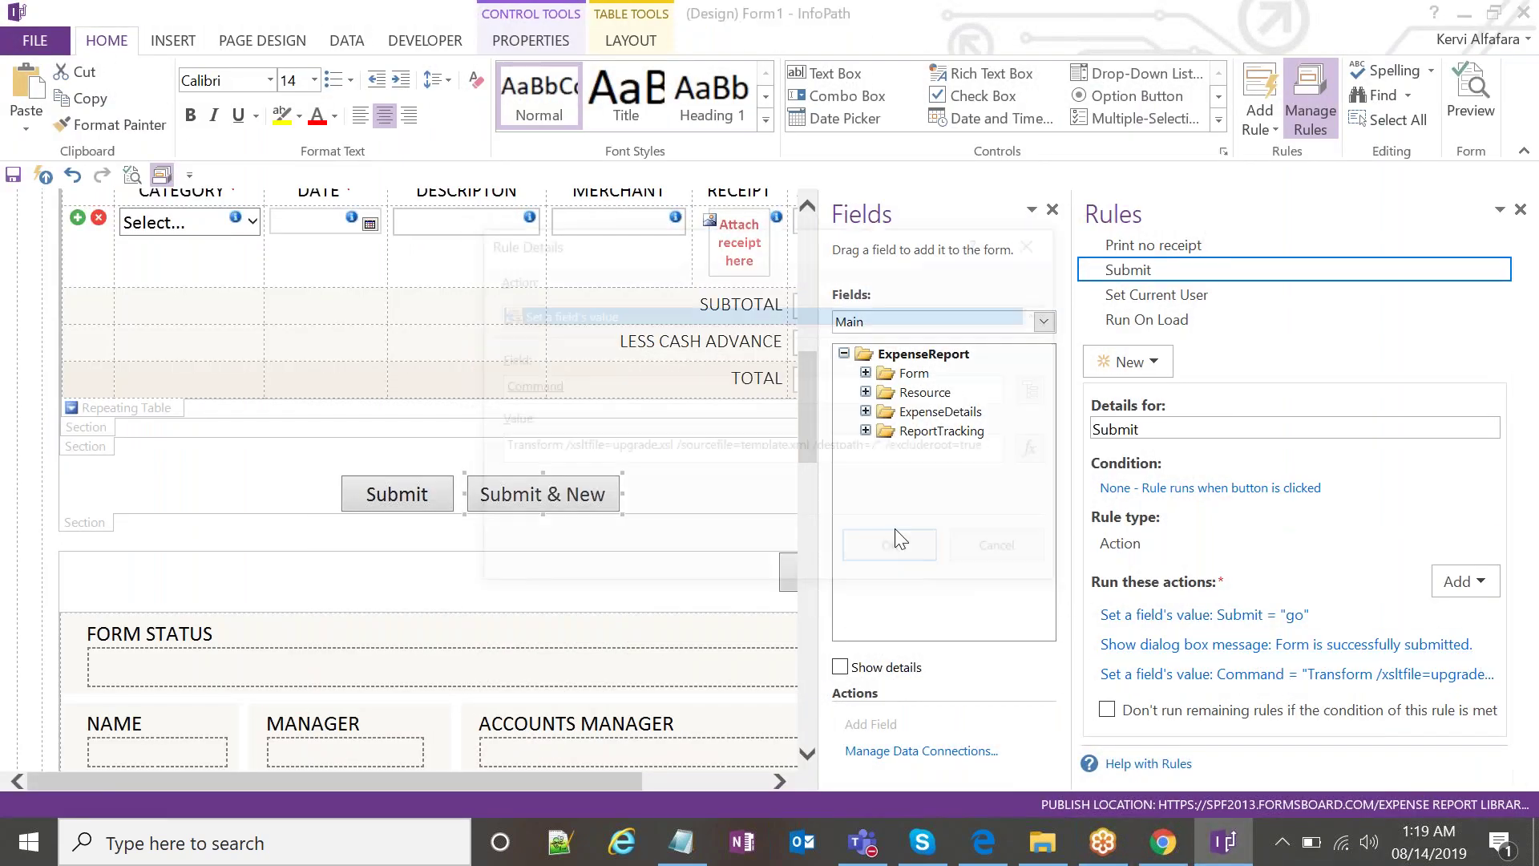
Highlight the Transform command name and its parameters in the action's value, then close the rule details.
drag(994, 449, 505, 449)
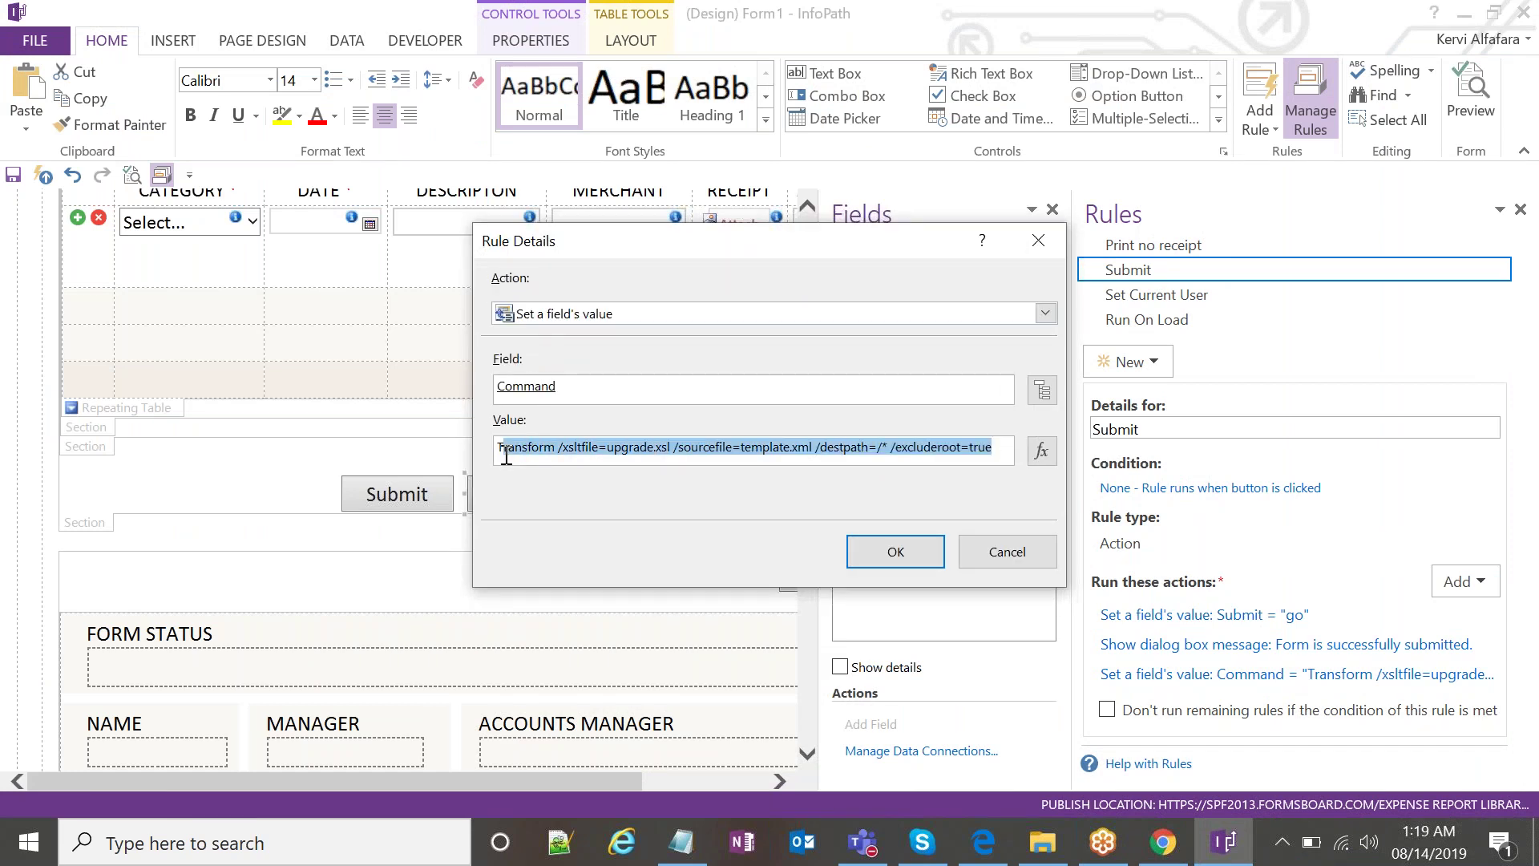
click(521, 451)
double_click(533, 451)
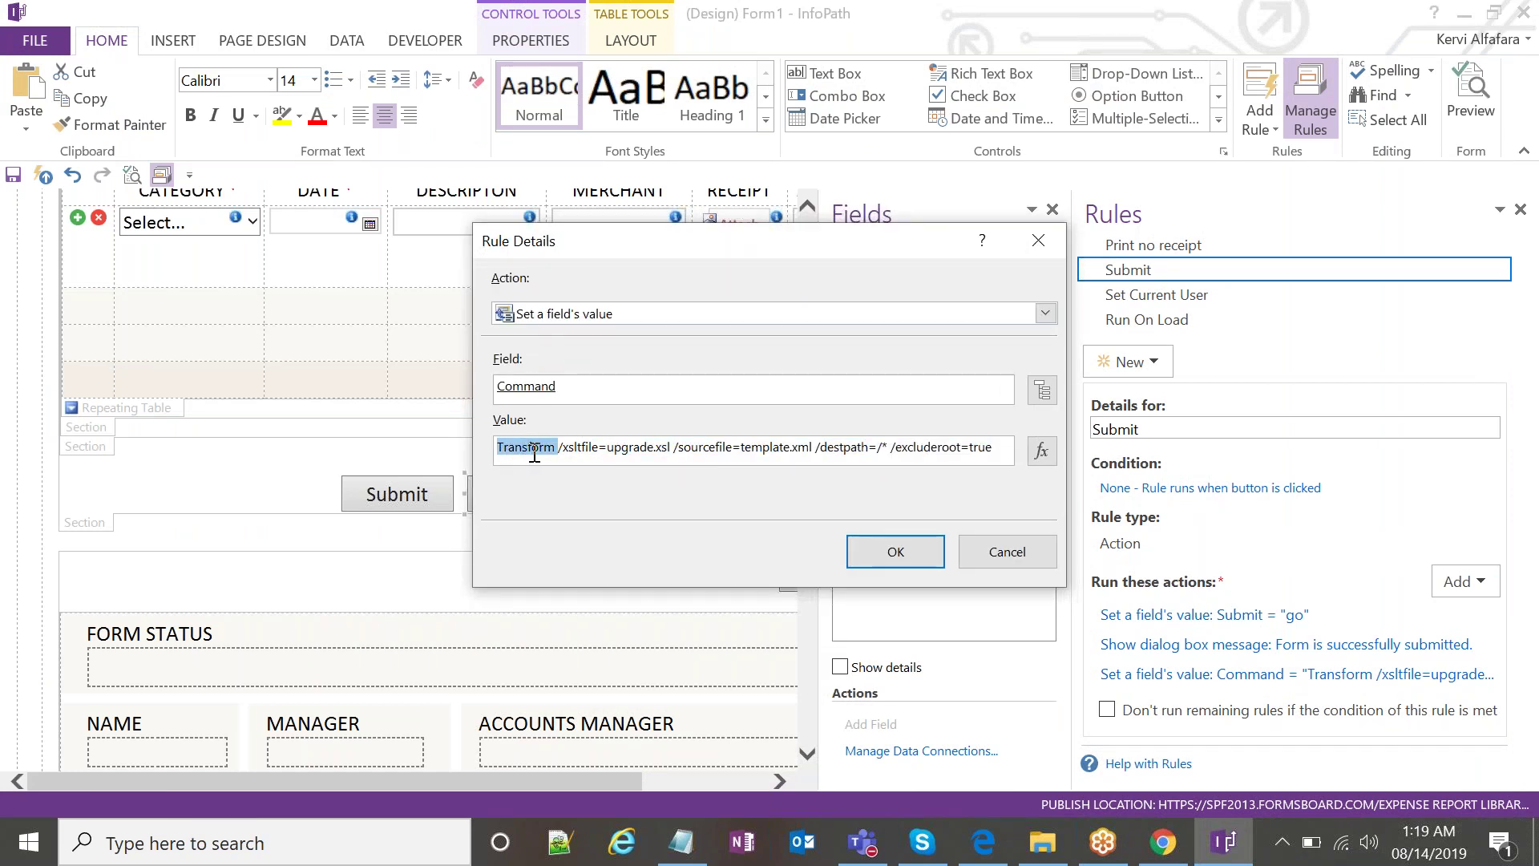
drag(558, 450, 564, 451)
shift+click(972, 453)
click(972, 454)
click(1038, 241)
Switch to Chrome and look over the blank Expense Report form of Lab 5 - Transform Command End.
click(1154, 846)
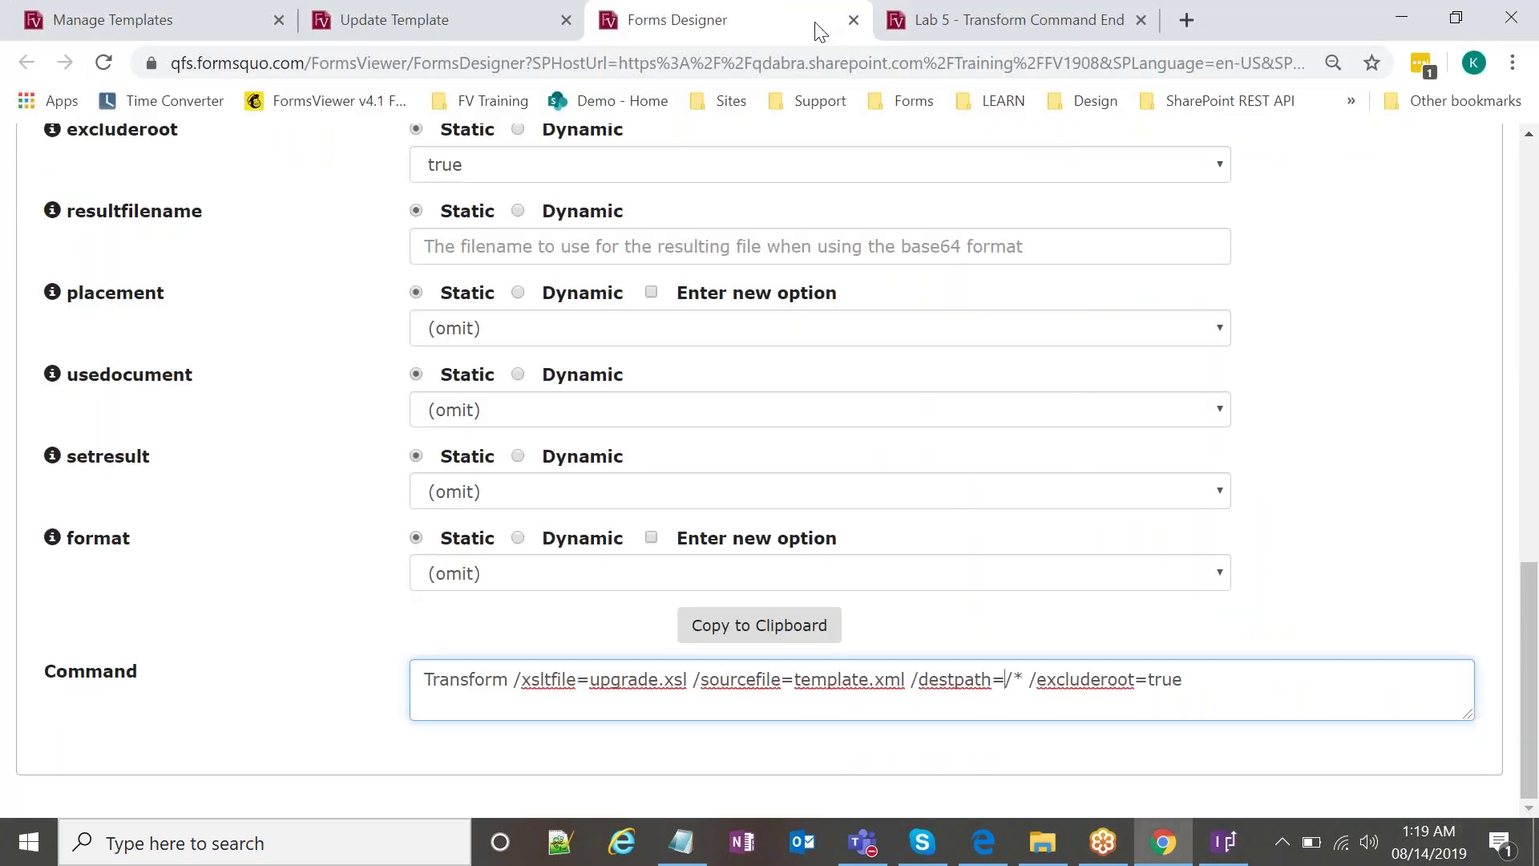
click(898, 17)
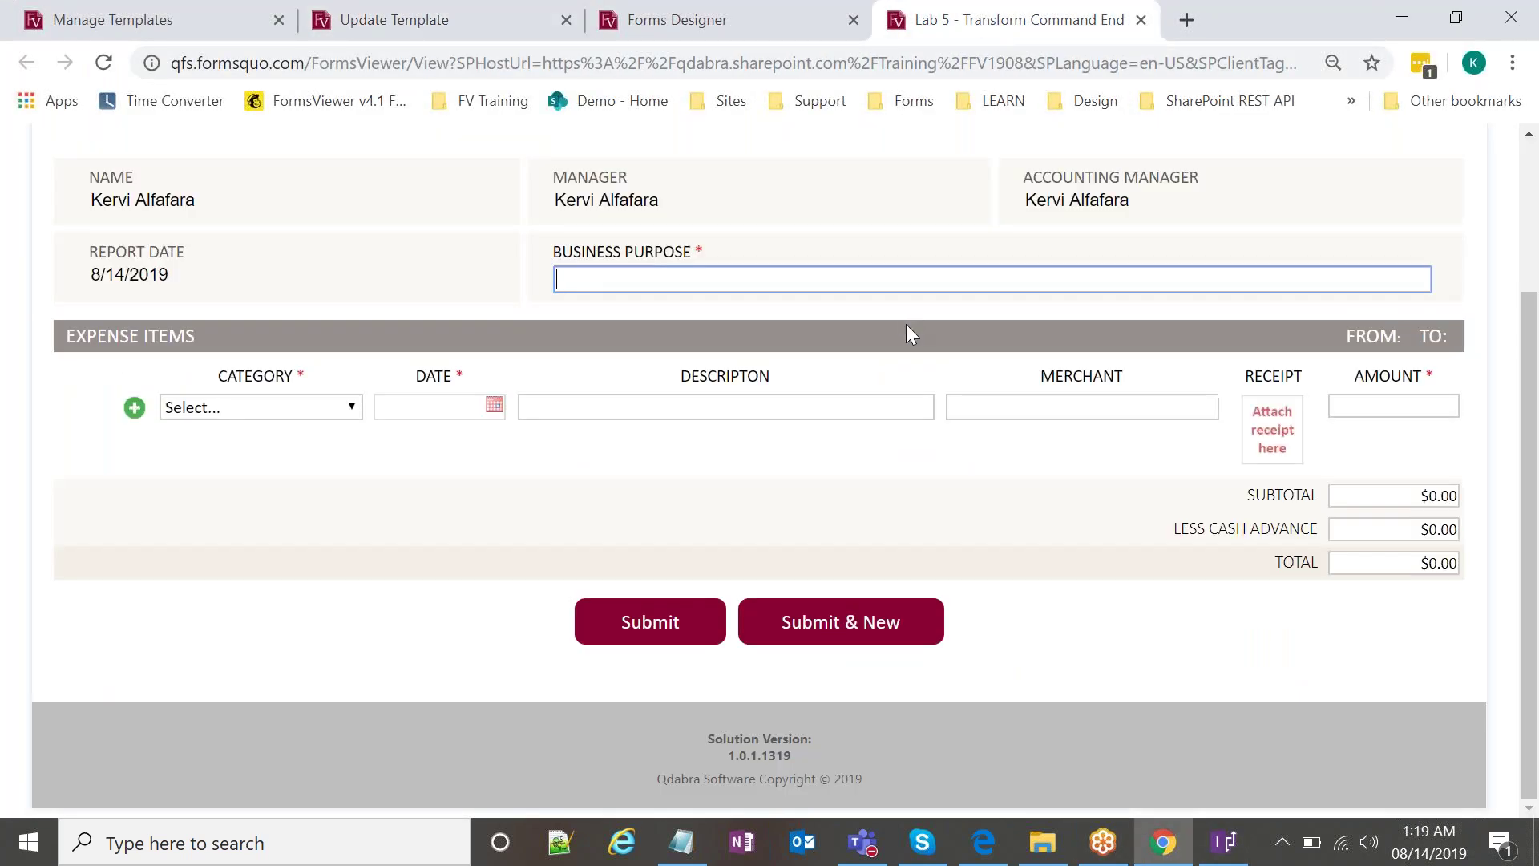
scroll(906, 324, up, 3)
scroll(855, 382, down, 3)
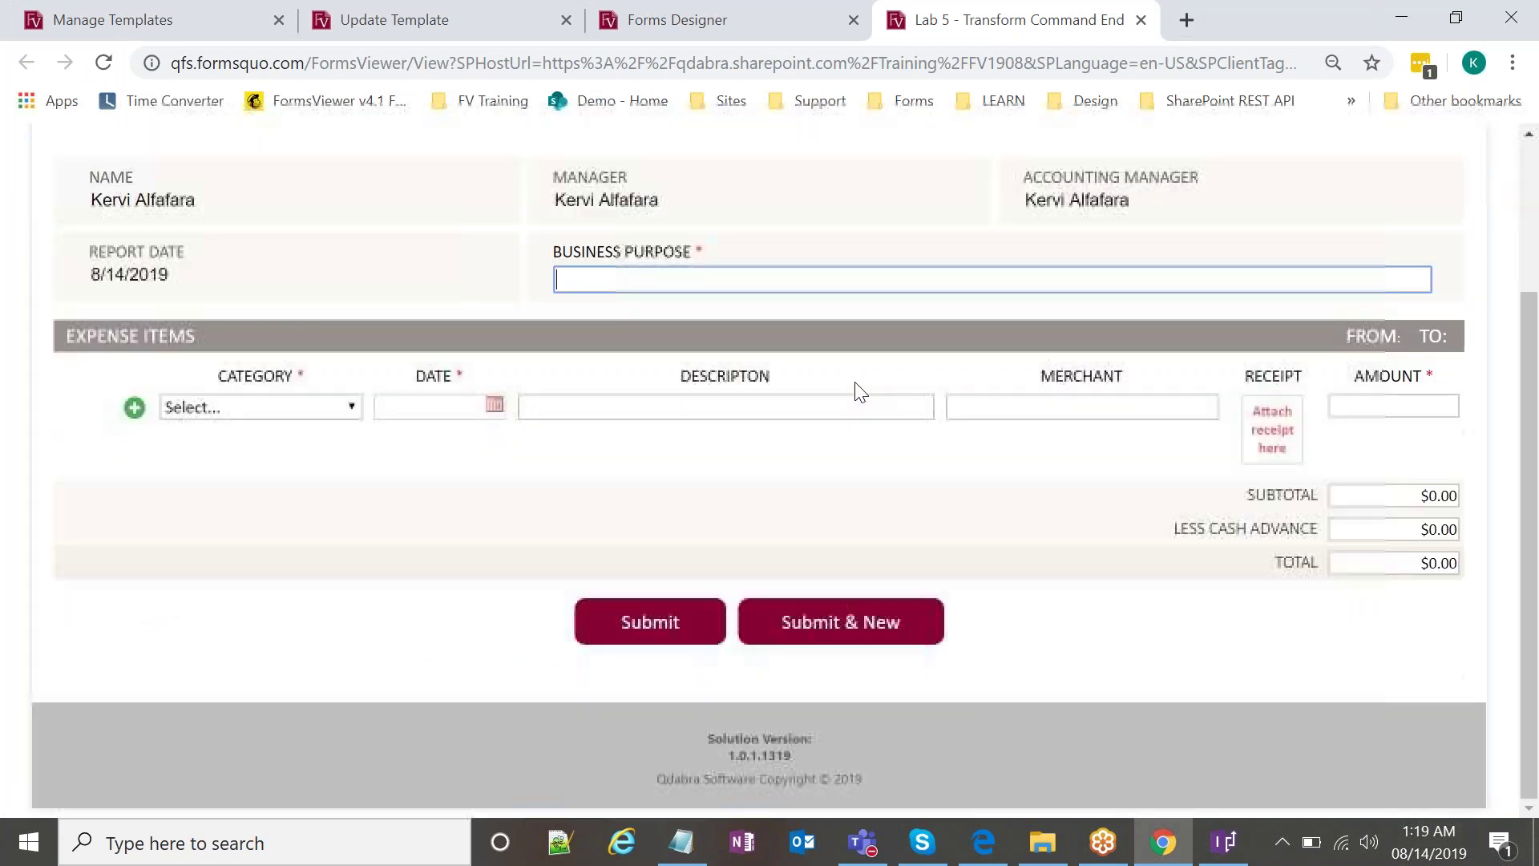
scroll(855, 382, up, 2)
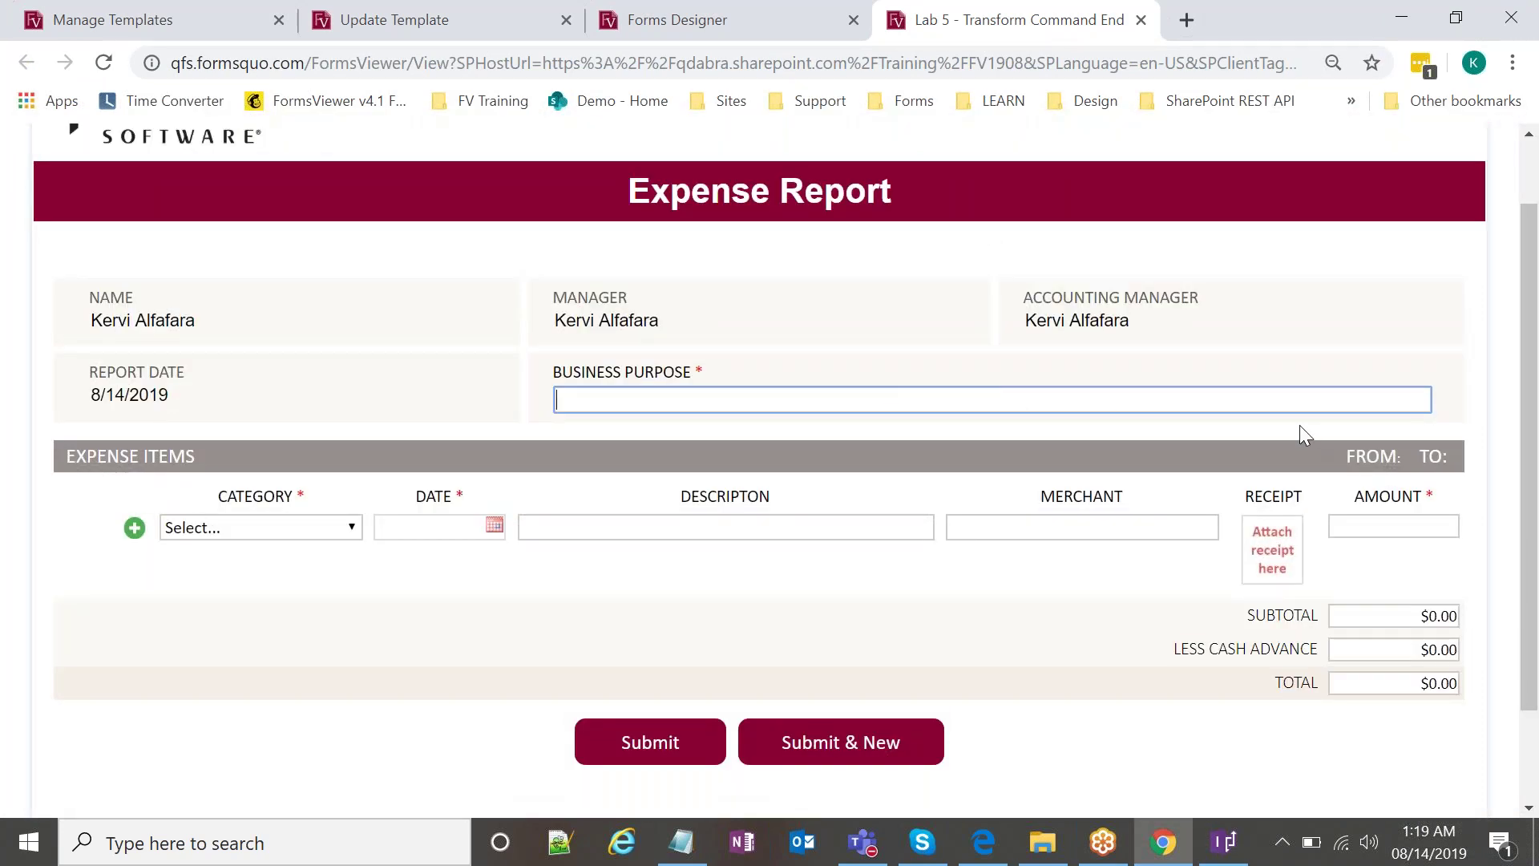
Return to InfoPath and reopen the Submit rule's Command action among the Submit & New button's rules.
click(1224, 843)
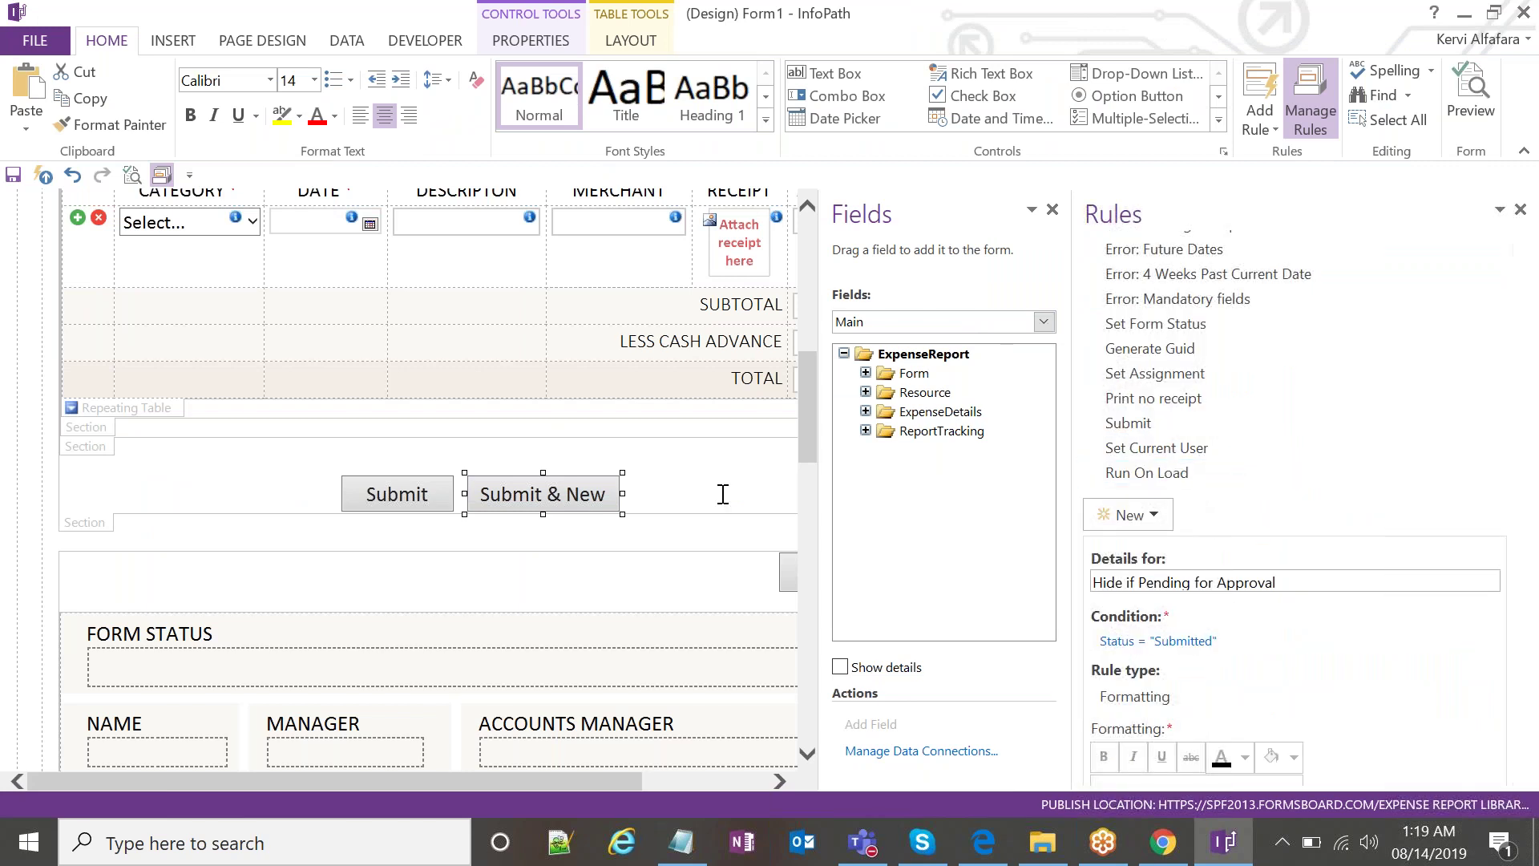
click(1152, 448)
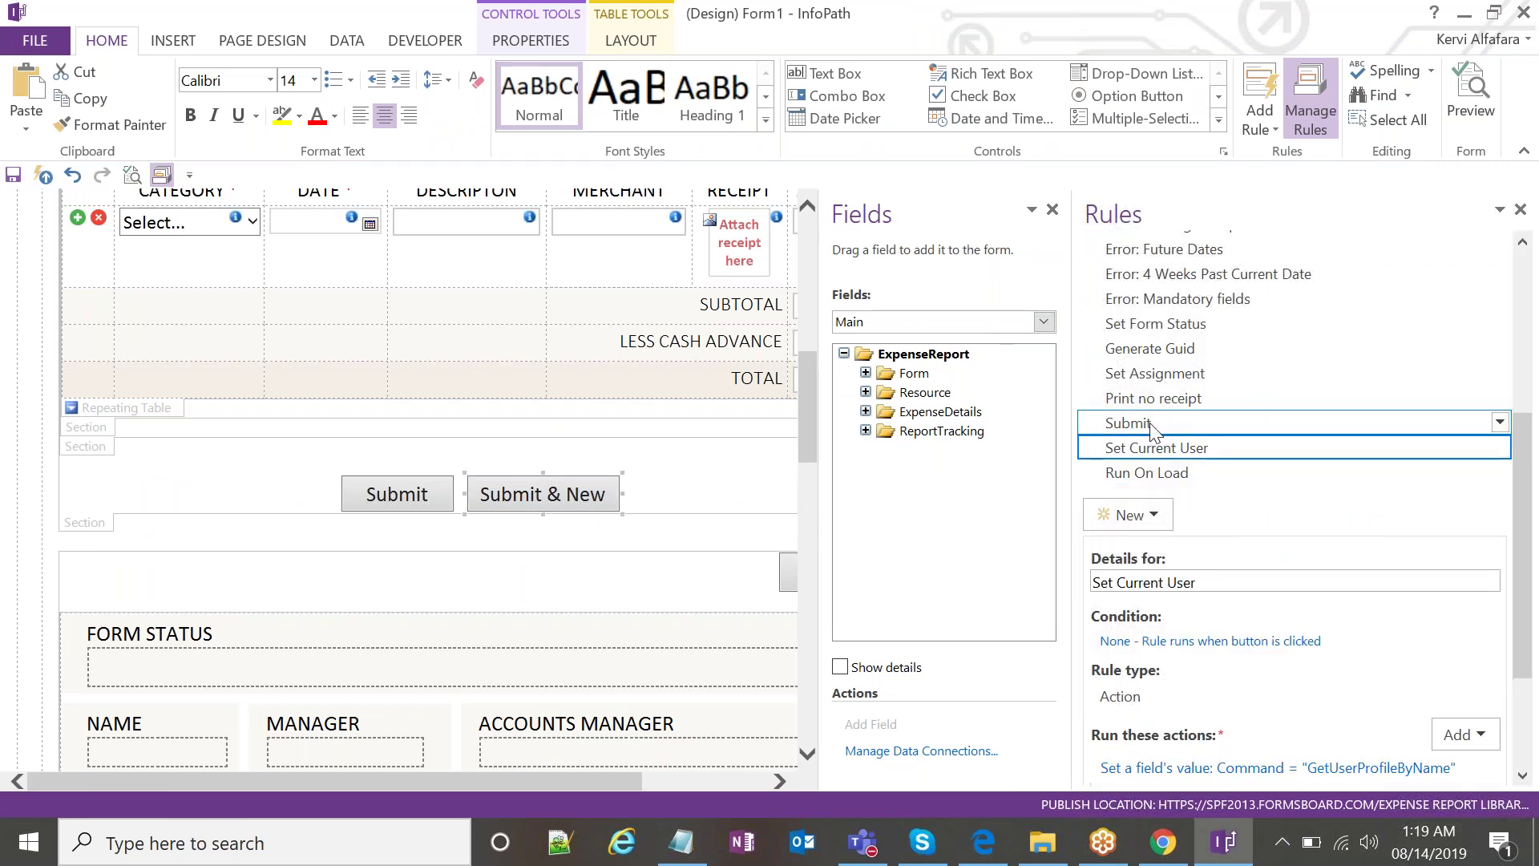
click(1162, 422)
click(1290, 675)
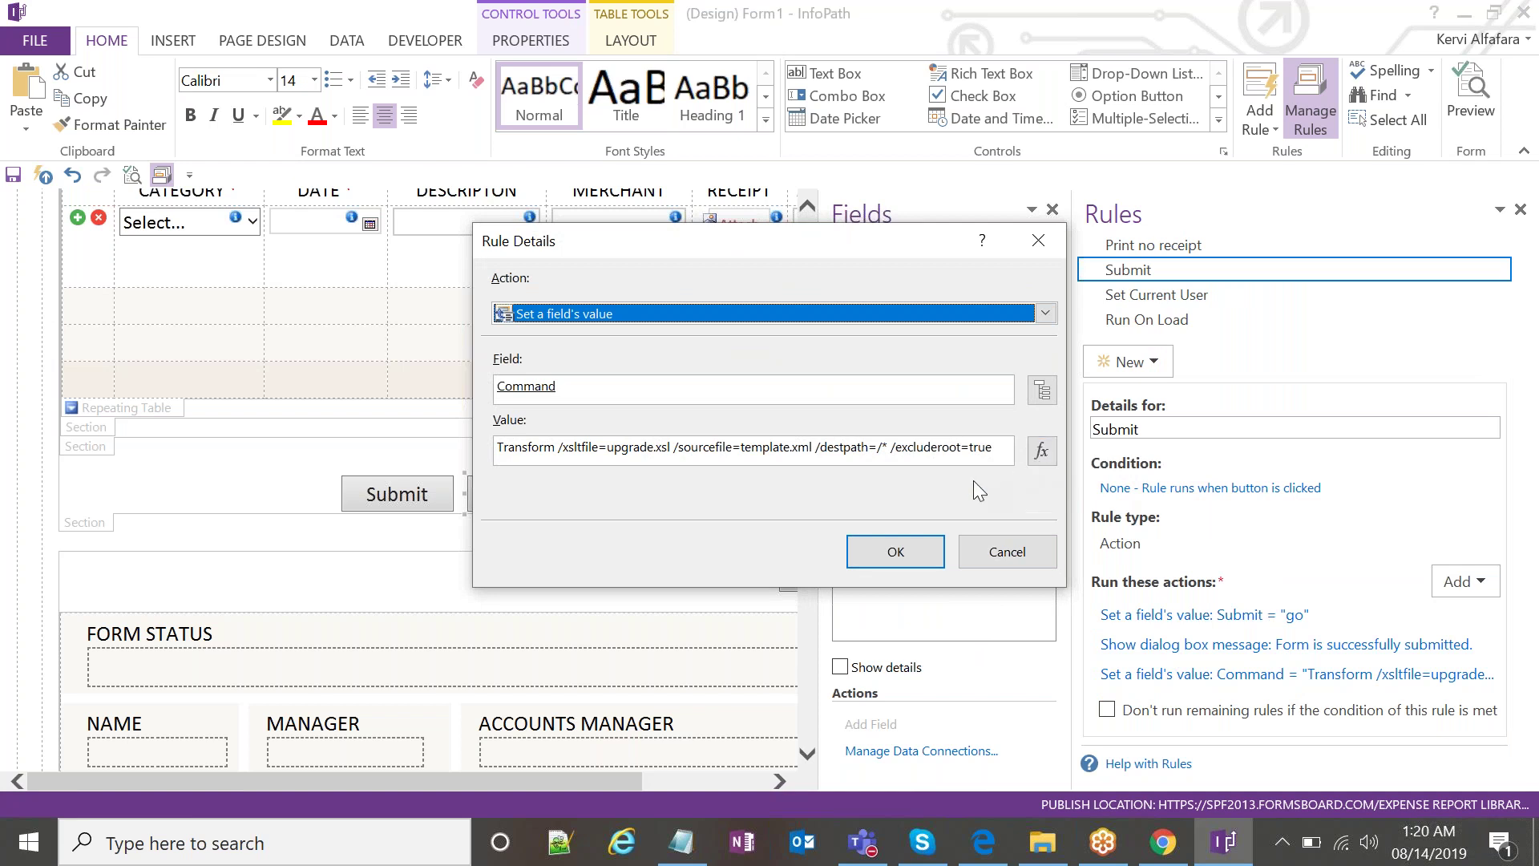
Check the Transform value's formula editor and dismiss it, then accept the rule details as they are and return to the rules list.
click(964, 447)
click(1043, 451)
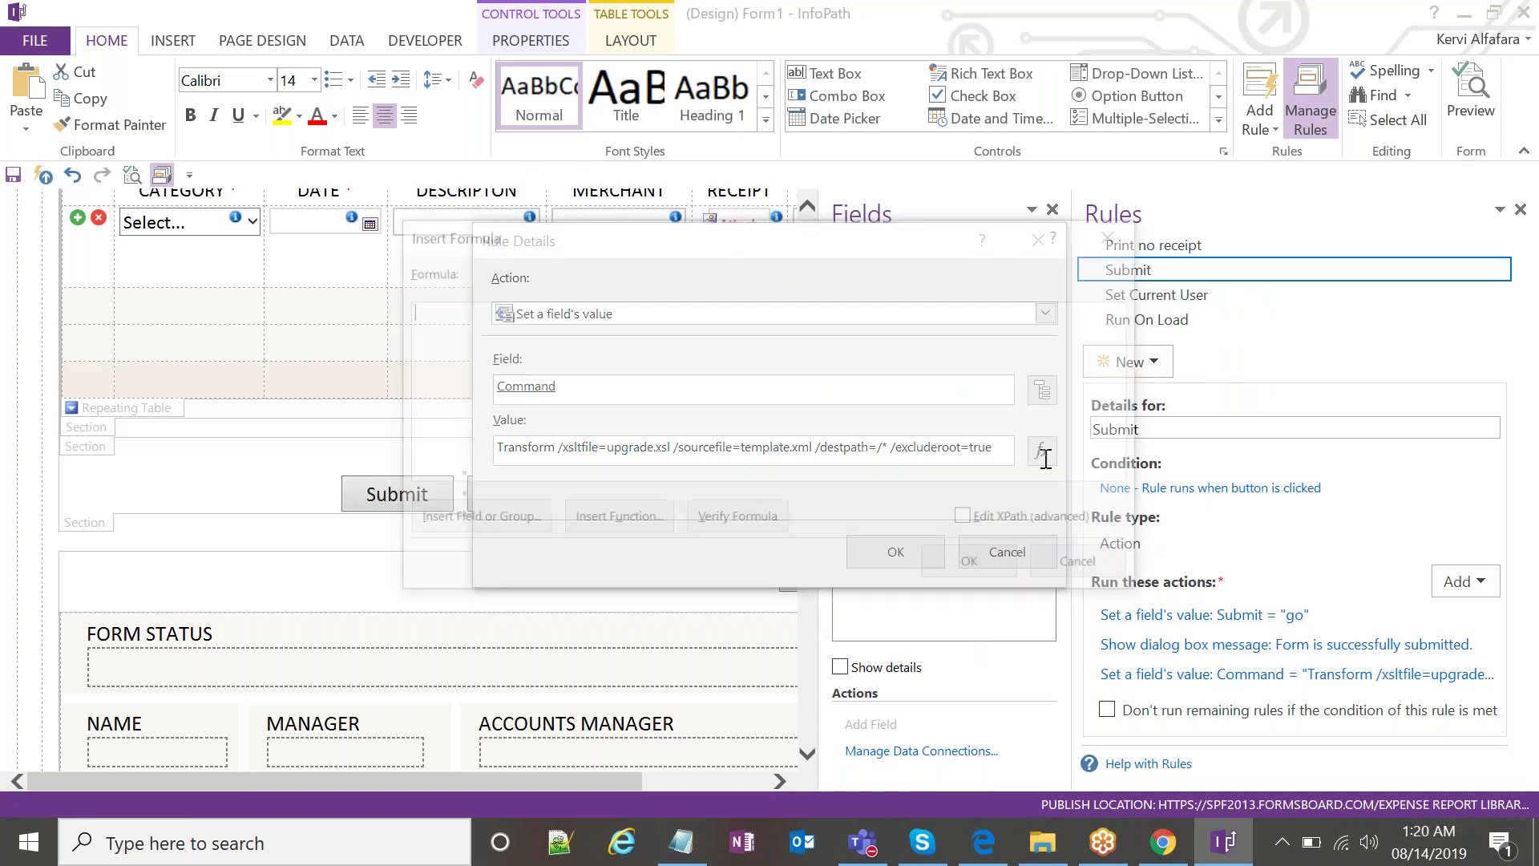
click(1120, 237)
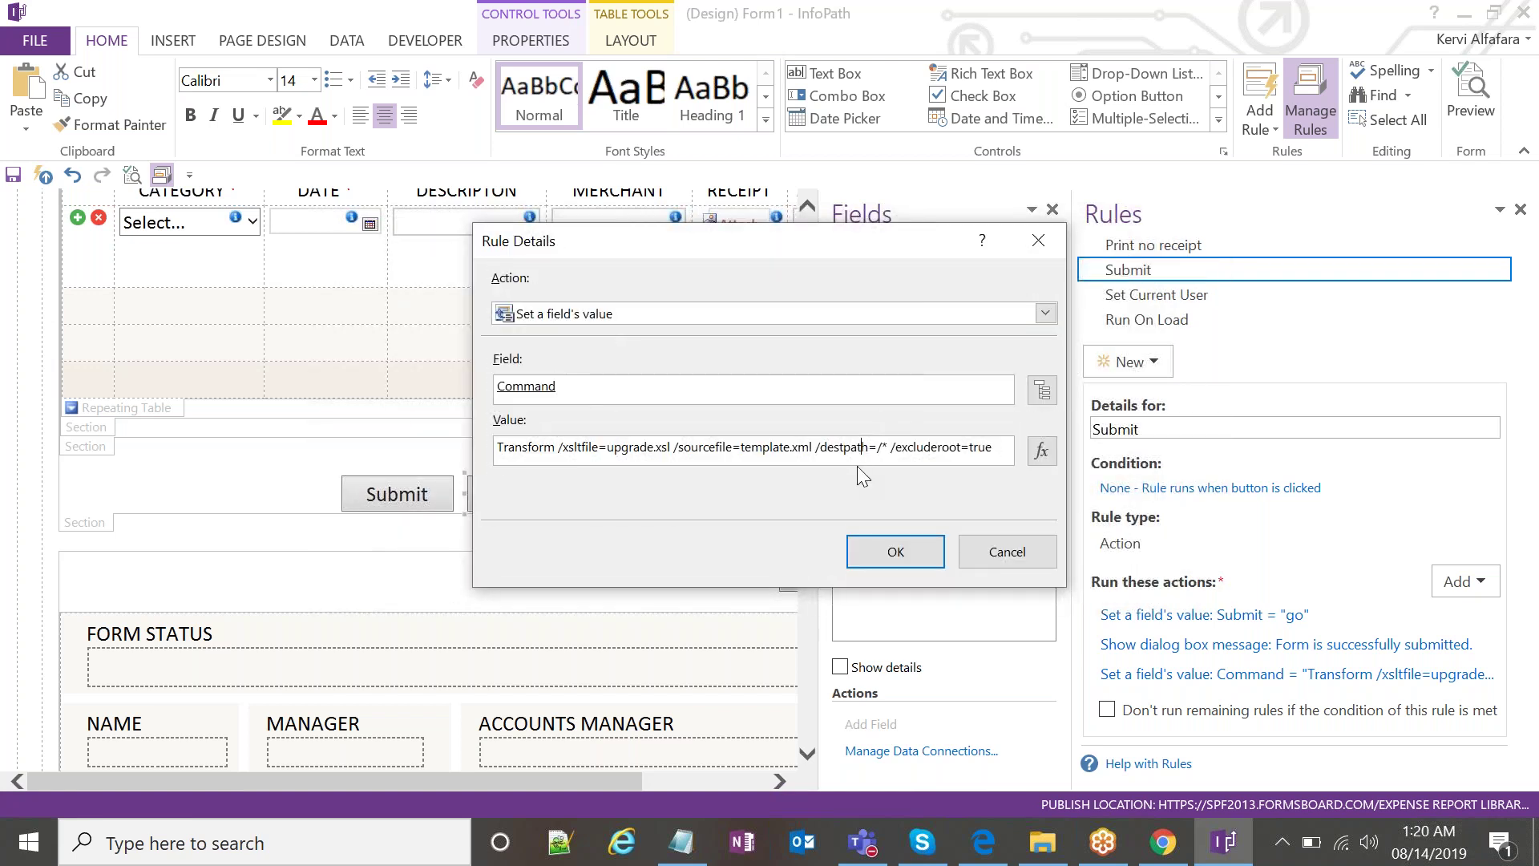
drag(910, 249, 868, 306)
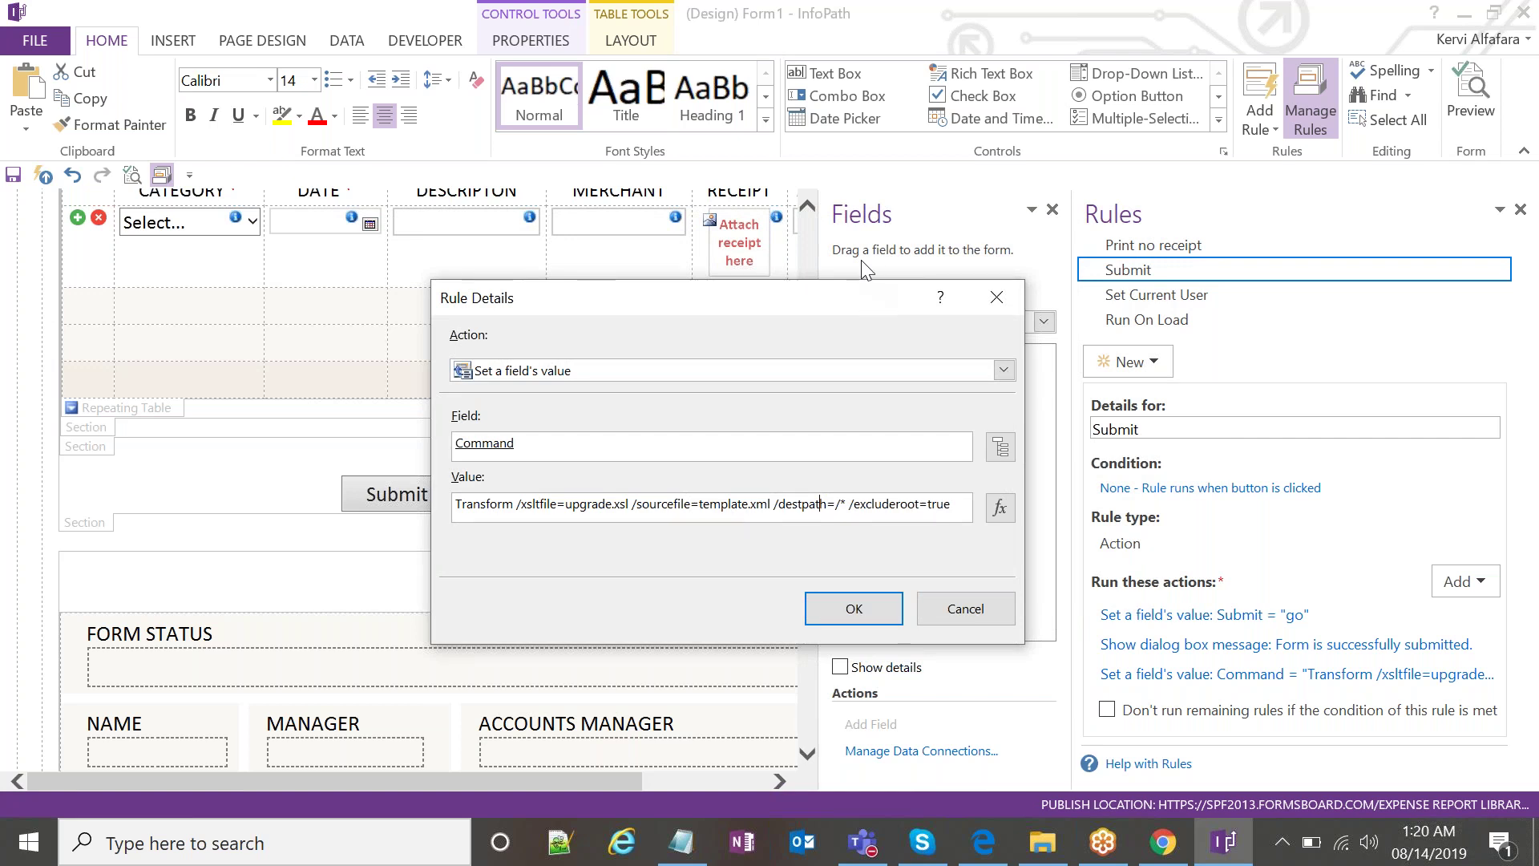
drag(853, 315, 853, 321)
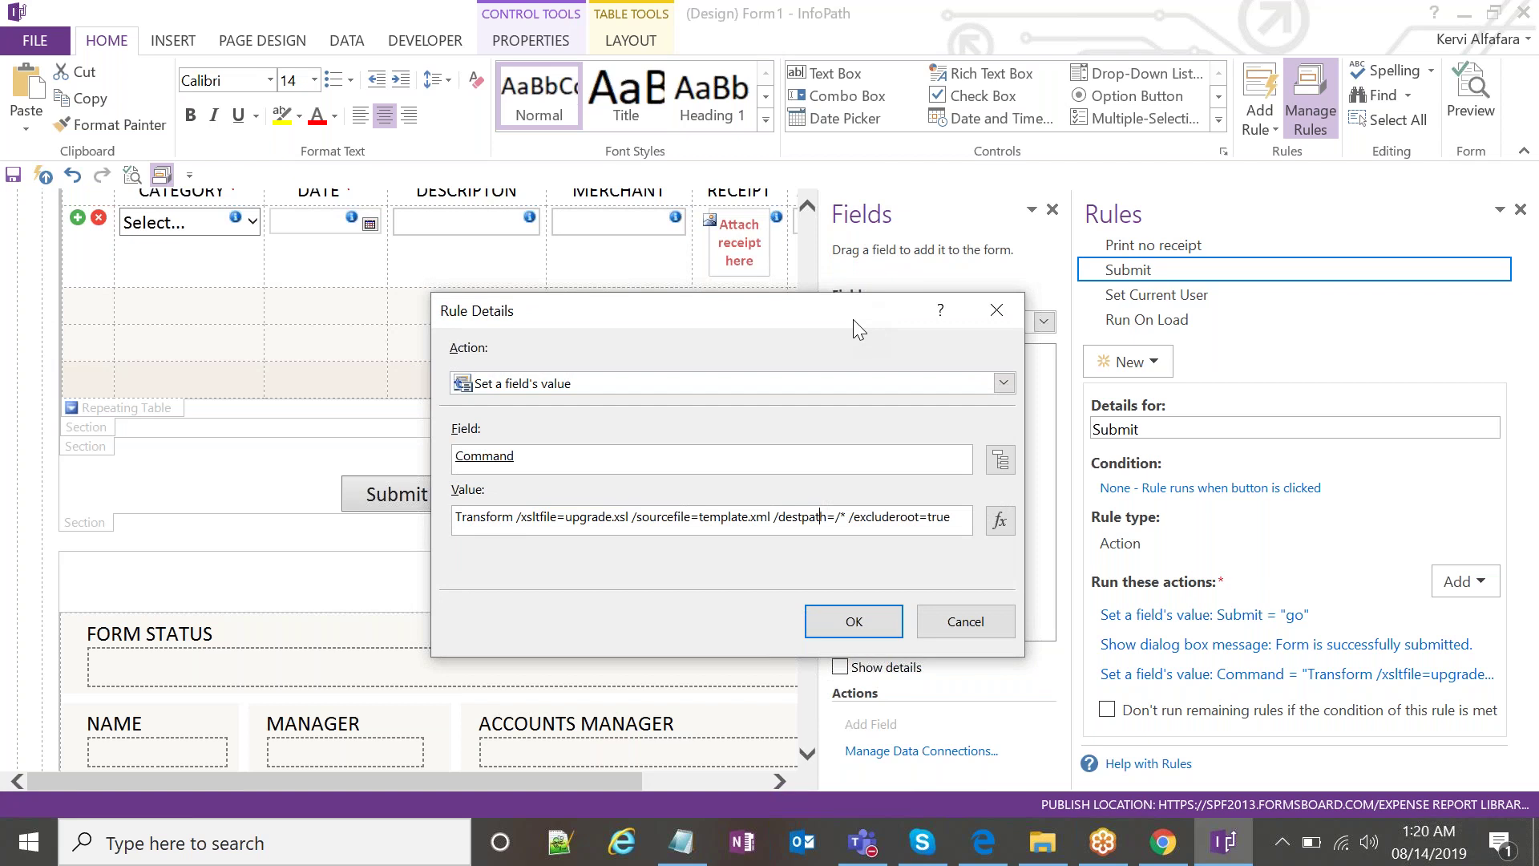
mouse_move(853, 319)
mouse_down()
mouse_move(847, 339)
mouse_move(874, 325)
mouse_move(849, 320)
mouse_up()
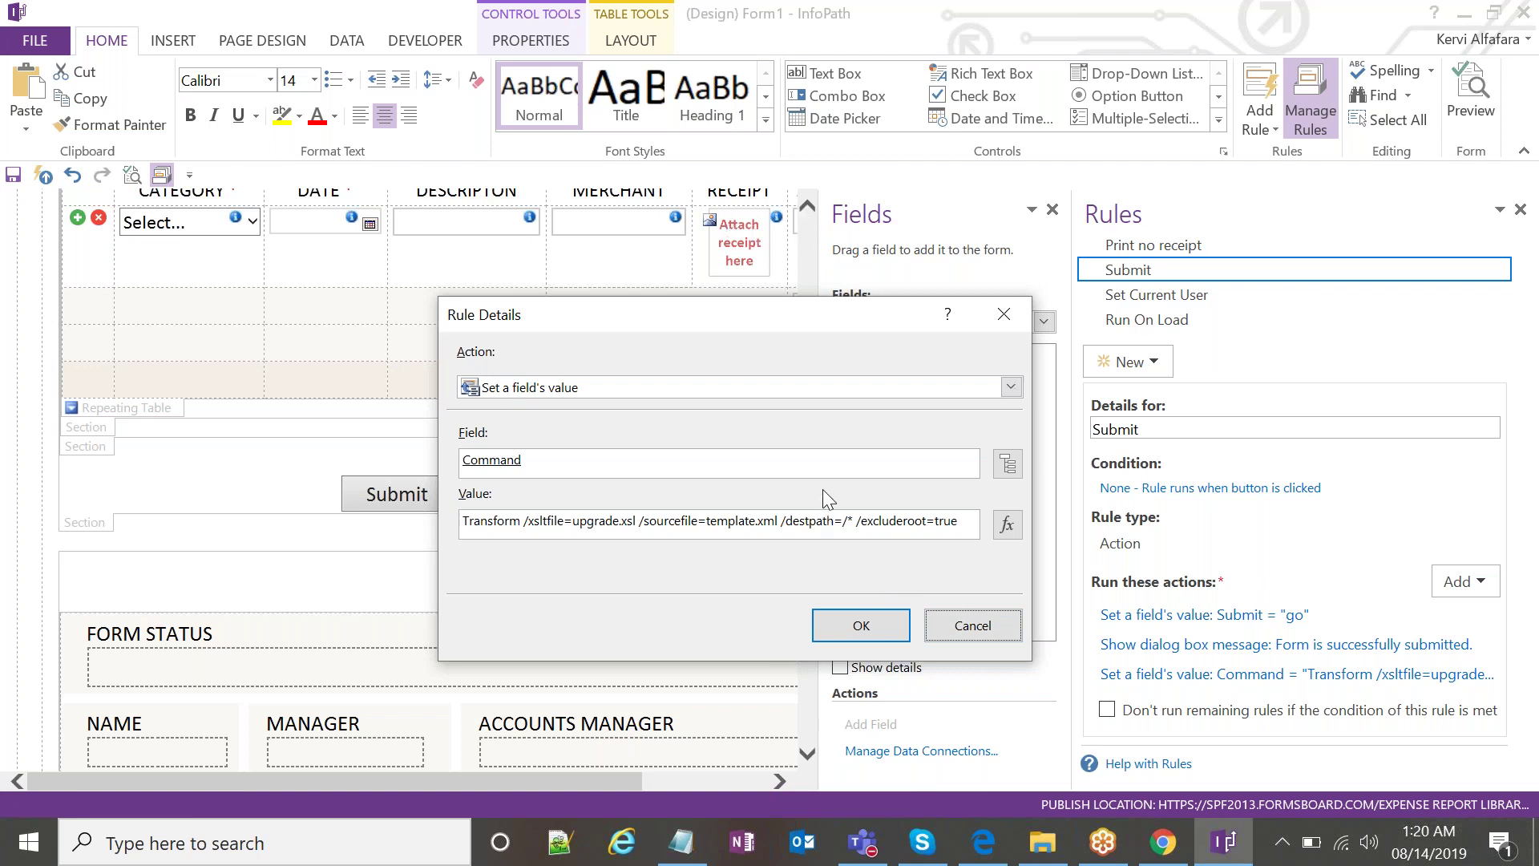
click(857, 629)
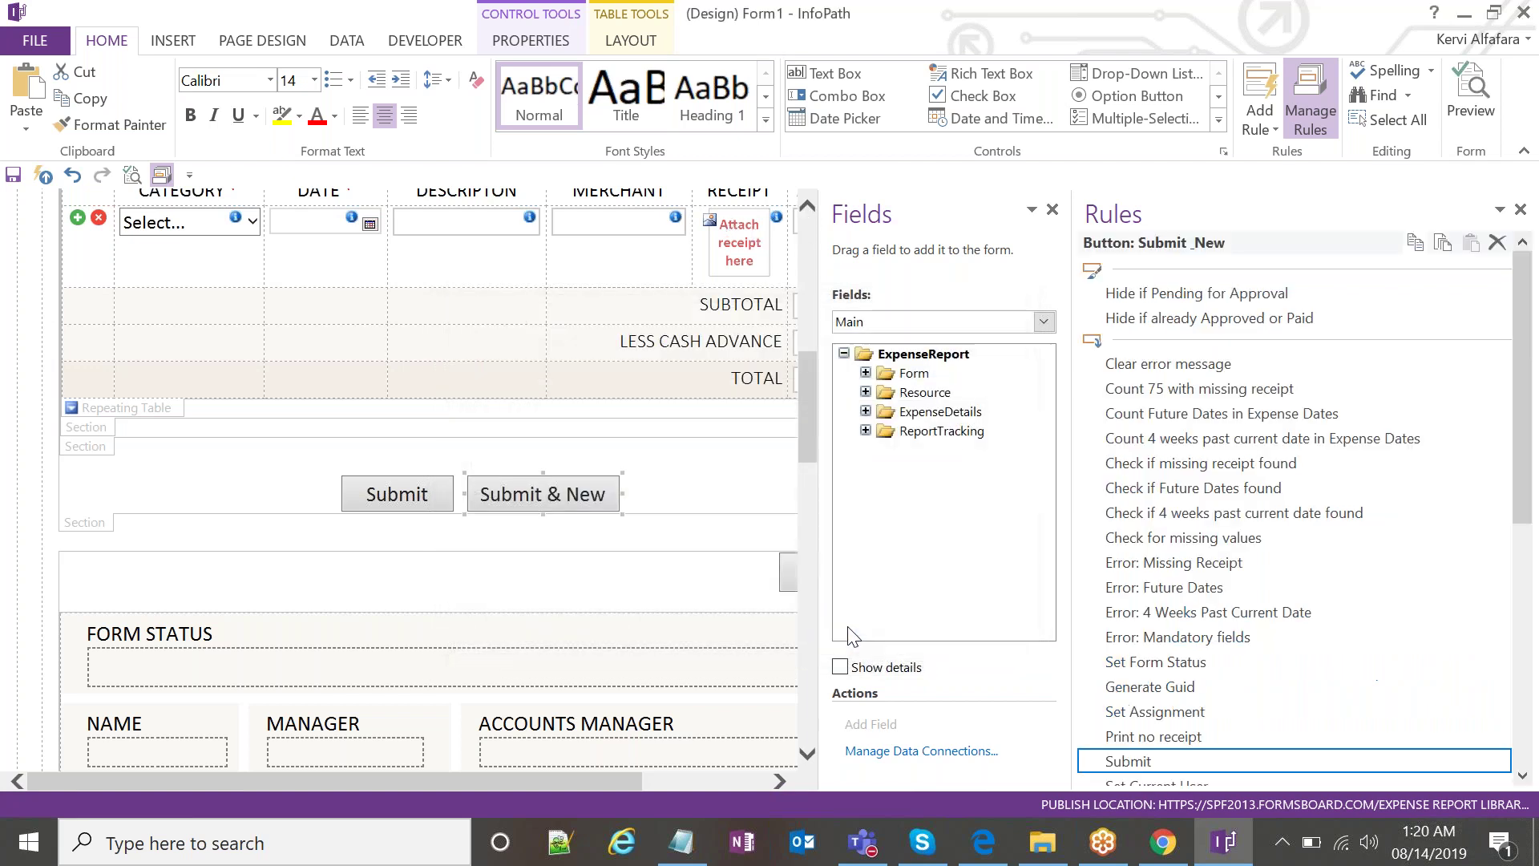
scroll(1230, 551, down, 4)
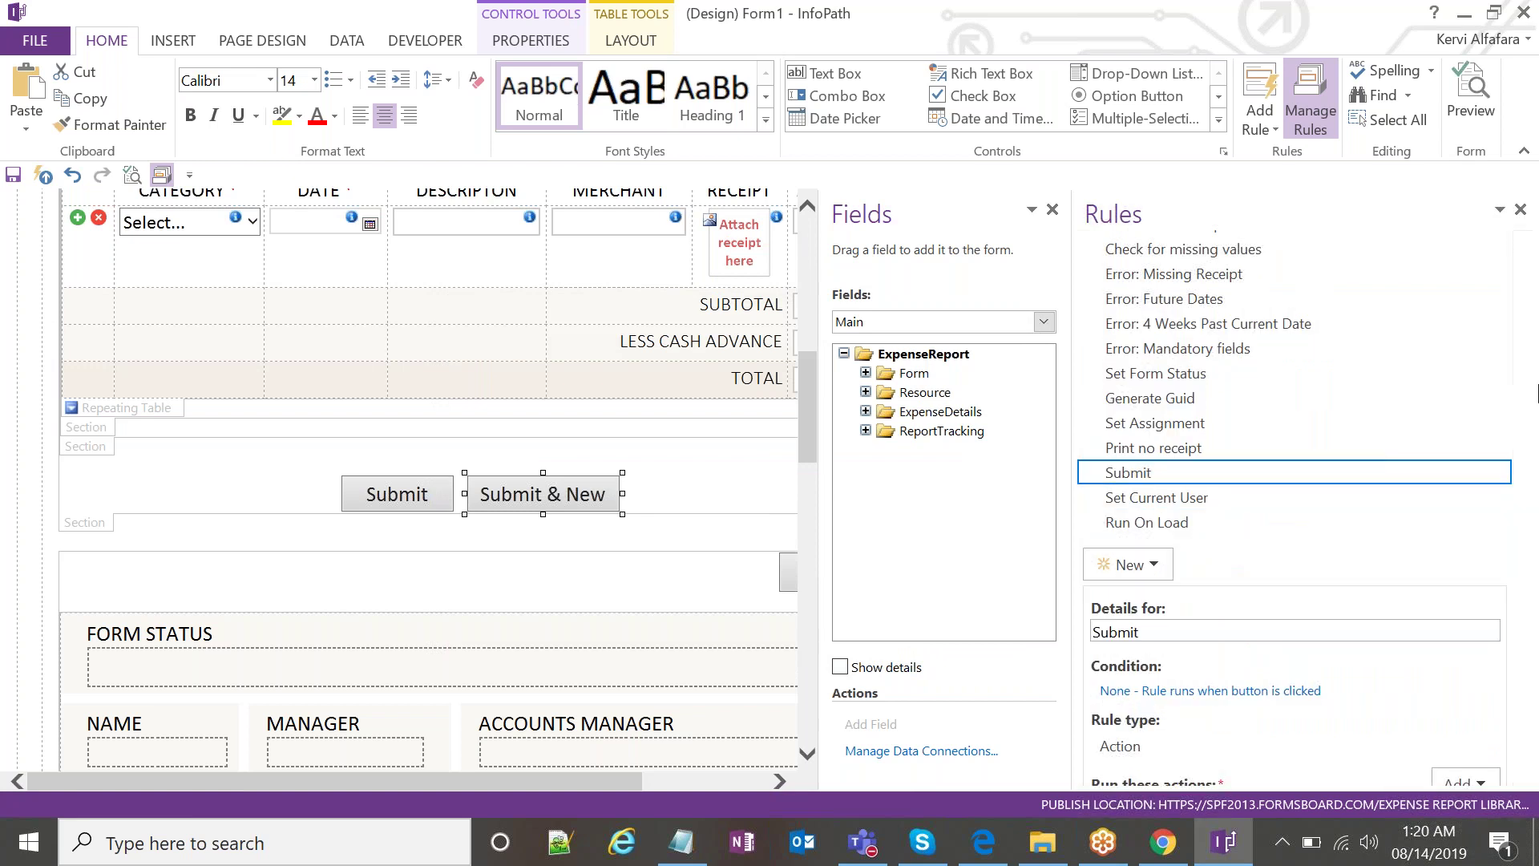